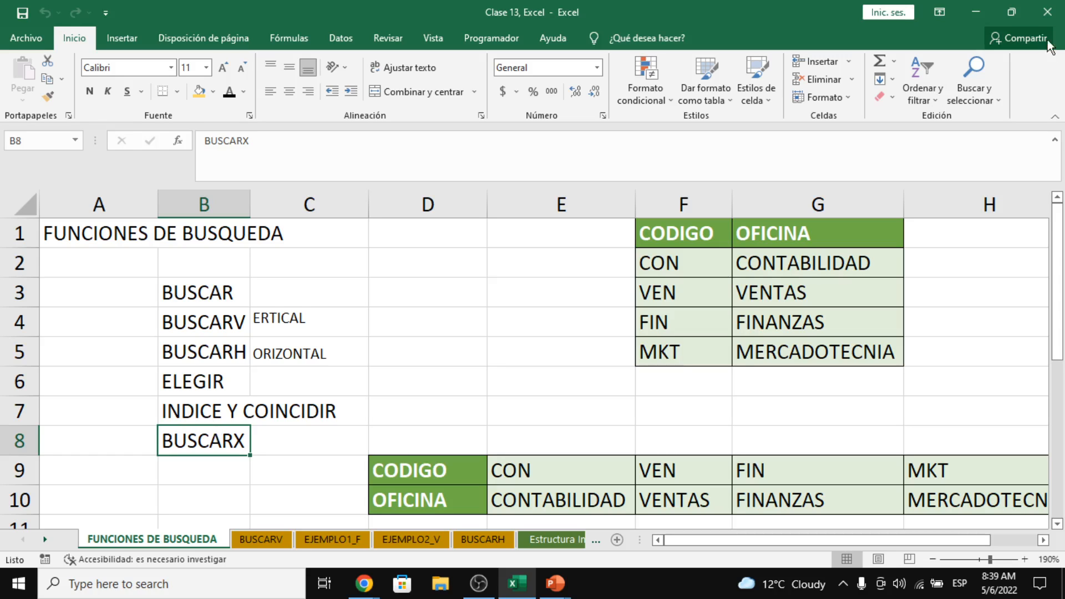
mouse_move(349, 587)
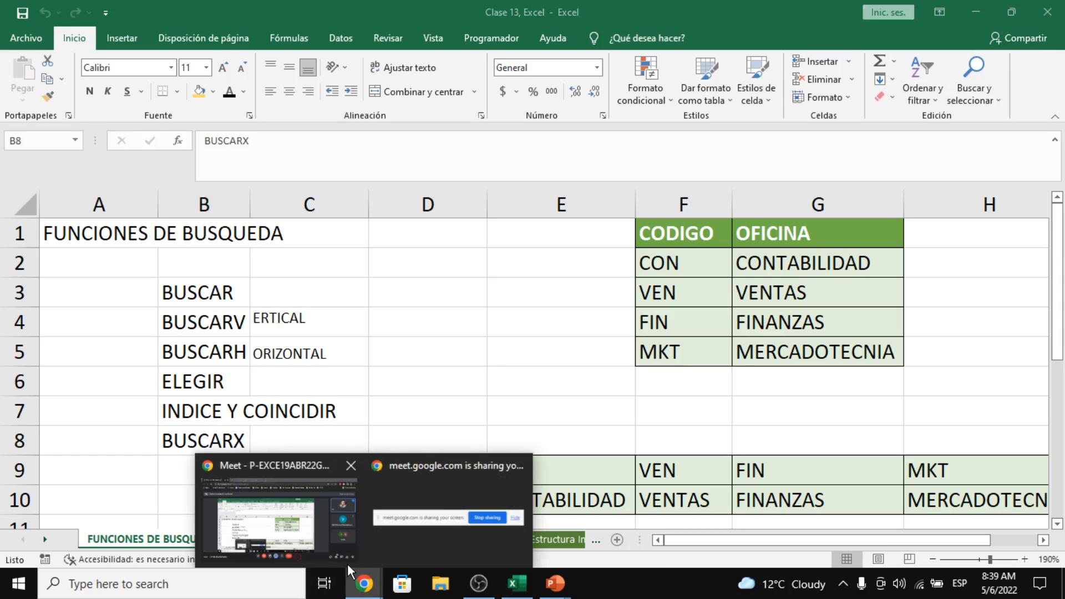
mouse_move(342, 551)
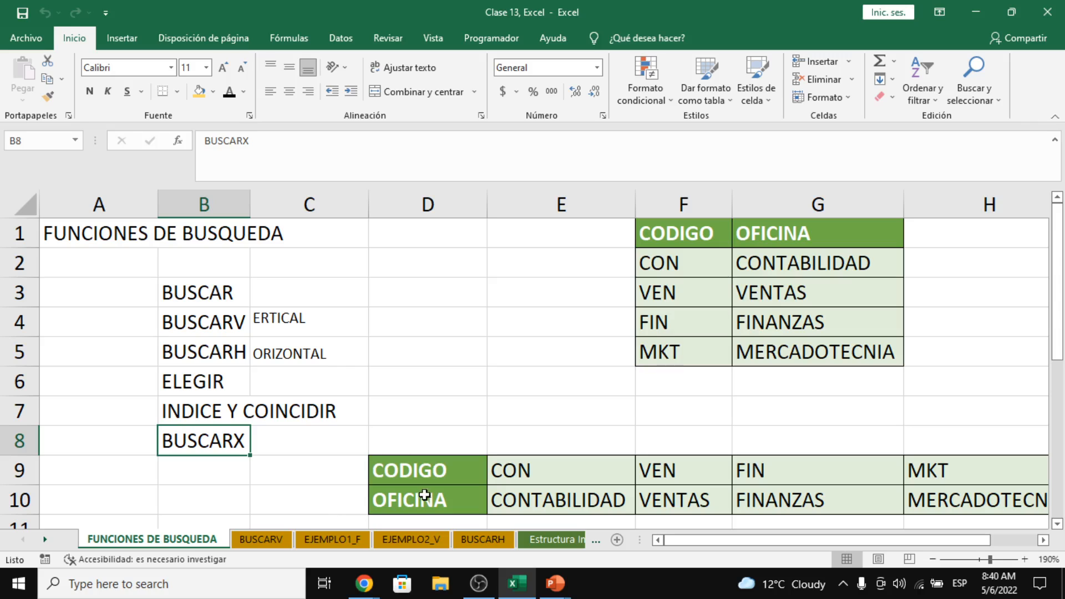
Step: Examine the listed search functions and how the code CON relates to CONTABILIDAD in the vertical CODIGO/OFICINA table
click(237, 296)
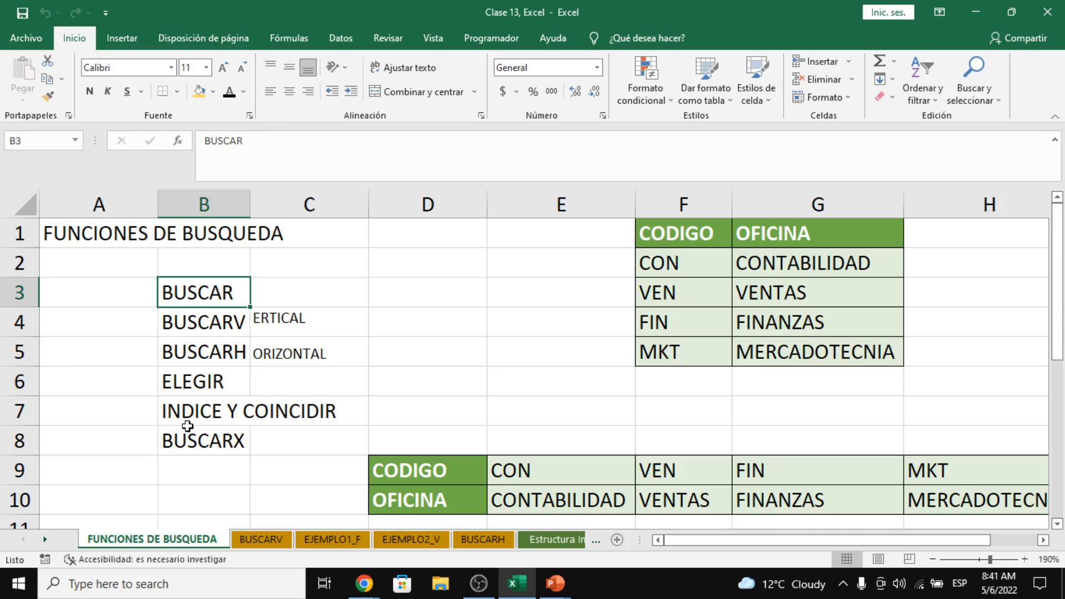
click(222, 352)
click(218, 327)
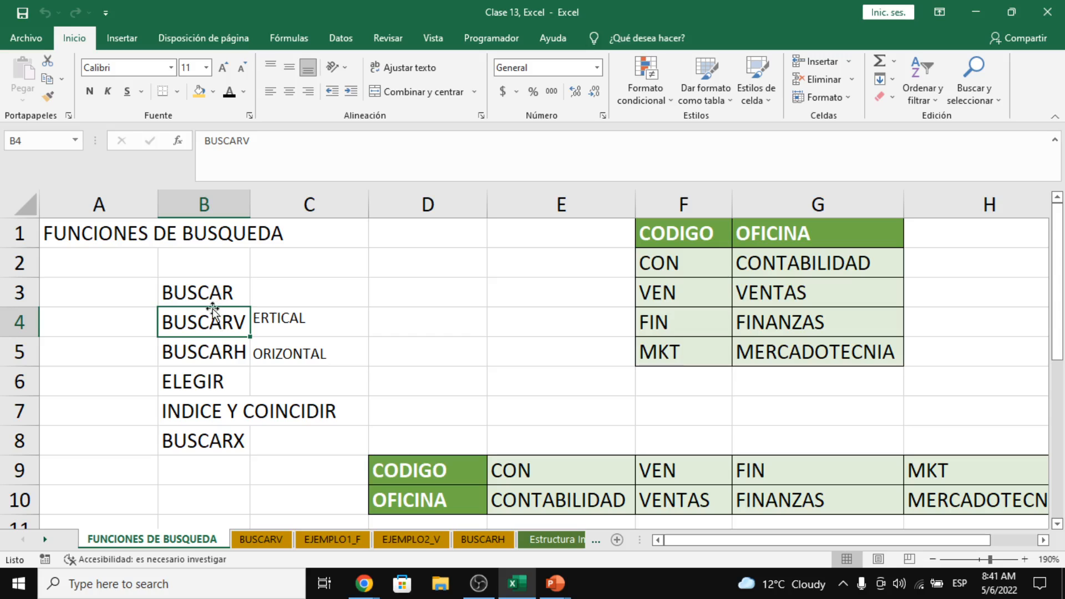
click(704, 244)
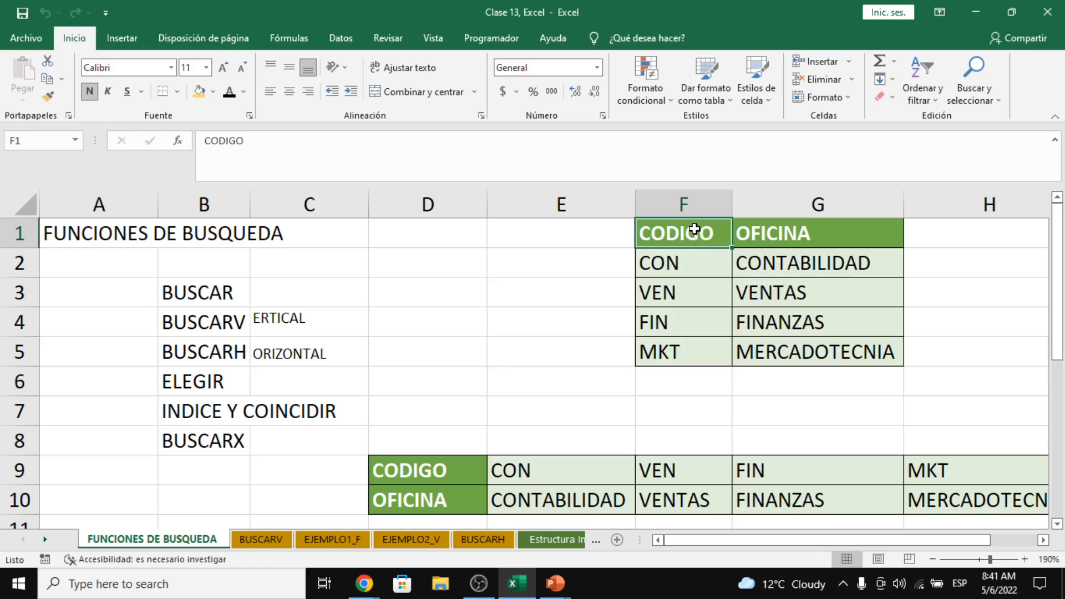
drag(702, 239, 784, 357)
click(754, 256)
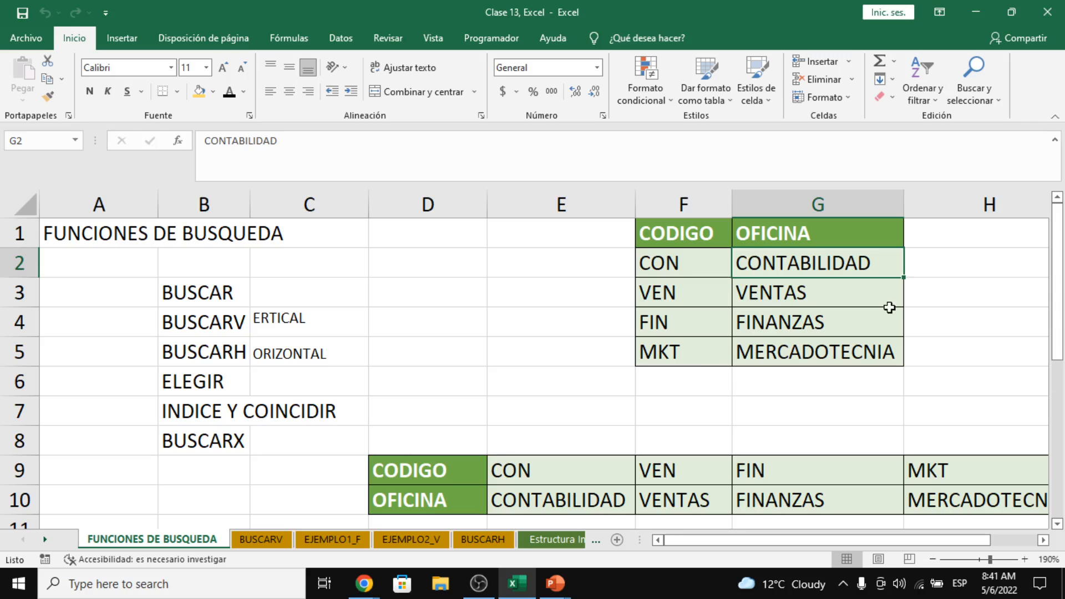
double_click(816, 263)
drag(879, 256, 735, 262)
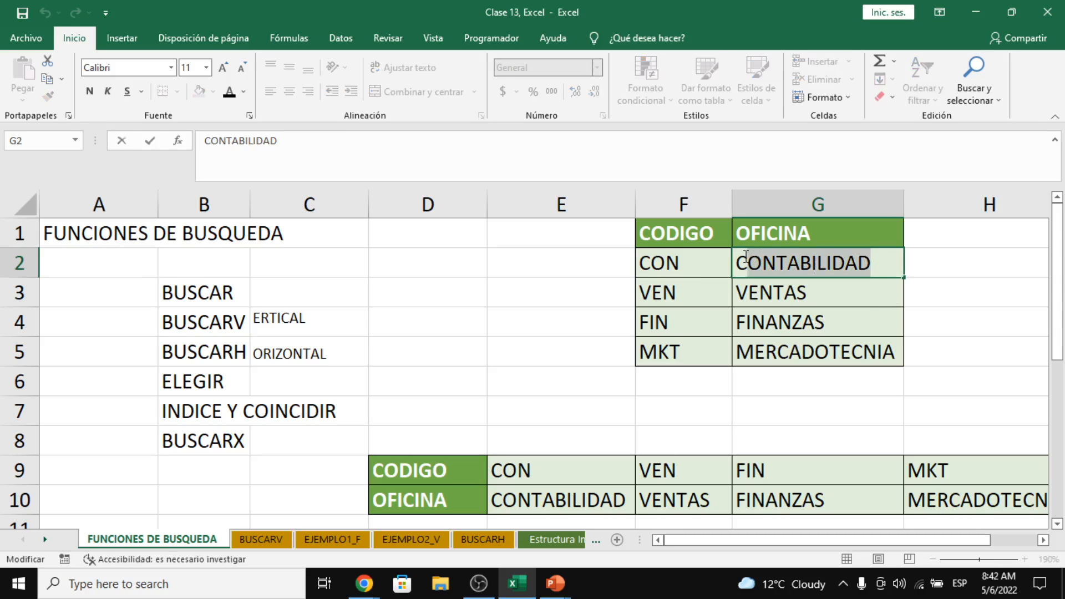
click(684, 244)
click(692, 269)
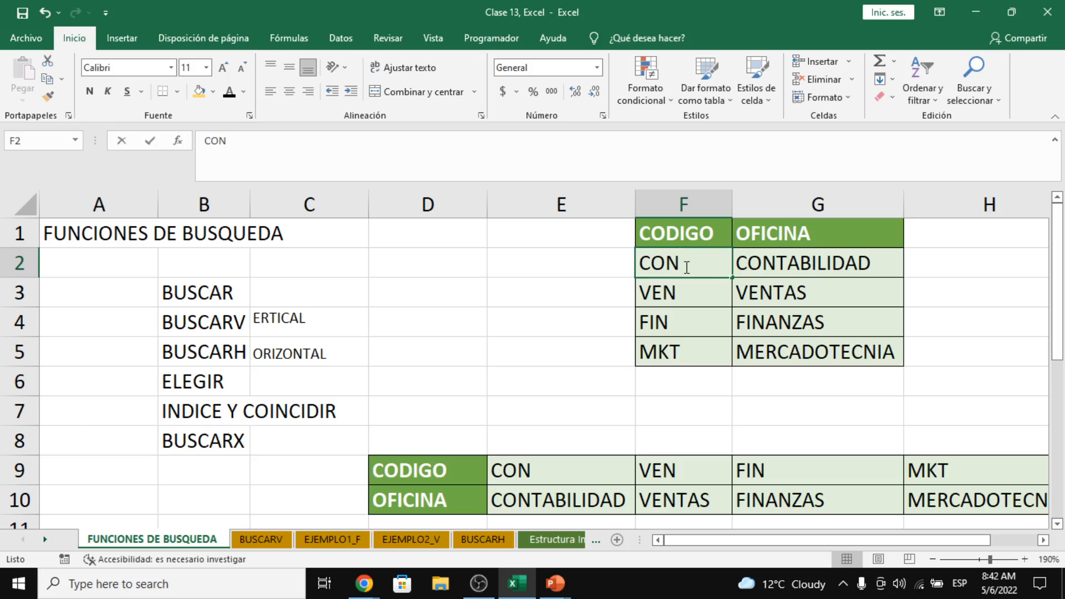
double_click(685, 266)
drag(683, 263, 627, 257)
click(694, 265)
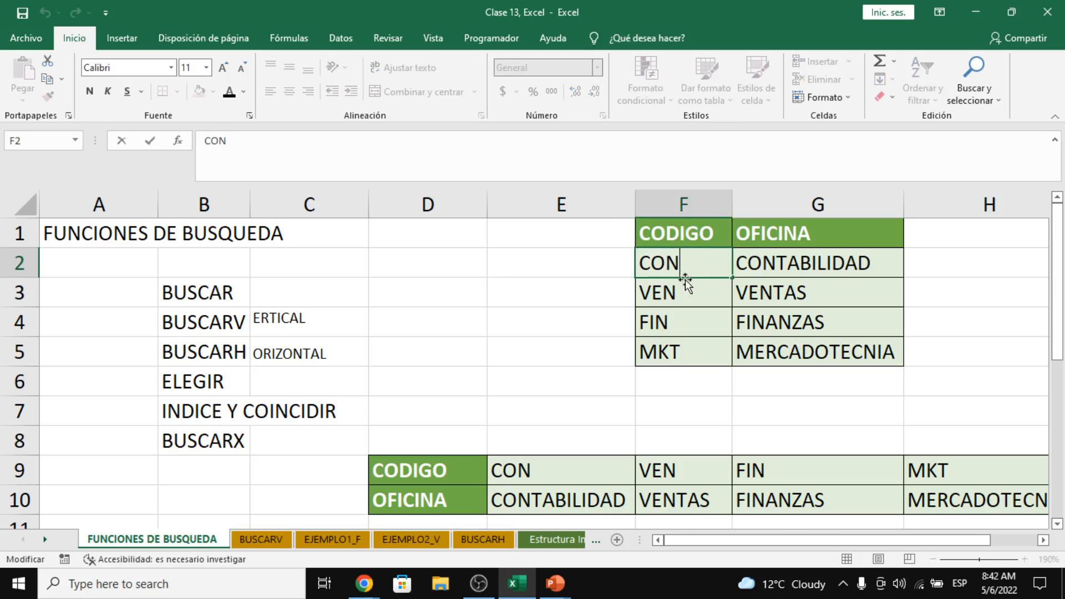
click(531, 287)
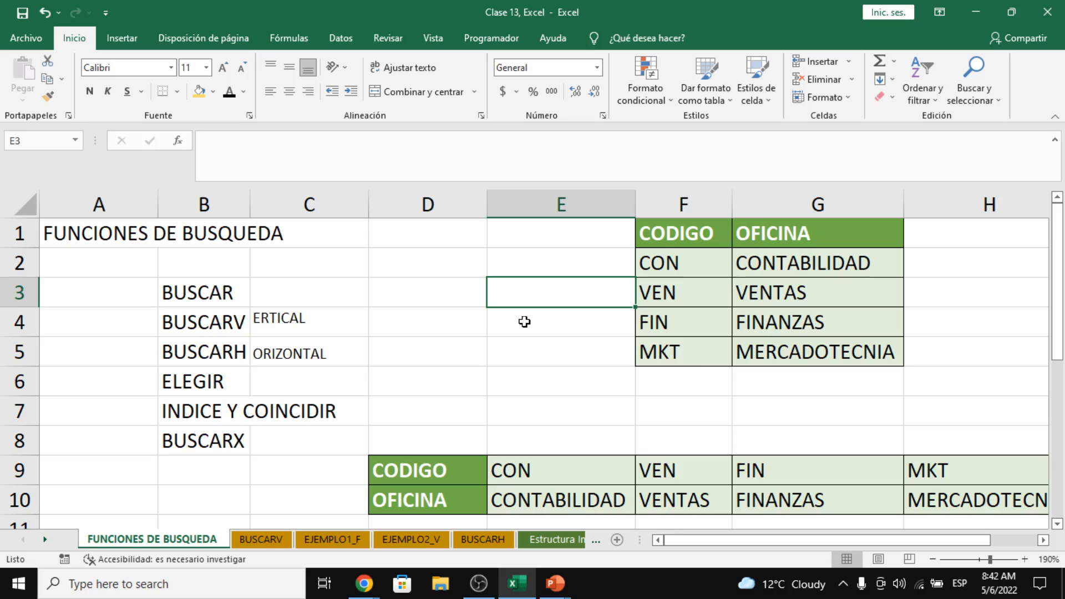
Step: Review the full vertical CODIGO/OFICINA table in F1:G5, including the full office name in G2
click(673, 240)
drag(672, 240, 869, 360)
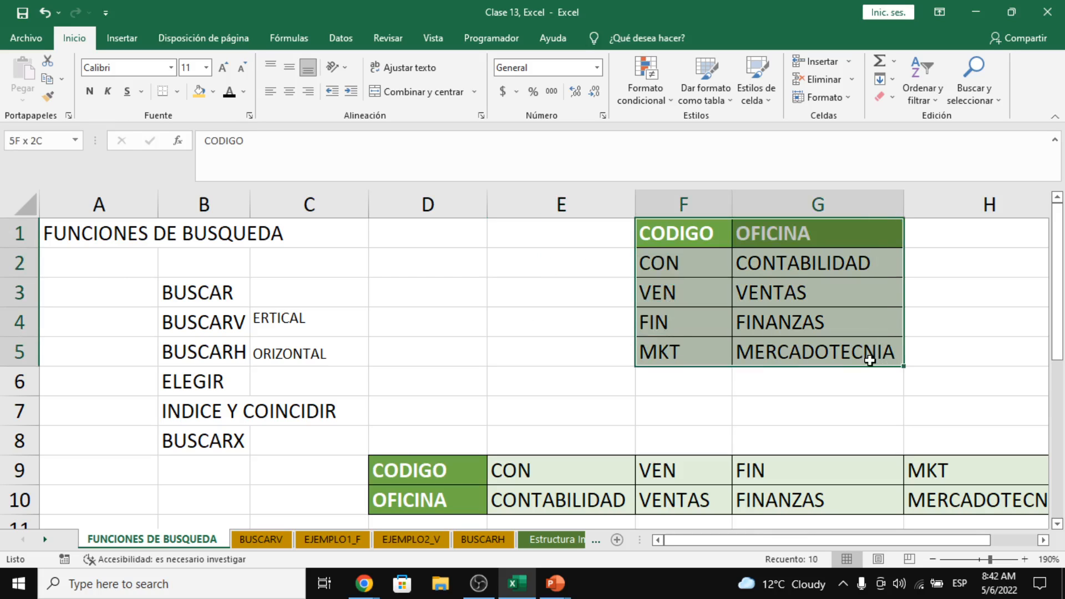
click(869, 360)
click(843, 262)
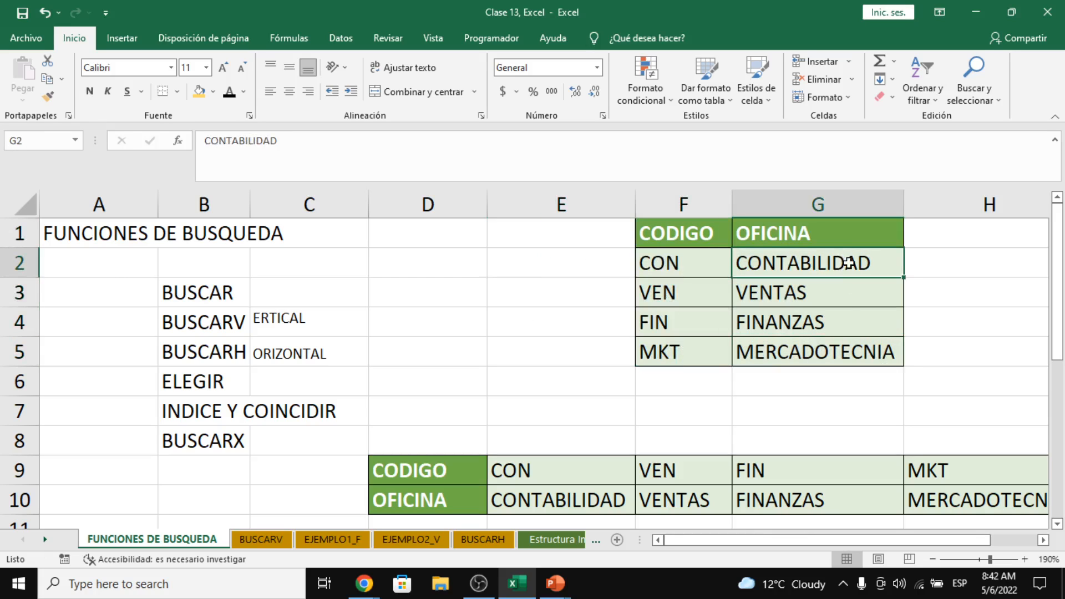
double_click(845, 262)
drag(870, 262, 730, 264)
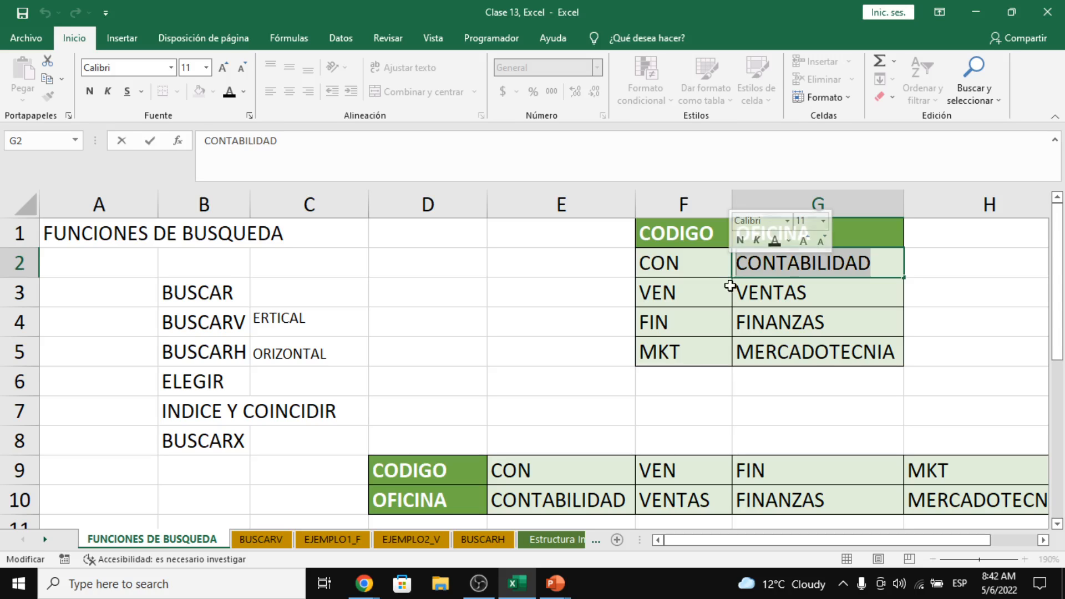
click(729, 291)
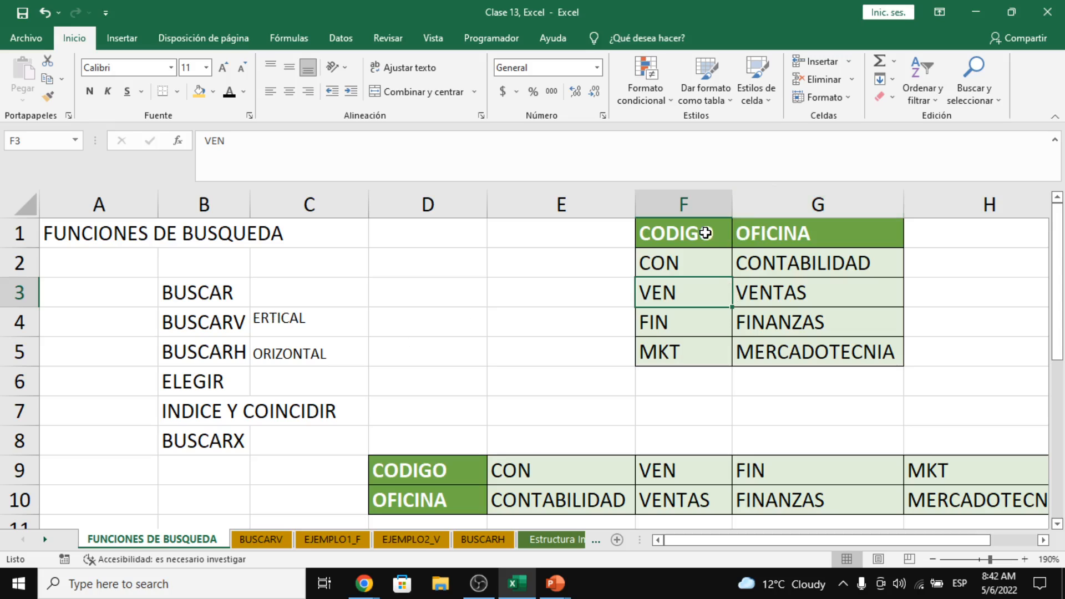
drag(704, 233, 793, 349)
drag(689, 236, 815, 333)
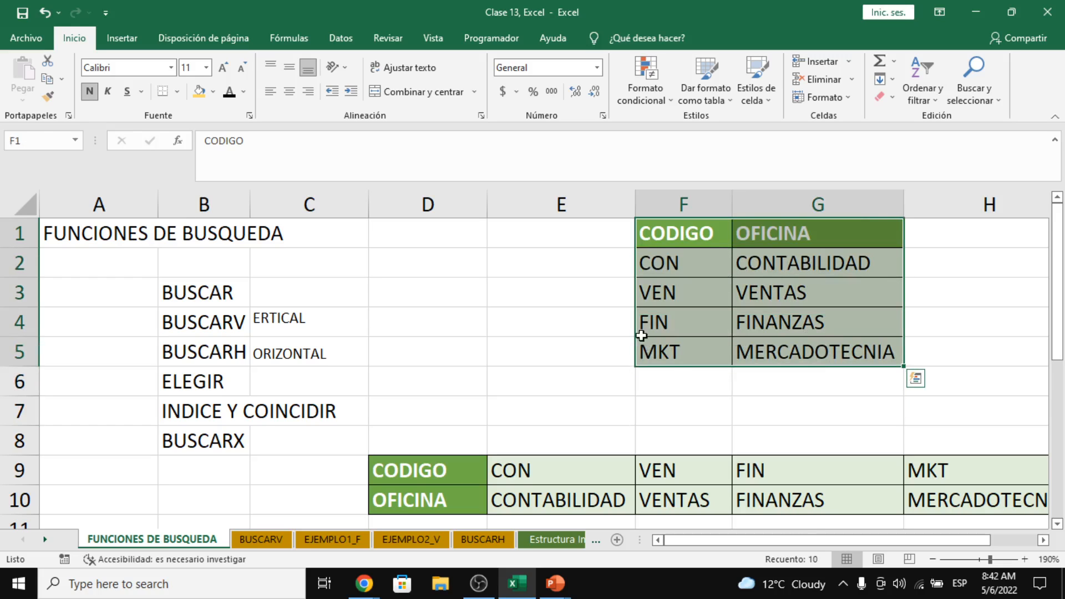
Step: Examine the BUSCARH entry together with the horizontal CODIGO/OFICINA table in D9:H10
scroll(645, 338, down, 2)
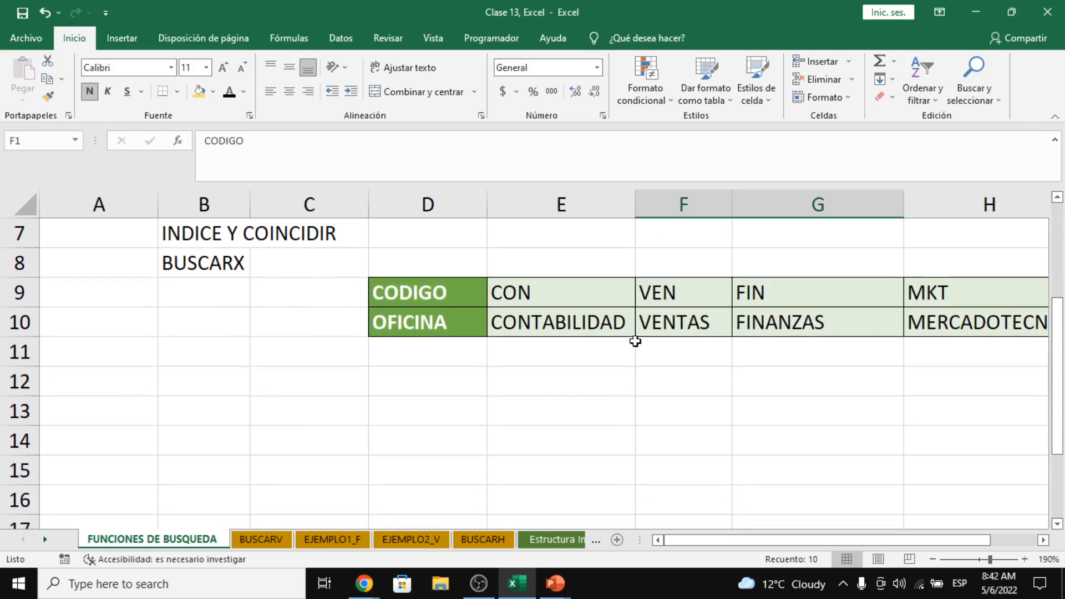
scroll(643, 339, up, 1)
drag(233, 266, 299, 268)
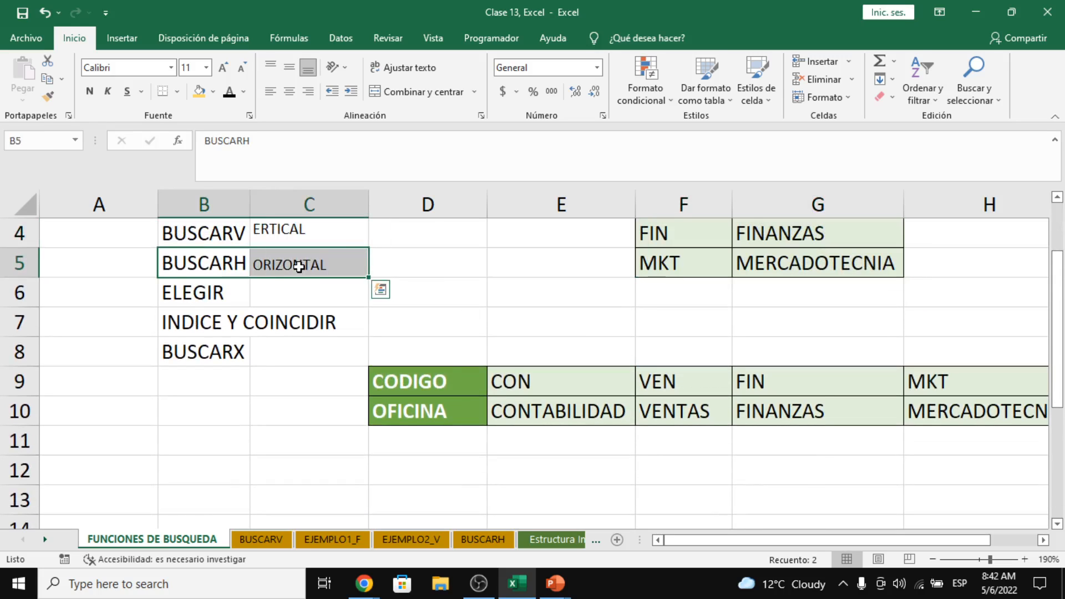
drag(454, 381, 760, 415)
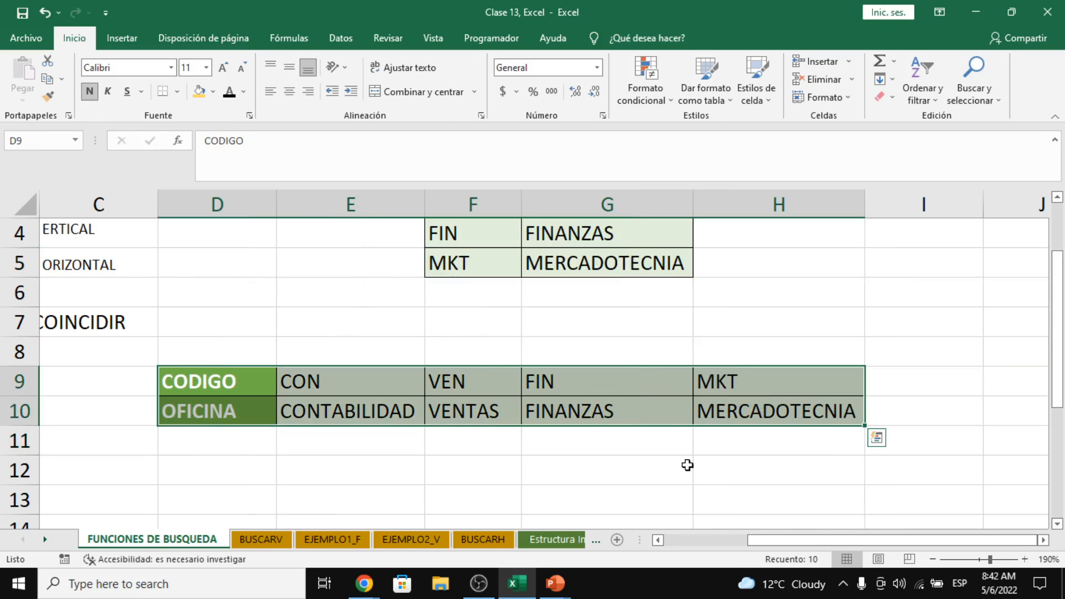
drag(803, 538, 714, 539)
scroll(677, 442, up, 1)
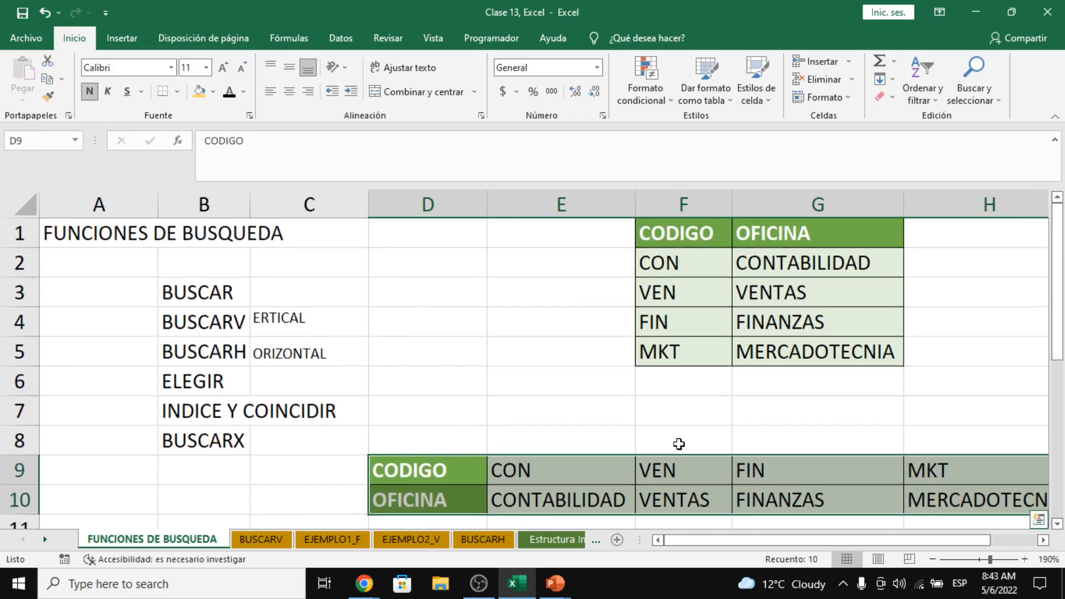
Step: Fill the code cells F2:F5 of the vertical table with gold
click(696, 352)
drag(712, 265, 705, 323)
drag(709, 316, 706, 352)
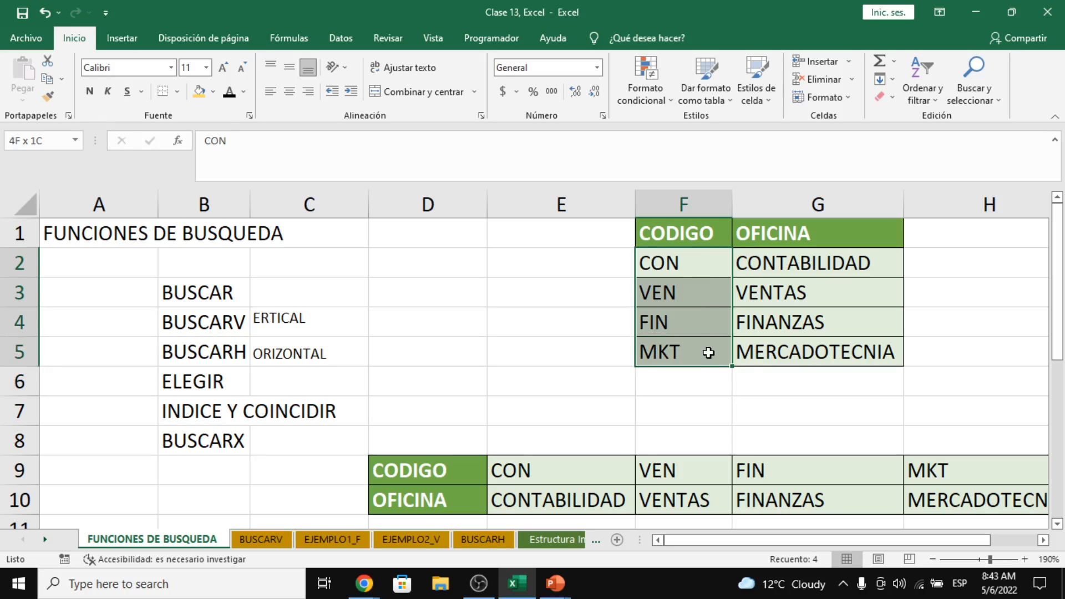
click(198, 92)
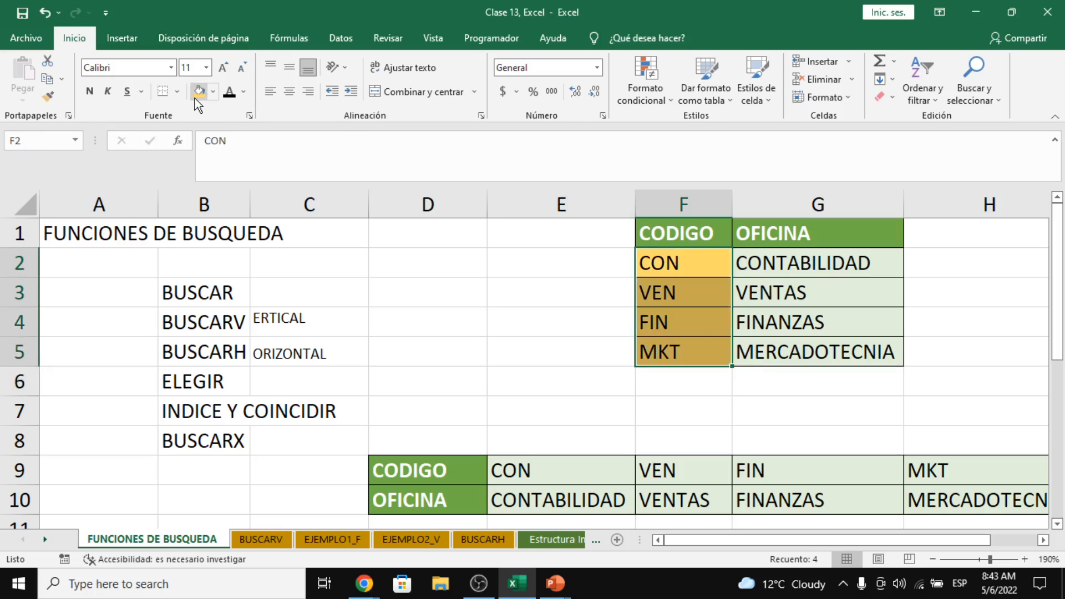
Step: Fill the code cells E9:H9 of the horizontal table with the same gold colour
click(526, 396)
scroll(525, 397, down, 1)
click(524, 388)
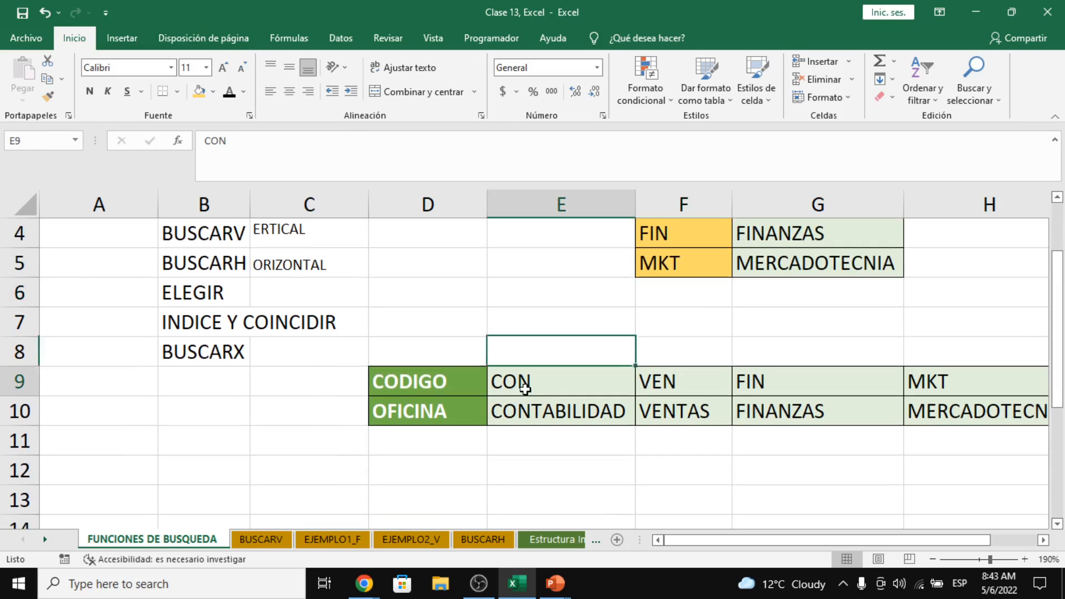
drag(524, 388, 273, 369)
click(198, 92)
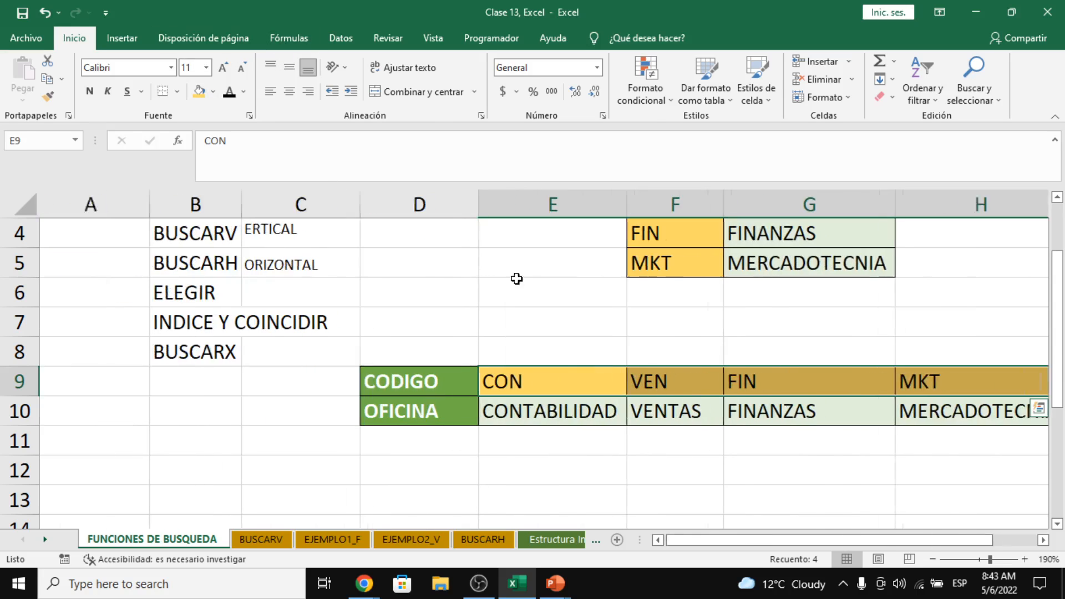
scroll(565, 349, up, 1)
click(559, 306)
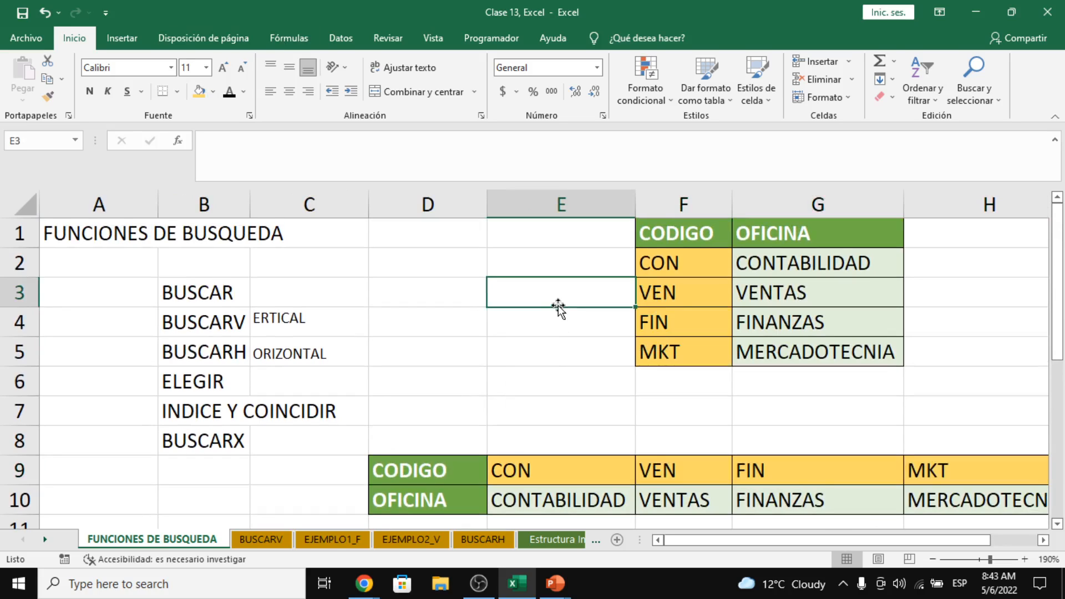
Step: Examine the vertical table column by column, from the codes to the offices and the empty columns beside them
drag(659, 252, 676, 351)
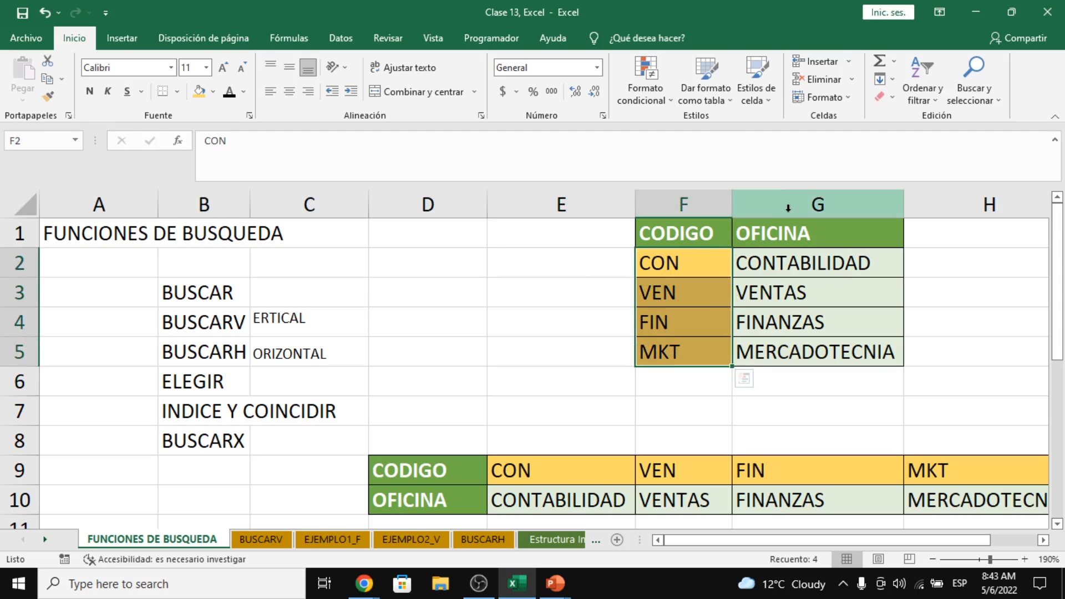
drag(794, 232, 815, 358)
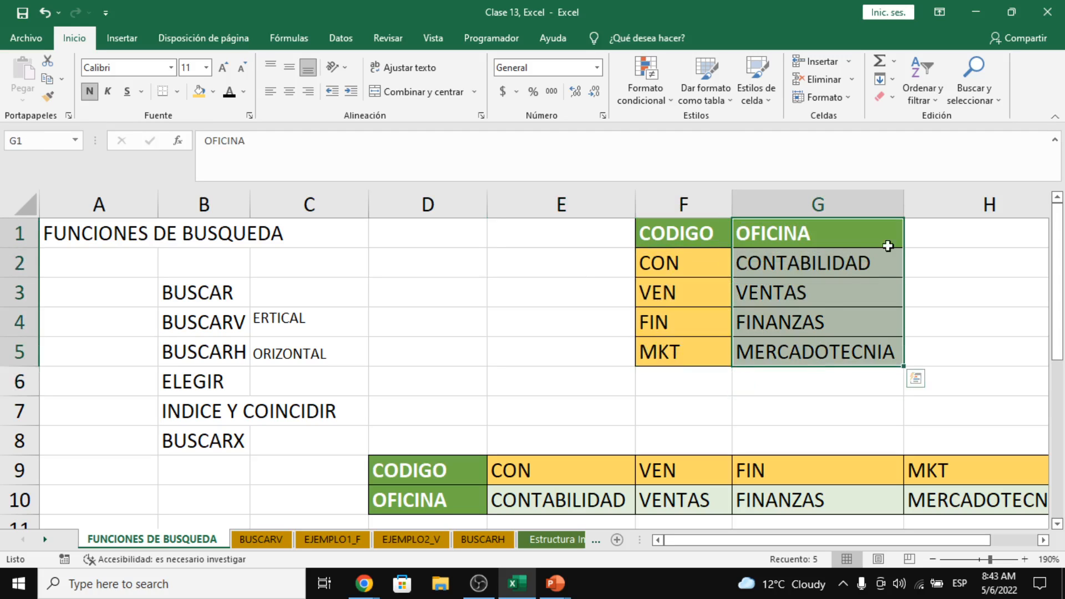
drag(956, 228, 943, 322)
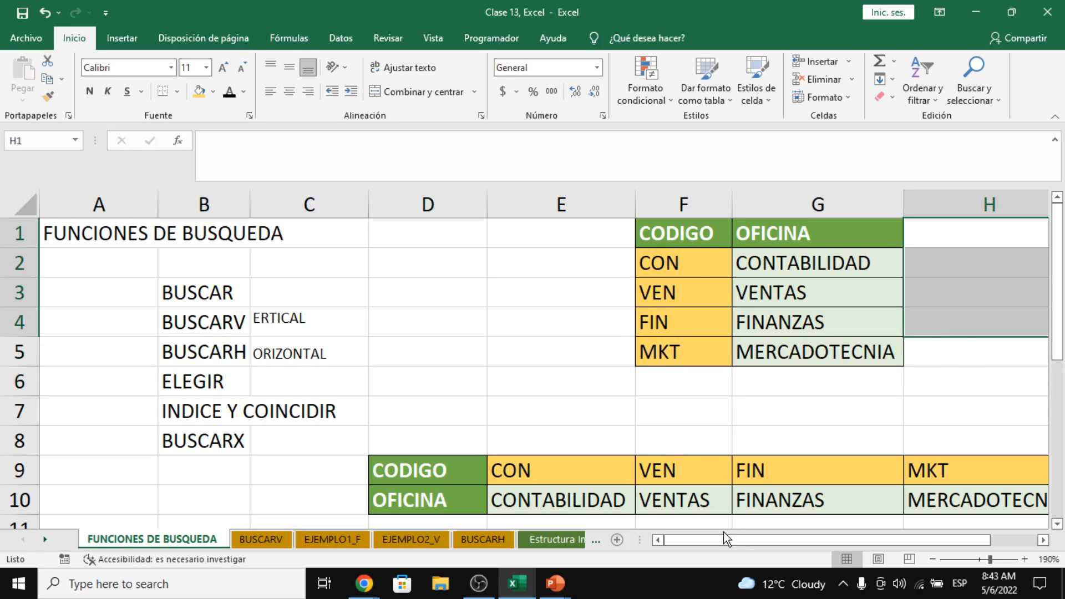
drag(723, 539, 823, 542)
click(977, 232)
drag(969, 274, 955, 359)
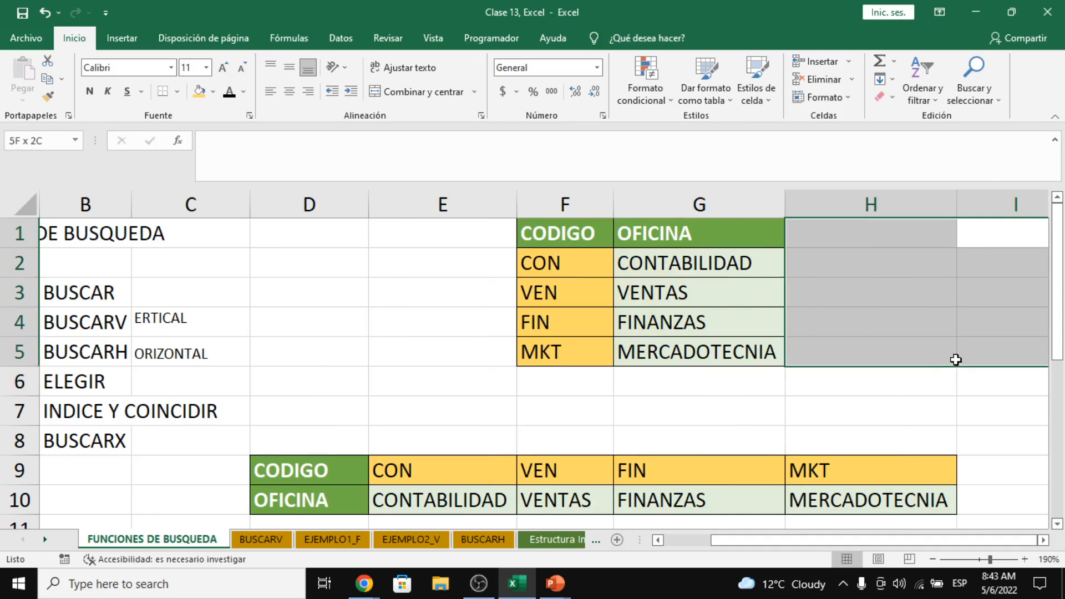
Step: Examine the horizontal table row by row, from the codes to the offices and the empty rows below
scroll(641, 347, down, 1)
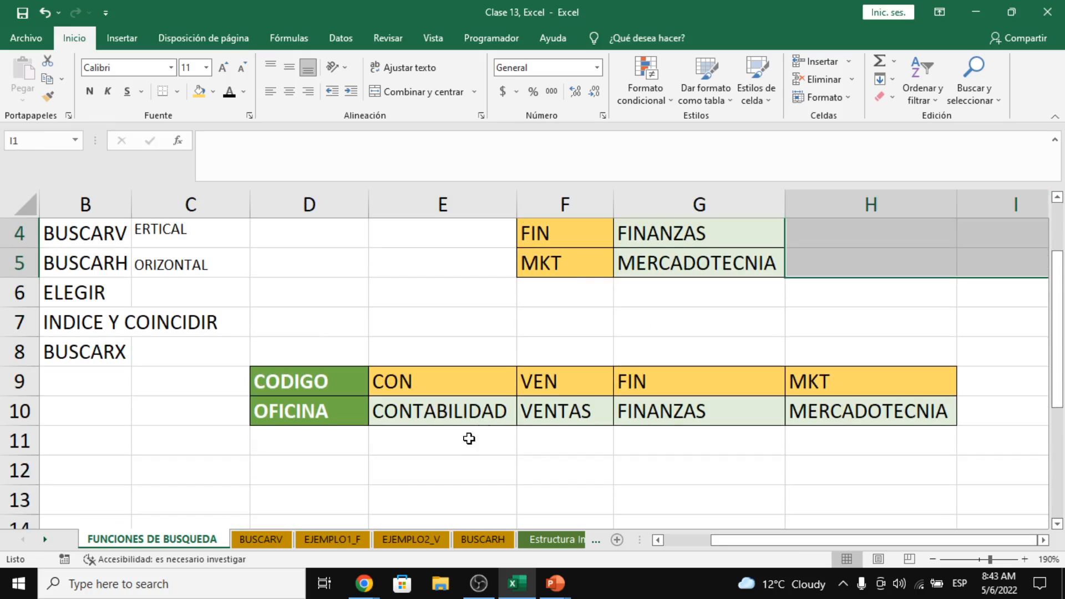
click(464, 420)
drag(320, 383, 915, 435)
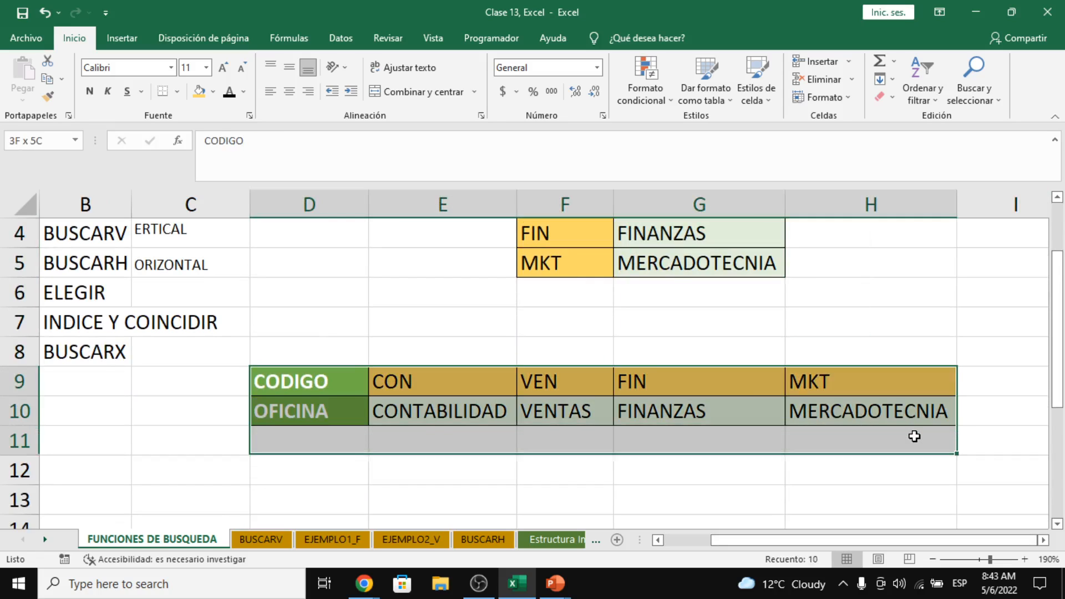
click(547, 416)
drag(456, 373, 882, 390)
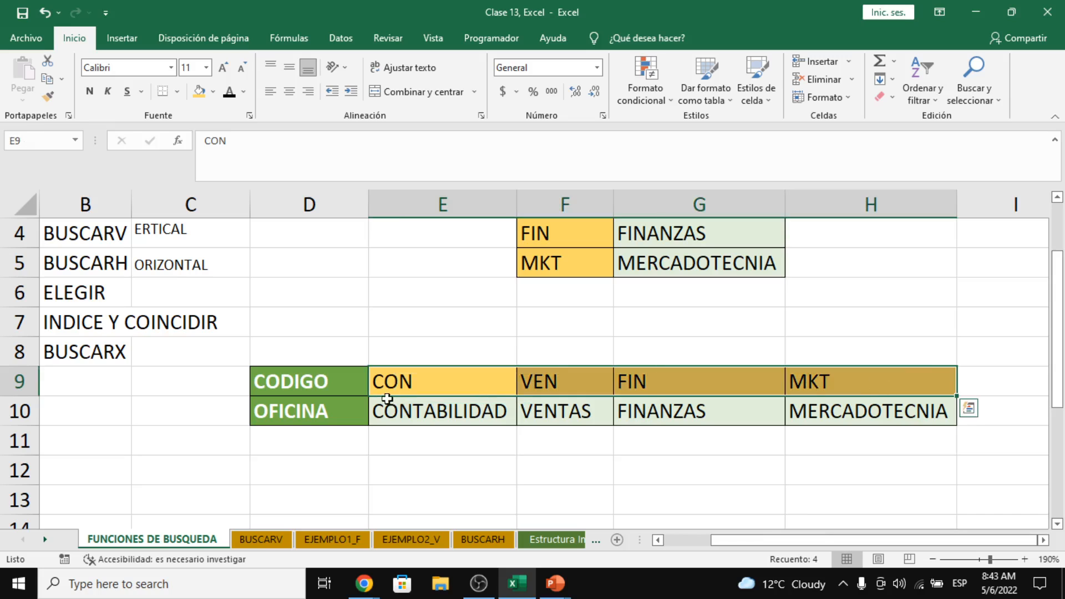
drag(318, 411, 830, 417)
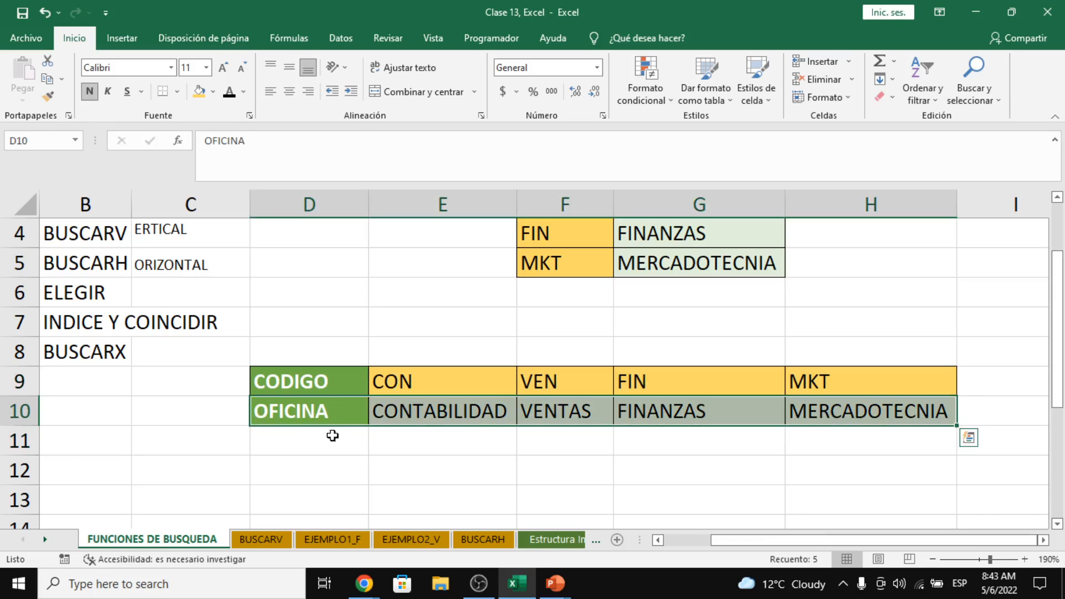
drag(309, 440, 831, 447)
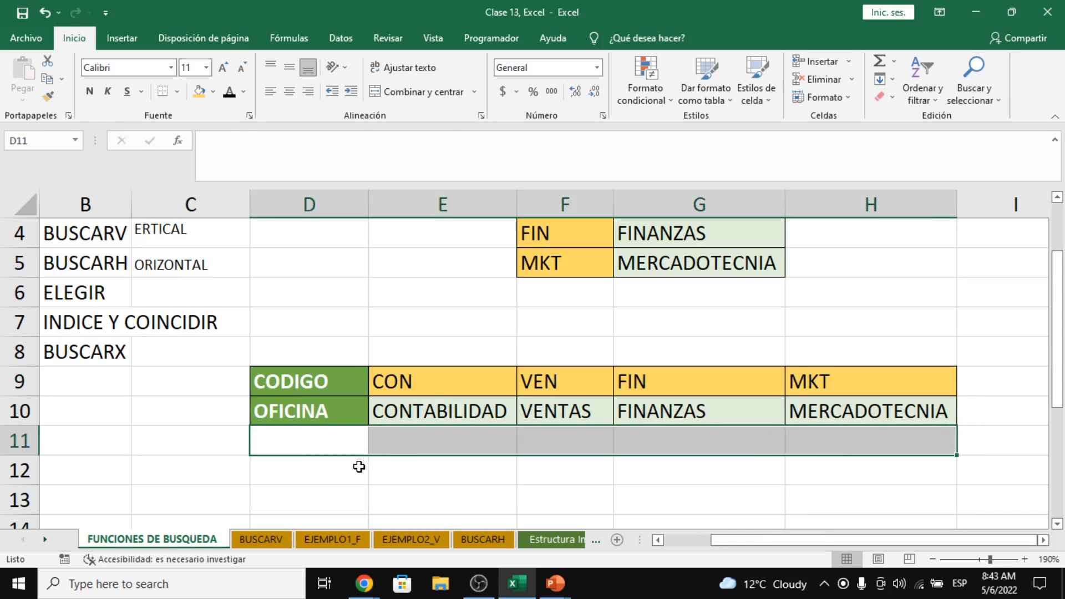
drag(356, 464, 931, 447)
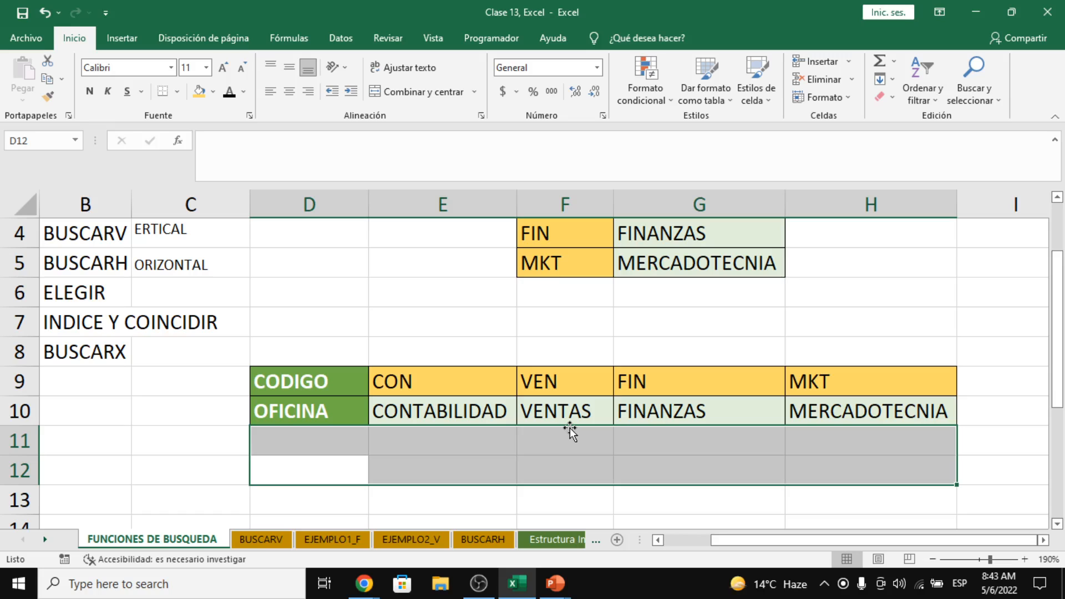
Step: Open the BUSCARV sheet that explains the function's syntax
click(115, 416)
click(262, 540)
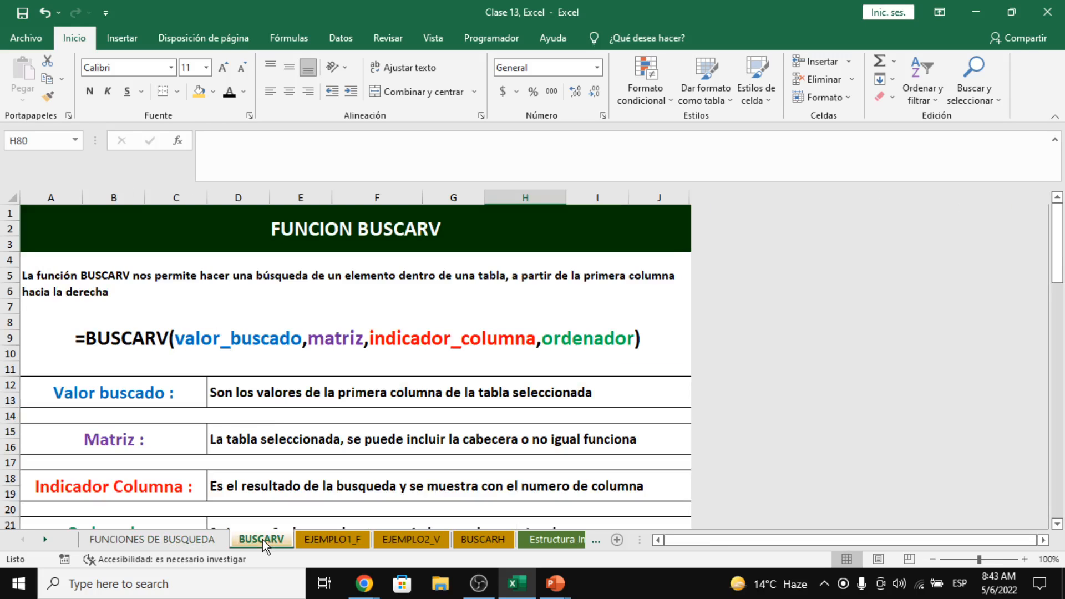
Step: Examine the BUSCARV title, its description, the syntax line and the definition of Valor buscado
click(346, 233)
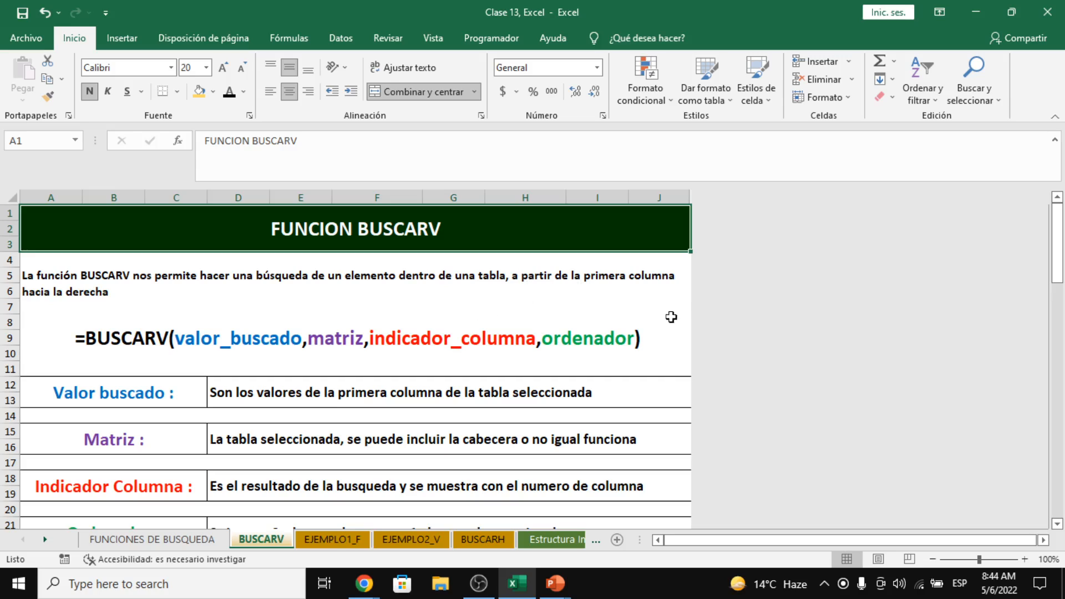
click(438, 297)
scroll(427, 313, down, 3)
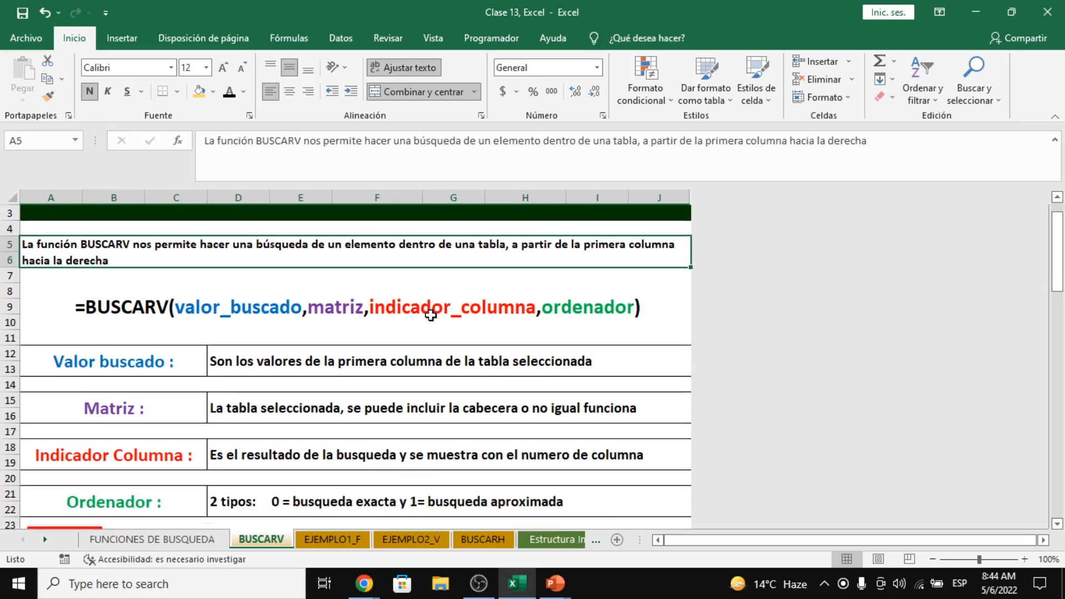
scroll(290, 314, up, 1)
click(132, 290)
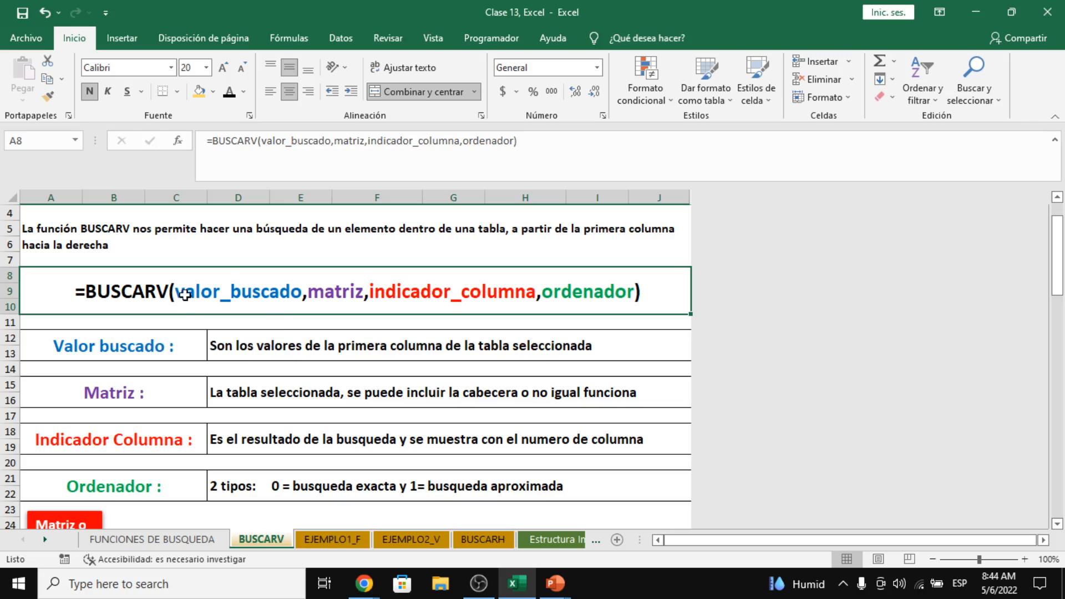
click(168, 356)
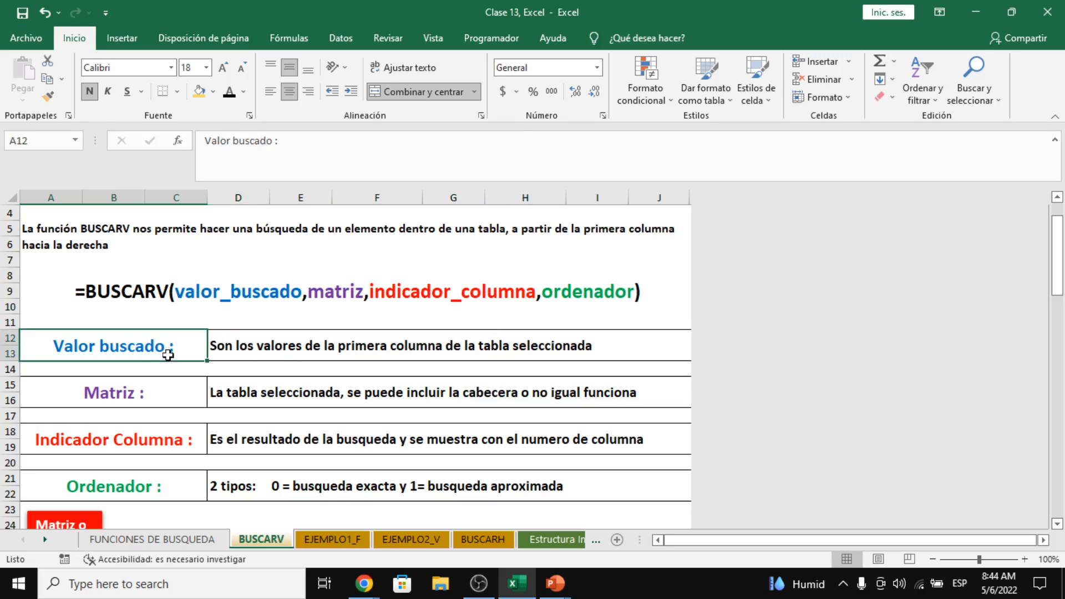
click(271, 342)
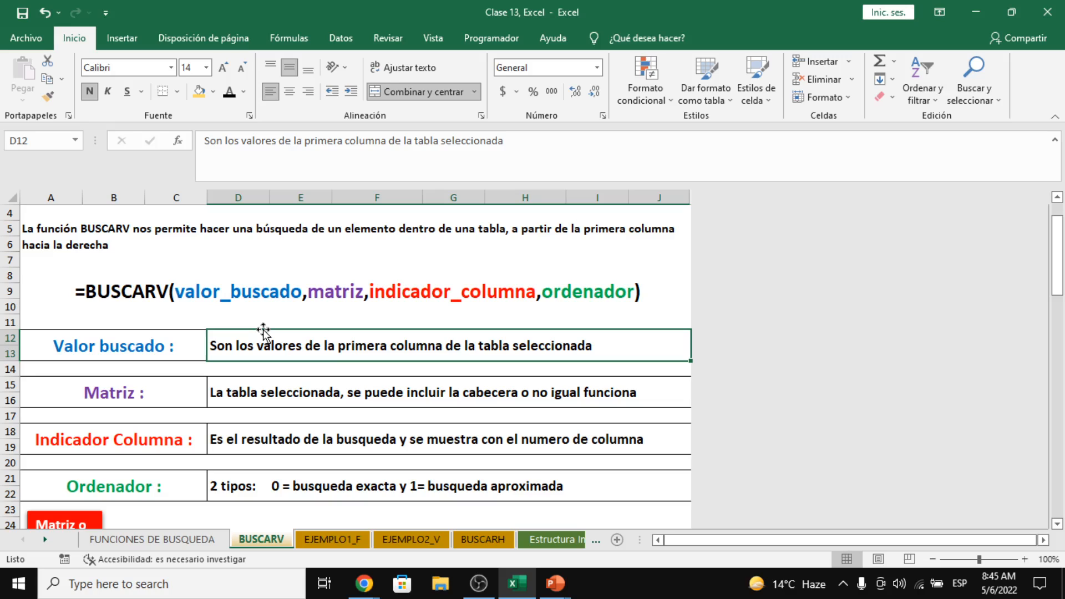
Step: Examine the Matriz definition together with the red-framed employee table C26:H33 that it refers to
scroll(263, 331, down, 2)
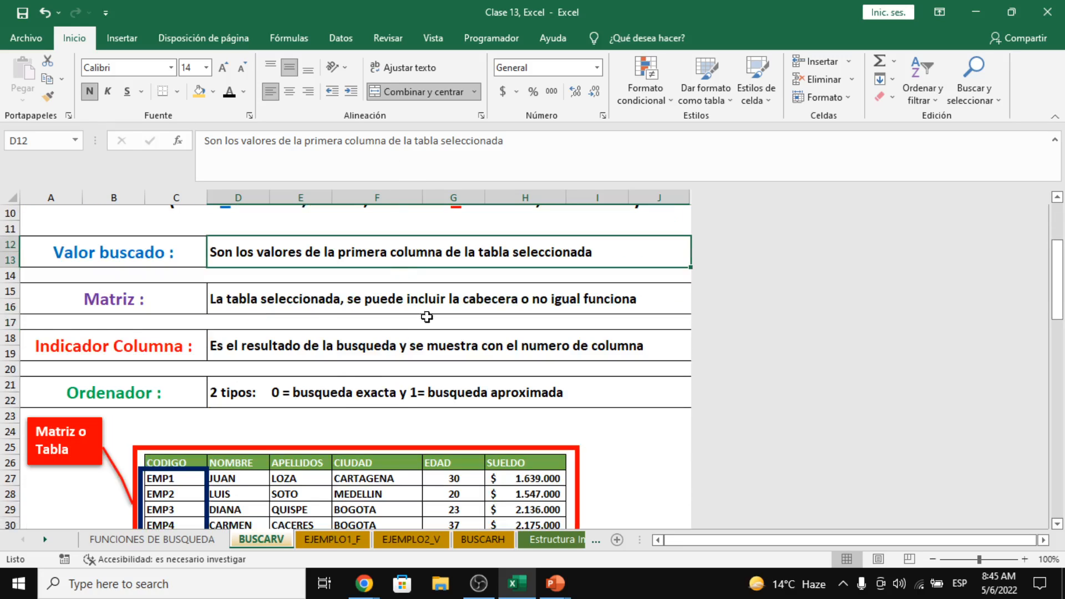
scroll(428, 317, down, 1)
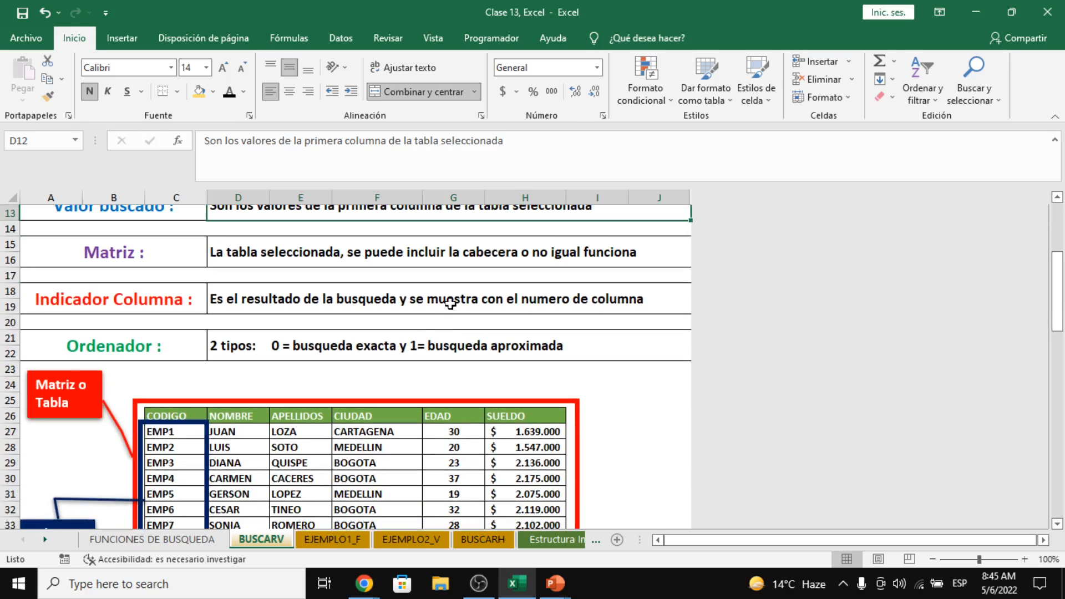
scroll(326, 231, down, 3)
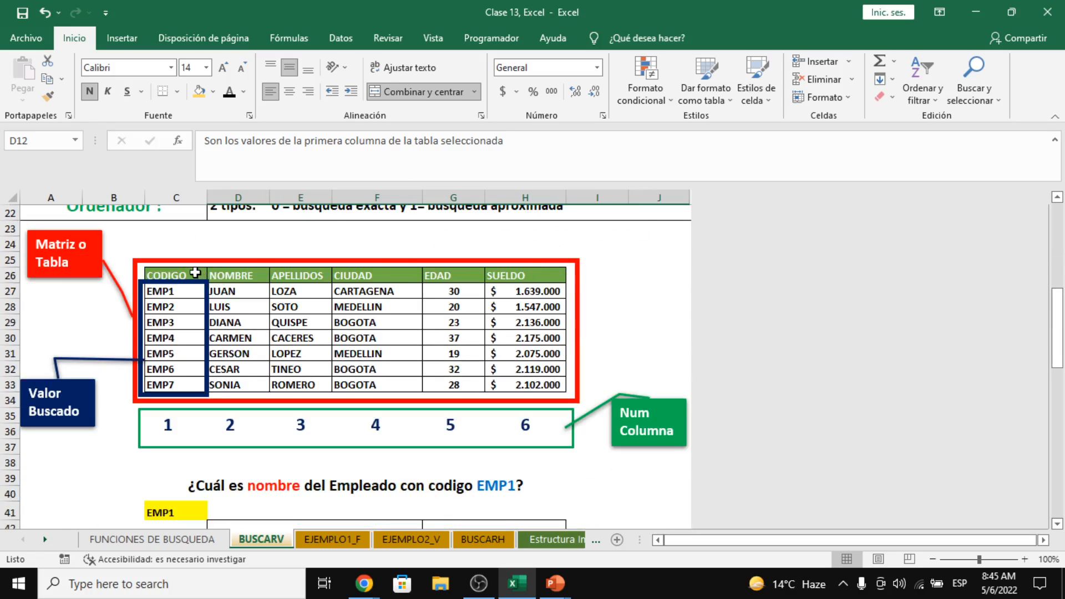
drag(198, 273, 558, 384)
click(622, 305)
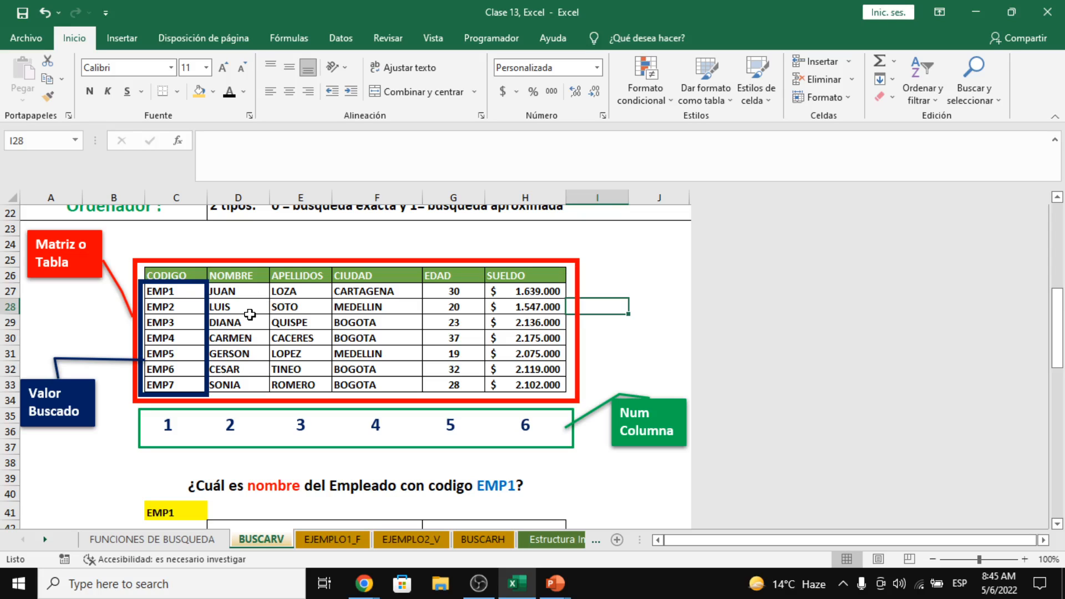
scroll(194, 249, up, 2)
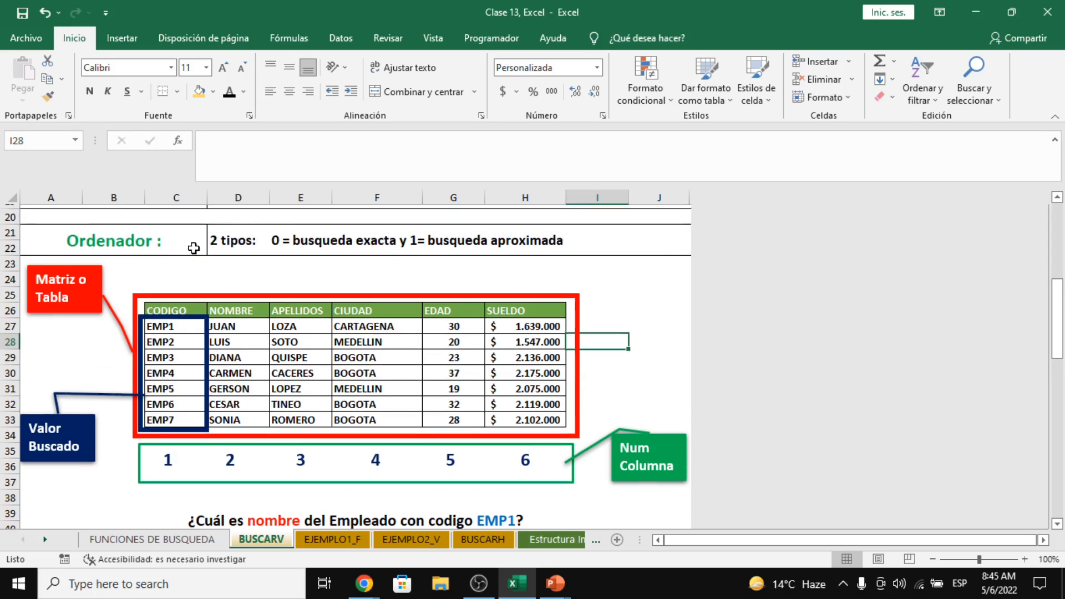
scroll(193, 249, up, 1)
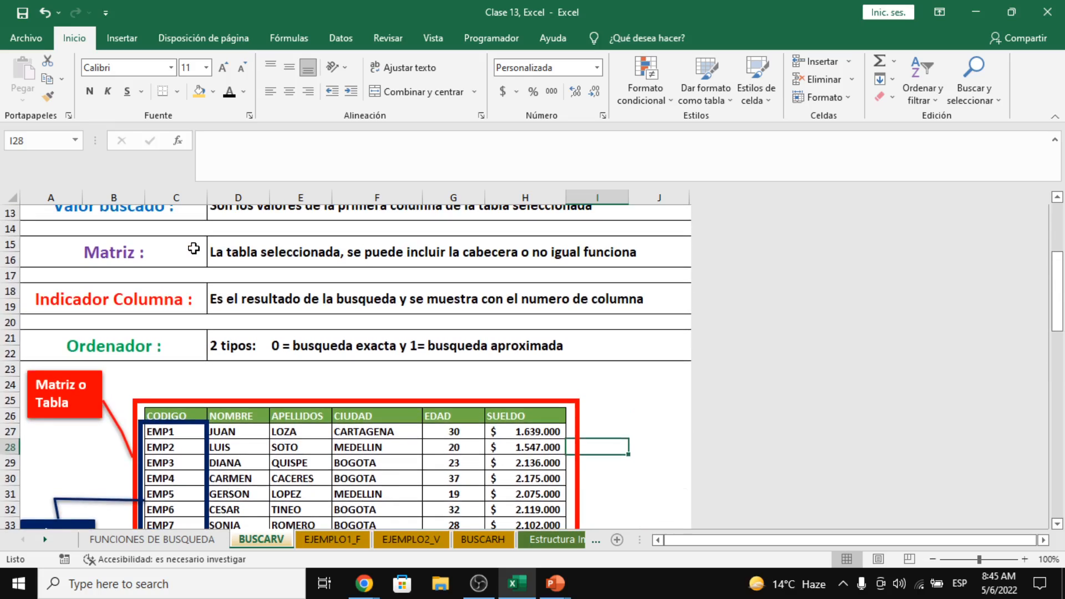
click(126, 257)
scroll(126, 256, up, 1)
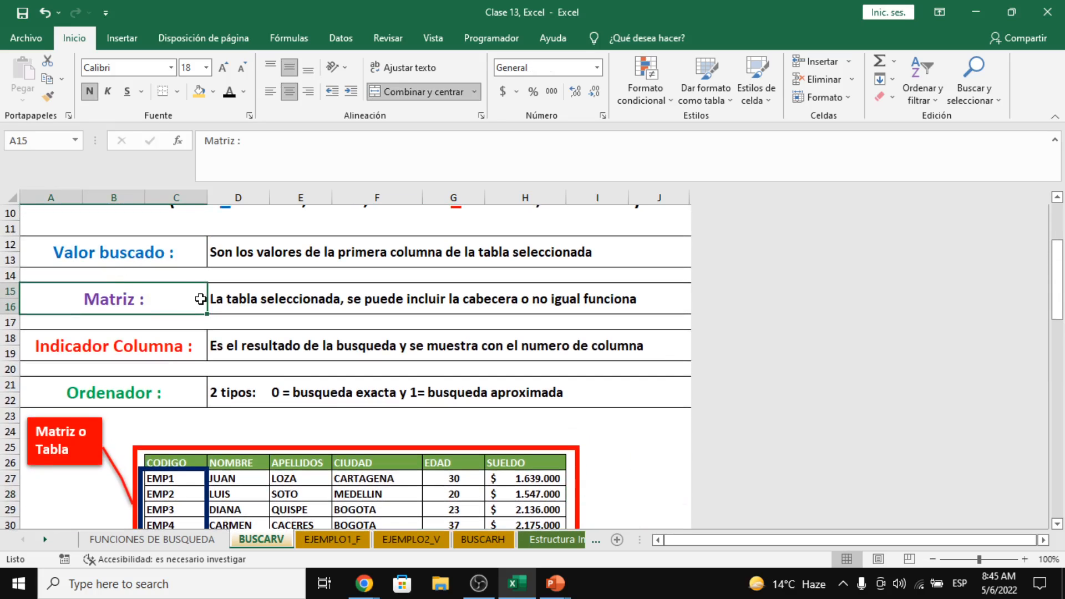
scroll(200, 327, down, 1)
scroll(196, 367, down, 2)
click(182, 308)
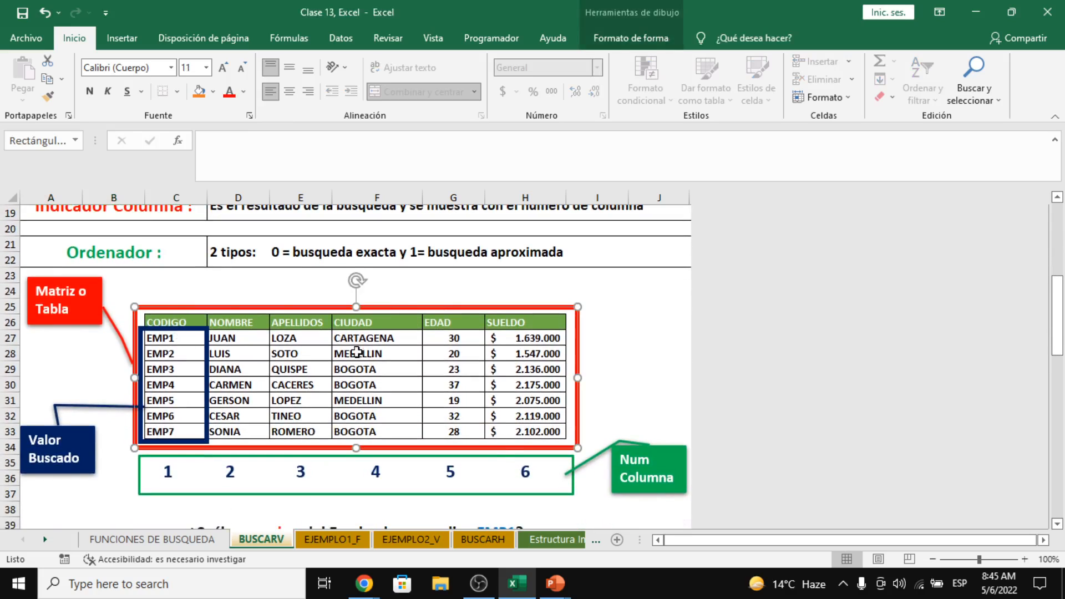
Step: Examine the Valor buscado definition against the code column C27:C33 and the full employee table
scroll(159, 321, up, 3)
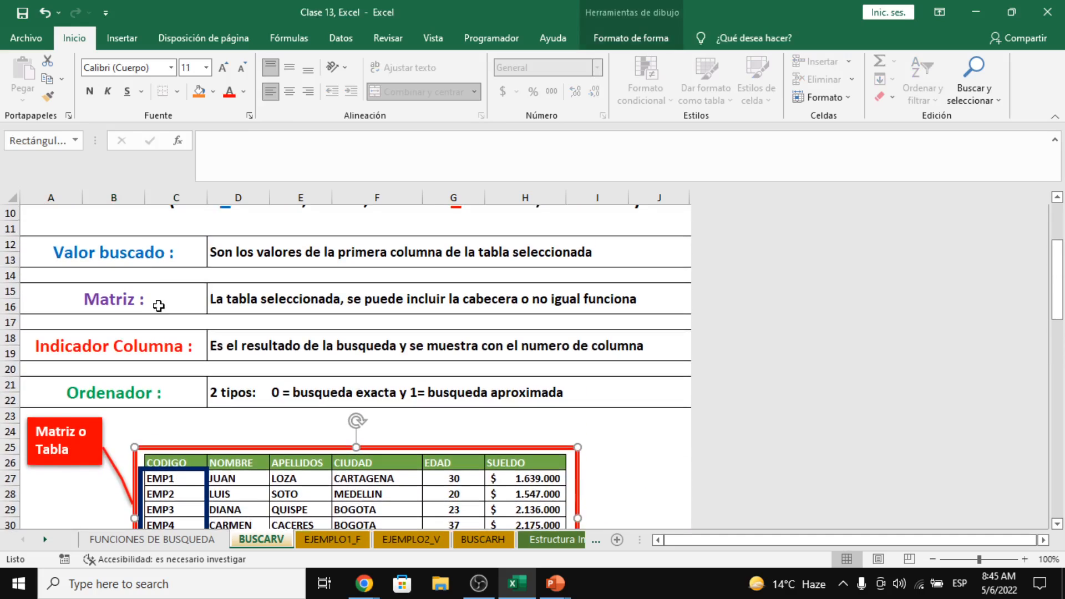
click(170, 250)
click(423, 251)
scroll(392, 252, down, 1)
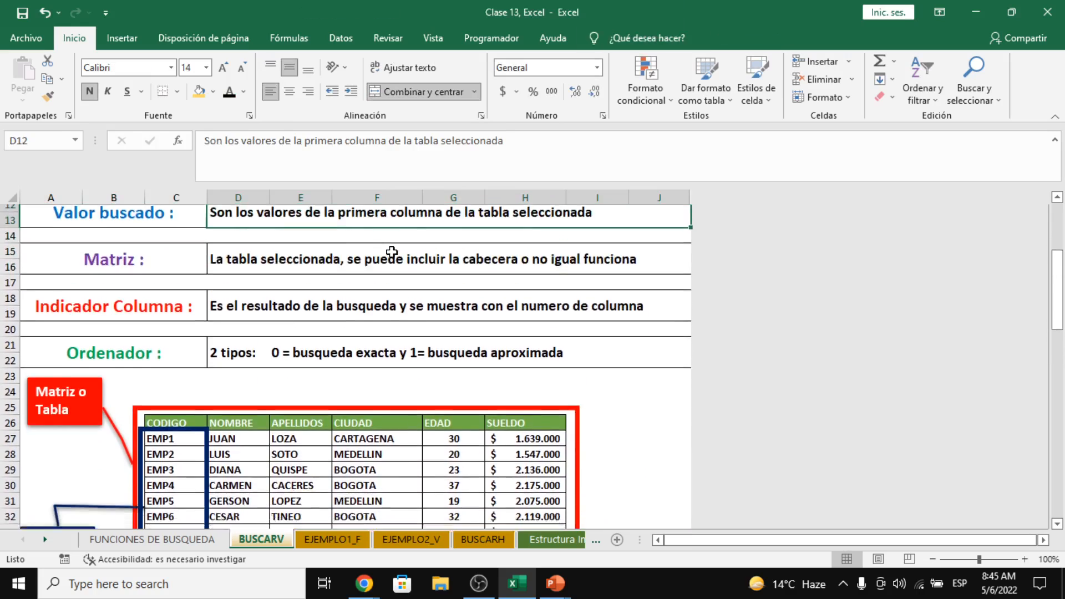
scroll(391, 252, down, 2)
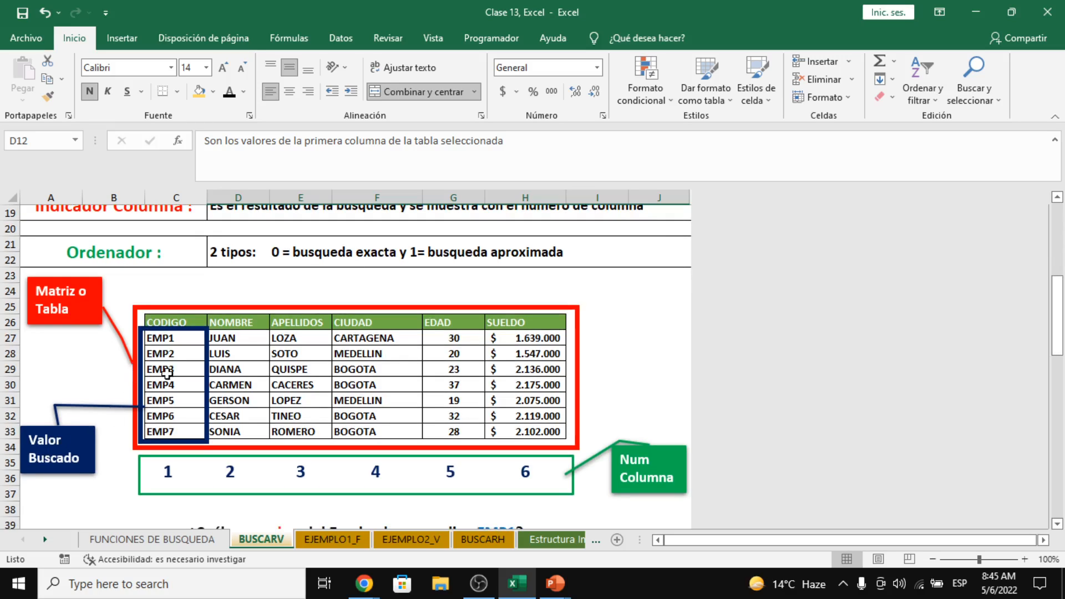
click(175, 358)
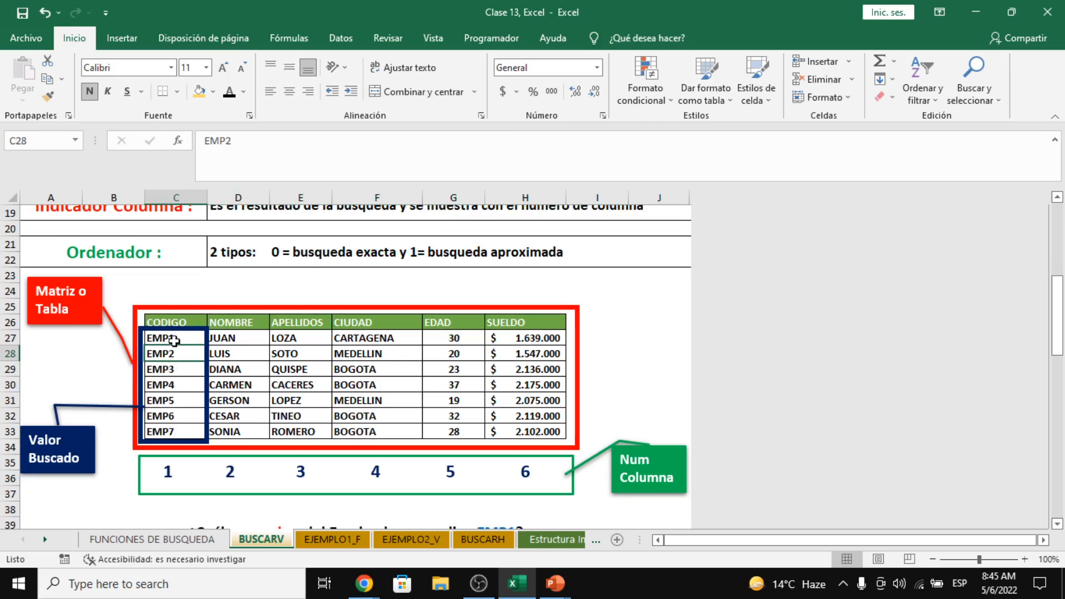
drag(168, 435, 175, 344)
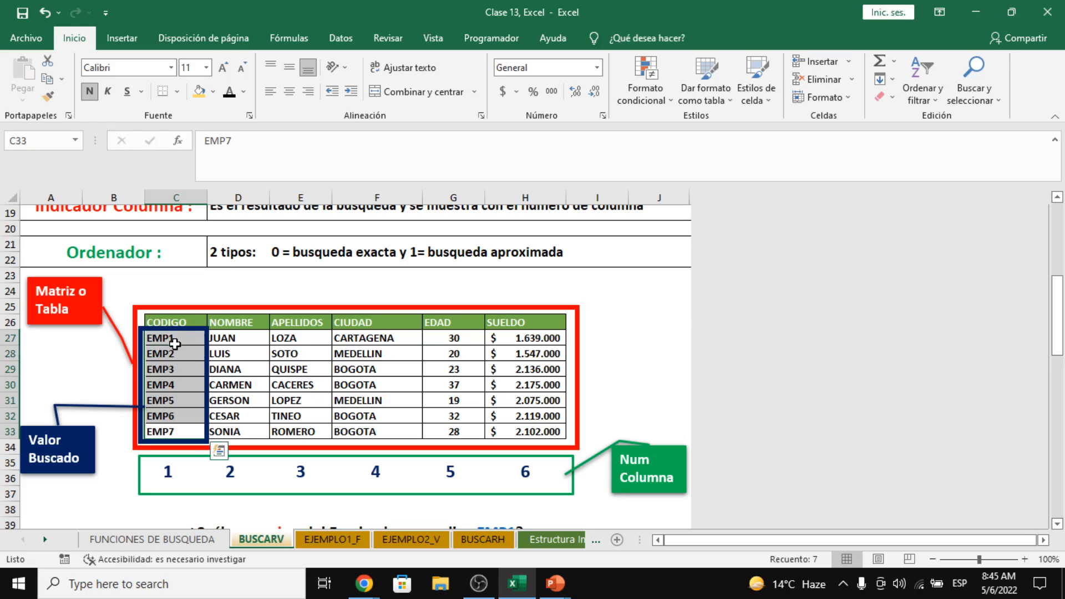
click(308, 309)
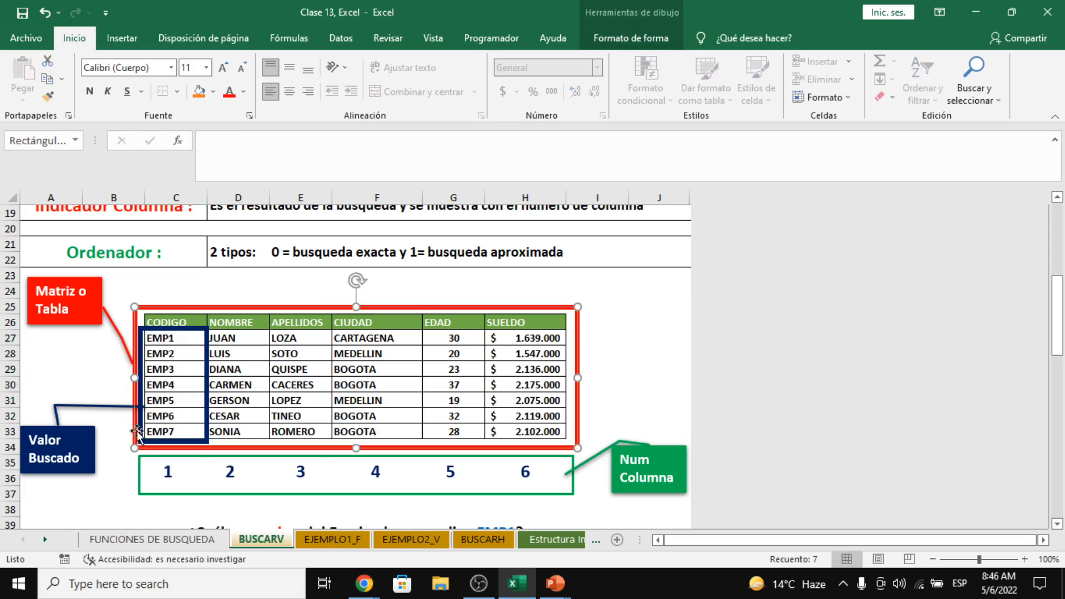
drag(152, 431, 171, 355)
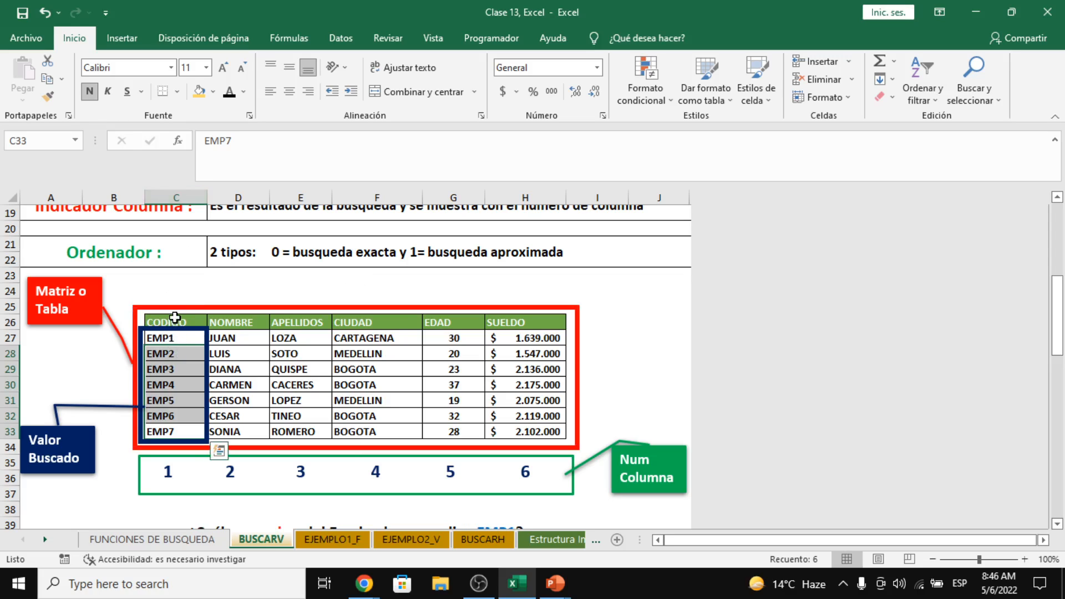
drag(173, 323, 531, 438)
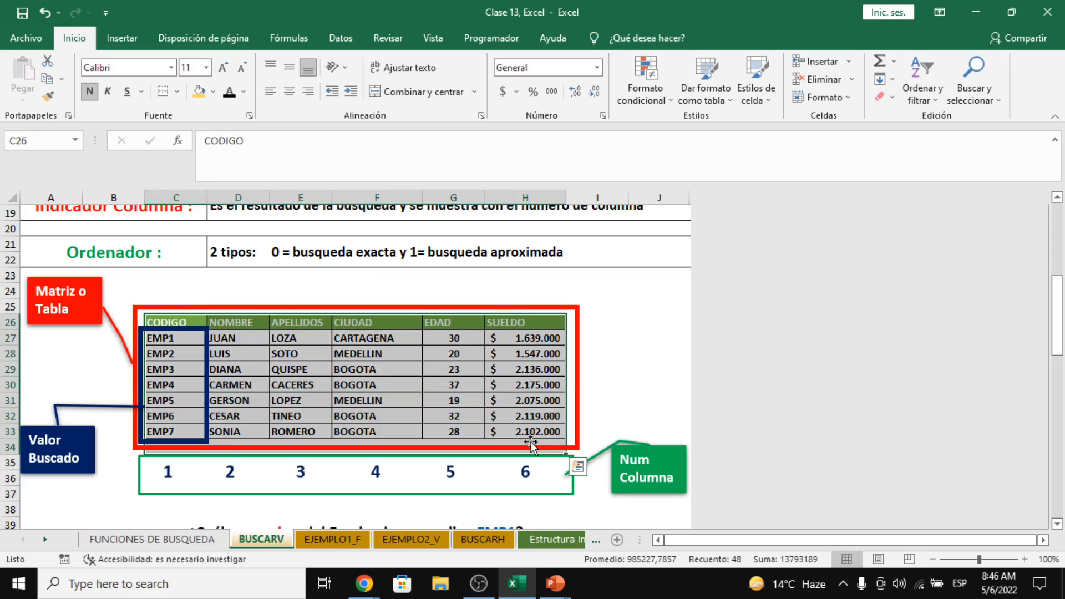
click(665, 405)
Step: Examine the Indicador Columna definition against the employee table and the column numbers 1 to 6 beneath it
scroll(111, 222, up, 1)
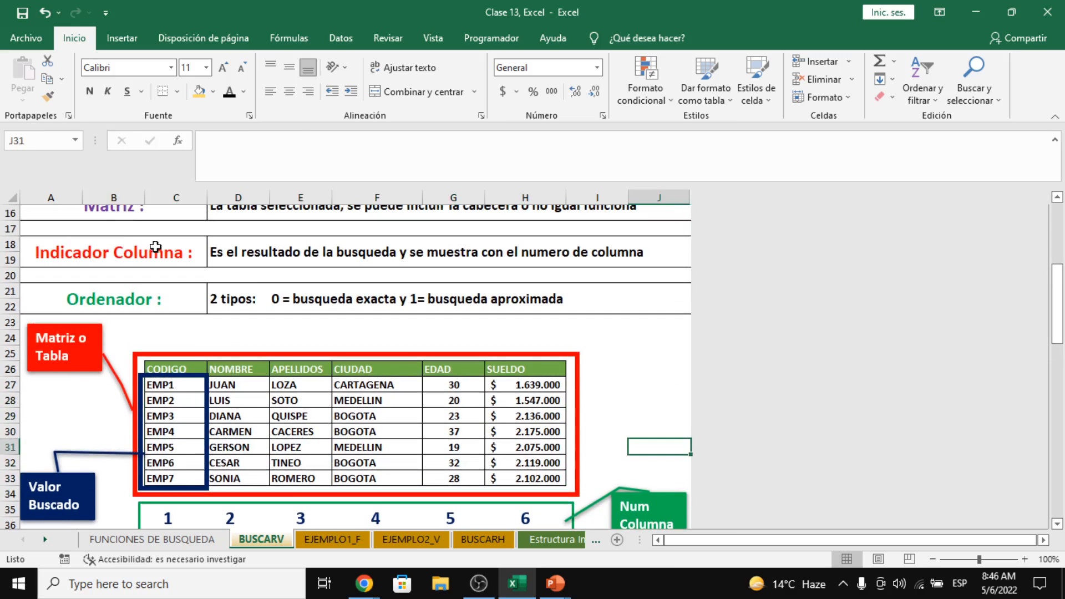
click(382, 270)
click(382, 252)
scroll(383, 255, down, 1)
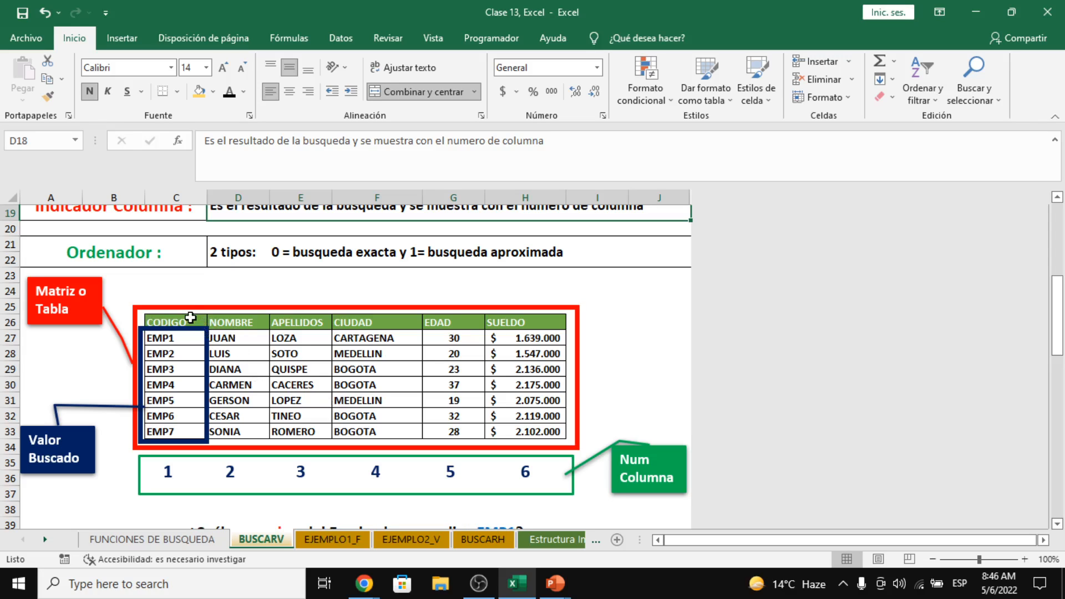
drag(194, 317, 554, 438)
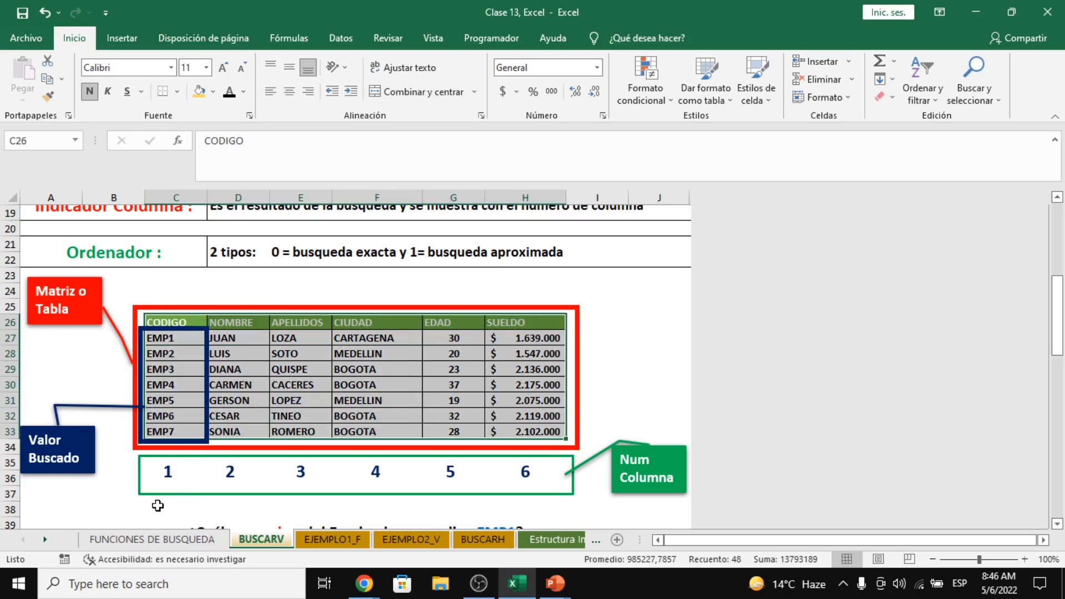
click(176, 473)
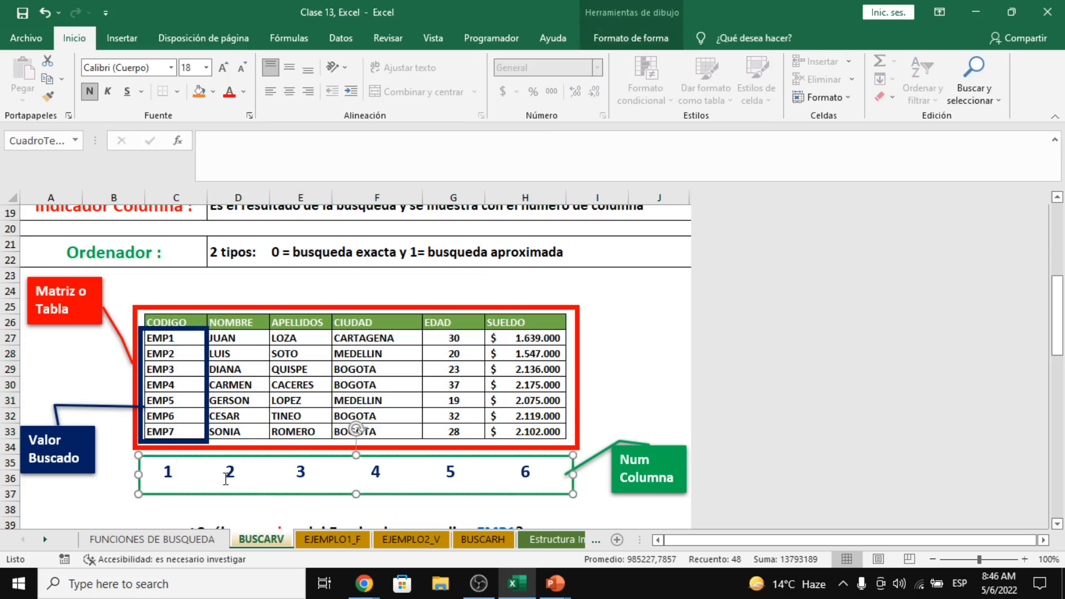
click(175, 315)
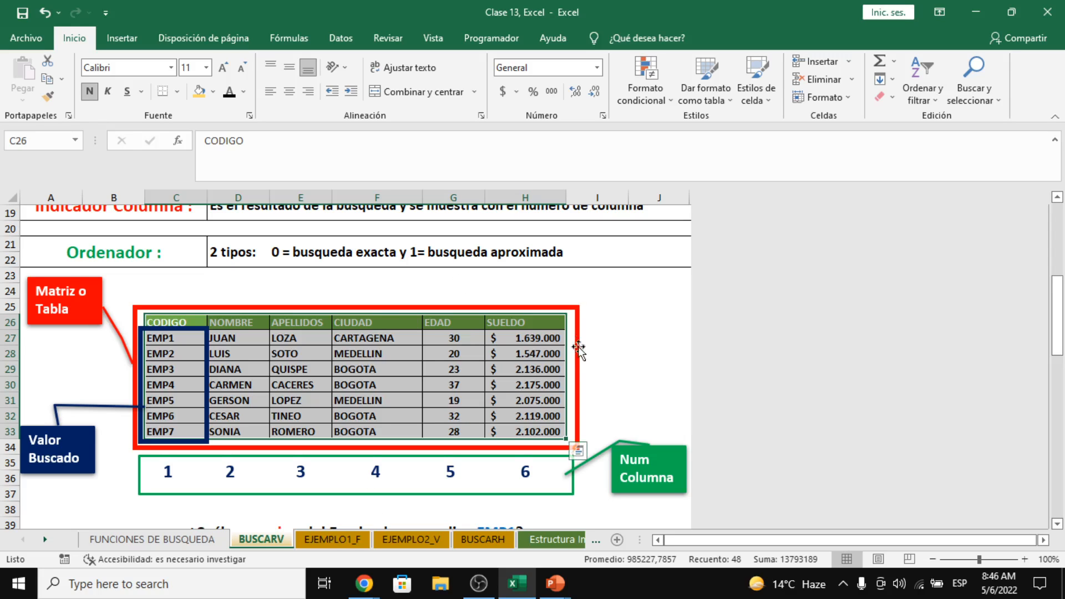
Step: Enter the first name of employee EMP1 by hand in answer cell G42 under the first question
scroll(579, 346, down, 2)
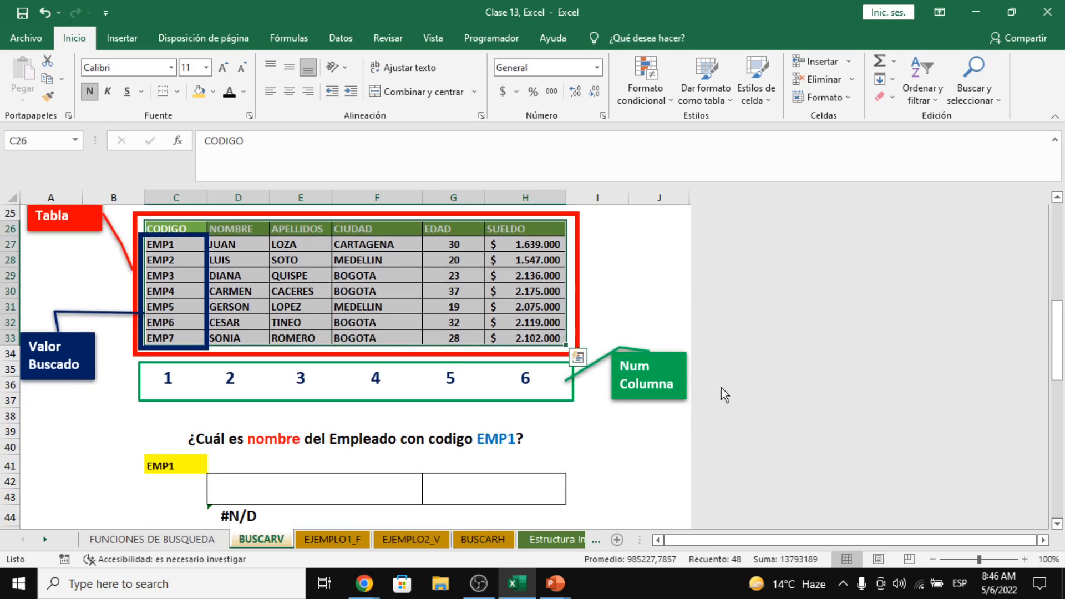
click(934, 559)
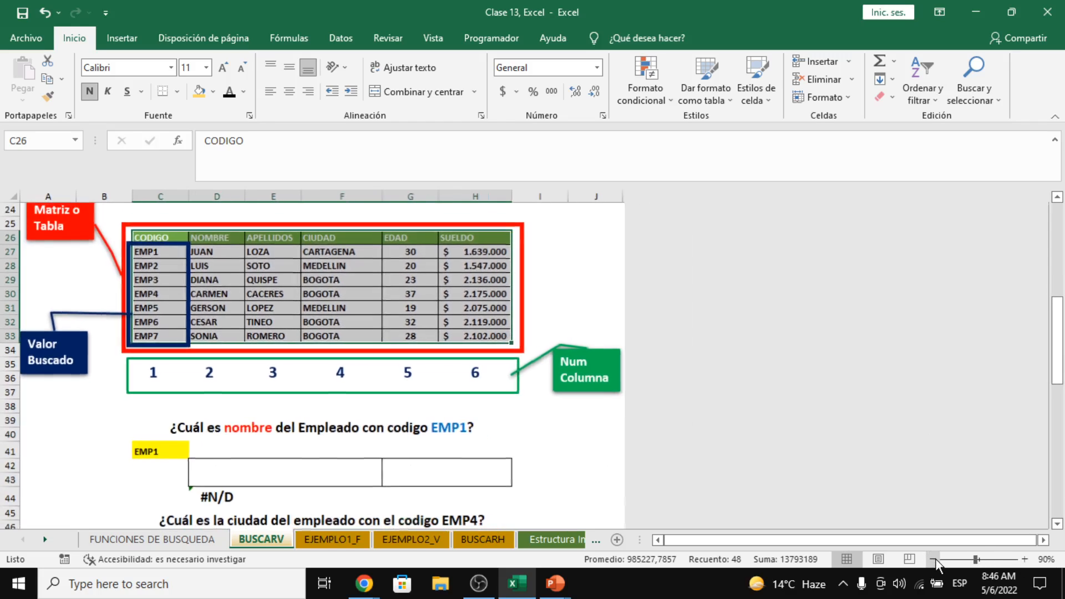
click(349, 471)
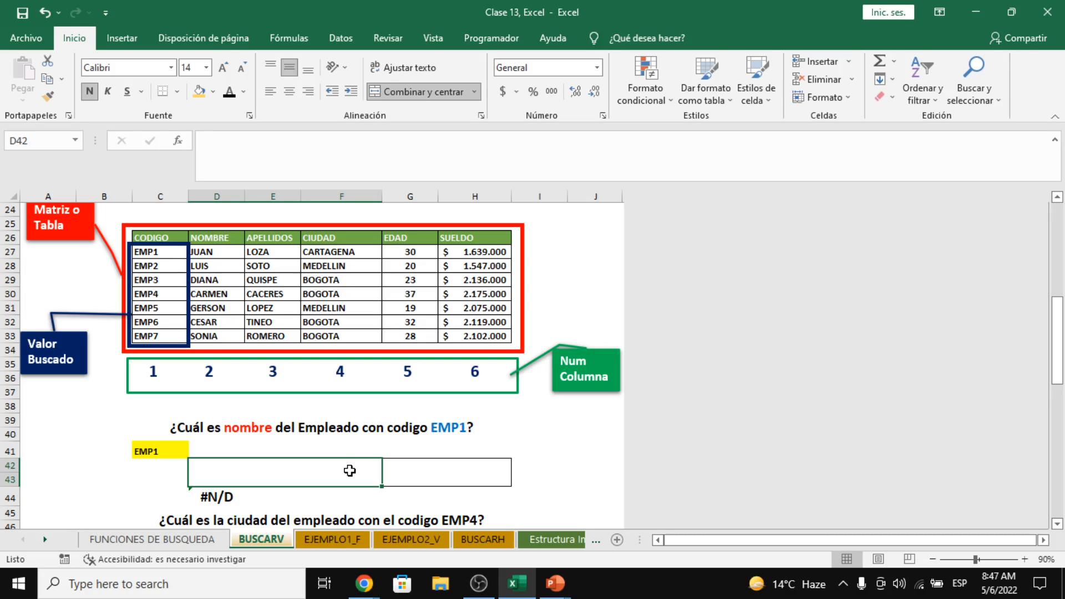
click(411, 471)
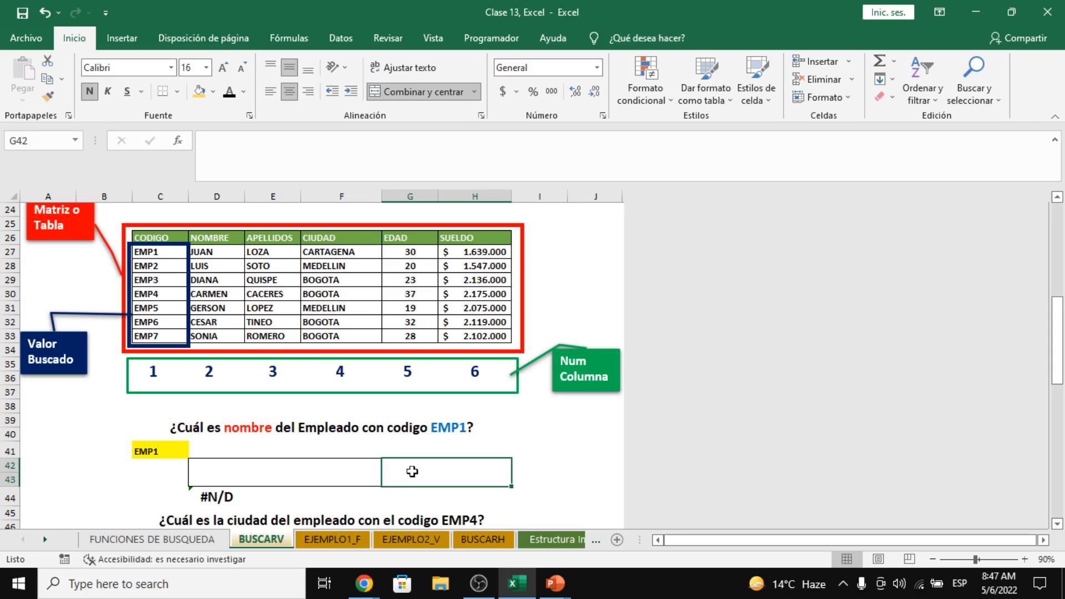
text(JUA)
key(BackSpace)
key(BackSpace)
key(BackSpace)
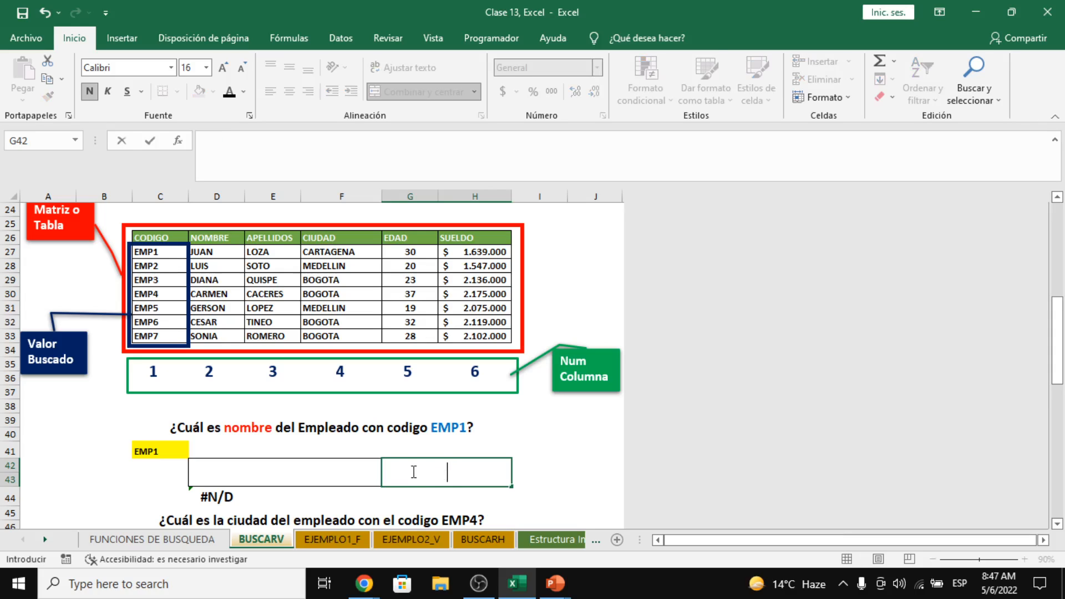
text(JUAN)
key(Return)
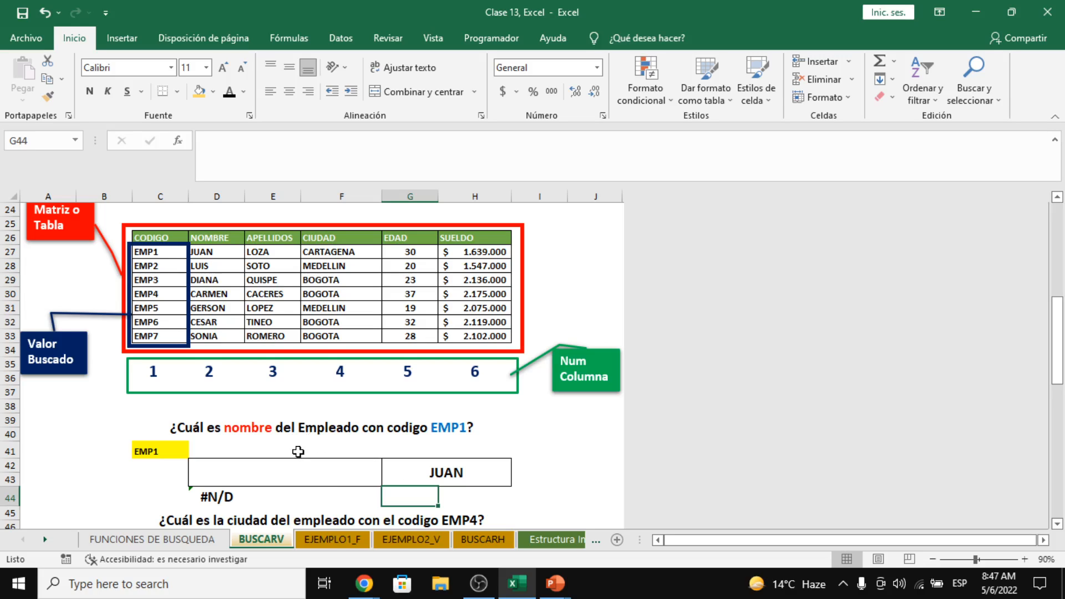
Step: Start a BUSCARV formula in answer cell D42 with the EMP1 code cell C41 as the lookup value
click(326, 472)
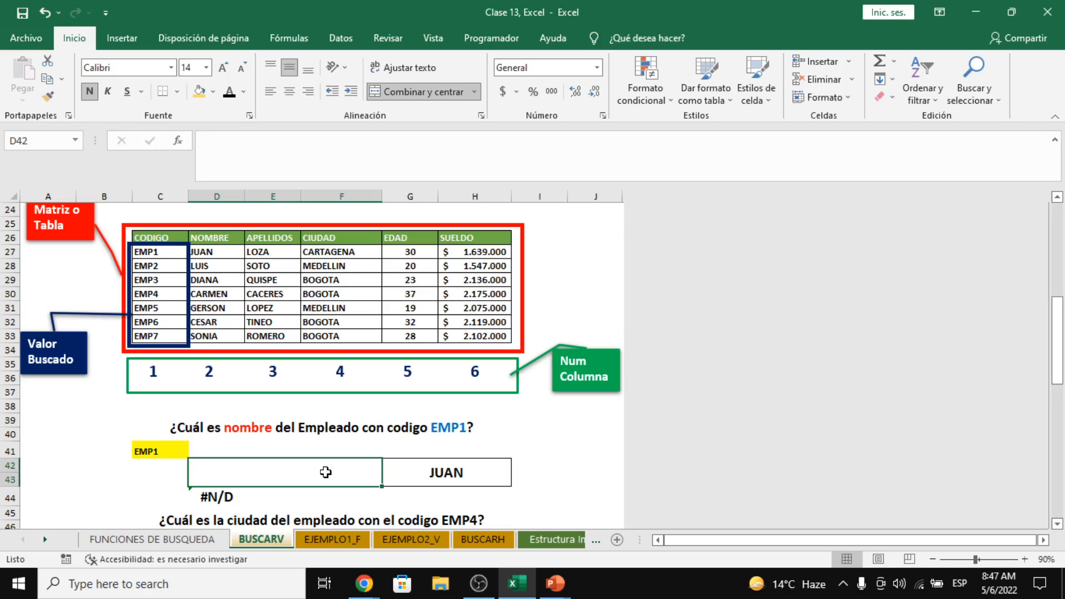
text(=BUSCA)
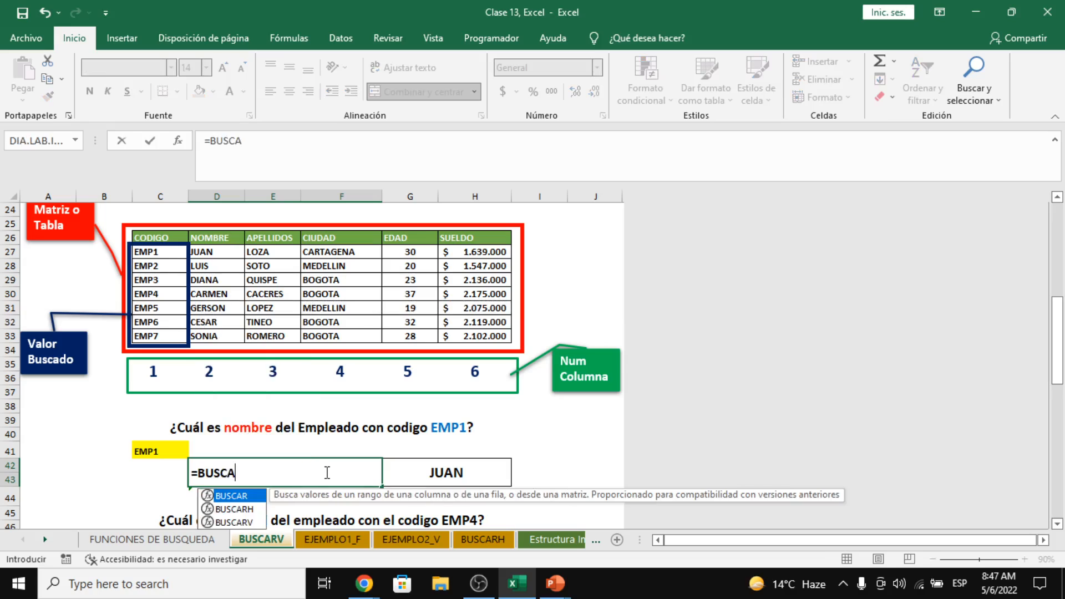
text(RV()
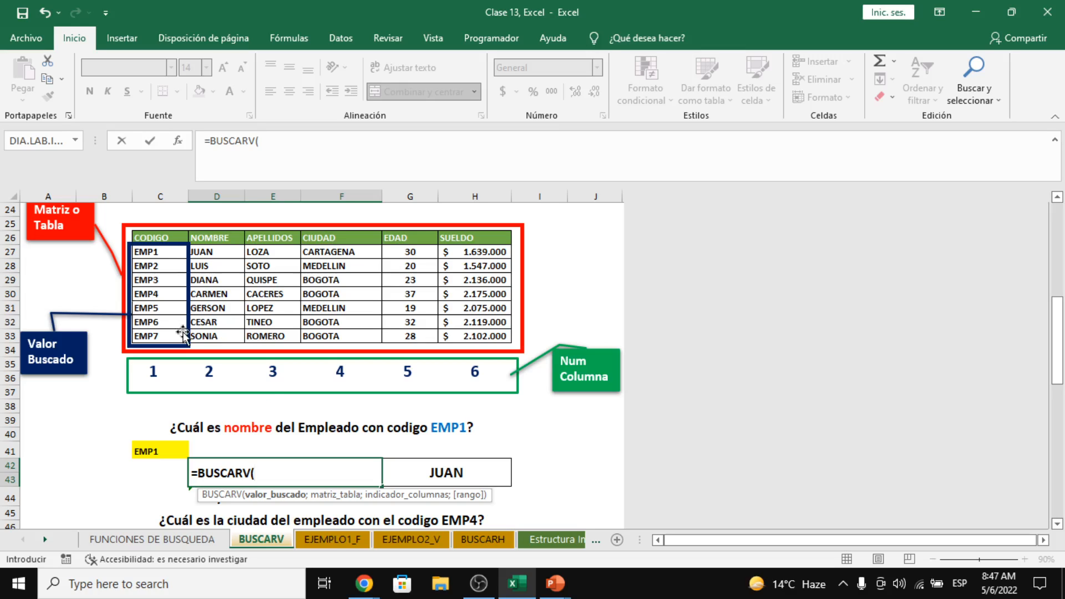
click(145, 449)
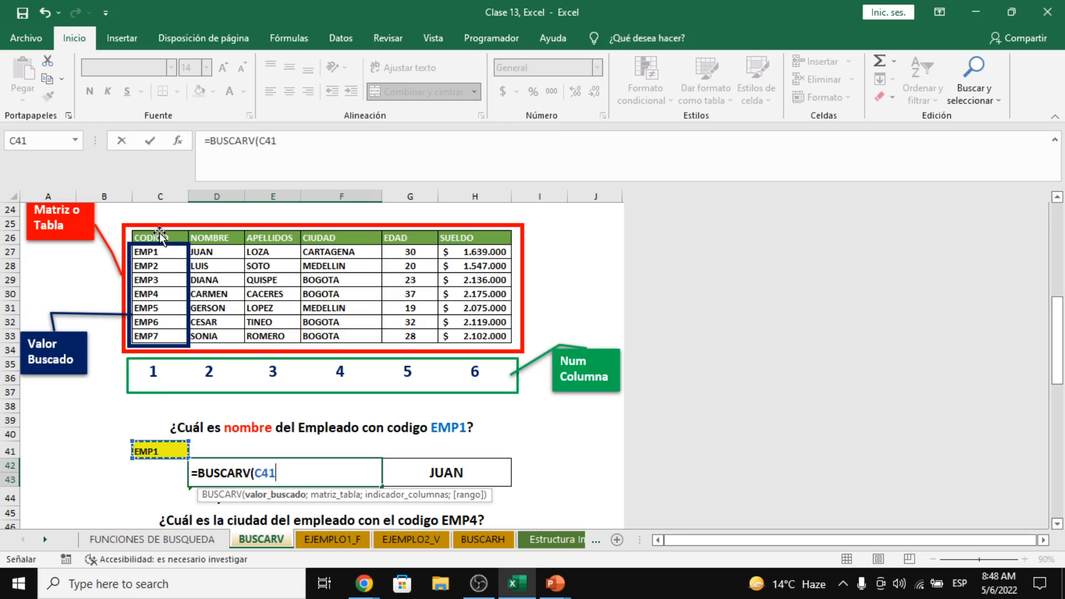
drag(147, 234, 145, 338)
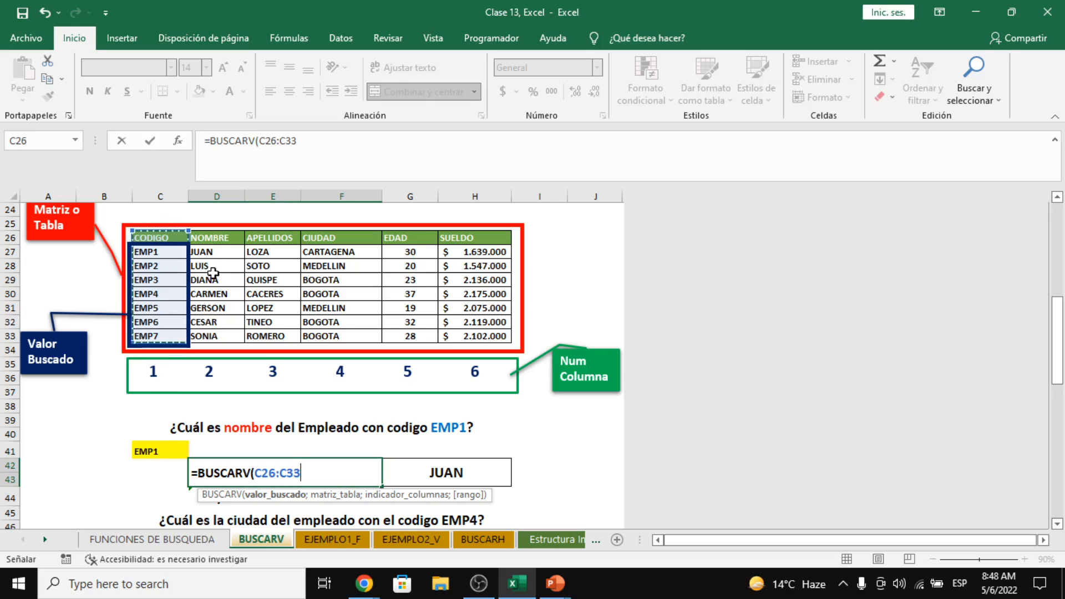
drag(201, 270, 499, 282)
click(312, 480)
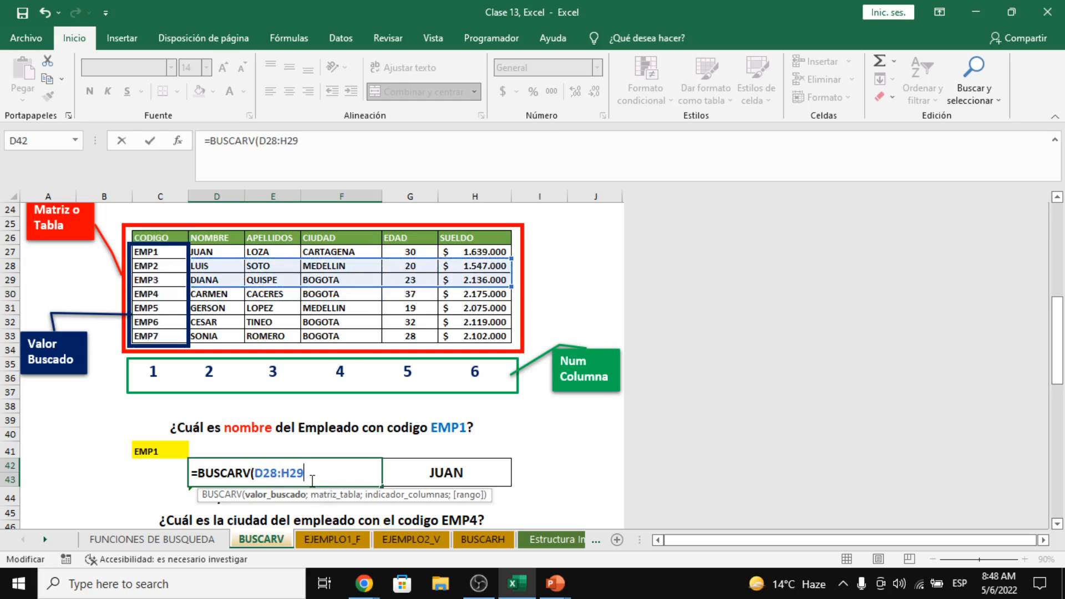
key(BackSpace)
key(BackSpace)
key(BackSpace)
key(BackSpace)
key(BackSpace)
key(BackSpace)
key(BackSpace)
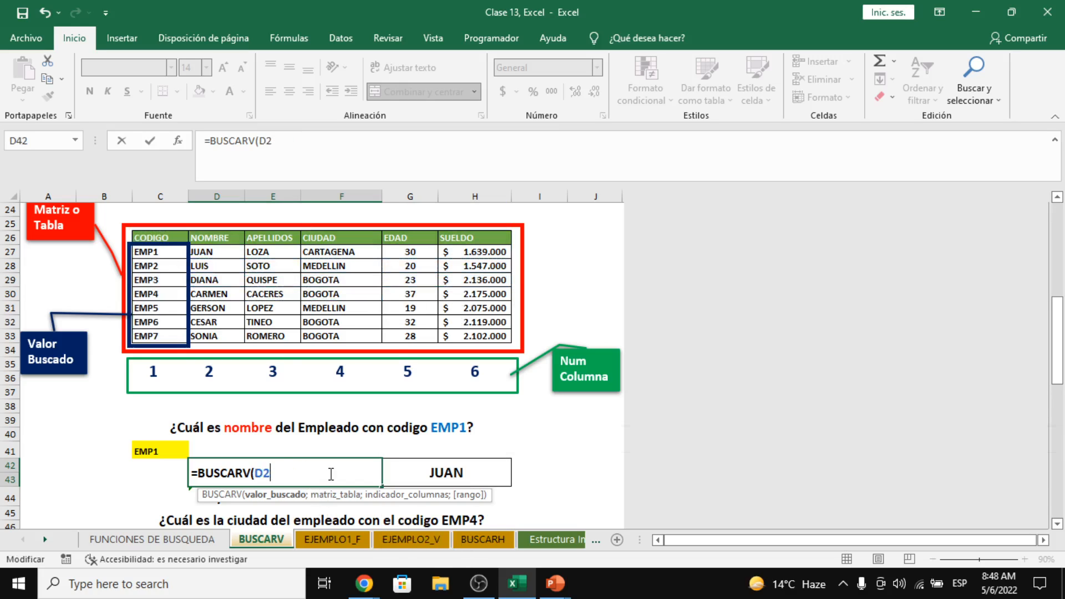
click(151, 451)
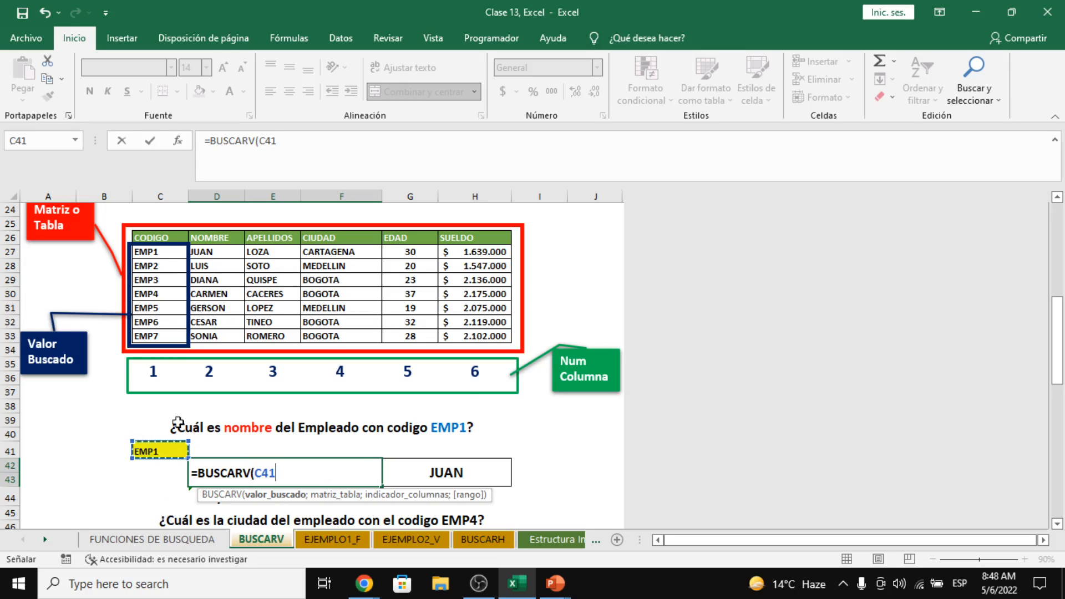
Step: Add the employee table C26:H33 as the formula's table array and 2 as its column index
text(;)
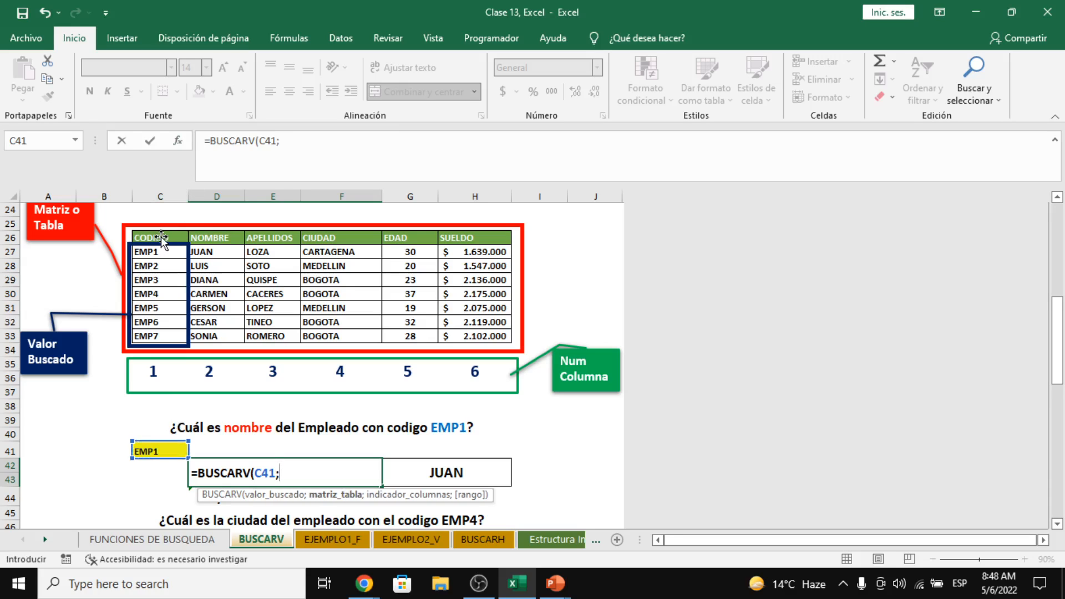
drag(161, 239, 444, 331)
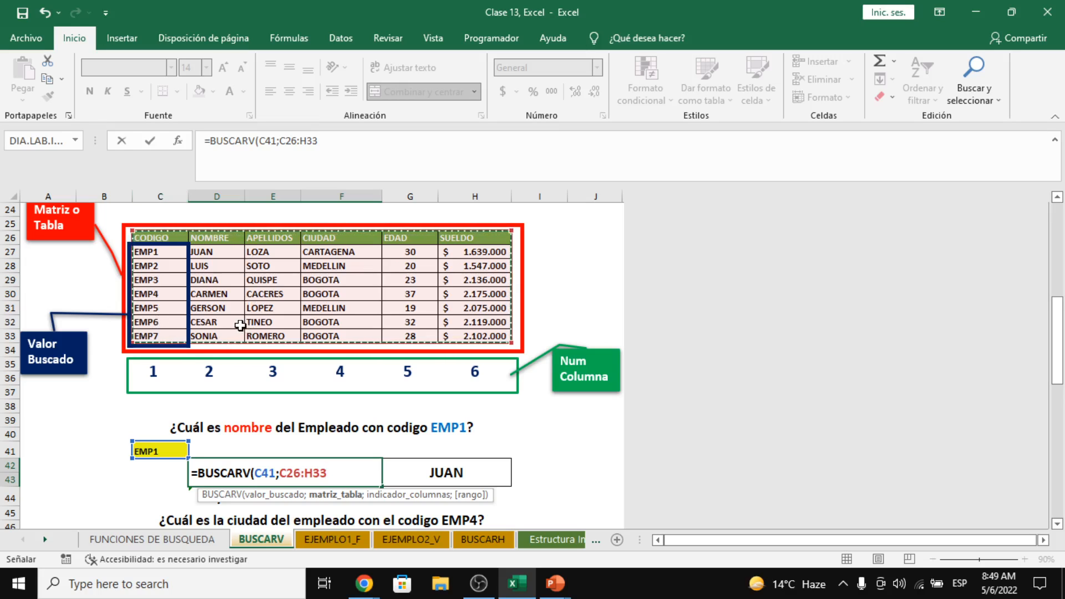
text(;2)
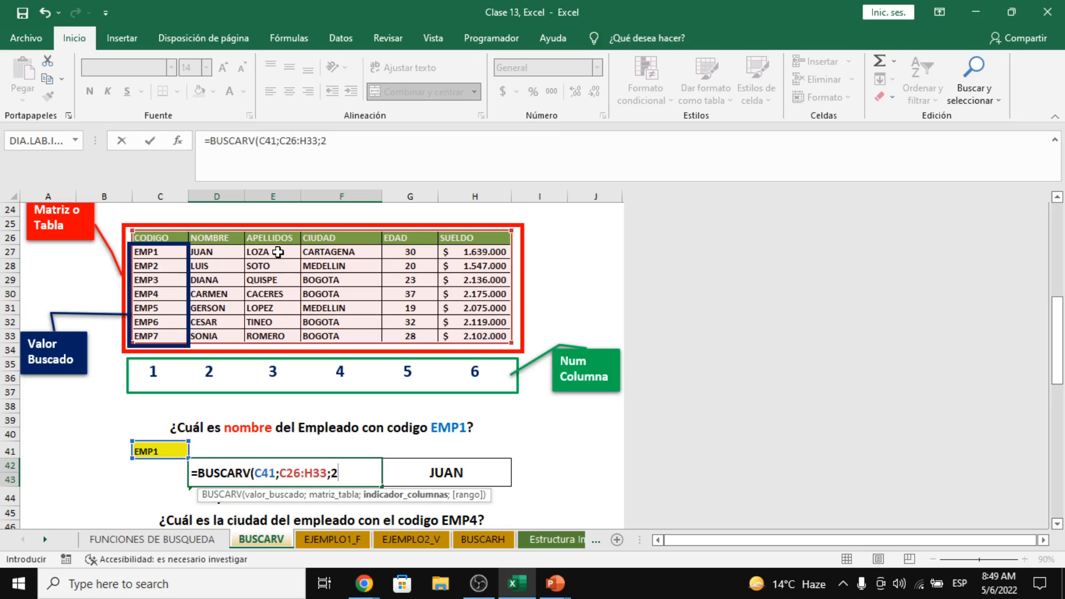
text(;)
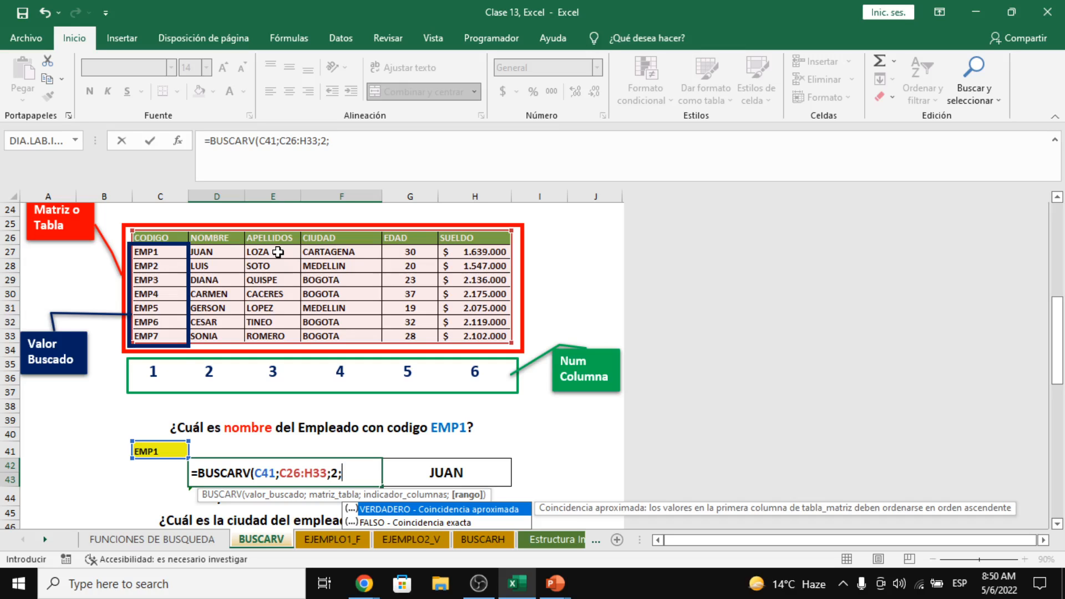
Step: Set the formula's range argument to FALSO for an exact match and complete the formula
key(Down)
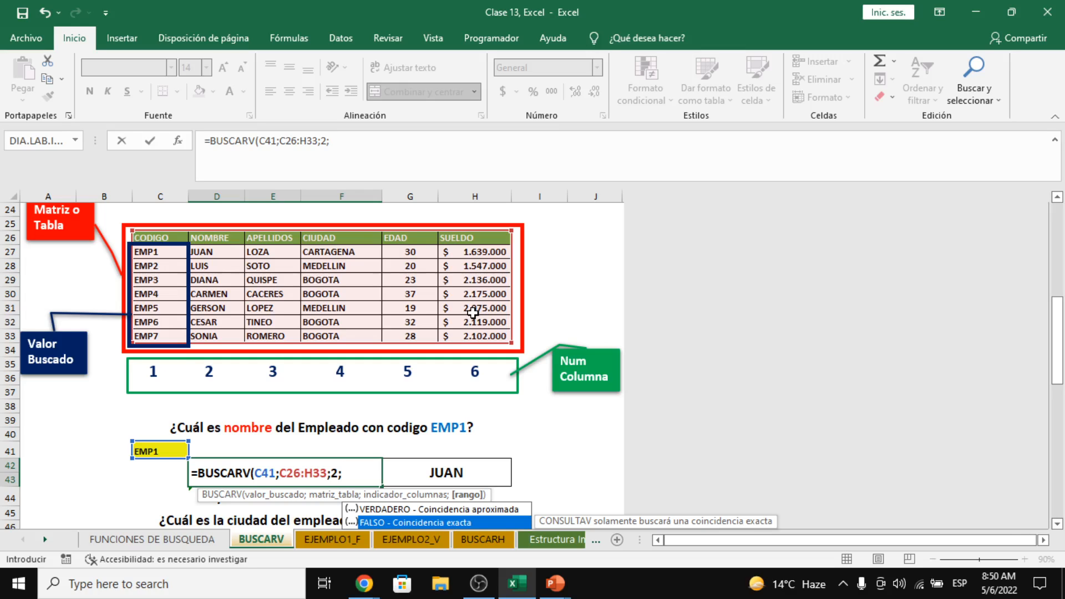
text(0)
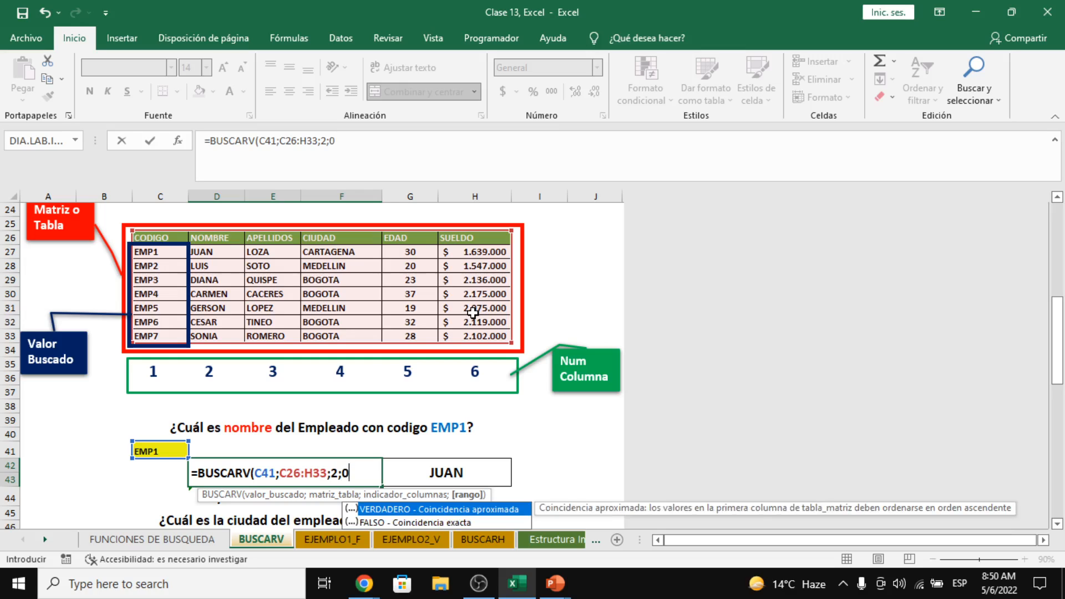
key(BackSpace)
text(FALSO))
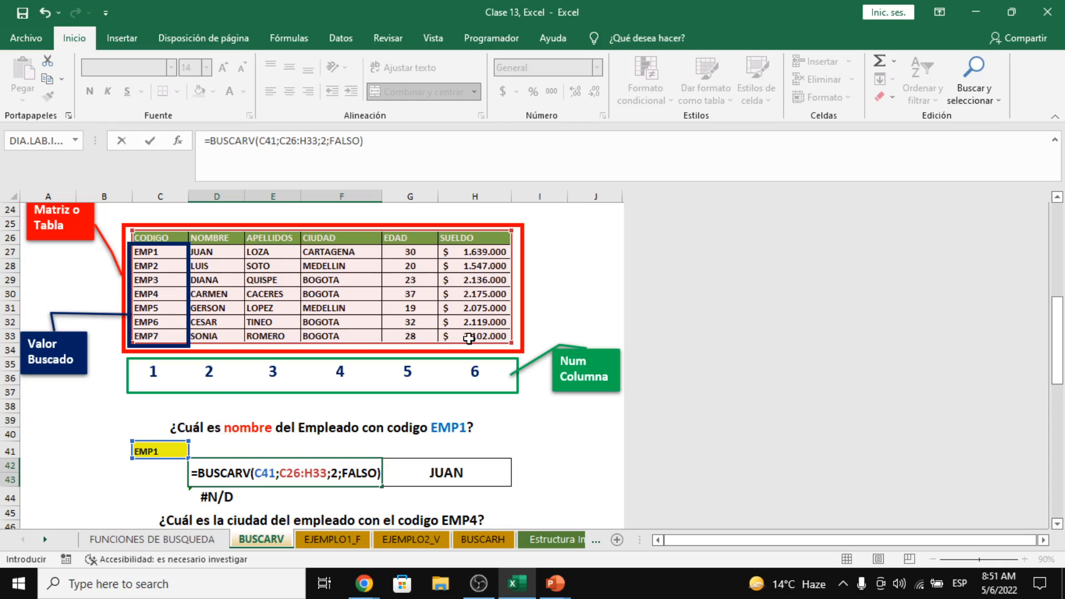
key(Return)
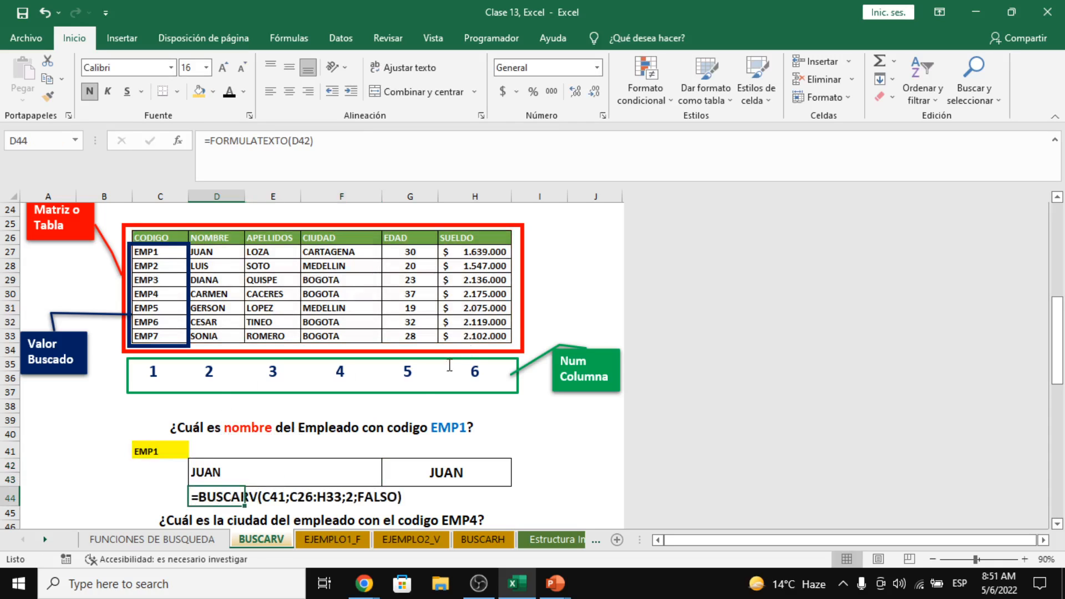
Step: Review the D42 formula against code cell C41 and the code column C27:C33, and check the Google Meet call for replies
click(236, 478)
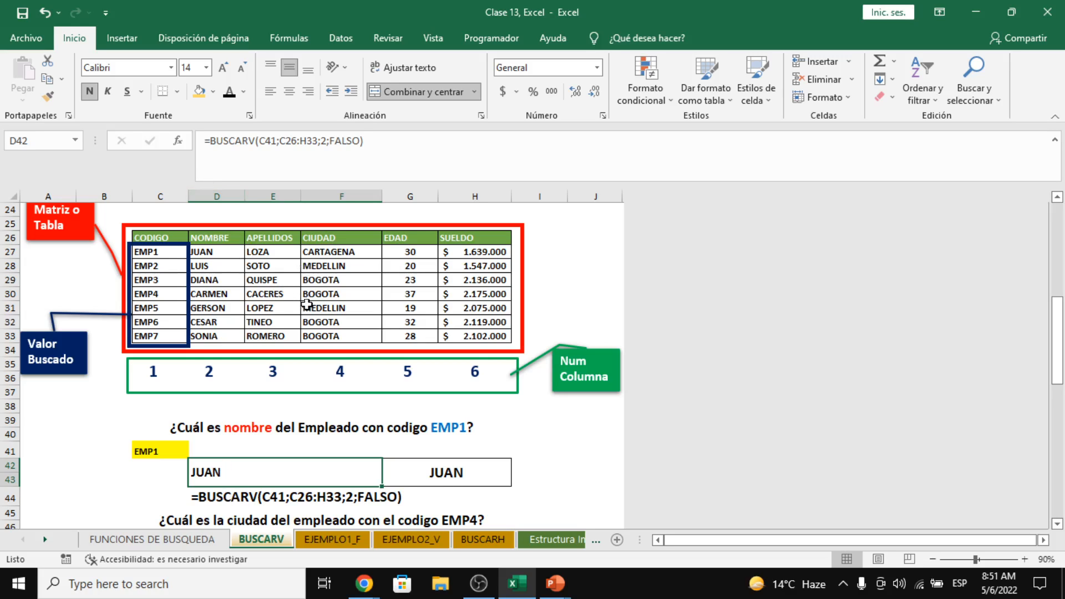
click(172, 451)
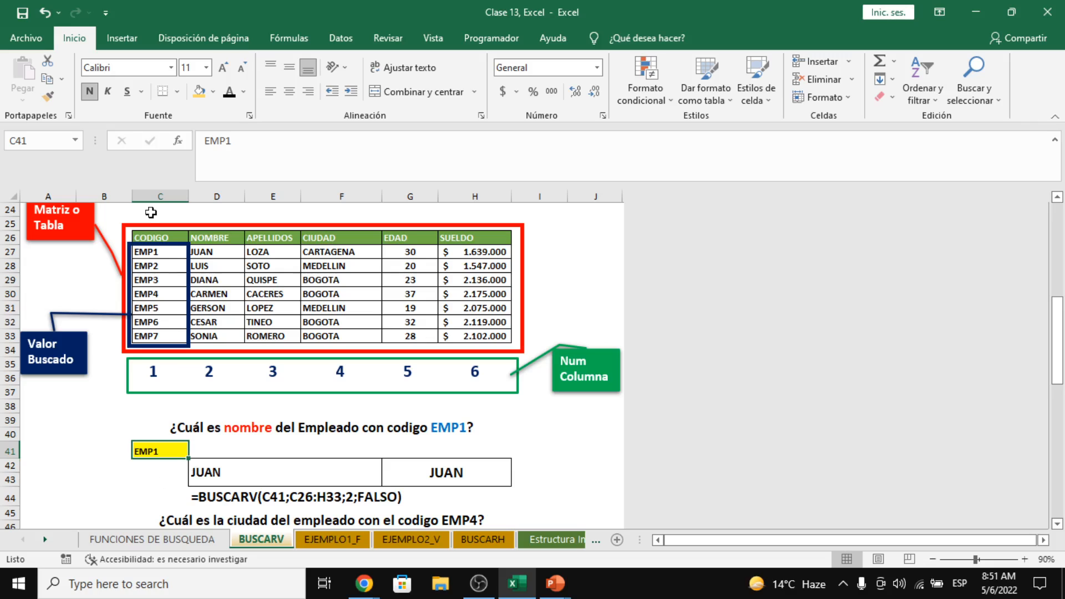
drag(158, 249, 153, 333)
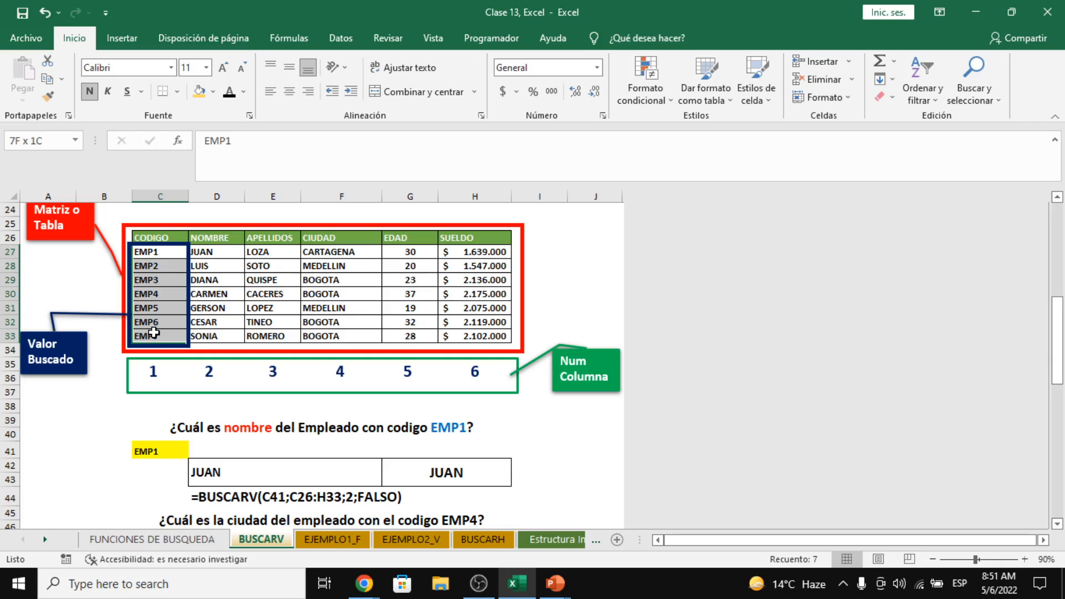
drag(153, 332, 153, 333)
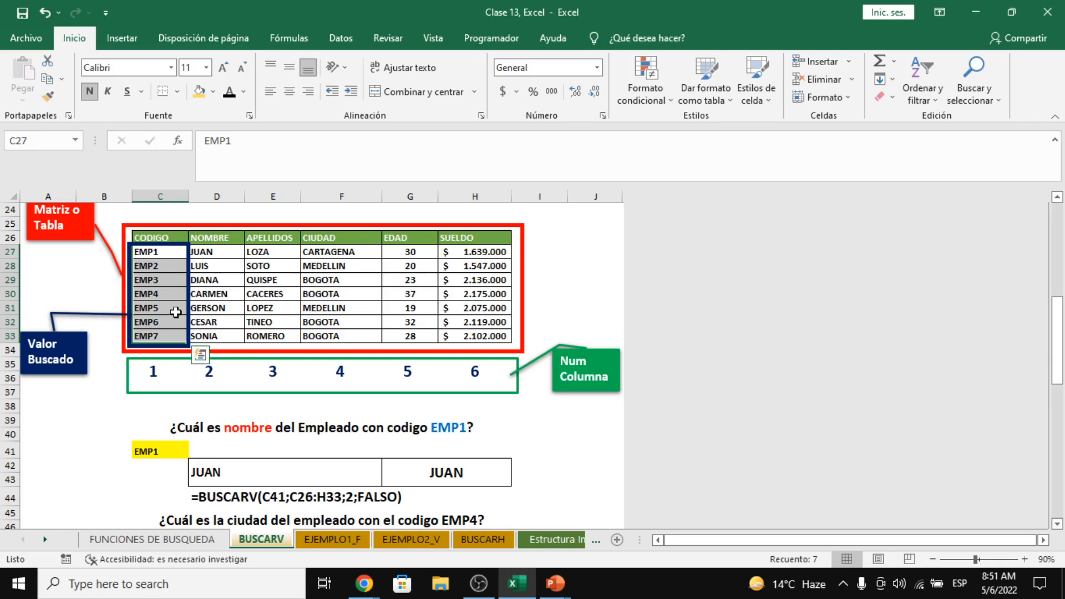
click(579, 454)
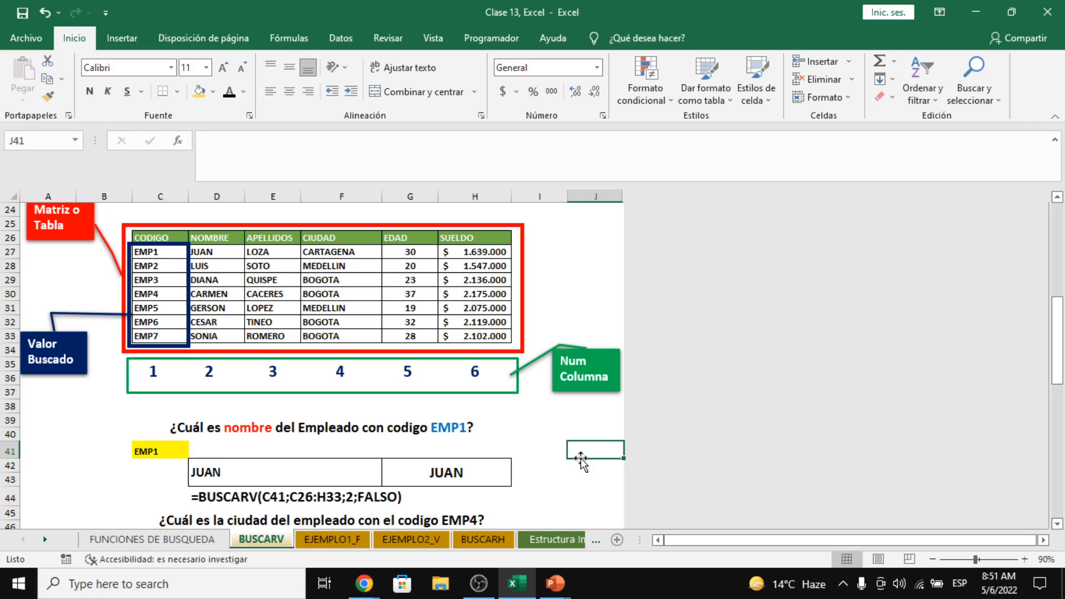
key(alt+Tab)
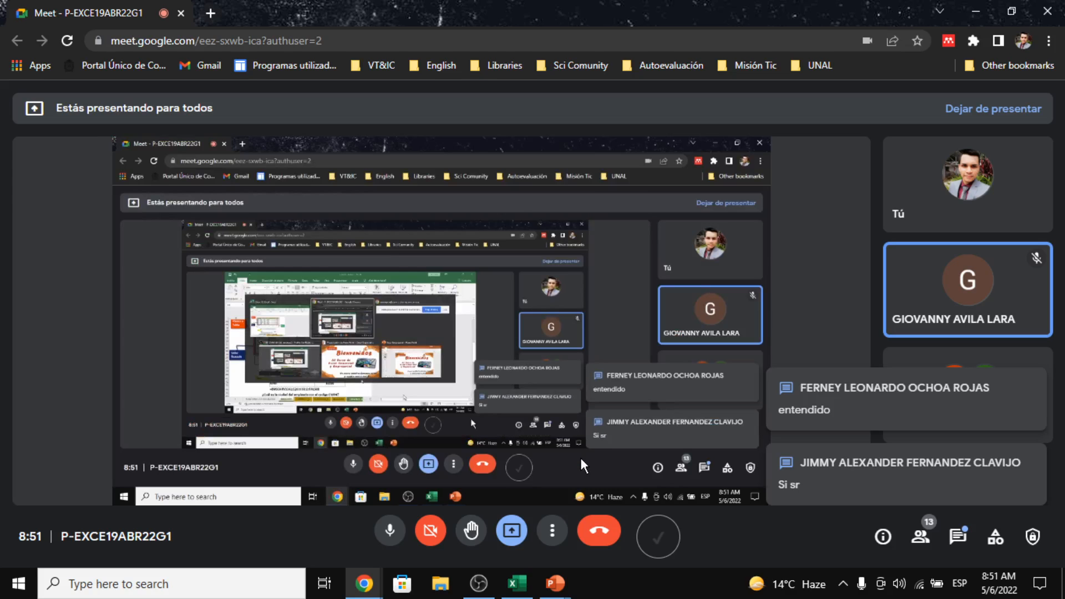
key(alt+Tab)
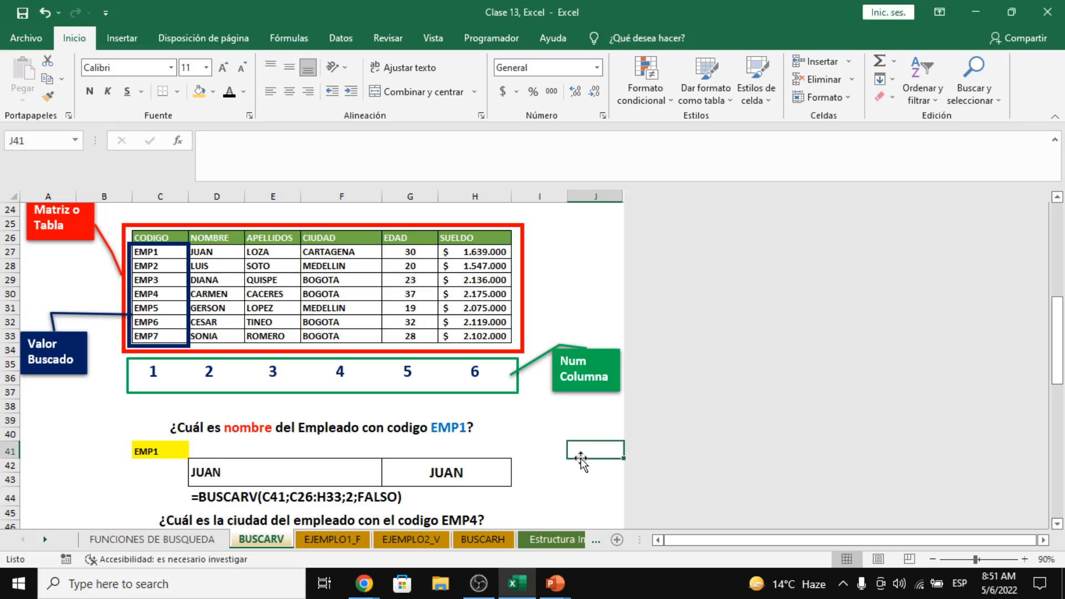
Step: Examine the second question, which asks for employee EMP4's city, against the employee table and its column numbers
scroll(549, 449, down, 1)
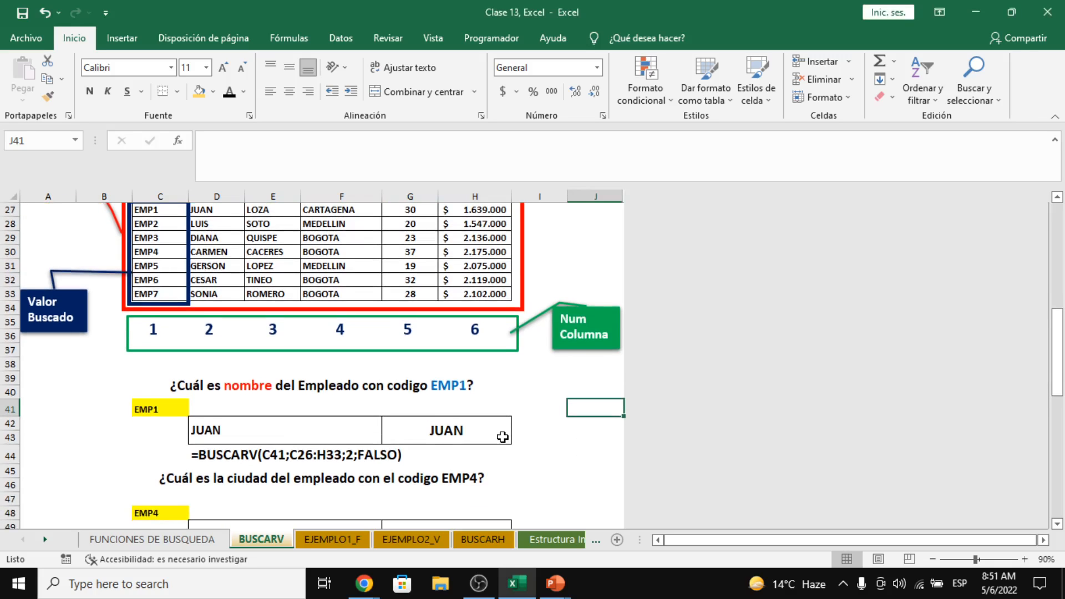
scroll(506, 435, up, 1)
scroll(830, 466, down, 1)
scroll(711, 448, down, 2)
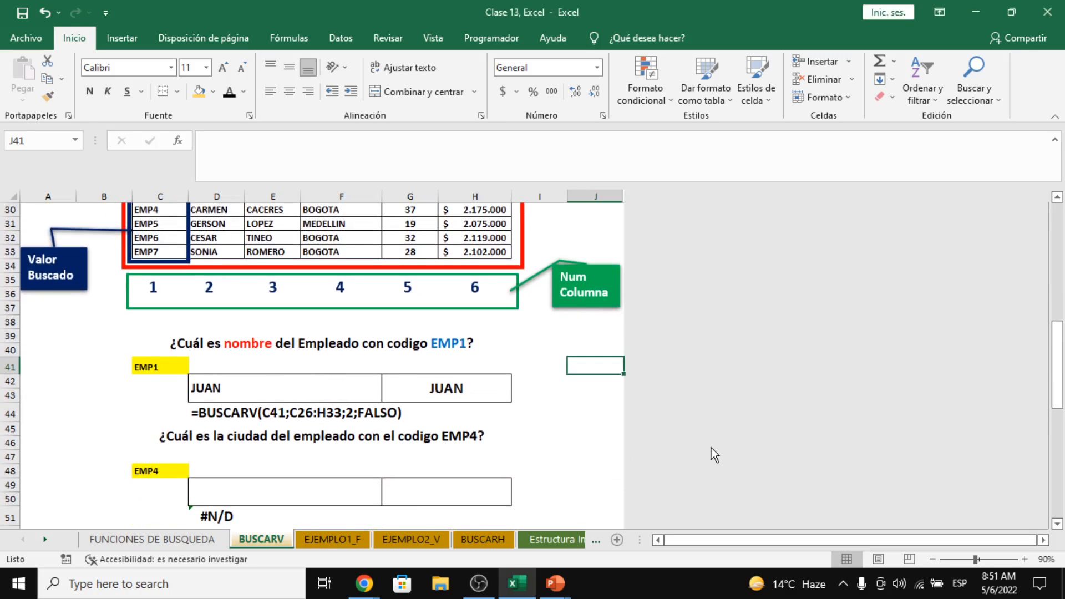
scroll(501, 472, up, 1)
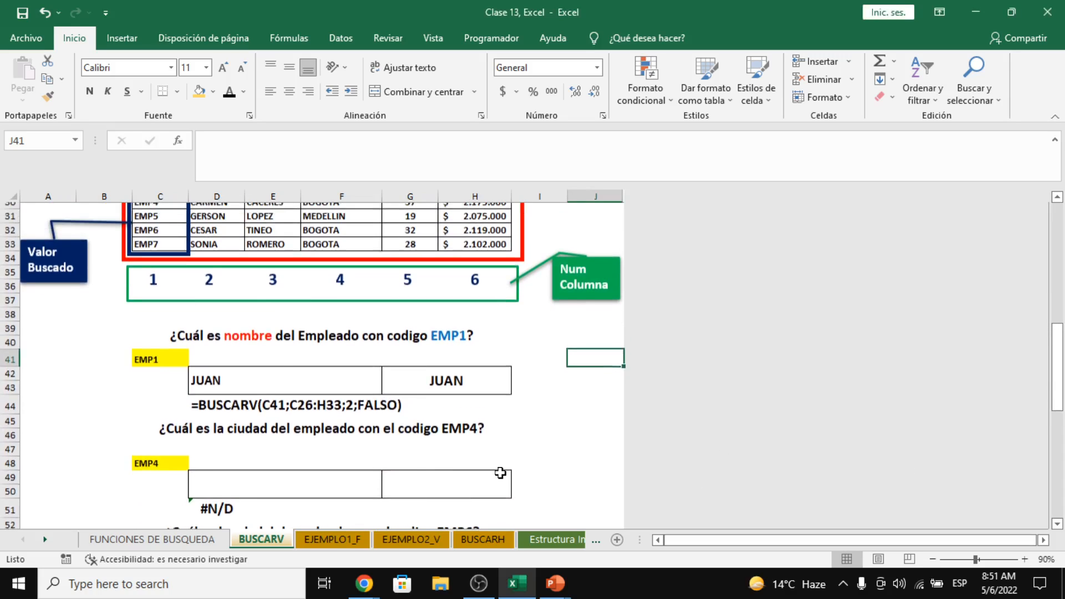
click(276, 486)
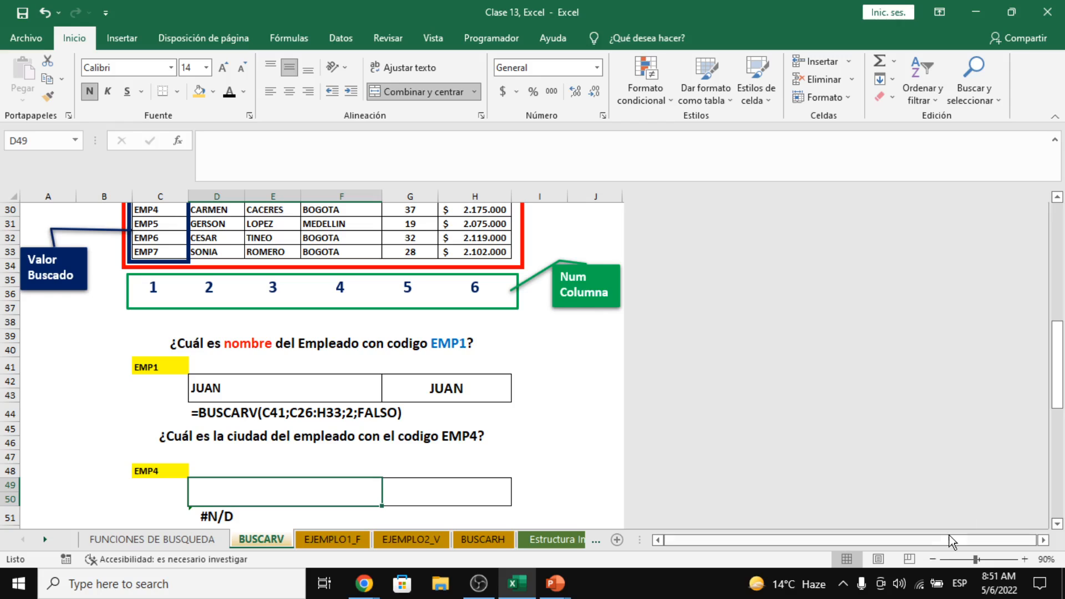
click(932, 559)
click(932, 559)
scroll(575, 368, up, 1)
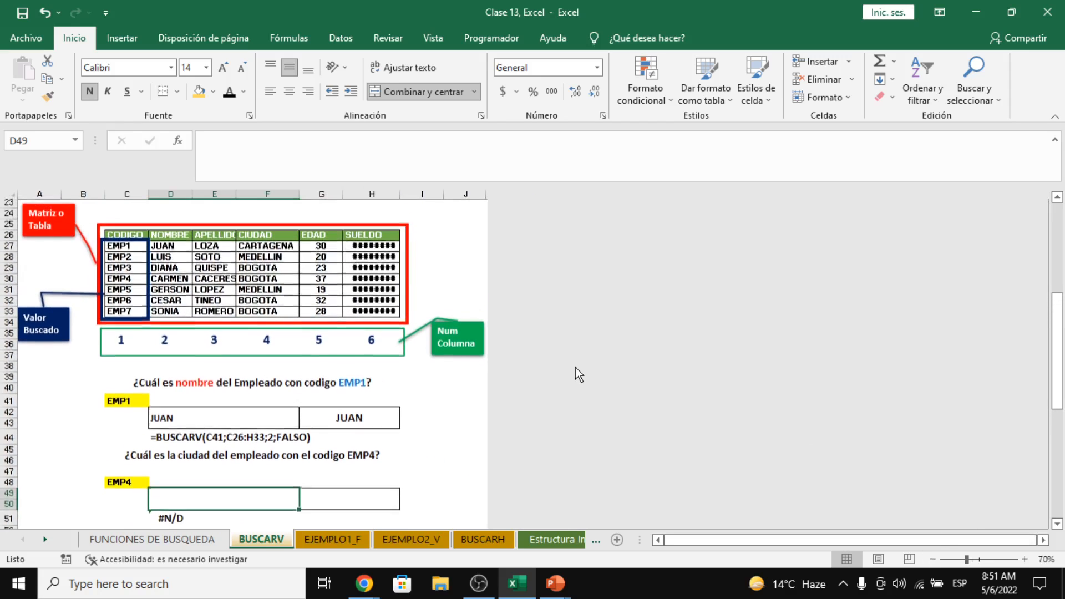
click(1023, 559)
click(1023, 559)
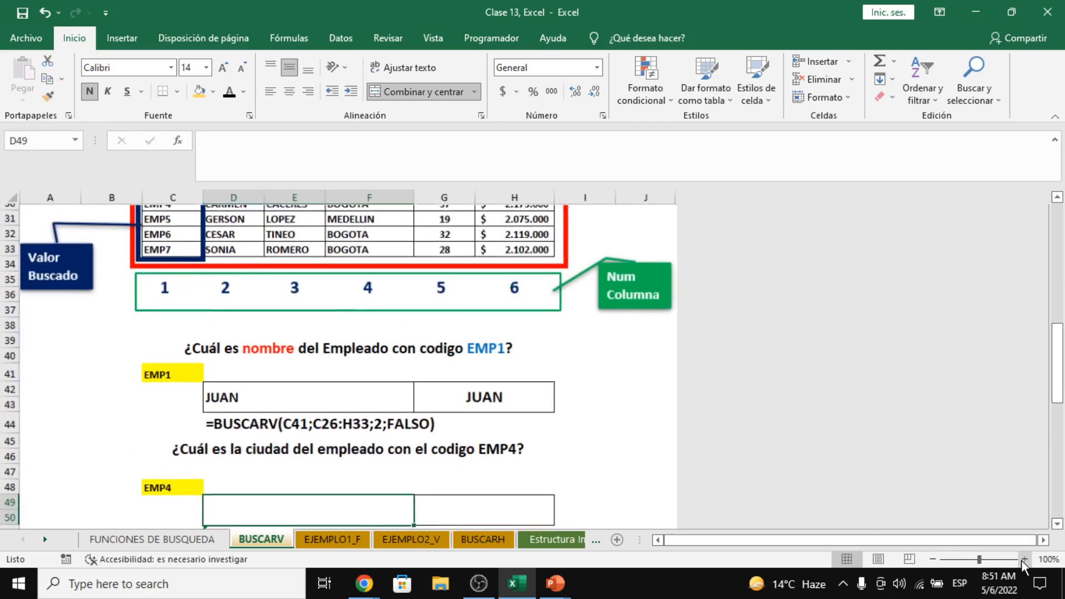
click(1023, 559)
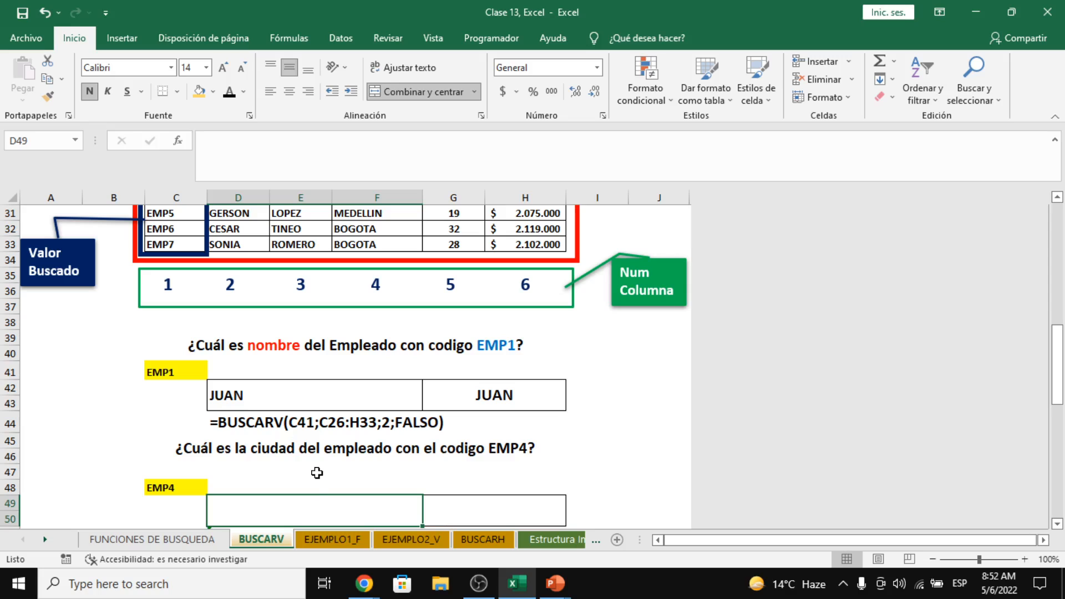
scroll(317, 473, up, 2)
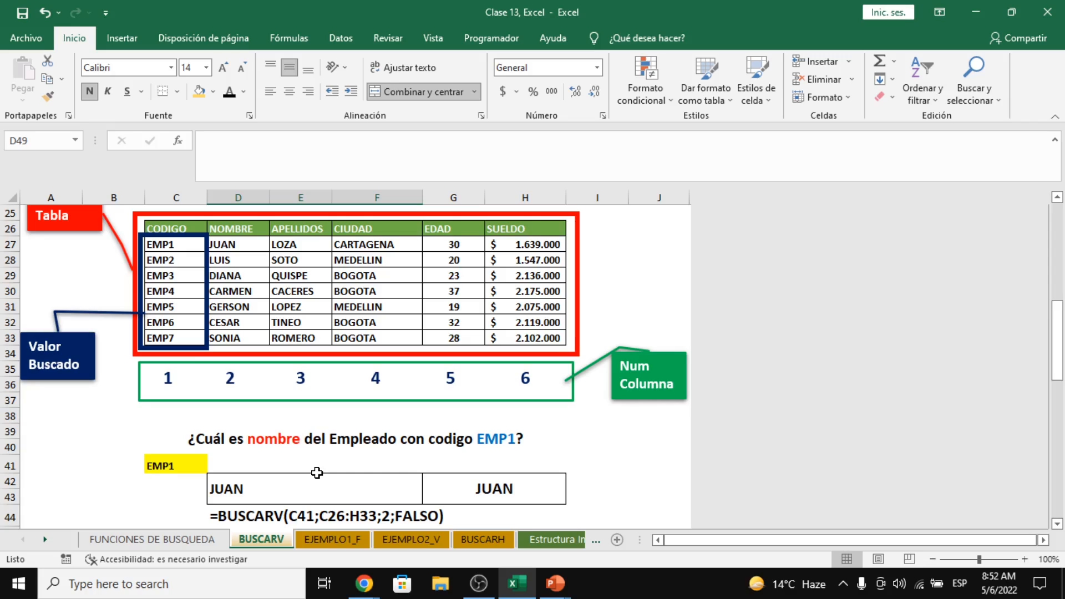
scroll(317, 473, down, 3)
Step: Enter BOGOTÁ by hand in answer cell G49 under the question about employee EMP4's city
click(481, 462)
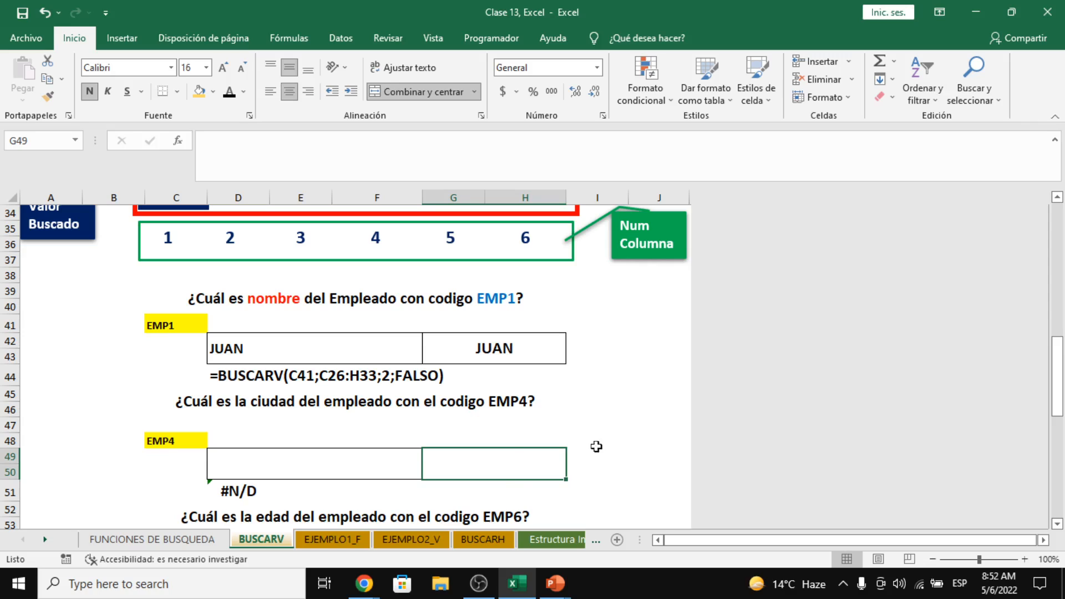
double_click(507, 472)
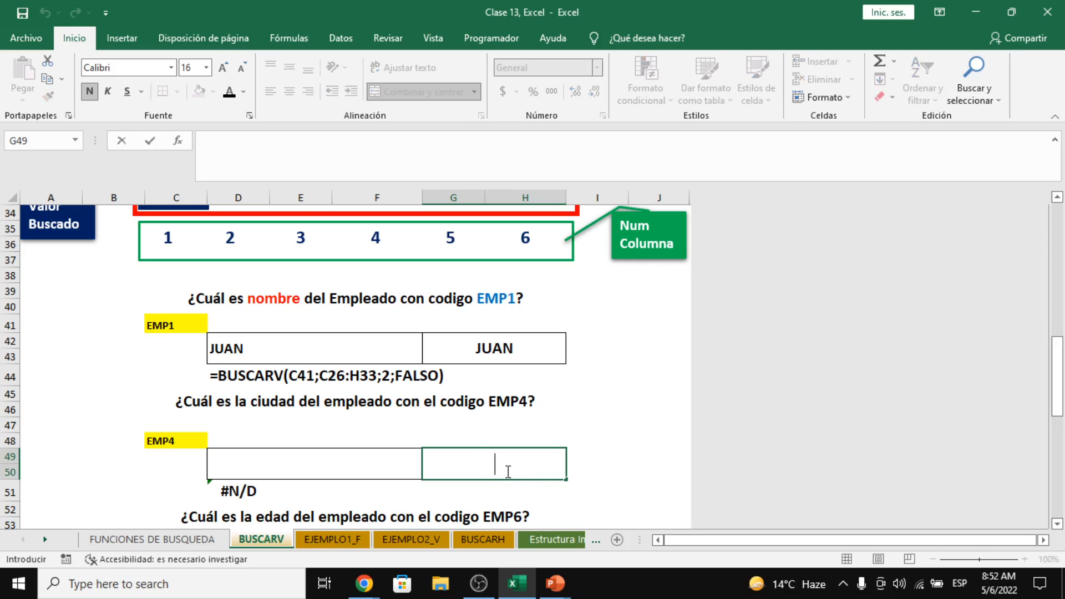
text(BOGOTÁ)
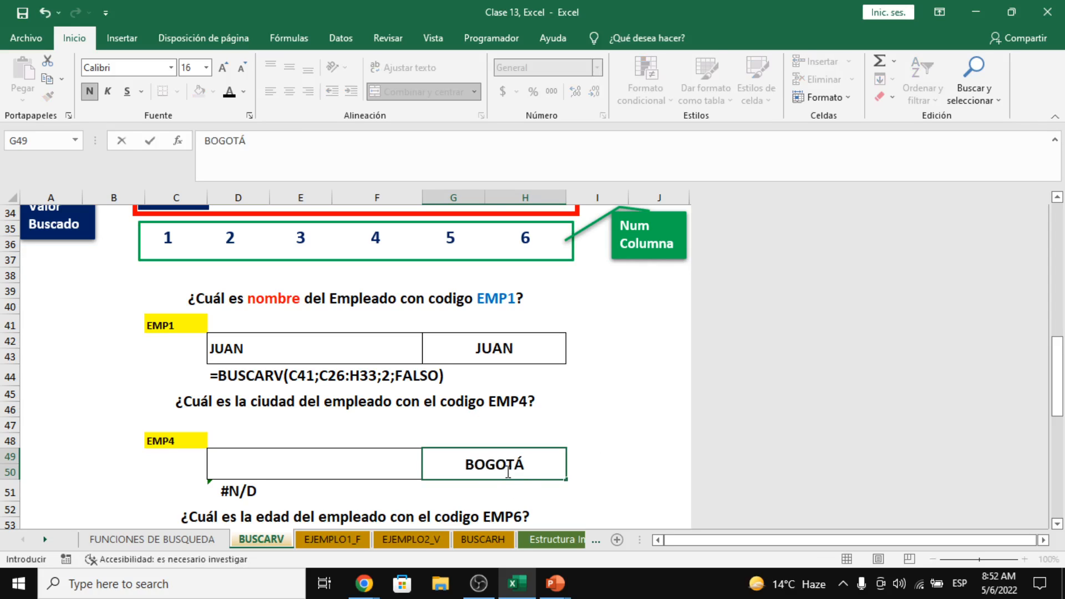
key(Return)
click(391, 443)
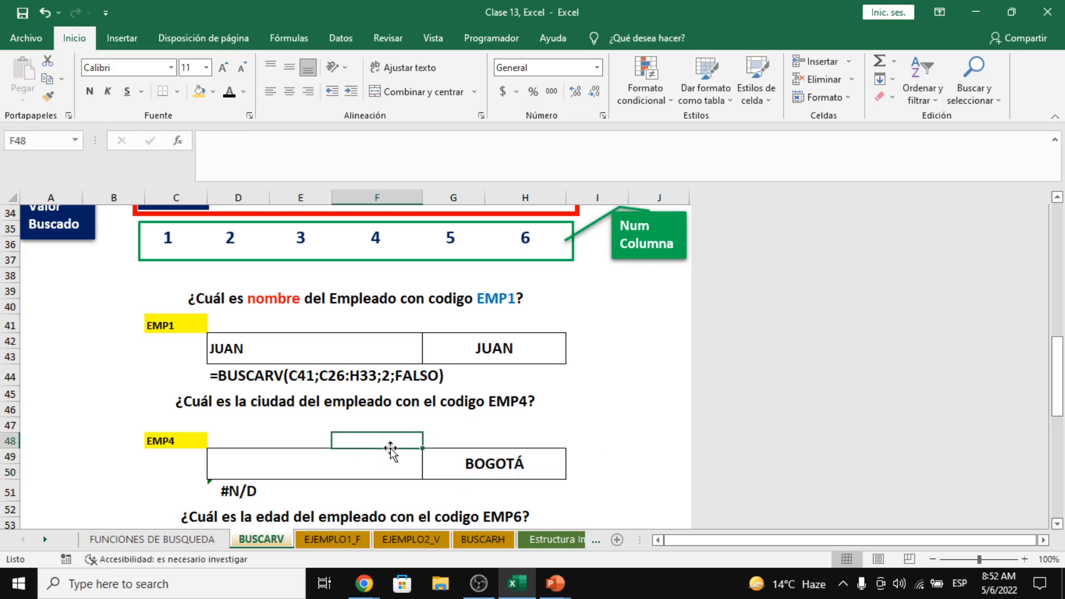
Step: Examine the employee table C26:H33, its header row from CODIGO to SUELDO, and the code column C27:C33
scroll(388, 454, up, 1)
click(342, 503)
scroll(342, 504, up, 1)
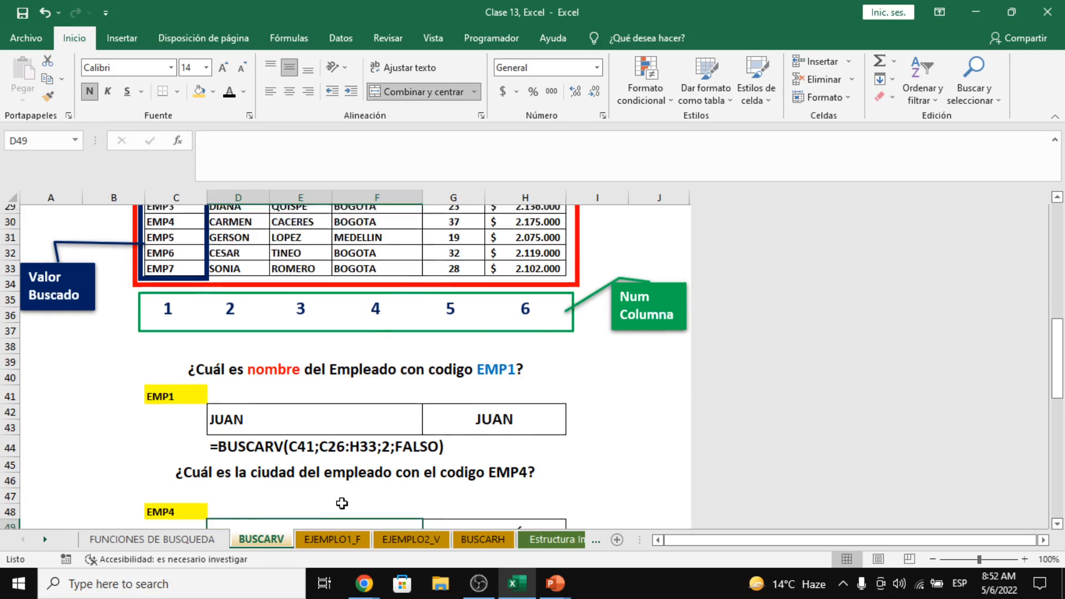
scroll(341, 503, up, 1)
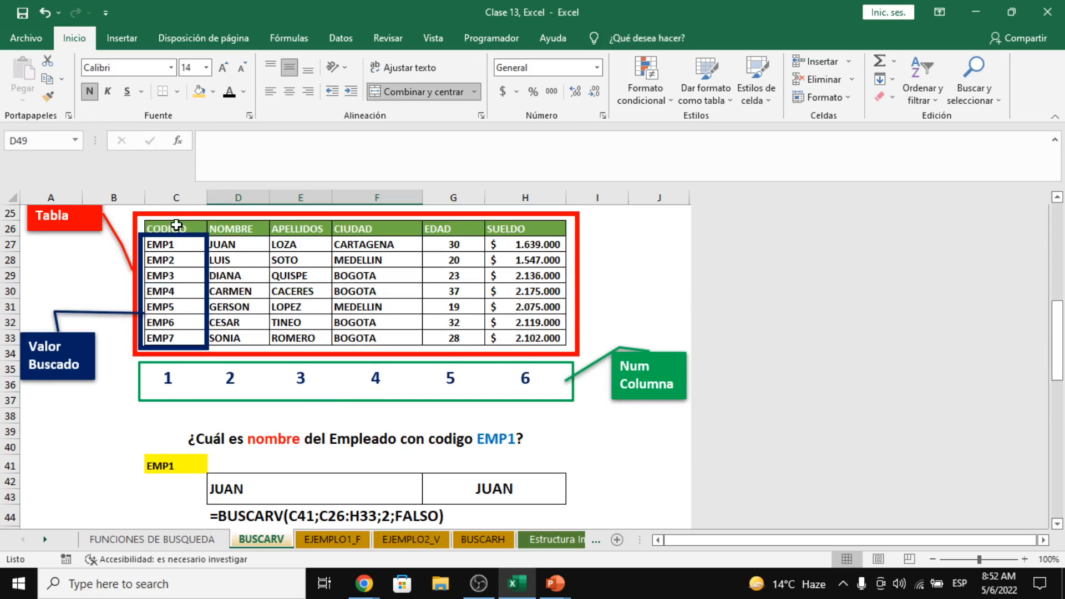
drag(176, 225, 538, 354)
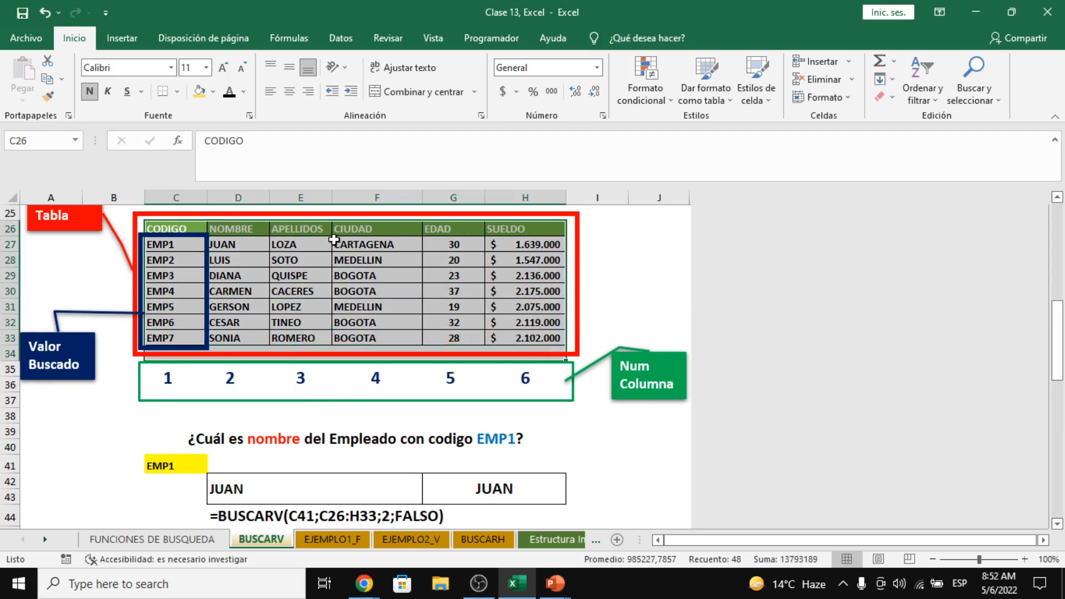
click(178, 229)
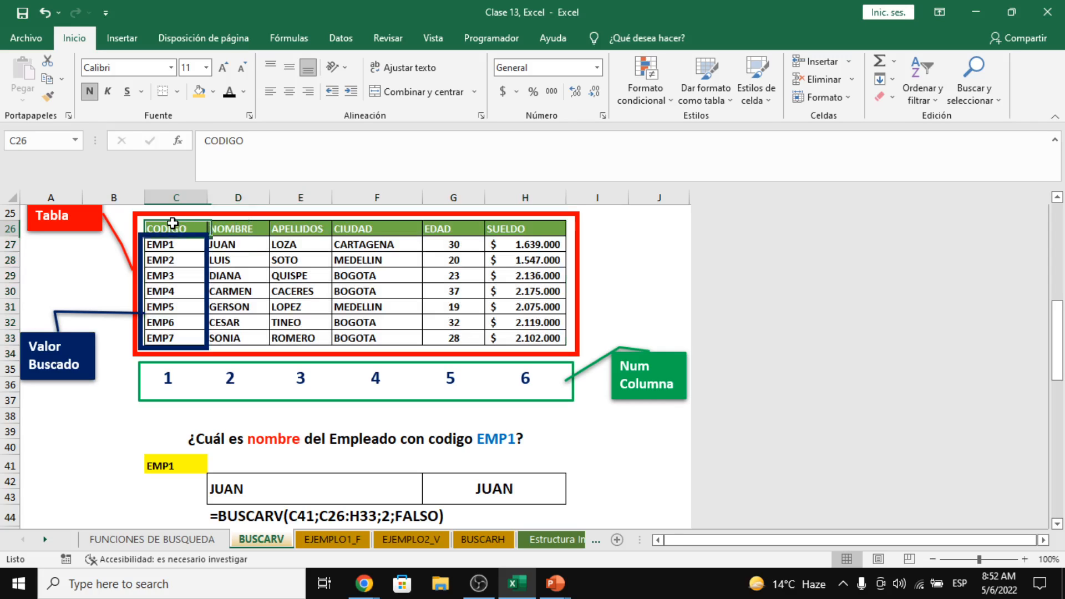
click(258, 227)
click(322, 229)
click(371, 231)
click(452, 228)
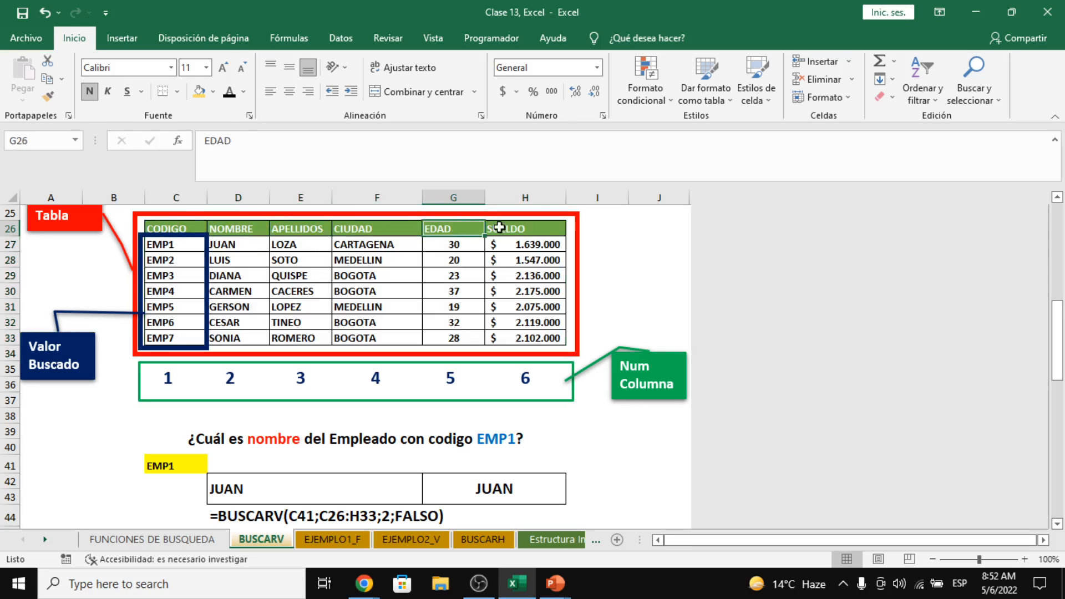
click(499, 227)
click(169, 223)
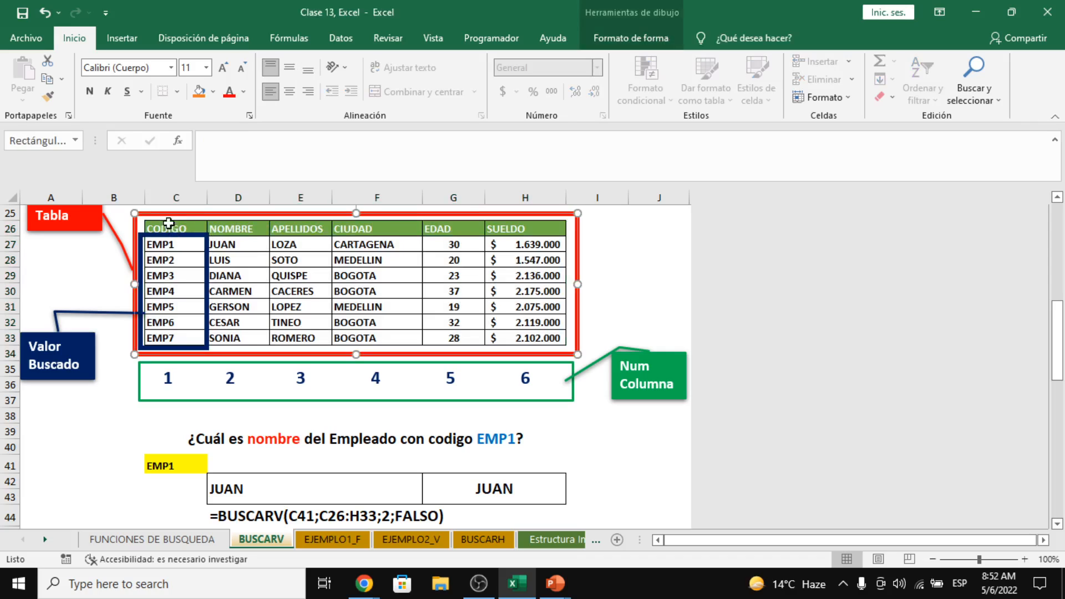
mouse_move(169, 223)
mouse_down()
mouse_move(507, 237)
mouse_move(514, 229)
mouse_up()
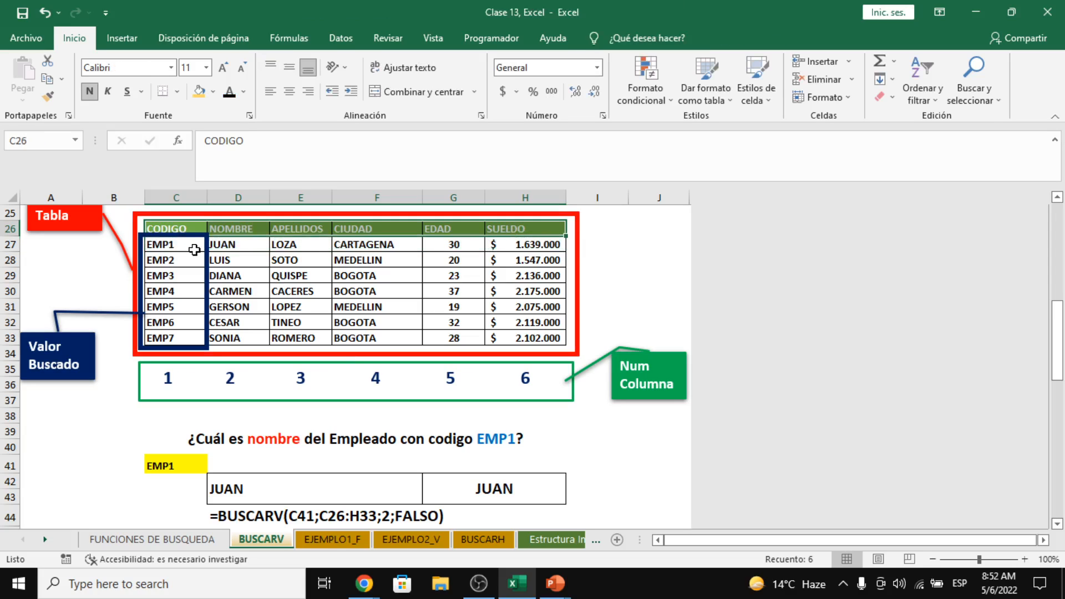
drag(191, 248, 186, 341)
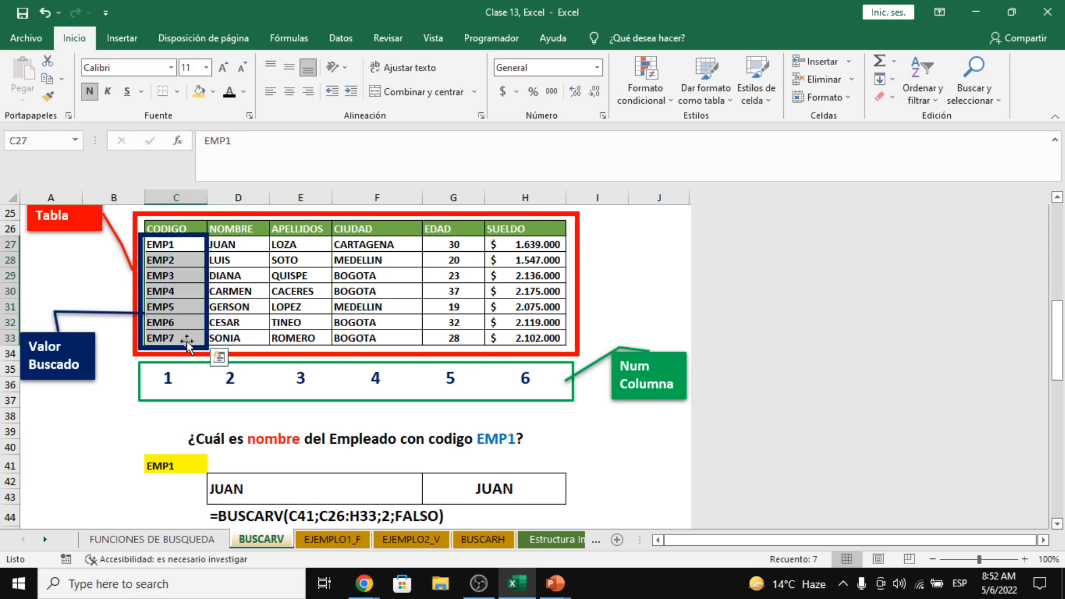
Step: Start a BUSCARV formula in D49 under the EMP4 city question, with code cell C48 as the lookup value
scroll(185, 339, down, 3)
click(267, 458)
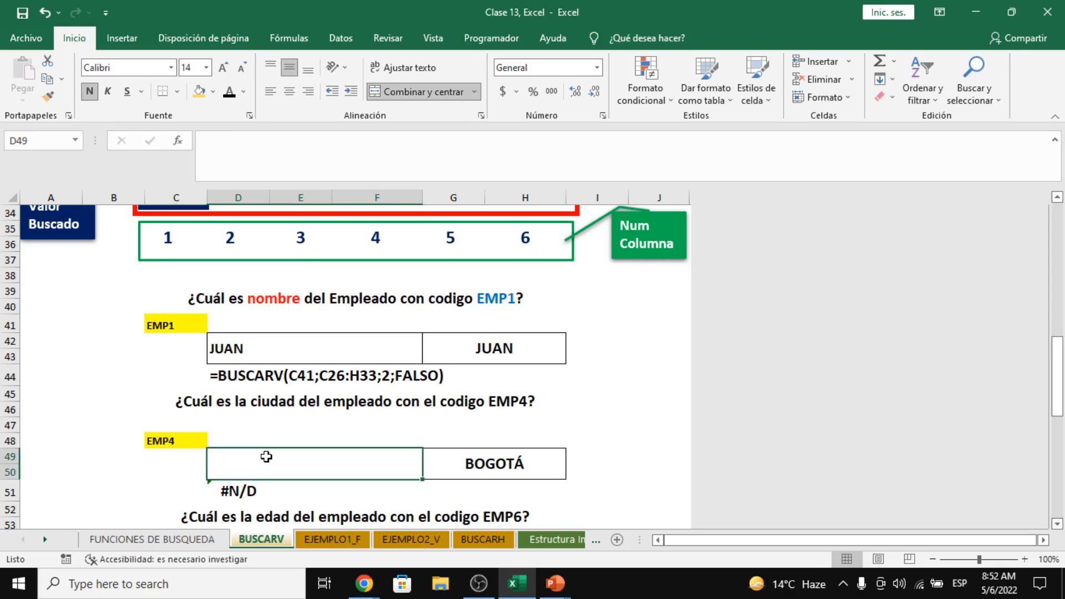
text(=BUSCARV()
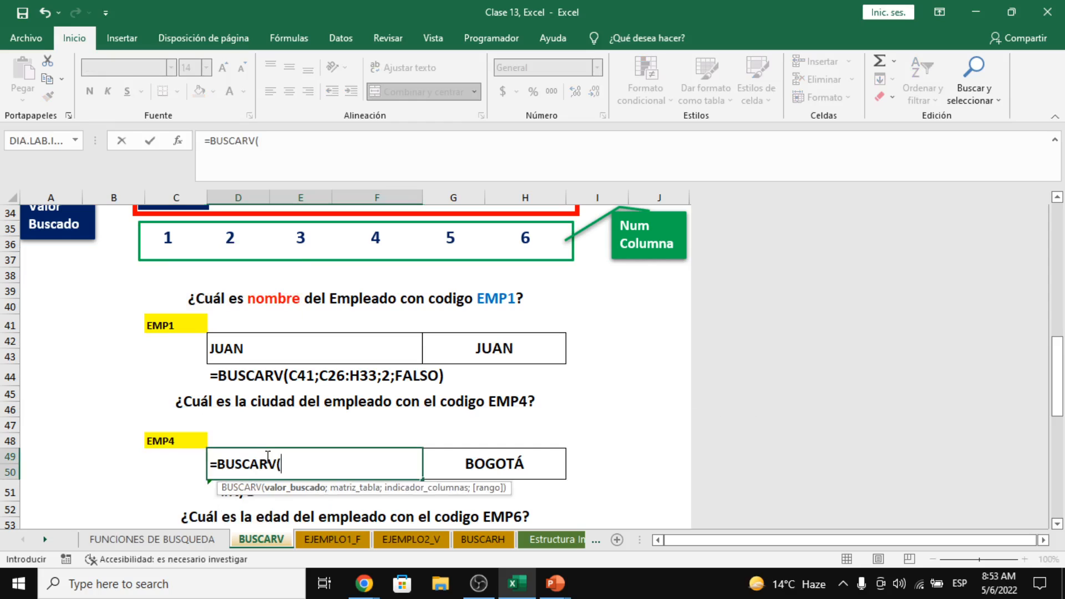
scroll(308, 428, up, 1)
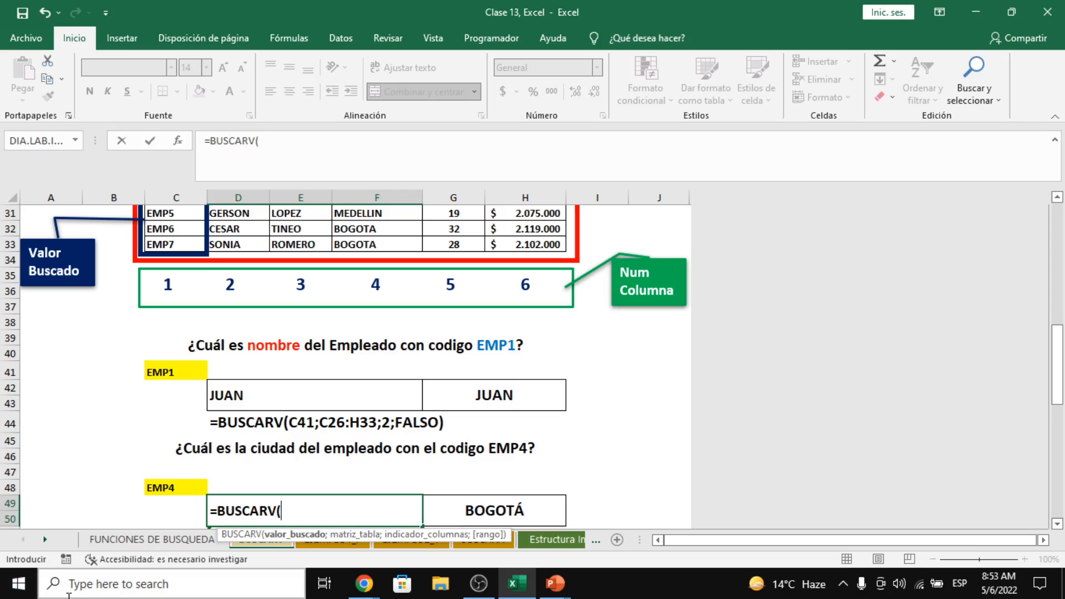
click(153, 487)
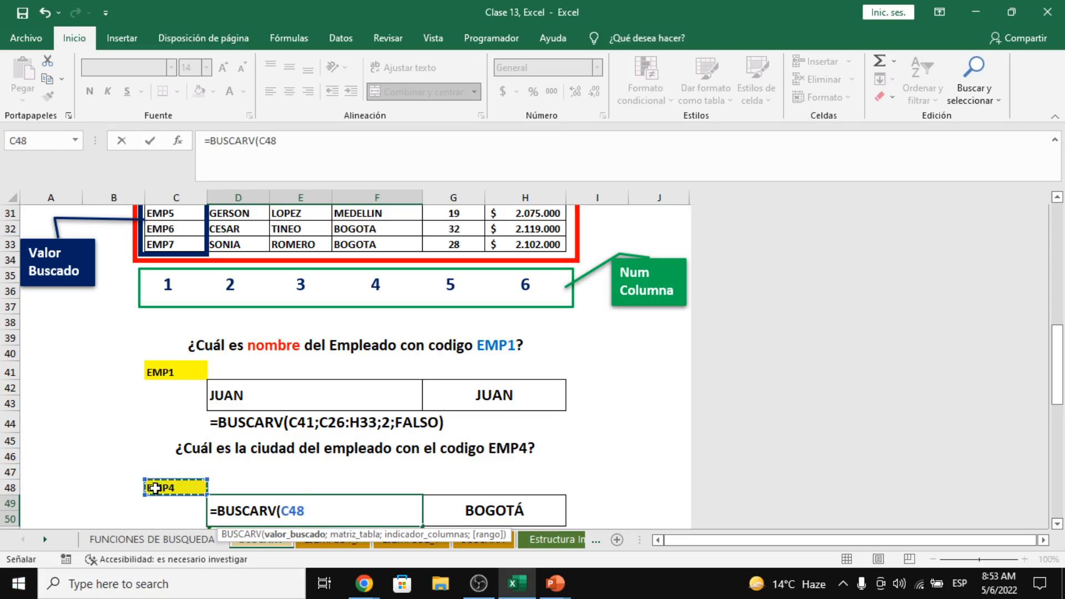
text(;)
Step: Set the formula's table argument to C26:H33, comparing the range including headers with the data-only range C27:H33
scroll(154, 488, up, 2)
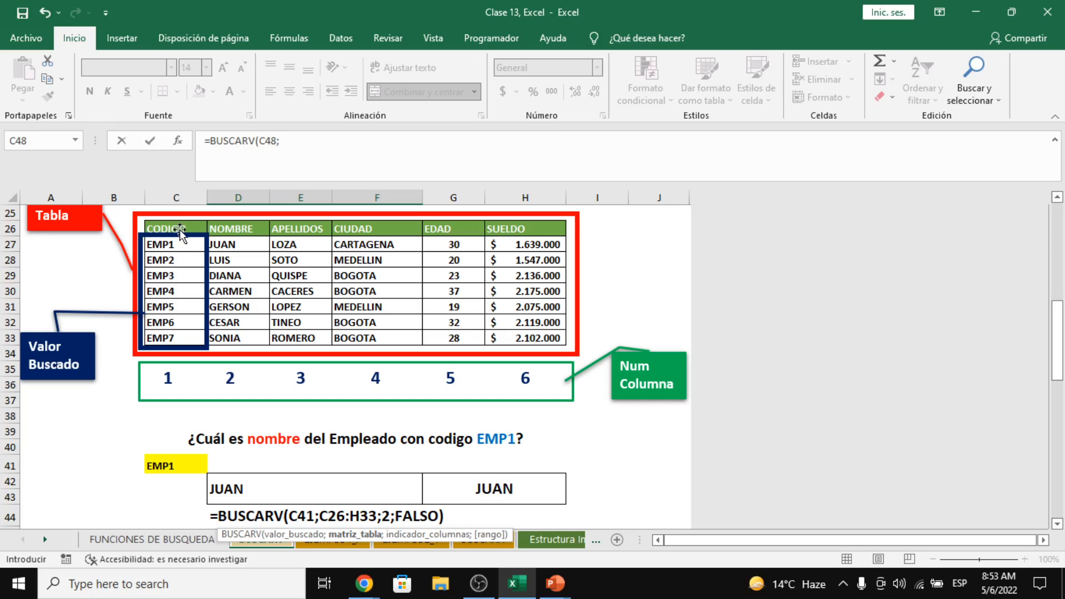
drag(177, 224, 553, 342)
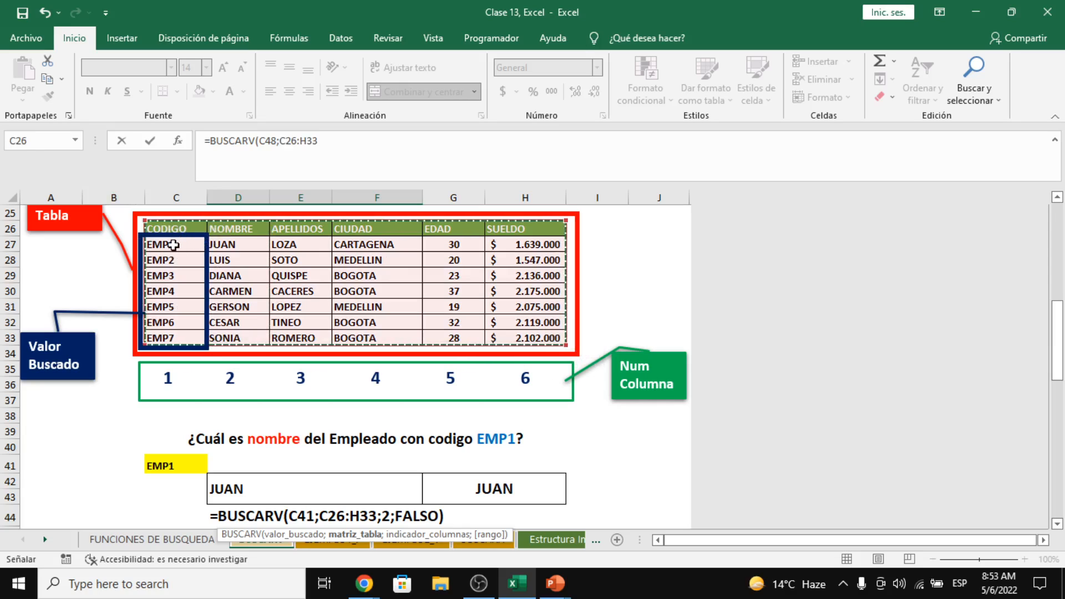
drag(173, 245, 515, 334)
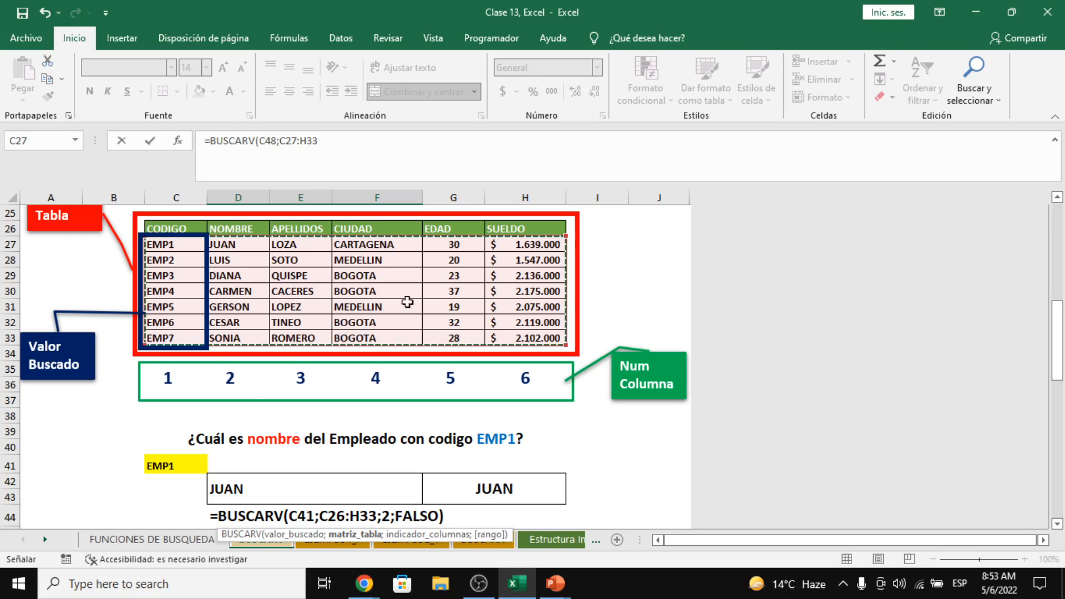
click(177, 226)
drag(169, 256, 508, 337)
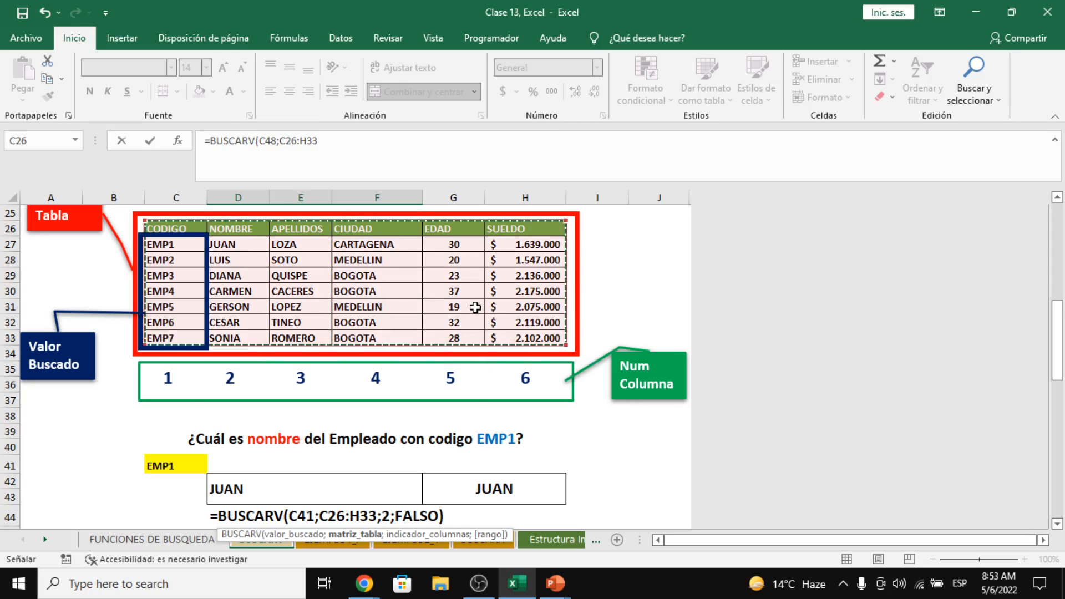
Step: Compare lookup code EMP4 with the code column C26:C33, and extend the table range from that column to H33
scroll(443, 327, down, 1)
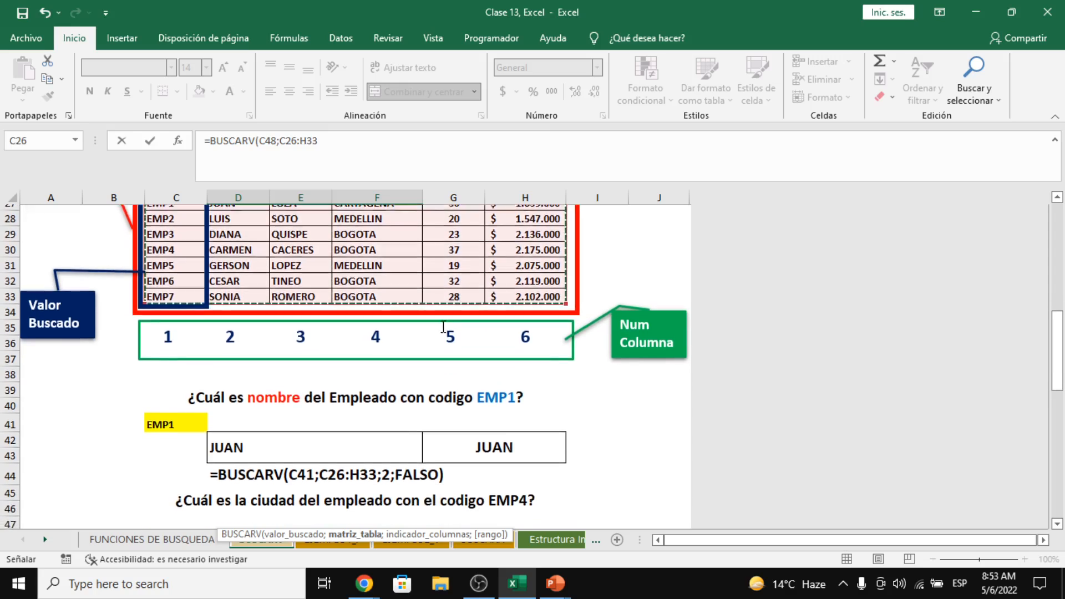
scroll(232, 417, down, 2)
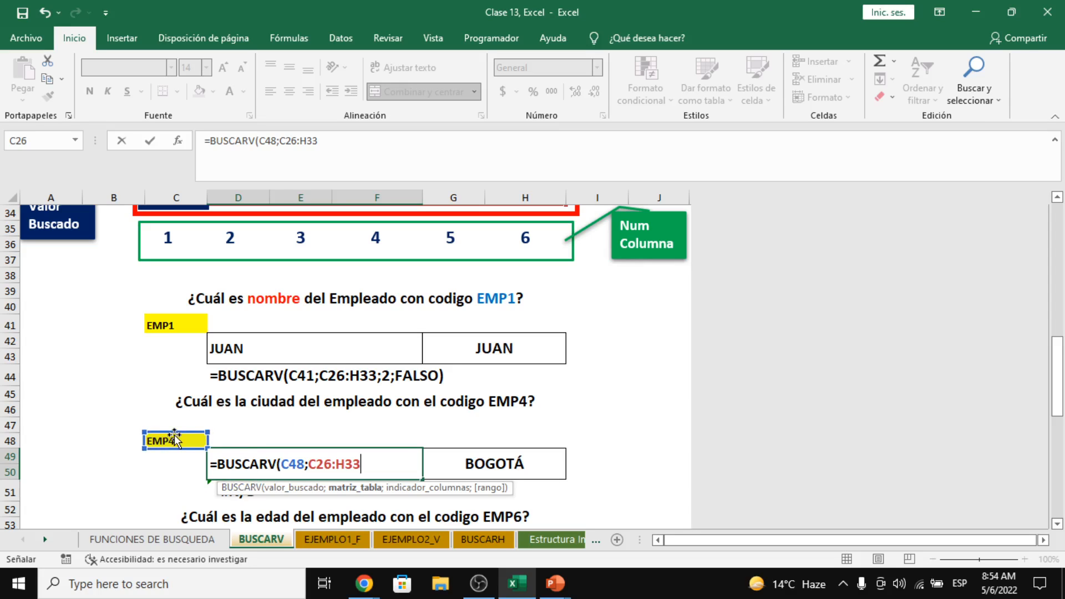
scroll(174, 438, up, 4)
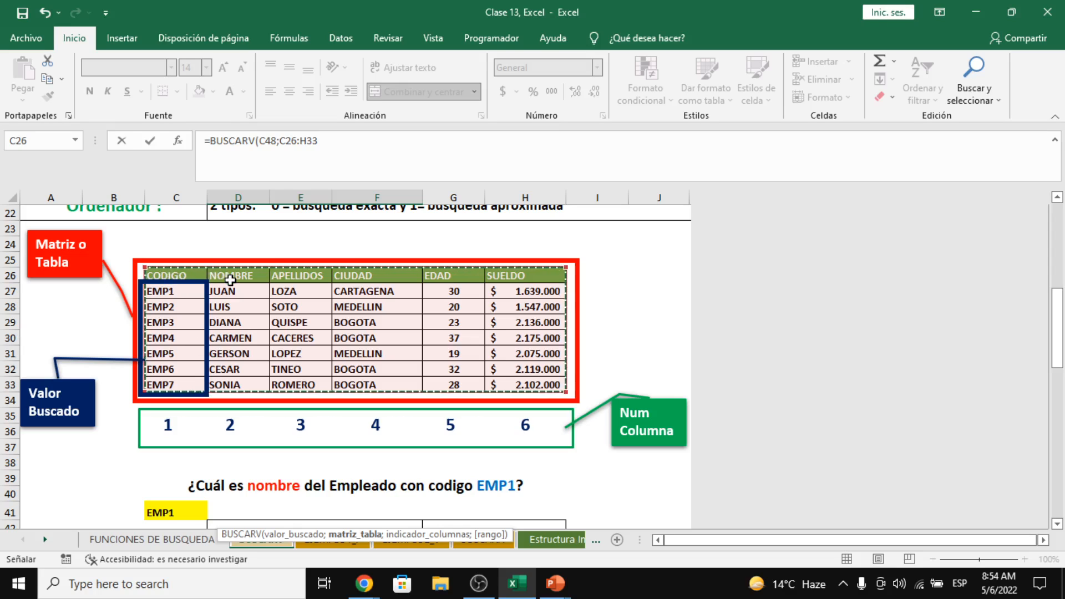
click(209, 276)
drag(186, 272, 199, 340)
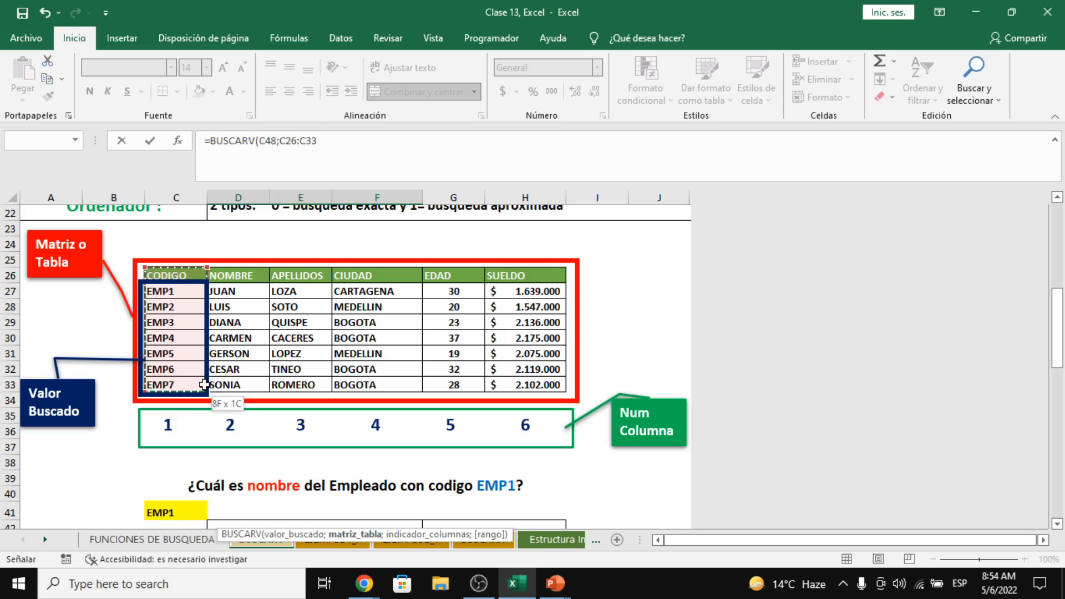
drag(204, 383, 532, 384)
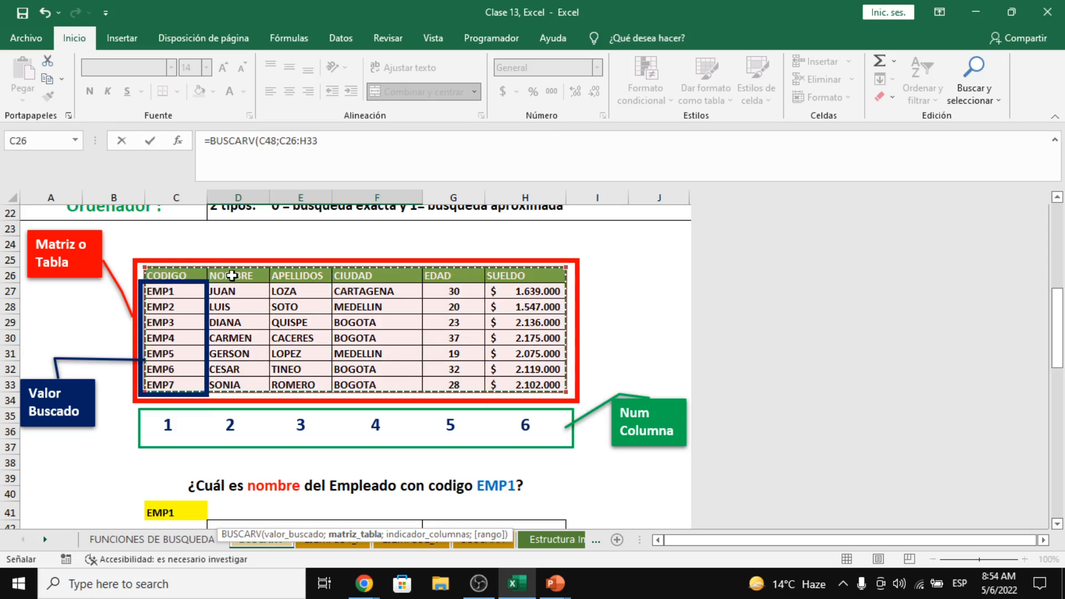
Step: Try D26:H33, which leaves out the code column, as the formula's table argument
drag(231, 275, 529, 385)
scroll(372, 394, down, 2)
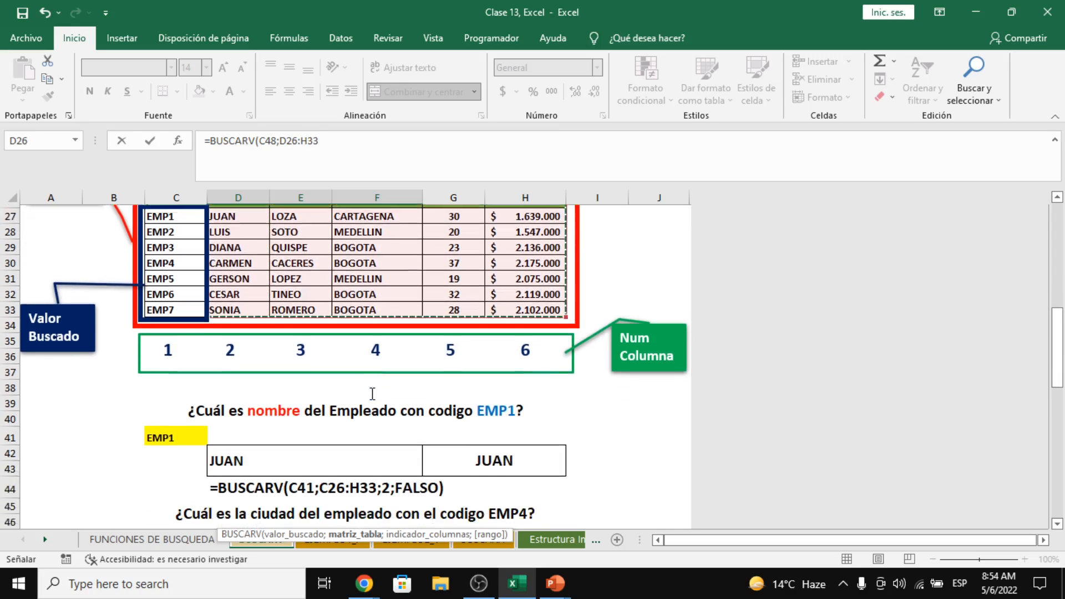
scroll(372, 394, down, 3)
scroll(370, 394, up, 4)
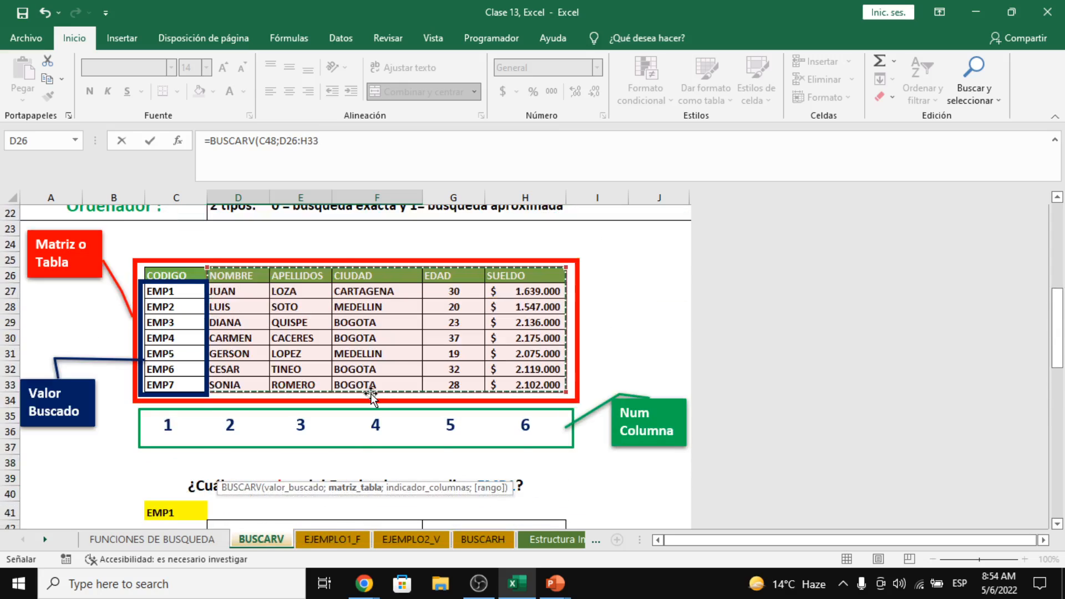
scroll(371, 394, up, 3)
scroll(370, 394, down, 2)
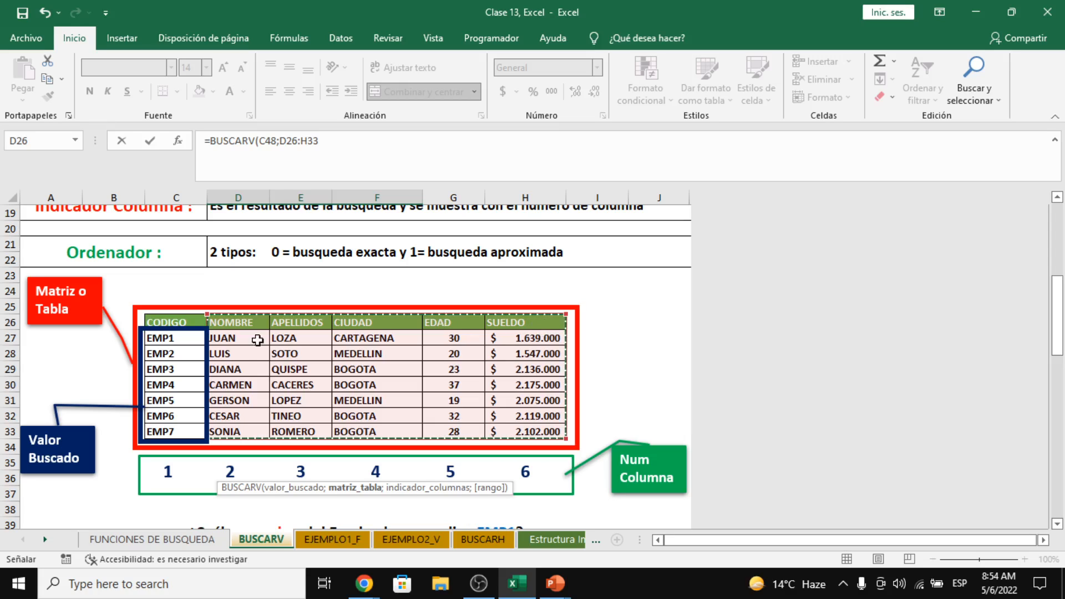
Step: Try only the name column D26:D33 as the table argument and compare it with lookup code EMP4
drag(227, 321, 240, 426)
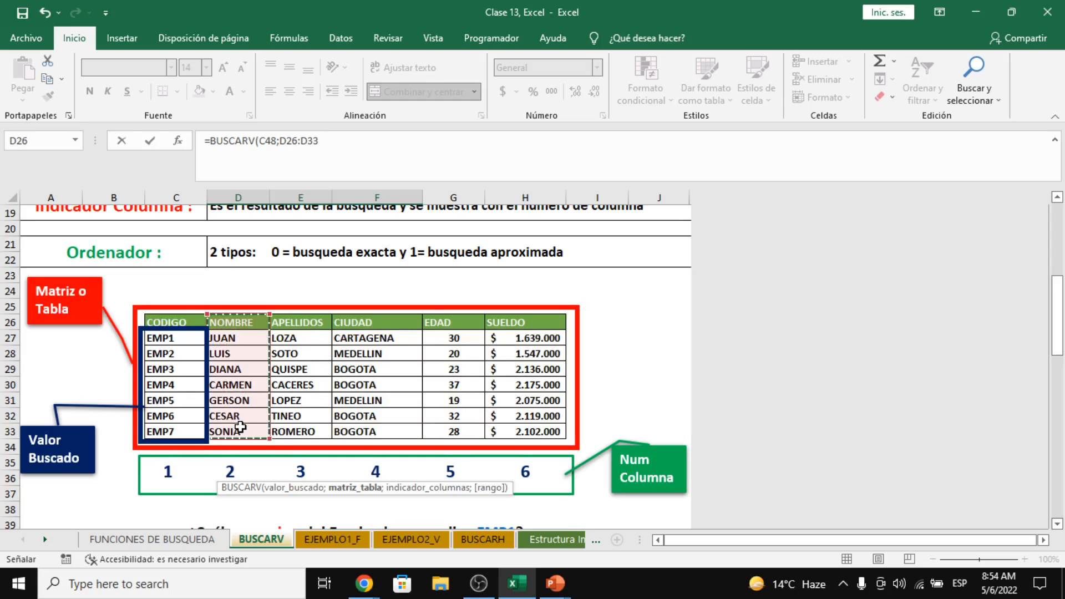
scroll(240, 426, down, 5)
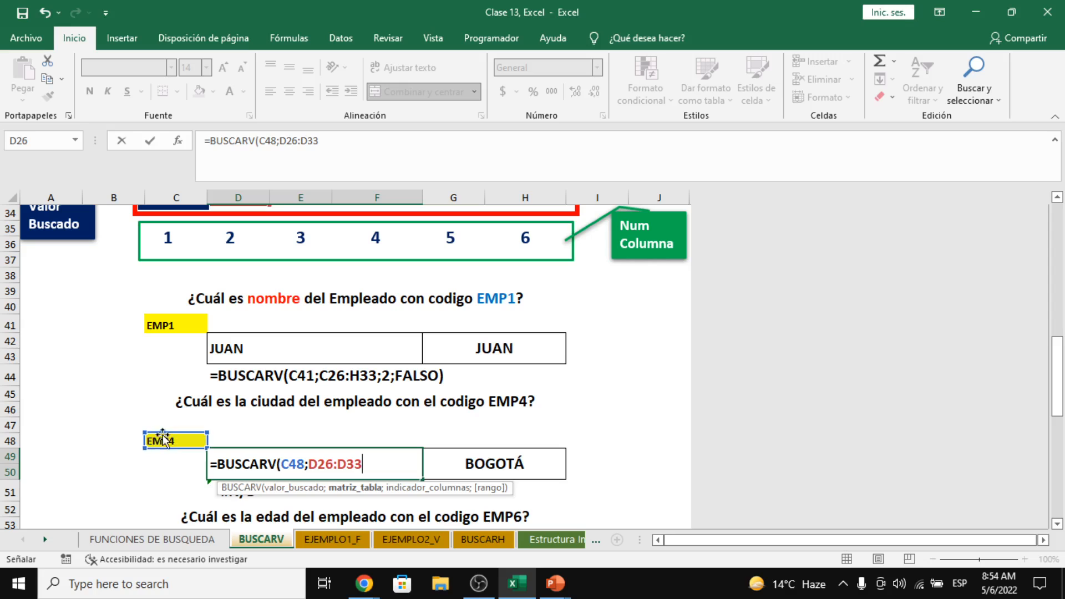
scroll(221, 230, up, 4)
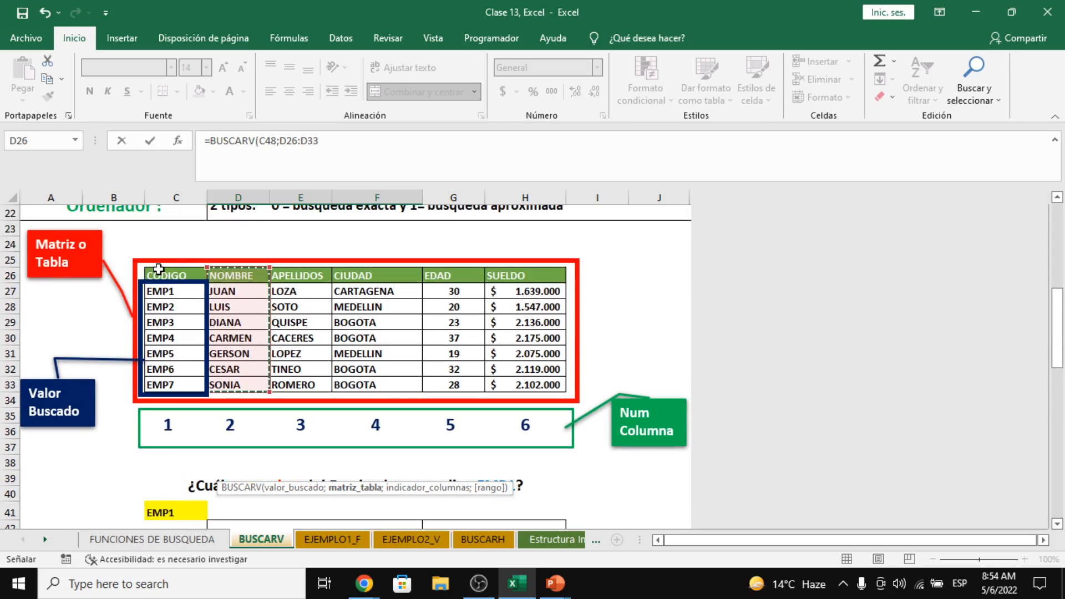
Step: Set the table argument back to the full employee table C26:H33 and move on to the column argument
drag(164, 276, 510, 389)
scroll(379, 430, down, 5)
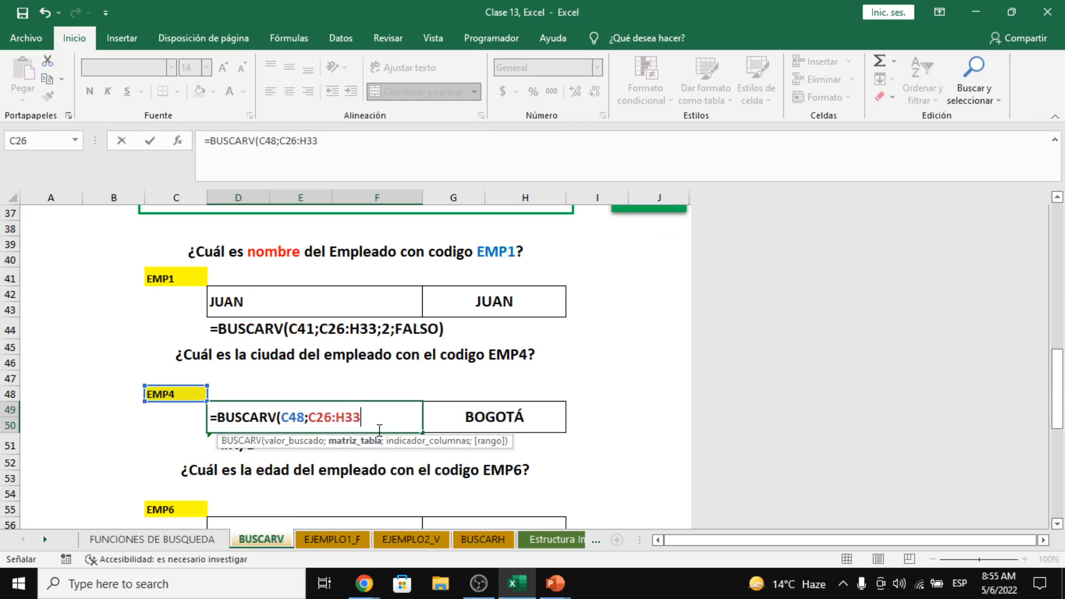
text(;)
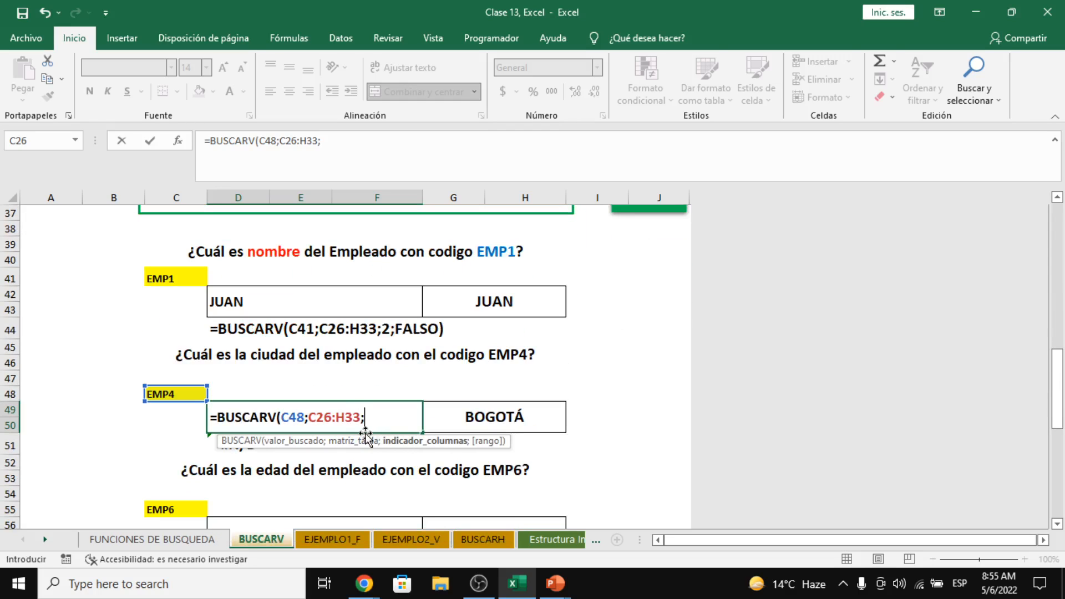
Step: Check the column numbers under the table and set the formula's column indicator to 4 for CIUDAD
scroll(366, 435, up, 3)
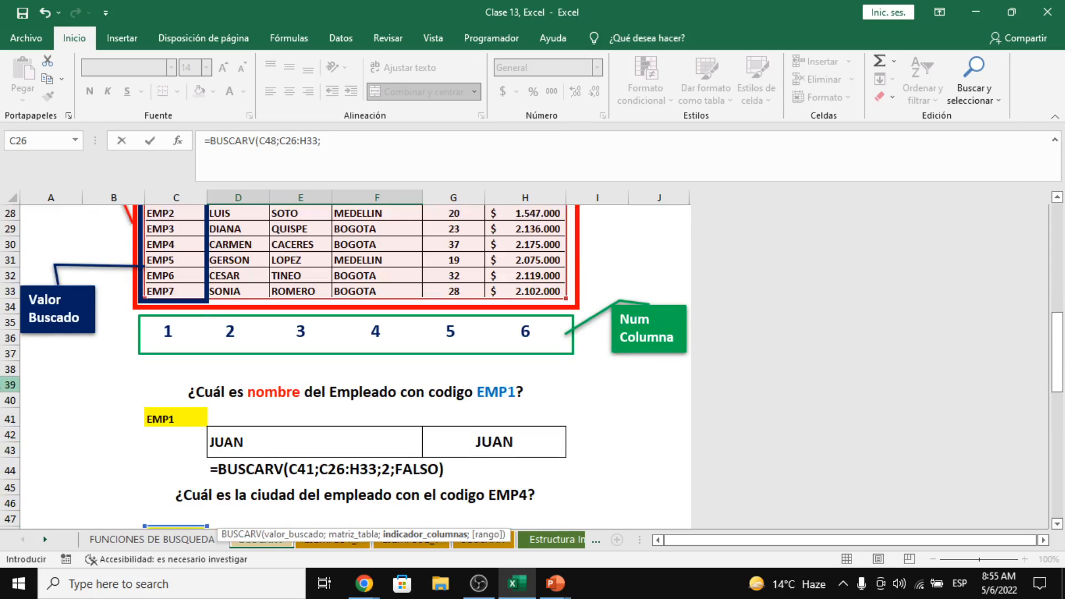
scroll(366, 366, down, 2)
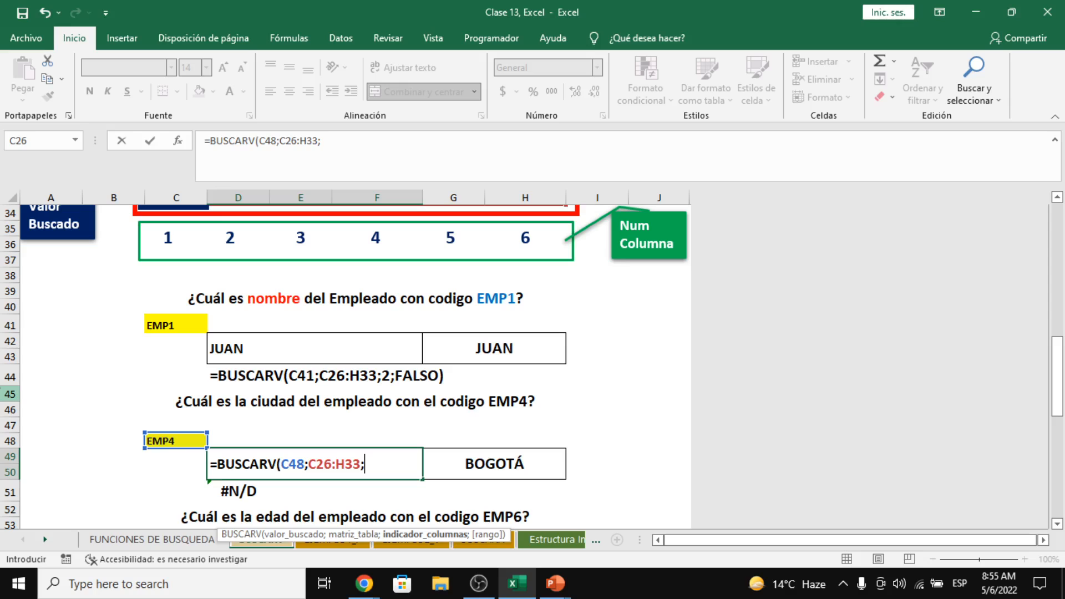
scroll(366, 366, up, 3)
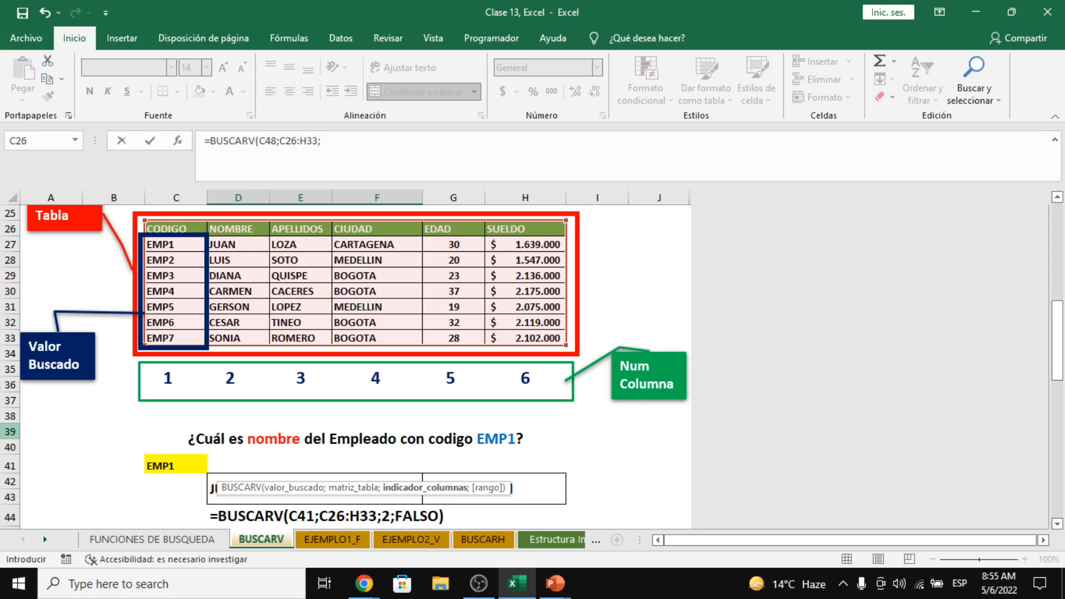
scroll(353, 426, down, 4)
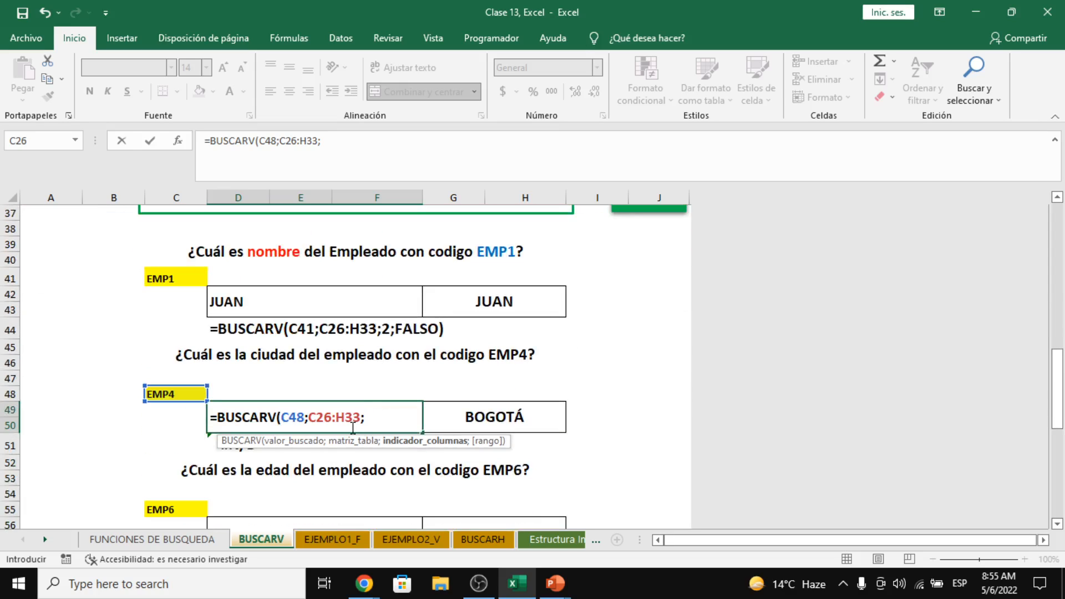
text(4;)
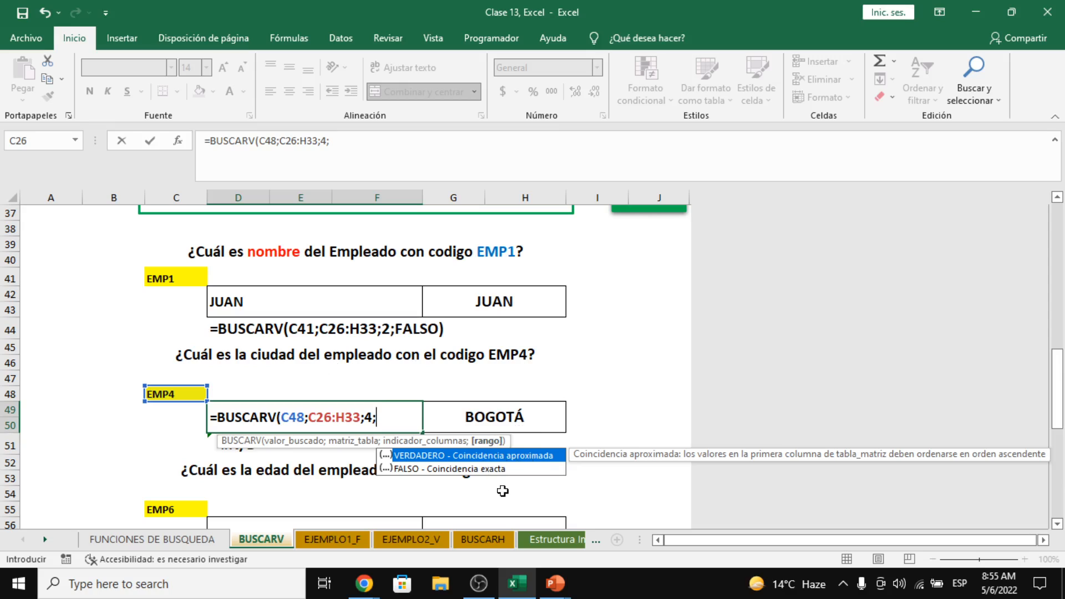
scroll(465, 428, up, 1)
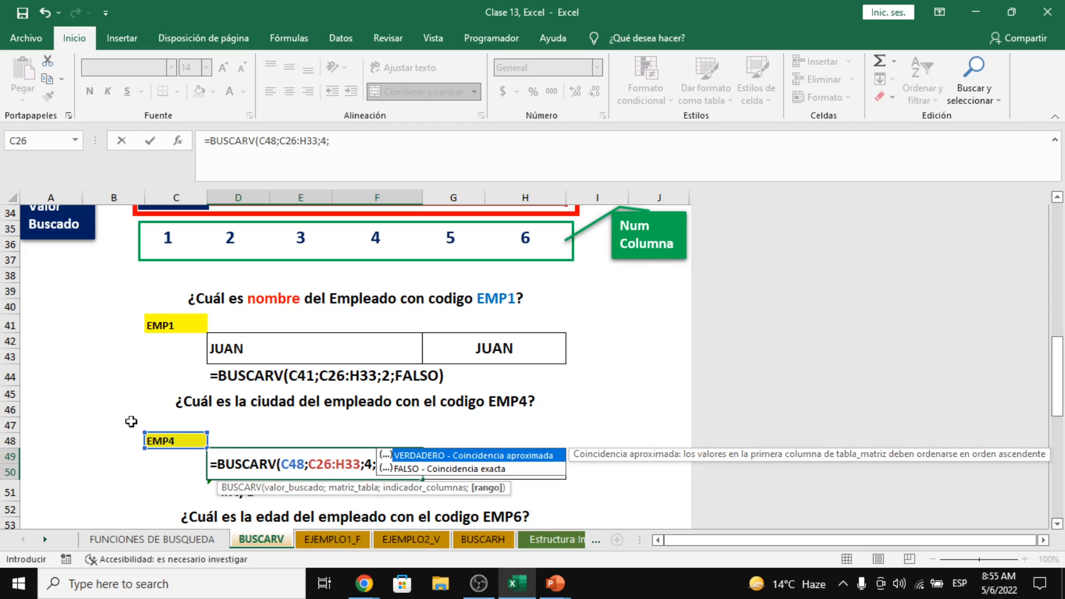
Step: Review the employee table and try 0 and FALSO as the EMP4 formula's match argument
scroll(174, 454, up, 3)
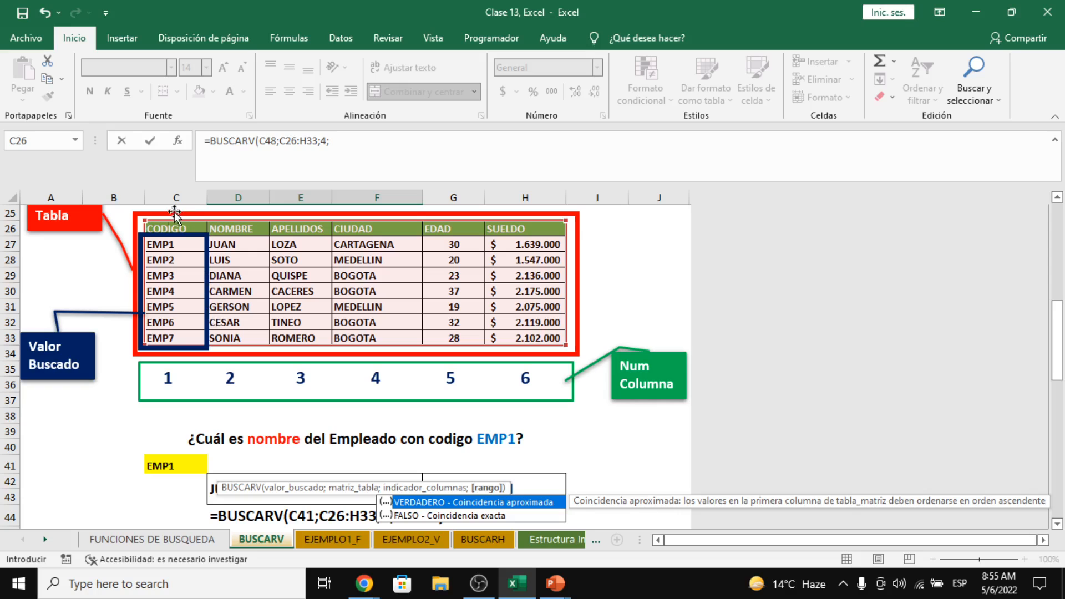
scroll(337, 492, down, 1)
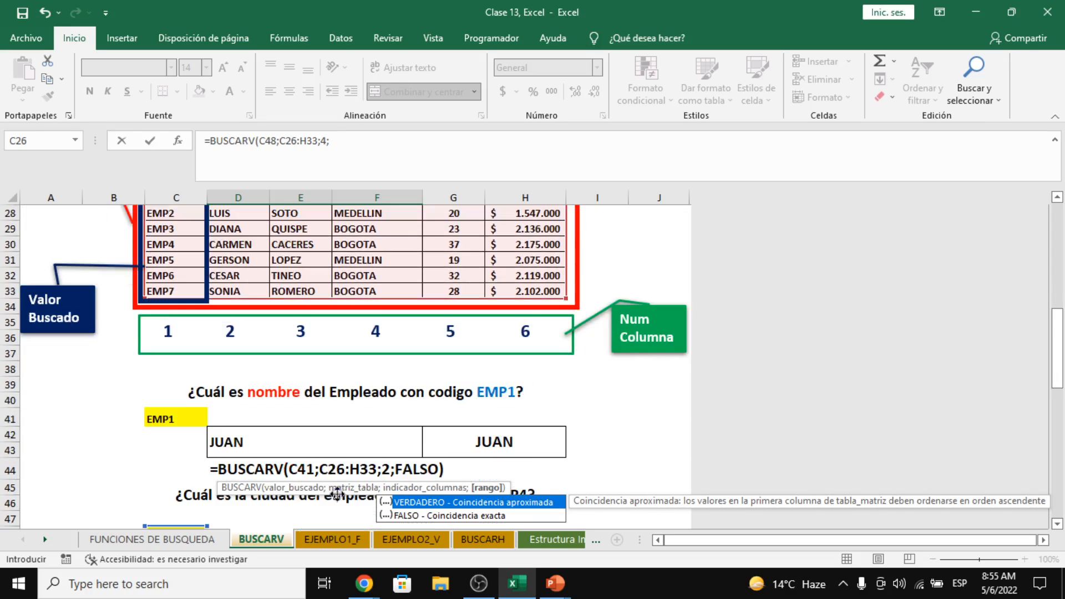
scroll(353, 403, down, 3)
text(0)
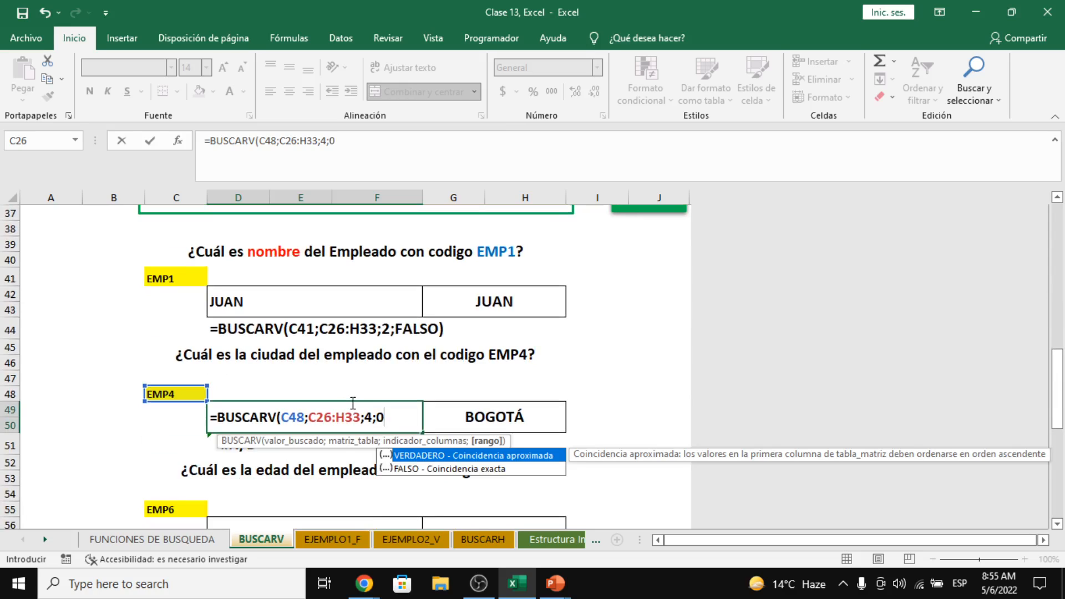
key(BackSpace)
text(FALSO)
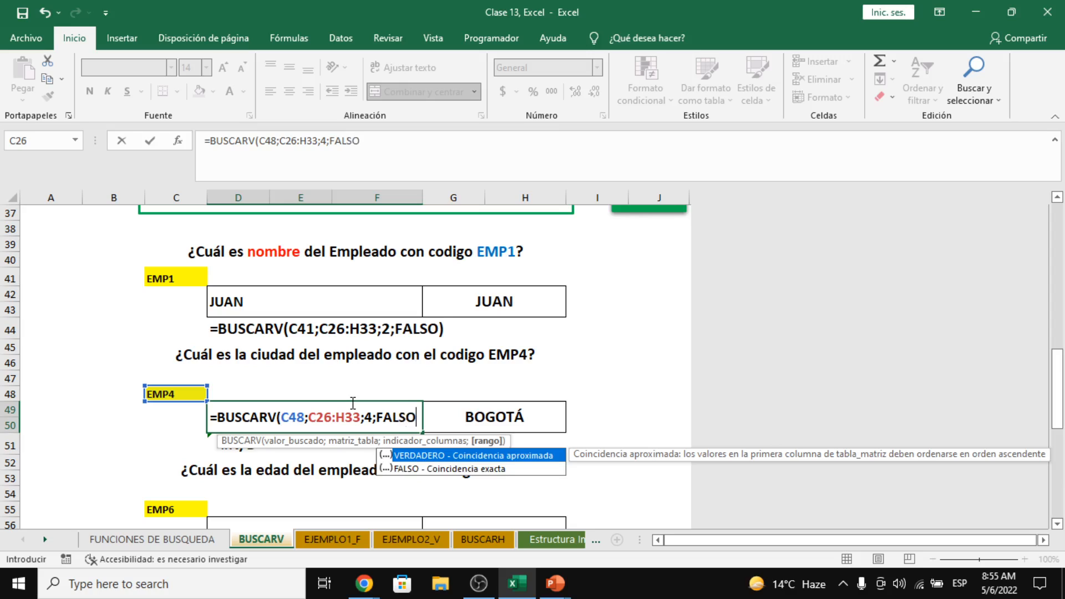
key(BackSpace)
key(BackSpace)
key(BackSpace)
key(BackSpace)
key(BackSpace)
Step: Finish the EMP4 city formula with 0 as the exact-match argument, giving =BUSCARV(C48;C26:H33;4;0)
text(0)
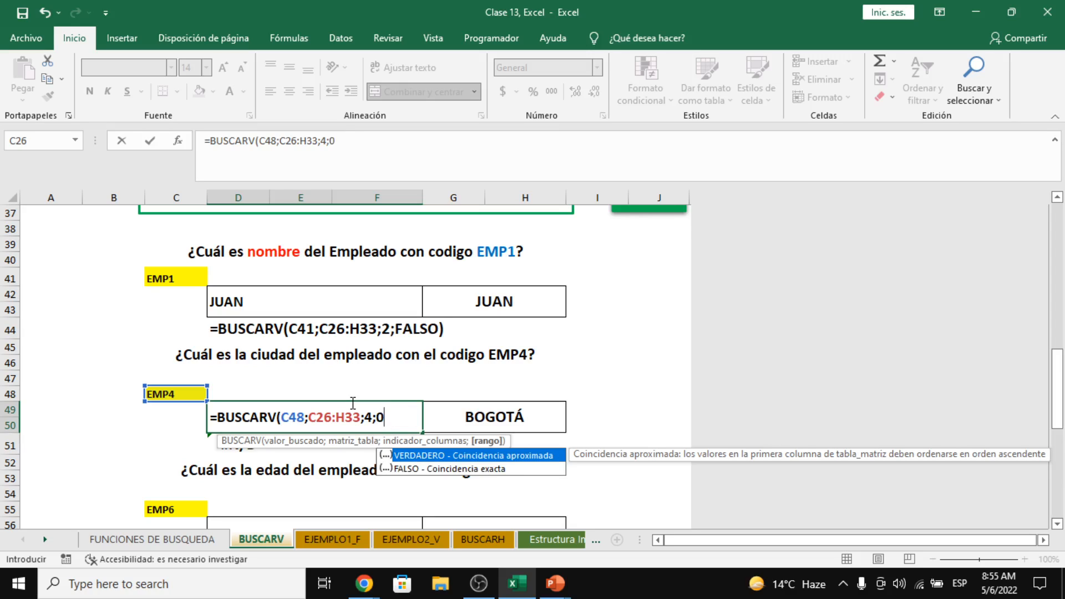
text())
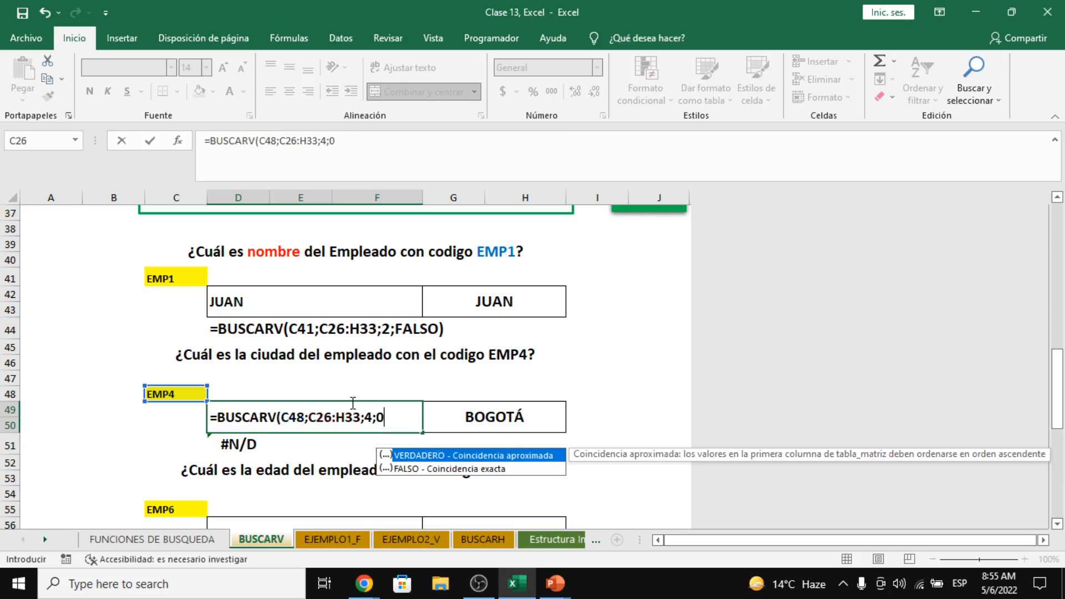
key(Return)
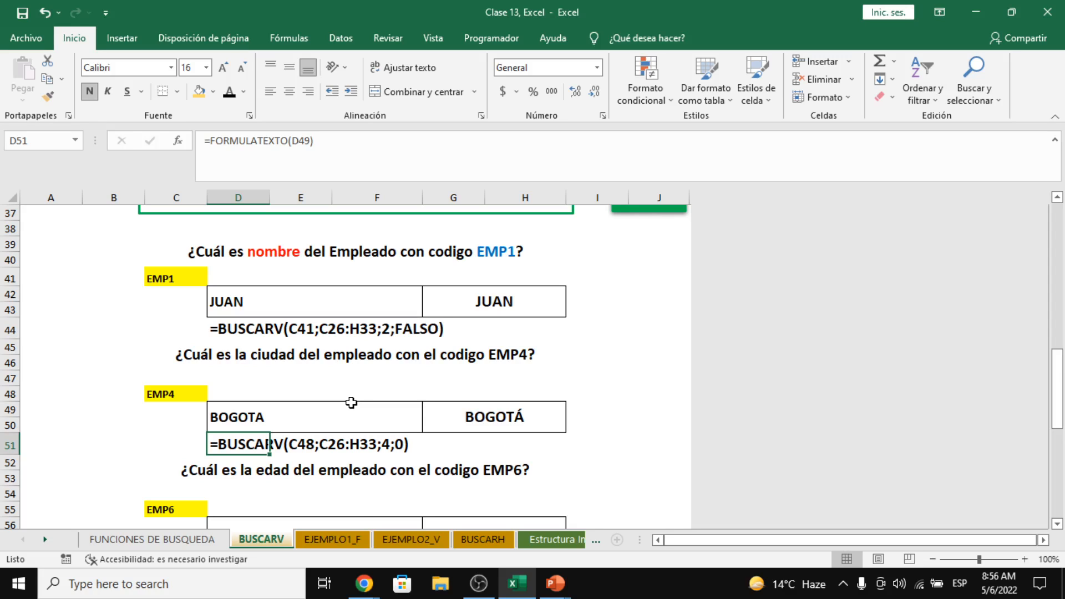
Step: Switch to the Google Meet call, read the participants' chat messages, close the chat and return to the Excel workbook
click(364, 583)
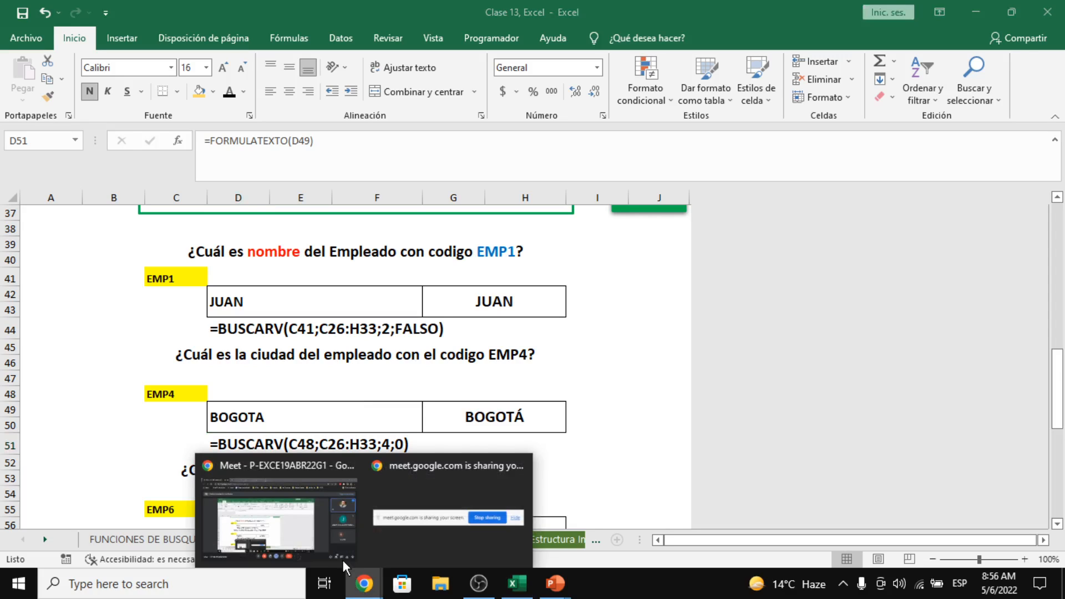
click(342, 560)
click(958, 536)
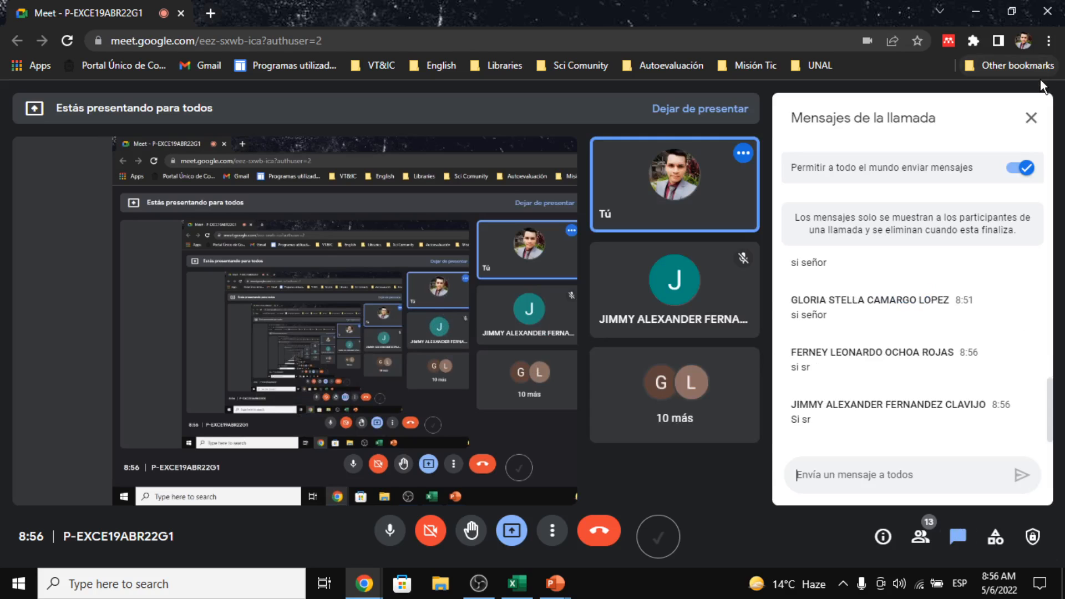
click(1031, 118)
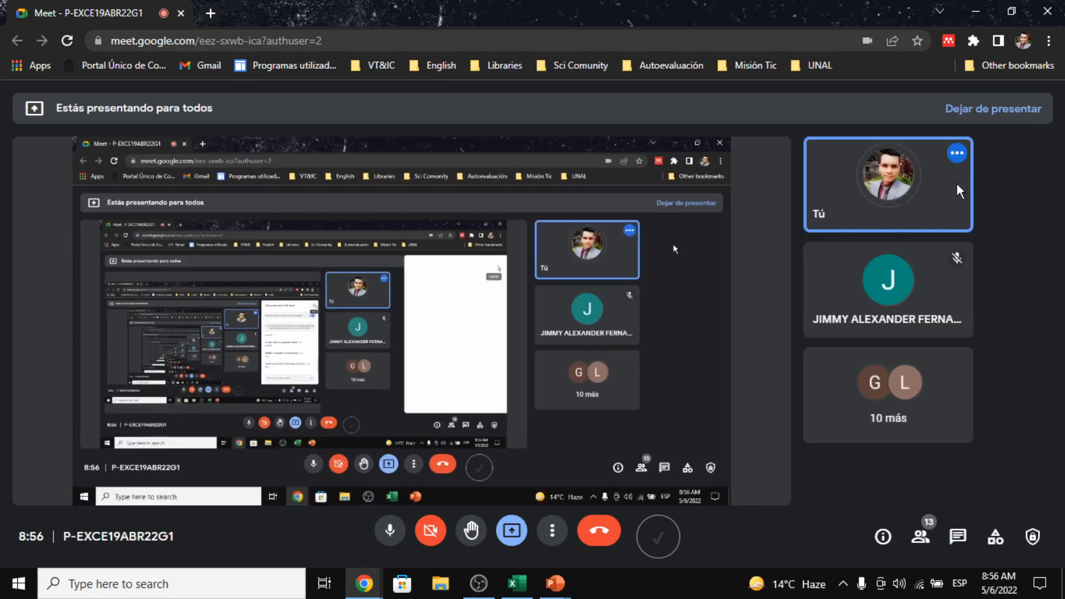
key(alt+Tab)
Step: Examine the question about EMP6's age together with the employee table it refers to
scroll(342, 434, down, 1)
click(291, 443)
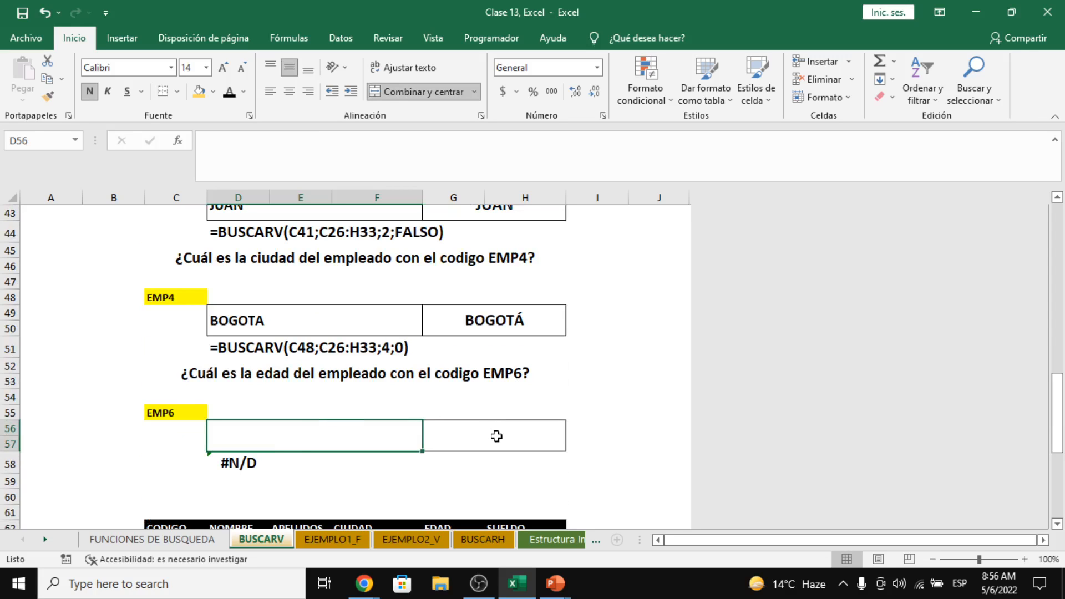
scroll(496, 436, up, 7)
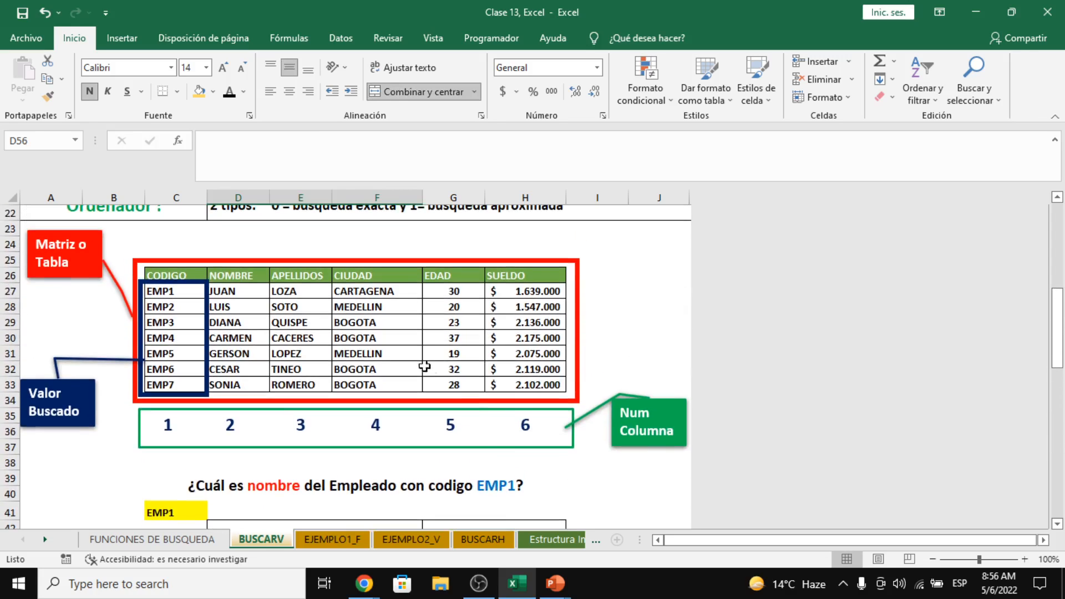
click(404, 363)
click(457, 326)
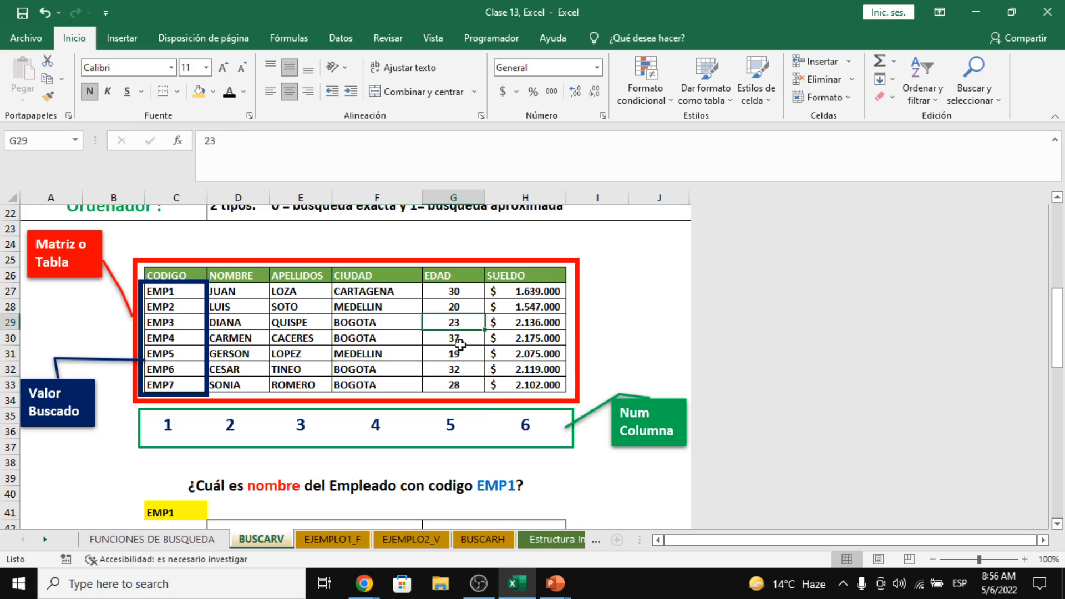
click(516, 340)
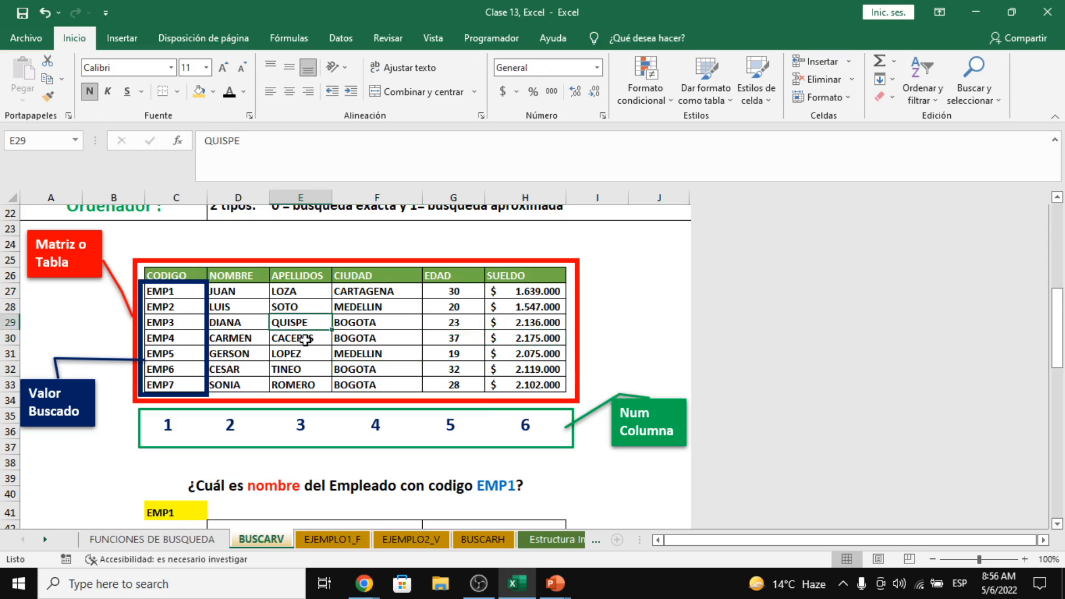
click(267, 306)
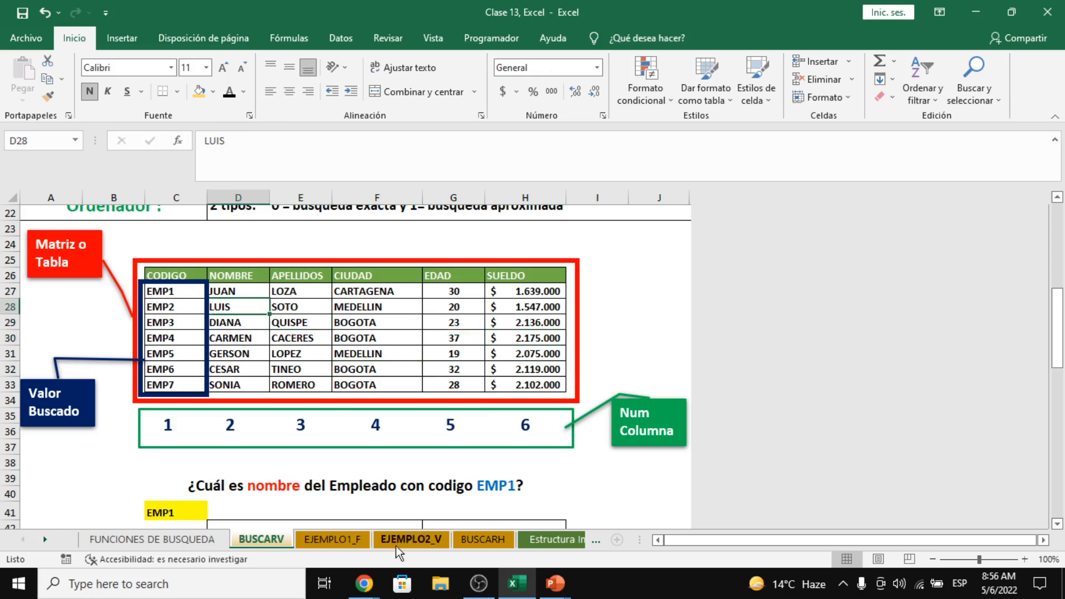
Step: Check the Google Meet call for new replies and return to the Excel workbook
mouse_move(357, 588)
click(282, 517)
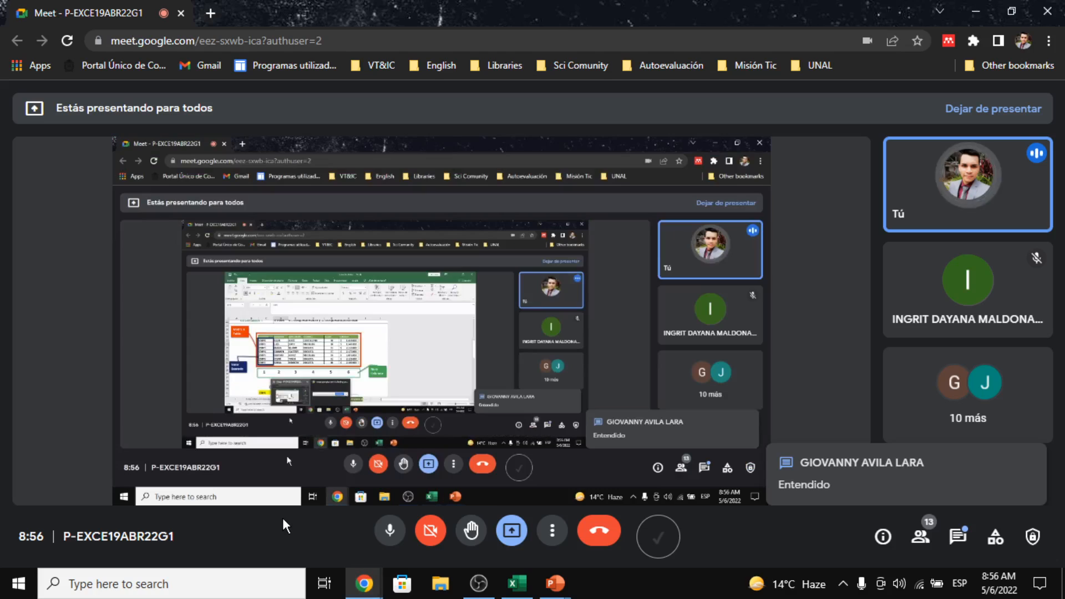
key(alt+Tab)
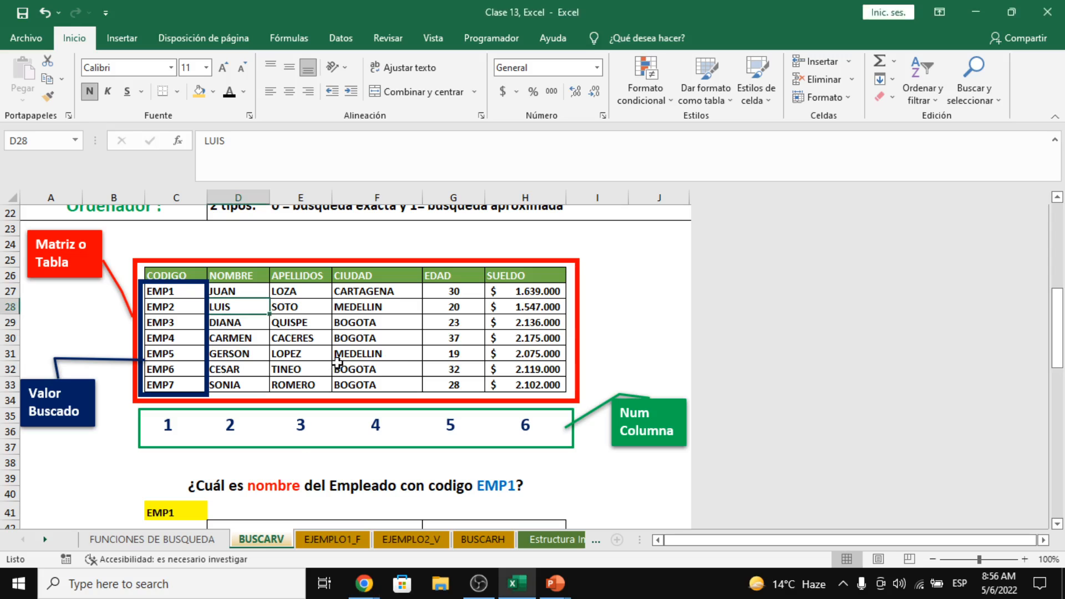
Step: Trace the EMP6 row in the employee table from its code to its EDAD value
click(459, 358)
click(463, 371)
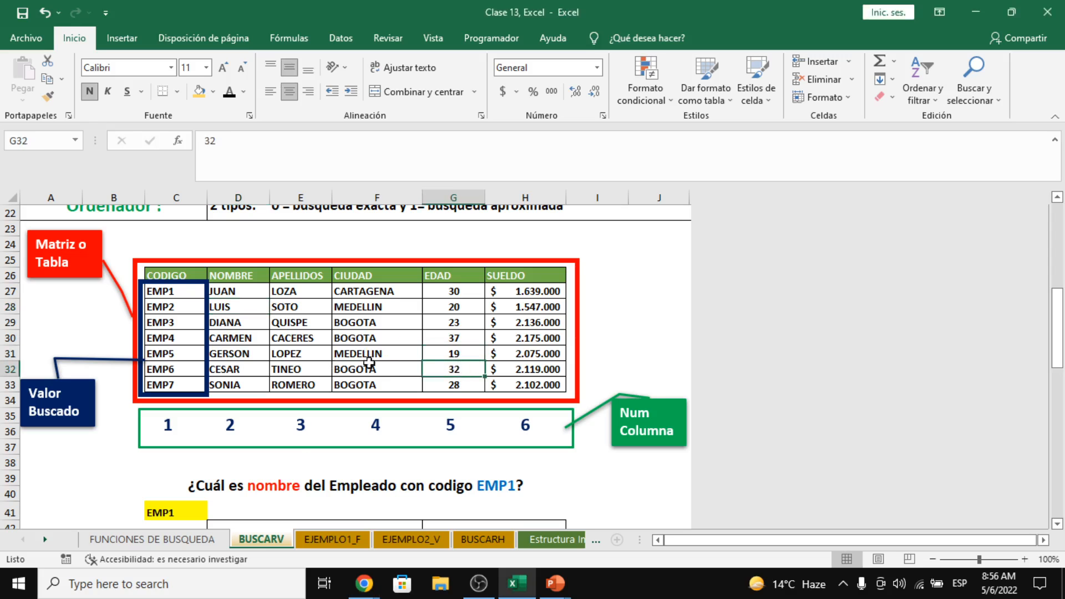
drag(160, 370, 457, 370)
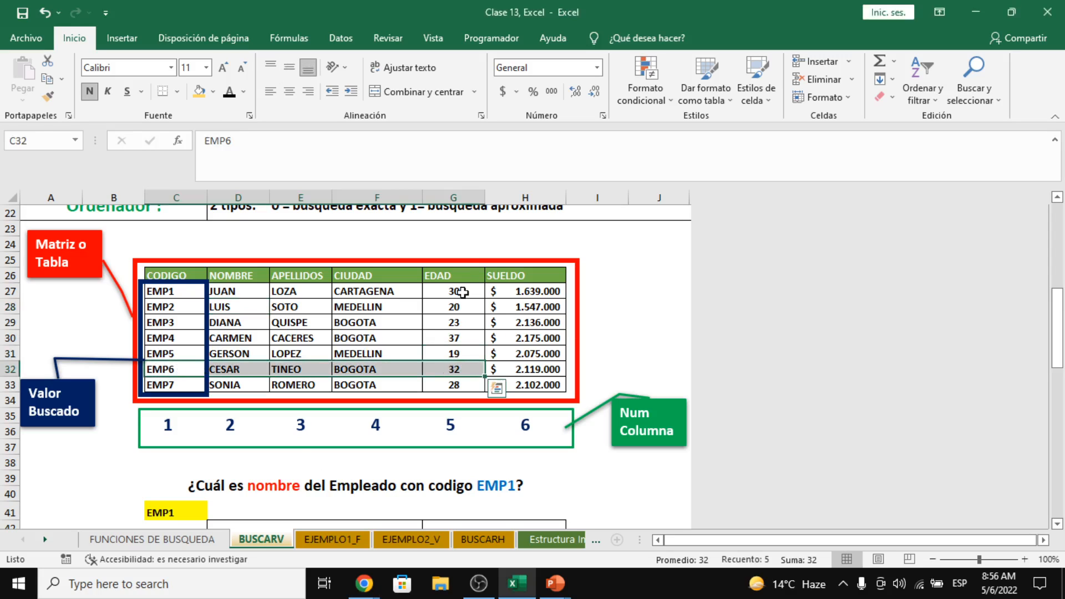
click(456, 370)
Step: Enter 32 as the expected age in the merged box beside EMP6's empty formula cell
scroll(436, 424, down, 3)
scroll(435, 424, down, 4)
click(357, 427)
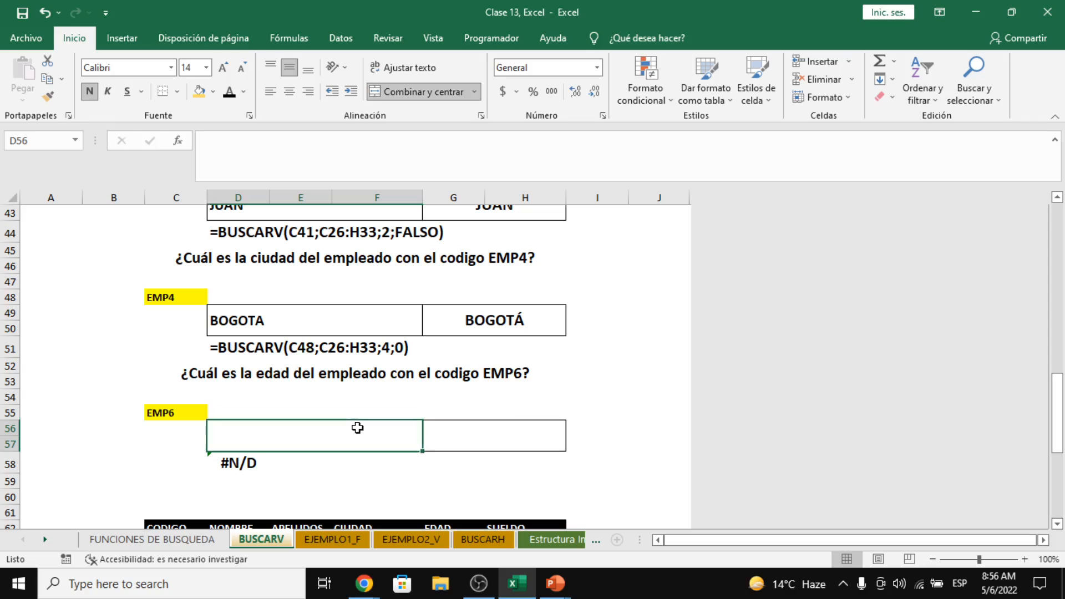
key(Right)
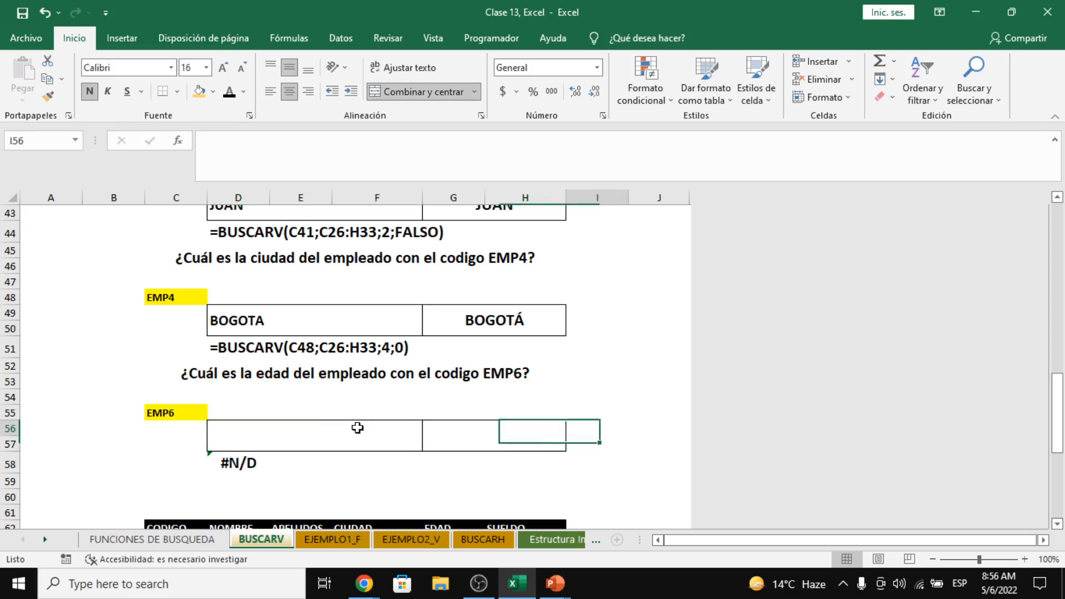
text(32)
key(Return)
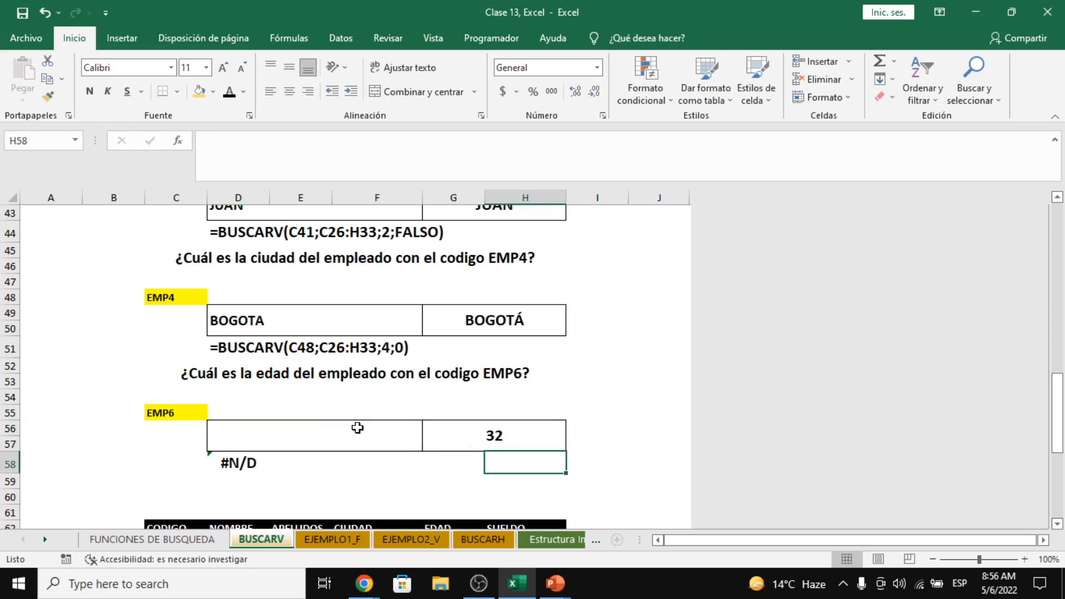
Step: Open the empty formula cell D56 under EMP6 for editing
click(327, 445)
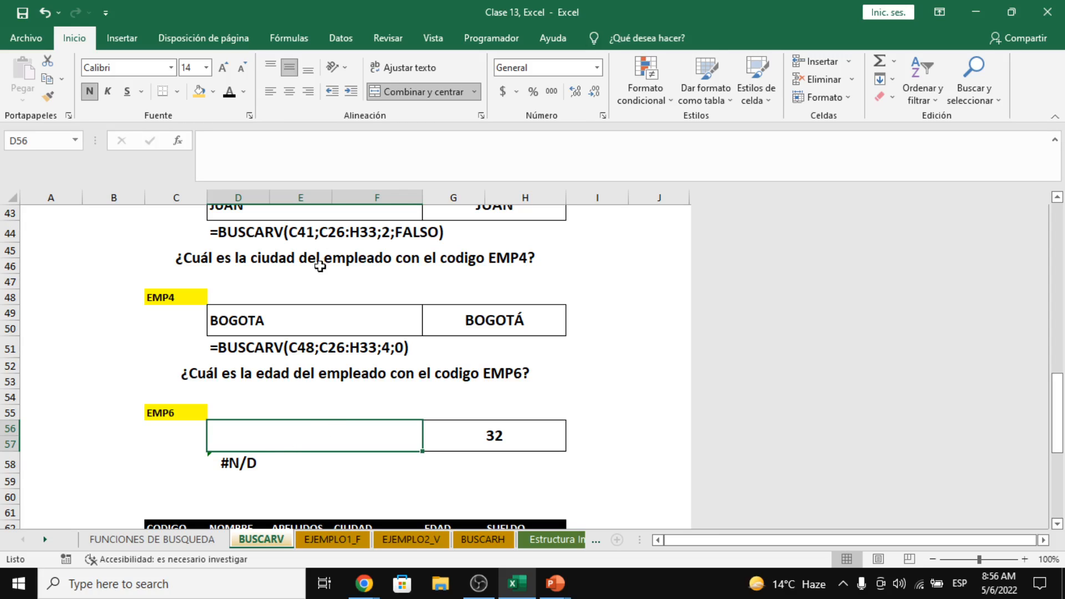
double_click(283, 433)
click(641, 425)
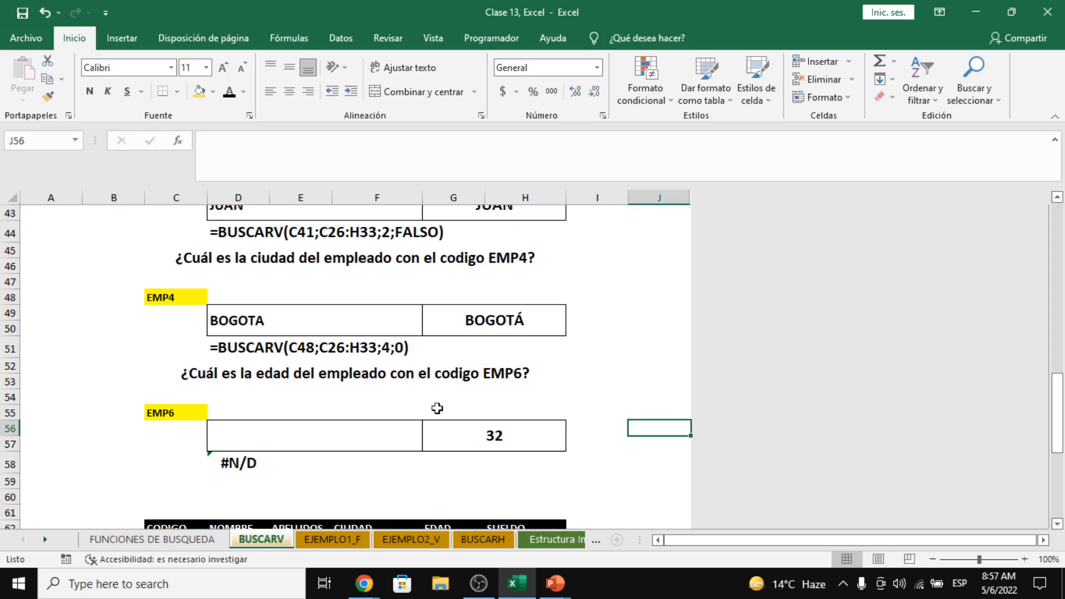
double_click(341, 426)
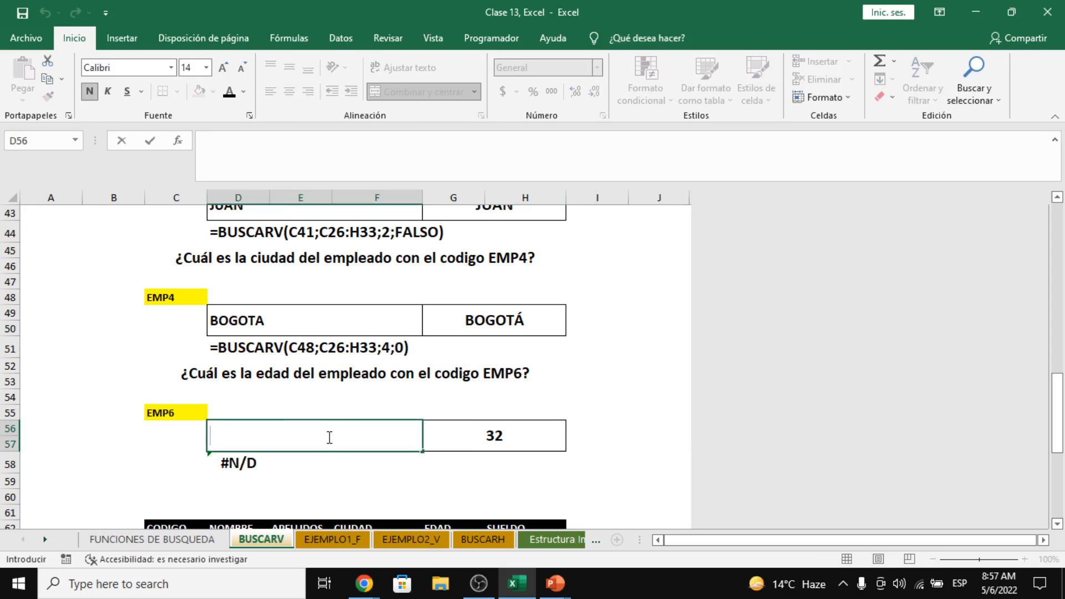
click(553, 376)
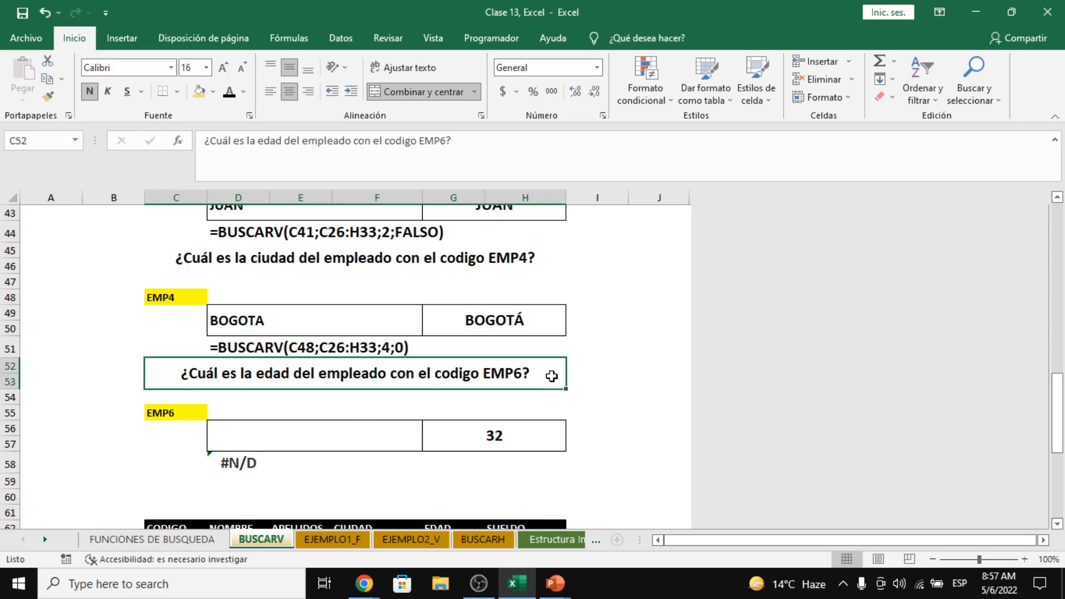
double_click(343, 437)
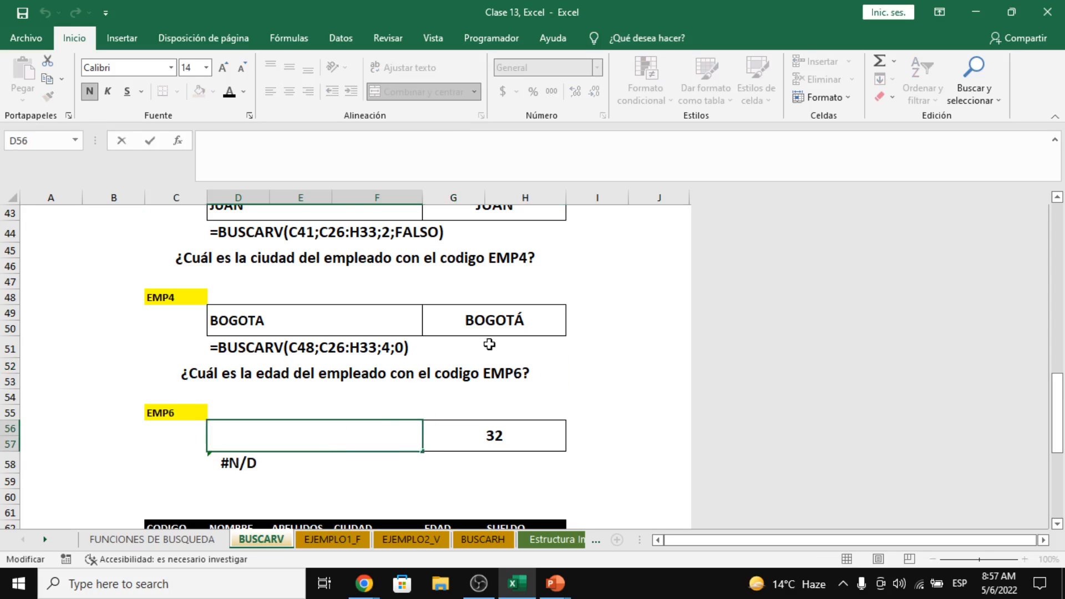
Step: Switch to the Google Meet call and read the formulas submitted in the chat, muting the microphone while waiting and unmuting it again
mouse_move(365, 588)
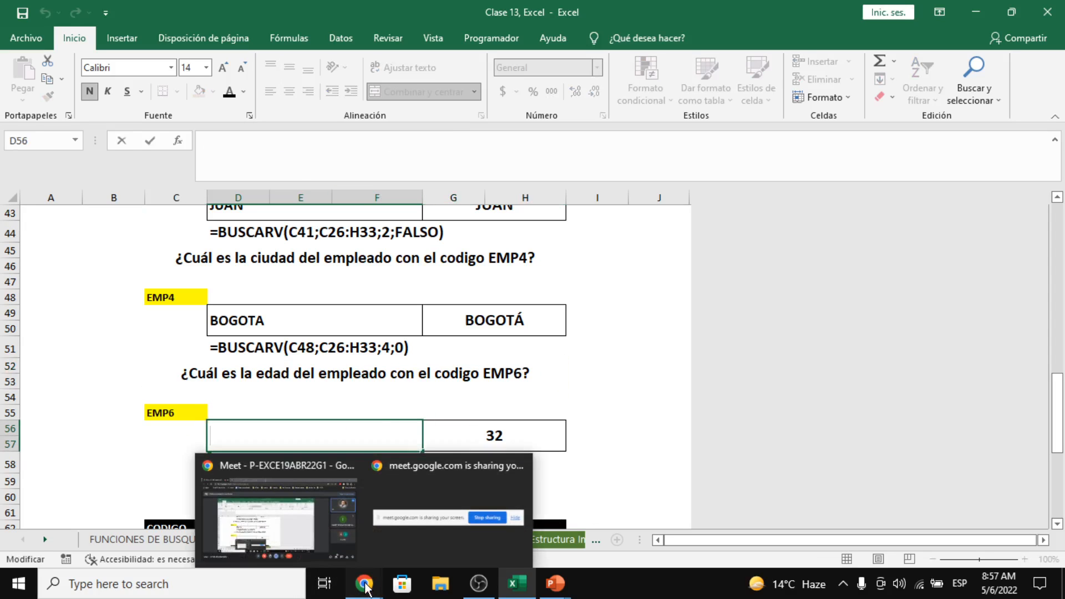
click(334, 518)
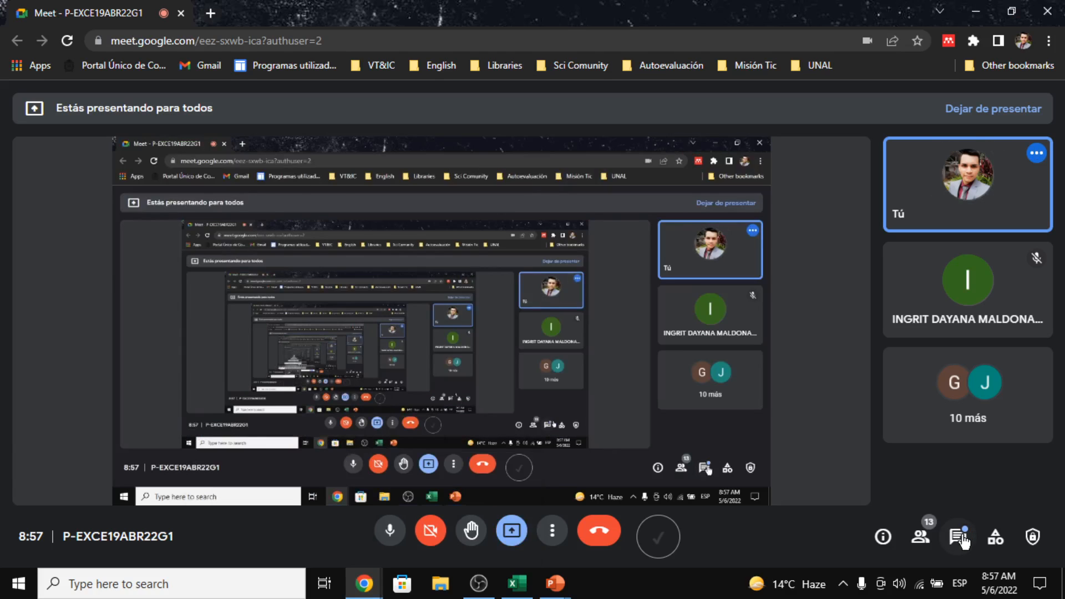
click(960, 537)
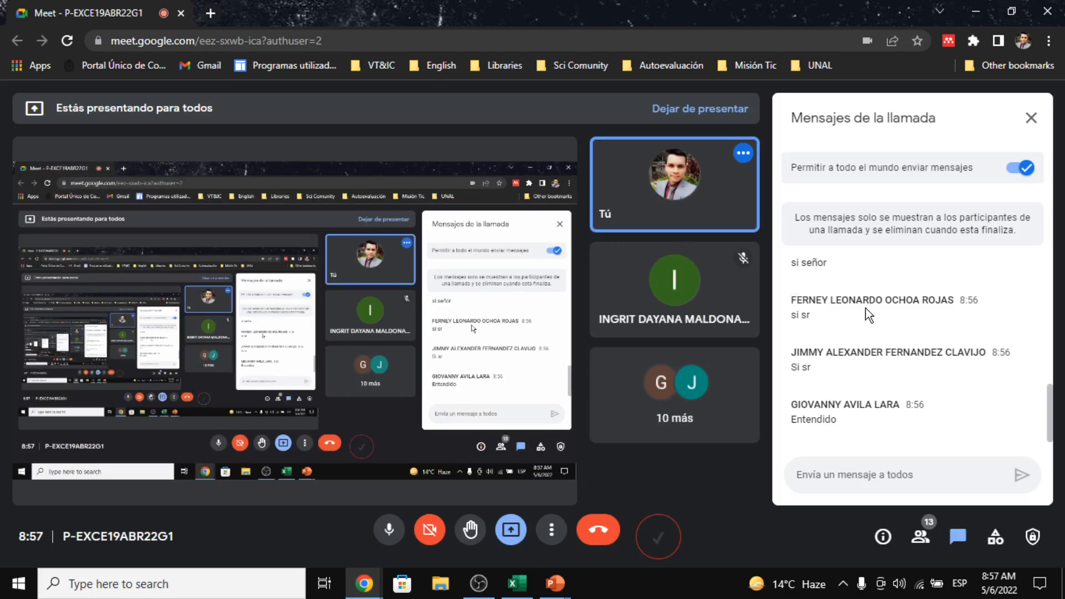
click(391, 531)
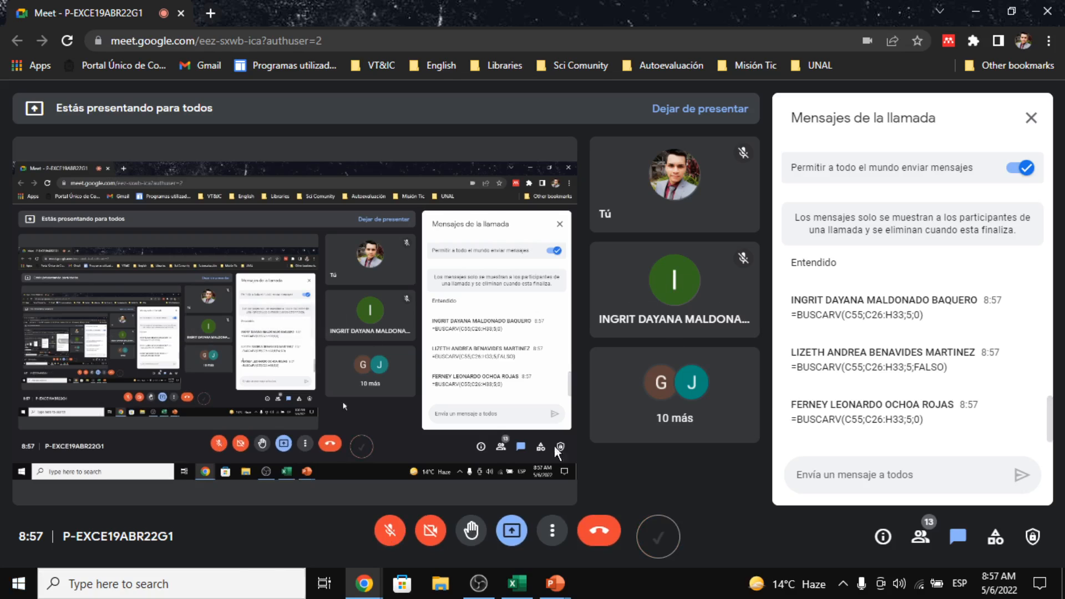
click(388, 531)
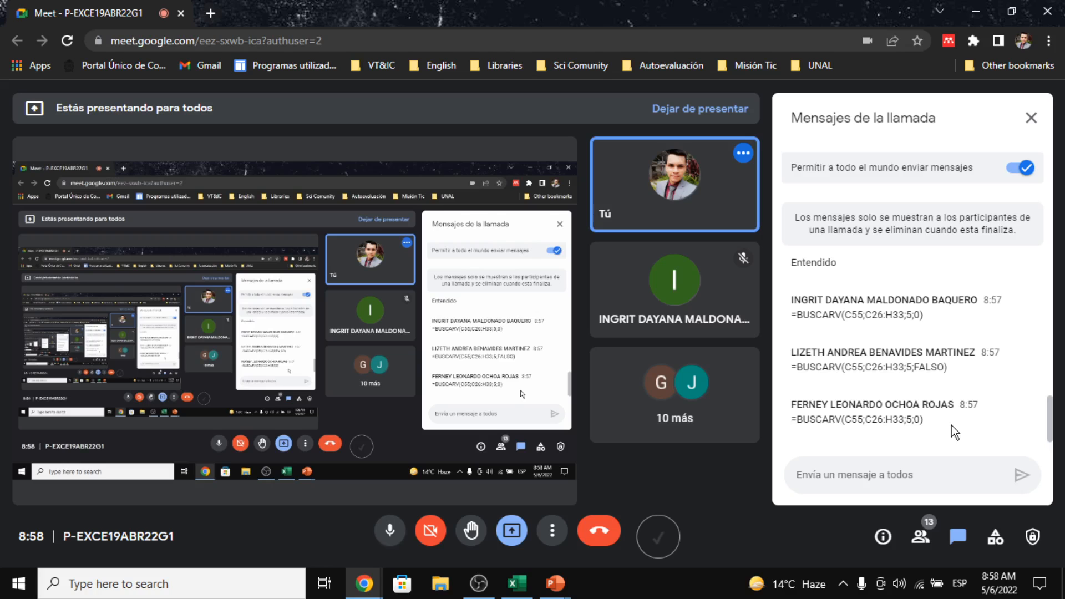
Step: Review the call's participant list and return to the chat to read the remaining formula answers
click(922, 538)
scroll(923, 434, down, 5)
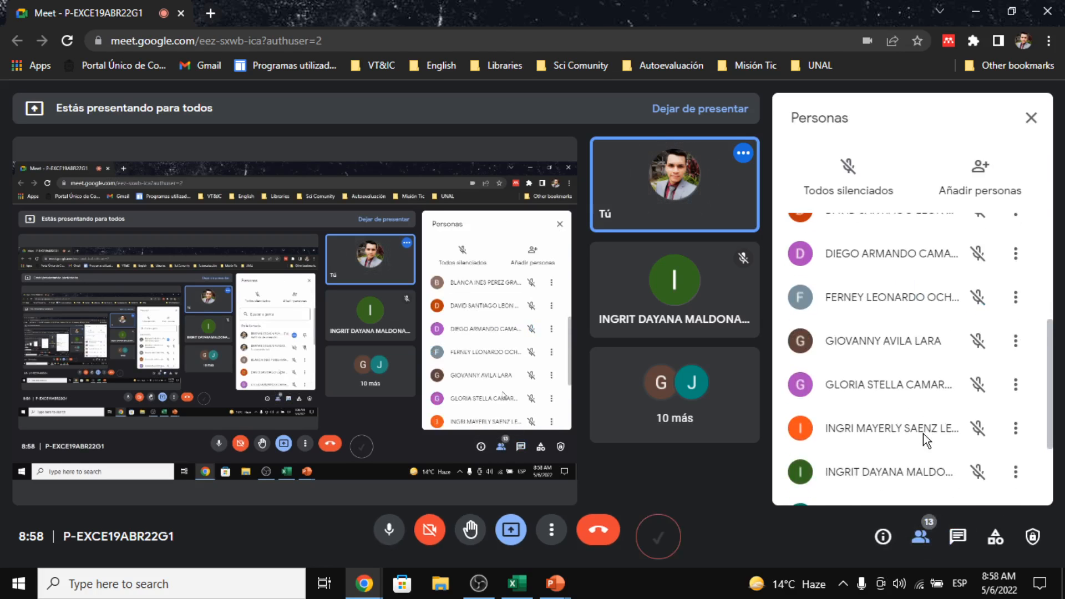
scroll(942, 478, down, 2)
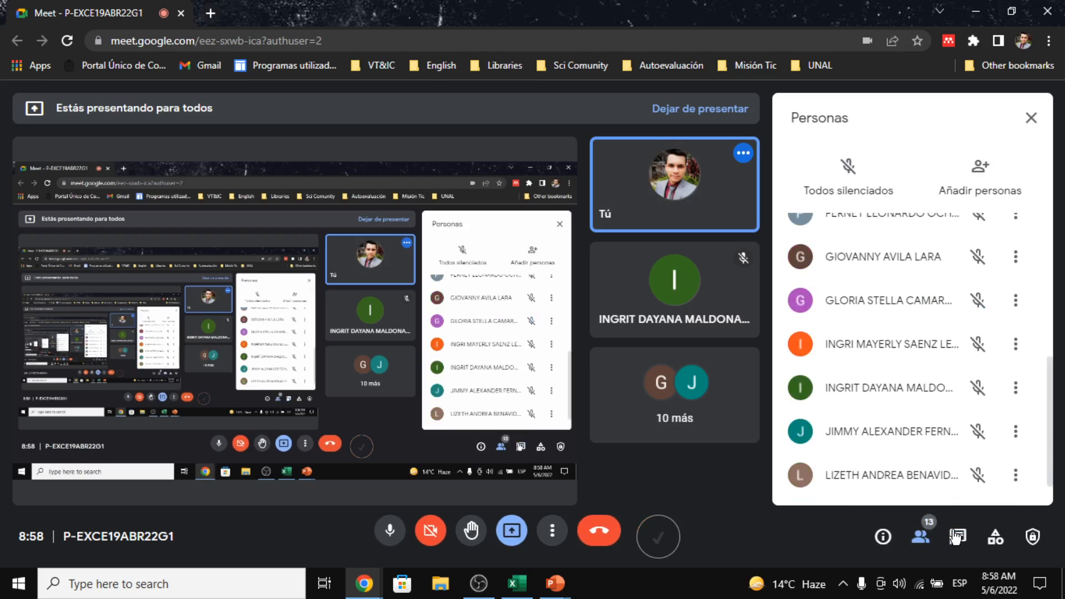
click(955, 536)
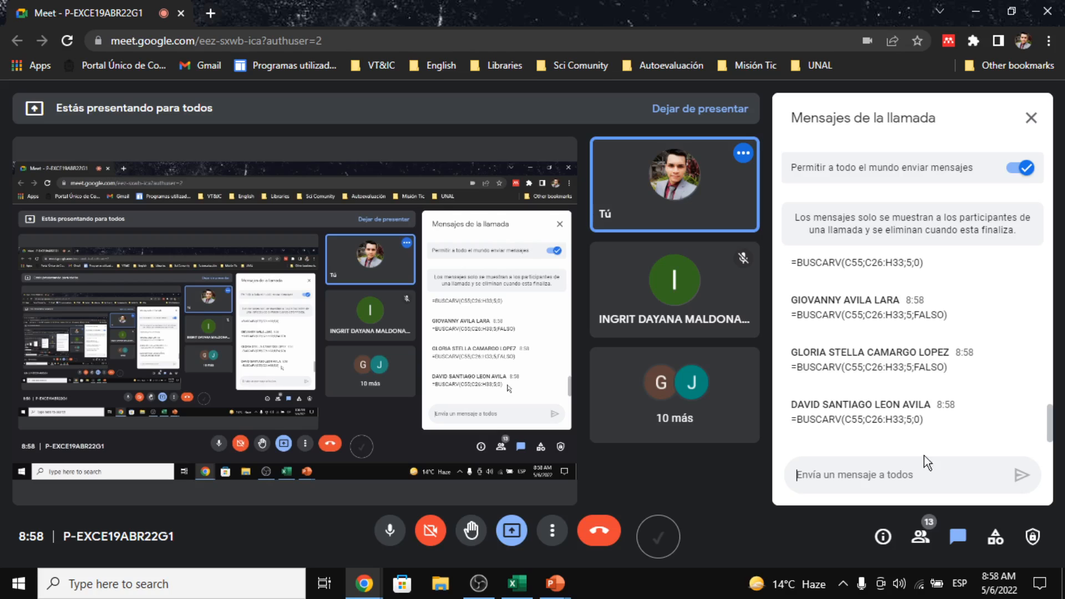
Step: Compare the call's participant list with the formulas in the chat to find who has not answered yet
click(931, 545)
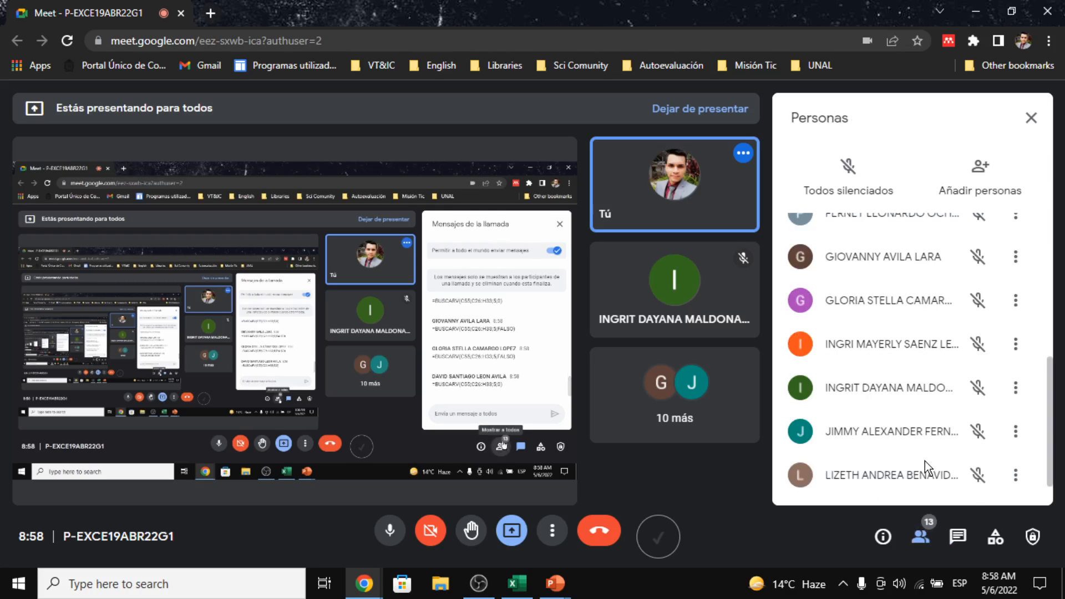
scroll(924, 431, down, 1)
scroll(924, 431, up, 5)
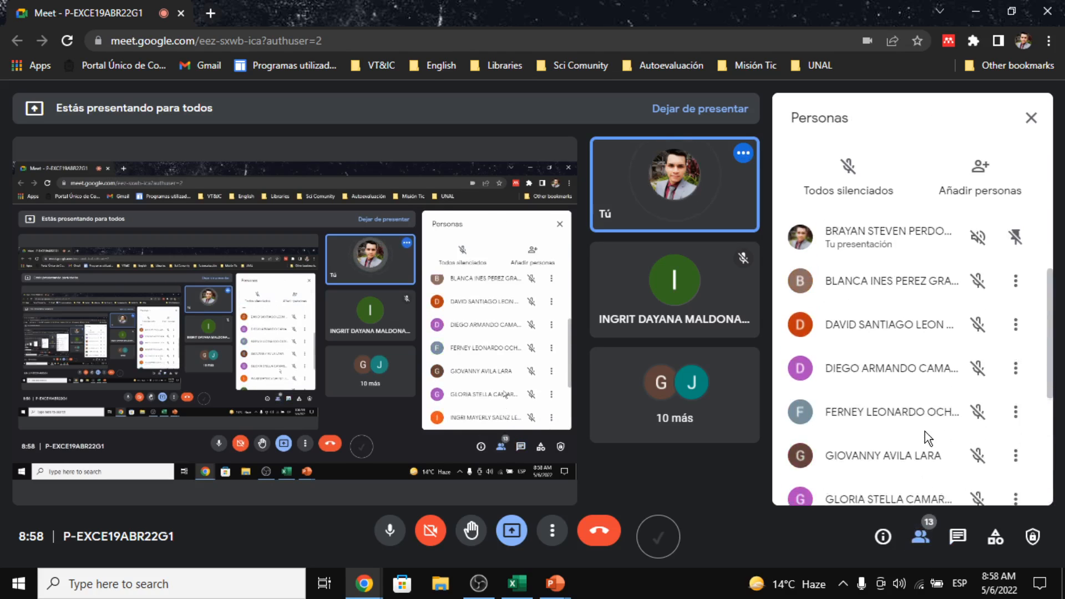
scroll(924, 431, down, 5)
click(958, 536)
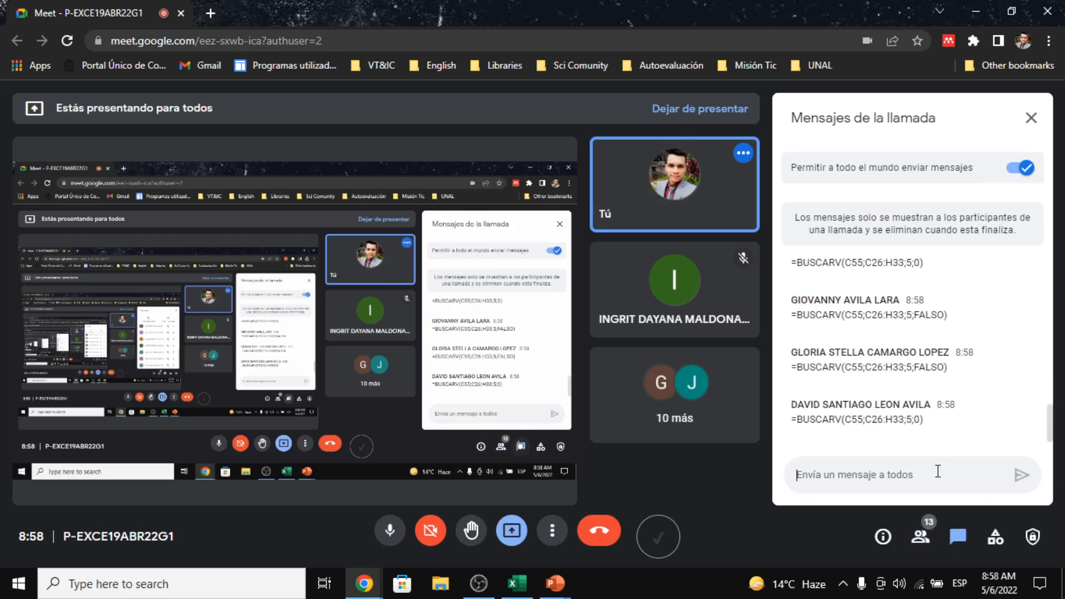
scroll(923, 417, up, 5)
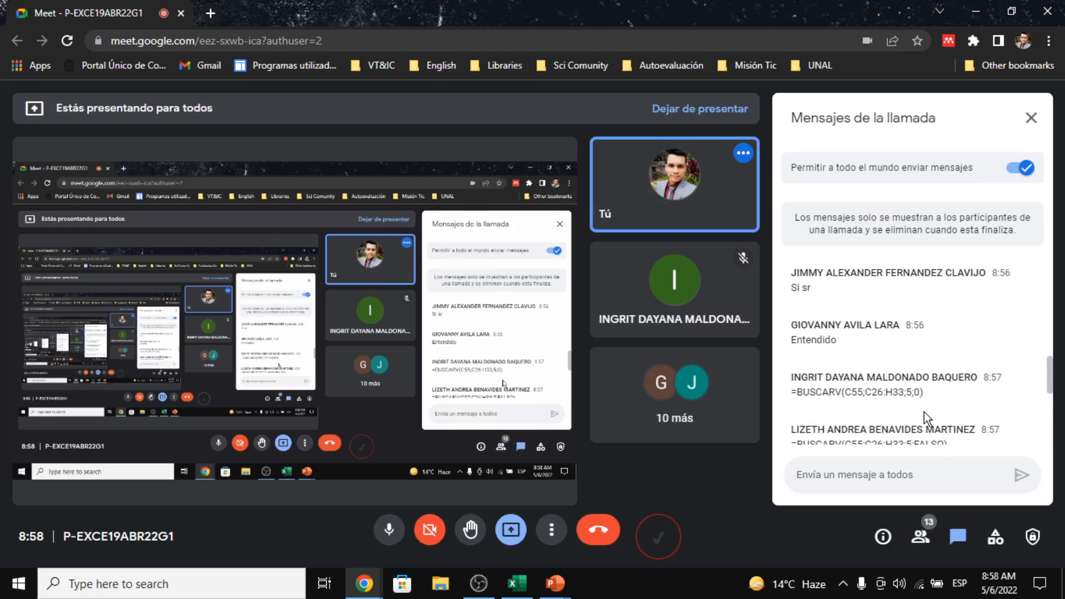
scroll(923, 414, down, 3)
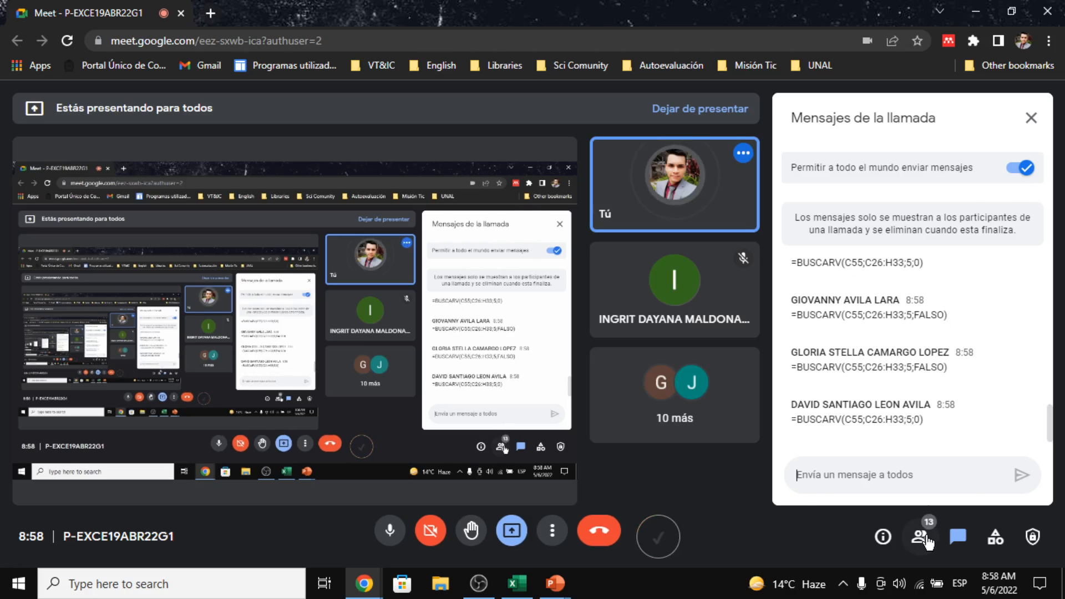
click(921, 536)
scroll(926, 409, up, 1)
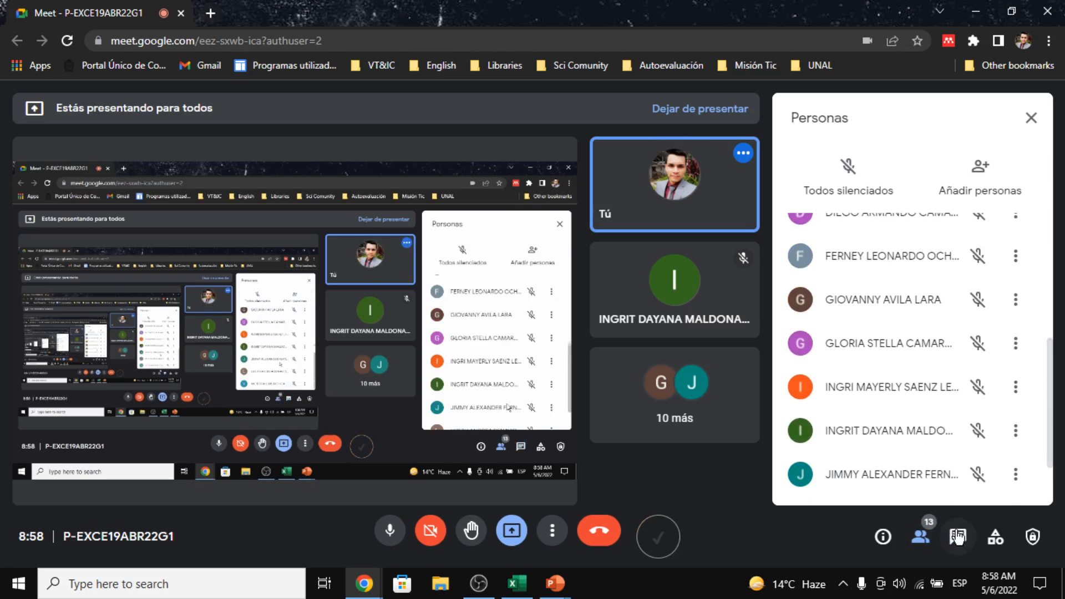
click(958, 537)
scroll(927, 411, up, 5)
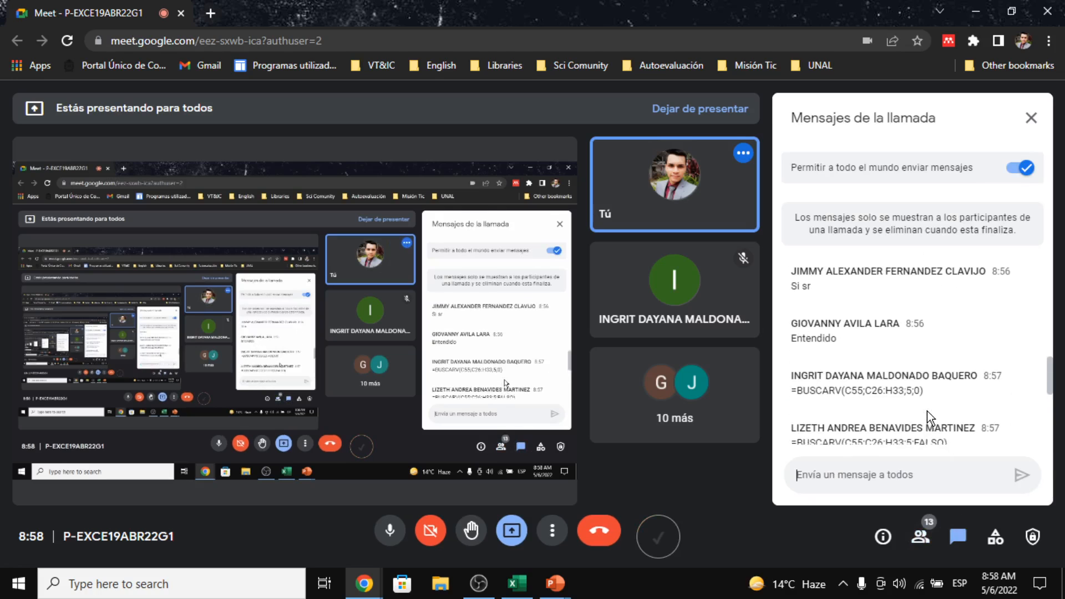
scroll(927, 411, down, 5)
click(920, 535)
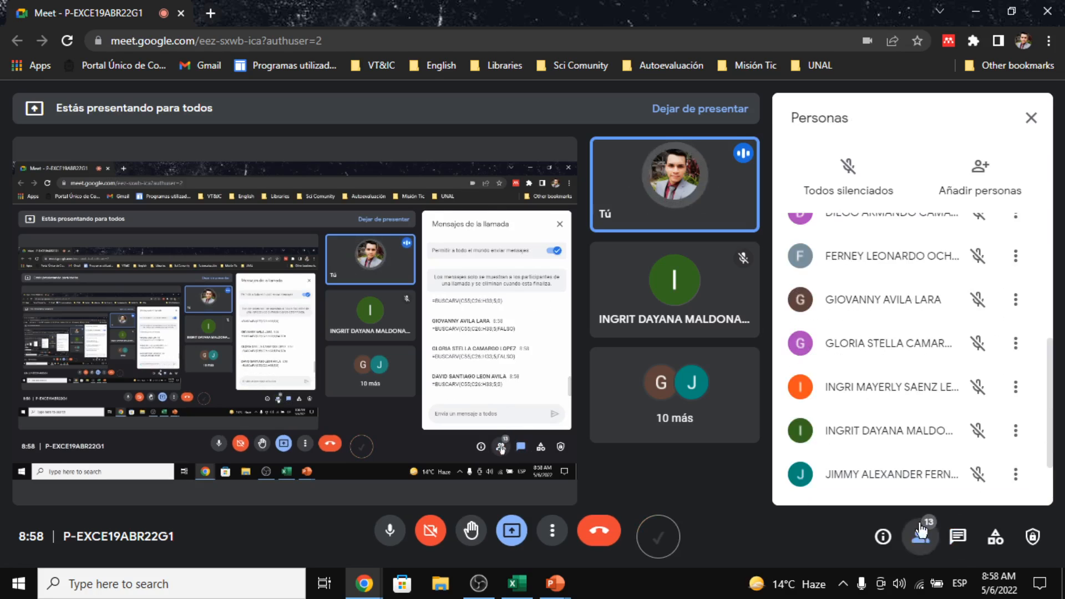
scroll(916, 379, up, 2)
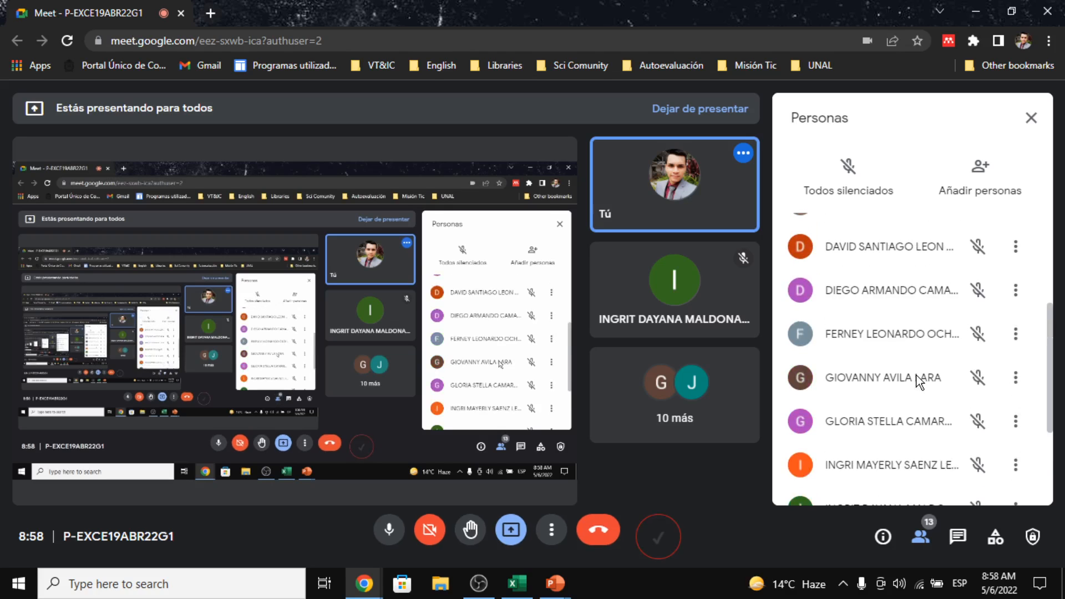
scroll(916, 374, up, 4)
scroll(919, 388, down, 8)
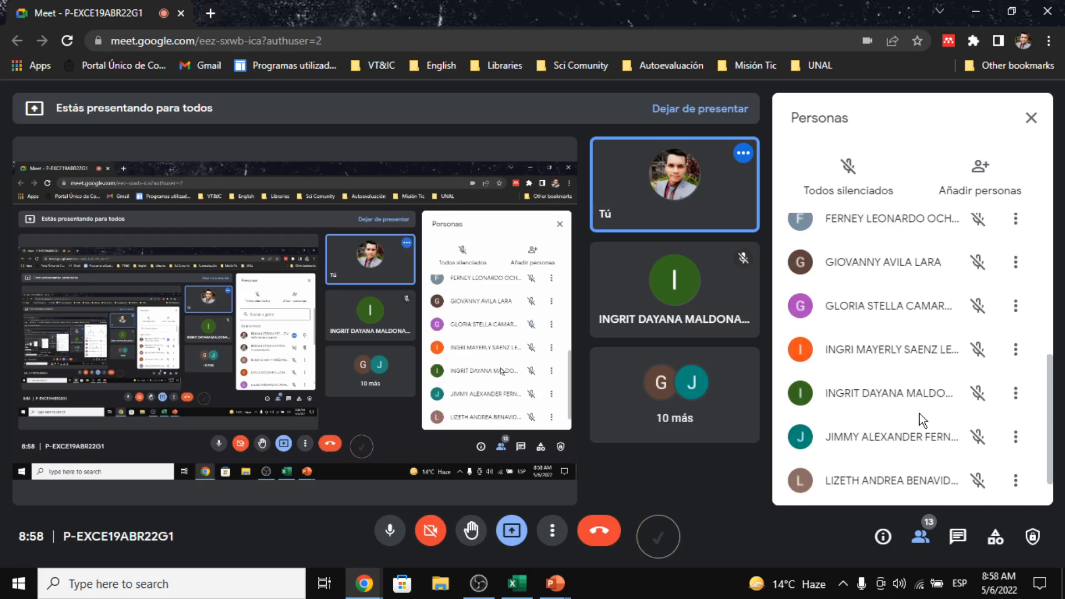
click(957, 536)
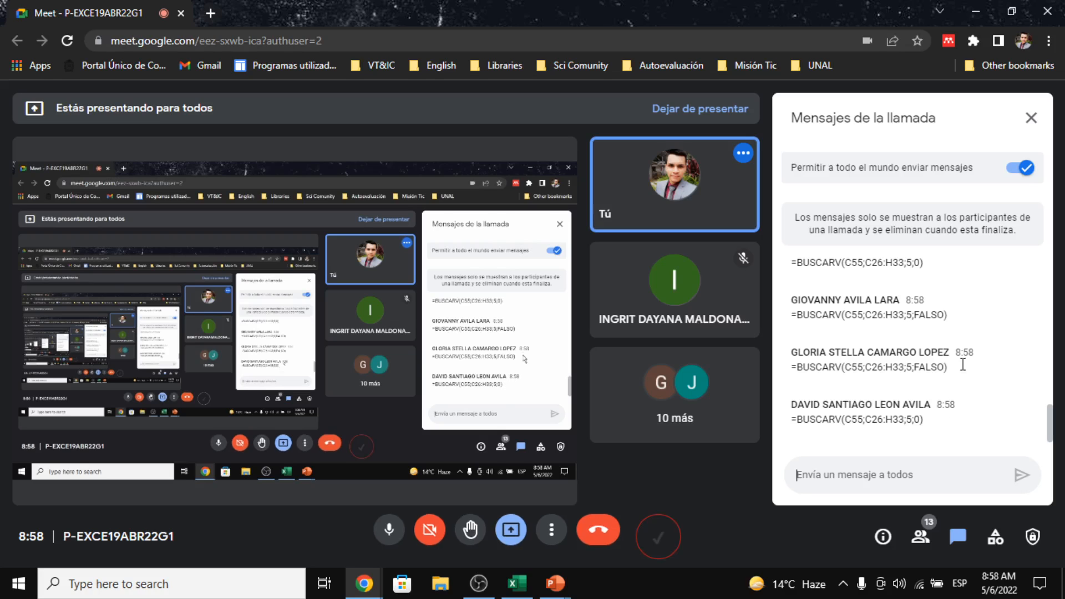
Step: Copy BUSCARV(C55;C26:H33;5;FALSO), without its equals sign, from a participant's chat message
drag(949, 368, 796, 367)
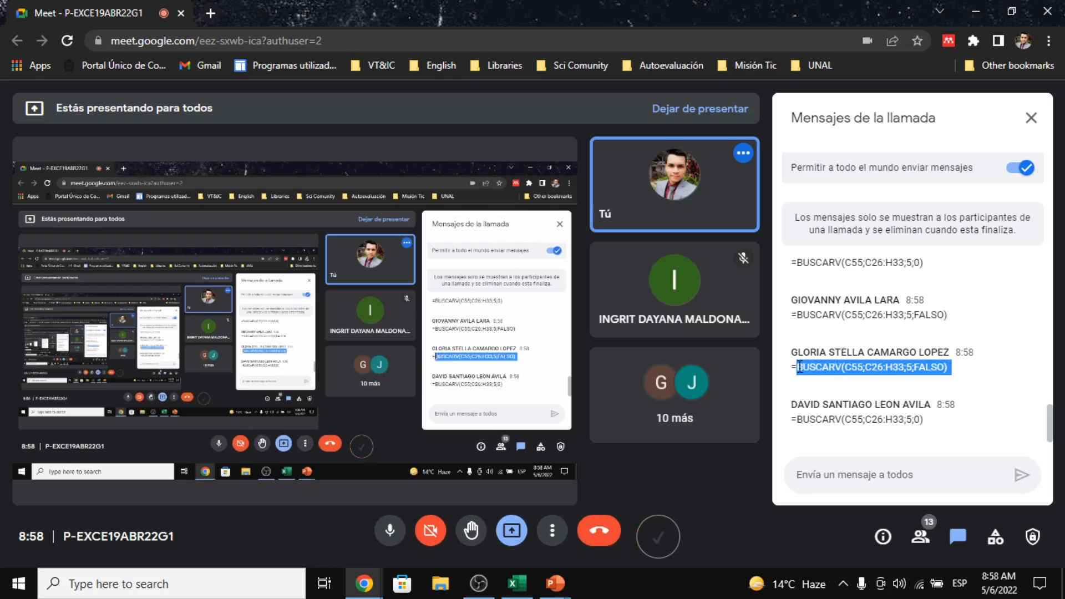
right_click(800, 367)
click(811, 375)
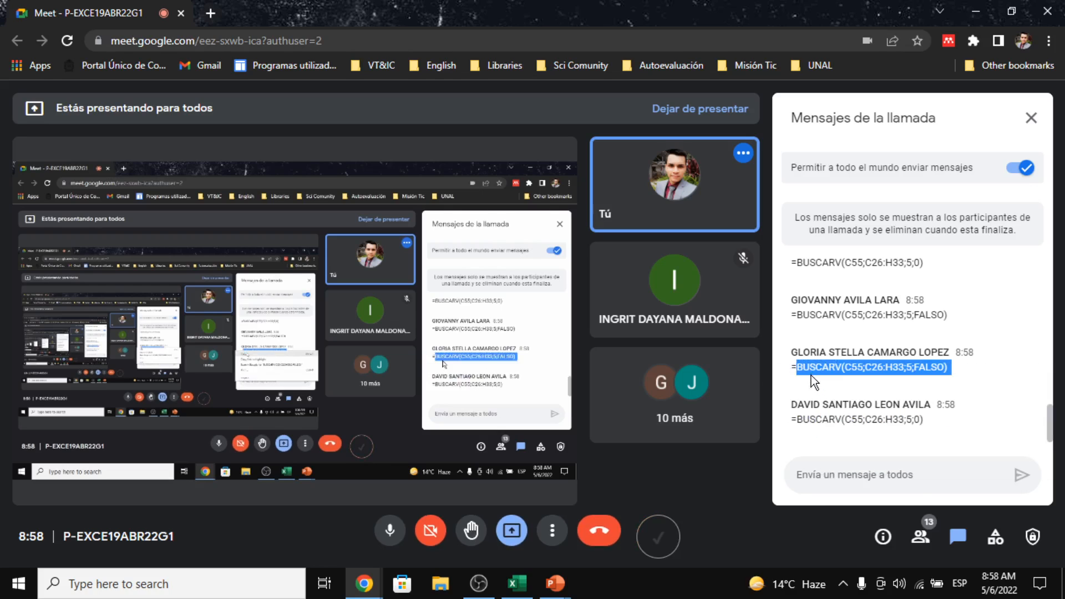
Step: Recheck the participants against the chat messages, including the newest answer, to see which formulas are still missing
click(934, 537)
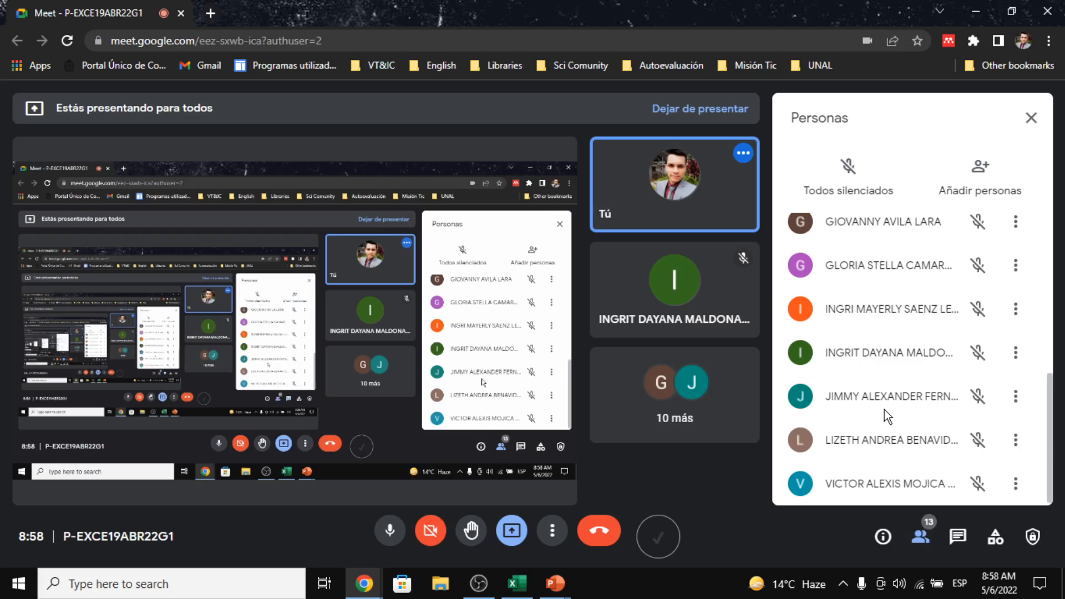
click(957, 537)
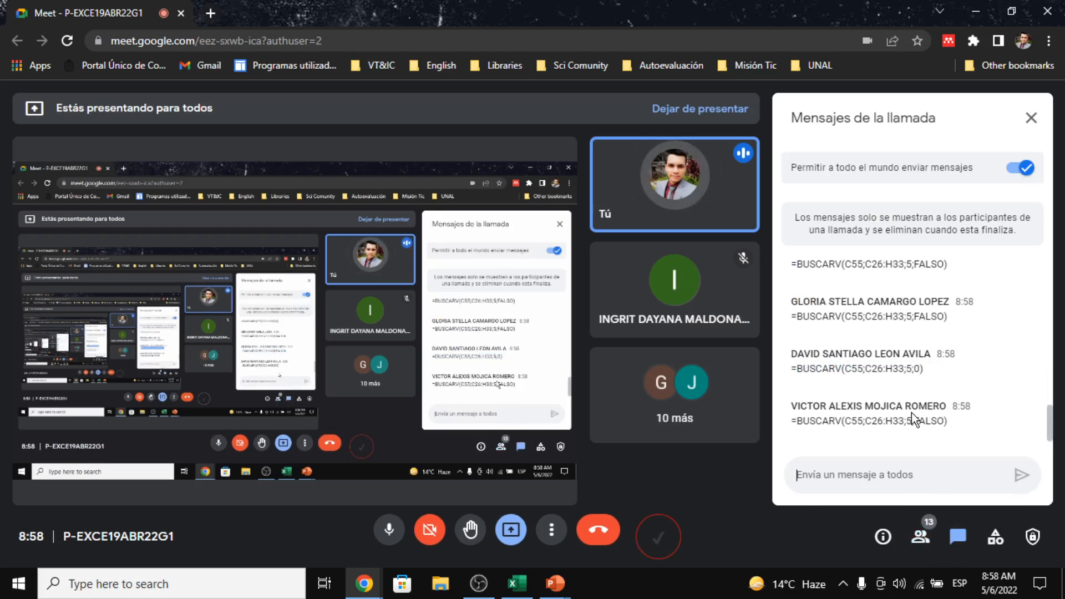
scroll(910, 408, up, 3)
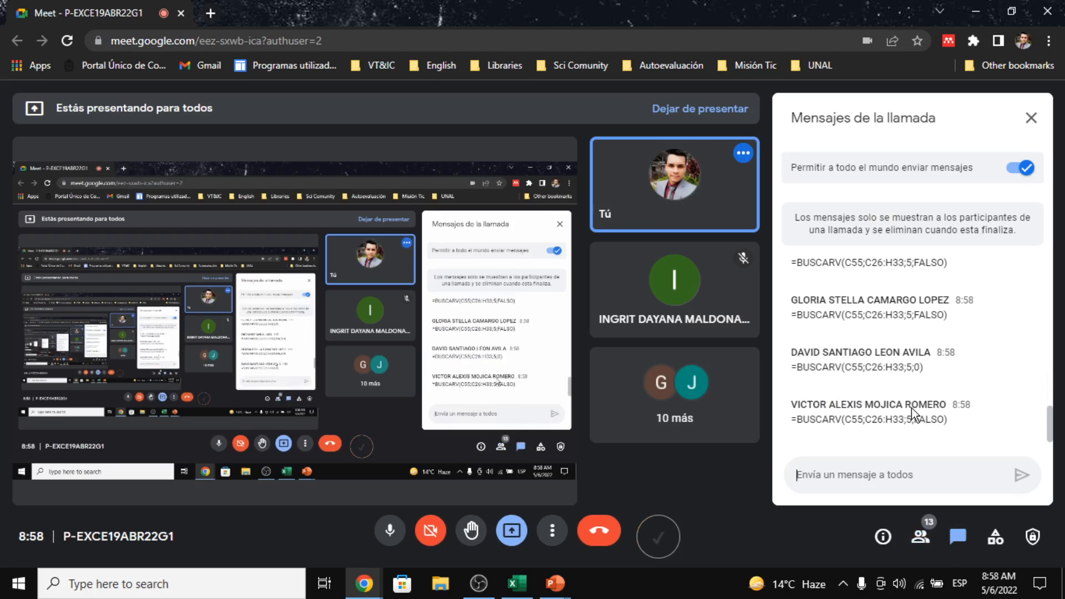
scroll(911, 407, up, 5)
scroll(910, 408, up, 1)
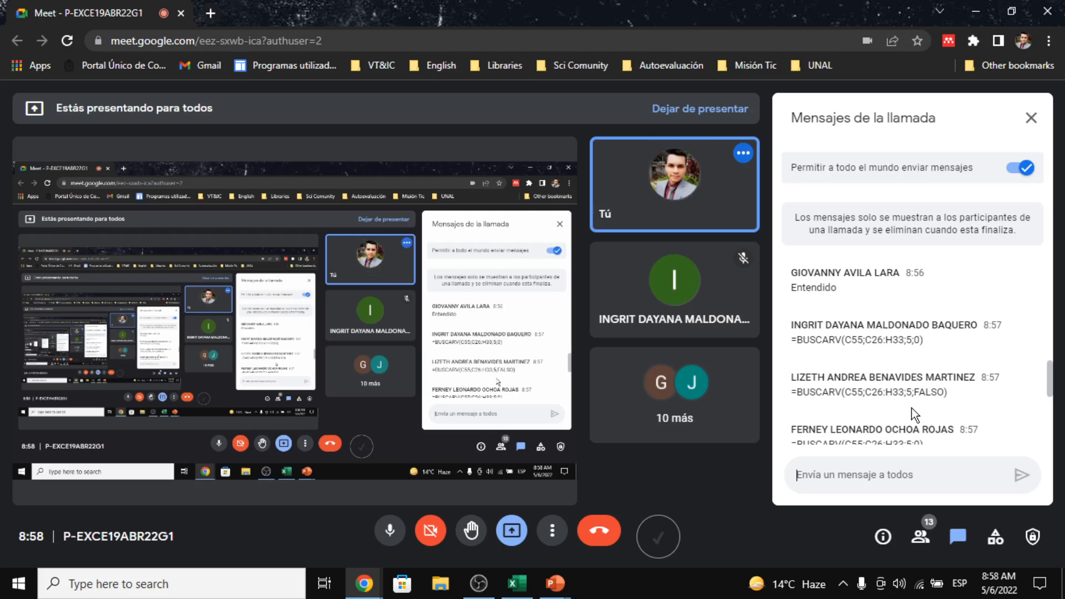
scroll(910, 407, down, 5)
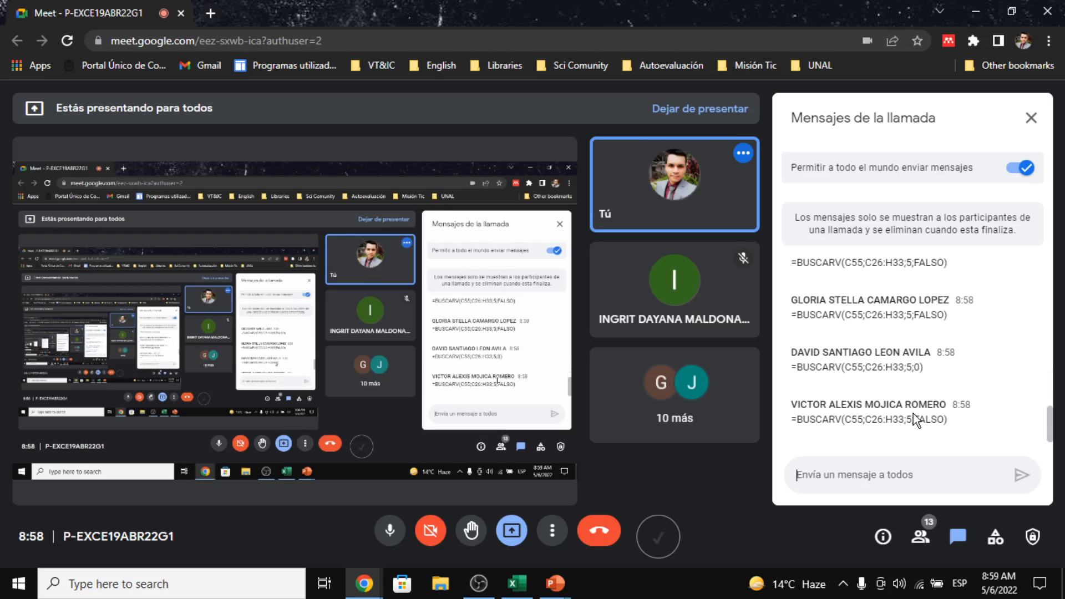
click(920, 537)
scroll(899, 438, up, 6)
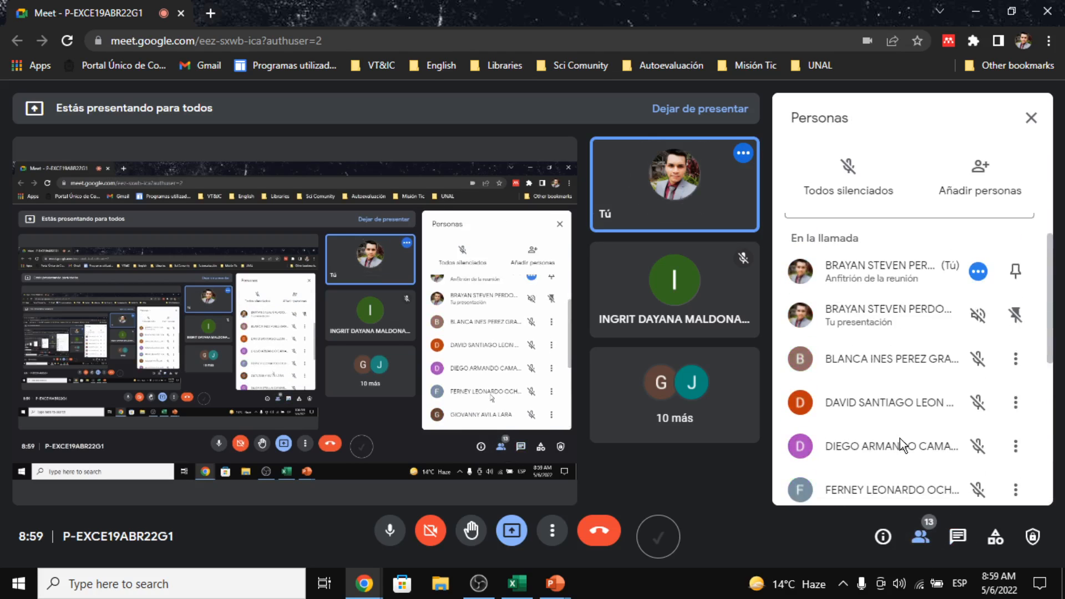
scroll(908, 375, down, 3)
scroll(907, 375, down, 2)
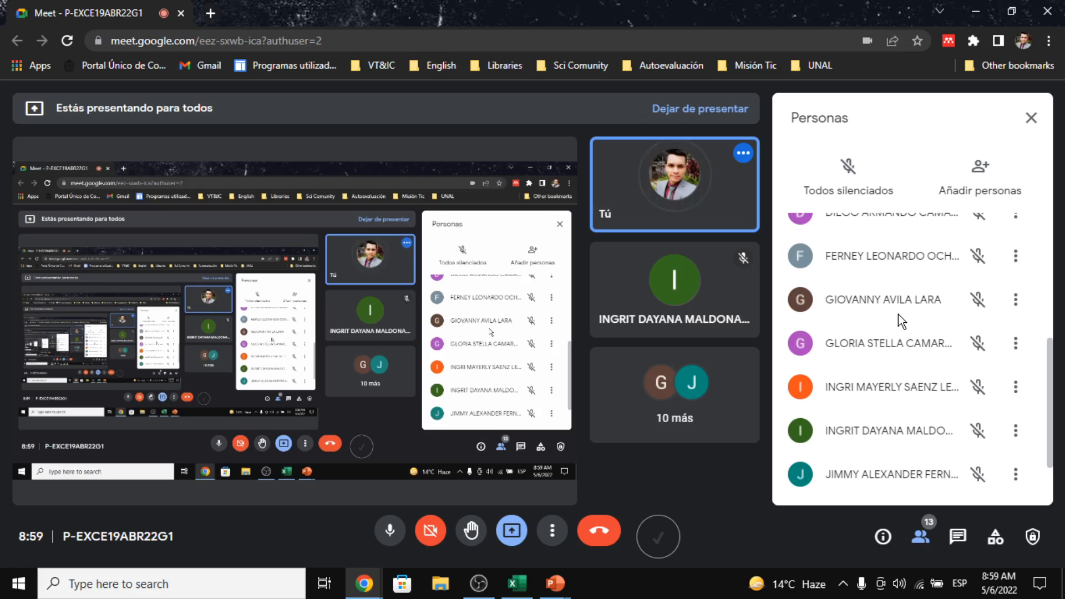
click(955, 535)
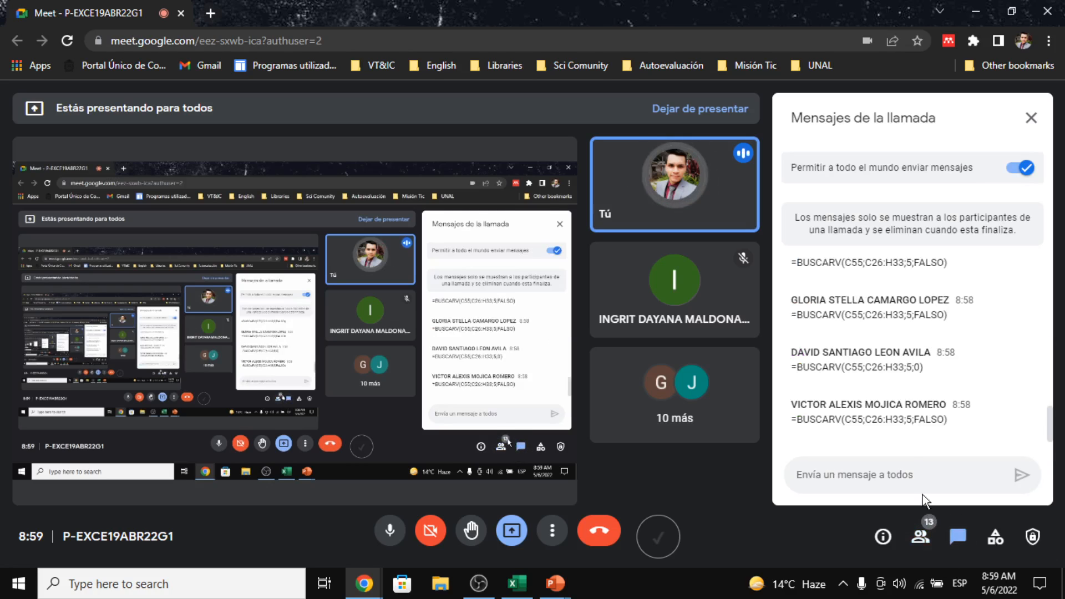
Step: Copy the complete formula =BUSCARV(C55;C26:H33;5;FALSO) from the newest chat message and close the chat
drag(943, 426, 982, 418)
click(794, 420)
right_click(916, 424)
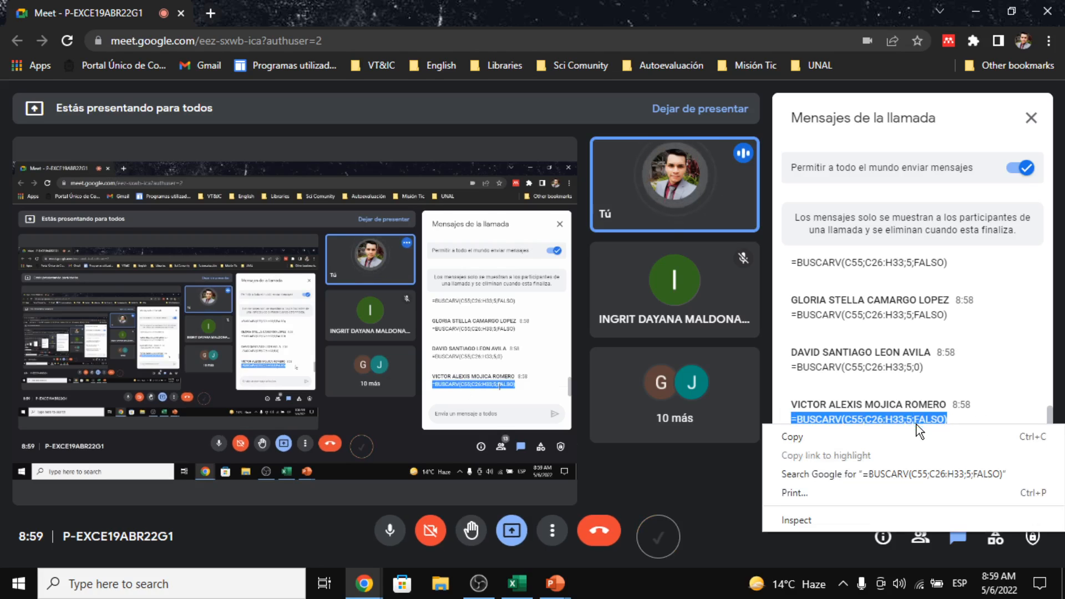
click(919, 438)
click(1029, 132)
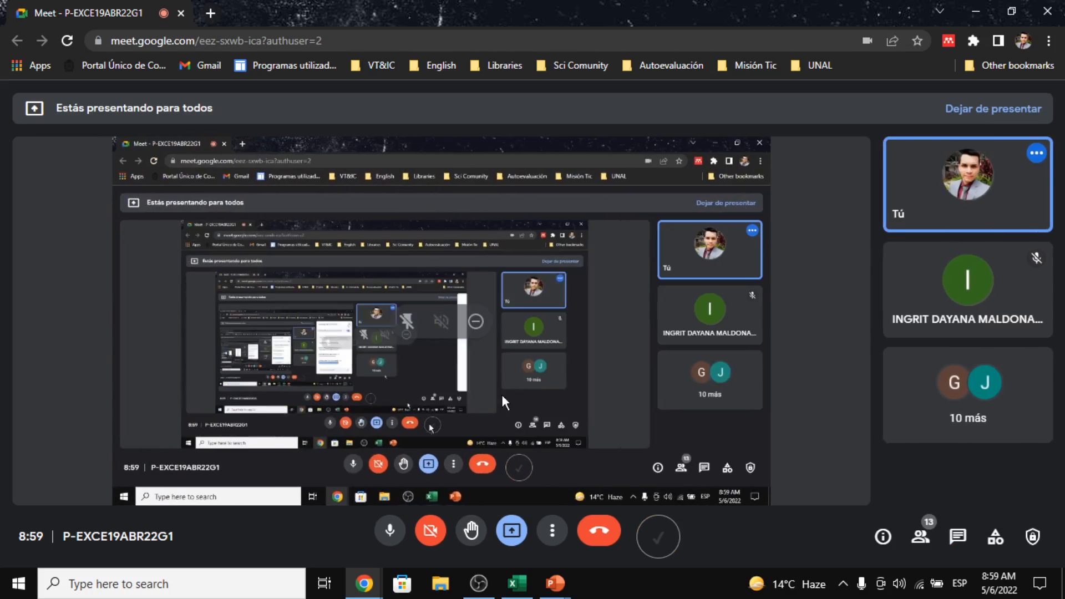
Step: Switch to Excel and paste =BUSCARV(C55;C26:H33;5;FALSO) into cell D56 as the answer for EMP6's age
click(527, 589)
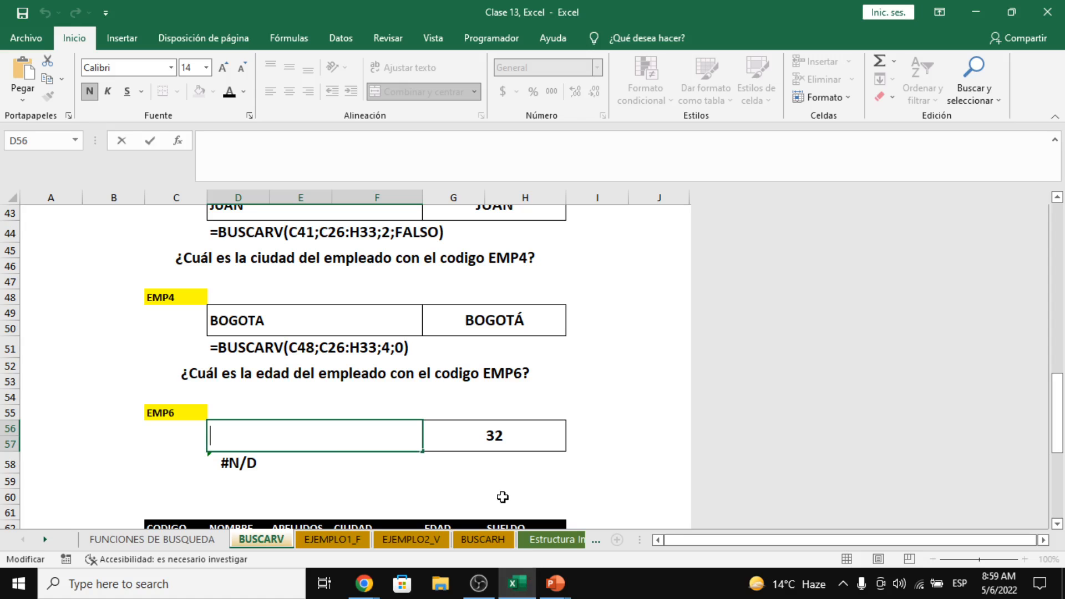
right_click(343, 452)
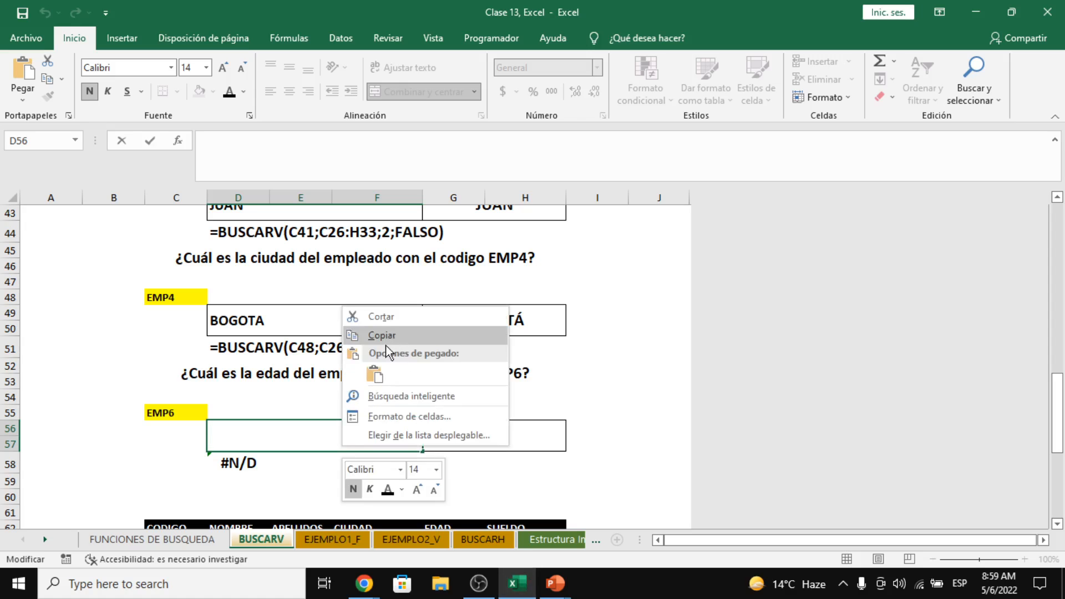
click(375, 374)
right_click(307, 432)
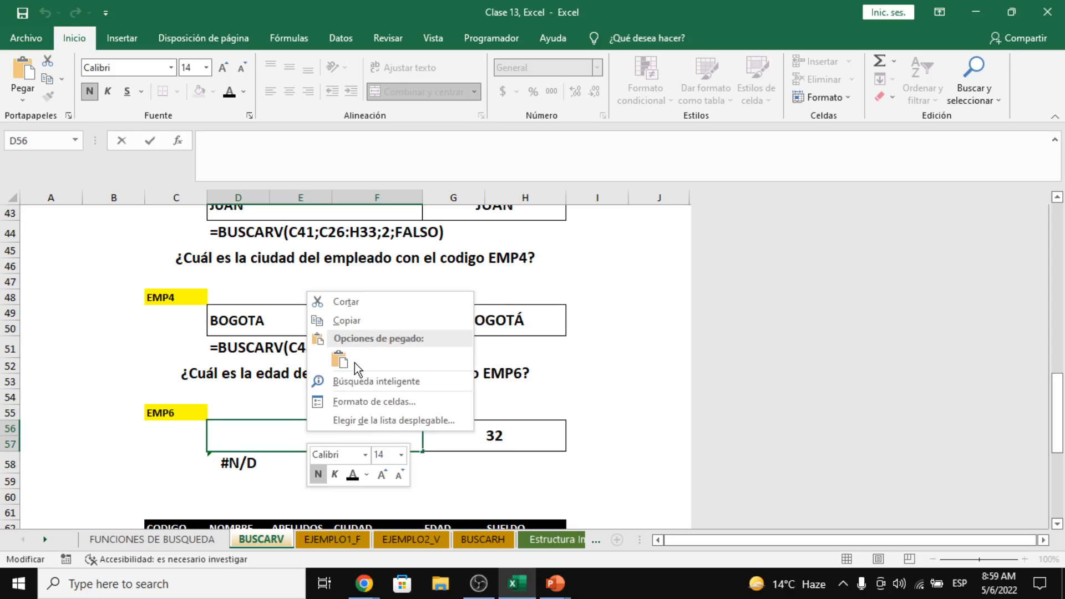
click(347, 359)
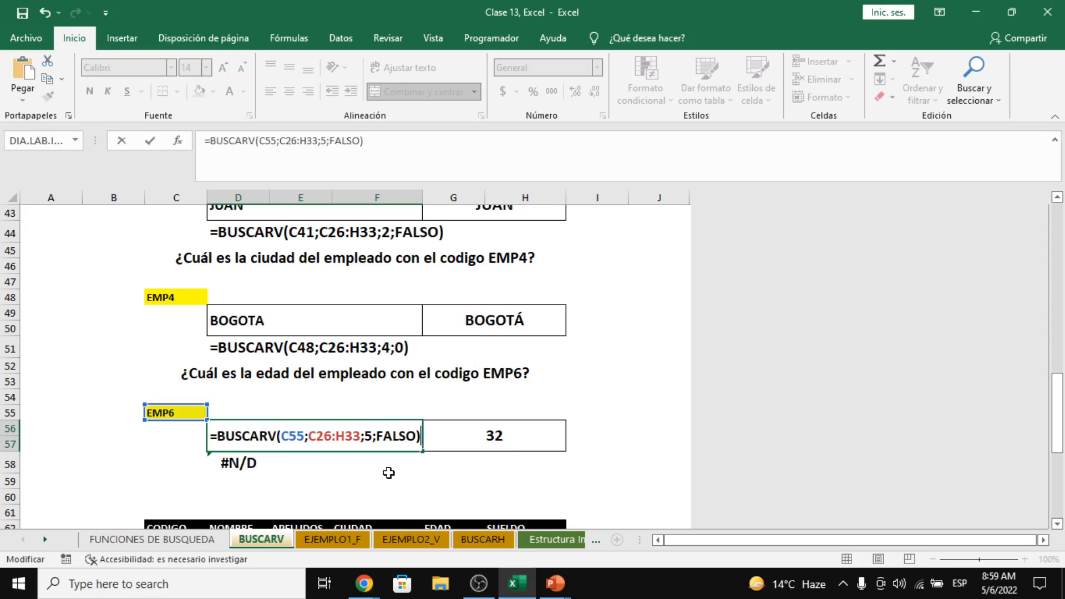
key(Return)
click(364, 441)
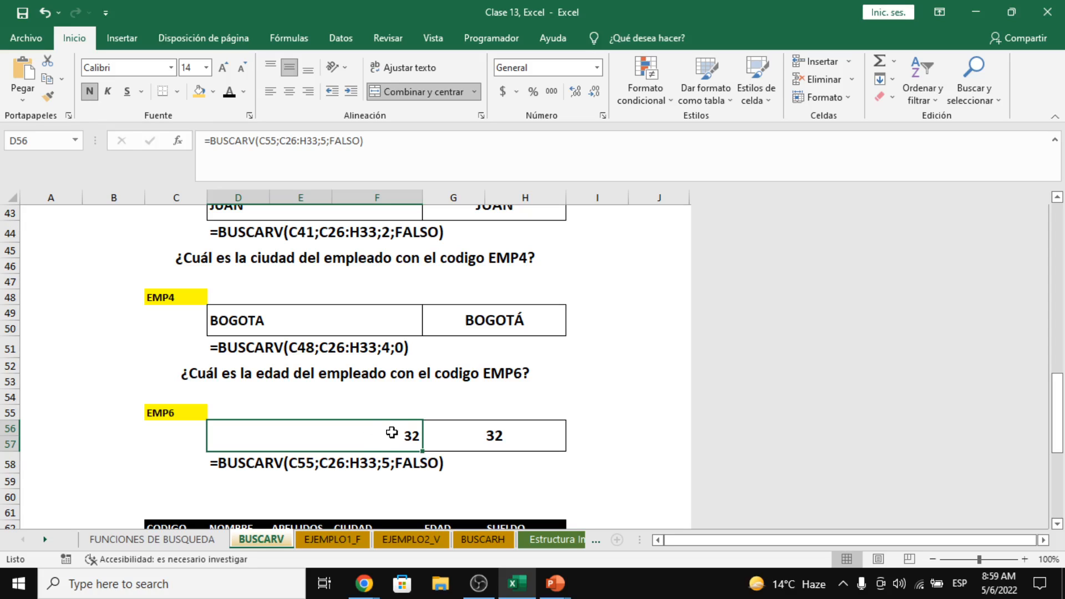
Step: Check the EMP6 lookup cell C55, then return to the Google Meet chat and read the newly submitted formula
click(193, 411)
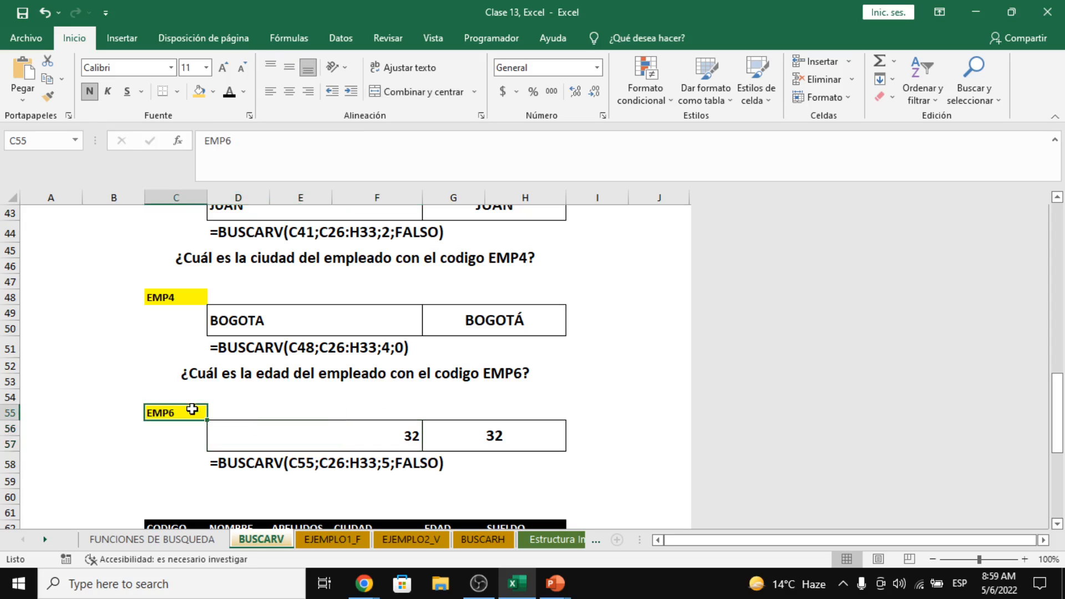
mouse_move(364, 583)
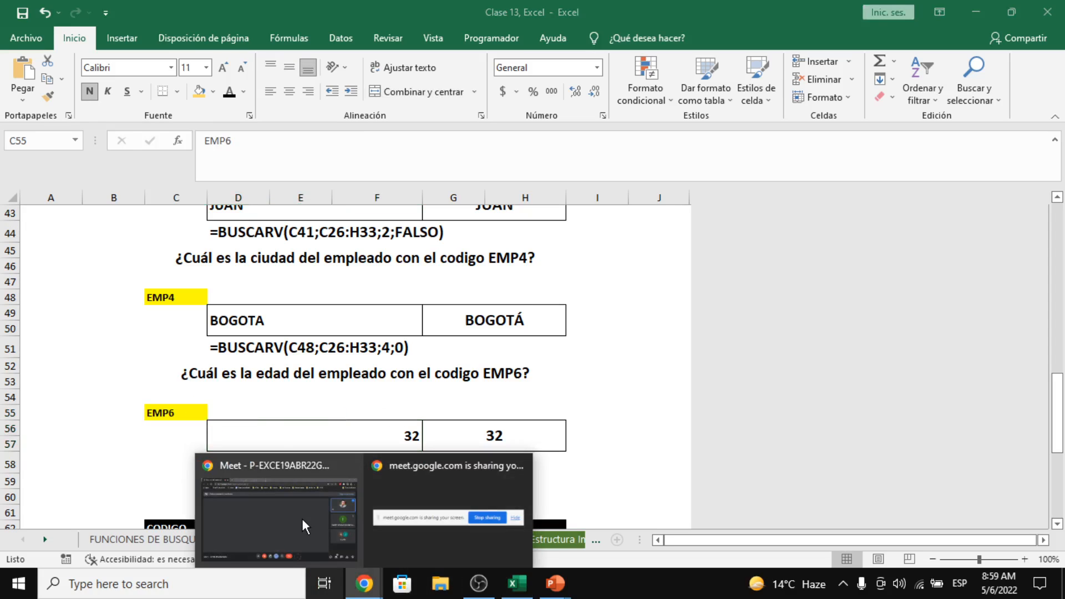
click(301, 518)
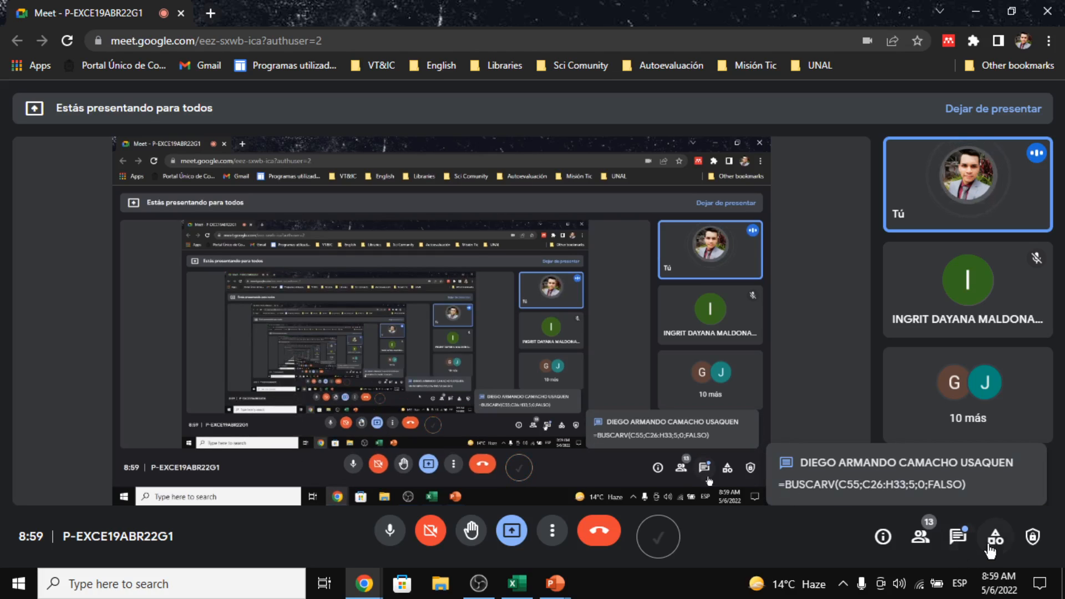
click(971, 550)
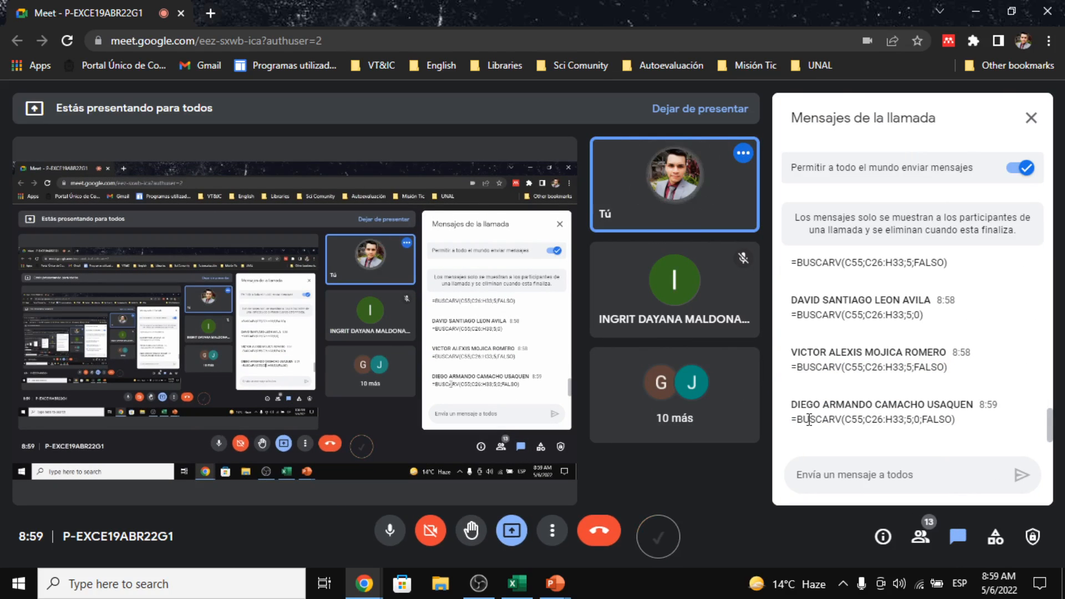
Step: Switch to Excel and check the references in D56's BUSCARV formula for EMP6's age, leaving the formula as it is
click(518, 579)
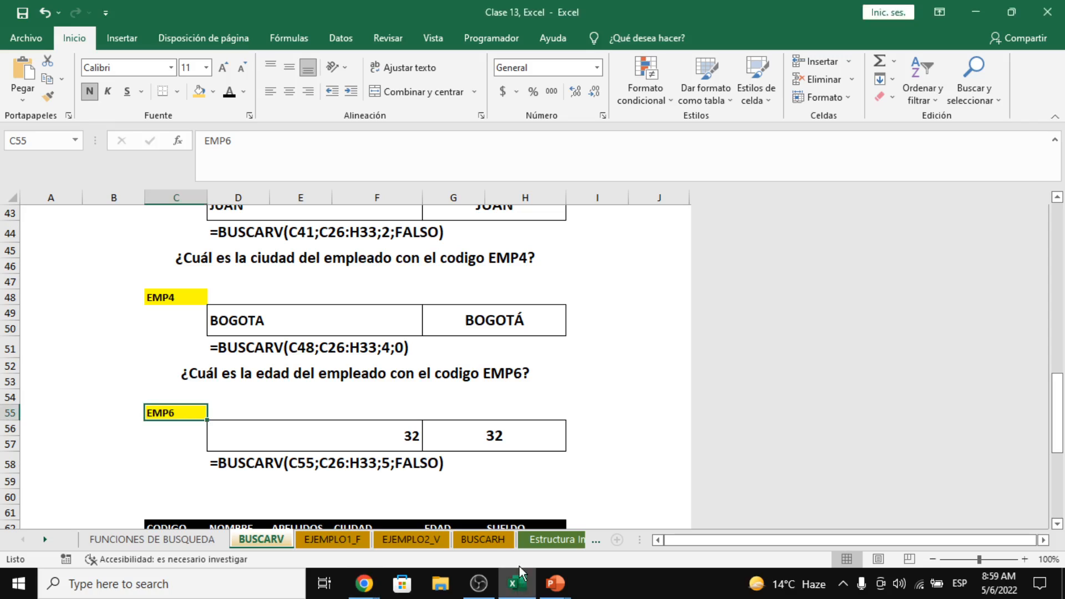
click(344, 442)
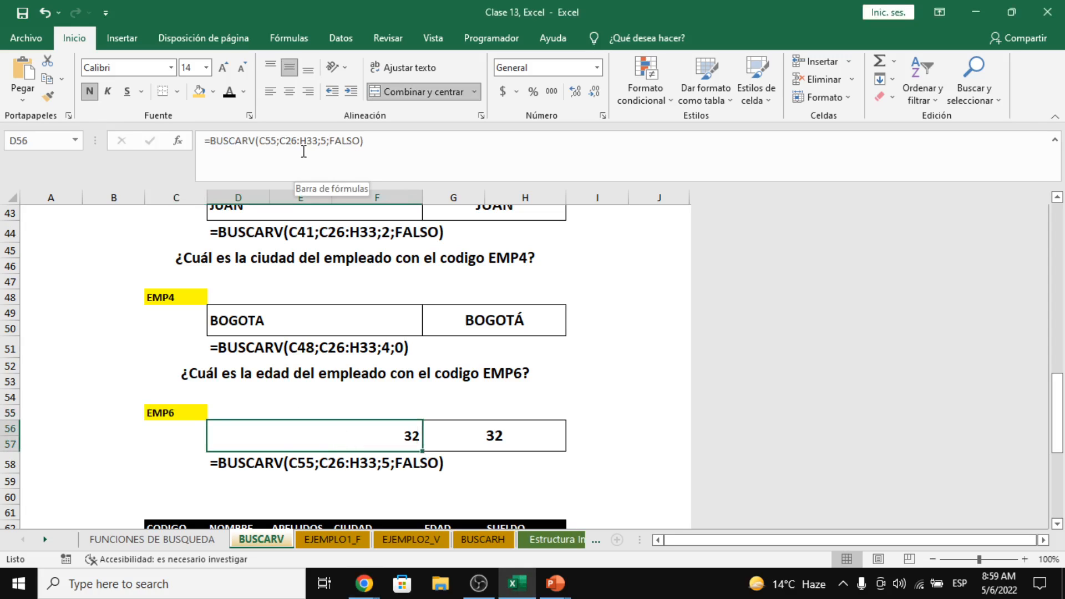
click(321, 141)
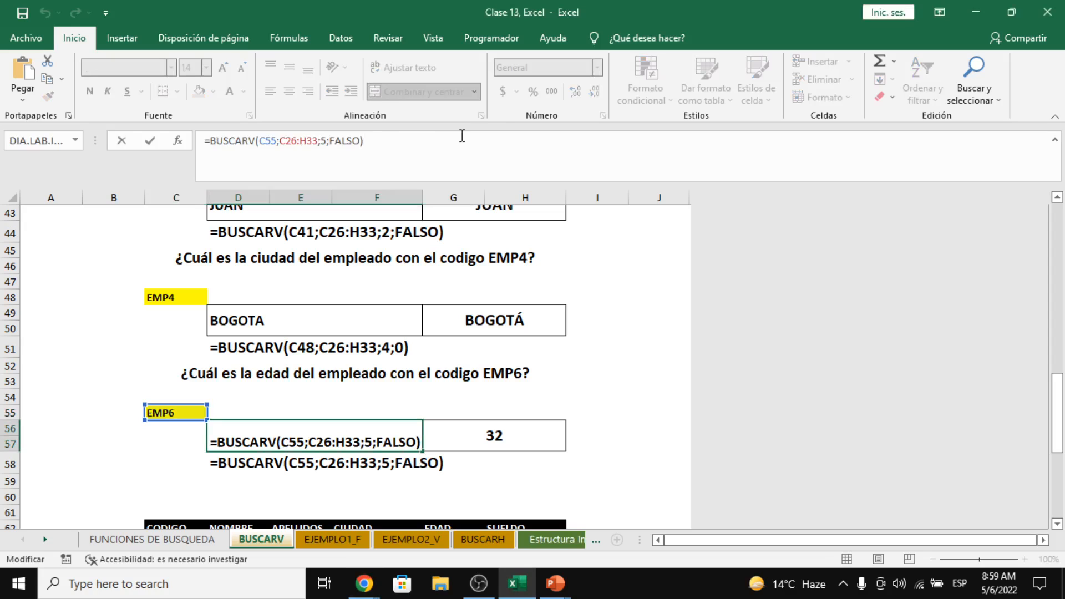
key(Return)
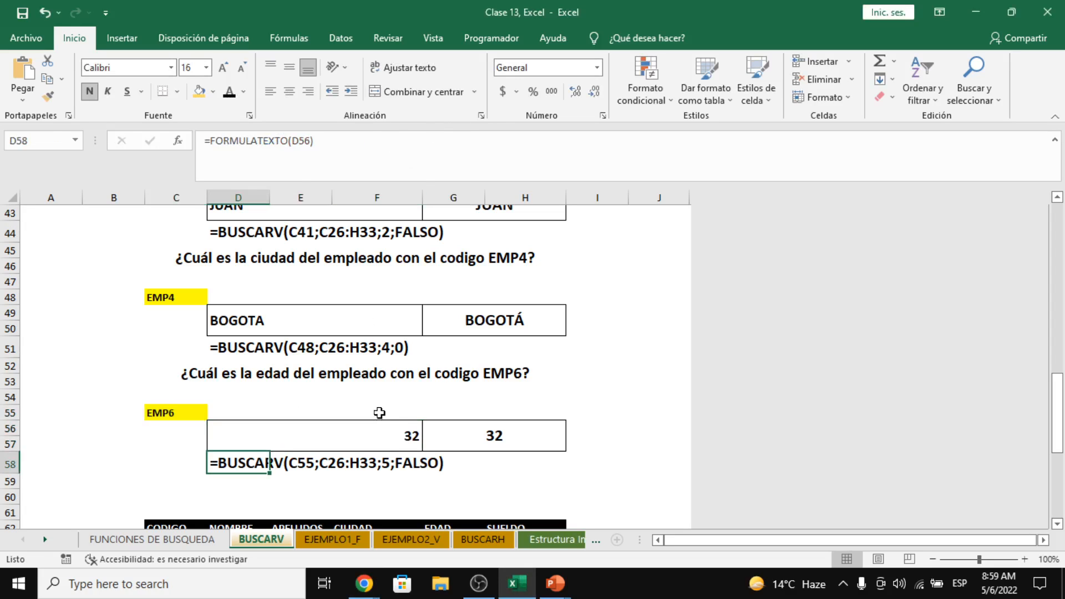
click(354, 446)
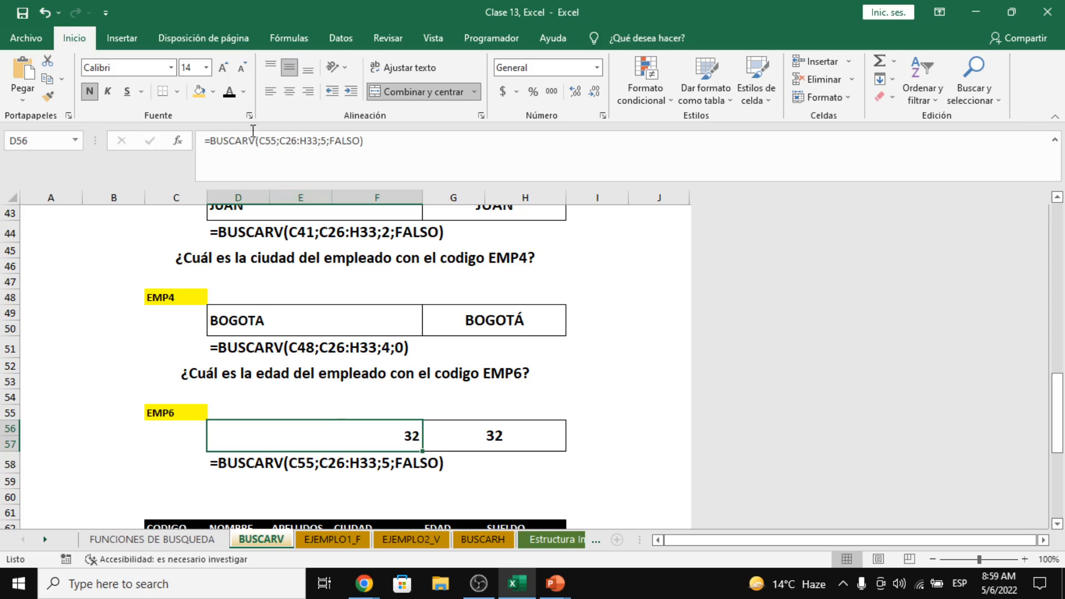
Step: Review the argument definitions above the example table, pointing out Valor buscado, and return to the EMP6 question
scroll(297, 264, up, 9)
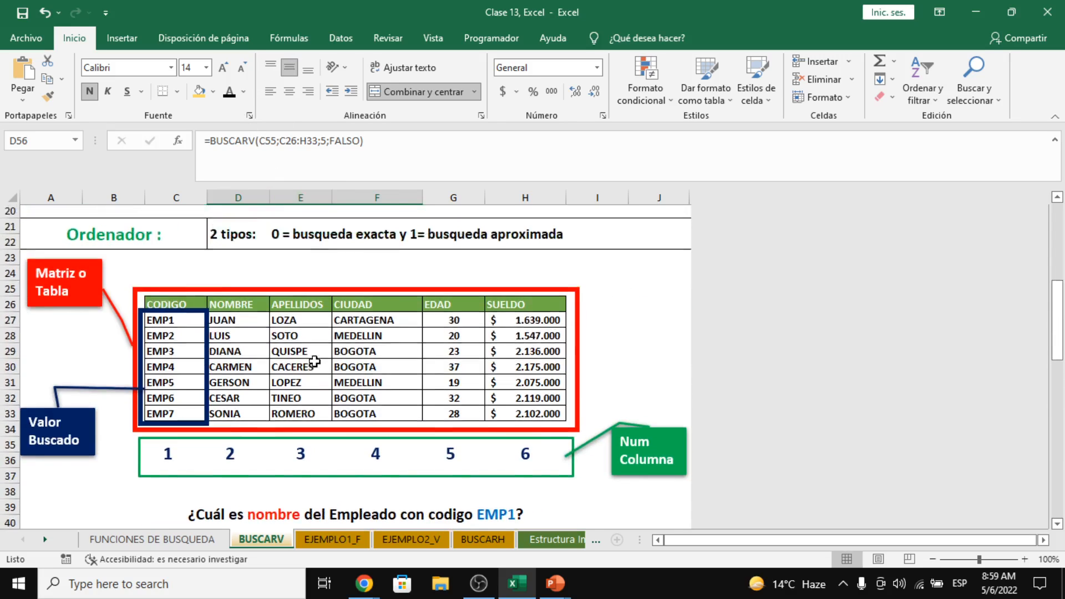
scroll(250, 299, up, 3)
scroll(250, 323, down, 2)
scroll(249, 324, up, 2)
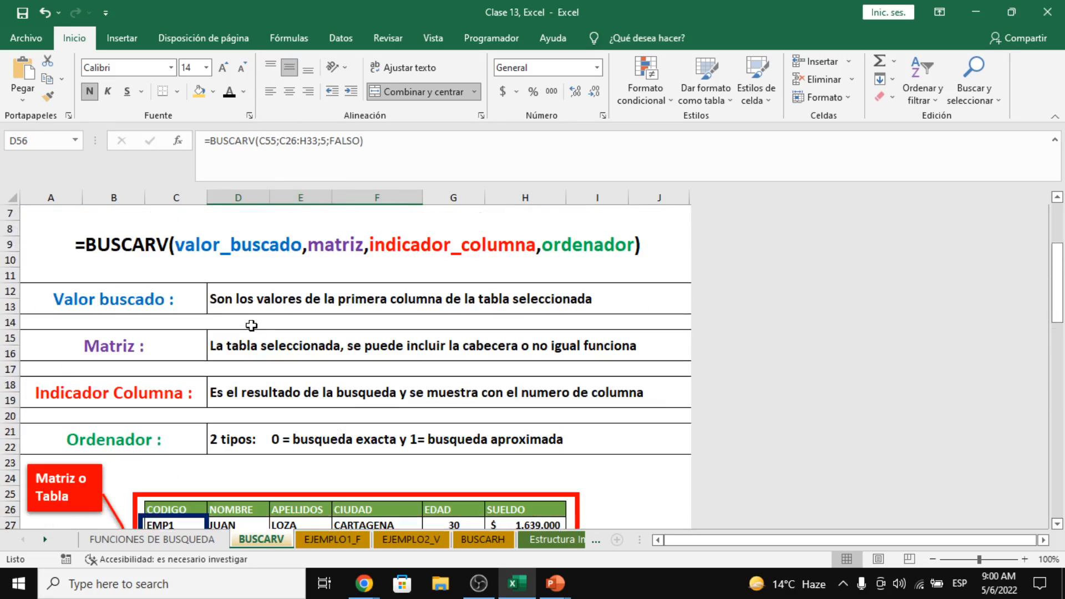
click(152, 298)
scroll(174, 303, down, 11)
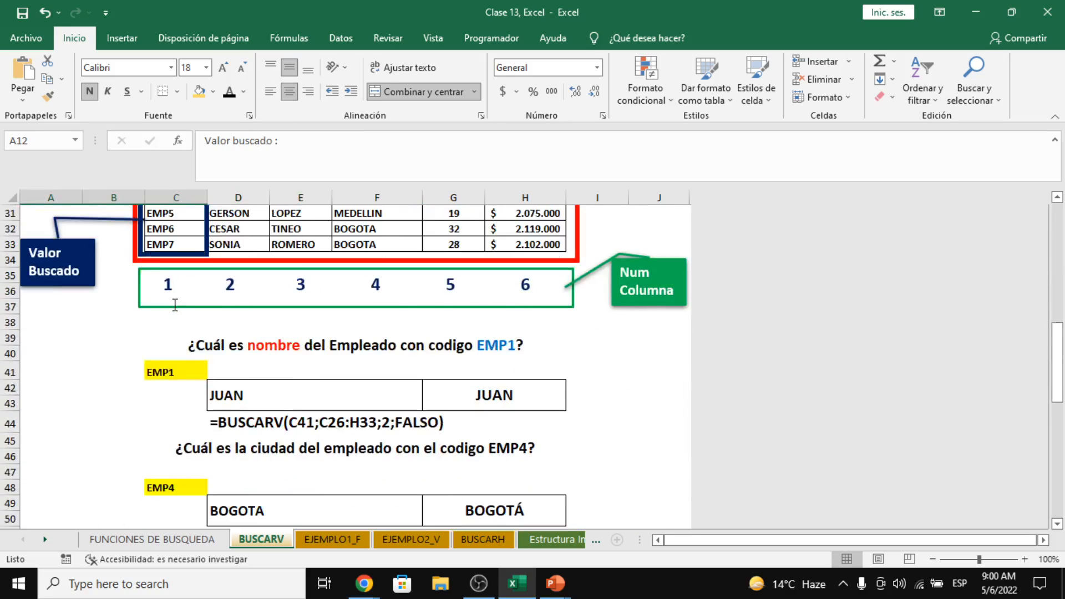
scroll(174, 305, down, 4)
scroll(266, 323, up, 2)
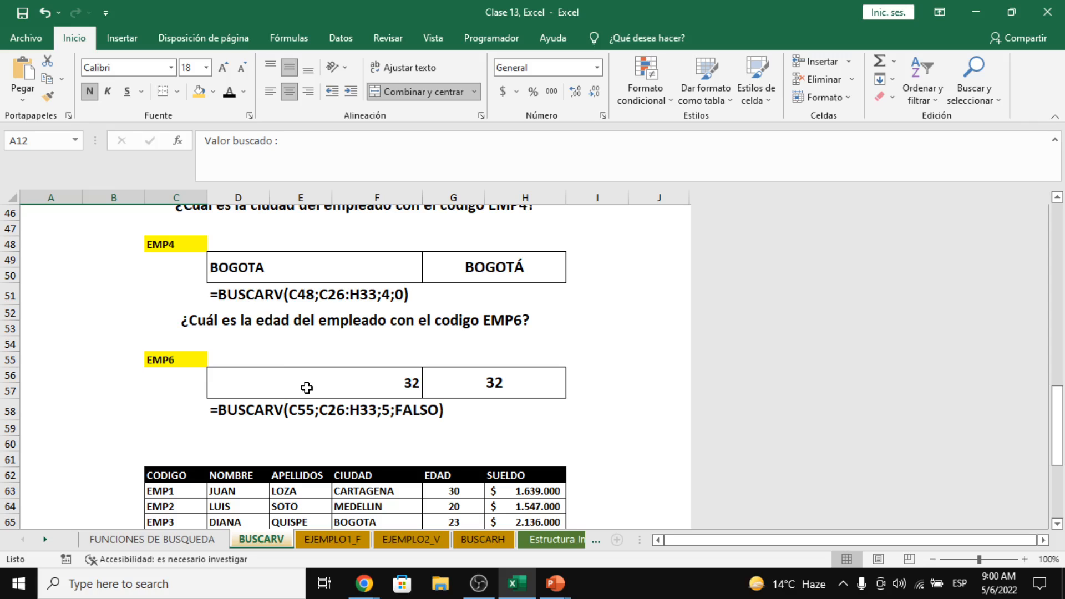
Step: Compare G56 with D56, highlight the lookup value C55 in D56's formula, and leave the formula without keeping any edit
click(497, 381)
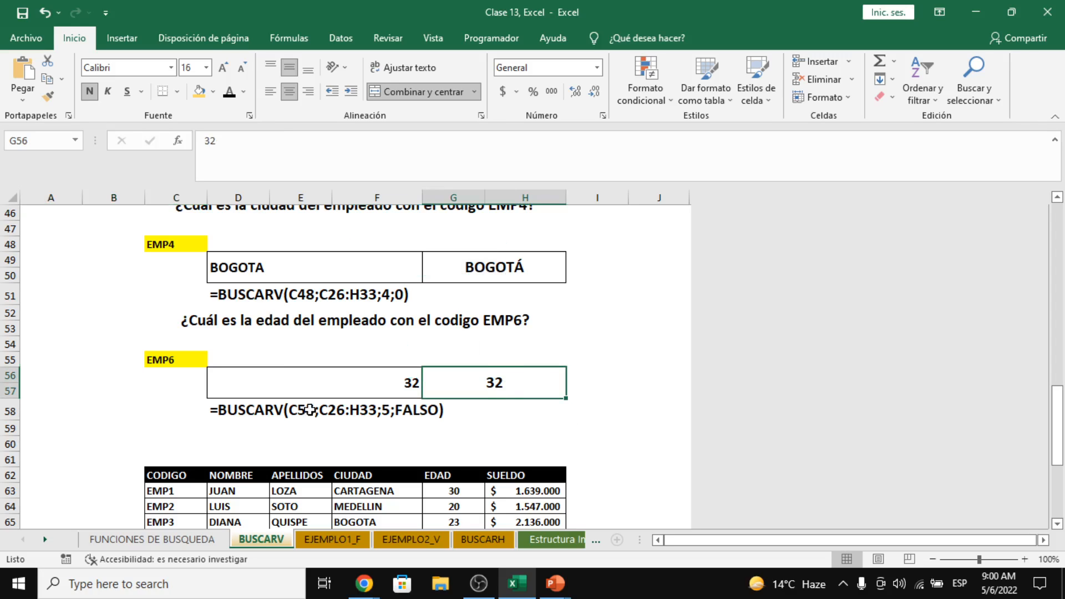
click(290, 381)
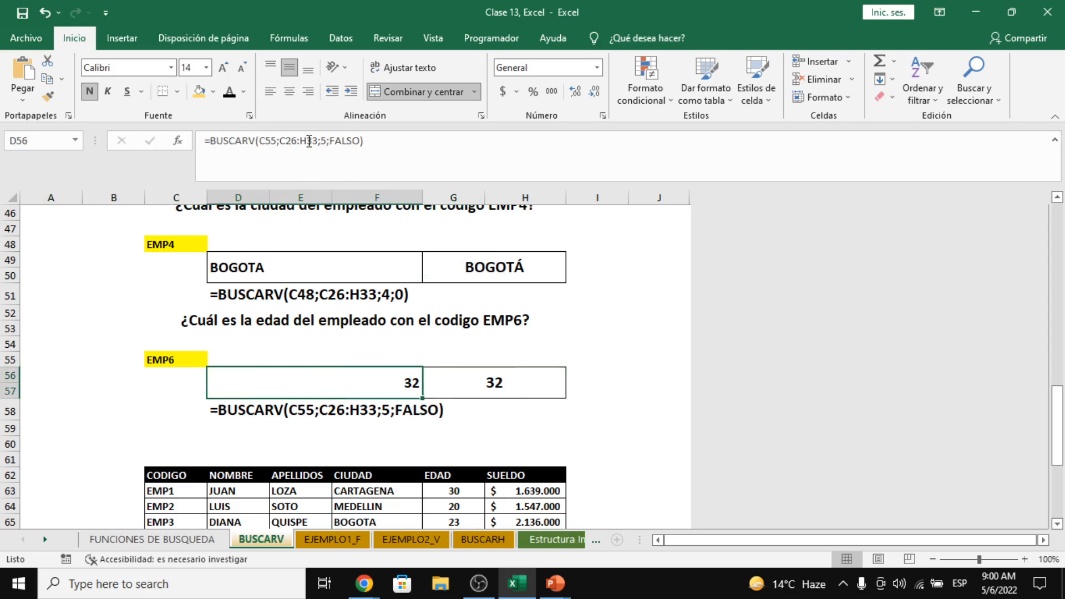
click(270, 142)
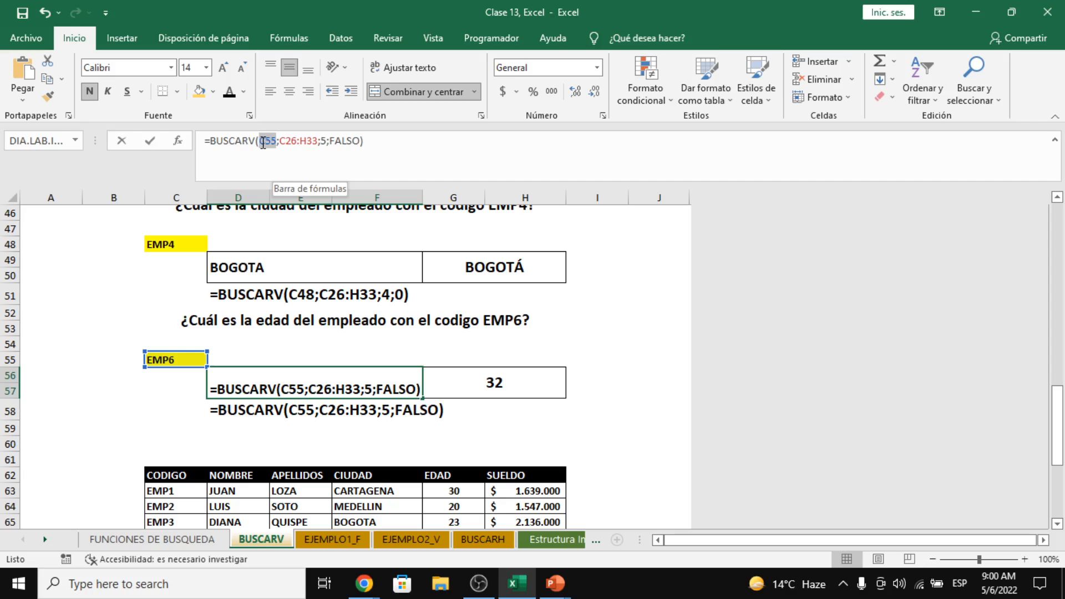
click(75, 375)
scroll(71, 355, up, 6)
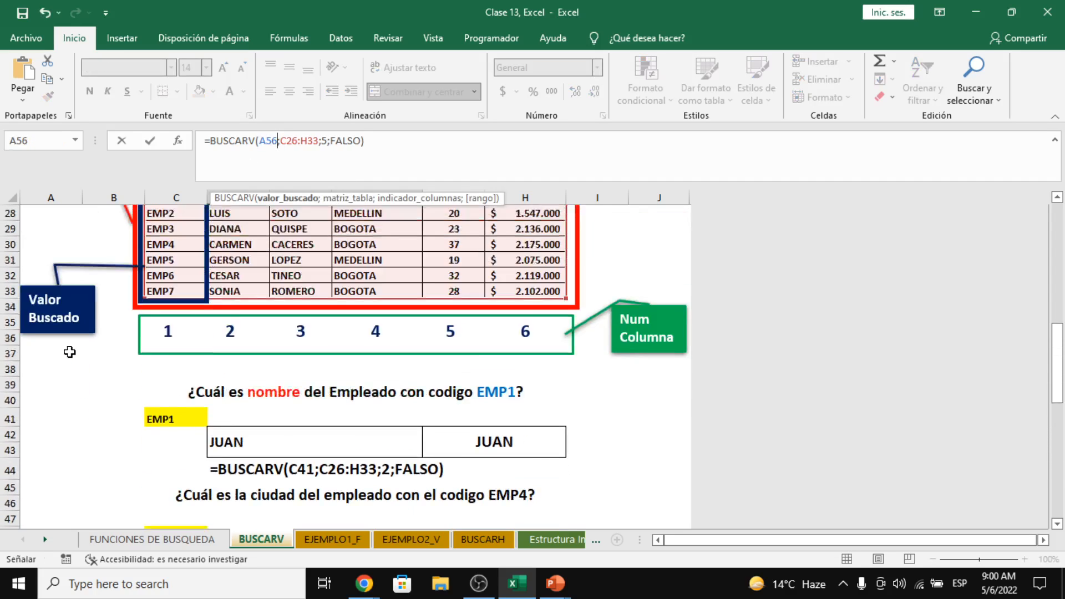
scroll(70, 352, up, 2)
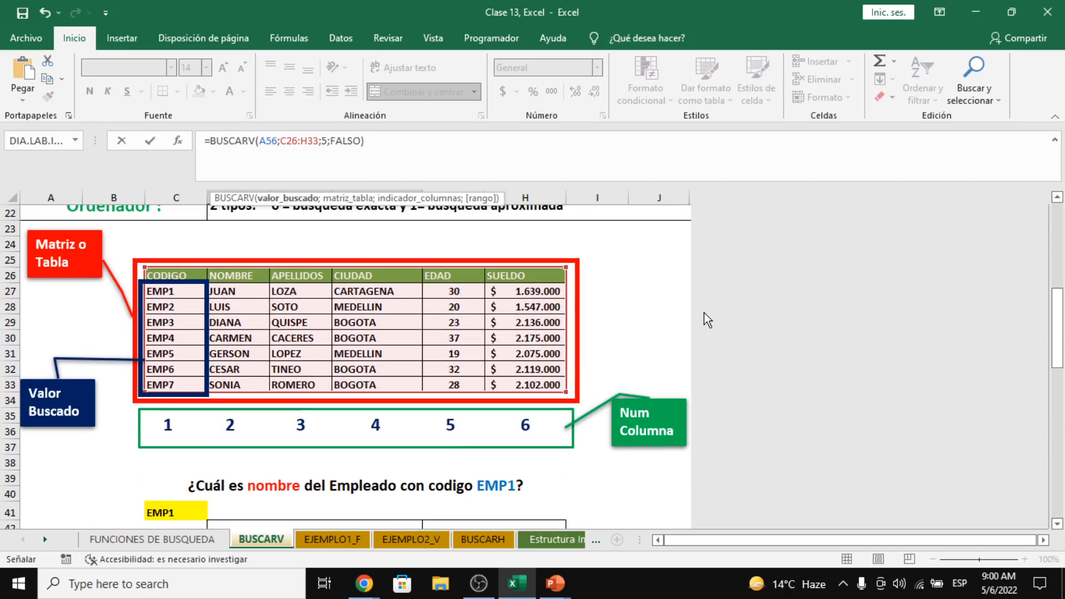
key(Escape)
Step: Point out the employee codes and other columns in the example table, and select the whole matrix C26:H33
scroll(677, 305, up, 8)
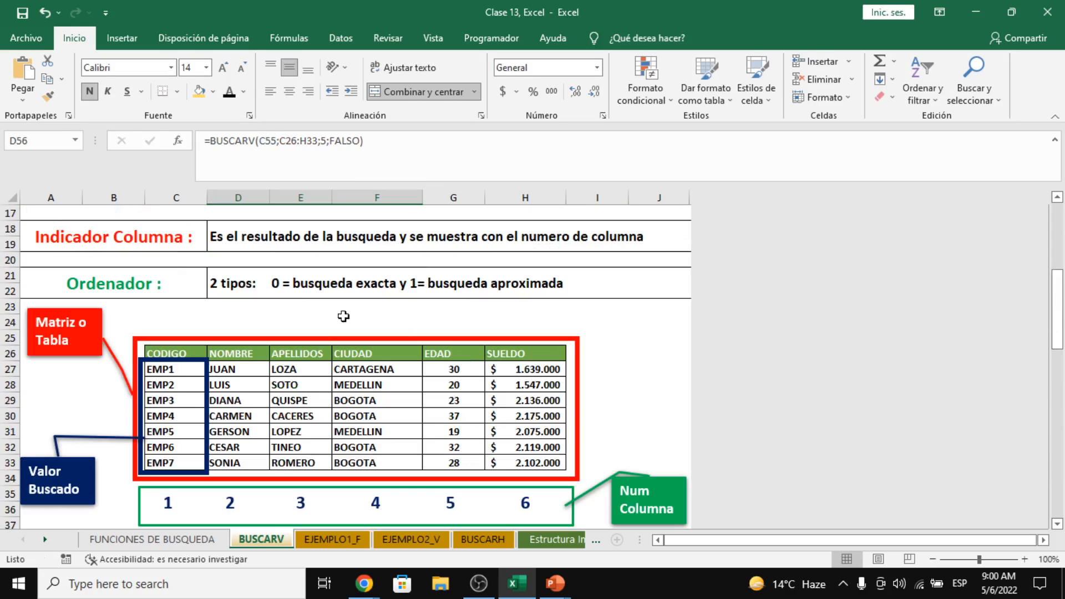
drag(181, 369, 180, 446)
click(229, 409)
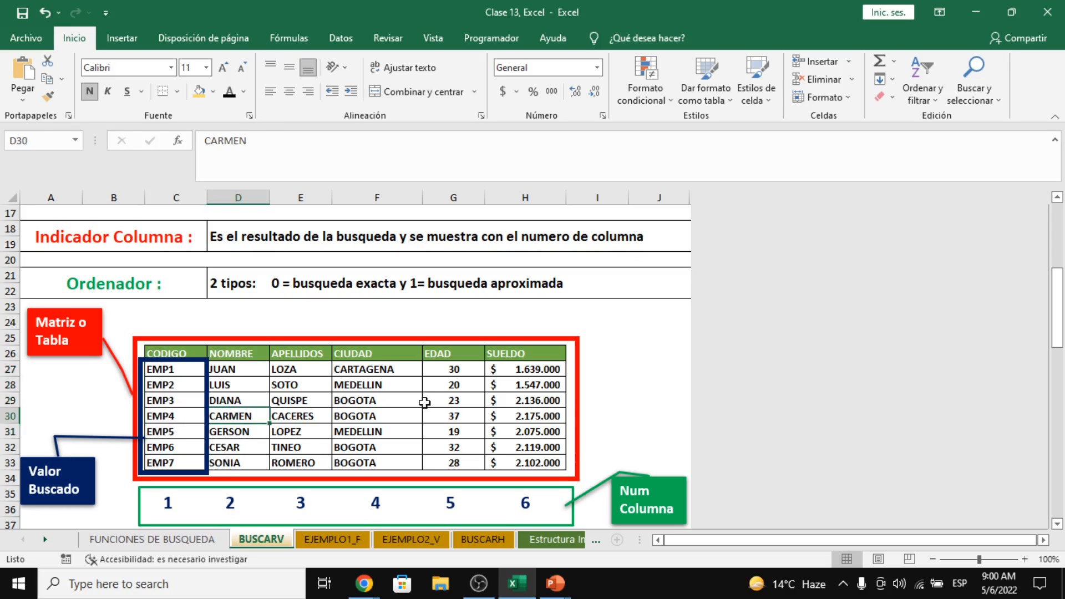
click(425, 402)
click(496, 398)
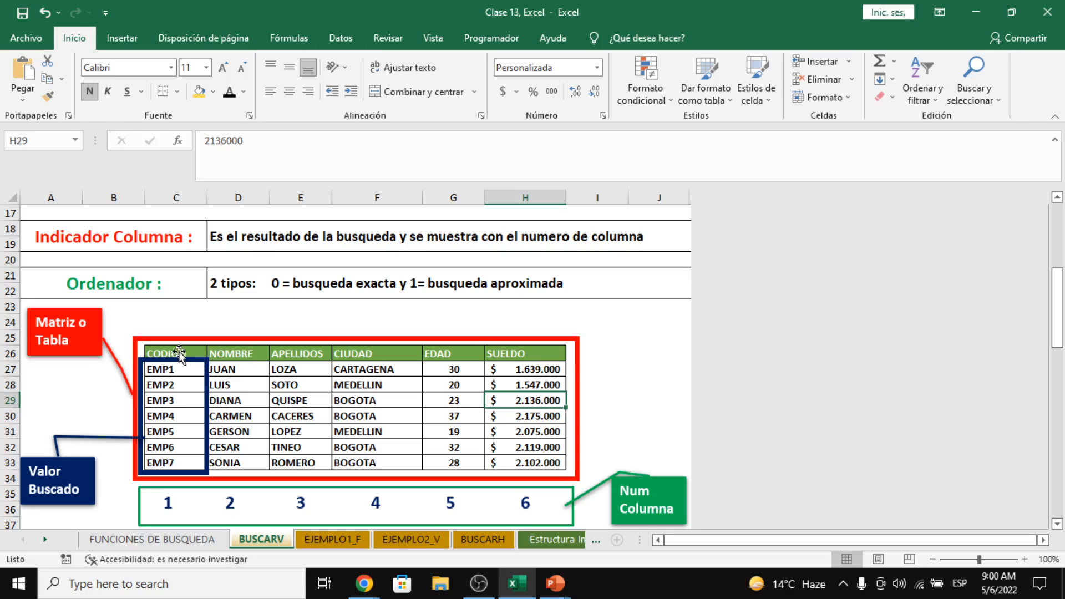
drag(179, 351, 529, 463)
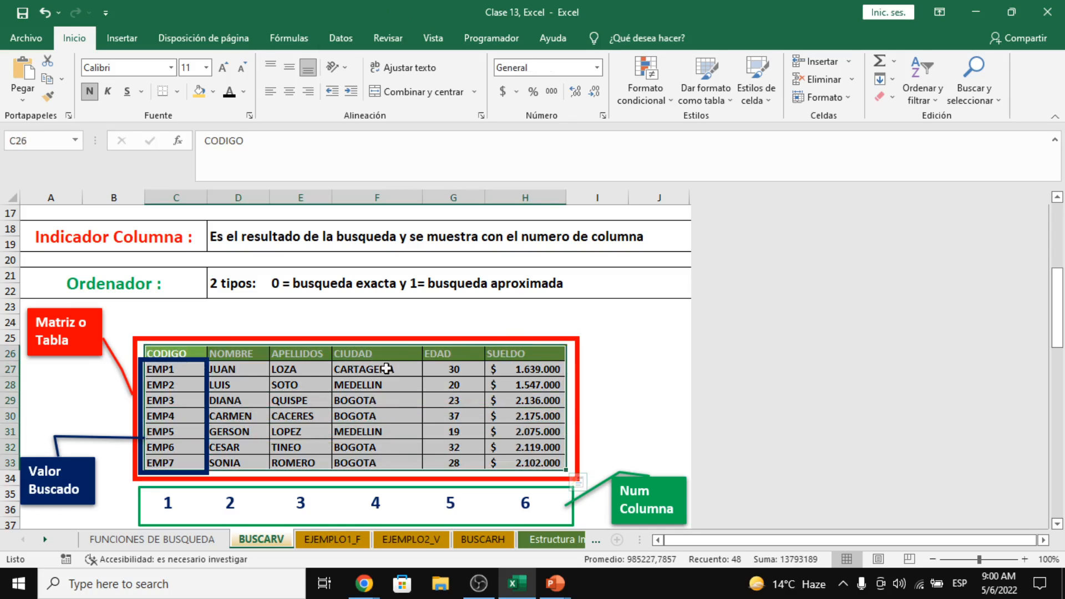
Step: Trace the EMP3 record twice across row 29, from its code in column C through to the salary in column H
click(165, 401)
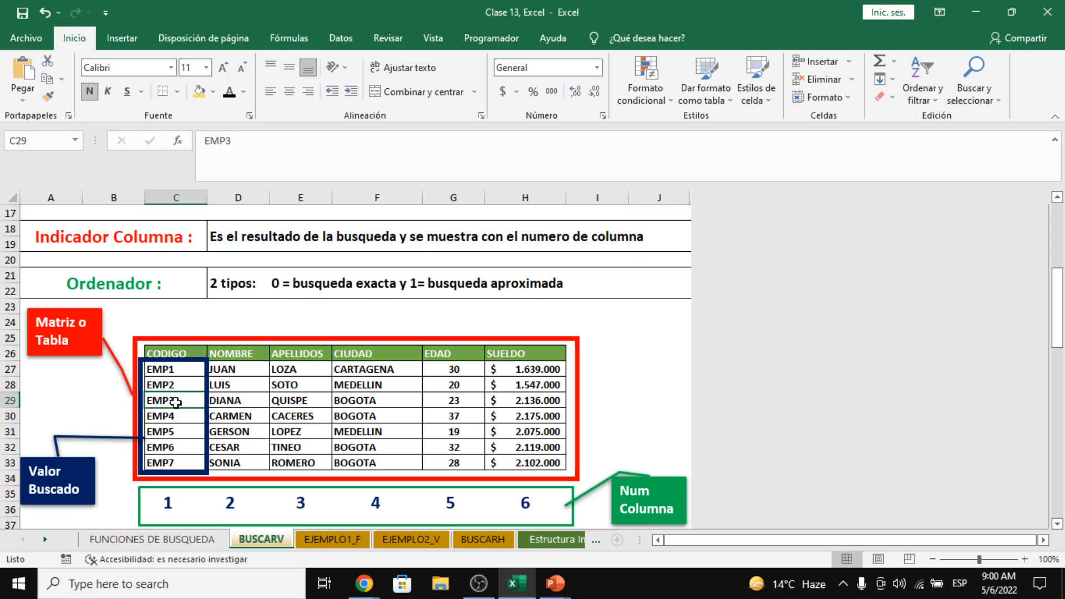
click(228, 405)
click(290, 398)
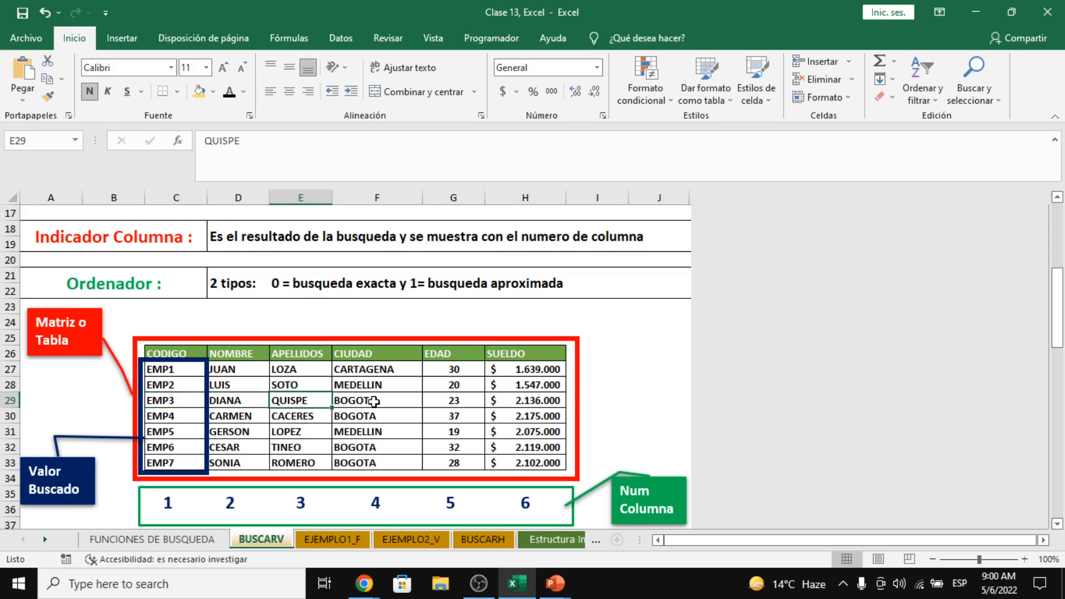
click(377, 401)
click(446, 402)
click(539, 403)
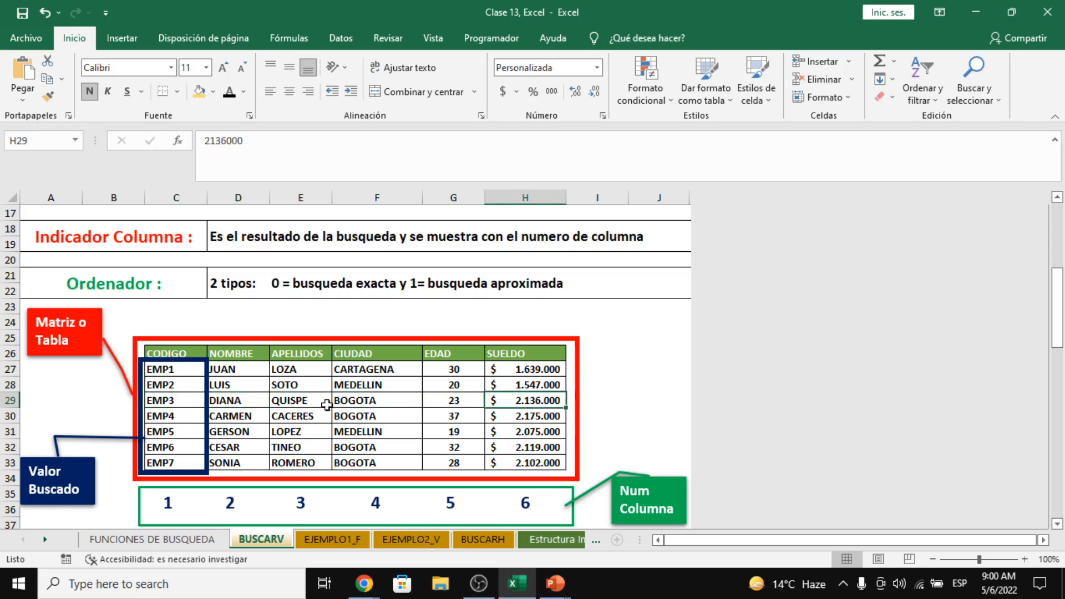
click(193, 401)
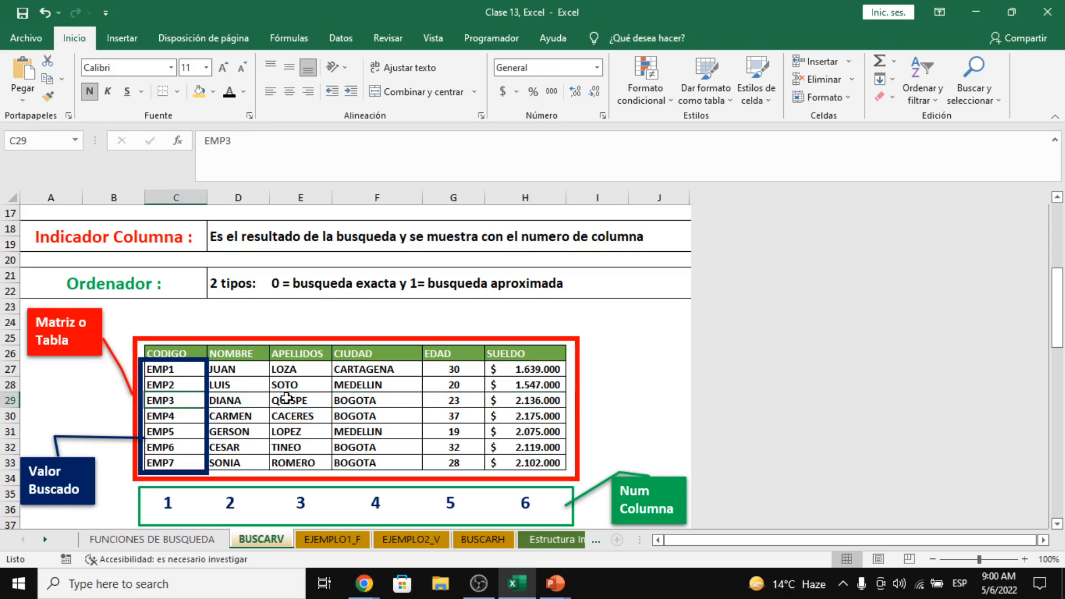
click(230, 409)
click(308, 405)
click(379, 400)
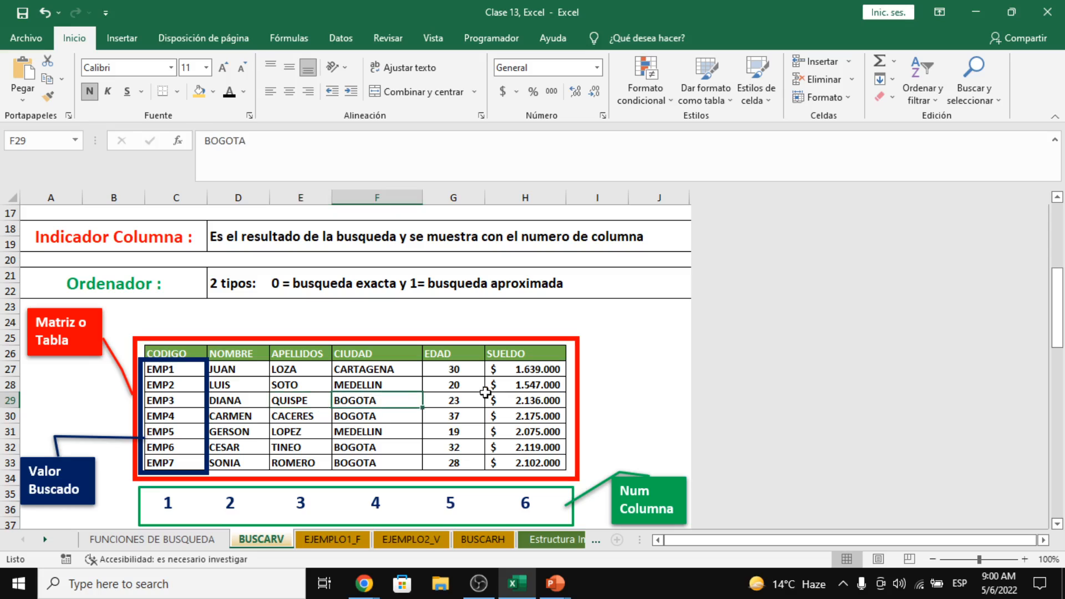
click(468, 400)
click(516, 403)
Step: Compare the EMP6 lookup cell C55 with the matching EMP6 code in C32 of the example table
scroll(467, 384, down, 7)
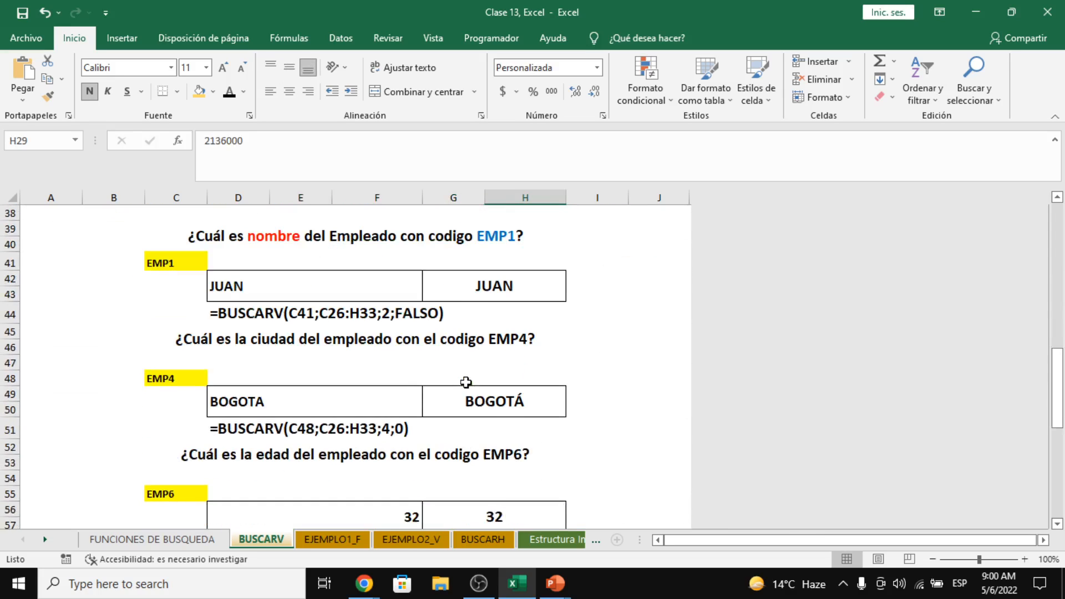
scroll(466, 382, down, 2)
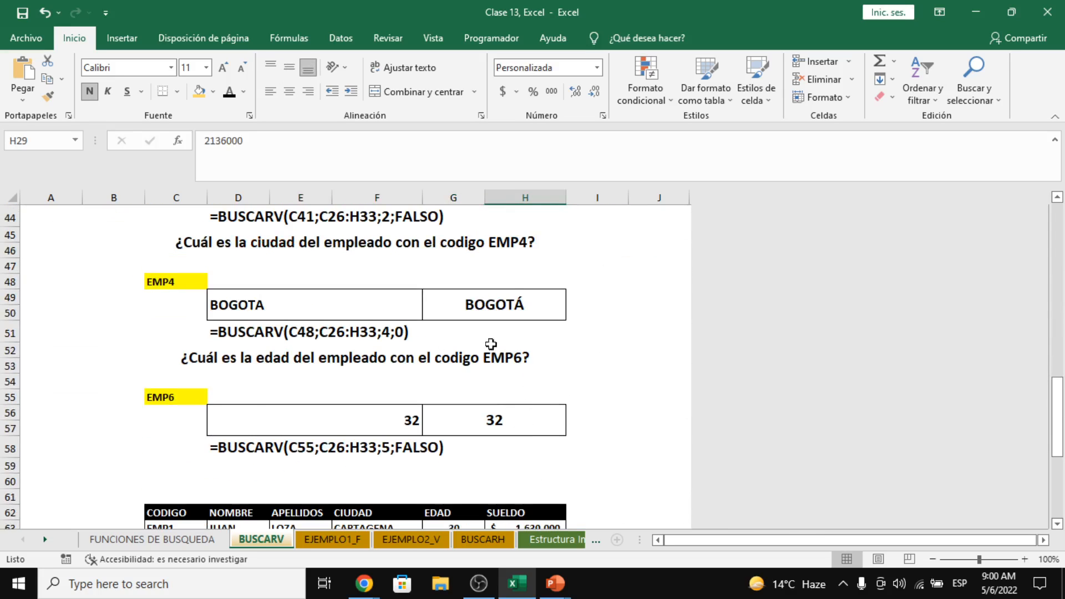
scroll(483, 346, down, 2)
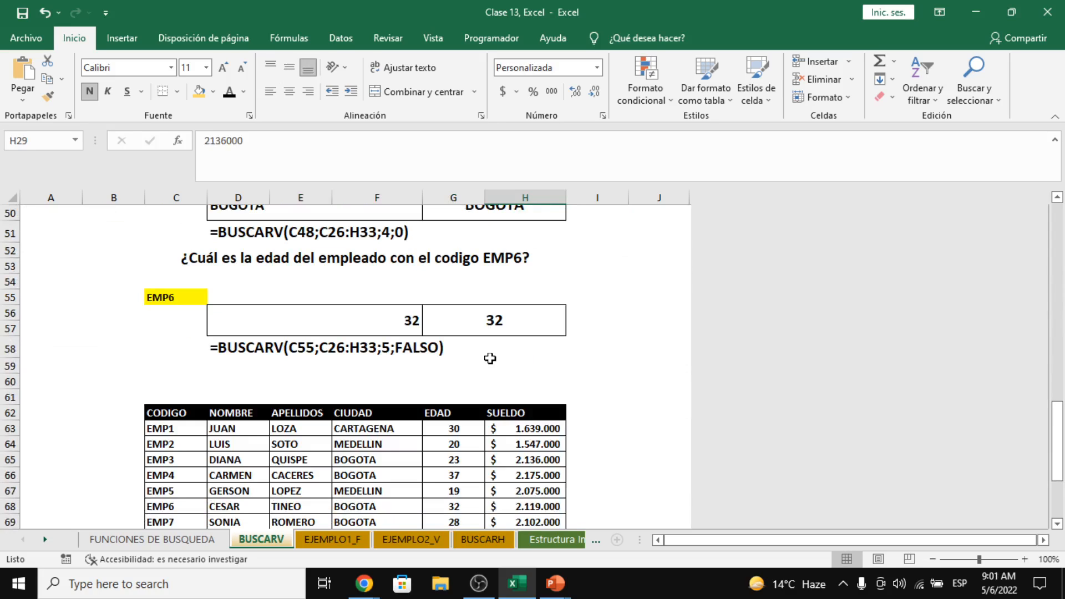
click(162, 302)
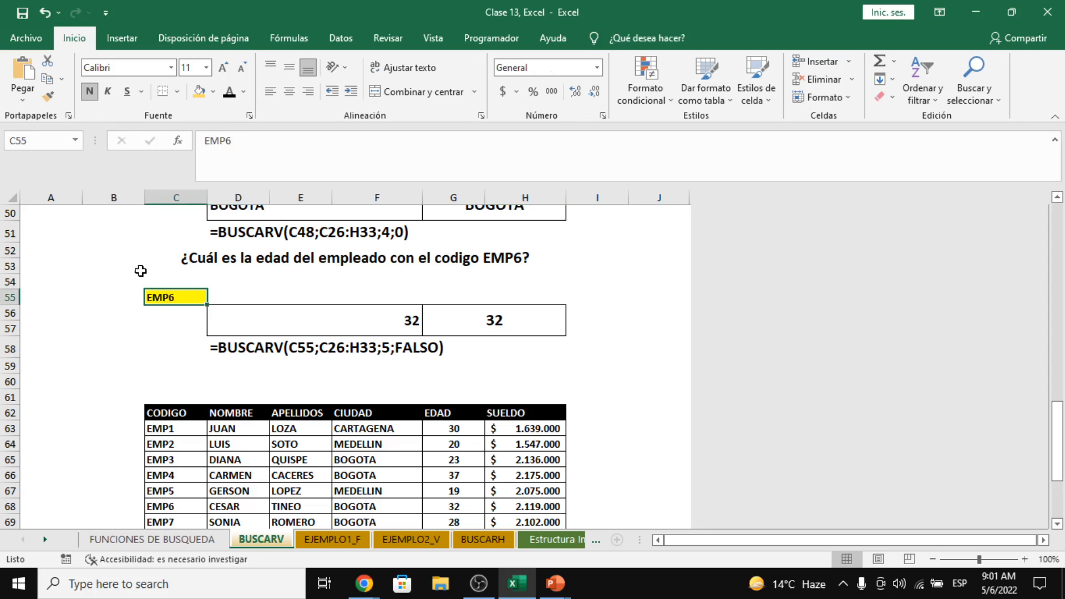
scroll(196, 328, up, 7)
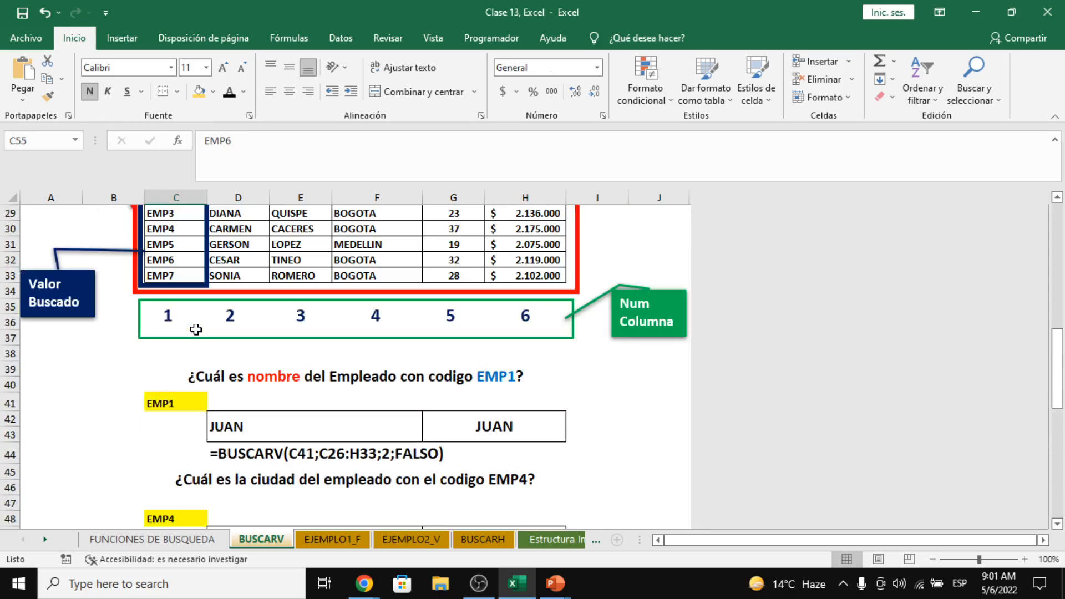
scroll(188, 355, down, 6)
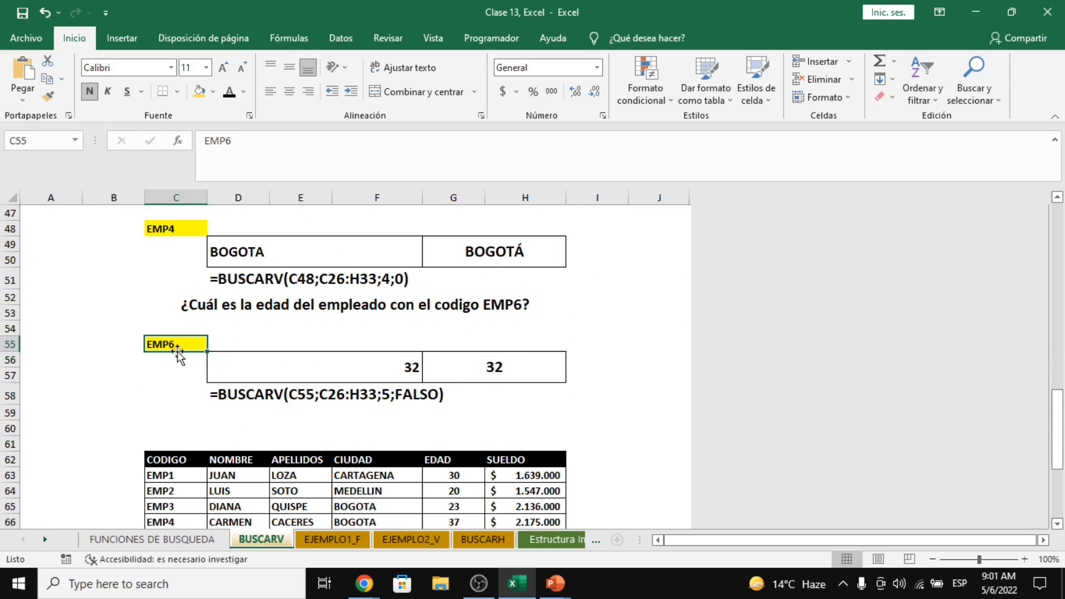
scroll(182, 351, up, 9)
scroll(182, 351, down, 2)
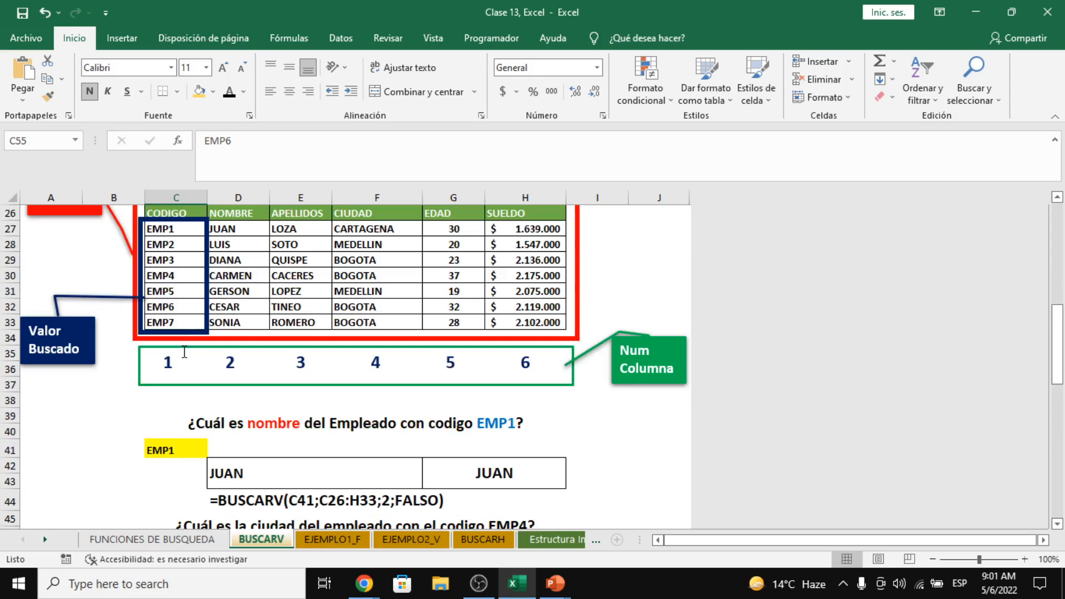
click(169, 305)
scroll(233, 321, down, 4)
scroll(238, 324, down, 2)
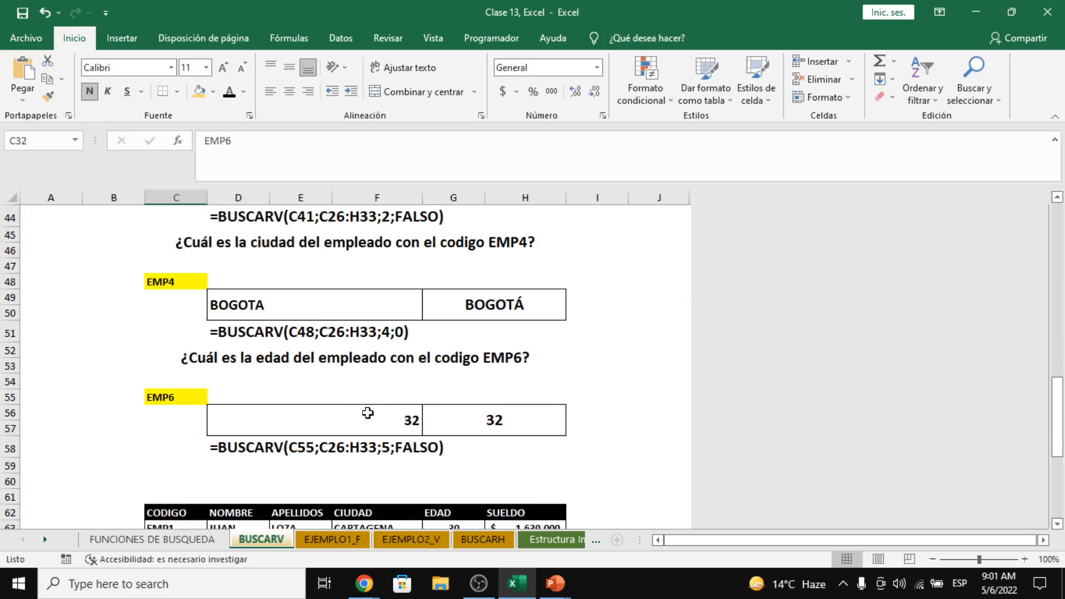
Step: Trace the EMP6 record across row 32 of the example table, from its code in column C to the salary in column H
click(369, 412)
scroll(368, 414, up, 8)
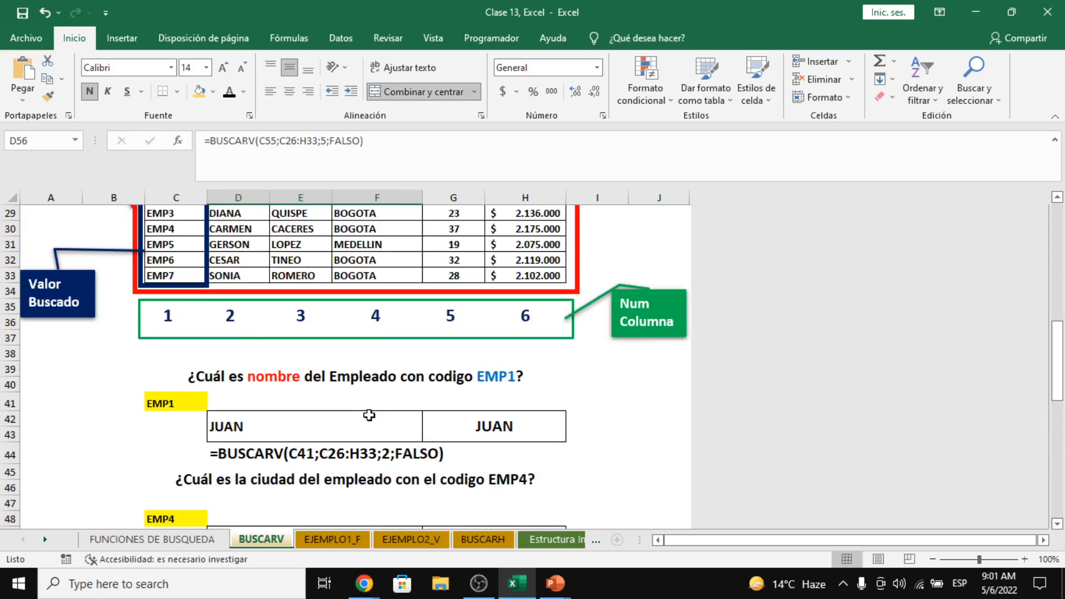
click(166, 399)
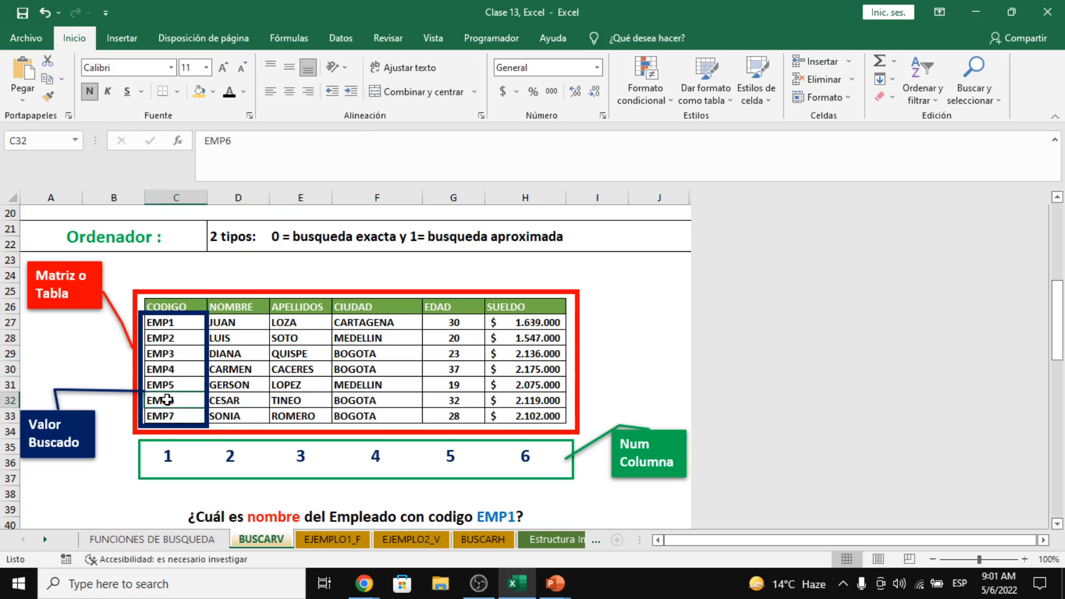
click(246, 401)
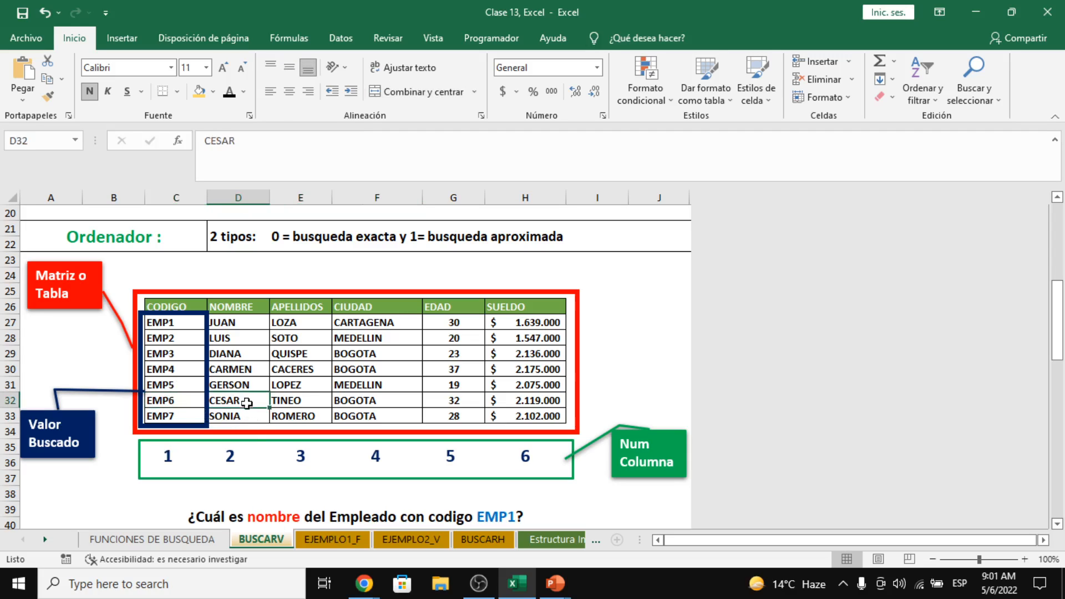
click(303, 403)
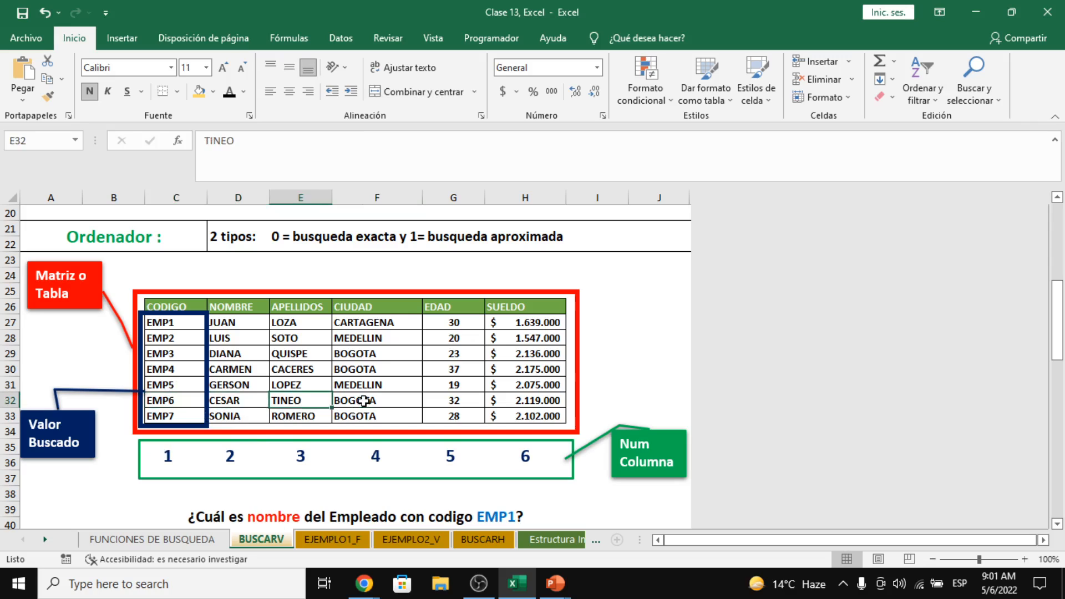
click(364, 400)
click(449, 401)
click(546, 400)
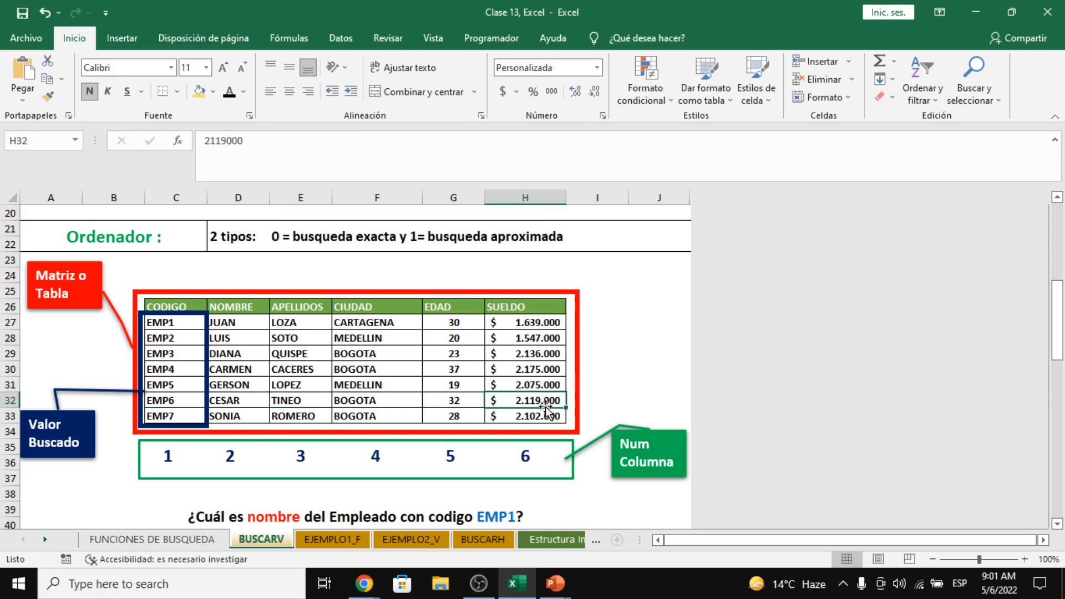
Step: Compare the CODIGO cell F72 of the form below the second employee table with the earlier EMP6 lookup cell C55
scroll(547, 408, down, 11)
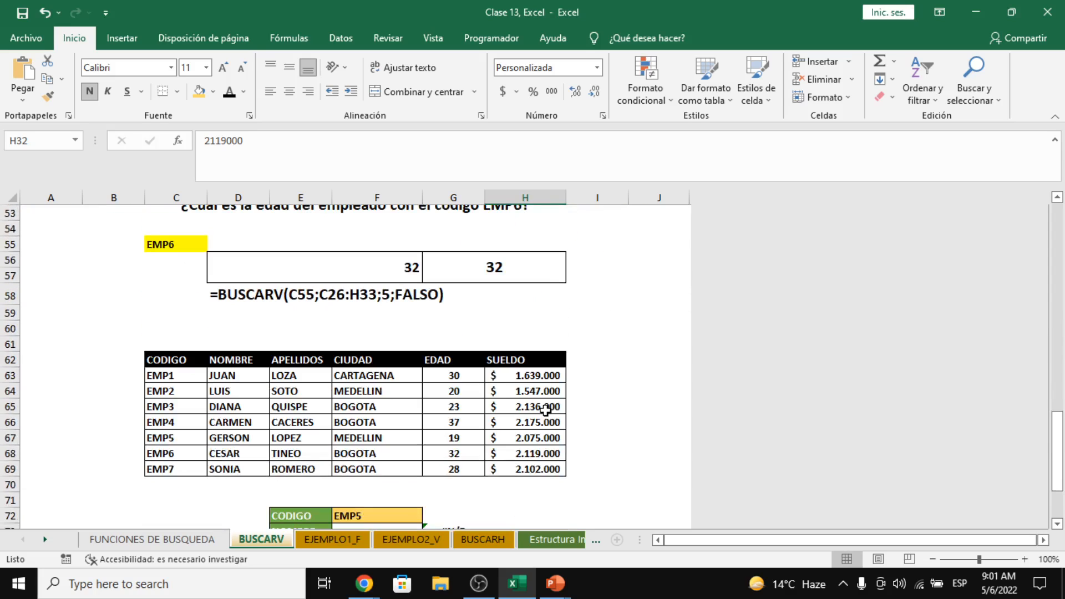
click(612, 315)
scroll(627, 328, down, 2)
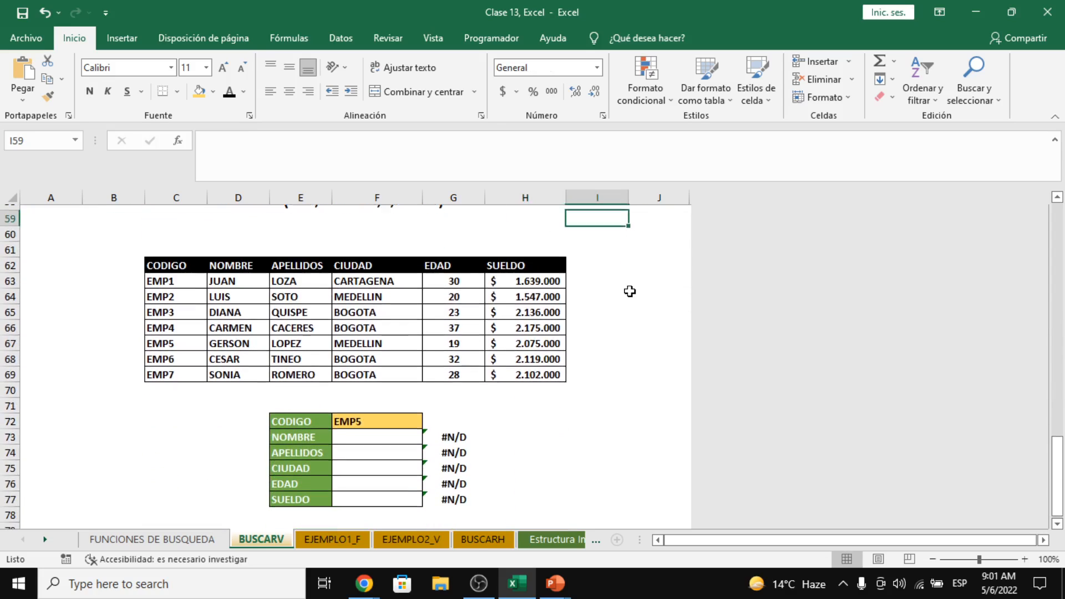
scroll(629, 293, down, 1)
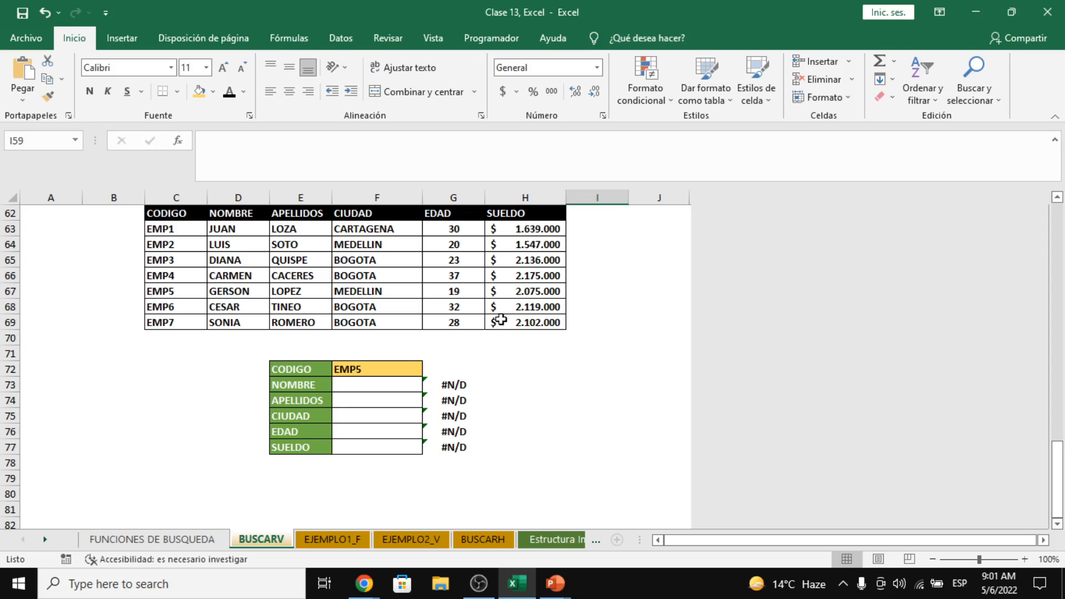
click(308, 370)
click(352, 368)
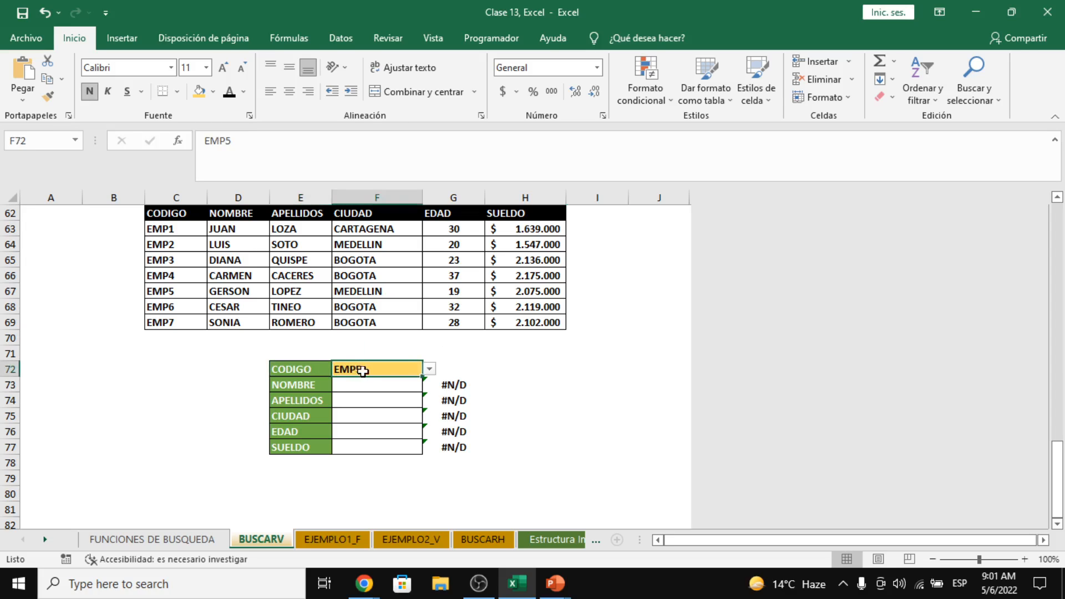
scroll(353, 353, up, 1)
scroll(353, 354, up, 3)
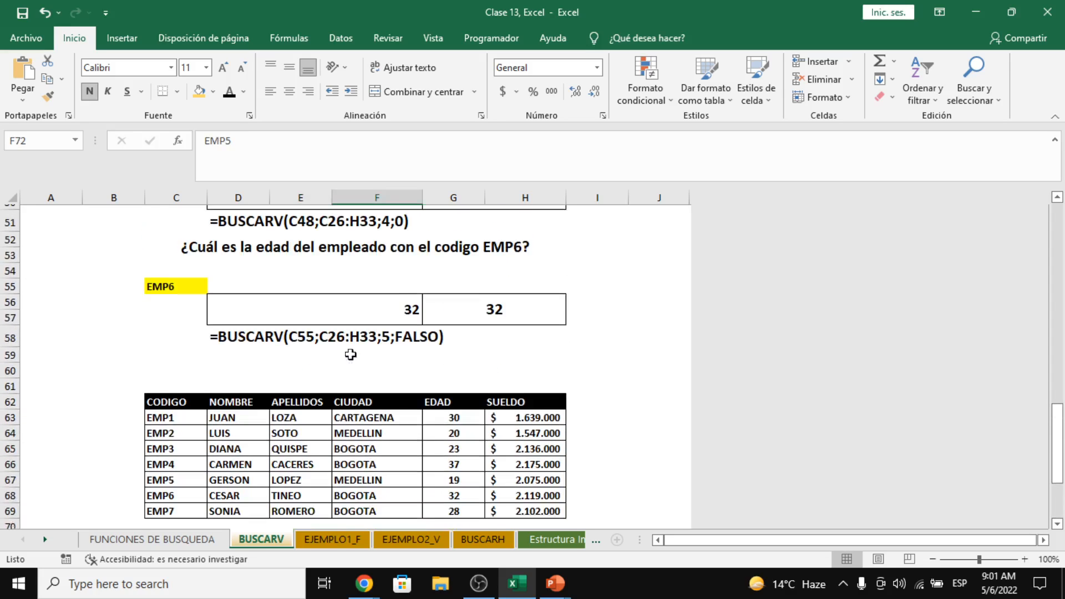
click(169, 298)
scroll(197, 349, down, 3)
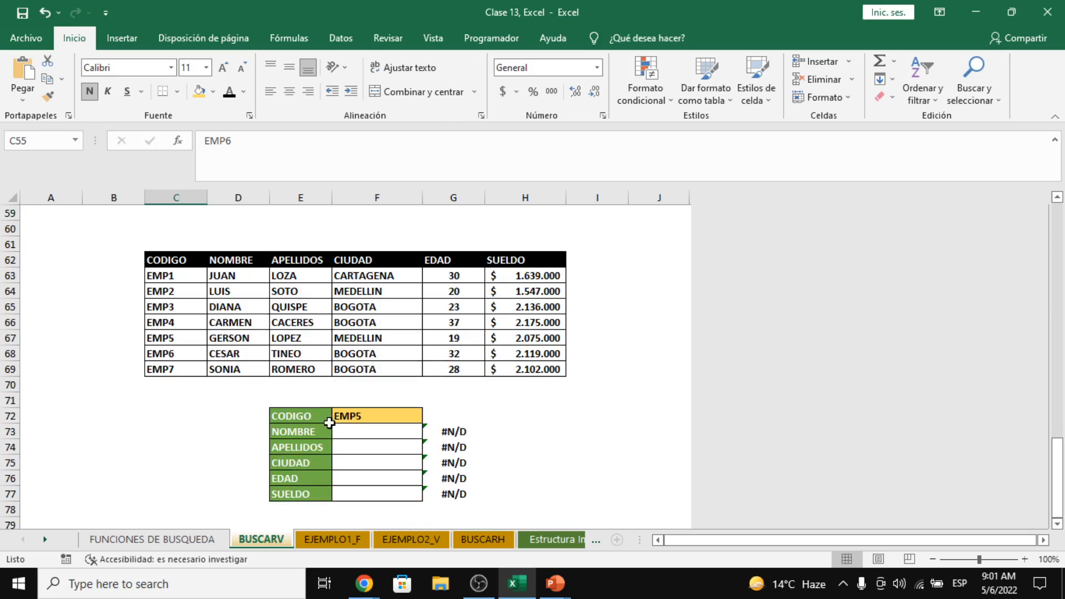
Step: Point out the form's fields from NOMBRE to SUELDO, their empty result cells F73:F77, and the code cell F72 that drives them
drag(294, 431, 373, 476)
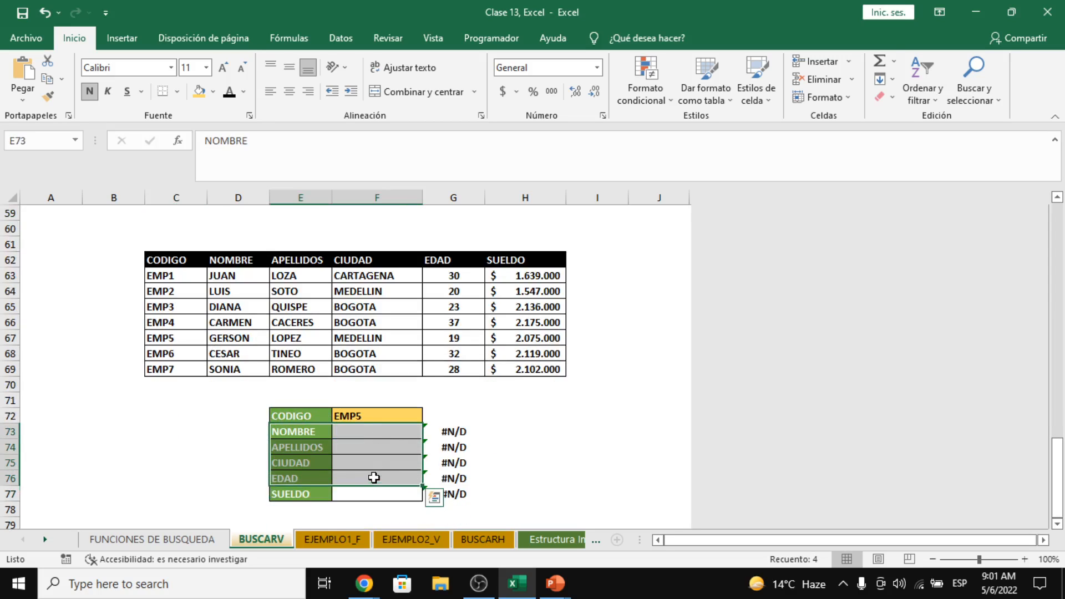
click(302, 445)
click(367, 437)
click(376, 460)
click(371, 492)
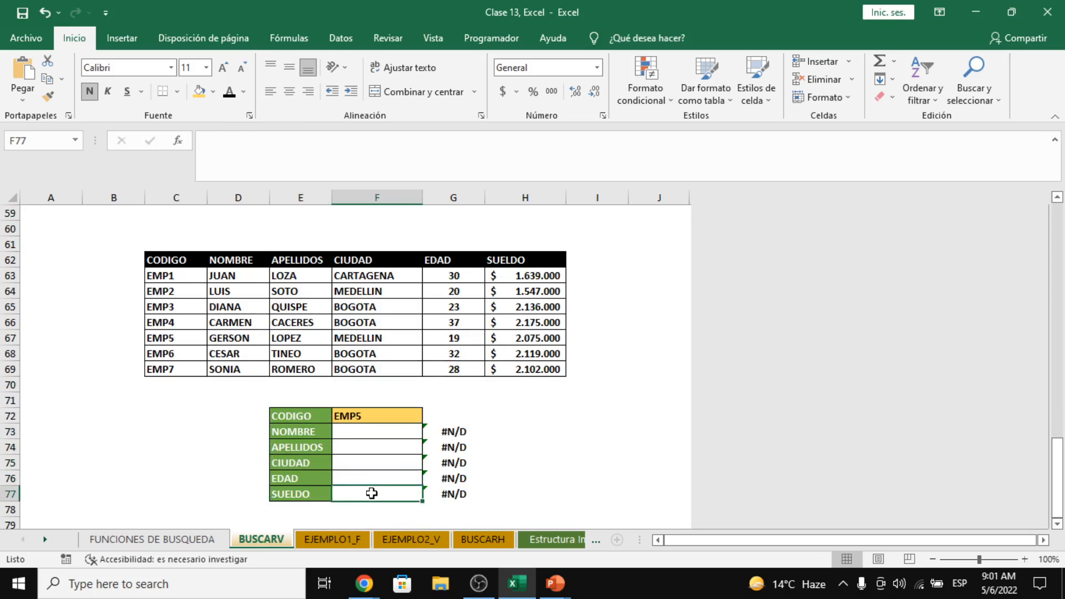
click(366, 477)
click(364, 458)
click(361, 445)
click(361, 431)
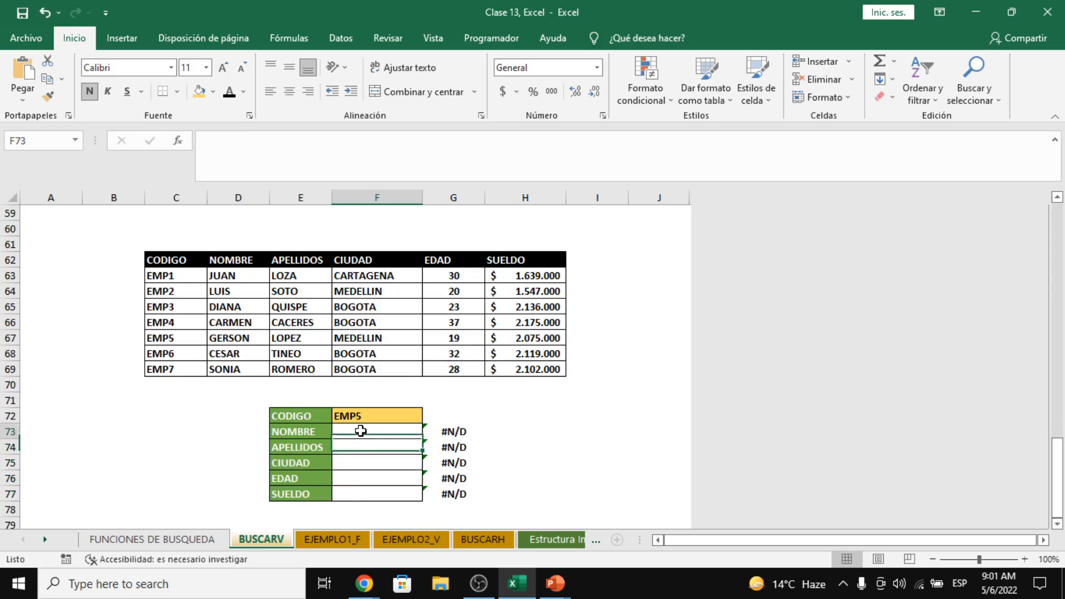
click(365, 413)
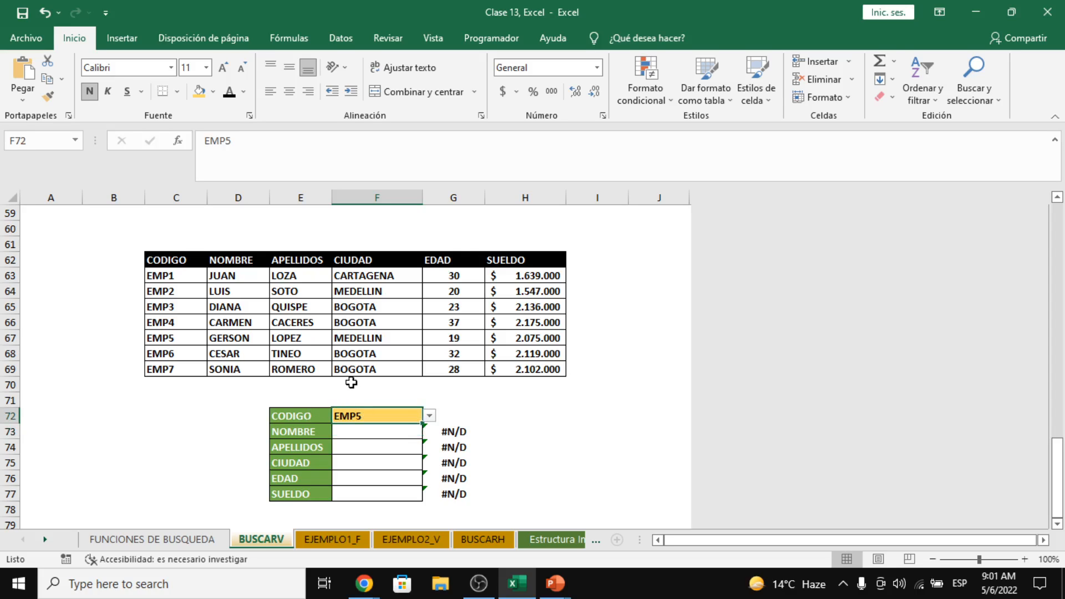
Step: Show the list of employee codes in F72, checking the Google Meet chat in between, and keep EMP5 as the code
click(429, 415)
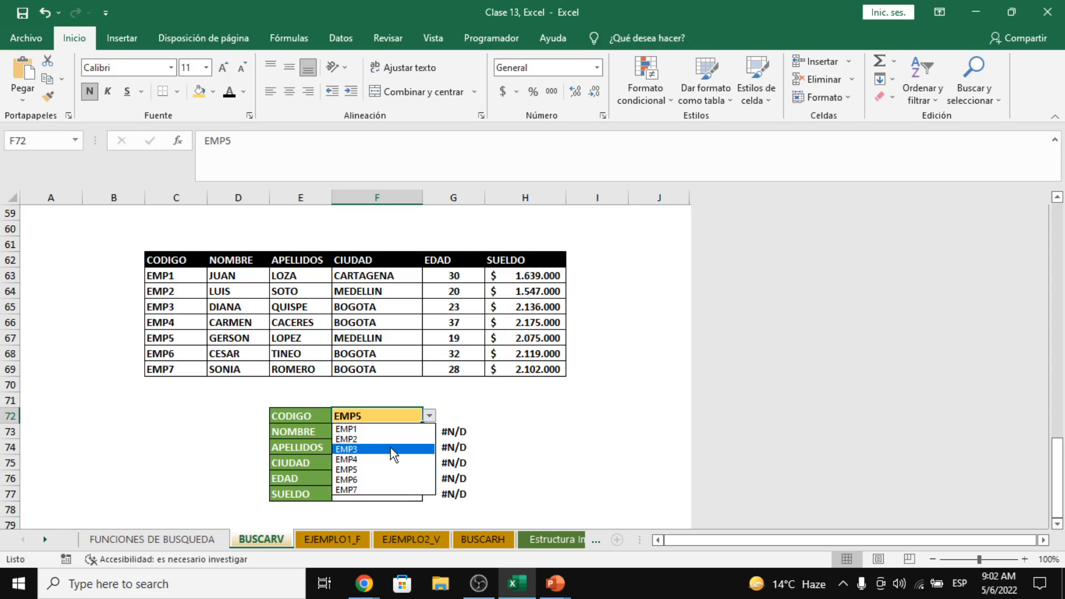
click(430, 417)
click(430, 417)
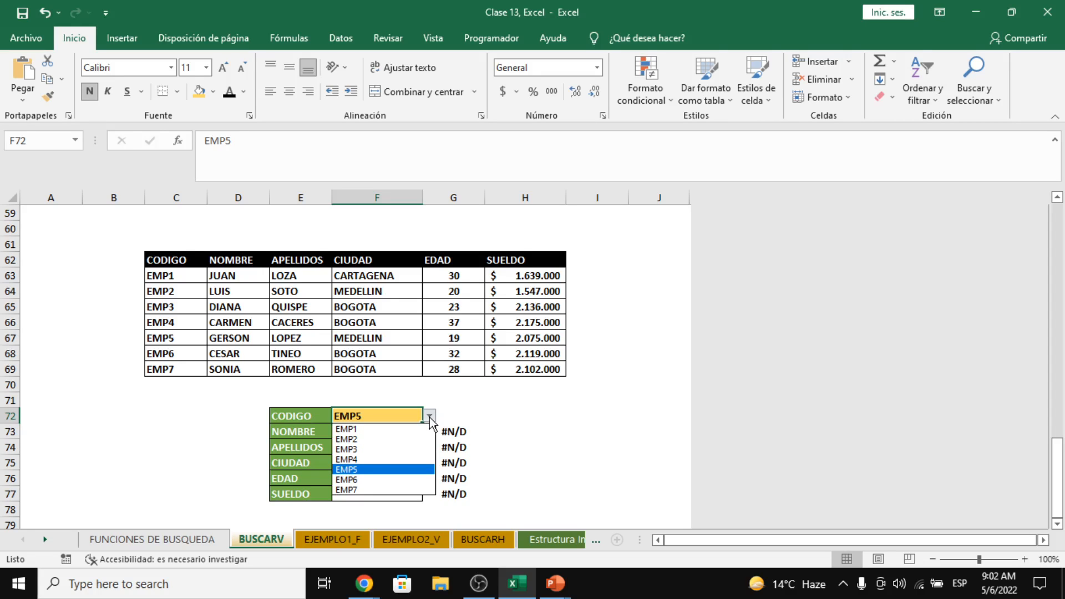
key(alt+Tab)
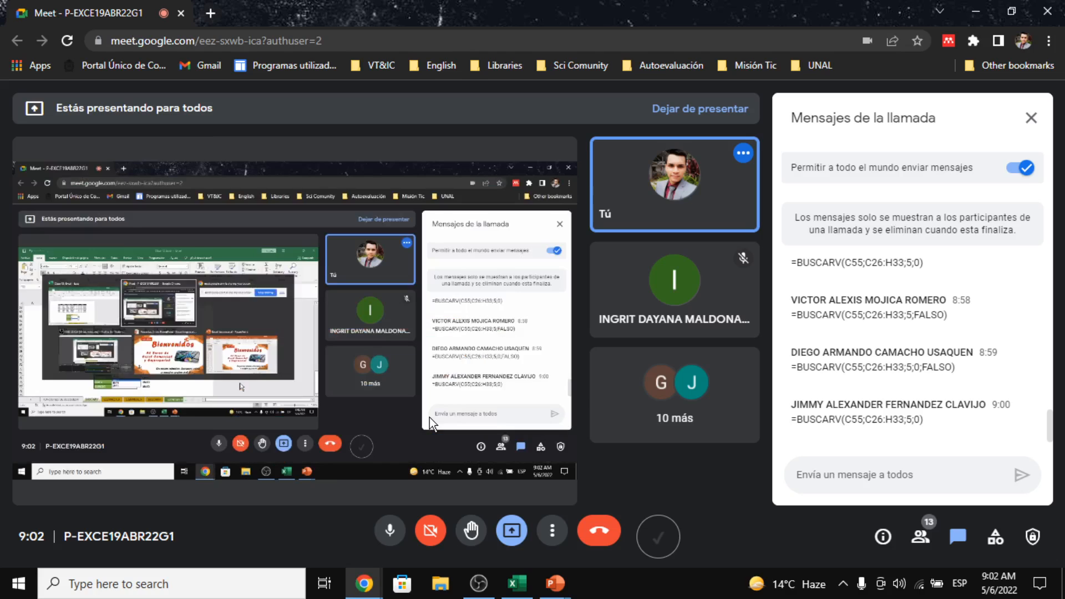
key(alt+Tab)
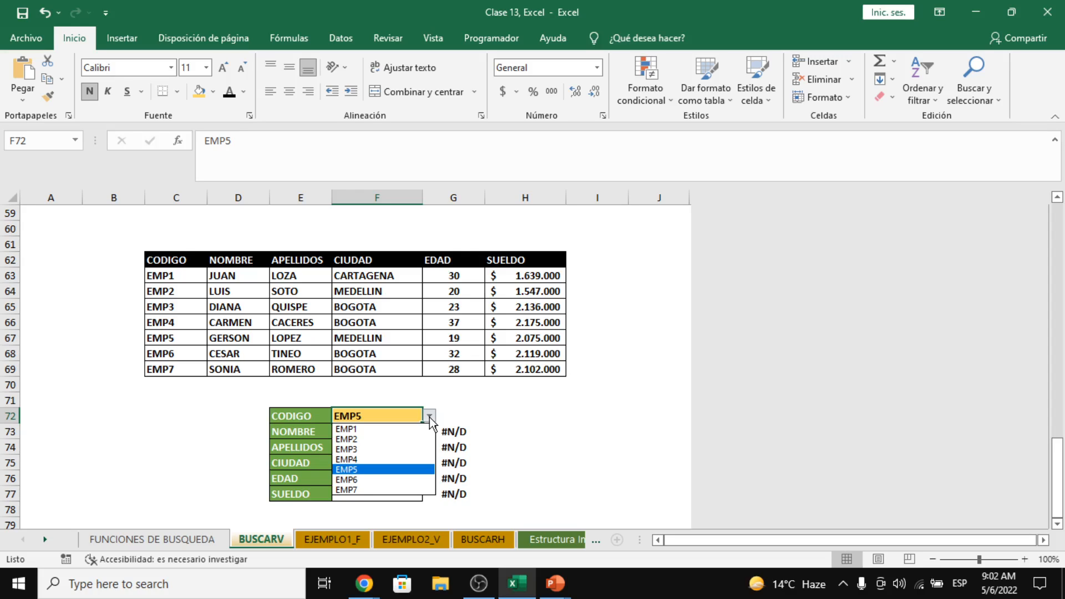
click(477, 419)
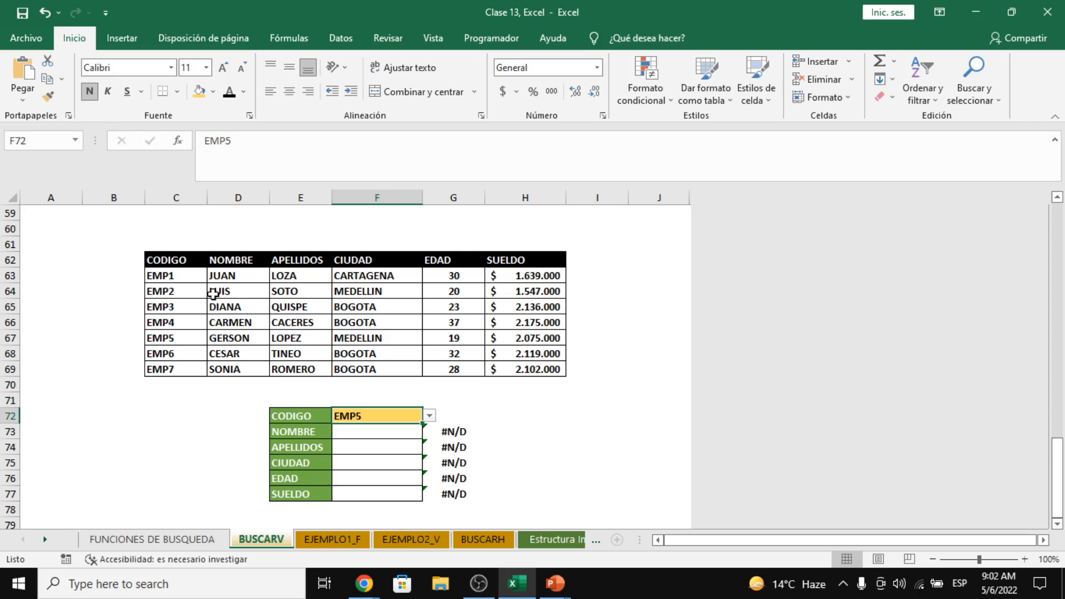
click(430, 416)
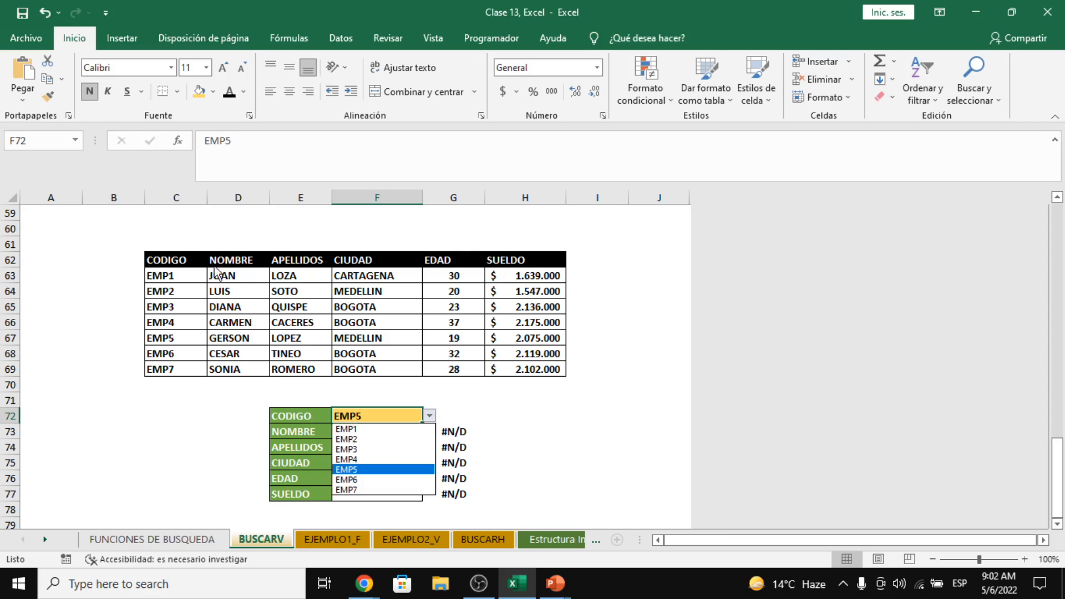
click(520, 428)
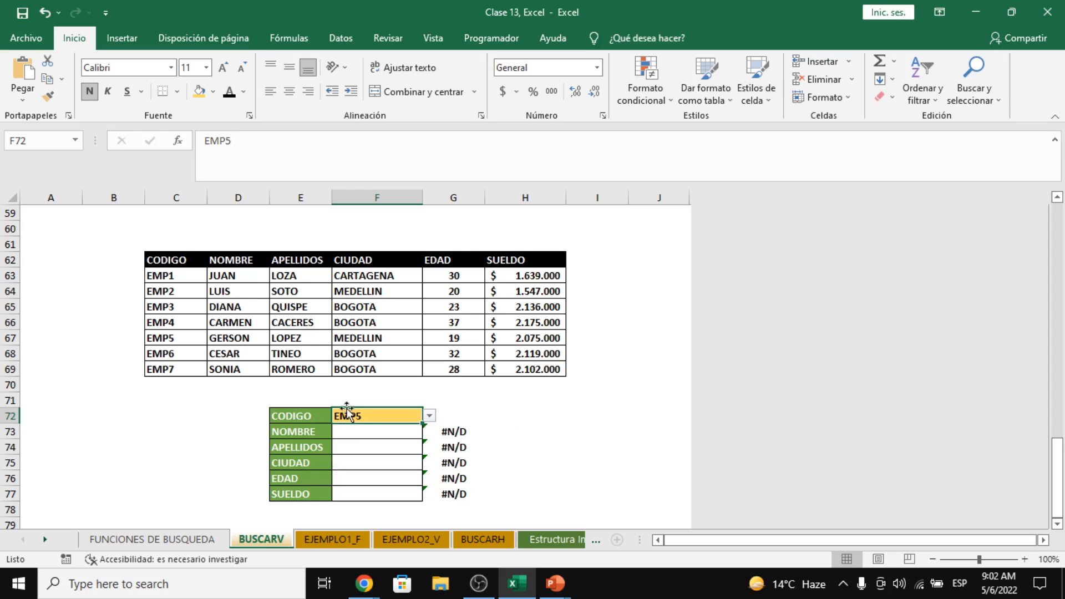
Step: Switch to the Google Meet call and look through the list of participants
click(363, 431)
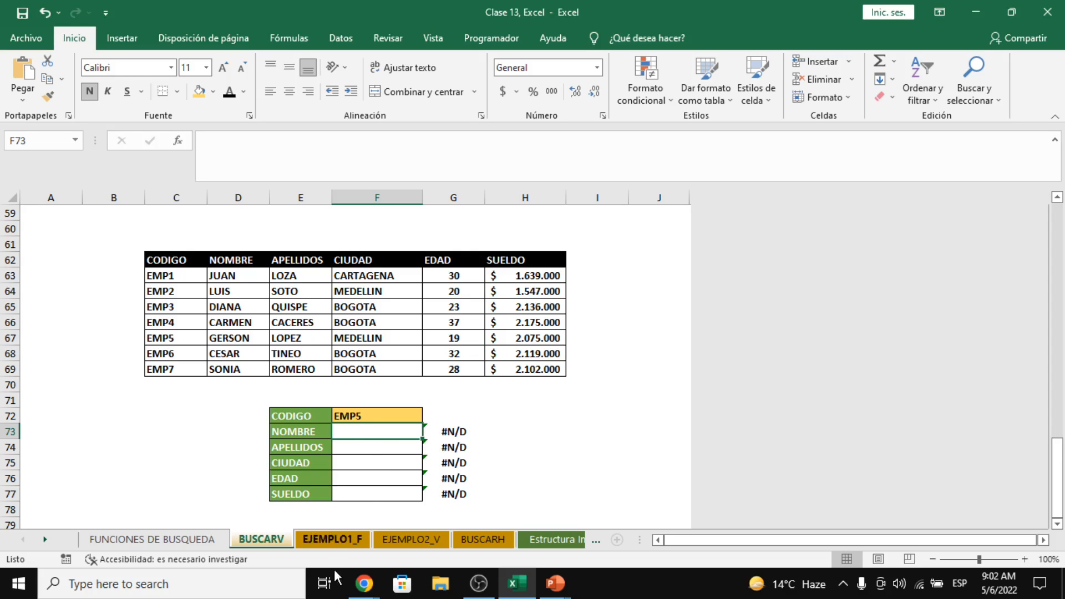
double_click(369, 431)
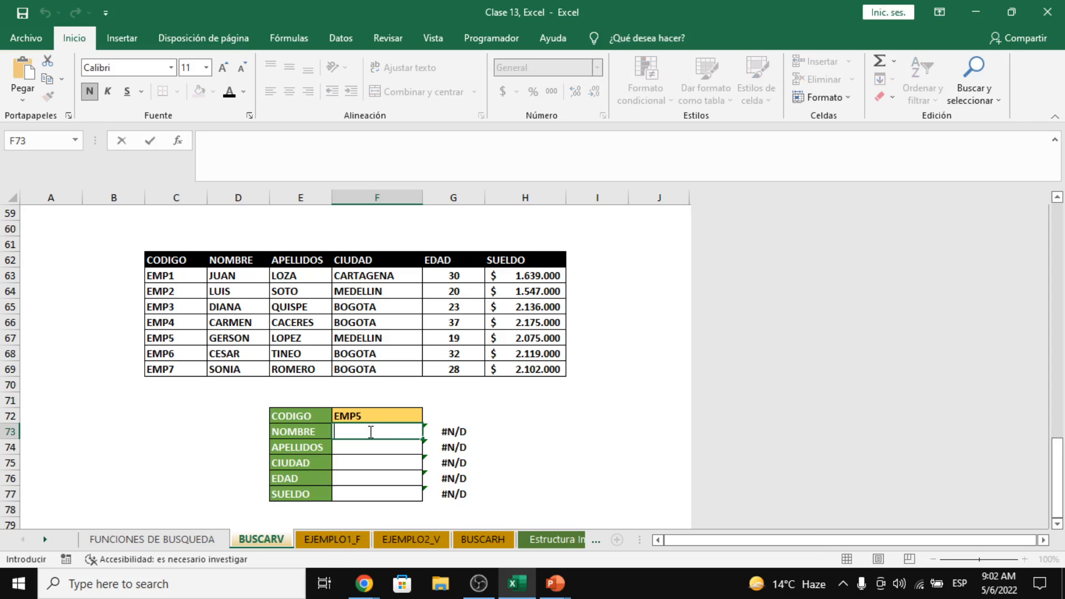
mouse_move(364, 582)
click(335, 526)
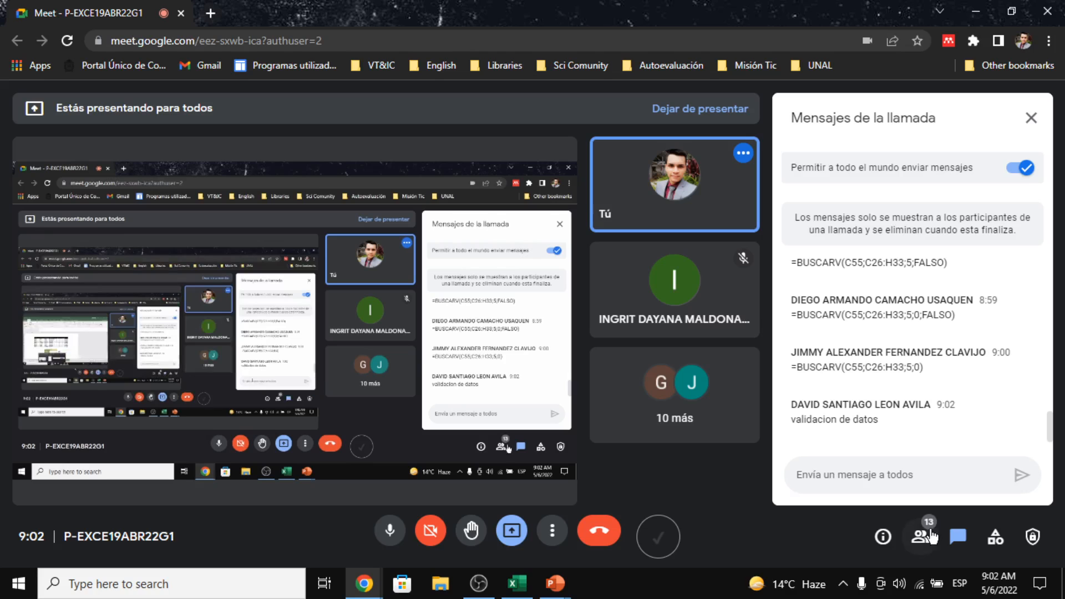
click(921, 536)
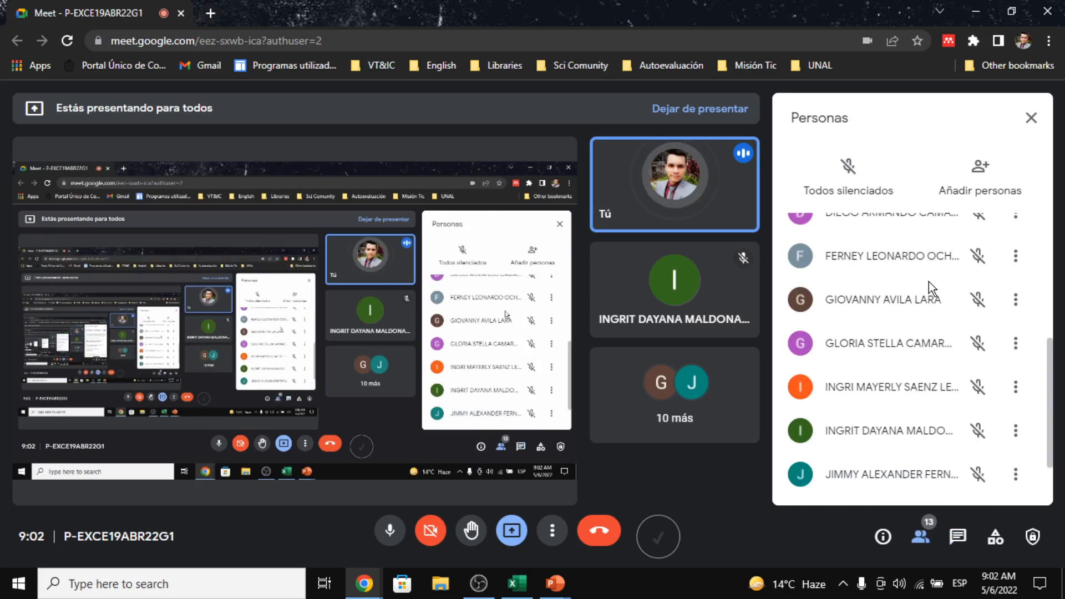
scroll(913, 376, up, 5)
scroll(921, 415, down, 3)
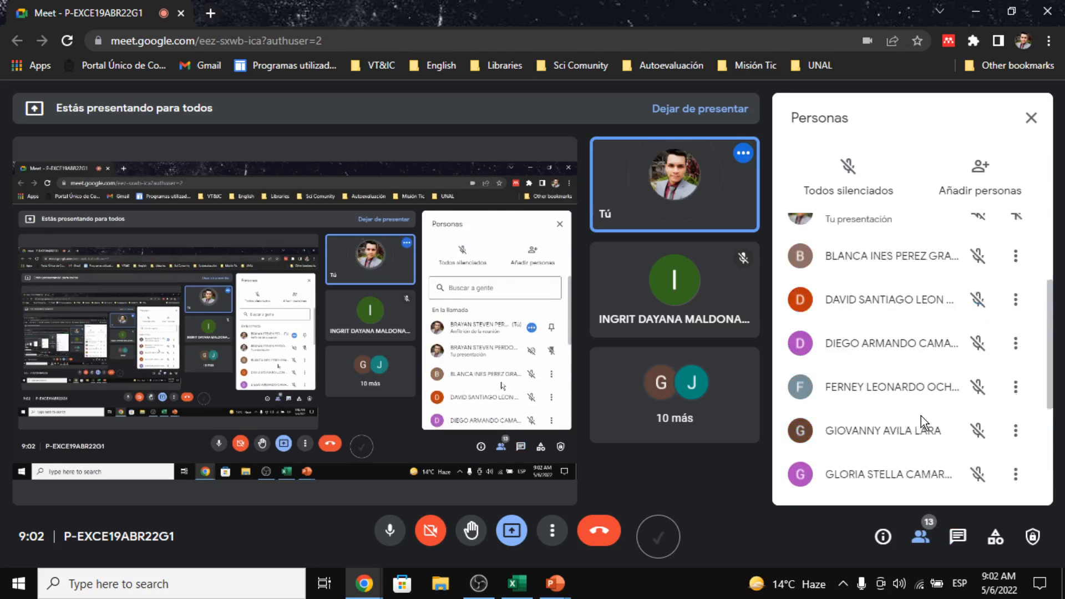
scroll(920, 415, up, 3)
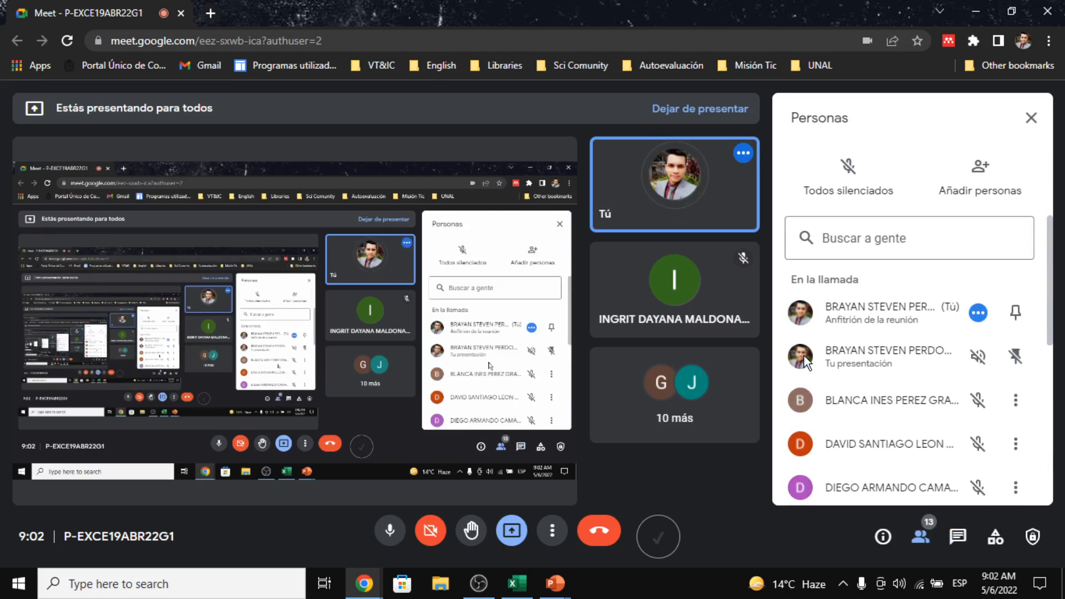
Step: Switch back to Excel and enter =ALEATORIO.ENTRE(3;13) in I73 to draw a random number
key(alt+Tab)
click(622, 438)
text(=ALE)
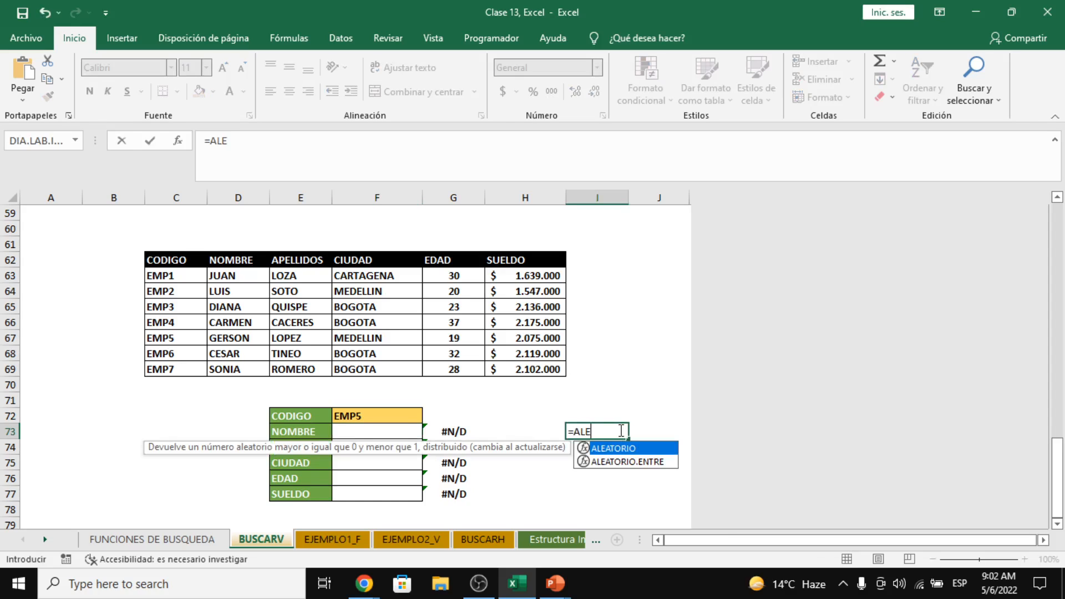
text(ATORIO)
key(Down)
key(Tab)
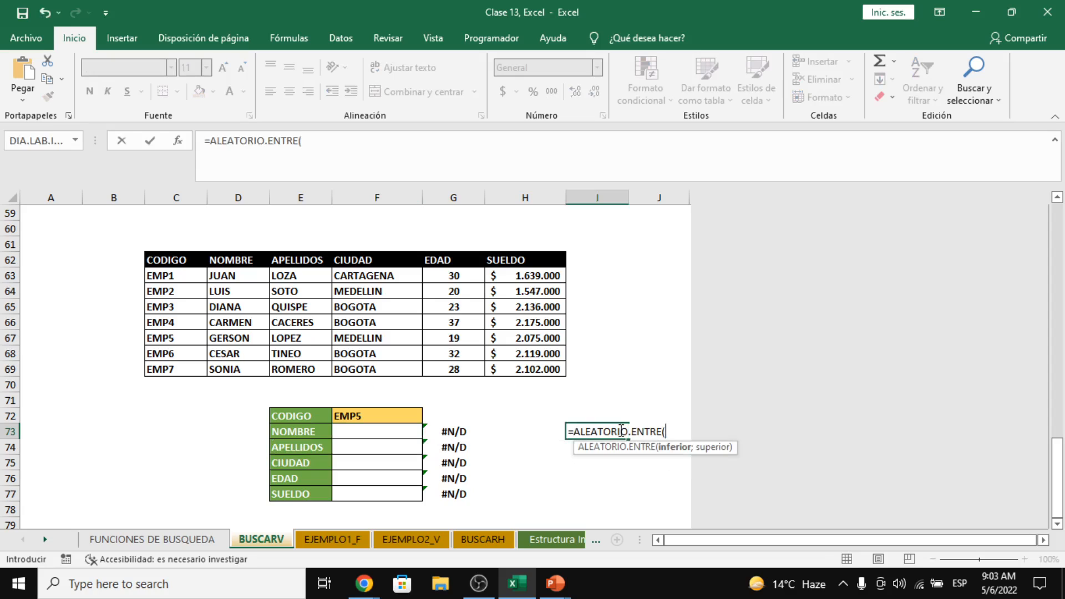
text(3;13)
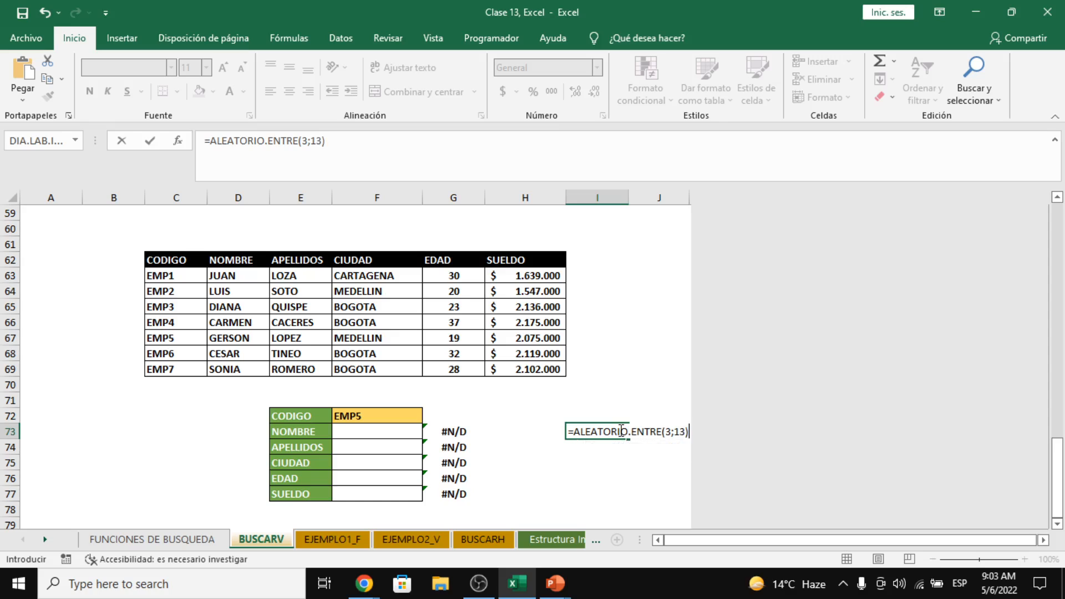
key(Return)
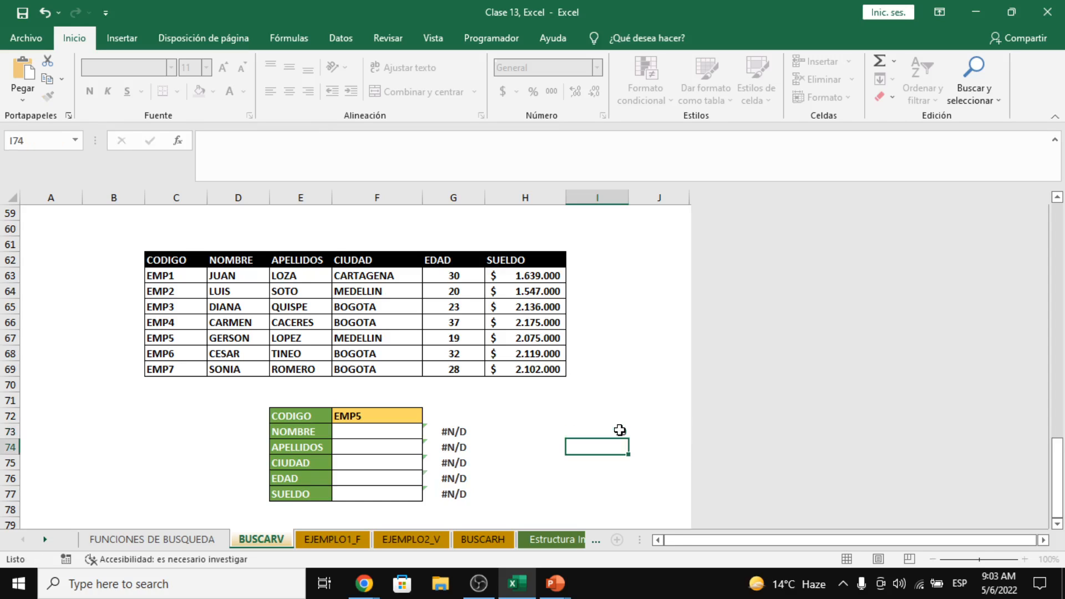
Step: Fill the random-number formula from I73 down to I77, giving one number for each form field
click(613, 432)
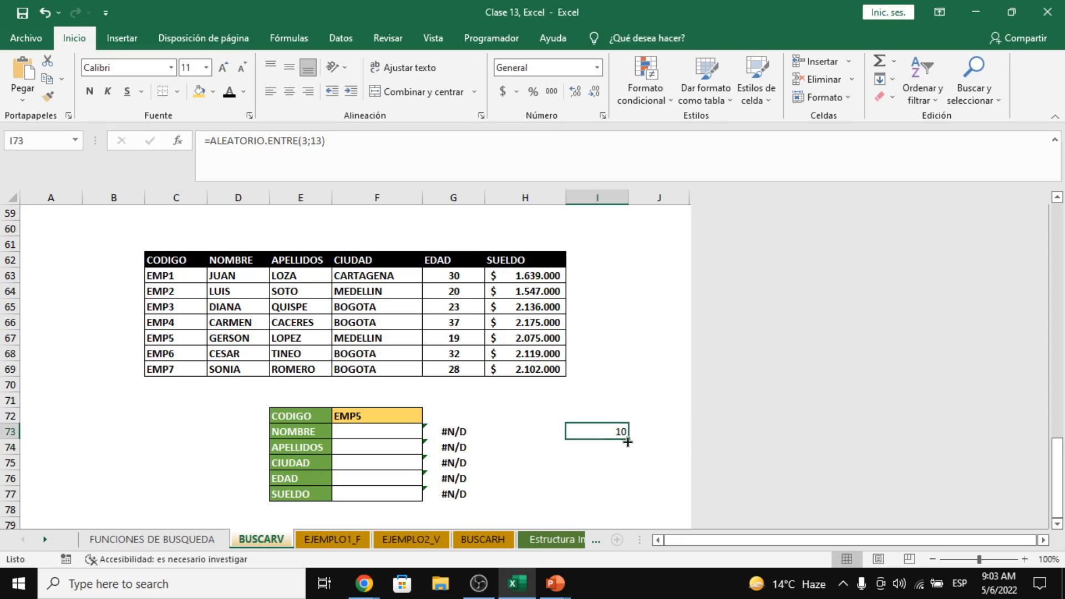
drag(628, 454, 646, 493)
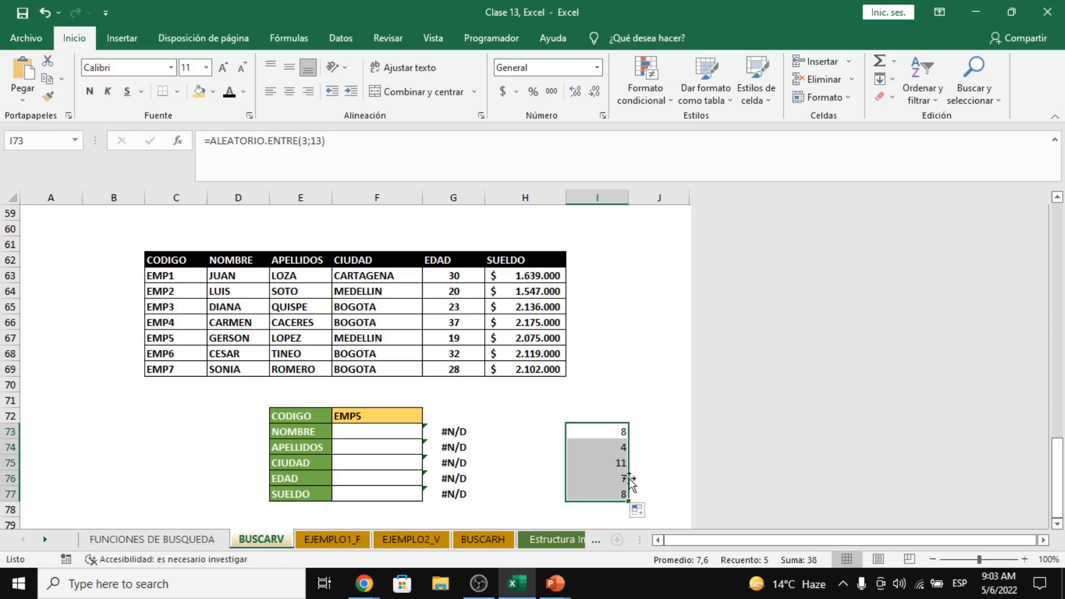
click(621, 492)
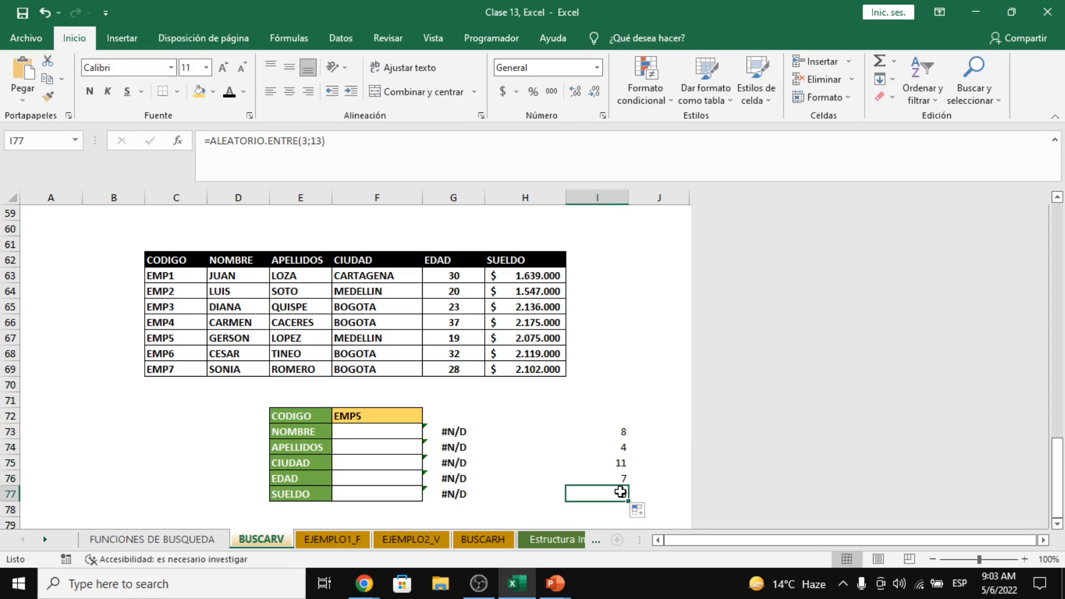
Step: Re-enter the random-number formula in I77 to draw new numbers for the form fields
key(Return)
key(Up)
key(F2)
key(Return)
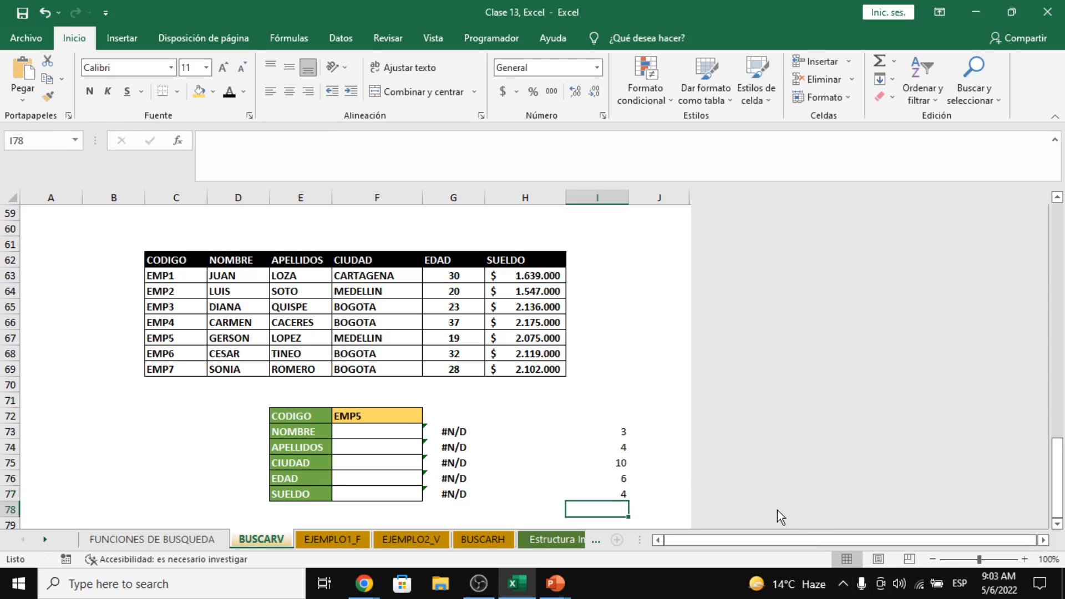
double_click(614, 498)
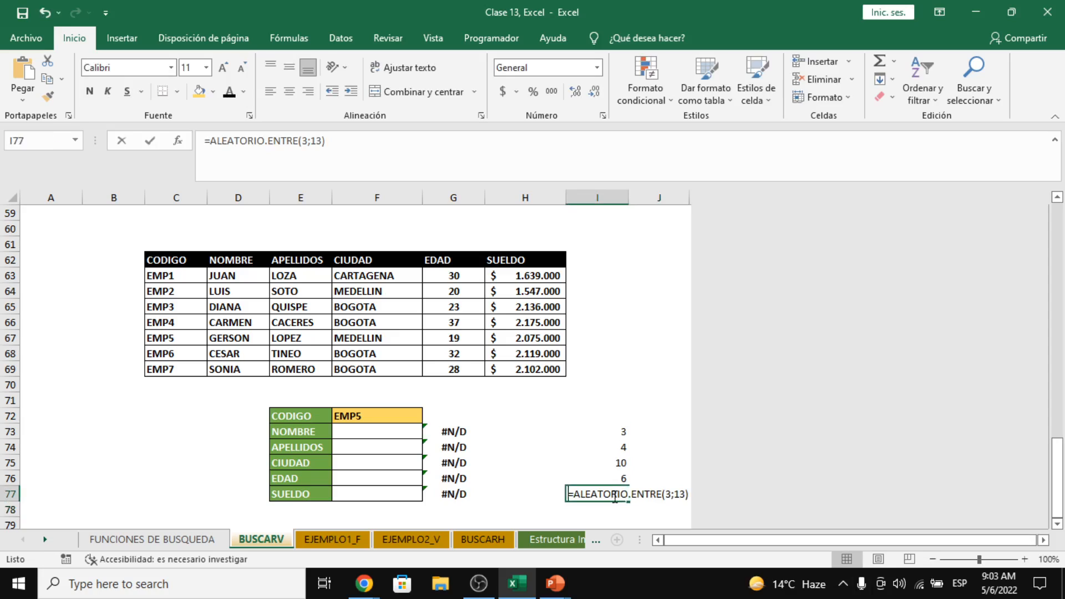
key(Return)
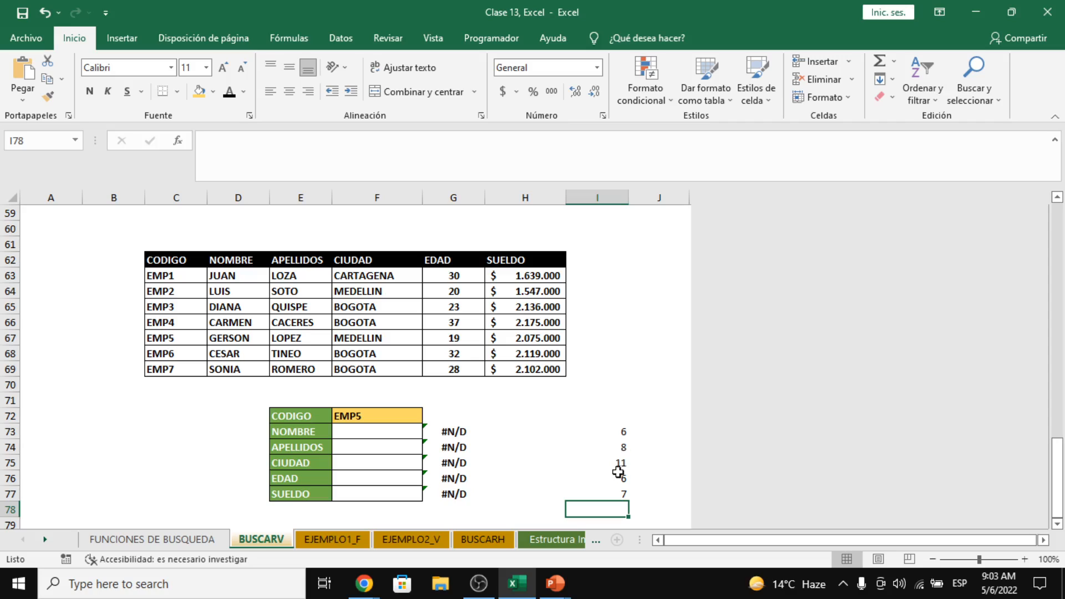
Step: Change the formula for the EDAD field in I76 to =ALEATORIO.ENTRE(8;13)
click(617, 477)
double_click(618, 477)
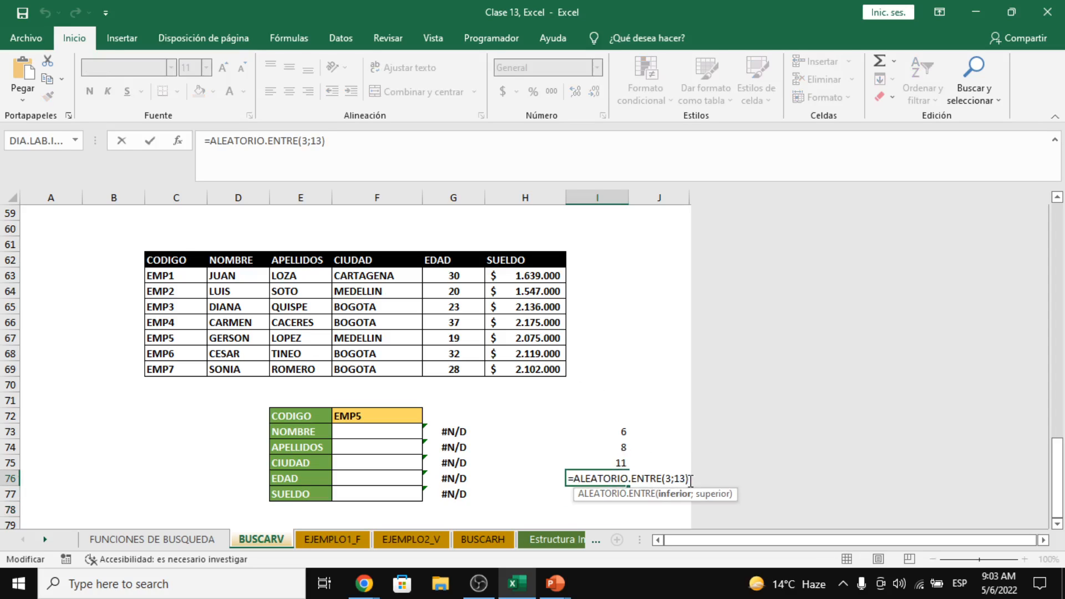
key(BackSpace)
text(3)
key(Return)
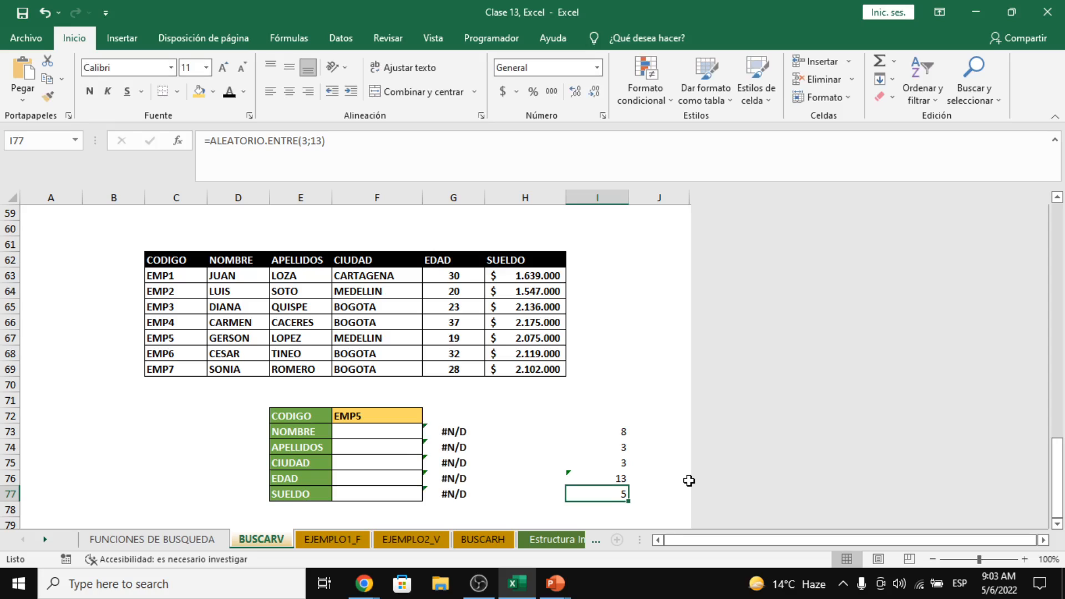
Step: Redraw the random numbers by re-entering the formula in I75, leaving the one in I74 as it is
click(622, 447)
double_click(622, 447)
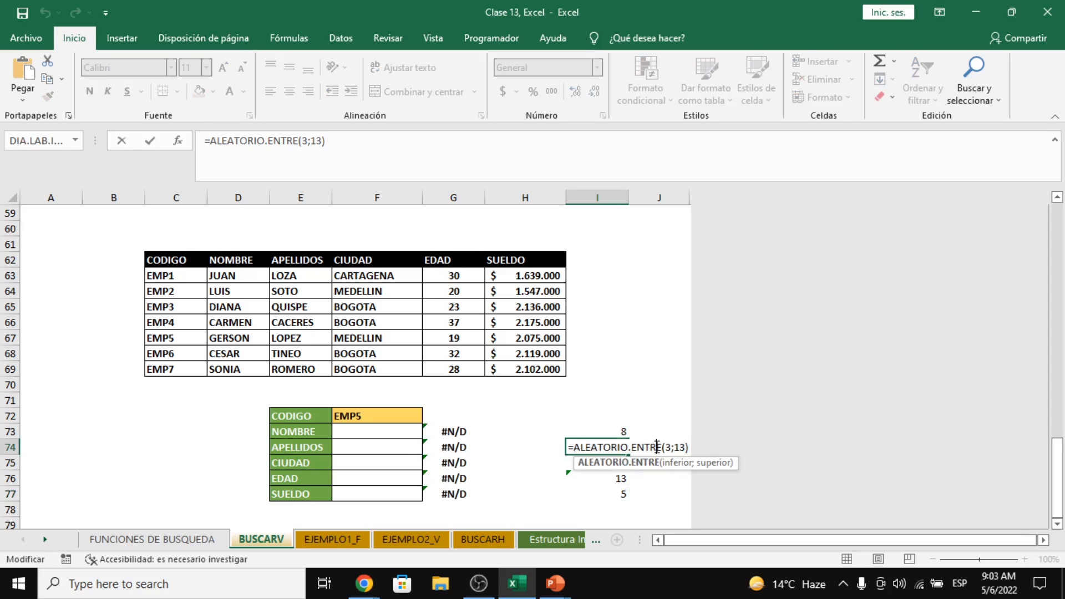
key(Escape)
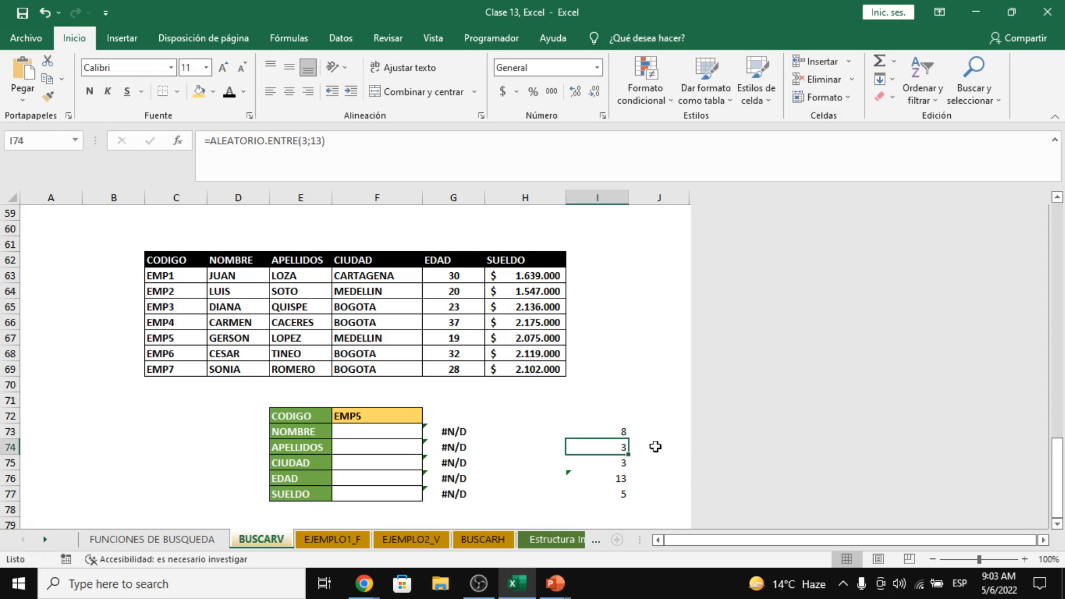
key(Down)
key(F2)
key(ctrl+Return)
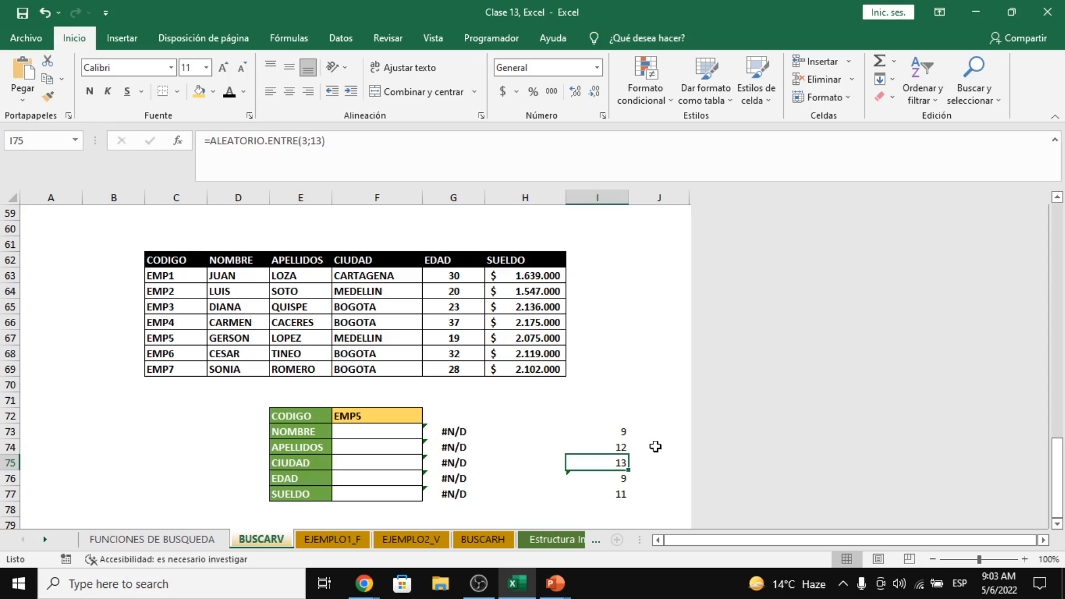
Step: Replace the random-number formula in I76 with the fixed value 4
click(600, 490)
click(596, 481)
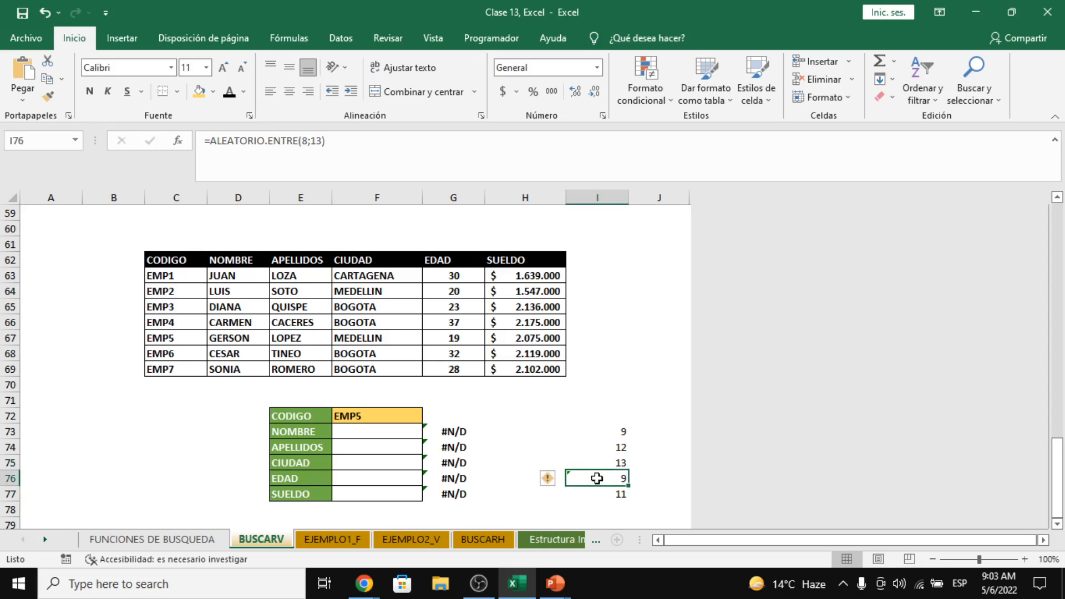
text(4)
key(Return)
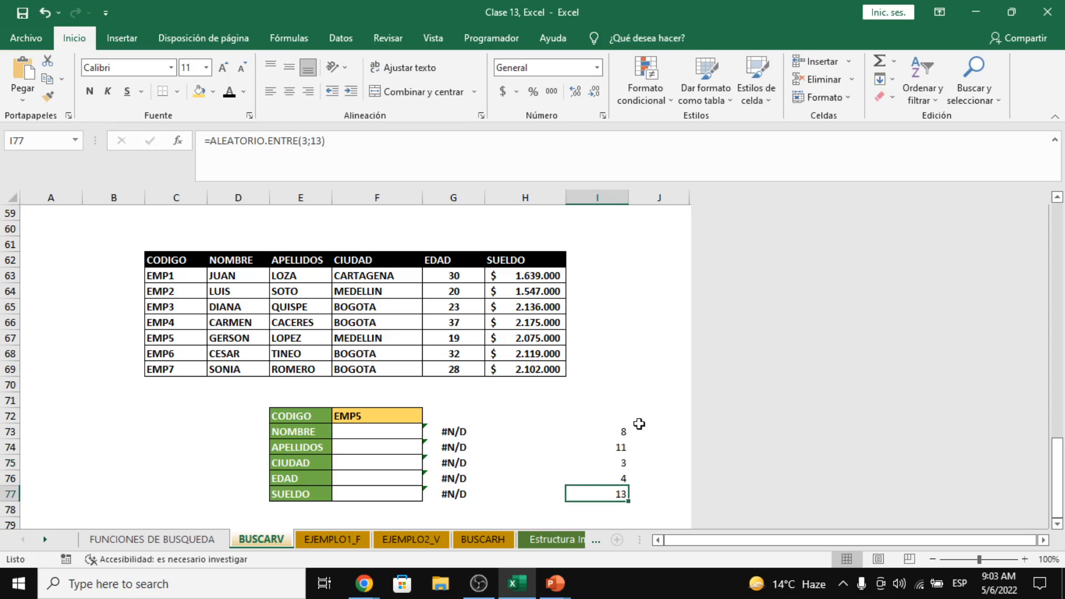
Step: Switch to the Google Meet call, look up the participant for the NOMBRE number in the list of people, and return to Excel
click(369, 434)
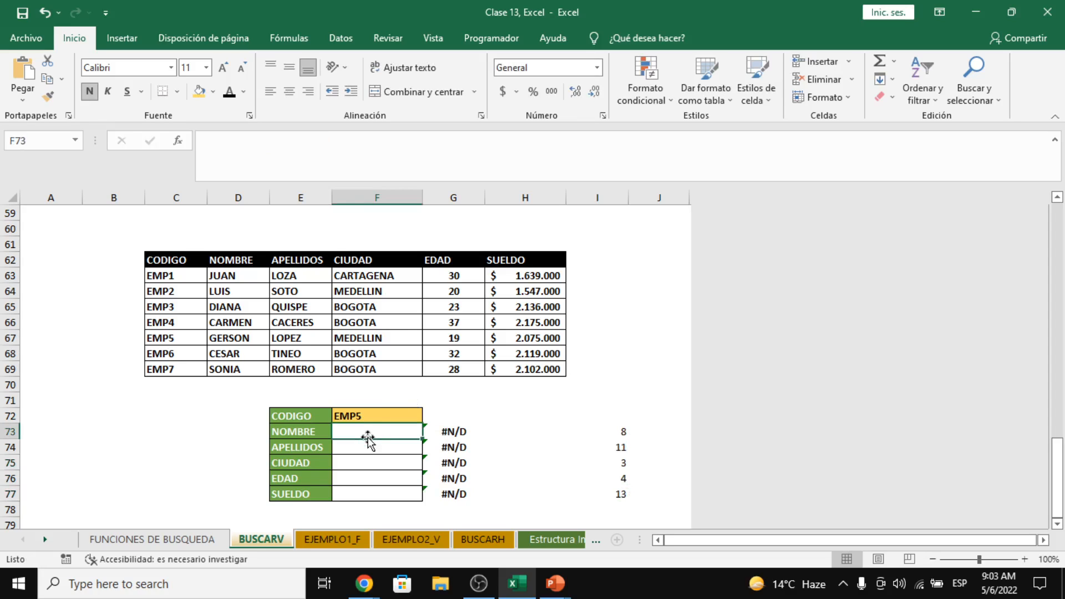
click(366, 583)
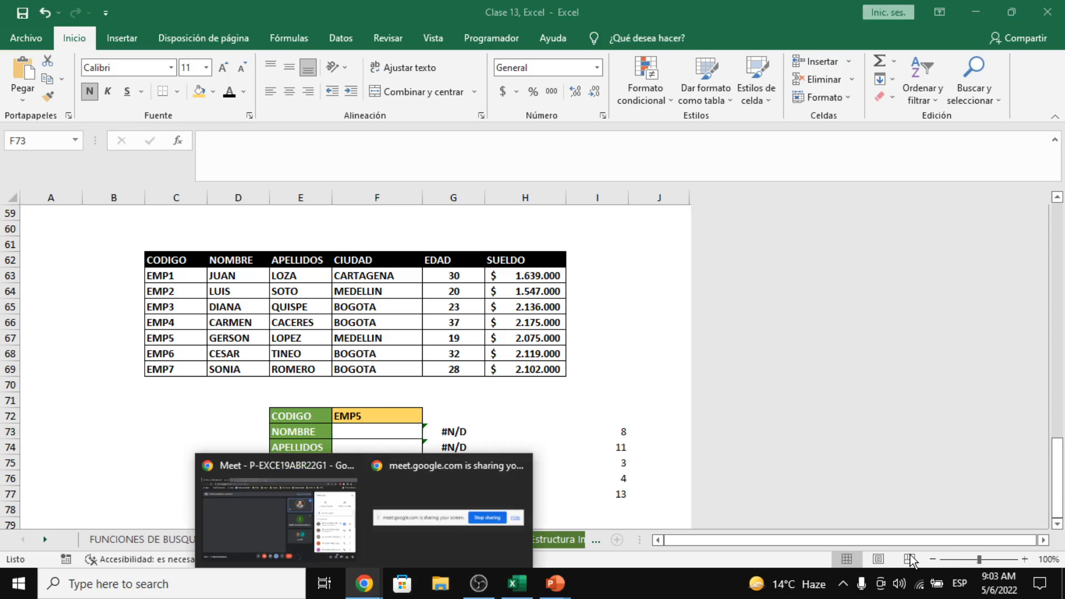
click(288, 513)
click(923, 546)
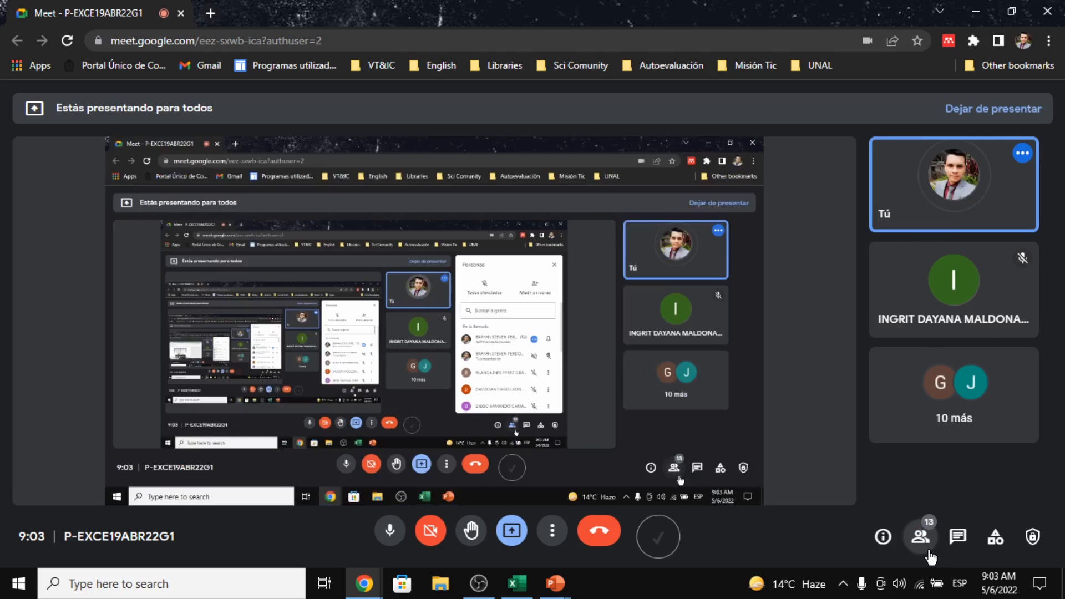
click(924, 546)
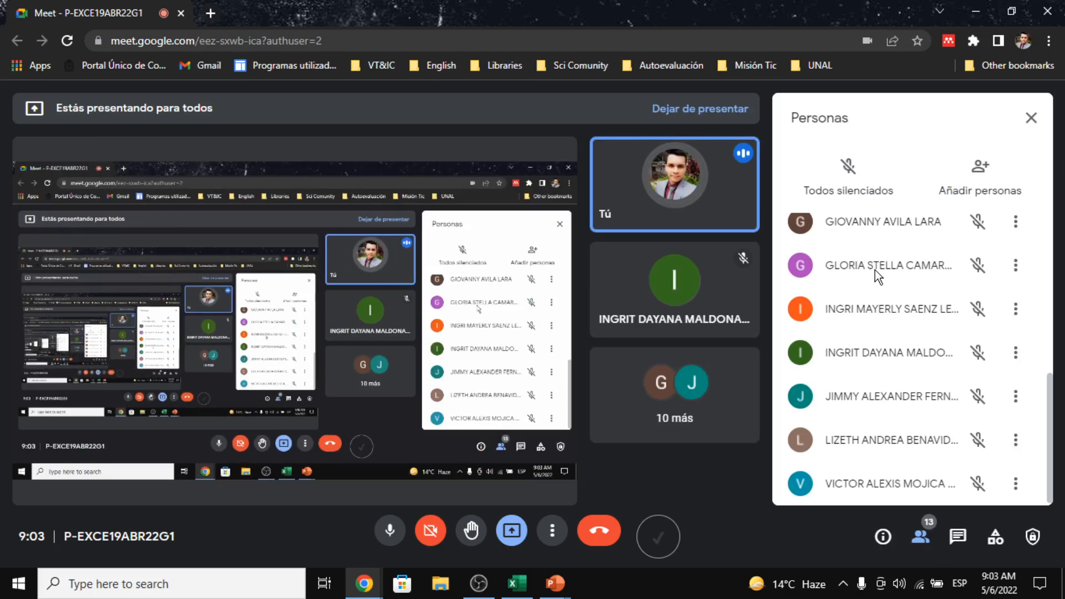
key(alt+Tab)
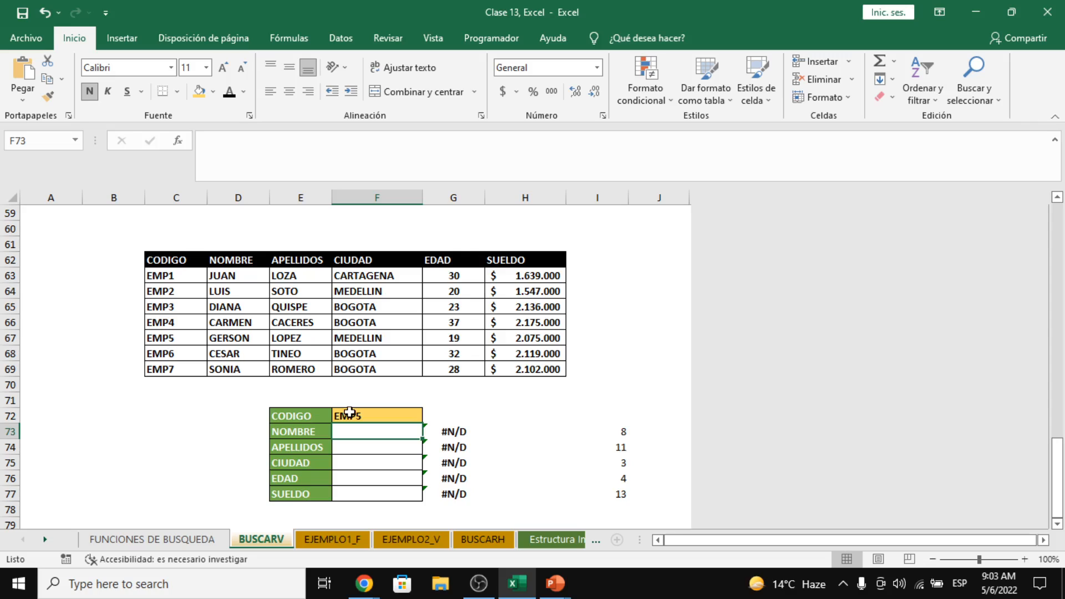
Step: Check the number drawn for APELLIDOS against the Google Meet participant list and switch back to Excel
click(307, 434)
click(354, 434)
click(616, 446)
click(367, 443)
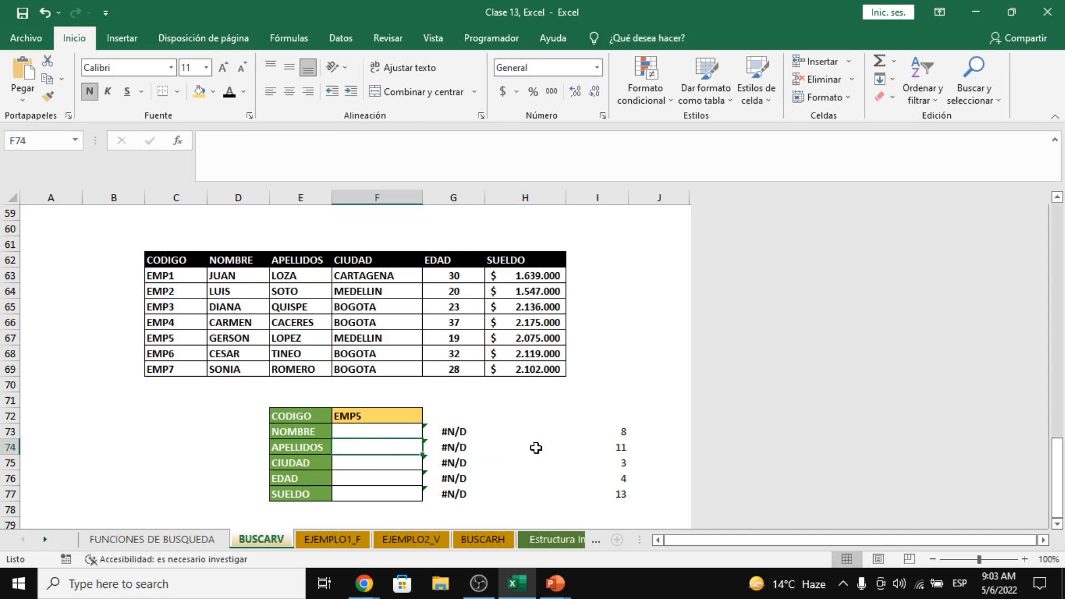
click(595, 447)
key(alt+Tab)
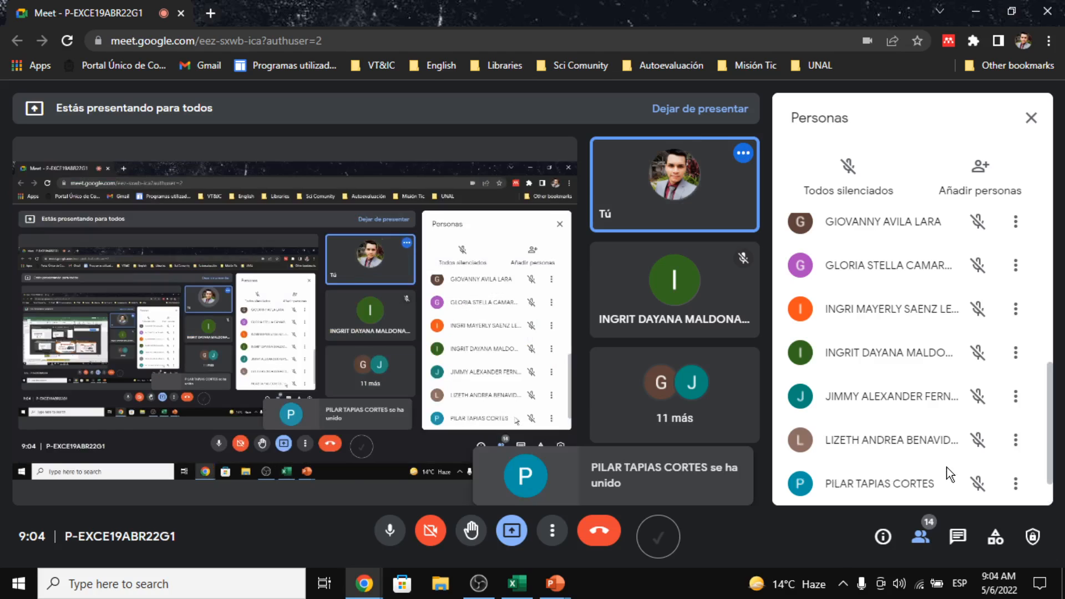
scroll(866, 471, down, 1)
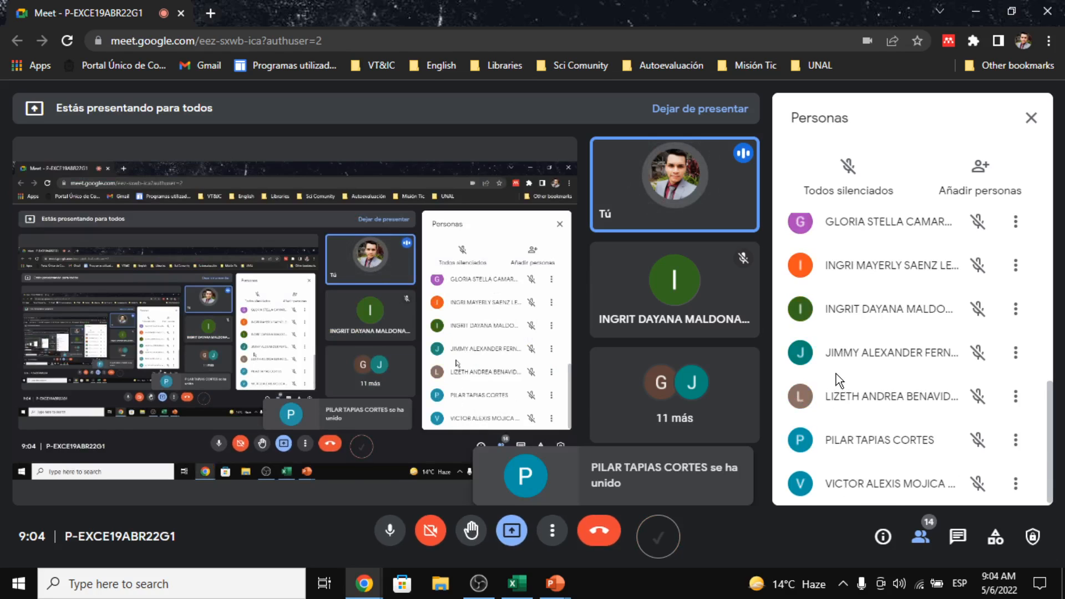
key(alt+Tab)
click(368, 447)
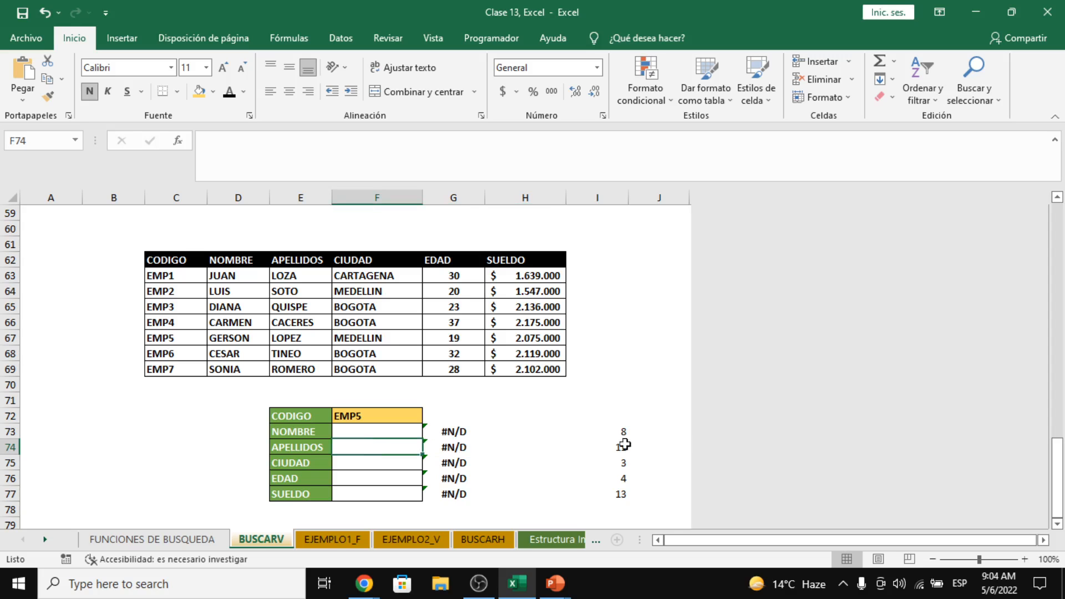
click(551, 431)
text(GLOR)
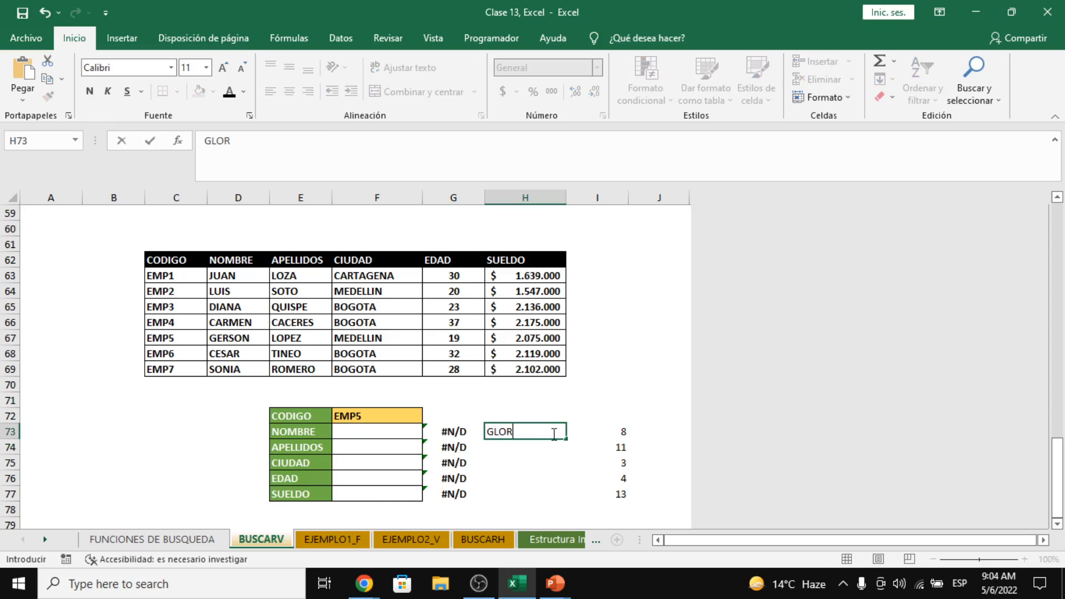
text(IA)
key(Return)
text(JIMM)
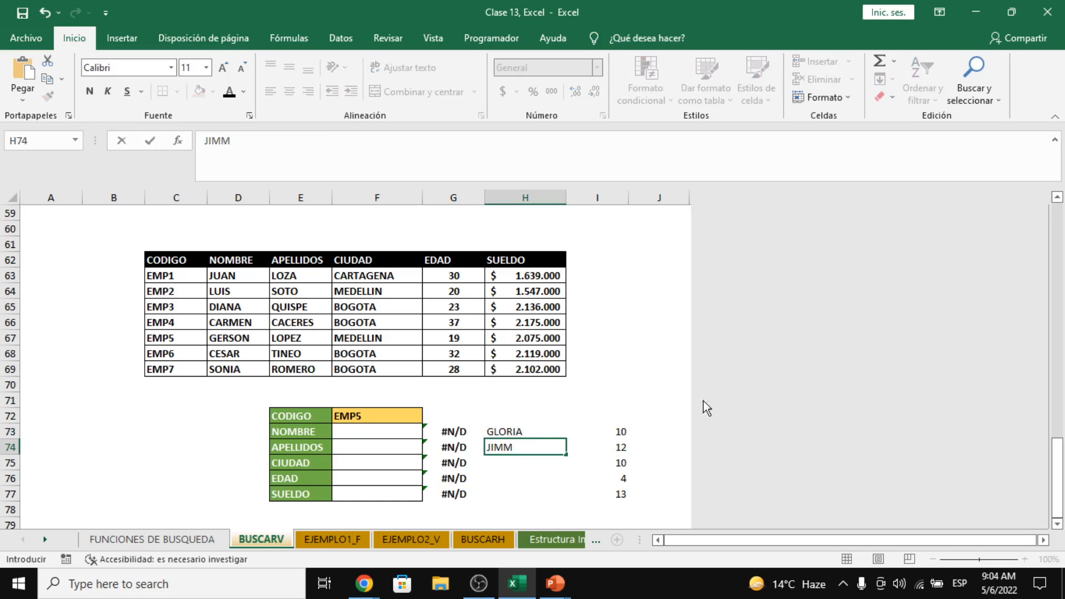
key(Escape)
key(ctrl+z)
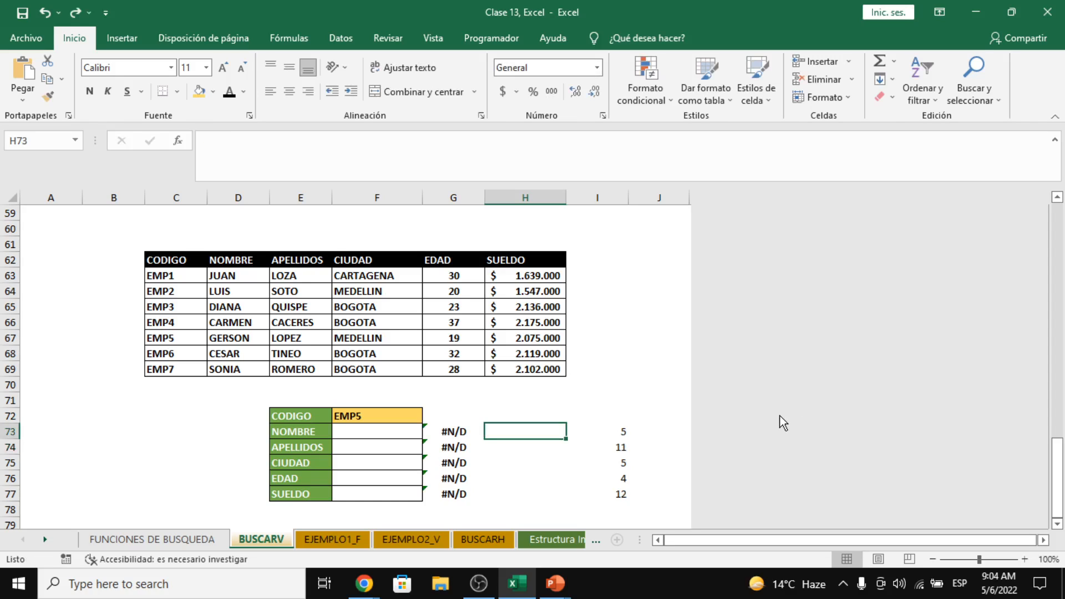
Step: Clear the random numbers from I73:I77
drag(619, 433, 616, 510)
key(Delete)
Step: Enter the first names of the two chosen participants in H73 and H74, beside the NOMBRE and APELLIDOS fields
key(Up)
key(Left)
key(Left)
key(Down)
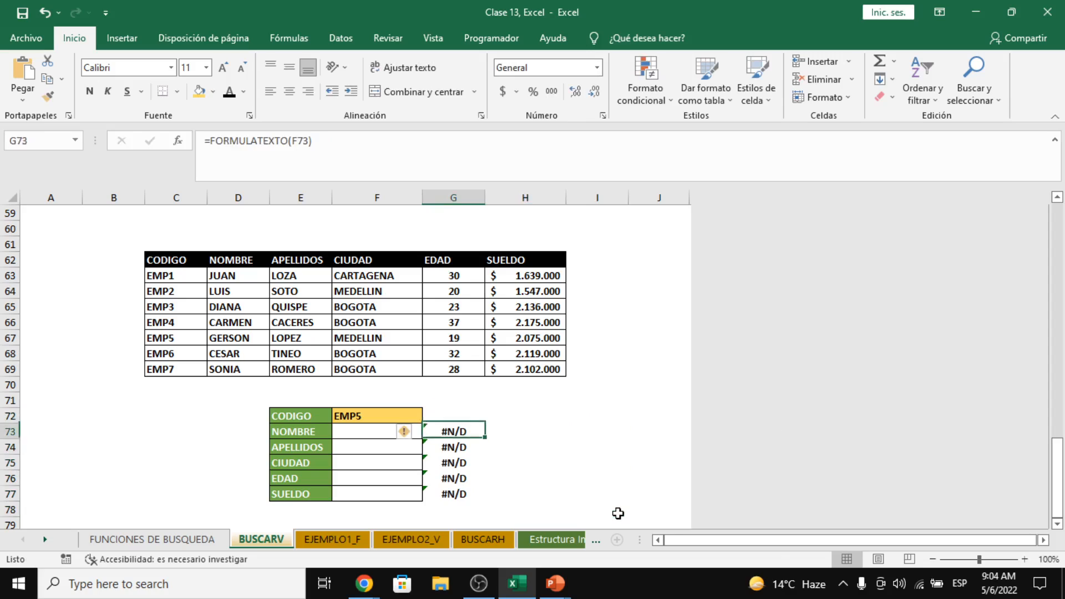
key(Down)
key(Right)
key(Up)
text(gL)
key(BackSpace)
key(BackSpace)
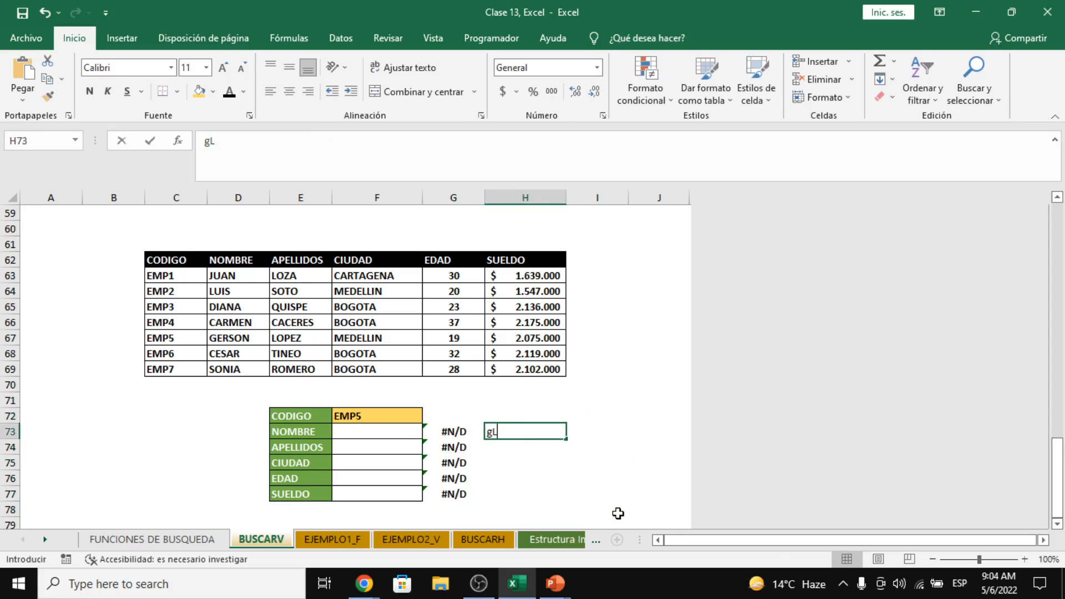
text(Gloria)
key(Return)
text(Jimmy)
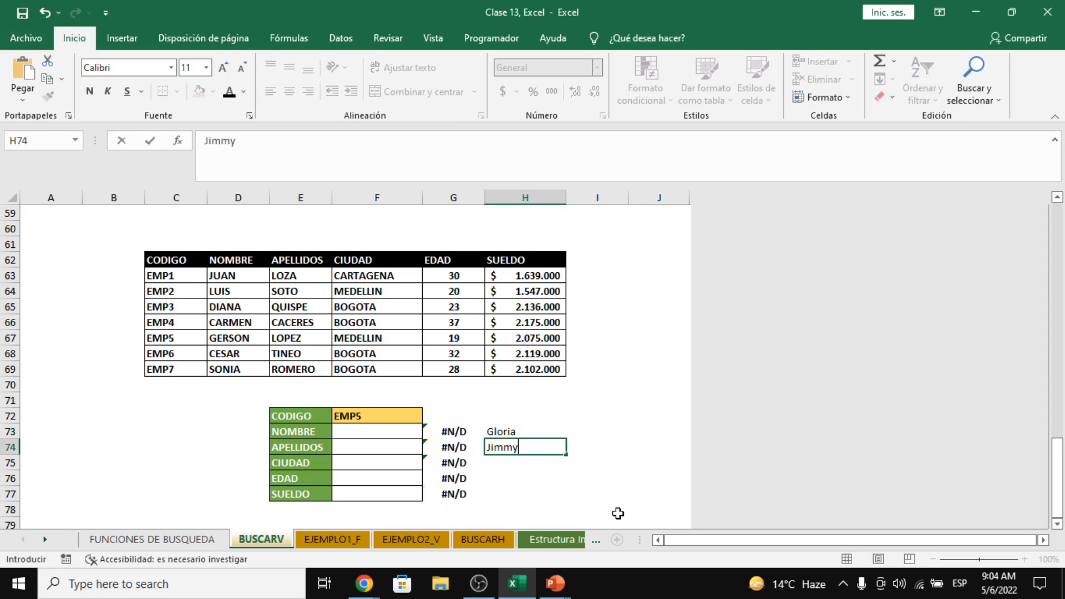
key(Return)
Step: Enter =ALEATORIO.ENTRE(3;13) in I75 to draw a participant number for the CIUDAD field
key(Right)
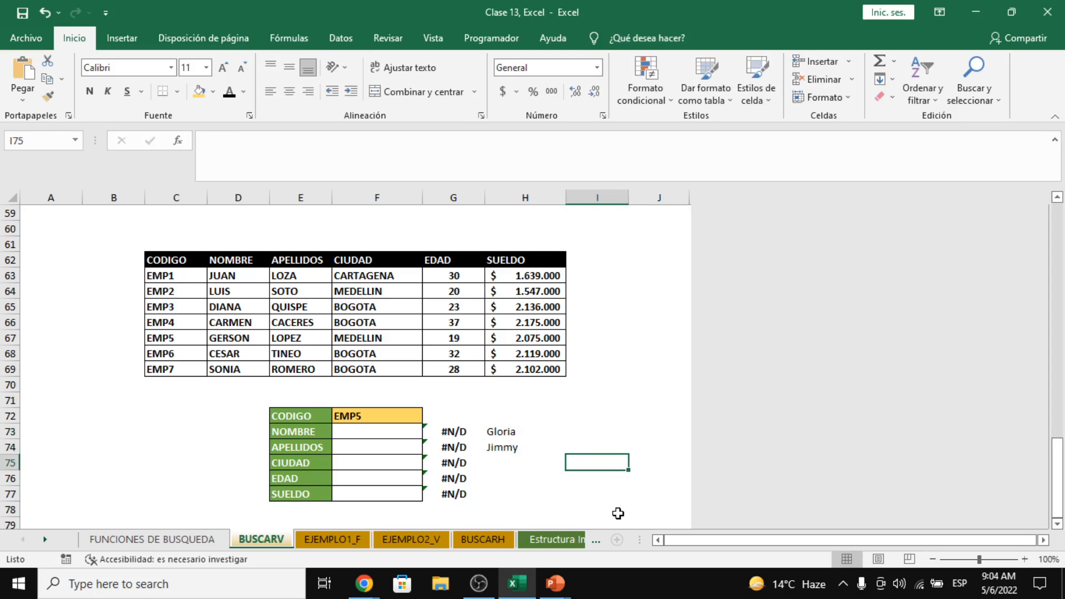
text(=alet)
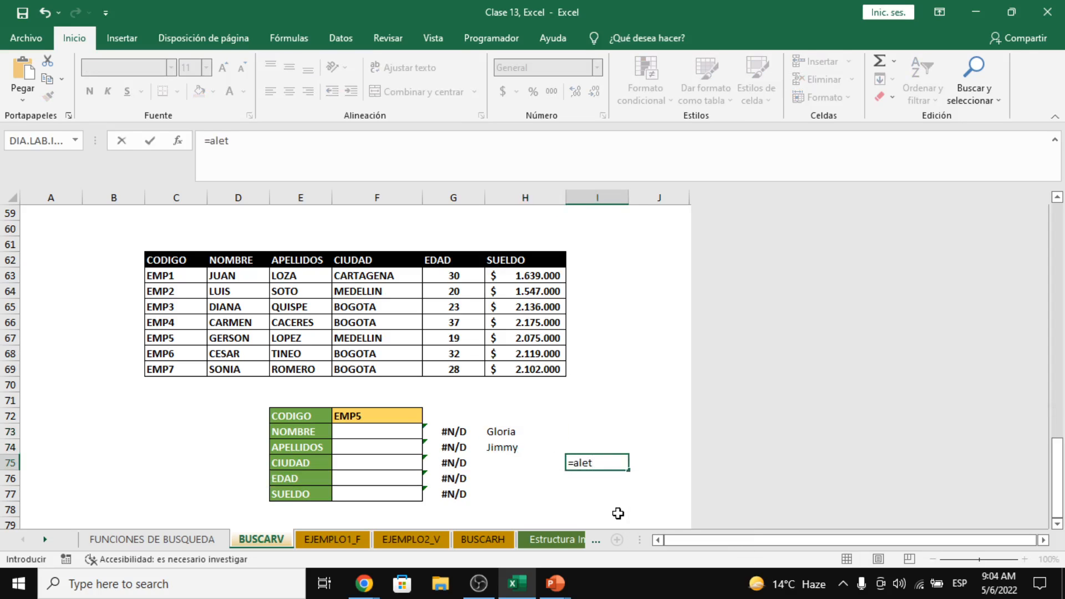
key(BackSpace)
text(a)
key(Down)
key(Tab)
text(3)
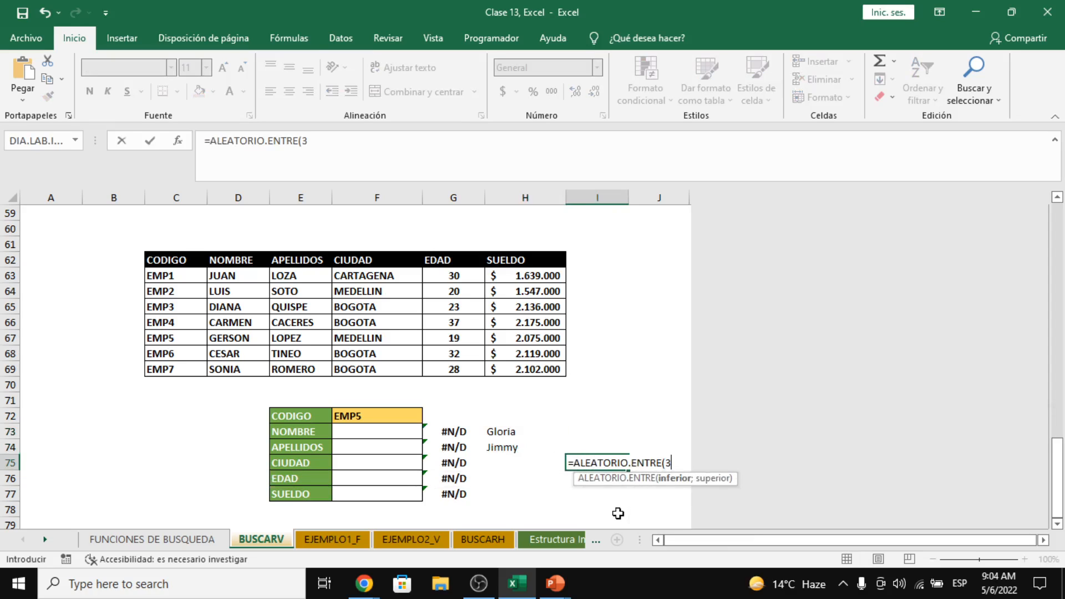
text(;13))
key(Return)
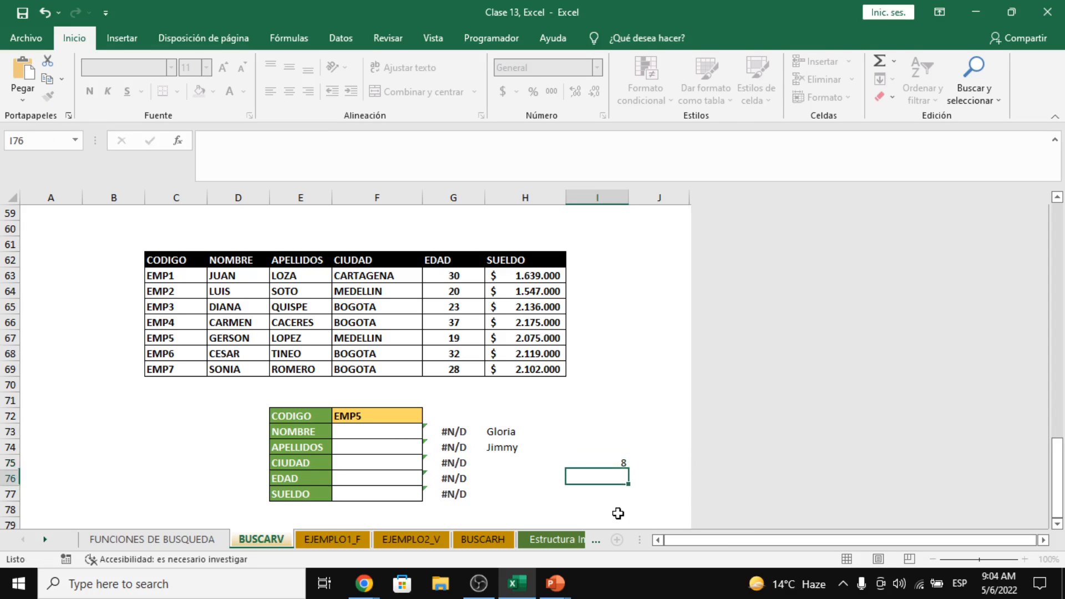
Step: Look up the number drawn for CIUDAD in the Google Meet participant list and return to Excel
click(519, 462)
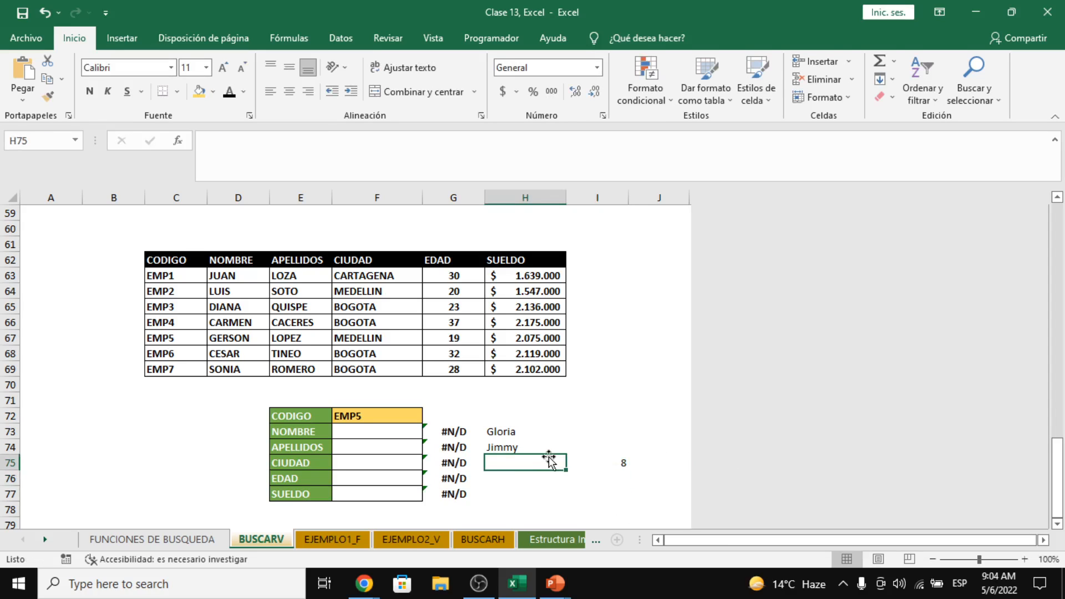
key(alt+Tab)
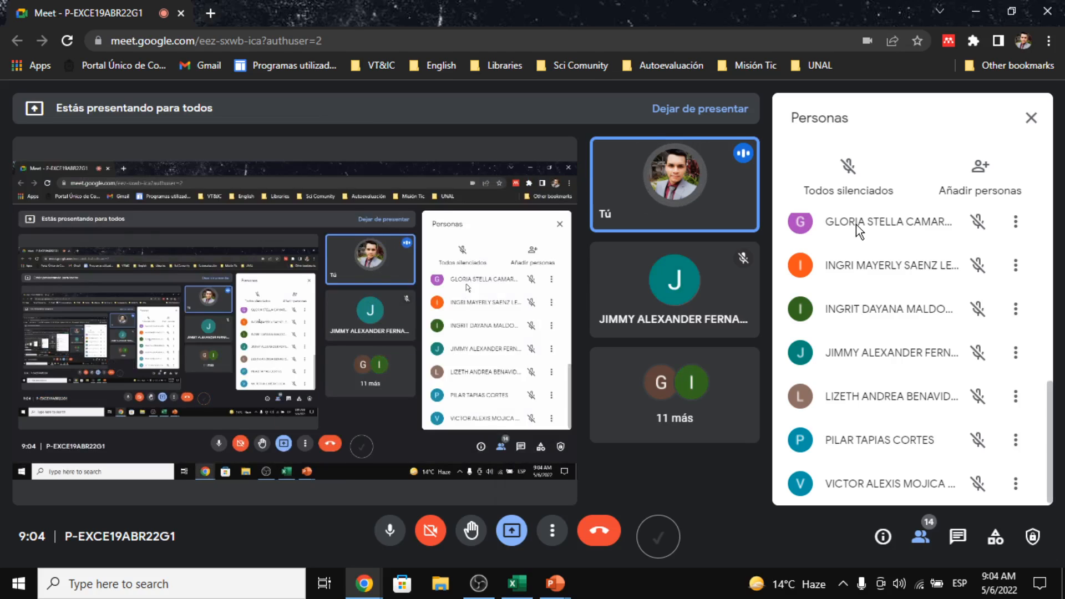
key(alt+Tab)
Step: Redraw the random number in I75 by re-entering its formula, and check it against the Google Meet participant list
click(605, 459)
click(411, 137)
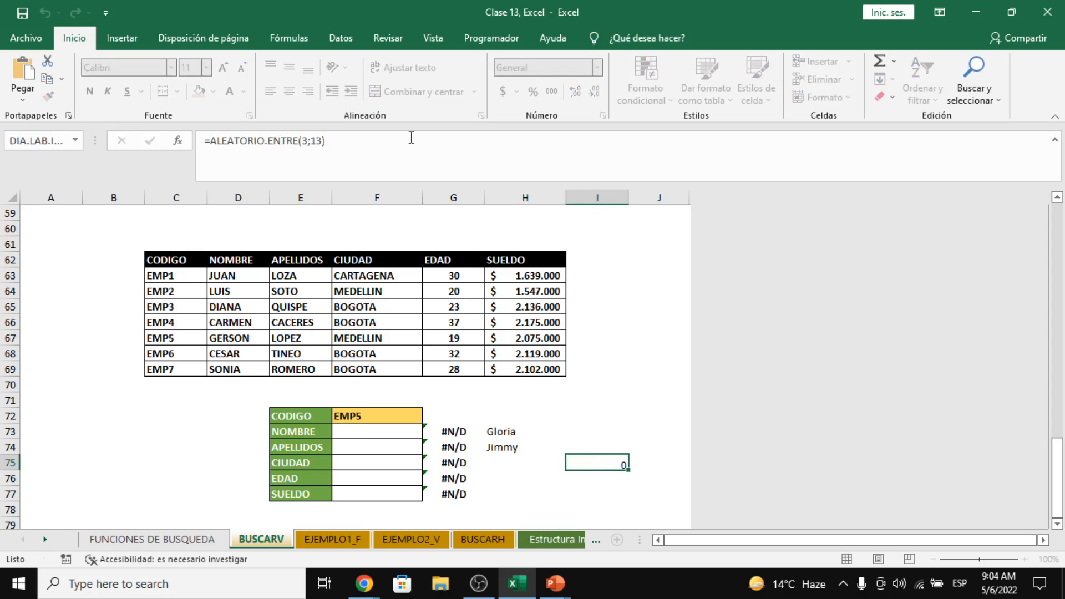
key(Escape)
key(alt+Tab)
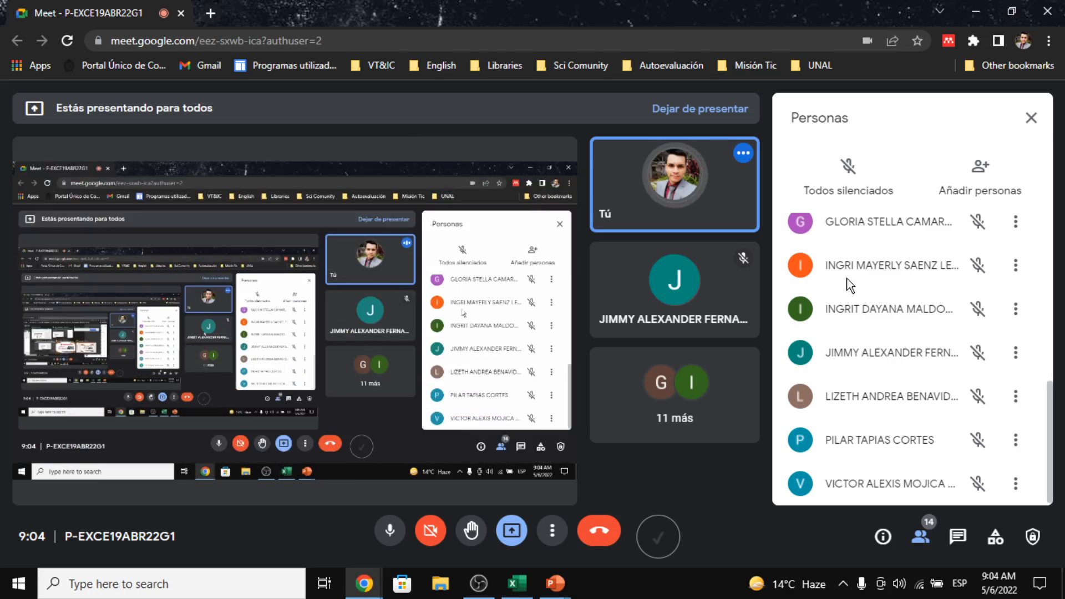
scroll(864, 267, up, 1)
key(alt+Tab)
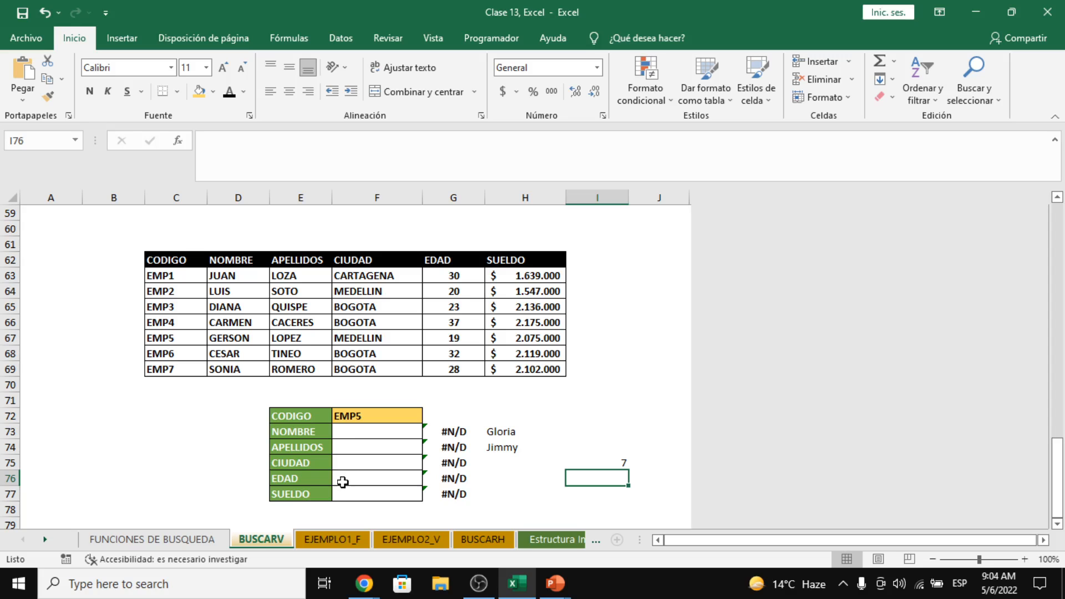
Step: Clear the random number from I75 and enter the chosen participant's first name in H75, beside the CIUDAD field
click(310, 462)
click(610, 463)
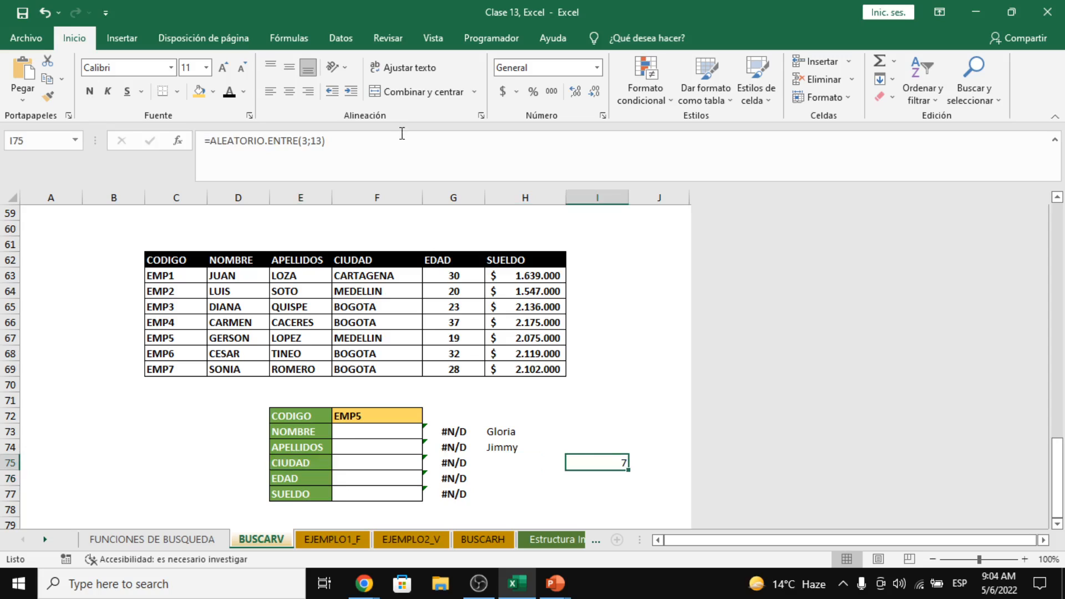
drag(412, 152, 3, 41)
key(BackSpace)
click(510, 458)
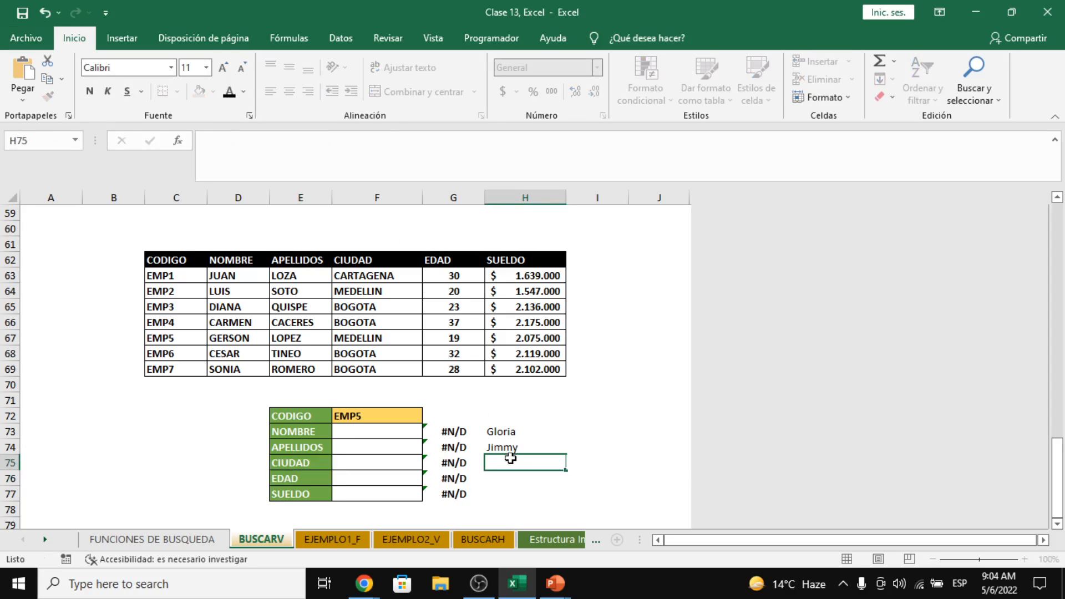
text(Giovan)
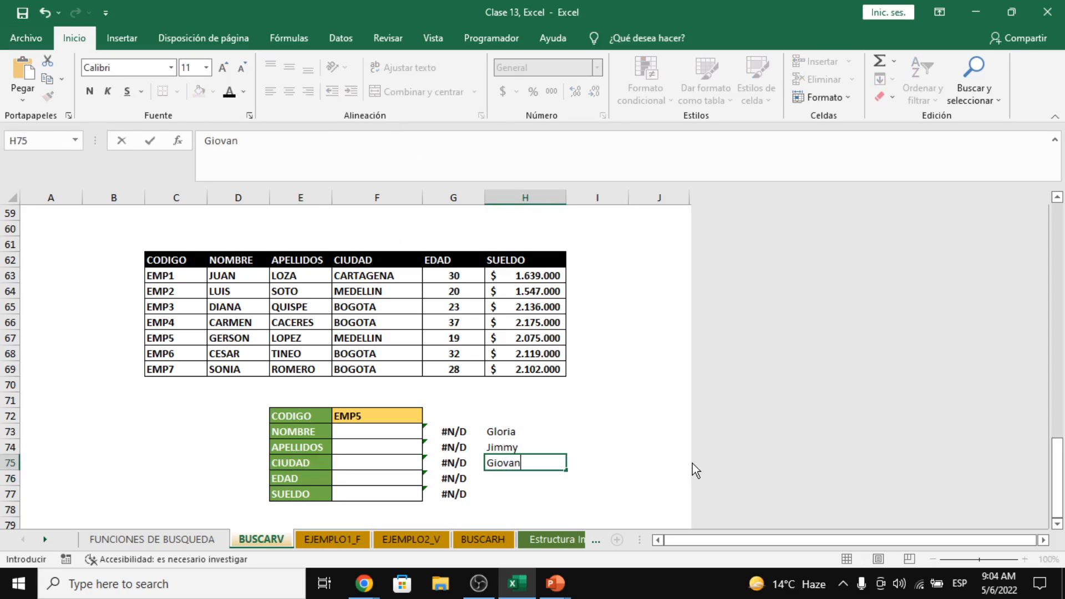
text(ny)
key(Return)
Step: Draw a number for EDAD with =ALEATORIO.ENTRE(3;13) in I76, redraw it once, and look it up in the Google Meet participant list
click(599, 478)
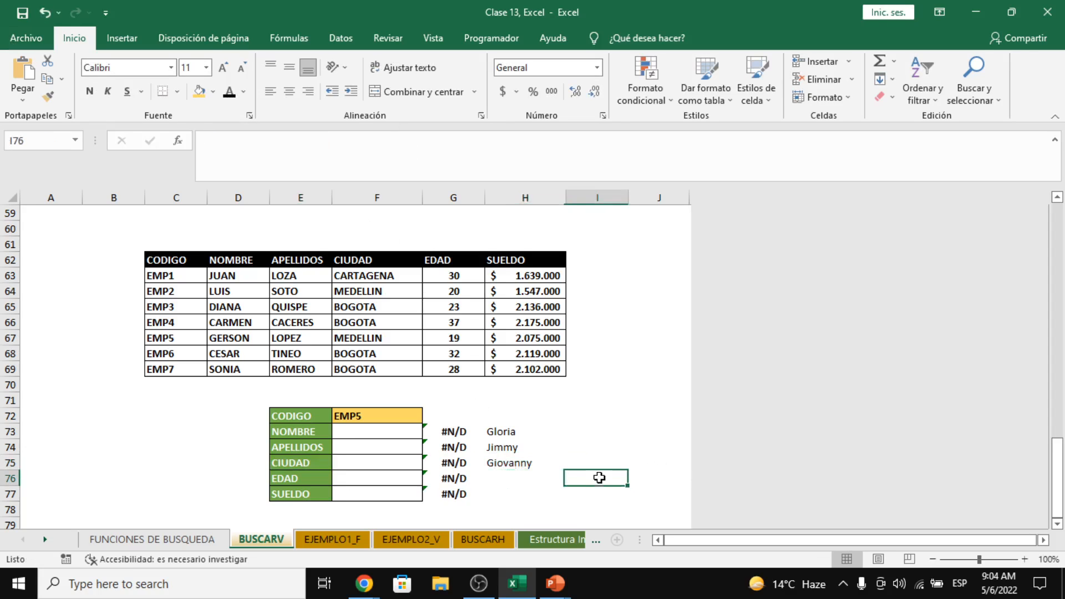
double_click(599, 477)
text(=ALEATORIO.ENTRE(1;12))
key(Return)
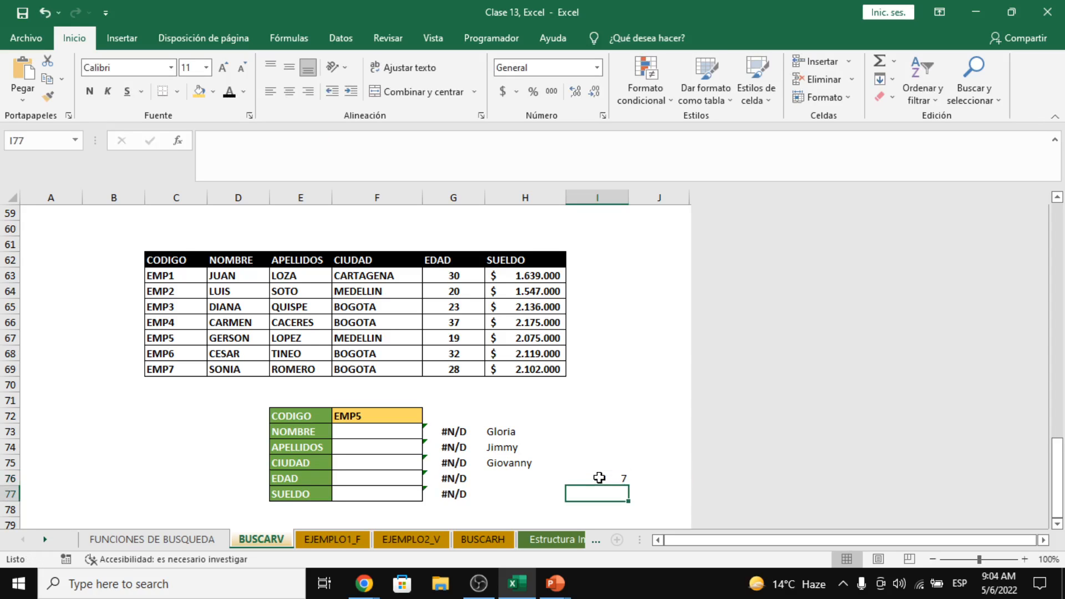
click(599, 478)
double_click(599, 478)
key(Return)
key(alt+Tab)
scroll(860, 404, up, 2)
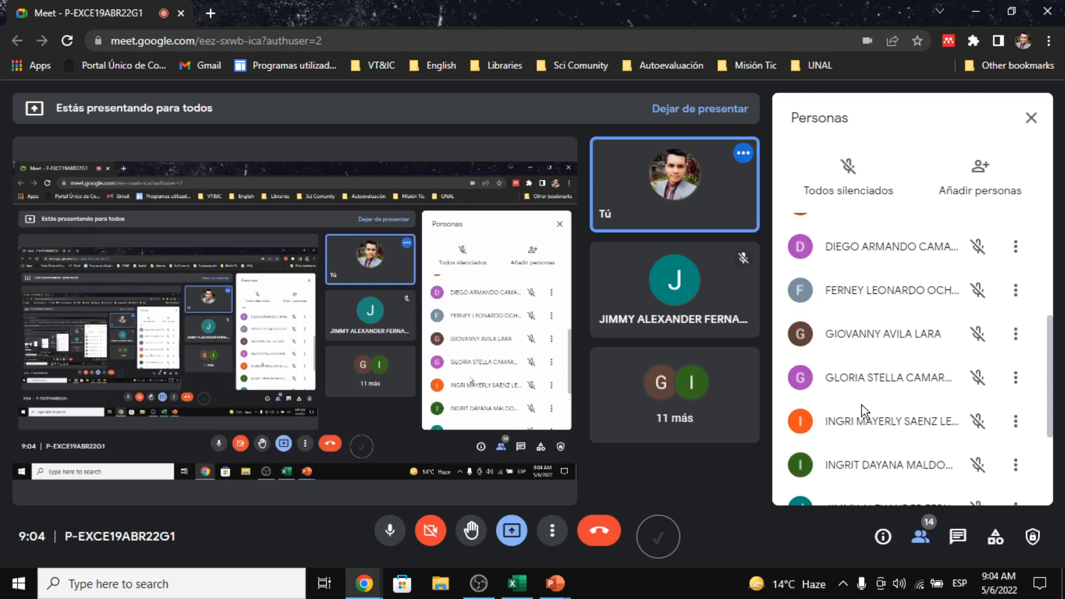
Step: Return to Excel and enter the chosen participant's first name in H76, beside the EDAD field
key(alt+Tab)
key(Up)
key(Left)
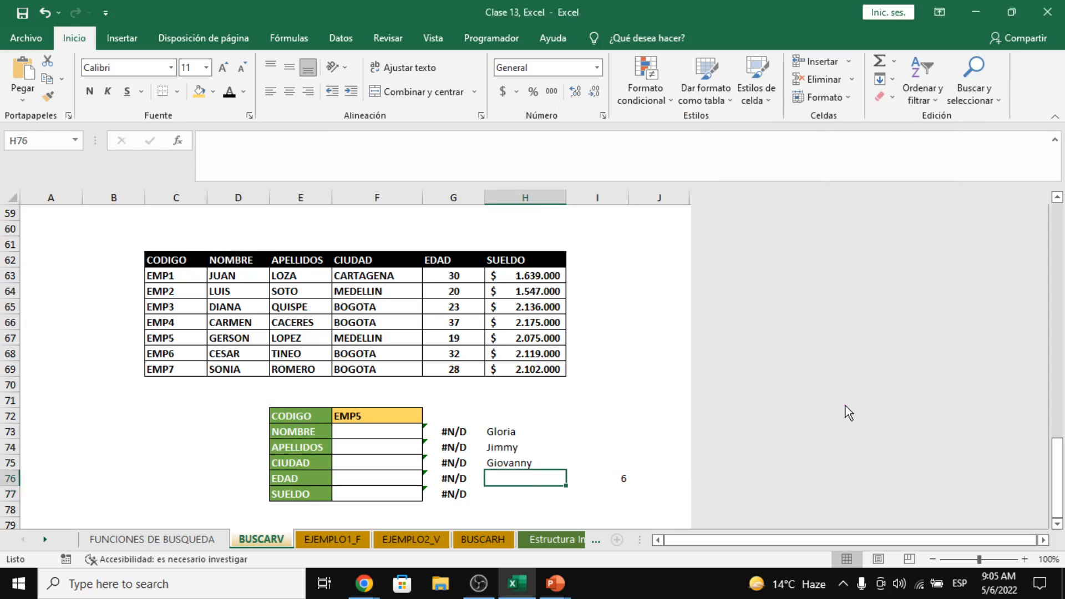
text(Leonardo)
key(Return)
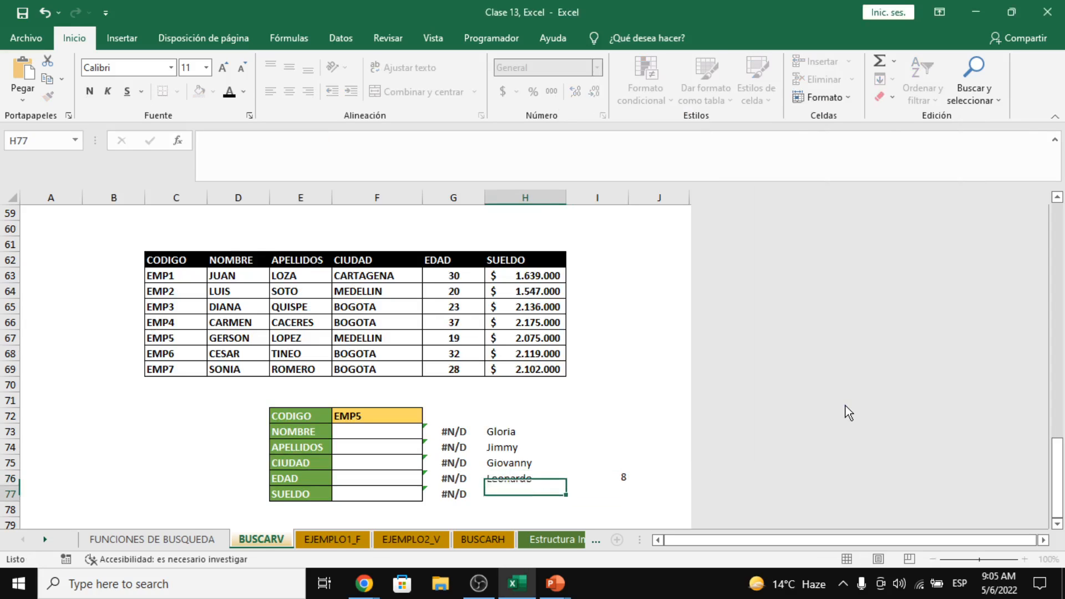
Step: Recheck the Google Meet participant list, return to Excel and clear the random number formula from I76
key(alt+Tab)
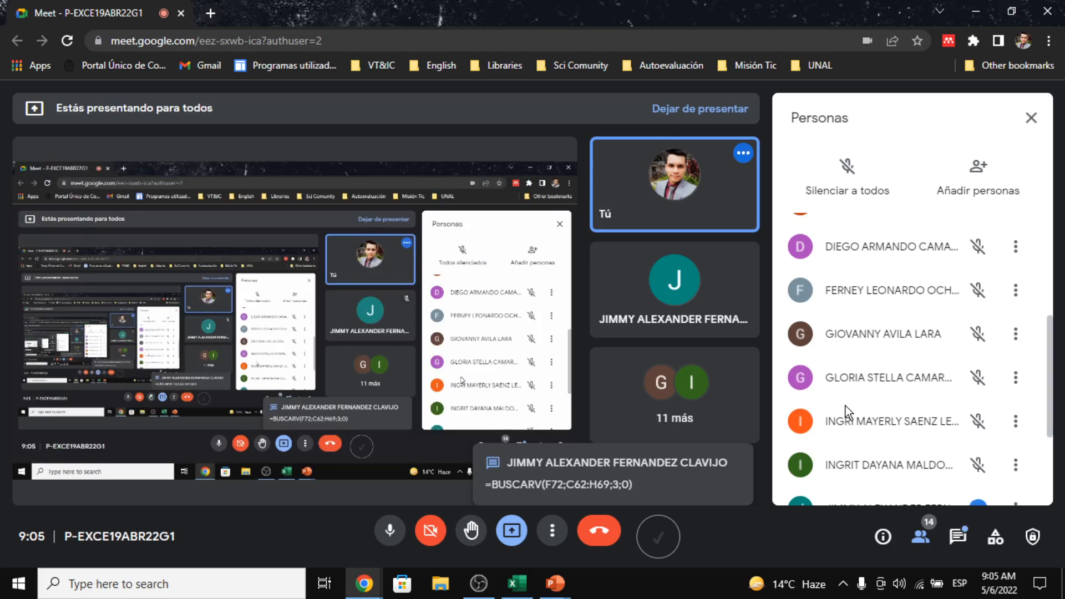
key(alt+Tab)
click(623, 478)
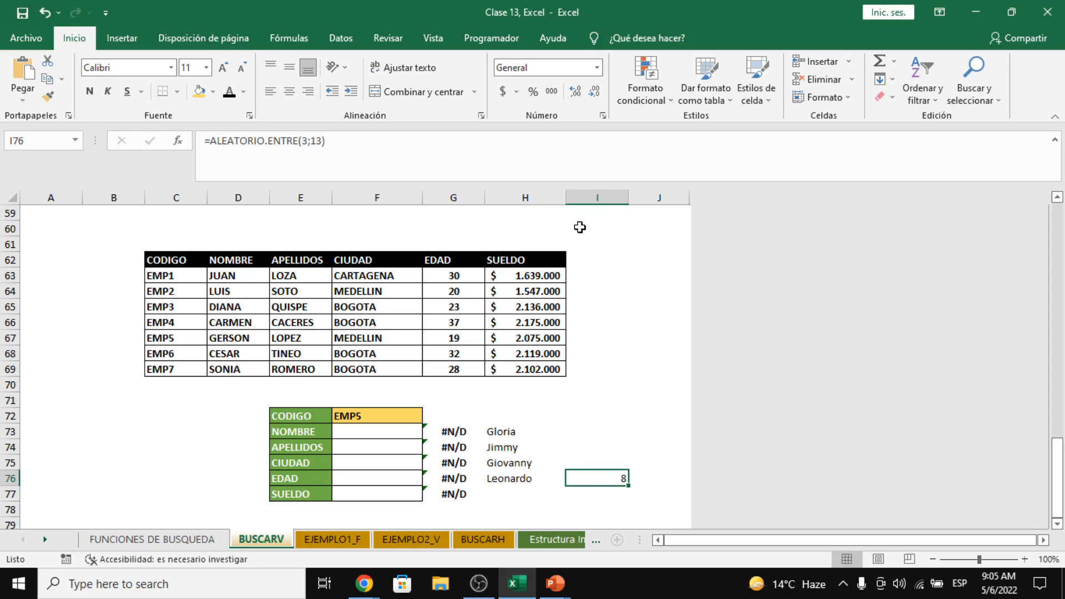
key(F2)
key(Escape)
key(BackSpace)
Step: Enter =ALEATORIO.ENTRE(3;13) in I77 for the SUELDO field and look up the drawn number in the Google Meet participant list
double_click(614, 492)
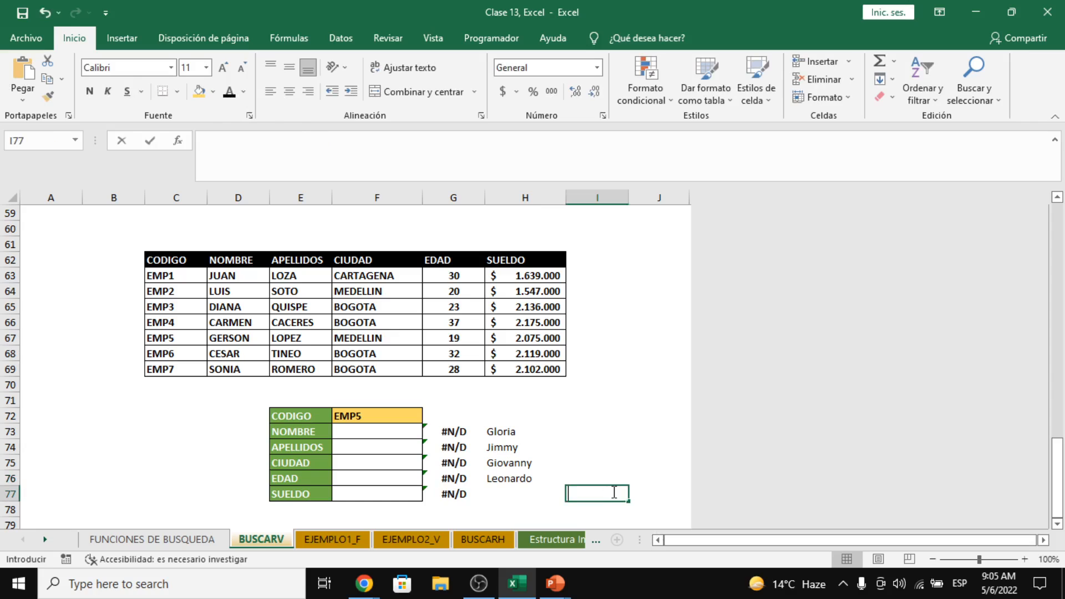
text(=ALEATORIO.ENTRE(3;13))
key(Return)
key(alt+Tab)
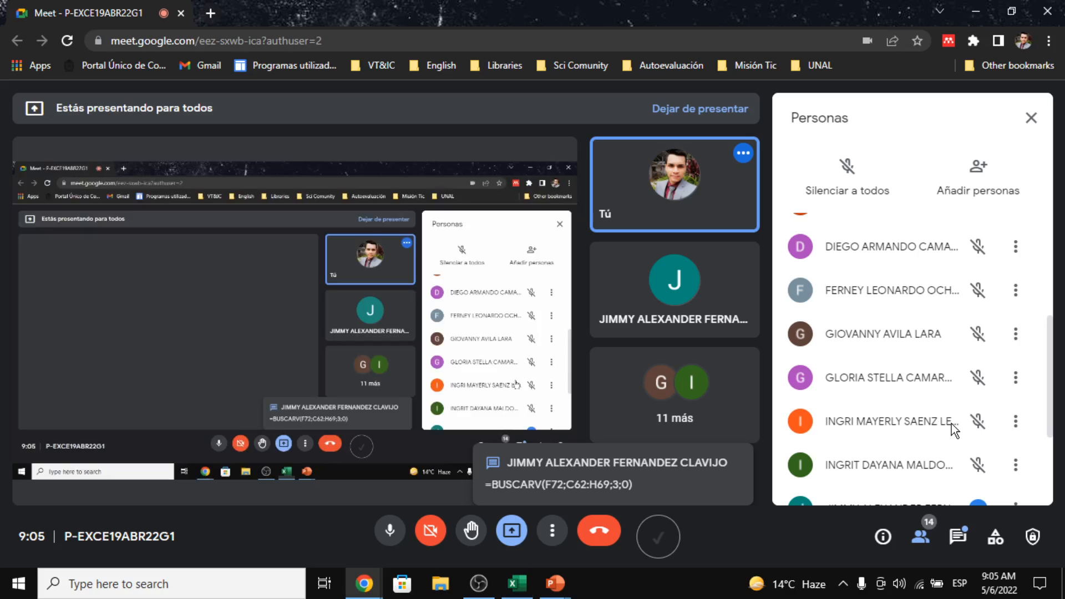
scroll(950, 424, down, 3)
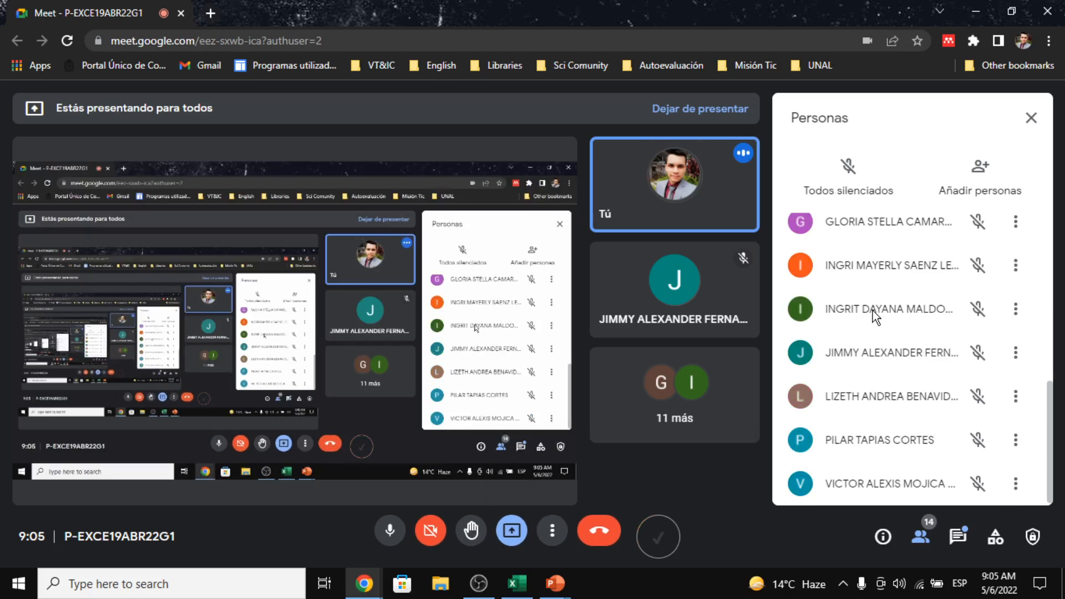
Step: Return to Excel, enter the chosen participant's first names in H77 beside SUELDO, and clear the random number from I77
key(alt+Tab)
click(518, 493)
text(In)
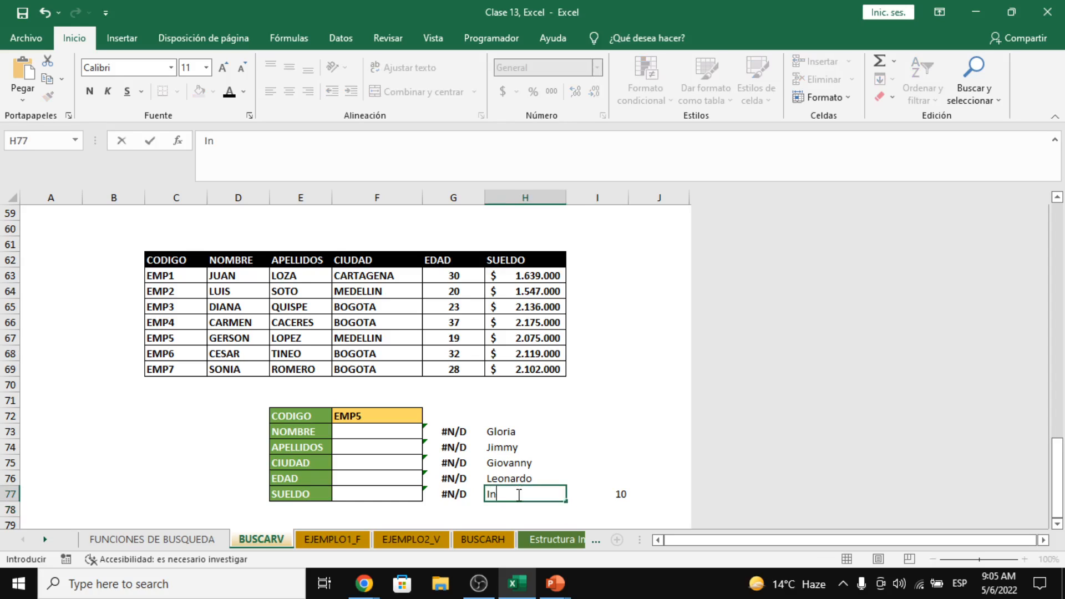
text(grit Dayana)
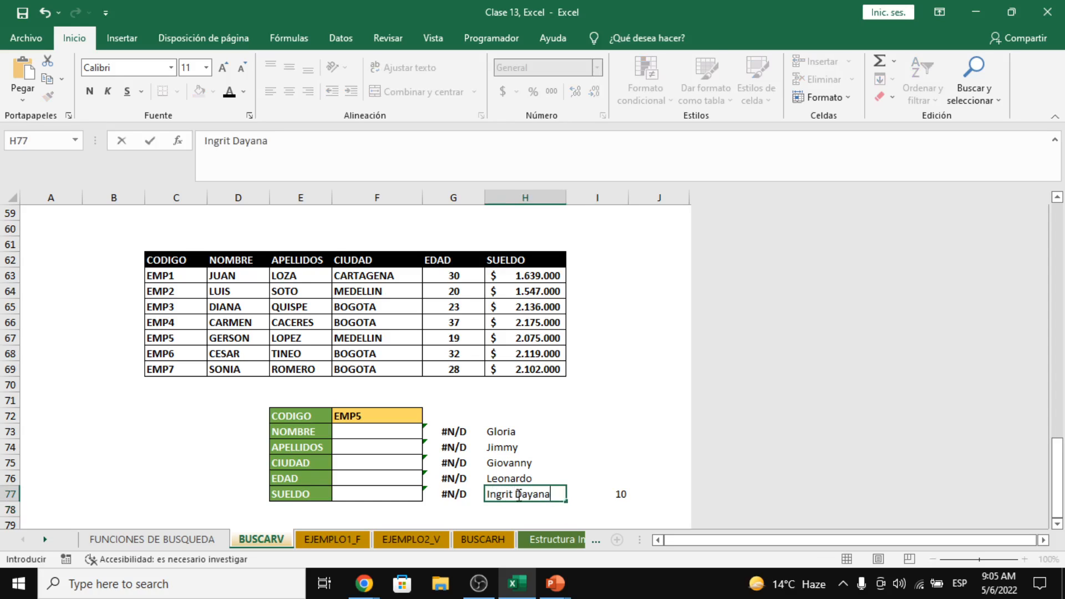
key(Tab)
key(Delete)
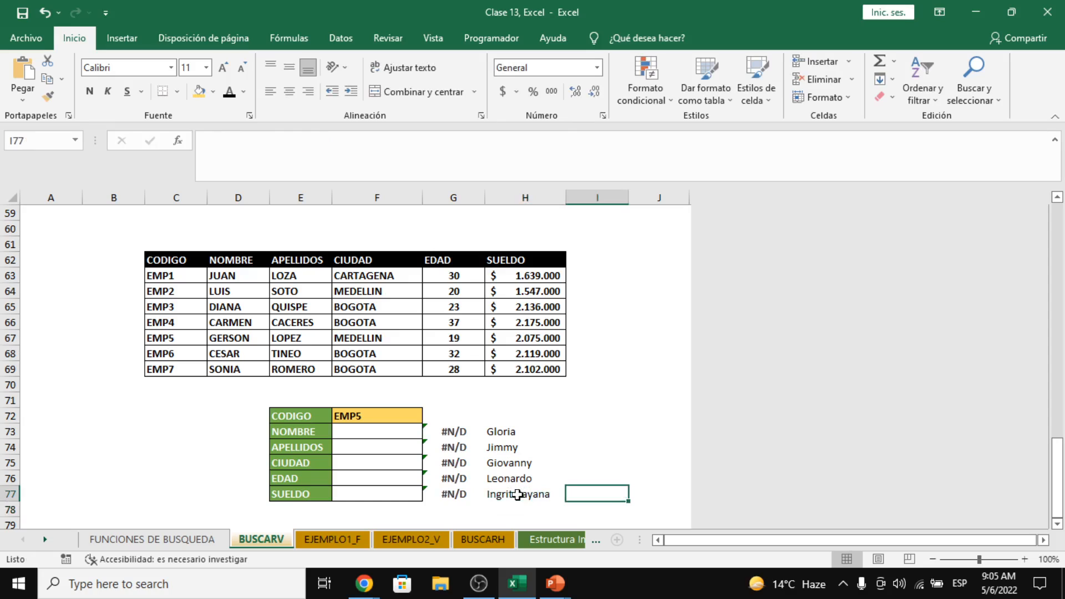
Step: Move the participant names from H73:H77 one column over, starting at I73
click(606, 466)
drag(544, 425, 533, 502)
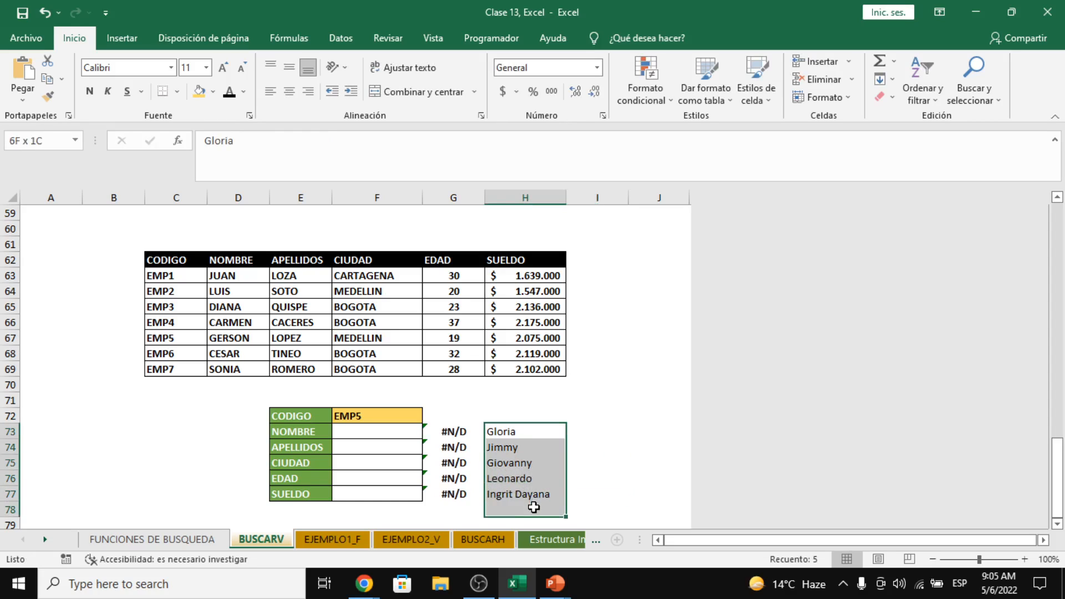
key(ctrl+c)
click(612, 430)
key(Return)
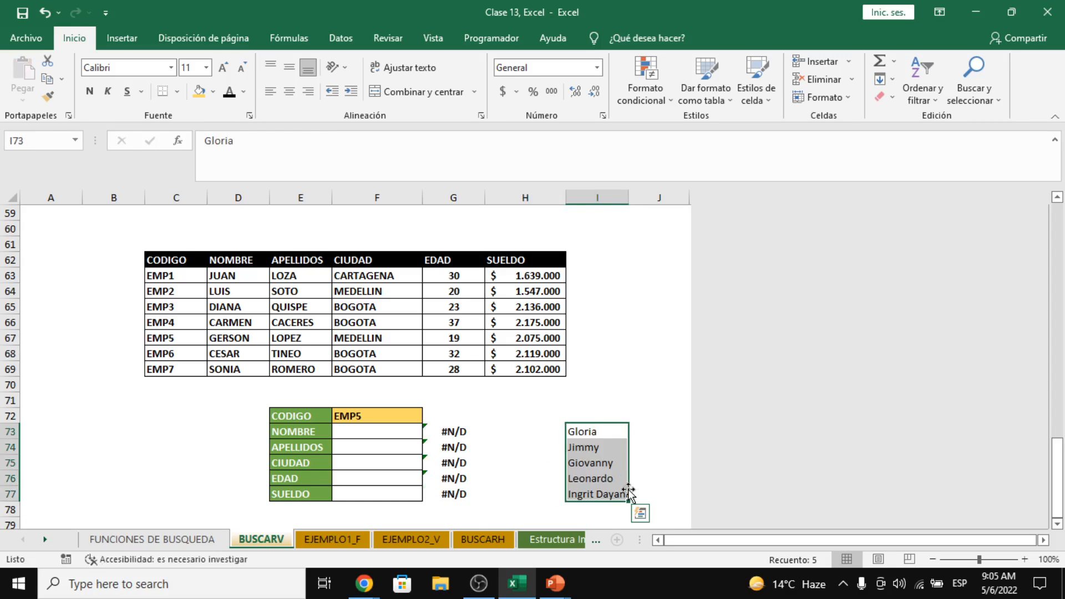
Step: Switch to Google Meet and review the call's chat messages and participant list for submitted answers
key(alt+Tab)
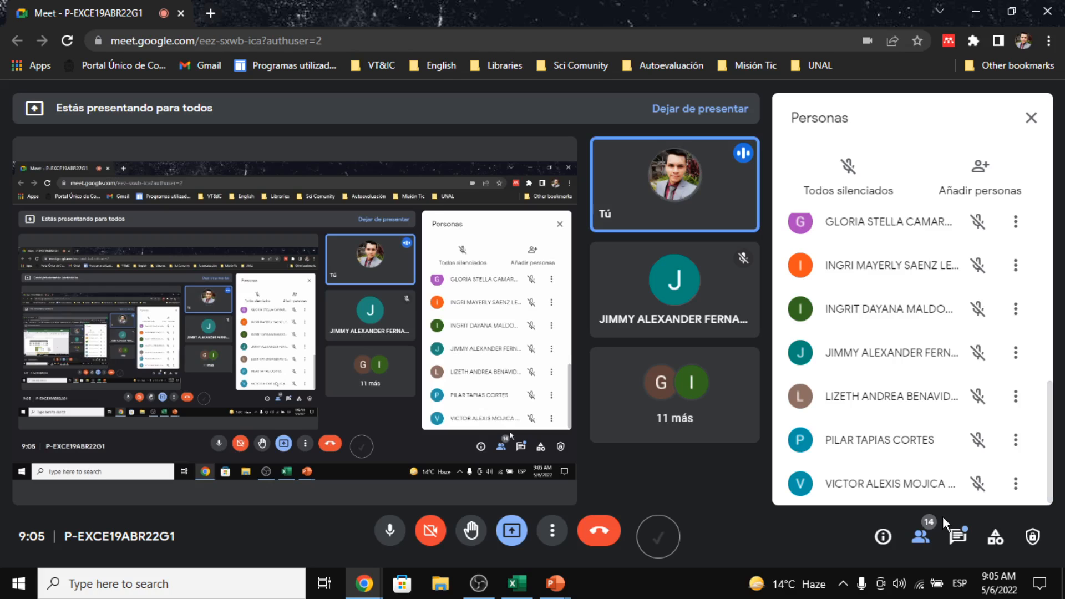
click(959, 537)
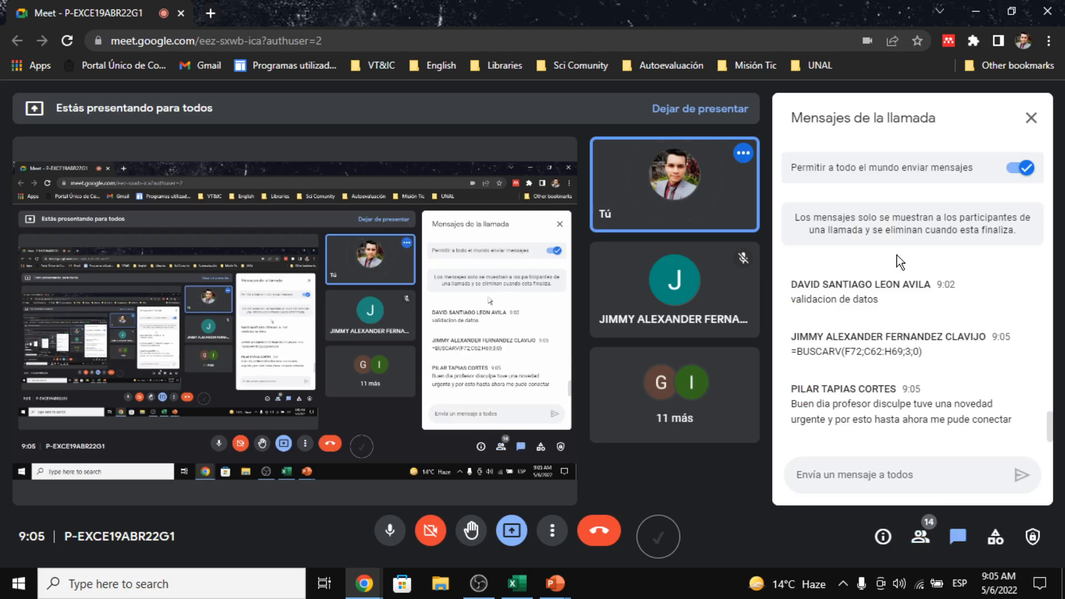
click(1030, 118)
click(920, 535)
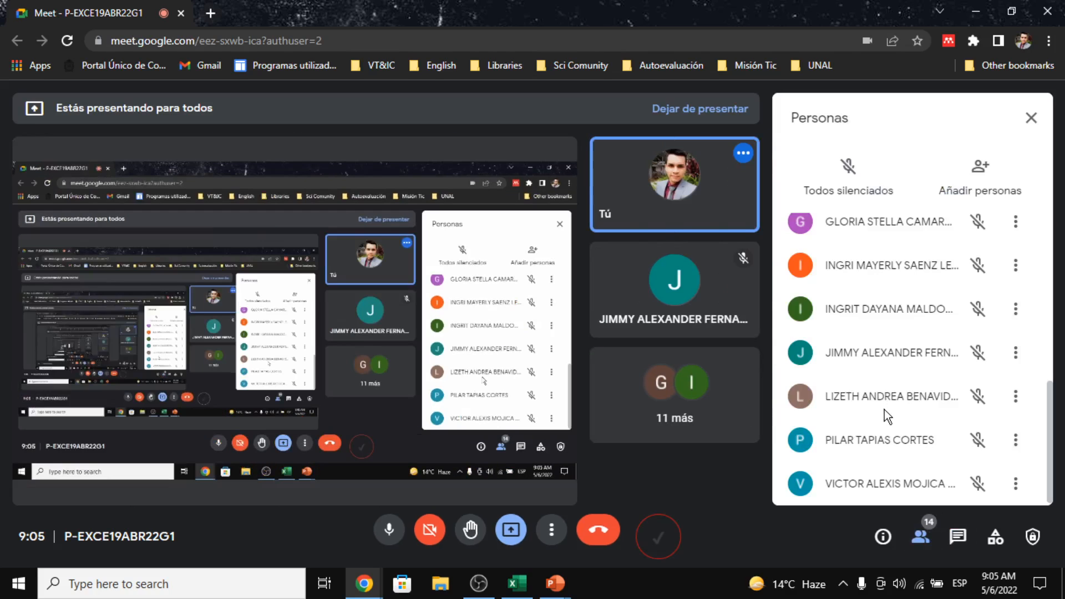
click(954, 536)
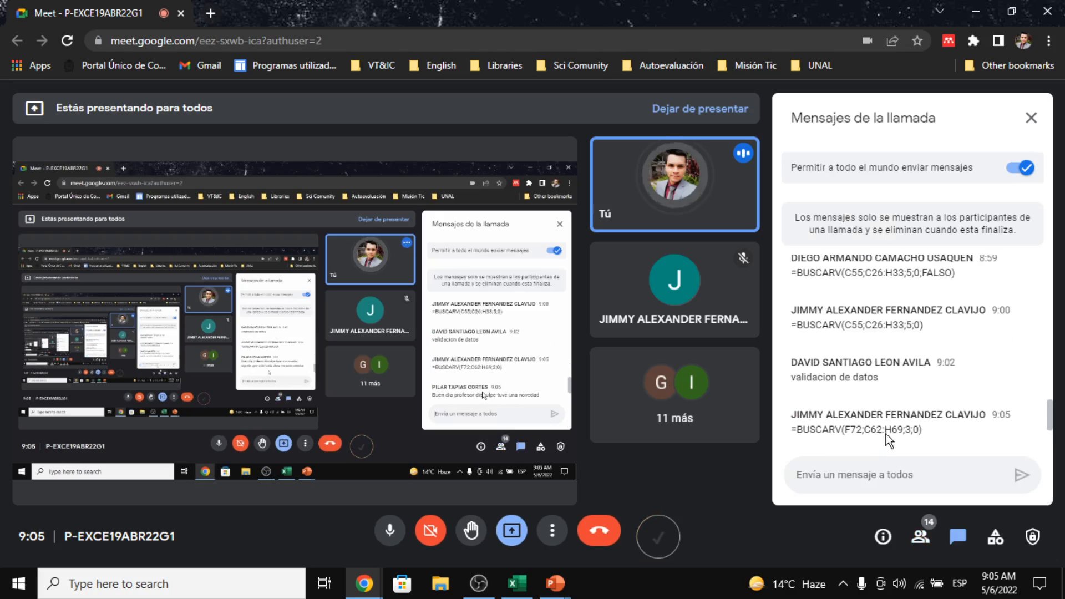
Step: Copy the answer =BUSCARV(F72;C62:H69;3;0) from the call chat into the APELLIDOS cell F74 in Excel
drag(922, 351, 790, 351)
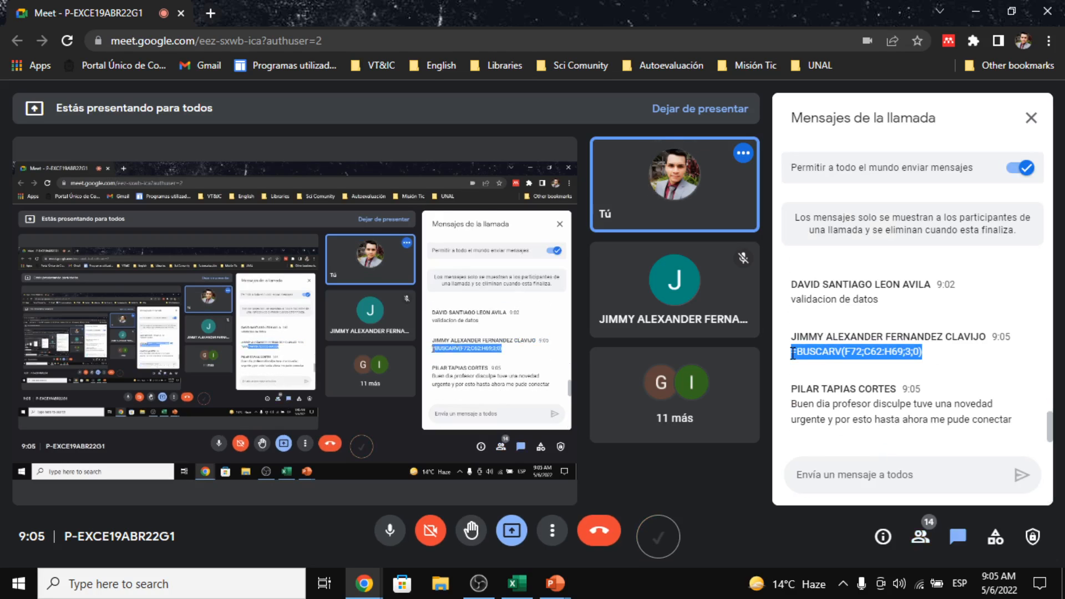
right_click(790, 356)
click(814, 366)
key(alt+Tab)
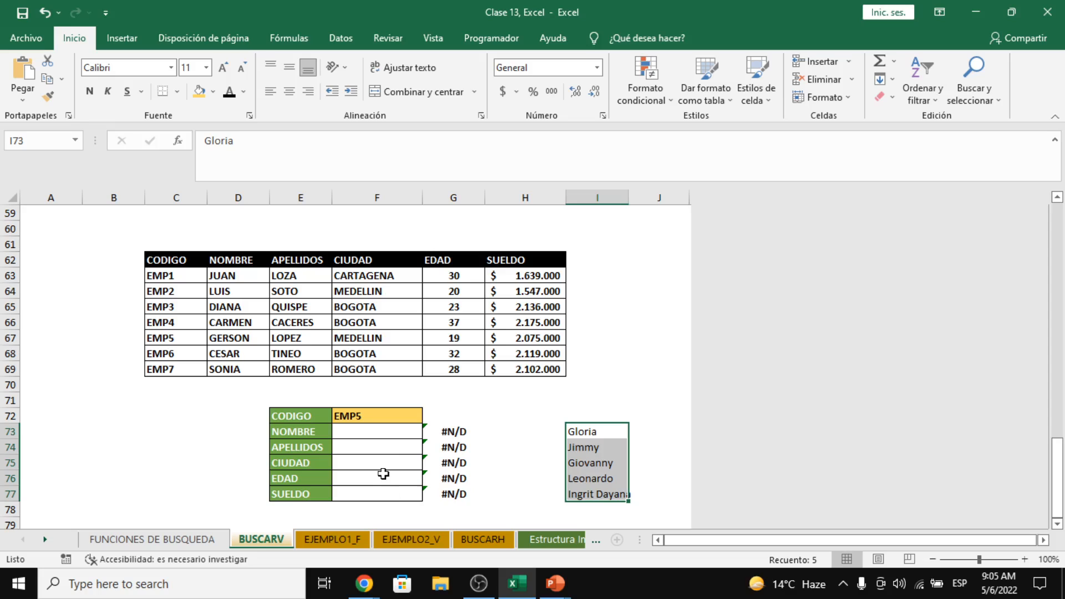
double_click(378, 451)
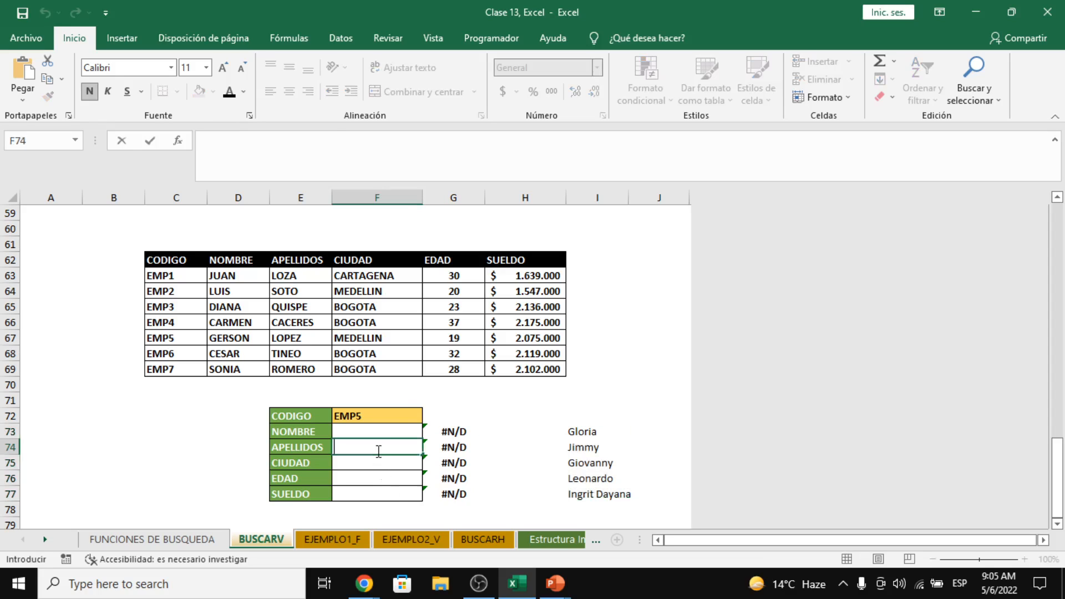
key(ctrl+v)
key(Return)
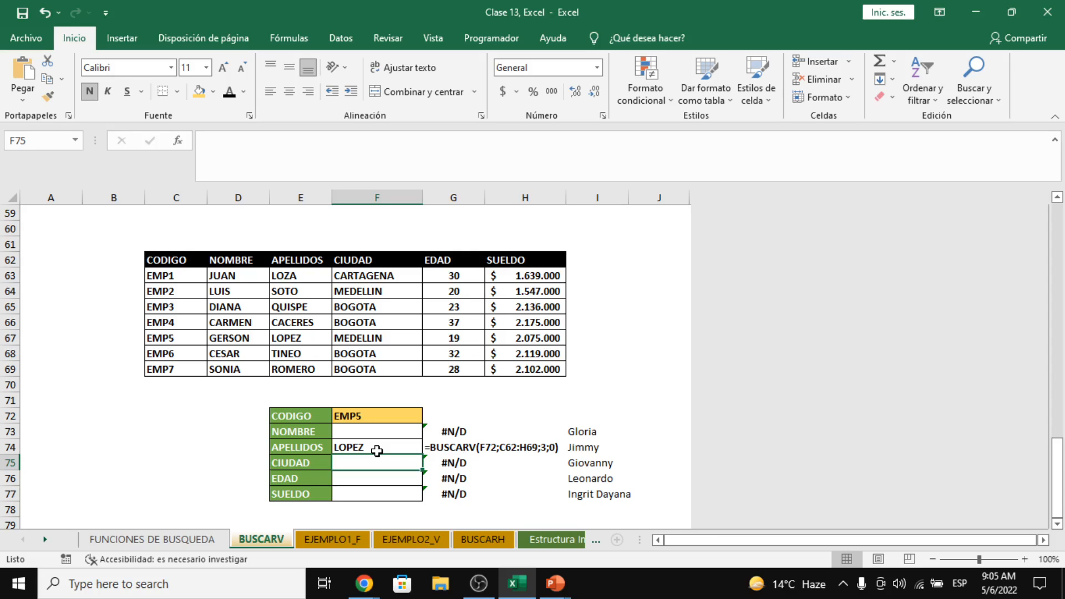
Step: Copy the answer =BUSCARV($F$72;C66:H73;6;0) from the Google Meet chat into the SUELDO cell F77 in Excel
key(alt+Tab)
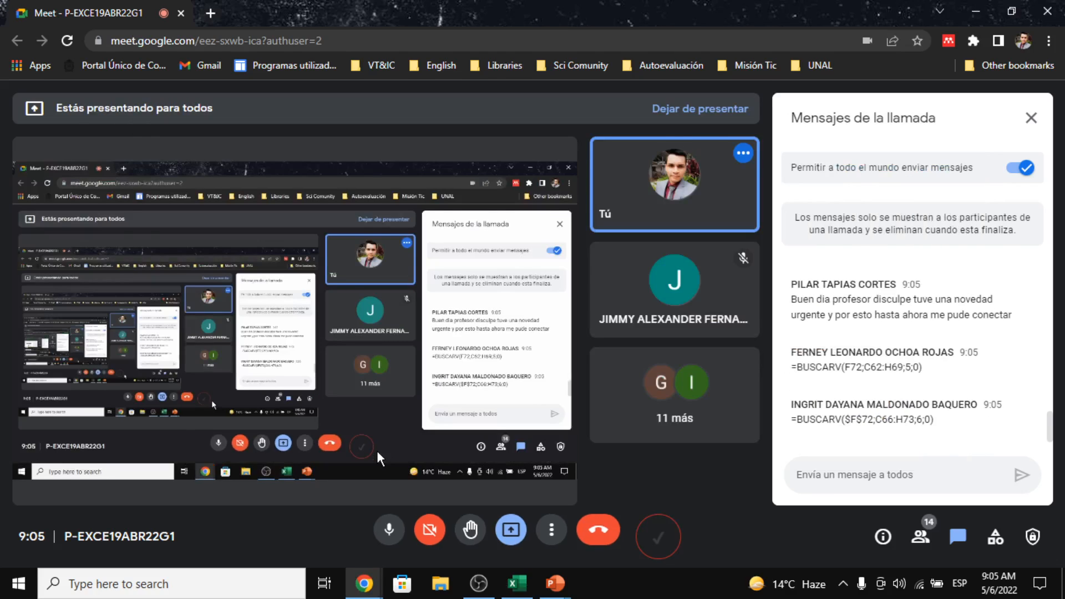
triple_click(789, 418)
right_click(790, 418)
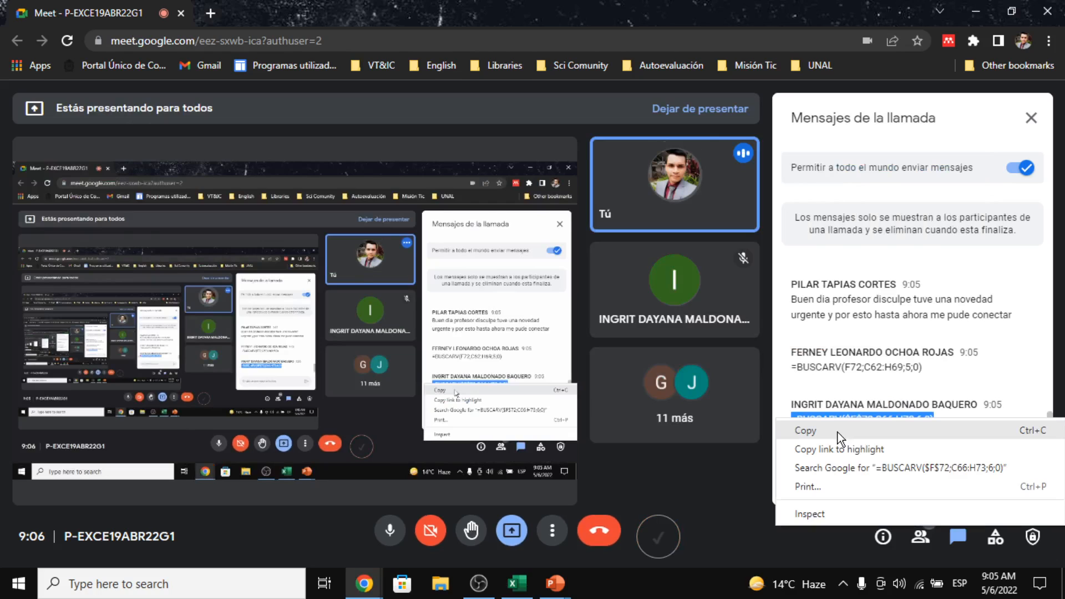
click(838, 431)
key(alt+Tab)
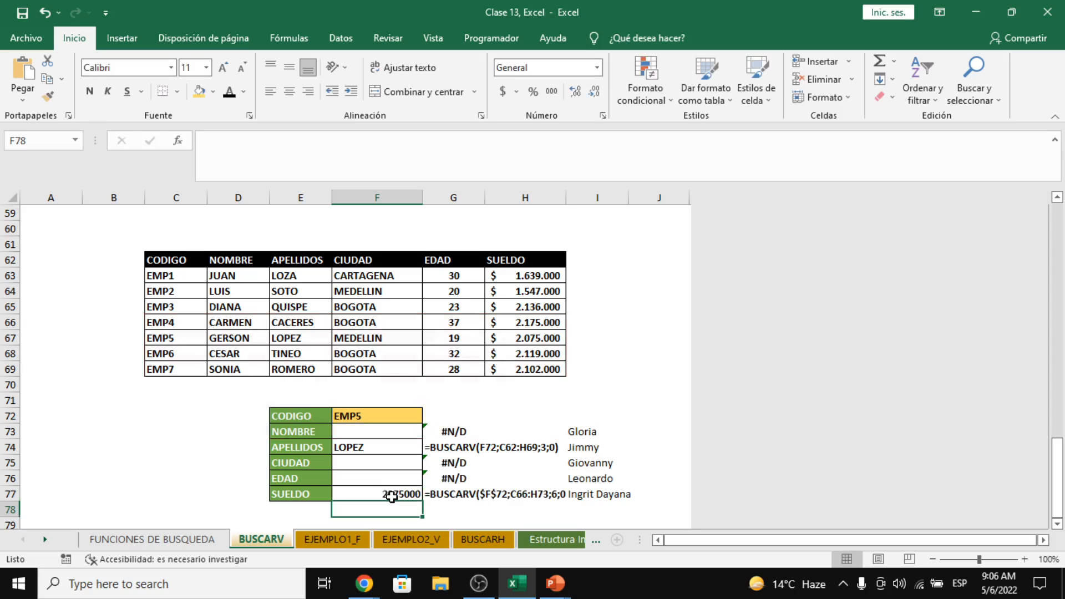
Step: Copy the answer =BUSCARV(F72;C62:H69;5;0) from the Google Meet chat into the EDAD cell F76 in Excel
key(alt+Tab)
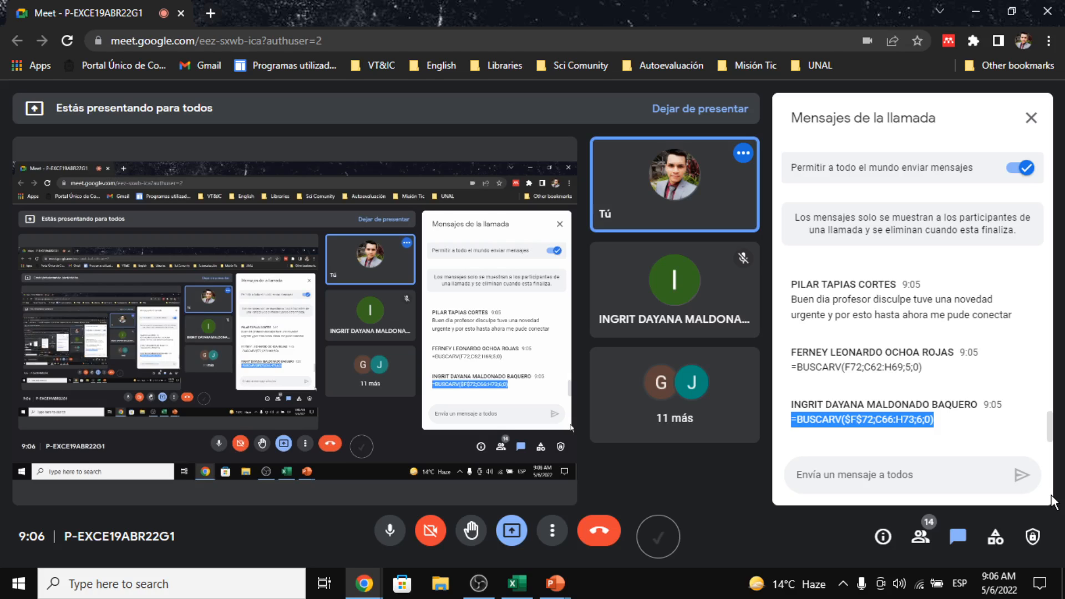
click(870, 368)
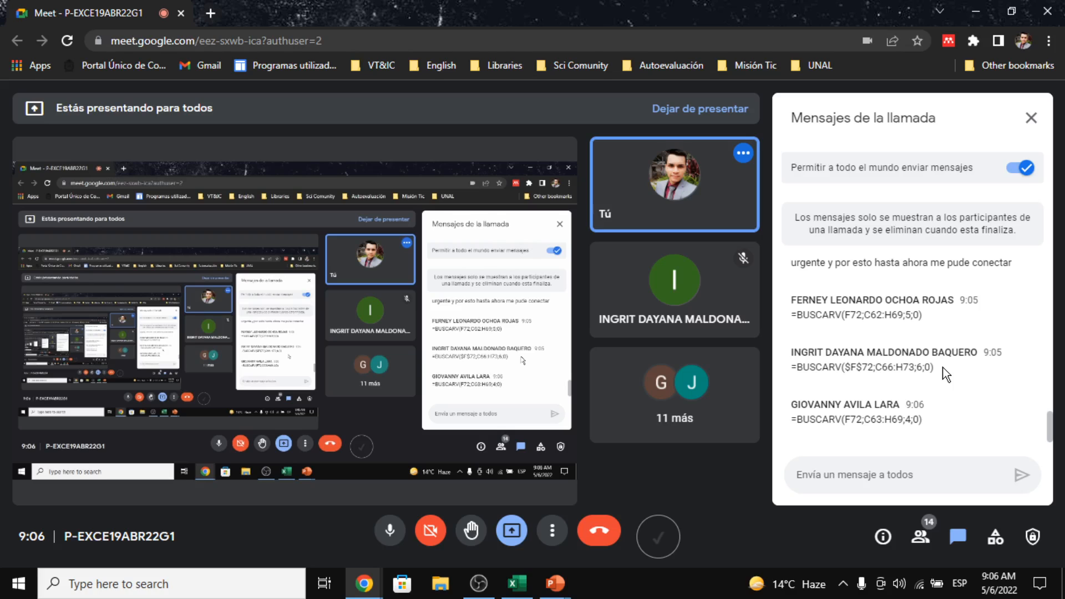
right_click(826, 311)
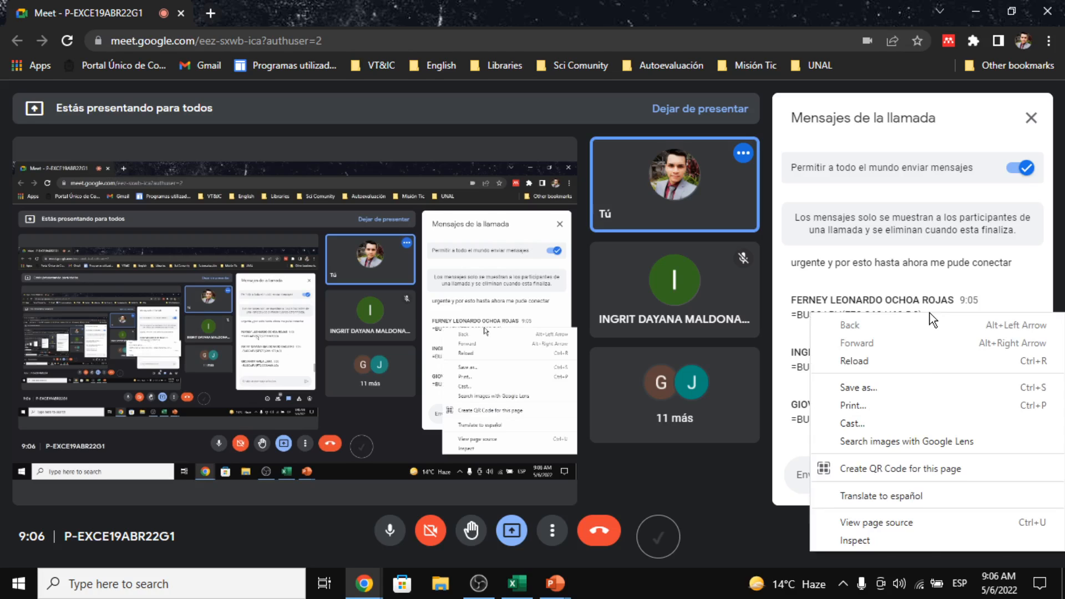
click(937, 312)
drag(938, 315, 811, 321)
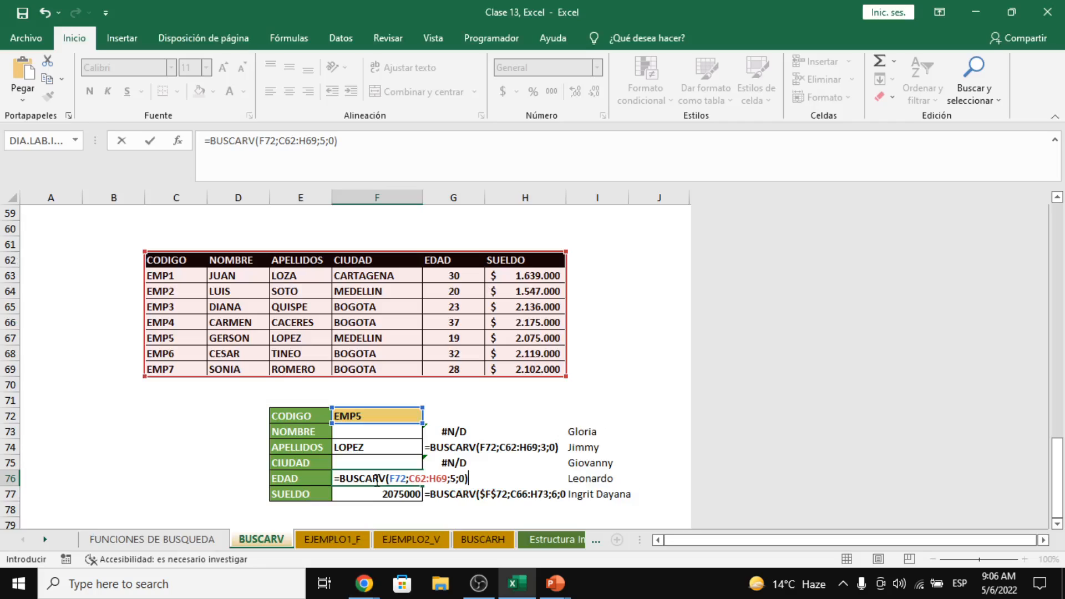
key(Return)
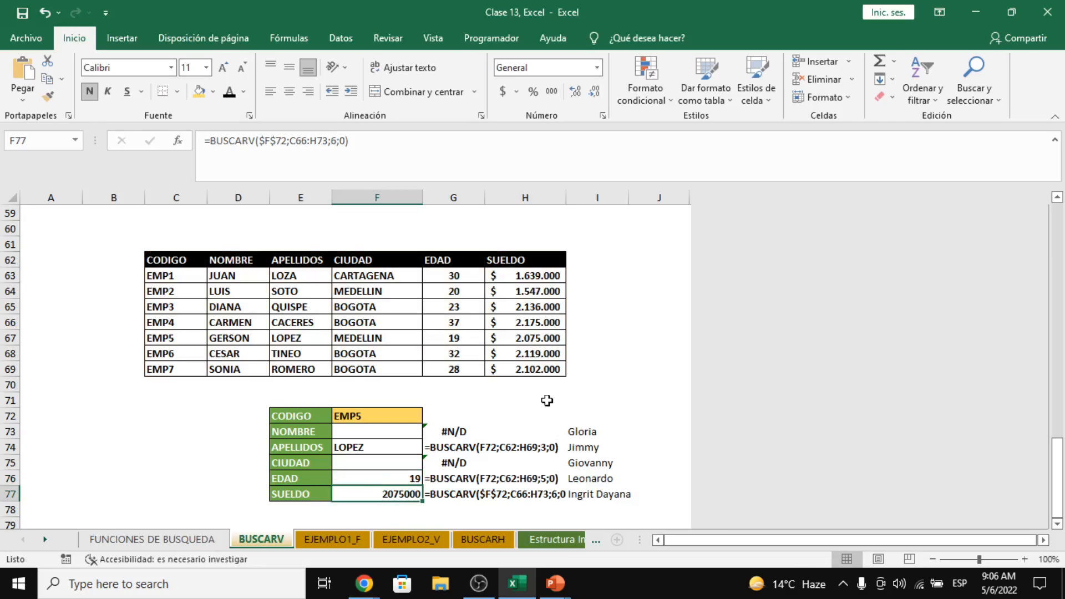
Step: Copy the answer =BUSCARV(F72;C63:H69;4;0) from the Google Meet chat into the CIUDAD cell F75 in Excel
key(alt+Tab)
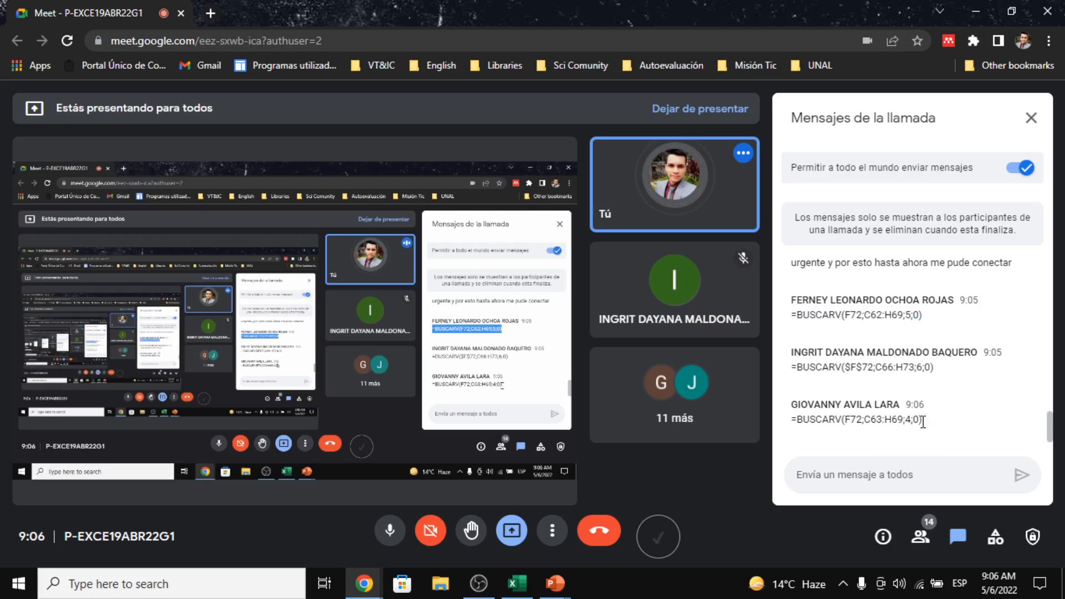
drag(923, 422, 791, 425)
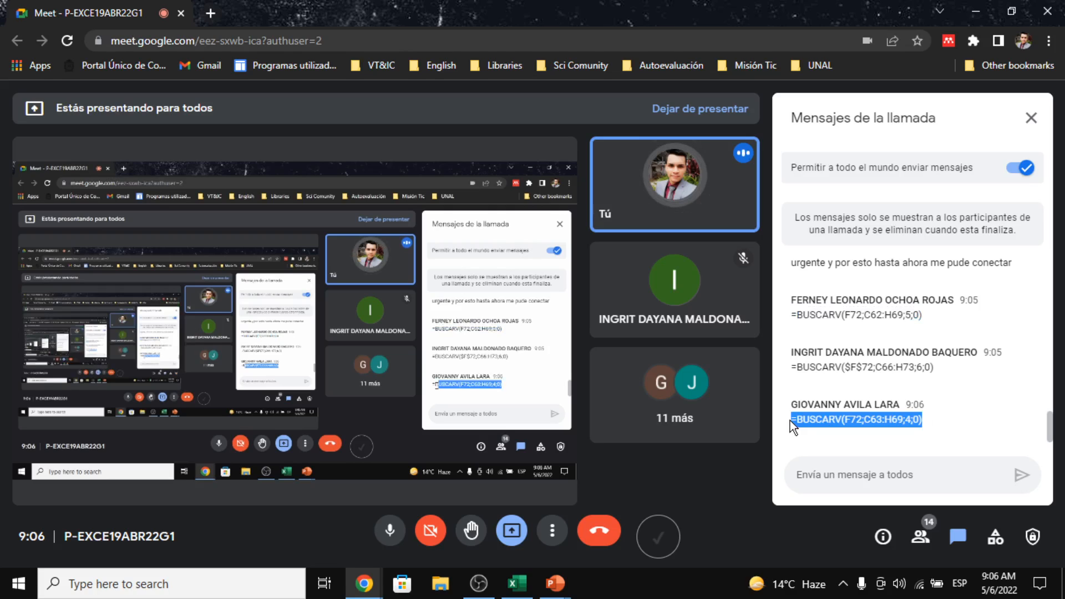
scroll(927, 368, up, 2)
scroll(926, 367, down, 2)
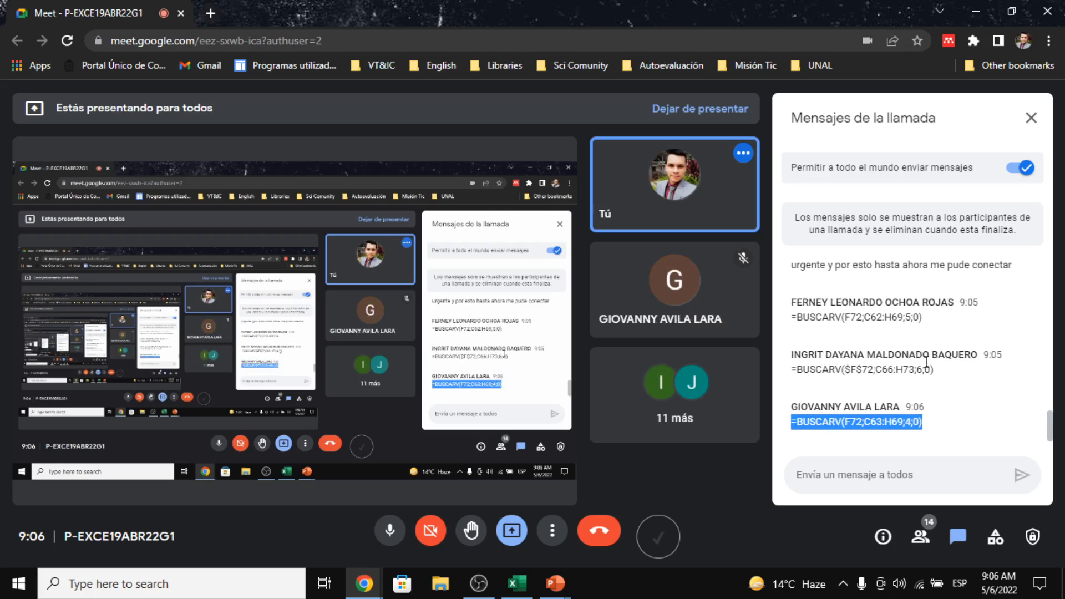
scroll(926, 362, up, 3)
scroll(925, 362, down, 3)
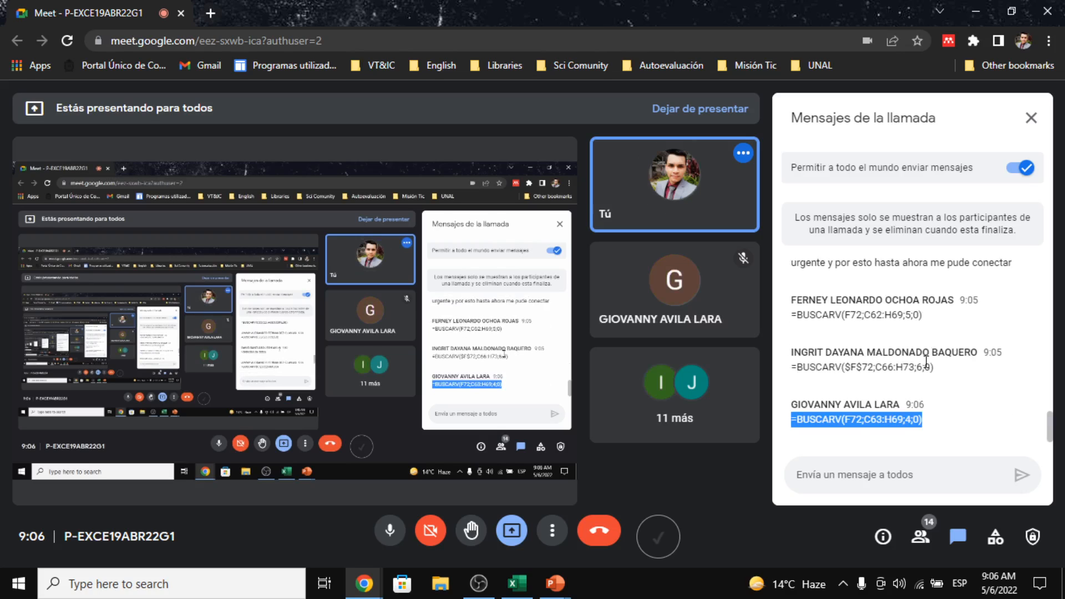
key(alt+Tab)
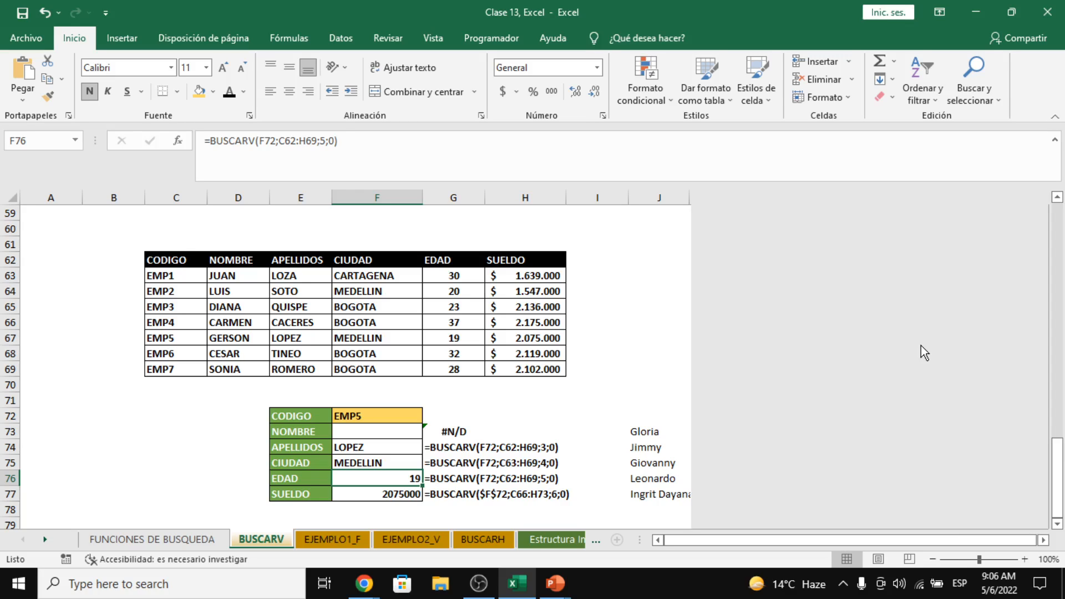
Step: Check the call's participant list in Google Meet and return to the Excel worksheet
key(alt+Tab)
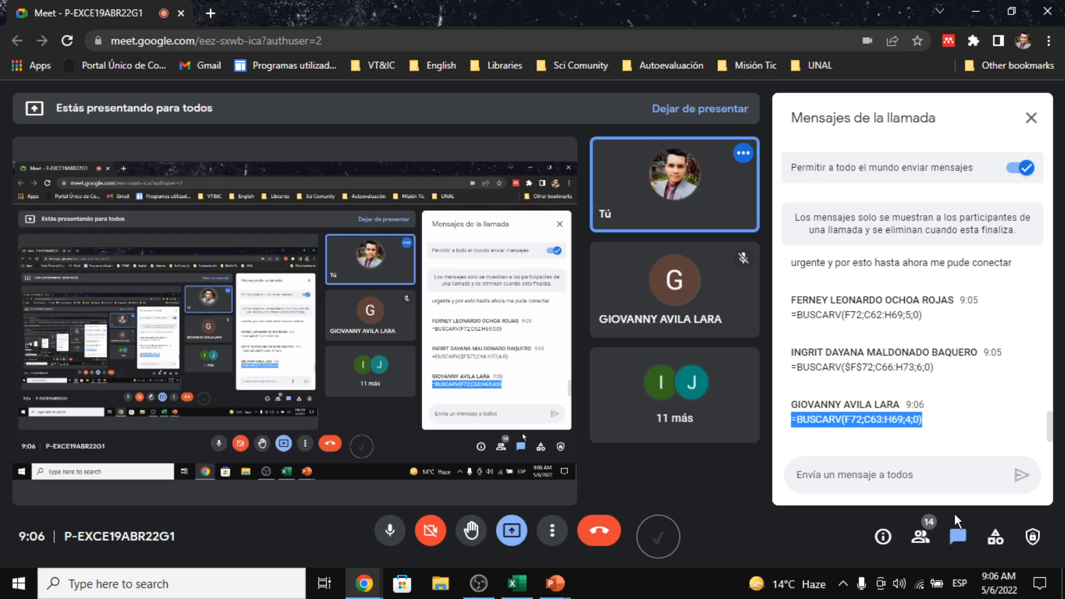
click(920, 537)
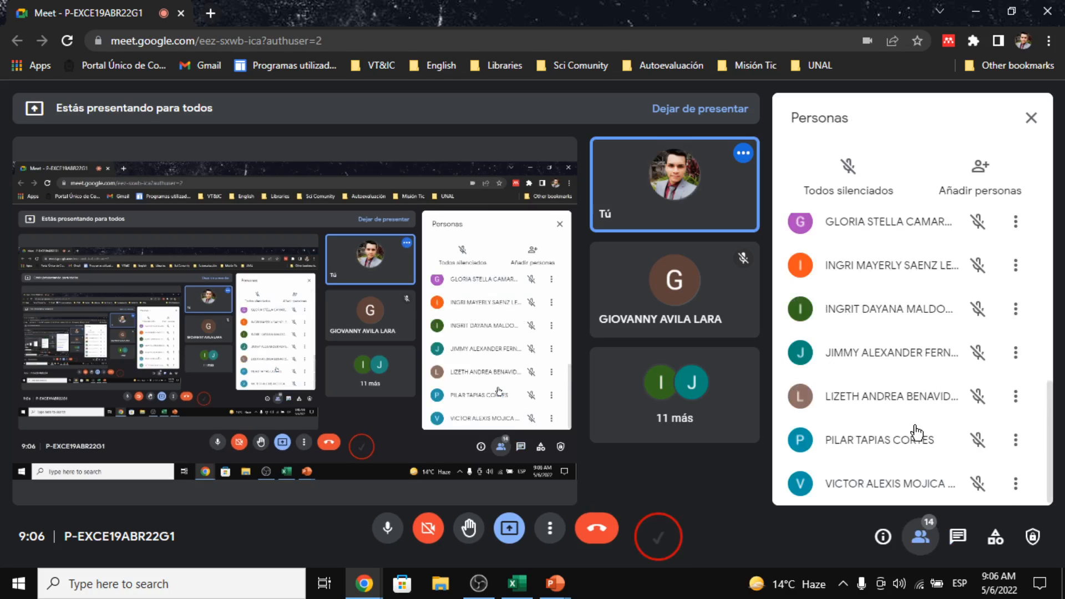
key(alt+Tab)
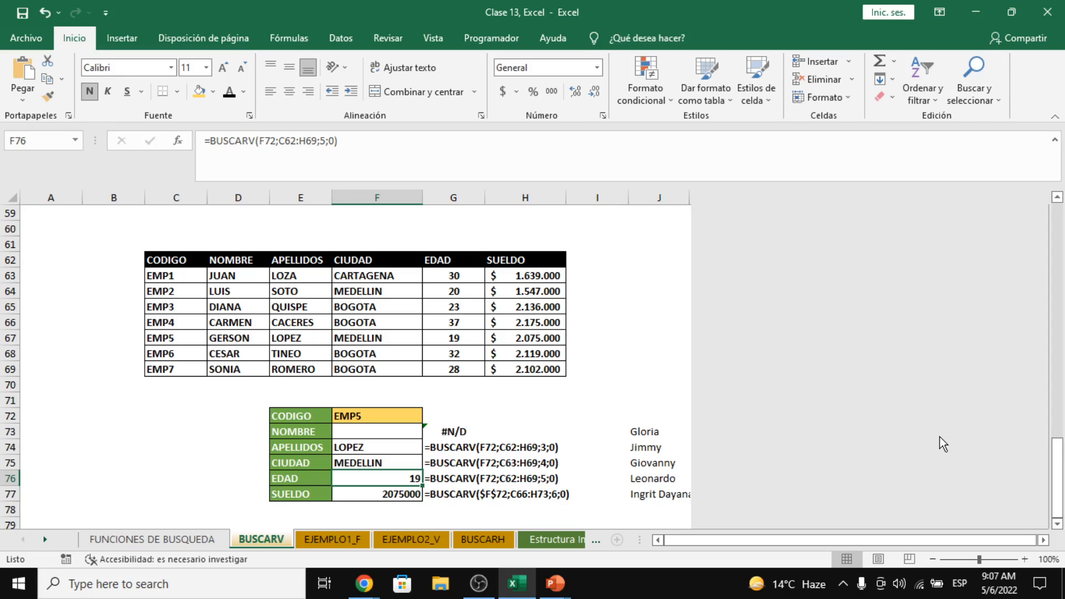
Step: Replace the lookup range in the SUELDO formula in F77 with the full employee table C62:H69
key(Down)
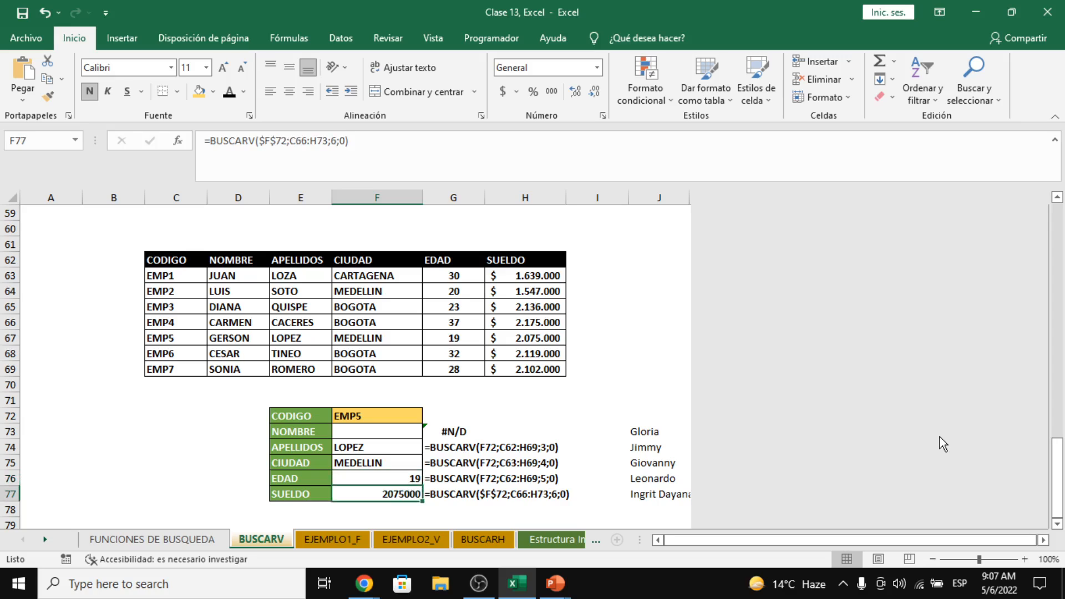
click(483, 162)
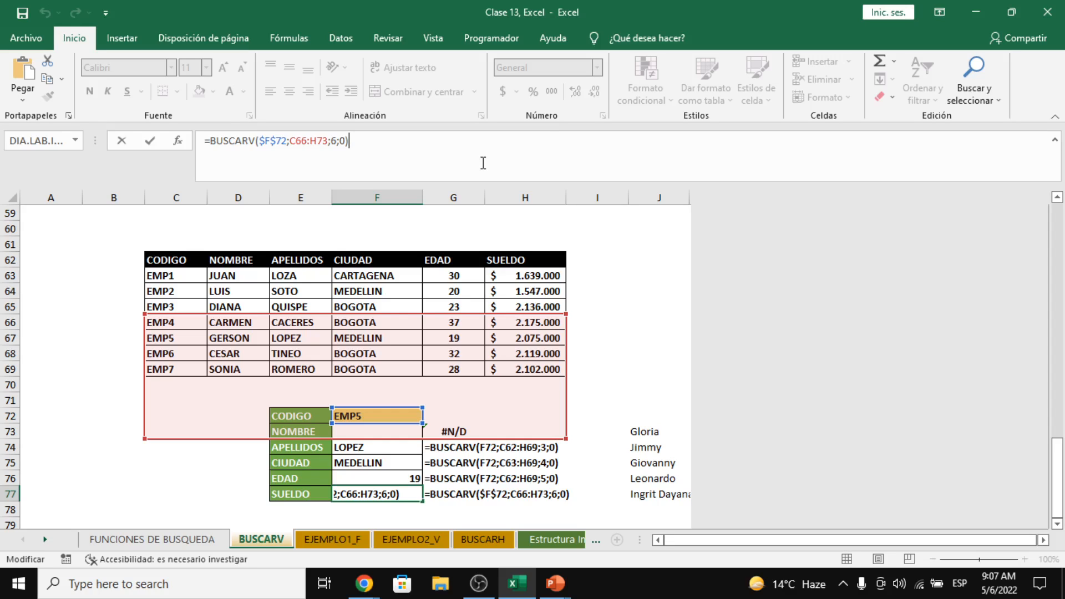
click(328, 145)
key(BackSpace)
key(BackSpace)
key(BackSpace)
key(BackSpace)
key(BackSpace)
key(BackSpace)
key(BackSpace)
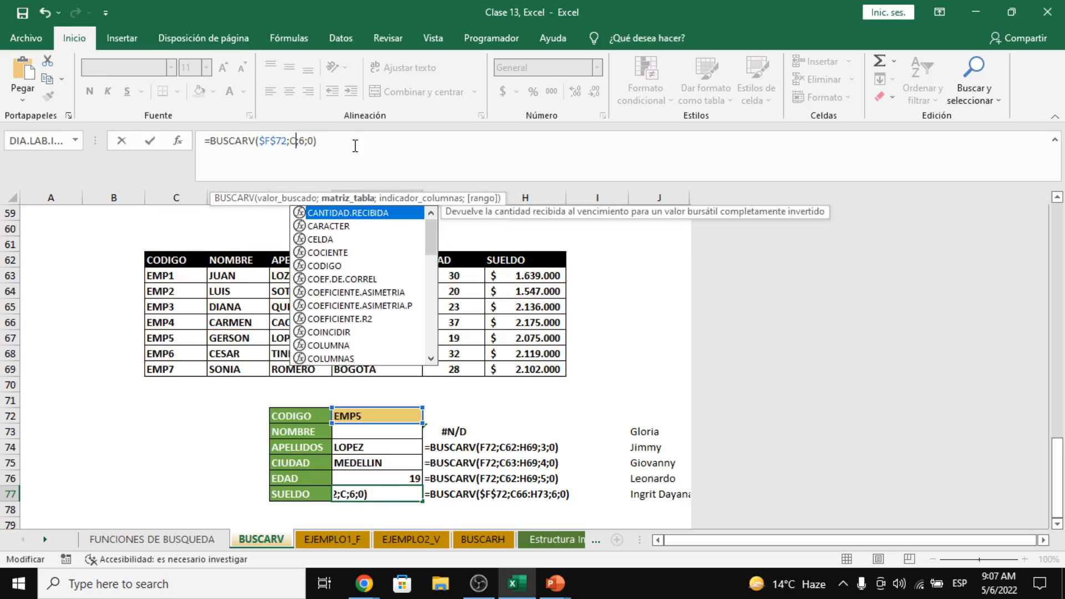
drag(200, 271, 517, 371)
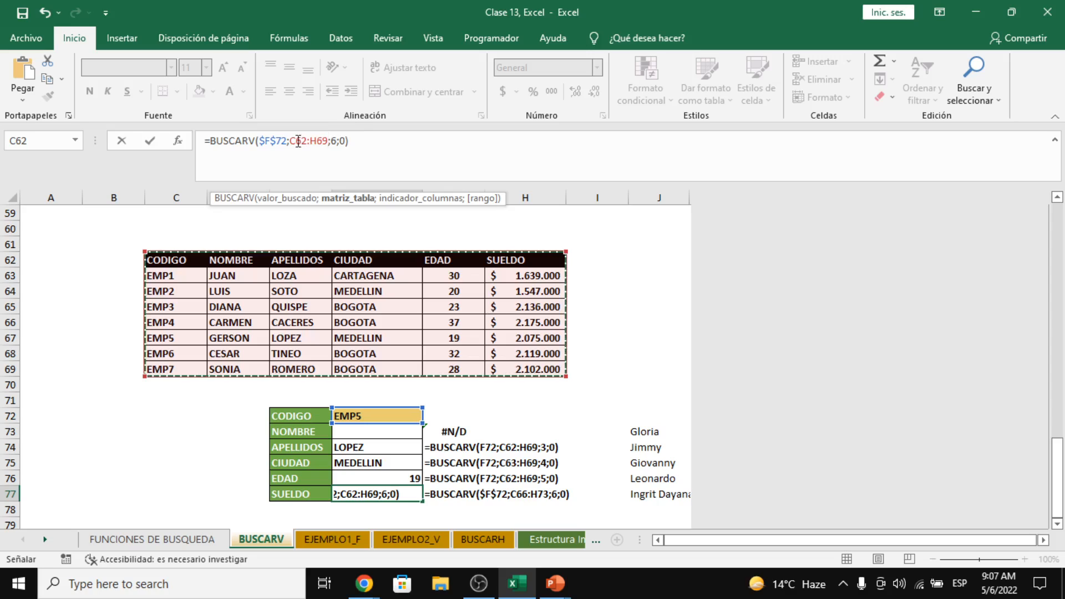
Step: Make the SUELDO formula's table range absolute as $C$62:$H$69, enter it and reselect F77
click(324, 154)
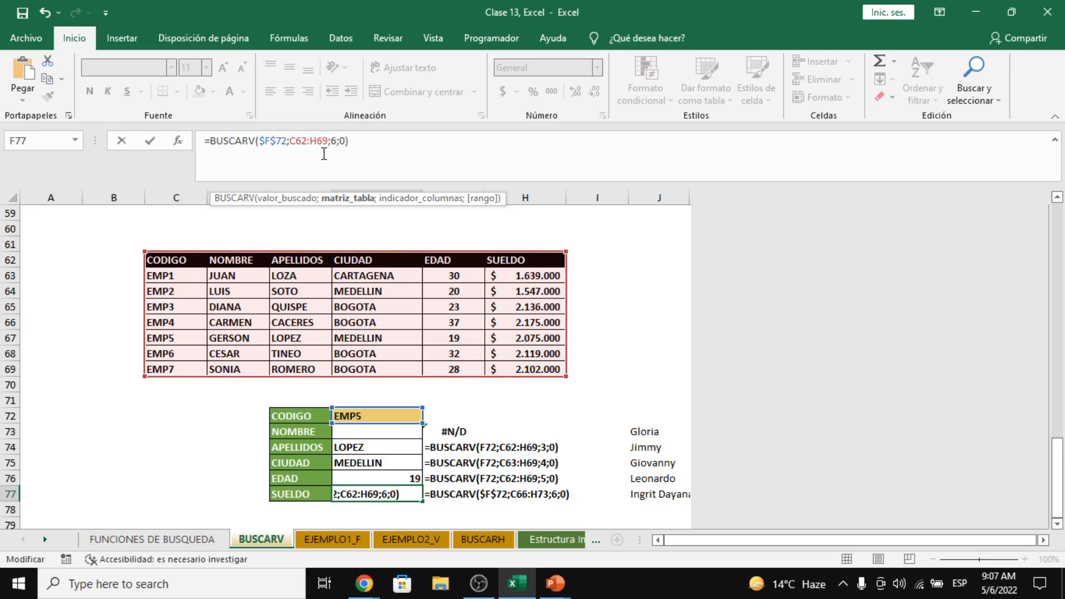
key(F4)
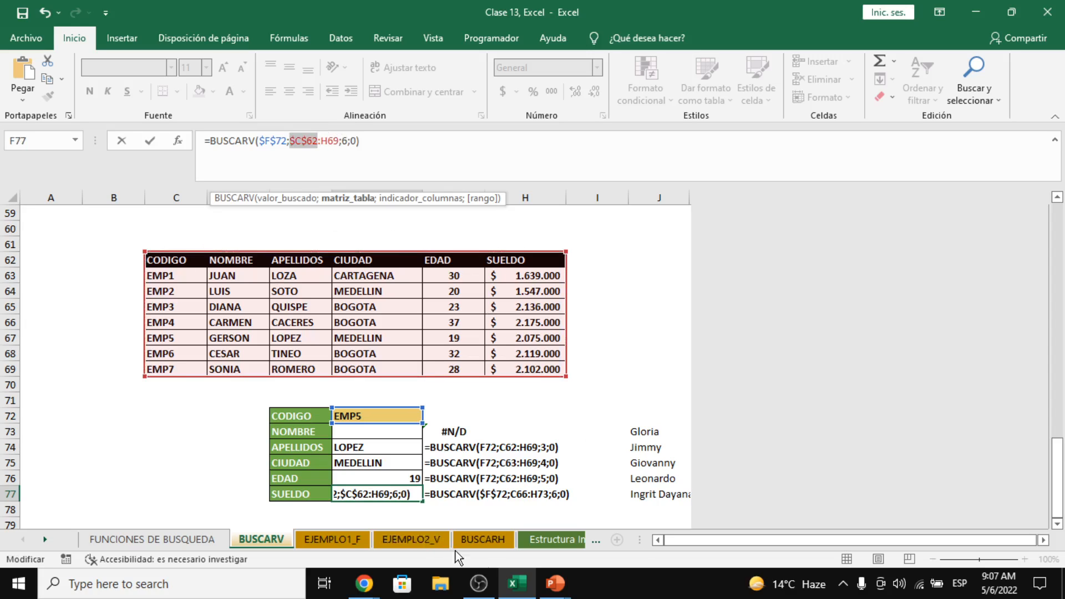
click(334, 141)
key(F4)
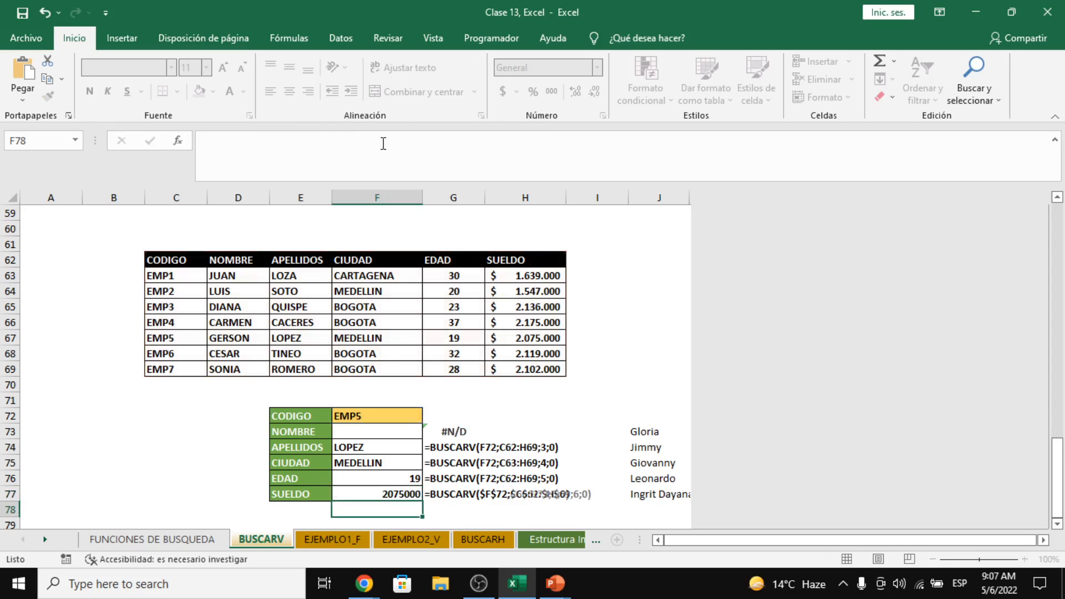
key(Return)
click(410, 494)
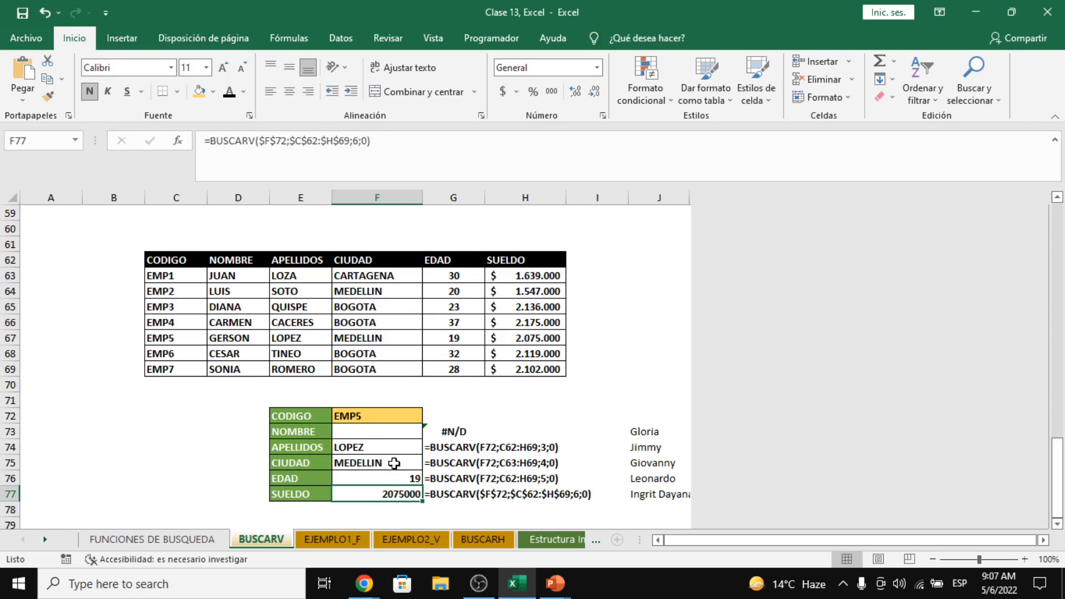
Step: Check the Google Meet call, return to Excel and examine the table range used by the CIUDAD formula in F75
key(alt+Tab)
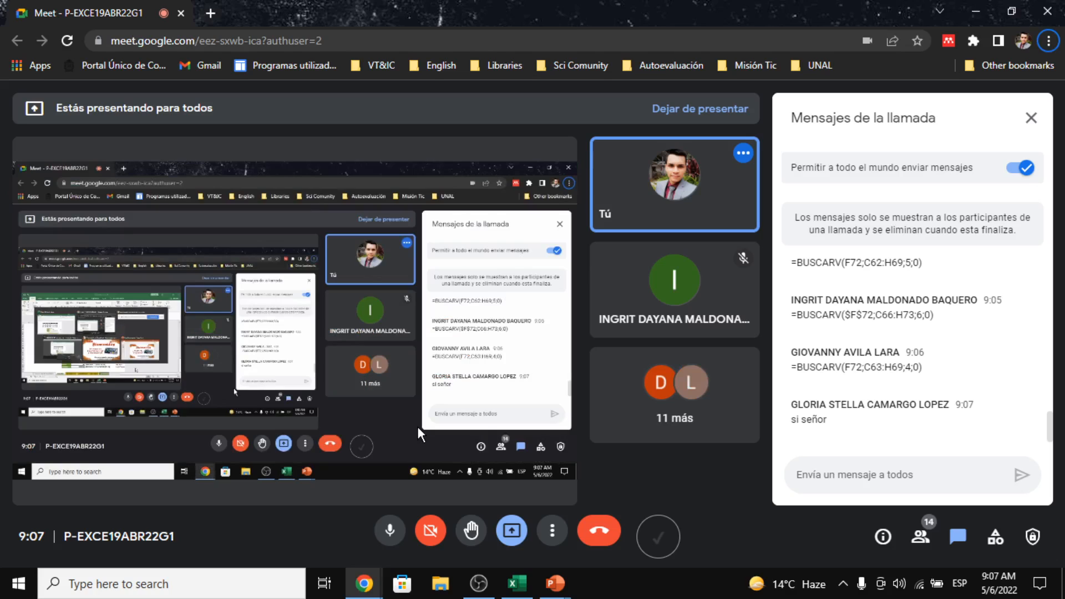
key(alt+Tab)
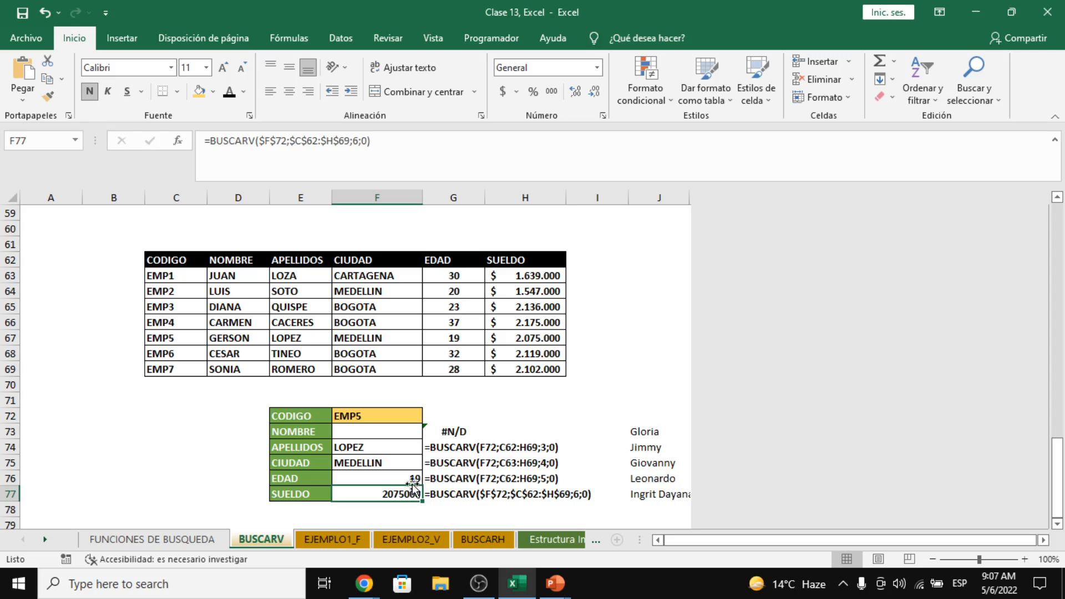
click(386, 462)
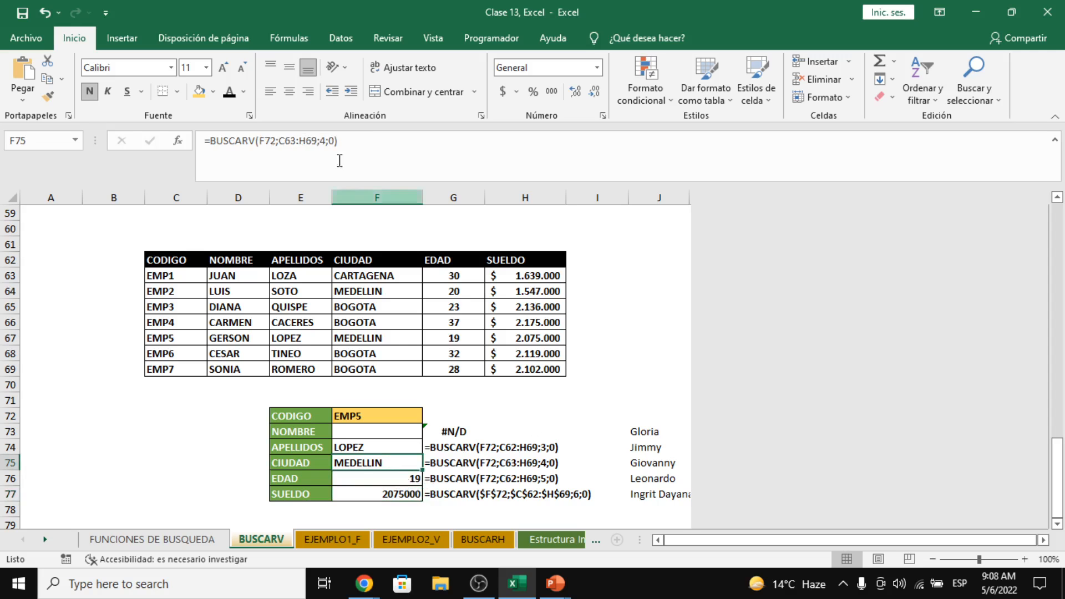
key(F2)
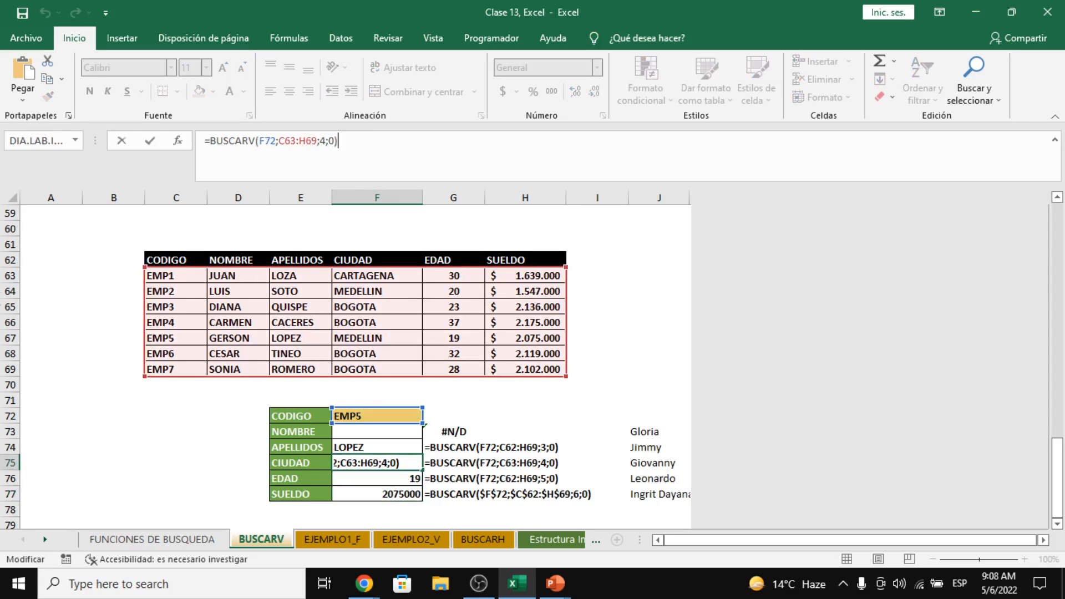
key(Escape)
Step: Read the note on the Matriz argument in D15 about including the table header in the selection
scroll(462, 405, up, 2)
scroll(462, 406, up, 12)
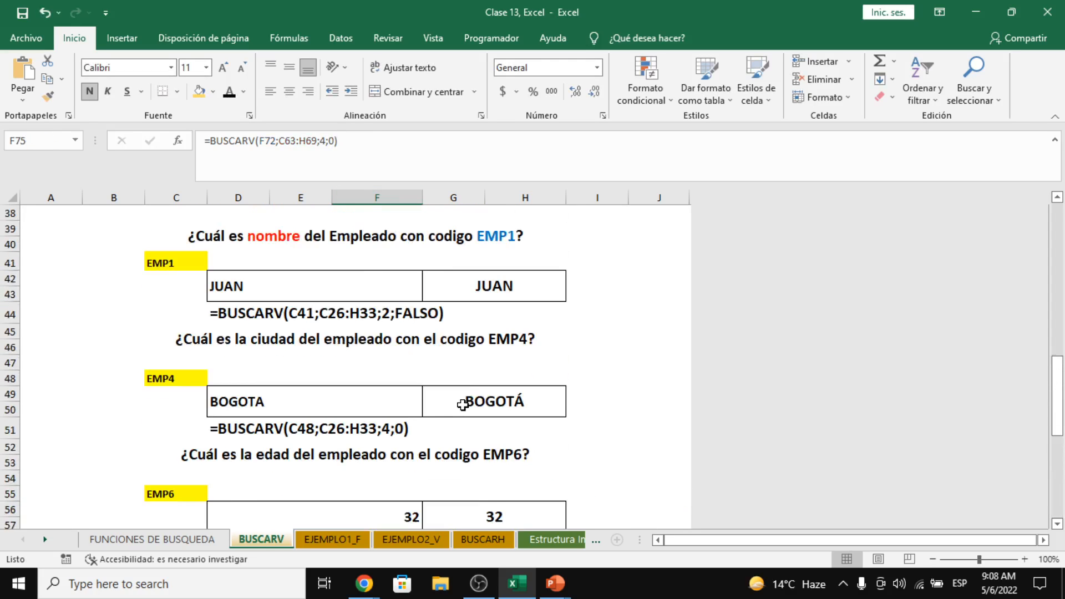
scroll(480, 352, up, 1)
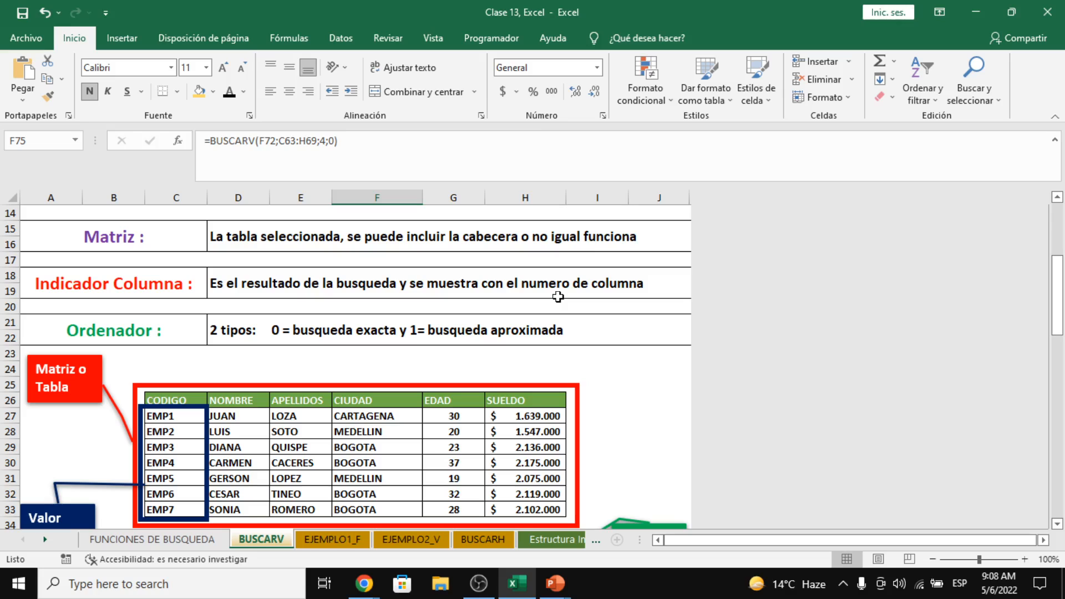
click(592, 234)
scroll(612, 416, down, 16)
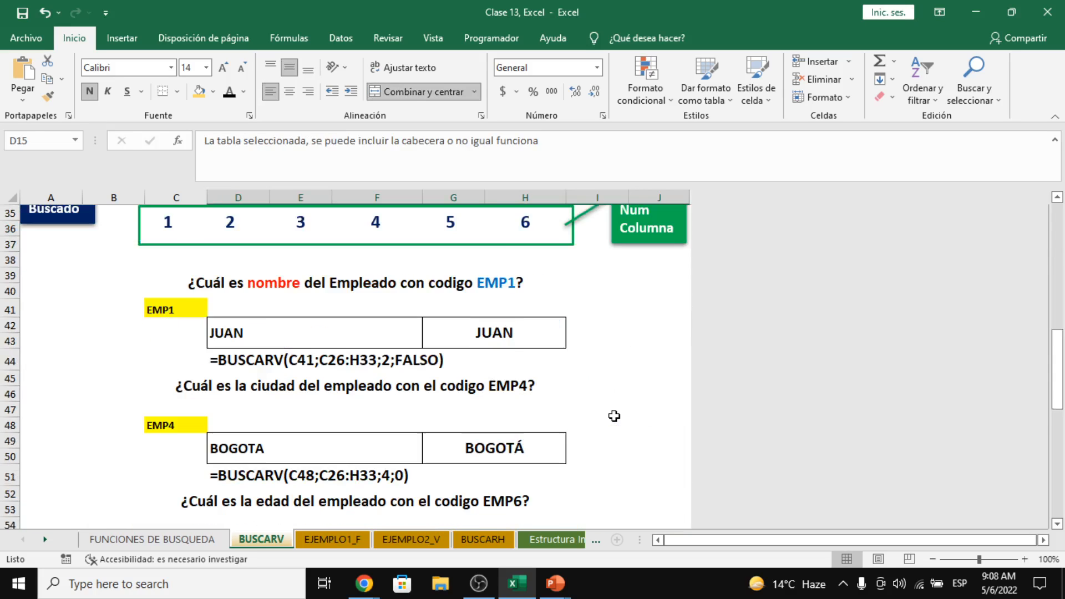
Step: Compare the BUSCARV formulas in the APELLIDOS and EDAD cells, F74 and F76
click(401, 403)
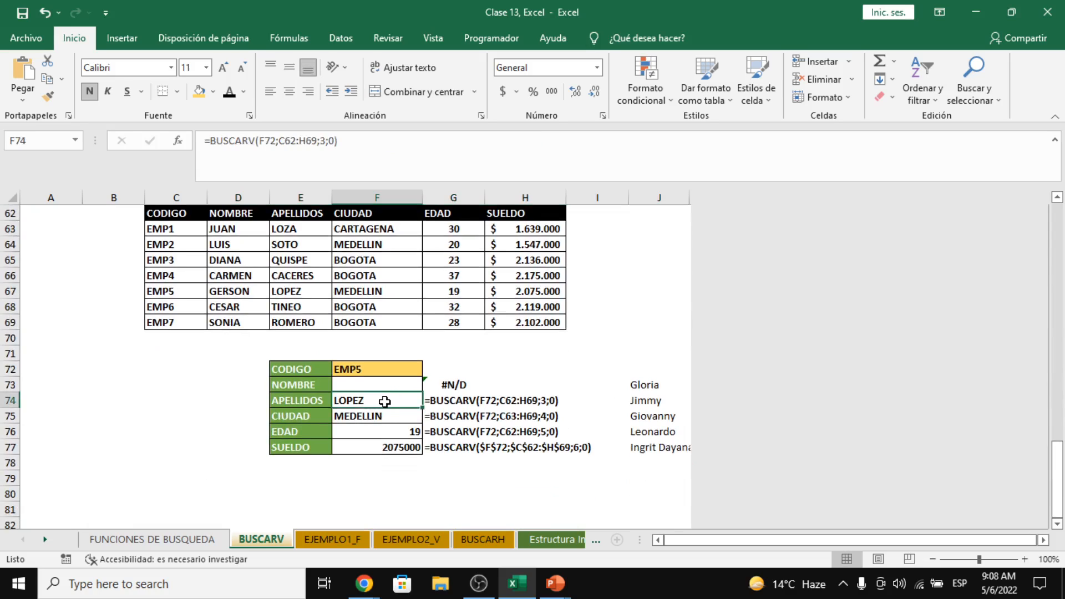
click(380, 435)
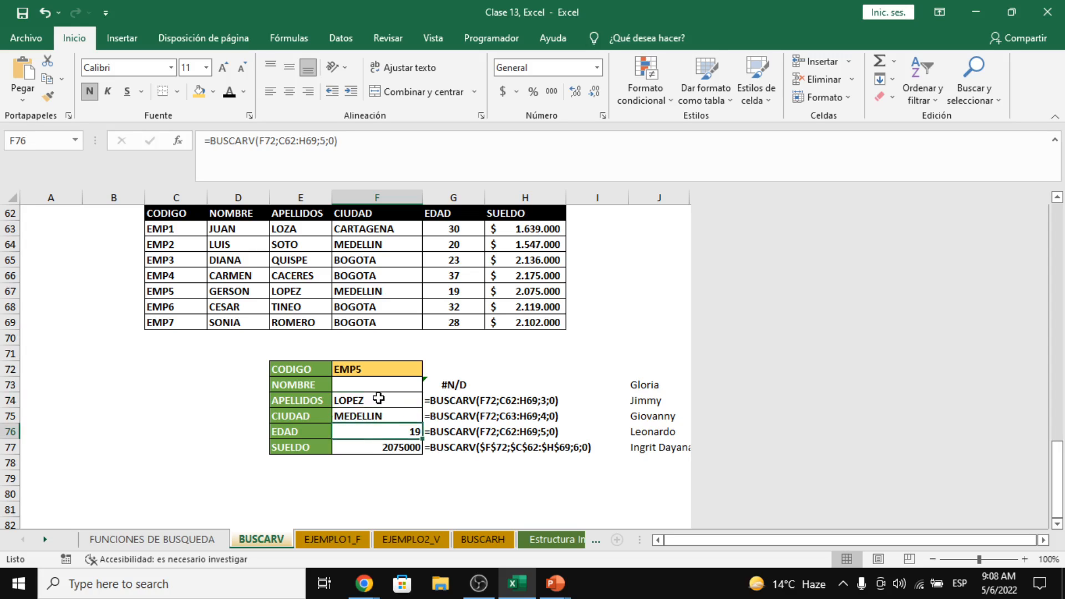
click(380, 402)
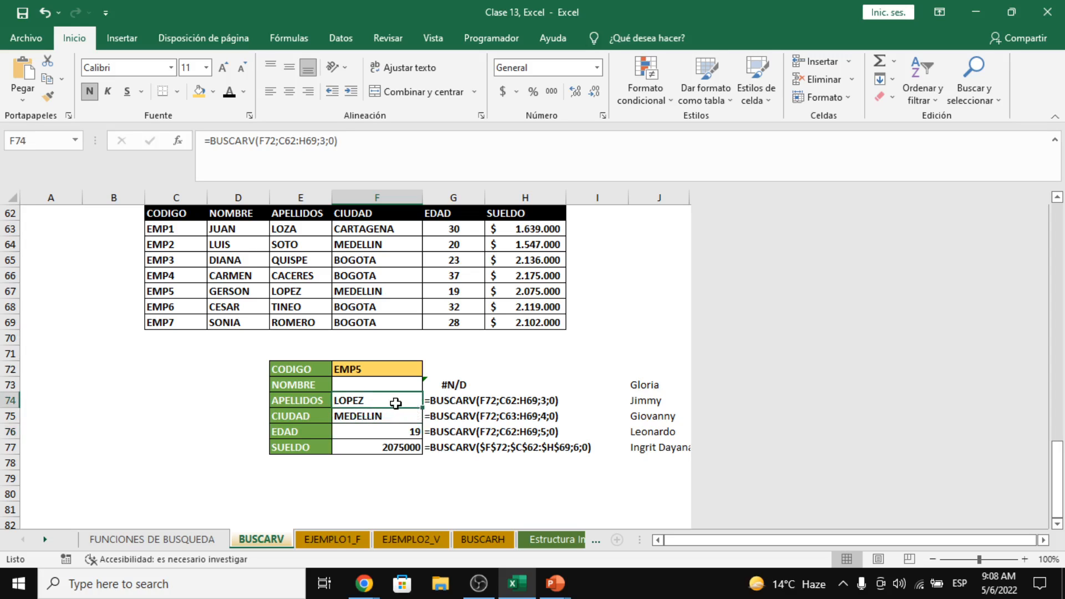
Step: Switch to the Google Meet chat, read the latest BUSCARV formula posted for SUELDO, and return to the Excel sheet
key(alt+Tab)
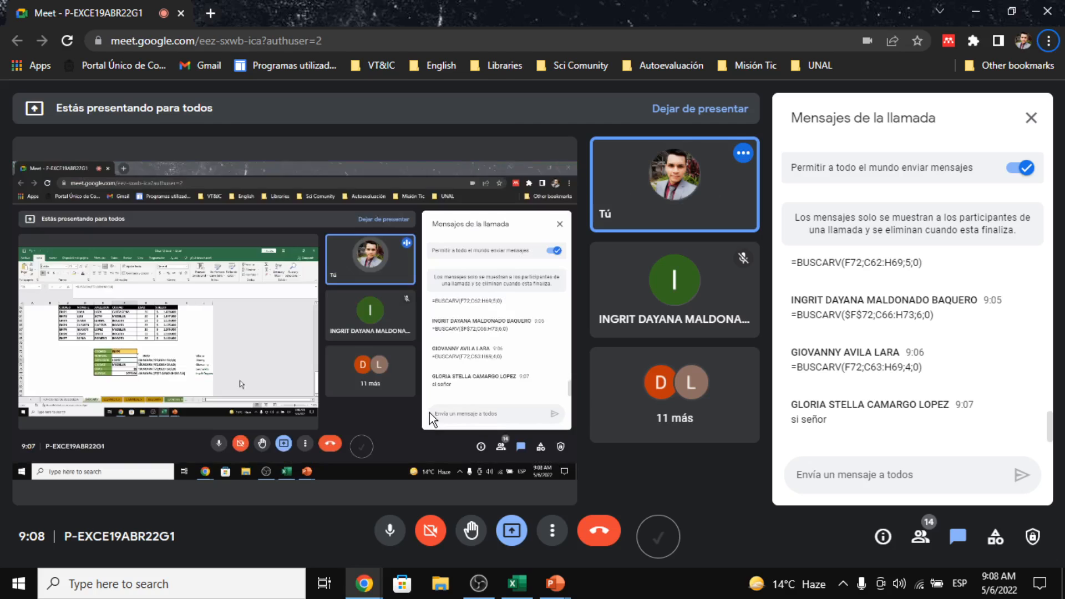
key(alt+Tab)
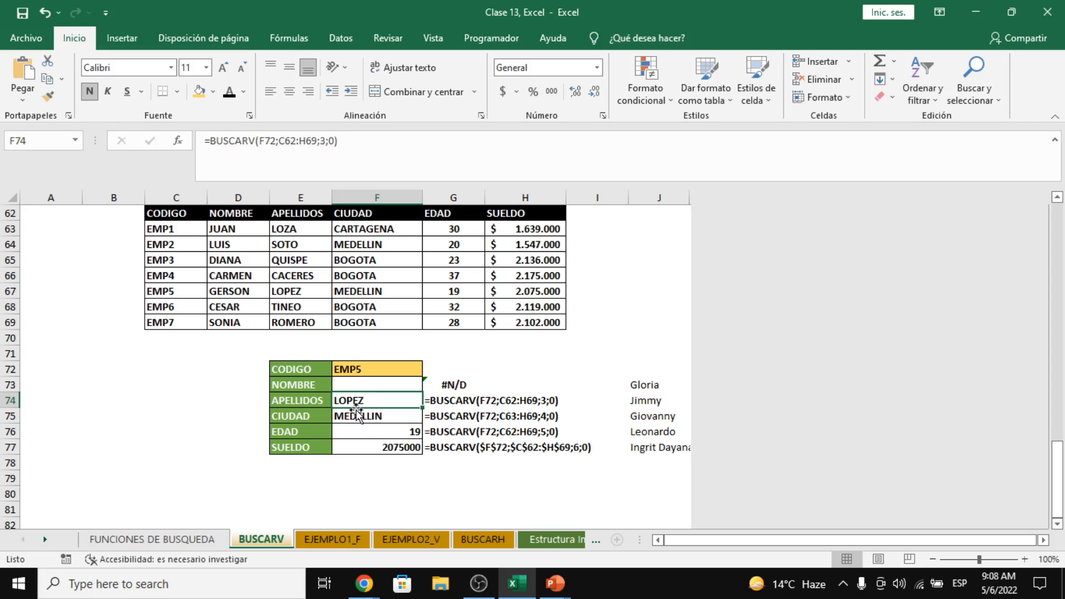
key(alt+Tab)
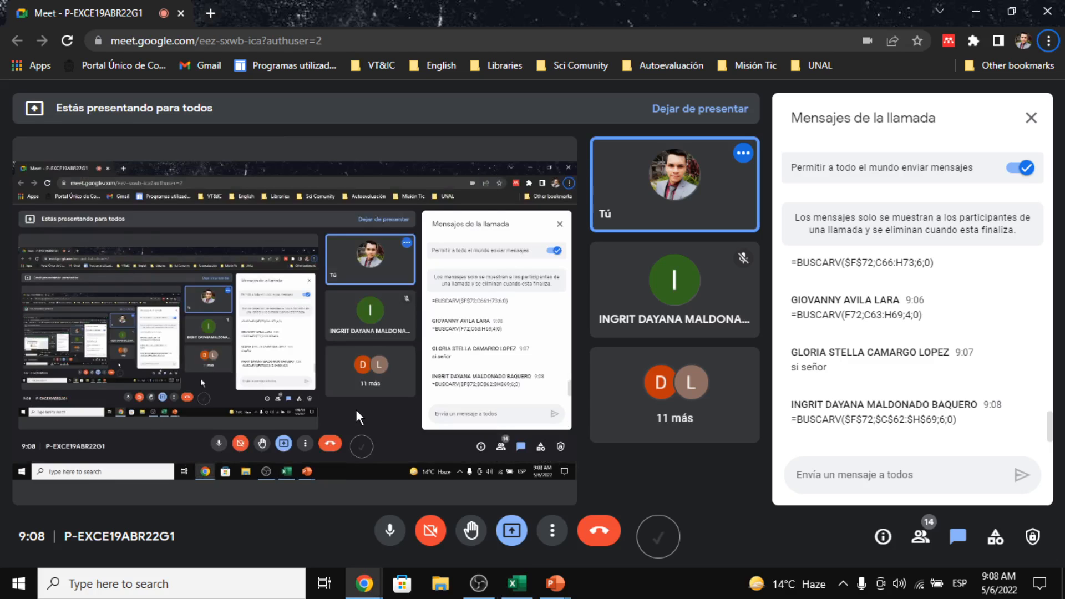
drag(981, 421, 801, 420)
click(859, 431)
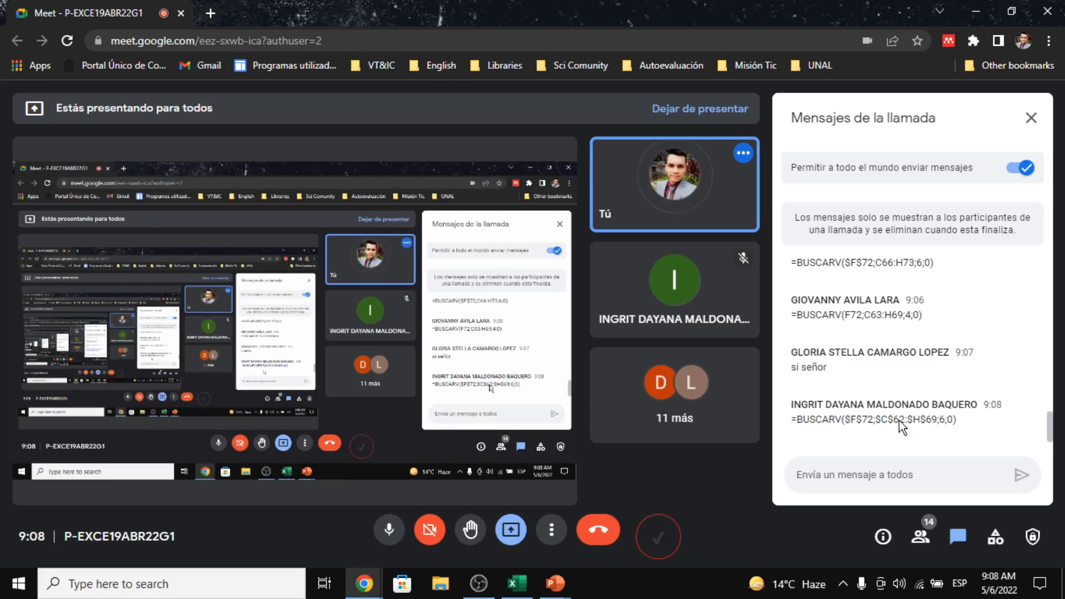
key(alt+Tab)
click(435, 461)
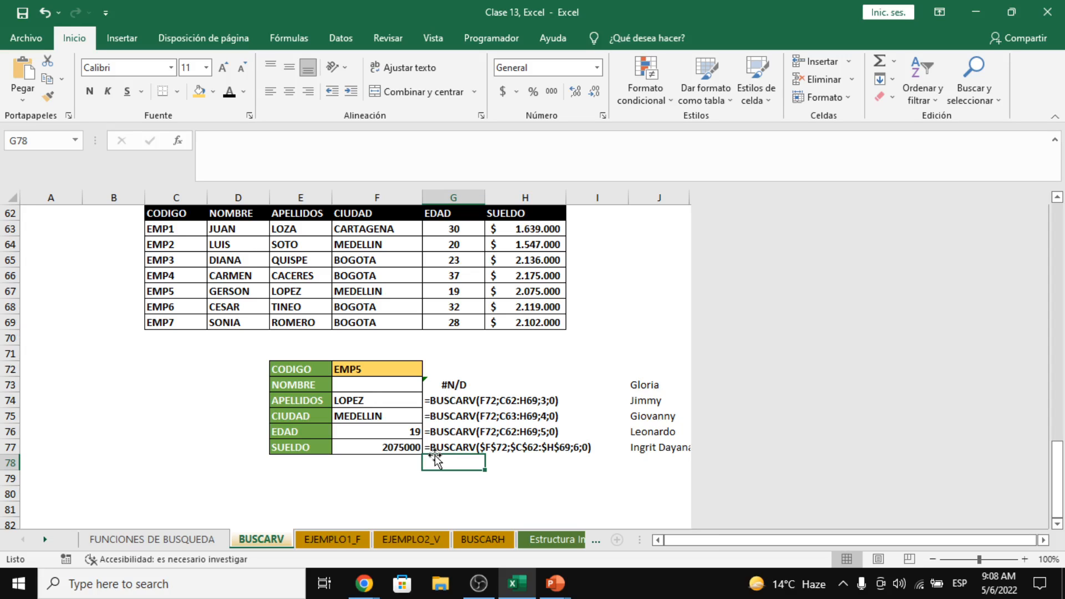
Step: Switch to the Google Meet call and connect the computer to the POCO X3 NFC Wi-Fi network
mouse_move(363, 583)
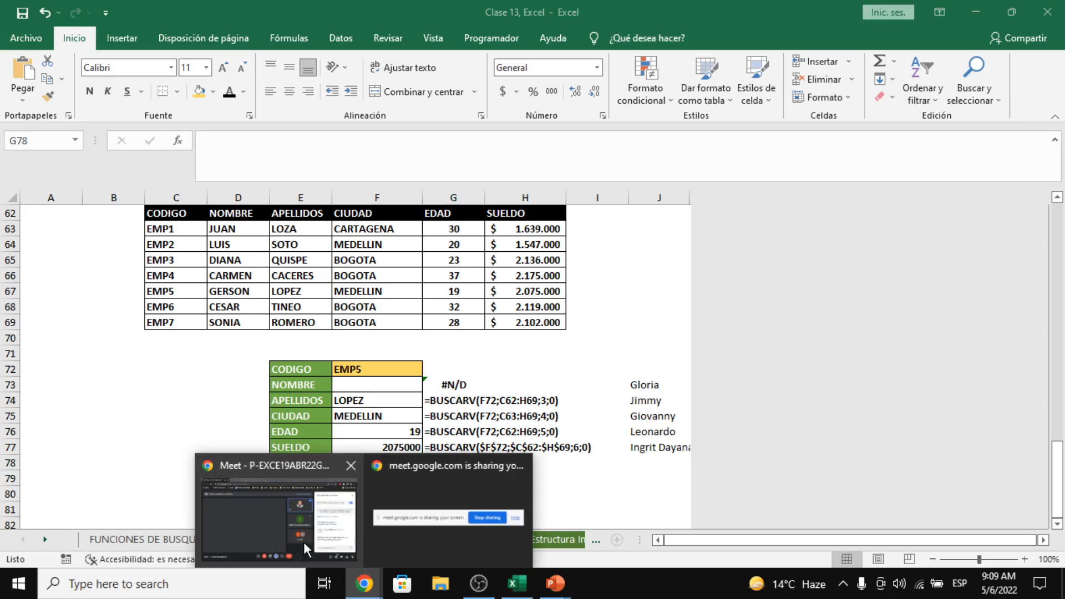
click(298, 487)
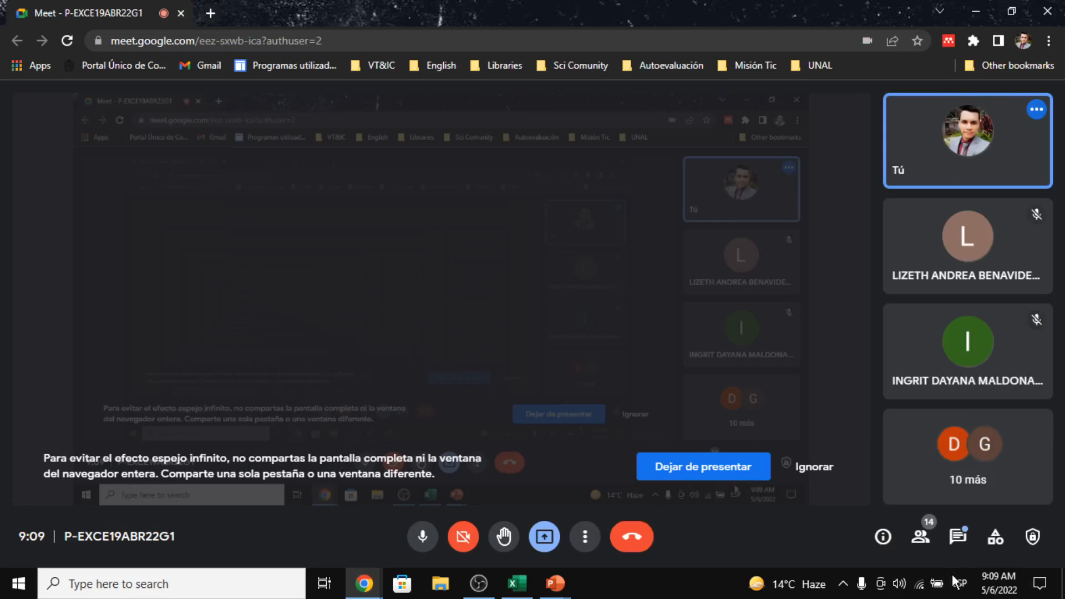
click(919, 587)
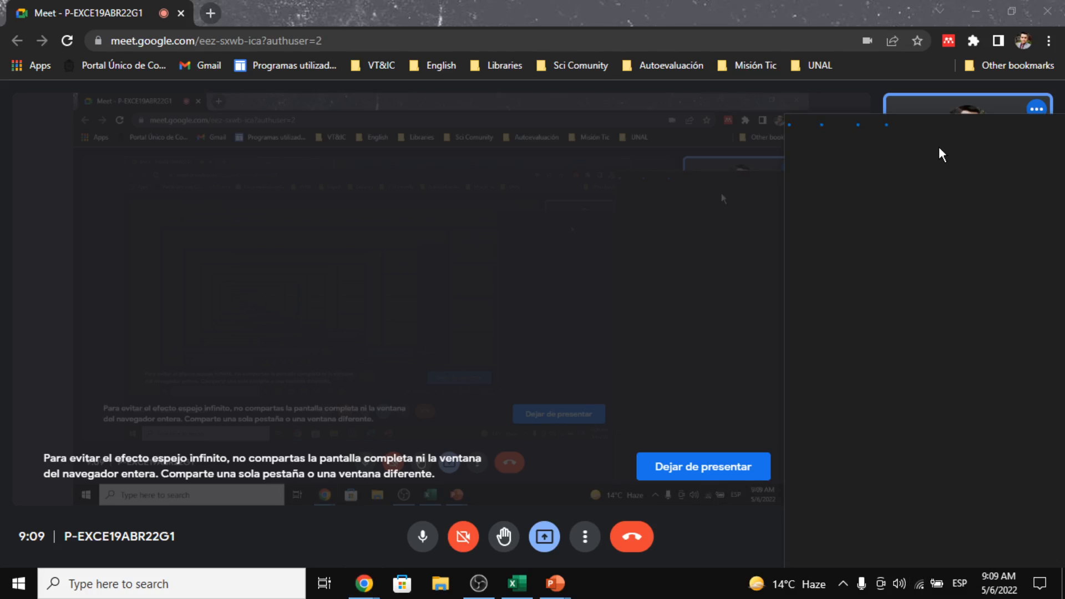
click(937, 241)
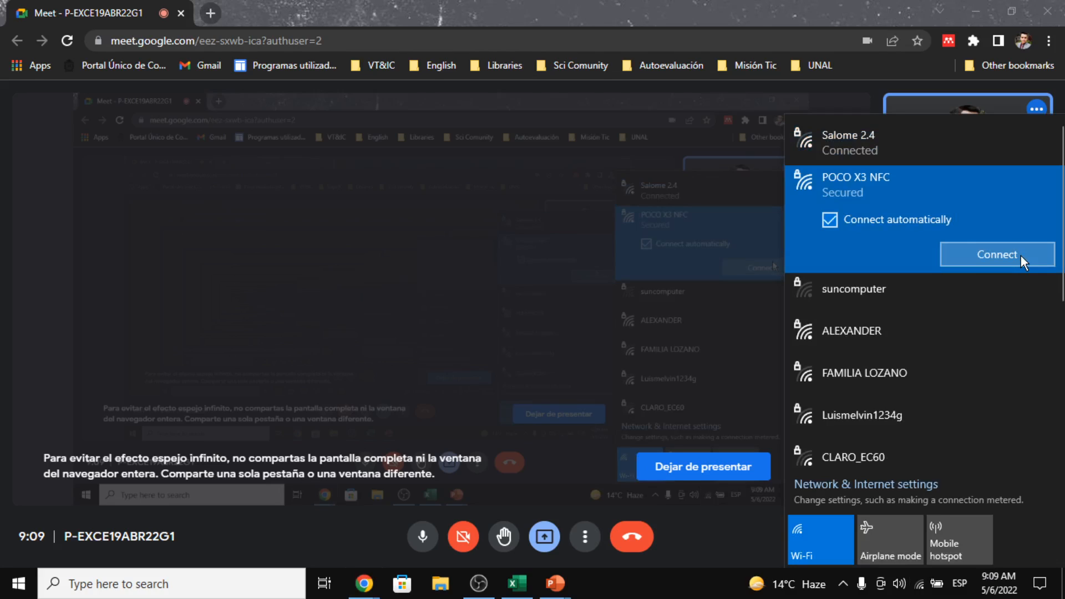
click(1020, 255)
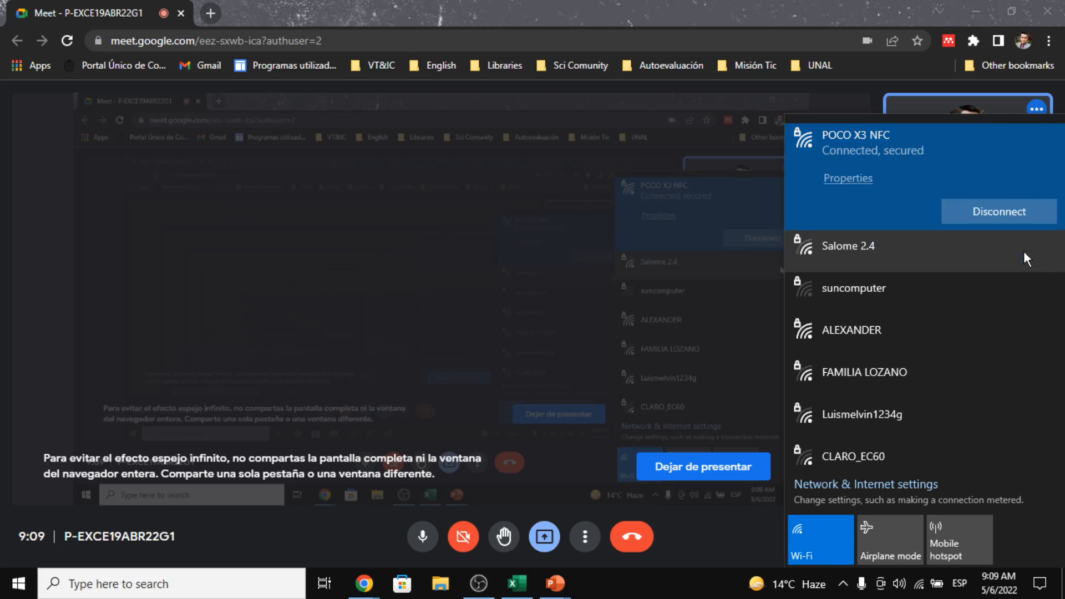
click(785, 277)
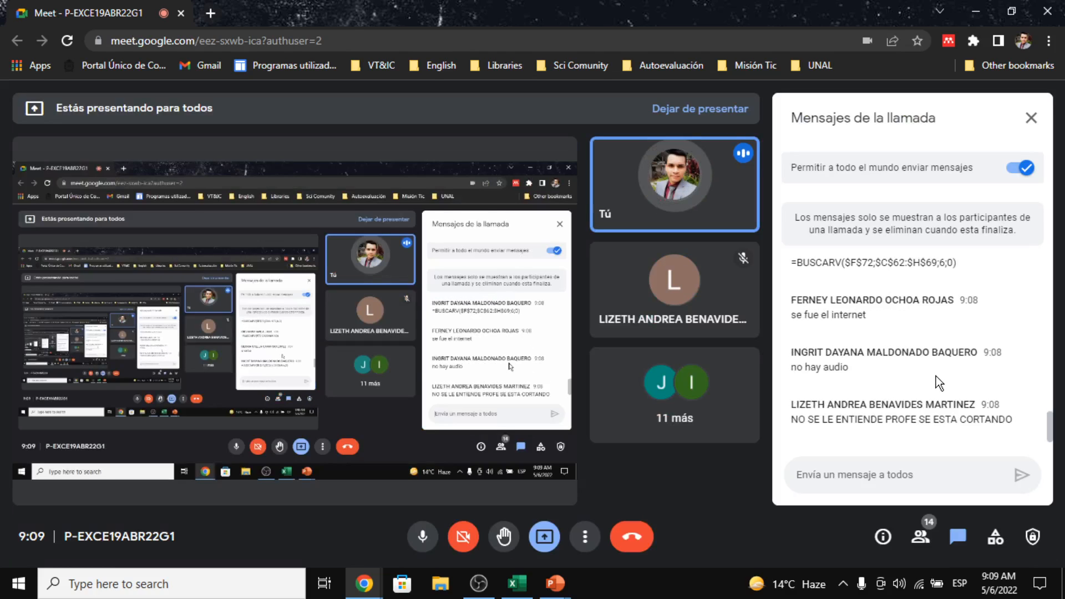
Step: Return to Excel and duplicate the SUELDO formula =BUSCARV($F$72;$C$62:$H$69;6;0) from F77 into A72
key(alt+Tab)
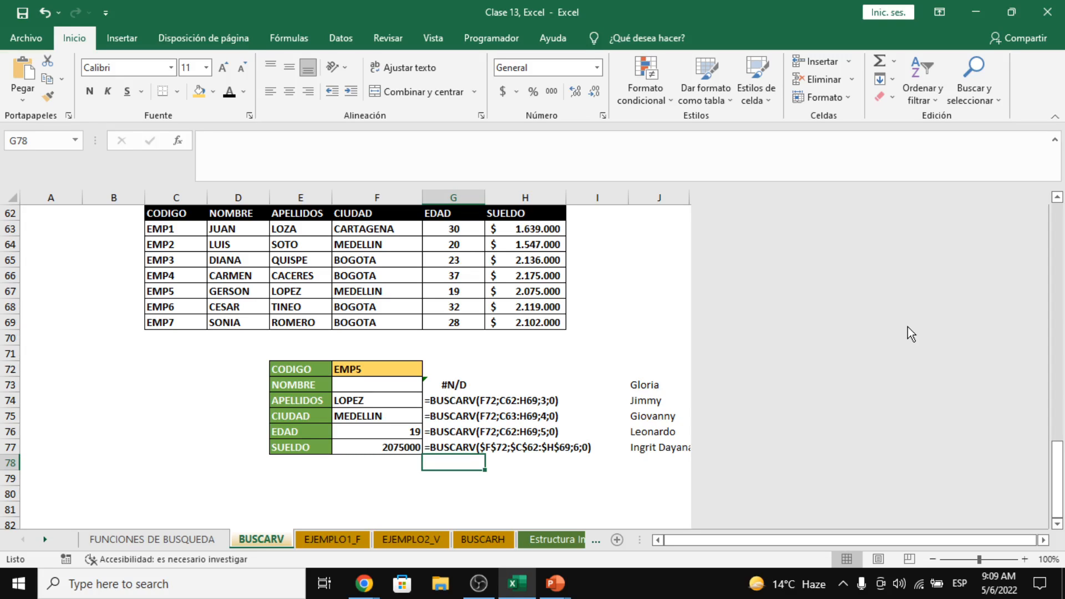
click(338, 389)
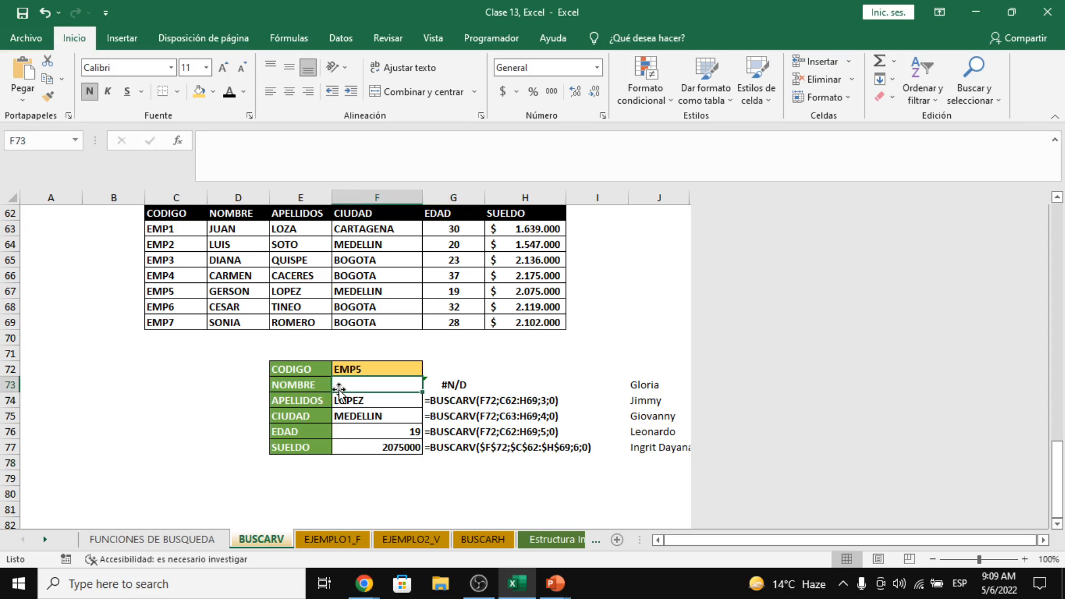
click(387, 445)
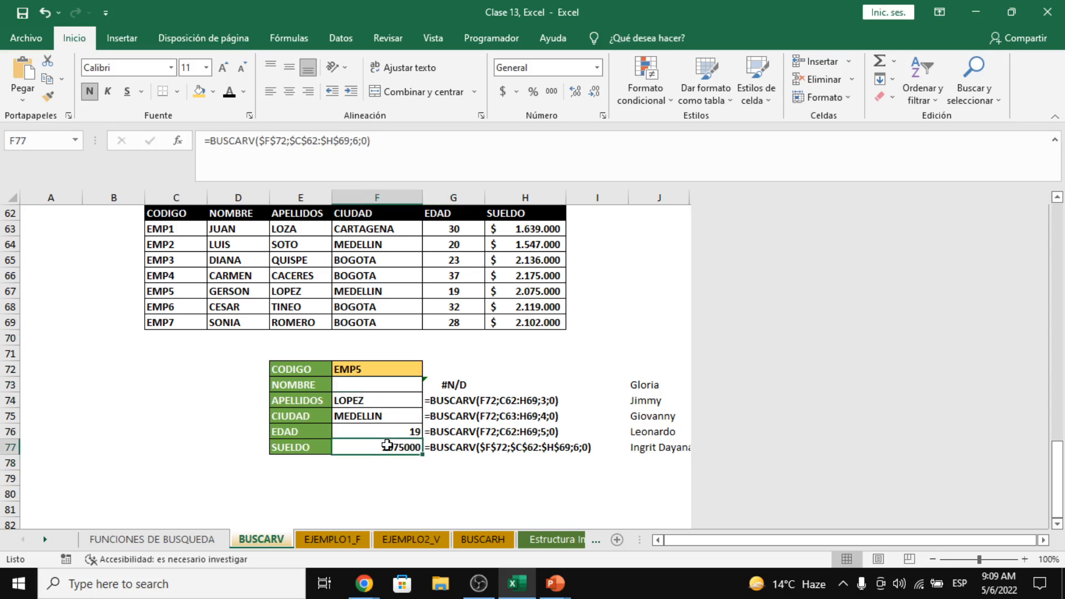
triple_click(428, 137)
key(ctrl+c)
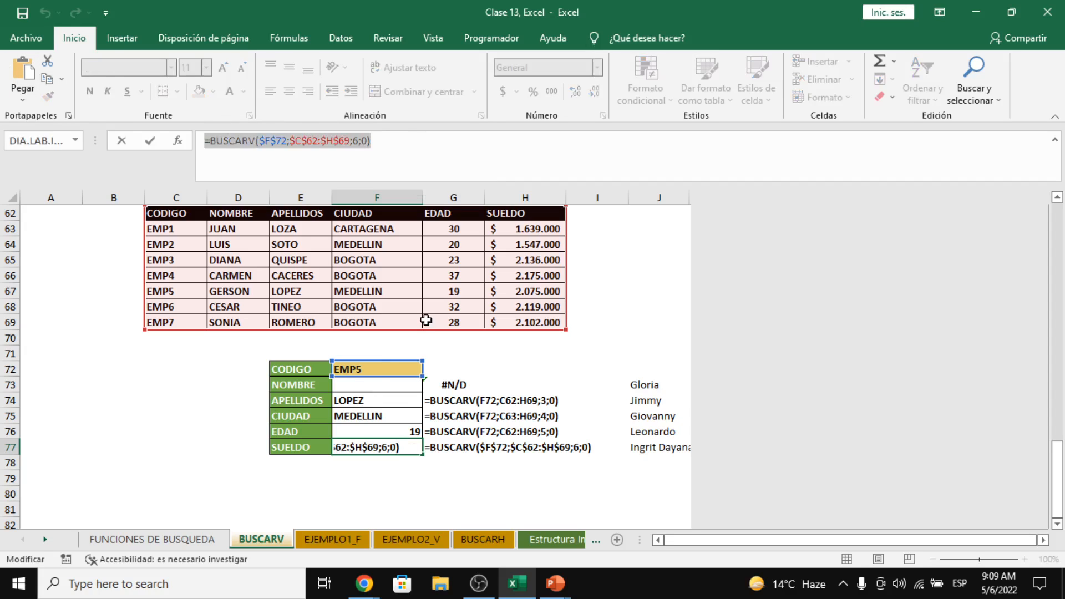
key(Escape)
click(107, 354)
click(60, 370)
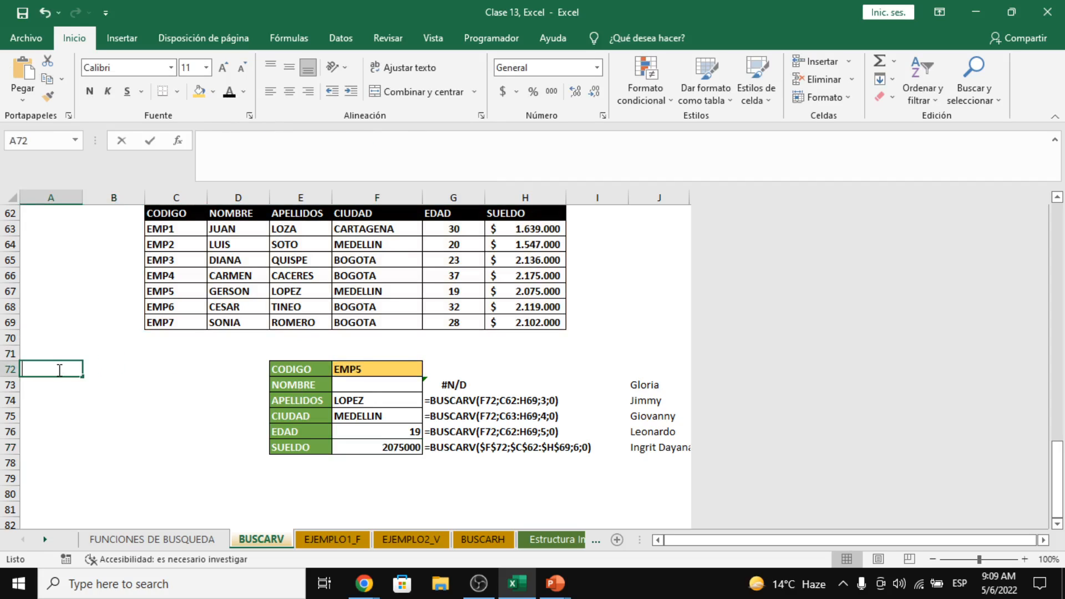
text(=)
key(ctrl+v)
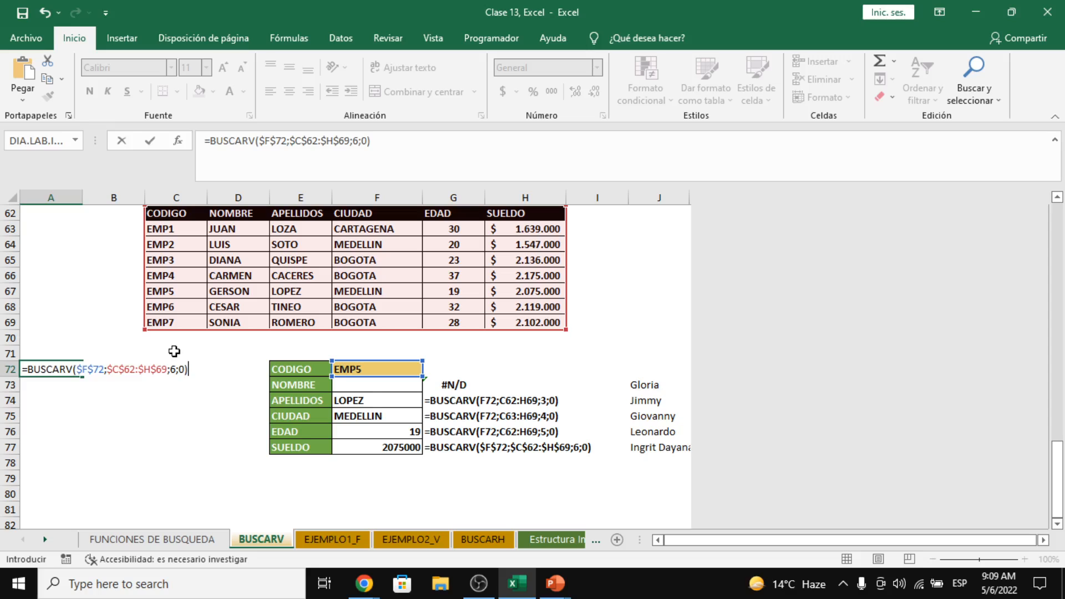
key(Return)
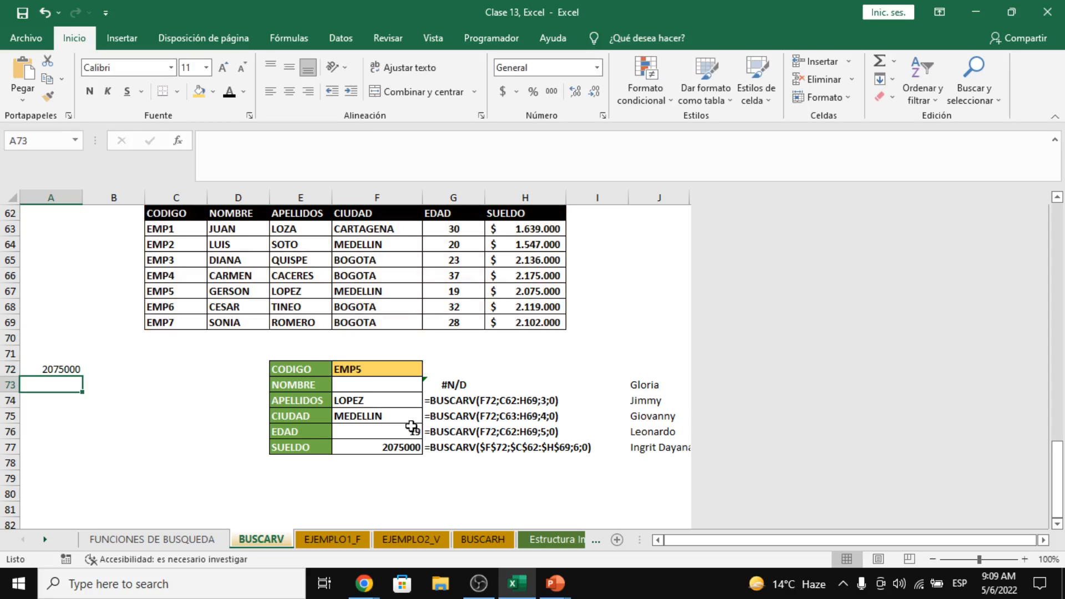
Step: Duplicate the CIUDAD formula =BUSCARV(F72;C63:H69;4;0) from F75 into A73 with its references unchanged
click(394, 418)
triple_click(379, 173)
key(ctrl+c)
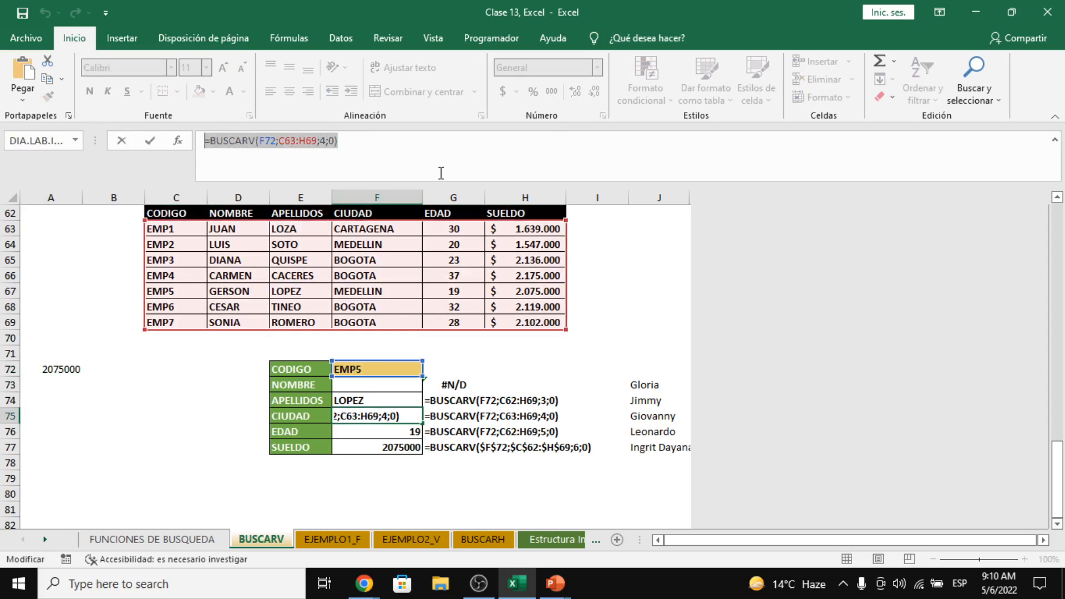
click(60, 383)
key(Escape)
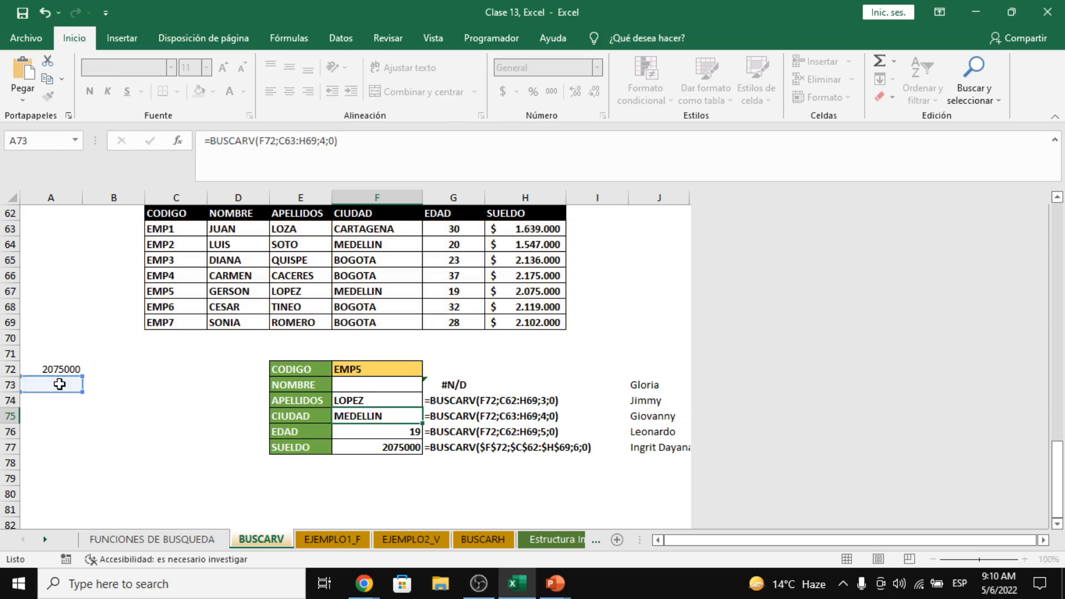
key(ctrl+v)
key(Return)
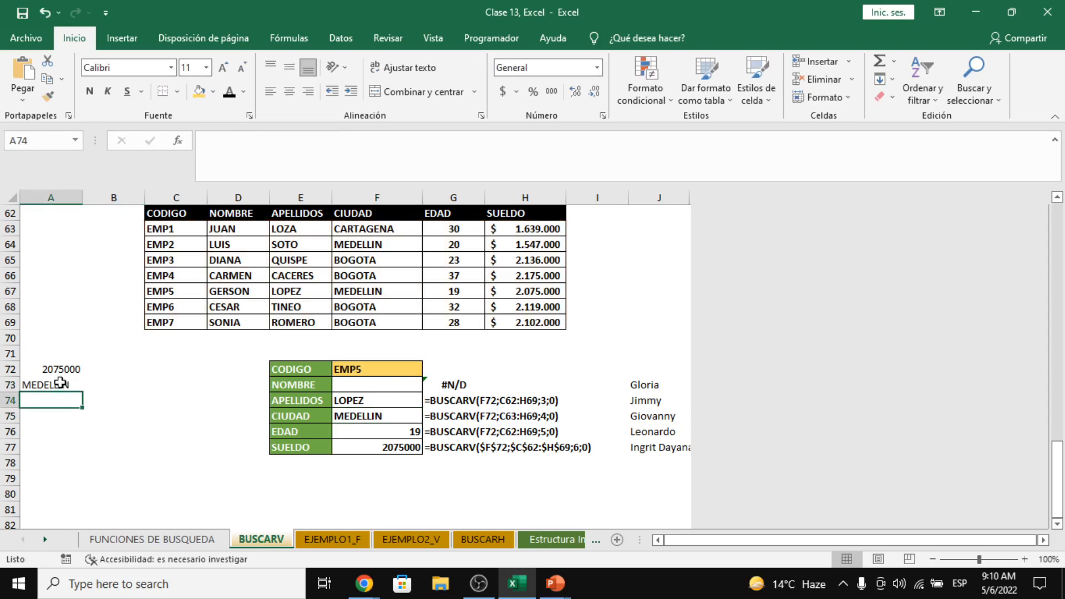
Step: Start a BUSCARV formula in the NOMBRE cell F73 with F72 as the lookup value and C62:H69 as the table
click(375, 383)
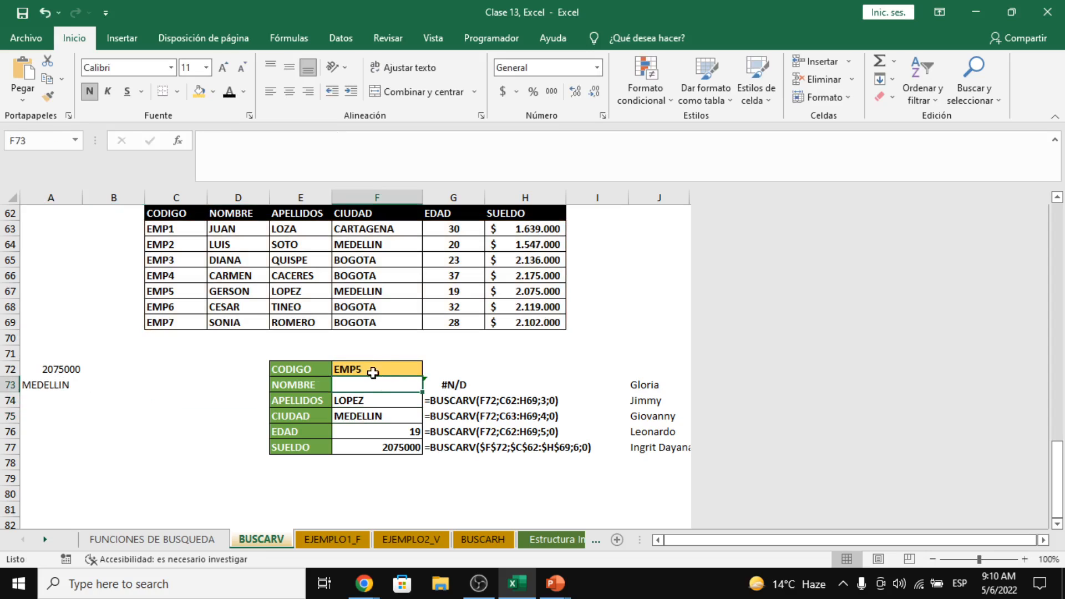
text(=bus)
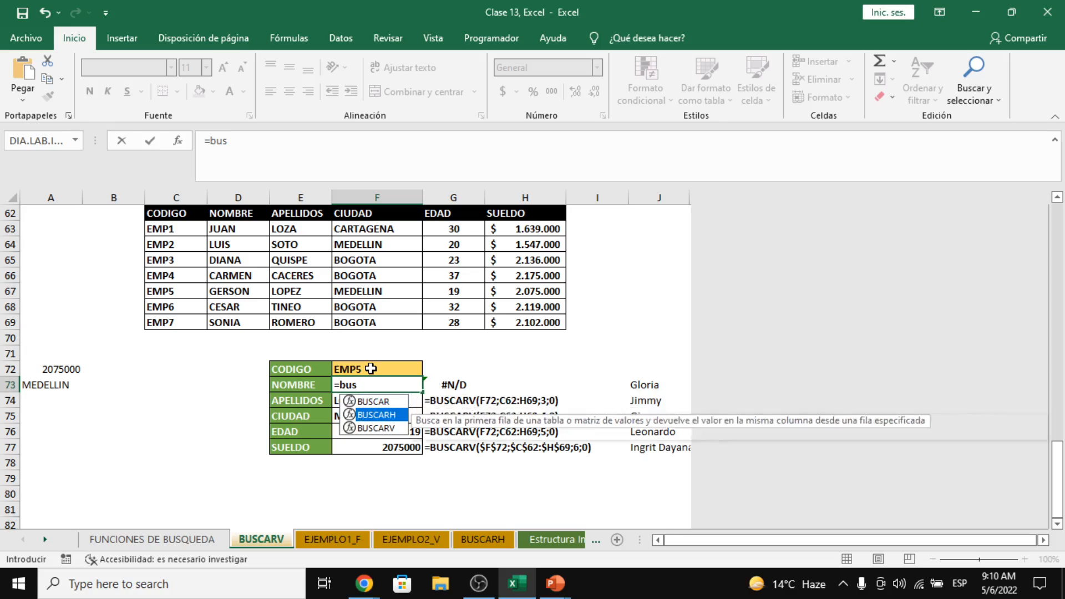
key(Down)
key(Tab)
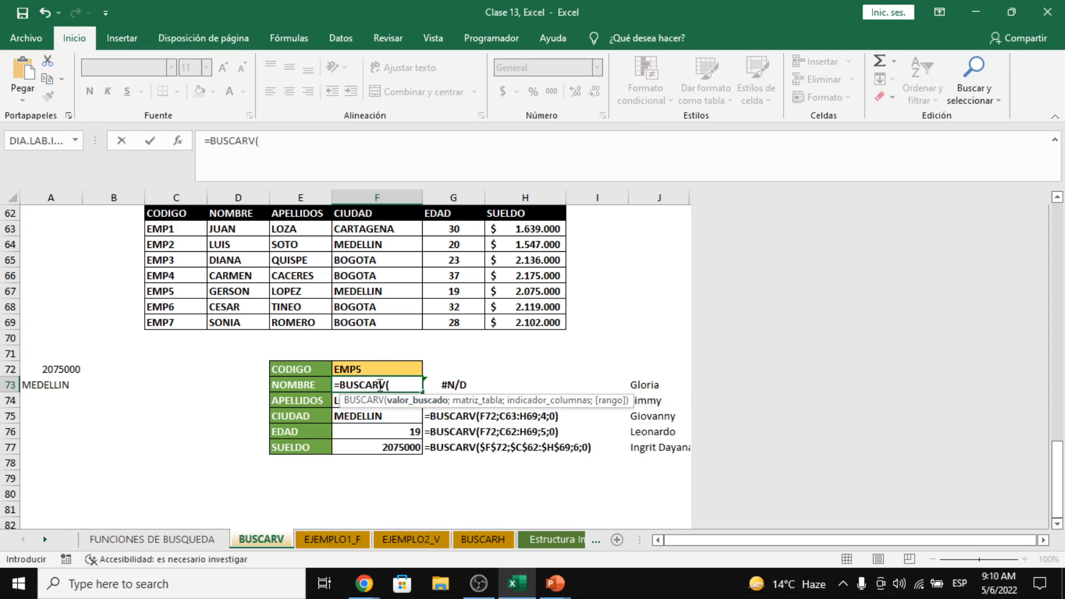
click(373, 368)
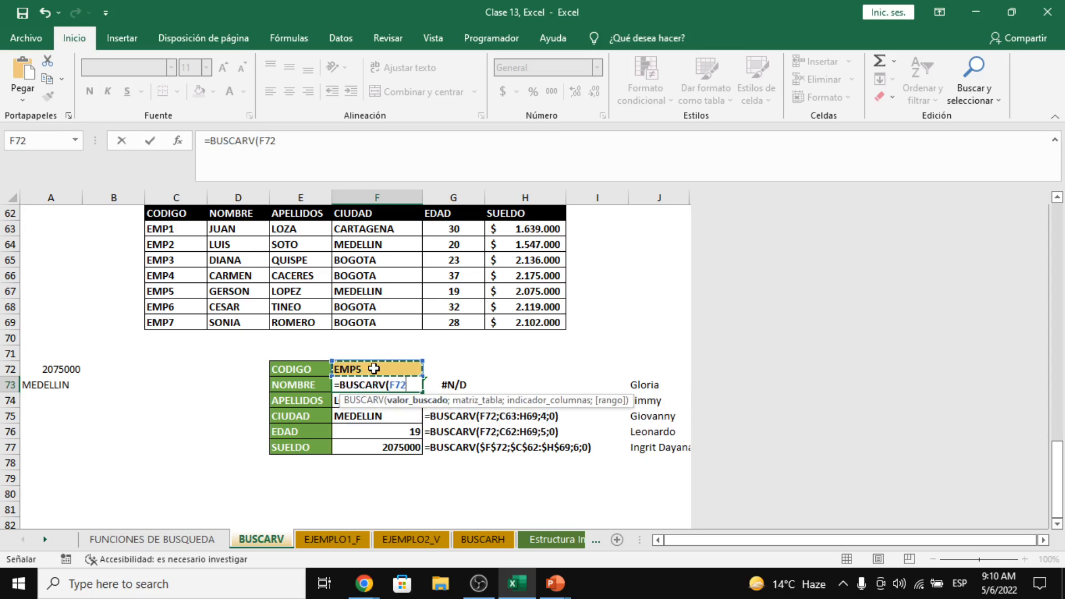
text(;)
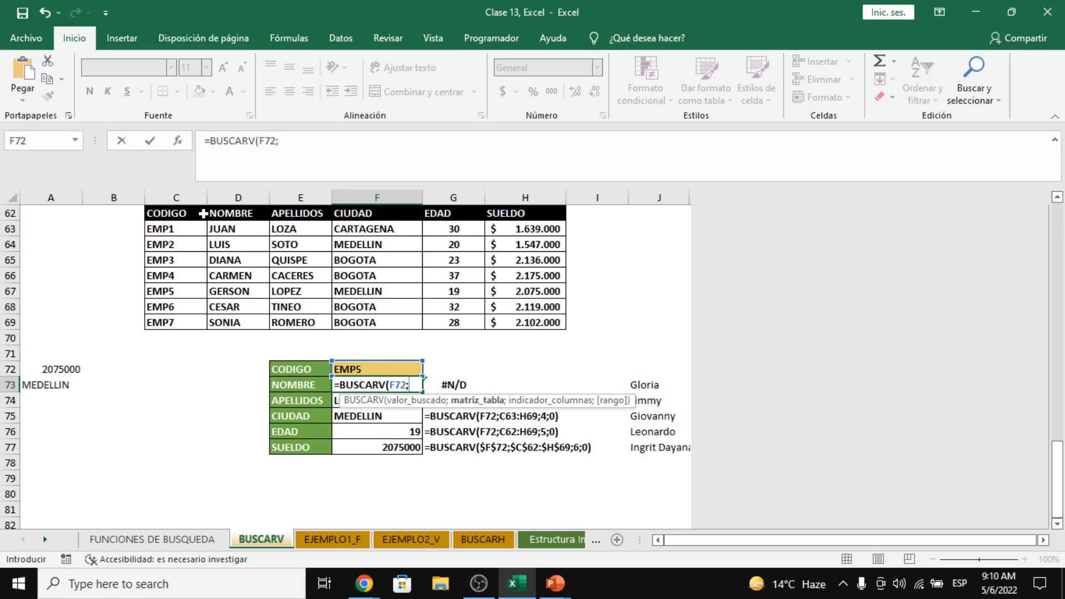
drag(191, 220, 507, 320)
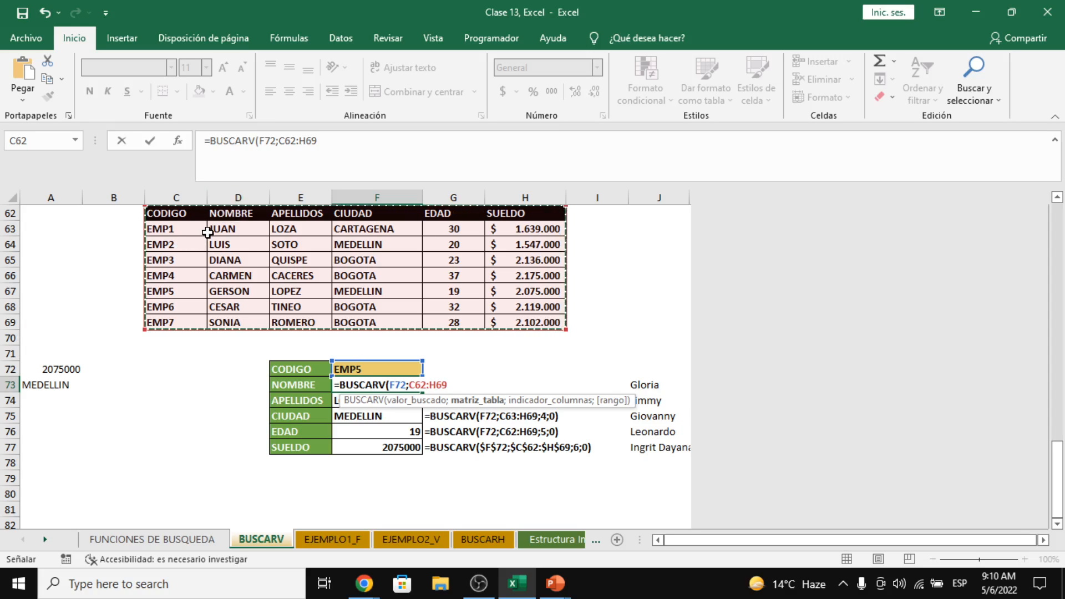
text(;)
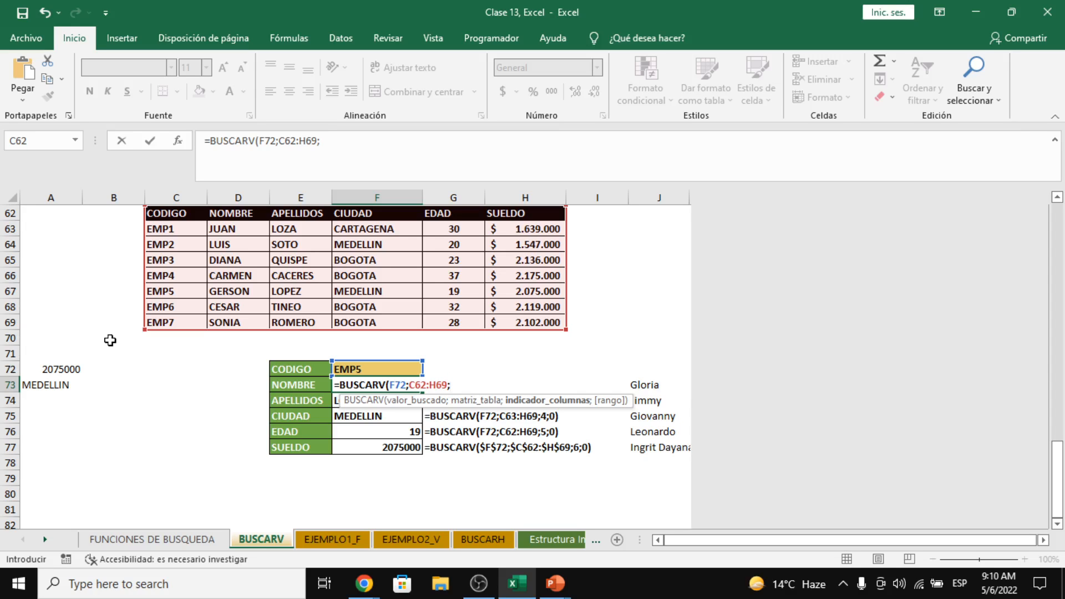
Step: Check the Google Meet chat for the participants' answer about the column index and return to the unfinished Excel formula
key(alt+Tab)
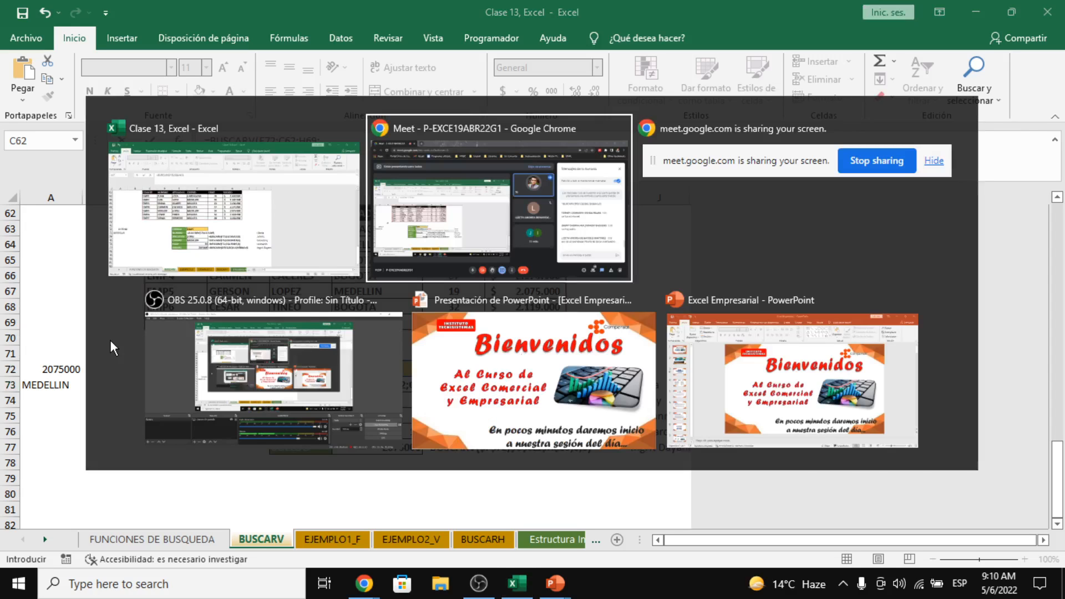
key(alt+Tab)
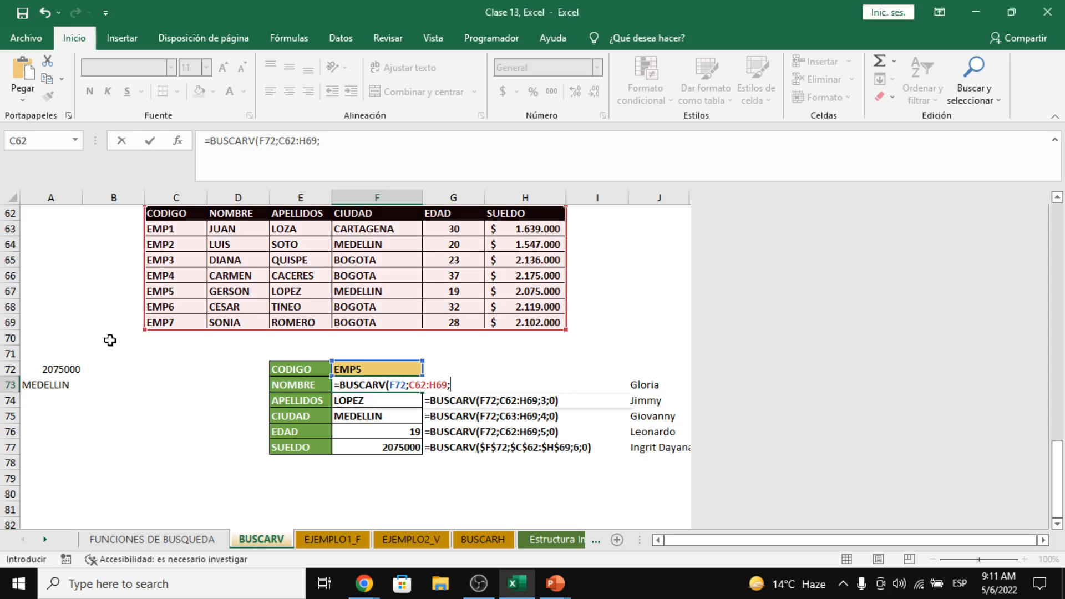
key(alt+Tab)
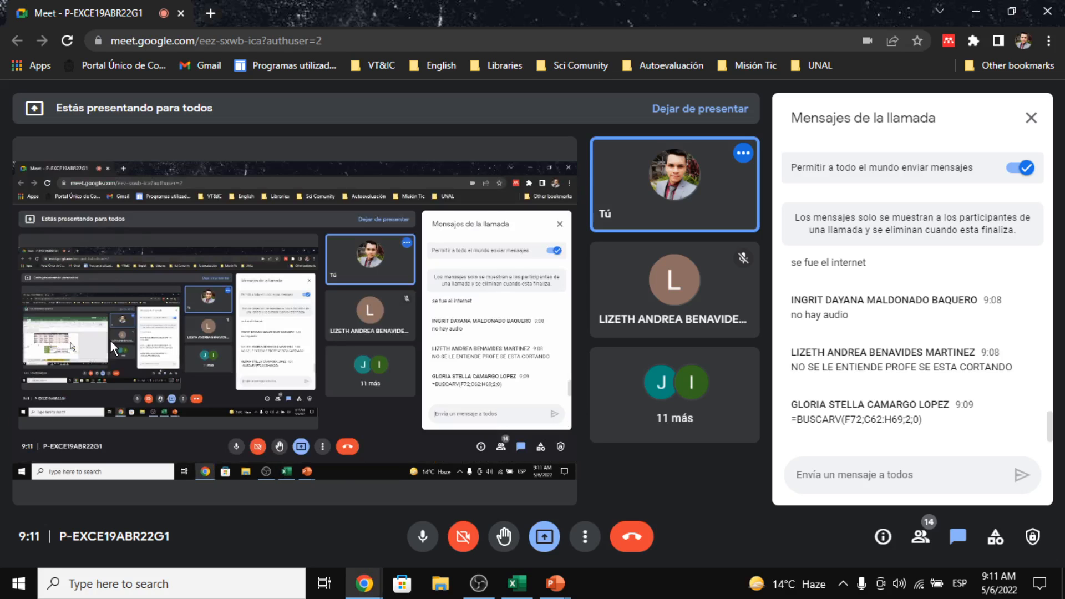
key(alt+Tab)
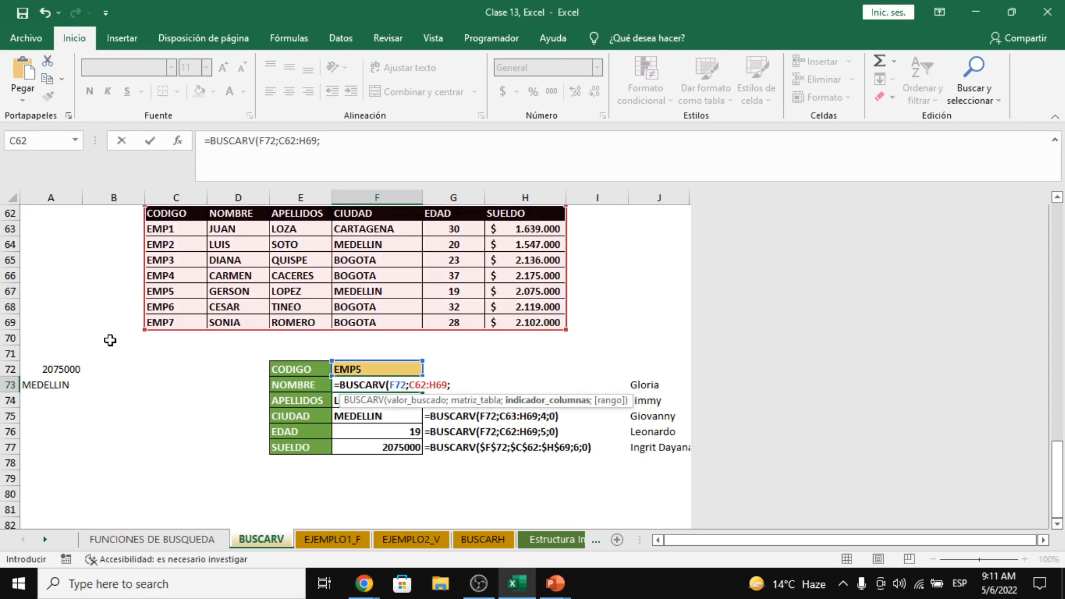
key(alt)
key(alt)
click(371, 169)
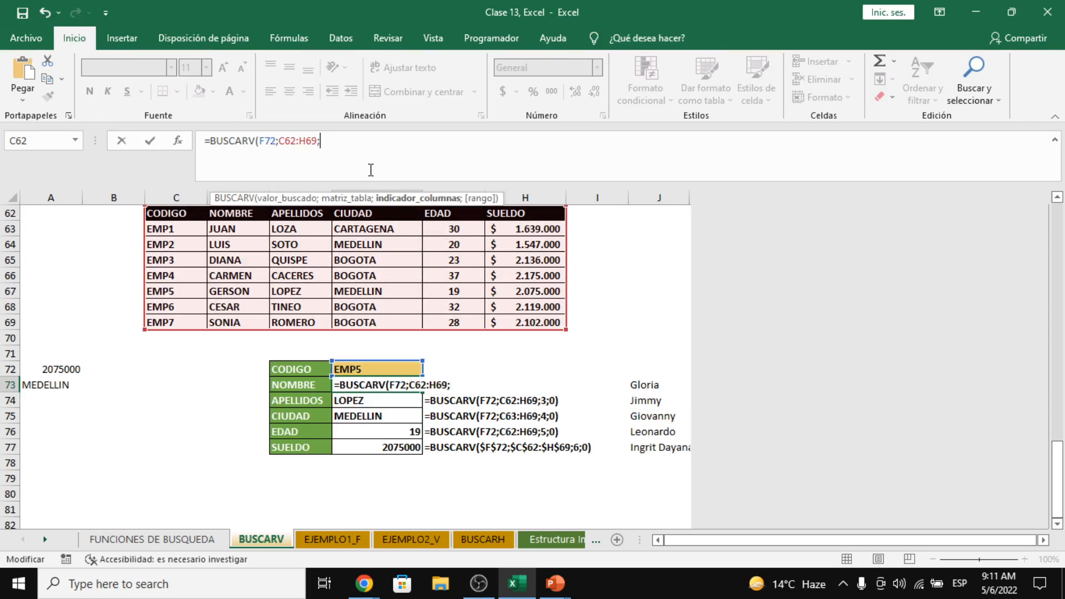
key(alt+Tab)
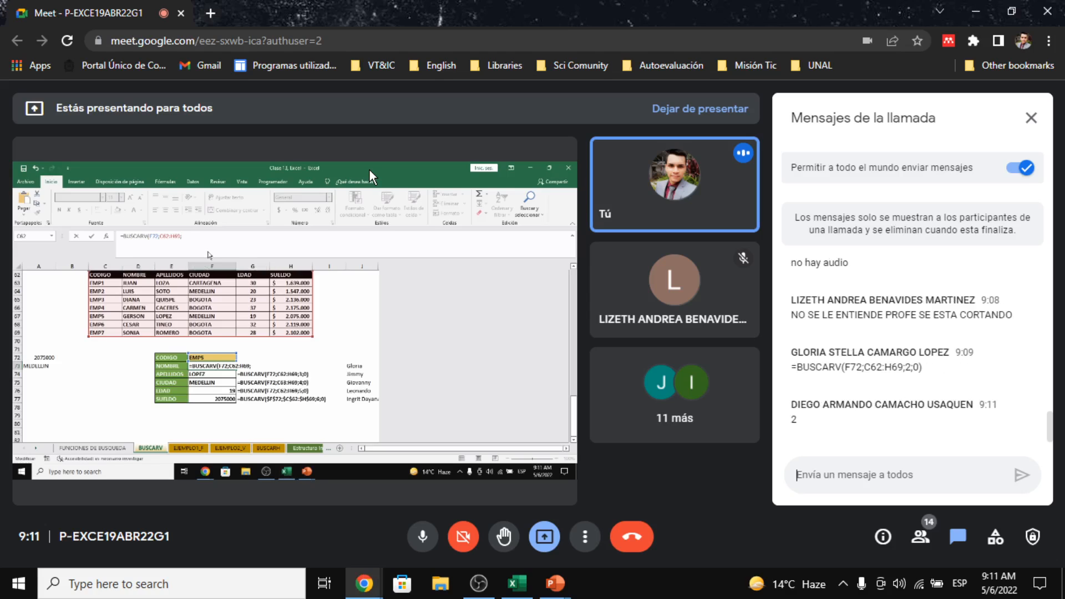
key(alt+Tab)
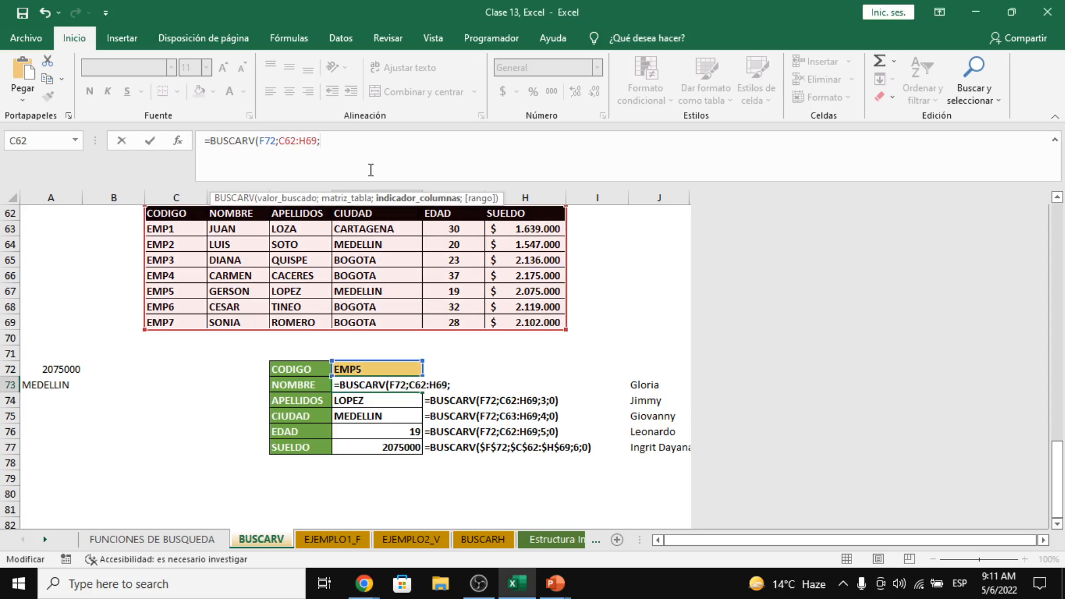
key(alt+Tab)
key(alt+Tab)
Step: Complete the NOMBRE formula with column index 2 and the exact-match option FALSO
text(2;)
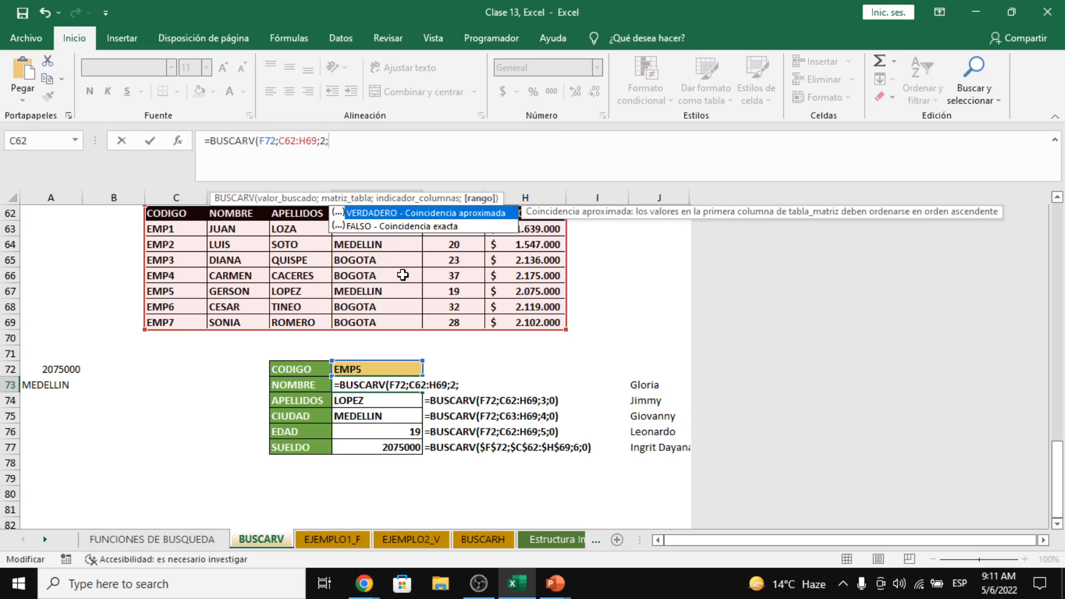
key(Down)
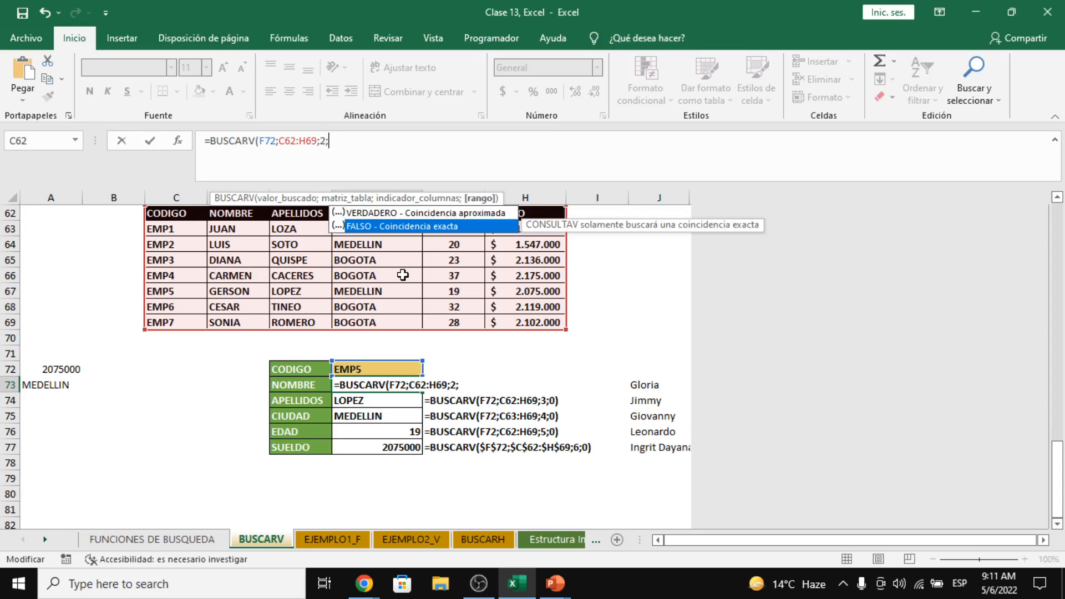
key(Tab)
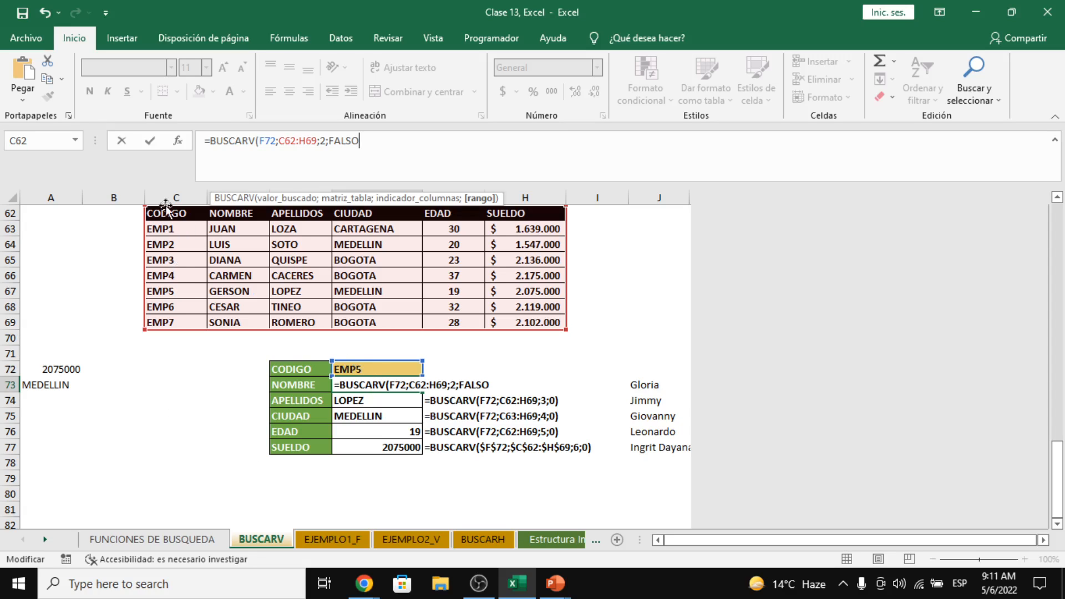
key(Return)
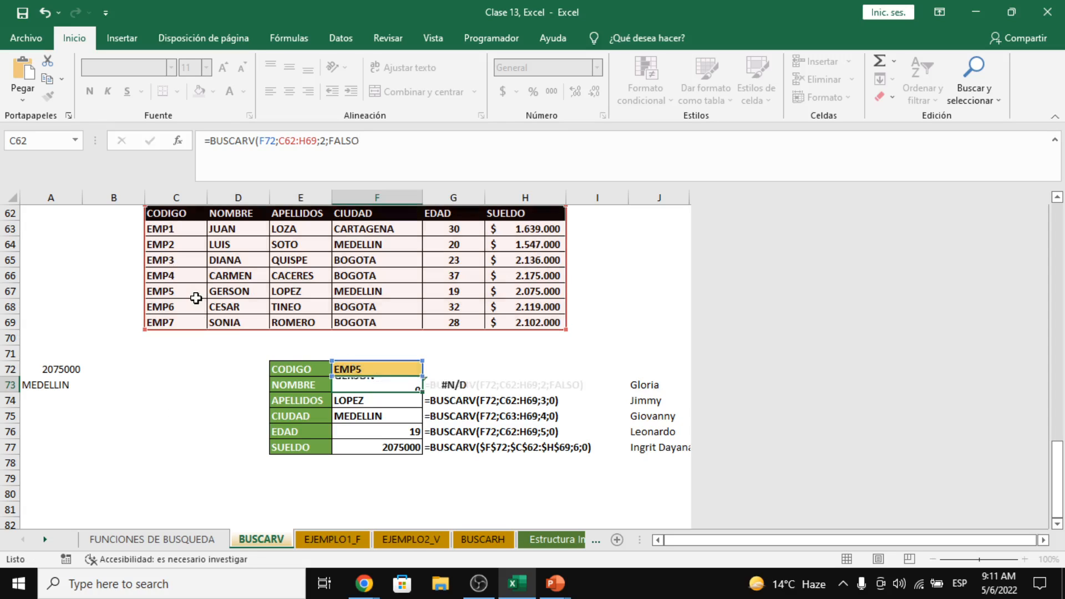
click(400, 388)
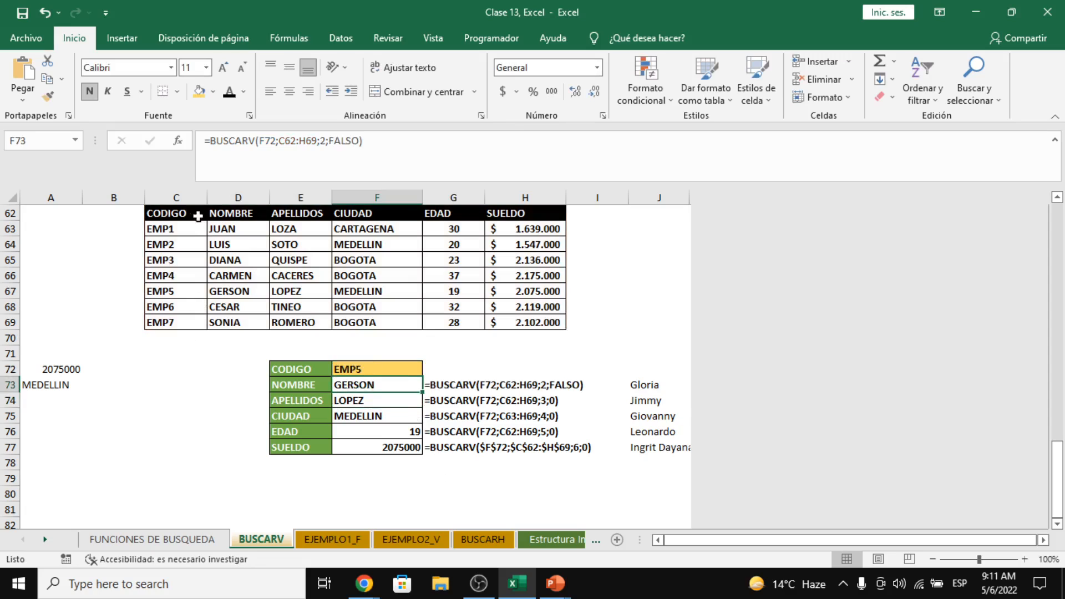
Step: Number the employee table's columns 1 to 6 in the row directly below it, from C70 to H70
drag(198, 216, 562, 320)
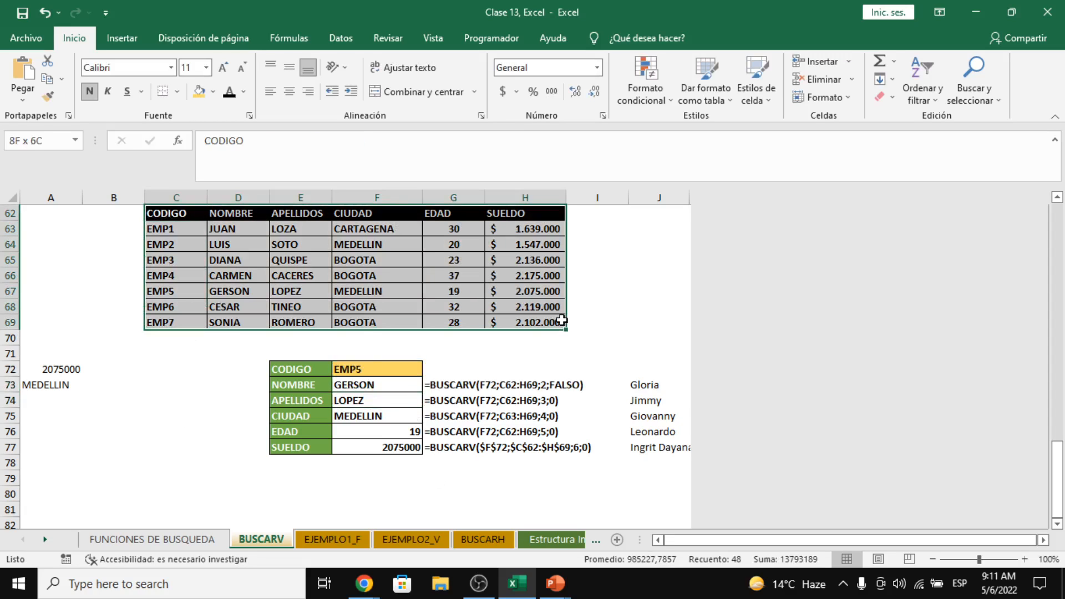
click(167, 339)
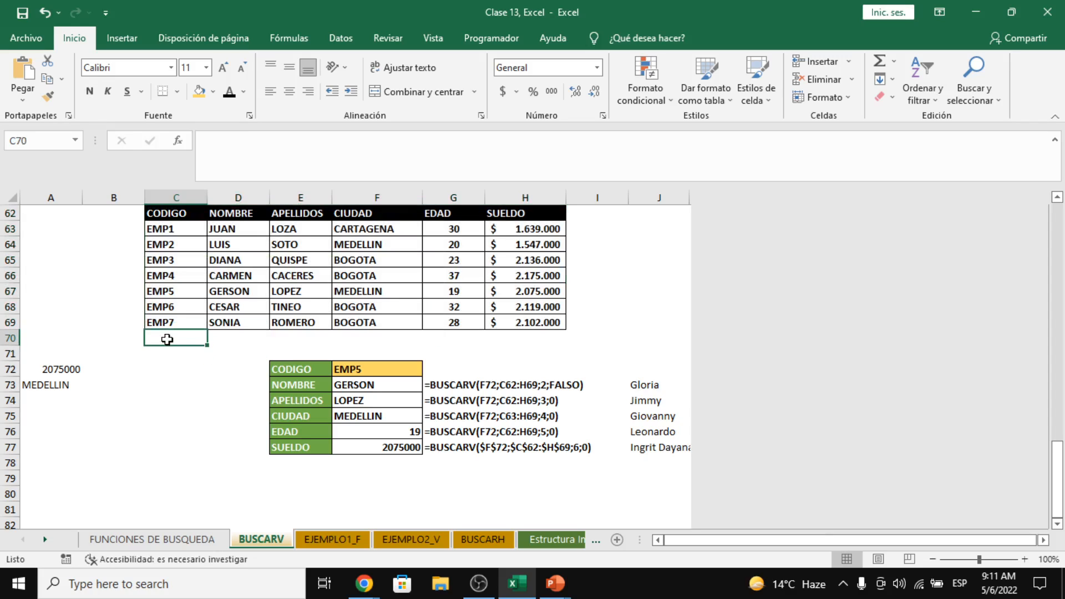
text(1)
key(Tab)
text(2)
key(Tab)
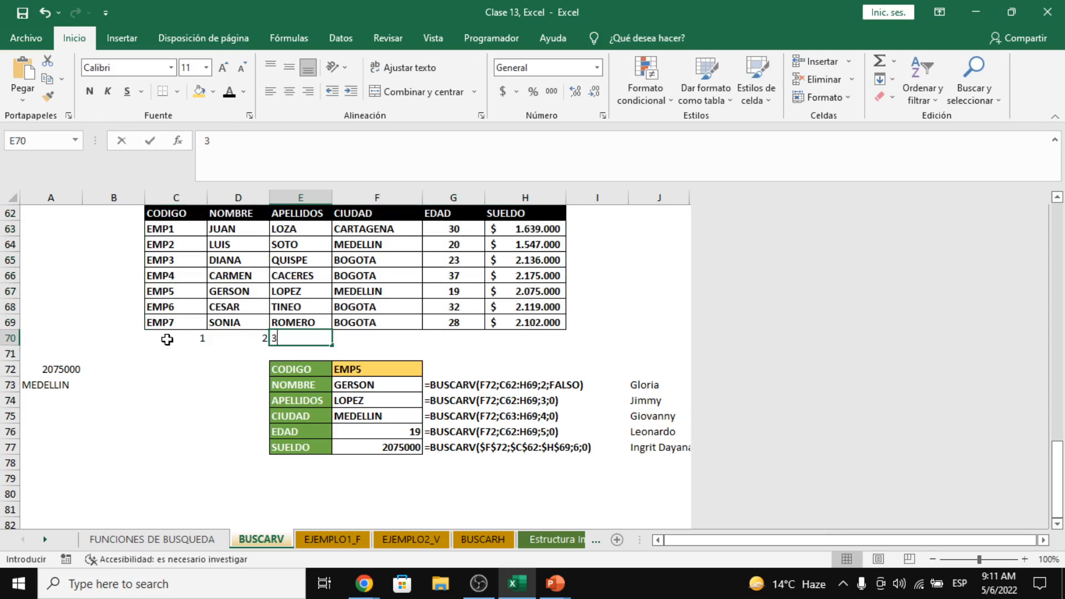
text(3)
key(Tab)
text(4)
key(Tab)
text(5)
key(Tab)
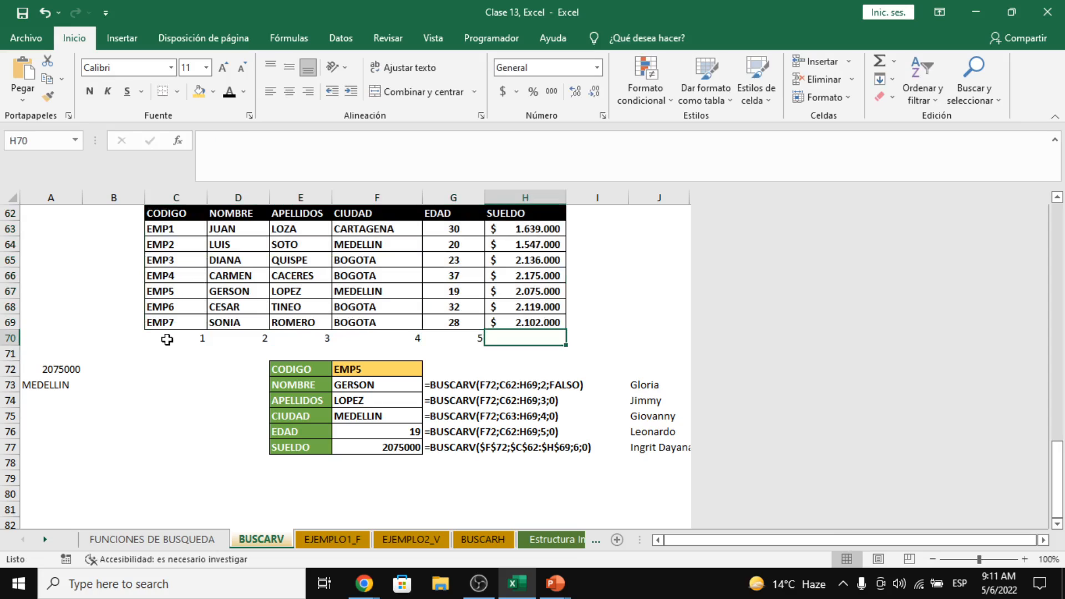
text(6)
key(Return)
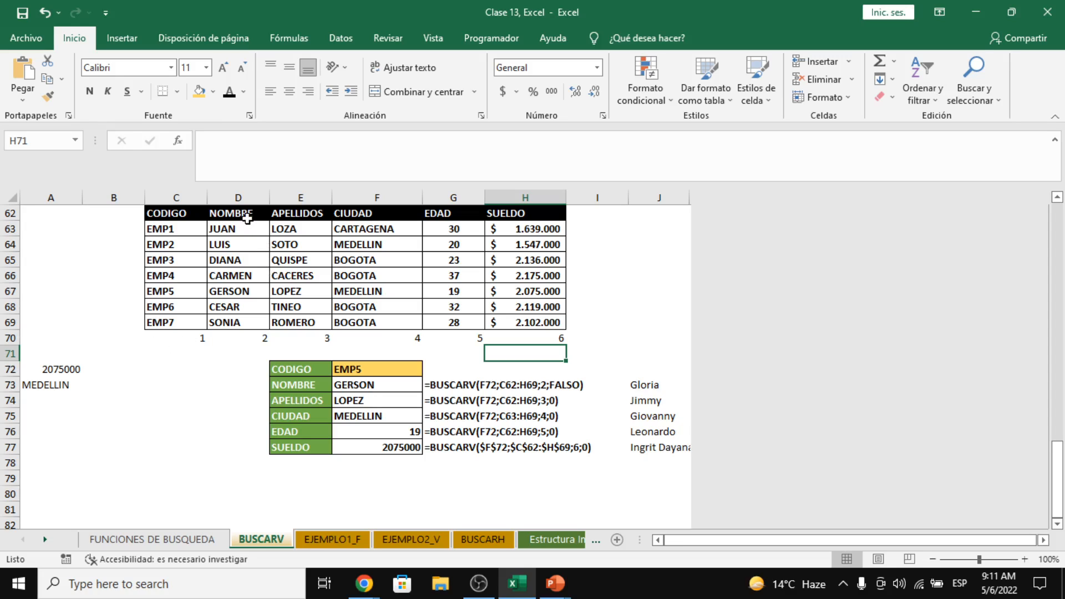
drag(247, 218, 553, 320)
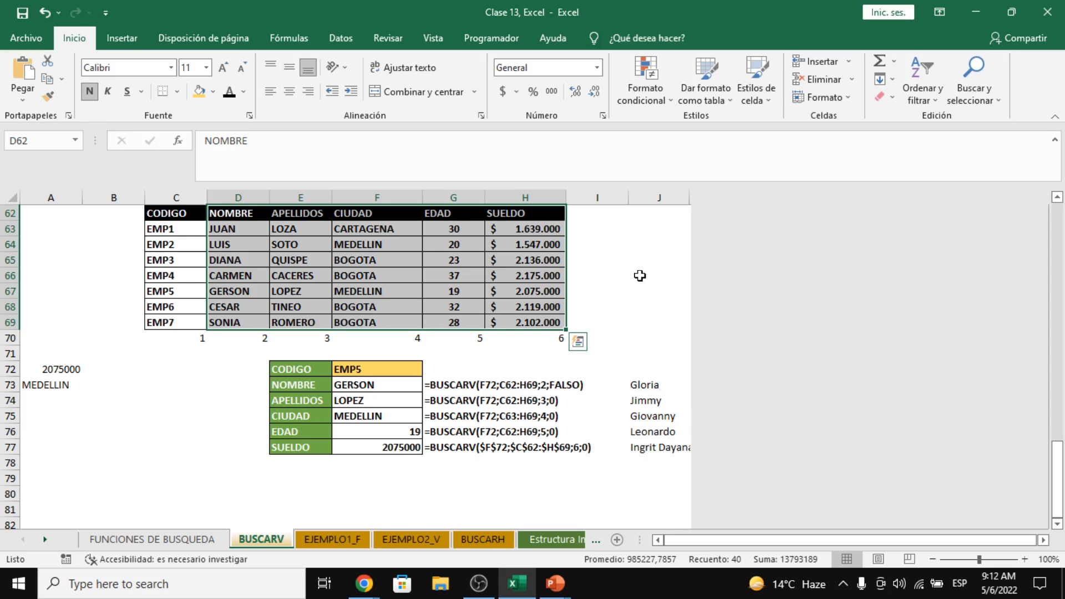
key(alt+Tab)
key(alt+Tab)
Step: Fill the employee table C62:H69 and its column numbers in C70:H70 with the gold colour
drag(171, 216, 546, 320)
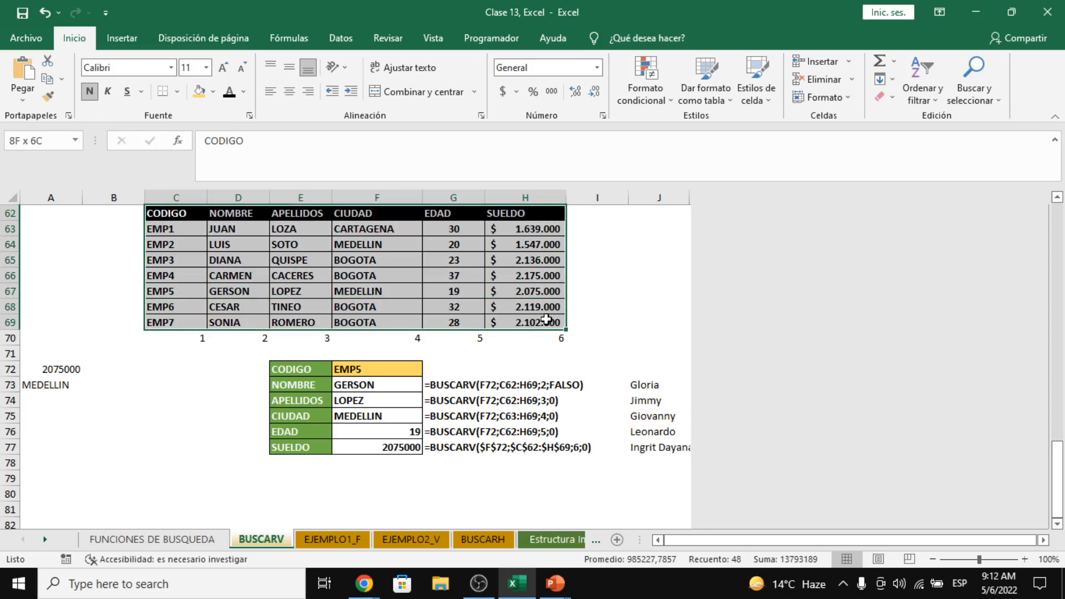
click(199, 92)
click(186, 340)
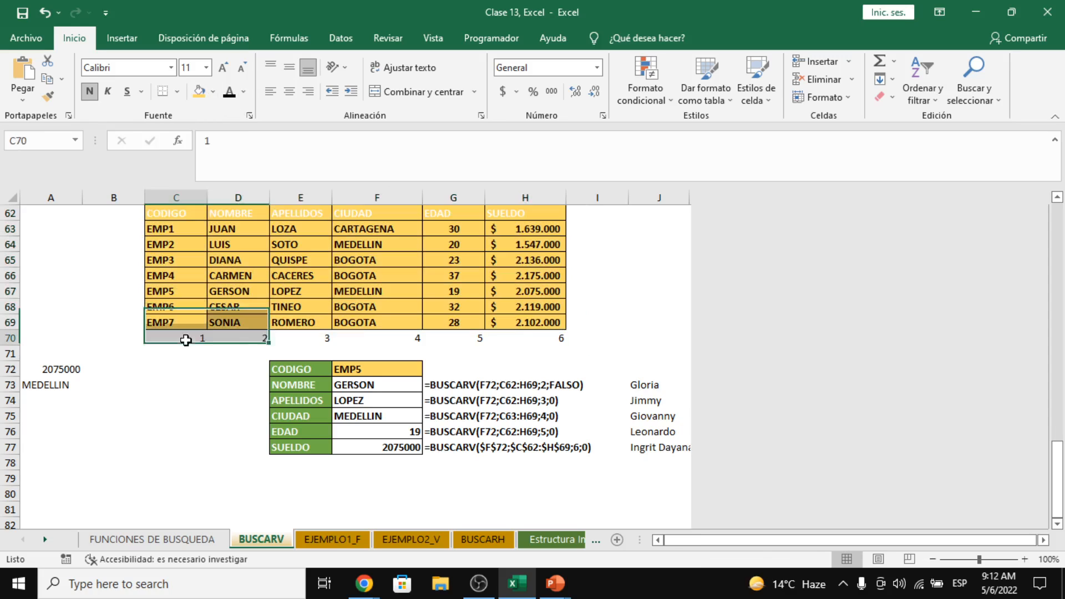
drag(186, 340, 562, 340)
click(198, 92)
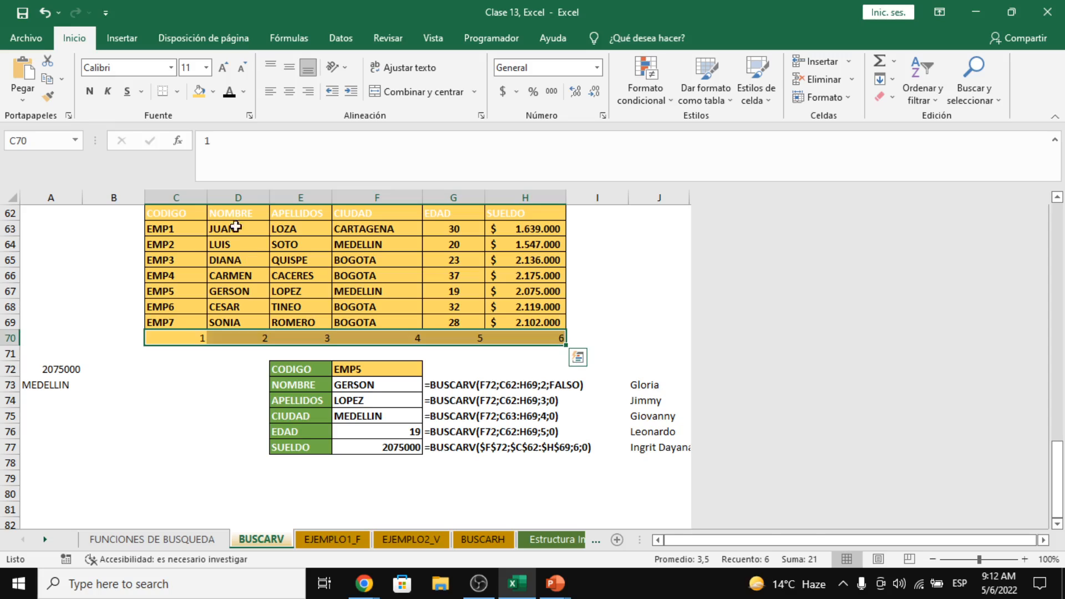
Step: Format D62:H70, from the NOMBRE column to SUELDO including the column numbers, in bold red font
click(235, 226)
drag(242, 212, 510, 336)
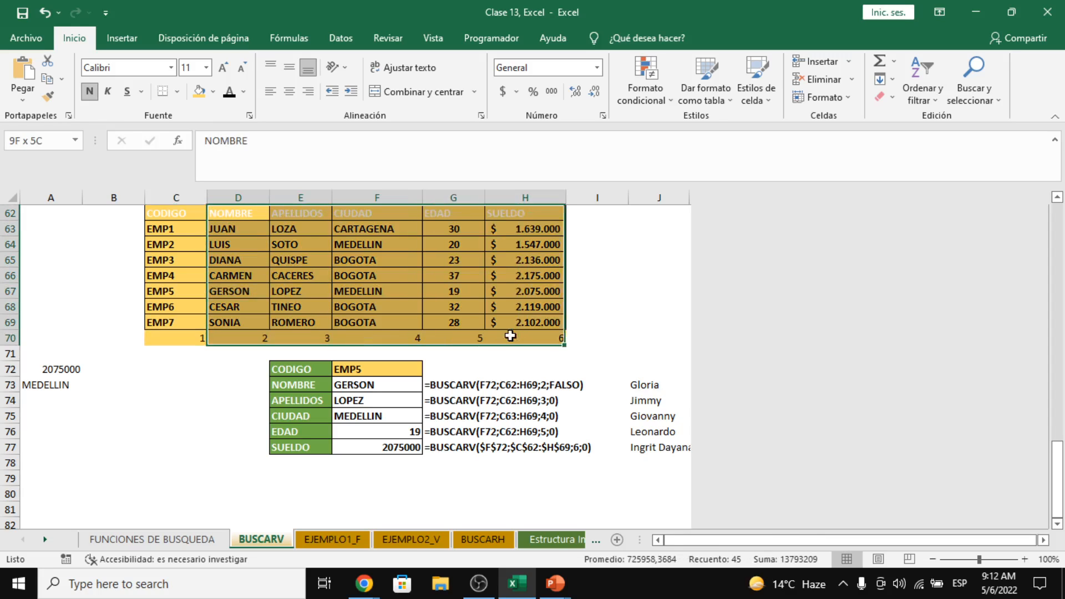
click(243, 93)
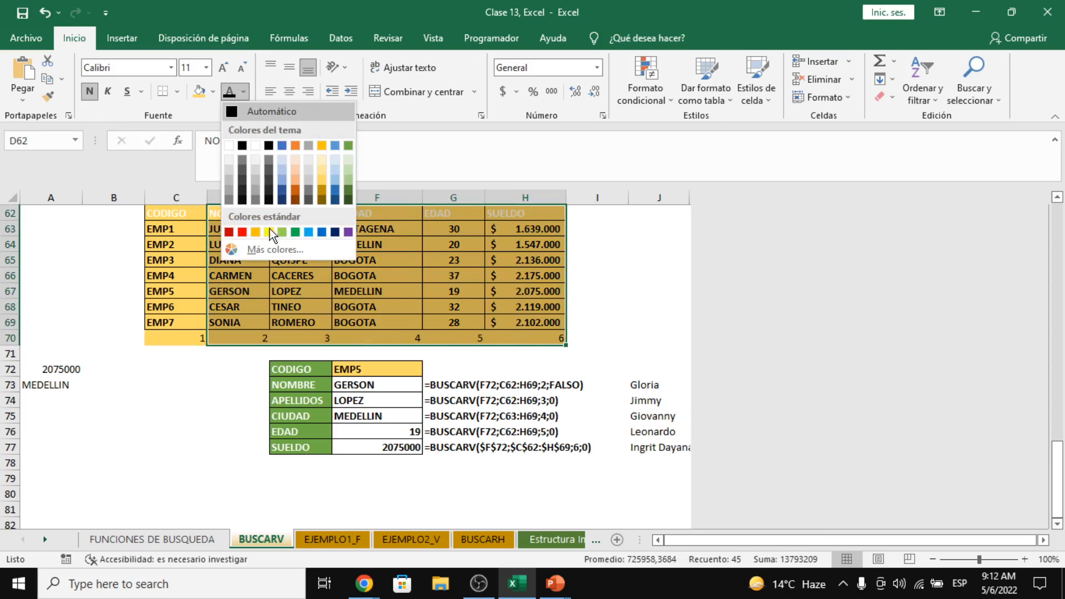
click(243, 231)
click(92, 91)
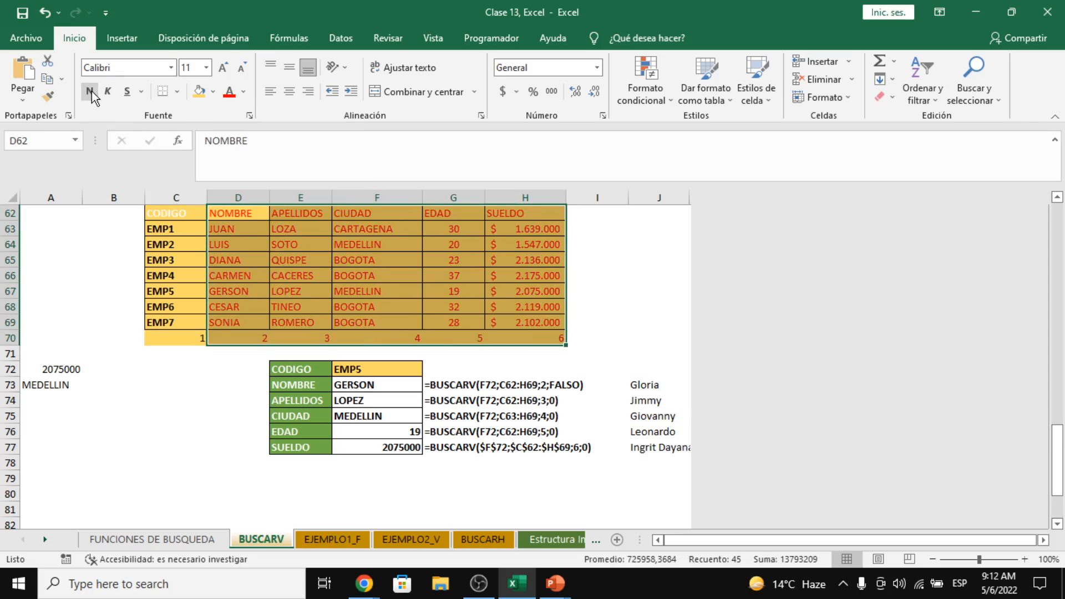
click(91, 91)
click(238, 357)
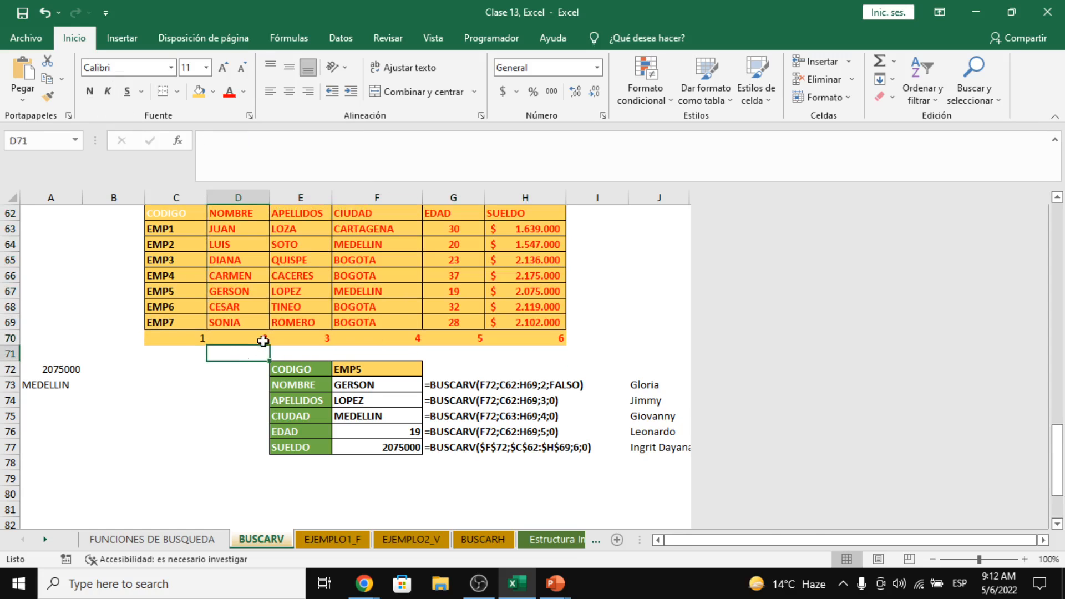
Step: Number the columns from NOMBRE to SUELDO 1 to 5 in D71:H71, directly below the existing column numbers
click(243, 212)
scroll(250, 246, up, 1)
drag(251, 245, 248, 292)
drag(244, 247, 248, 376)
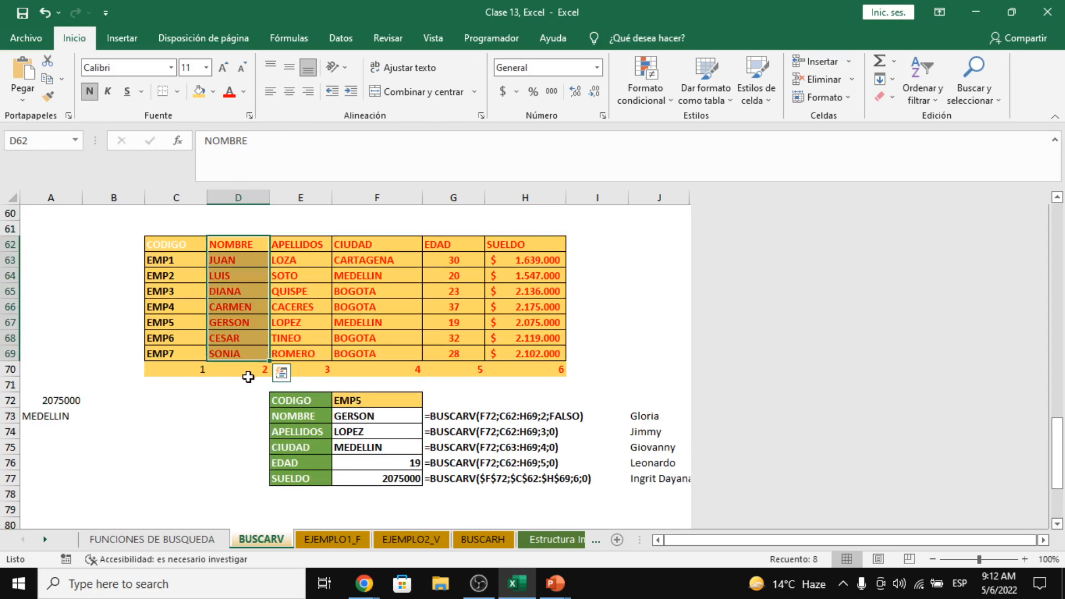
click(254, 383)
text(1)
key(Return)
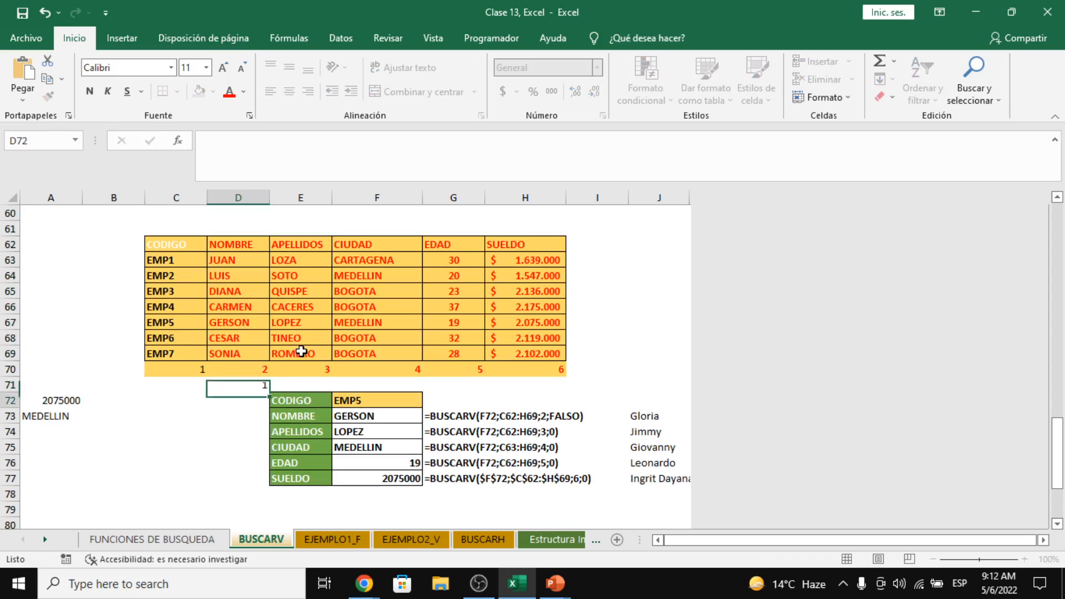
key(Up)
key(Right)
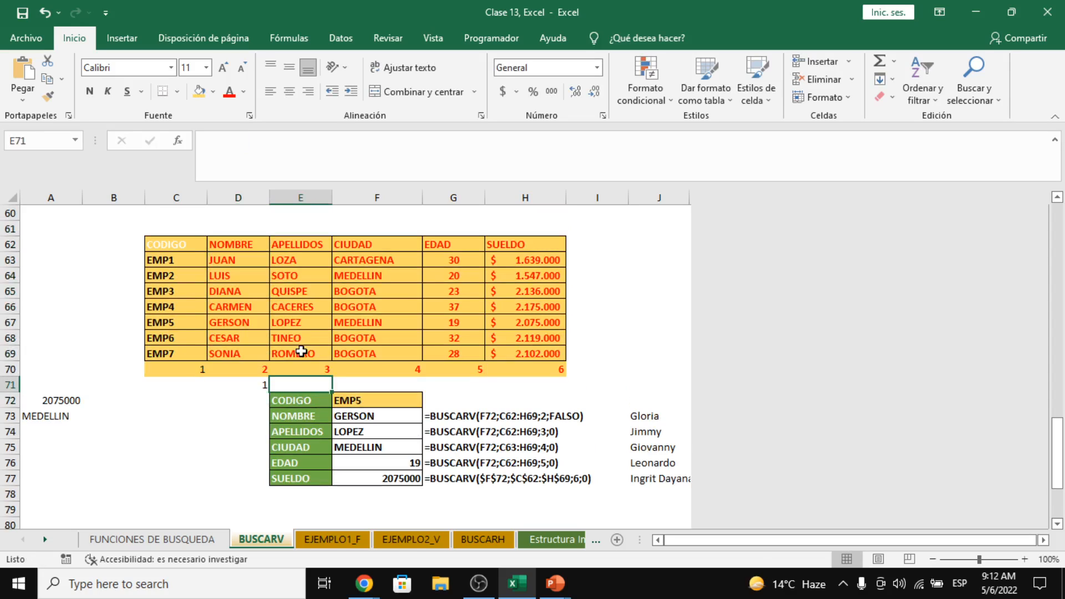
text(2)
key(Right)
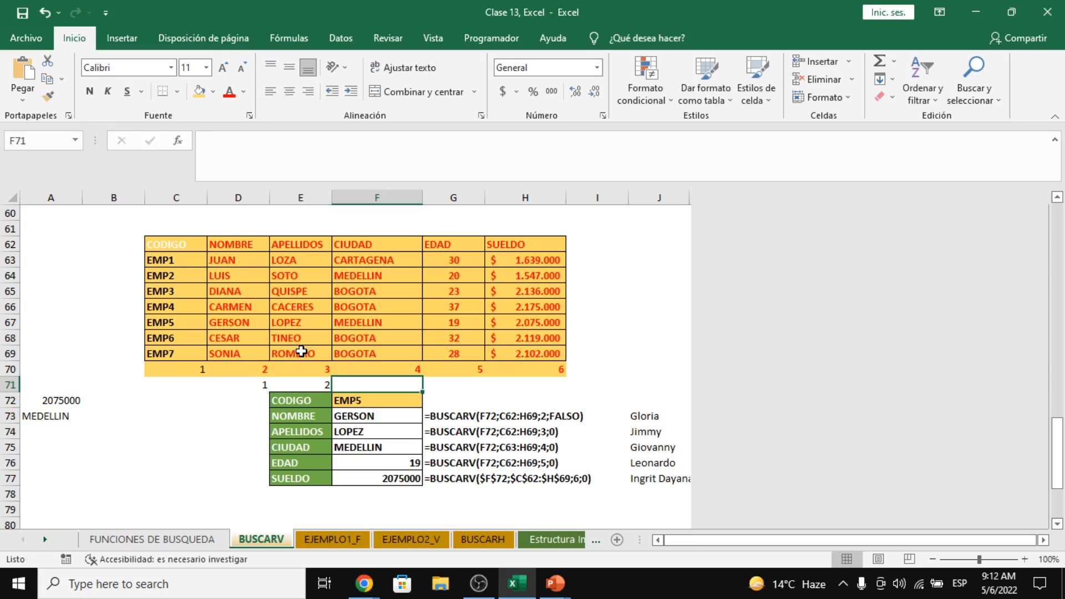
text(3)
key(Right)
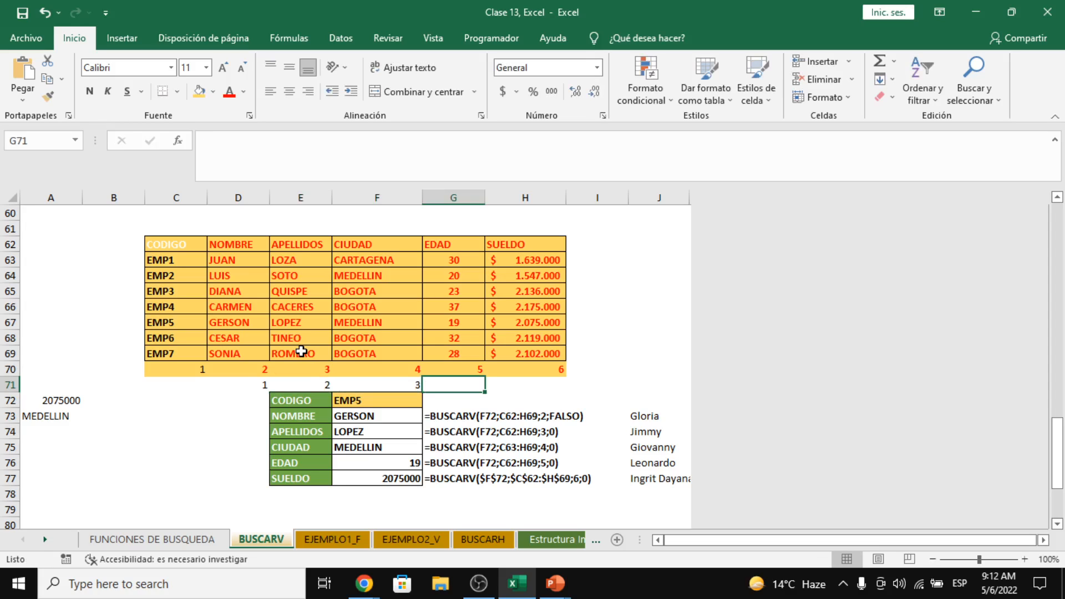
text(4)
key(Right)
text(5)
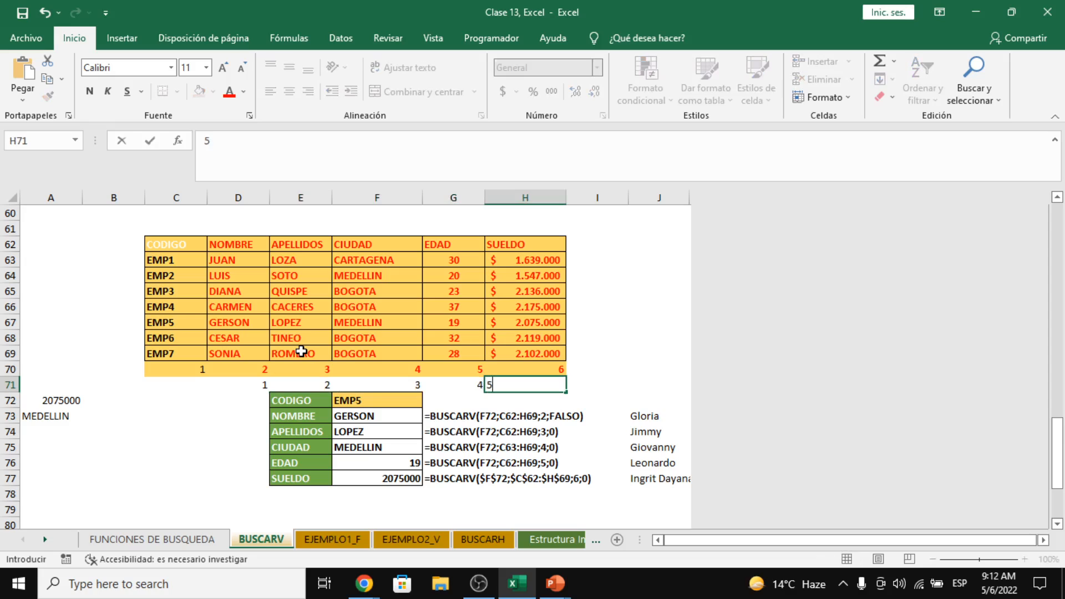
key(Return)
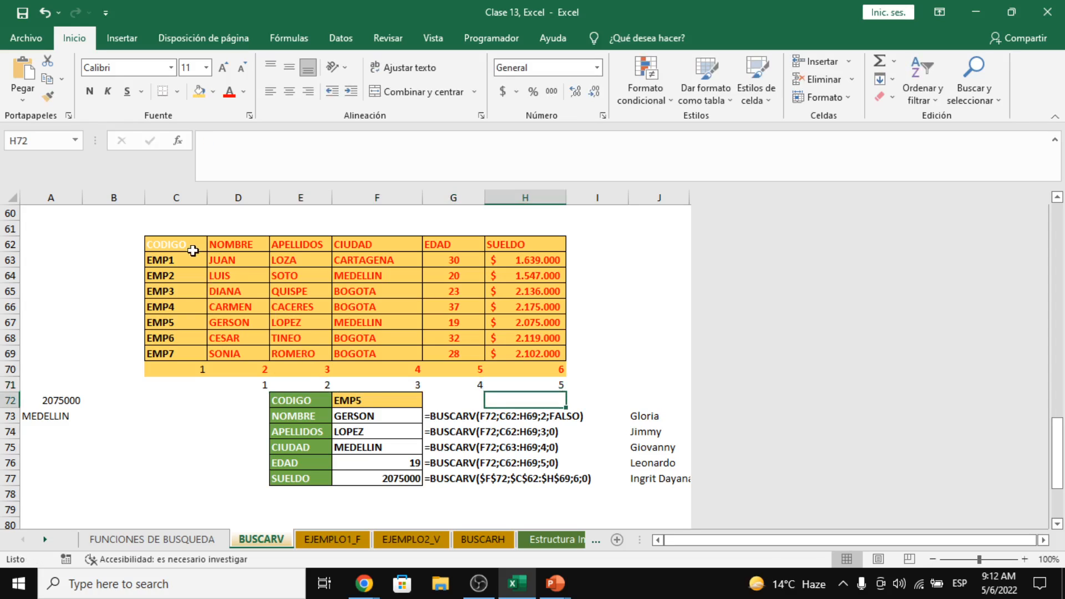
Step: Compare the possible lookup ranges by selecting the table from CODIGO (C62:H69), from NOMBRE (D62:H69) and from APELLIDOS (E62:H69)
drag(188, 248, 542, 352)
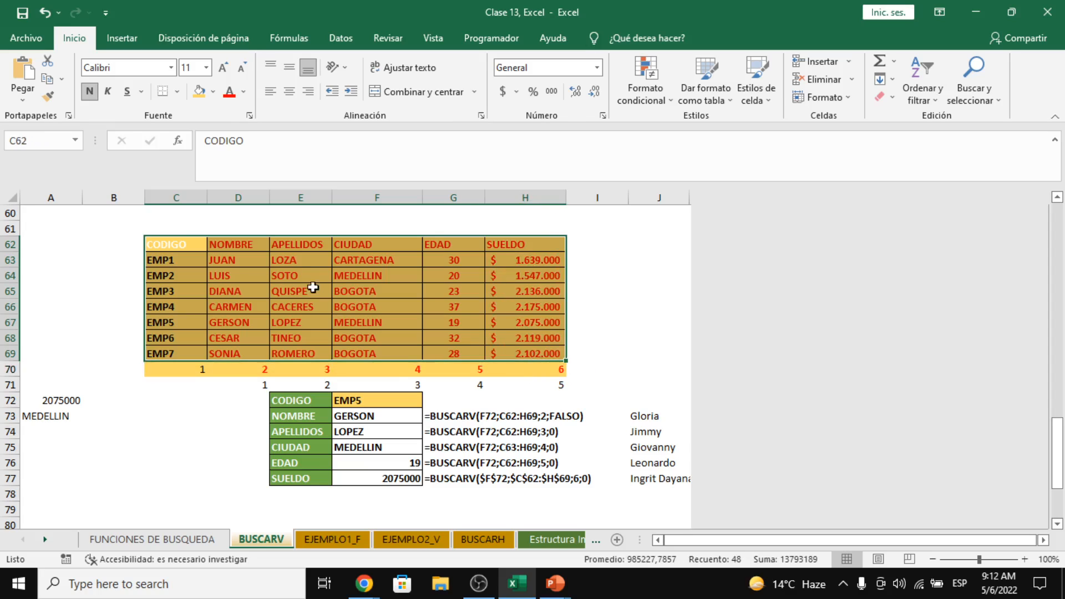
click(308, 277)
drag(191, 249, 200, 339)
drag(250, 244, 521, 354)
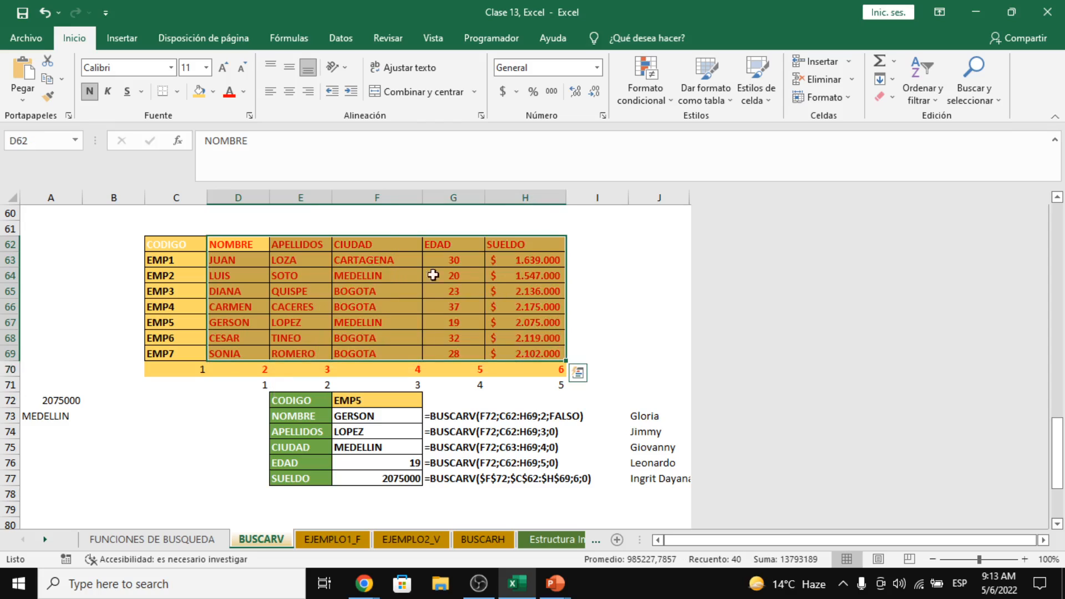
drag(320, 244, 516, 355)
click(338, 404)
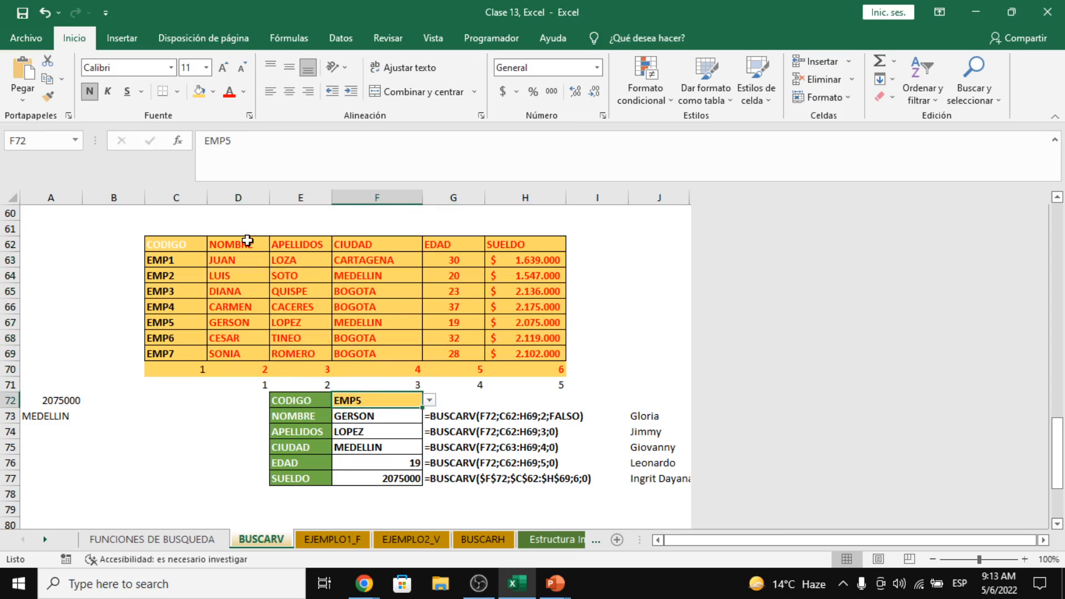
drag(244, 244, 541, 352)
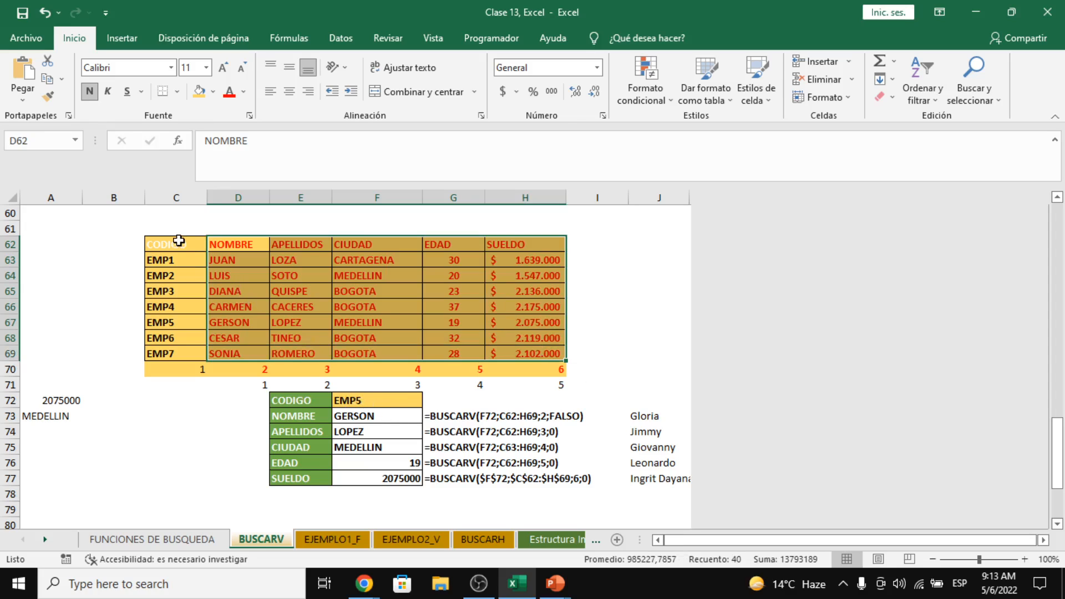
drag(178, 240, 559, 348)
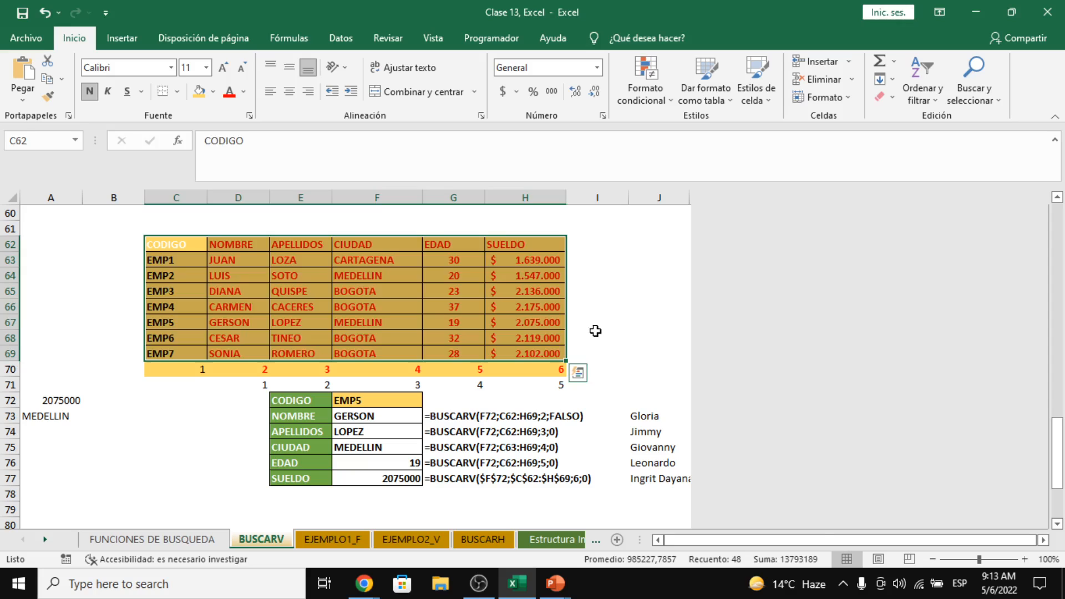
Step: Undo the numbering in row 71, the bold red font and the gold fill, keeping the column numbers in C70:H70
click(595, 332)
key(ctrl+z)
key(ctrl+z)
key(ctrl+z)
key(ctrl+z)
key(ctrl+z)
key(ctrl+z)
key(ctrl+z)
key(ctrl+z)
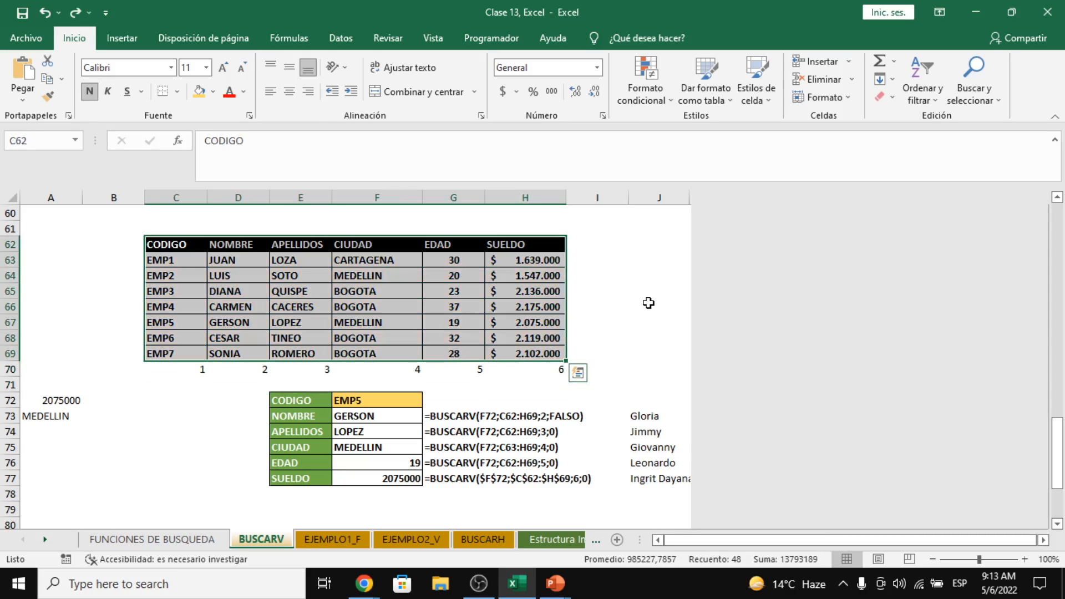
Step: Check the call messages in Google Meet and return to the lookup form's NOMBRE cell F73 in Excel
click(648, 303)
key(alt+Tab)
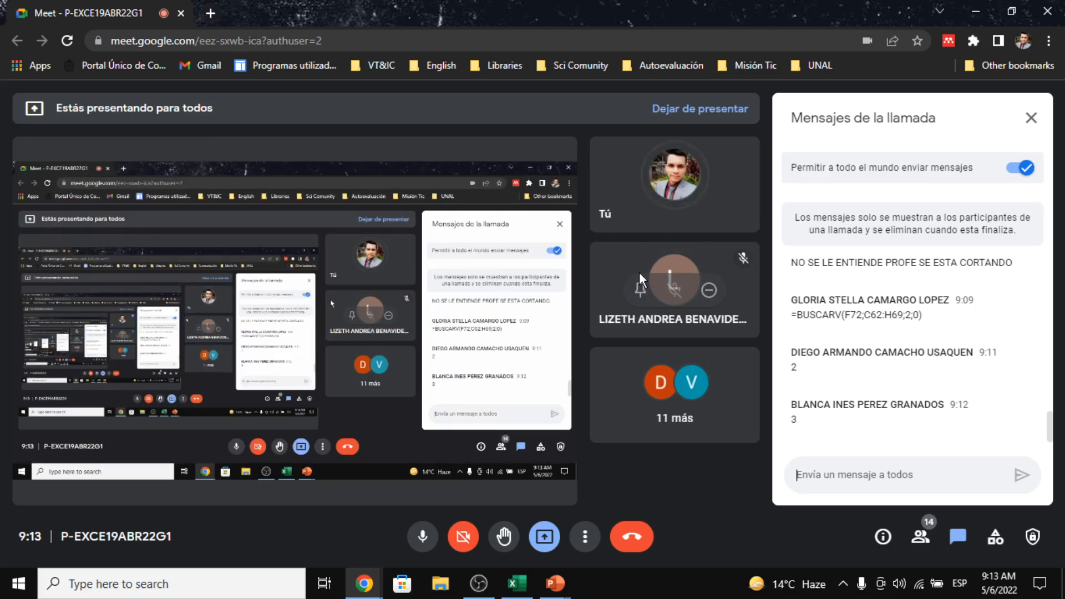
key(alt+Tab)
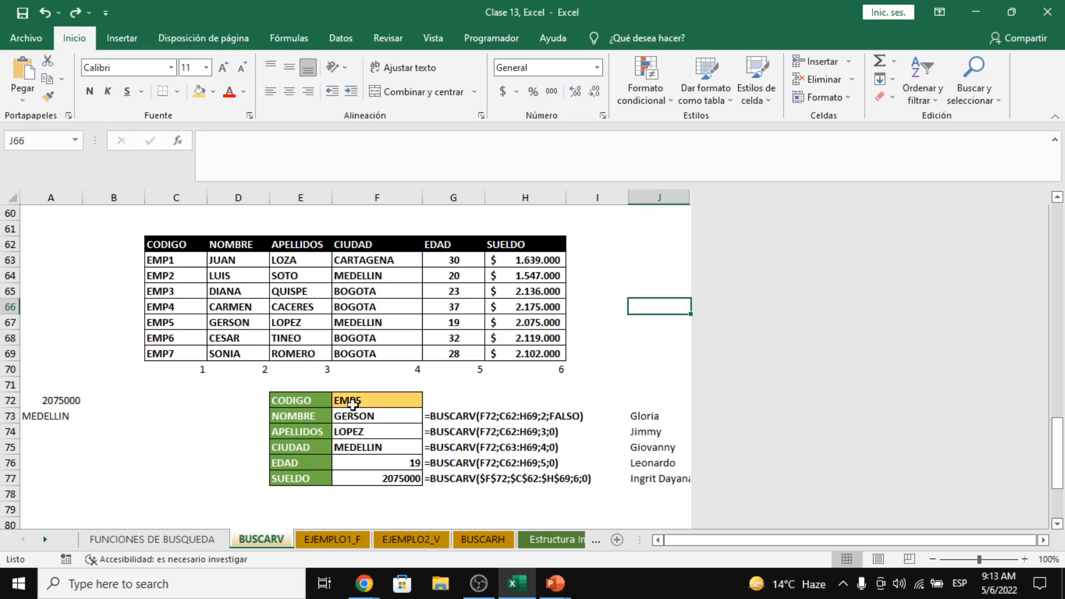
click(352, 399)
scroll(372, 386, down, 1)
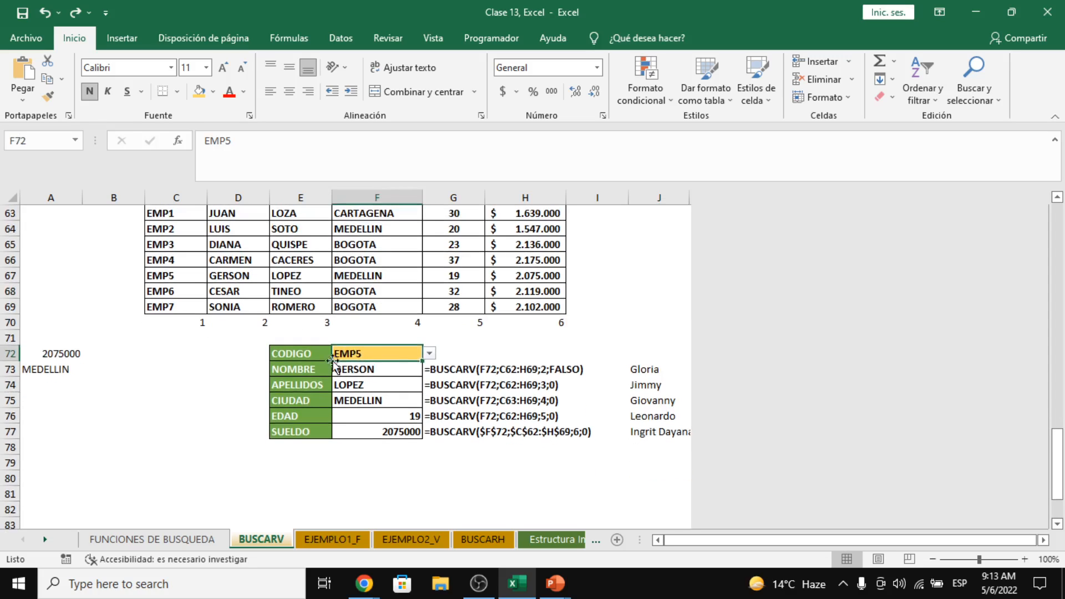
click(403, 368)
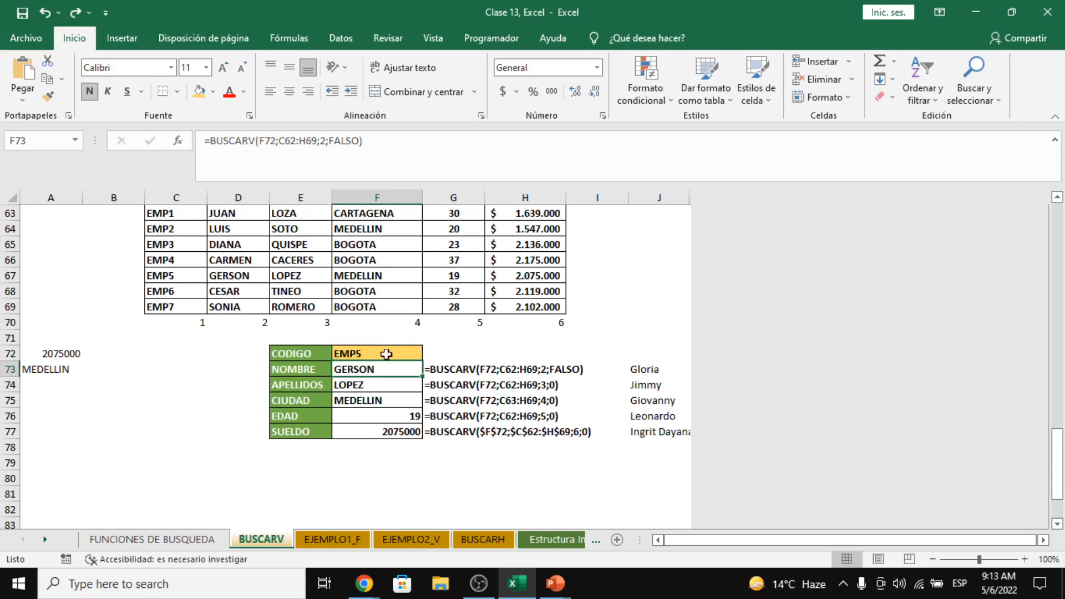
Step: Switch to the Google Meet call chat and copy the posted formula =BUSCARV(F72;C62:H69;2;0)
mouse_move(364, 582)
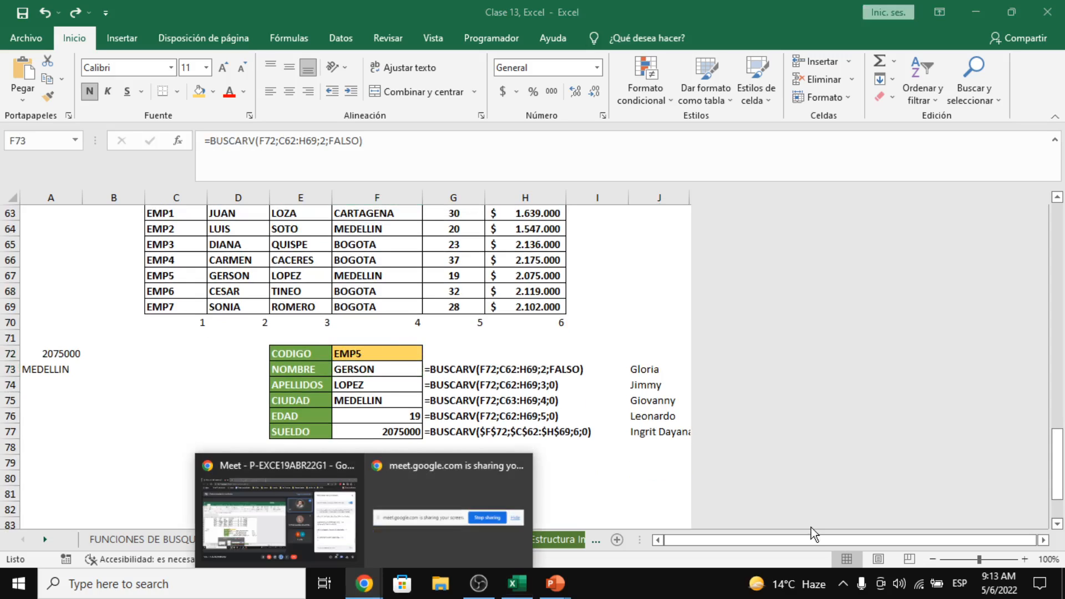
click(324, 543)
scroll(971, 355, up, 3)
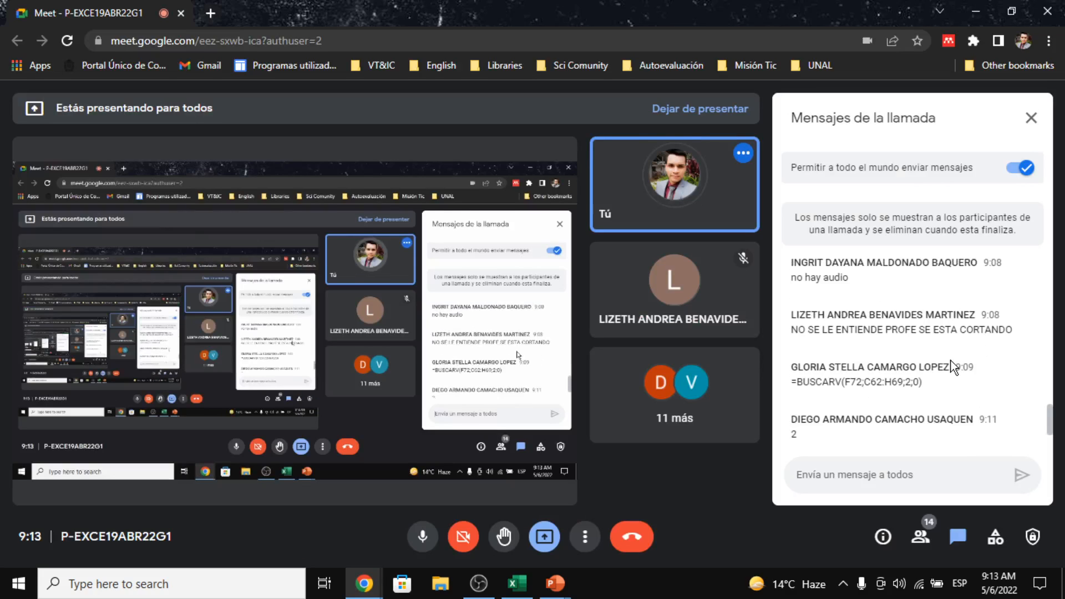
scroll(950, 366, down, 1)
drag(926, 318, 827, 302)
click(925, 317)
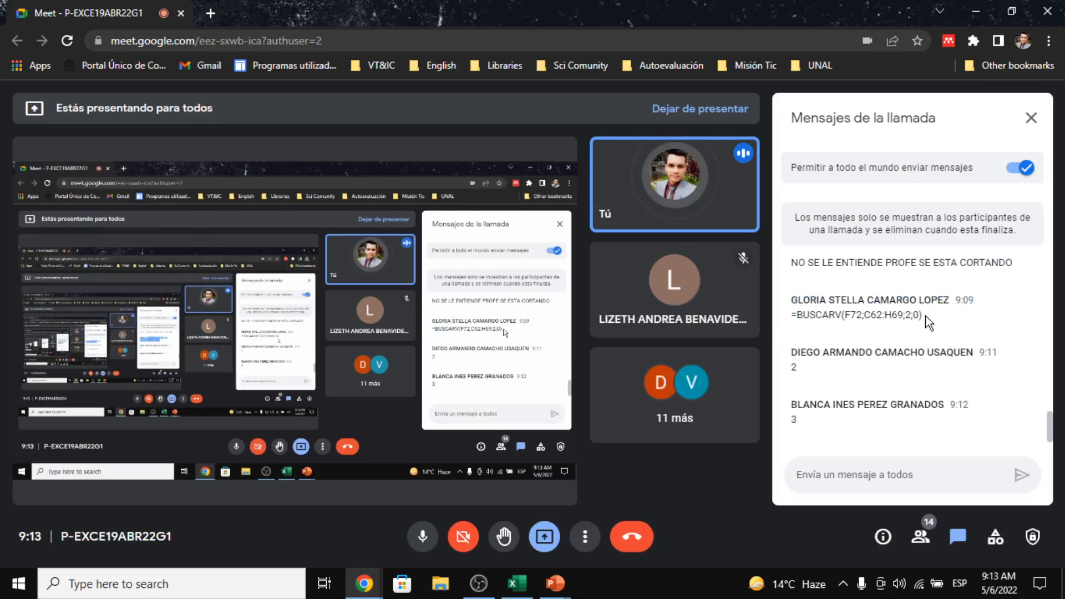
drag(925, 317, 790, 315)
right_click(793, 315)
click(812, 323)
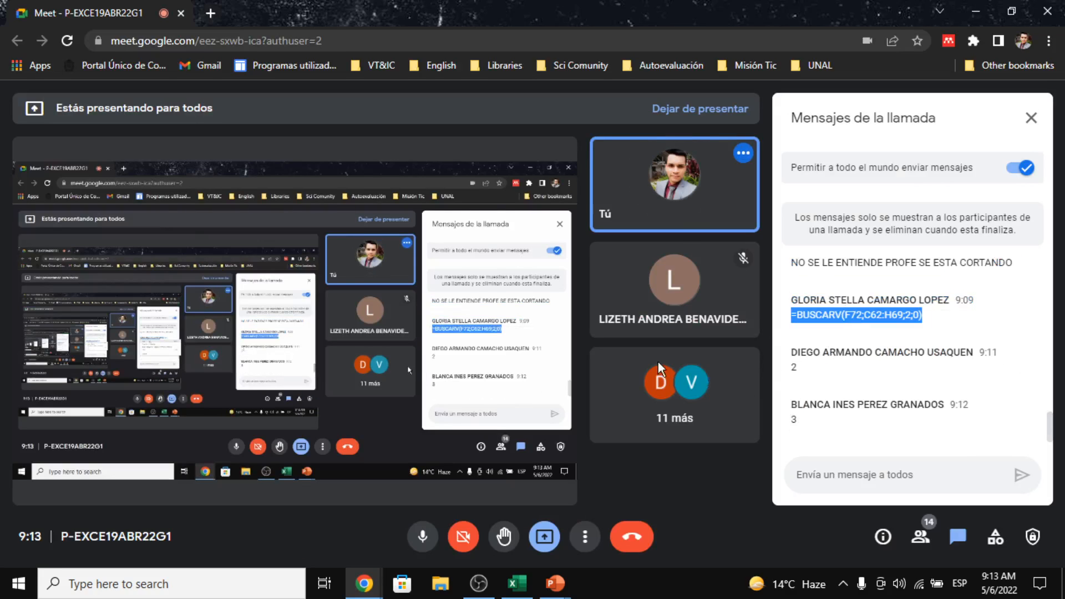
Step: Return to Excel and replace the NOMBRE formula in F73 with the copied =BUSCARV(F72;C62:H69;2;0)
key(alt+Tab)
double_click(379, 371)
drag(501, 372, 221, 360)
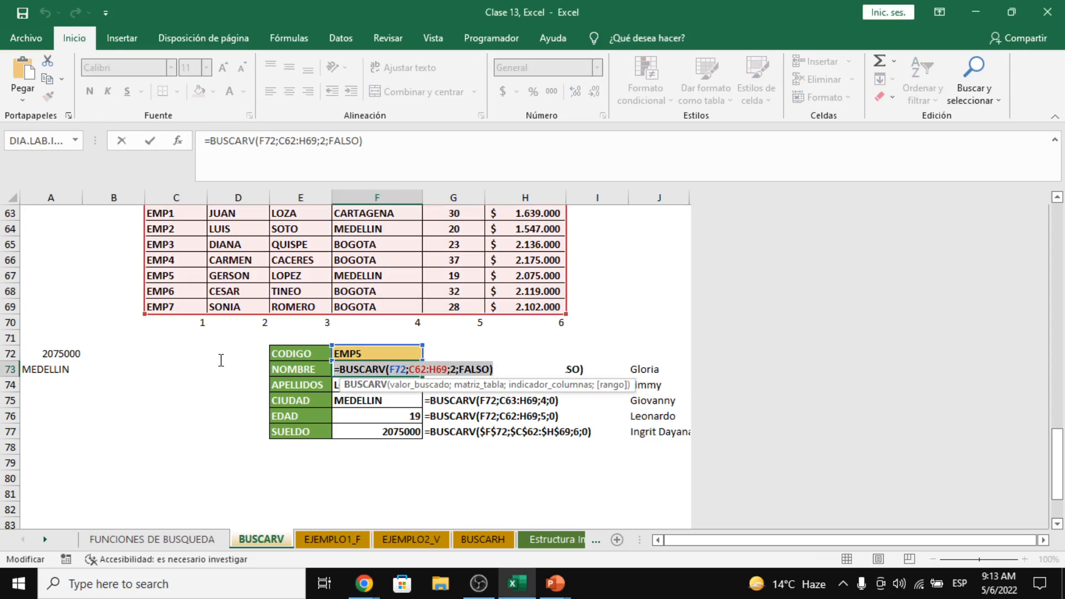
key(ctrl+v)
key(Return)
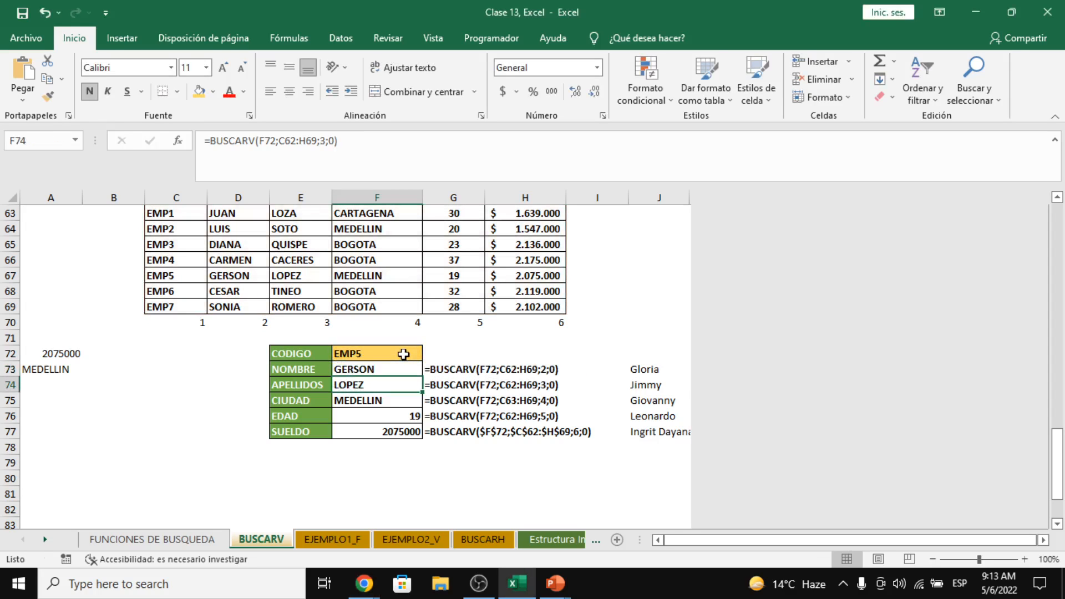
Step: Fill the NOMBRE formula from F73 down to F77 and inspect the copied formulas for APELLIDOS, CIUDAD, EDAD and SUELDO
click(411, 363)
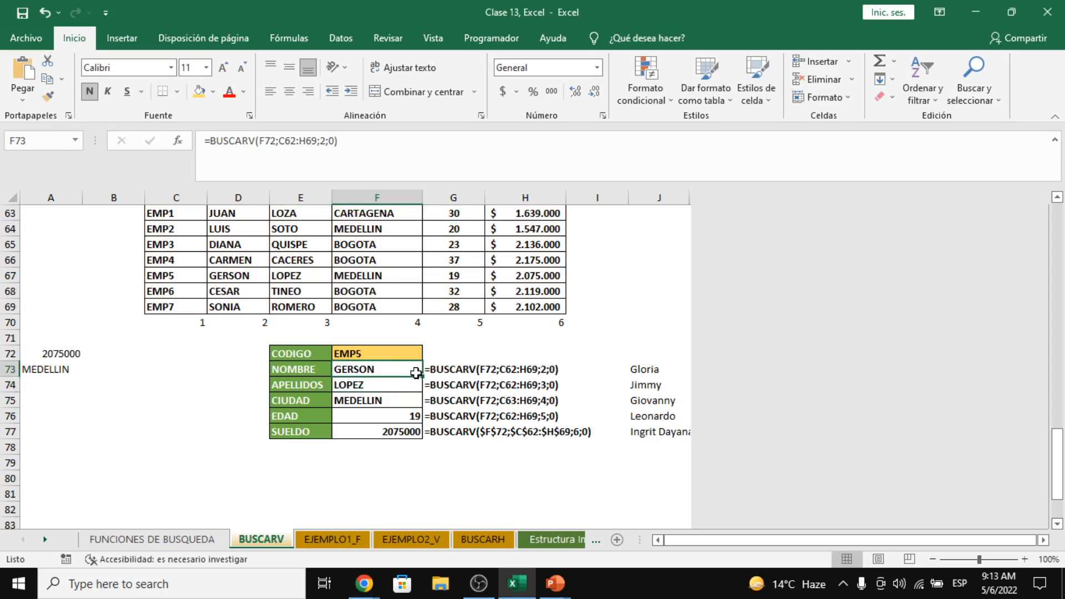
drag(422, 376, 422, 437)
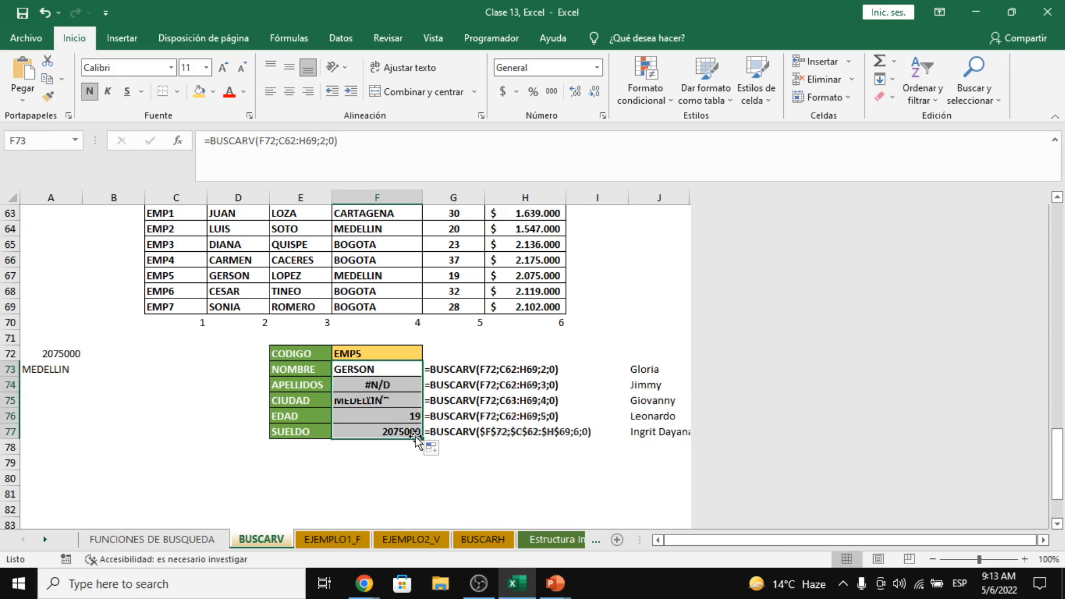
click(399, 382)
click(404, 415)
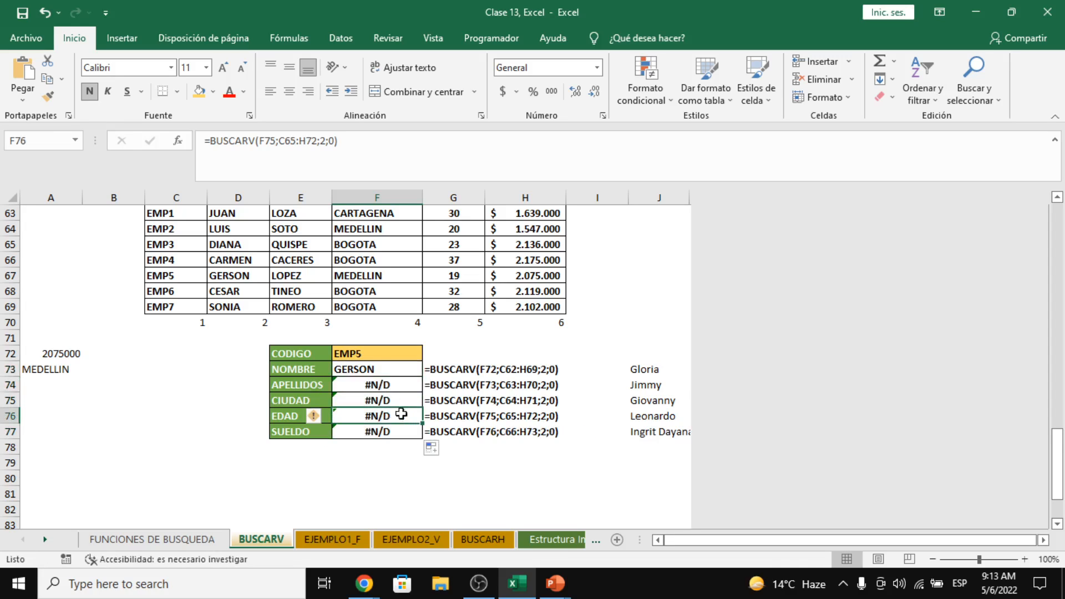
click(400, 403)
click(399, 414)
click(399, 432)
click(395, 403)
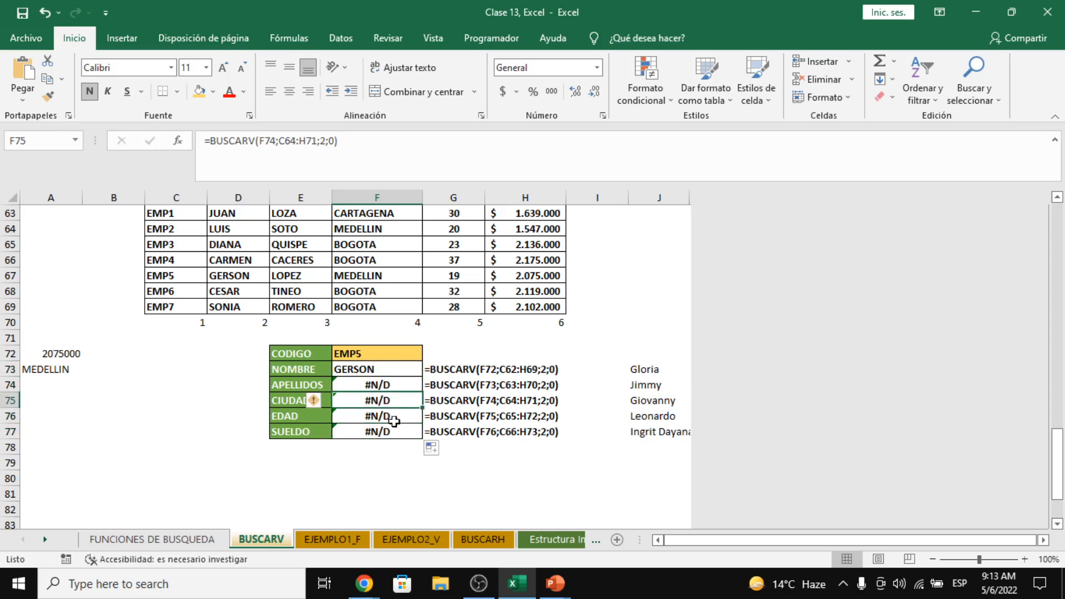
click(393, 385)
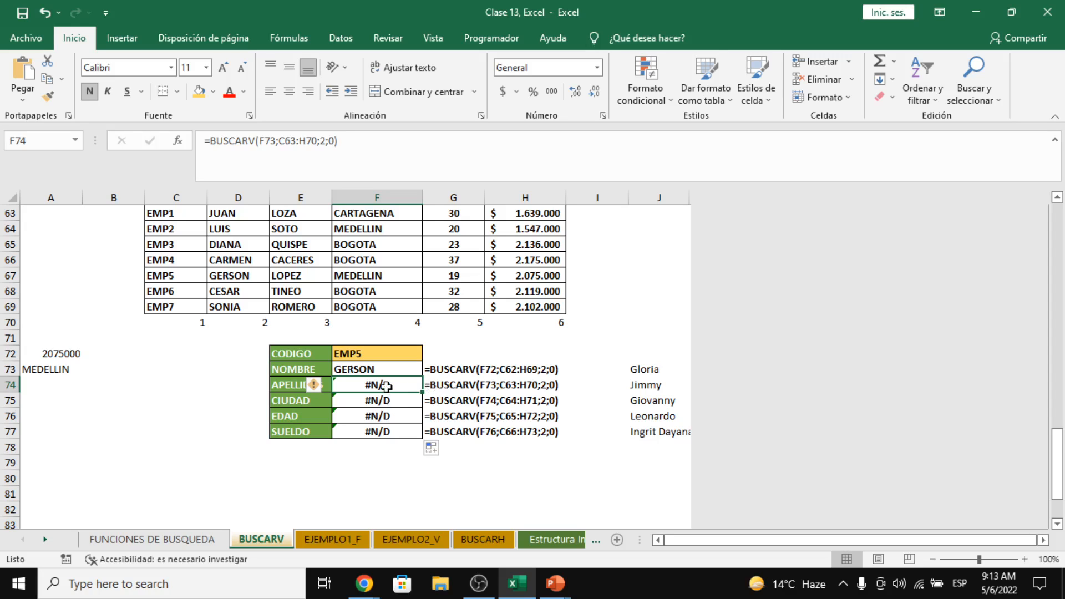
Step: Fill cell A72, which holds the BUSCARV formula with absolute references, with the gold colour
click(135, 369)
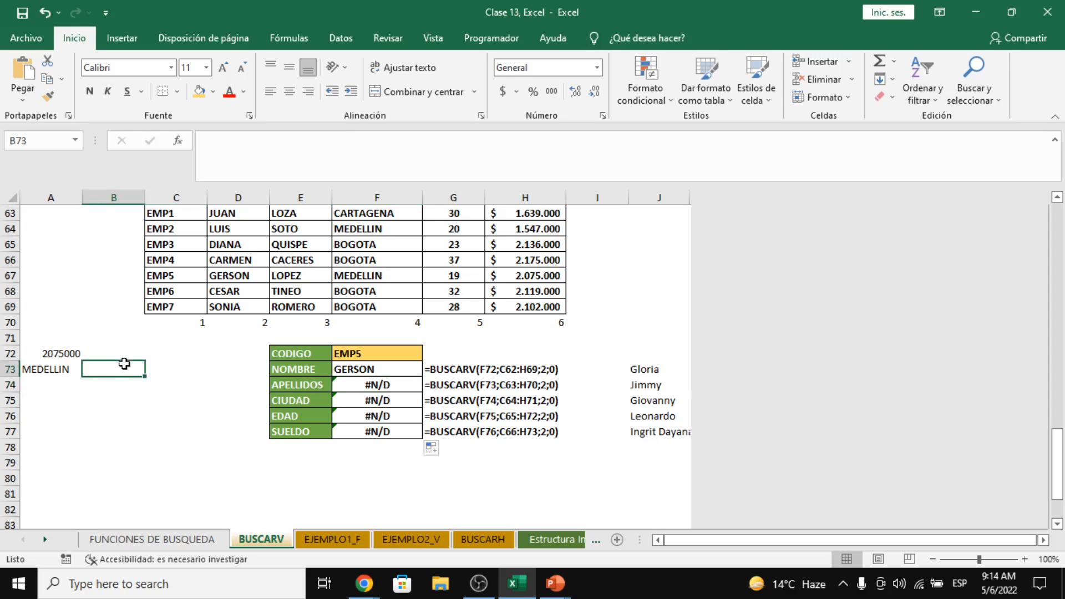
click(33, 355)
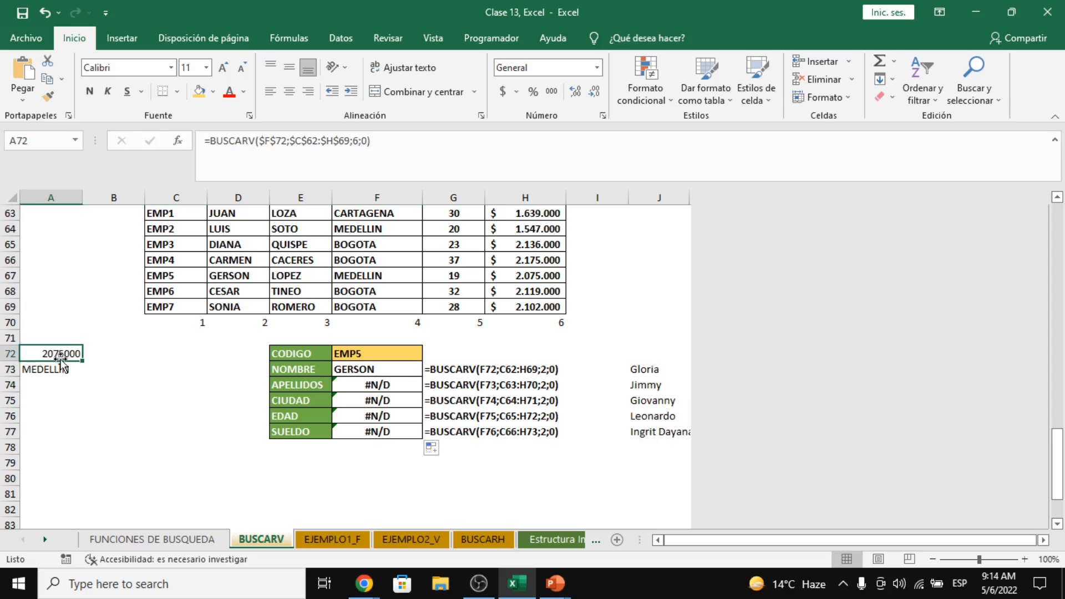
click(199, 91)
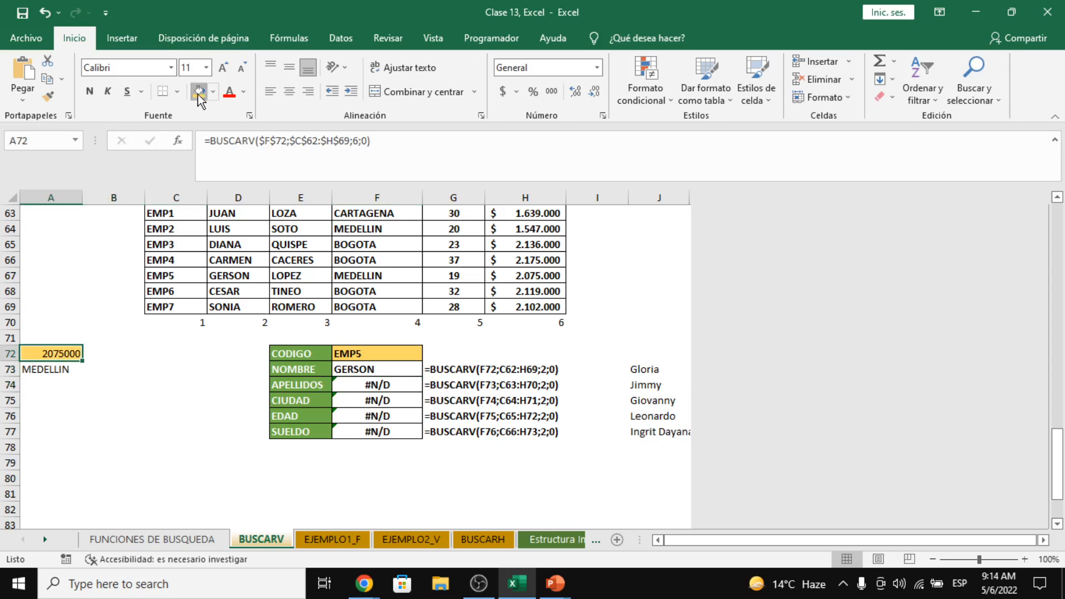
Step: Display the formula of A72 as text in B72 with =FORMULATEXTO(A72) and select the NOMBRE result in F73 for comparison
click(109, 339)
click(115, 352)
text(=form)
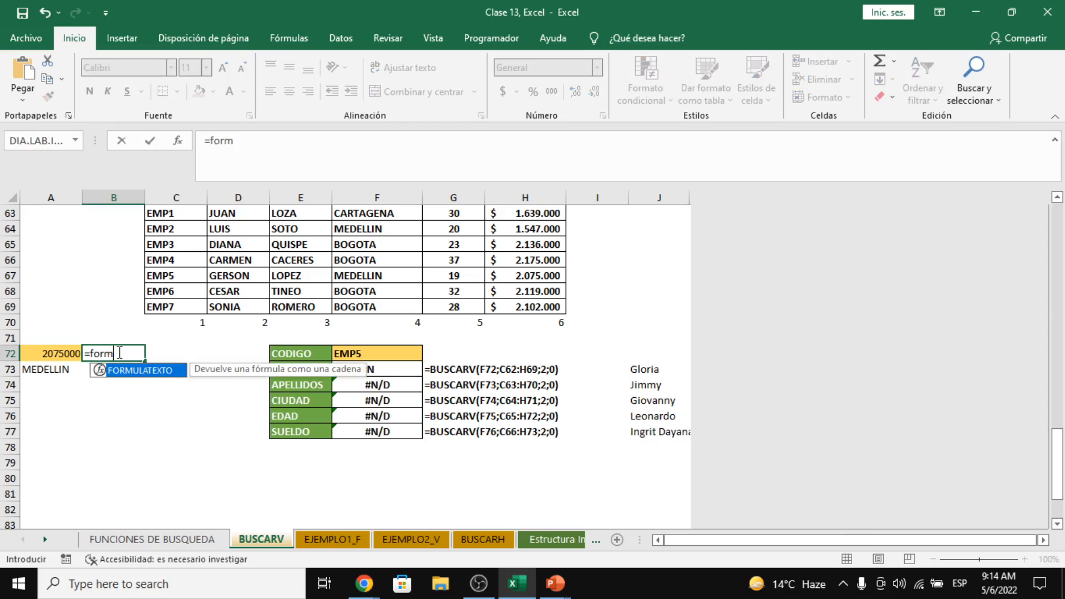
key(Tab)
click(53, 353)
key(Return)
click(118, 353)
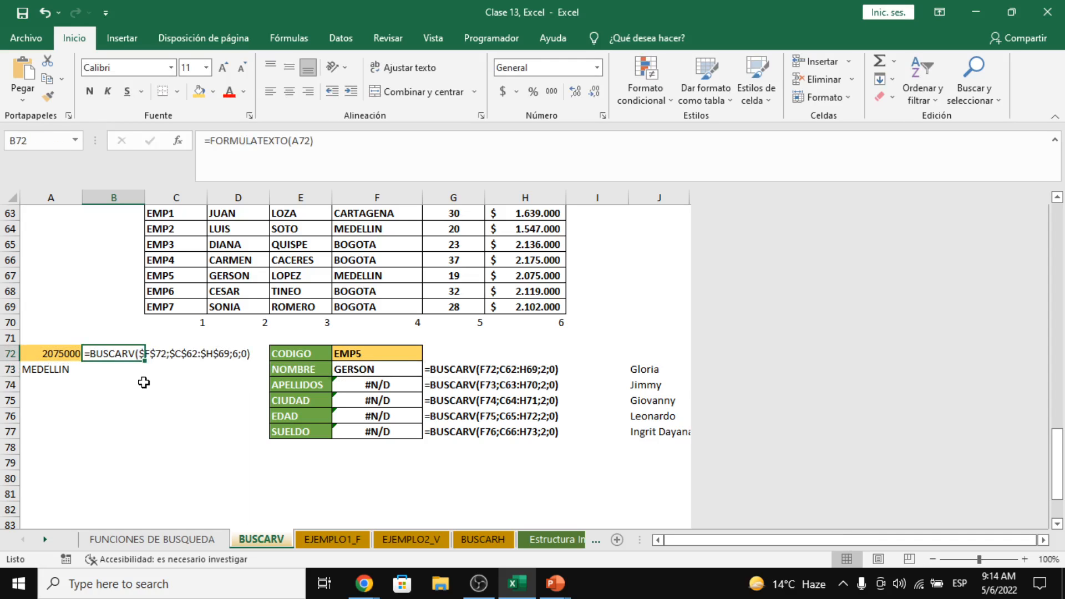
click(159, 371)
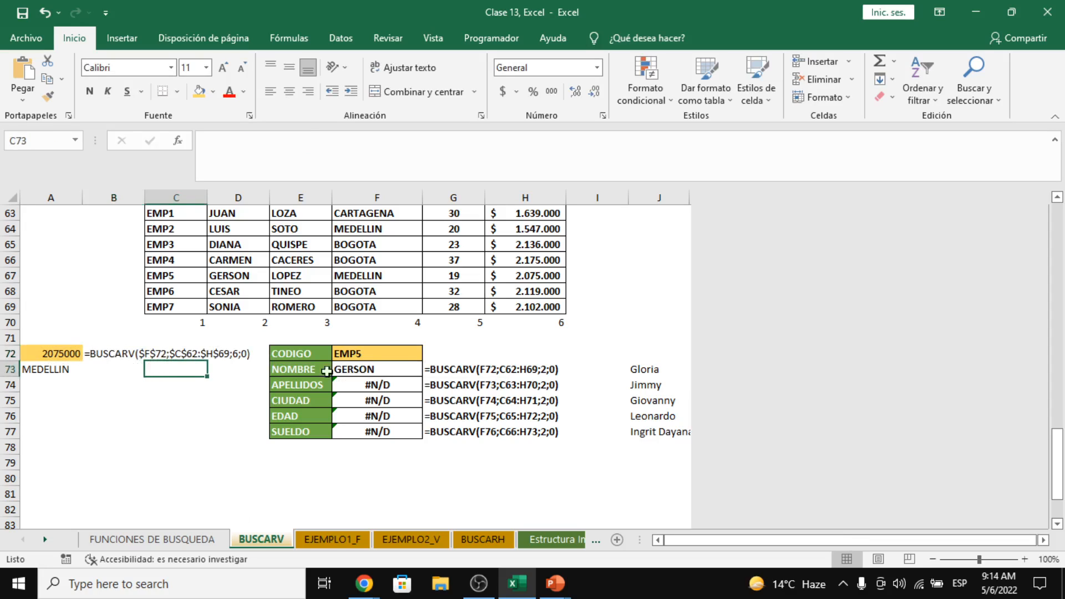
click(356, 370)
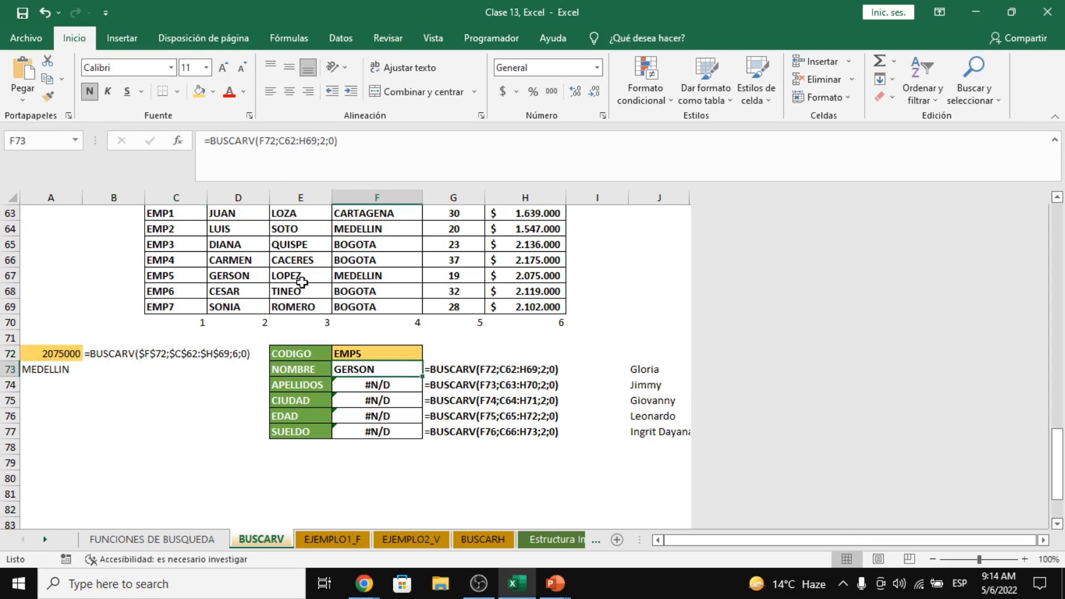
Step: Change the NOMBRE formula in F73 to =BUSCARV($F$72;$C$62:$H$69;2;0) and fill it down to F77
click(278, 151)
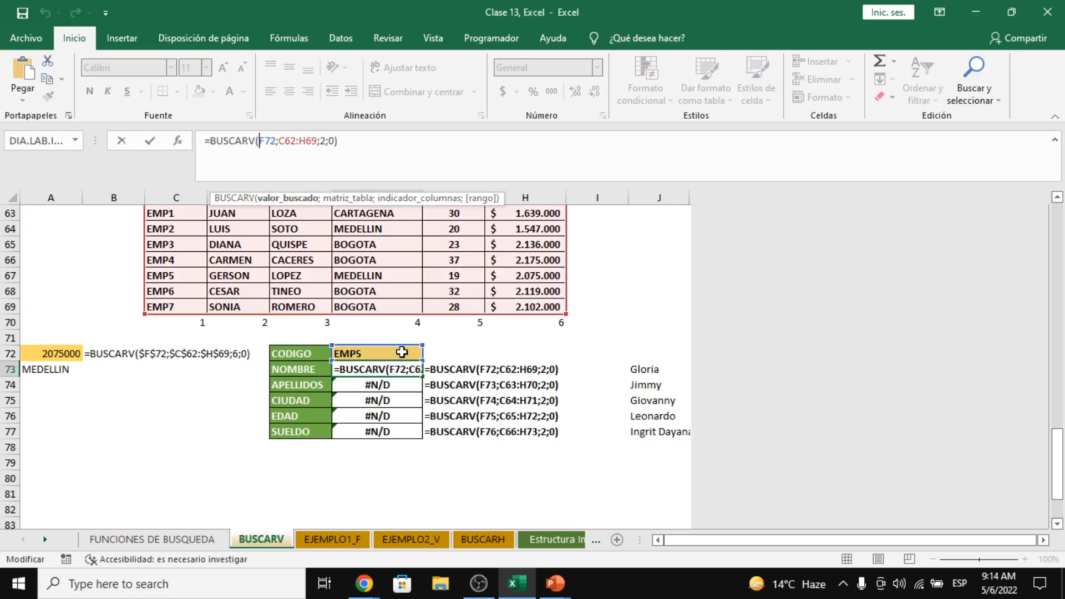
key(F4)
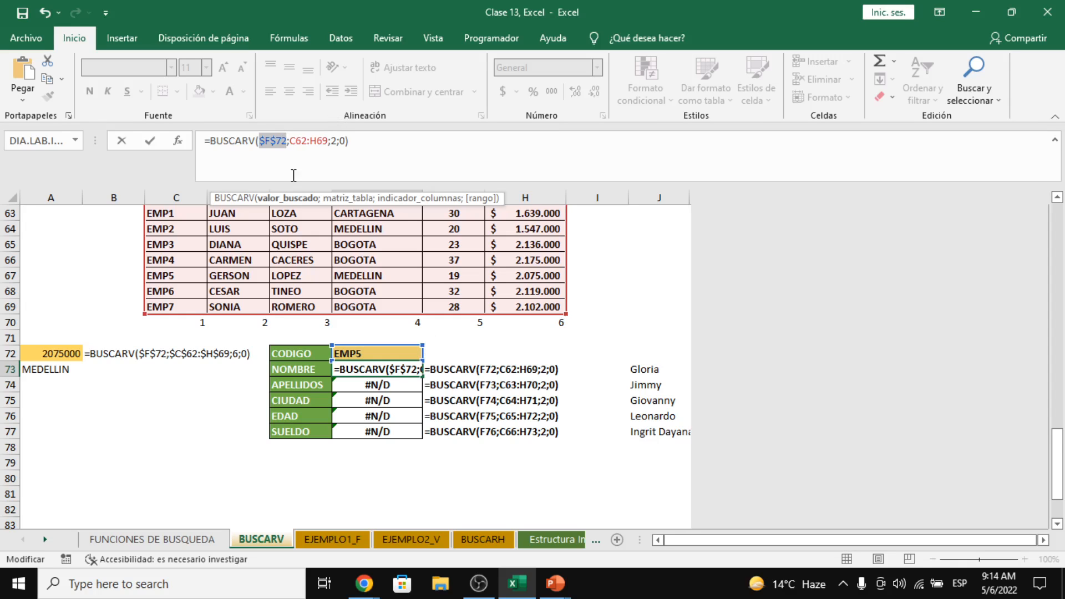
click(302, 141)
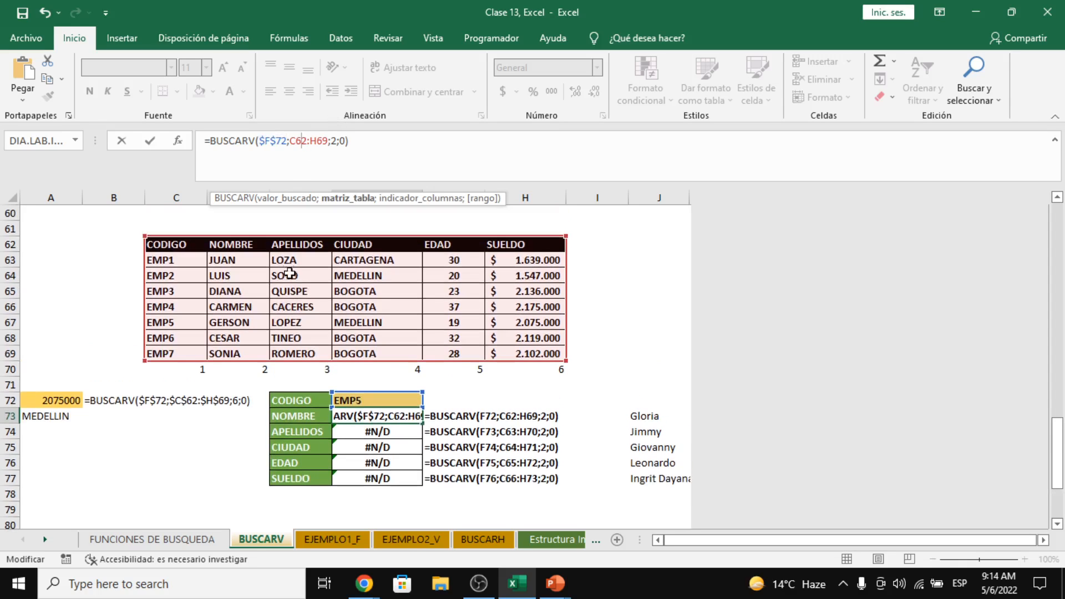
scroll(320, 256, up, 1)
key(F4)
key(Return)
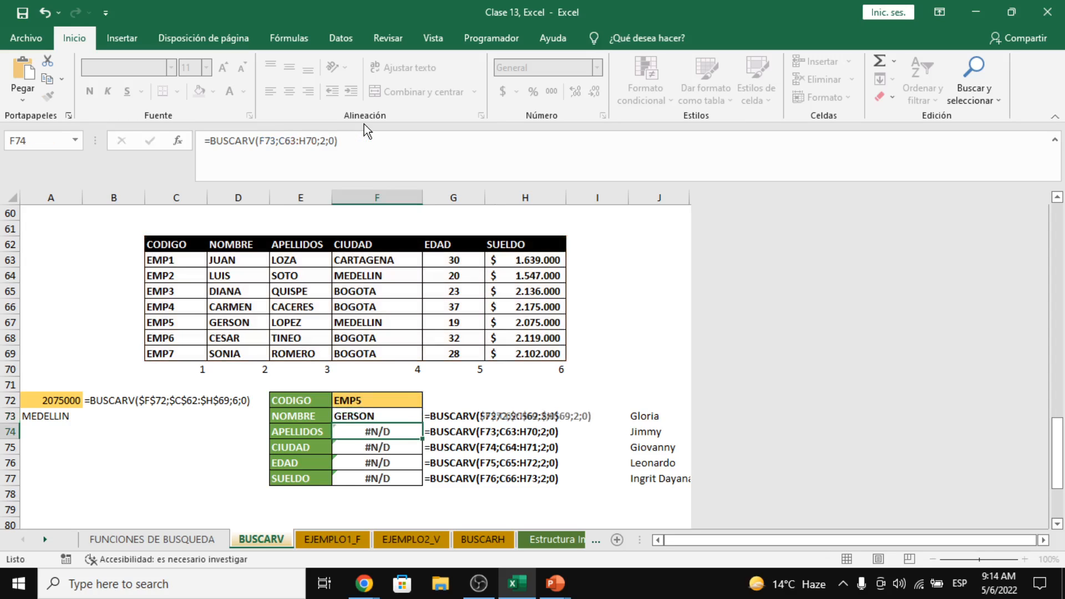
click(410, 422)
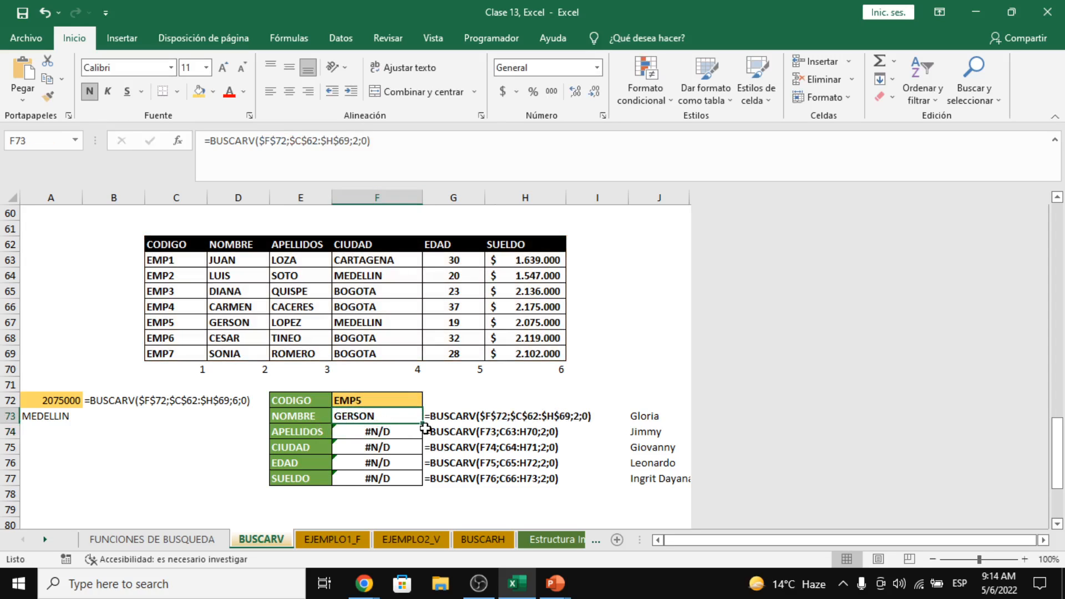
drag(425, 426, 427, 486)
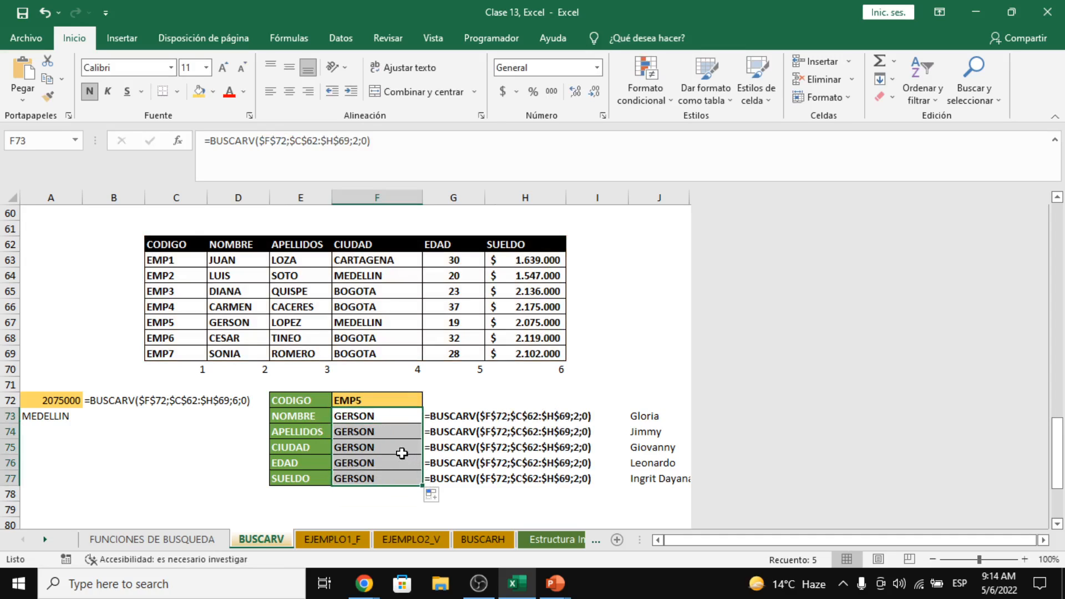
Step: Compare the copied BUSCARV formulas for NOMBRE, APELLIDOS, CIUDAD, EDAD and SUELDO in F73:F77
click(396, 410)
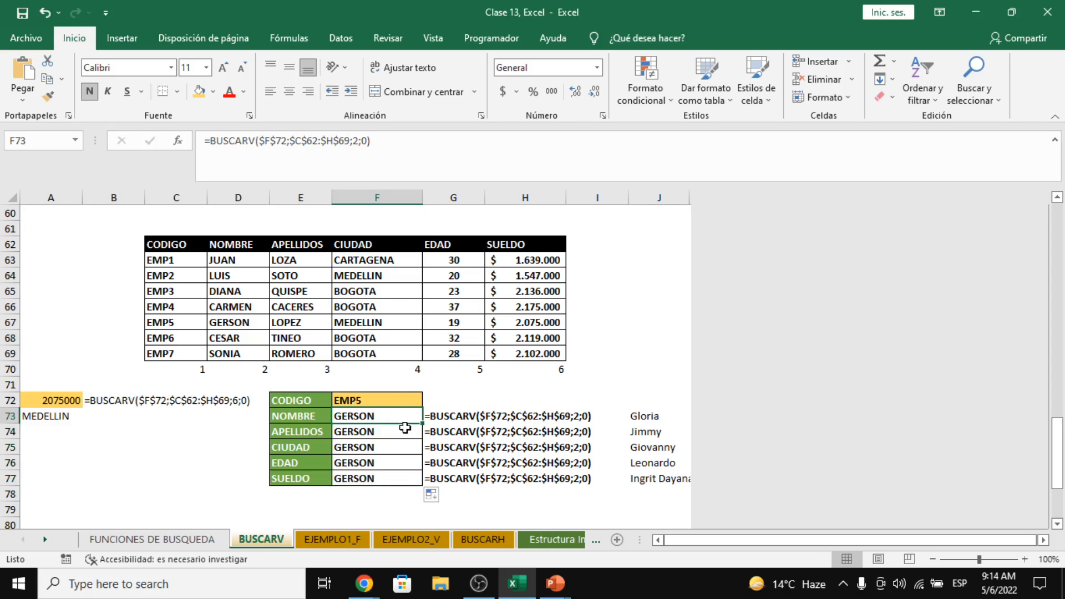
click(404, 433)
click(397, 447)
click(393, 465)
click(391, 481)
click(393, 430)
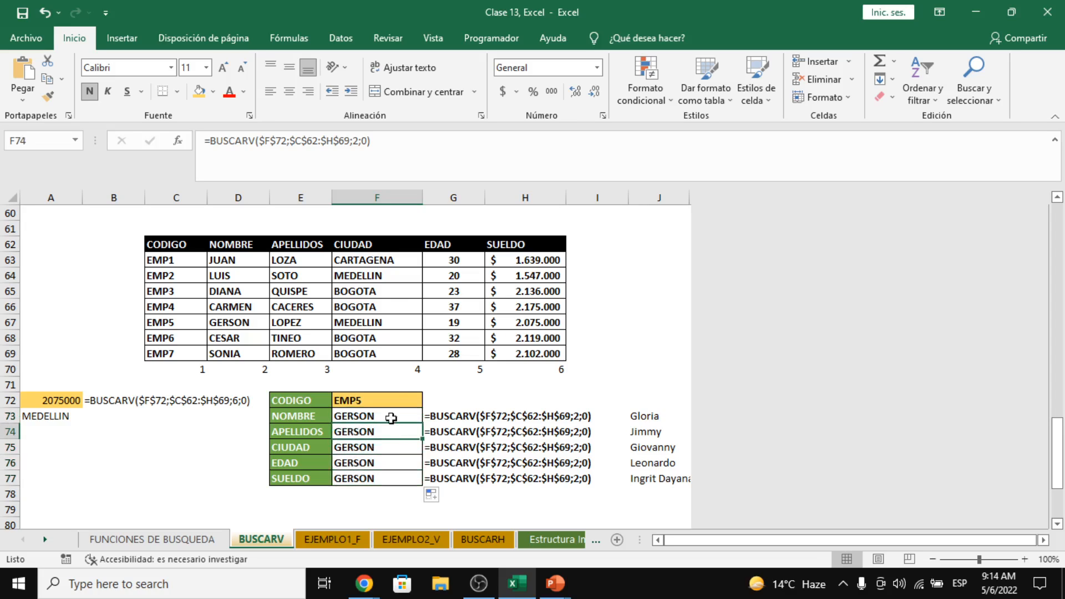
click(391, 418)
click(391, 431)
click(394, 451)
click(391, 466)
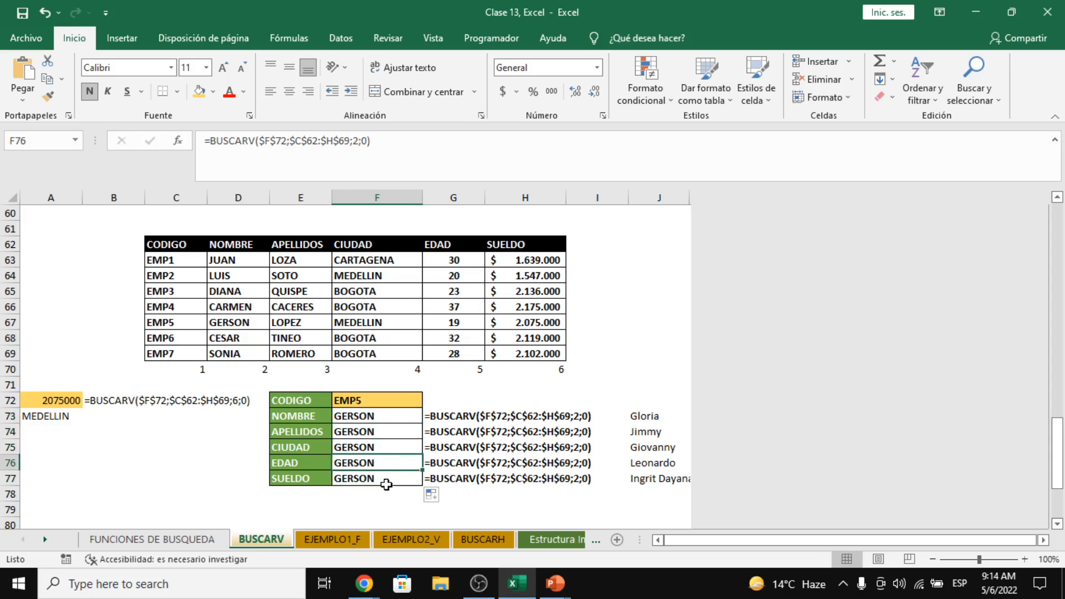
click(387, 484)
click(391, 433)
click(391, 417)
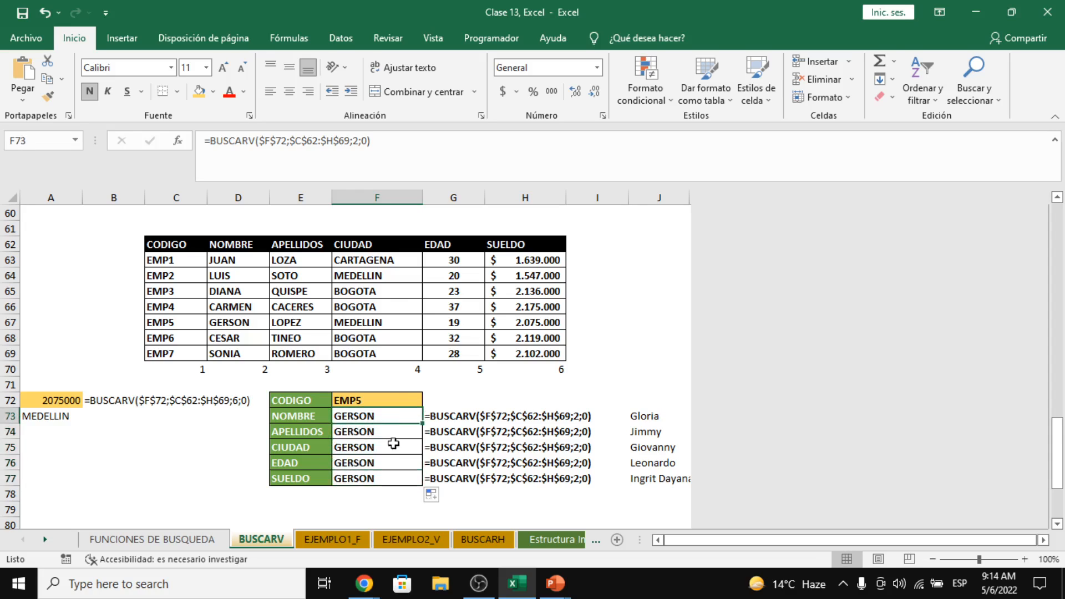
click(393, 432)
click(392, 447)
click(394, 465)
click(382, 481)
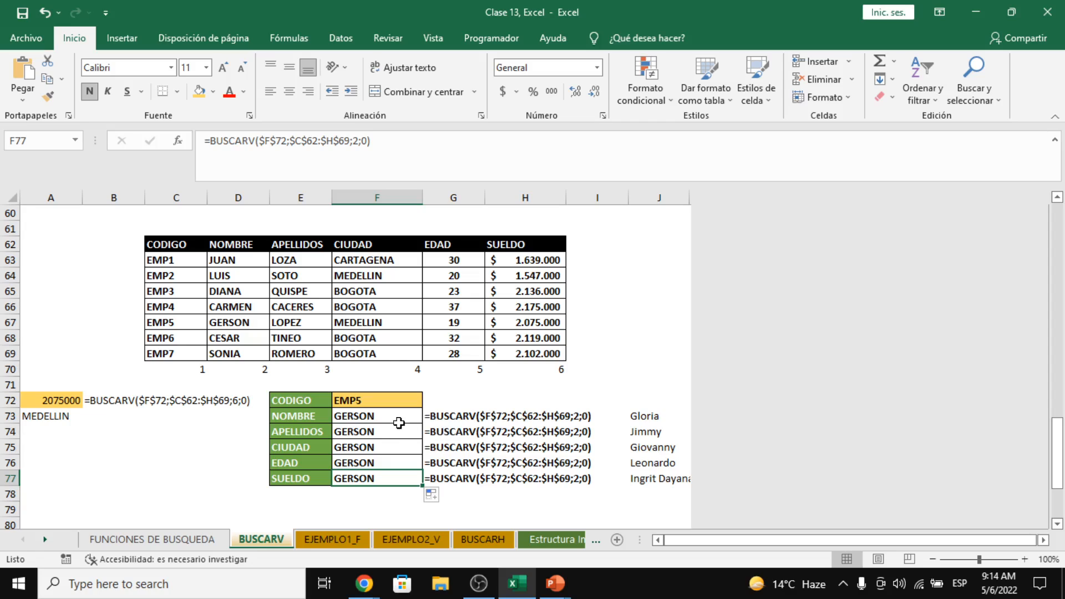
click(398, 422)
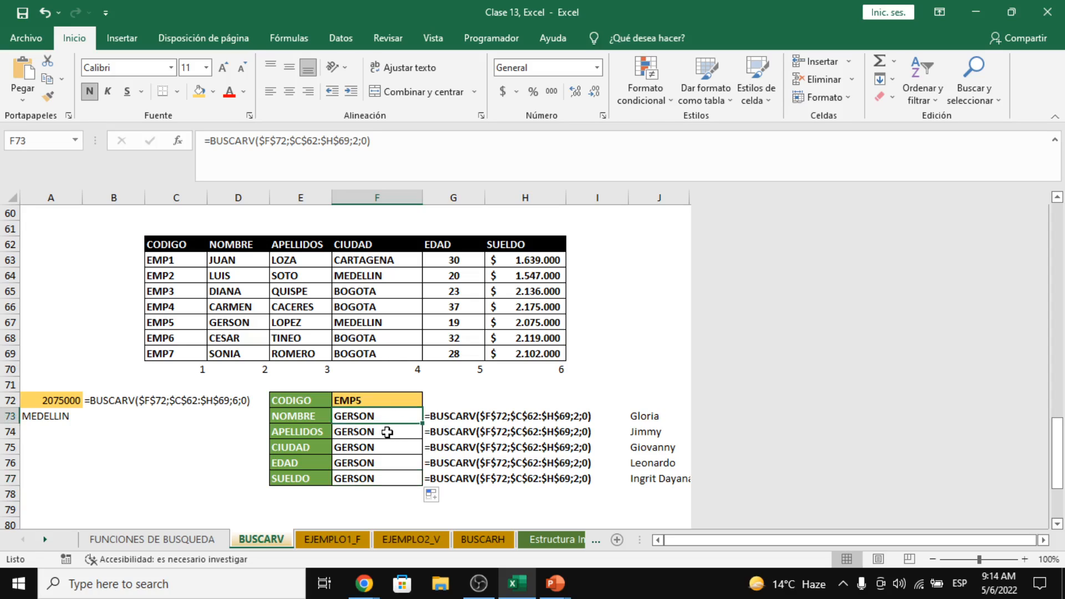
click(388, 432)
click(386, 449)
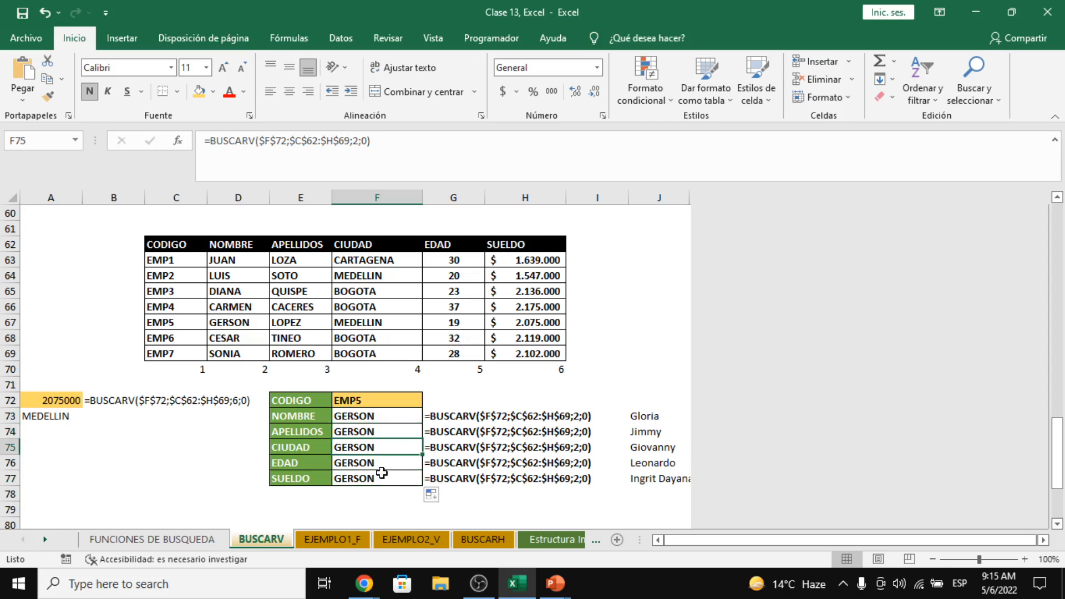
click(380, 466)
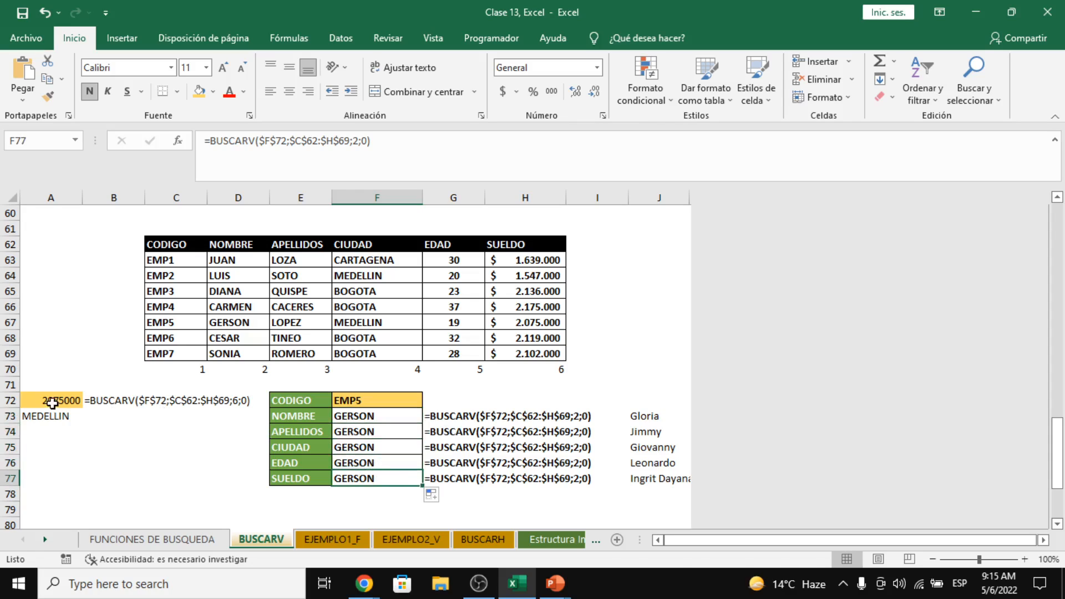
Step: Clear the contents of A72:B73 and remove the fill colour from those cells
drag(53, 403, 103, 419)
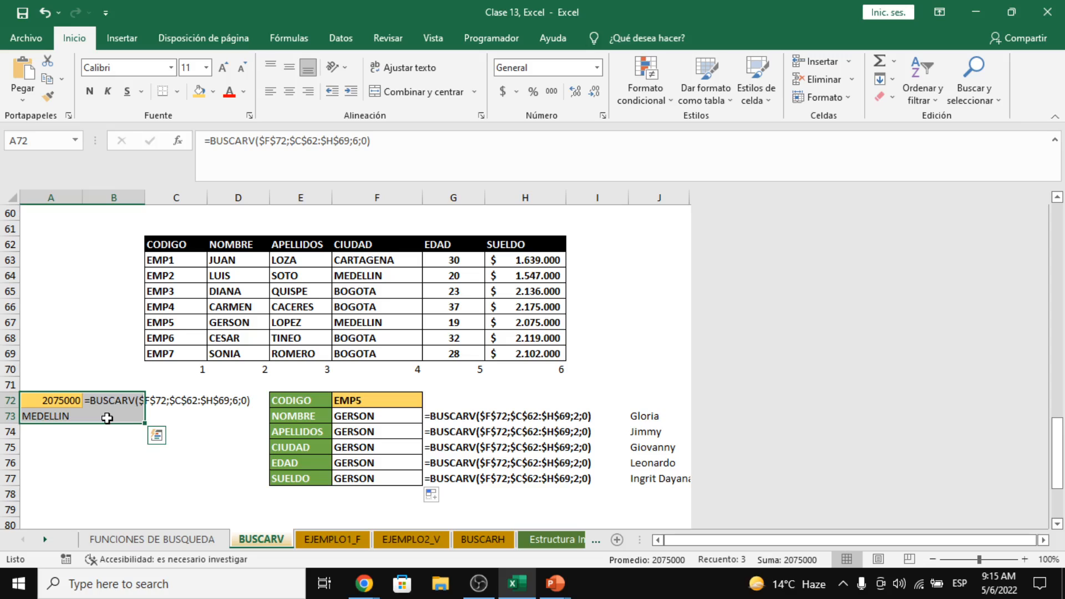
key(Delete)
click(212, 91)
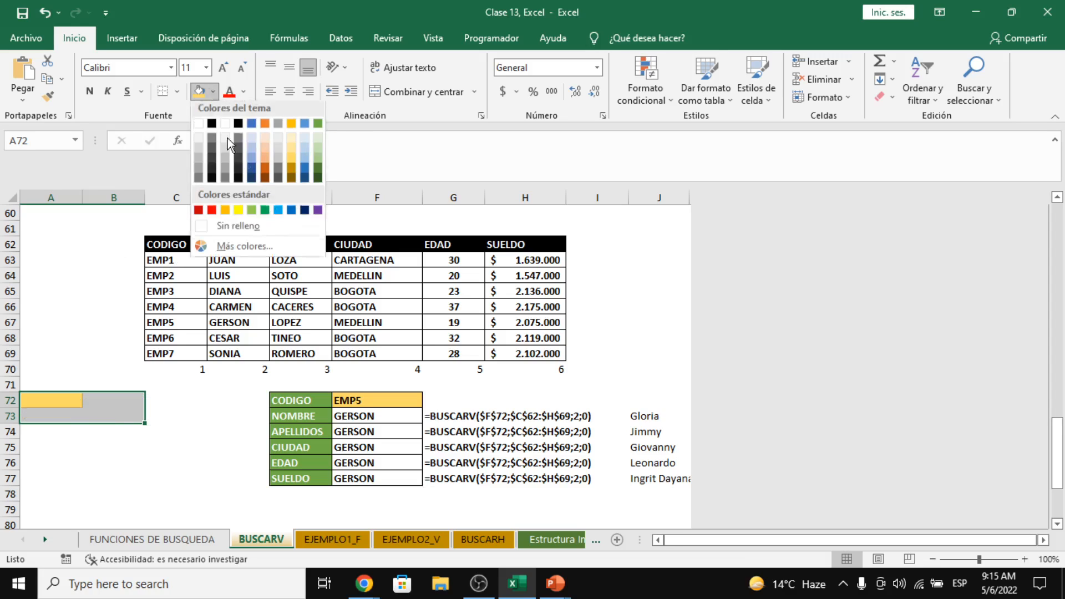
click(270, 228)
click(204, 415)
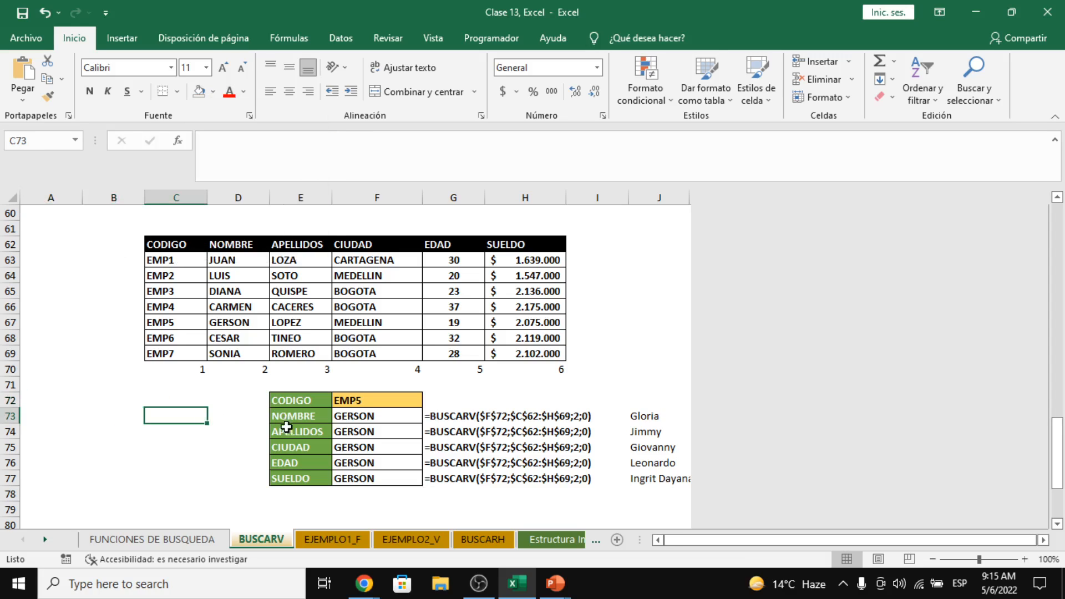
Step: Examine the arguments of the copied BUSCARV formulas for APELLIDOS, CIUDAD and EDAD in F74:F76 against the NOMBRE formula
click(286, 420)
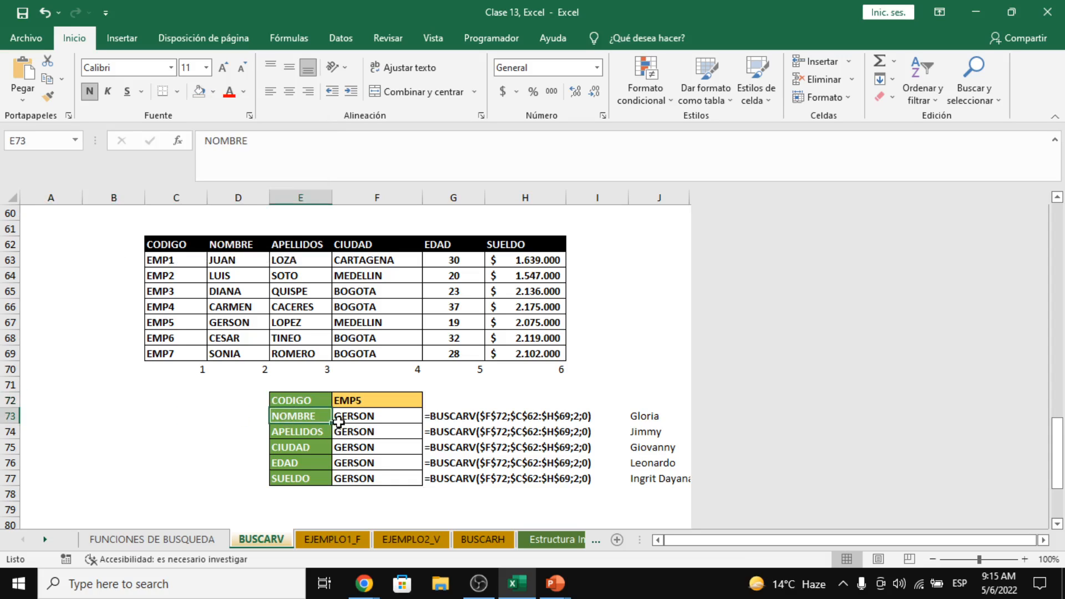
click(379, 423)
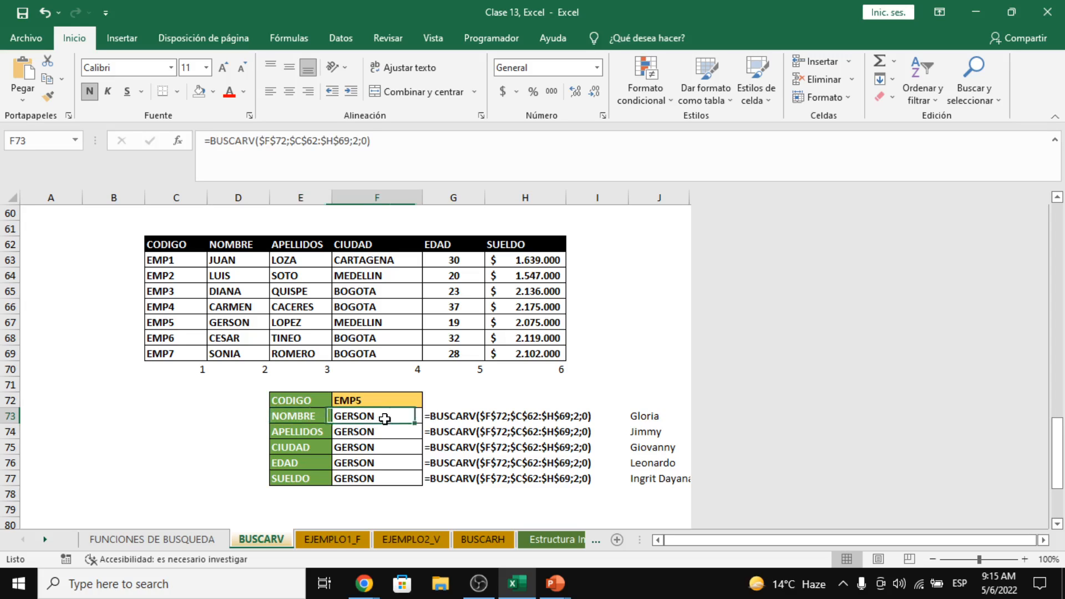
click(316, 432)
click(392, 433)
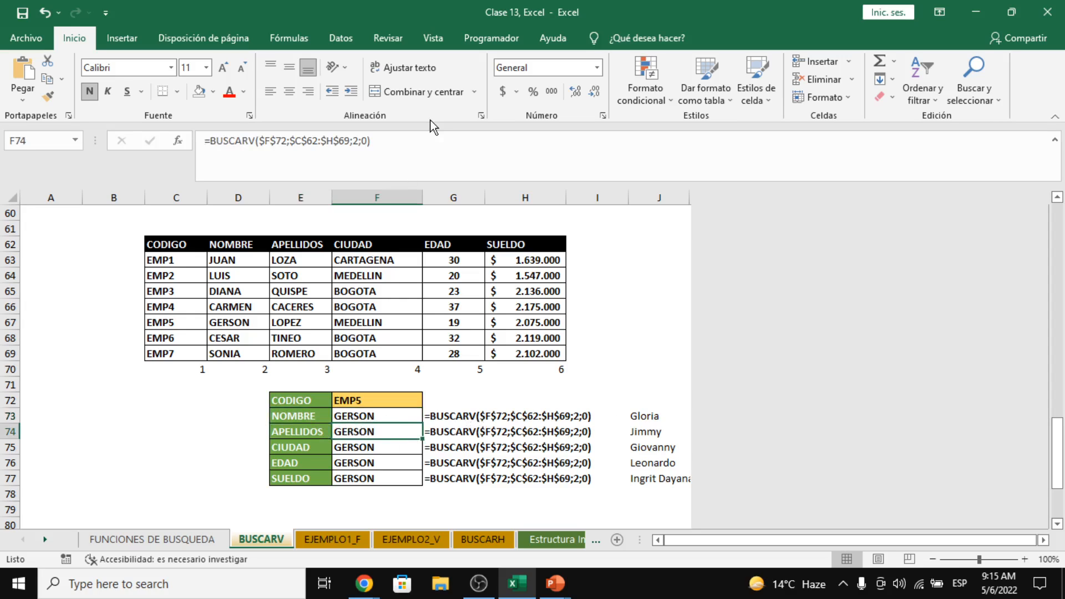
click(444, 160)
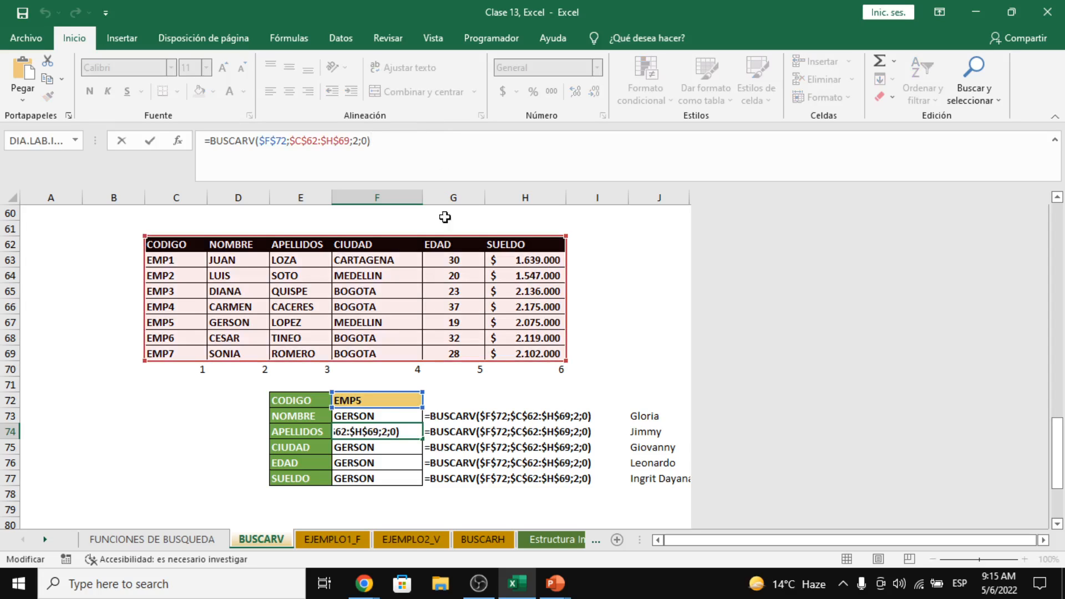
click(394, 451)
click(433, 155)
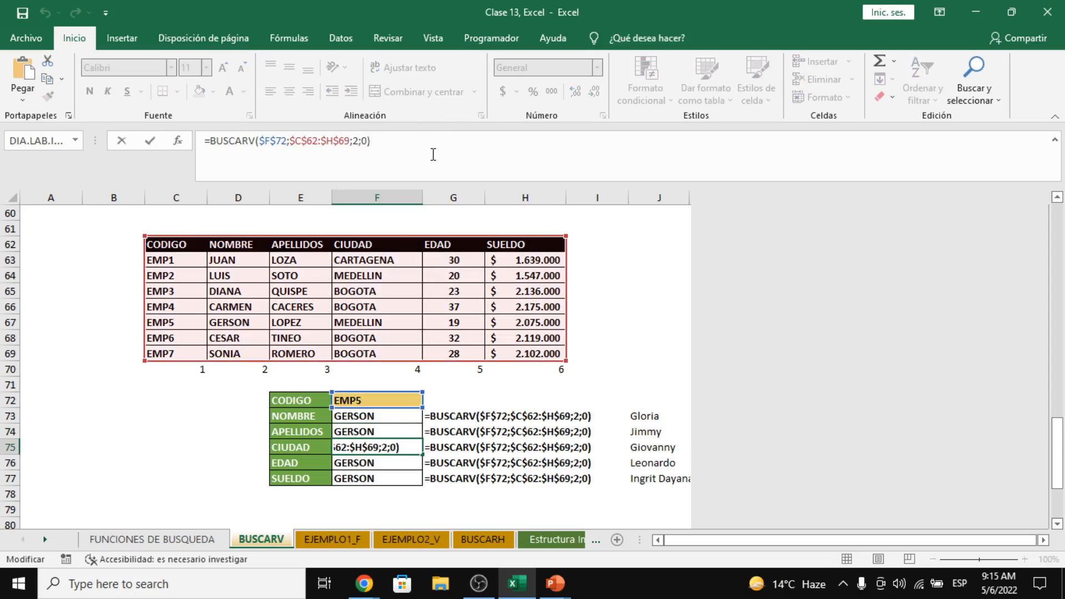
key(Escape)
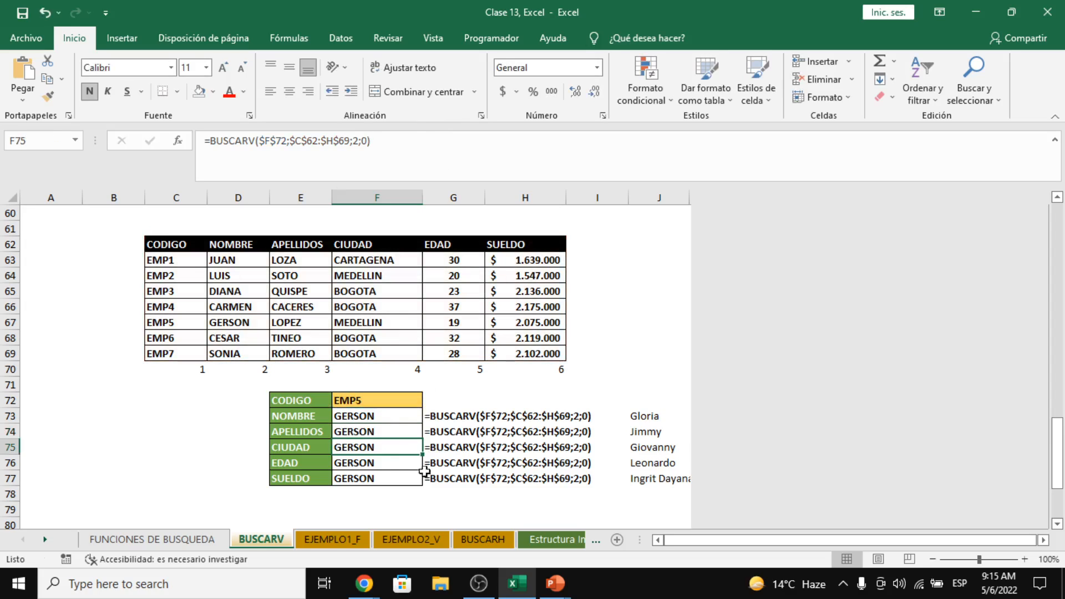
click(395, 468)
click(420, 142)
key(Escape)
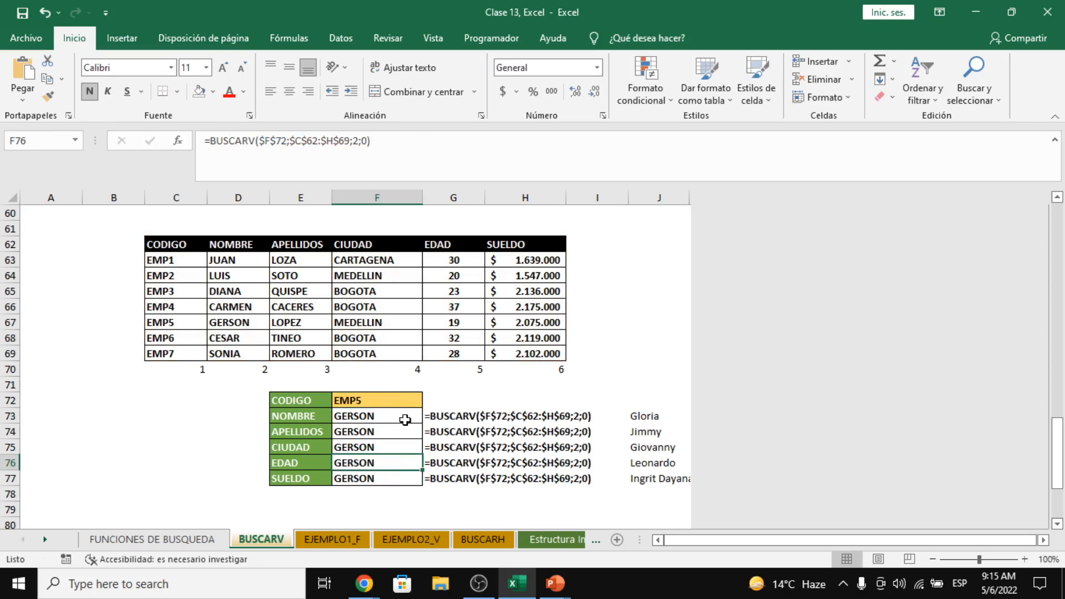
Step: Examine the column index argument of the NOMBRE formula in F73 and check the Google Meet chat before returning to Excel
click(383, 416)
click(248, 415)
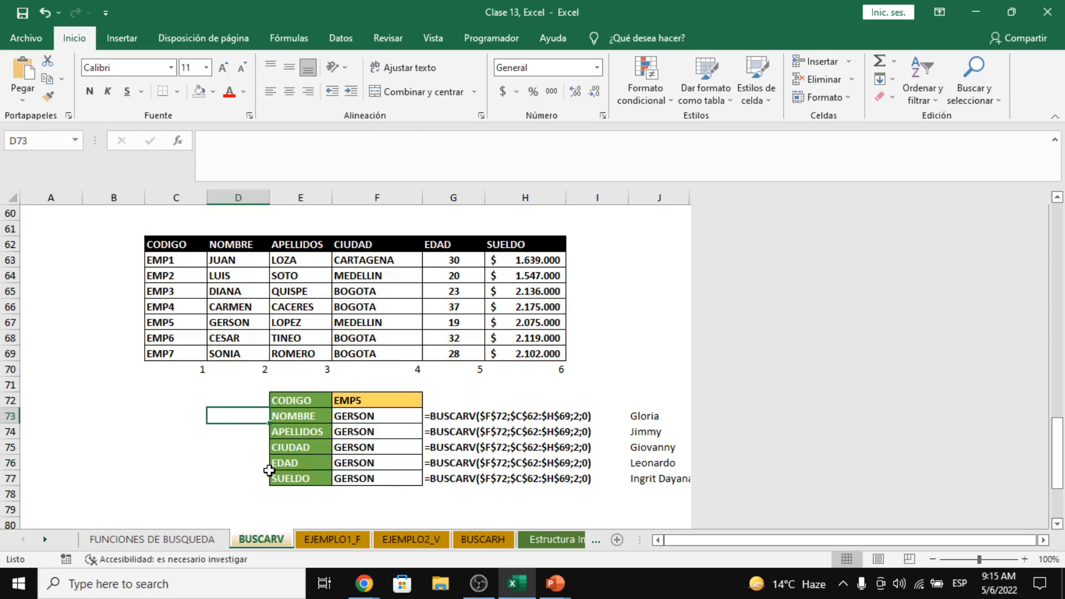
click(366, 416)
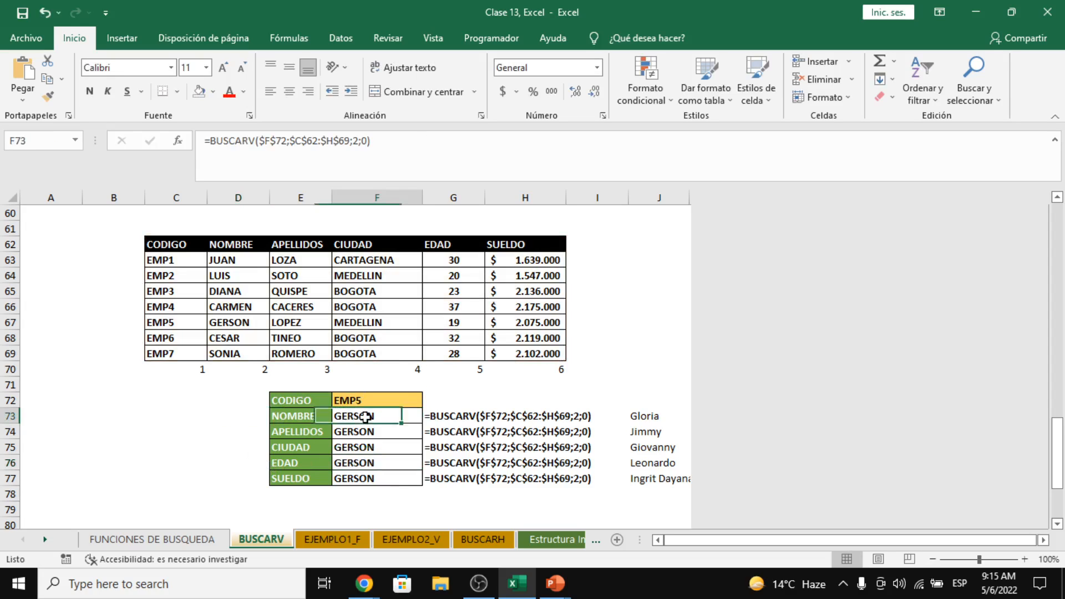
click(356, 142)
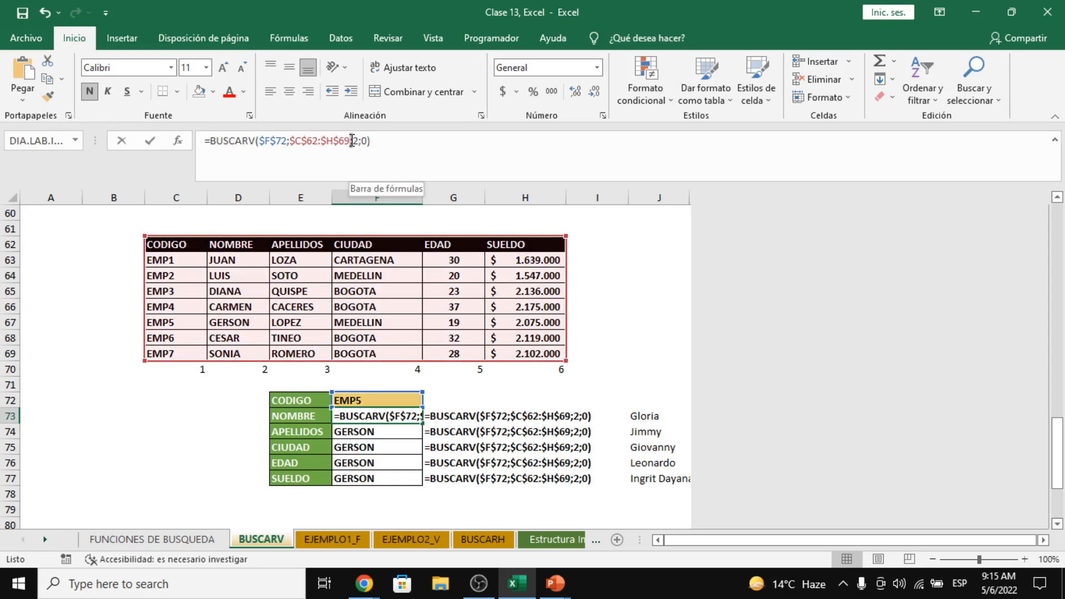
key(Escape)
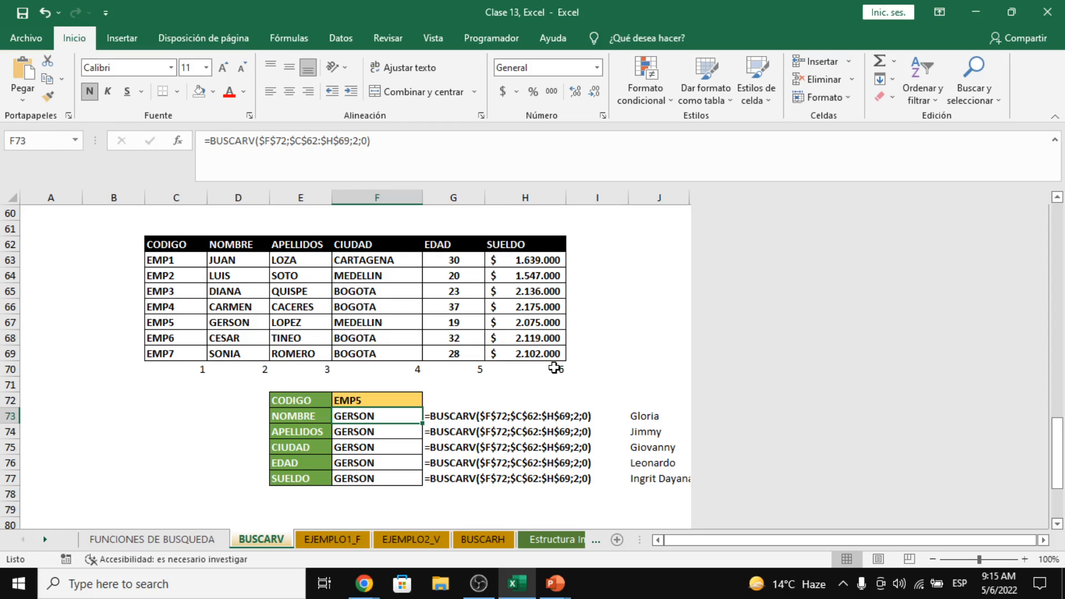
key(alt+Tab)
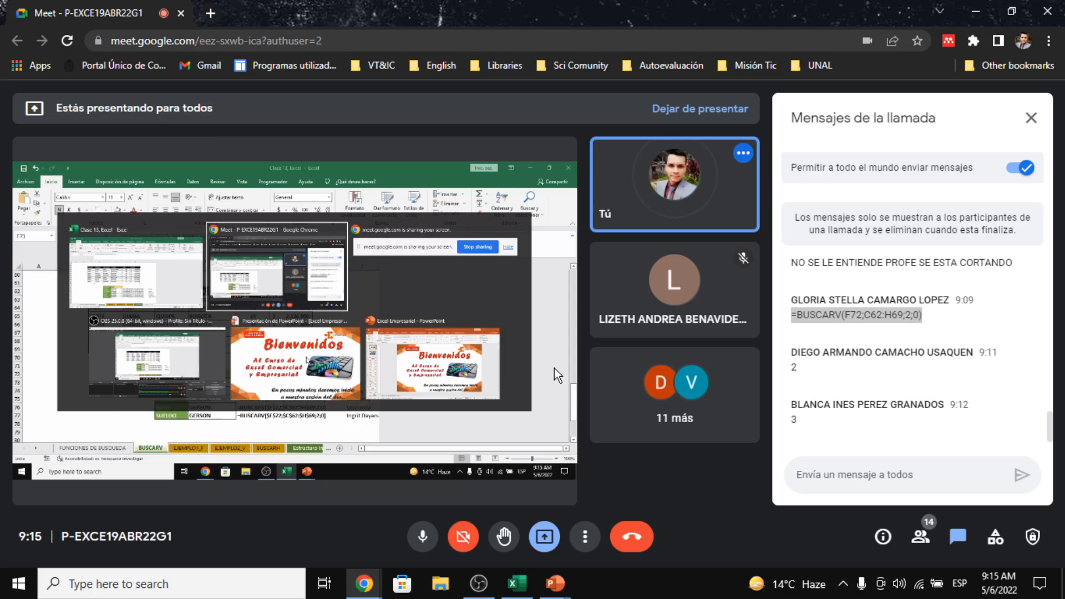
key(alt+Tab)
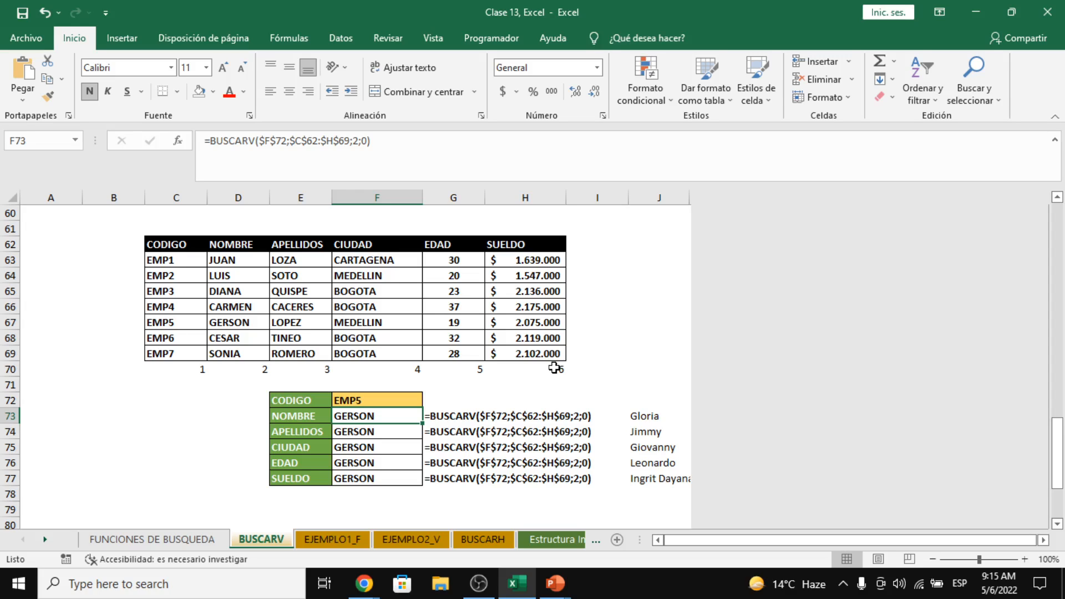
Step: Enter 2 in D73 as the column index beside NOMBRE and select the NOMBRE result in F73
key(Left)
key(Left)
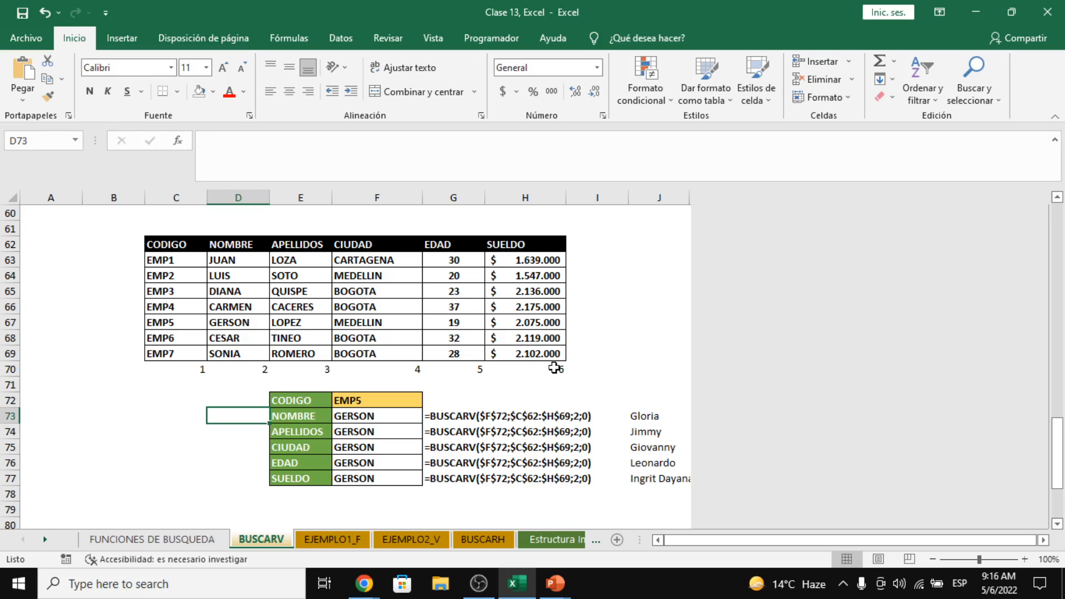
text(1)
key(Return)
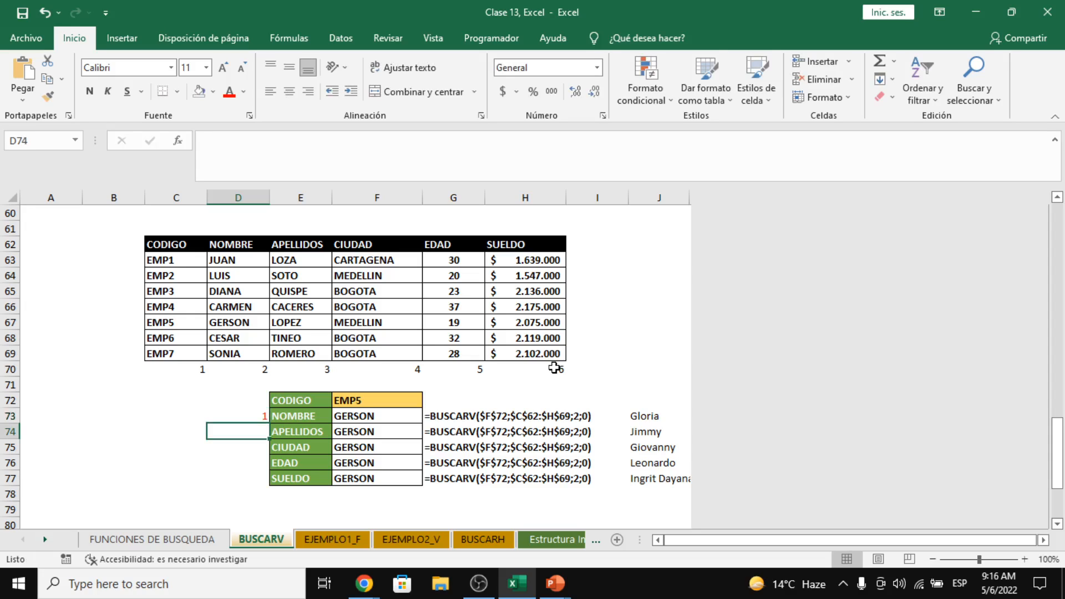
key(Up)
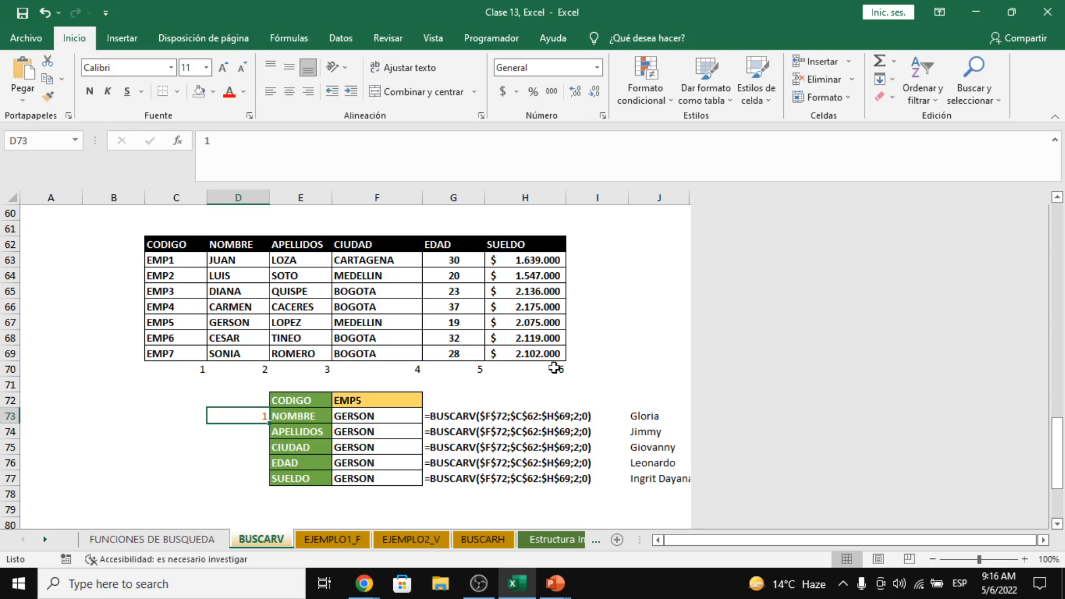
text(2)
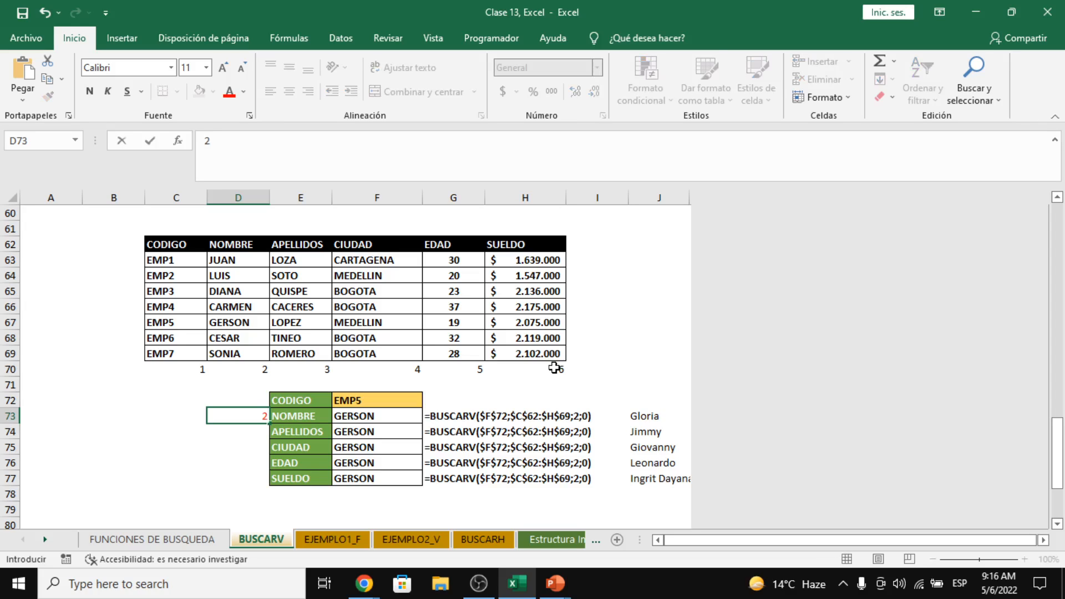
key(Return)
key(Up)
key(Right)
key(Right)
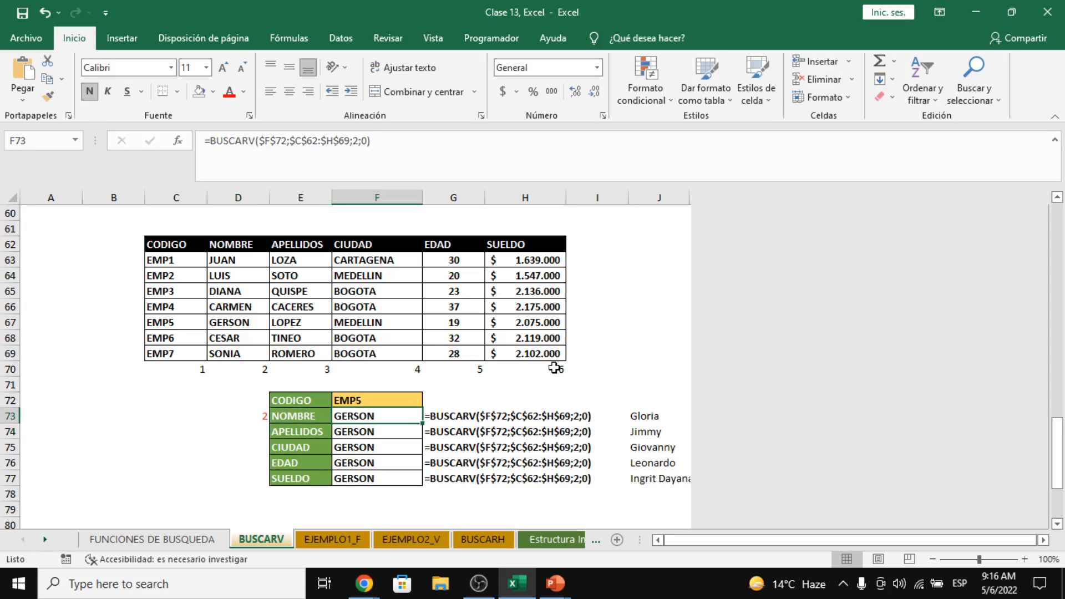
Step: Try 2+1 as the column index in the NOMBRE formula in F73, copy it through F77, and undo both changes
click(359, 145)
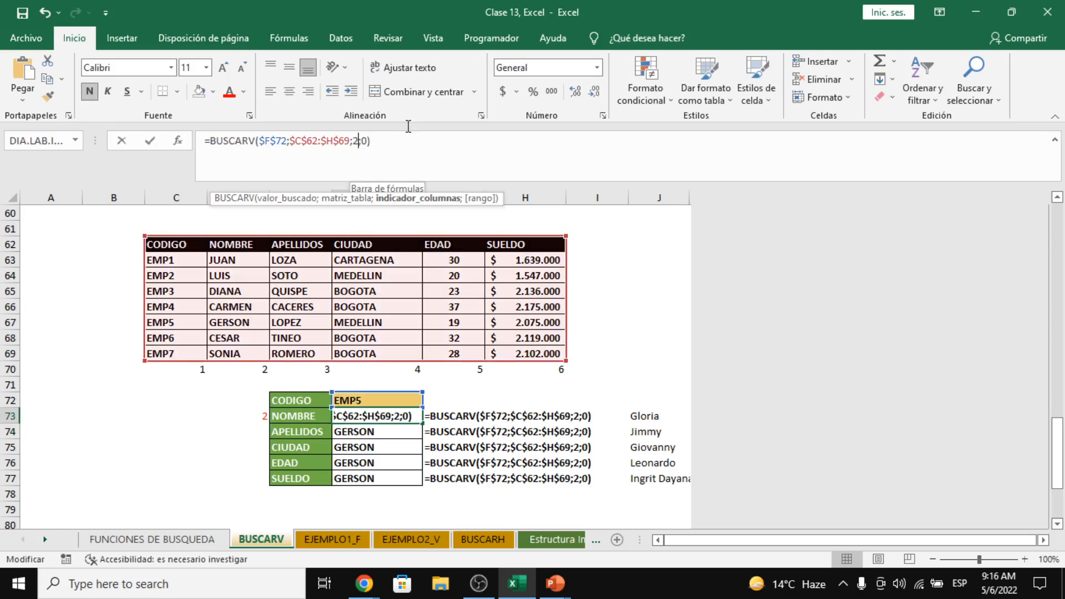
text(+1)
key(Return)
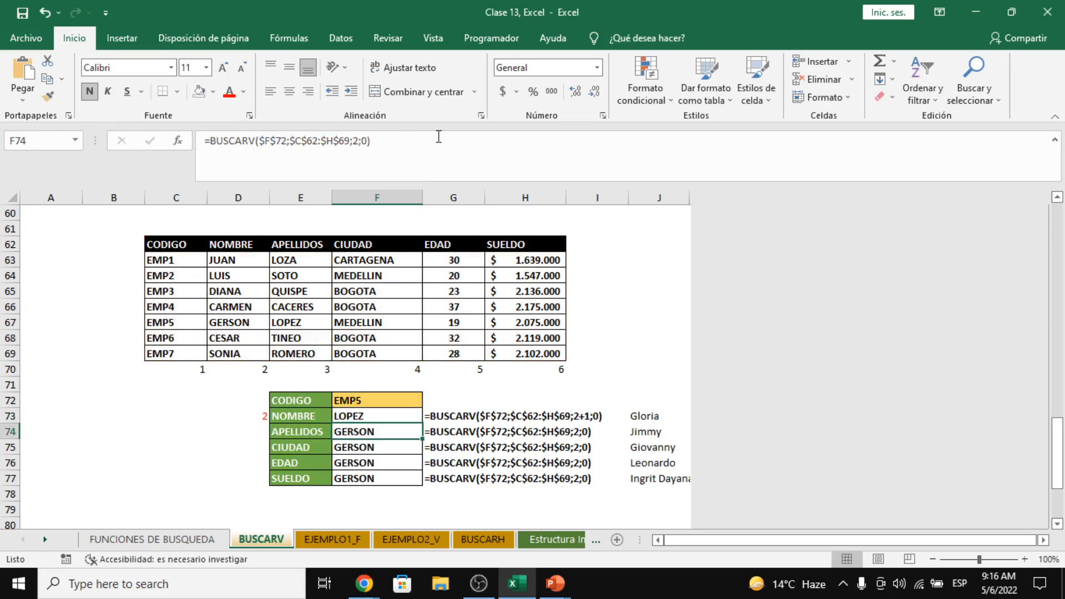
click(415, 420)
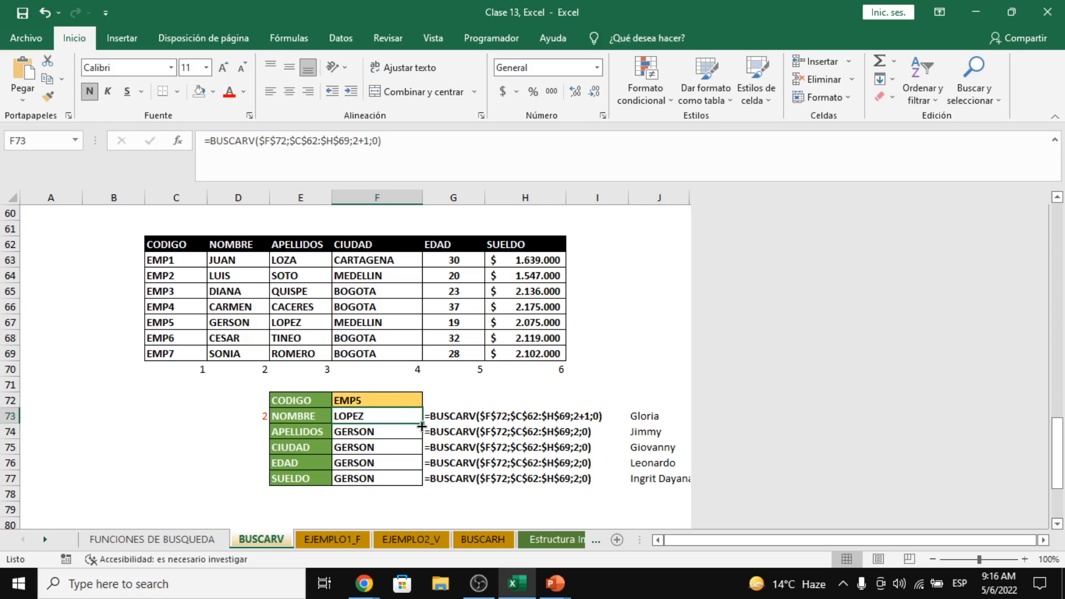
drag(421, 426, 422, 481)
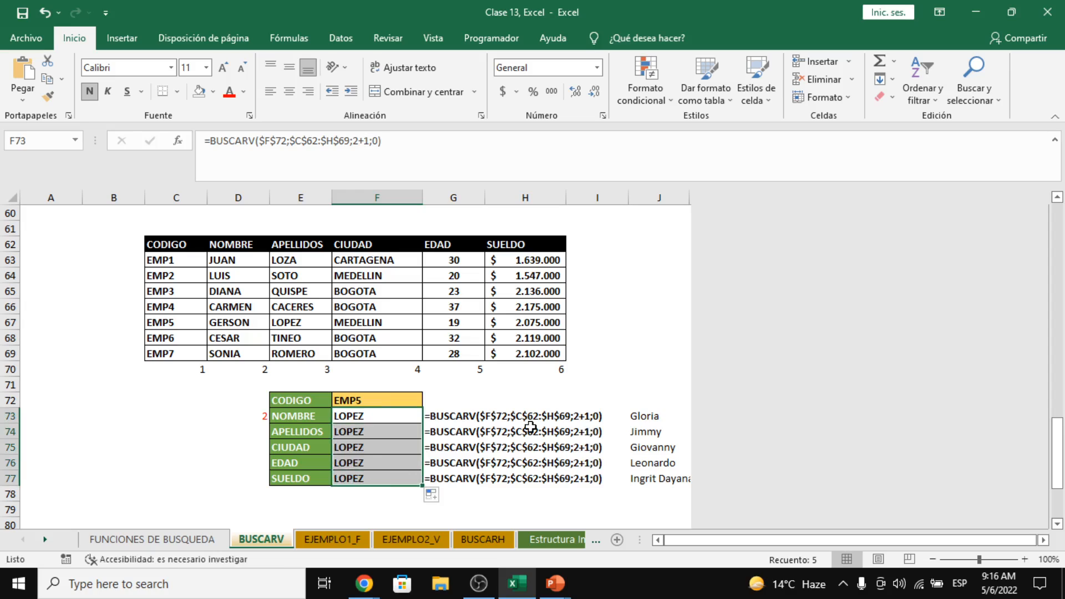
key(ctrl+z)
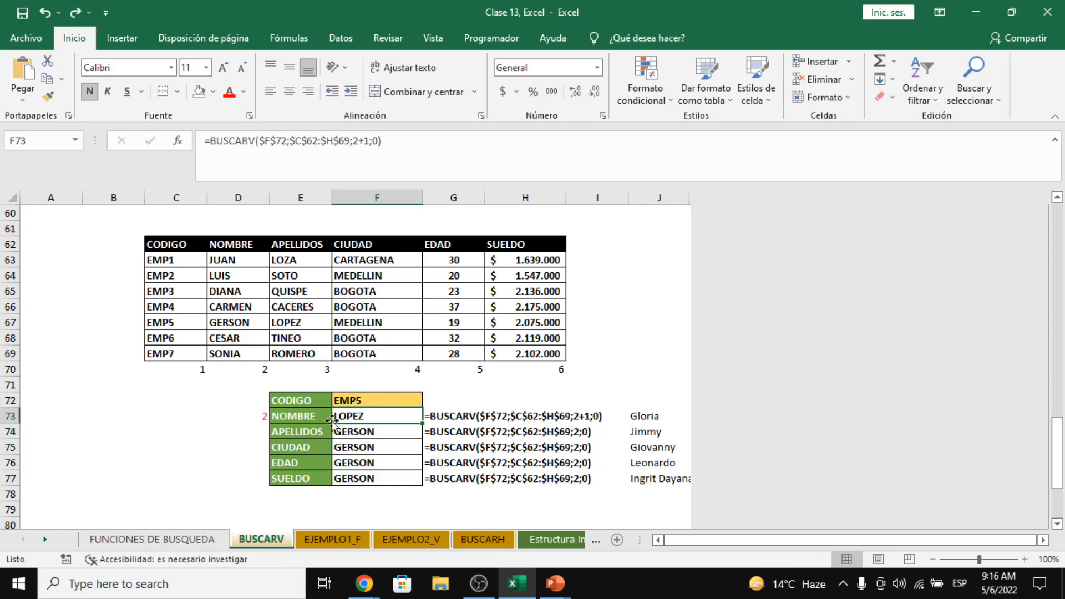
key(ctrl+z)
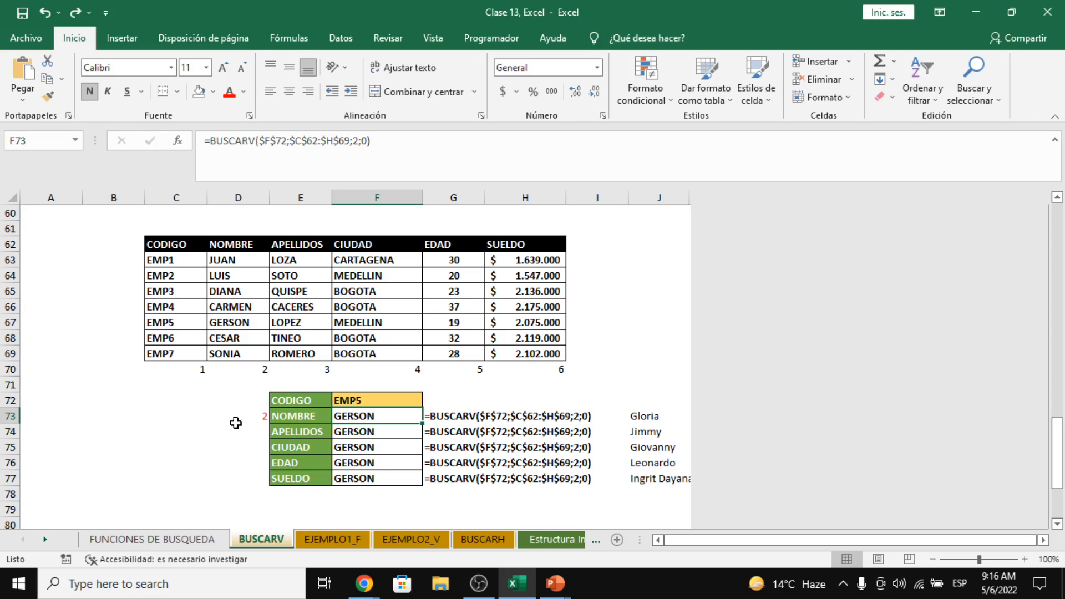
Step: Enter the column indexes 3, 4, 5 and 6 in D74:D77 beside APELLIDOS, CIUDAD, EDAD and SUELDO
click(236, 422)
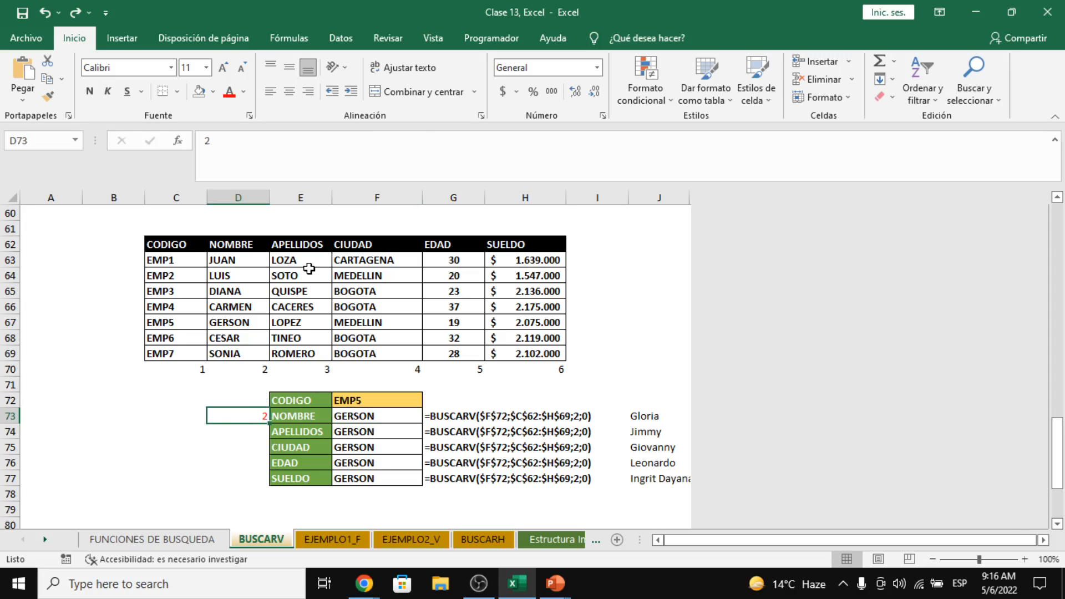
key(Return)
text(3)
key(Return)
text(4)
key(Return)
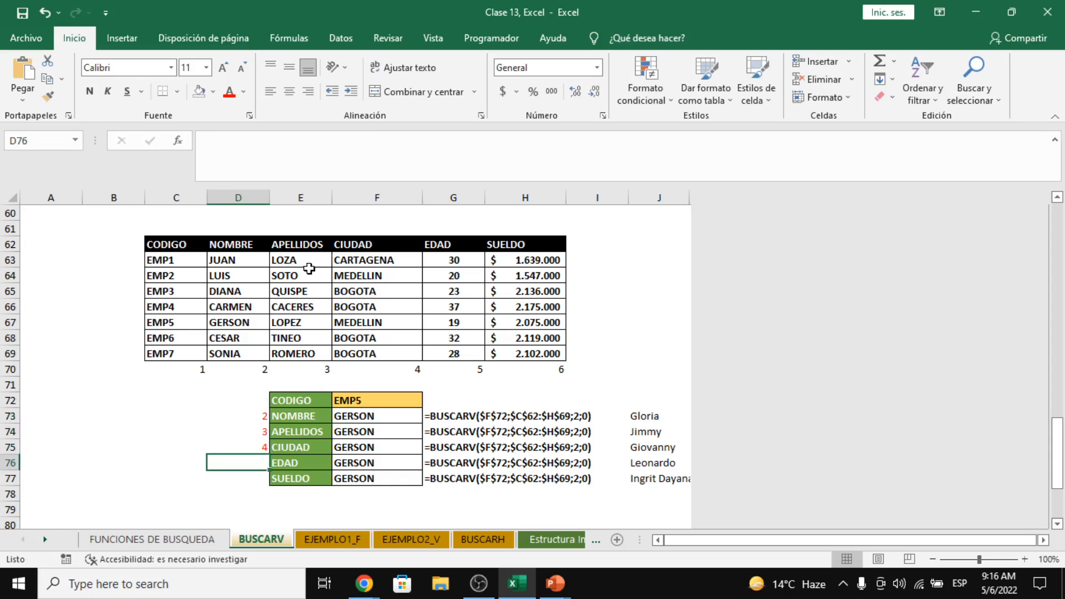
text(5)
key(Return)
text(6)
key(Return)
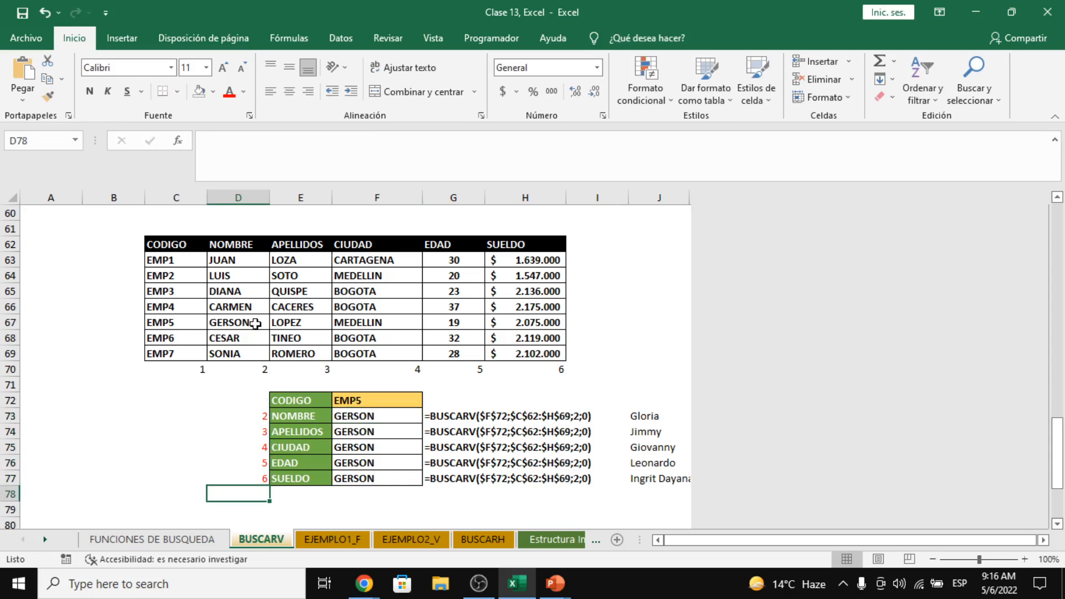
Step: Format the column numbers 2 and 3 in D70:E70 under NOMBRE and APELLIDOS as bold red text
click(256, 423)
click(252, 368)
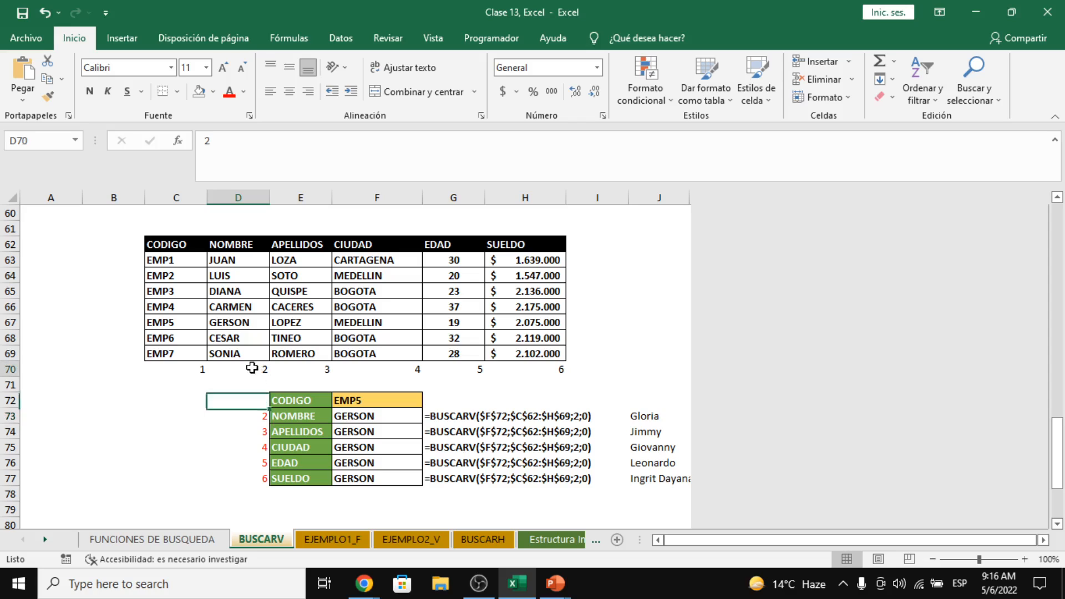
drag(244, 242, 237, 380)
click(247, 371)
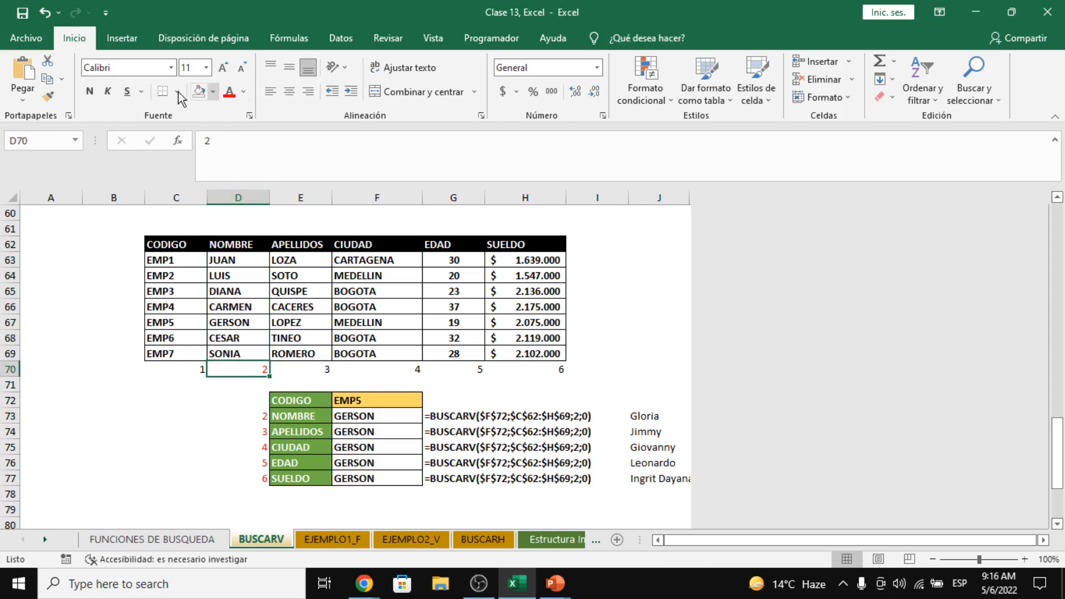
click(304, 367)
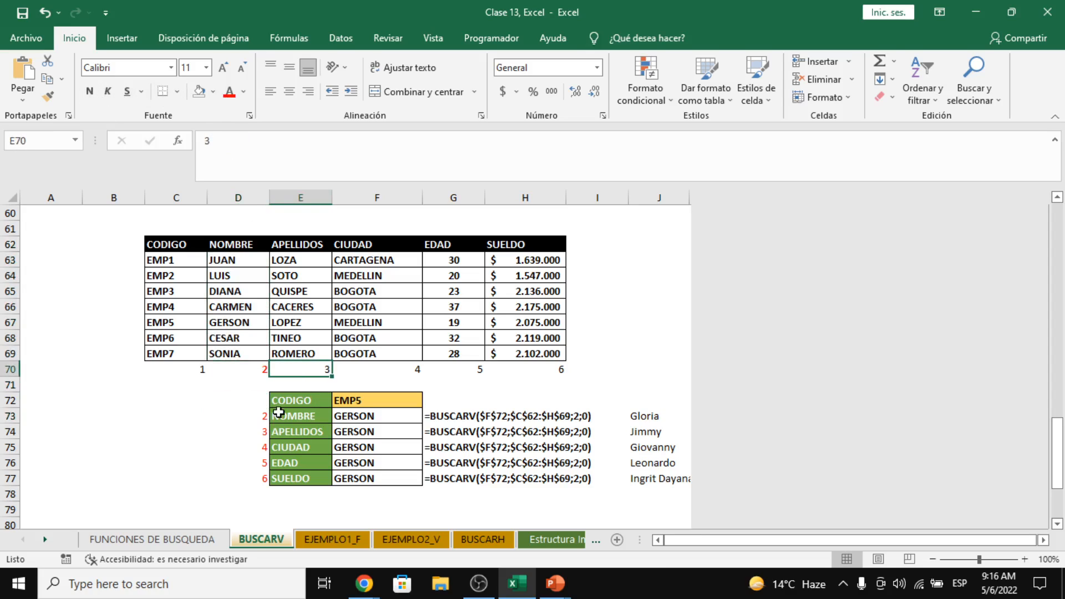
click(261, 433)
click(316, 380)
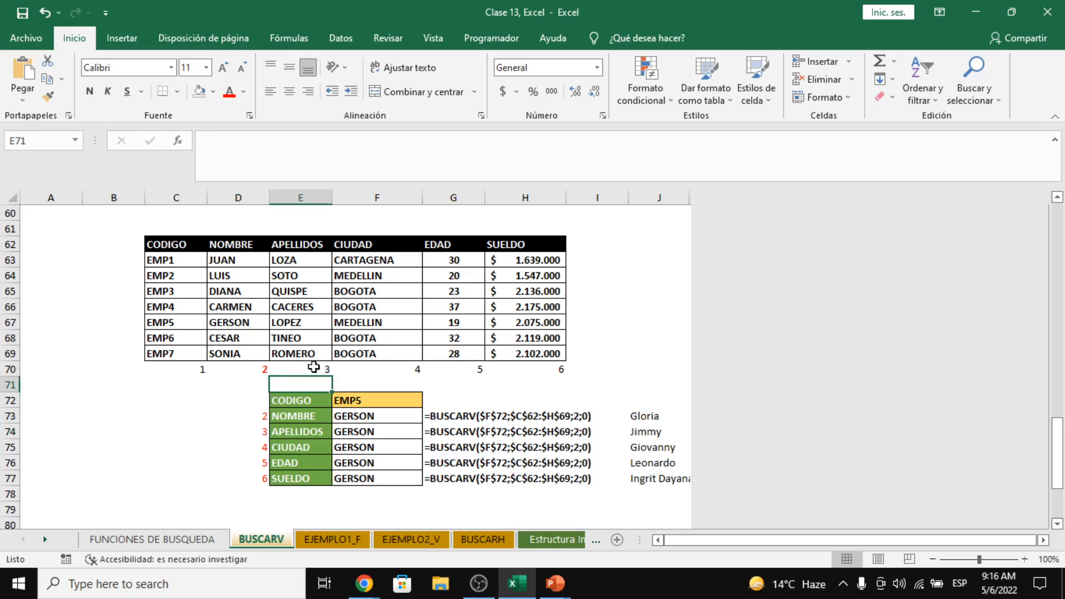
click(313, 367)
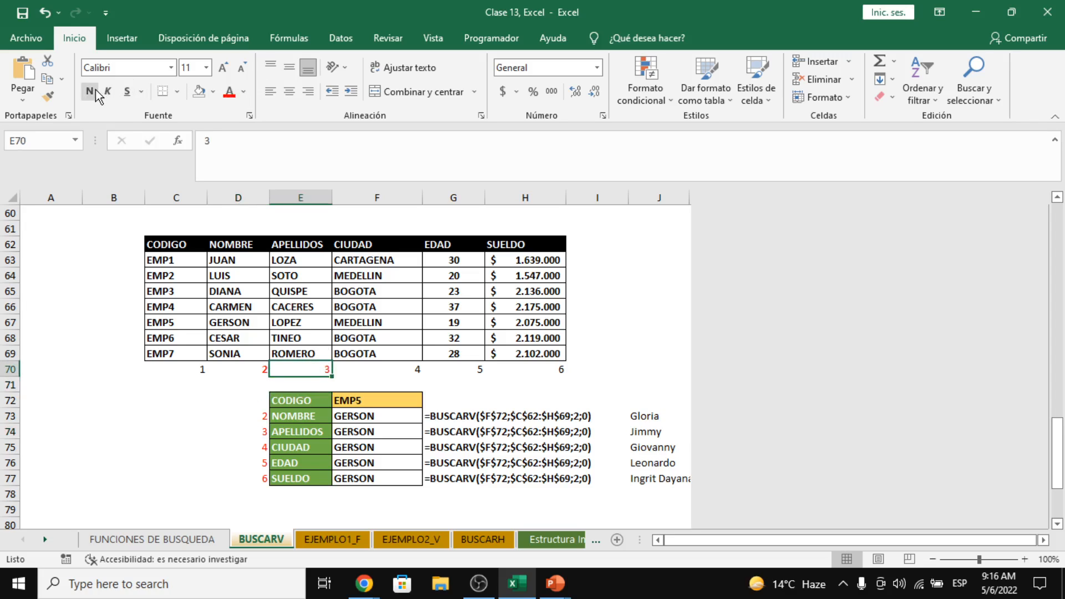
Step: Format the column numbers 4, 5 and 6 in F70:H70 as bold red text
click(254, 443)
click(421, 369)
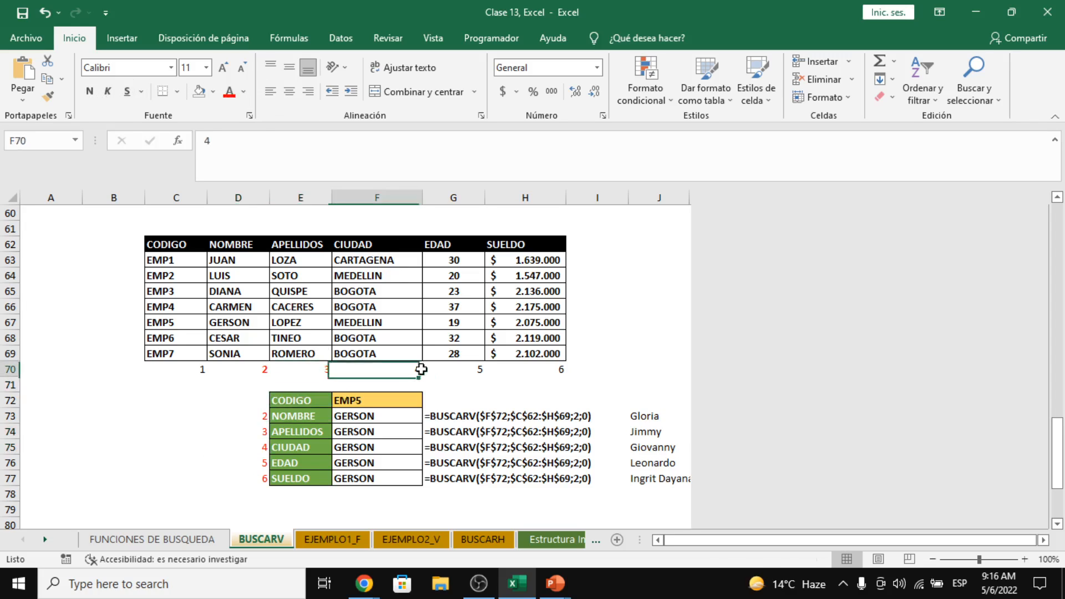
drag(421, 368, 557, 370)
click(227, 92)
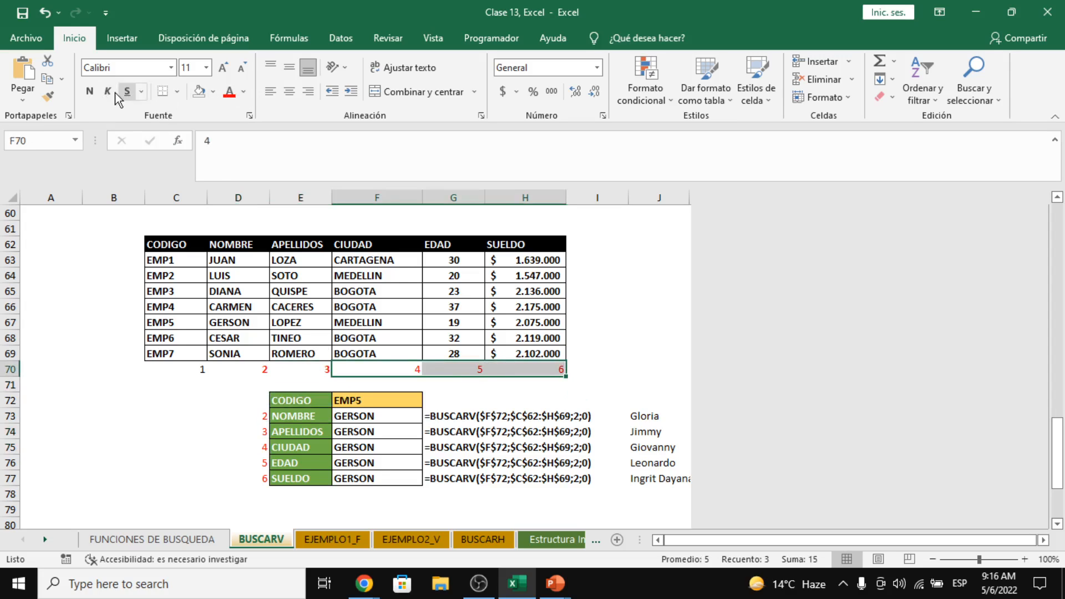
click(90, 92)
Step: Replace the fixed column index in the NOMBRE formula in F73 with a reference to helper cell D73
click(336, 431)
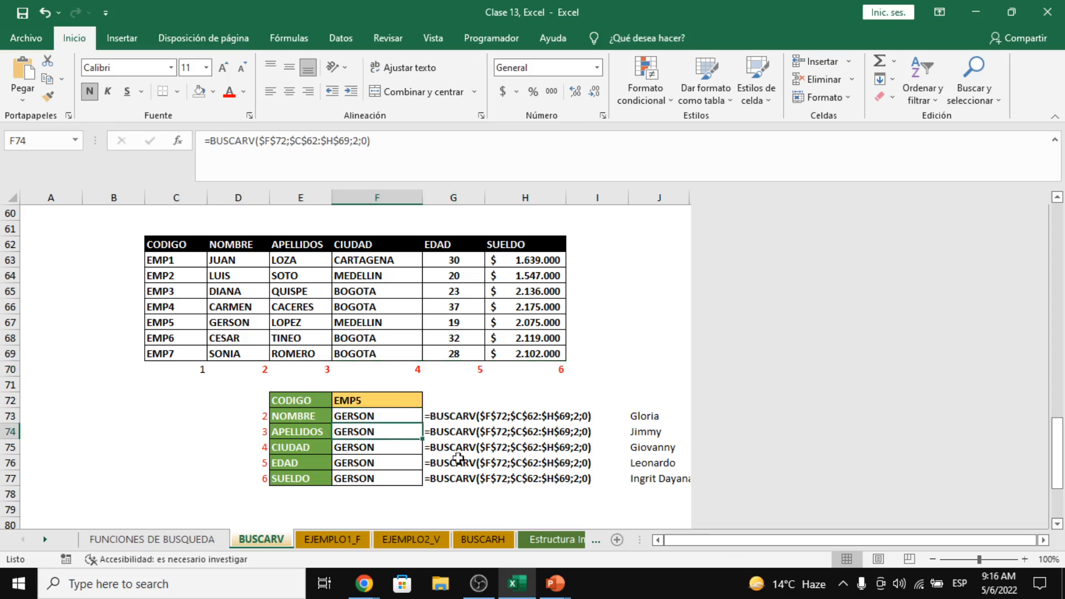
click(392, 410)
click(361, 138)
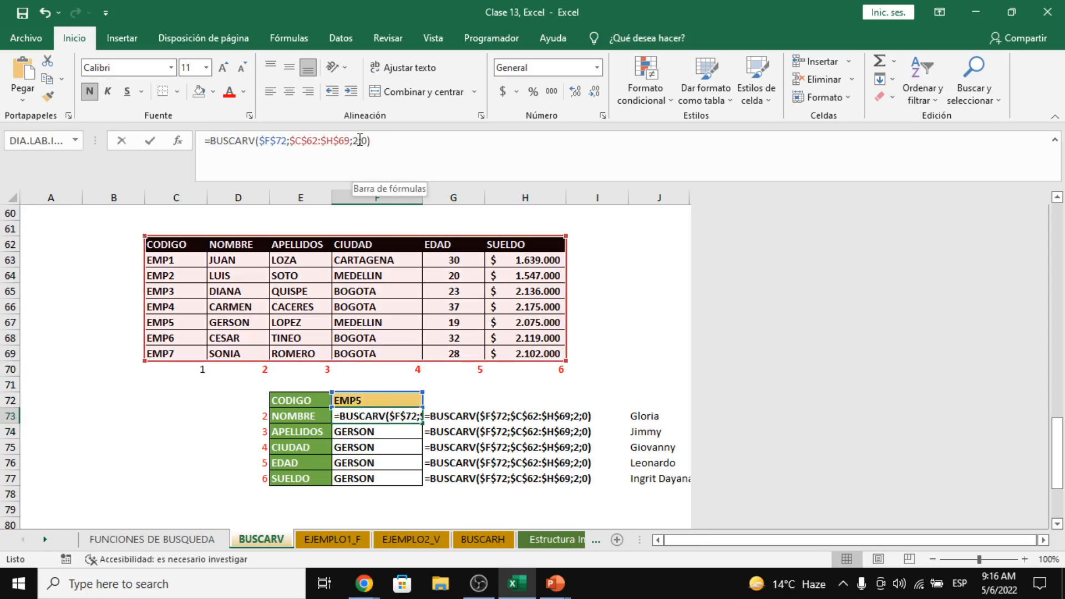
key(BackSpace)
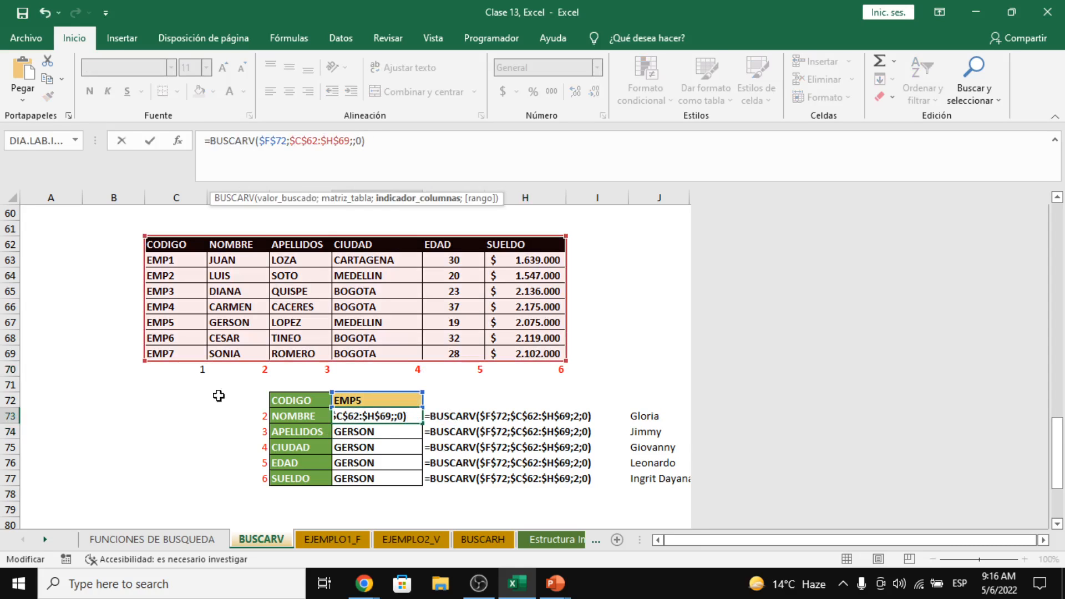
click(247, 415)
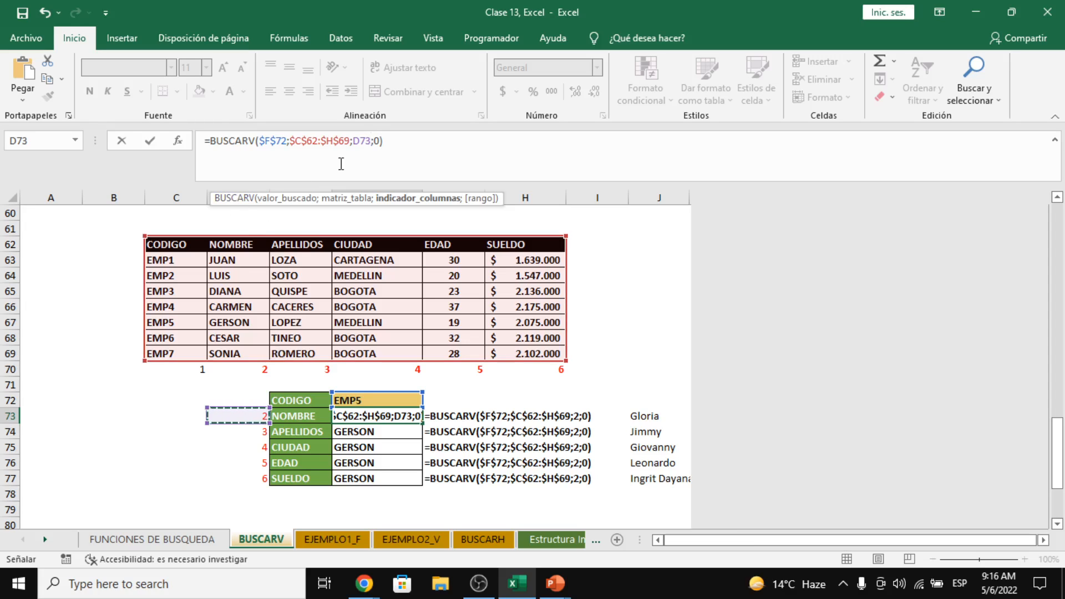
key(Return)
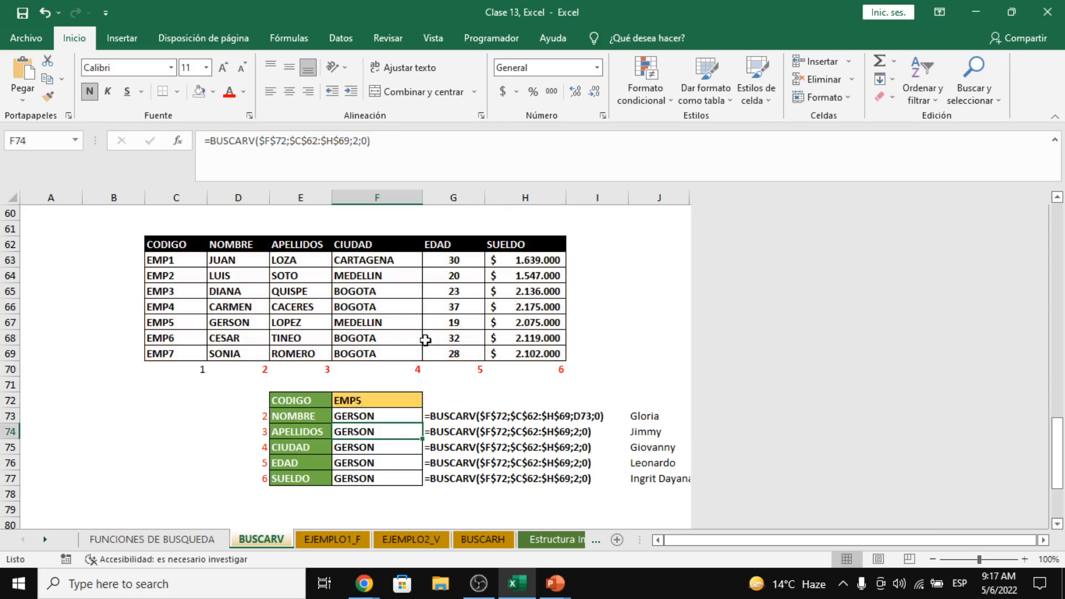
Step: Examine the D73 reference in the NOMBRE formula and check the Google Meet chat before returning to Excel
click(382, 416)
click(372, 140)
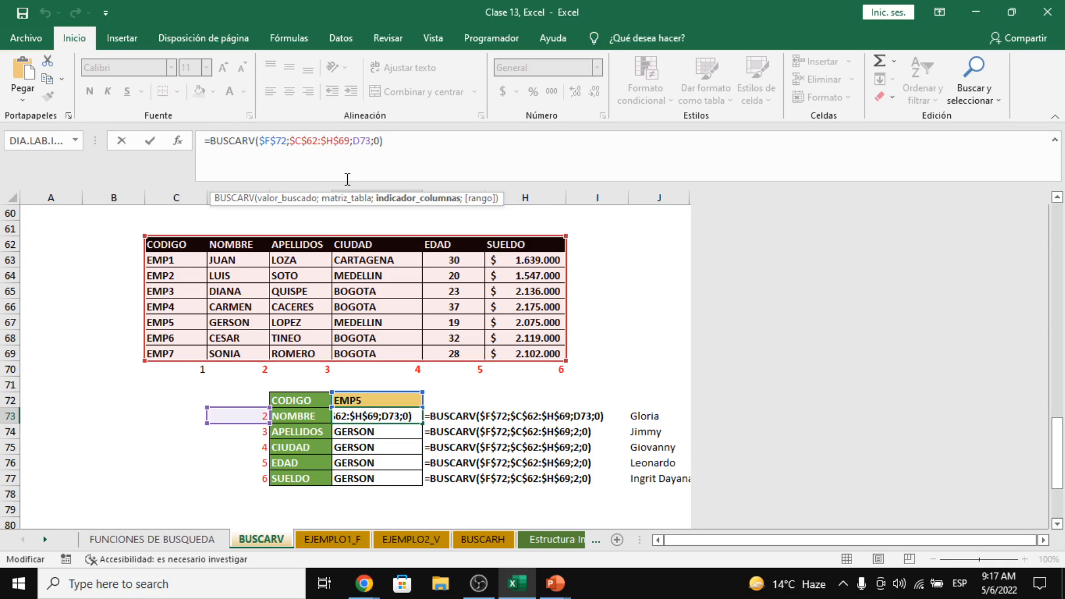
key(alt+Tab)
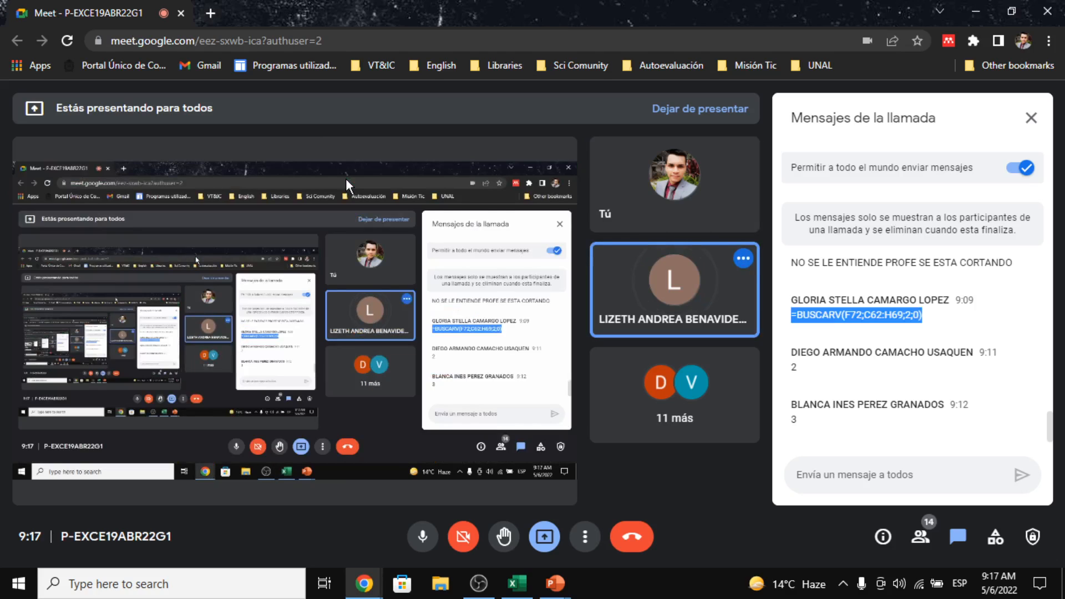
key(alt+Tab)
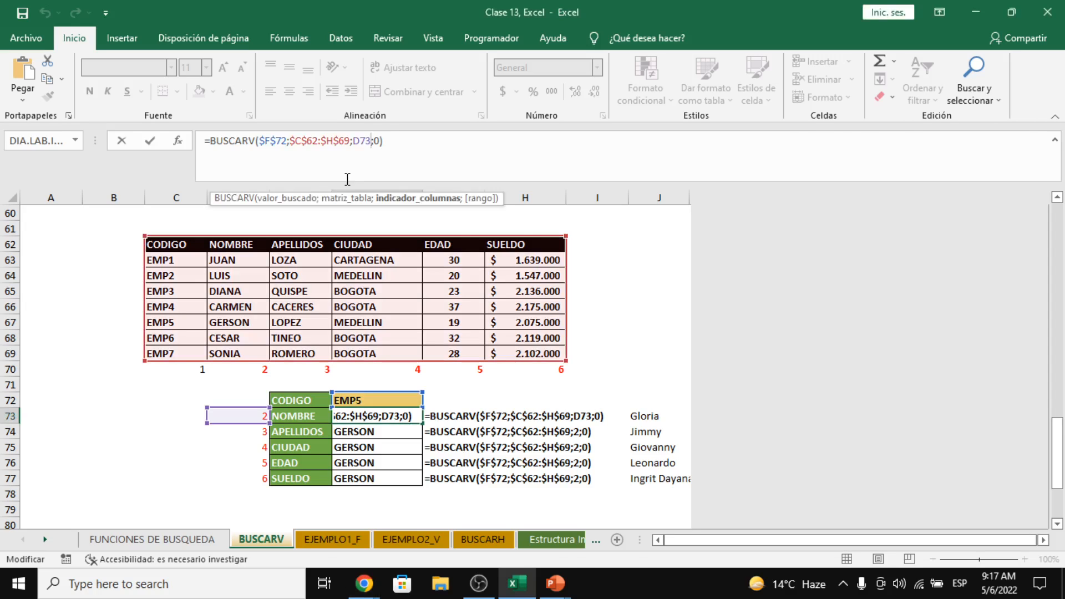
key(alt+Tab)
key(alt+Tab)
drag(371, 140, 355, 140)
click(438, 149)
key(Return)
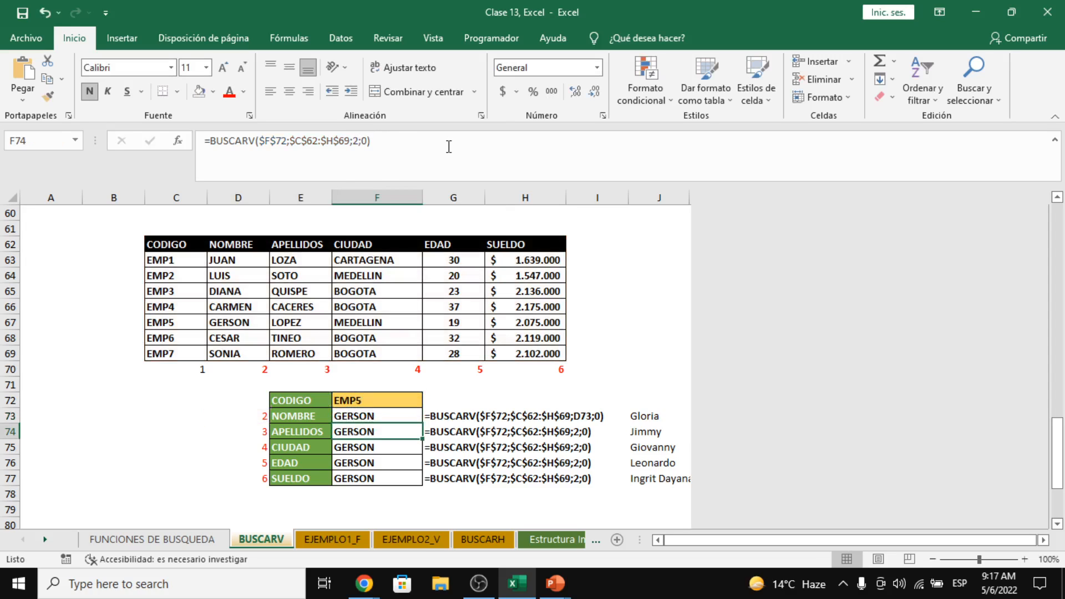
Step: Copy the NOMBRE formula from F73 down through the SUELDO field in F77
click(397, 417)
drag(423, 425, 424, 487)
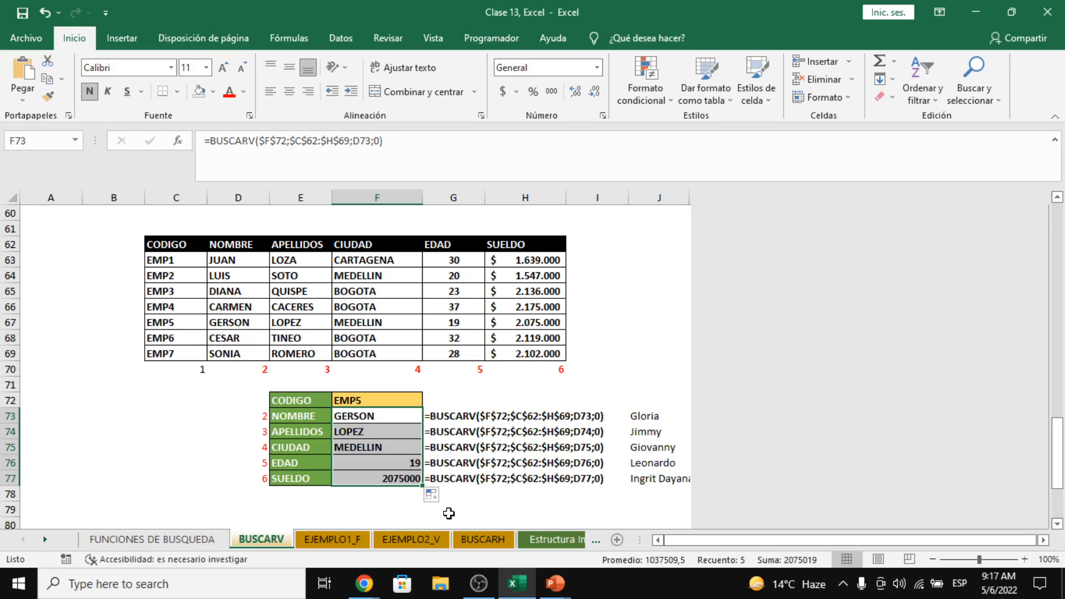
click(397, 419)
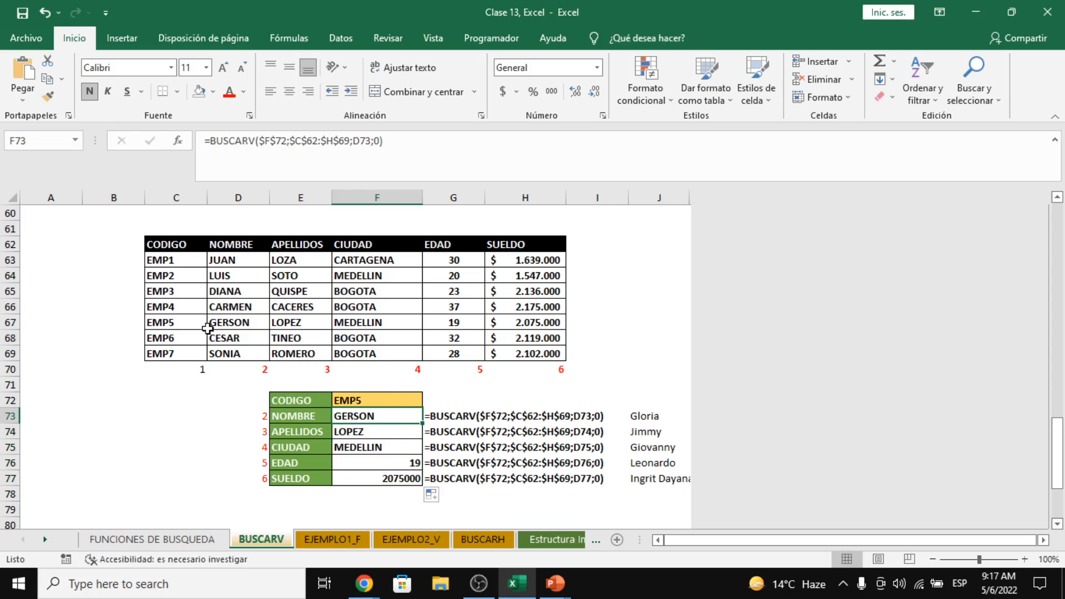
Step: Compare the EMP5 row of the employee table with the lookup results and formulas in F73:F77
click(235, 323)
click(300, 319)
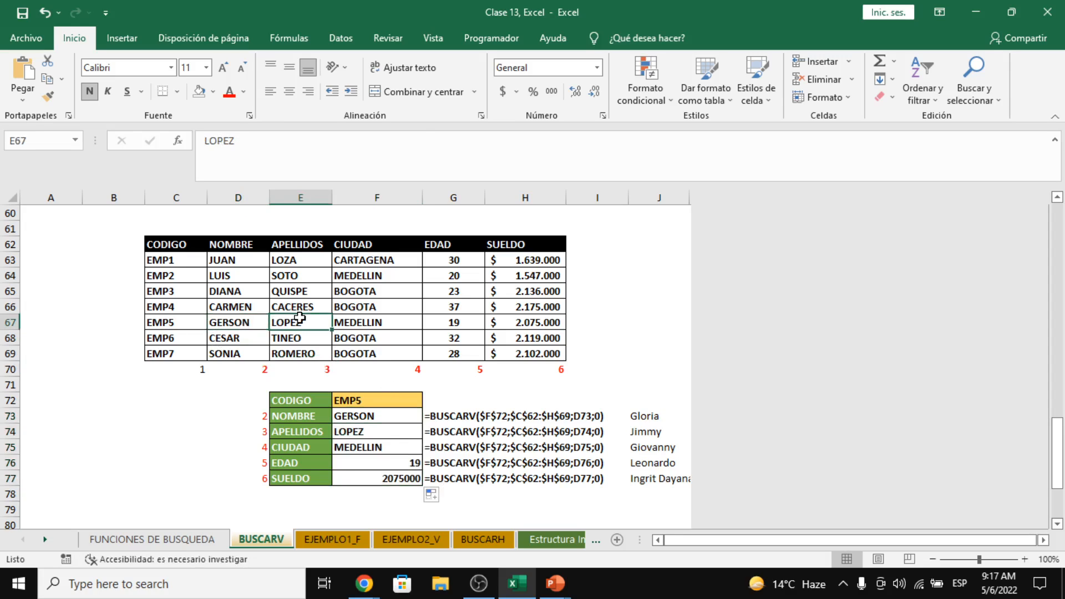
click(382, 326)
click(481, 321)
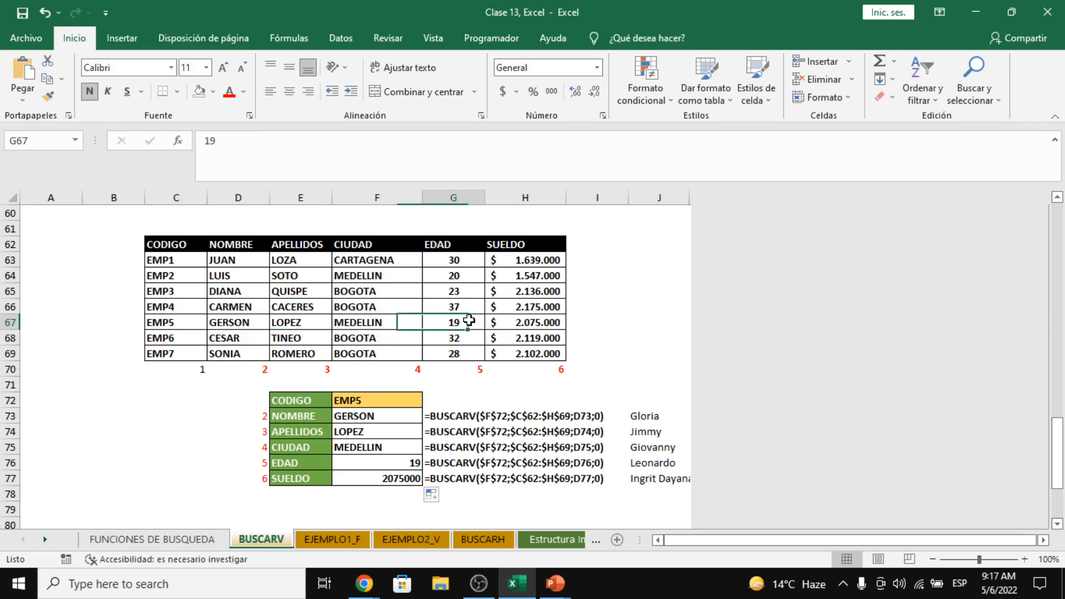
click(528, 321)
click(409, 477)
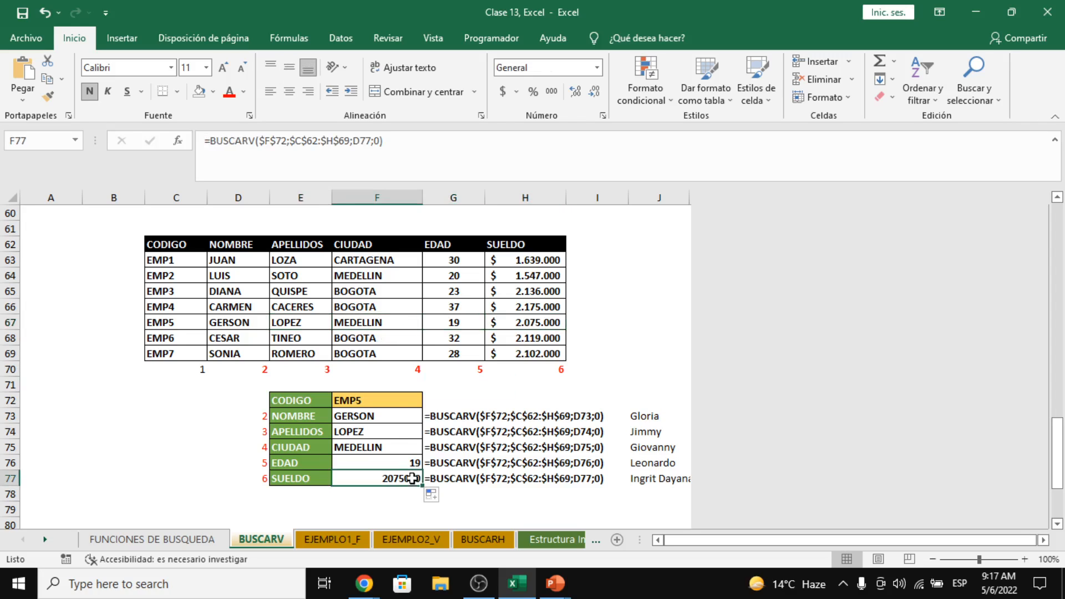
click(394, 462)
click(389, 447)
click(387, 415)
click(388, 431)
click(391, 478)
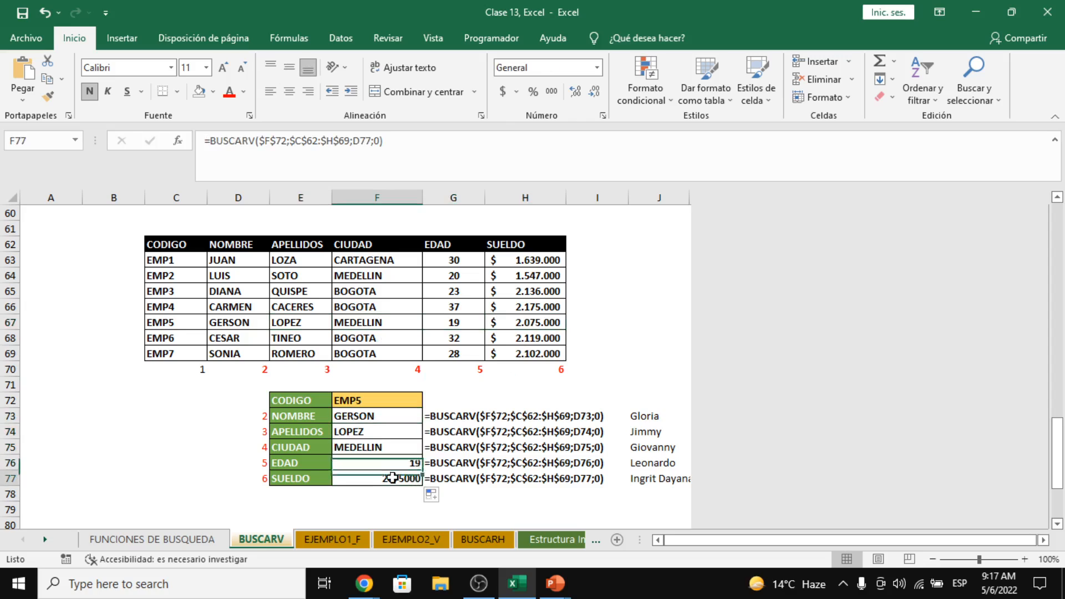
click(379, 443)
click(381, 414)
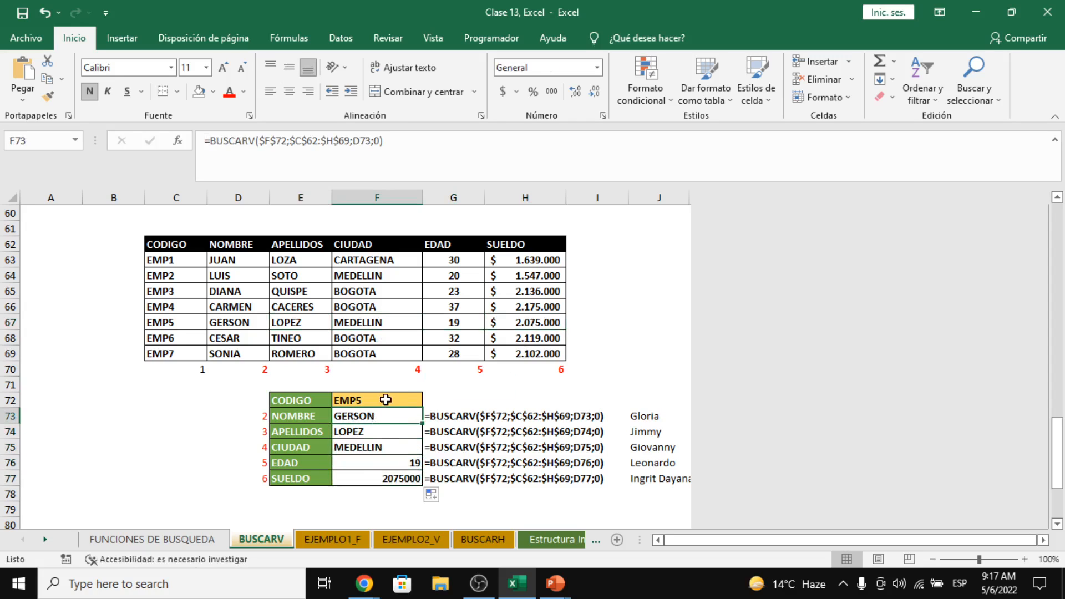
Step: Choose EMP3 as the CODIGO in F72 and check the NOMBRE, APELLIDOS and CIUDAD results below it
click(379, 399)
click(429, 400)
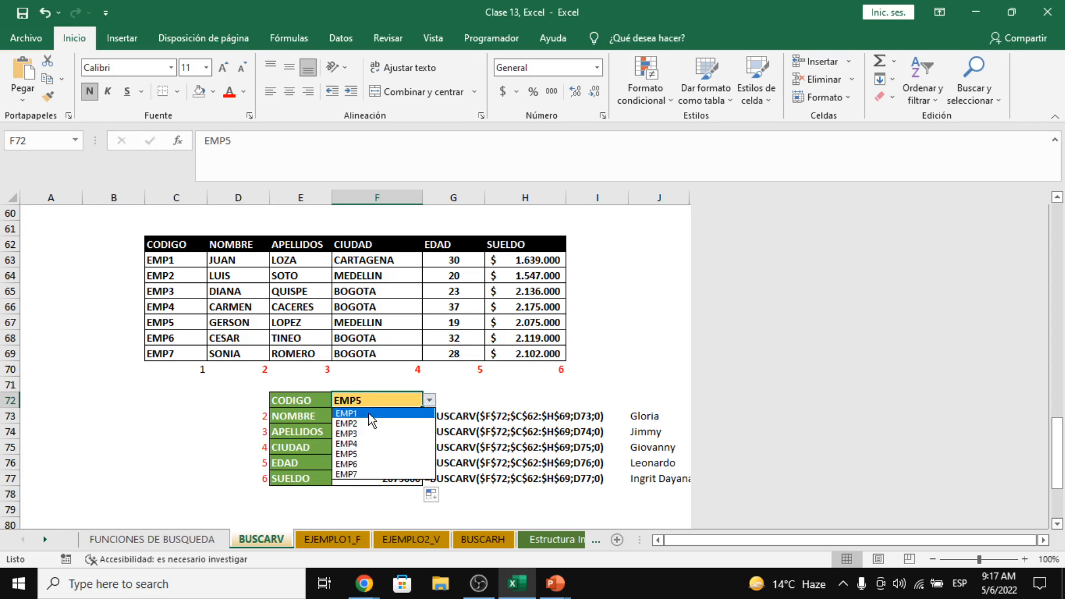
click(369, 434)
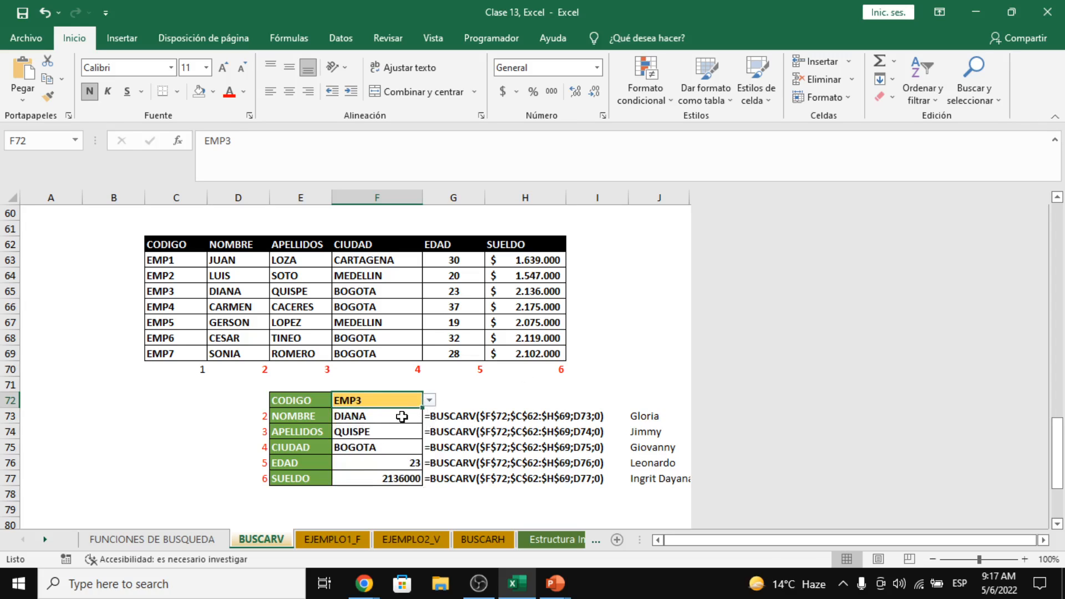
drag(400, 415, 392, 444)
click(478, 398)
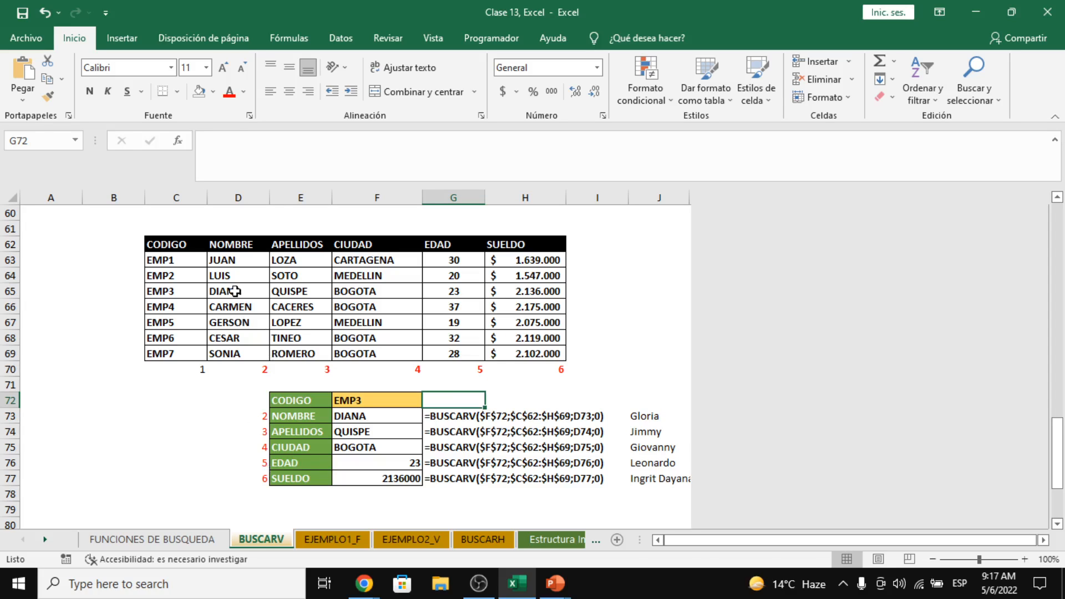
Step: Compare the EMP3 row with the lookup, then test CODIGO F72 with EMP2, EMP4 and EMP6, ending on EMP1
drag(235, 291, 527, 286)
drag(167, 290, 391, 288)
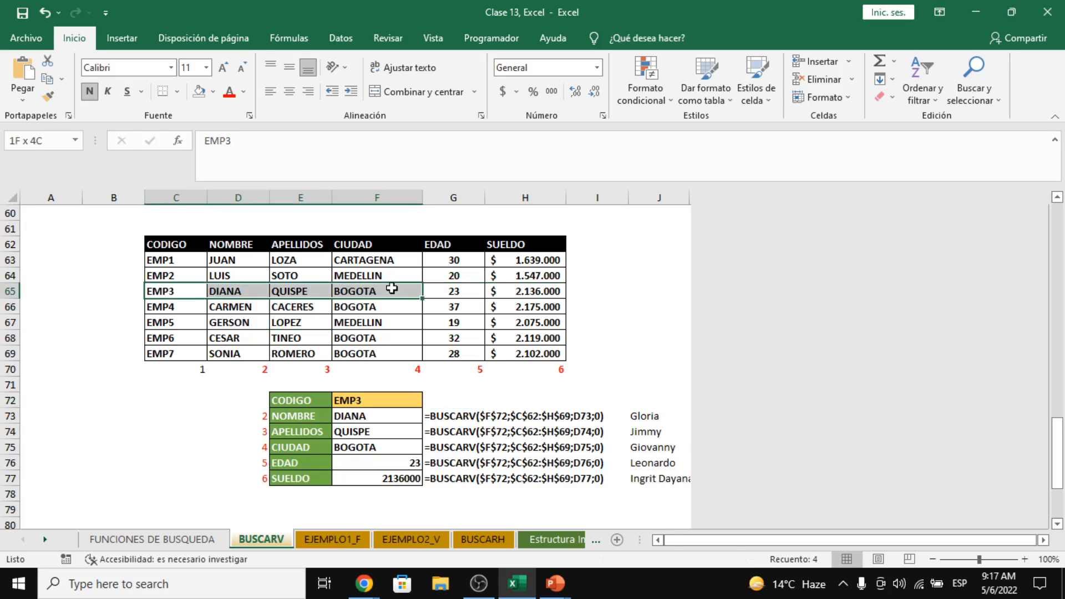
click(395, 400)
click(429, 400)
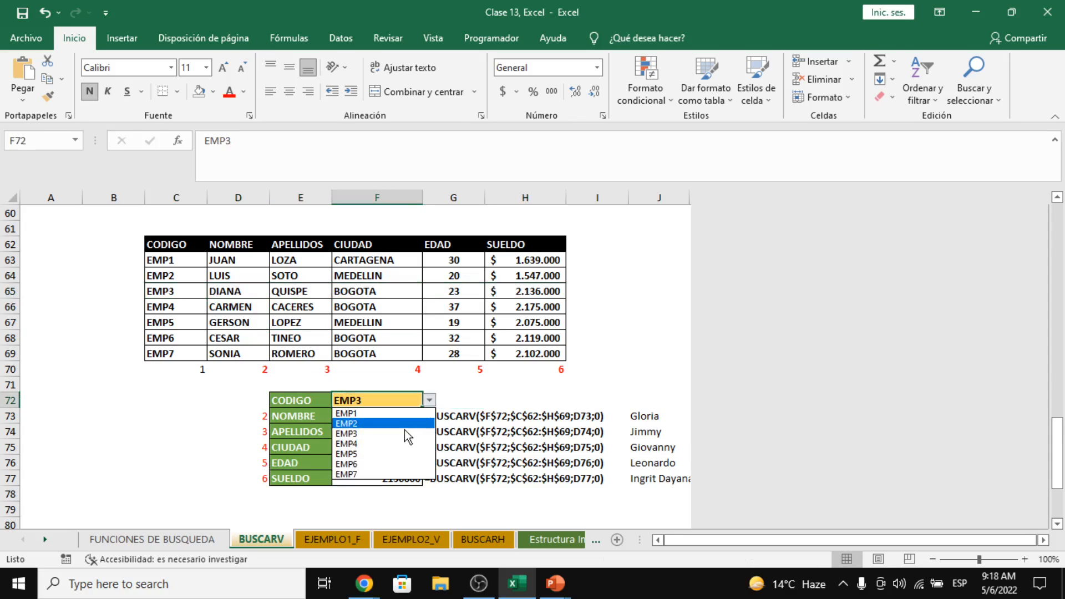
click(387, 422)
click(430, 401)
click(387, 445)
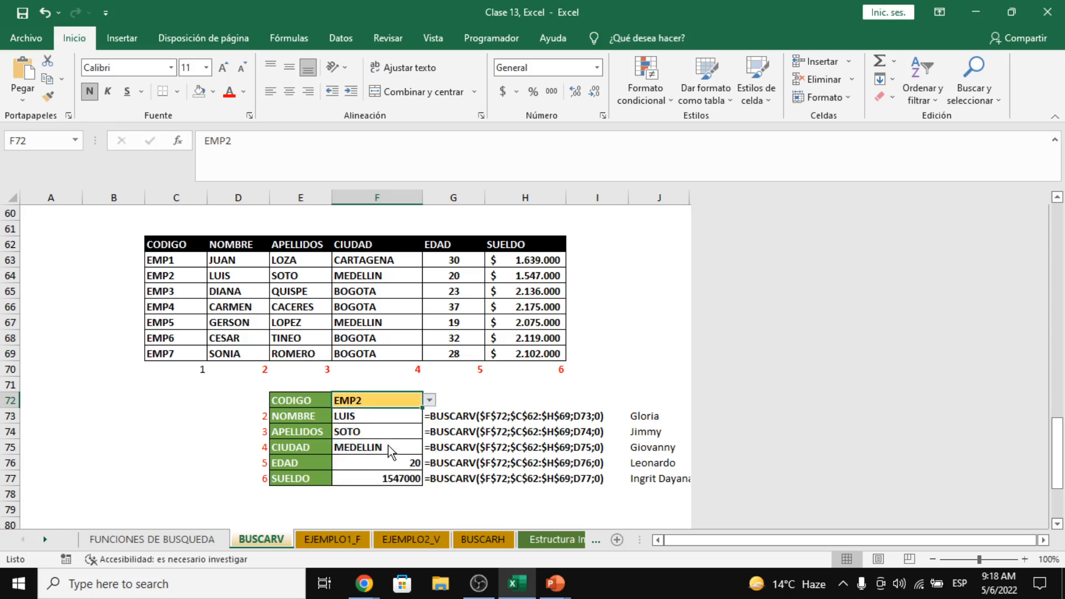
click(430, 400)
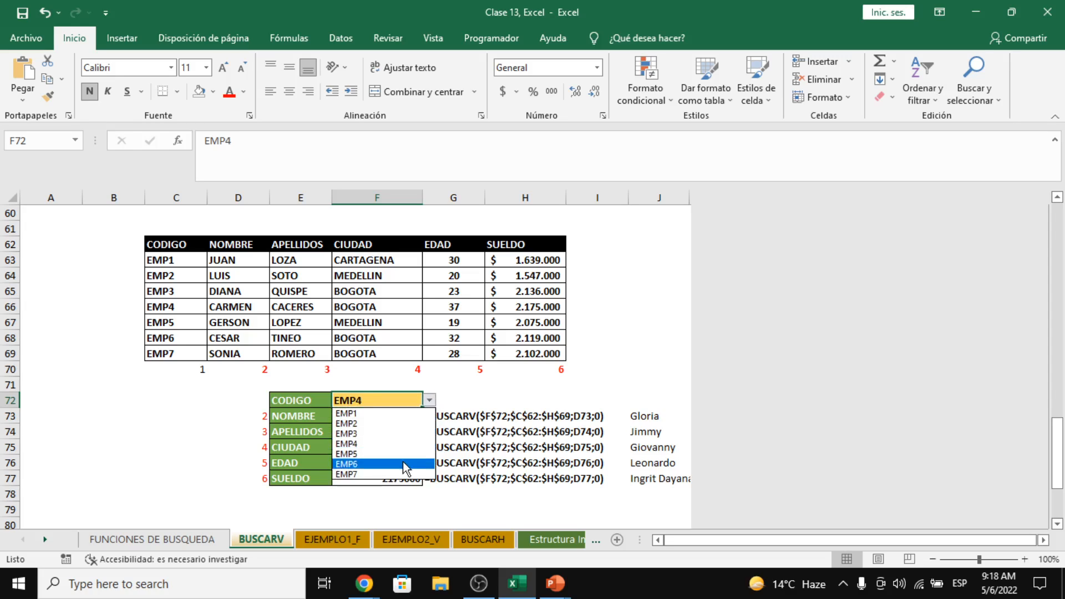
click(404, 464)
click(430, 399)
click(397, 413)
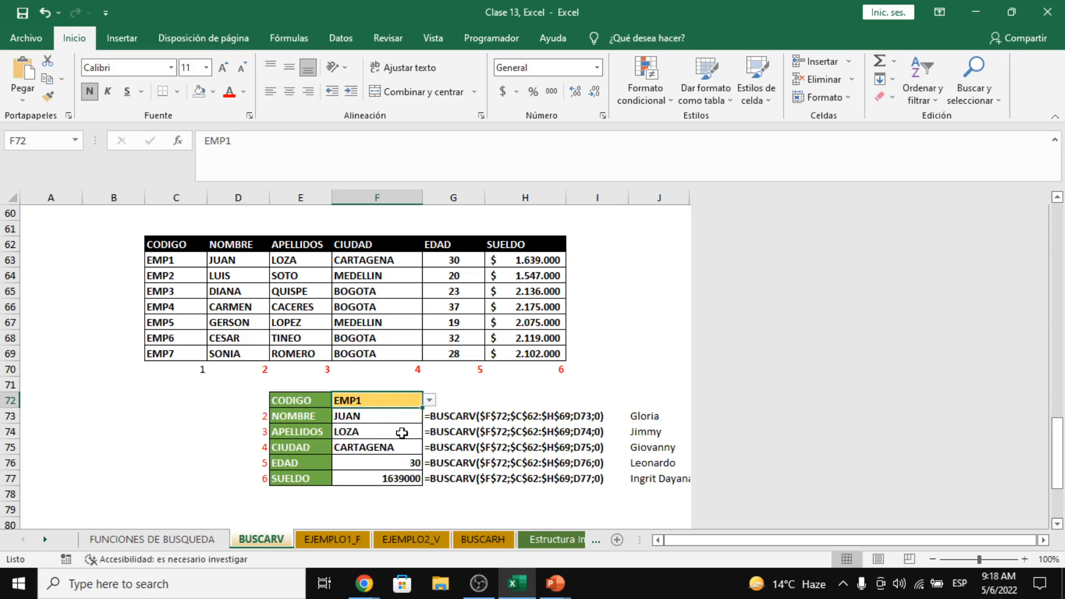
click(470, 386)
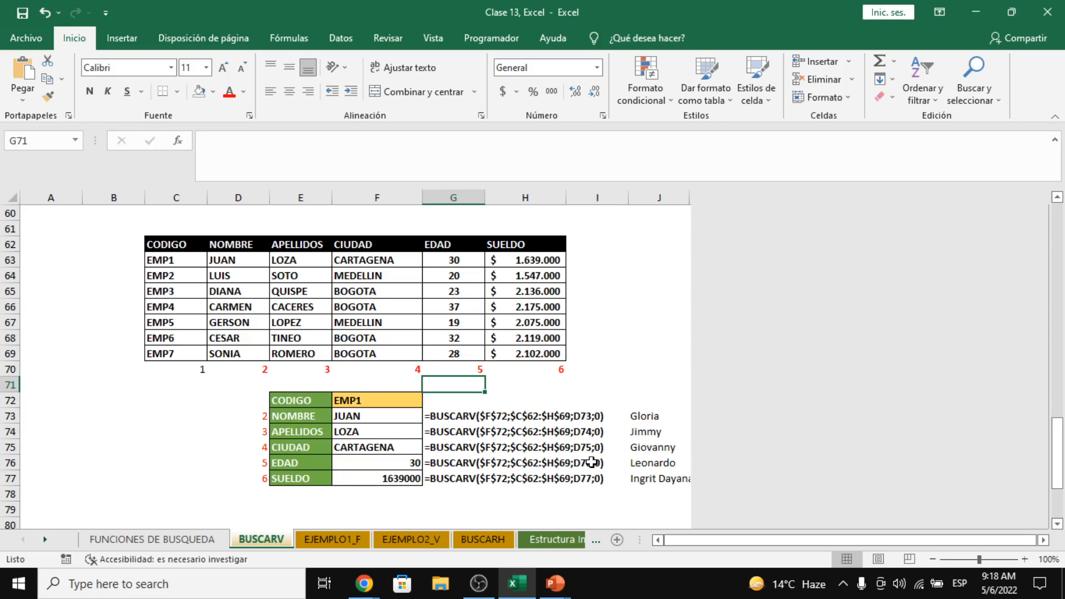
Step: Check the Google Meet chat for the participants' replies and return to the Excel workbook
key(alt+Tab)
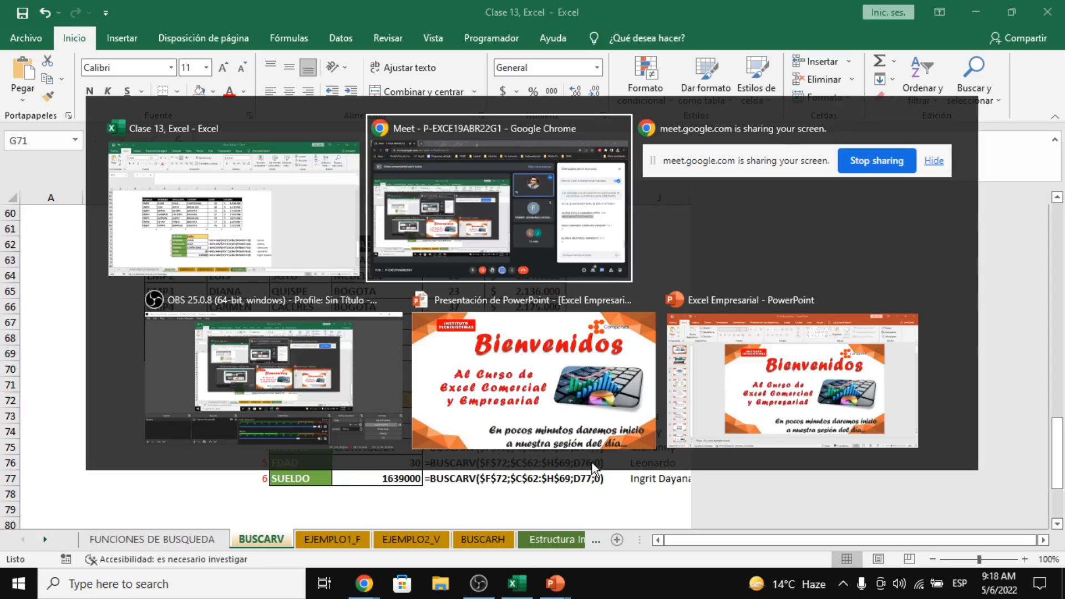
key(alt+Tab)
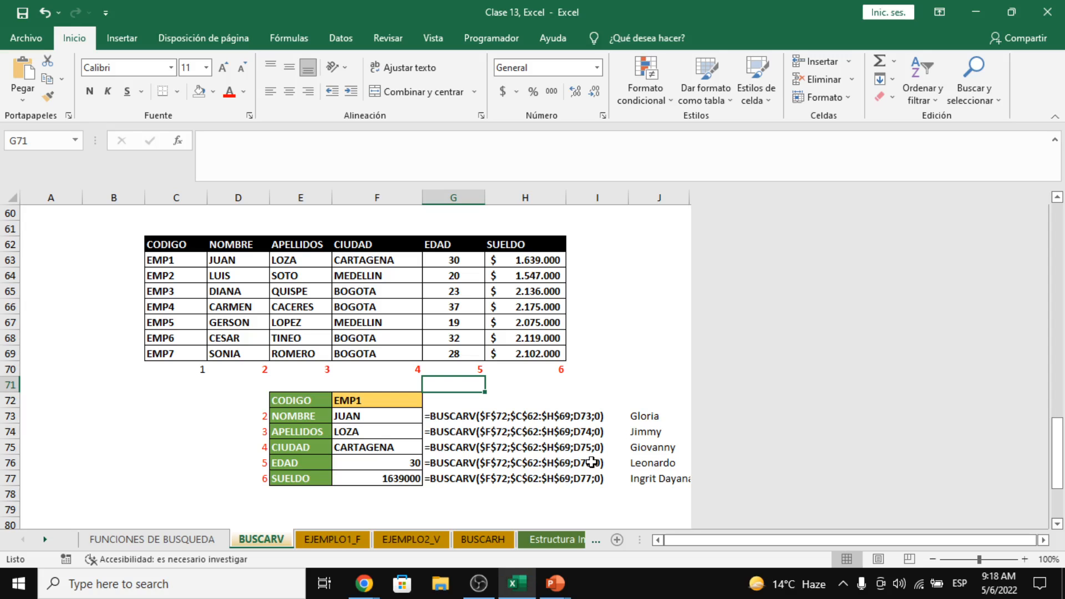
key(alt+Tab)
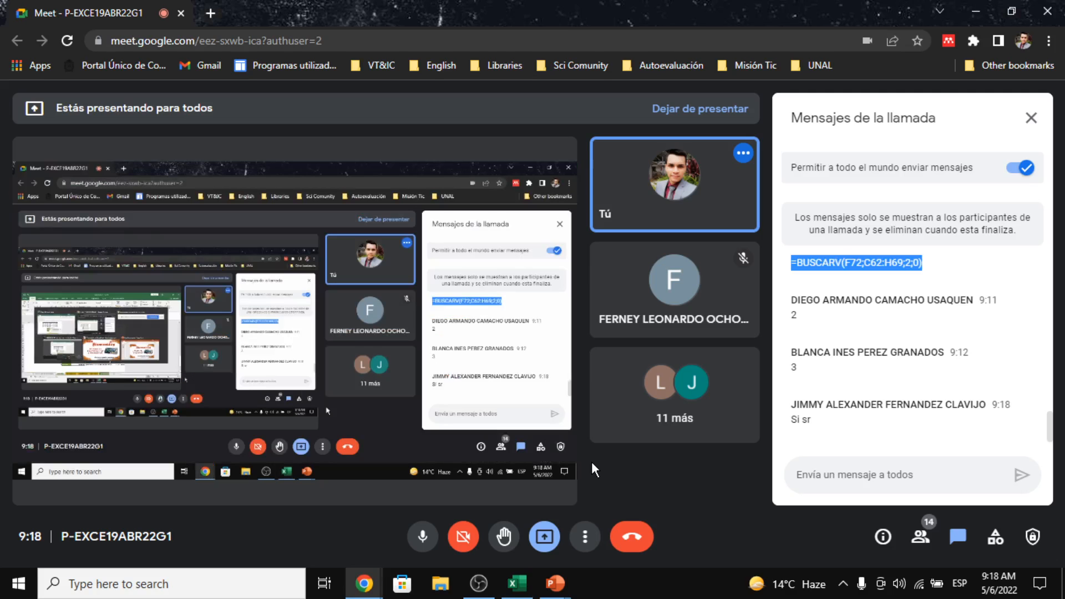
key(alt+Tab)
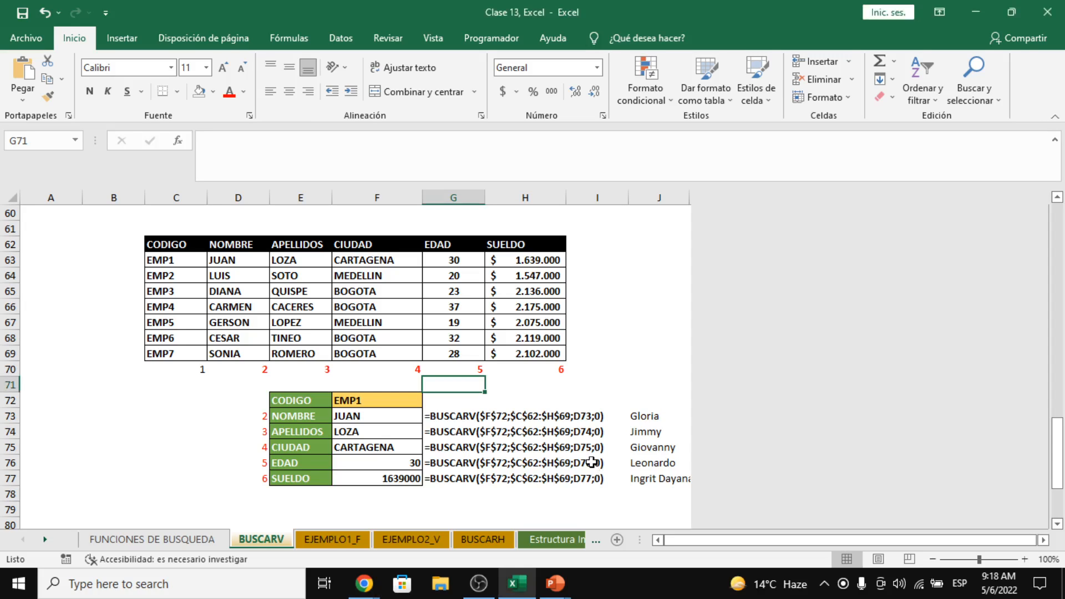
key(alt+Tab)
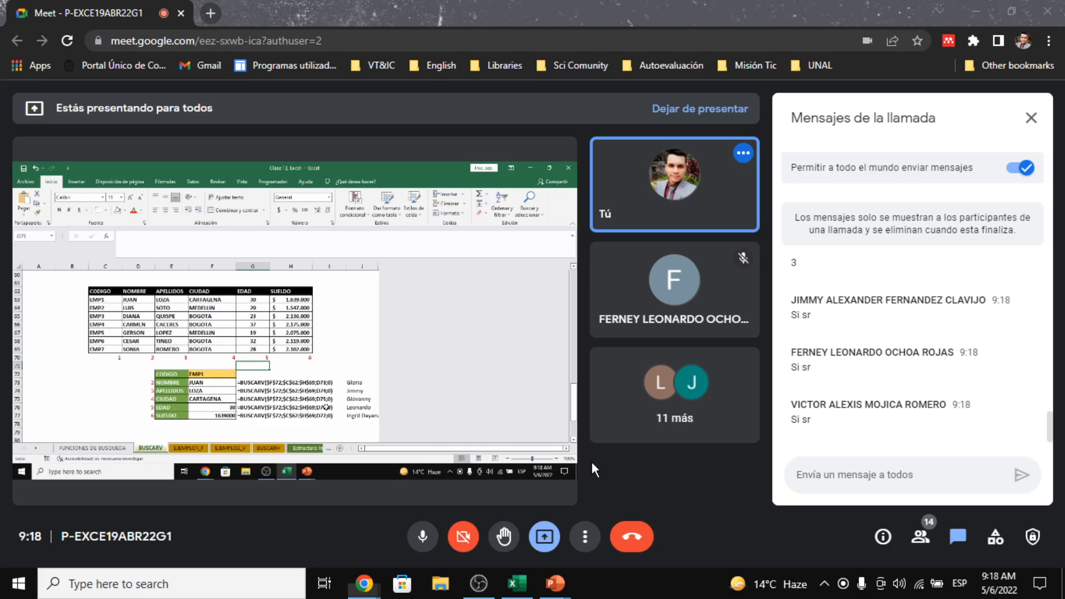
key(alt+Tab)
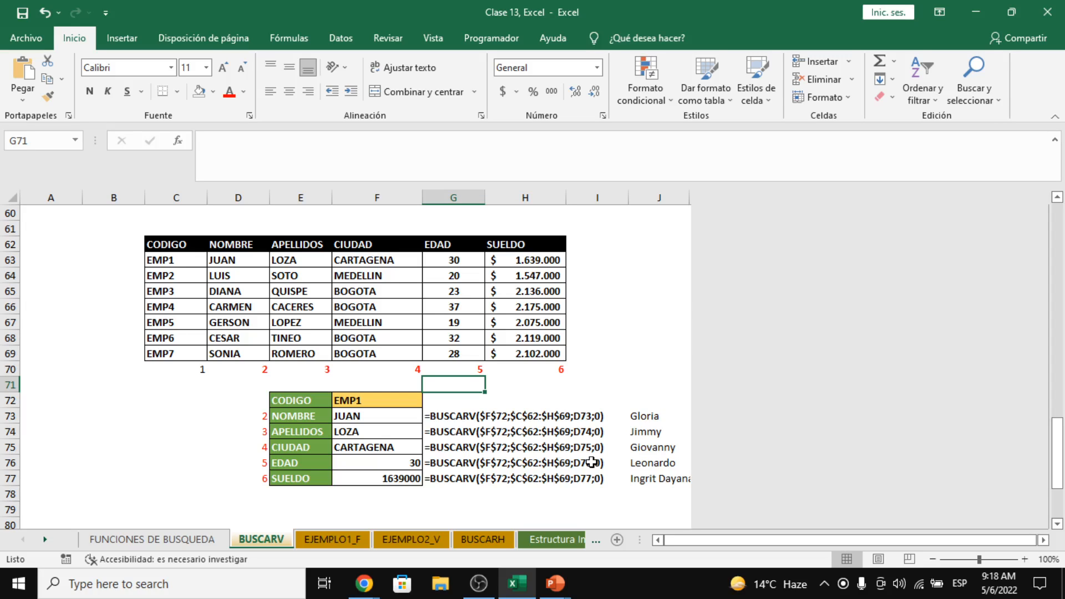
key(alt+Tab)
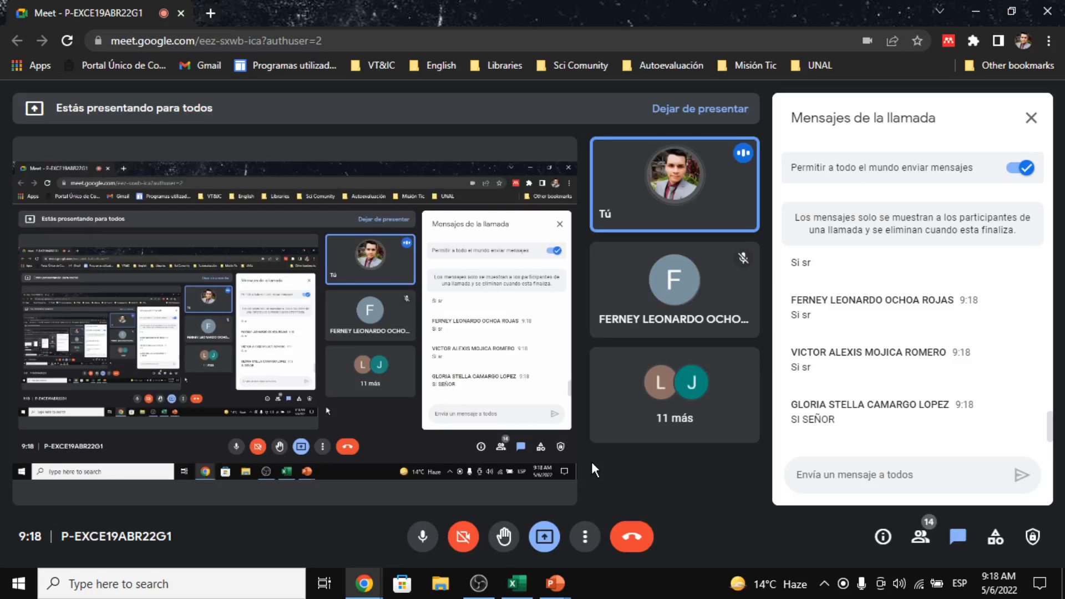
key(alt+Tab)
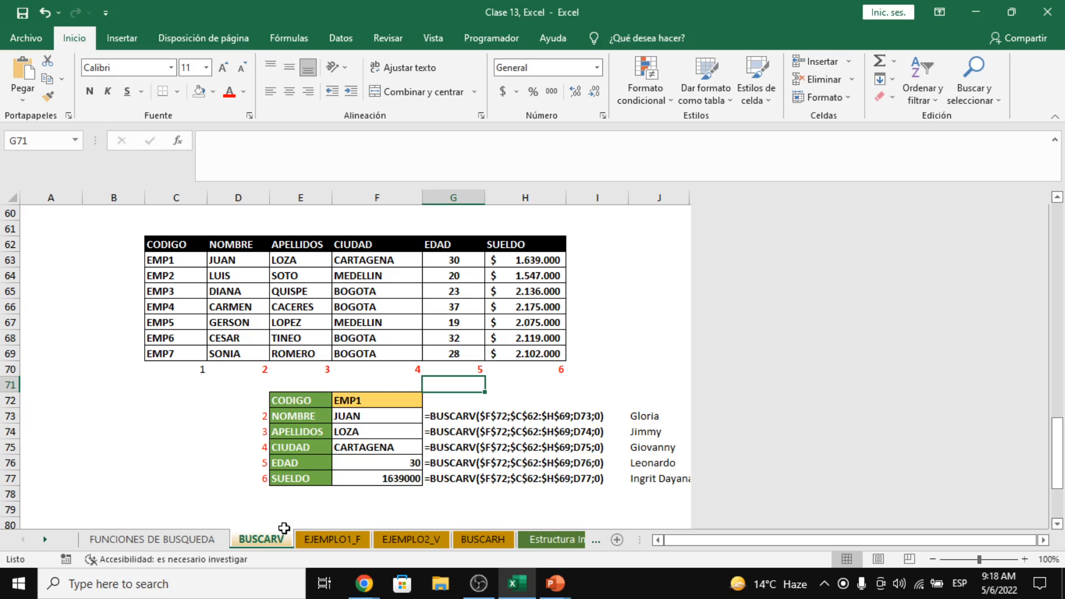
Step: Open the EJEMPLO1_F worksheet and bring the further sheet names into view
click(330, 540)
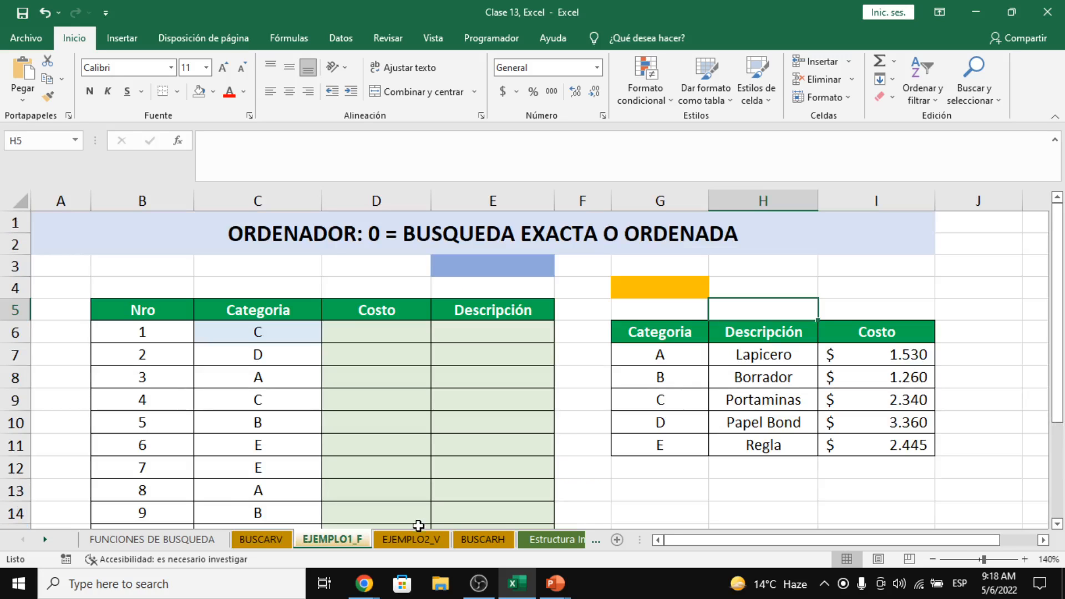
click(45, 539)
click(45, 539)
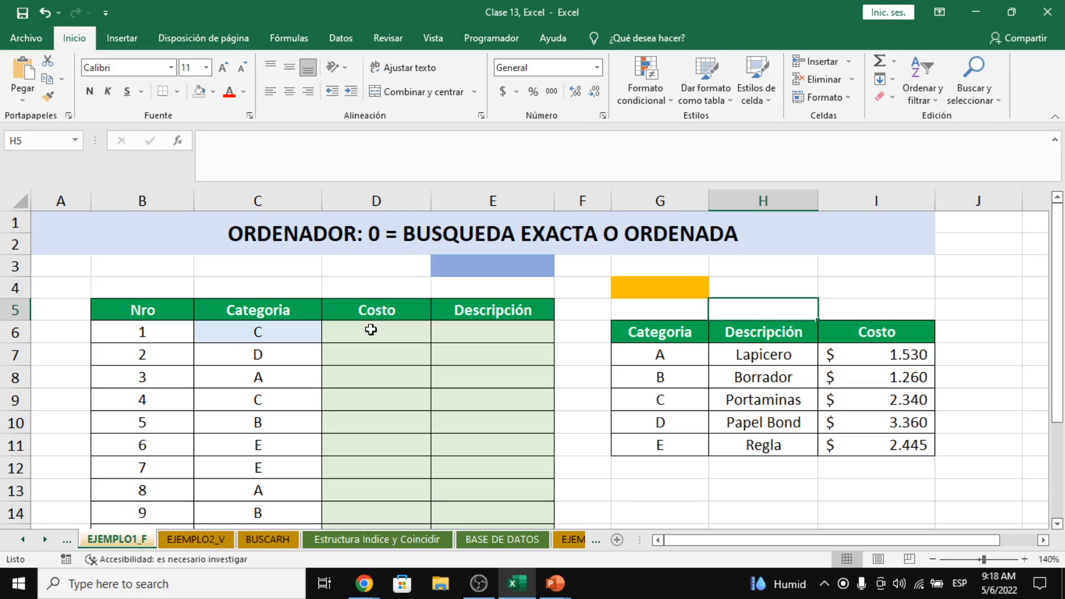
Step: Edit the merged title in A1 to read "ORDENADOR: 0 o FALSO = BUSQUEDA EXACTA O ORDENADA"
click(369, 222)
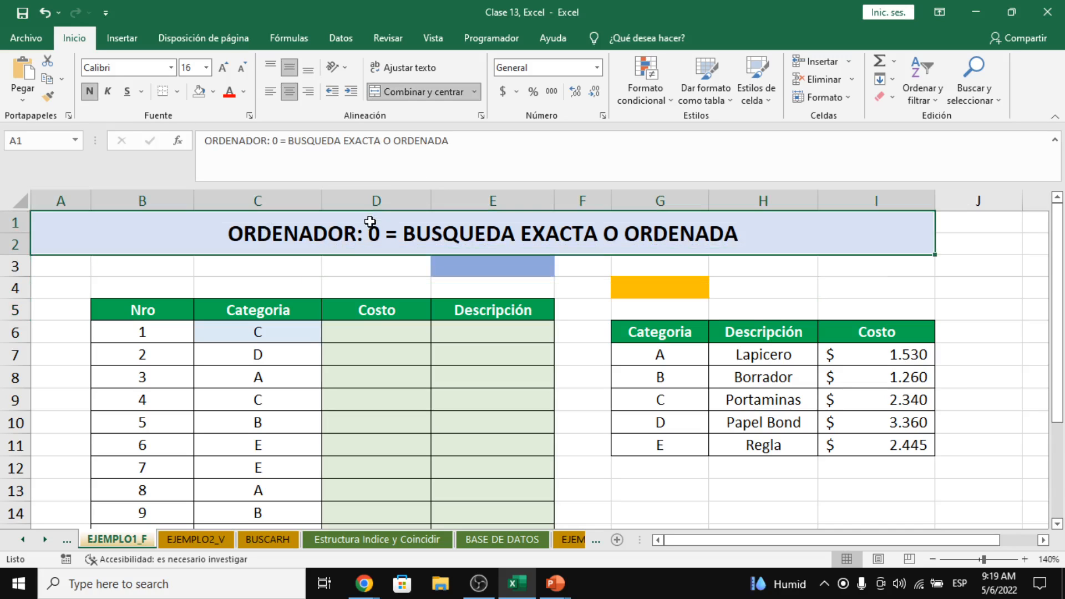
double_click(370, 222)
drag(381, 233, 343, 233)
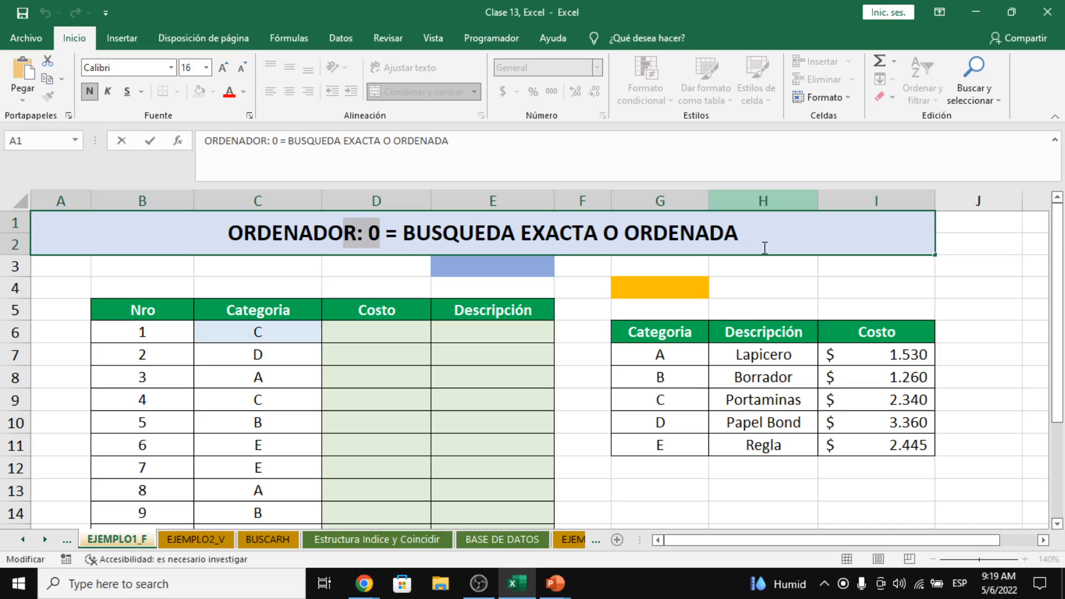
key(End)
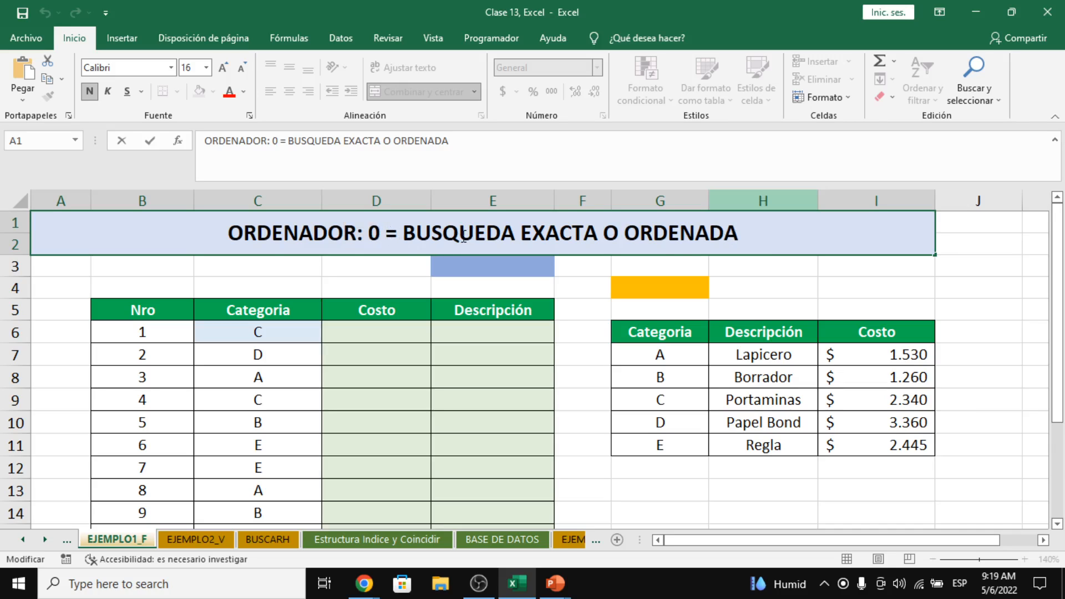
text(o FALSO)
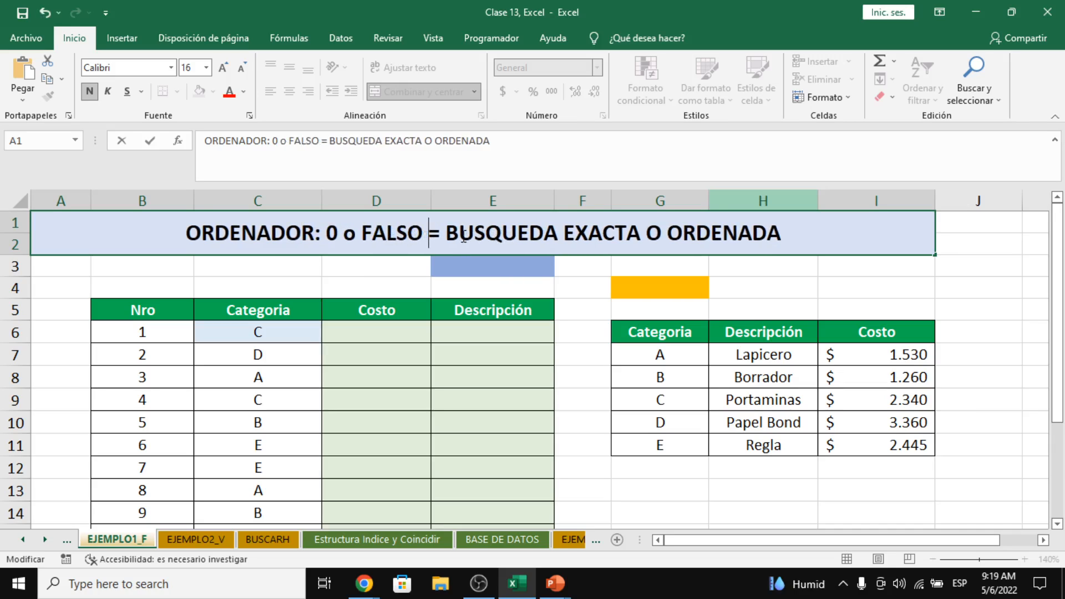
key(Return)
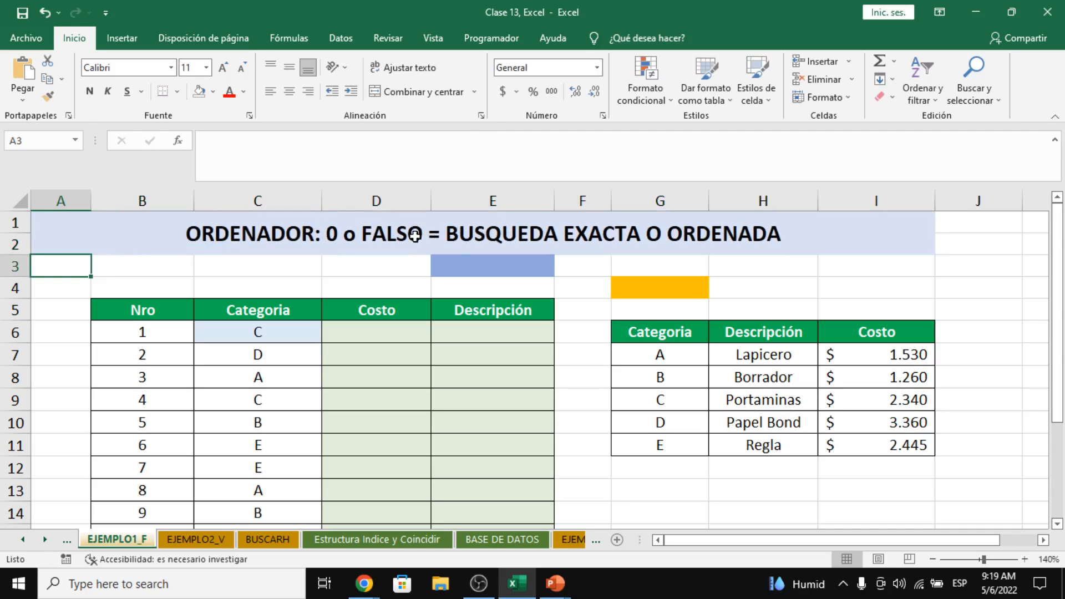
click(372, 241)
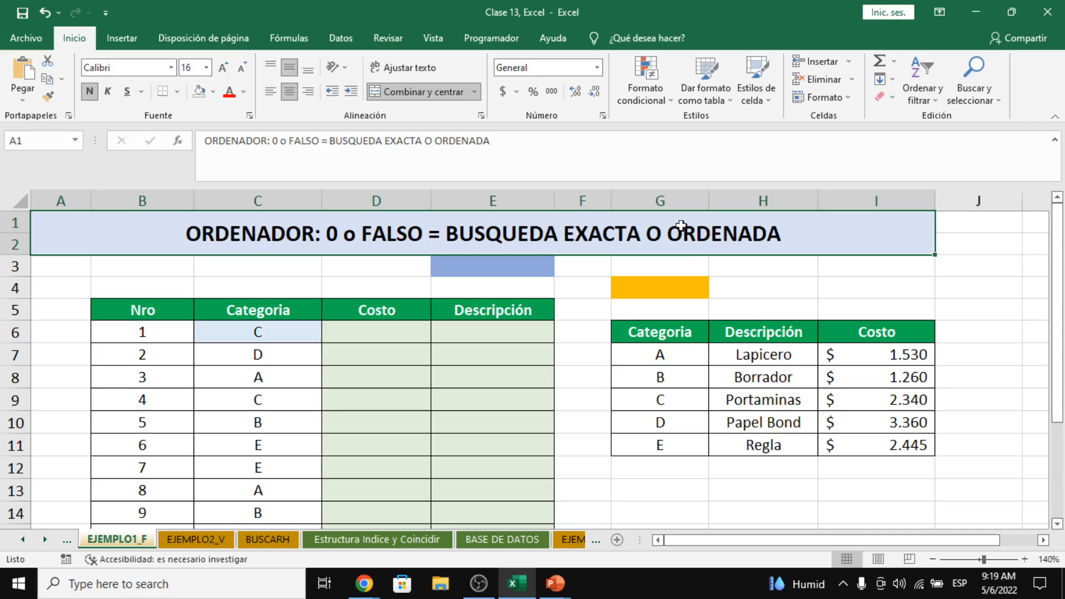
Step: Start a BUSCARV formula in the first Costo cell, D6, with C6 as the lookup value and G6:I11 as the table
scroll(576, 327, down, 1)
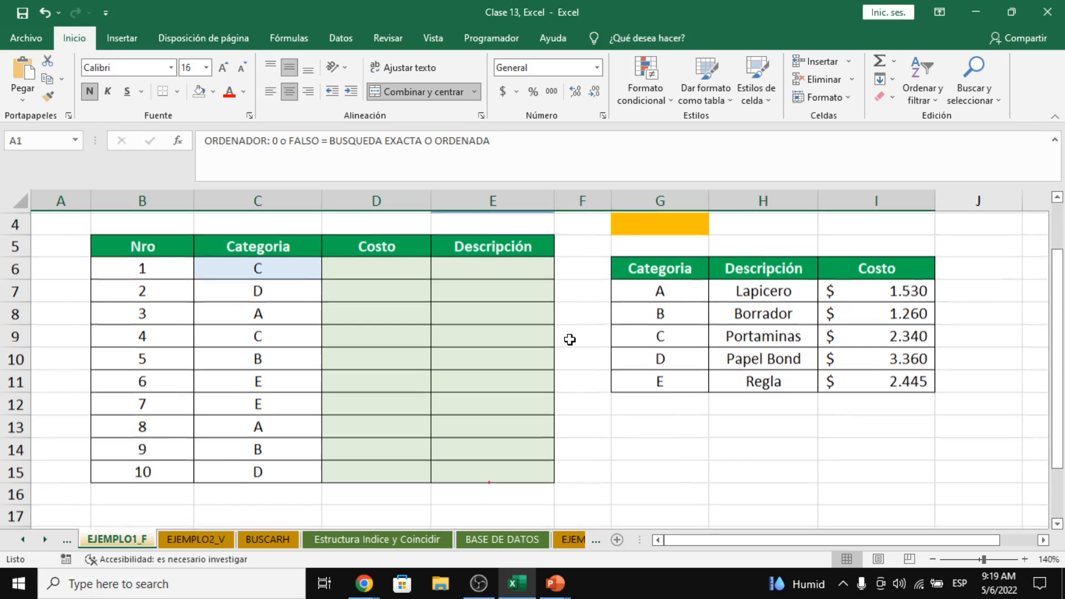
scroll(526, 348, up, 1)
scroll(527, 349, down, 1)
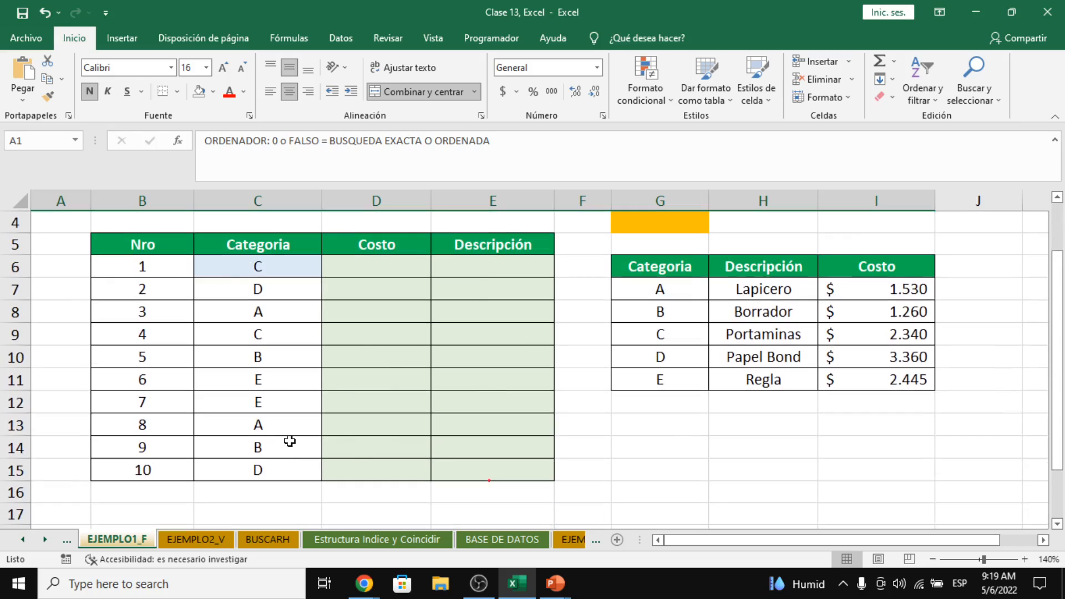
click(401, 270)
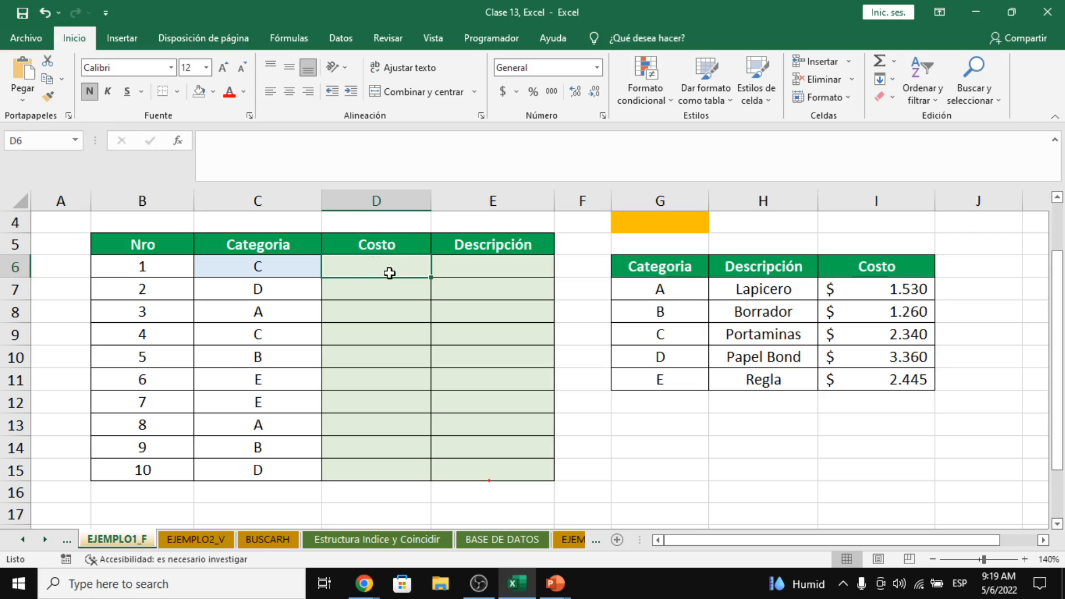
text(=BUSCA)
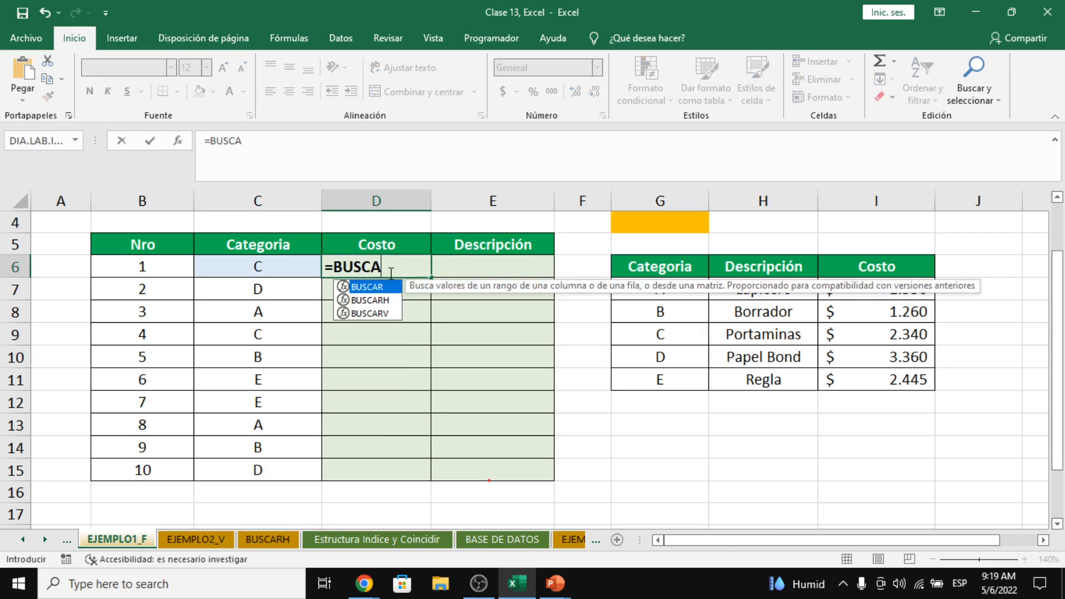
text(RV()
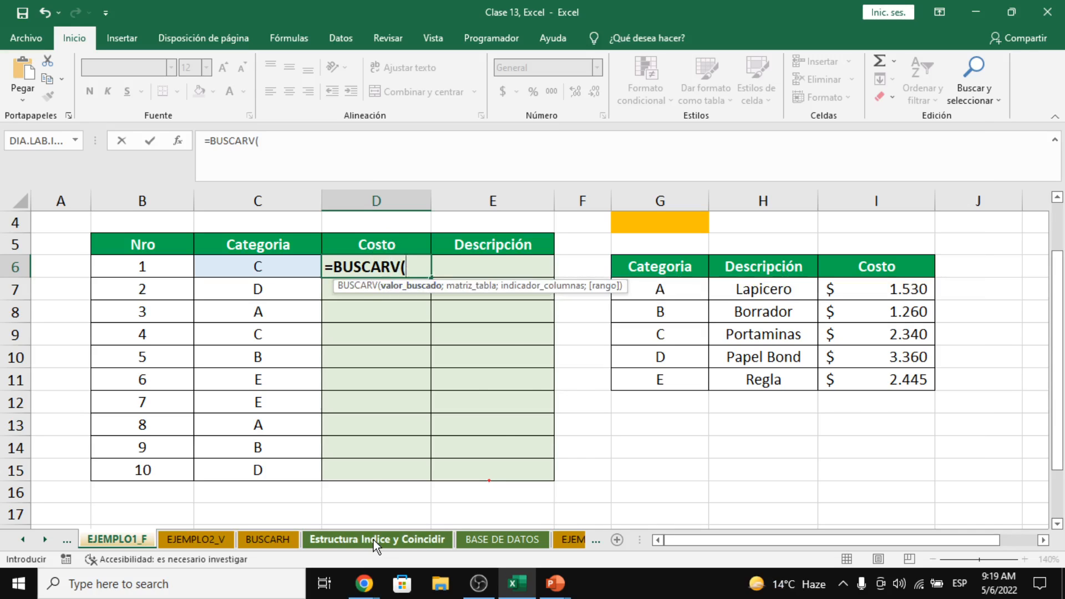
key(alt+Tab)
key(alt+Tab)
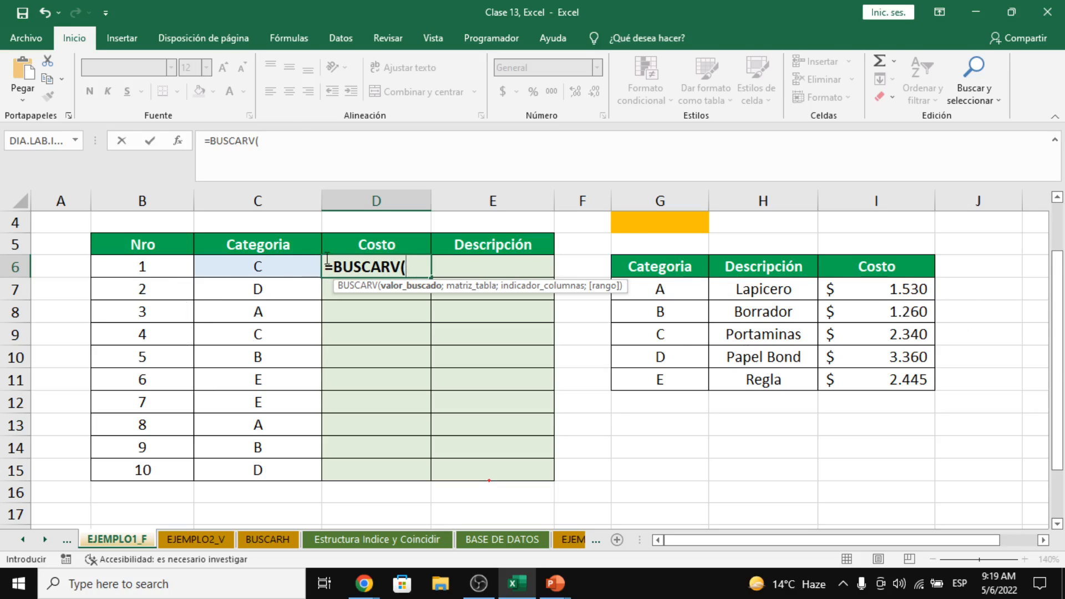
click(271, 269)
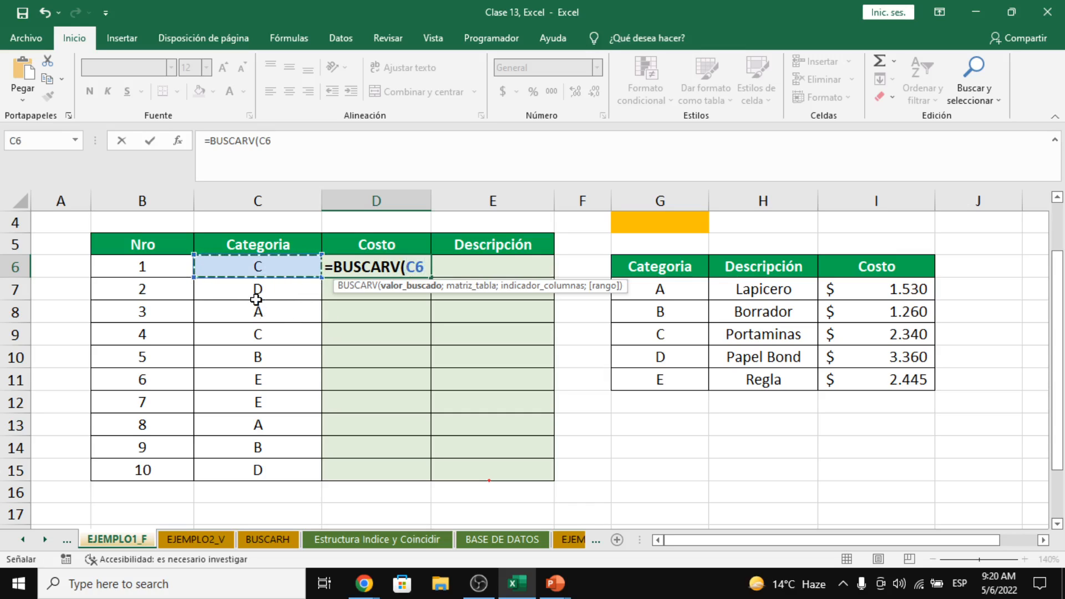
text(;)
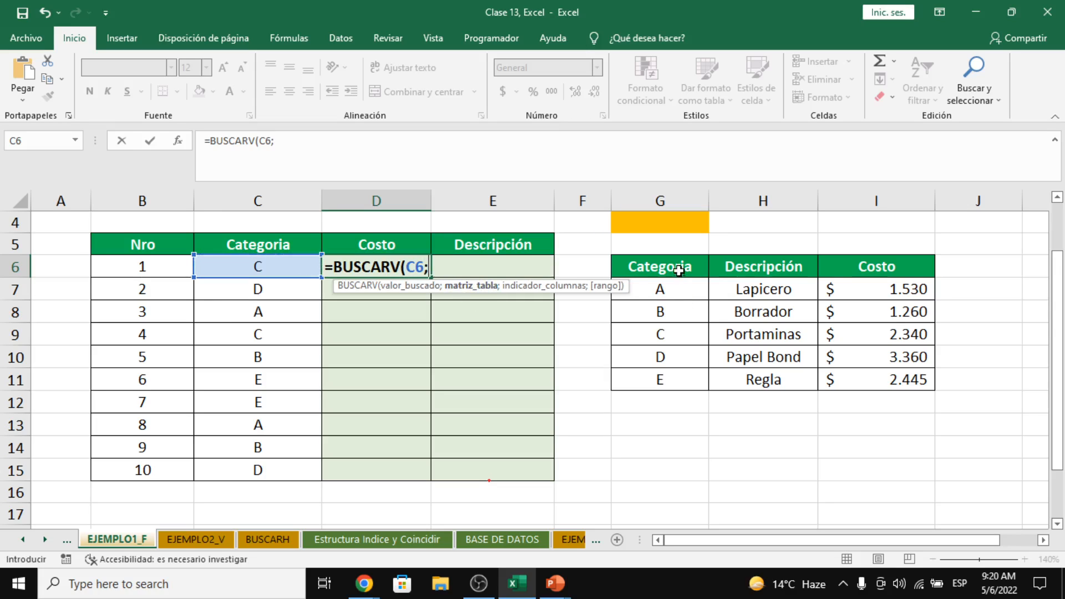
drag(680, 266, 898, 384)
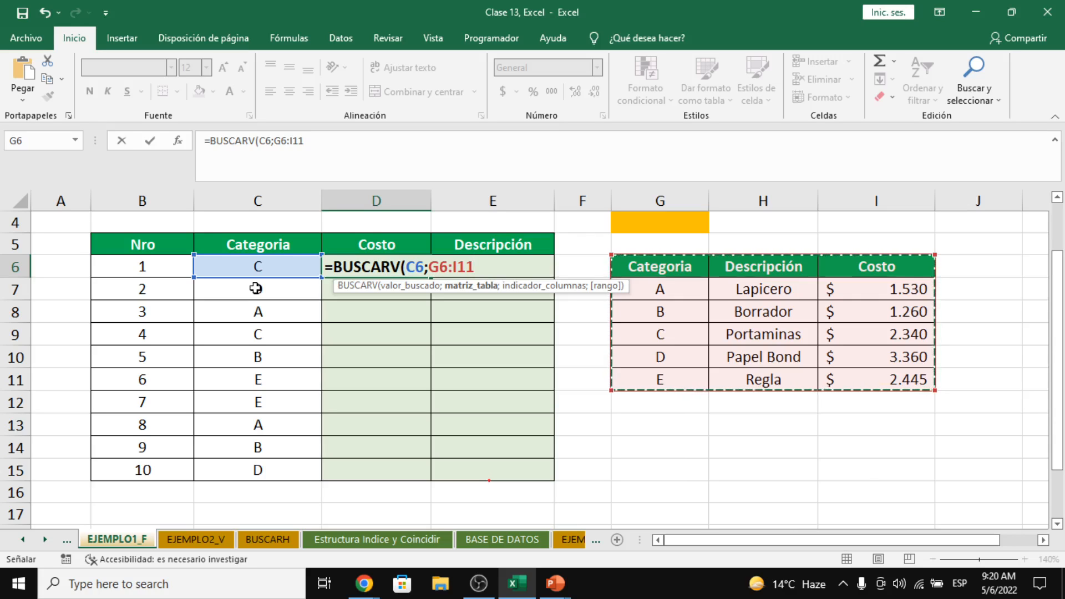
Step: Complete the D6 BUSCARV formula with column index 3 and FALSO for an exact match
text(;)
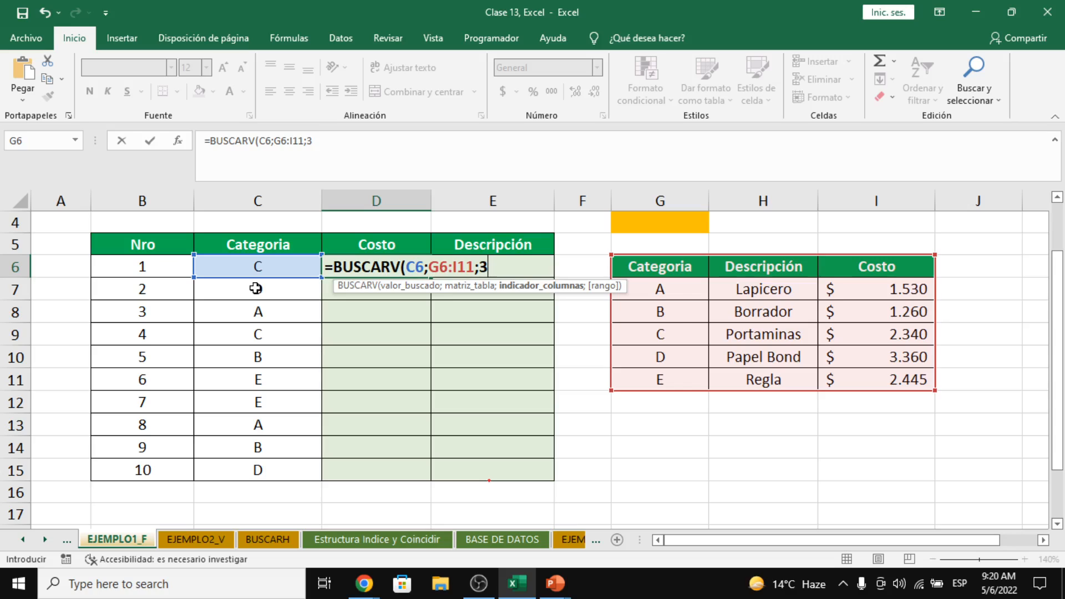
text(;)
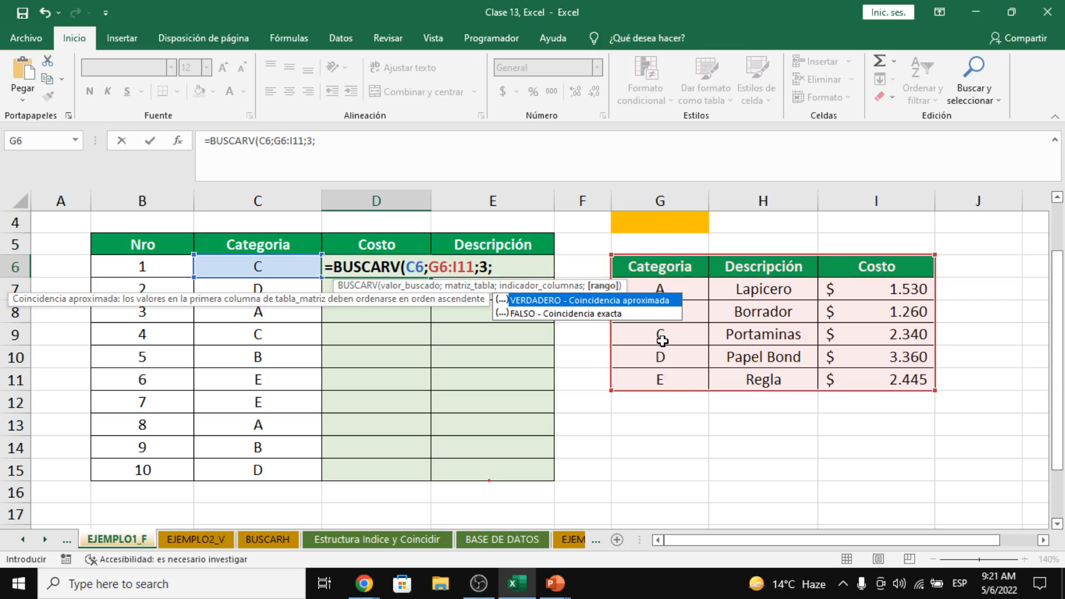
text(0)
key(BackSpace)
text(FALSO))
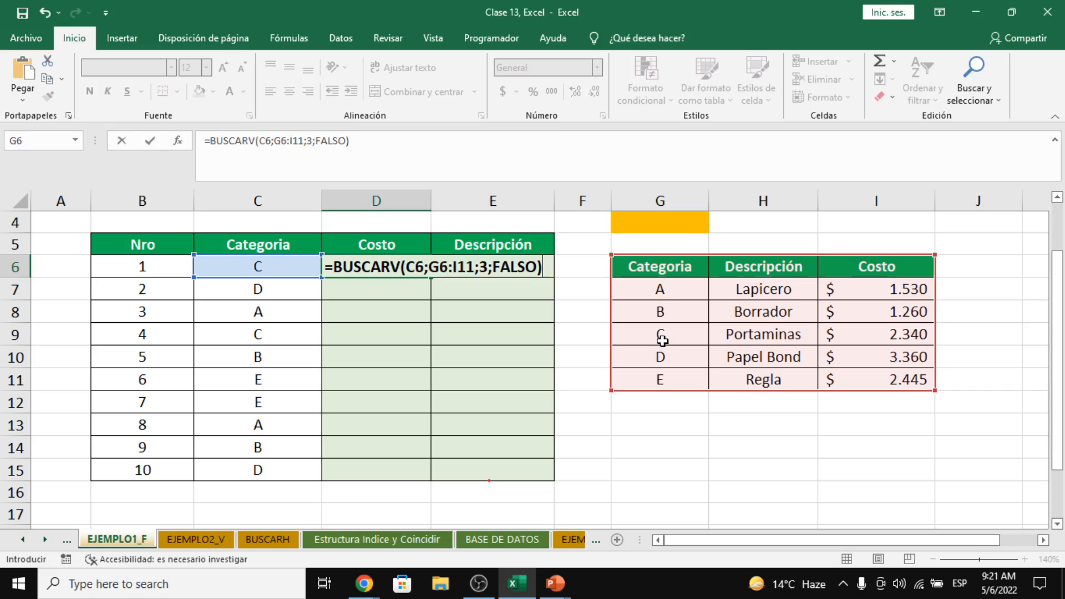
key(Return)
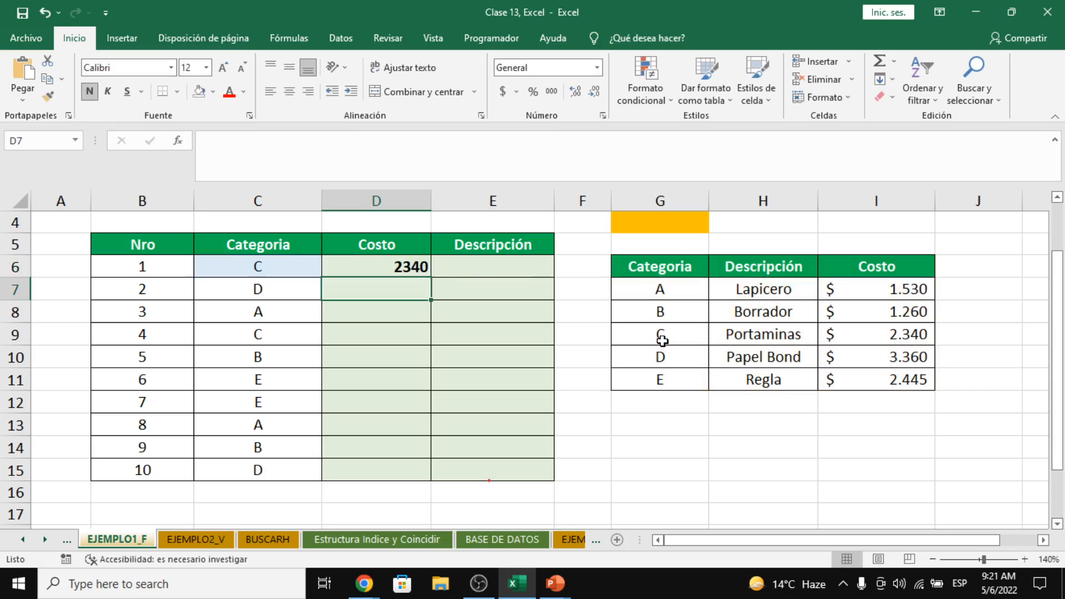
Step: Fill the D6 BUSCARV formula down through D15 and check the copied formulas along the Costo column
click(419, 269)
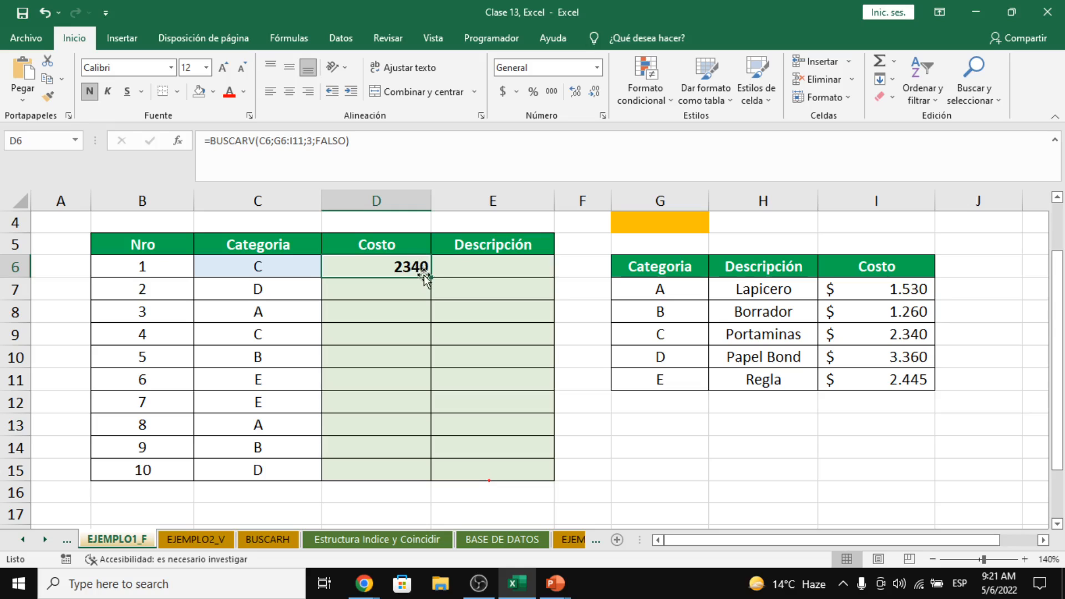
drag(431, 277, 433, 488)
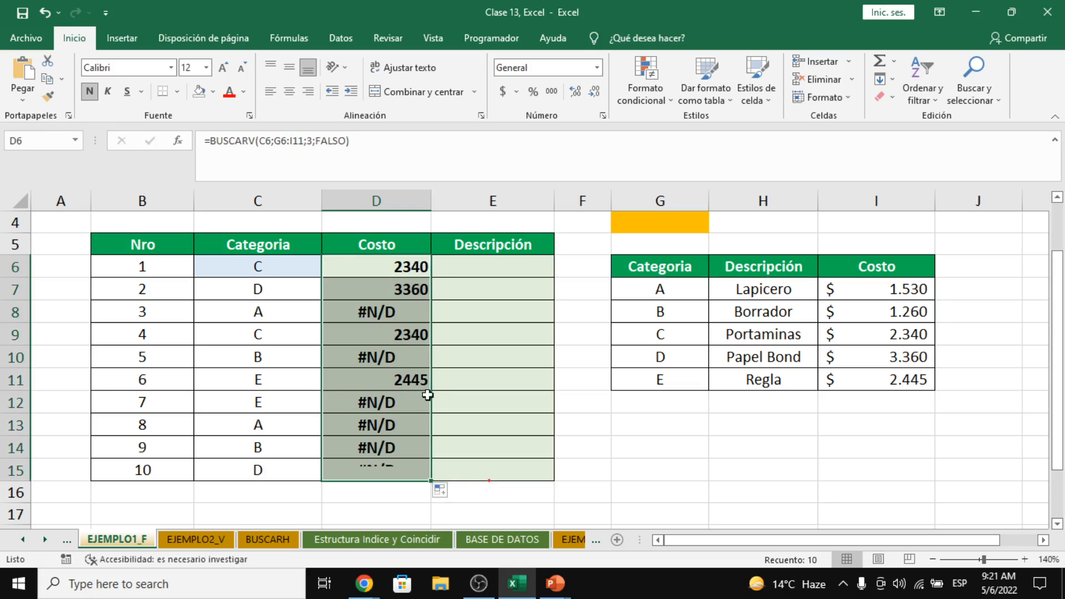
click(391, 288)
key(Down)
key(Down)
key(Down)
key(Down)
key(Down)
key(Down)
key(Down)
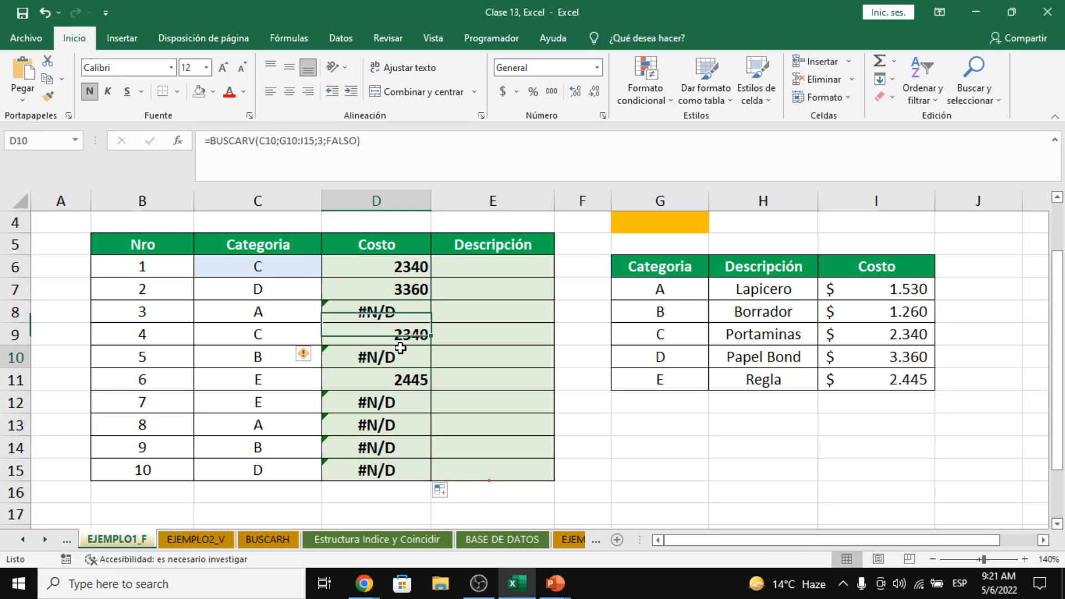
key(Up)
key(Up)
key(Up)
key(Up)
key(Up)
key(Up)
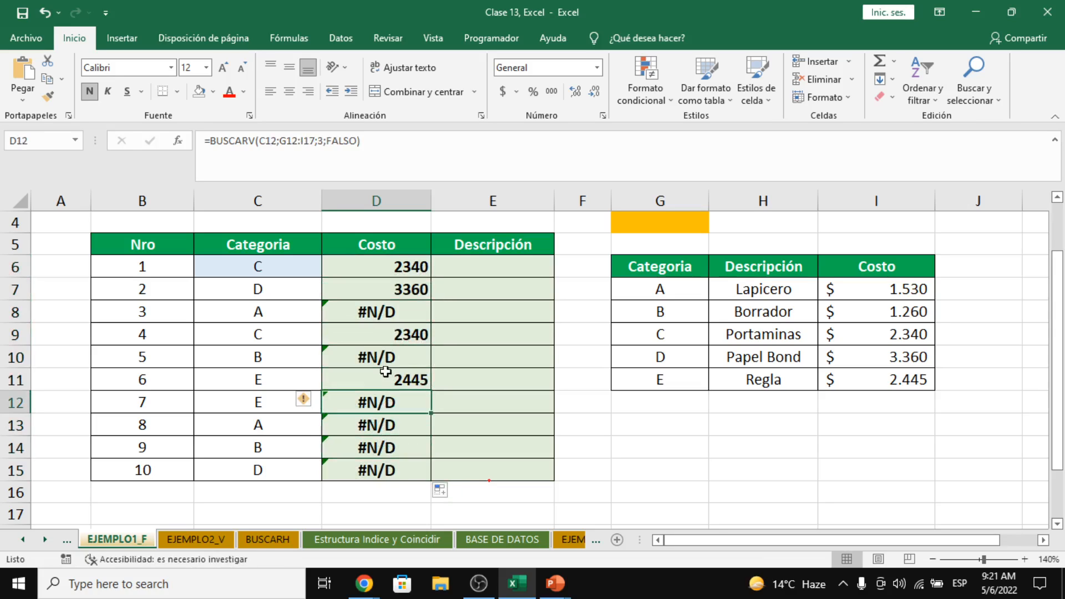
Step: Inspect the lookup value and table range references in the Costo formulas of D6 and D9
click(404, 283)
click(404, 261)
click(399, 159)
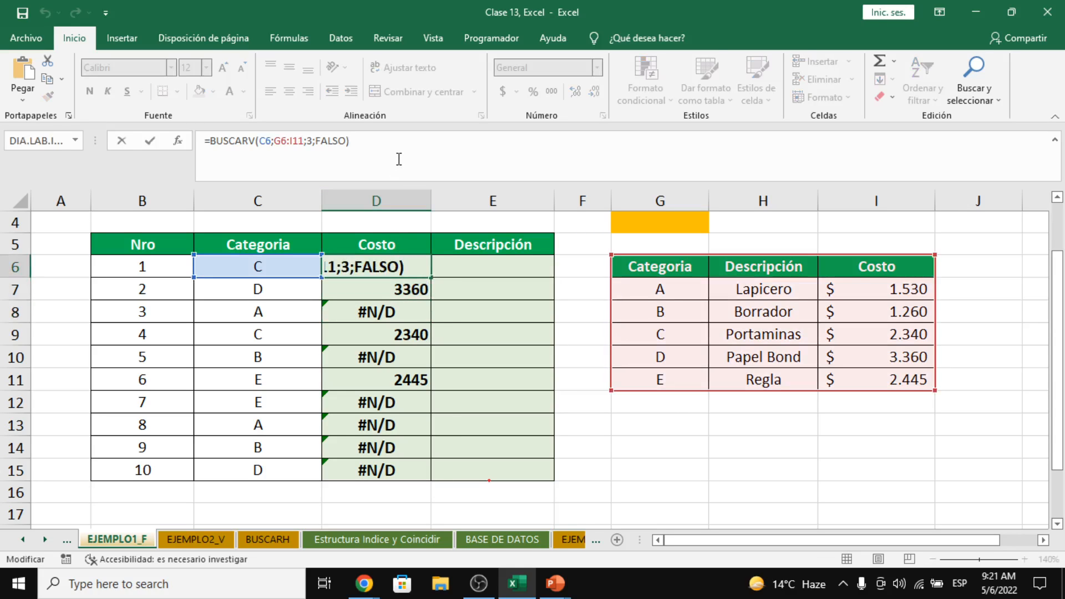
drag(398, 159, 154, 141)
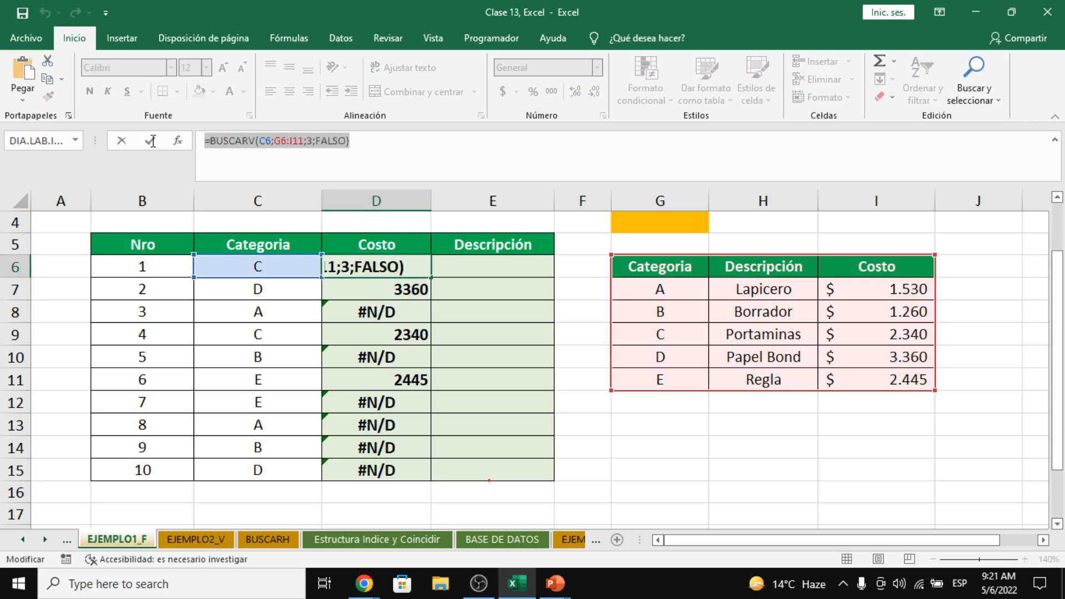
click(357, 139)
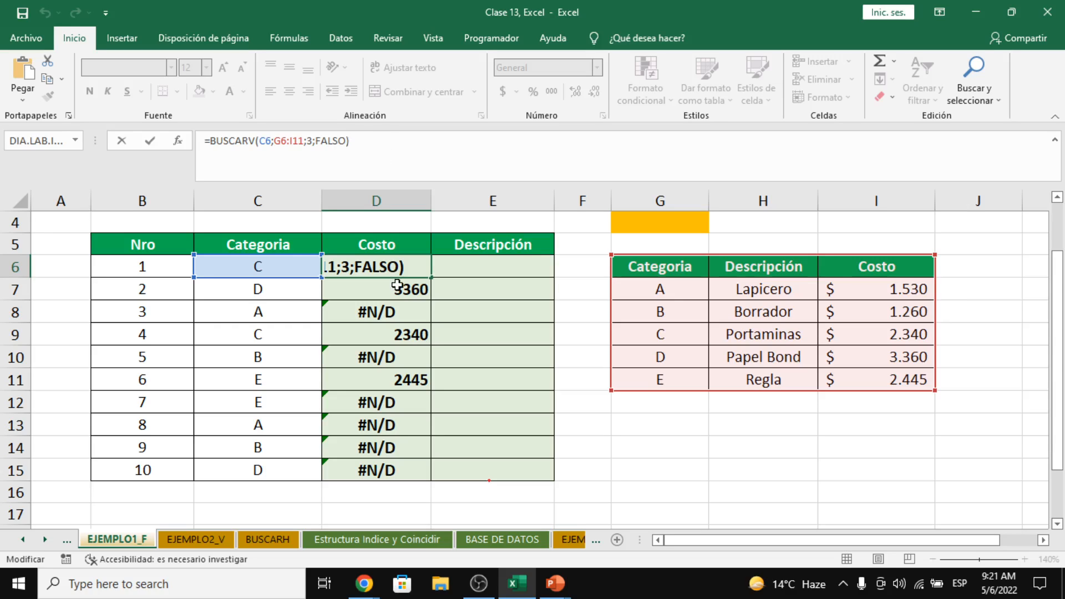
key(Return)
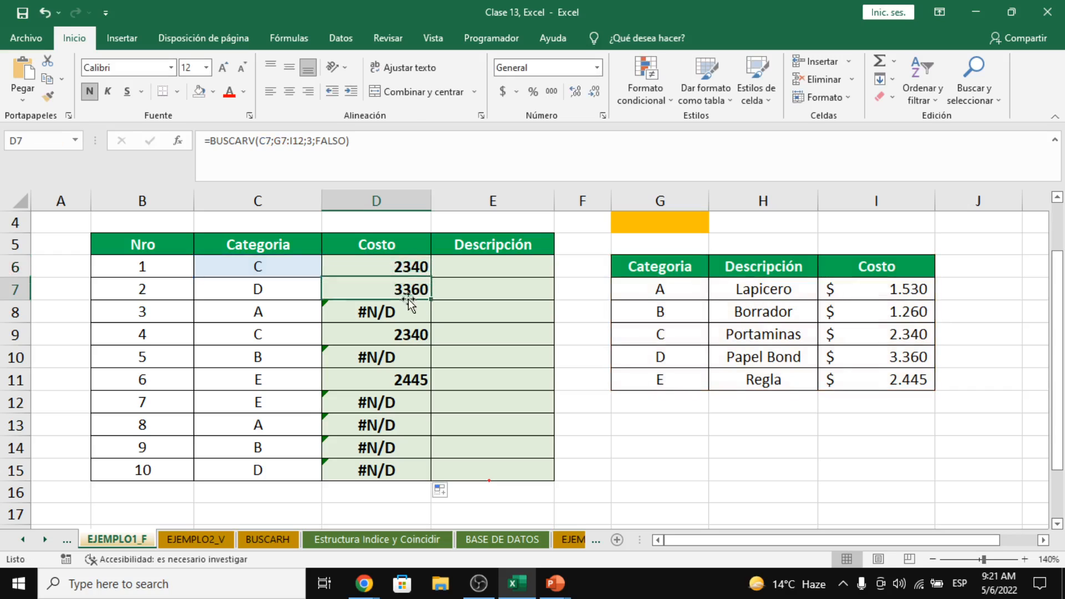
click(404, 161)
click(395, 331)
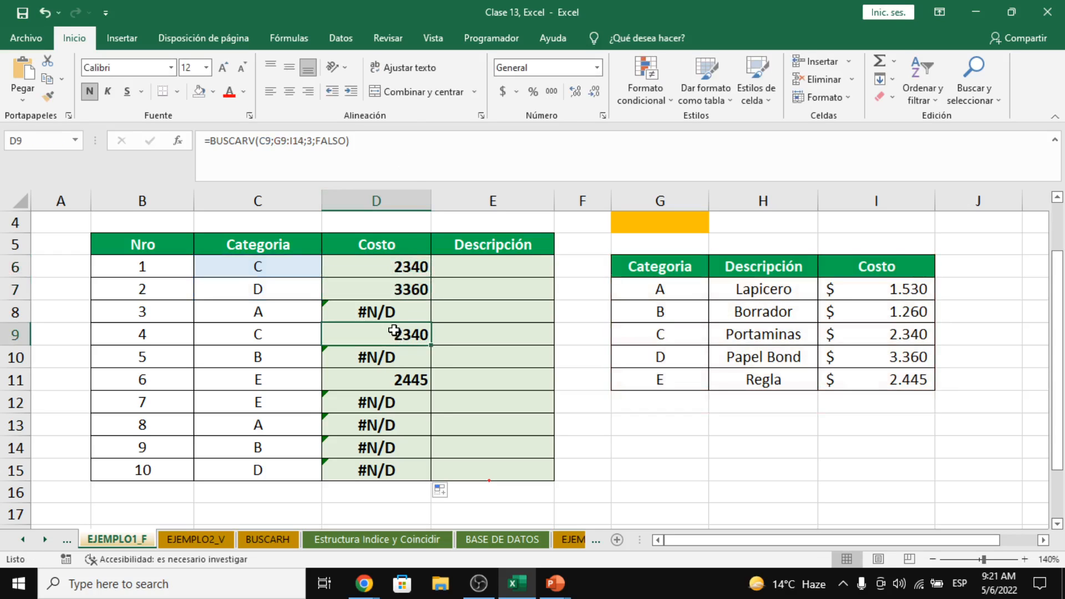
click(384, 156)
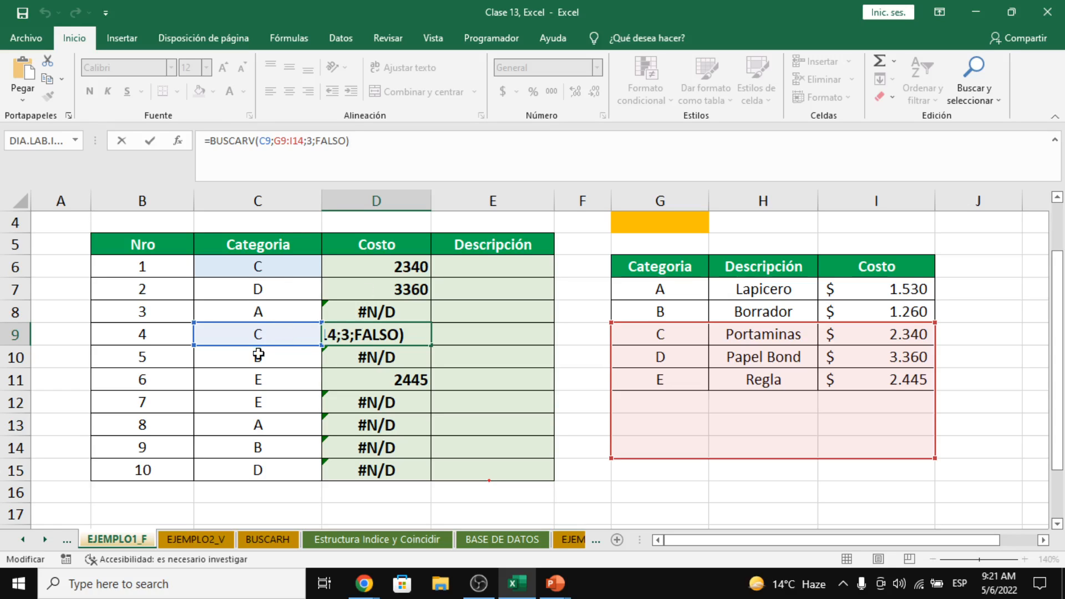
key(ctrl+Return)
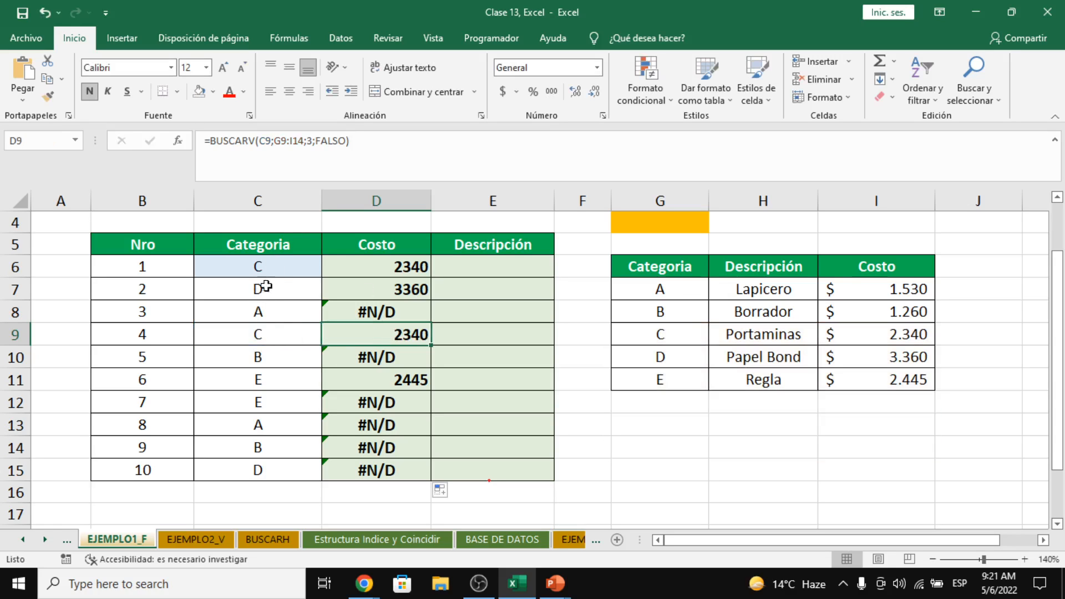
Step: Compare the category cells C6, C7 and C9 with the full lookup table G6:I11
click(266, 268)
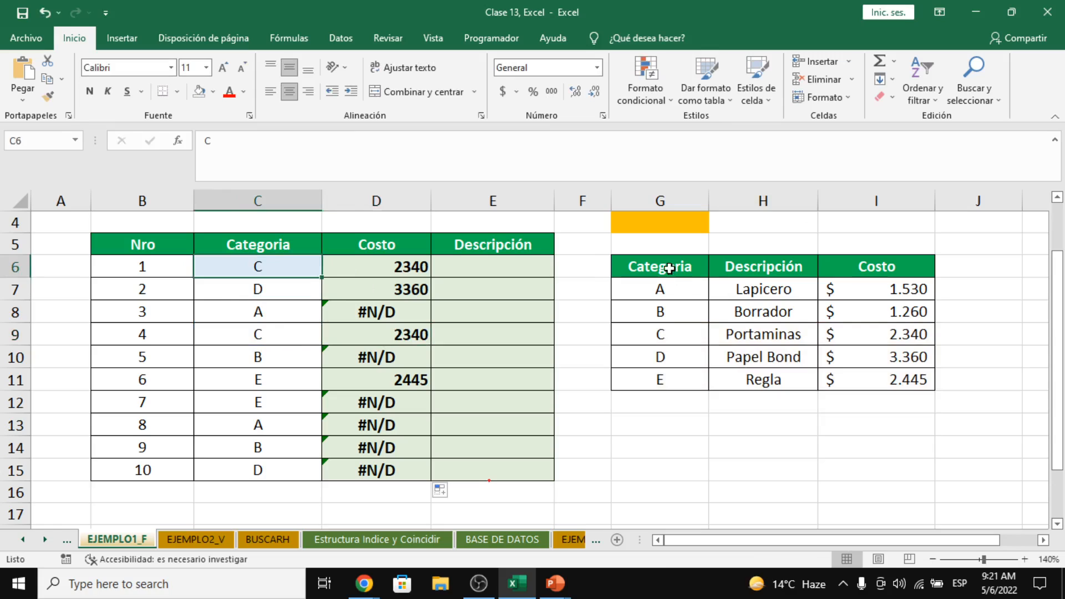
drag(667, 268, 885, 378)
click(277, 281)
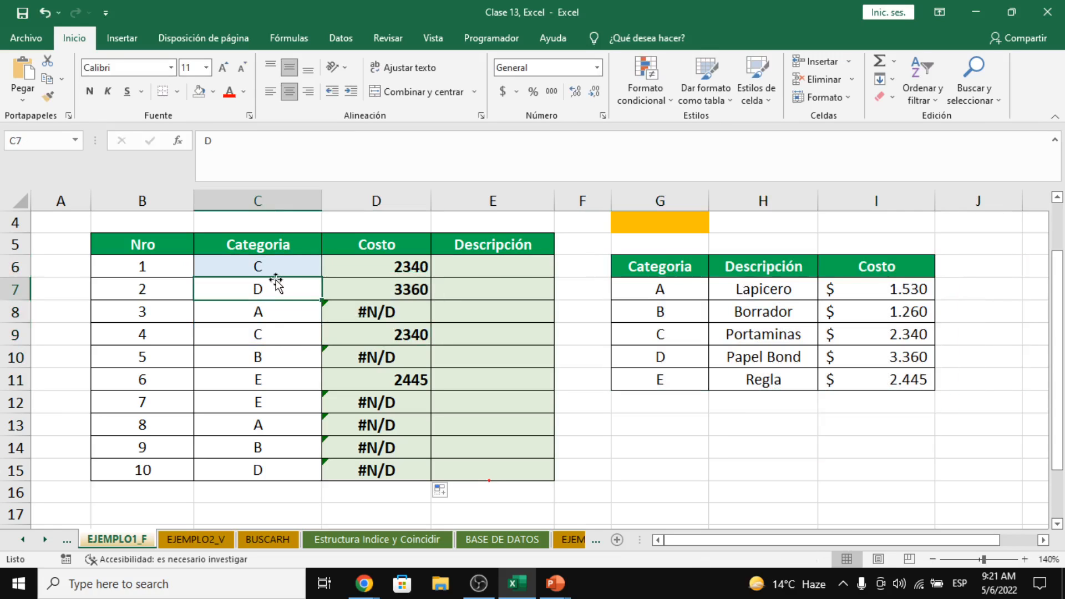
drag(652, 271, 898, 382)
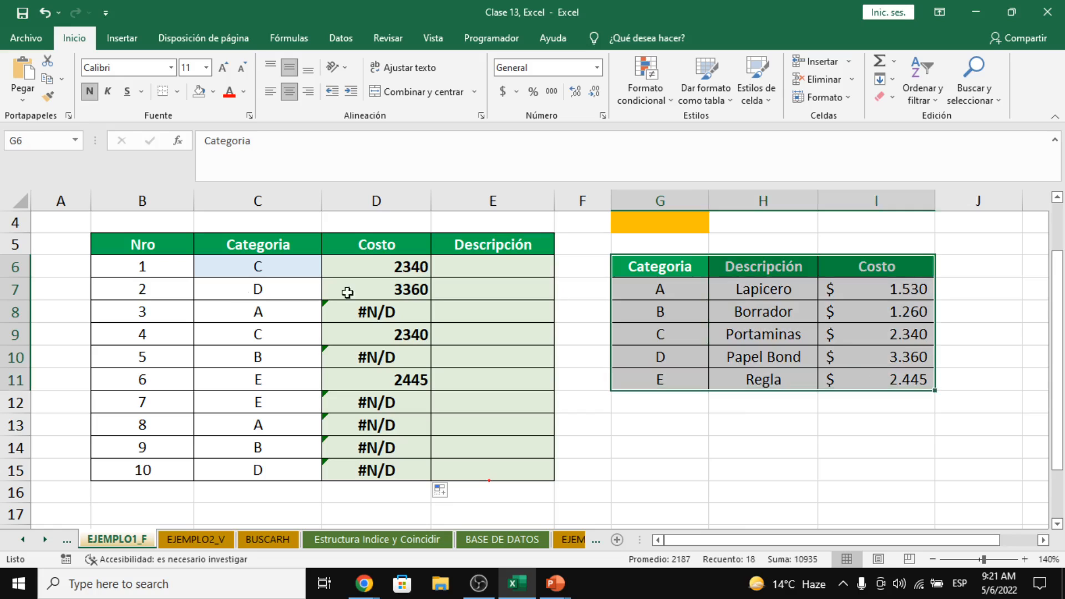
click(277, 329)
drag(669, 266, 898, 376)
click(338, 313)
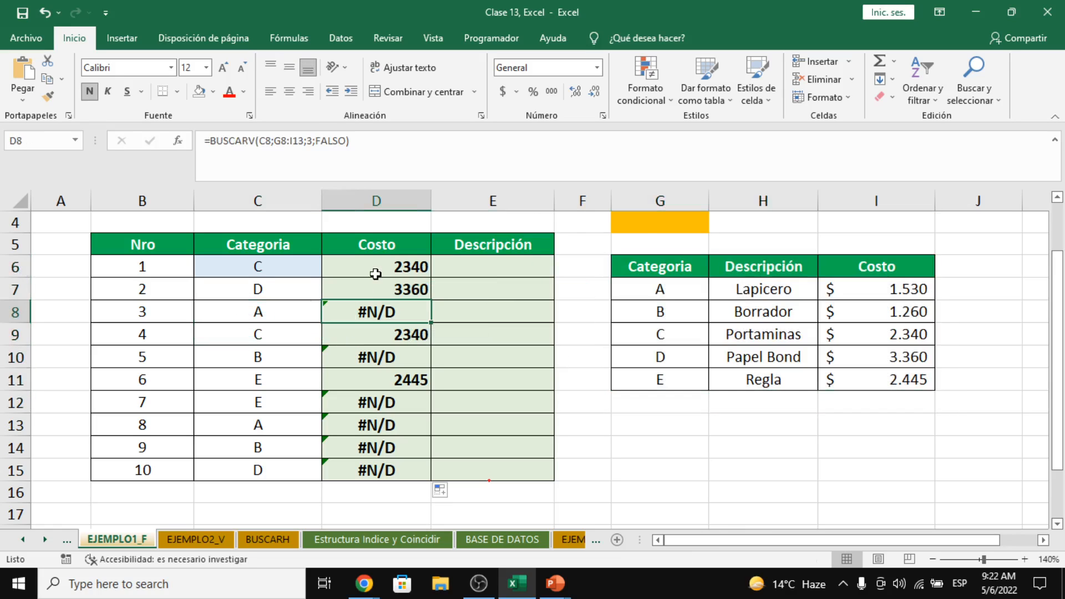
Step: Make the table range in the D6 BUSCARV formula absolute as $G$6:$I$11
click(344, 268)
click(288, 141)
key(F4)
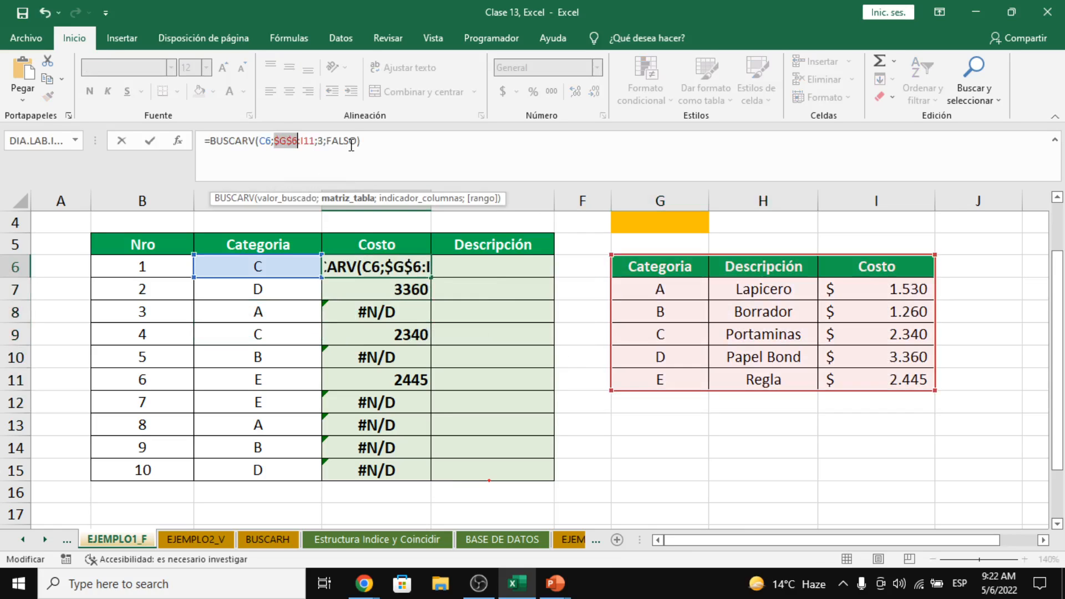
click(310, 140)
key(F4)
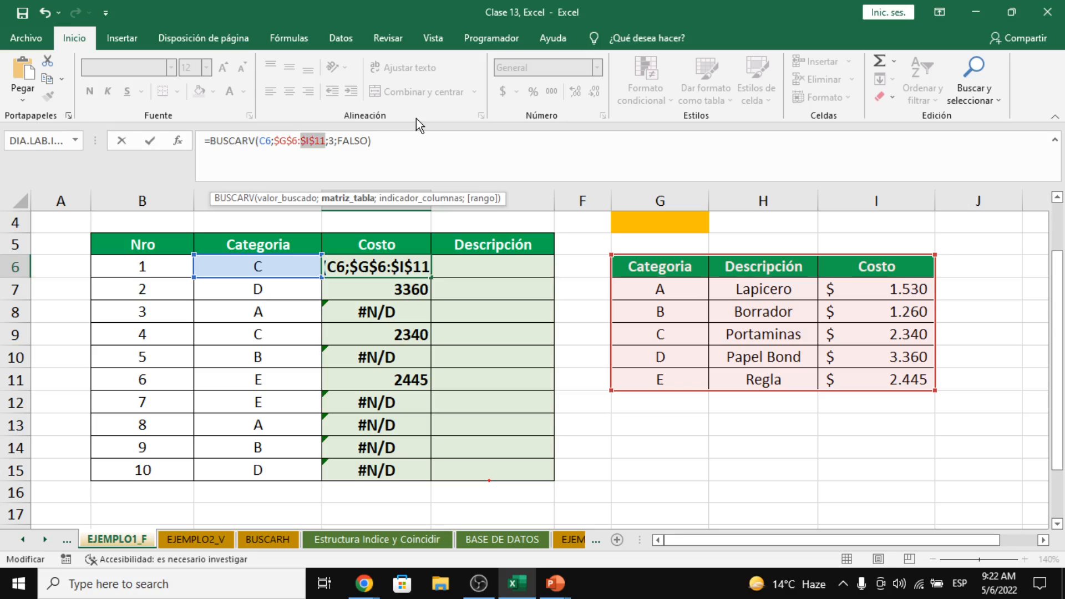
key(Return)
key(Up)
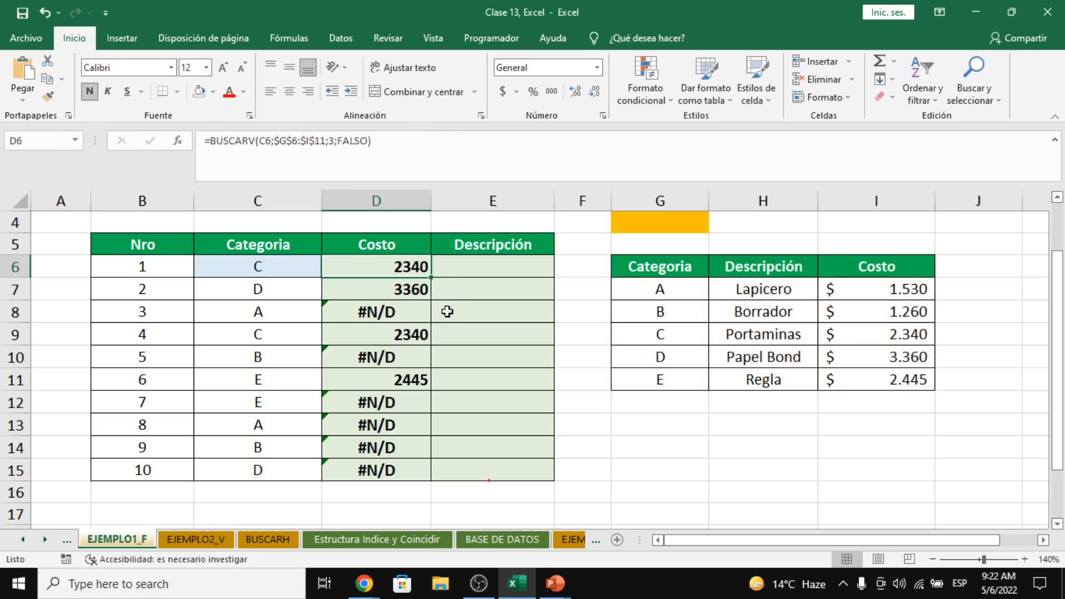
Step: Fill the D6 formula with the fixed table range down the Costo column through D15
drag(432, 279, 423, 468)
click(396, 296)
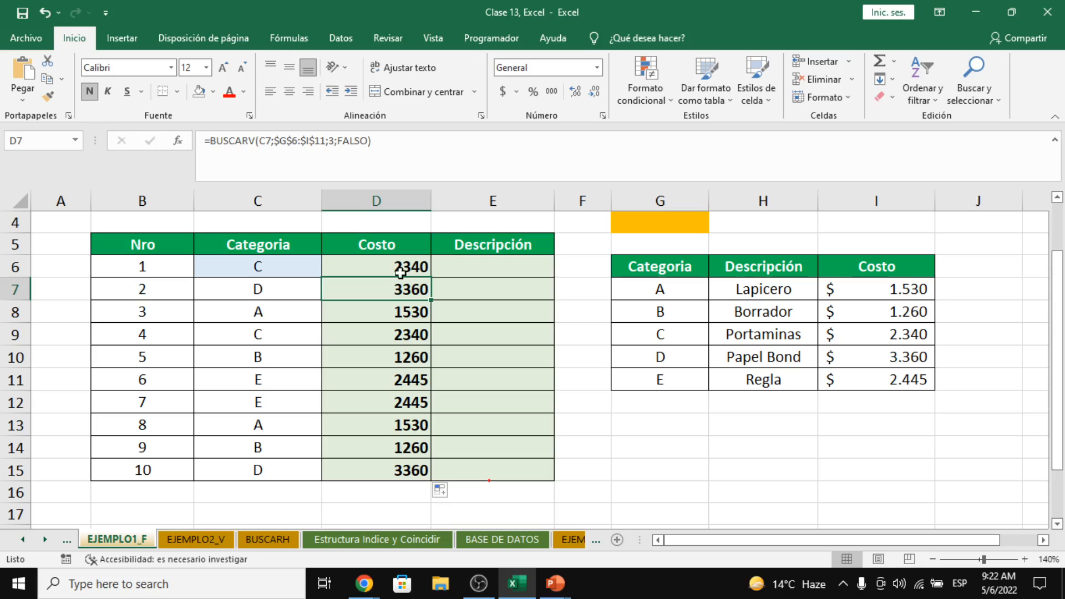
click(403, 269)
Step: Check the Costo results for category C in rows 6 and 9 against the lookup table's C row
click(272, 266)
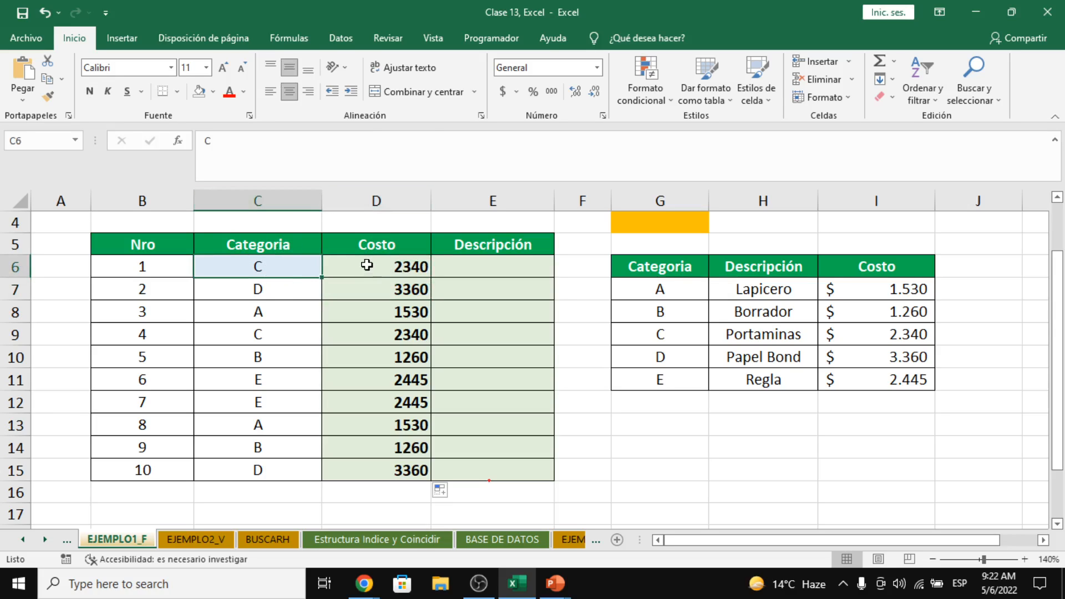
click(377, 267)
drag(677, 333, 883, 339)
click(887, 337)
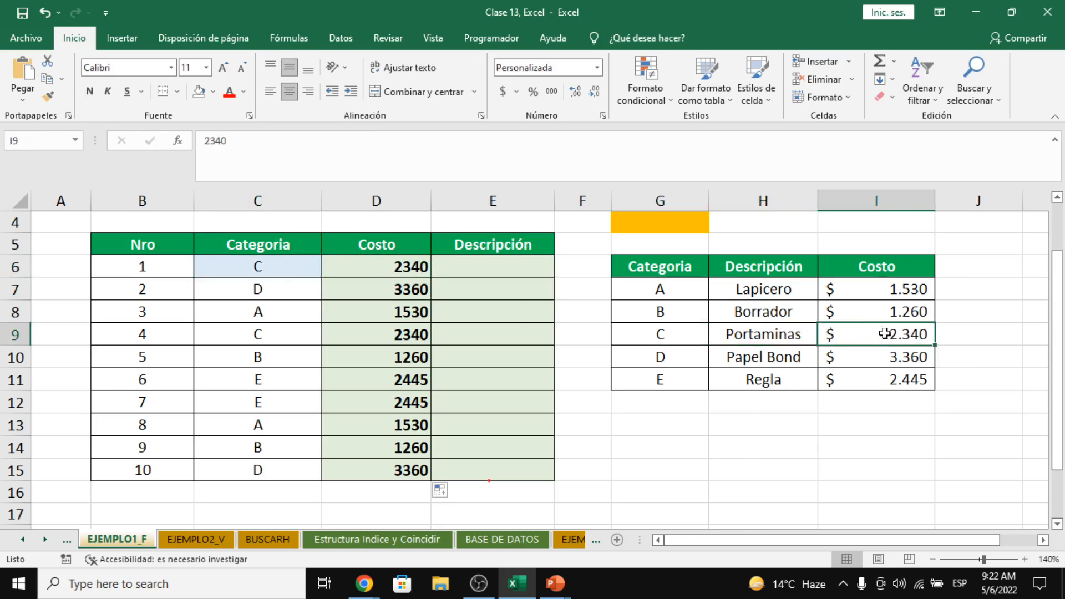
click(409, 268)
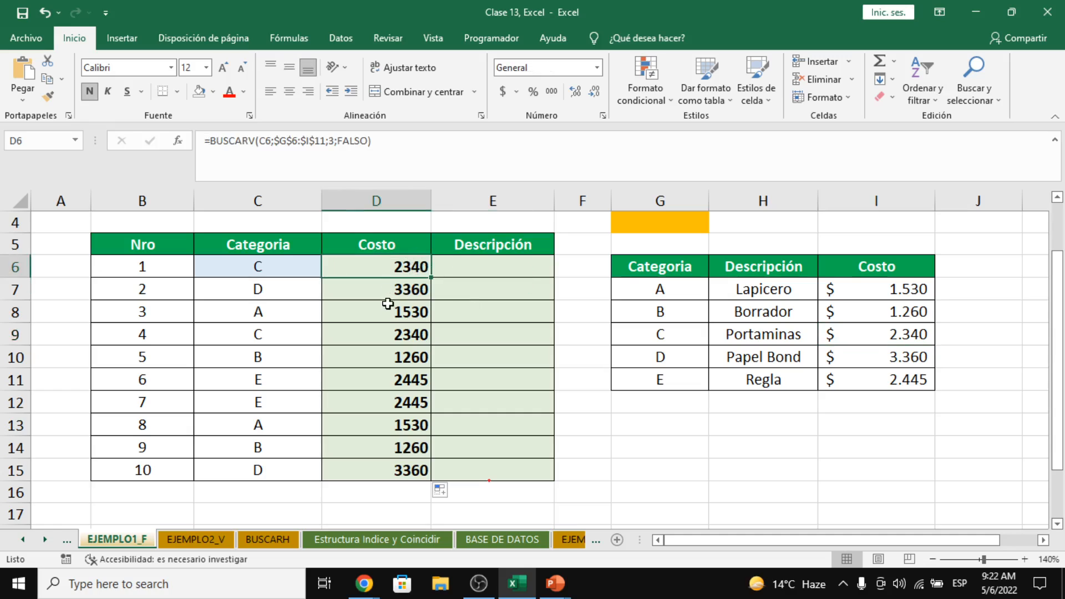
click(268, 340)
click(380, 338)
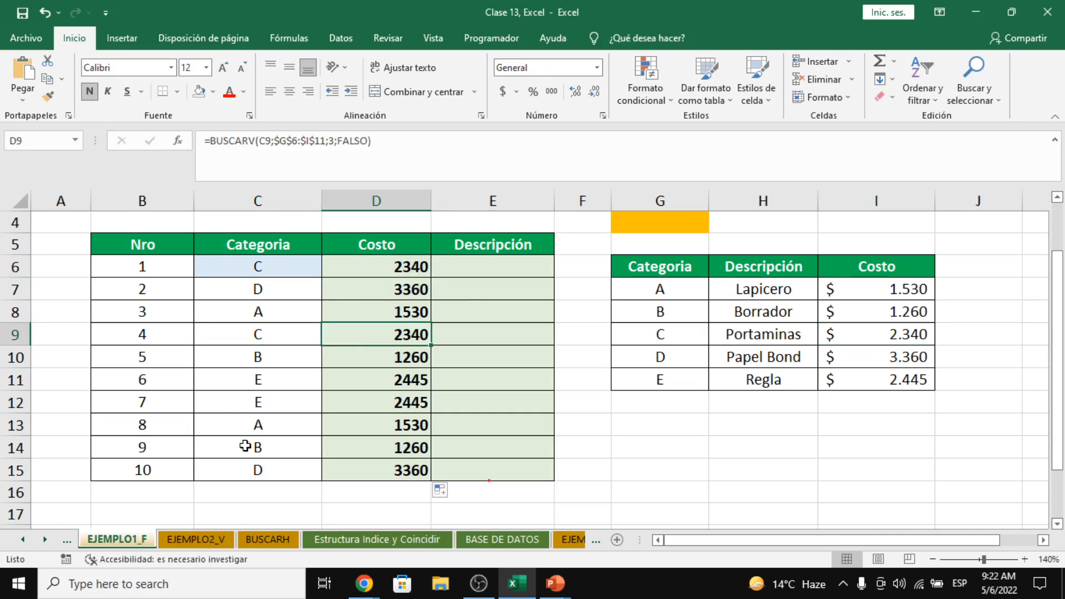
click(290, 260)
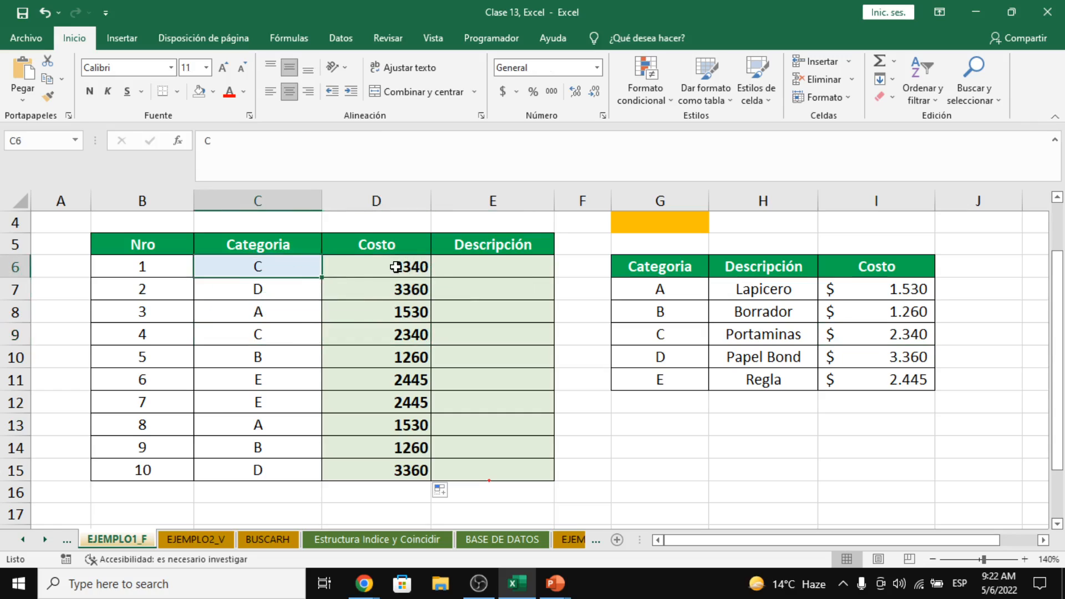
click(328, 267)
click(319, 335)
click(350, 335)
Step: Check the Costo results for category D in rows 7 and 15 against the lookup table's D row
click(278, 286)
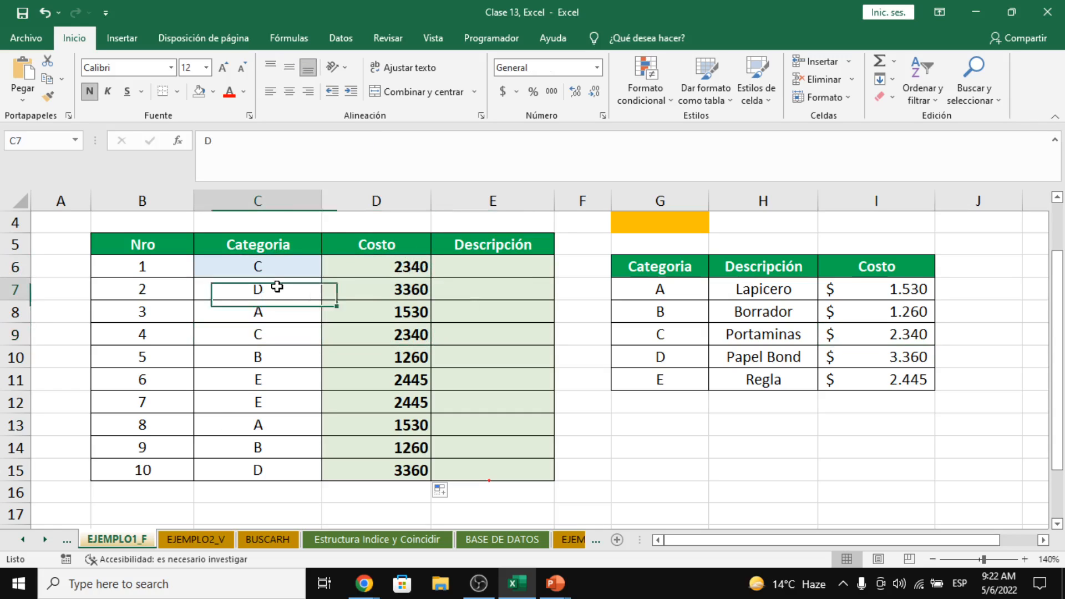
click(663, 357)
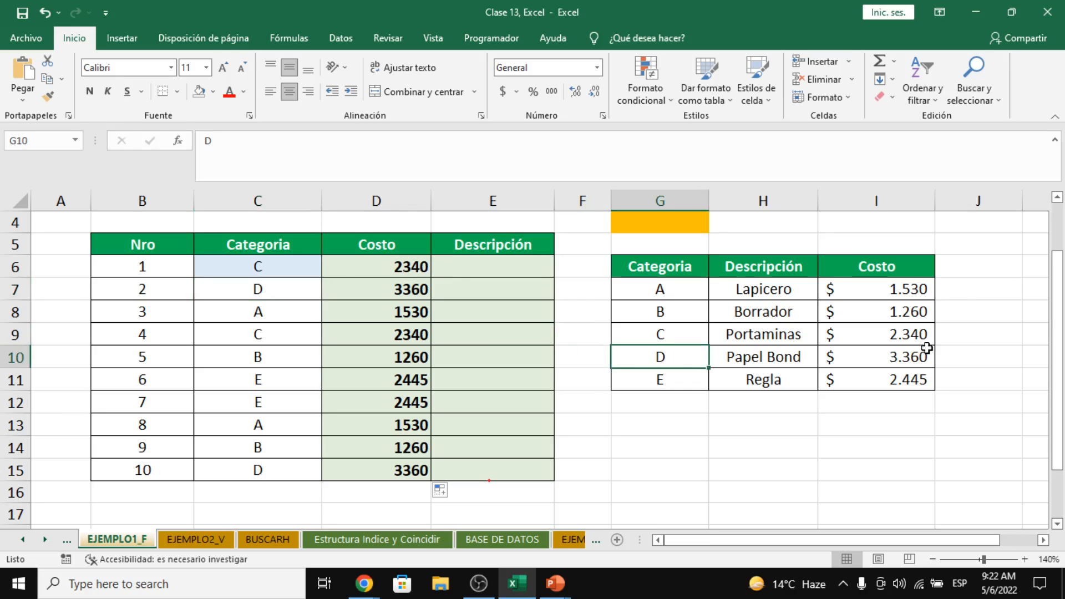
click(916, 366)
click(285, 282)
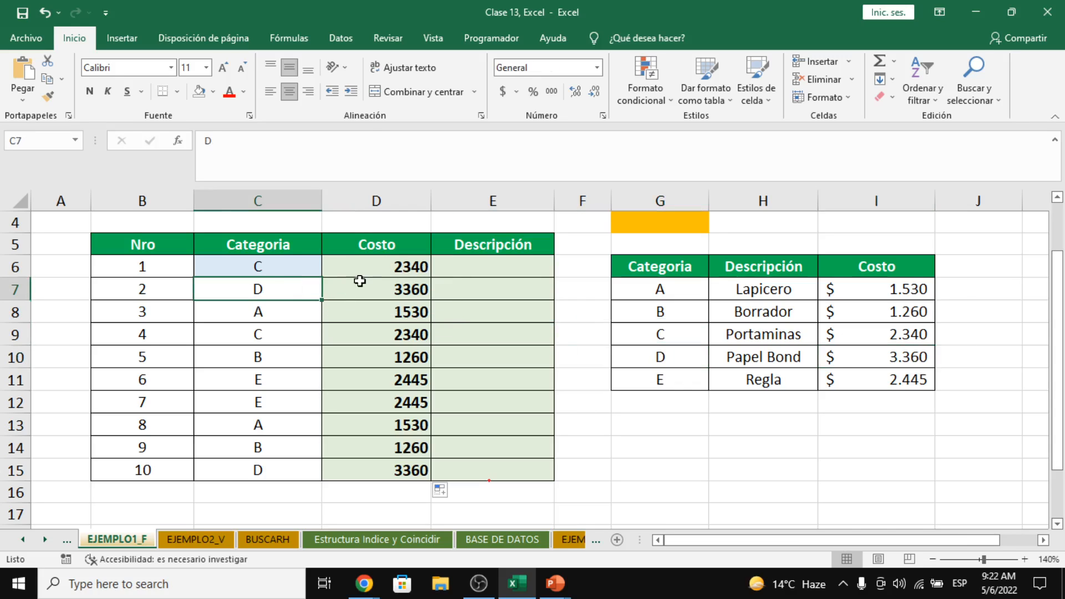
click(361, 280)
click(284, 467)
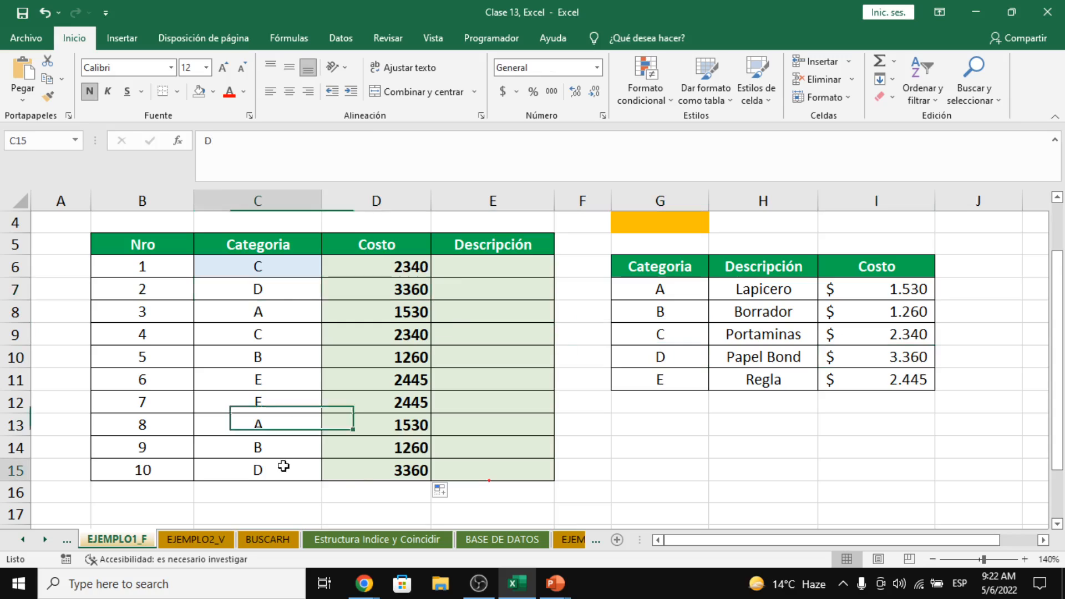
click(368, 472)
click(281, 468)
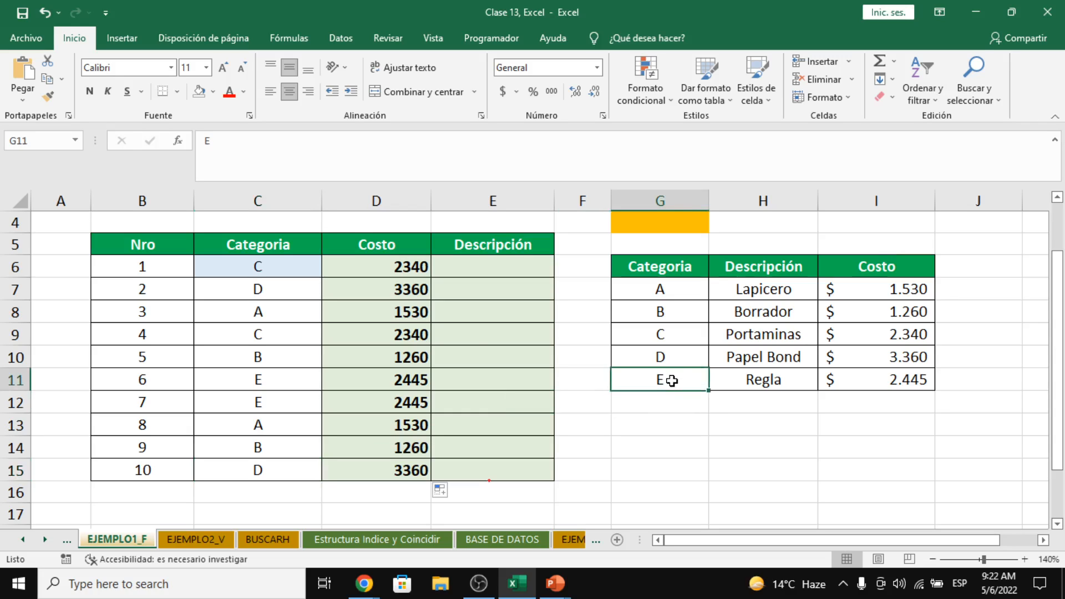
Step: Check the Costo results for category E in rows 11 and 12 against the lookup table's E row
click(326, 378)
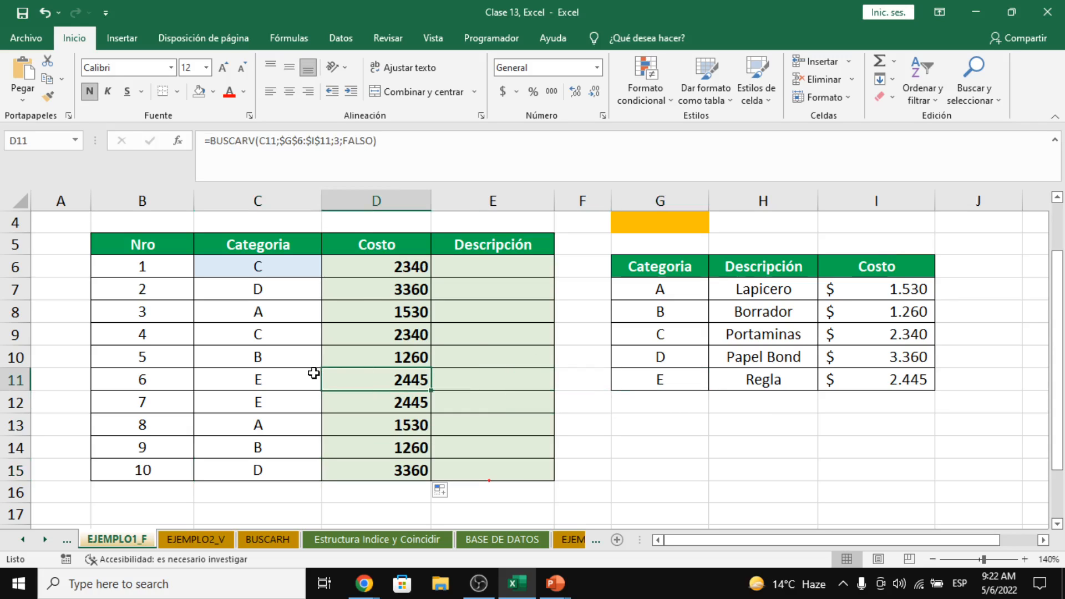
click(307, 374)
click(357, 376)
click(288, 387)
click(316, 400)
click(323, 397)
click(266, 387)
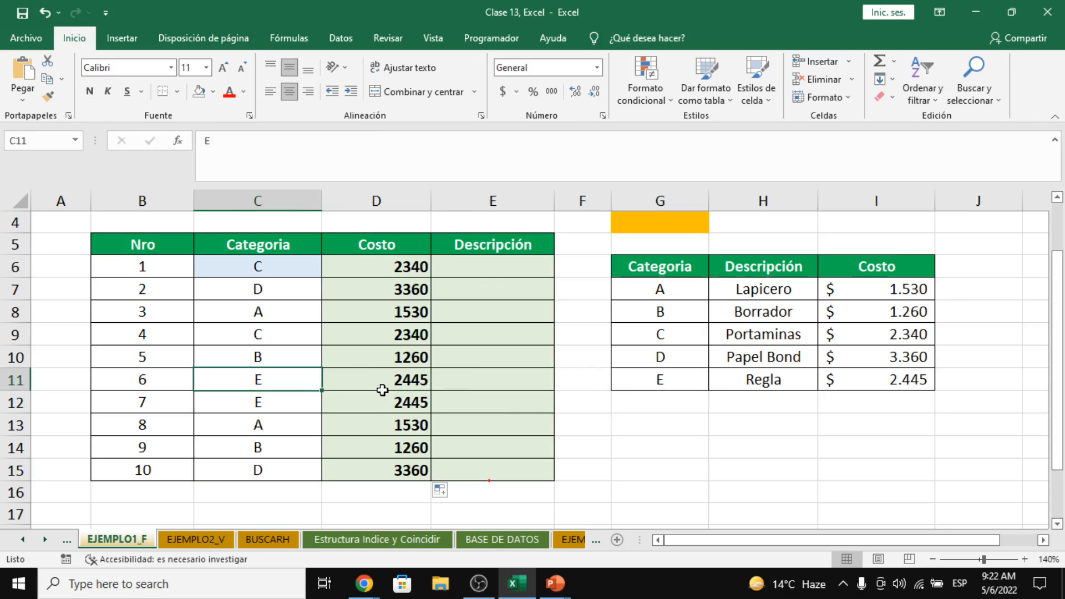
click(380, 388)
click(373, 400)
click(259, 402)
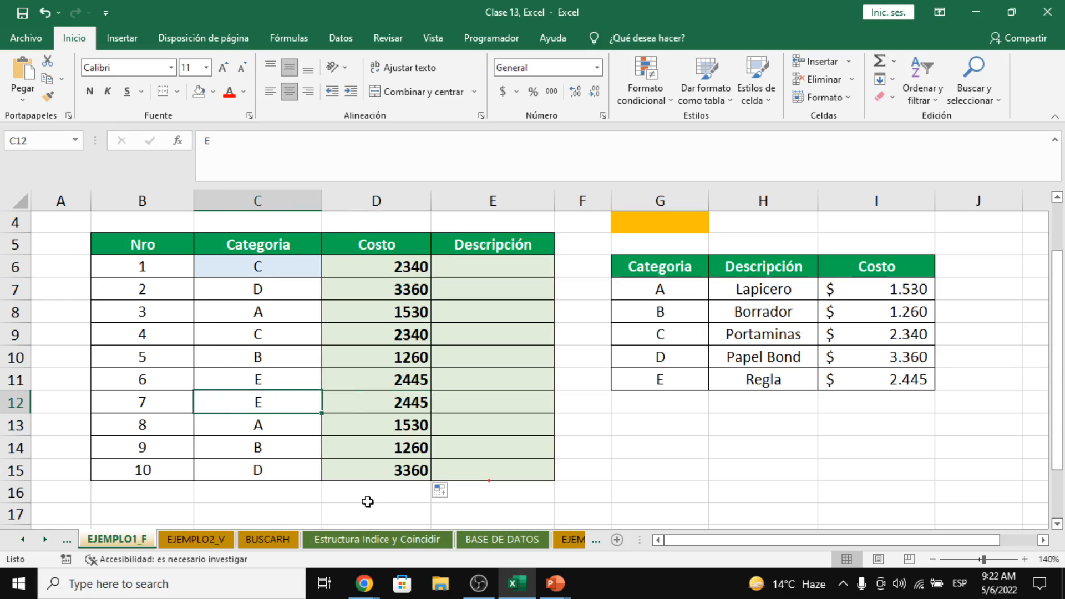
click(478, 365)
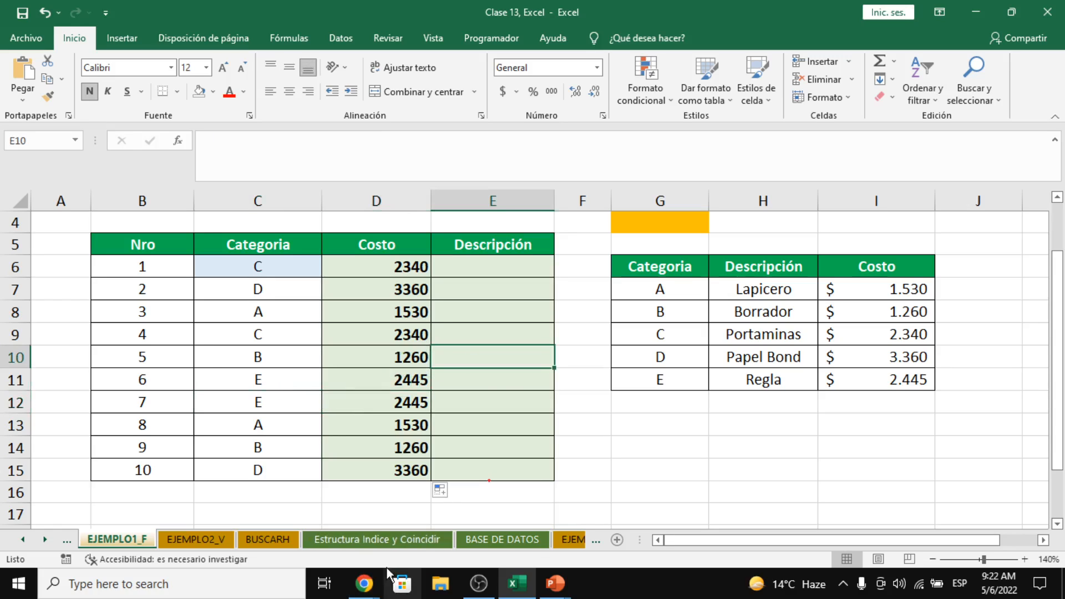
Step: Switch to the Google Meet call in Chrome and show its list of participants
mouse_move(348, 564)
click(335, 470)
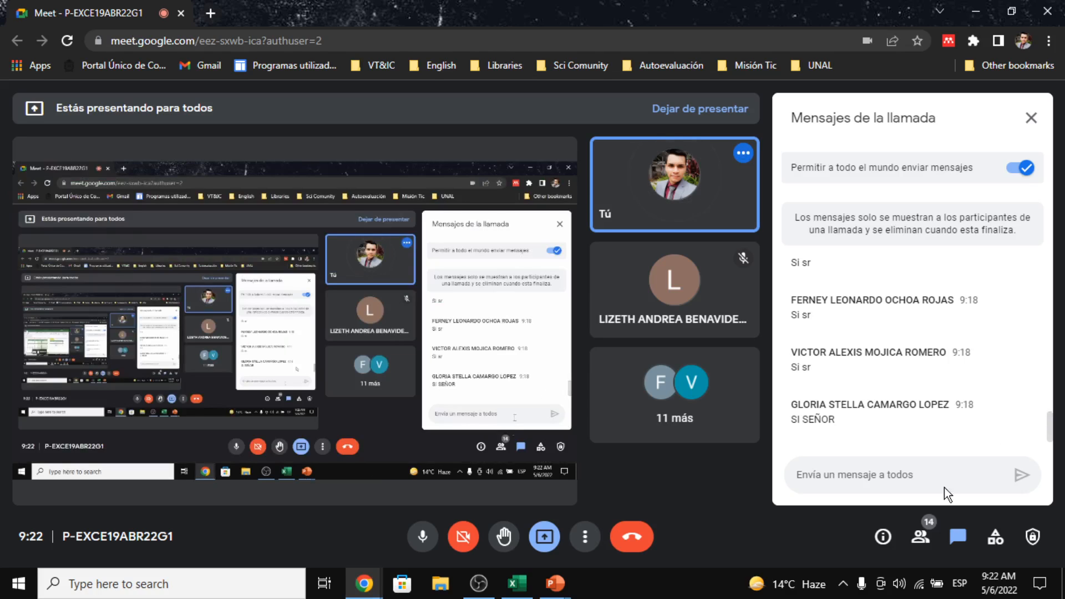
click(923, 521)
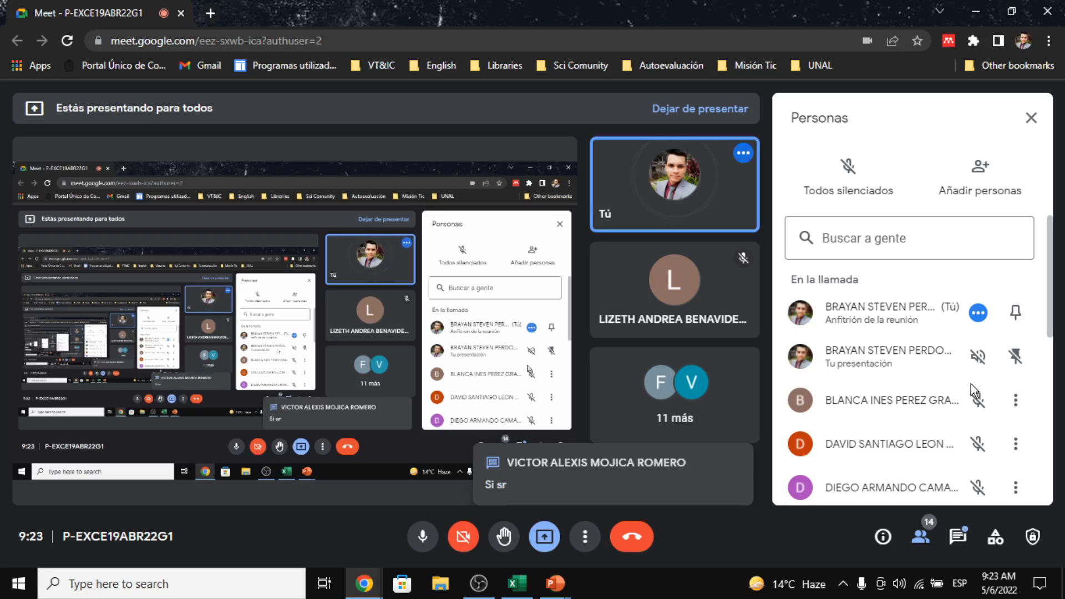
Step: Look through the call's full participant list, from the host down to the last attendee
scroll(976, 380, down, 4)
scroll(951, 414, down, 3)
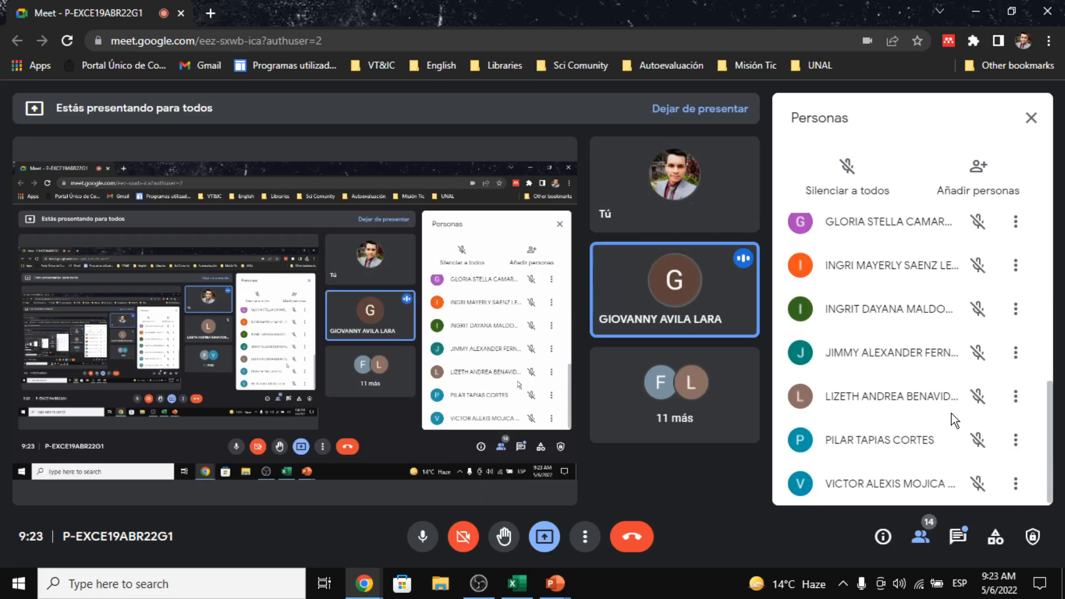
scroll(891, 381, up, 5)
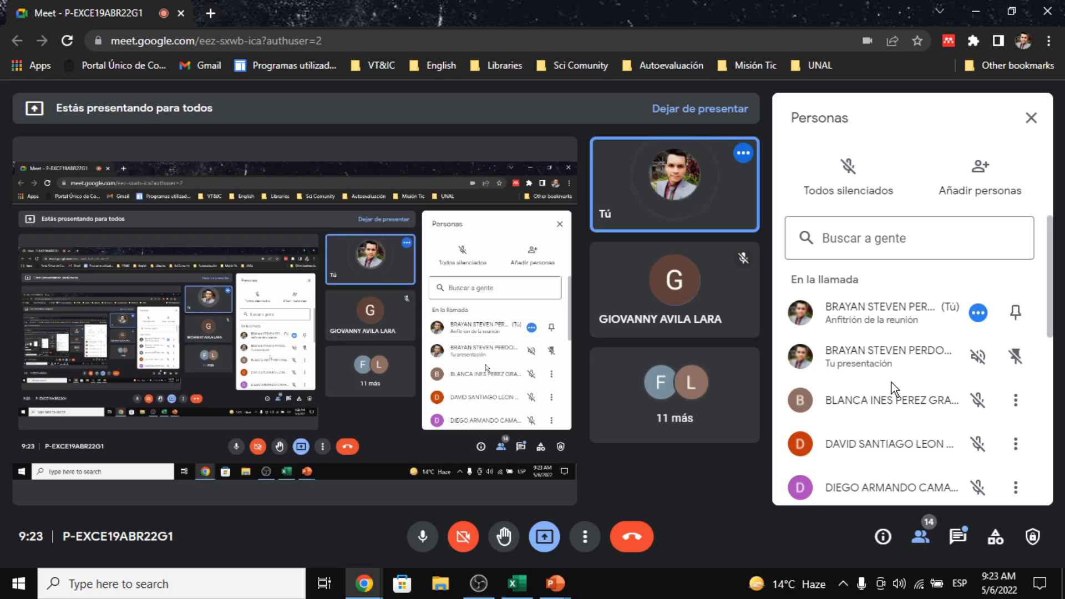
scroll(891, 381, down, 3)
scroll(896, 404, down, 1)
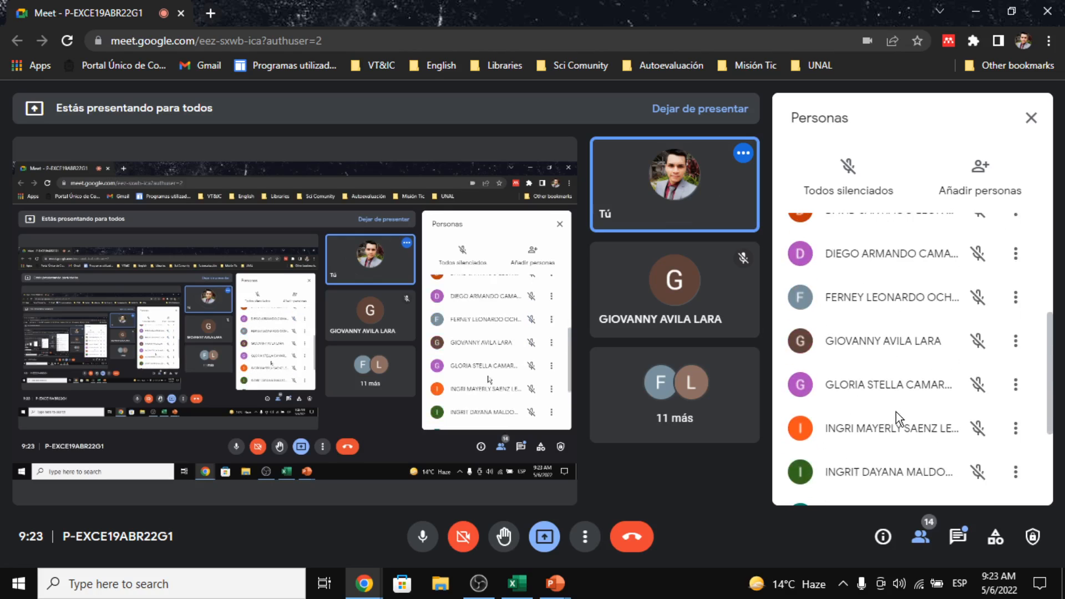
scroll(938, 454, down, 2)
scroll(934, 440, down, 2)
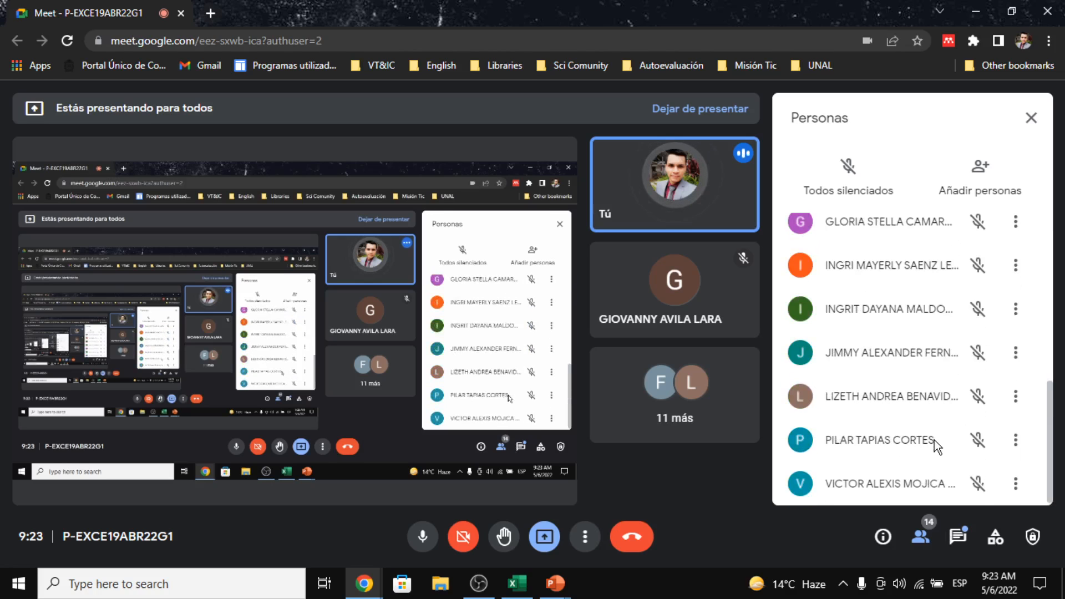
Step: View the call's chat messages, dismiss the screen-sharing notice and close the chat
click(964, 540)
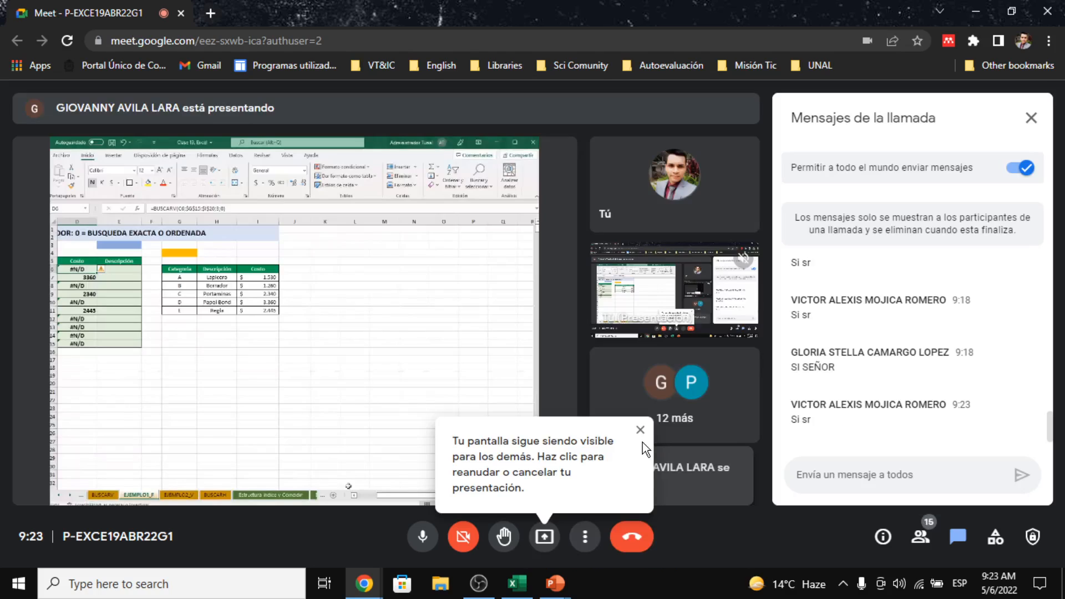
click(640, 430)
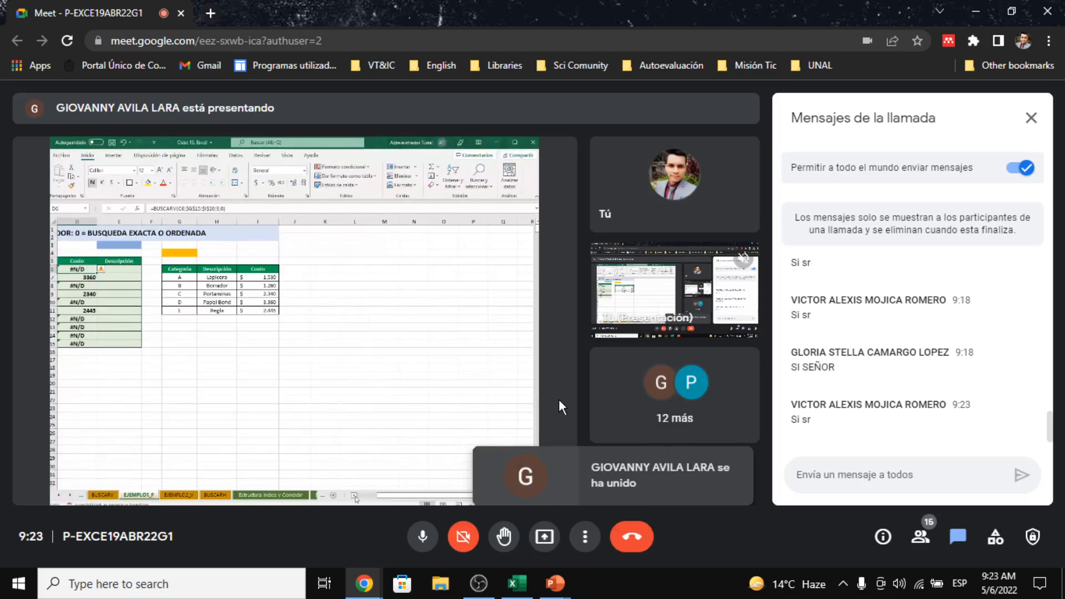
click(1030, 118)
Step: Dismiss the sharing notice, resume presenting the screen to everyone in the call and leave full-screen view
double_click(713, 267)
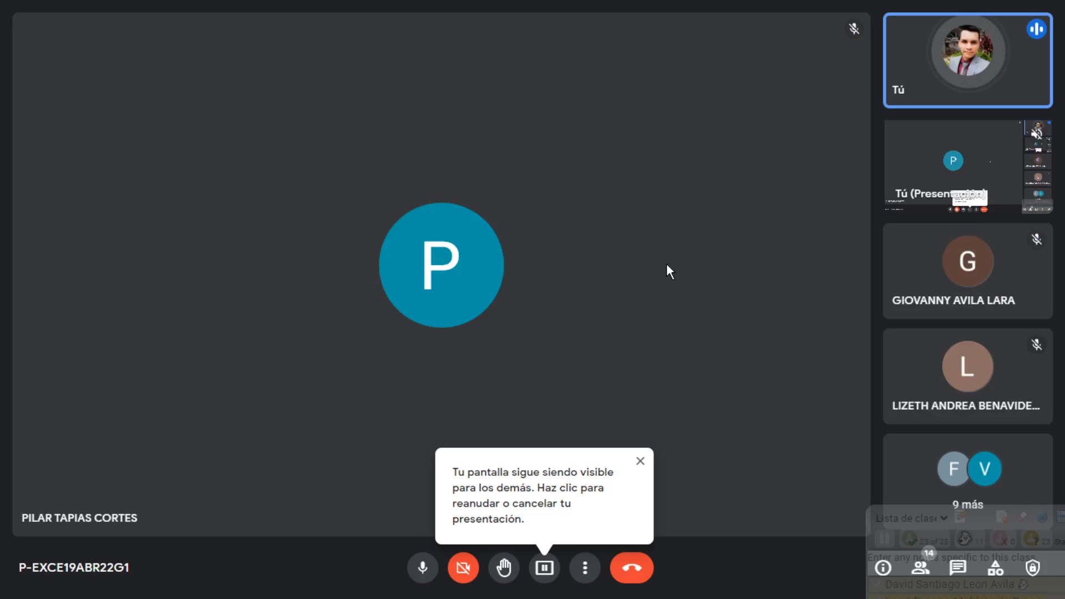
click(640, 462)
click(544, 567)
click(564, 521)
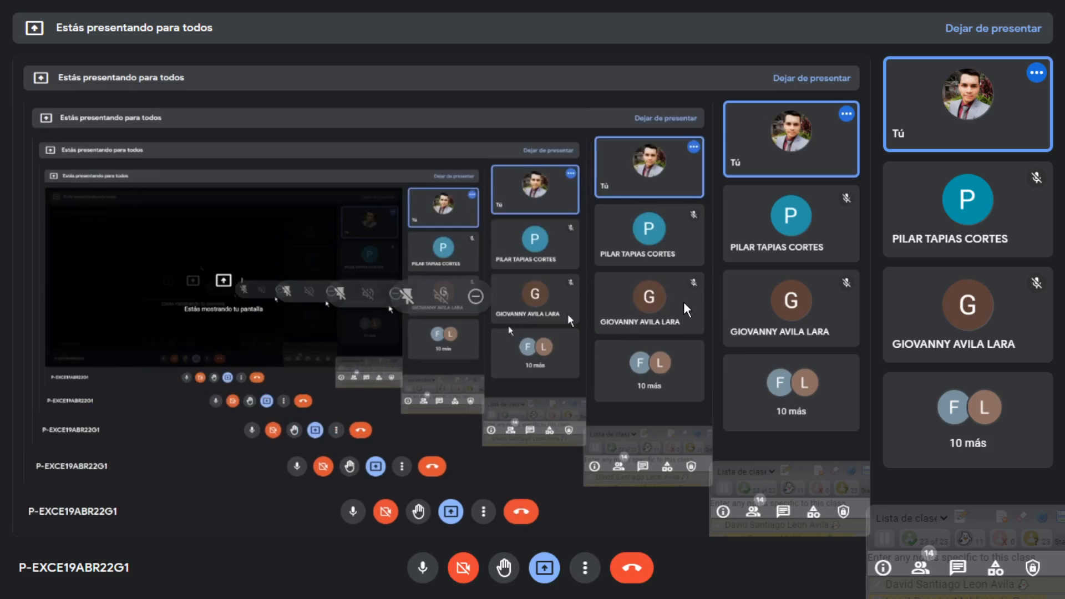
key(F11)
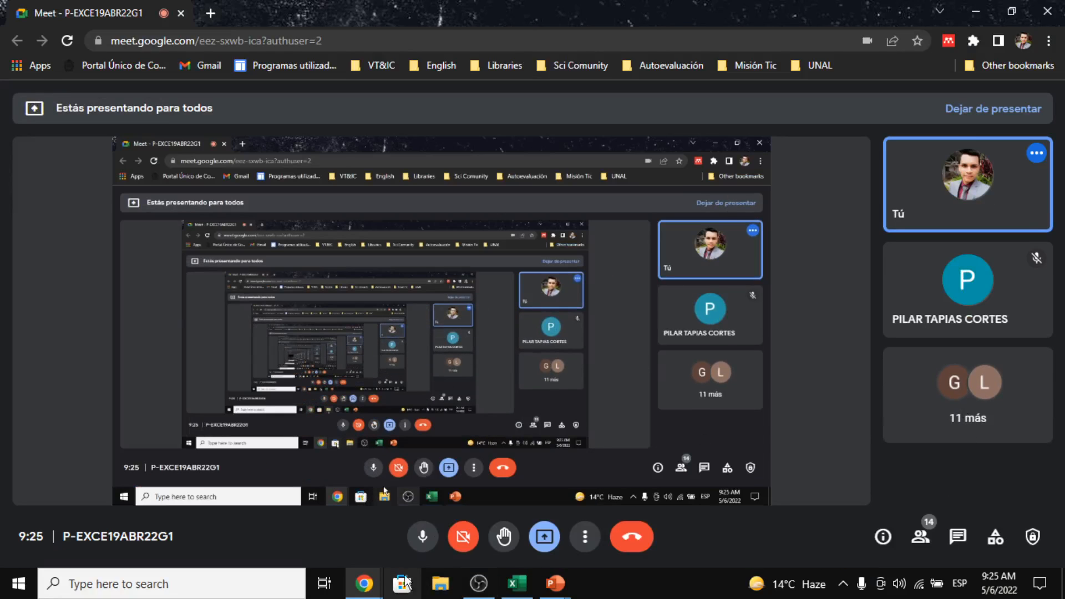
Step: Switch to the Clase 13 workbook in Excel and begin a BUSCARV formula in E6 with C6 as the lookup value
click(516, 583)
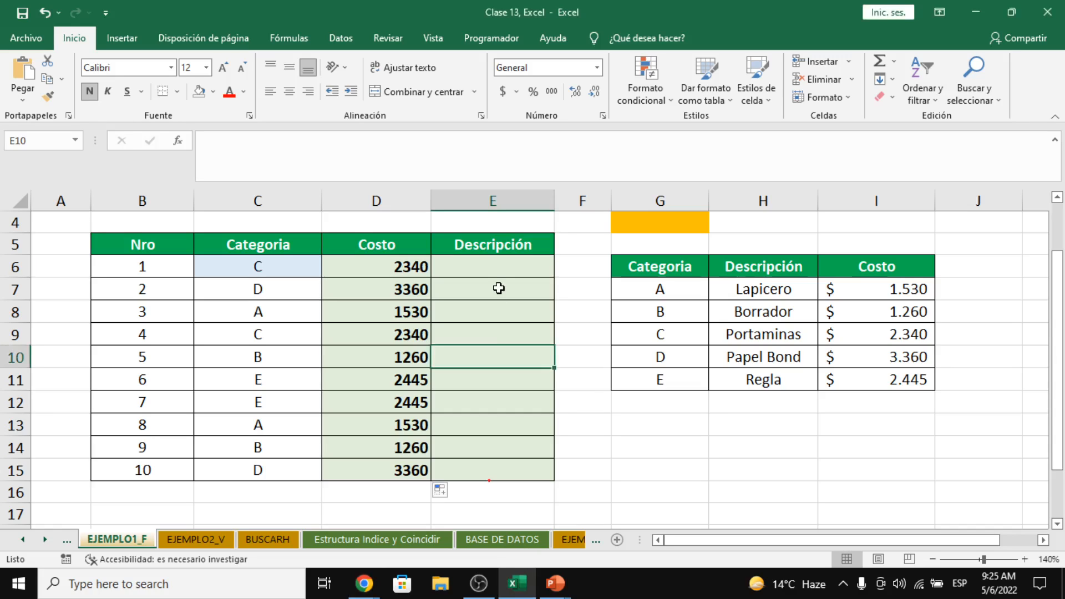
click(493, 267)
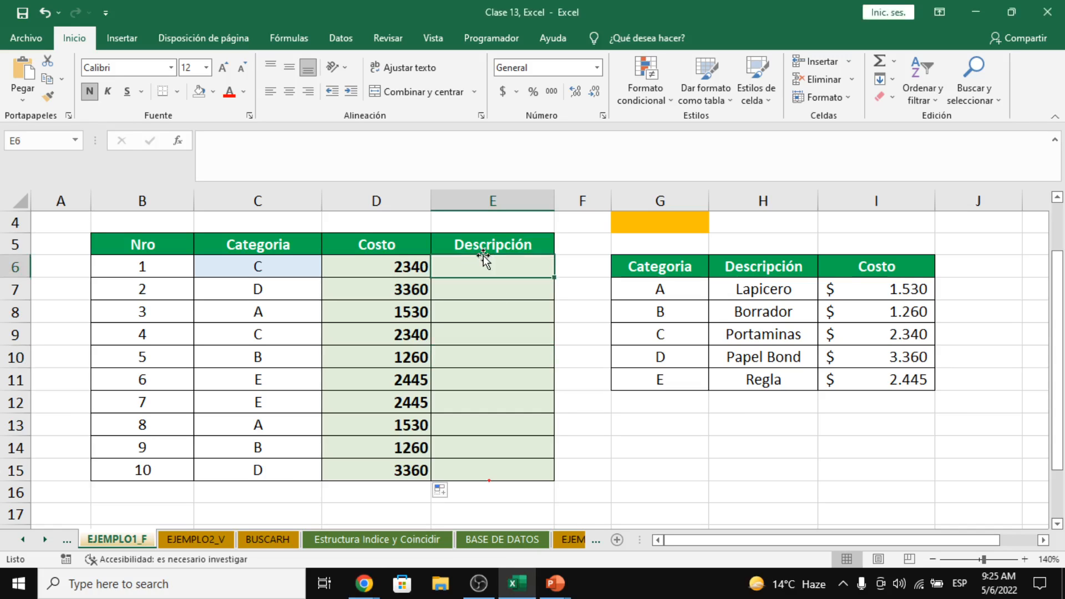
double_click(509, 270)
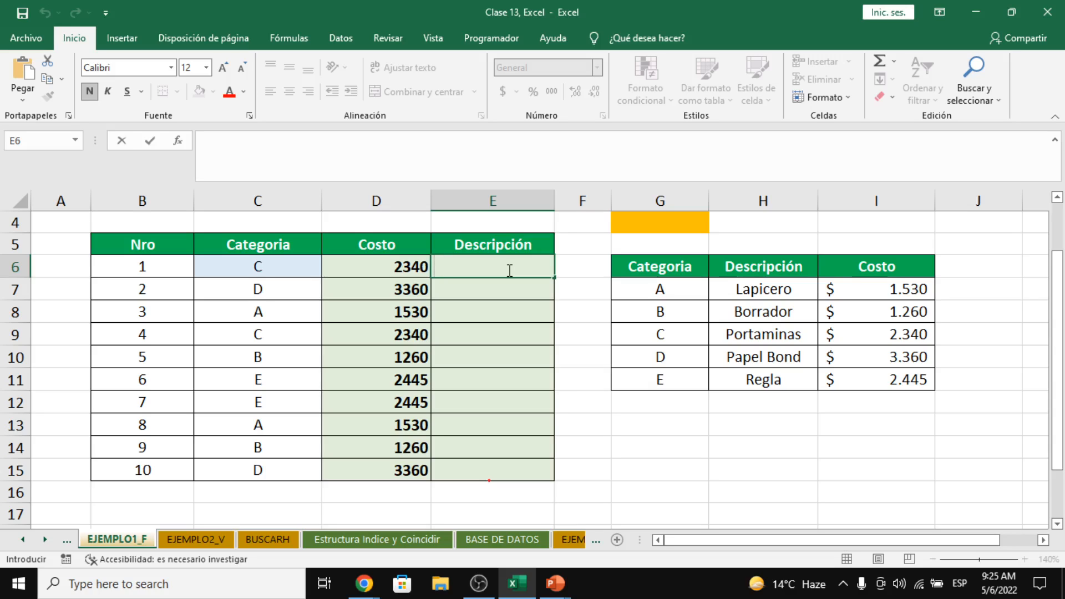
text(=)
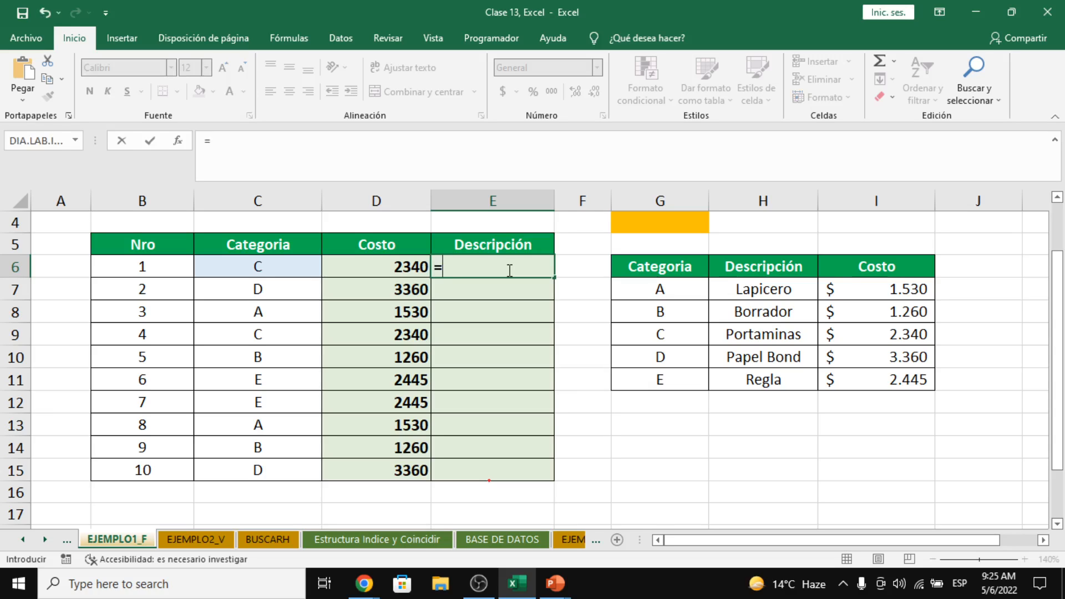
text(BUS)
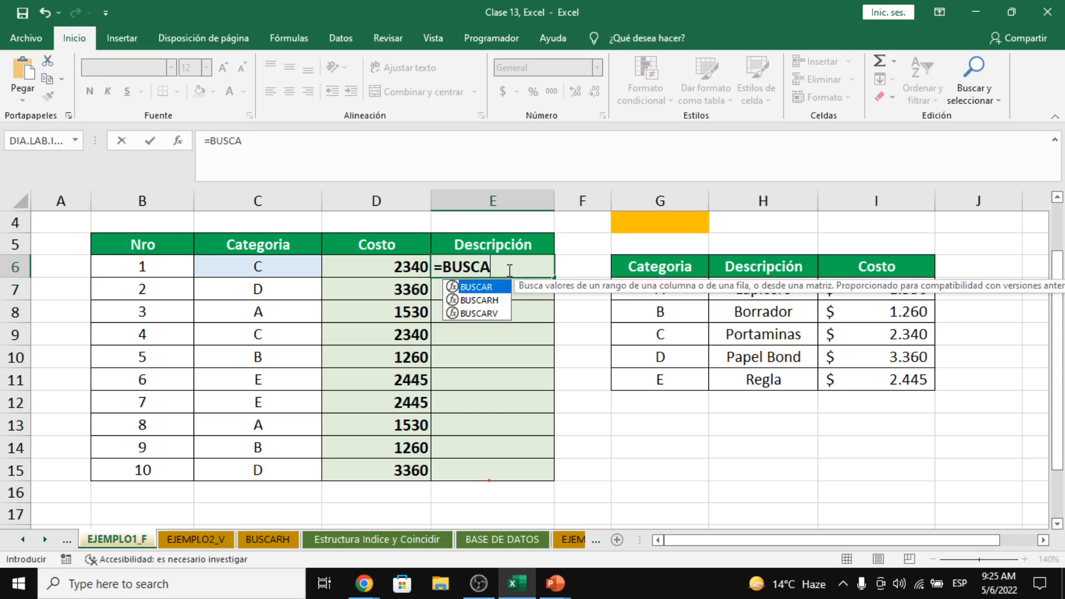
text(CA)
key(Down)
key(Down)
key(Tab)
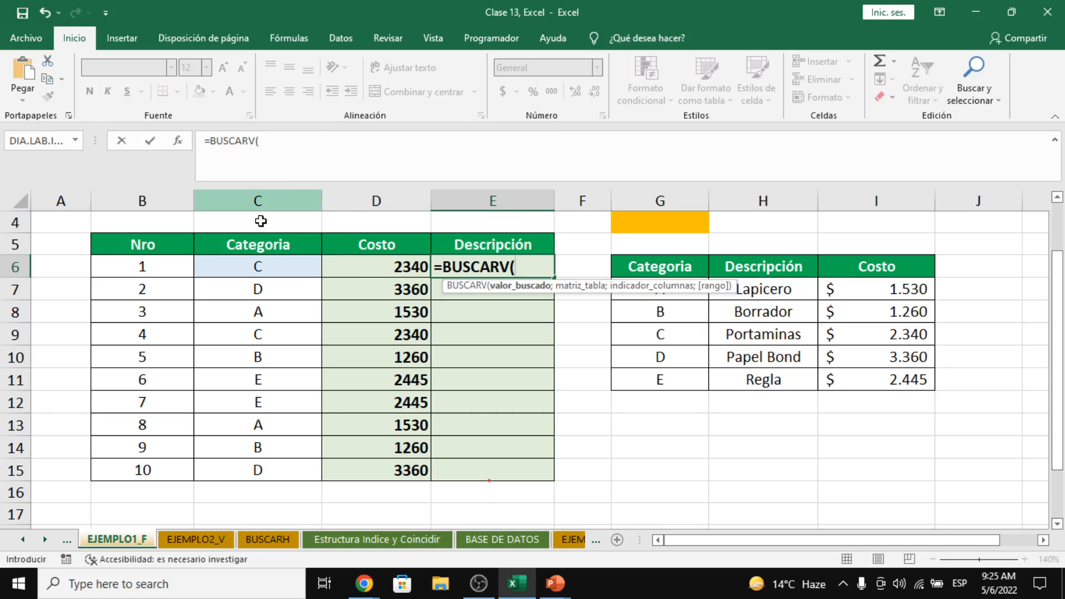
click(246, 268)
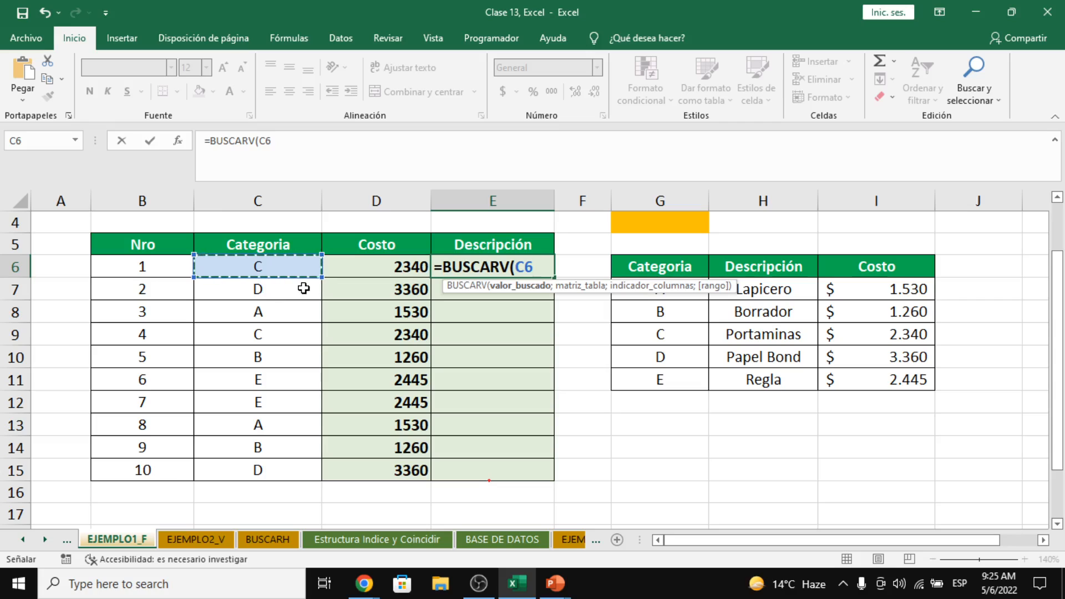
text(;)
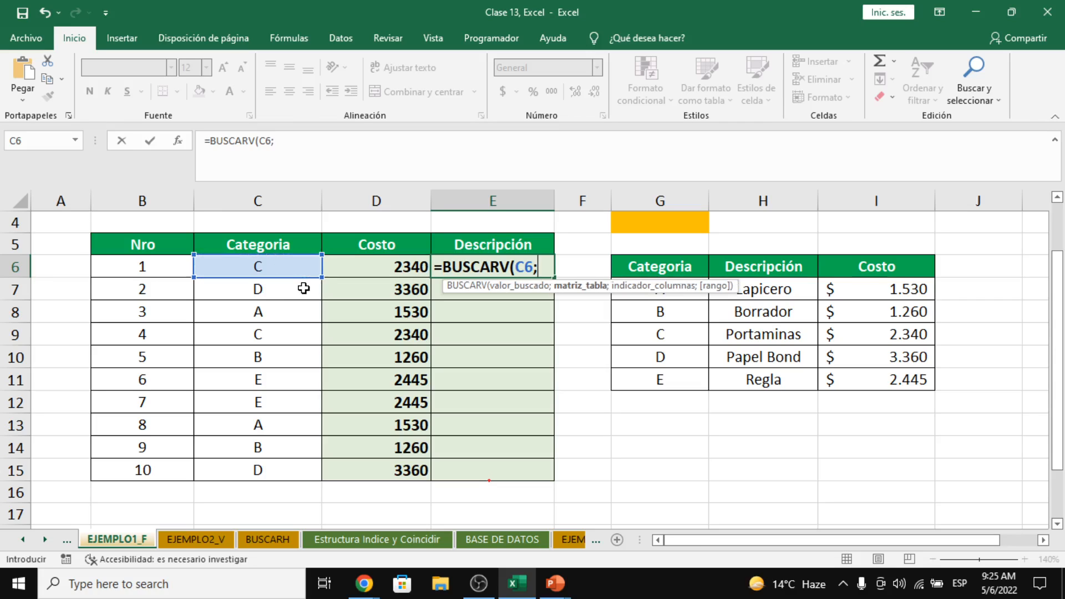
Step: Set the formula's table array to G6:I11 and make it absolute as $G$6:$I$11
drag(661, 264, 870, 357)
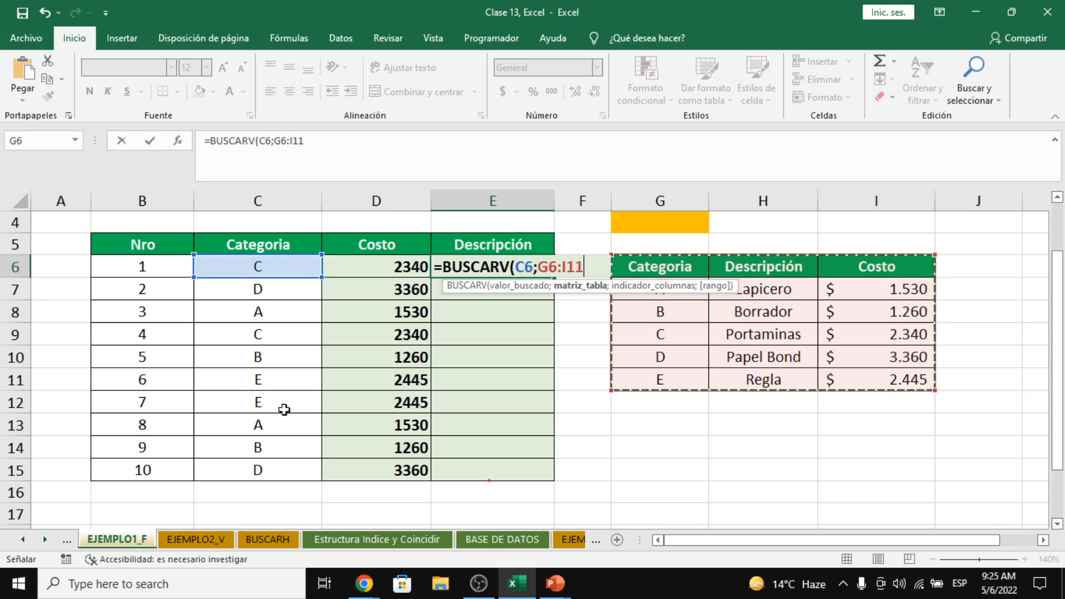
double_click(524, 268)
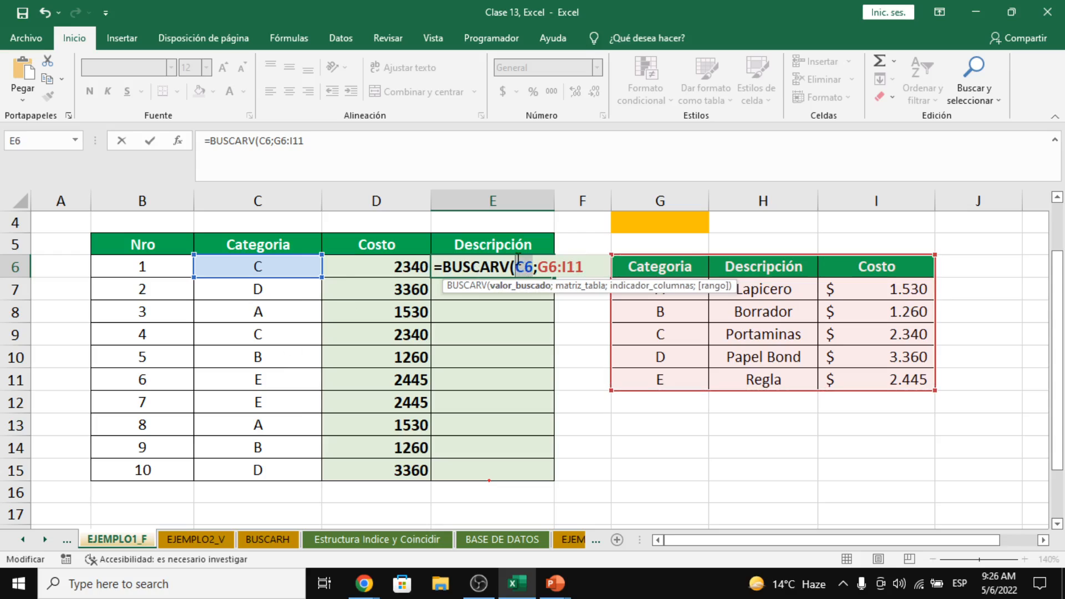
click(561, 267)
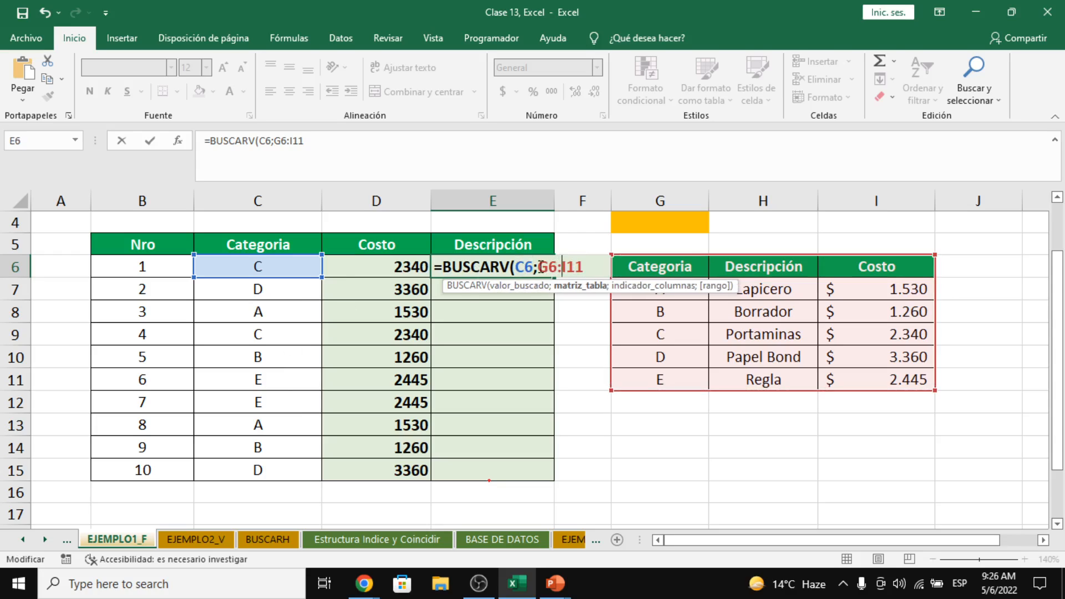
drag(540, 268, 578, 267)
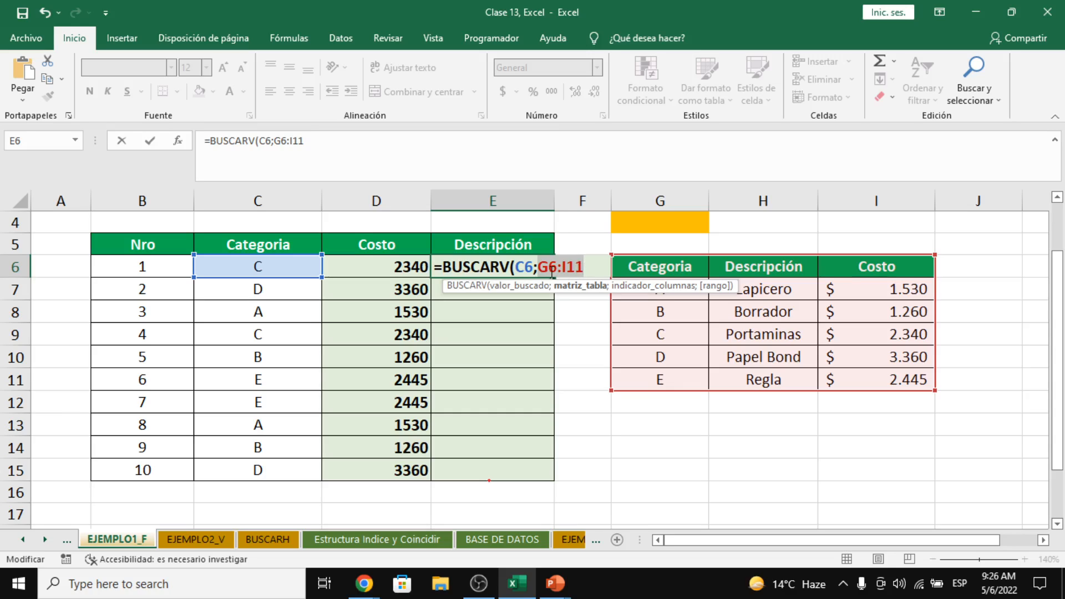
click(552, 271)
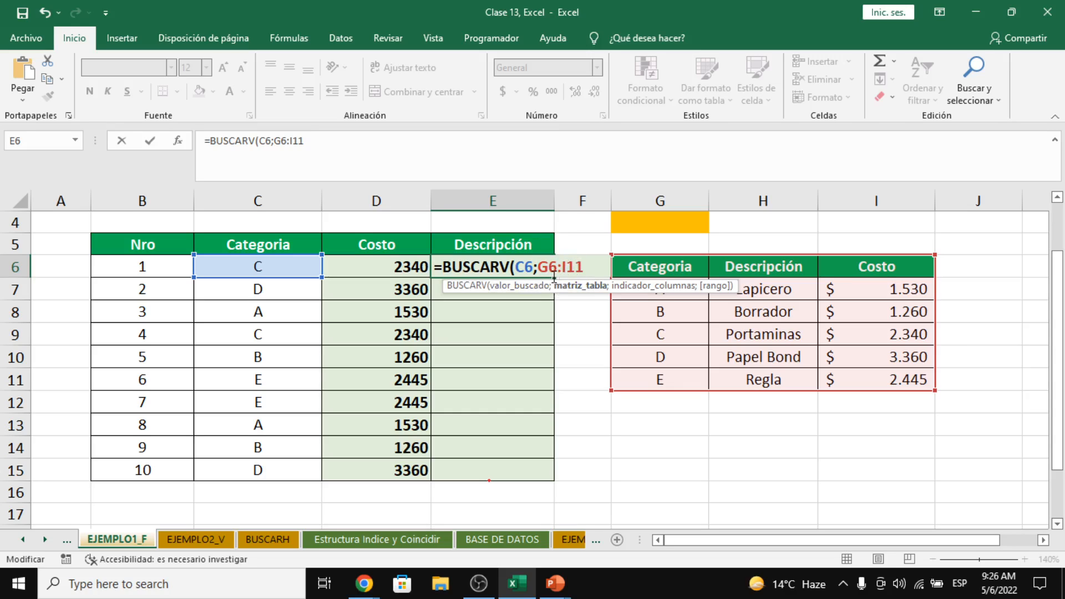
key(F4)
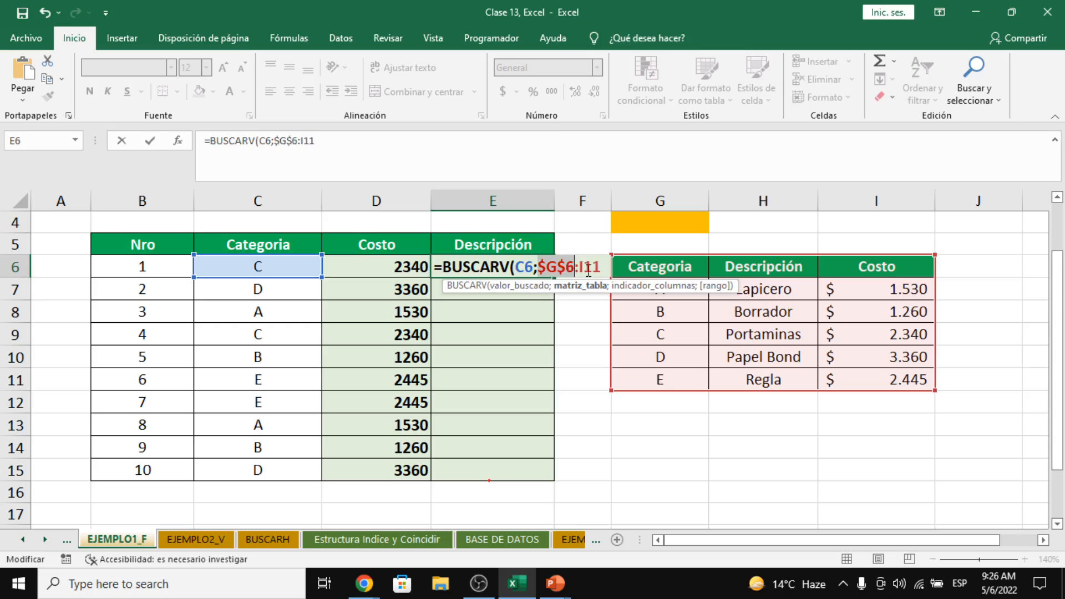
click(594, 269)
key(F4)
click(630, 271)
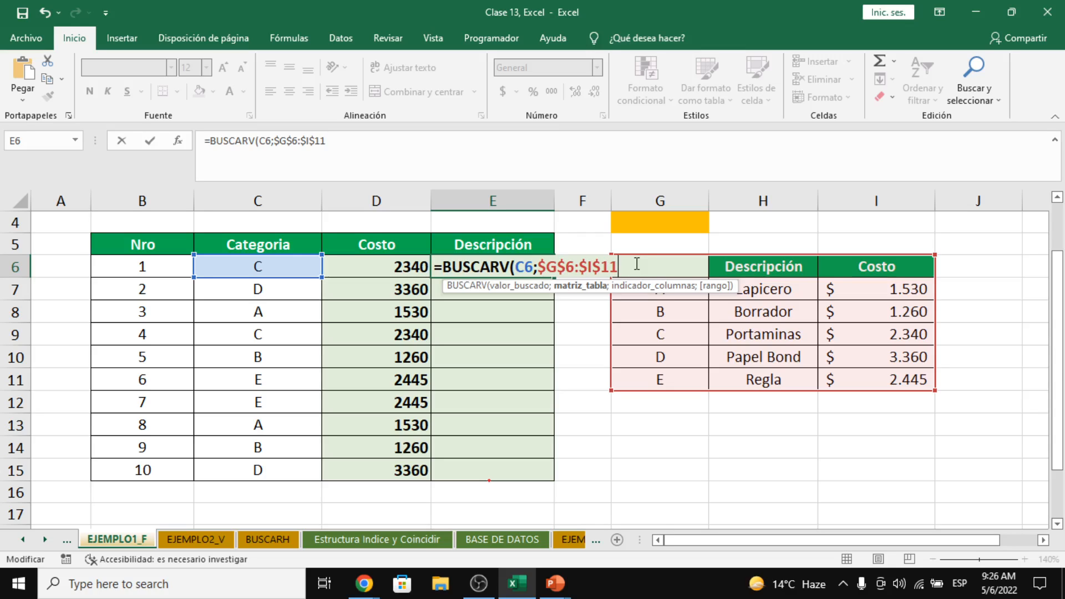
Step: Complete the E6 formula with column index 2 and 0 for an exact match: =BUSCARV(C6;$G$6:$I$11;2;0)
text(;)
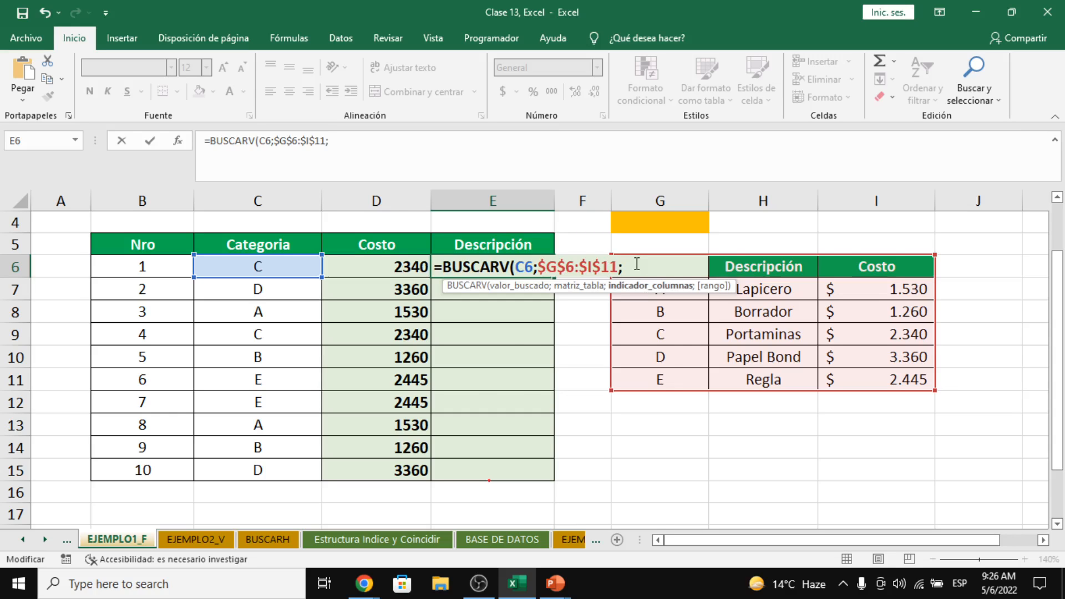
key(alt+Tab)
key(alt+Tab)
text(;)
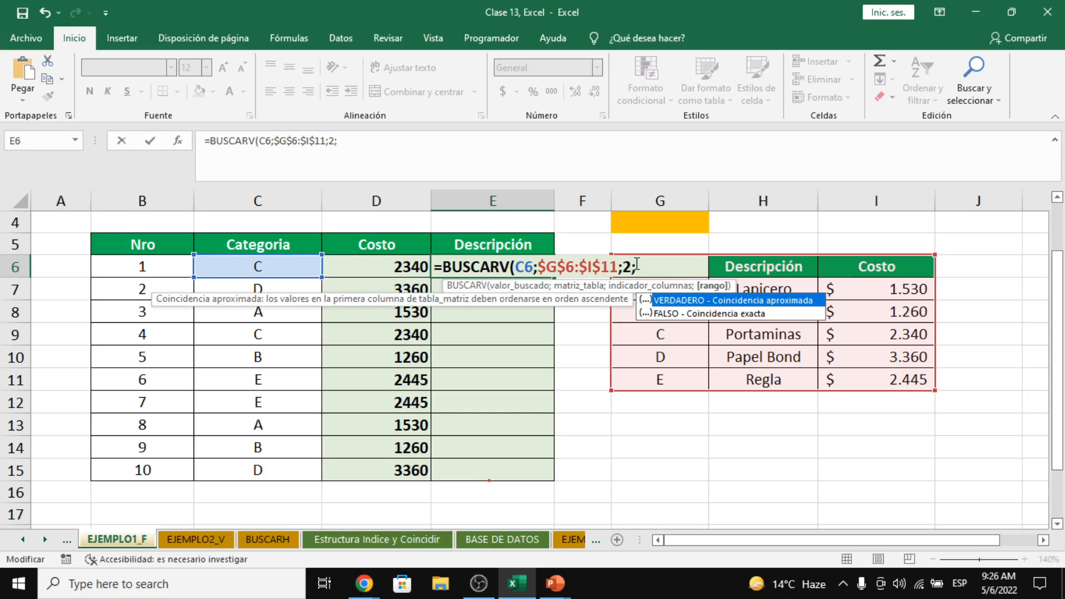
key(Down)
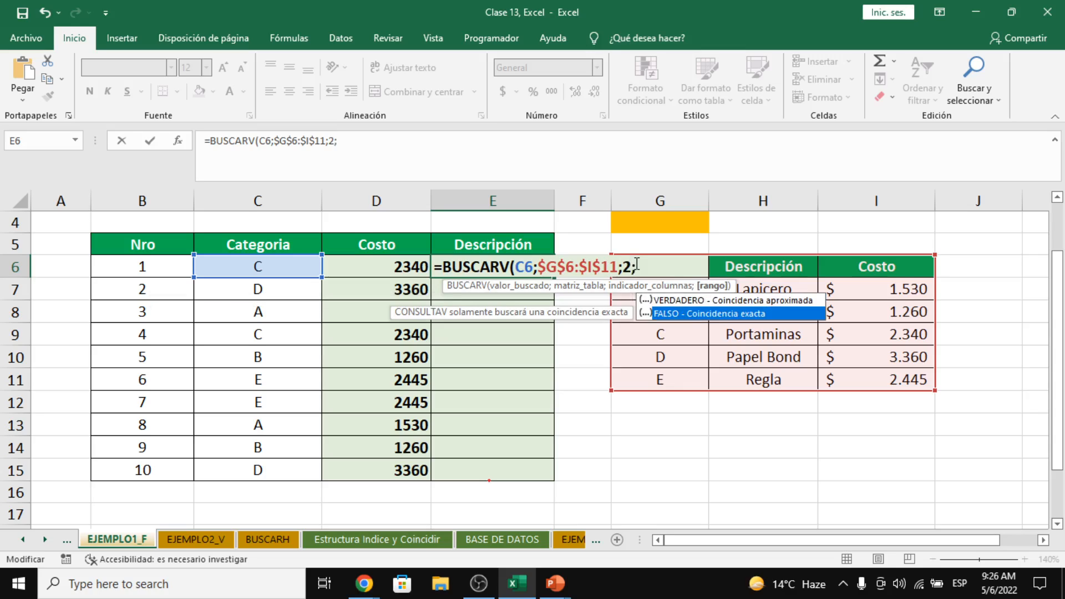
text(0))
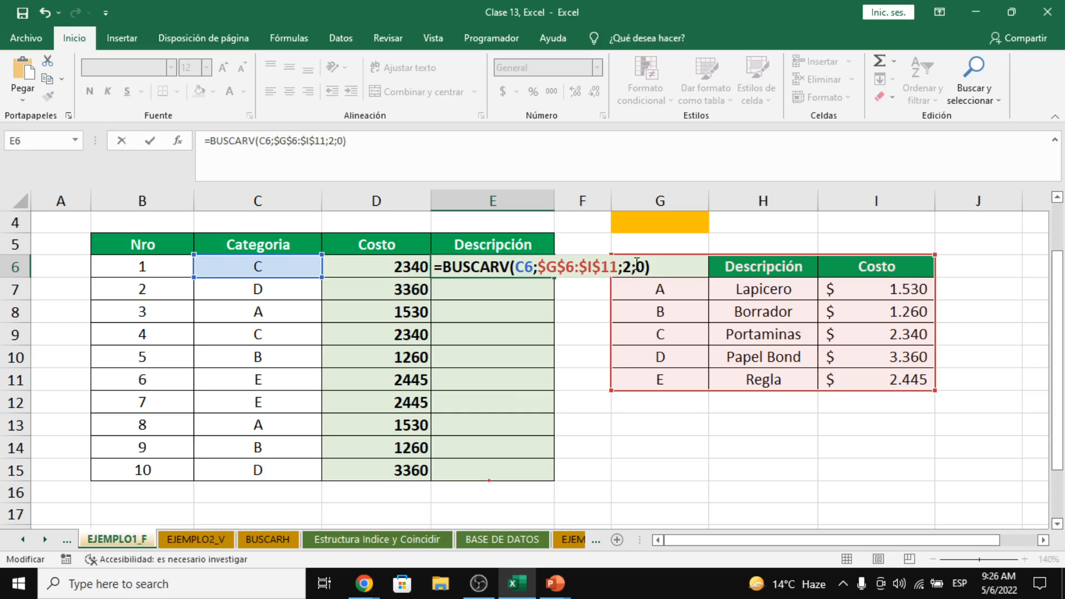
key(Return)
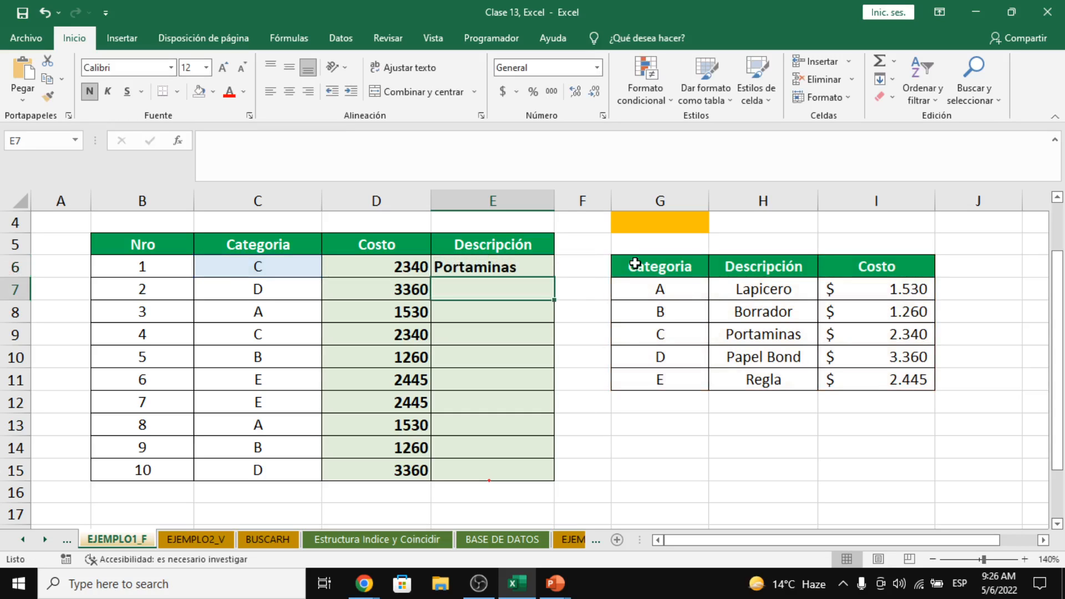
Step: Examine the match-type argument in the Costo formula of D6
click(382, 267)
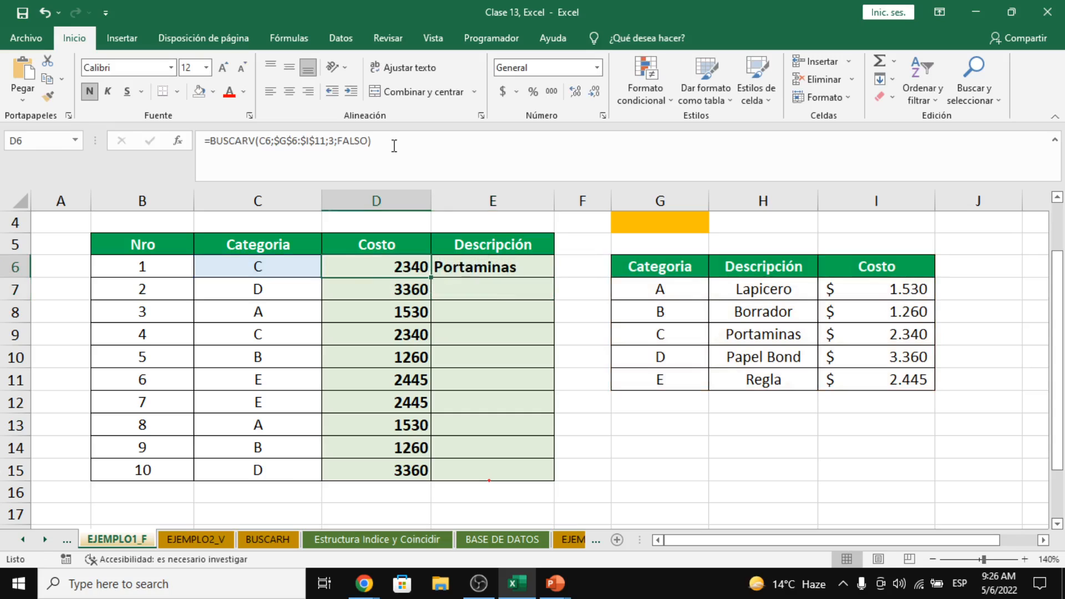
drag(373, 142, 337, 142)
key(Escape)
Step: Review the match-type argument in E6's formula and fill the formula down the Descripción column to E15
click(468, 266)
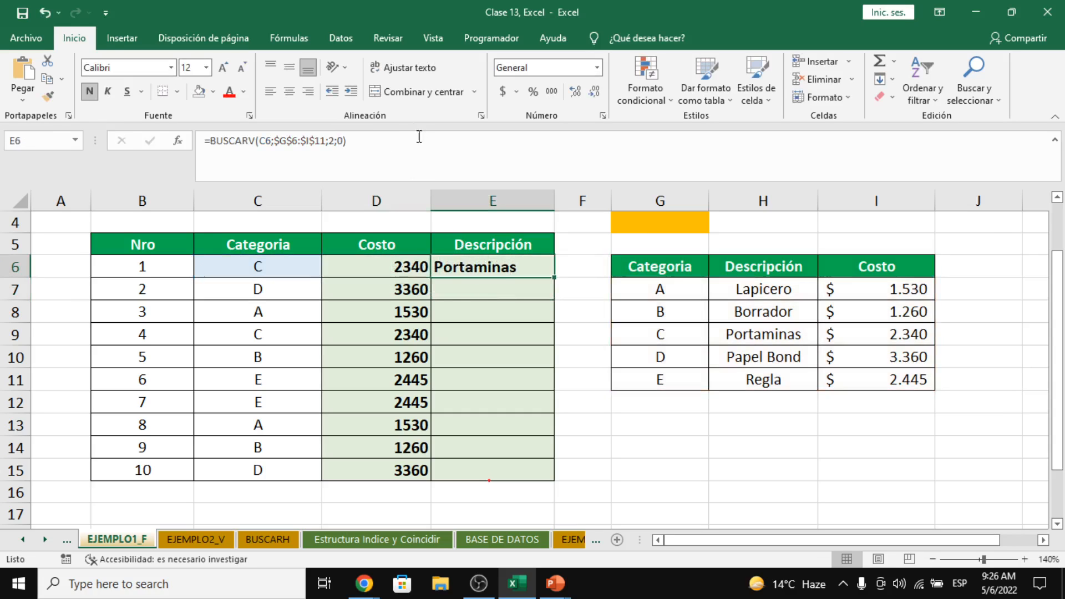
click(347, 151)
key(Escape)
drag(555, 282, 549, 474)
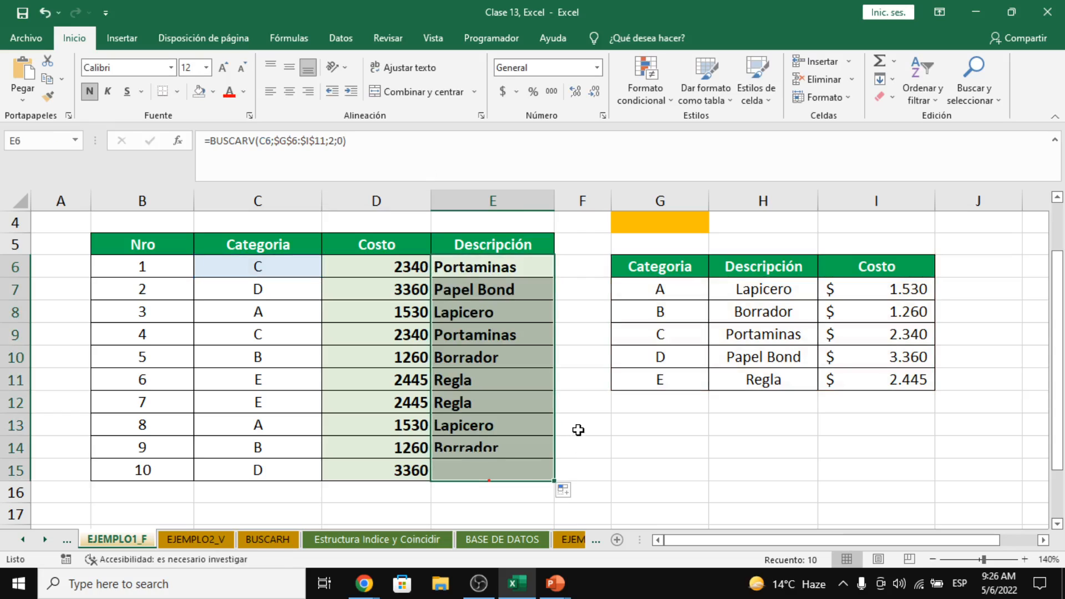
Step: Check the Descripción result for category C in row 6 against the lookup table's C row
click(265, 270)
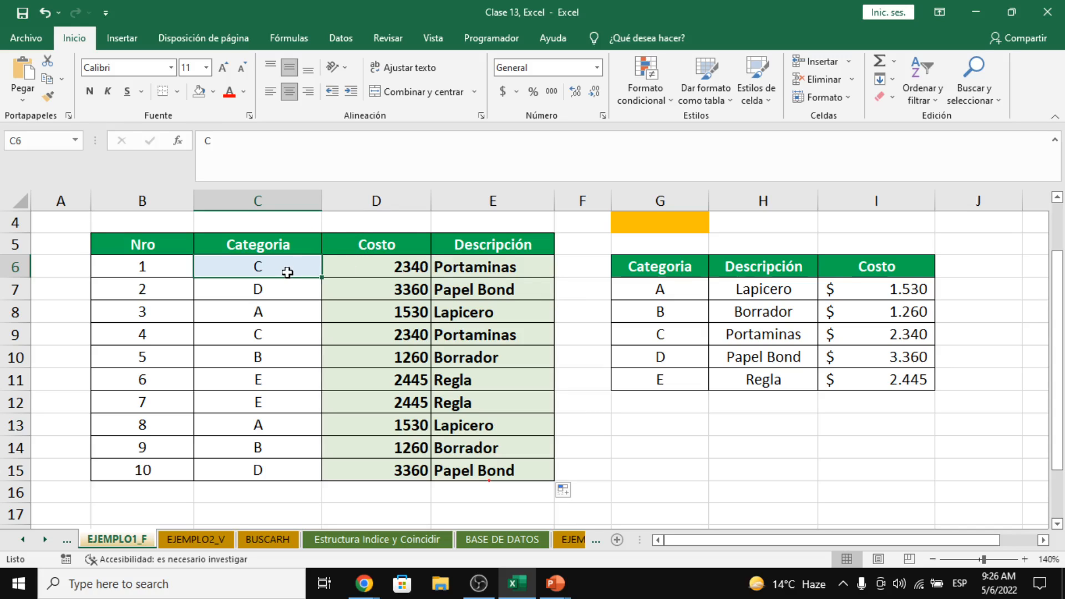
click(528, 282)
click(663, 335)
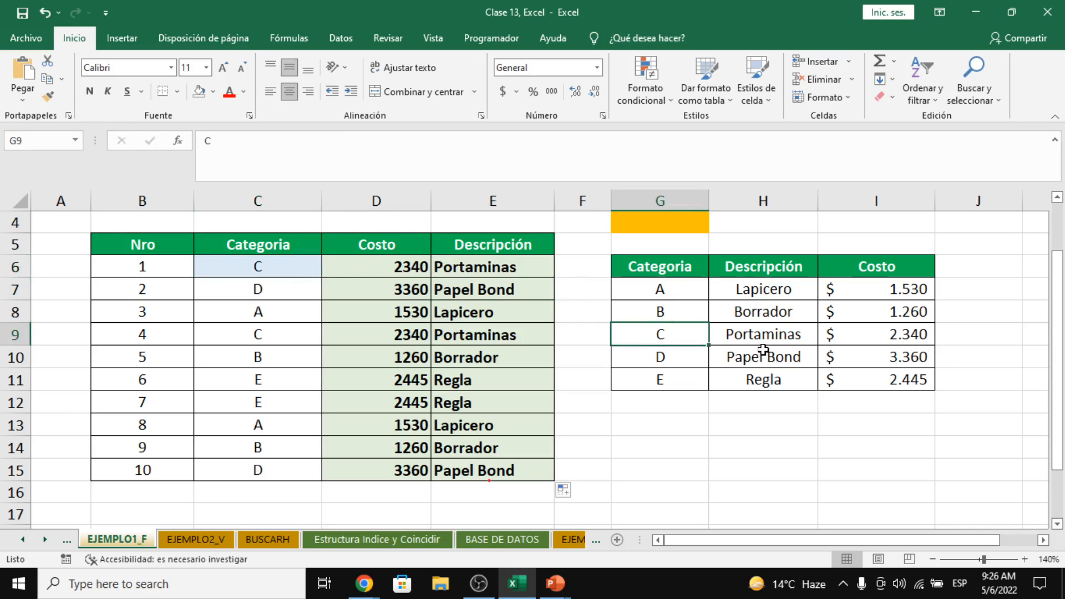
click(721, 342)
Step: Check the Costo and Descripción results for categories in rows 7 to 14 against the lookup table
click(261, 285)
click(427, 292)
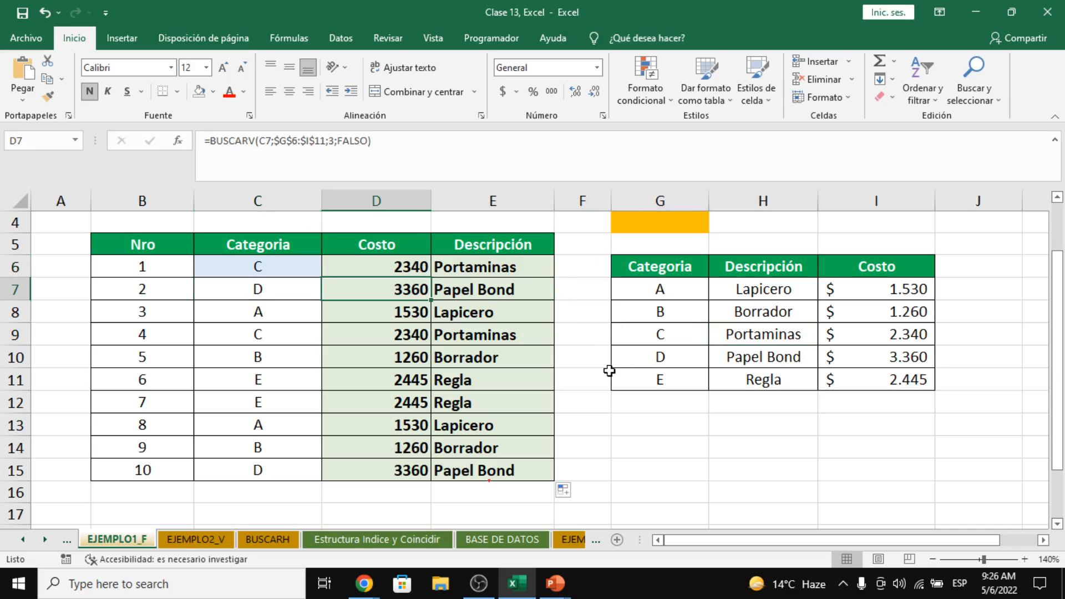
click(642, 366)
click(742, 361)
click(260, 328)
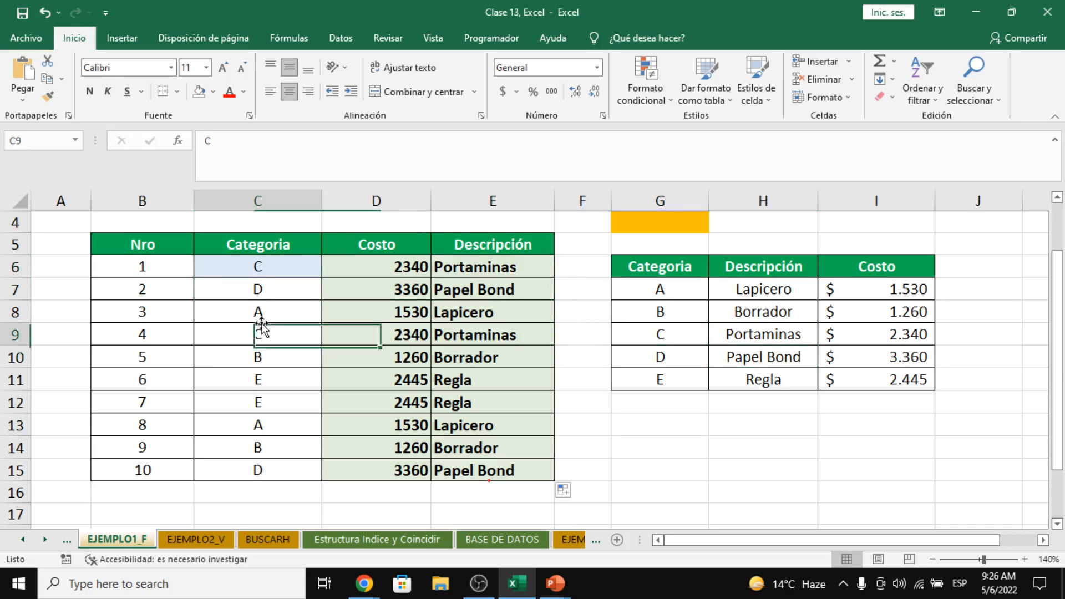
click(478, 367)
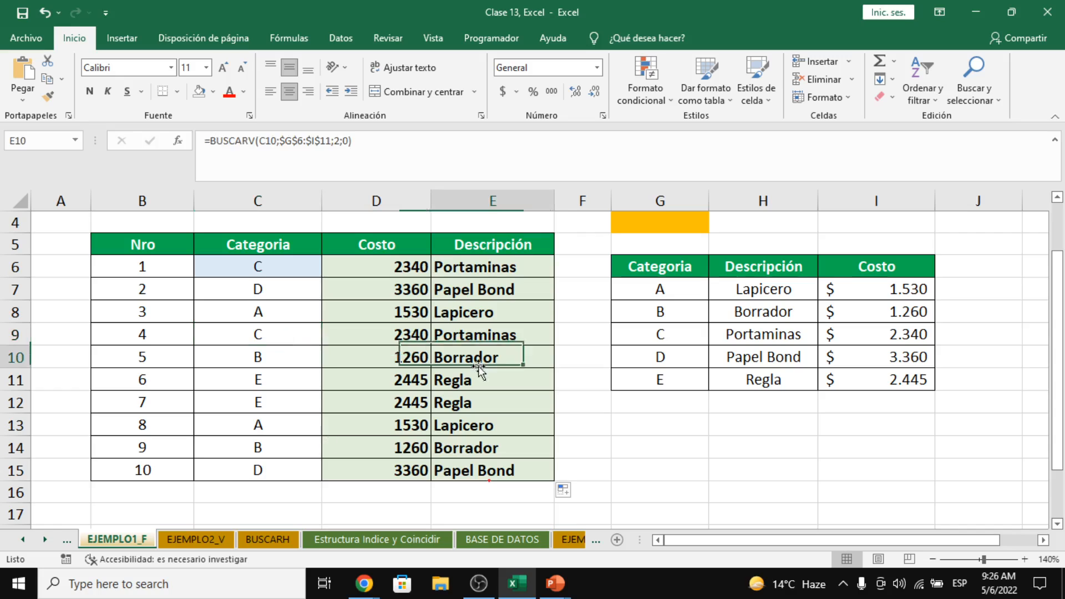
click(542, 443)
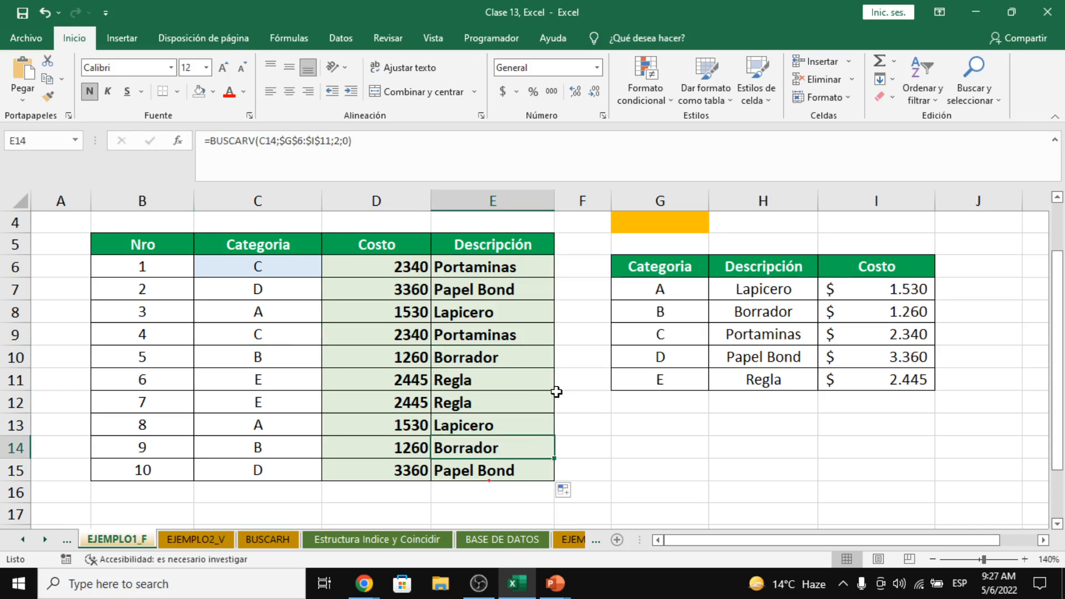
Step: Switch to the Google Meet call to check the participants' replies, and return to the Excel workbook
key(alt+Tab)
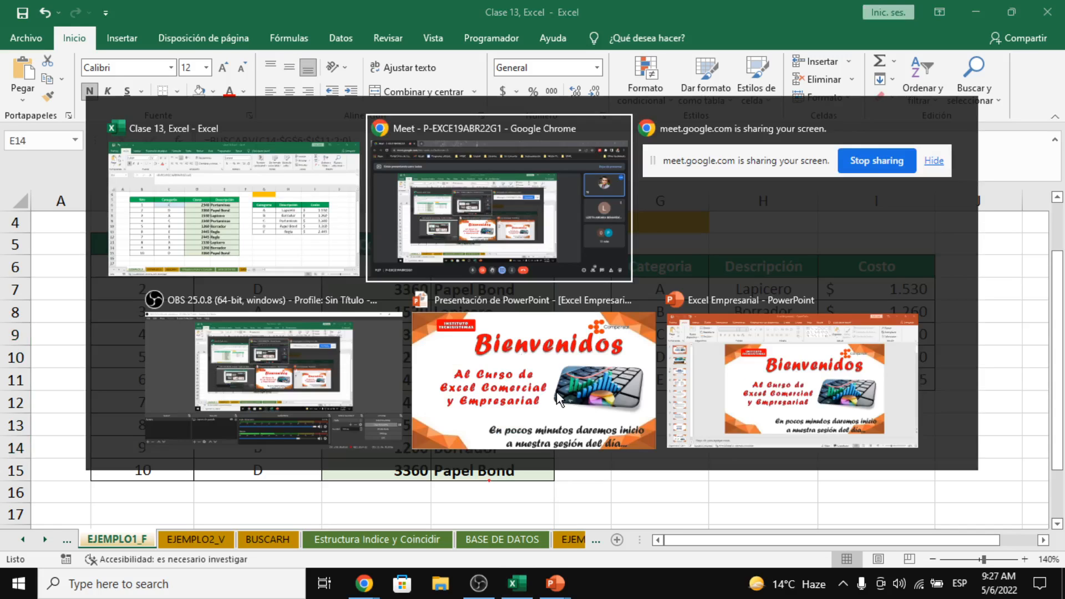
key(alt+Tab)
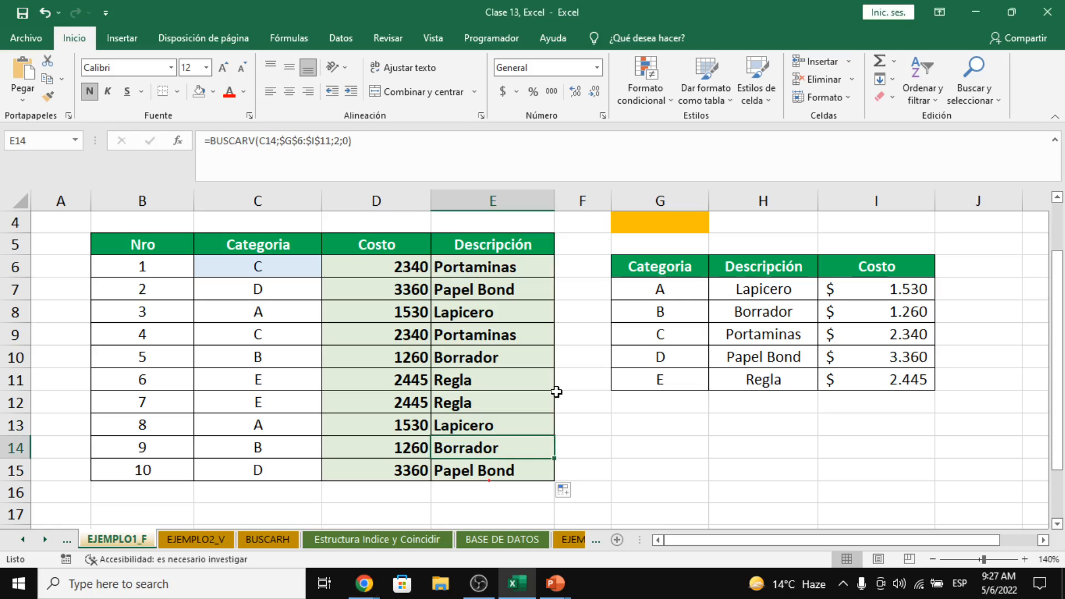
key(alt+Tab)
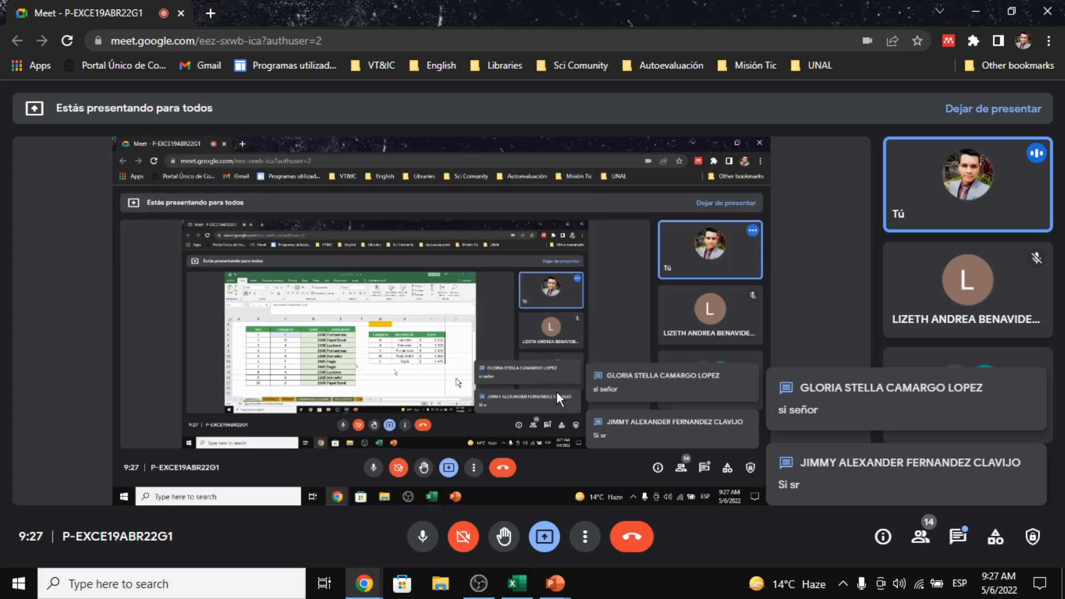
key(alt+Tab)
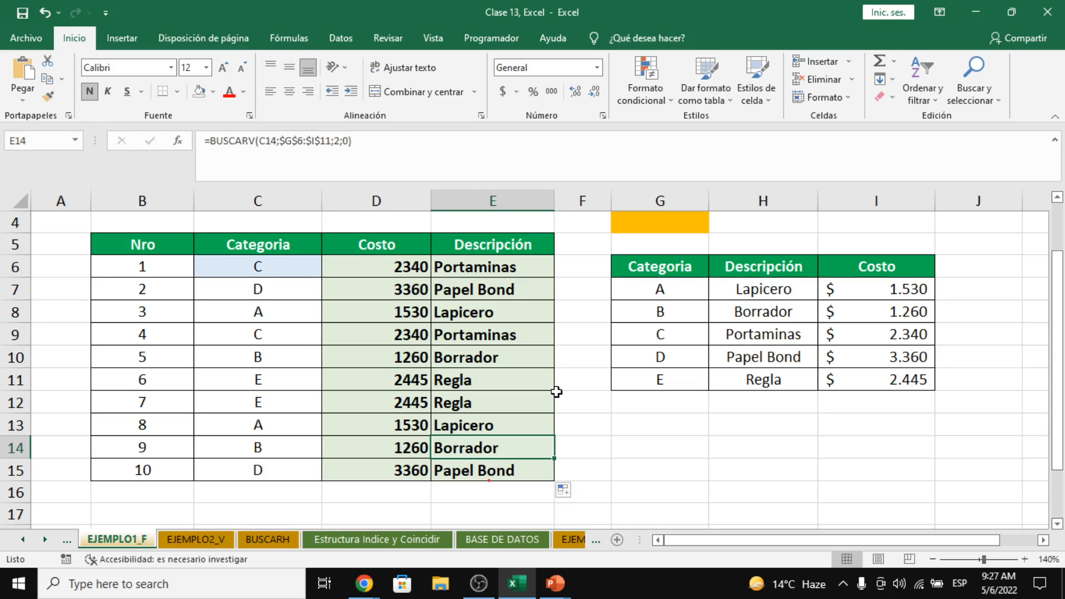
key(alt+Tab)
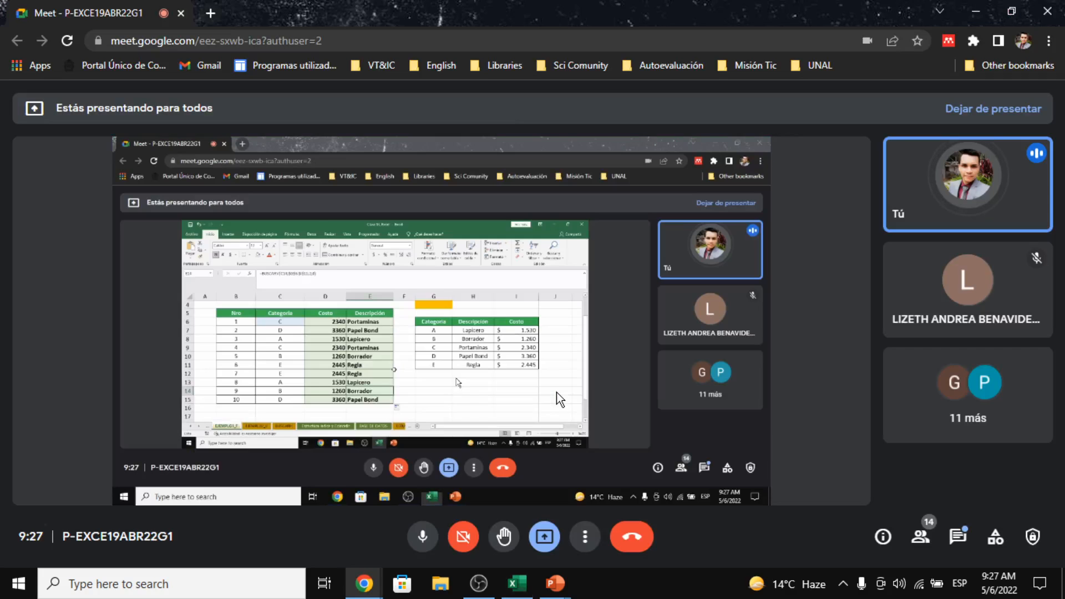
key(alt+Tab)
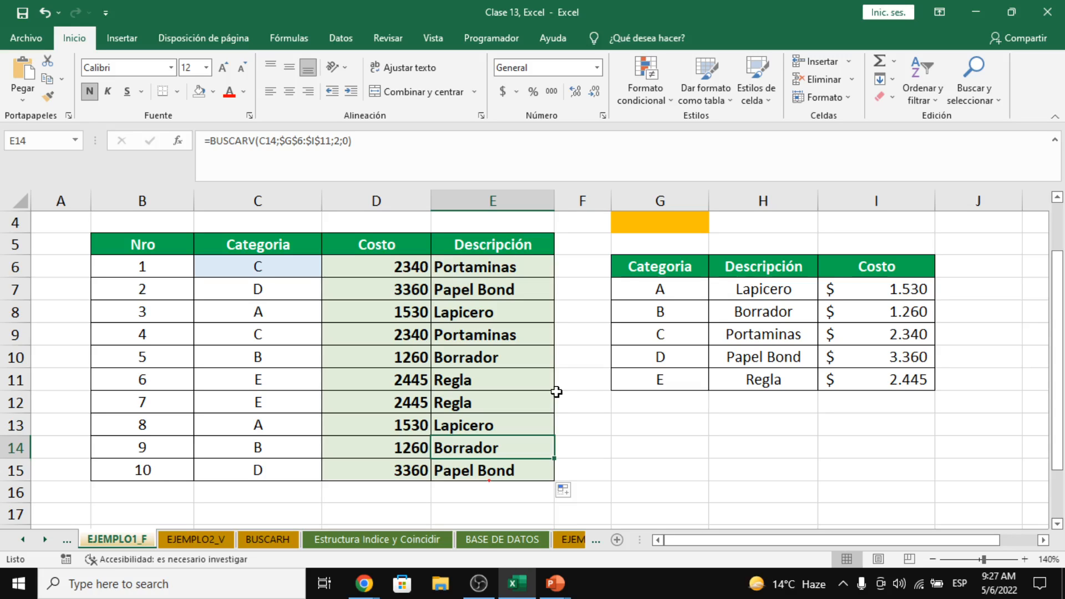
Step: Open the Google Meet call messages to read the replies, close them and return to the Excel workbook
key(alt+Tab)
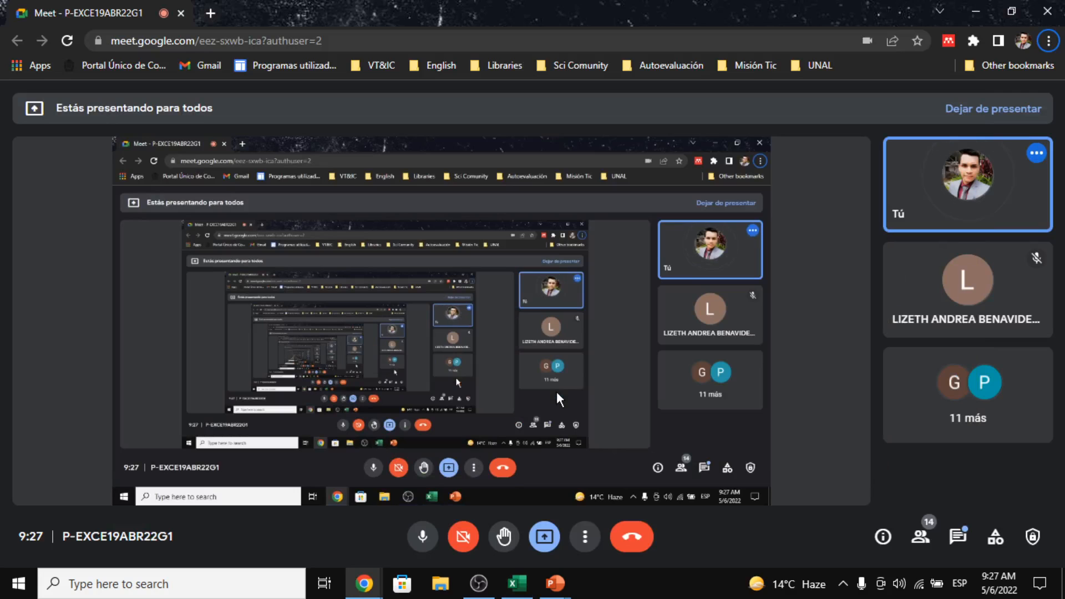
click(958, 536)
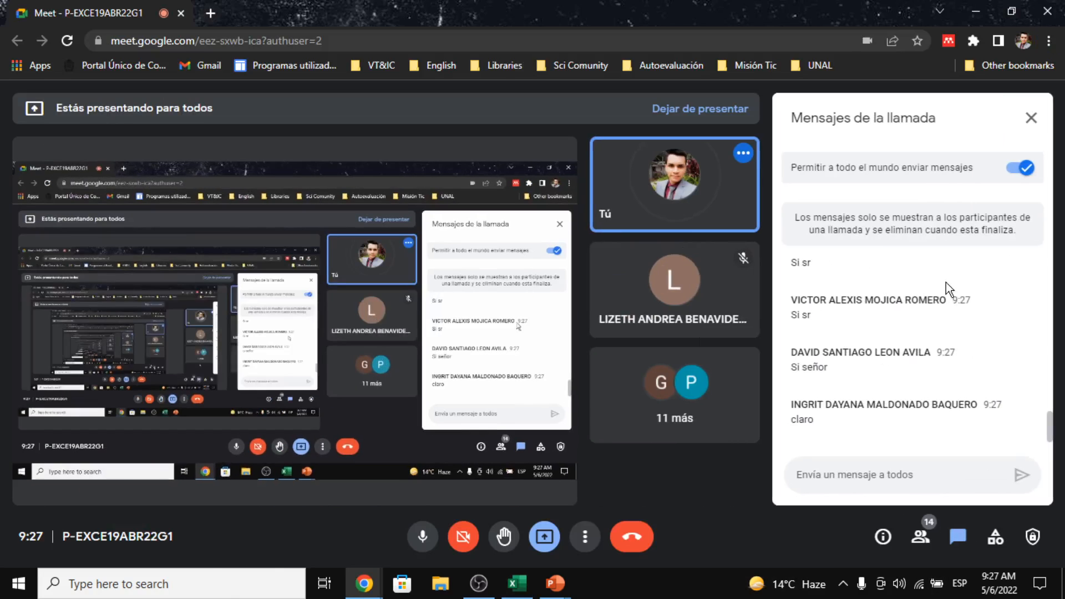
click(1029, 116)
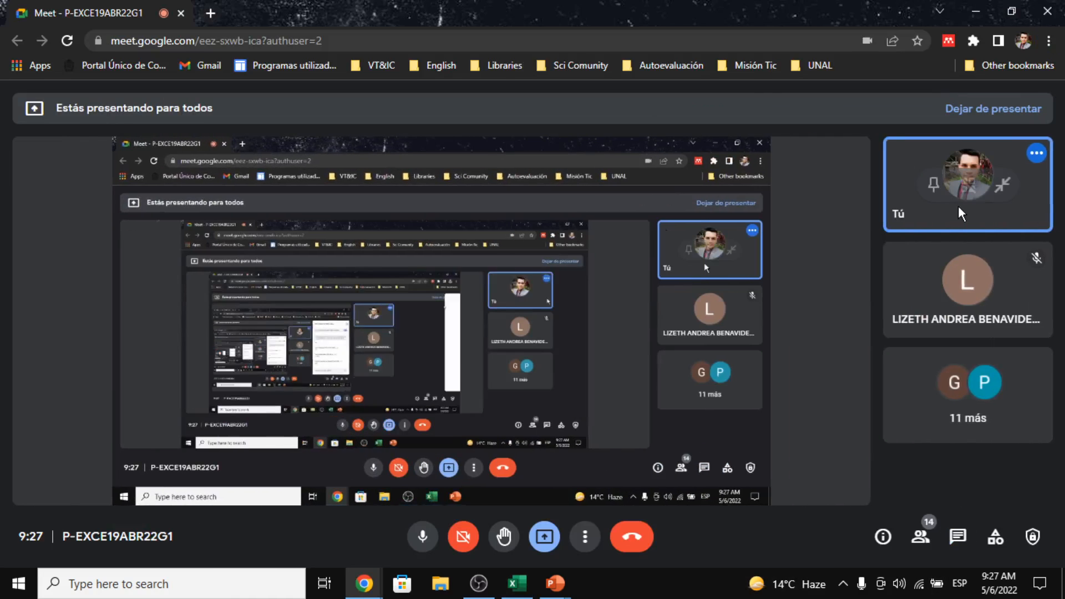
key(alt+Tab)
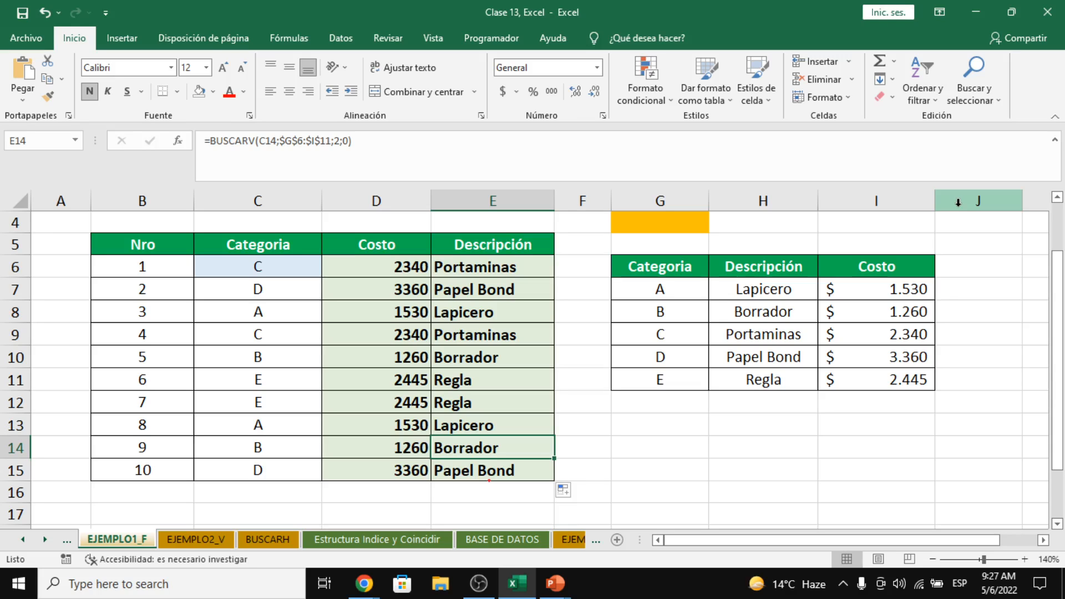
Step: Check Google Meet again for new participant answers and go back to the Excel workbook
key(alt+Tab)
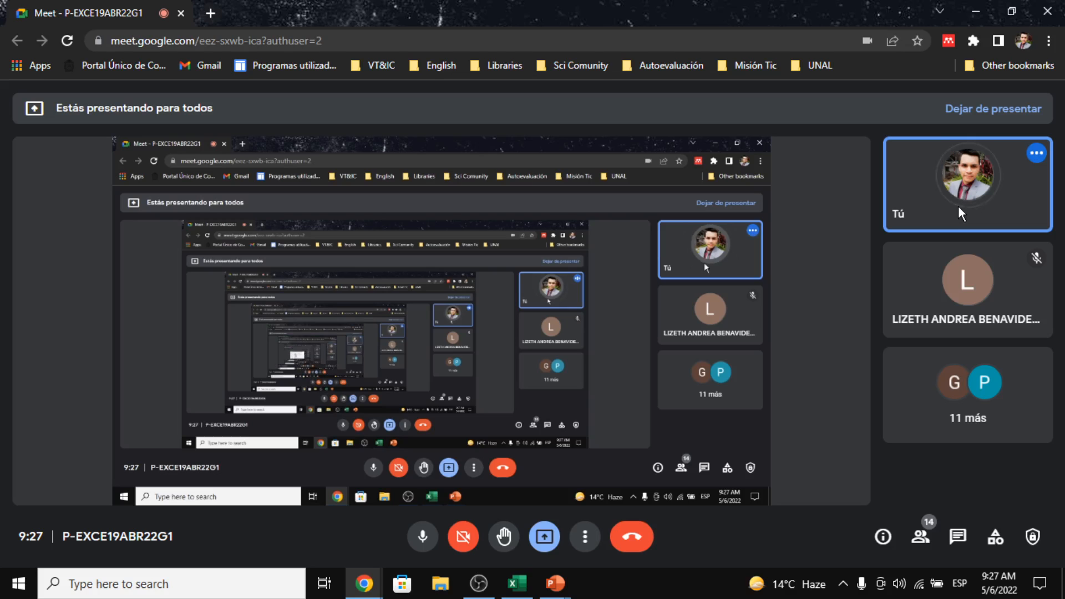
key(alt+Tab)
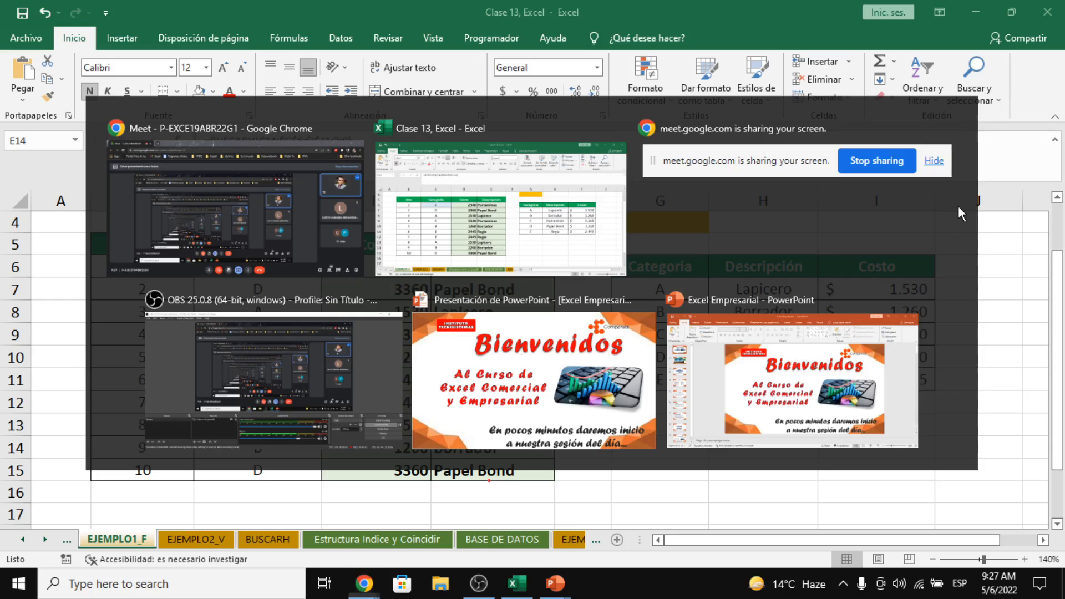
key(alt+Tab)
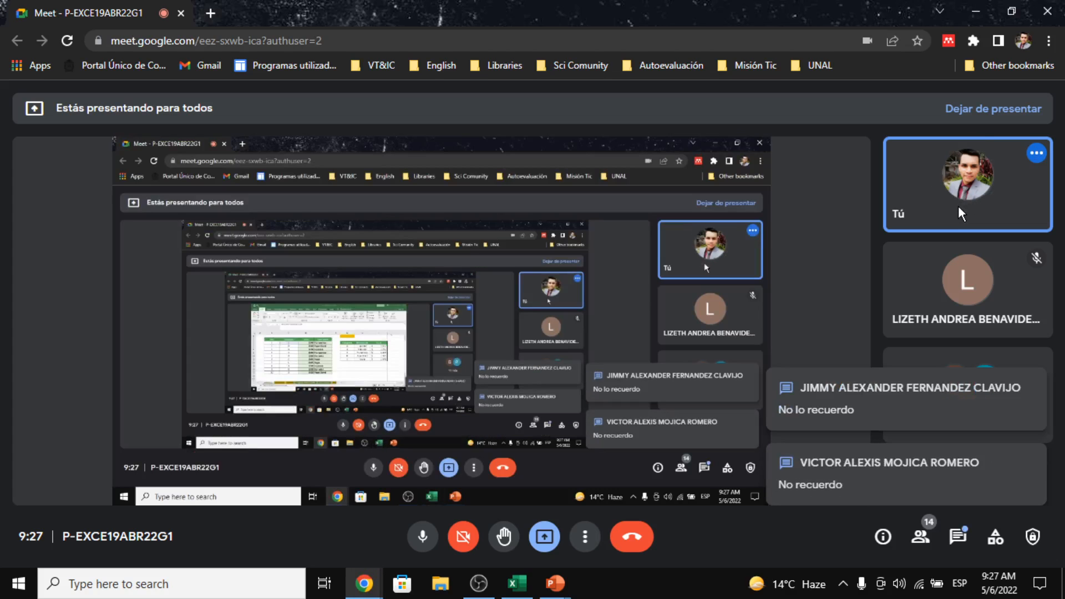
key(alt+Tab)
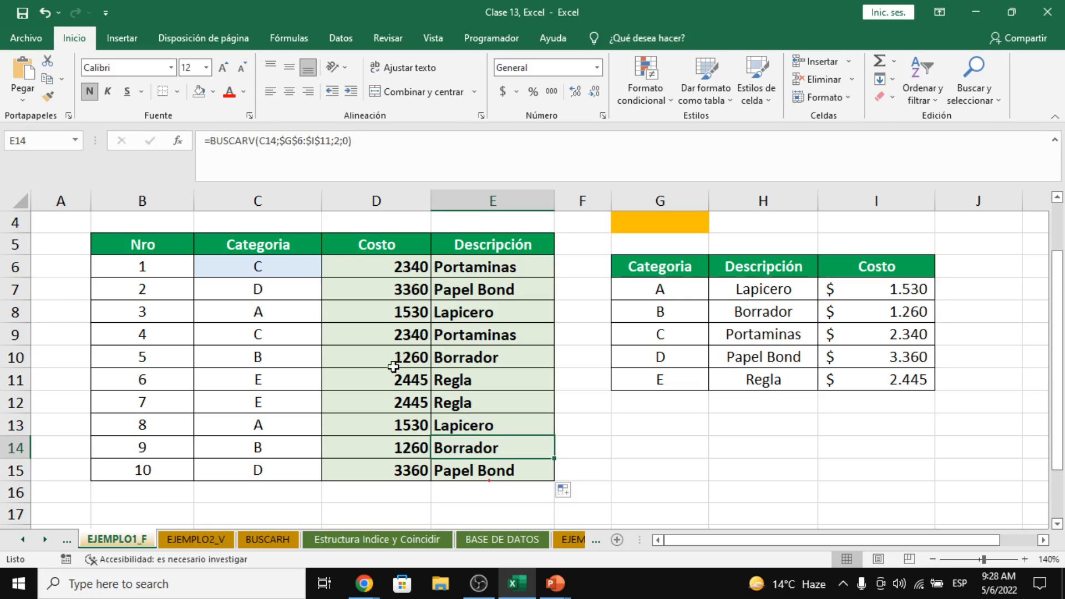
Step: Review the employee table and its BUSCARV formulas on the BUSCARV sheet
click(22, 540)
click(23, 540)
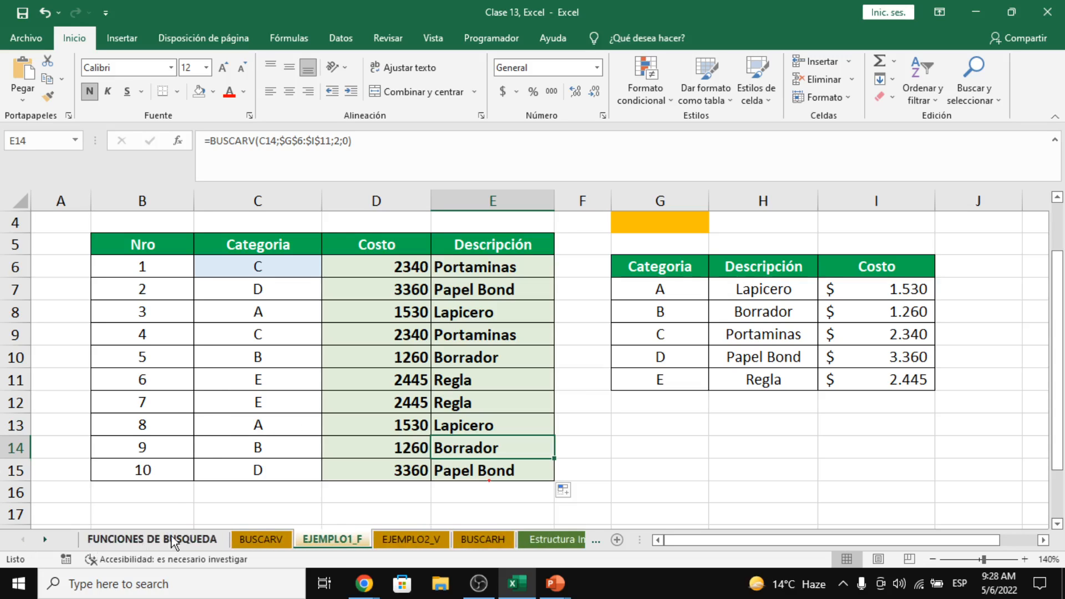
click(262, 540)
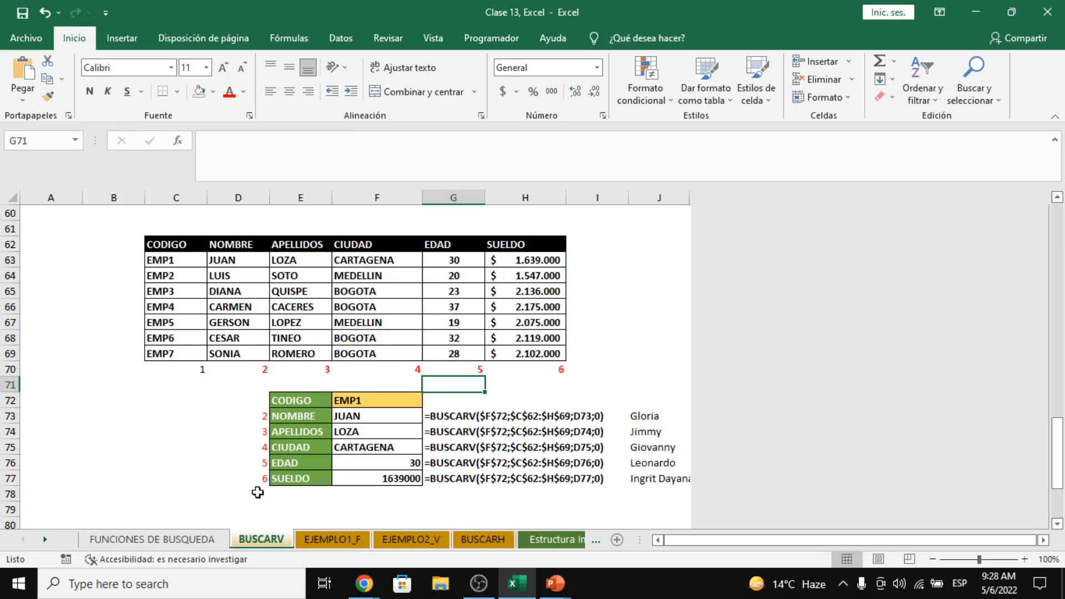
scroll(332, 416, up, 2)
scroll(388, 397, down, 2)
scroll(360, 443, up, 1)
Step: Return to the EJEMPLO1_F sheet and examine the vertical layout of the lookup table's Categoria, Descripción and Costo columns
click(331, 539)
scroll(418, 397, down, 4)
scroll(351, 361, down, 1)
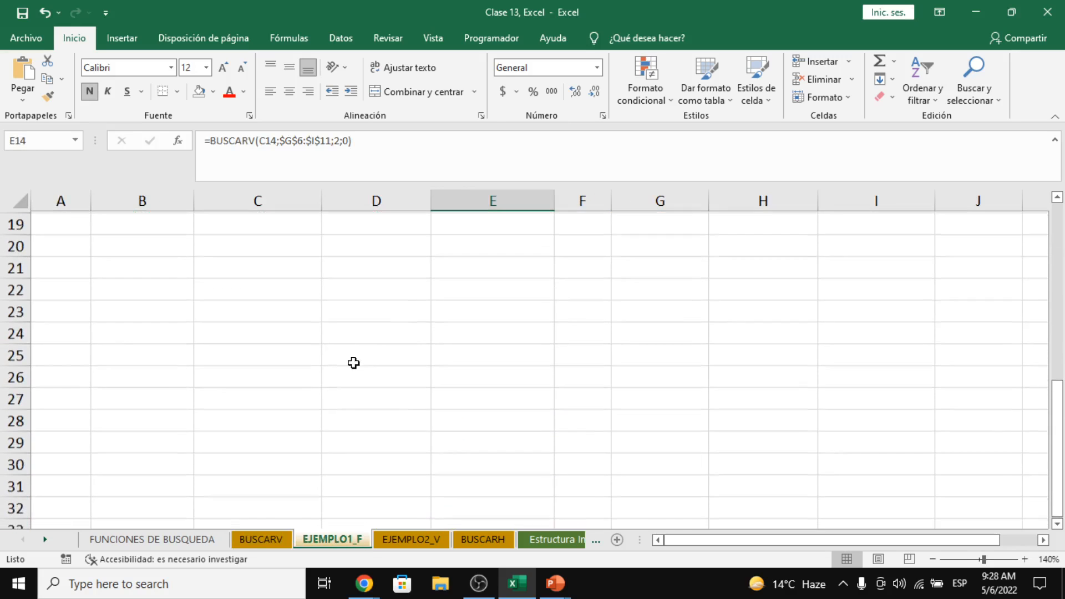
scroll(116, 341, up, 1)
scroll(116, 341, up, 4)
scroll(117, 341, down, 1)
scroll(116, 341, up, 2)
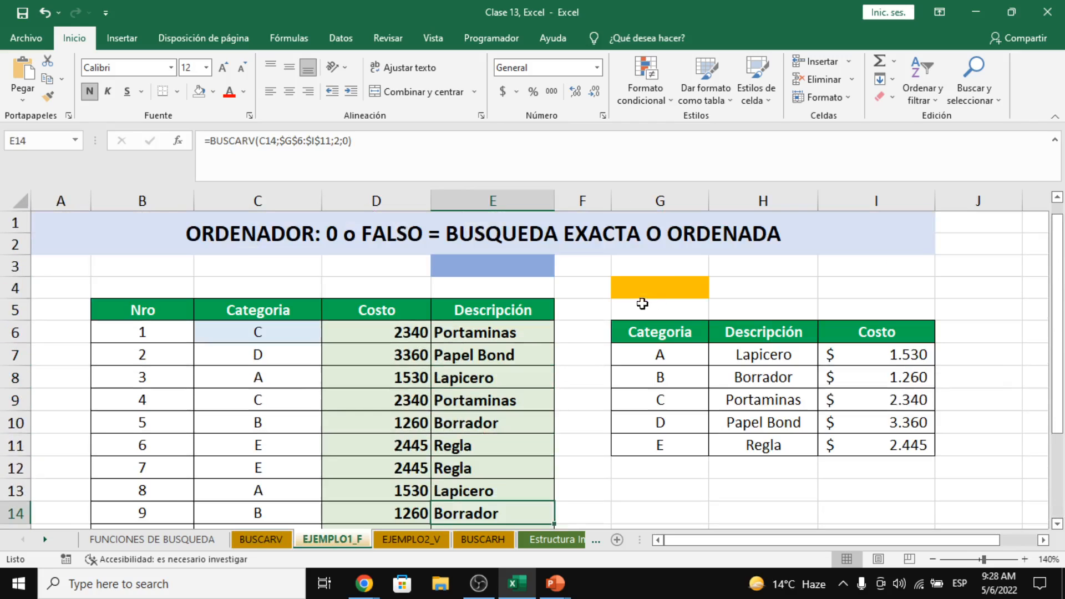
drag(674, 339, 898, 445)
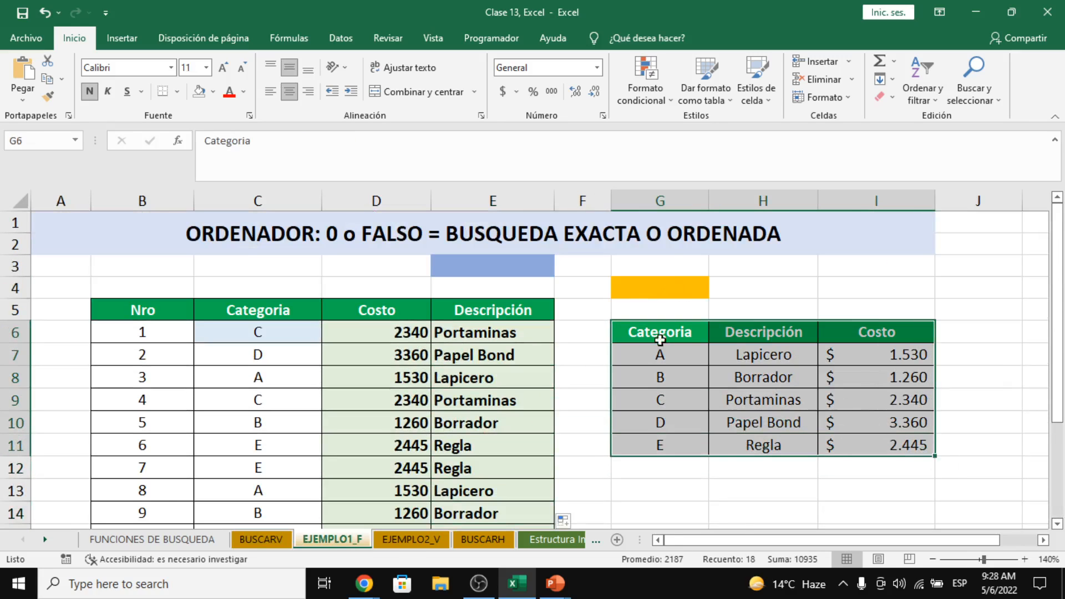
drag(654, 338, 677, 442)
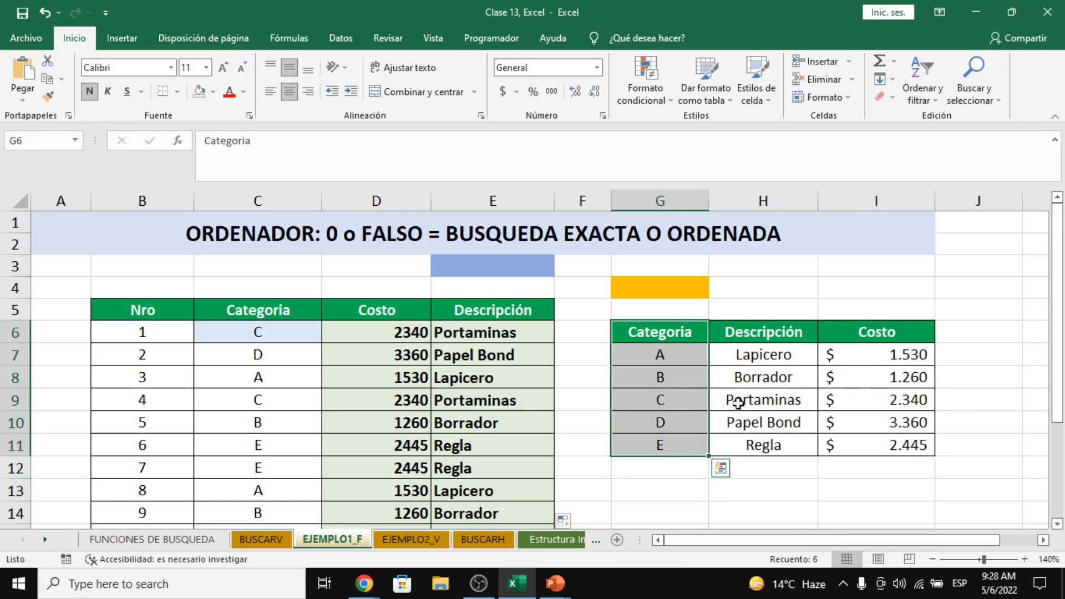
drag(772, 333, 867, 446)
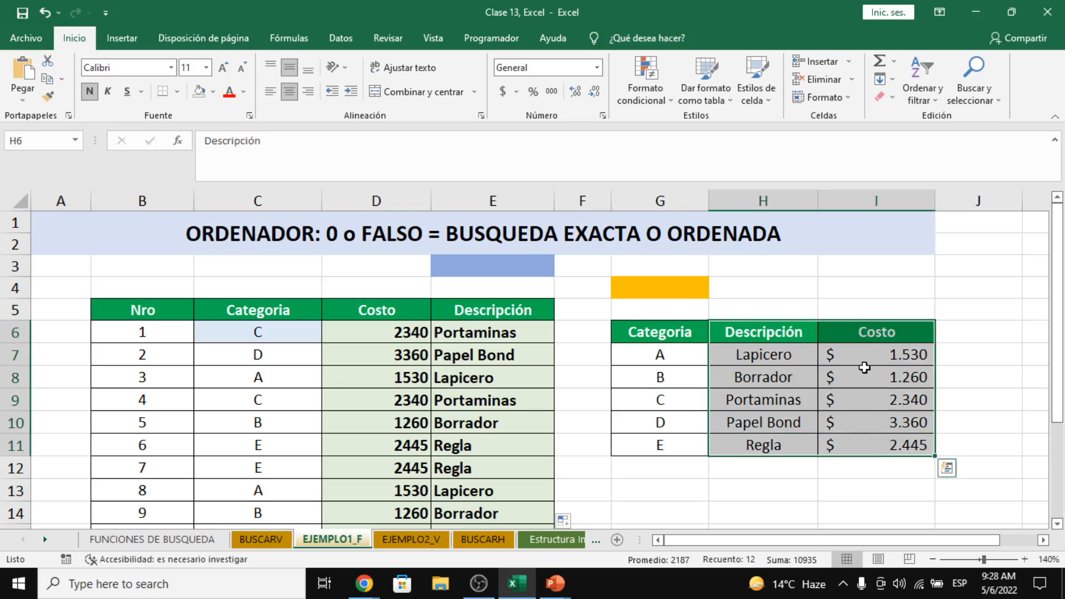
drag(854, 330, 887, 467)
click(784, 358)
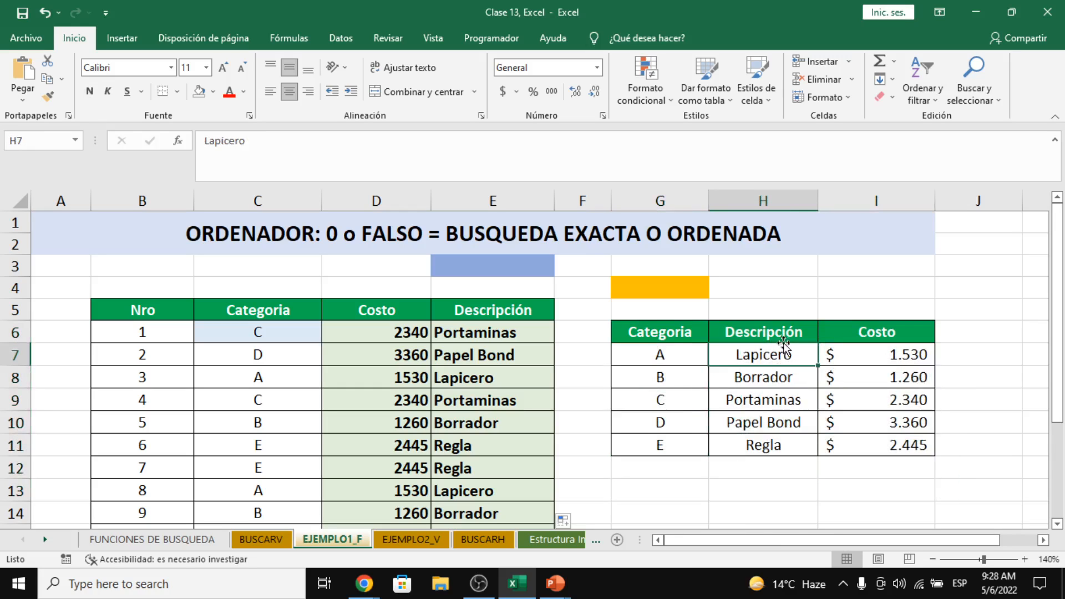
drag(734, 331, 761, 406)
click(299, 294)
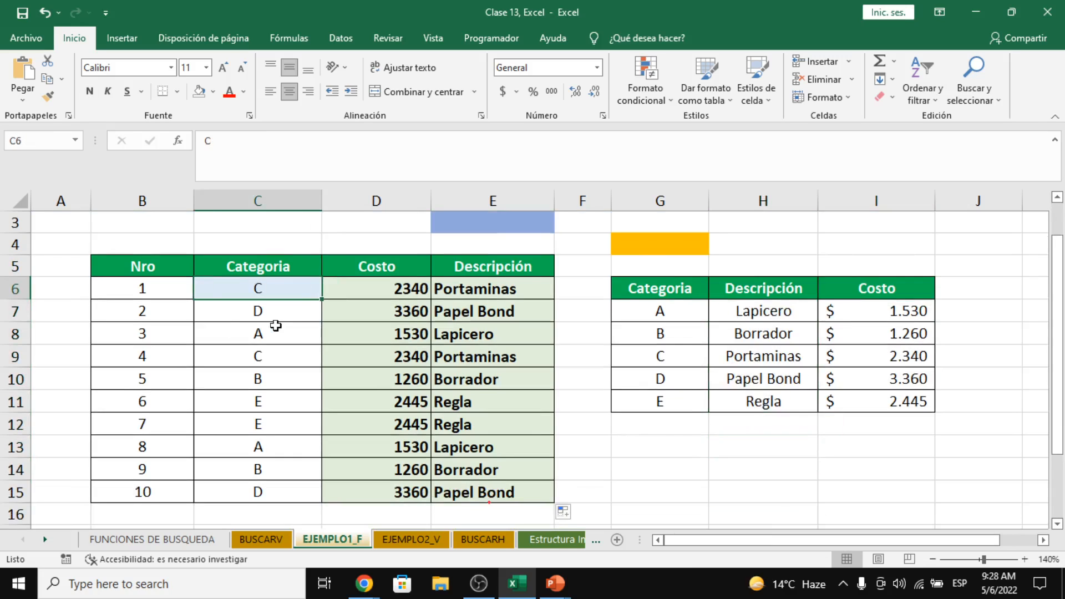
Step: Apply all borders to the empty cells A17:N17 below the tables
scroll(275, 329, down, 2)
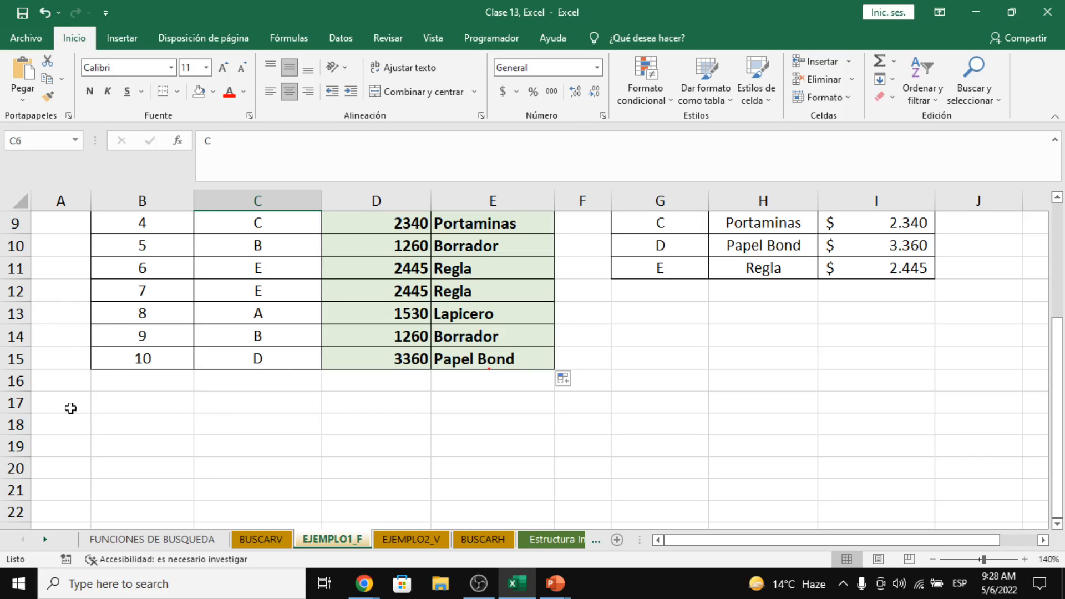
drag(75, 409, 646, 412)
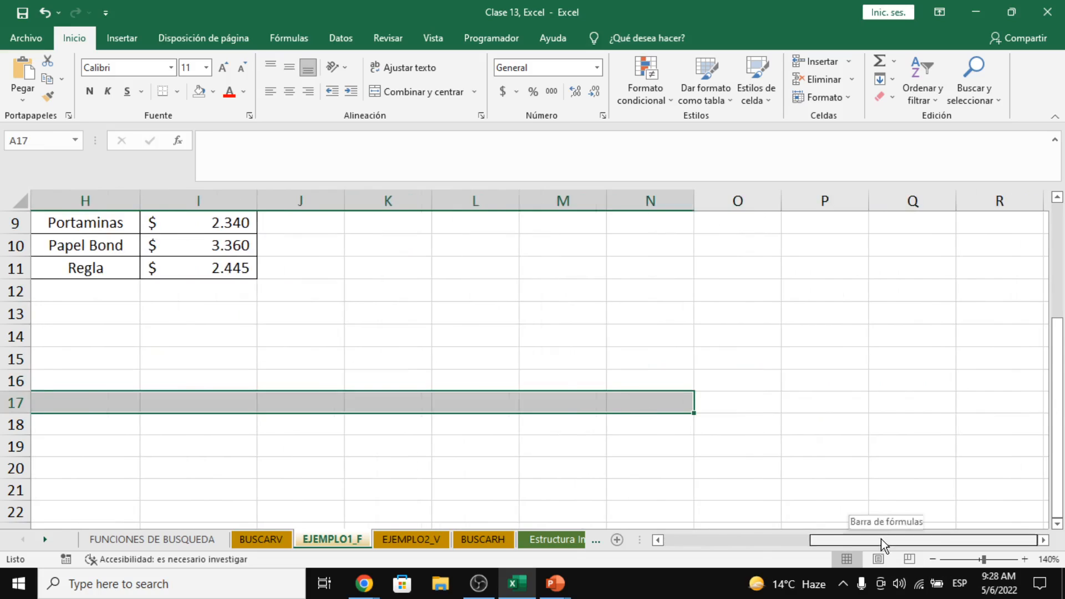
drag(881, 538, 710, 532)
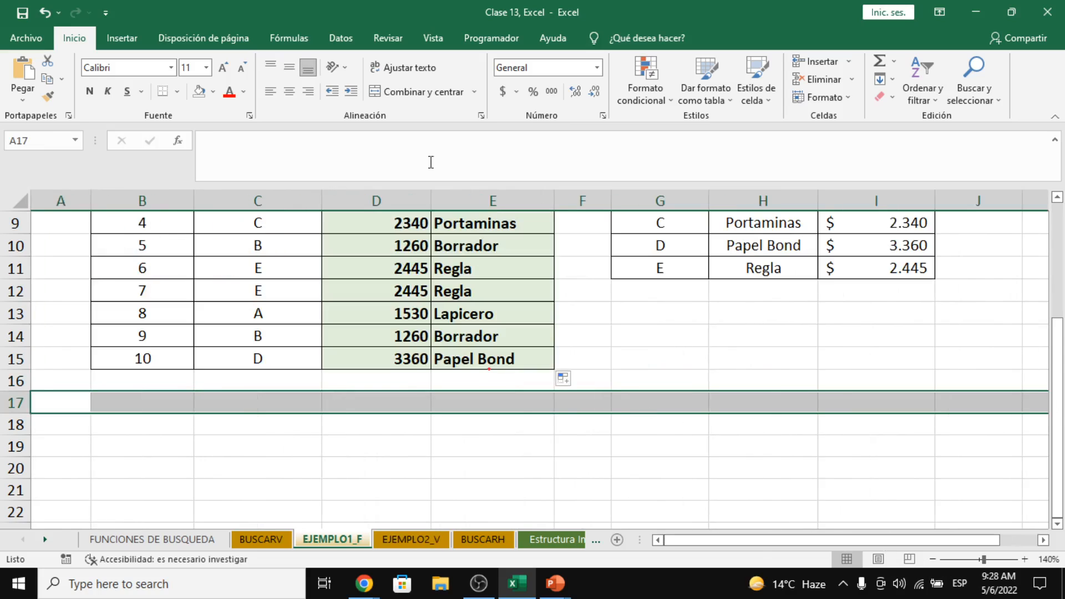
click(177, 92)
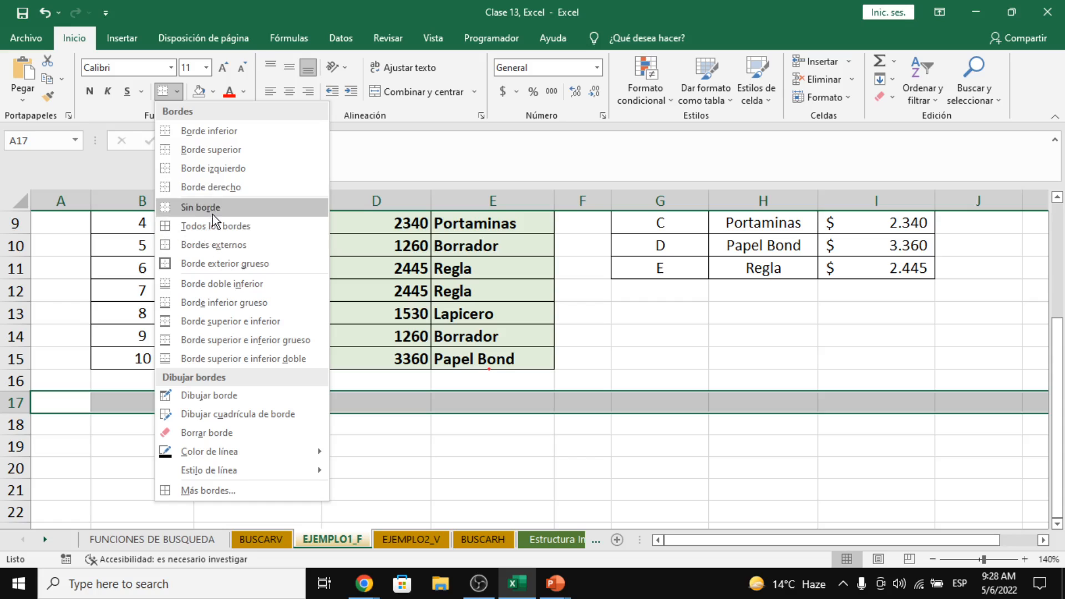
click(217, 227)
click(785, 431)
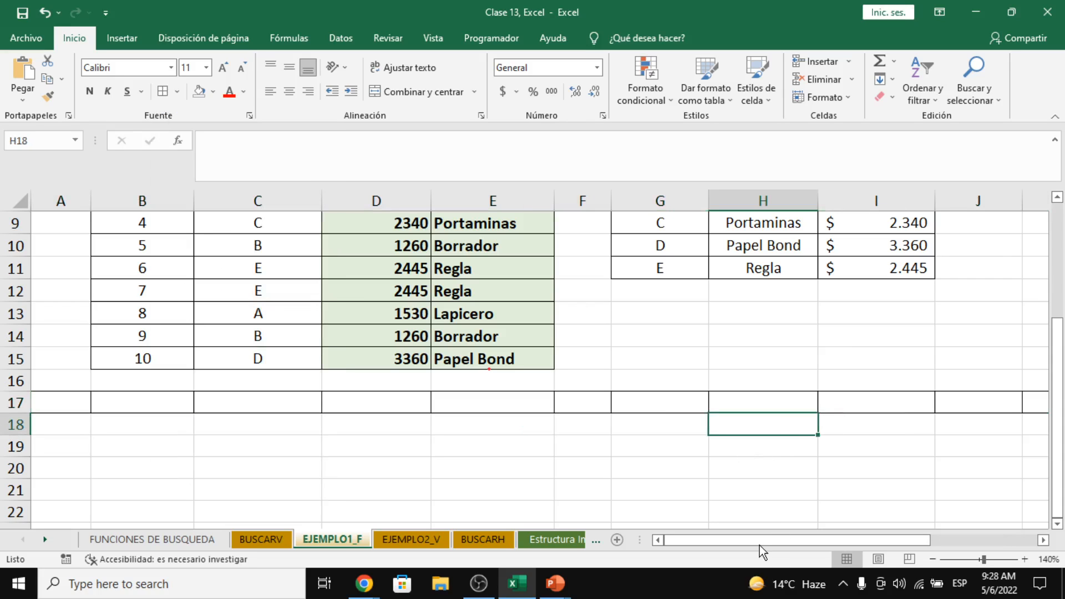
Step: Inspect the bordered row 17 across to its end at column N
drag(760, 540, 894, 534)
click(792, 363)
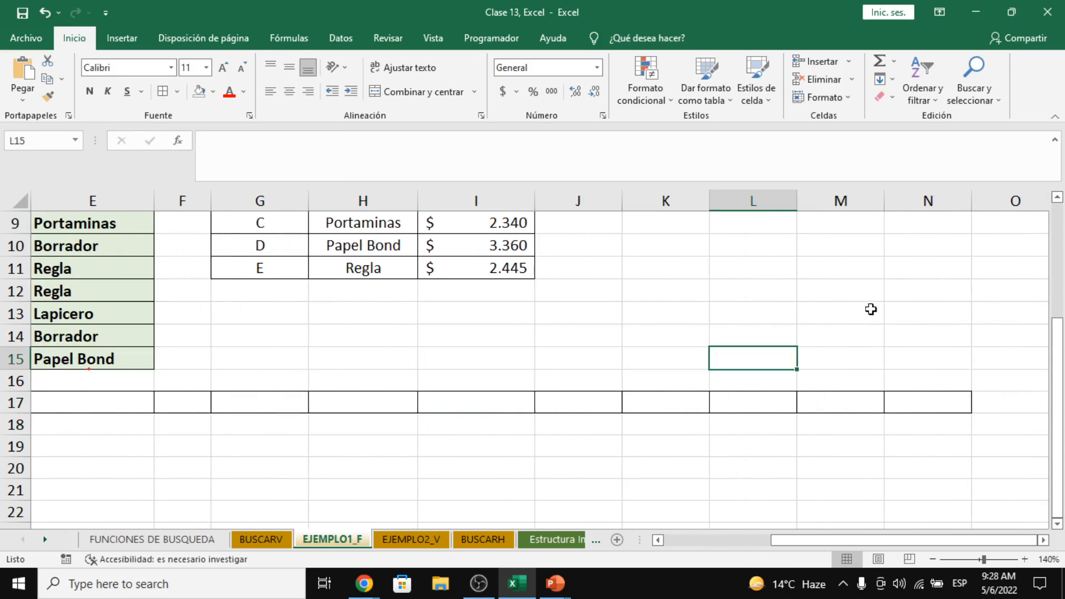
click(843, 405)
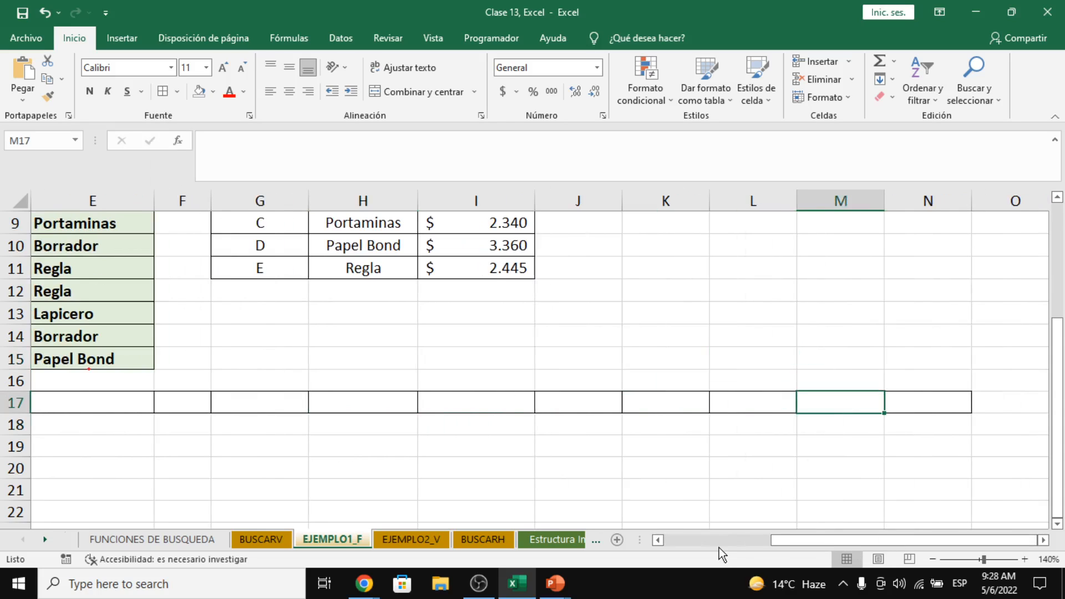
drag(773, 546, 666, 541)
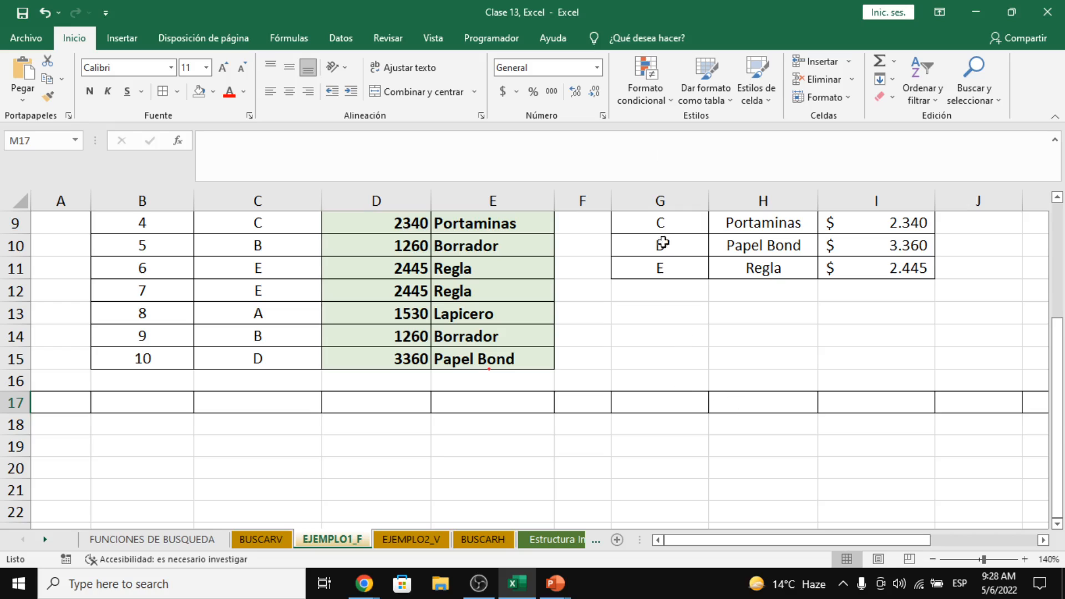
Step: Fill cell G17 in the bordered row with green
click(666, 400)
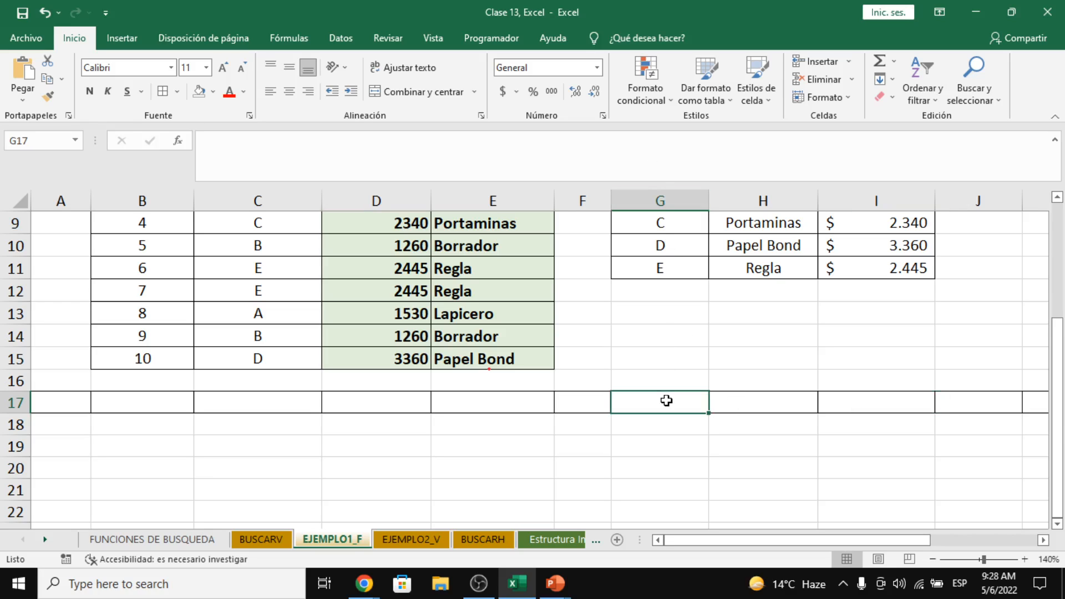
click(214, 93)
click(253, 211)
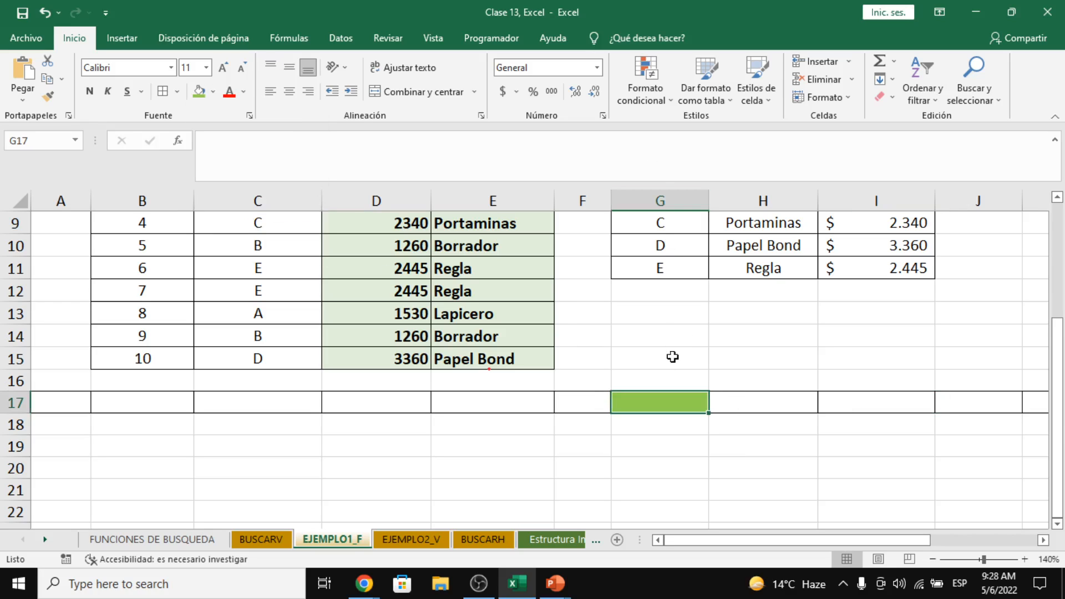
click(672, 356)
click(680, 399)
Step: Fill cell J17 in the same bordered row with yellow
drag(787, 541, 862, 531)
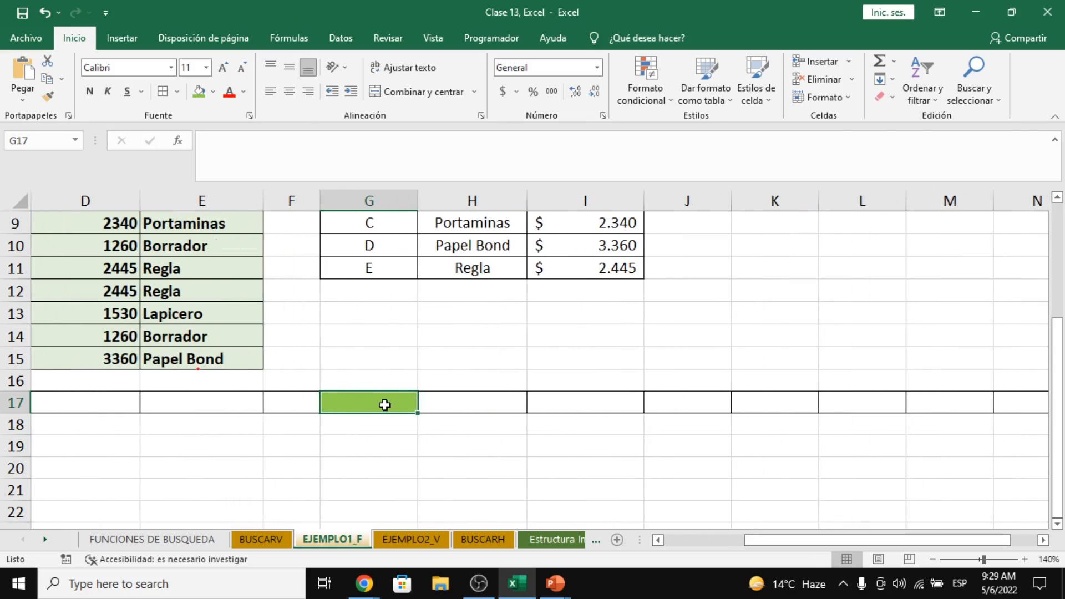
click(693, 400)
click(689, 185)
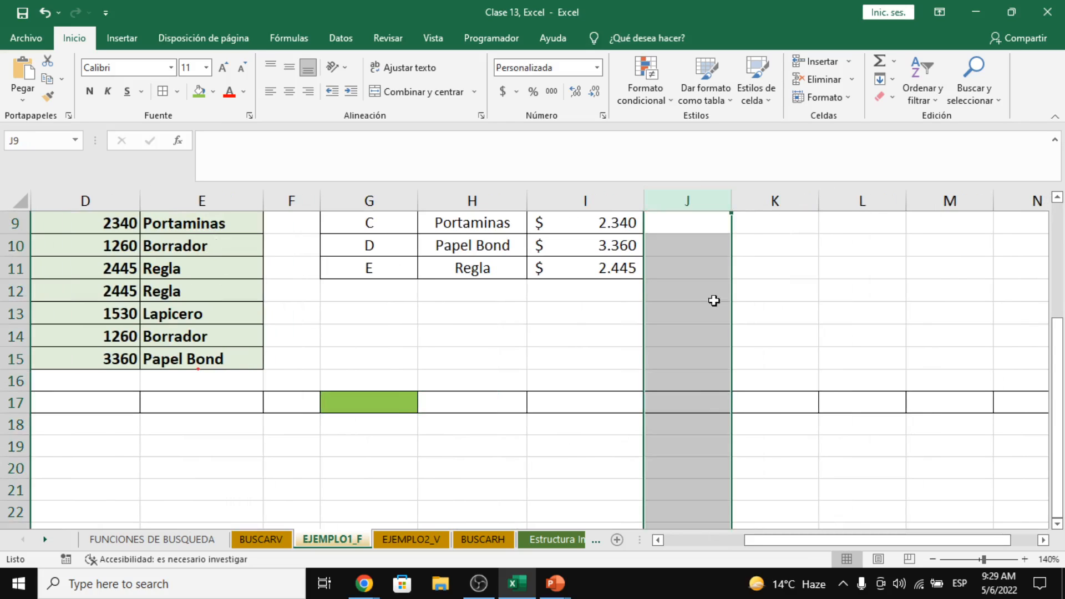
click(696, 397)
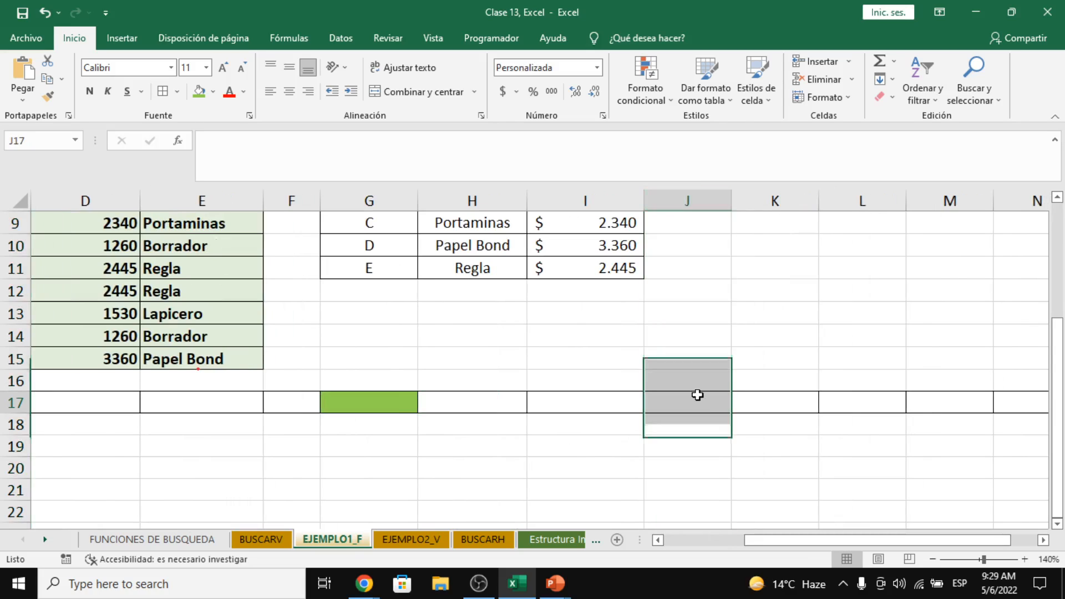
click(214, 95)
click(235, 212)
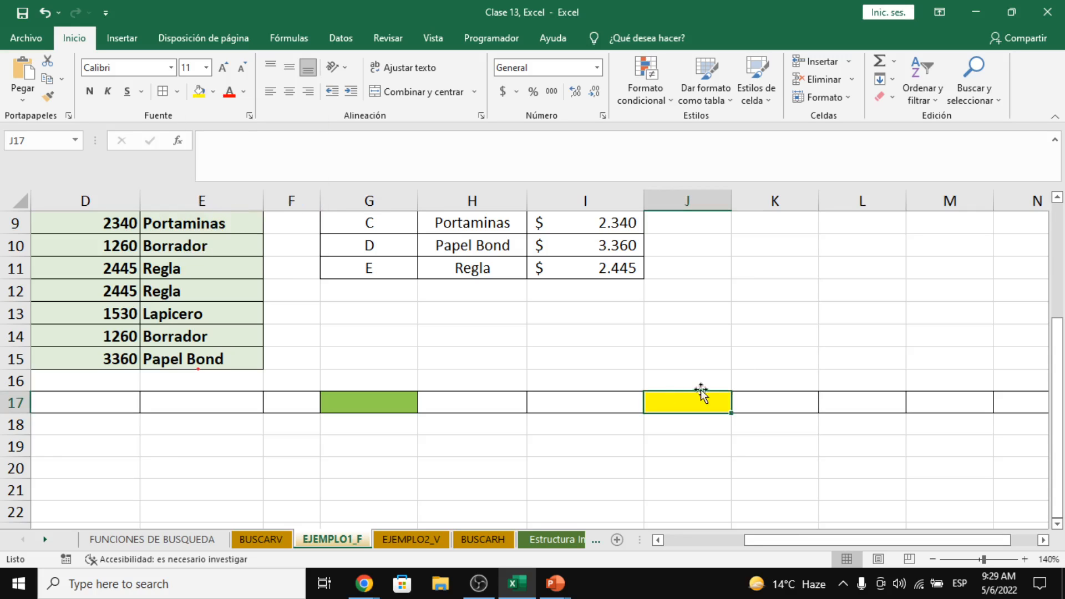
Step: Examine the span of row 17 from column A to N, focusing on the block between the green G17 and yellow J17 cells
drag(799, 541, 708, 540)
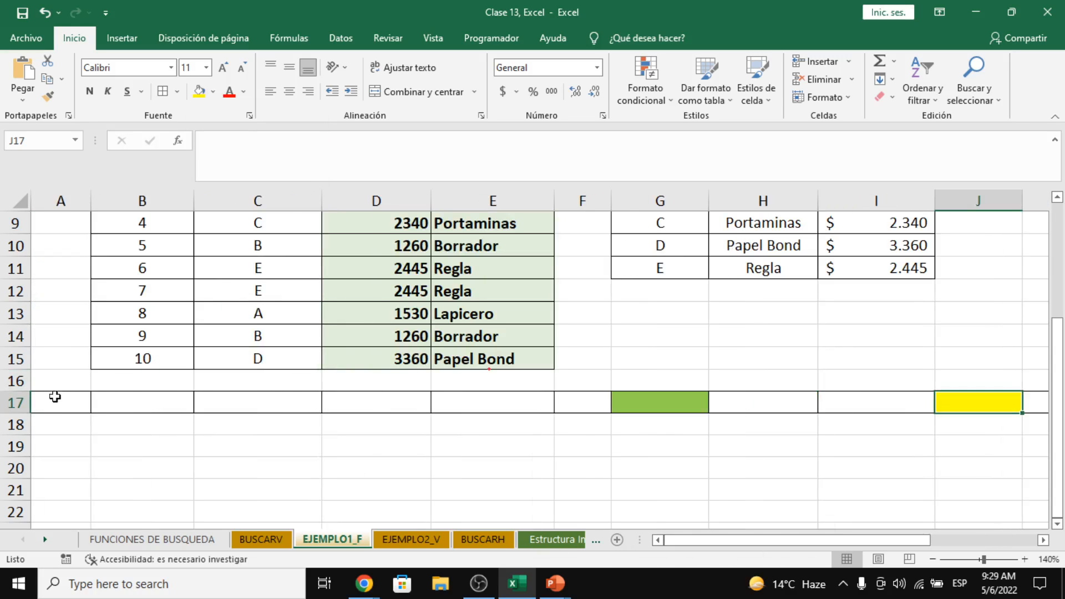
drag(55, 397, 816, 471)
drag(832, 541, 704, 538)
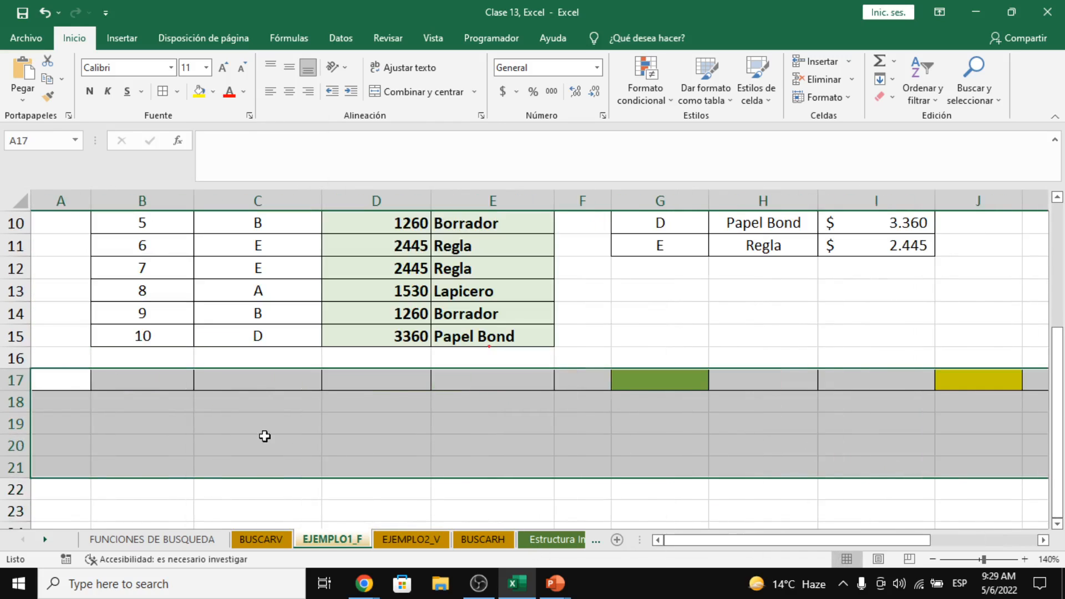
drag(53, 382, 68, 453)
click(650, 378)
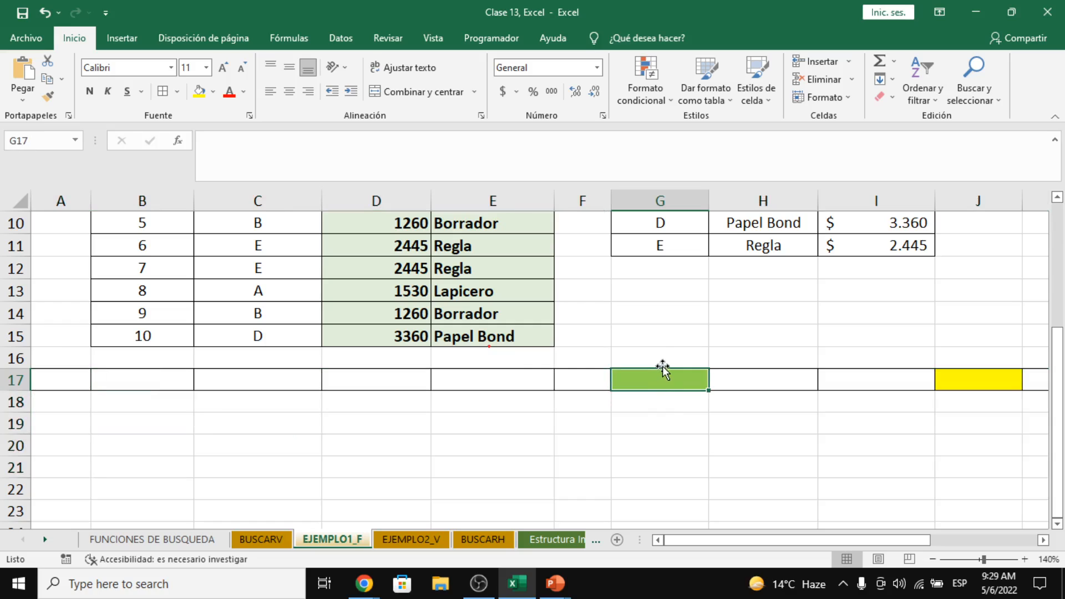
drag(669, 378, 565, 449)
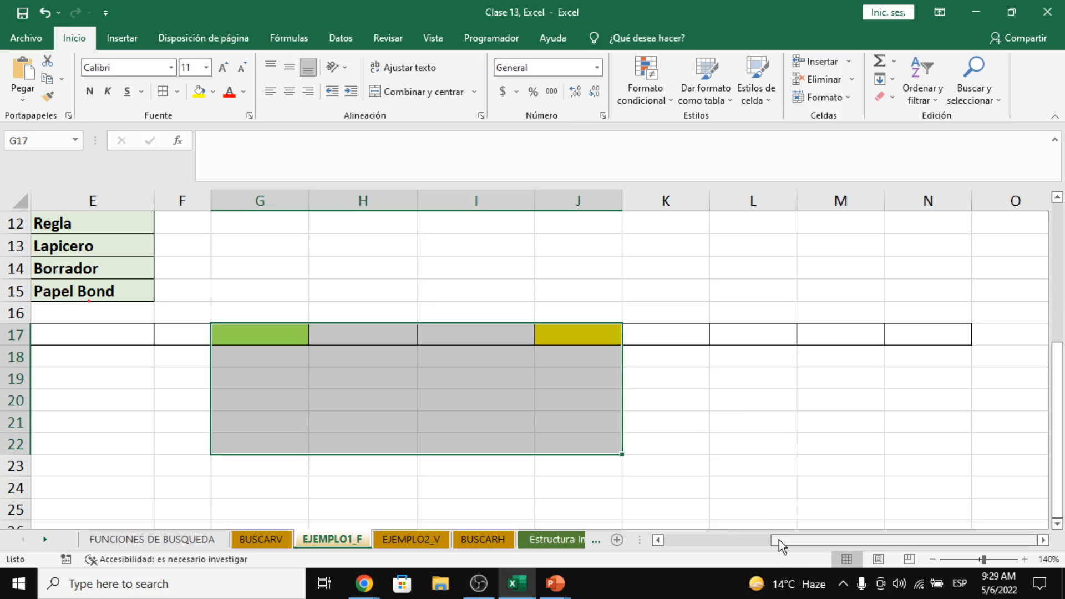
drag(779, 540, 1026, 552)
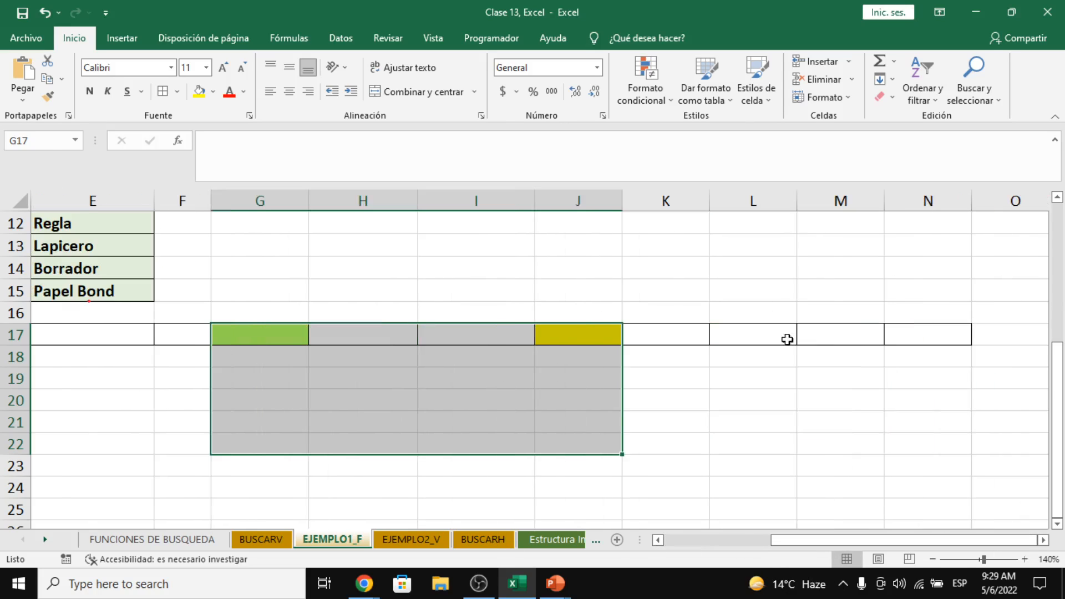
click(305, 334)
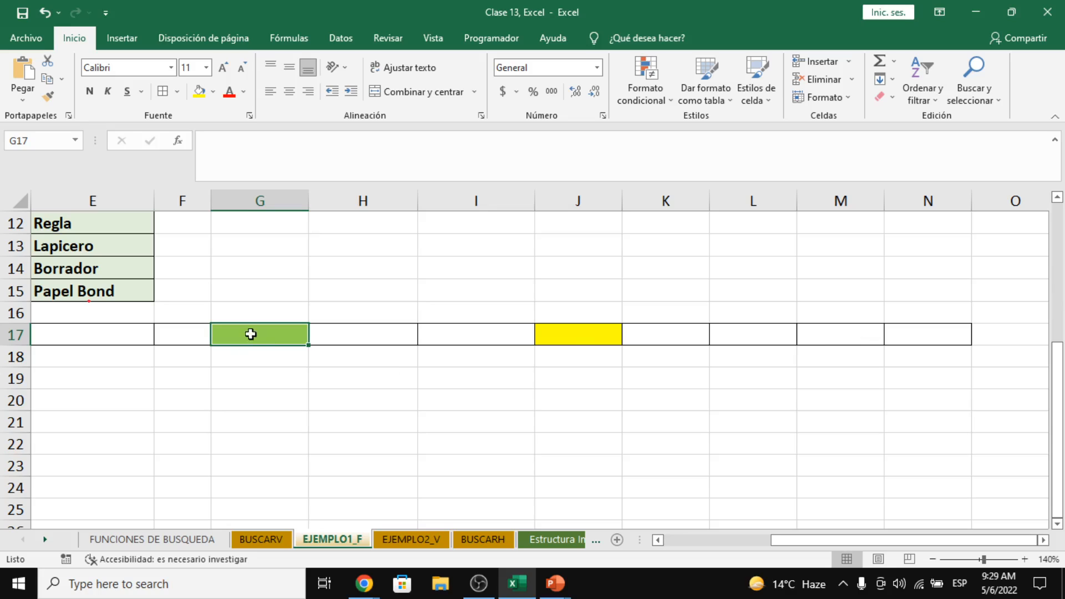
drag(268, 334, 591, 493)
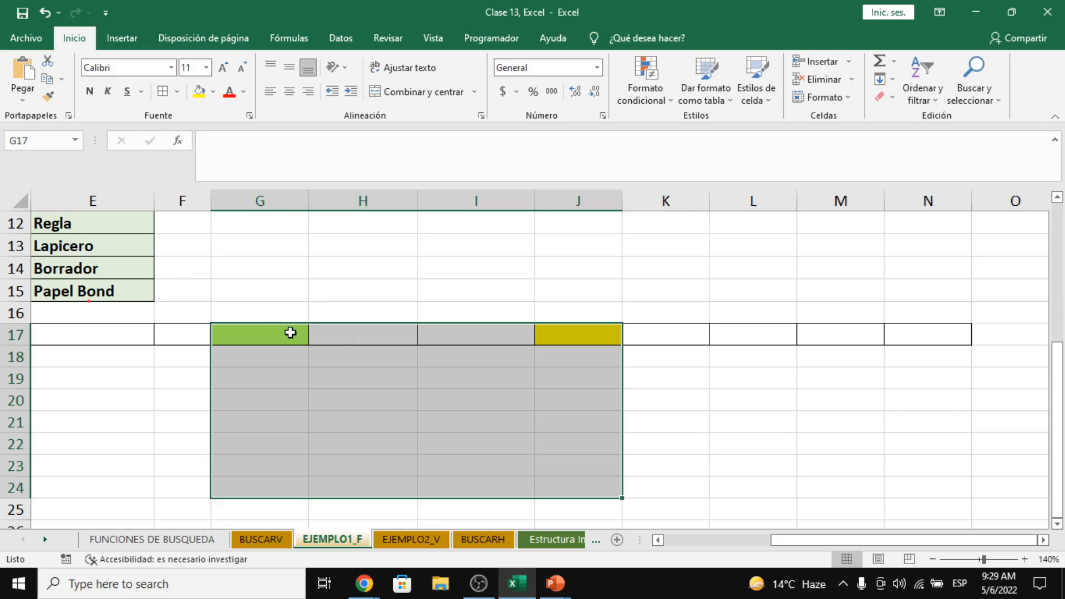
drag(295, 330, 556, 493)
Step: Switch to the Google Meet call to read the participants' chat reply, and return to the Excel workbook
key(super+Tab)
key(Return)
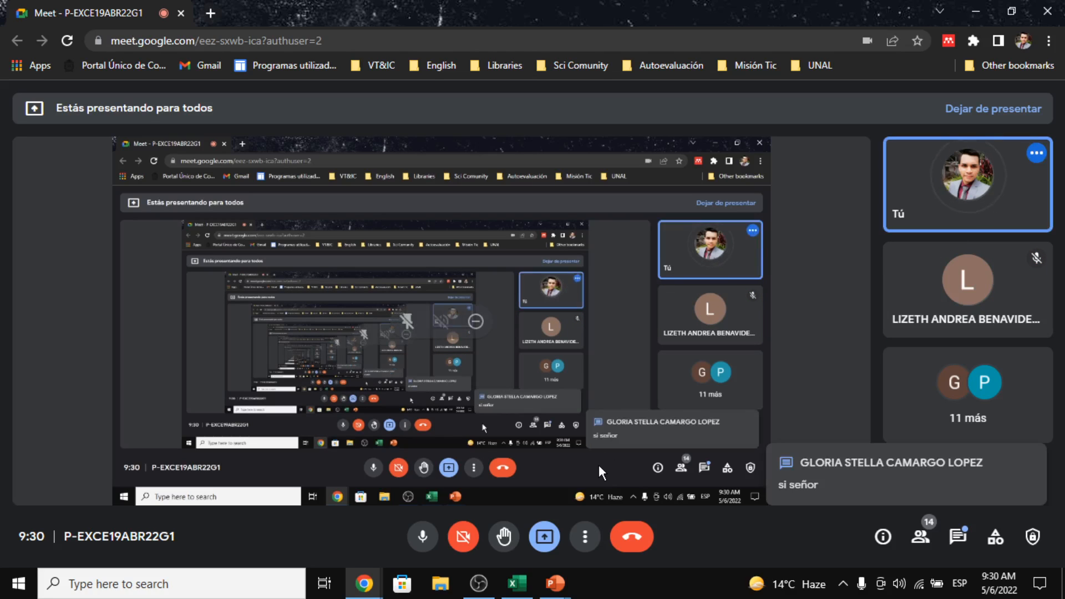
key(alt+Tab)
click(753, 422)
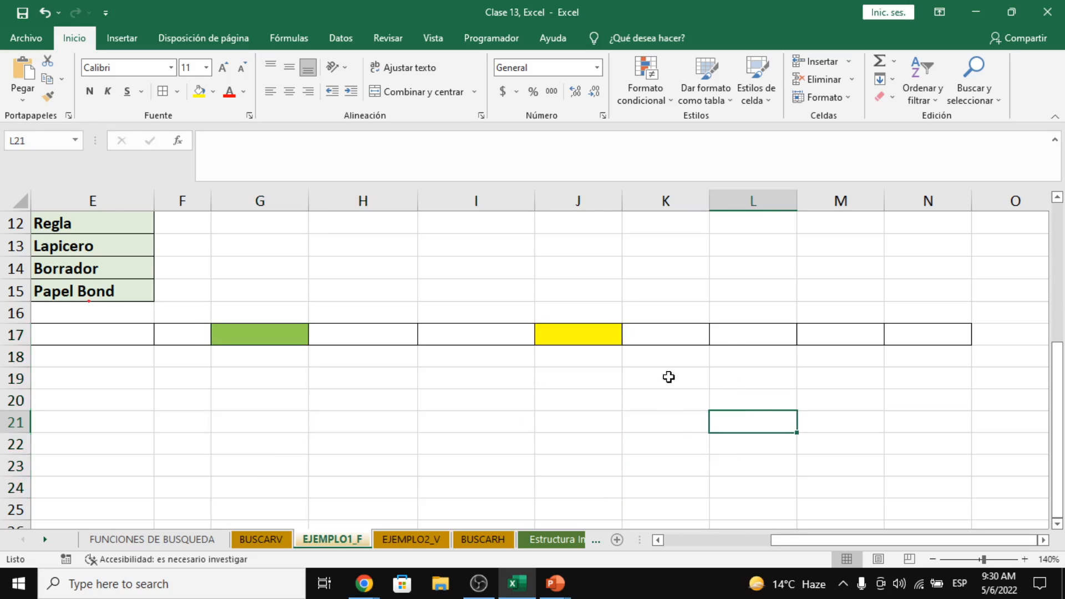
Step: Open the EJEMPLO2_V sheet and bring the workbook's last sheet names into view
scroll(568, 389, up, 4)
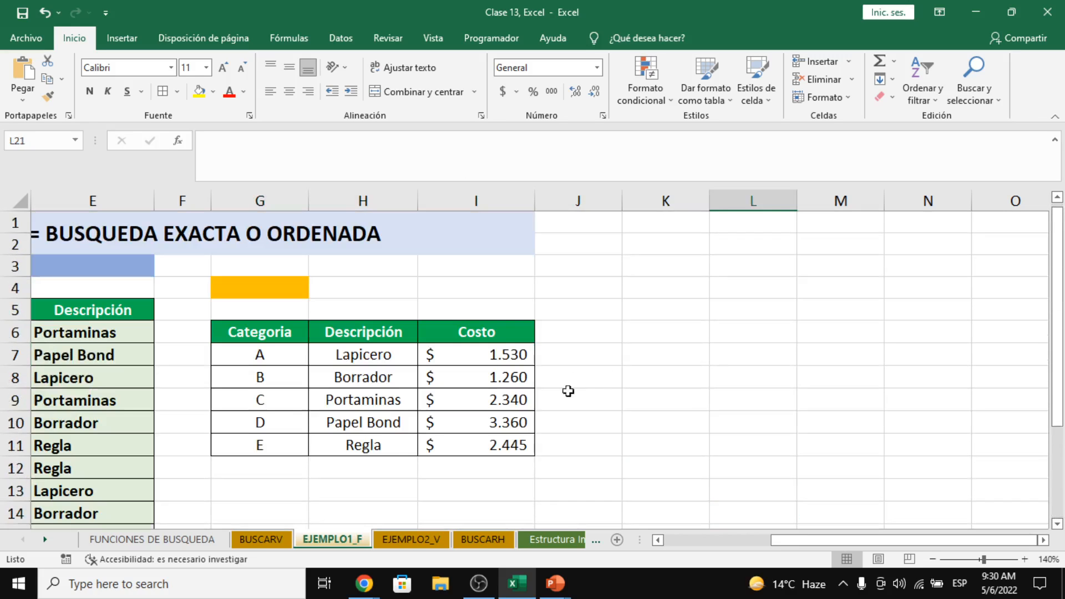
click(415, 540)
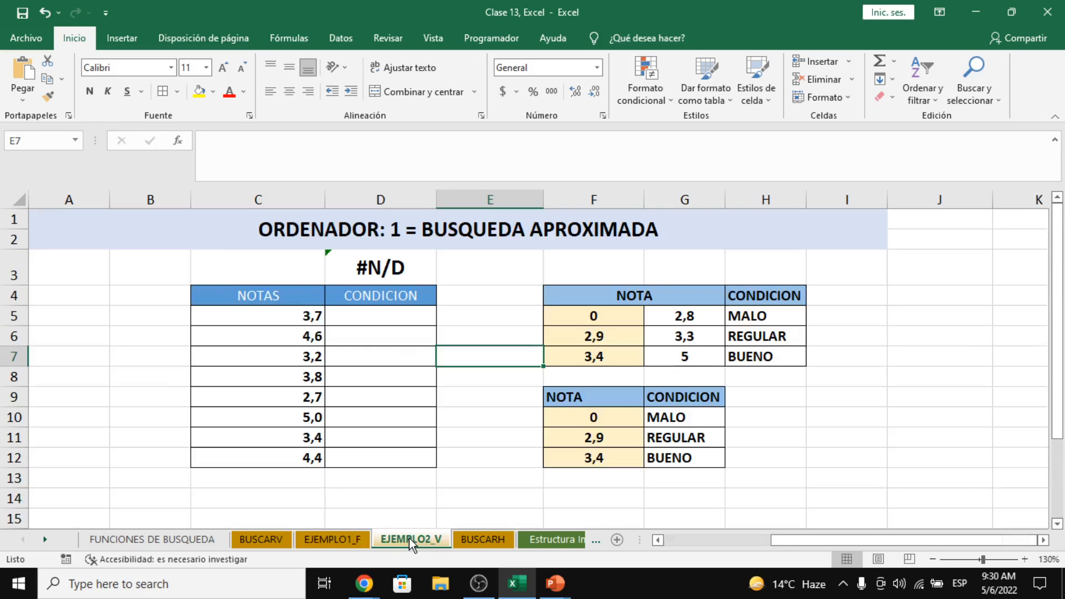
click(45, 539)
click(44, 539)
click(45, 539)
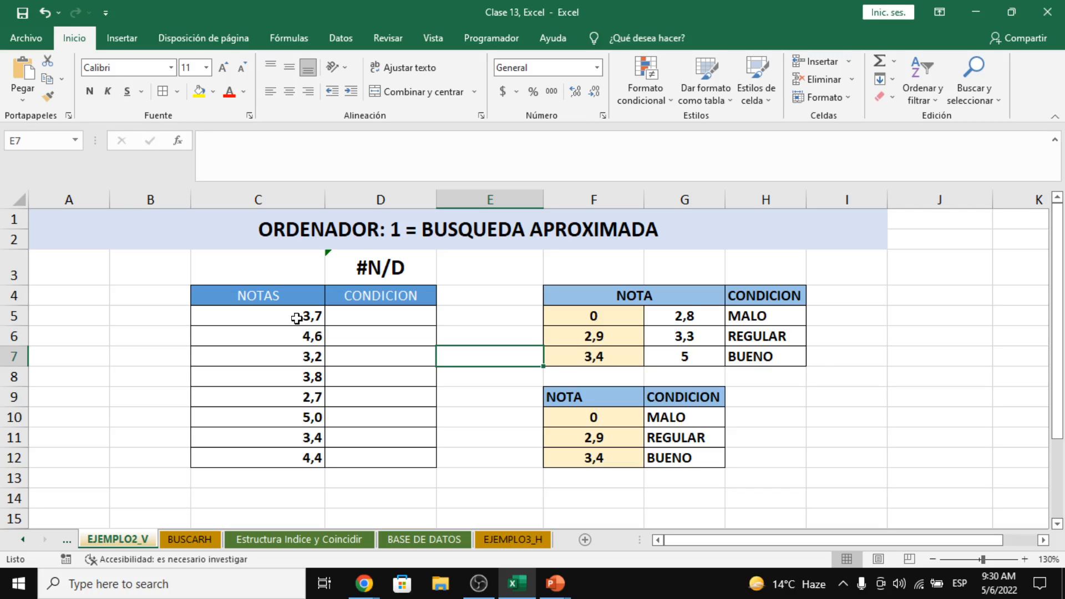
Step: Change the heading in A1 to "ORDENADOR: 1 O VERDADERO = BUSQUEDA APROXIMADA"
double_click(404, 231)
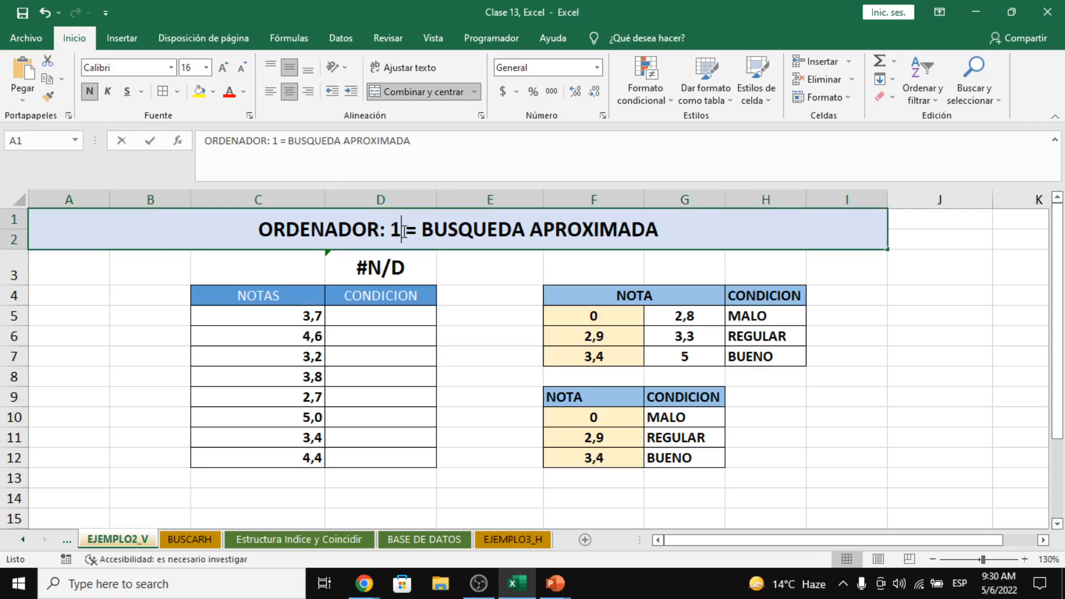
text(O )
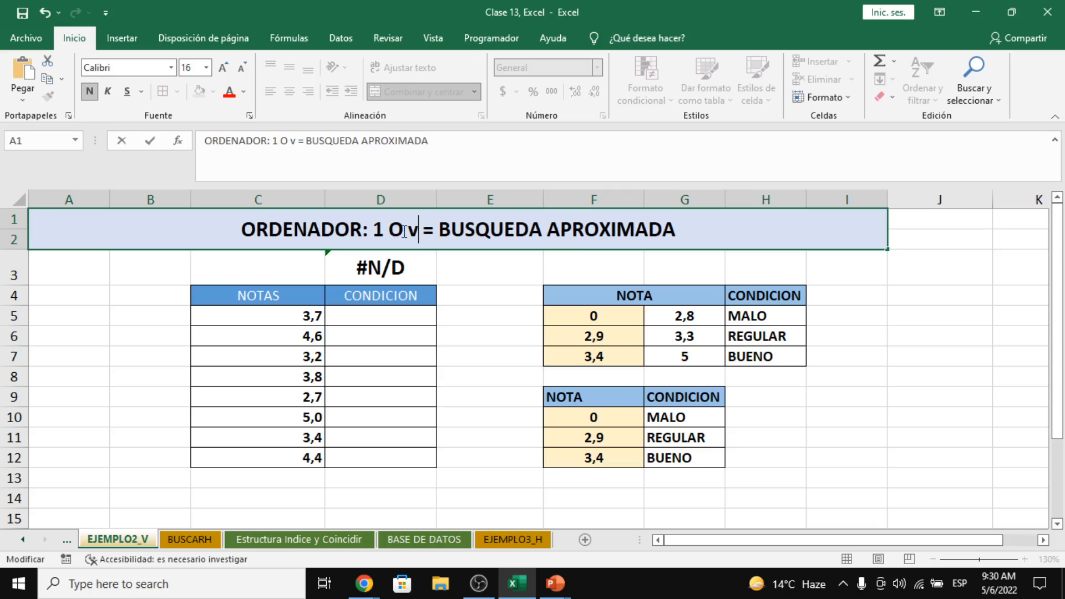
text(VERDADERO)
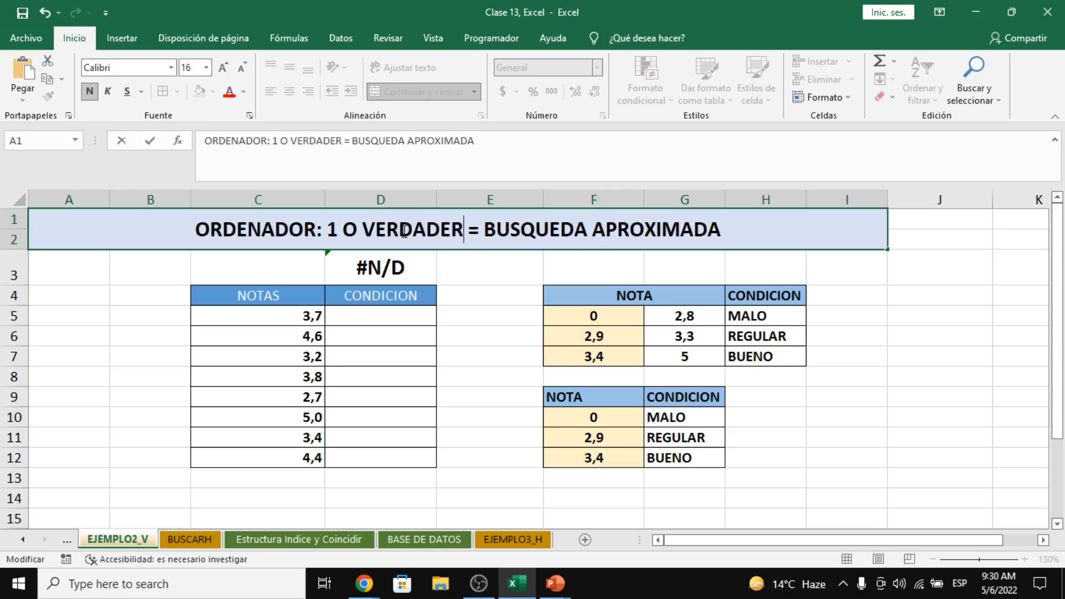
key(Return)
click(399, 198)
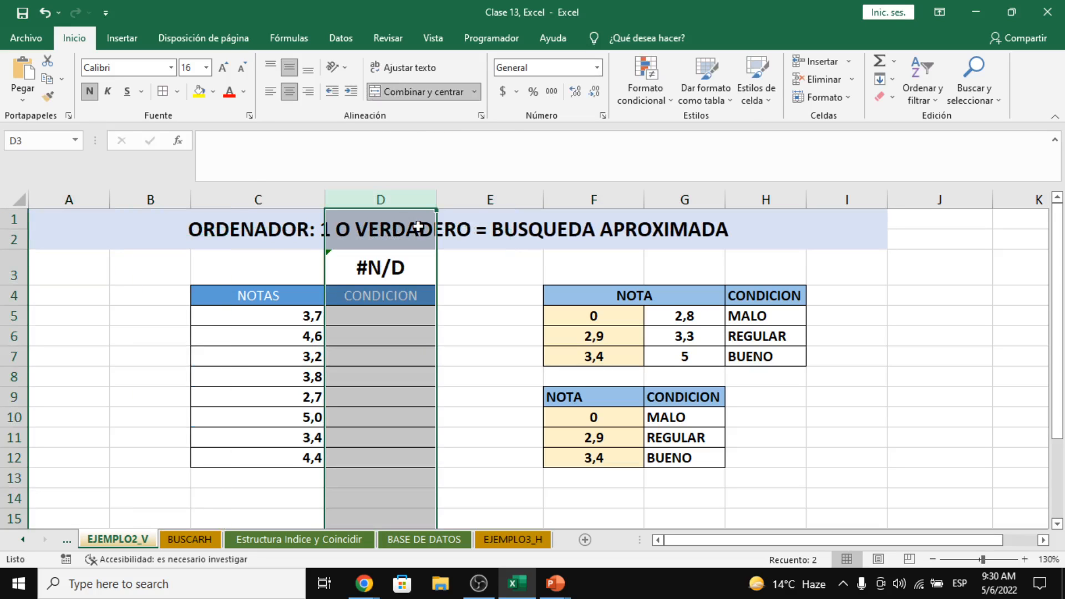
click(302, 229)
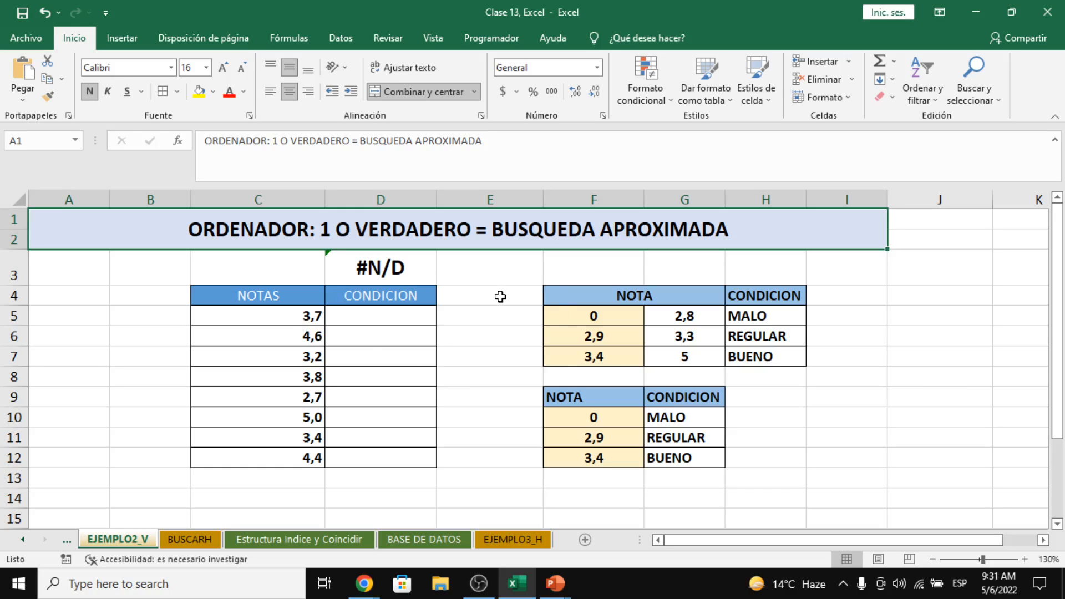
Step: Examine the grades listed in the NOTAS column, from C5 to C12
click(284, 297)
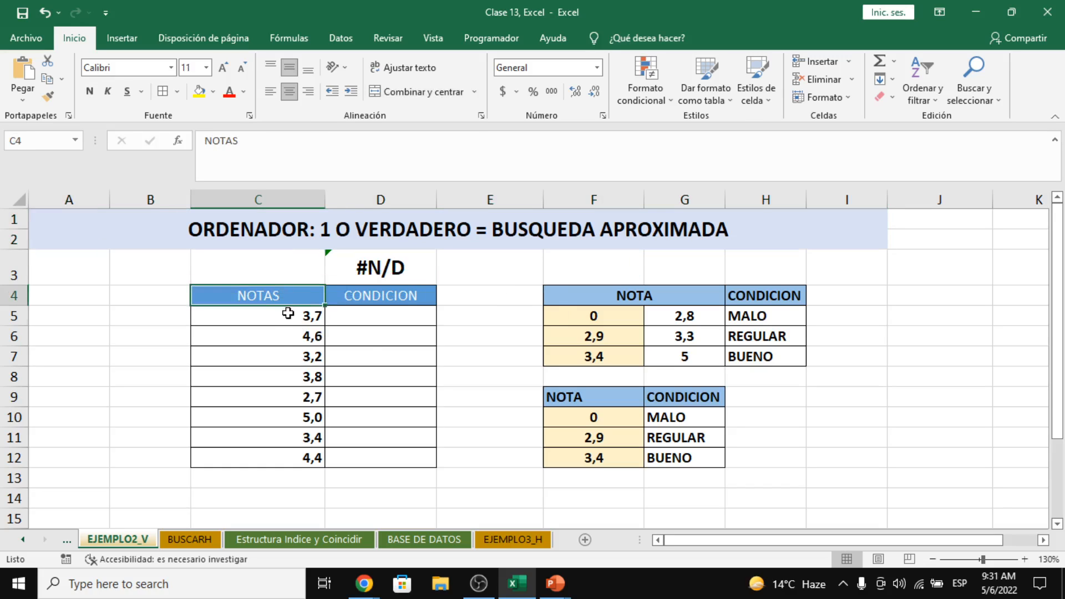
click(285, 316)
click(285, 336)
click(287, 356)
click(291, 380)
click(299, 417)
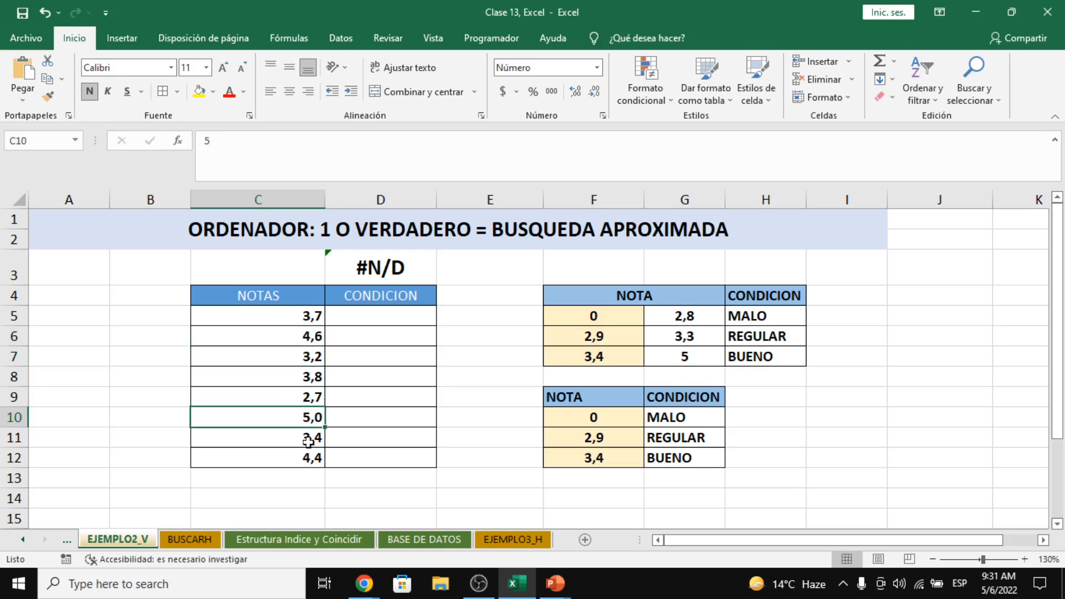
click(306, 456)
click(292, 317)
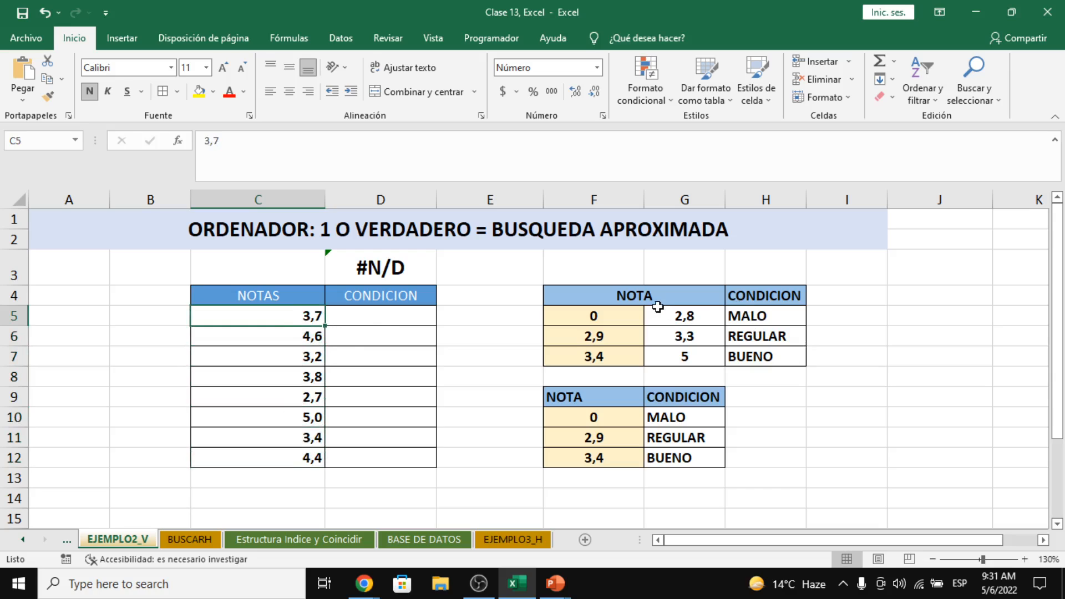
Step: Examine each grade range in F5:G7 together with its matching CONDICION in column H
click(624, 322)
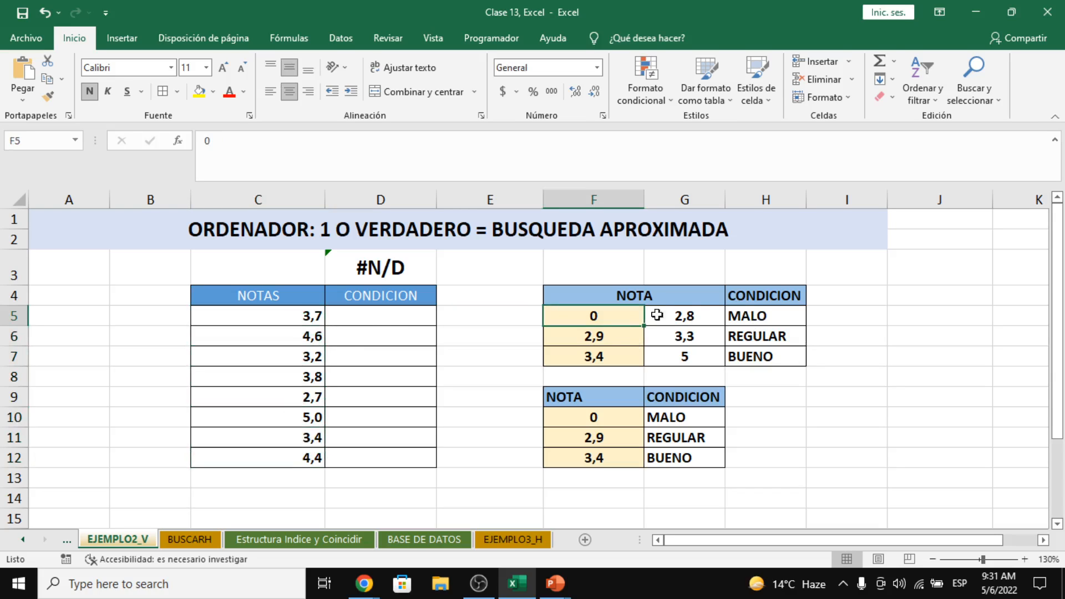
click(689, 315)
click(787, 315)
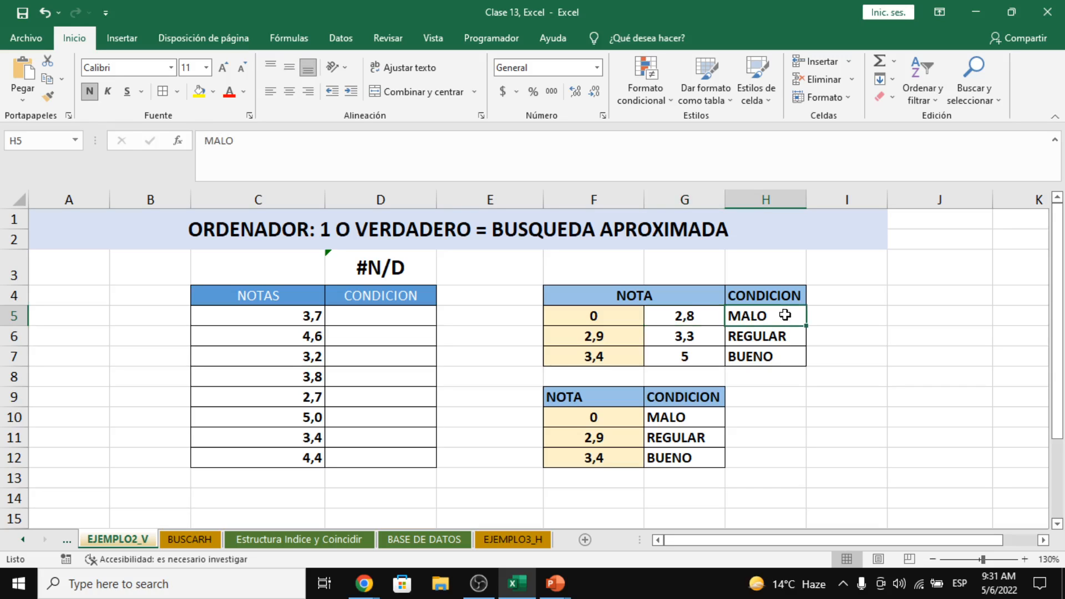
click(613, 338)
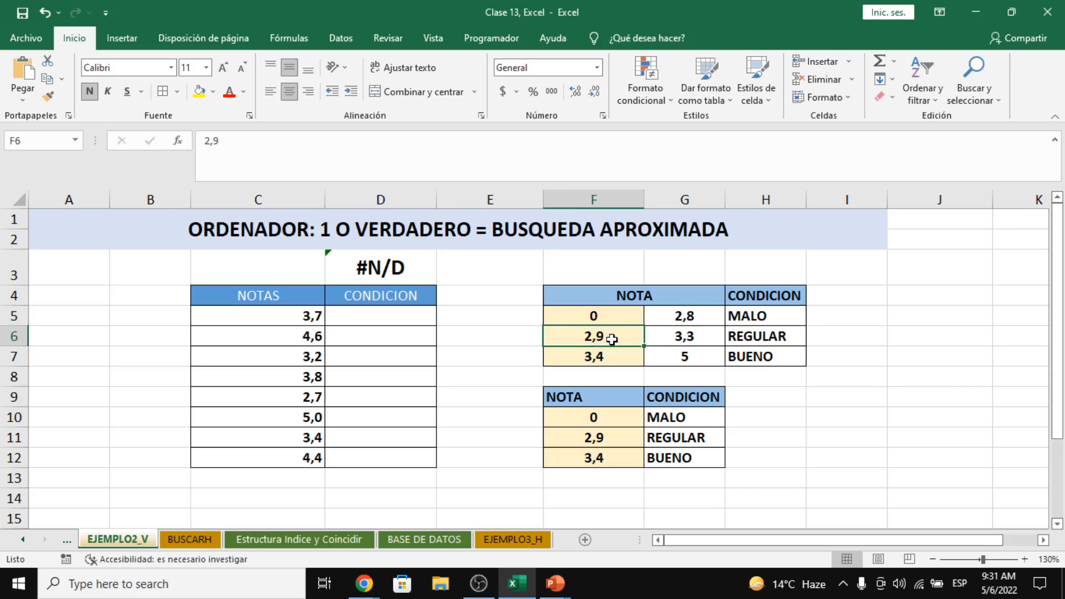
click(677, 337)
click(779, 338)
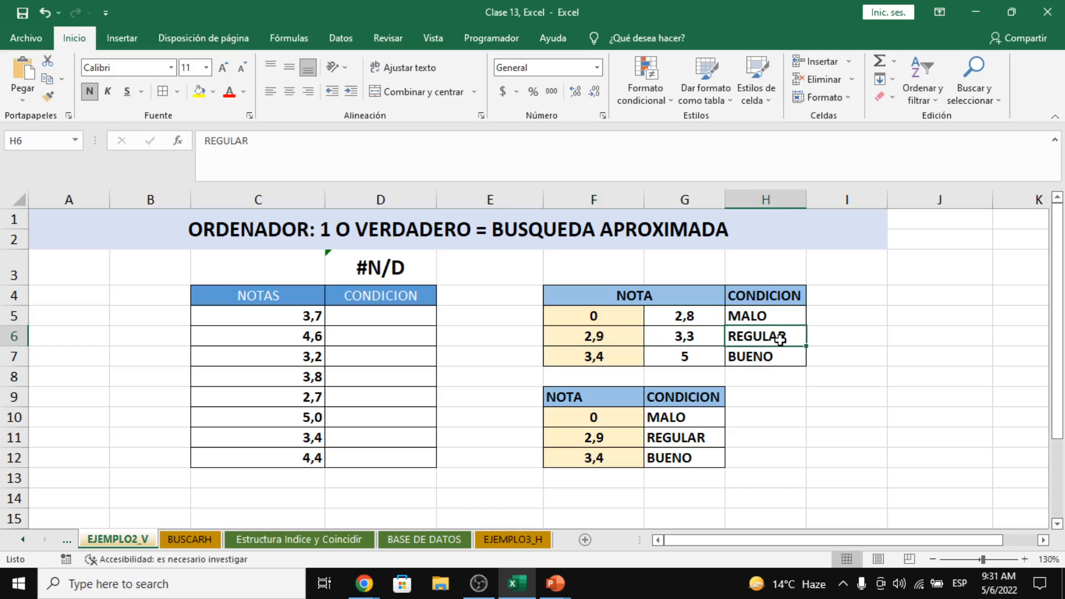
click(577, 359)
click(705, 360)
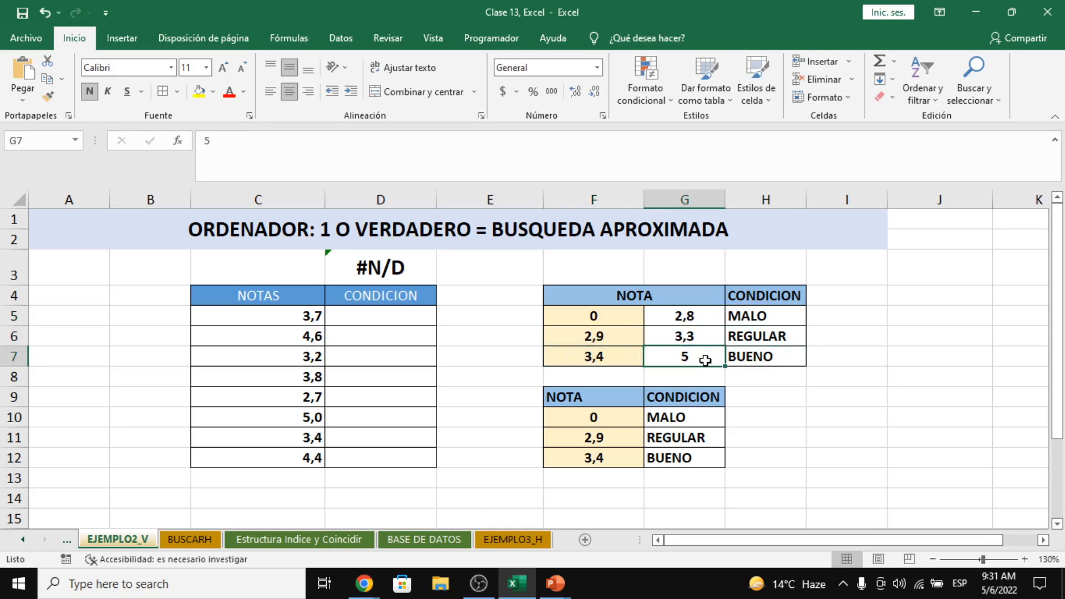
click(763, 354)
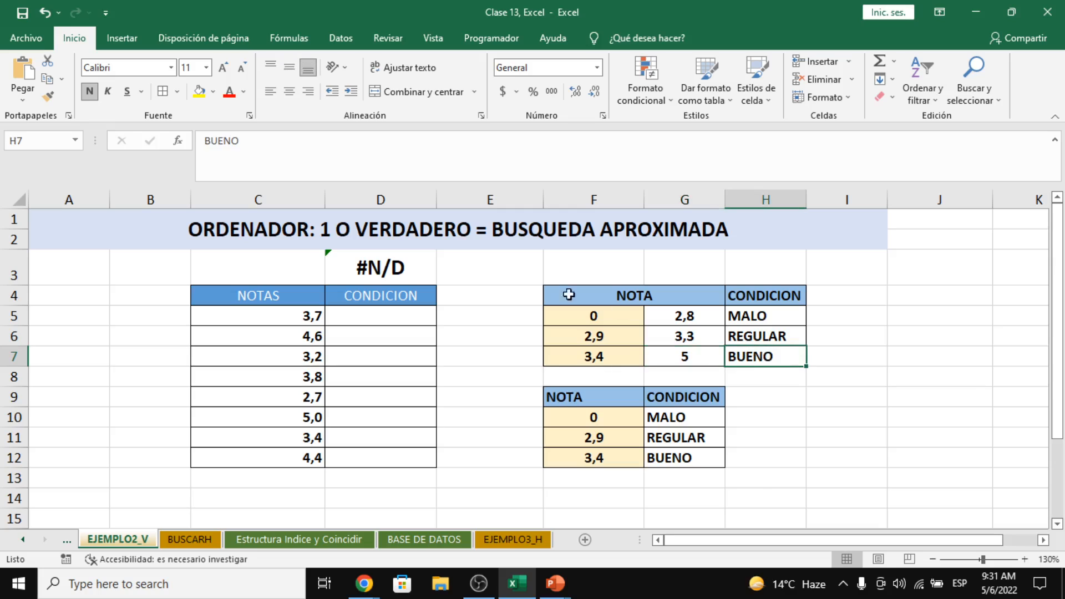
Step: Examine the whole range table F4:H7 and the lower grade limits in F5:F7
drag(560, 294, 764, 361)
click(584, 328)
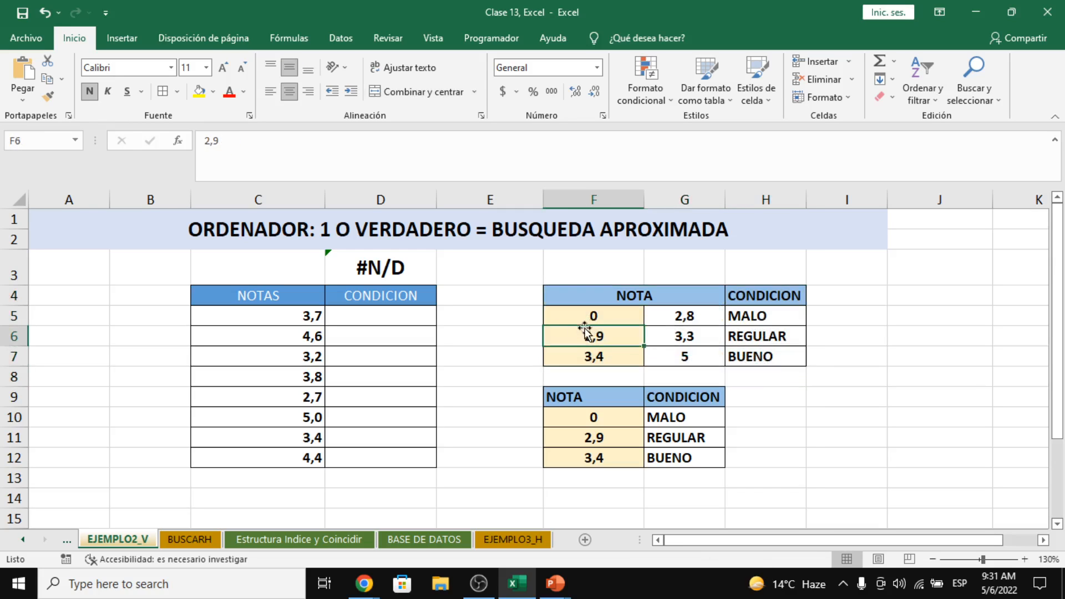
drag(566, 315, 715, 347)
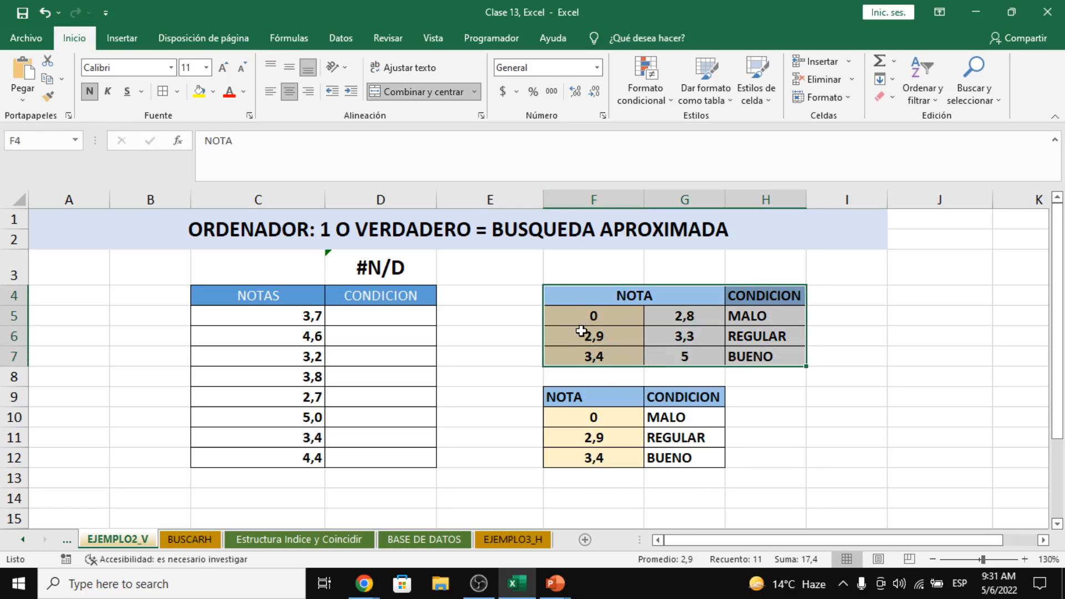
drag(582, 319, 583, 358)
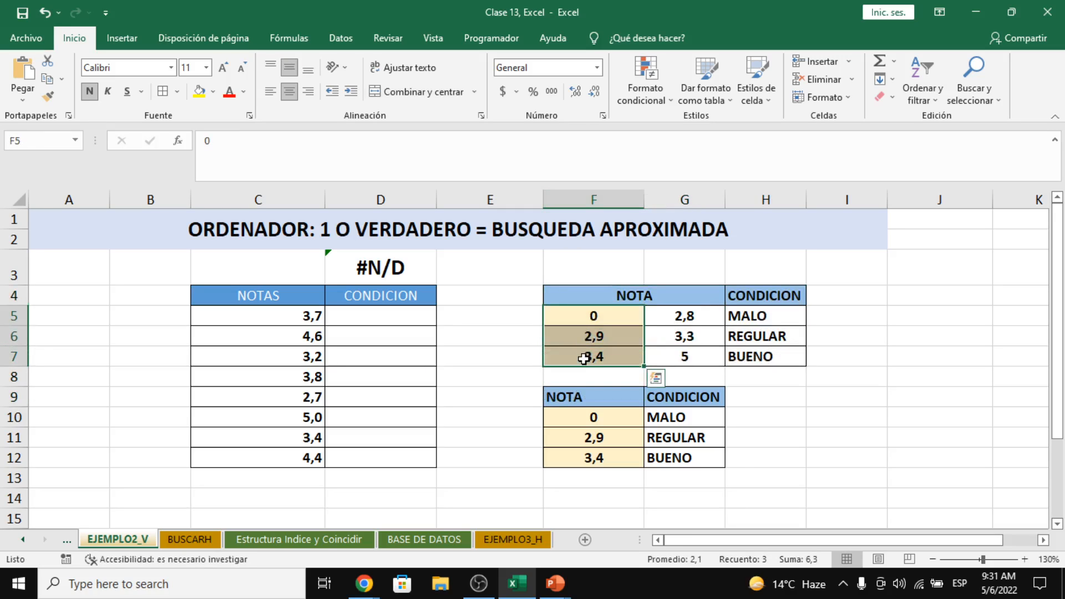
Step: Compare the first grade in C5 with the lower grade limits in F5:F7
click(314, 318)
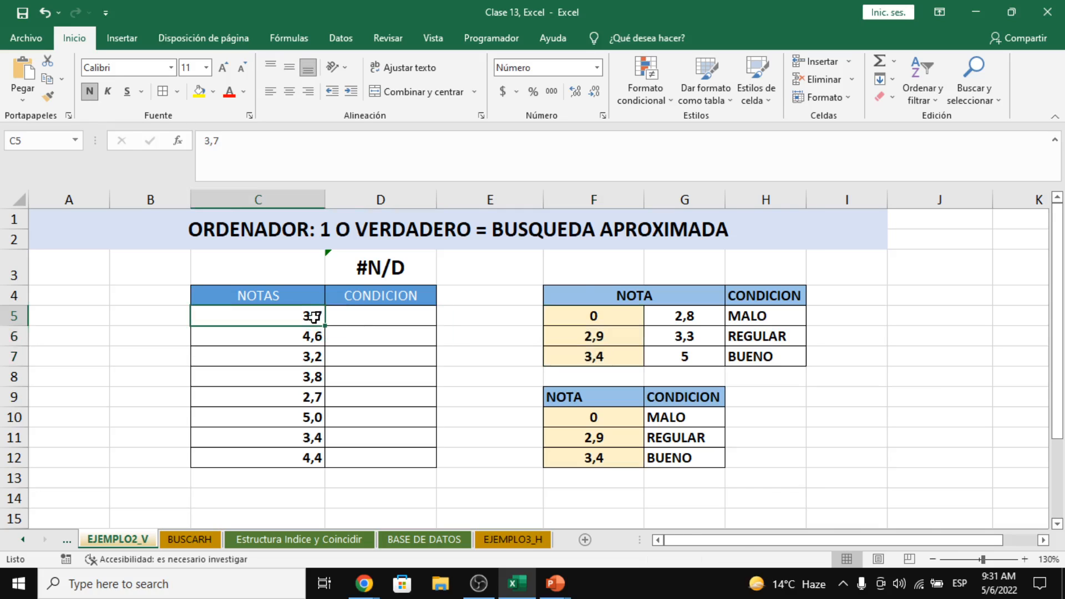
drag(596, 317, 581, 357)
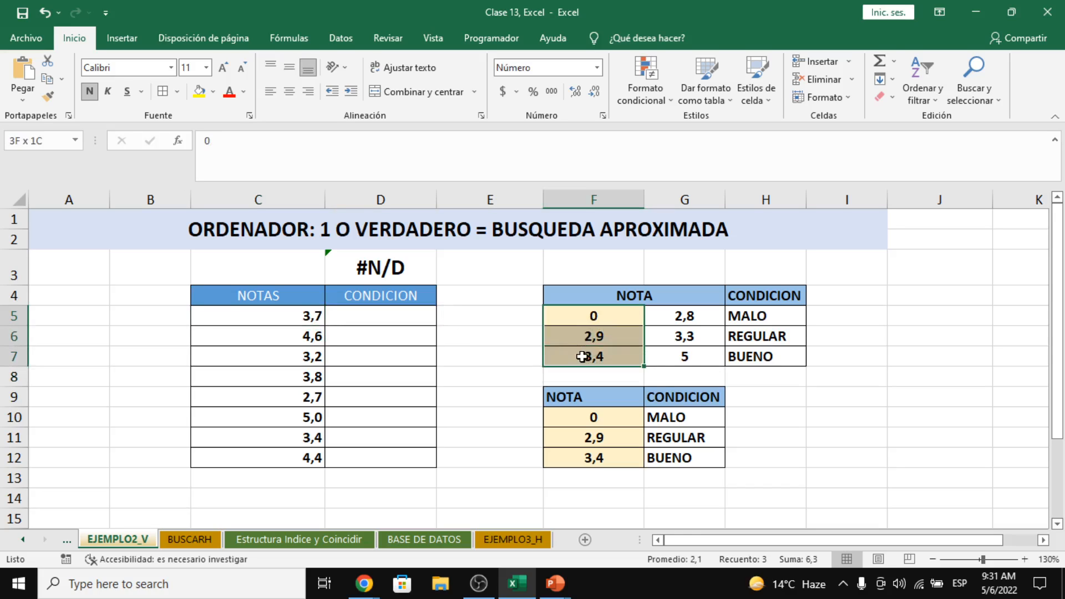
click(300, 317)
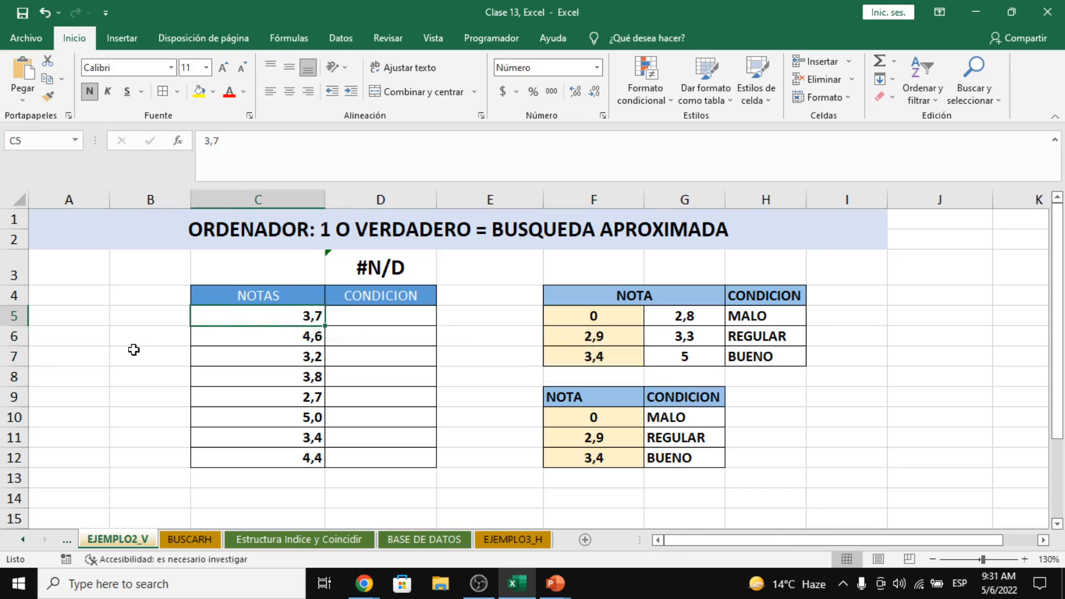
click(639, 344)
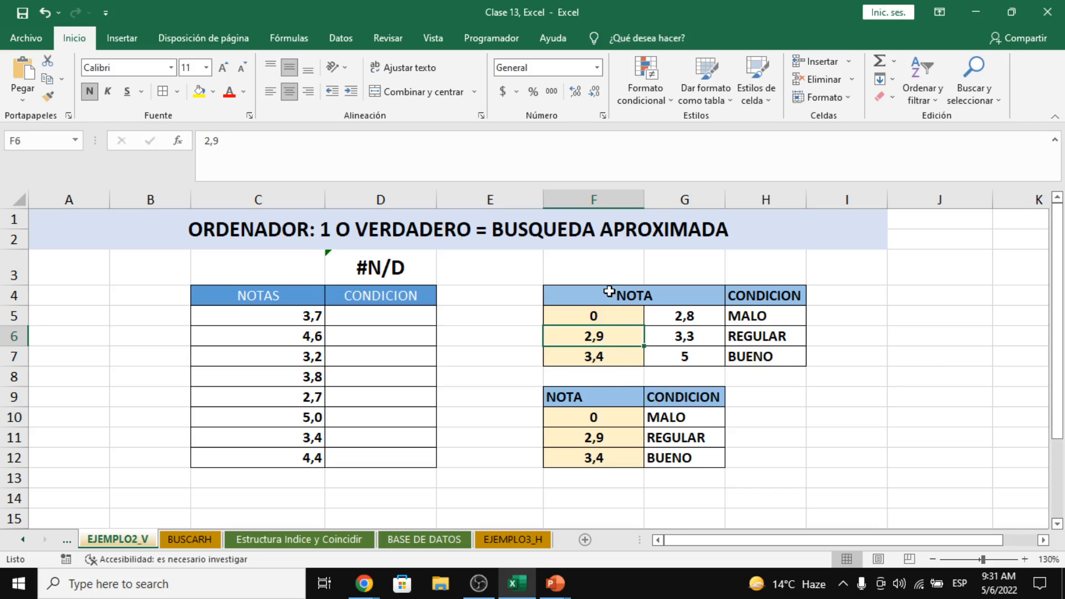
click(617, 317)
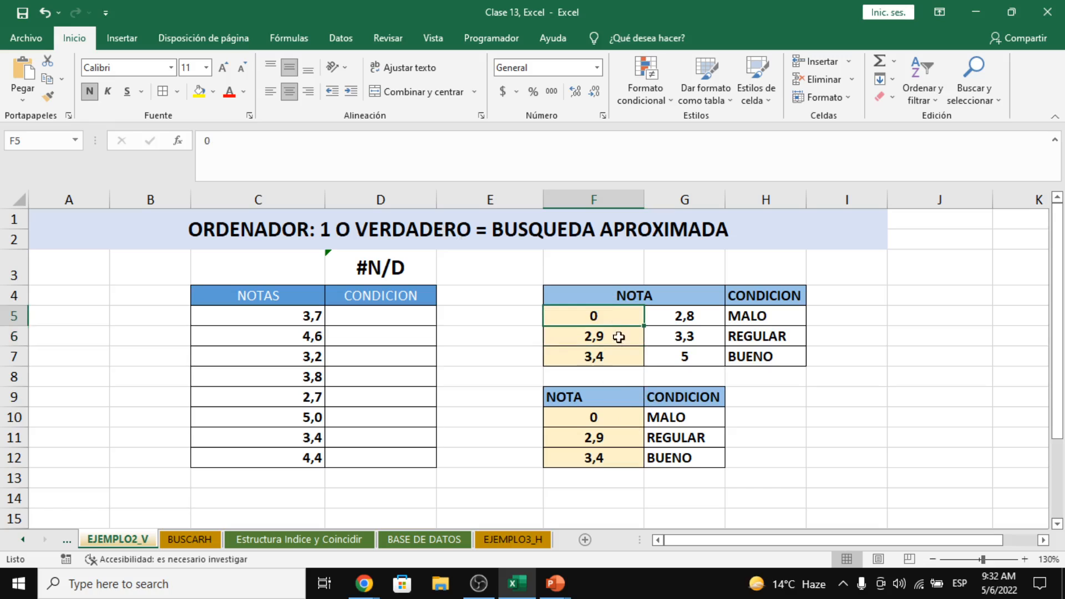
Step: Compare the range table F4:H7 with the simplified table F9:G12 and examine its lower limits in F10:F12
drag(613, 297, 780, 349)
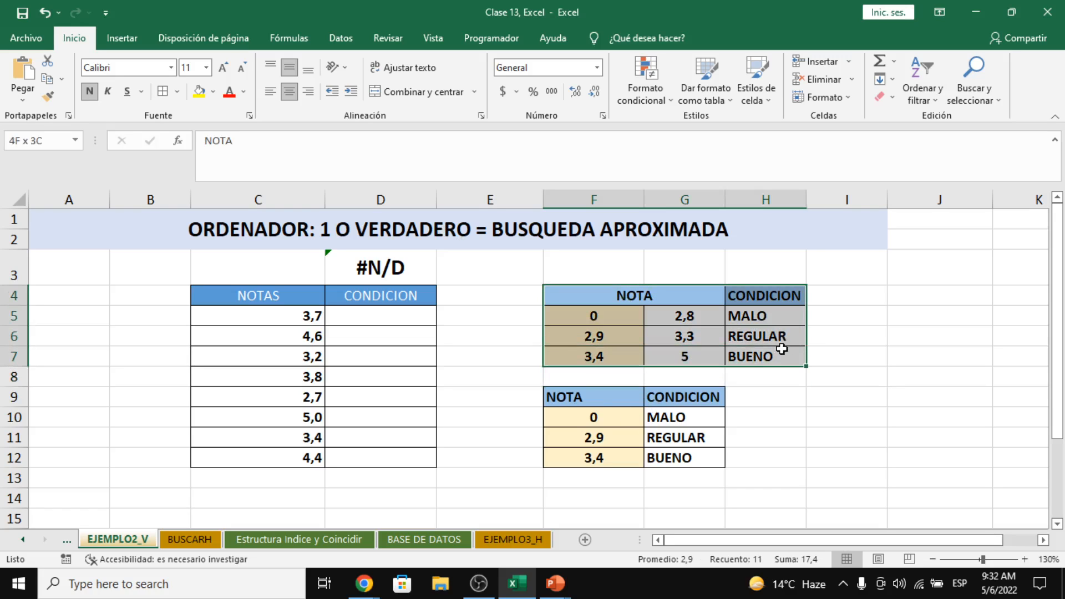
drag(630, 392, 686, 435)
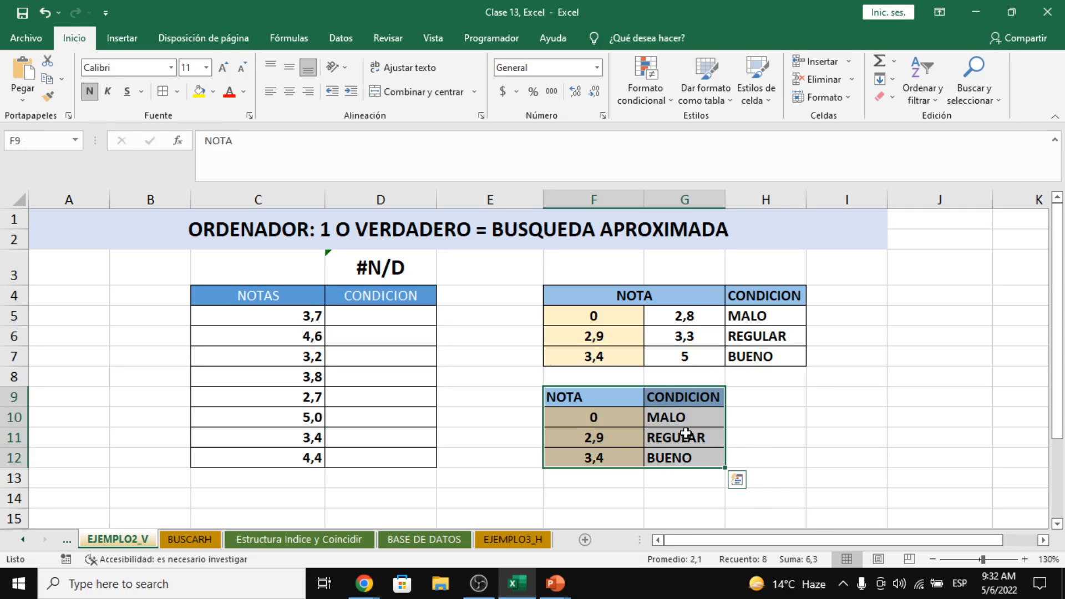
click(686, 437)
click(611, 315)
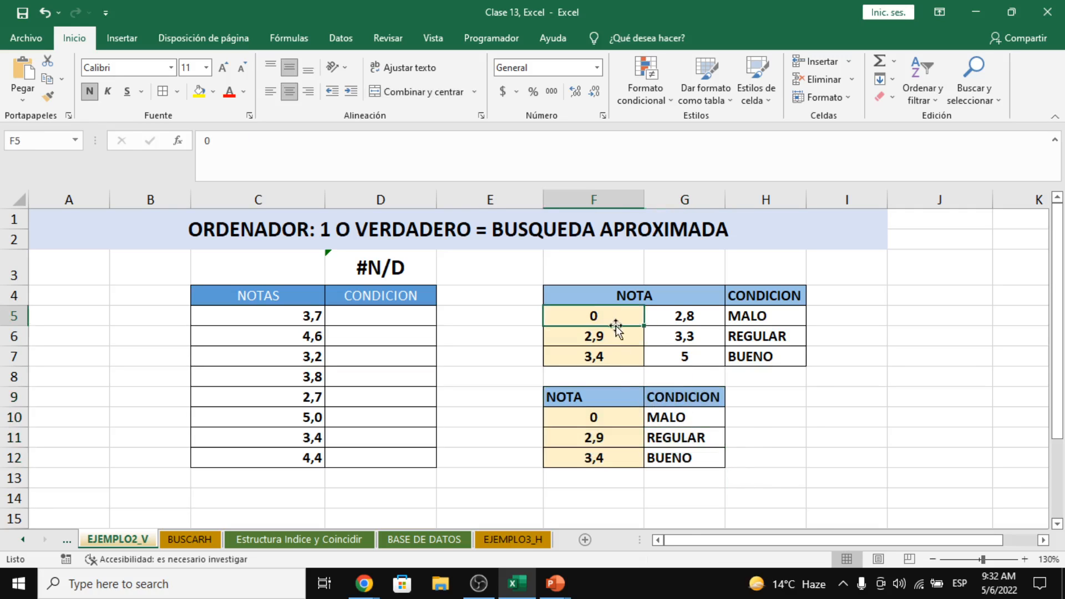
click(596, 414)
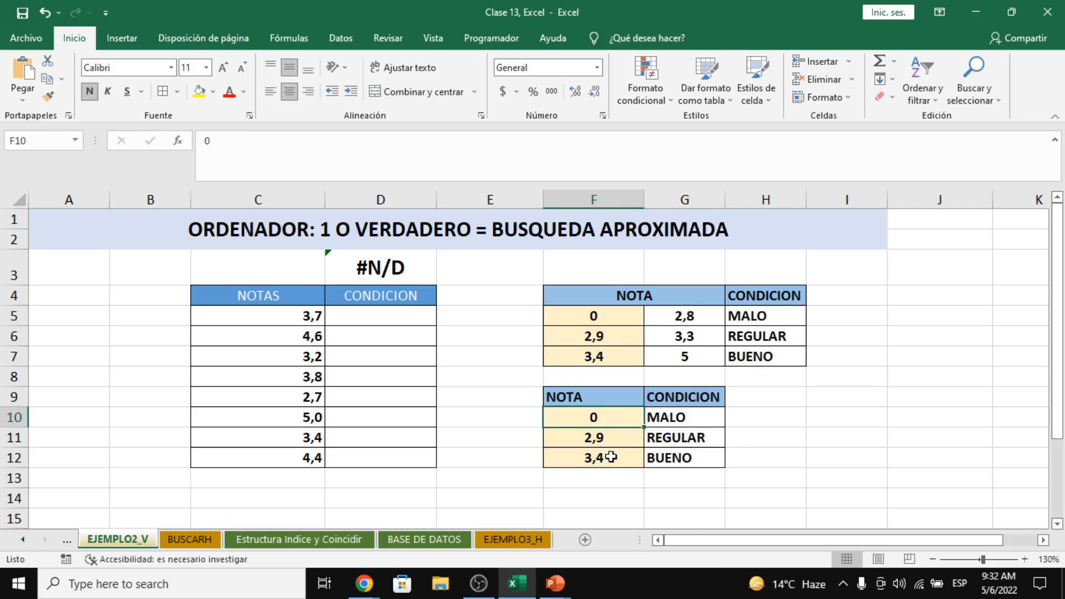
click(606, 439)
click(614, 461)
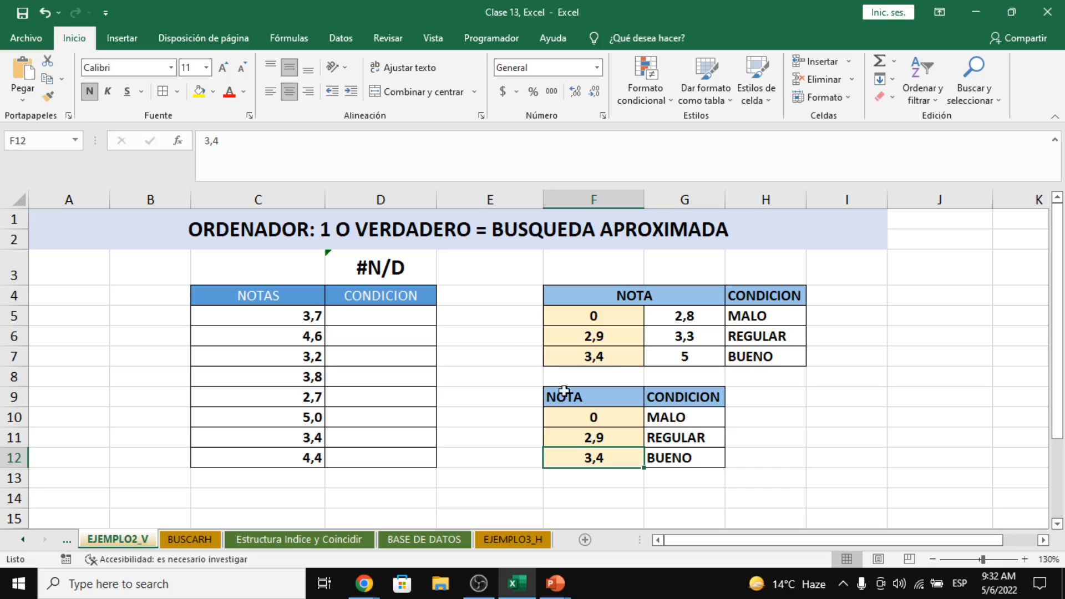
Step: Enter the condition text starting with "BUE" in E5, in the row of the first grade
click(492, 313)
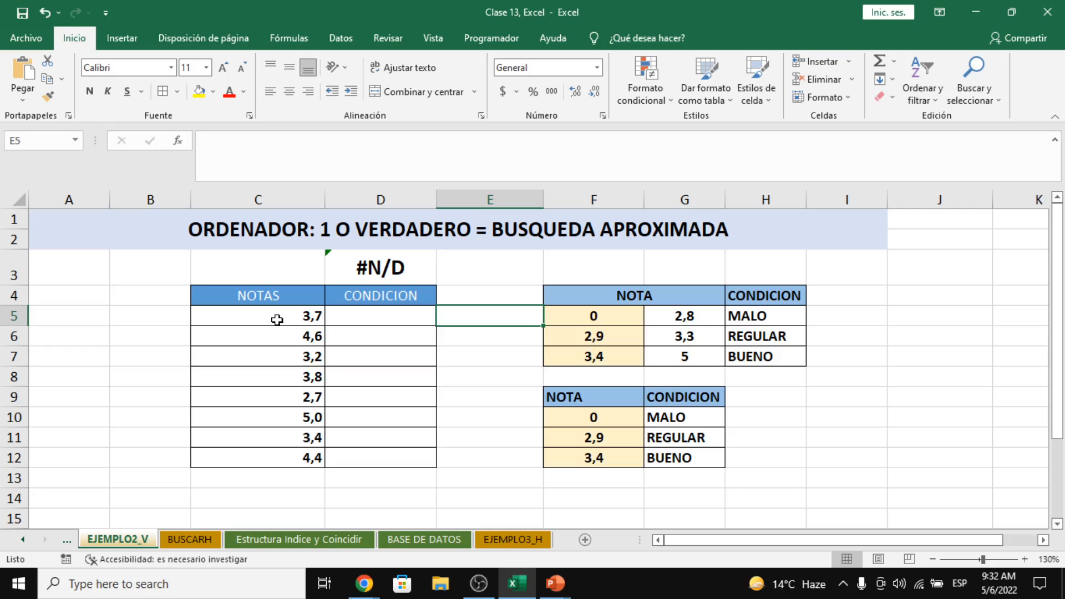
text(BUE)
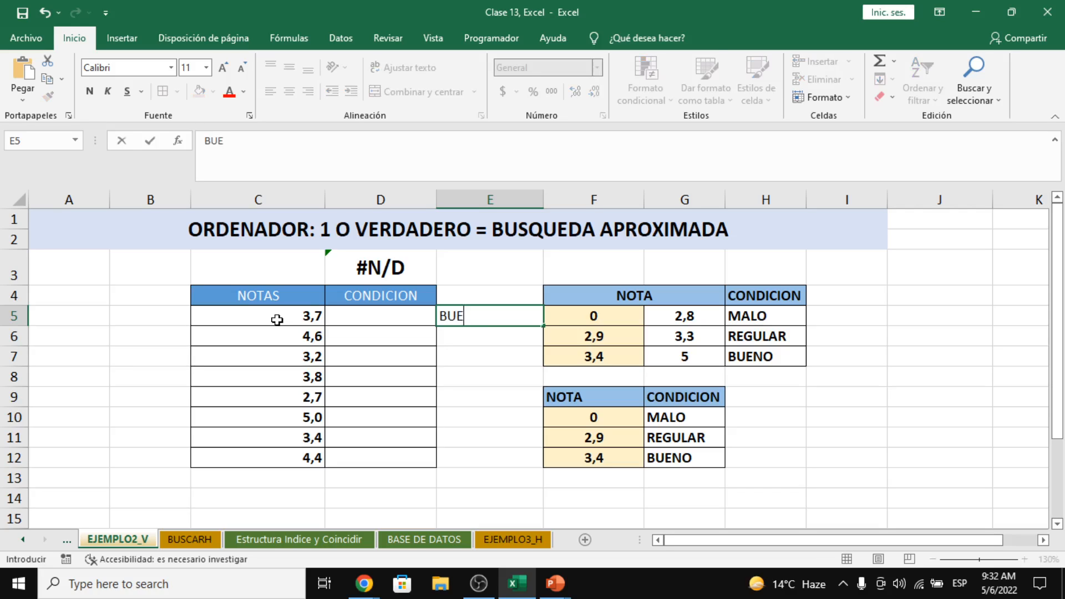
Step: Fill E5:E8 with the expected conditions BUENO, BUENO, REGULAR and BUENO beside the corresponding grades
text(NO)
key(Return)
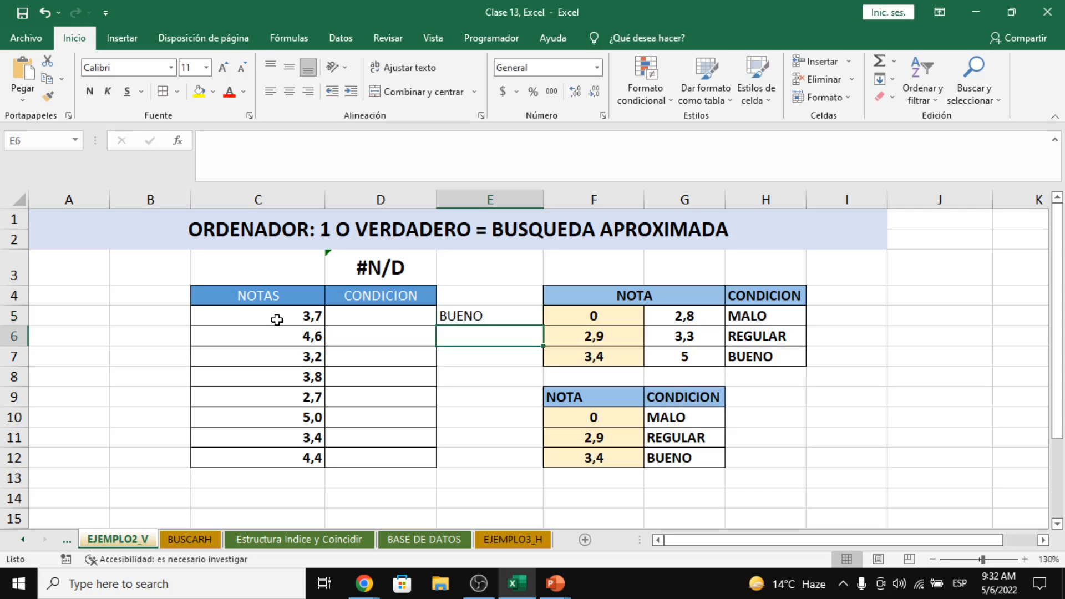
text(BUENO)
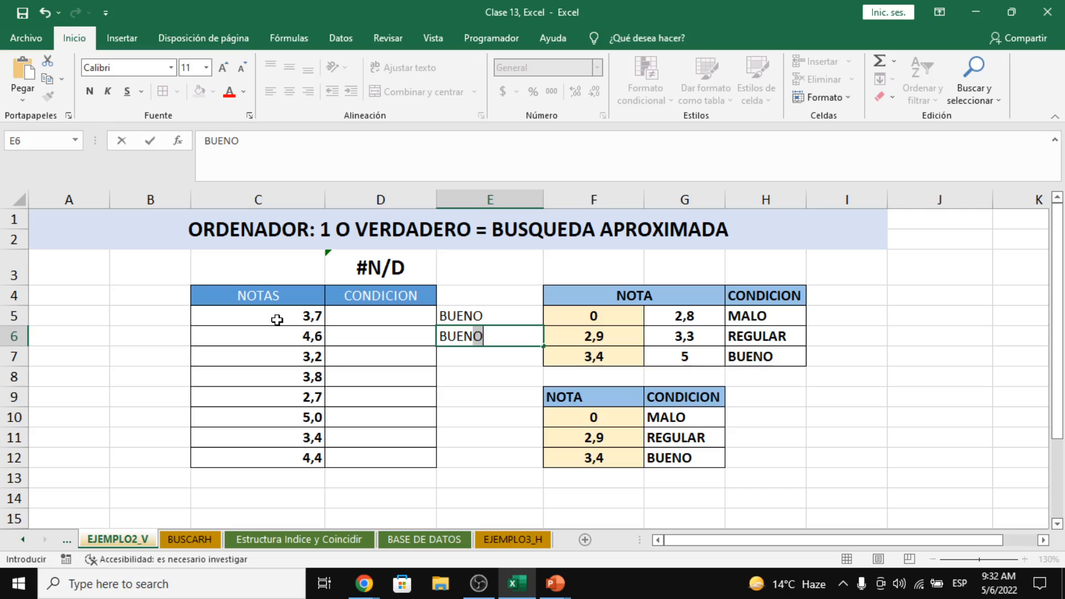
key(Return)
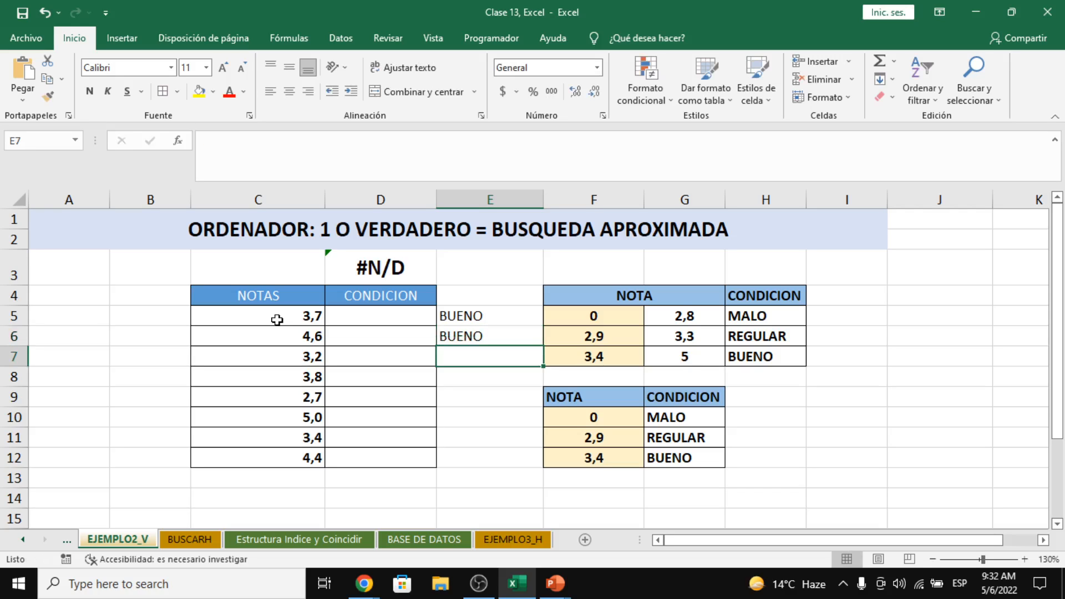
text(REGUL)
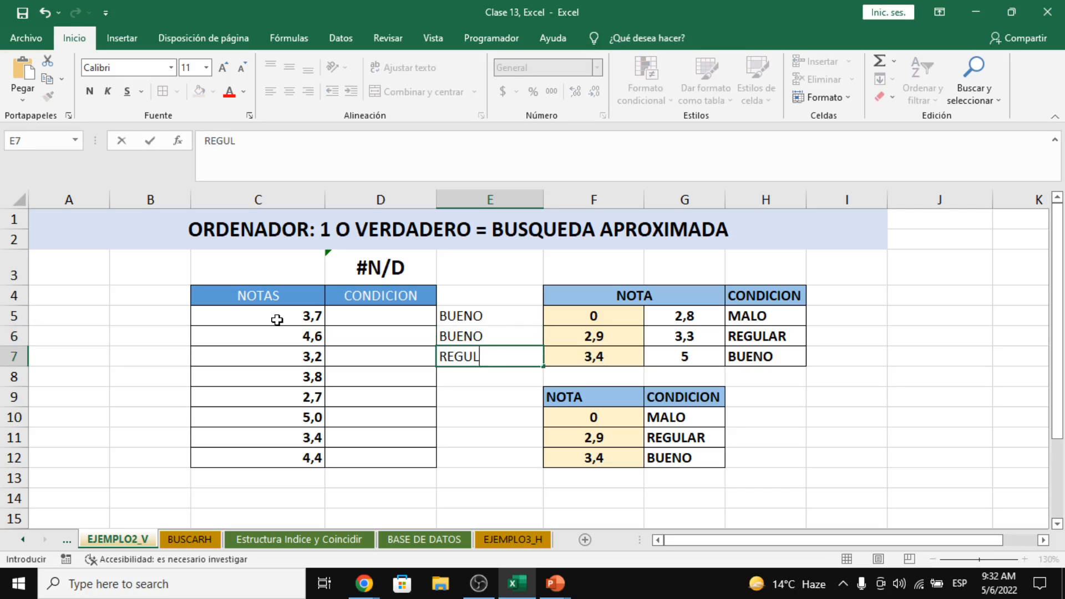
text(AR)
key(Return)
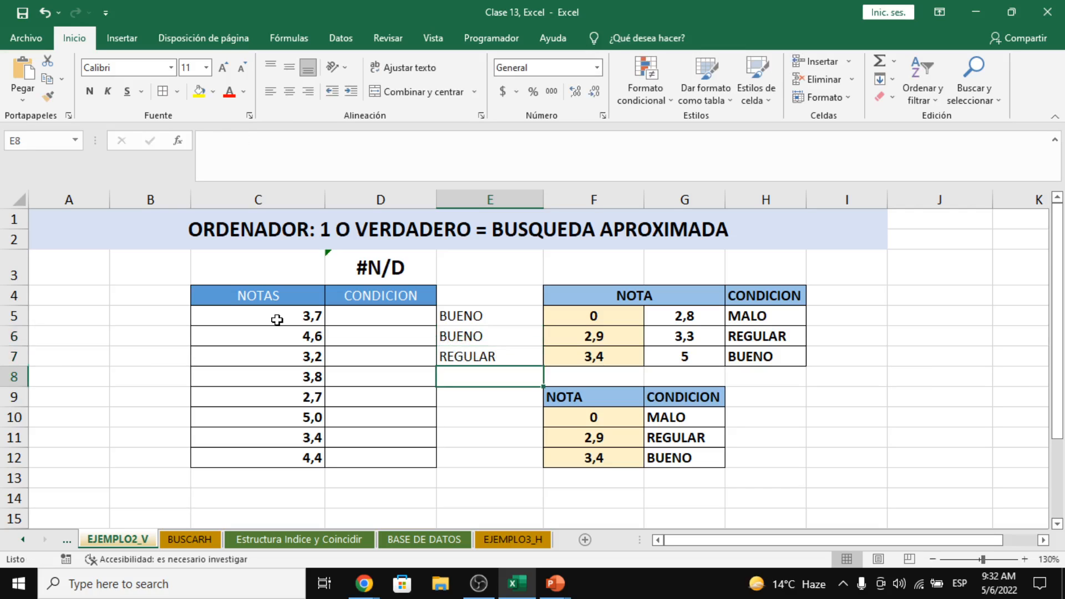
text(BU)
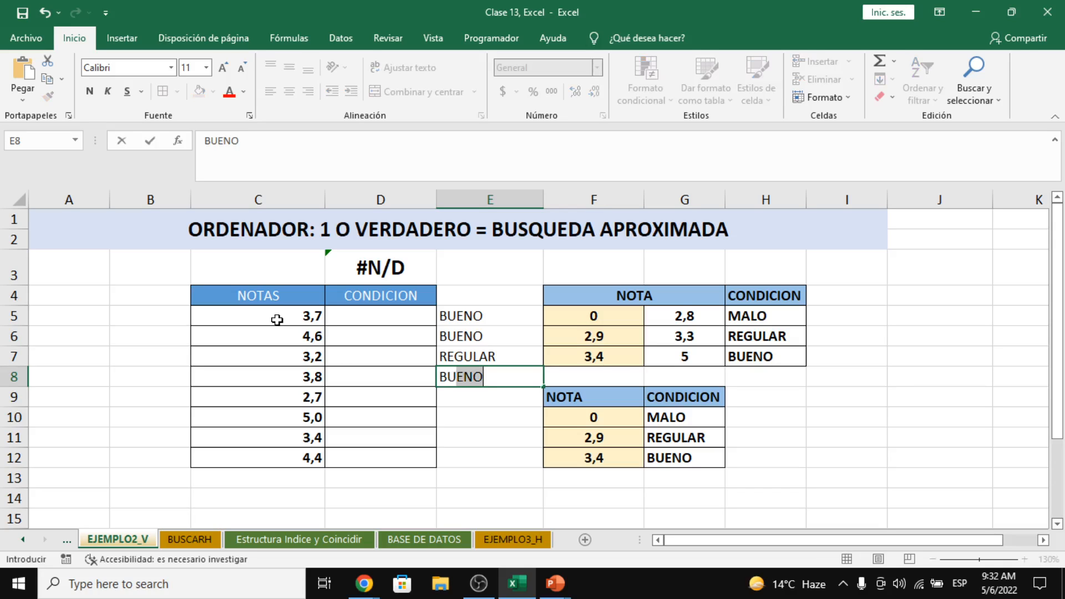
text(ENO)
key(Return)
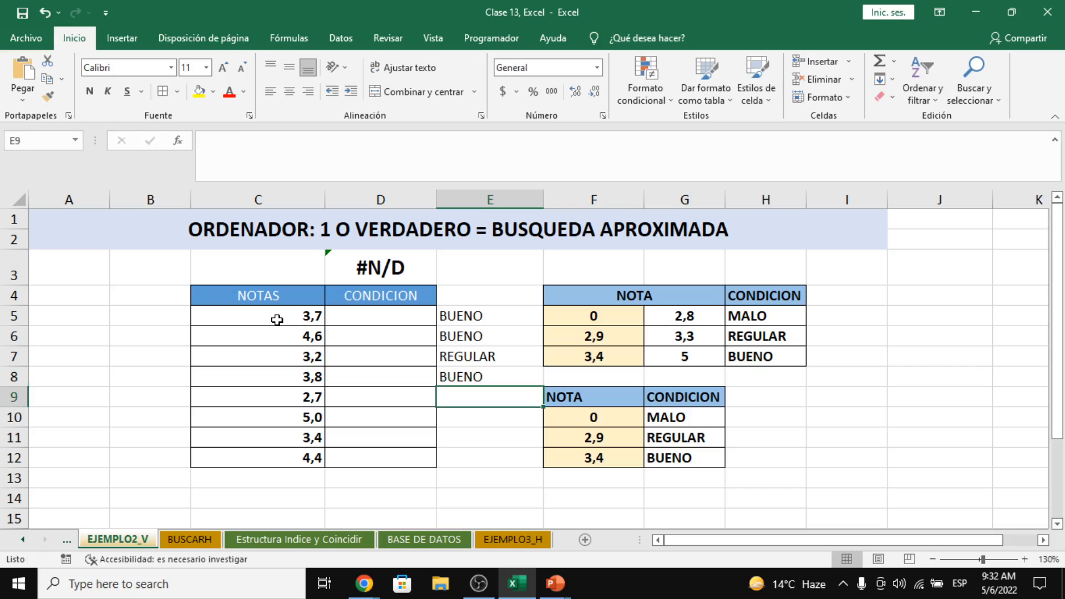
Step: Fill E9:E12 with the expected conditions MALO, BUENO, BUENO and BUENO beside the remaining grades
text(MALO)
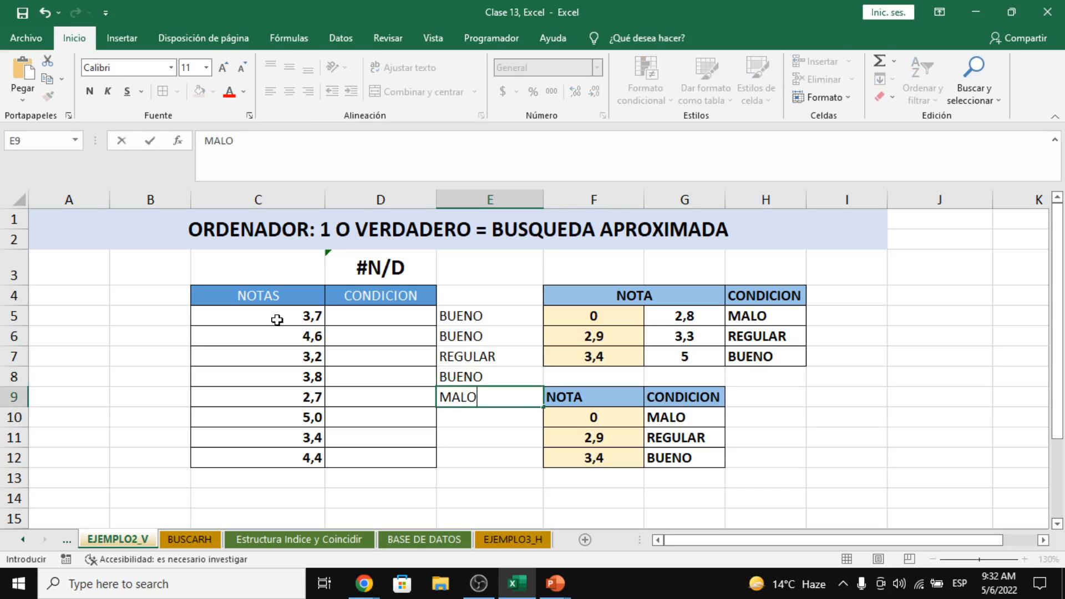
key(Return)
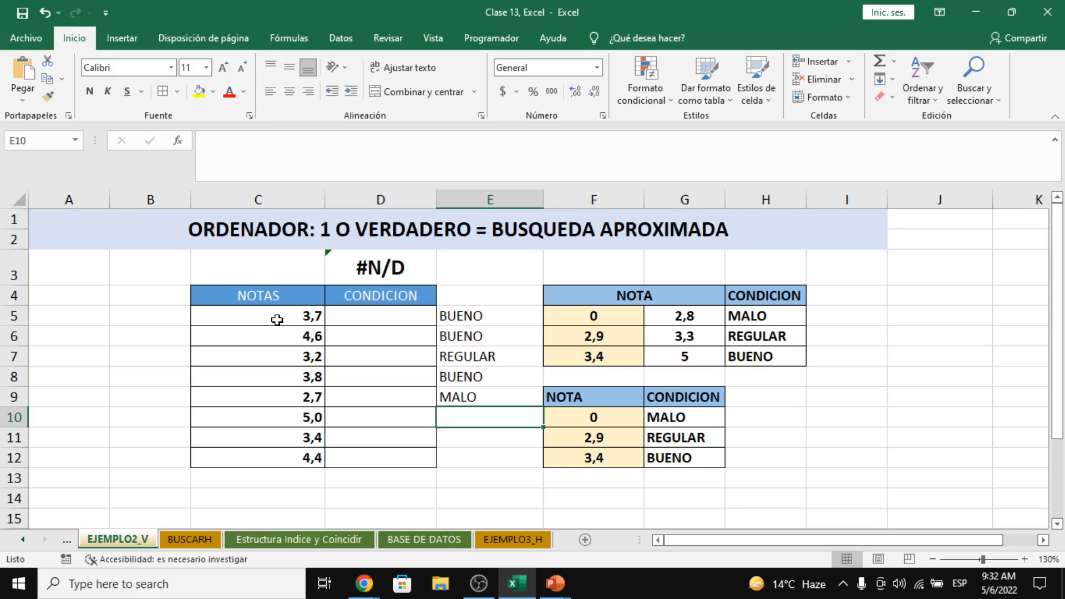
text(BUE)
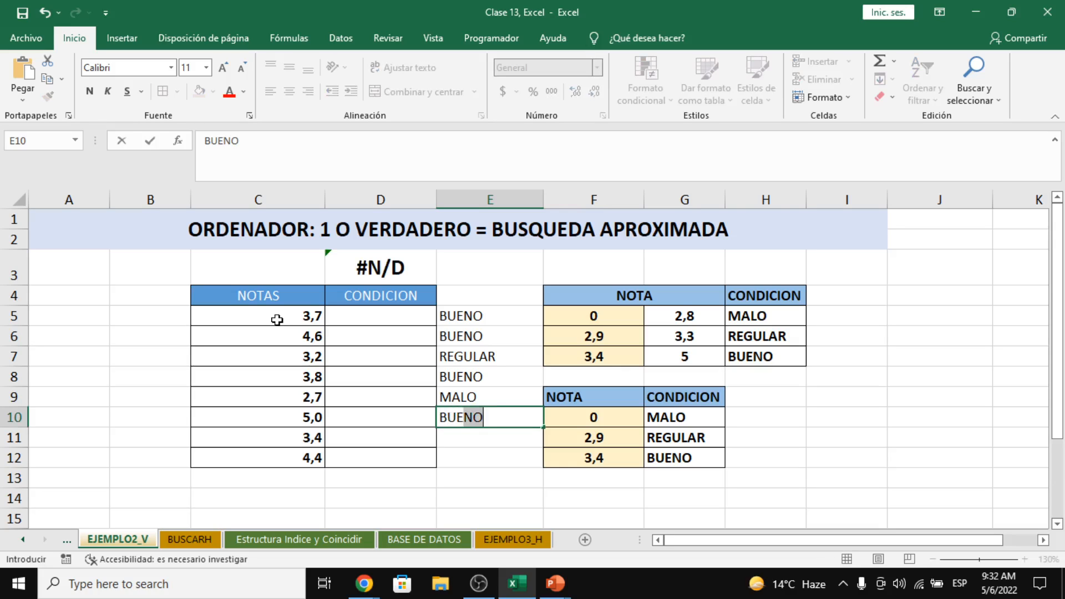
text(NO)
key(Return)
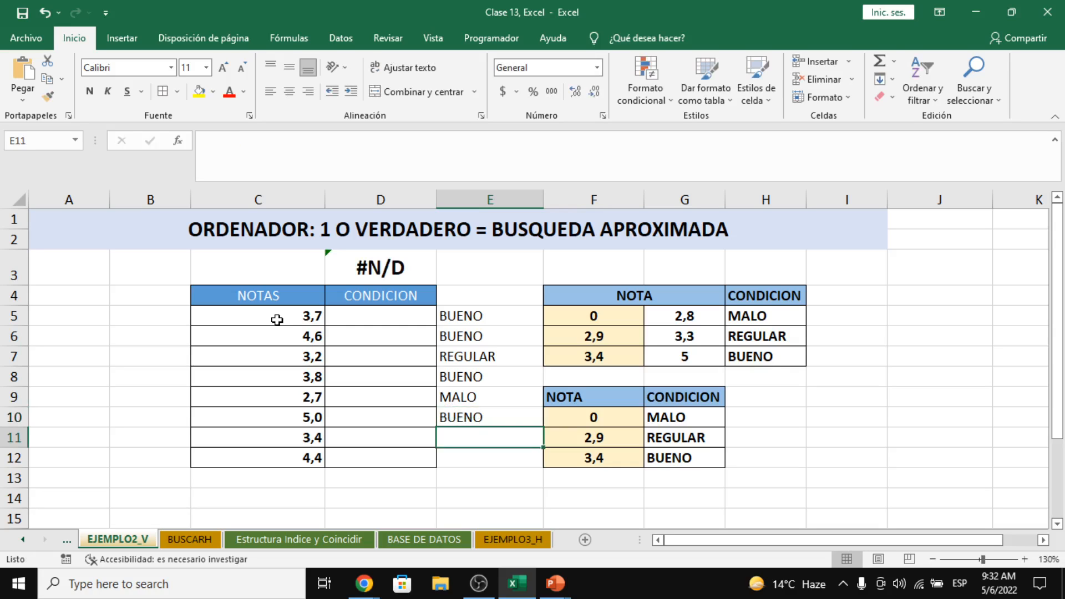
text(BUENO)
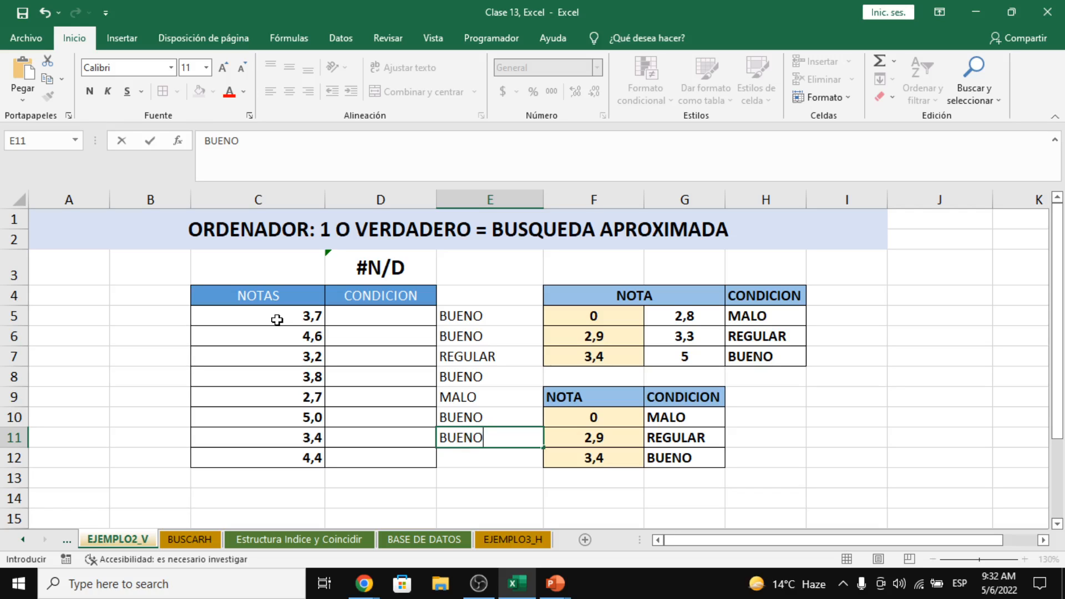
key(Return)
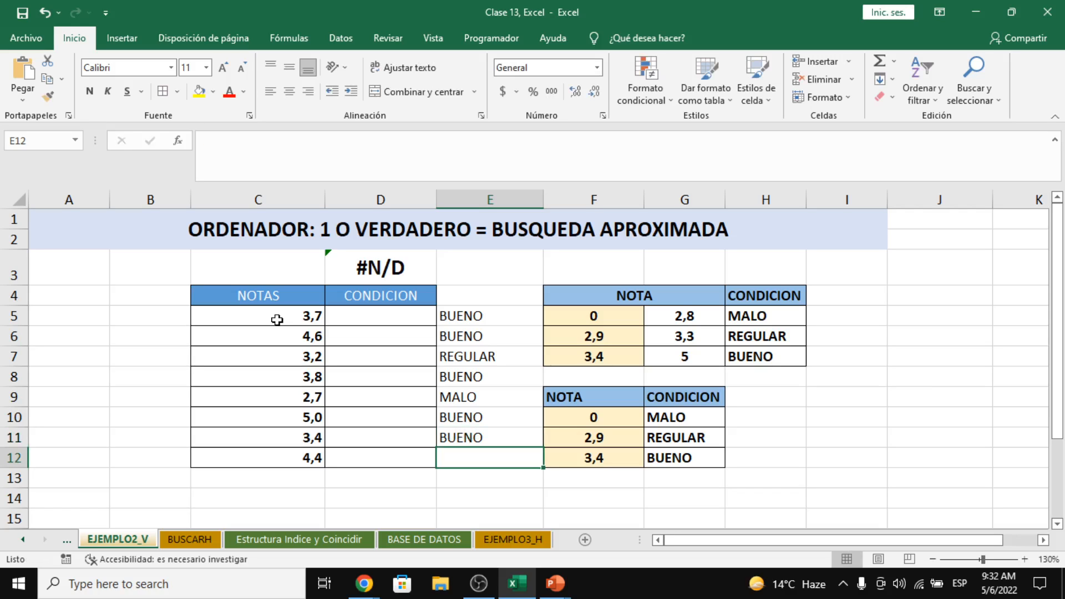
text(BUENO)
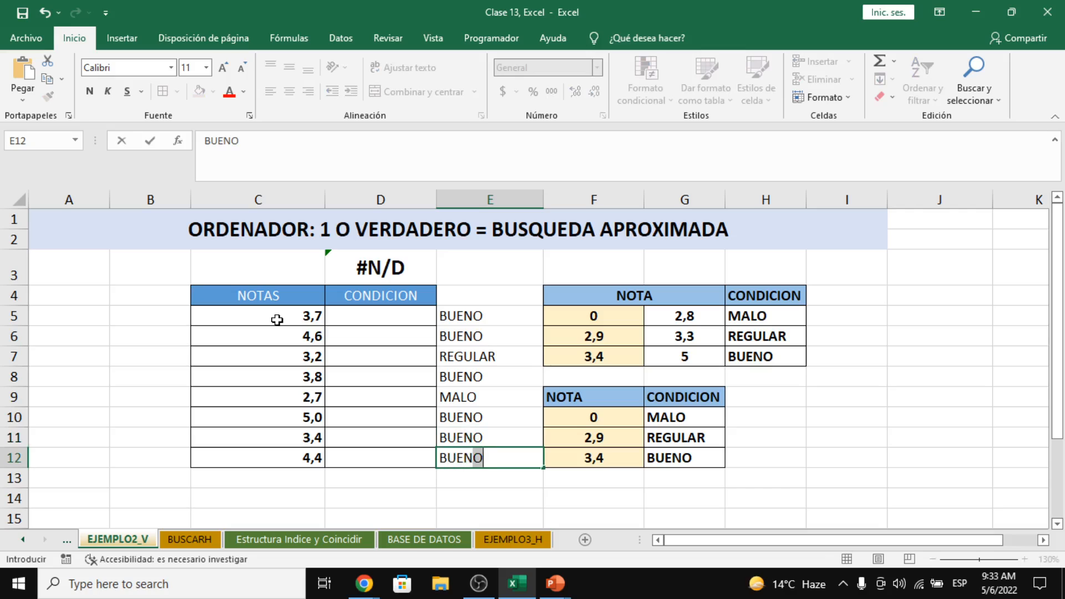
key(Return)
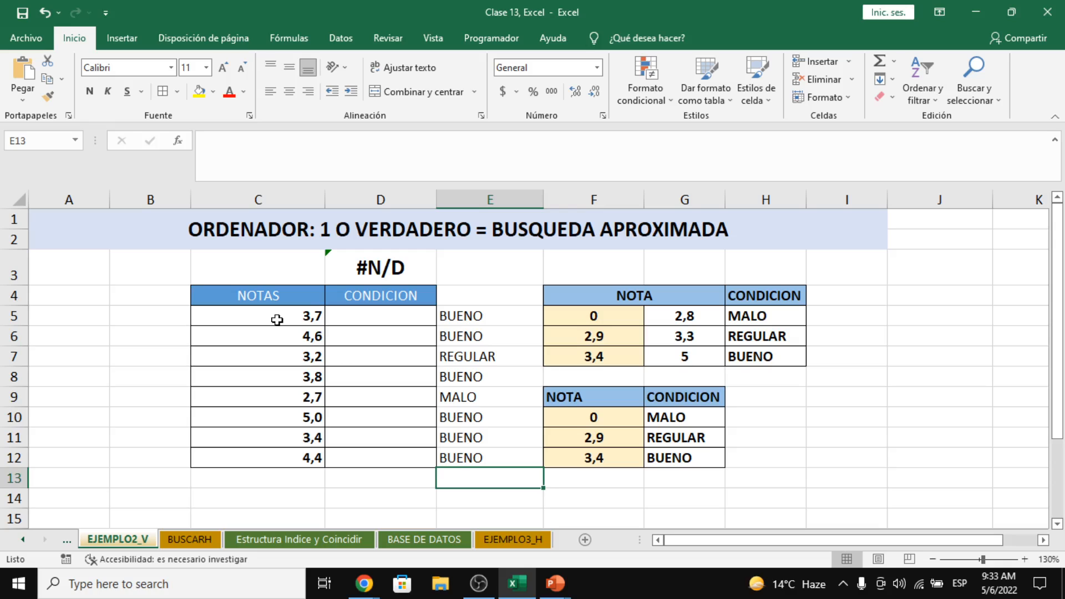
Step: Compare the grade ranges in F5:G7 with the simplified lookup table in F10:G12
drag(583, 317, 599, 338)
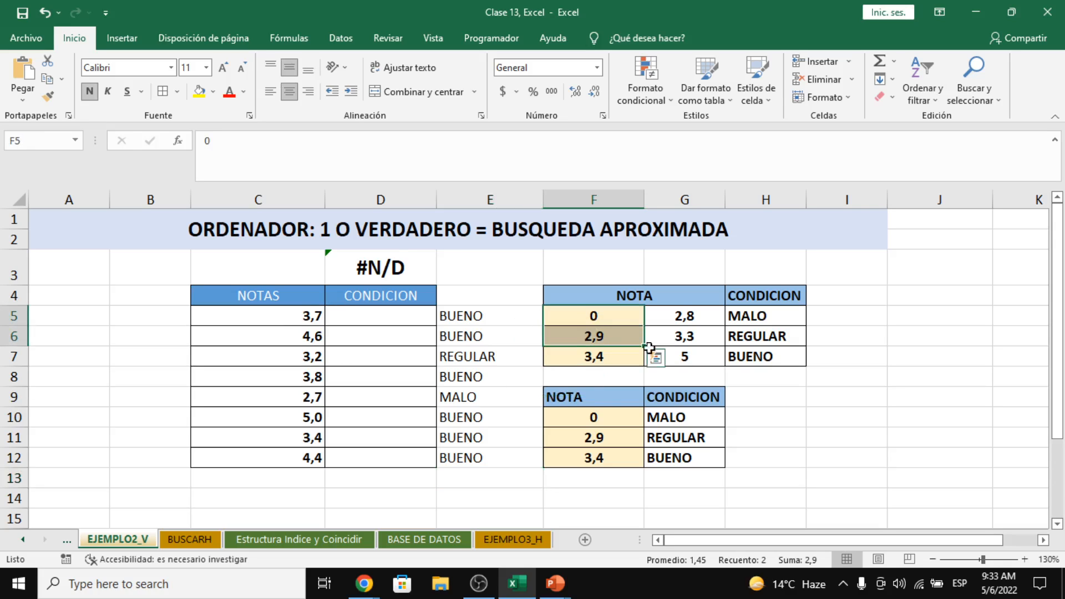
click(604, 396)
drag(687, 316, 681, 356)
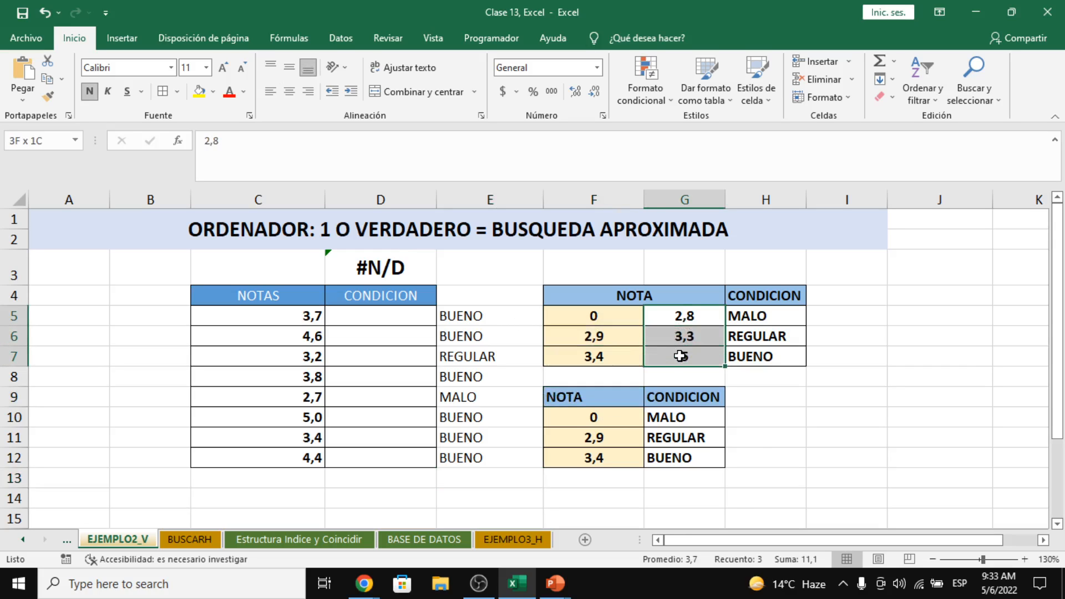
click(628, 420)
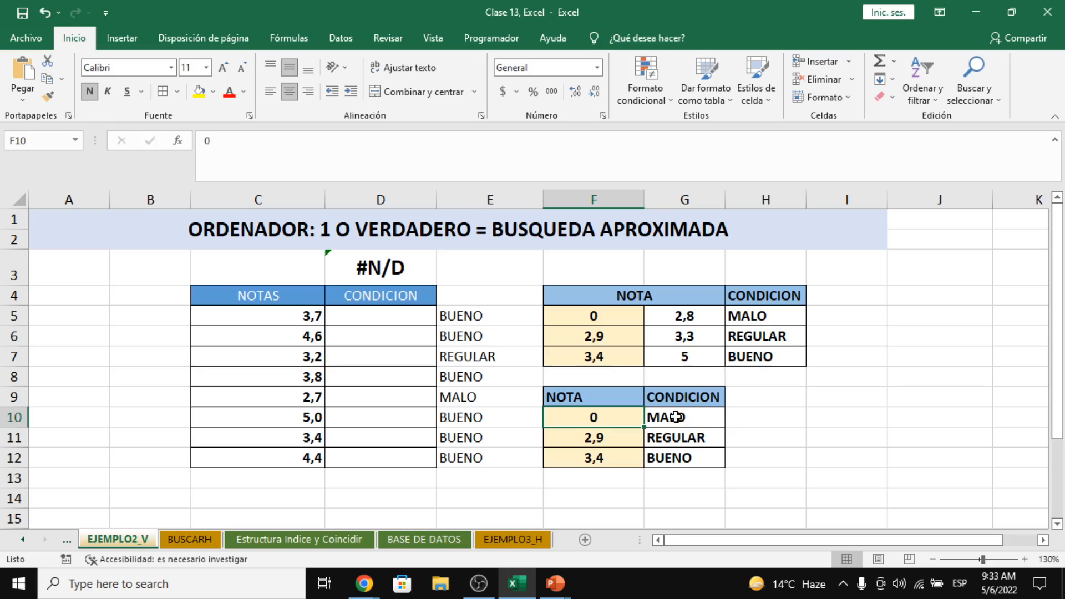
drag(623, 416, 668, 464)
click(634, 433)
Step: Start a BUSCARV formula in D5 that looks up C5 in the table F9:G12 and returns column 2
click(369, 324)
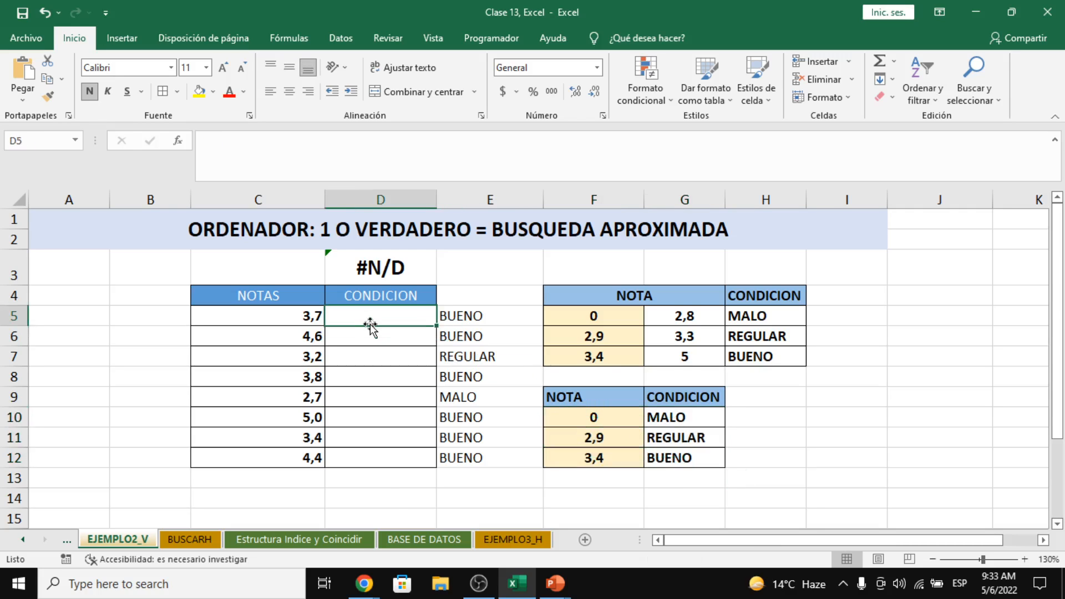
text(=BUS)
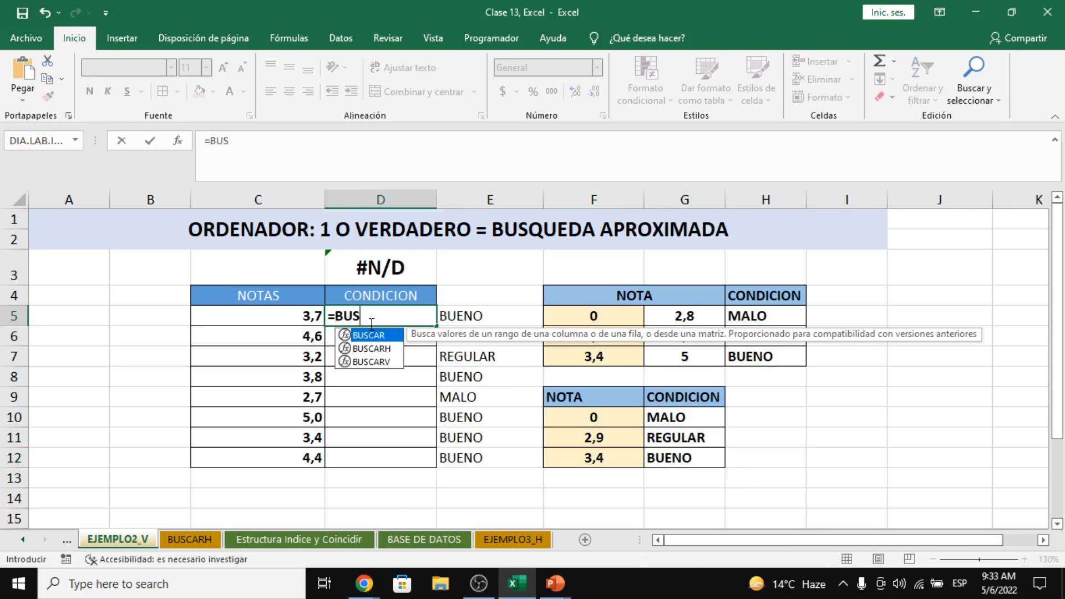
key(Down)
key(Down)
key(Tab)
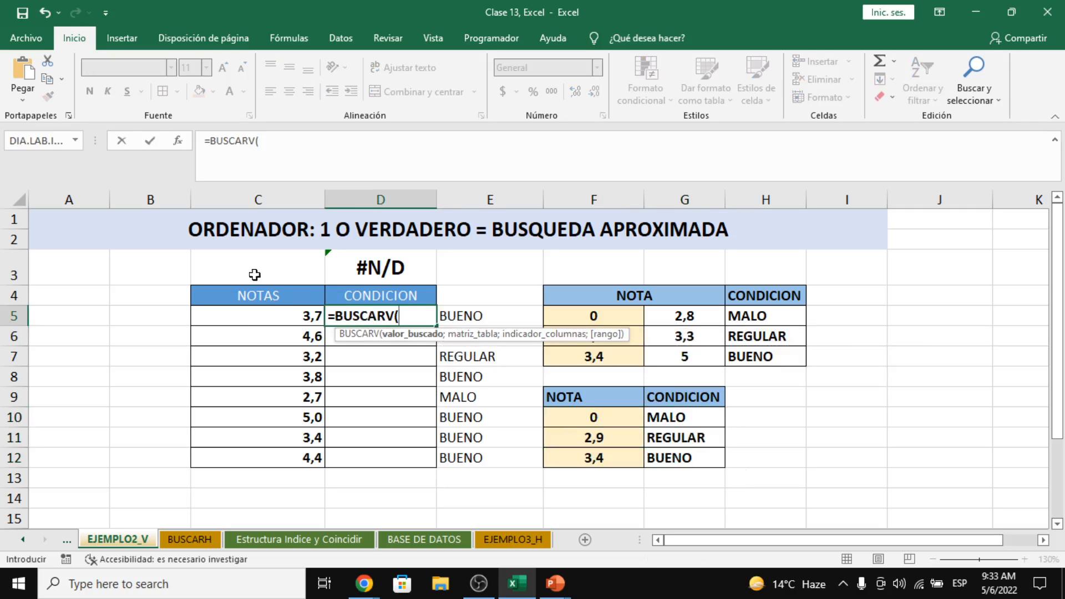
click(237, 314)
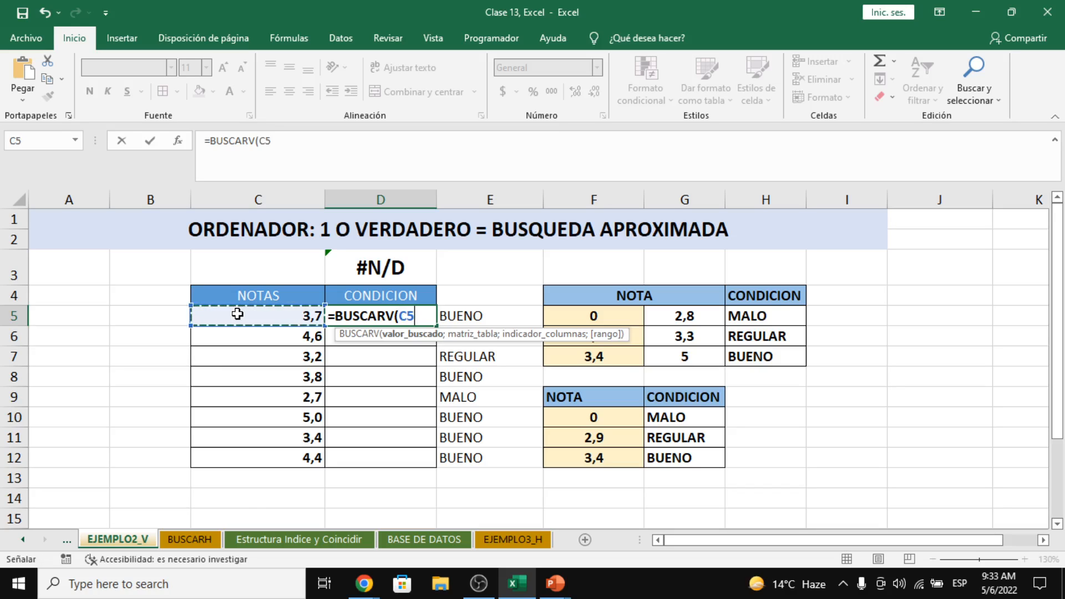
text(;)
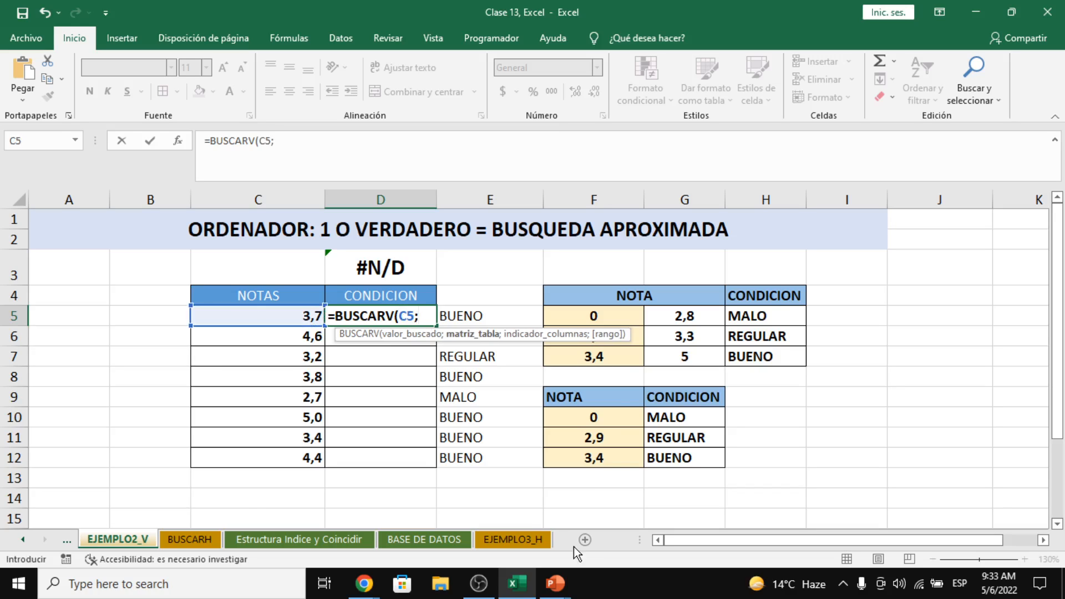
drag(601, 391, 688, 465)
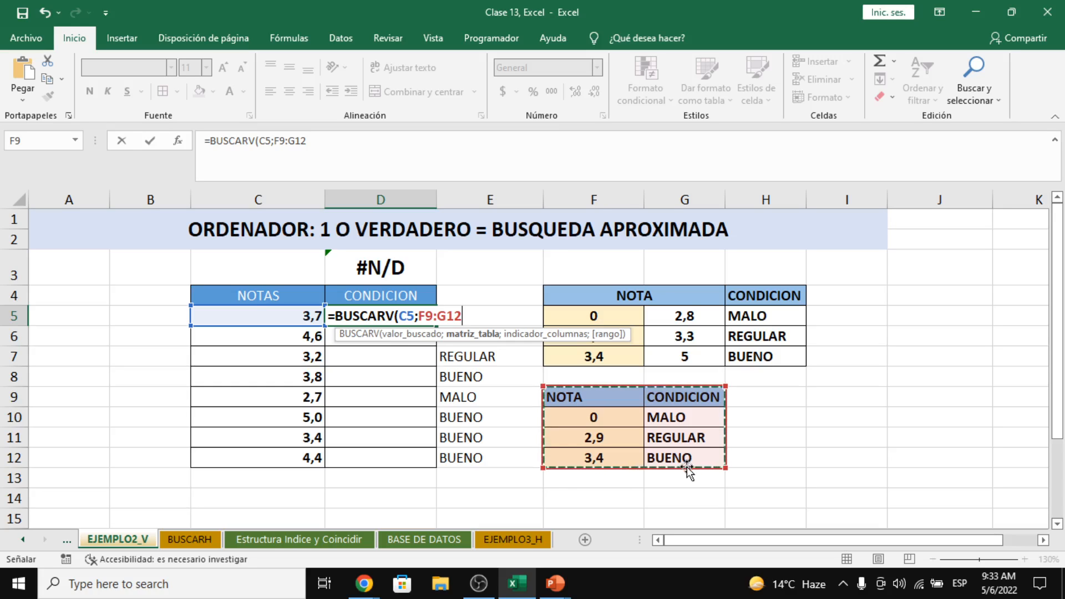
text(;)
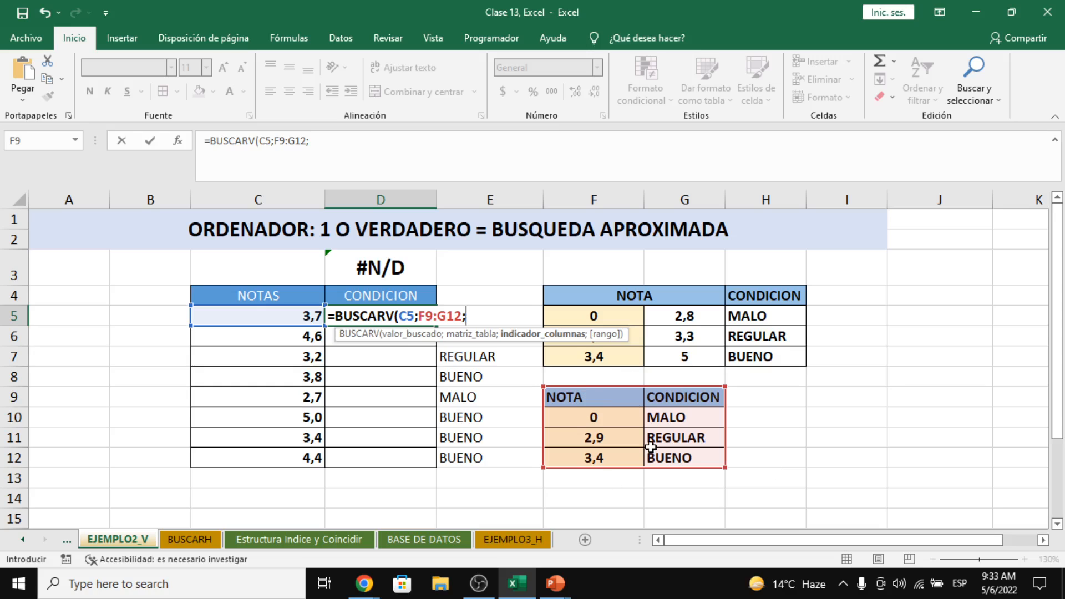
text(2;)
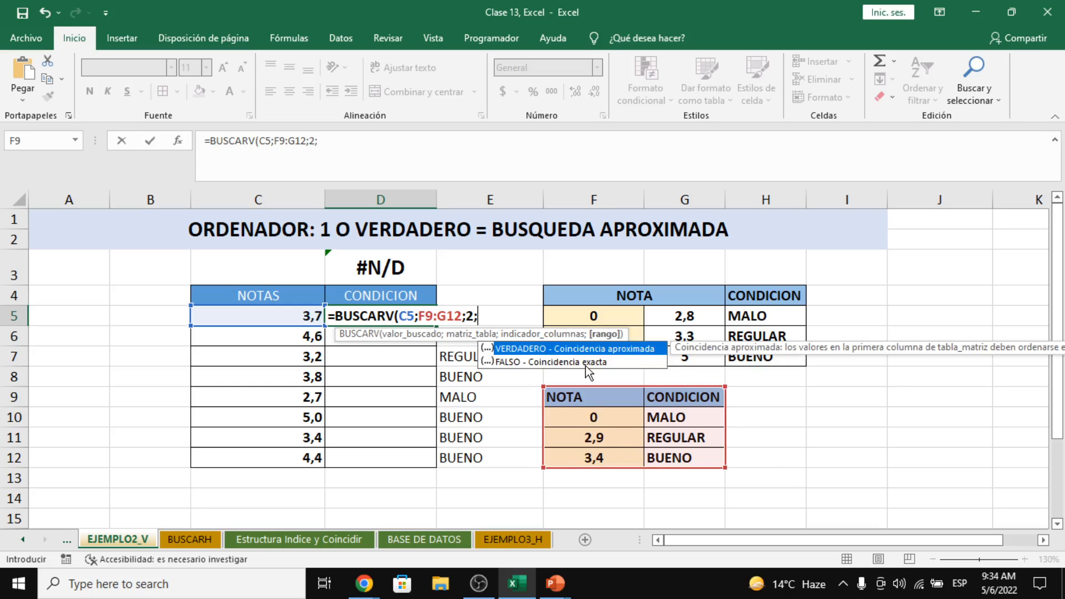
text(VERD)
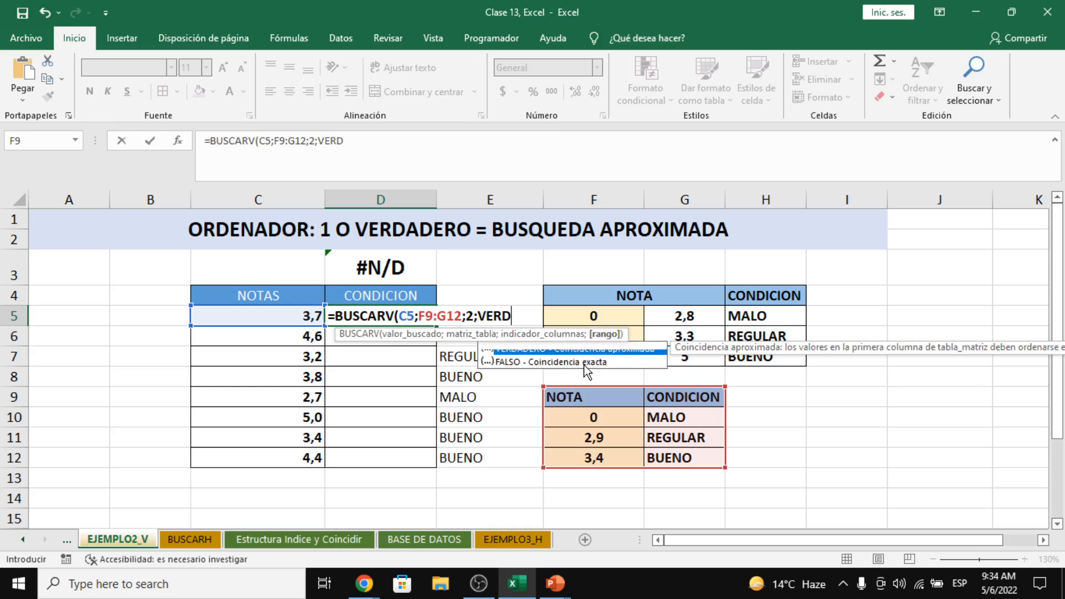
text(ADERO)
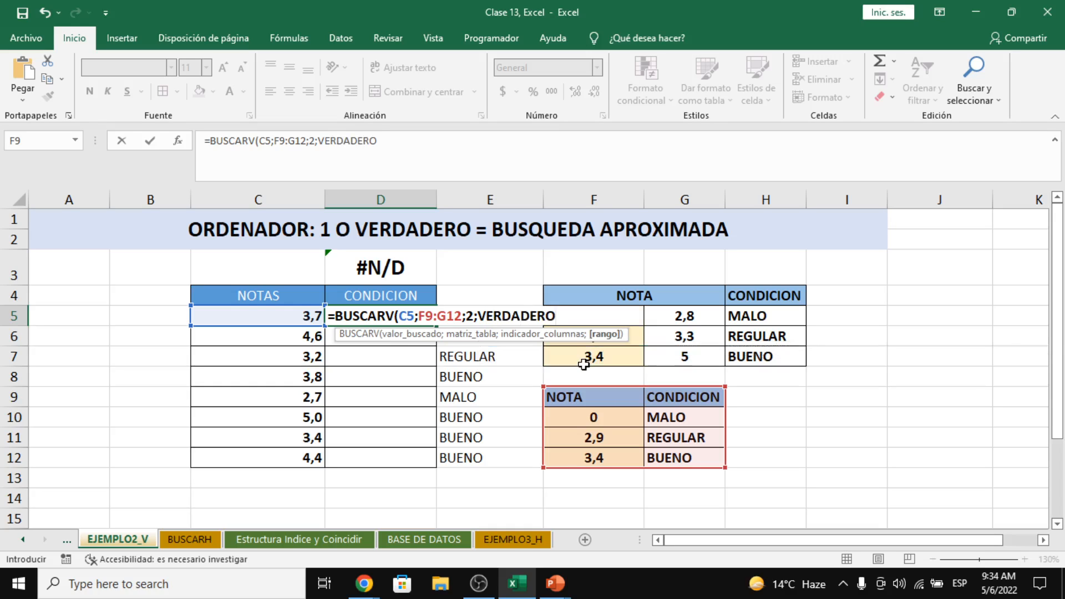
key(BackSpace)
key(BackSpace)
key(BackSpace)
key(BackSpace)
key(BackSpace)
key(BackSpace)
key(BackSpace)
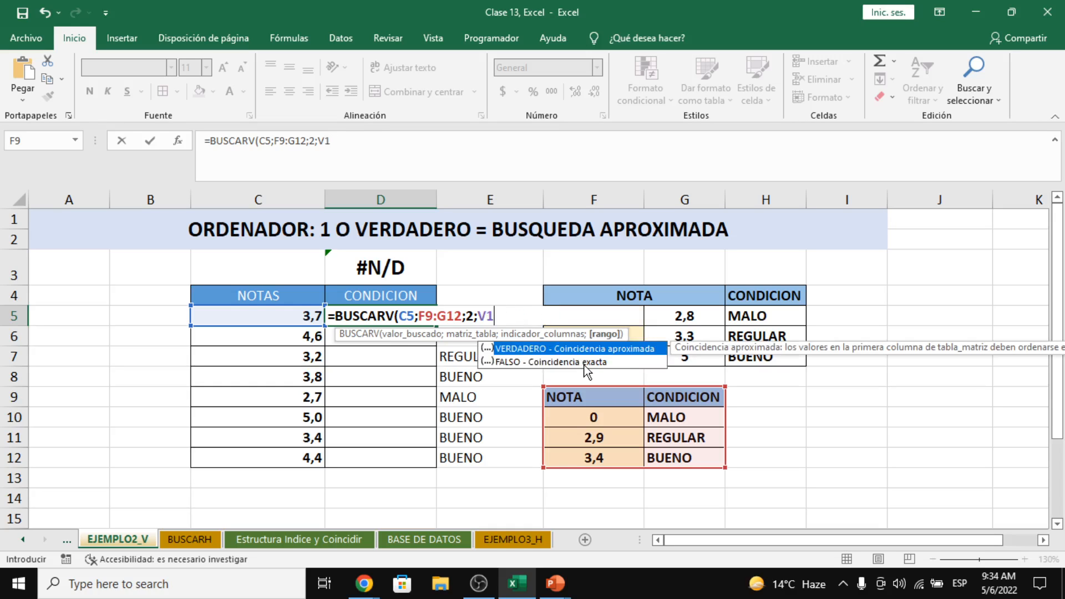
Step: Complete the D5 BUSCARV formula with 1 as the range argument for an approximate match
text(1))
key(Return)
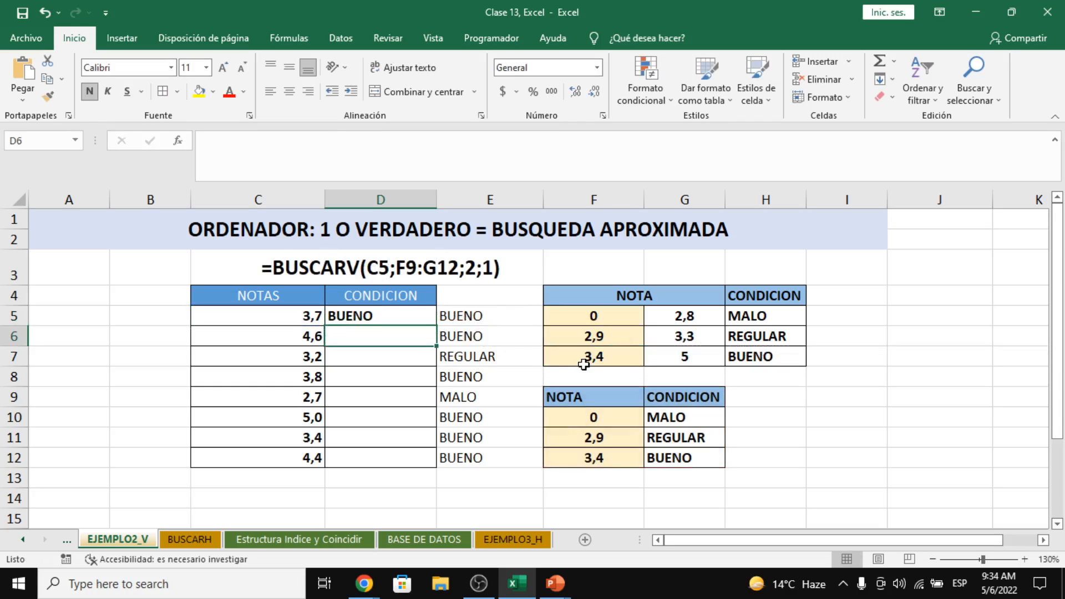
Step: Examine how each row of the lookup table F10:G12 covers a grade range, using the first range in F5:G5 for comparison
click(420, 320)
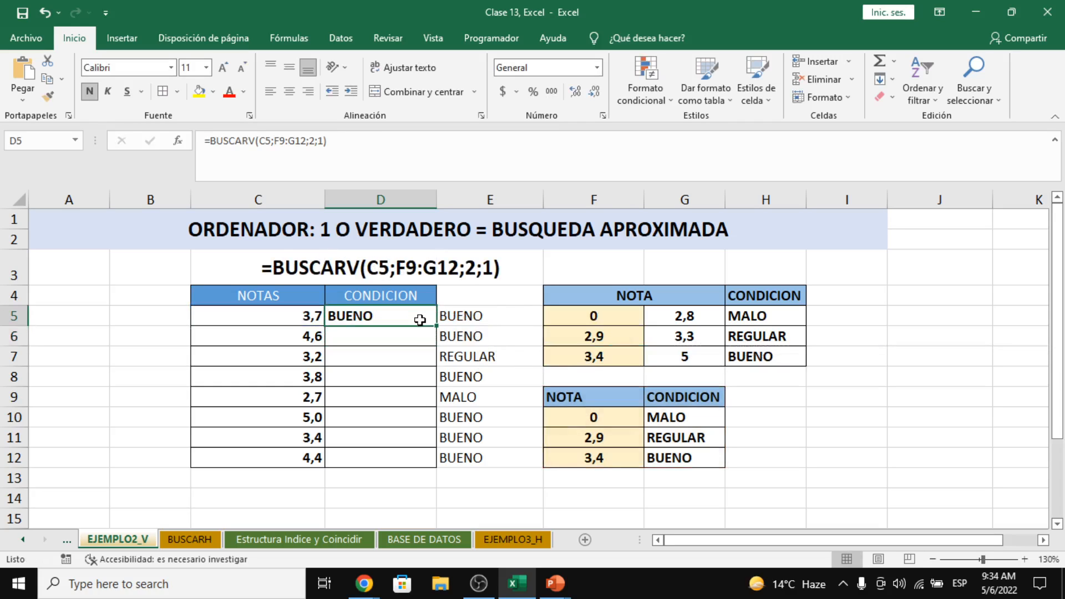
click(592, 430)
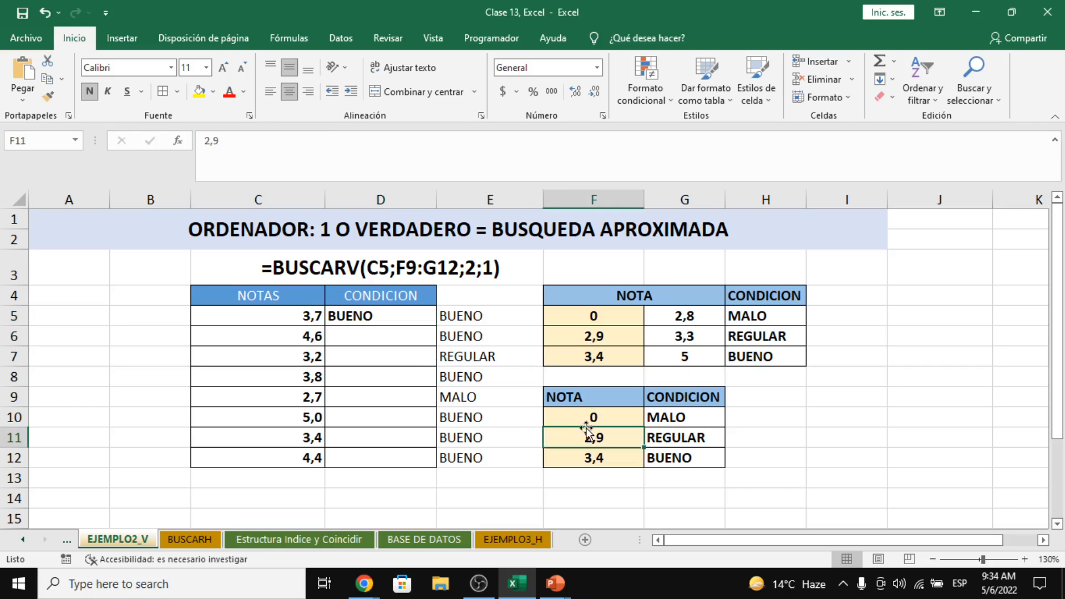
click(370, 320)
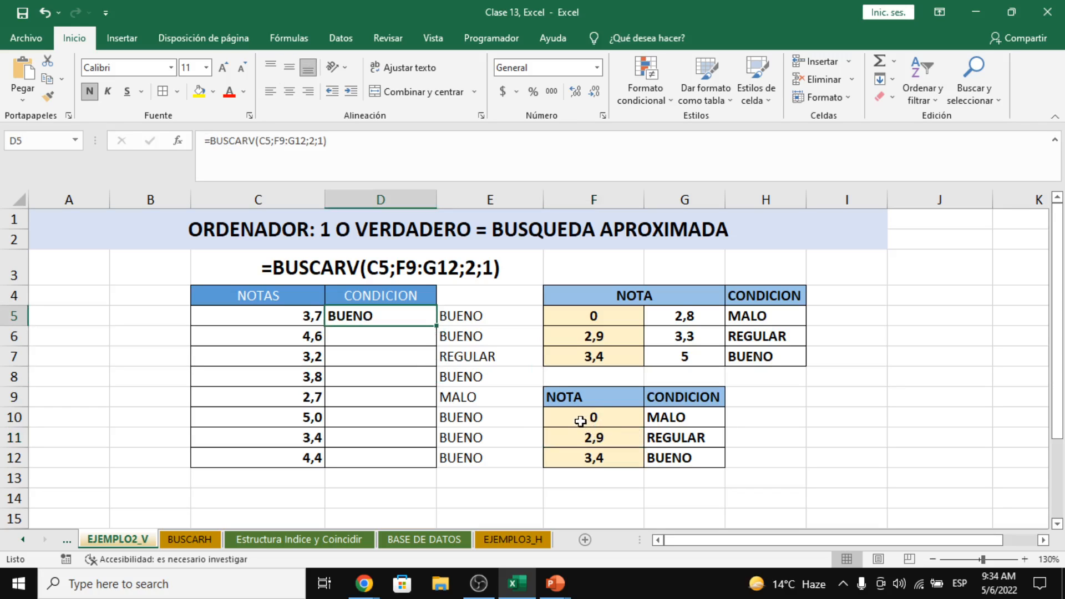
drag(573, 420, 657, 417)
click(602, 419)
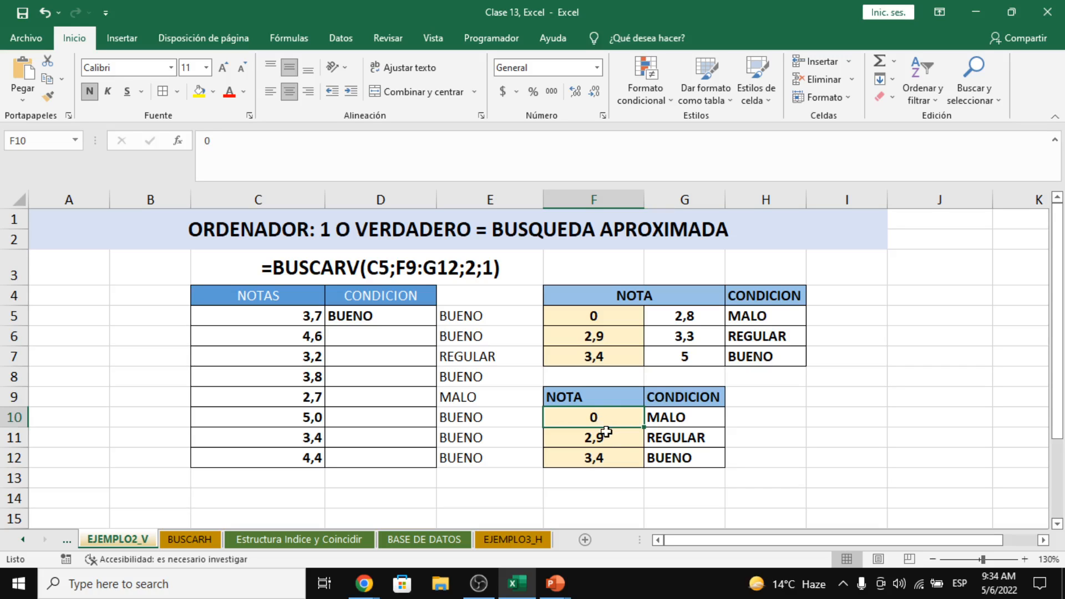
drag(596, 438, 663, 440)
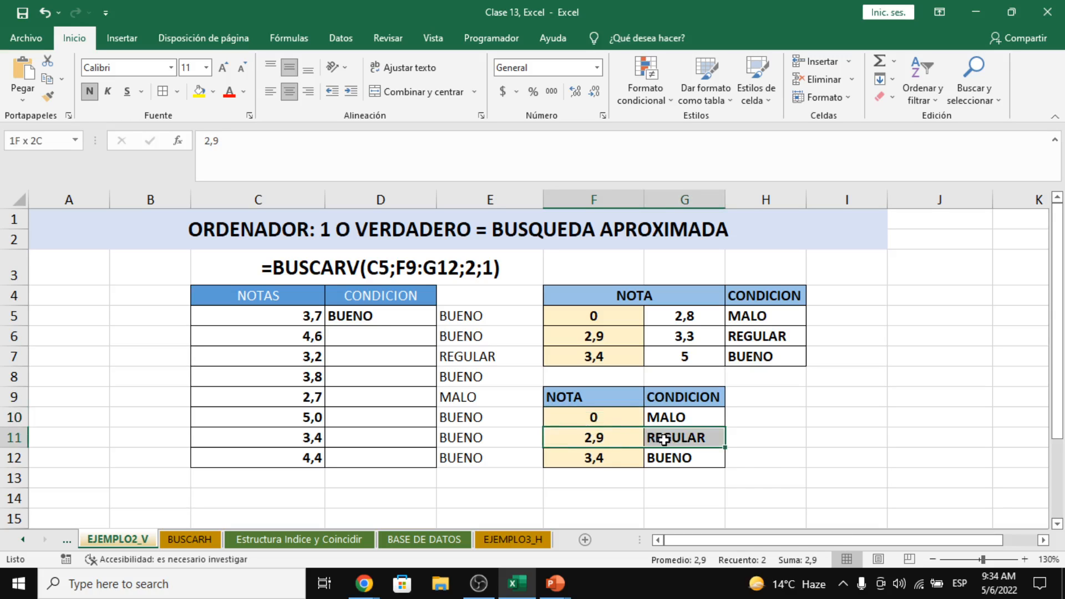
drag(591, 315, 704, 316)
click(591, 422)
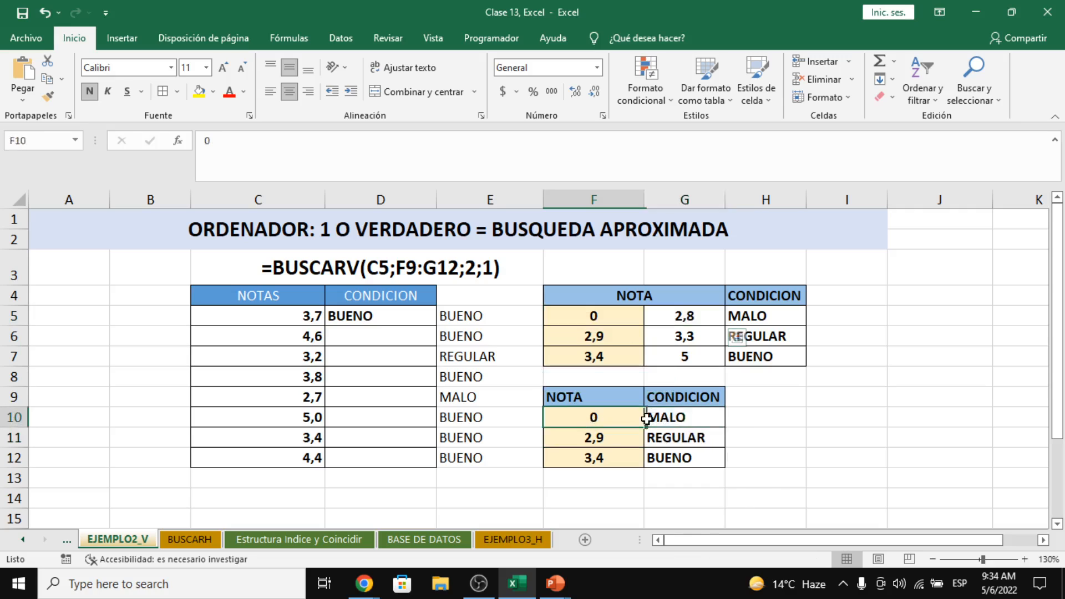
drag(646, 419, 677, 435)
drag(589, 415, 681, 416)
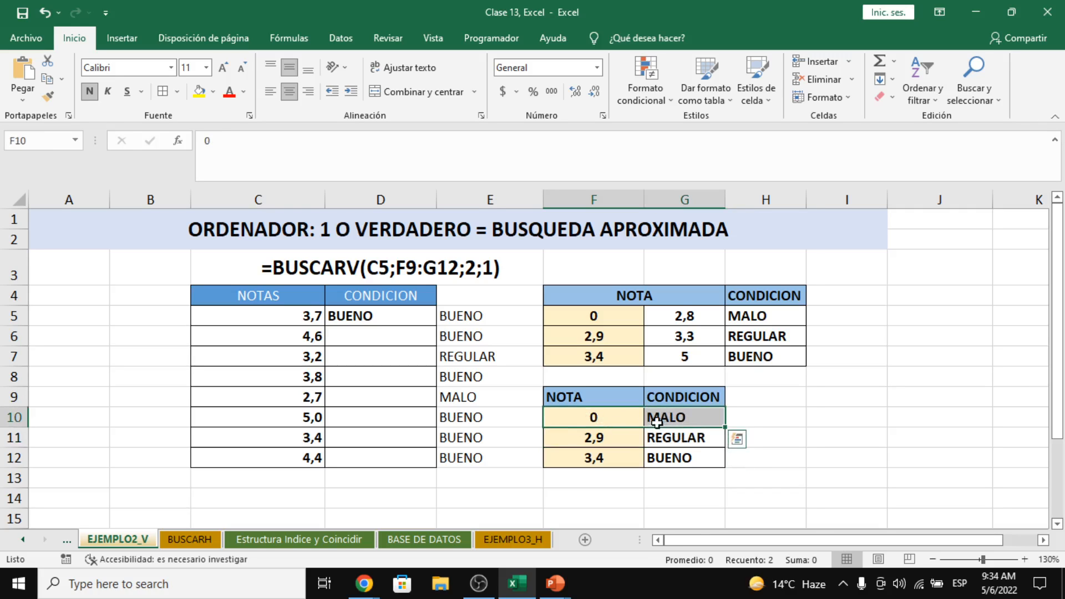
click(579, 438)
drag(592, 437, 682, 437)
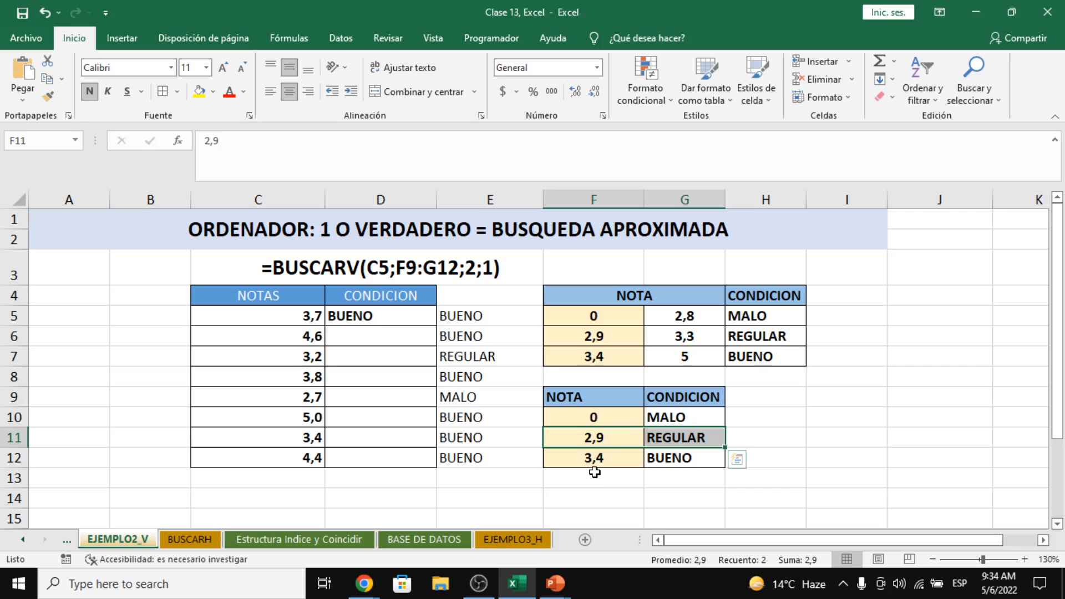
mouse_move(582, 463)
mouse_down()
mouse_move(673, 459)
mouse_move(582, 459)
mouse_up()
drag(669, 460, 682, 458)
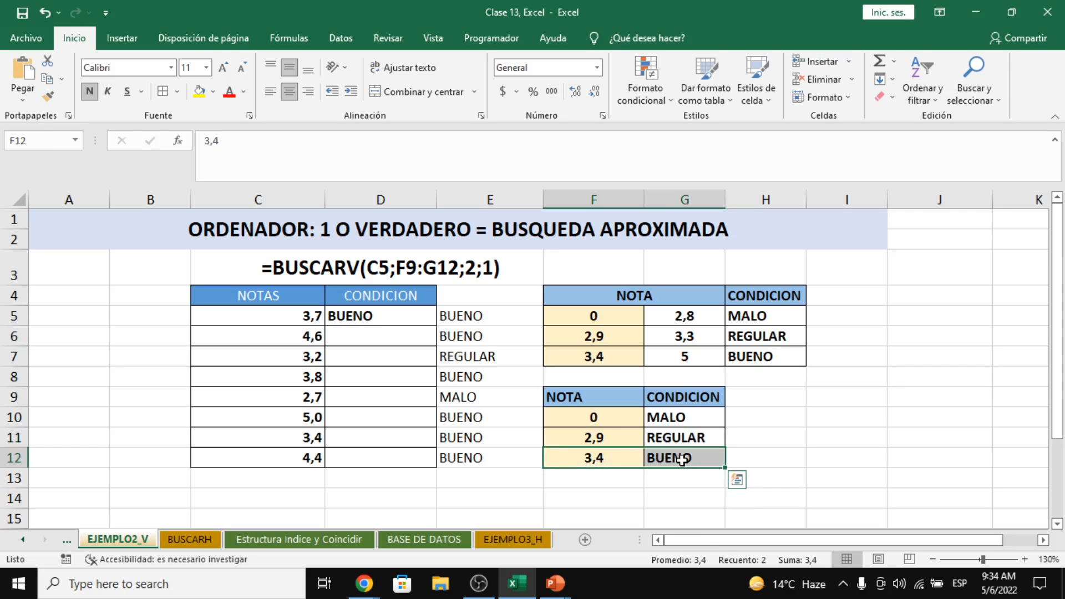
Step: Review the D5 formula's references and trace the grade in C5 through the MALO, REGULAR and BUENO rows of the lookup table
click(385, 317)
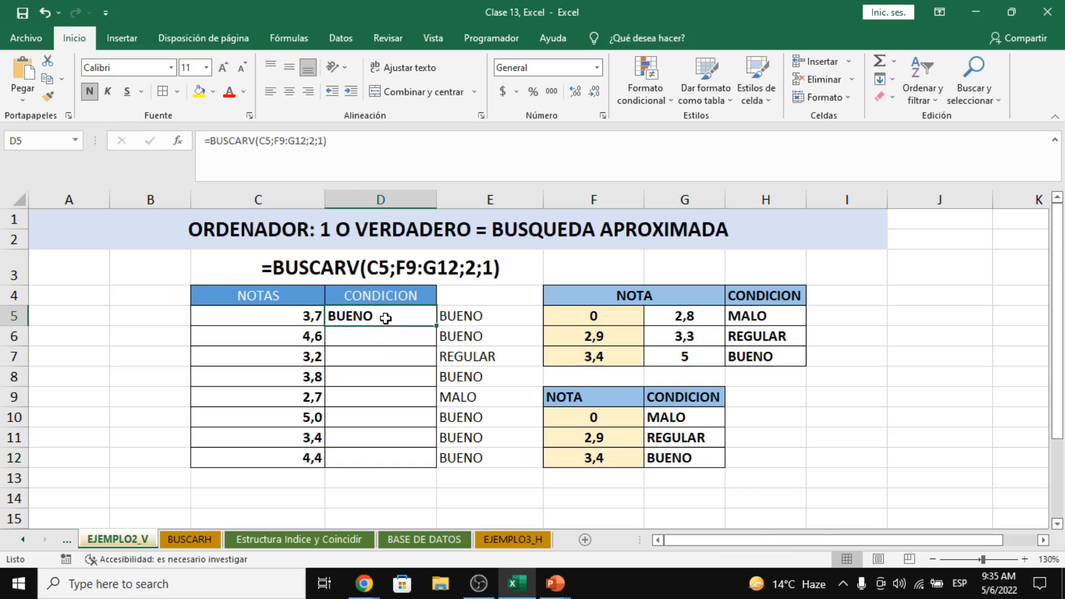
click(365, 145)
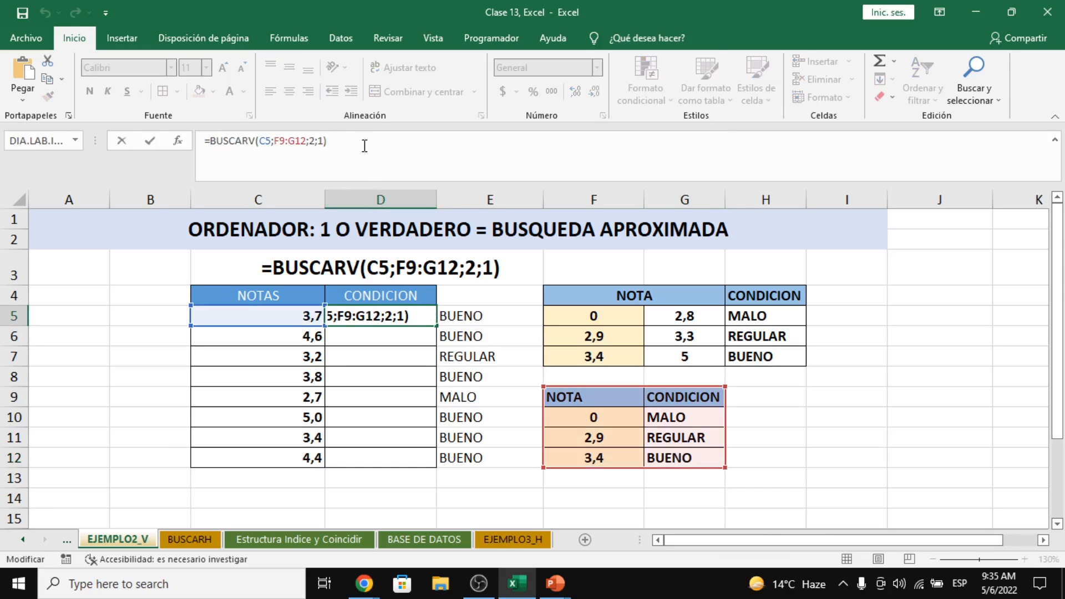
key(ctrl+Return)
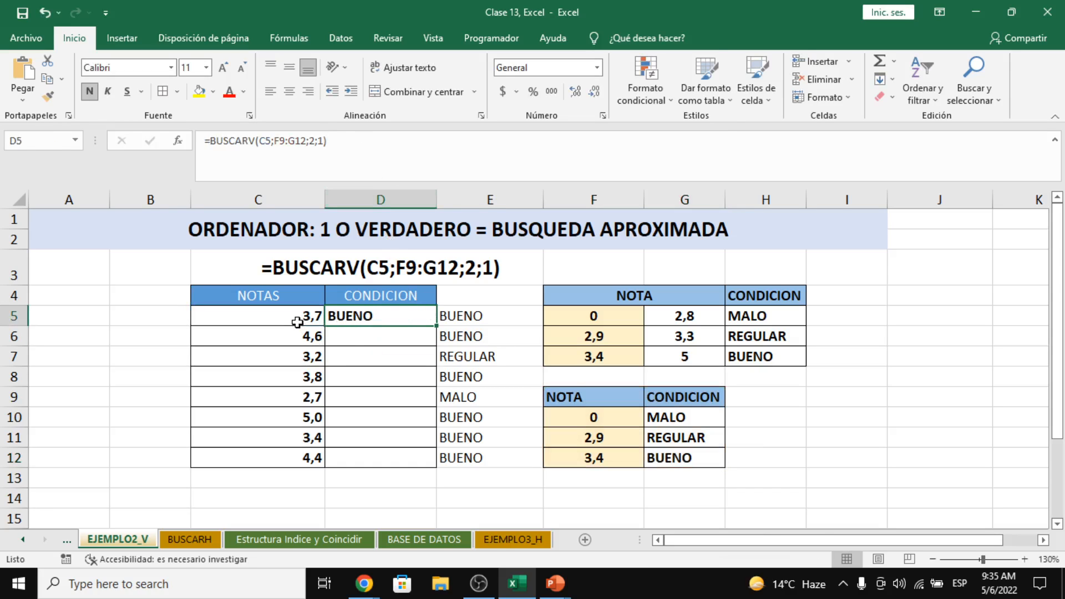
click(297, 320)
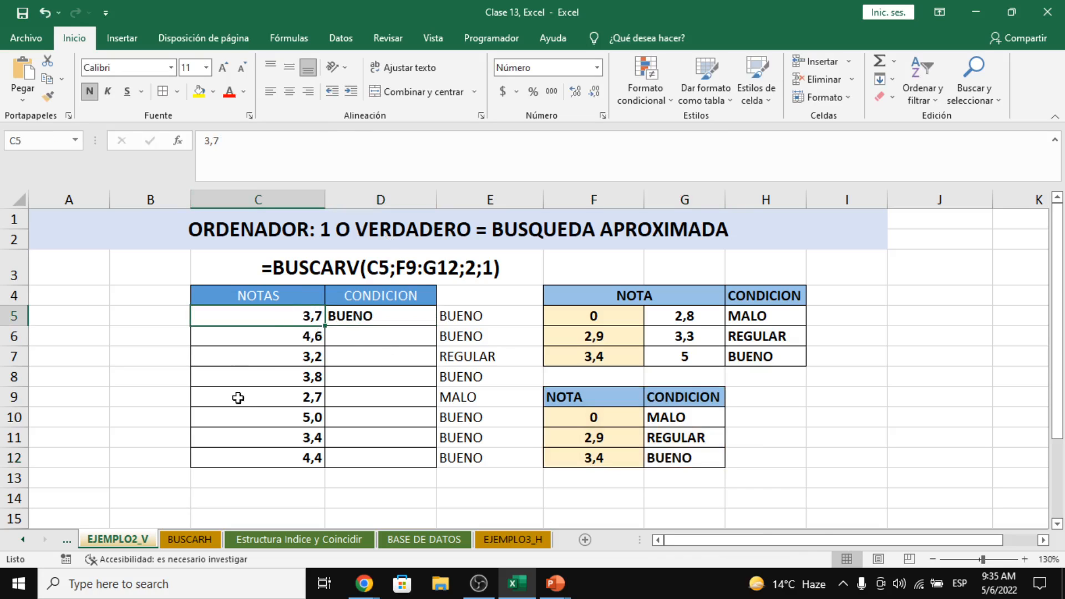
drag(592, 420, 689, 416)
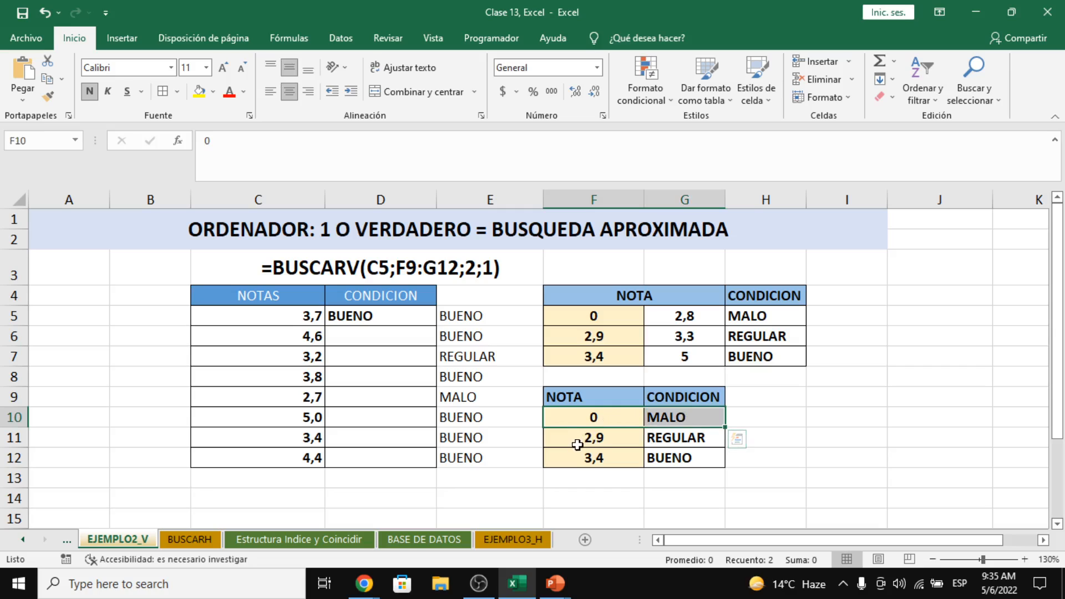
drag(578, 444, 721, 444)
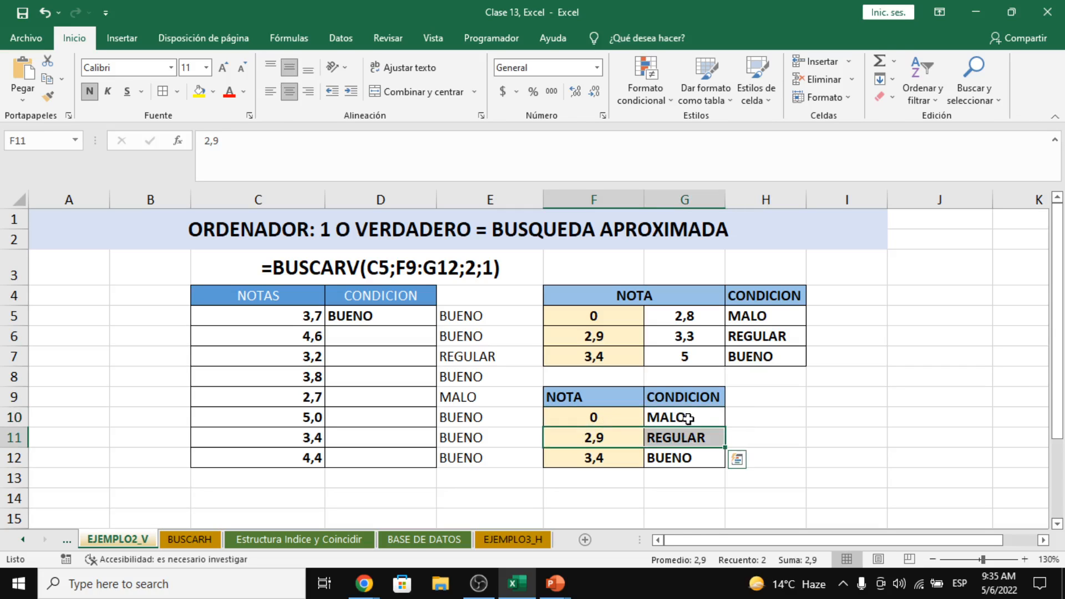
click(273, 321)
click(671, 416)
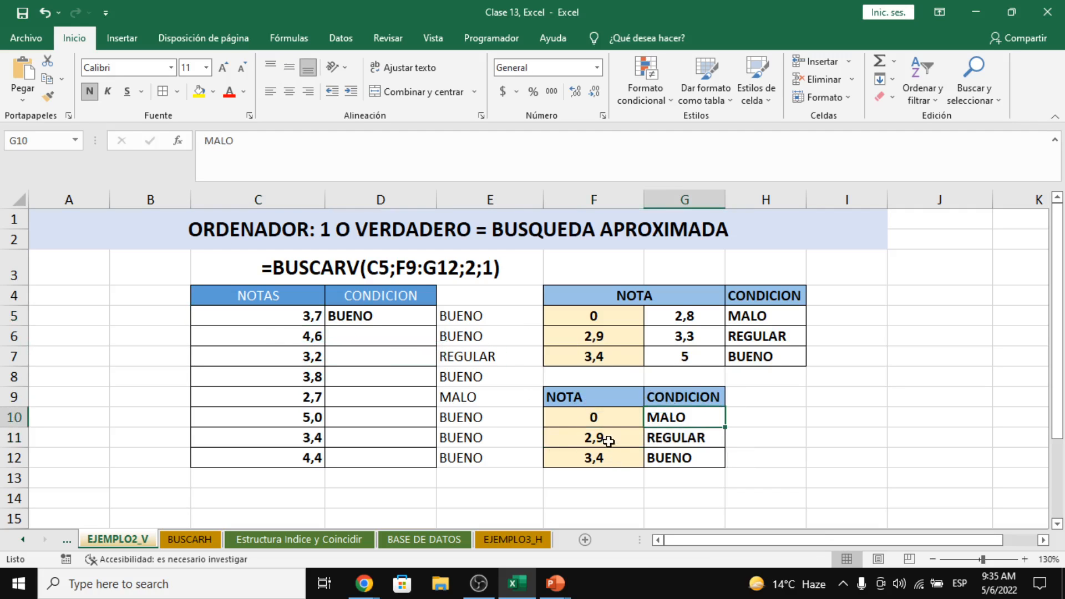
drag(609, 436, 666, 436)
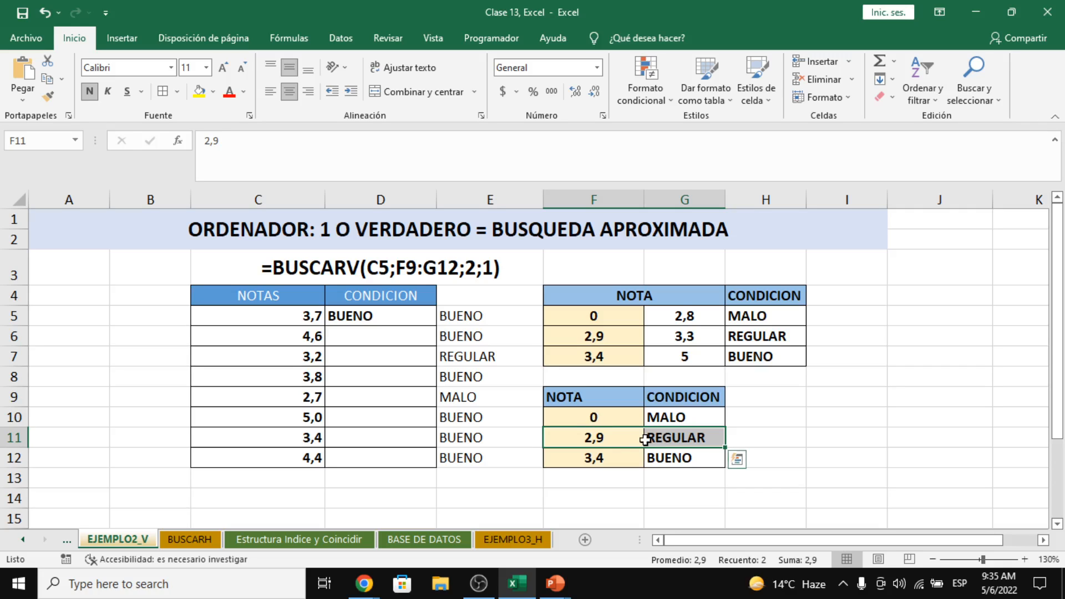
drag(618, 437, 686, 444)
click(620, 419)
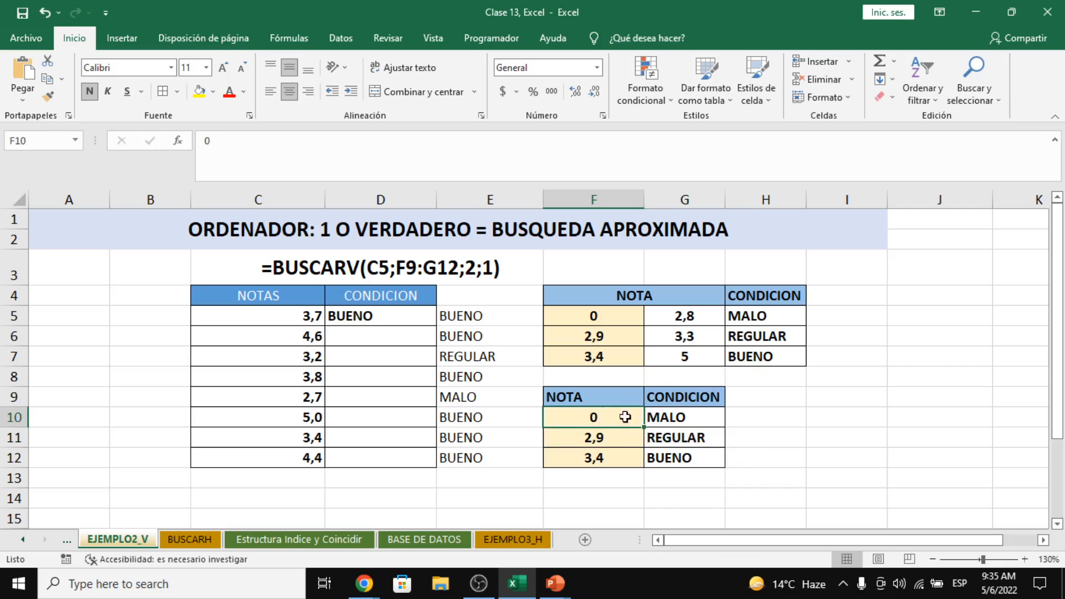
click(607, 437)
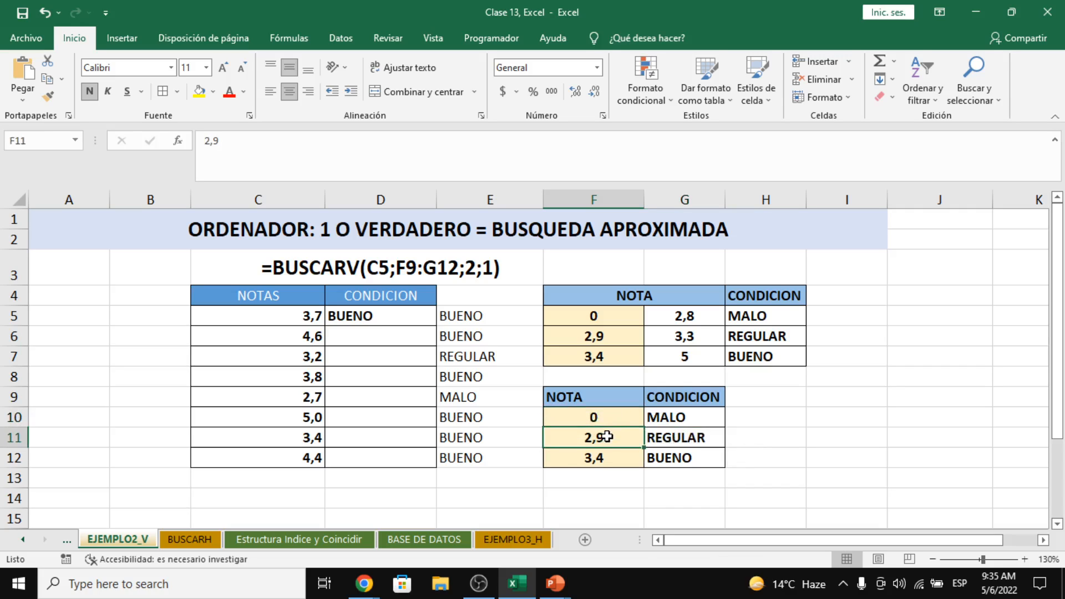
click(684, 442)
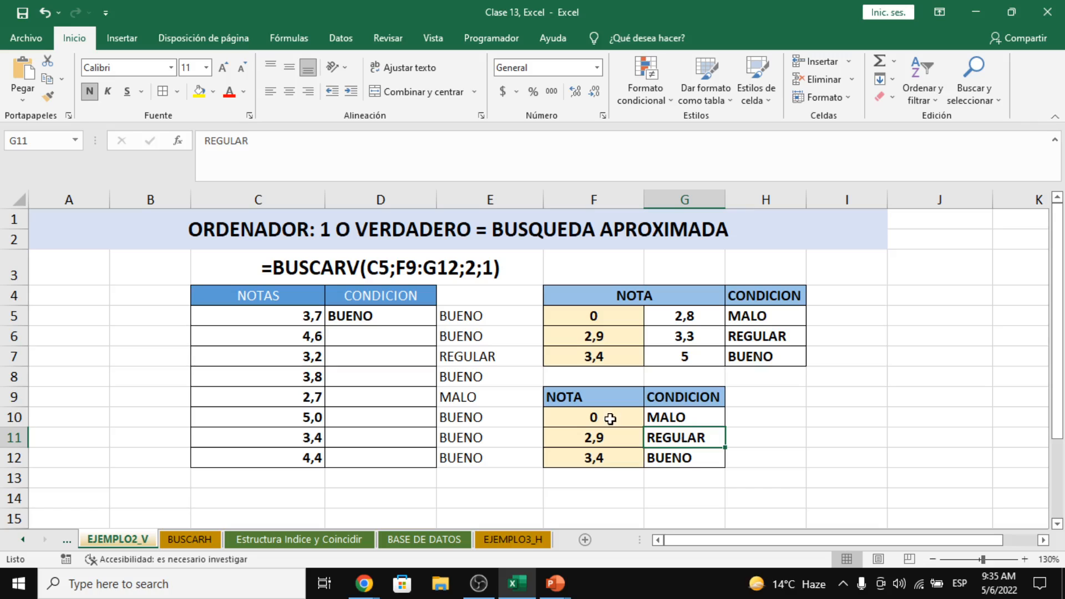
drag(594, 416, 689, 416)
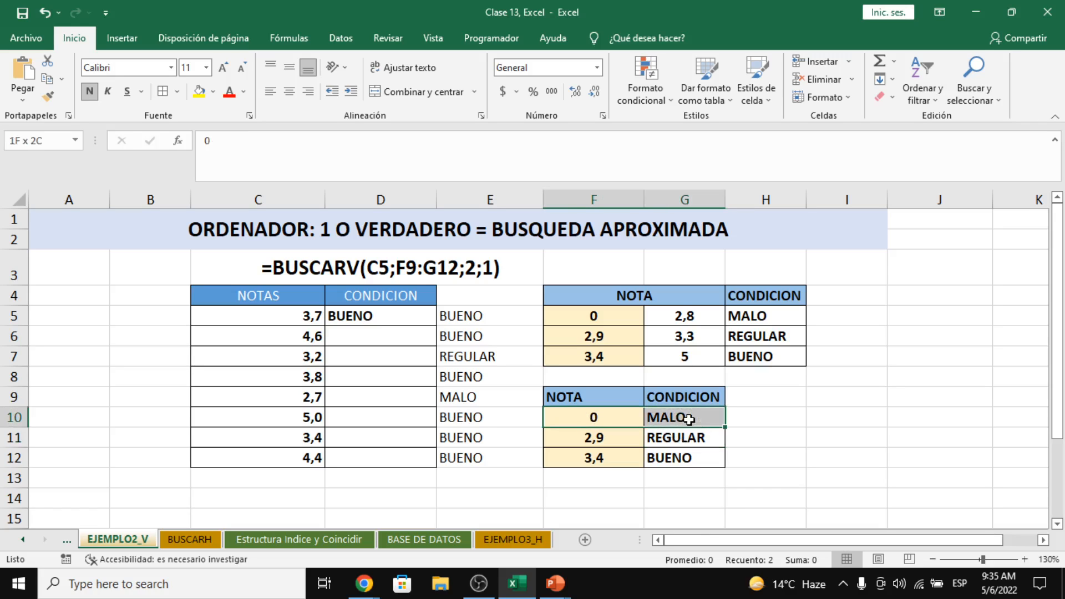
drag(615, 436, 664, 438)
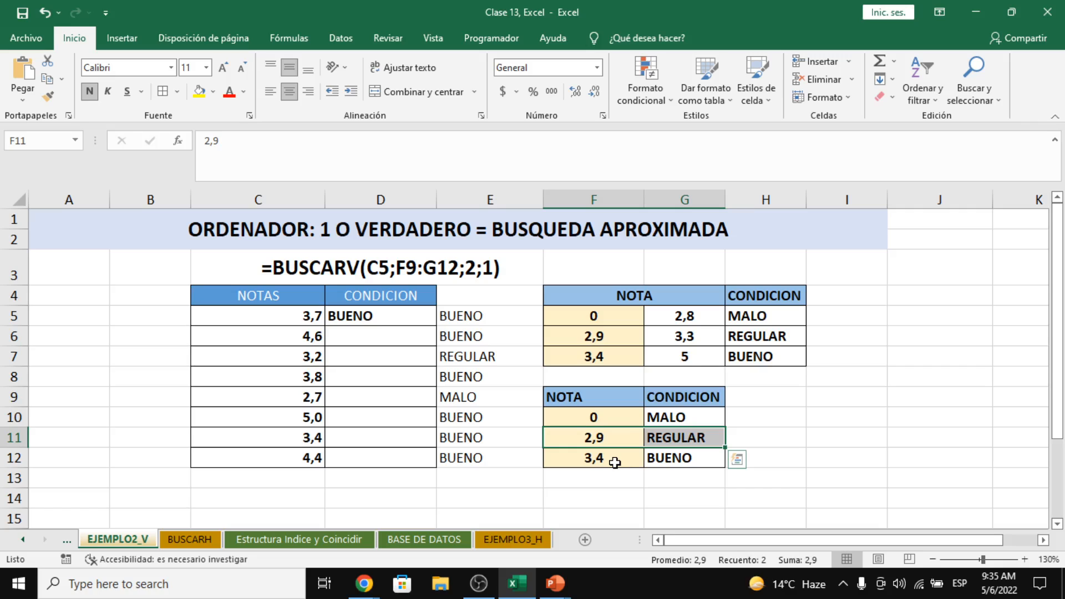
click(614, 462)
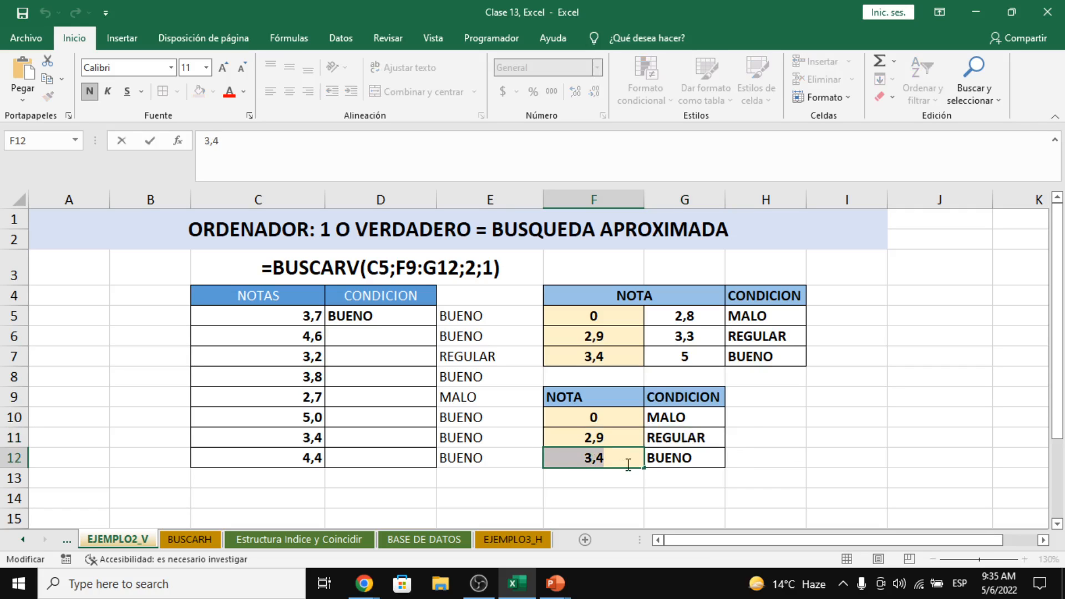
click(695, 458)
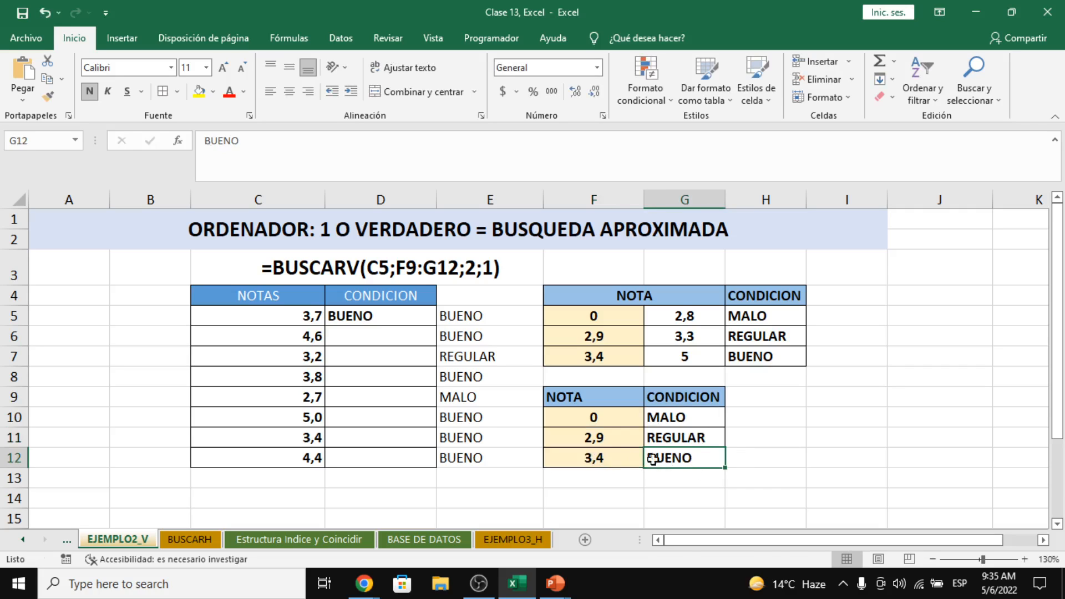
drag(585, 456, 765, 440)
Step: Try to fill the D5 BUSCARV formula down to D12 with its relative table reference
click(369, 323)
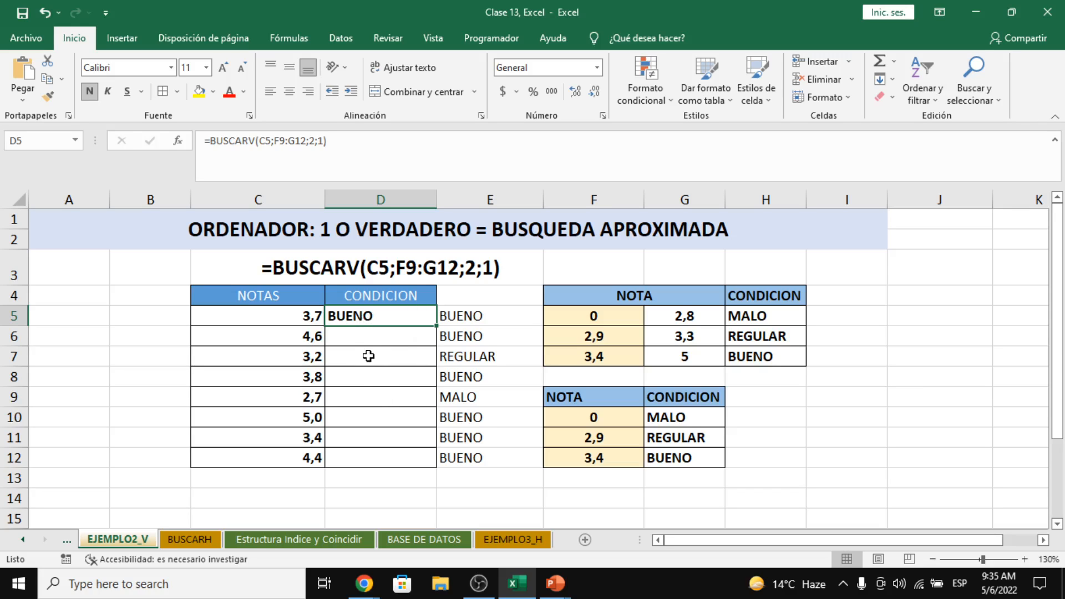
drag(436, 325, 441, 467)
Step: Inspect the formulas in D5, D6 and D7 to compare their lookup table references
click(380, 311)
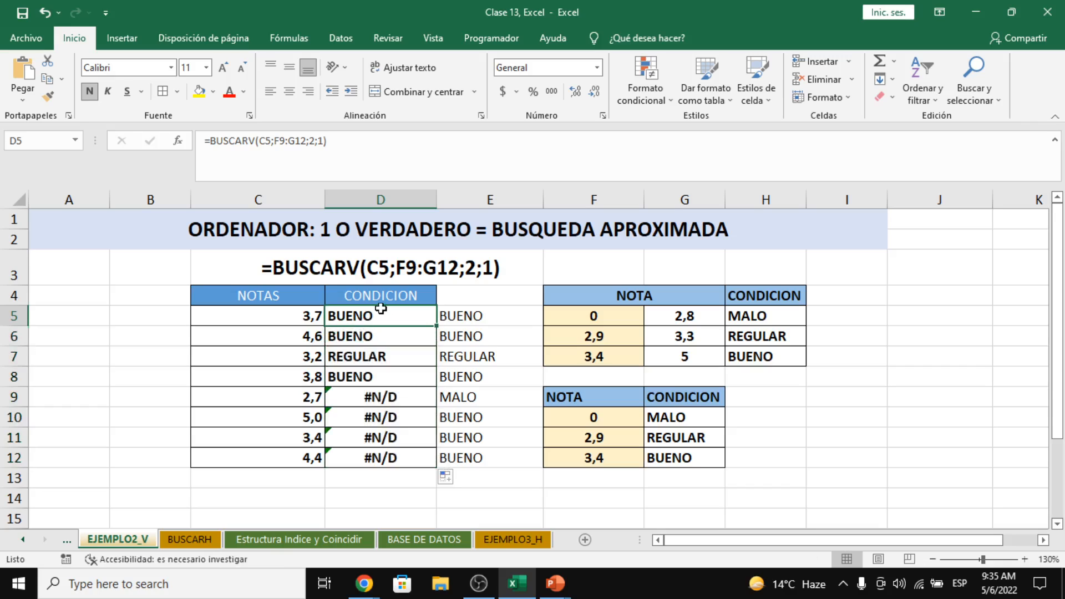
click(365, 165)
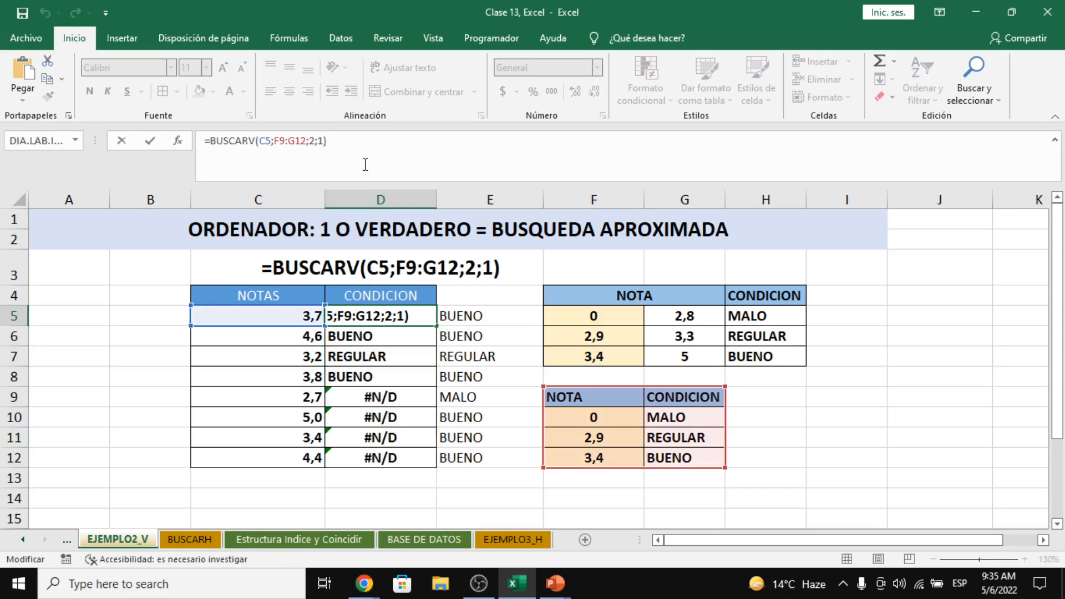
click(399, 335)
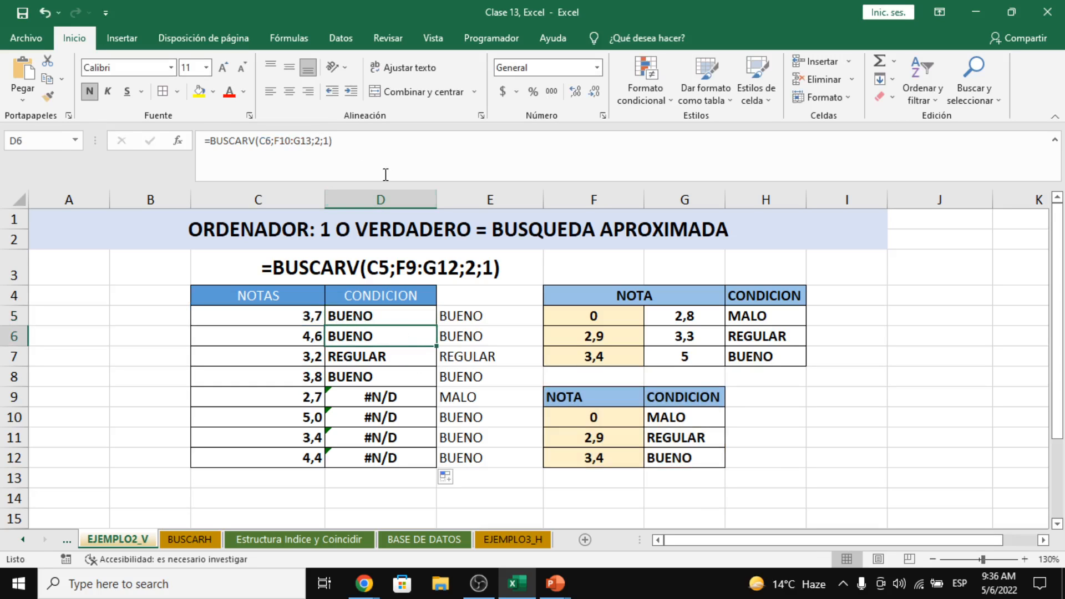
double_click(399, 335)
key(Escape)
click(392, 357)
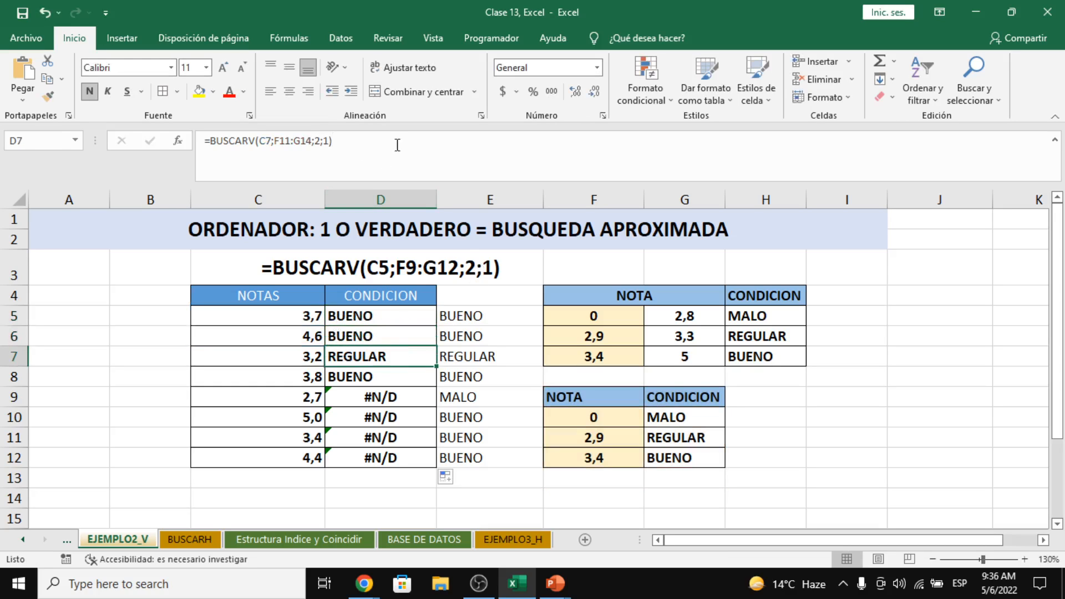
click(391, 149)
key(Escape)
Step: Make the table reference in the D5 formula absolute as $F$9:$G$12
click(394, 316)
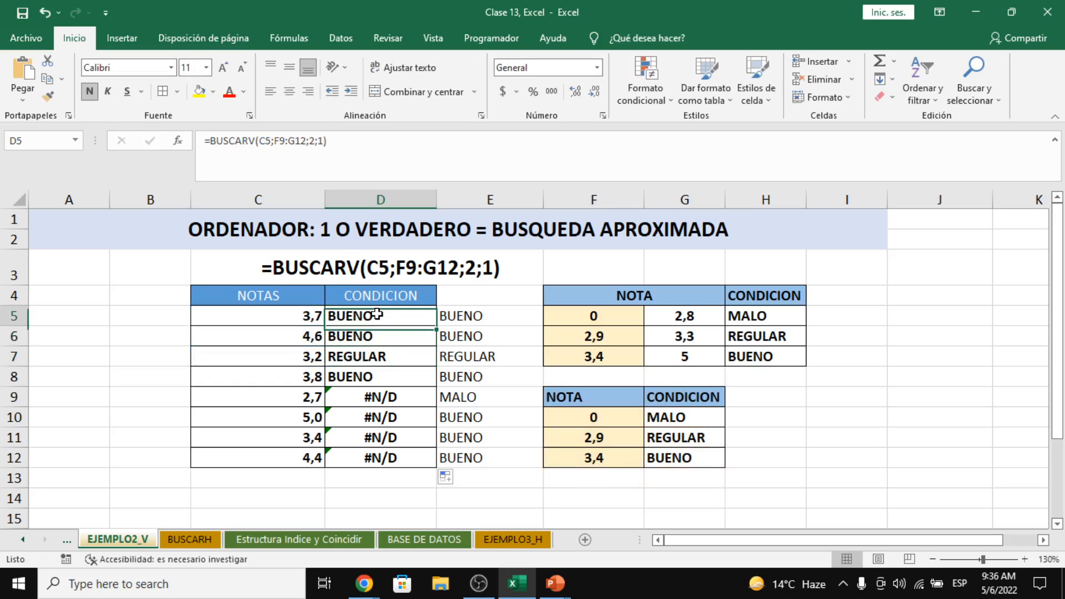
click(290, 142)
key(F4)
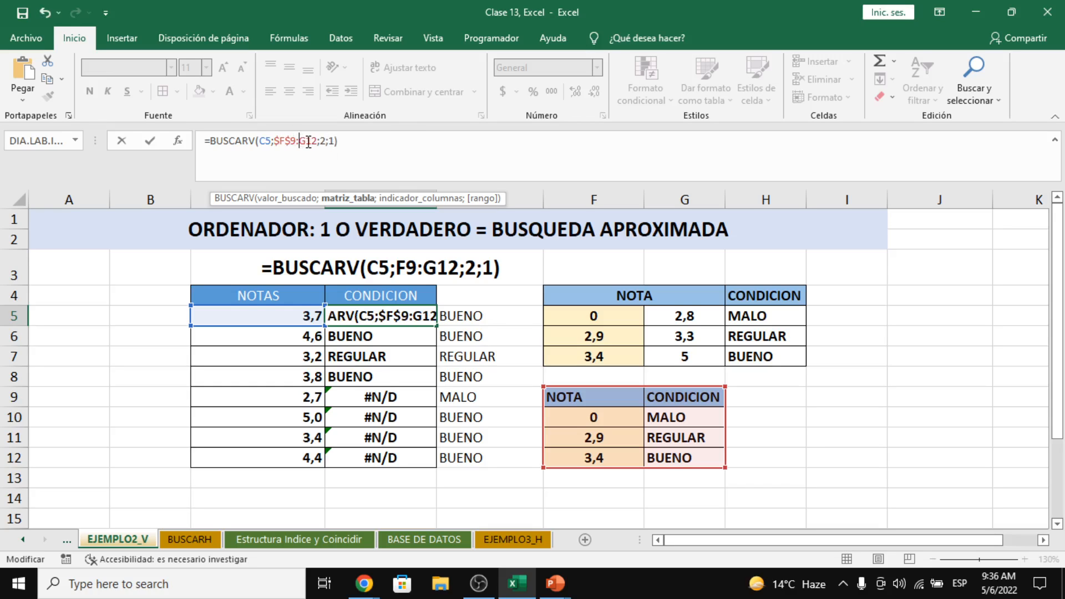
key(F4)
key(Return)
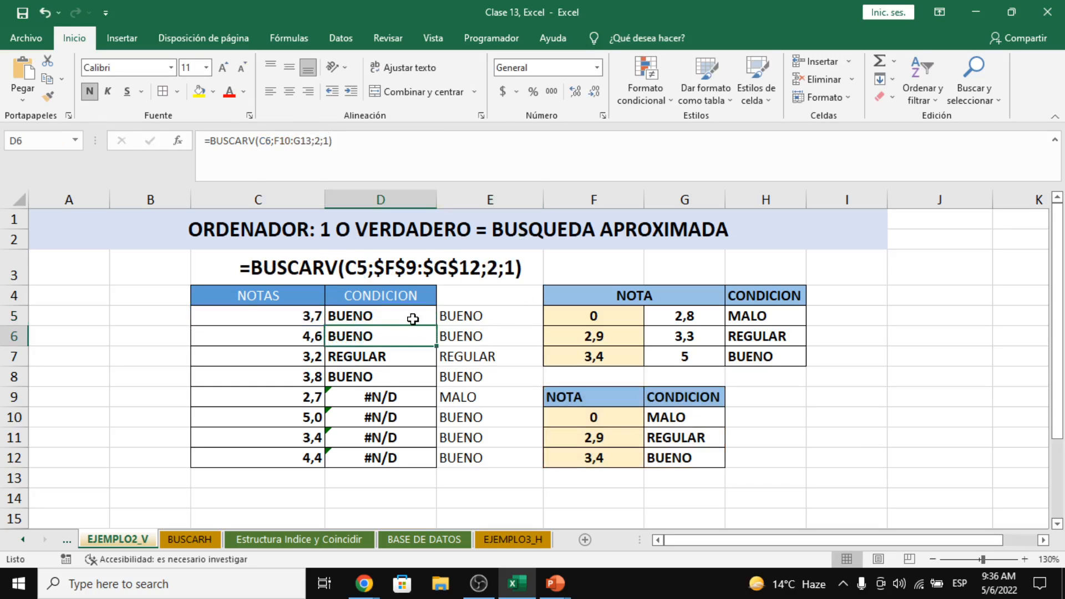
Step: Fill the corrected D5 BUSCARV formula down through D12
click(412, 319)
drag(436, 325, 438, 466)
click(362, 414)
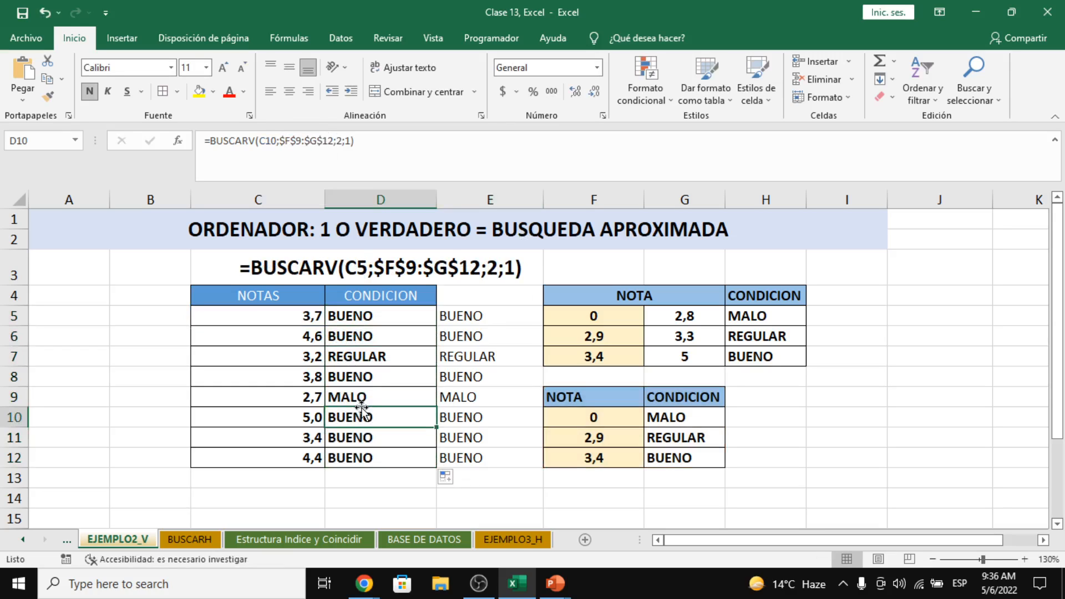
Step: Compare the BUSCARV results in D5:D12 with the expected conditions in E5:E12
drag(381, 318, 460, 339)
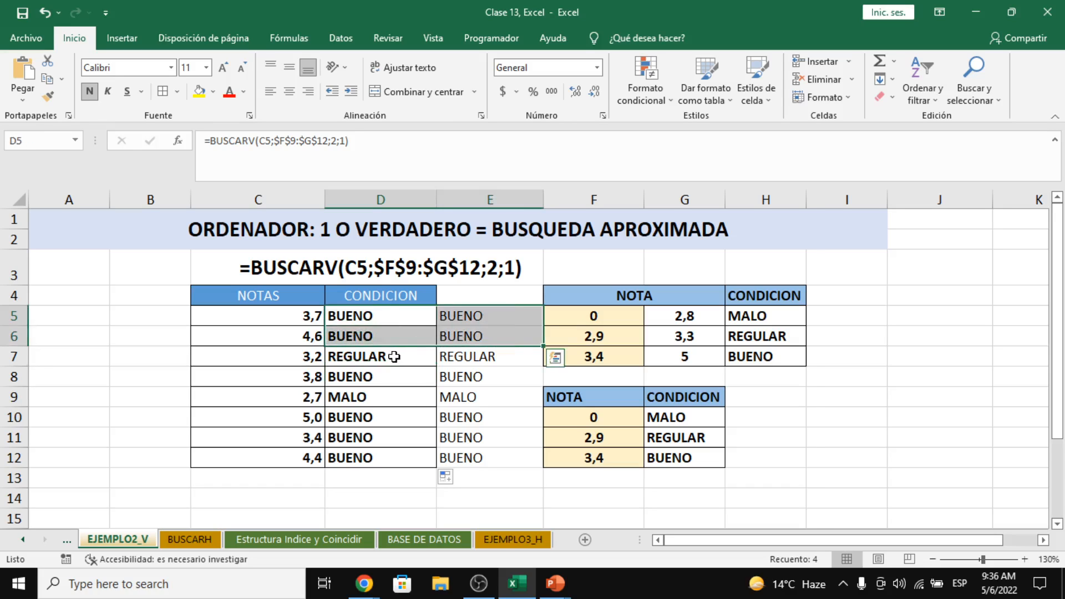
drag(397, 356, 463, 361)
drag(397, 377, 462, 372)
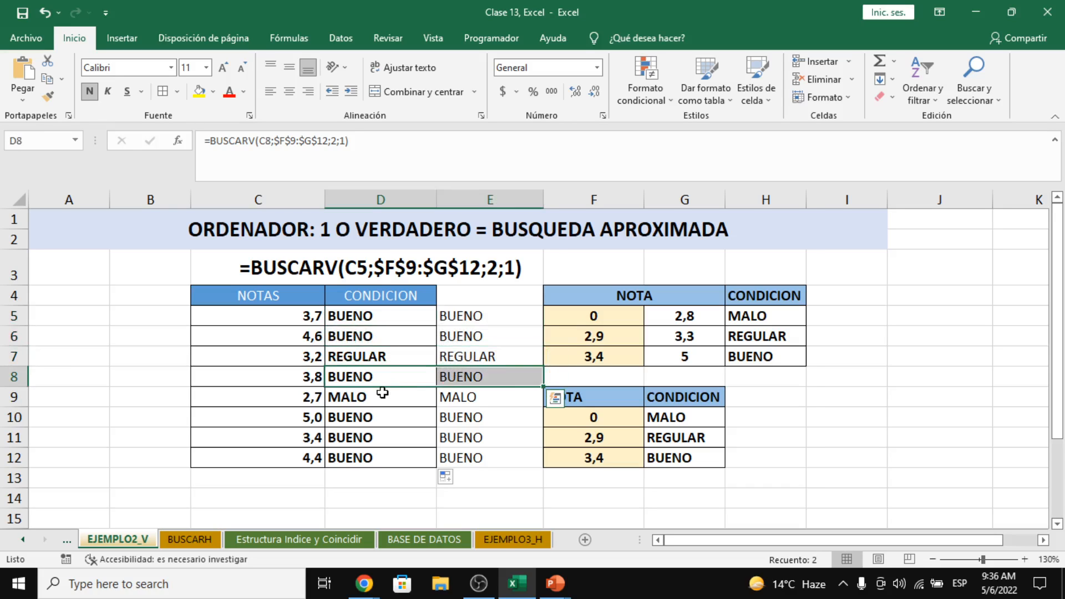
drag(381, 394, 469, 399)
drag(393, 419, 477, 459)
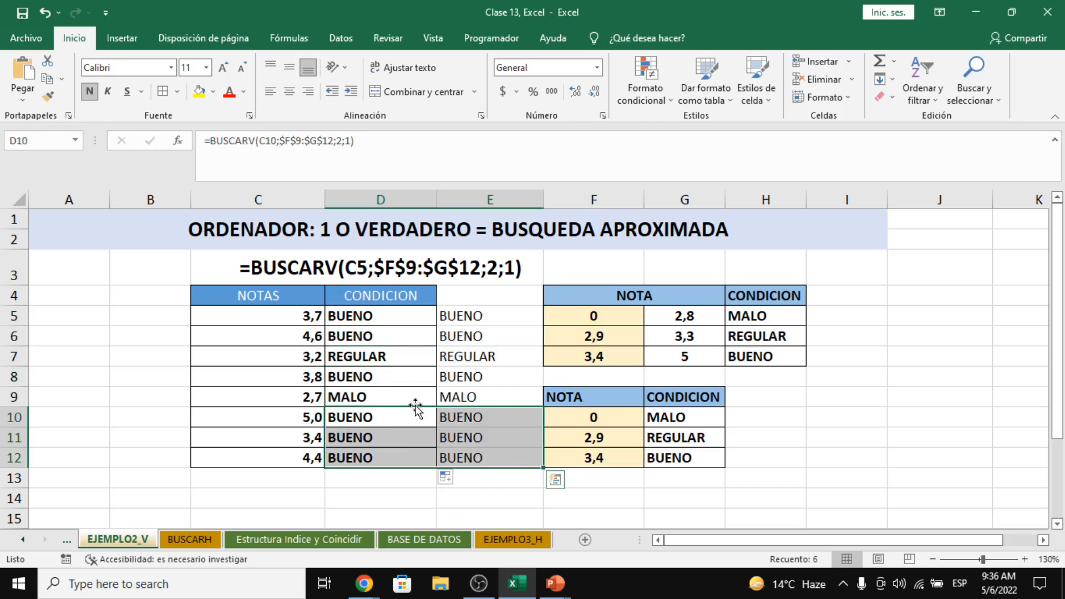
click(374, 378)
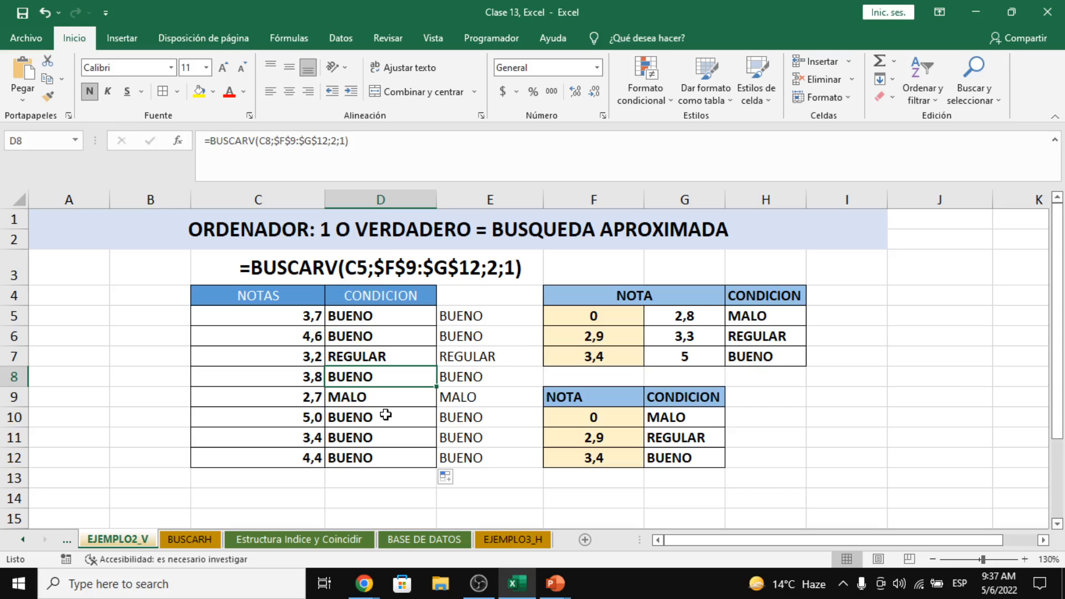
Step: Switch to the Google Meet call, check its chat messages, and return to the Excel workbook
key(alt+Tab)
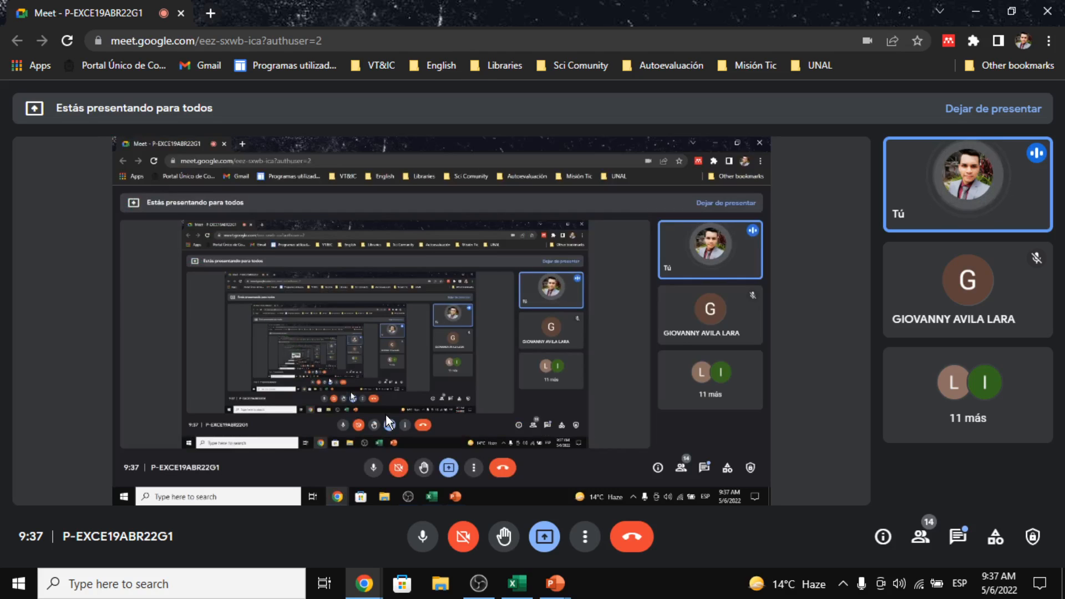
click(958, 536)
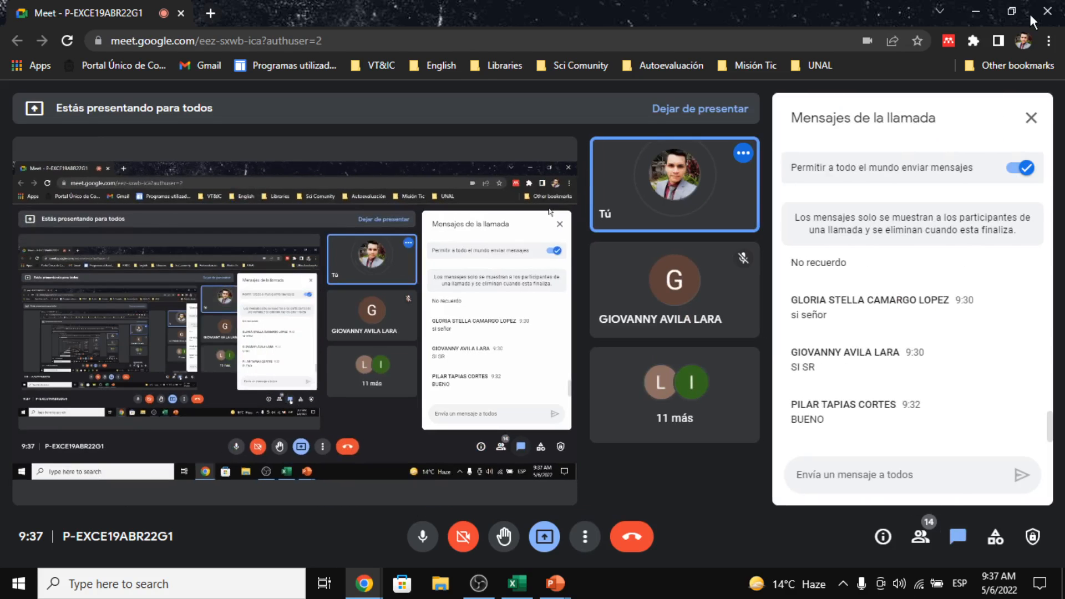
click(1038, 117)
key(alt+Tab)
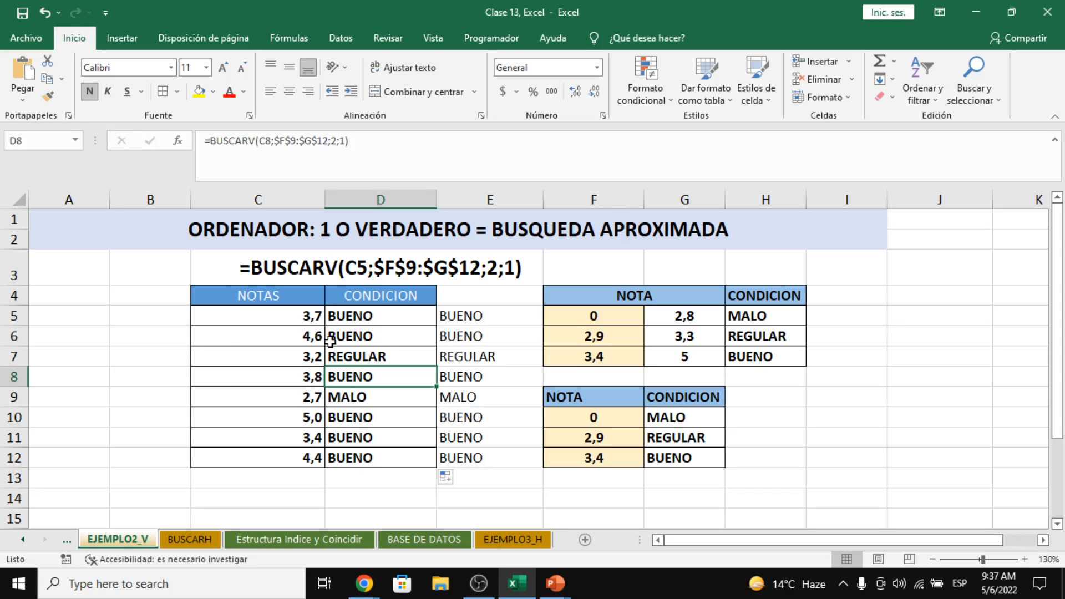
key(alt+Tab)
key(alt+Tab)
Step: Go back to the BUSCARV sheet
click(25, 535)
click(26, 535)
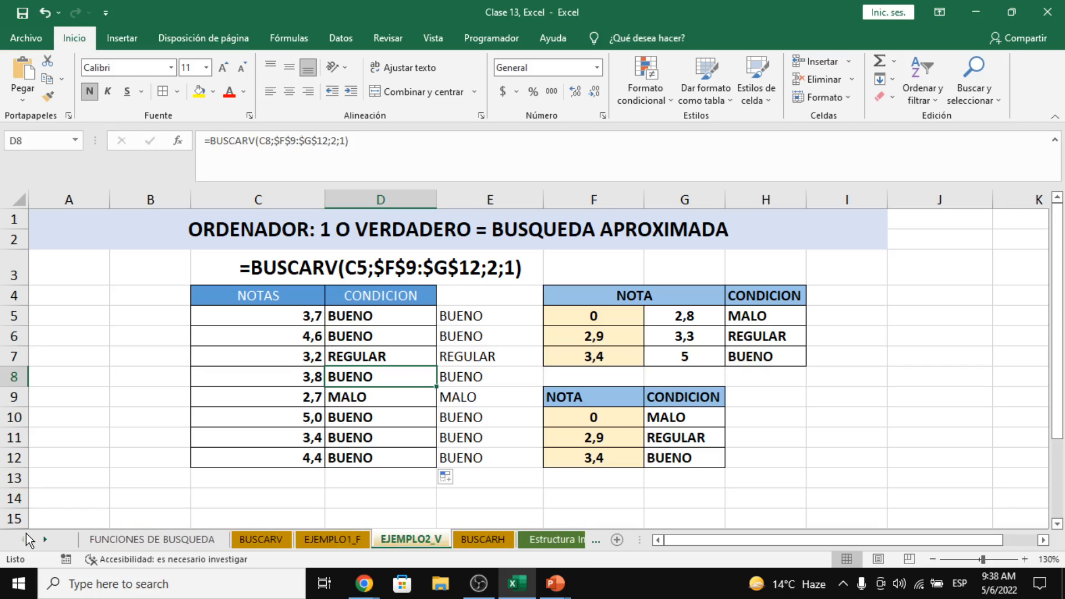
click(189, 539)
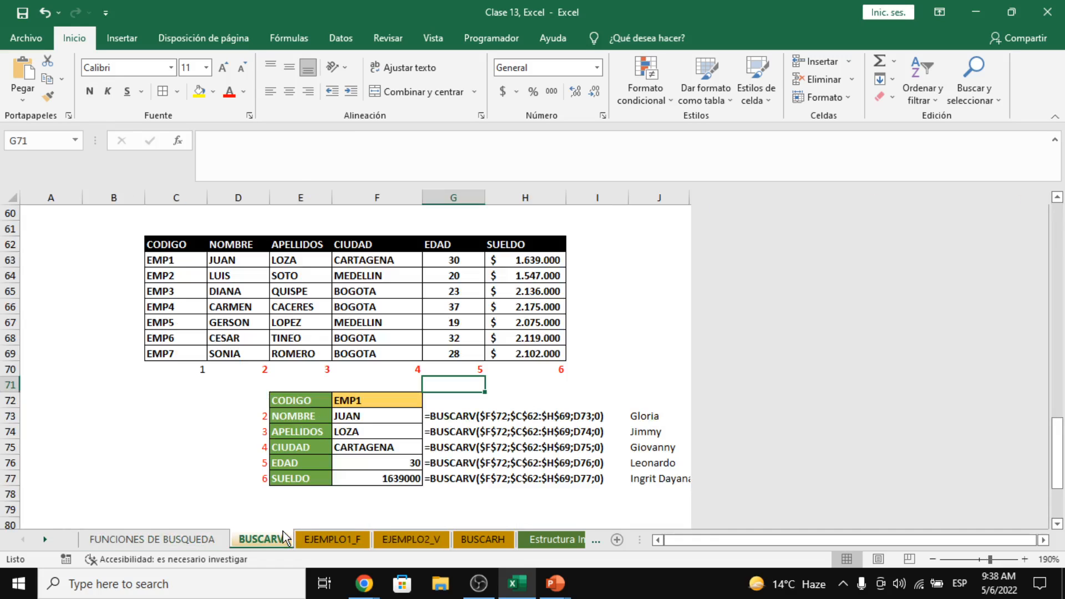
click(283, 536)
Step: Review the solved EMP4 city and EMP6 age lookup exercises and the employee table below them
click(378, 405)
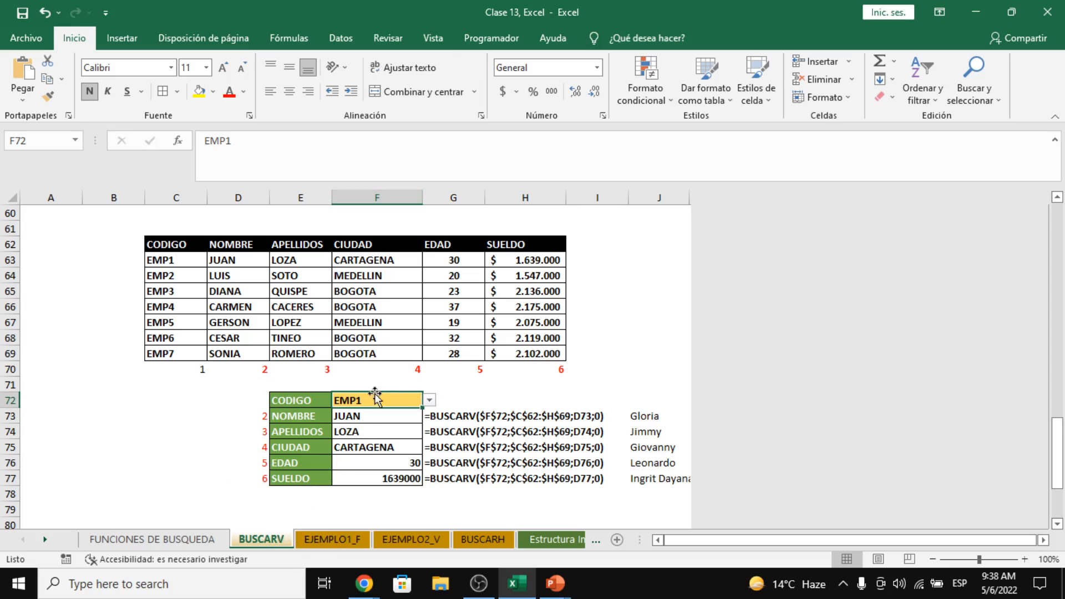
scroll(261, 468, up, 4)
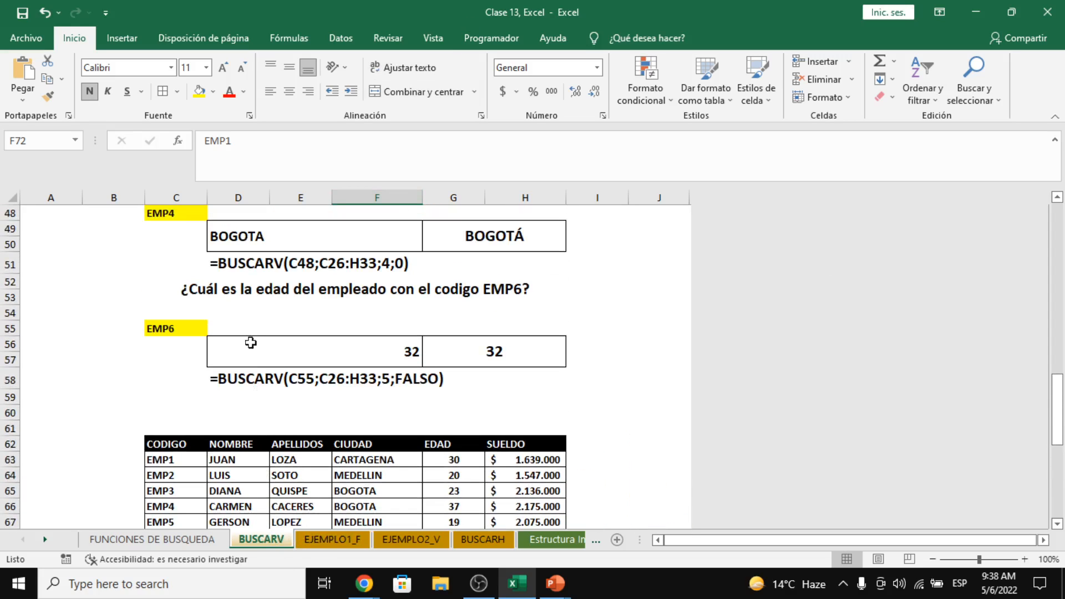
click(238, 324)
scroll(238, 324, up, 1)
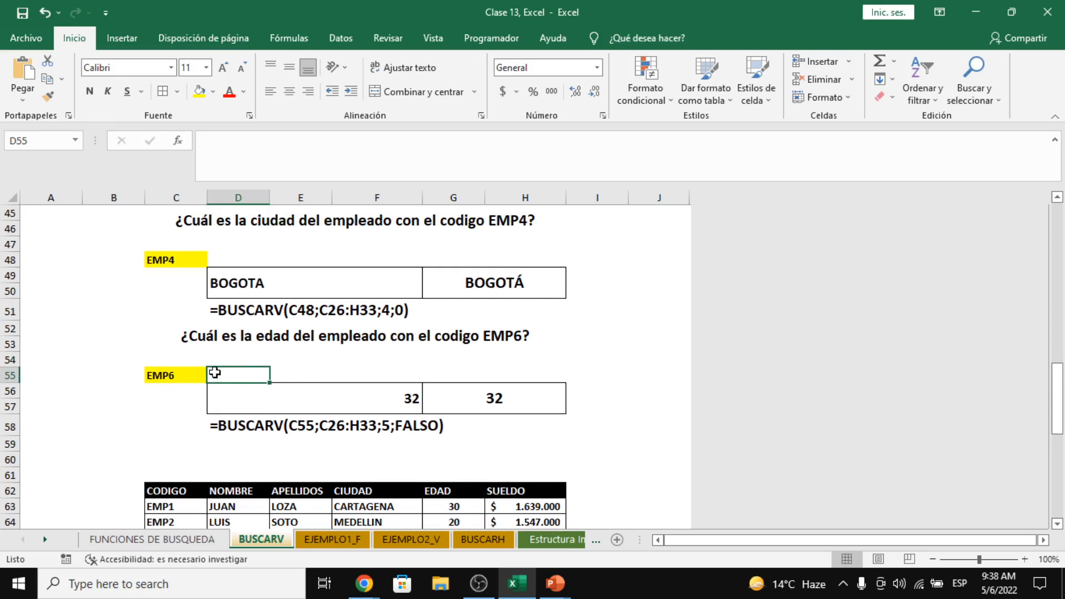
click(198, 375)
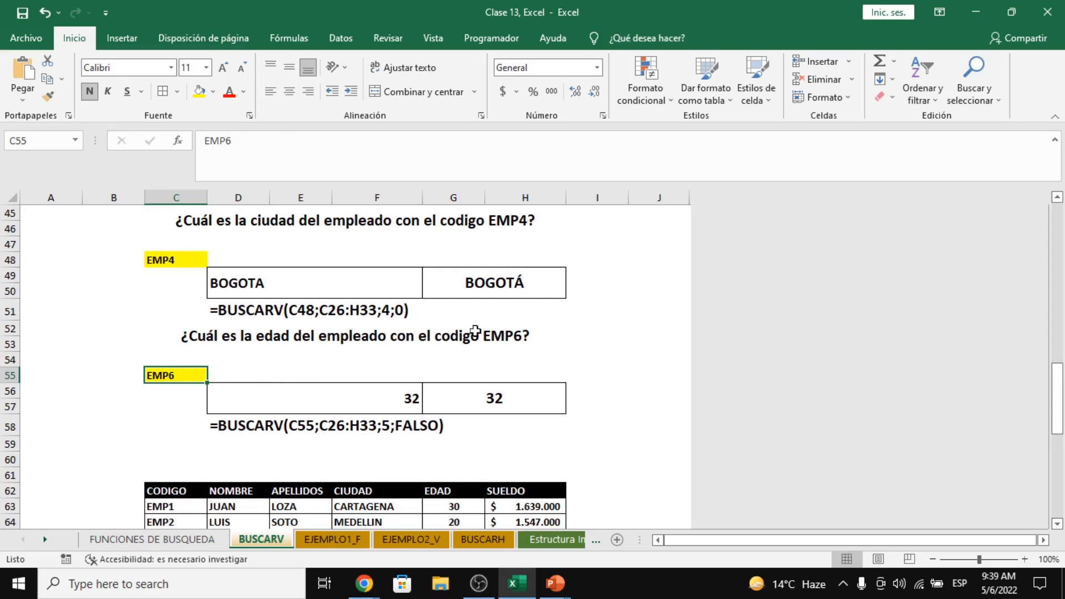
click(352, 337)
scroll(366, 383, down, 3)
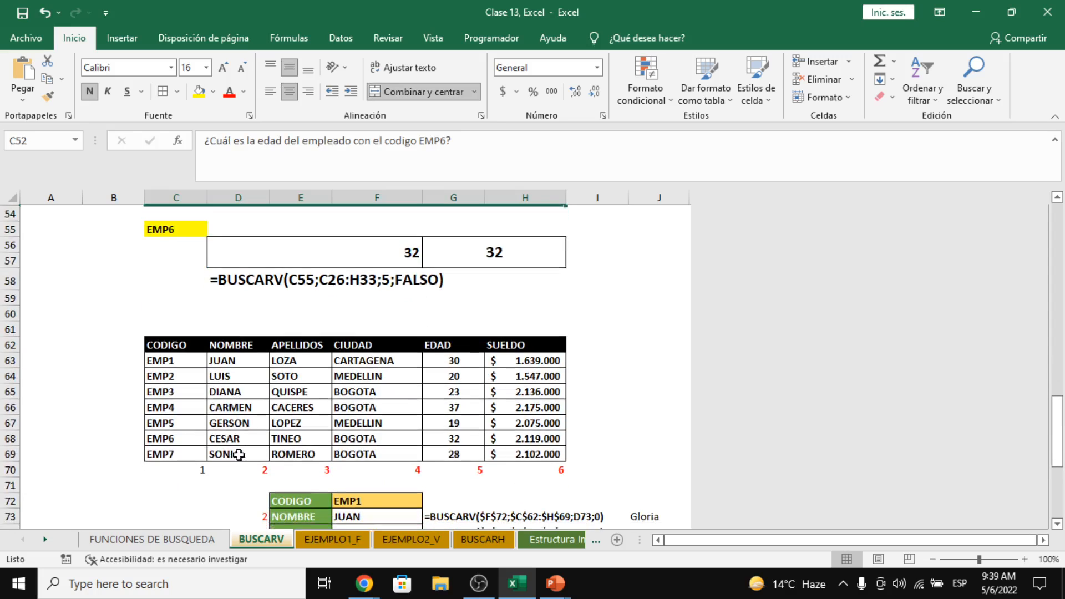
scroll(183, 509, down, 3)
Step: Enter EMP8, a code missing from the employee table, as a test lookup value in A71
click(161, 454)
click(89, 455)
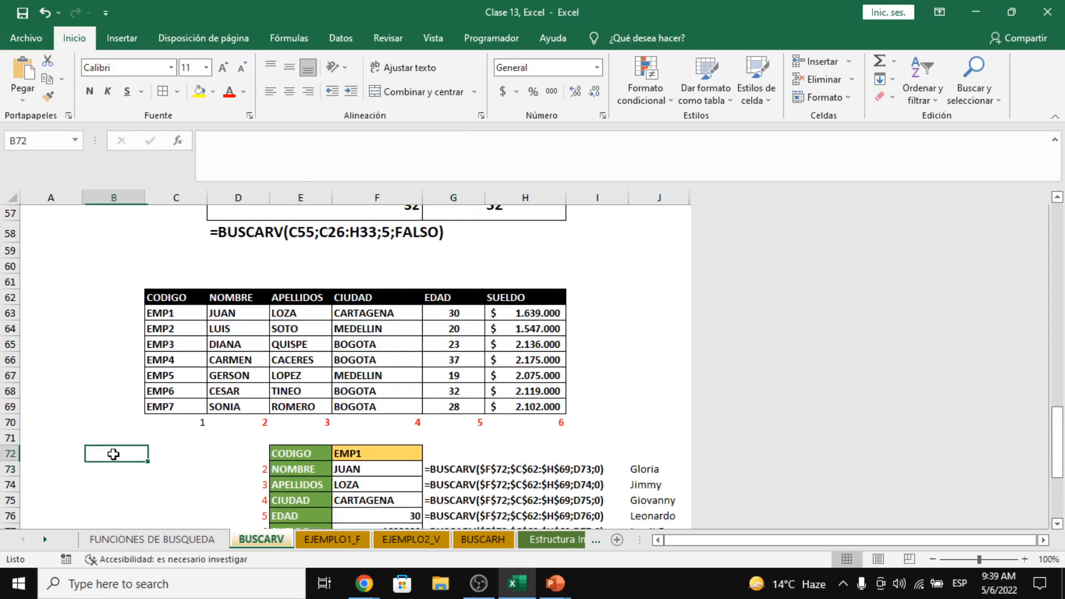
click(44, 455)
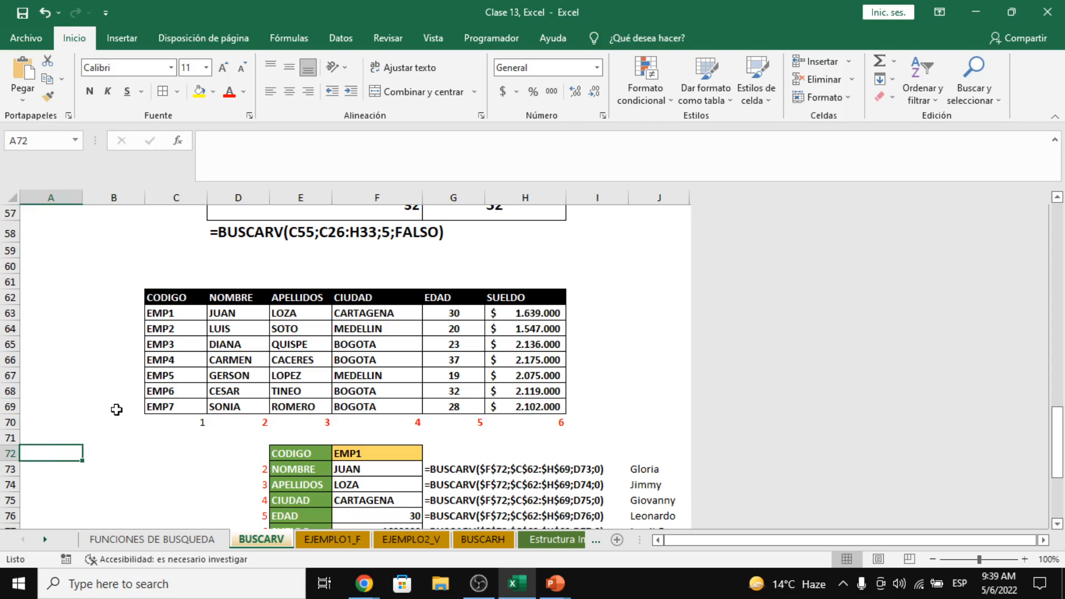
click(179, 397)
click(183, 406)
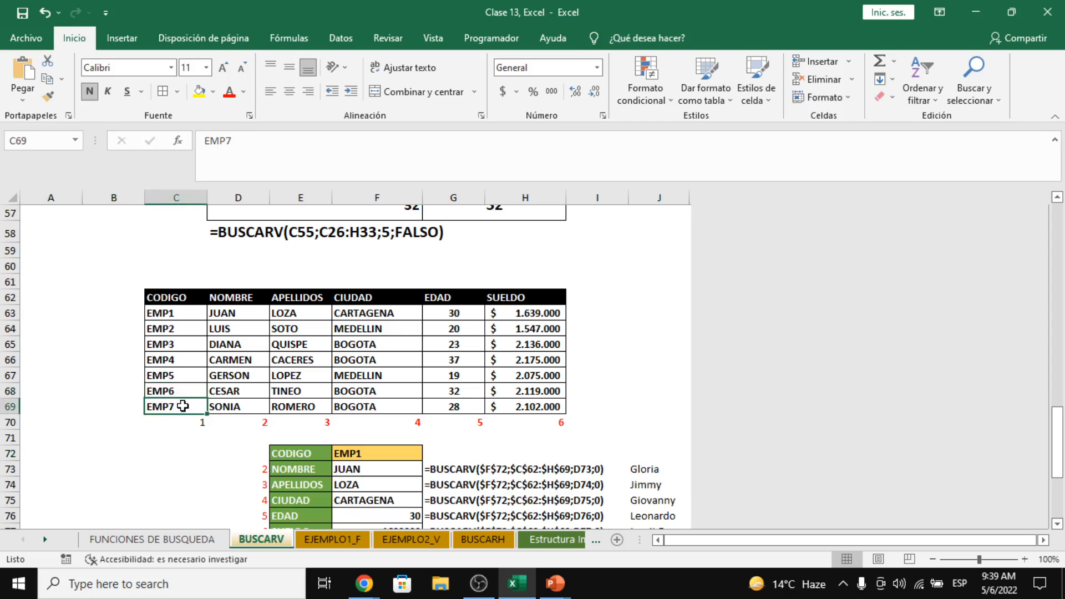
click(52, 441)
text(E)
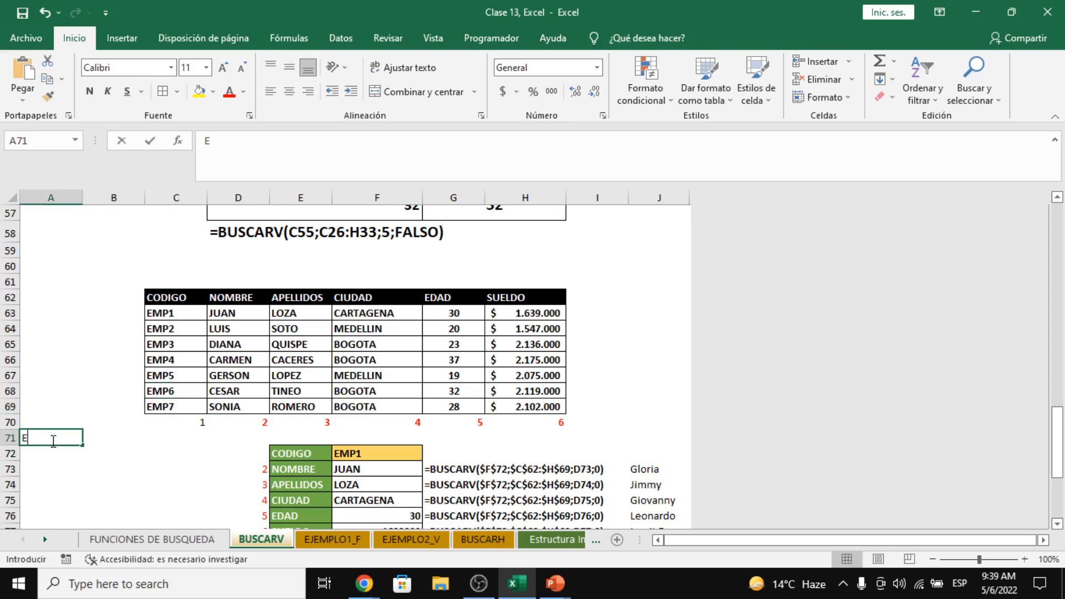
text(MP8)
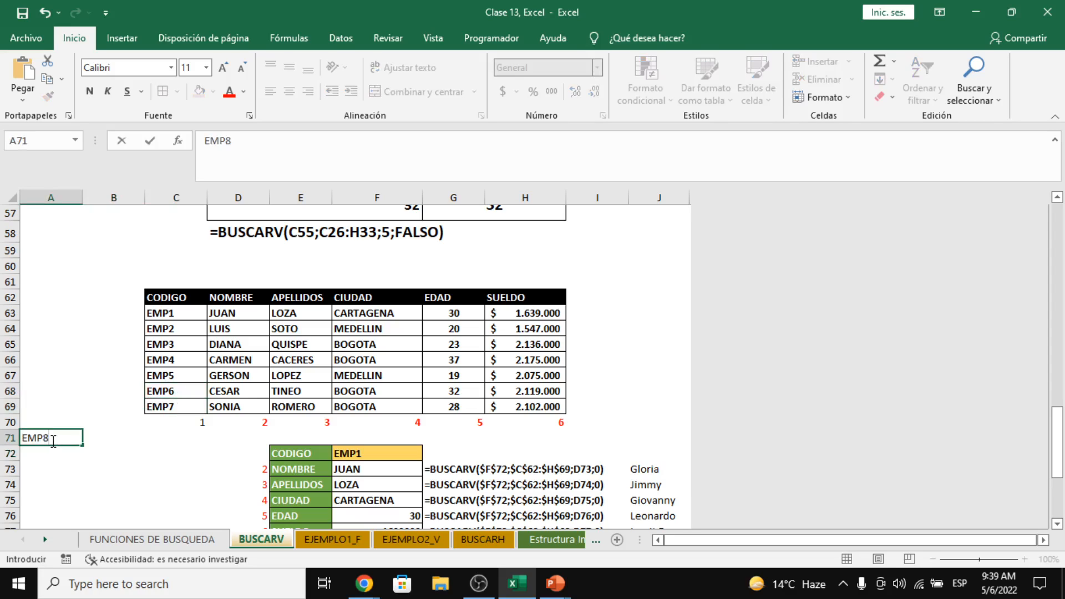
key(Return)
Step: Enter the exact-match age lookup =BUSCARV(A71;C62:H69;5;FALSO) in B71 for the test code
key(Up)
key(Right)
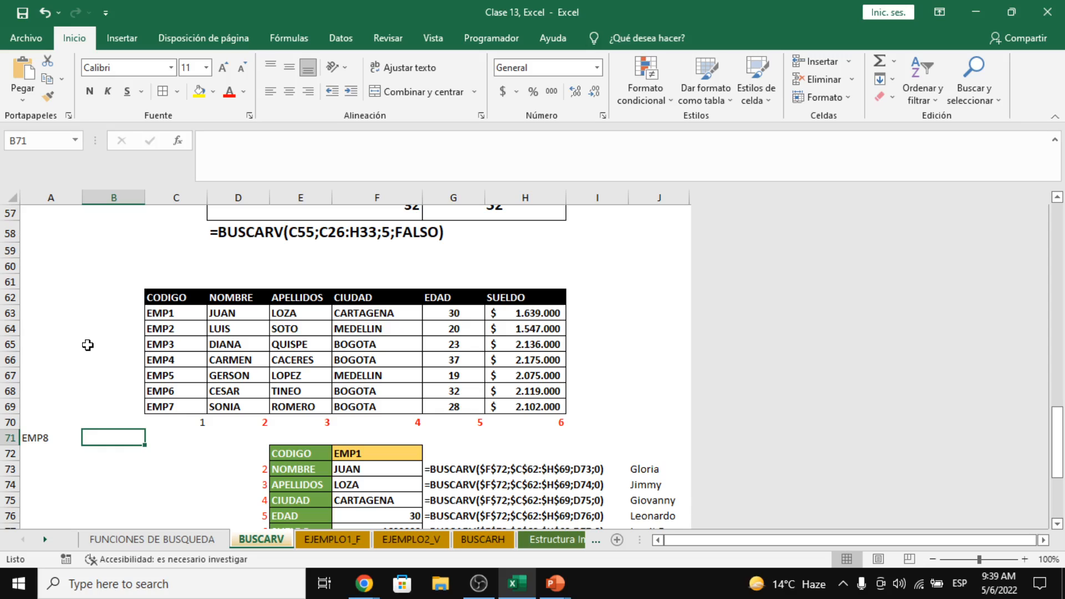
drag(159, 328, 181, 403)
click(111, 444)
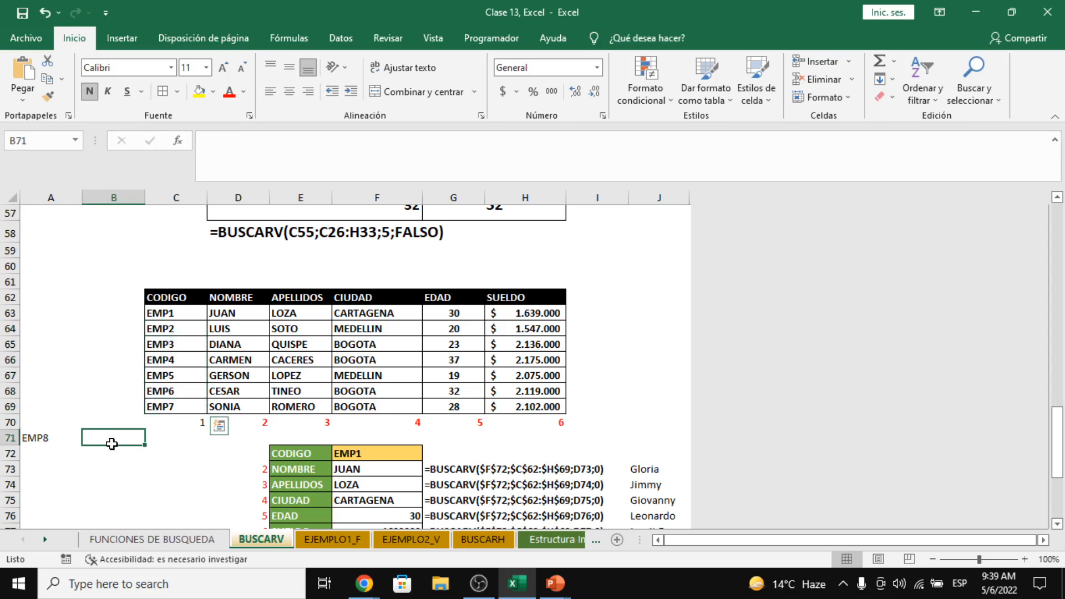
text(=)
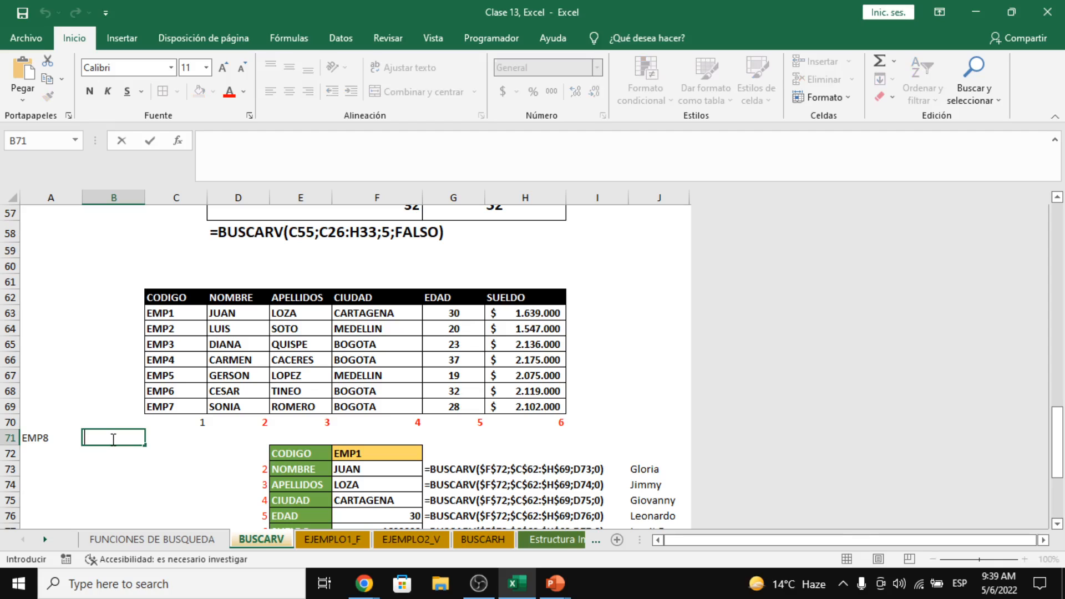
text(BUSCARV()
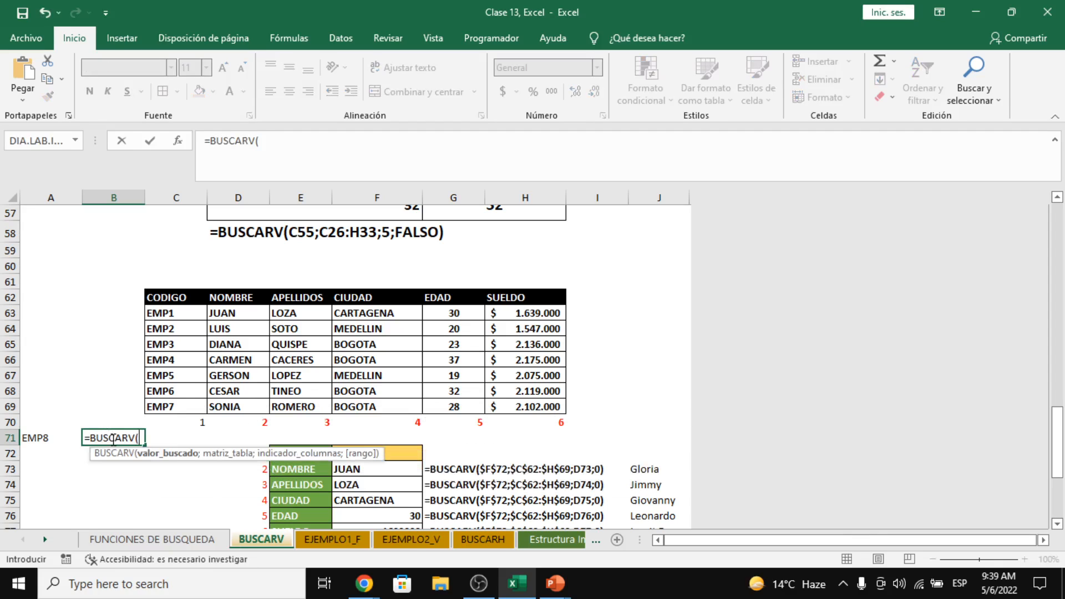
click(56, 436)
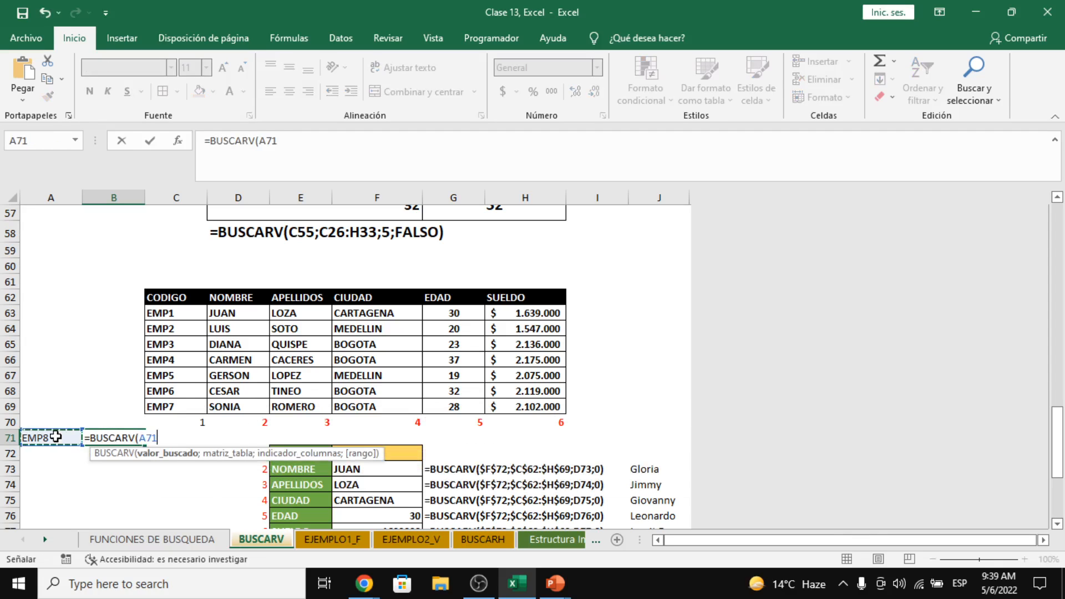
text(;)
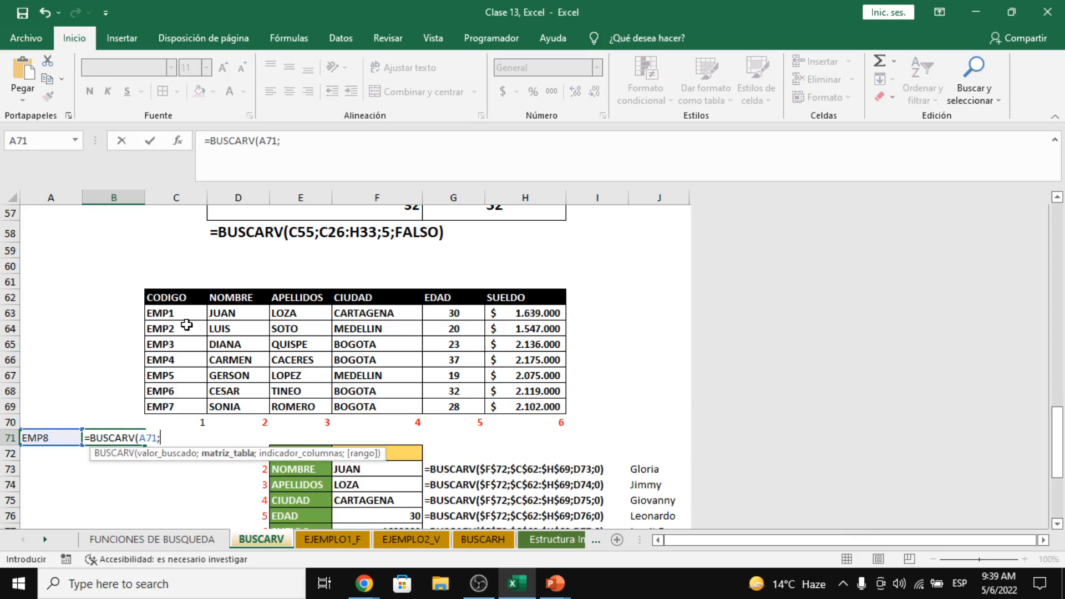
drag(185, 296, 525, 405)
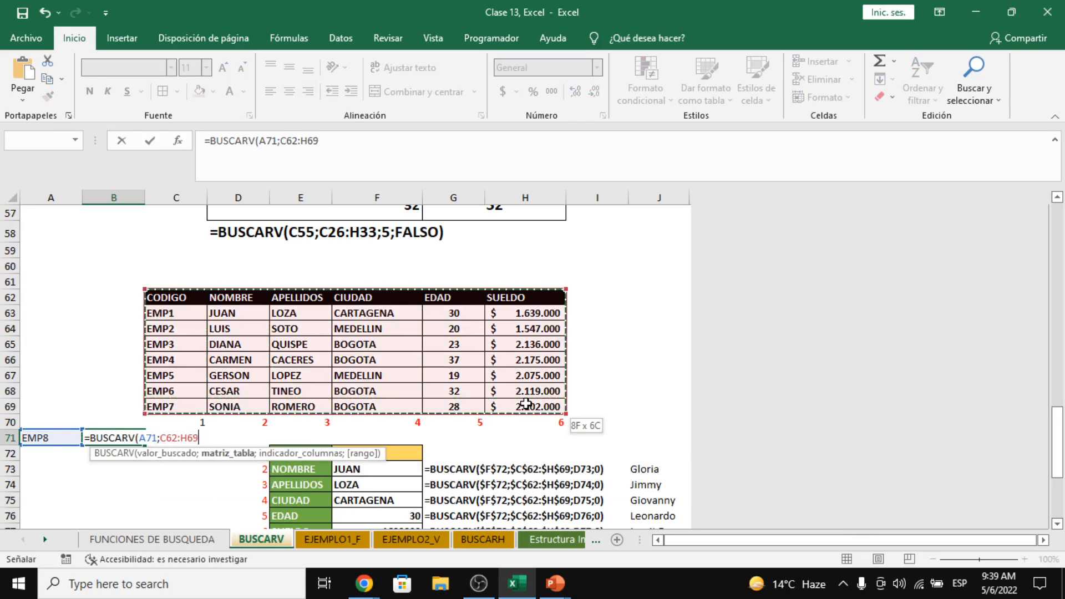
text(;5)
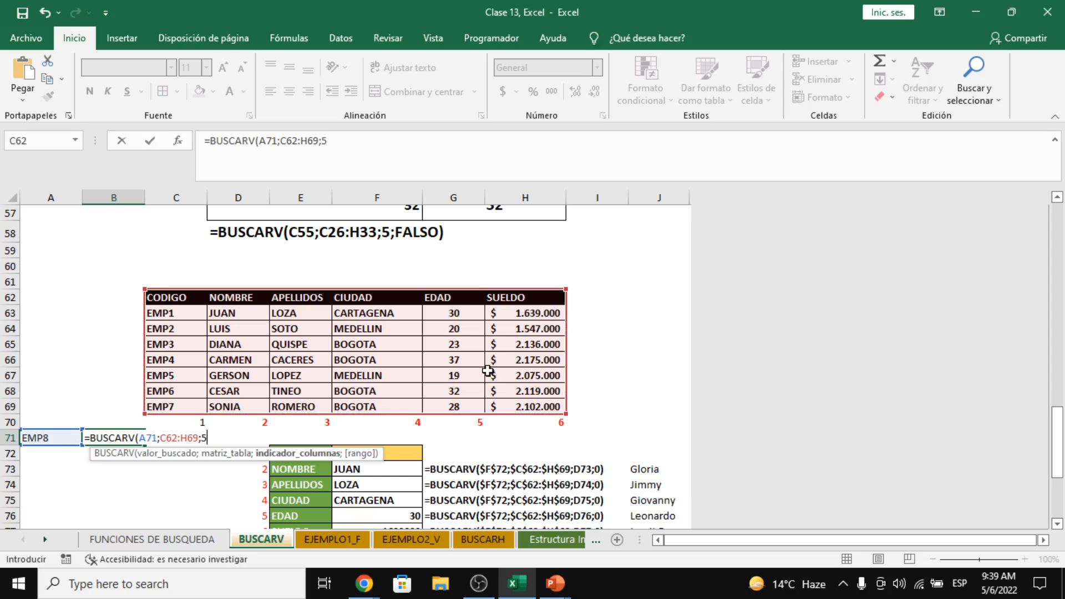
text(;)
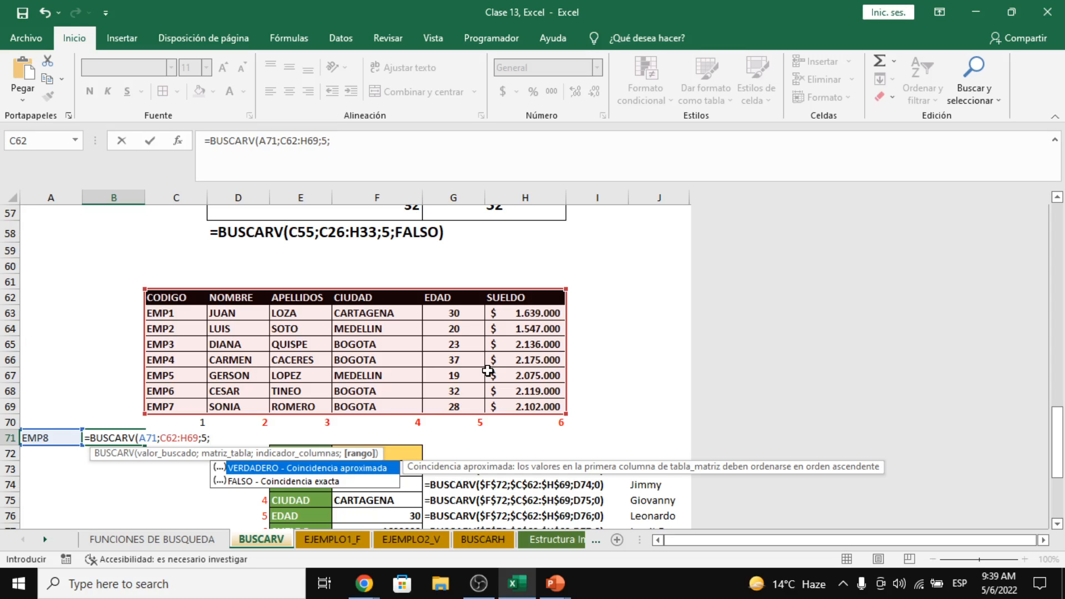
key(Down)
key(Up)
key(Down)
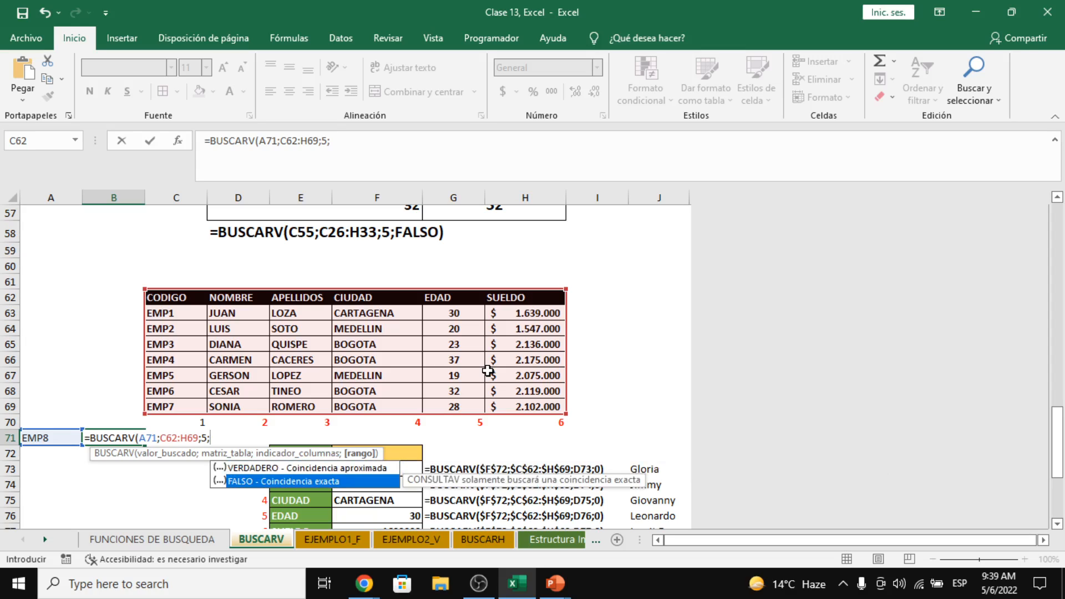
key(Tab)
key(Return)
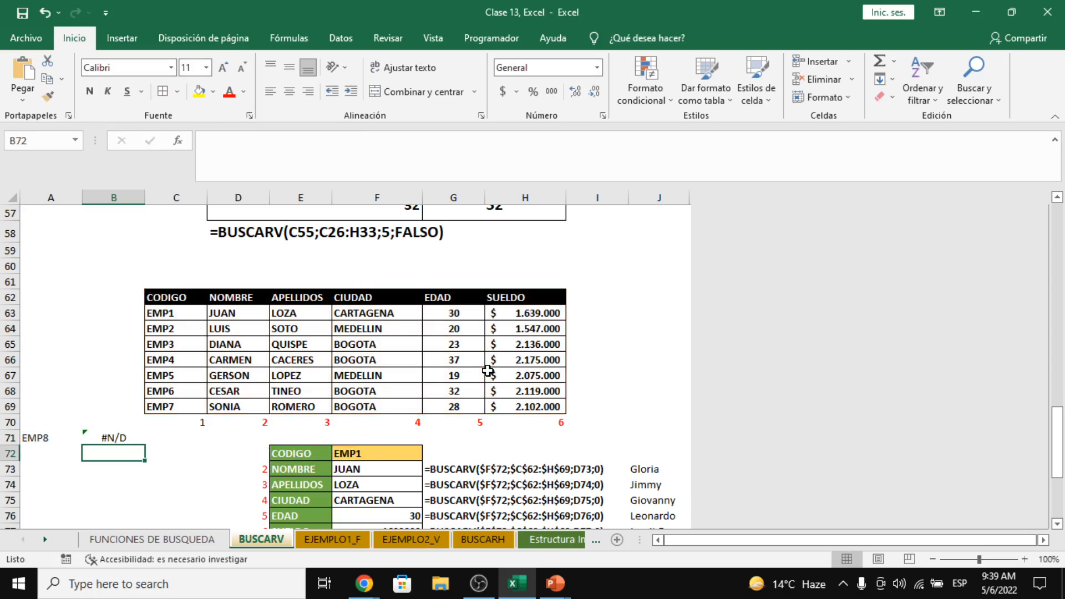
Step: Change the last argument of the BUSCARV formula in B71 from exact match to VERDADERO for an approximate match
click(48, 438)
click(115, 437)
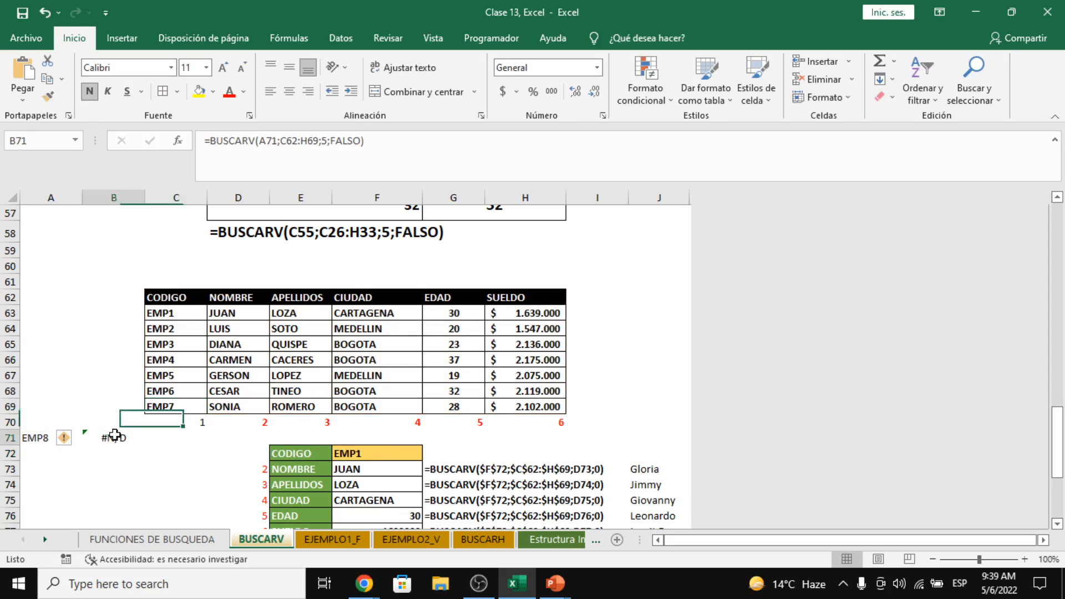
click(164, 317)
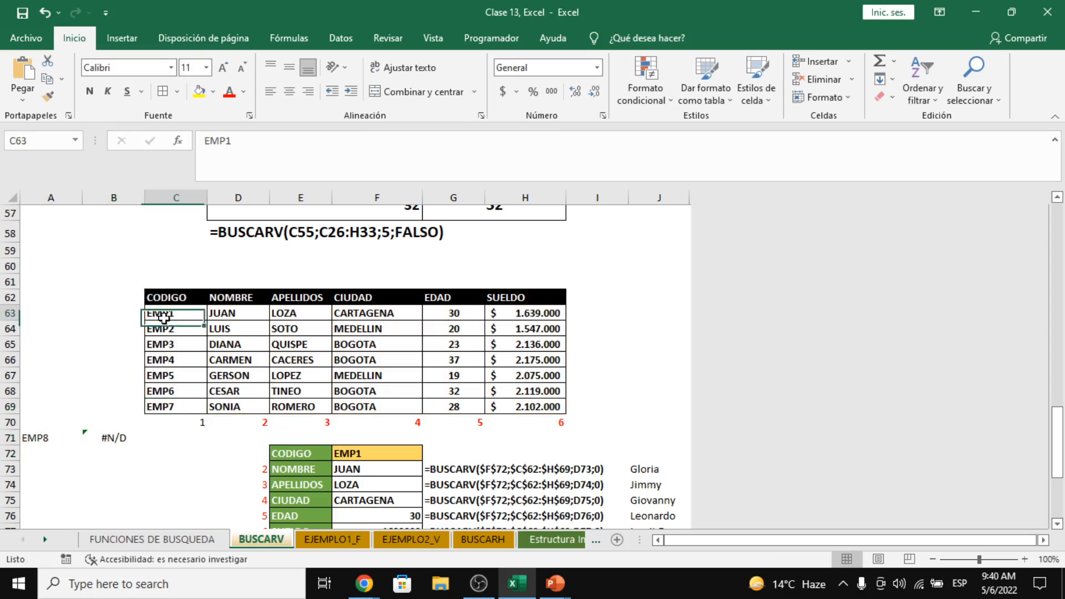
drag(163, 317, 527, 406)
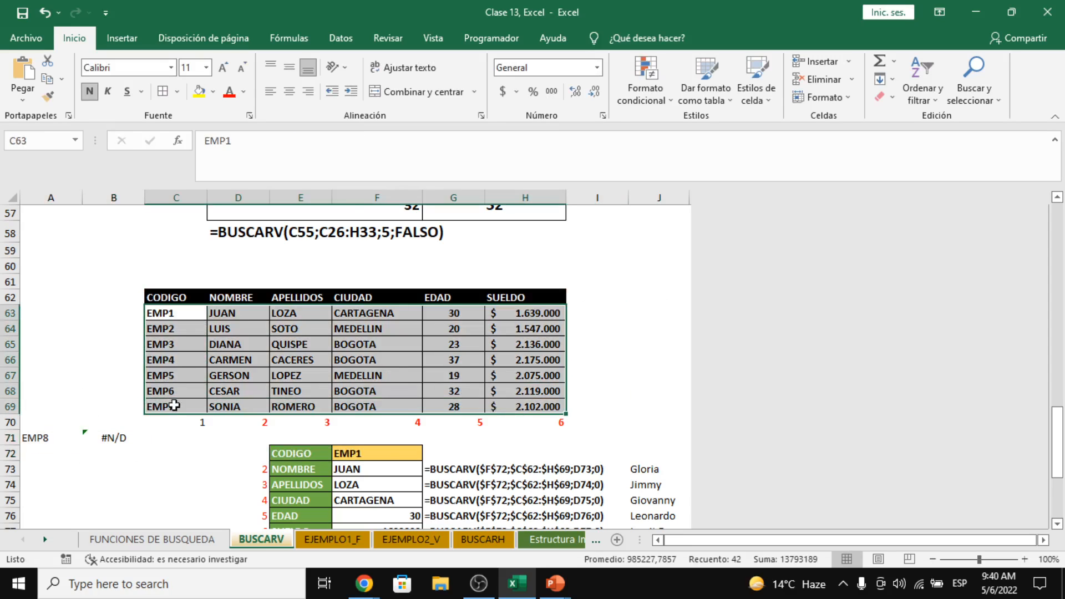
click(122, 436)
click(360, 143)
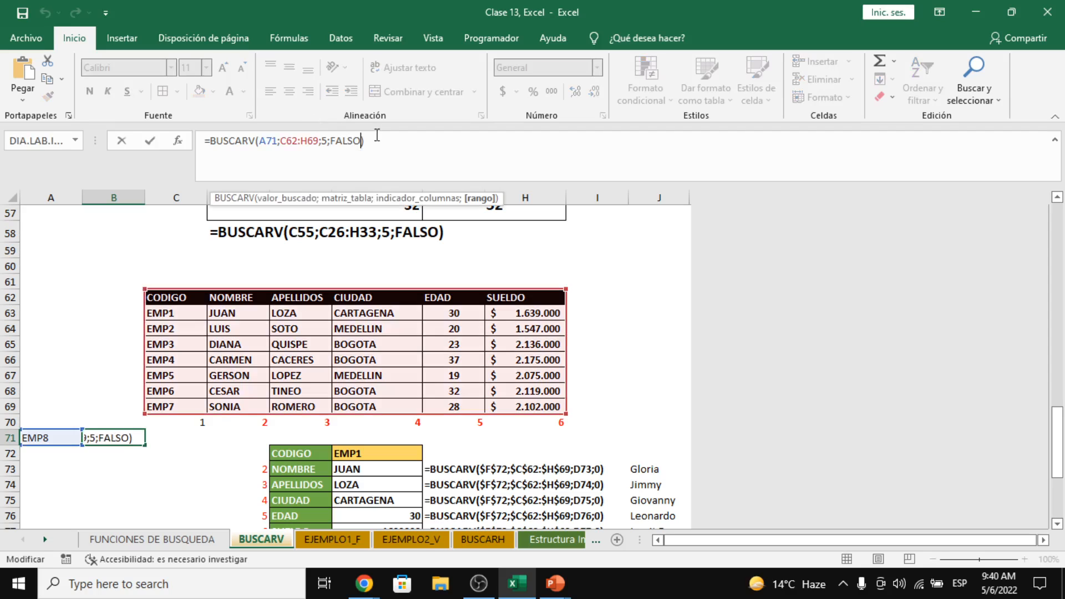
key(BackSpace)
key(BackSpace)
key(BackSpace)
key(BackSpace)
key(BackSpace)
text(VERDADERO)
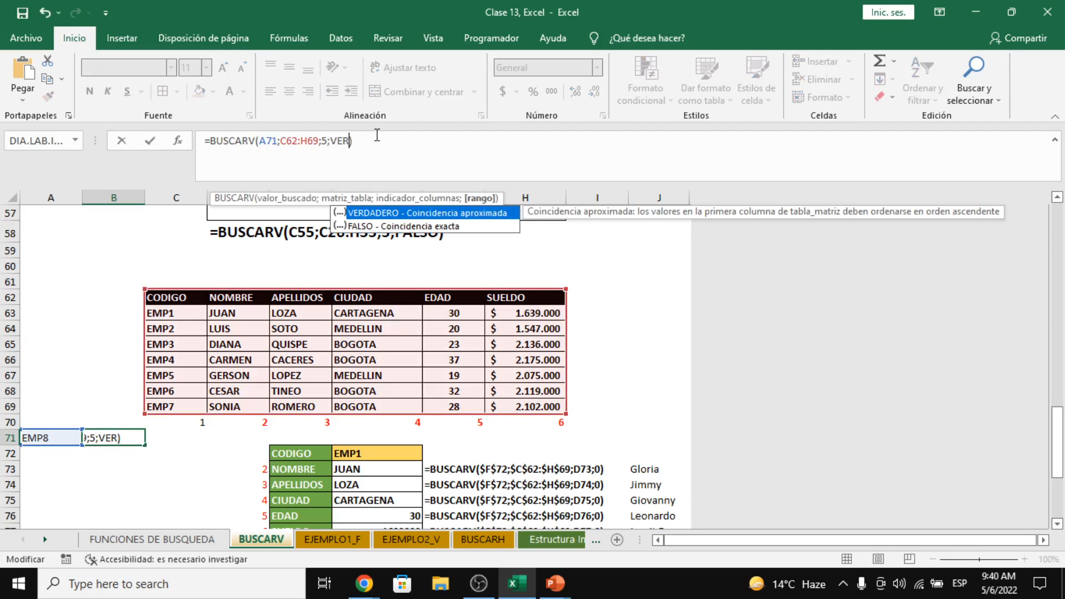
key(Return)
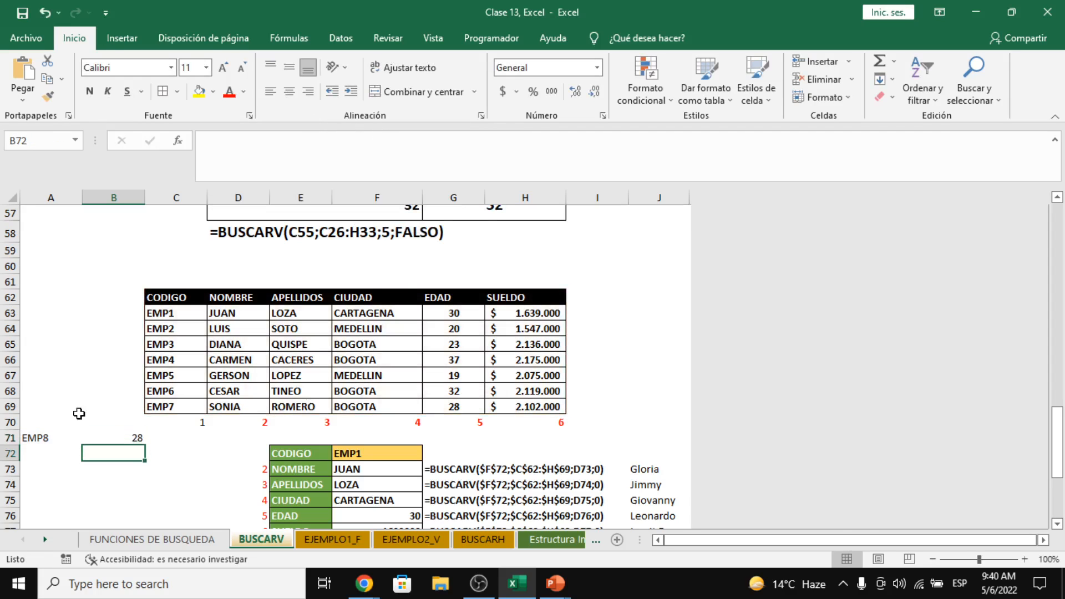
Step: Compare the approximate lookup in B71 with the EMP7 row and highlight the EMP7 age in G69 in yellow
click(57, 435)
click(104, 450)
click(123, 438)
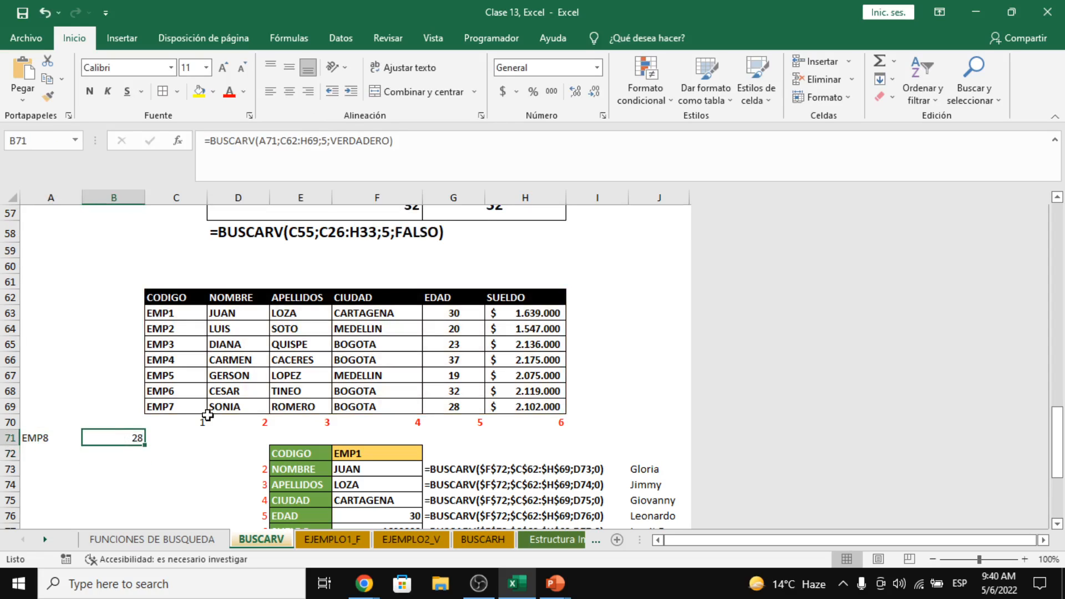
click(180, 406)
click(436, 409)
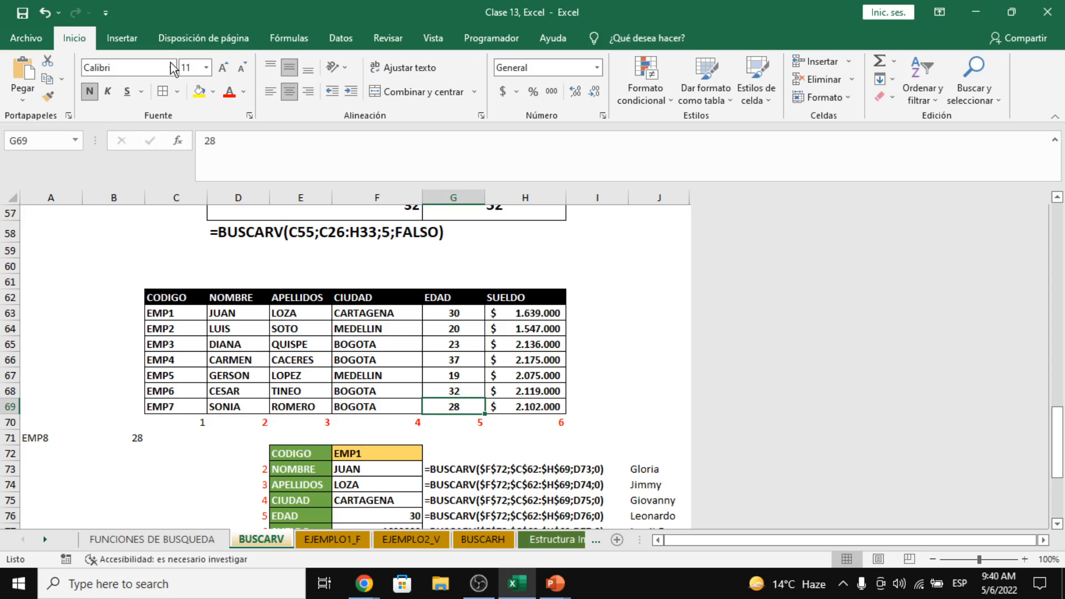
click(199, 95)
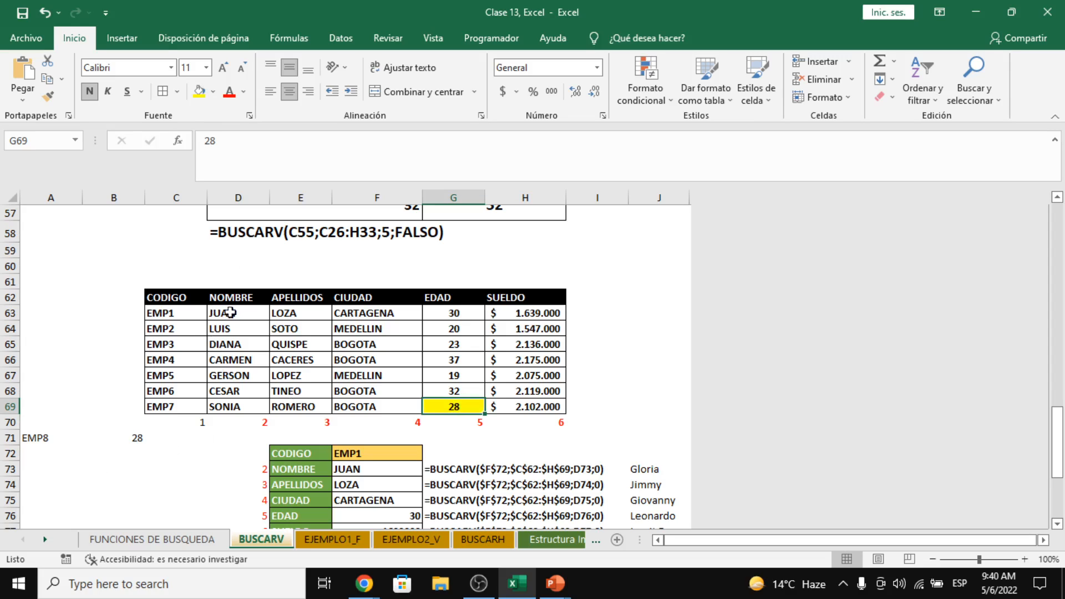
Step: Try EMP9 and EMP10 as missing test codes in A71 for the approximate age lookup
click(67, 437)
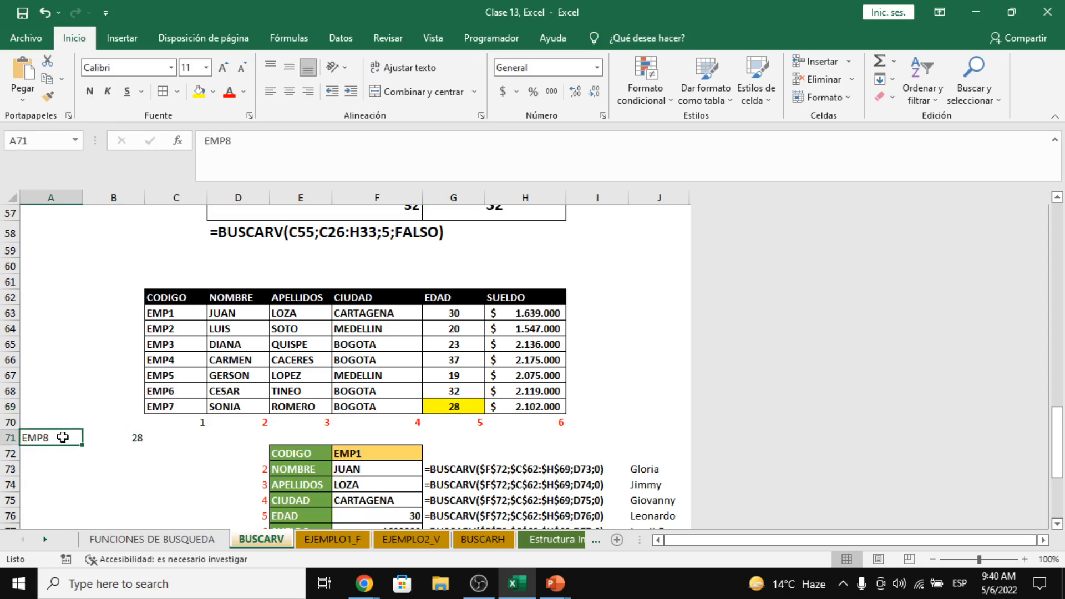
double_click(66, 437)
key(Return)
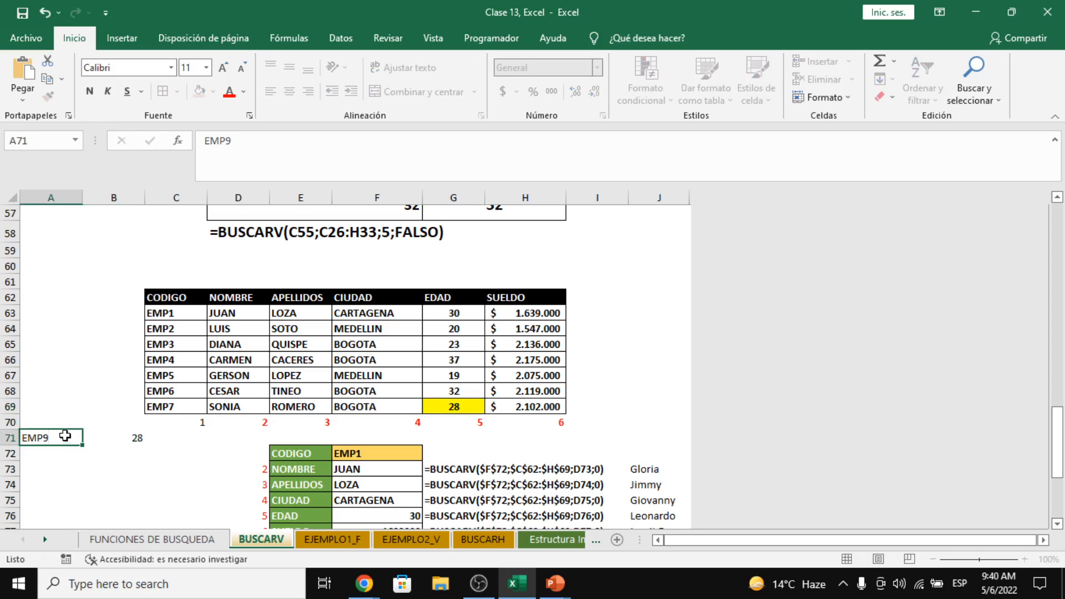
double_click(67, 436)
text(10)
key(ctrl+Return)
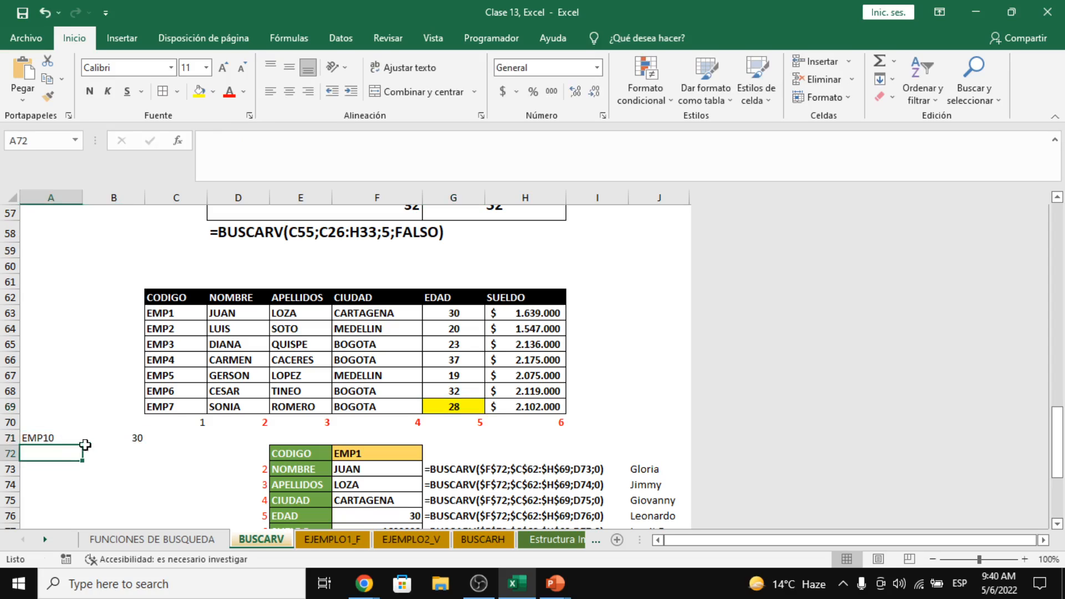
Step: Examine the approximate-match formula in B71 against the employee codes in column C of the table
double_click(72, 442)
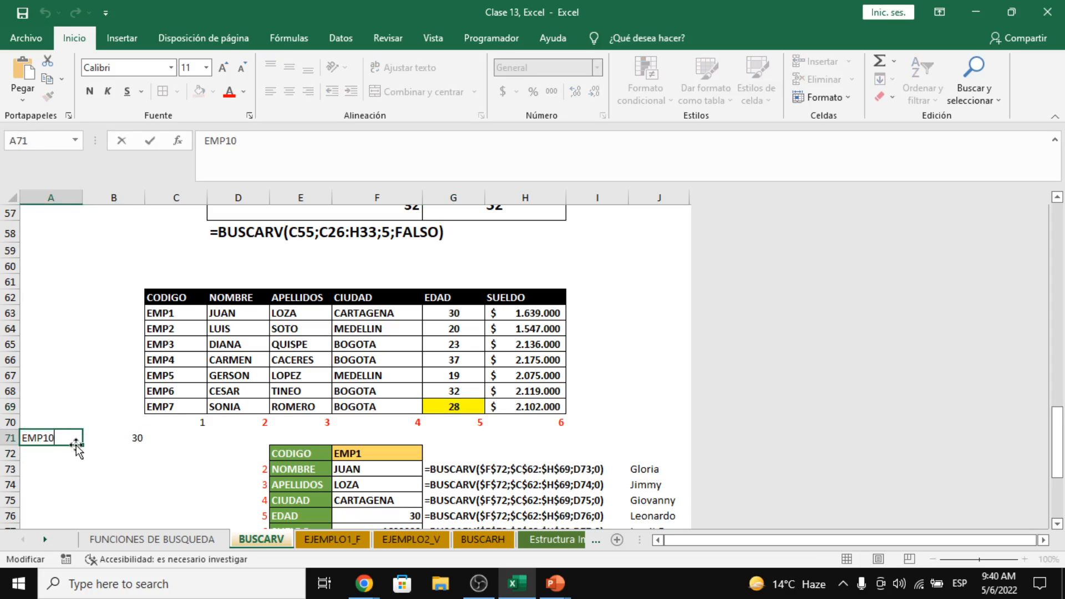
click(107, 437)
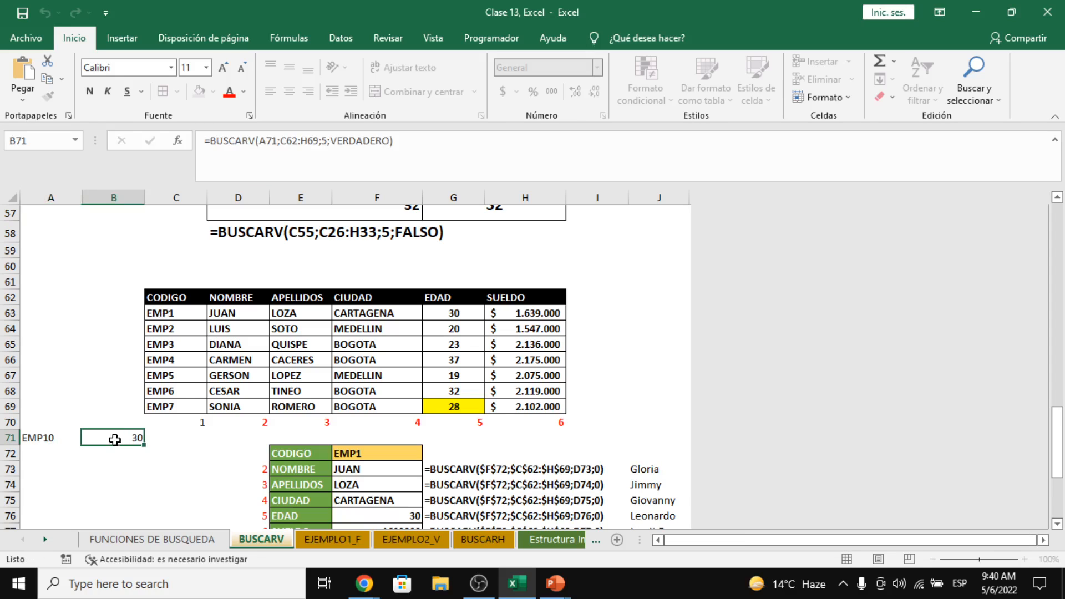
click(394, 181)
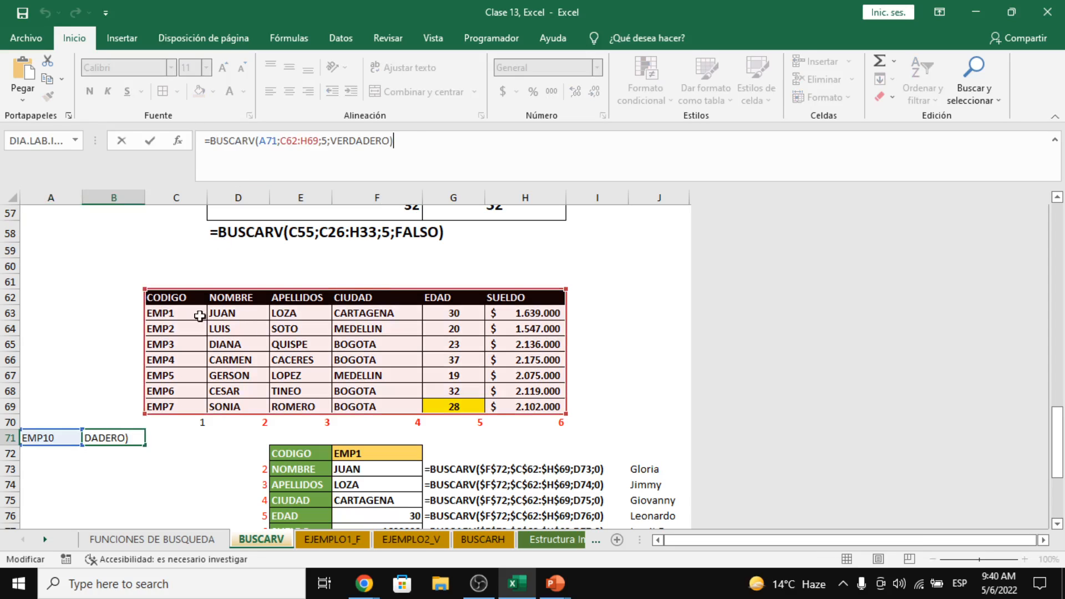
key(Escape)
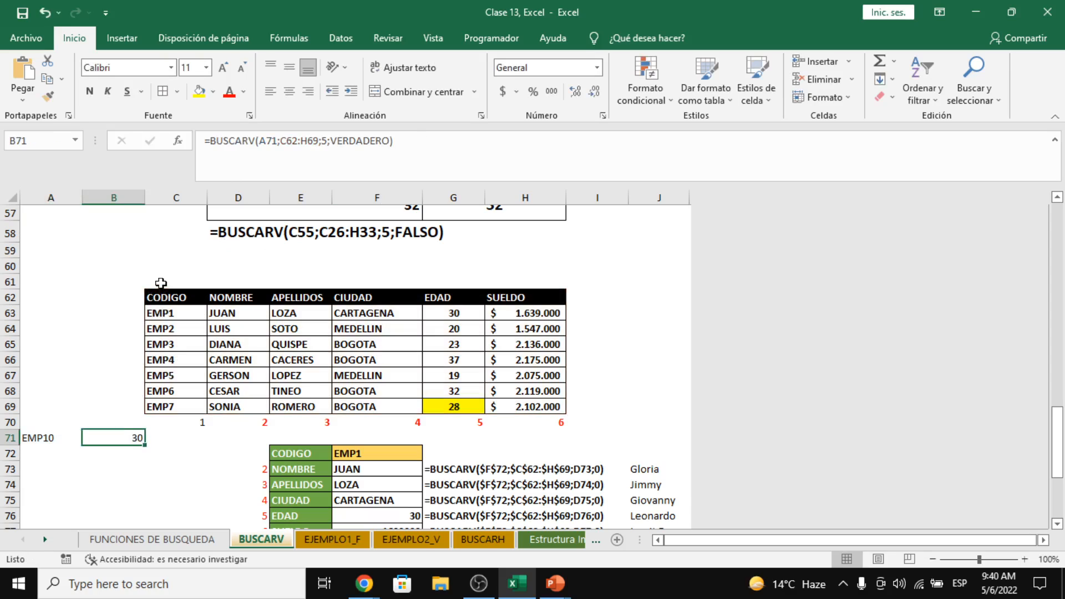
click(181, 312)
click(189, 330)
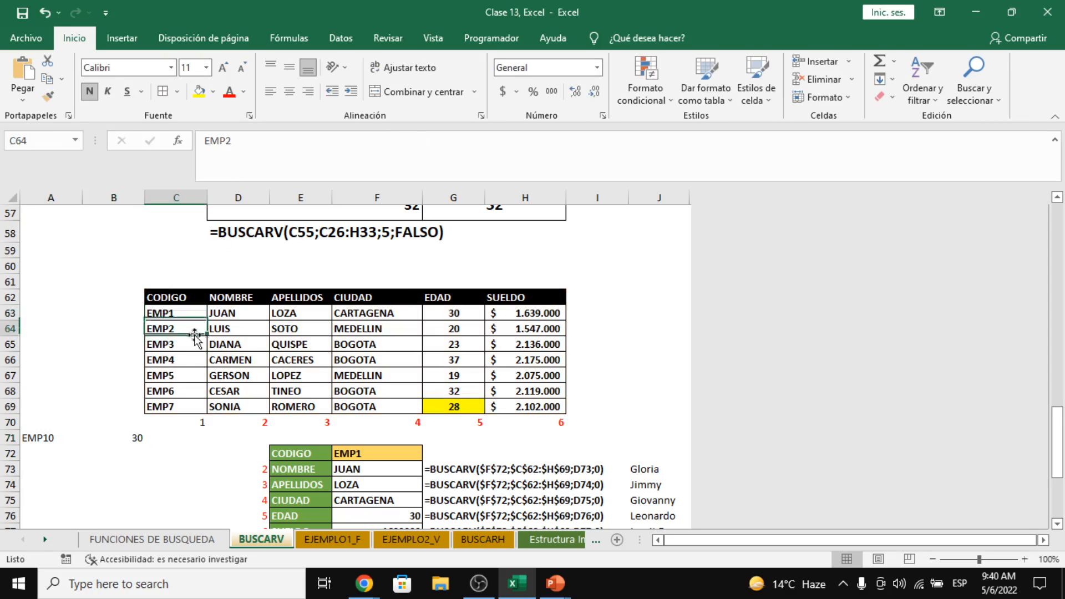
click(188, 378)
click(142, 436)
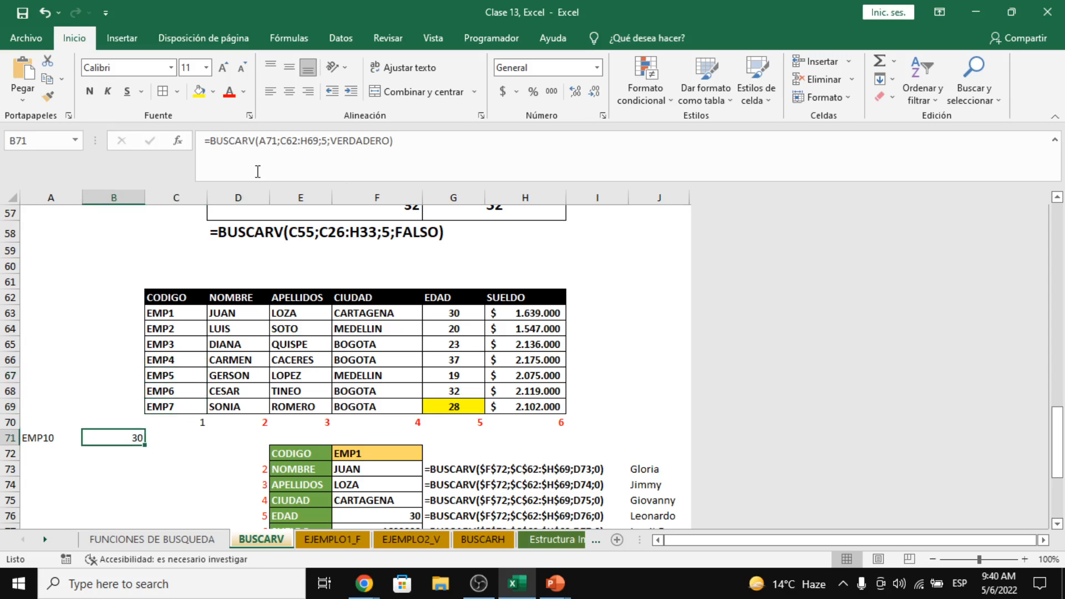
click(510, 145)
key(Escape)
Step: Set the test code in A71 to EMP20 and compare it with the EMP2 row of the table
double_click(47, 439)
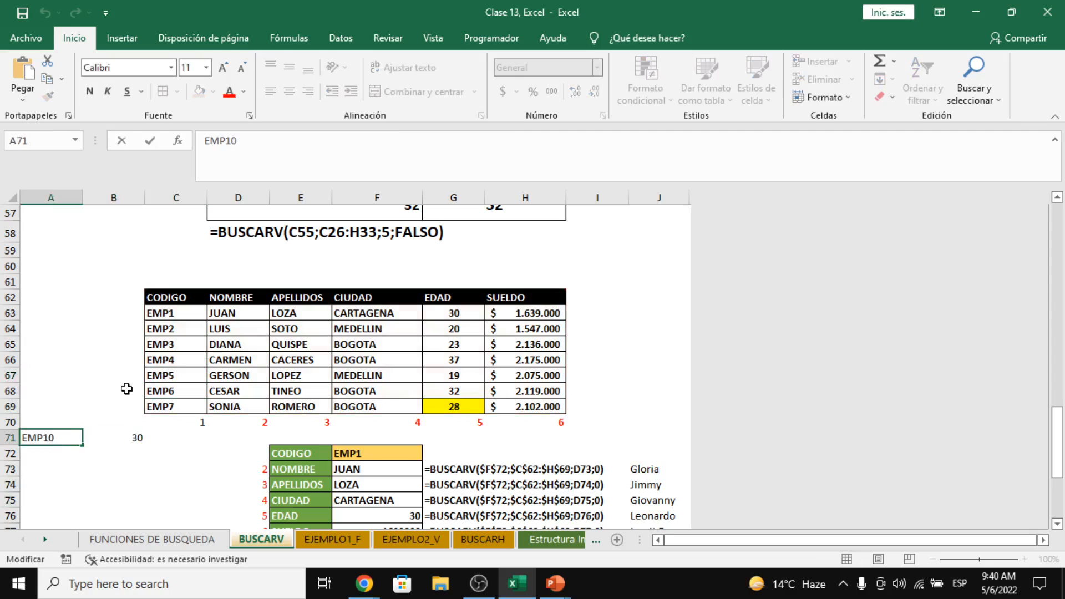
key(Return)
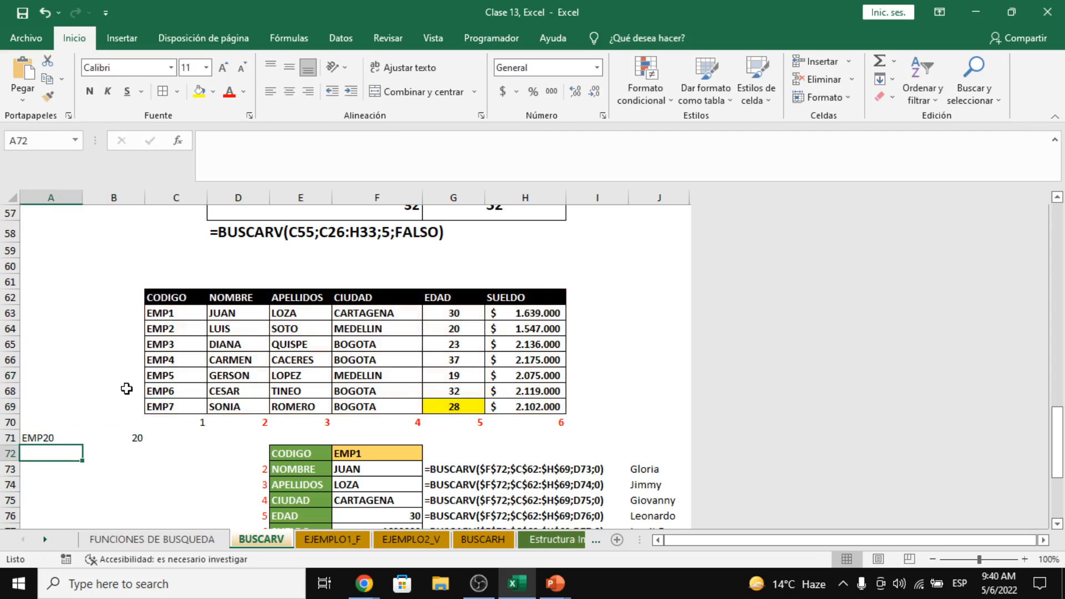
click(179, 332)
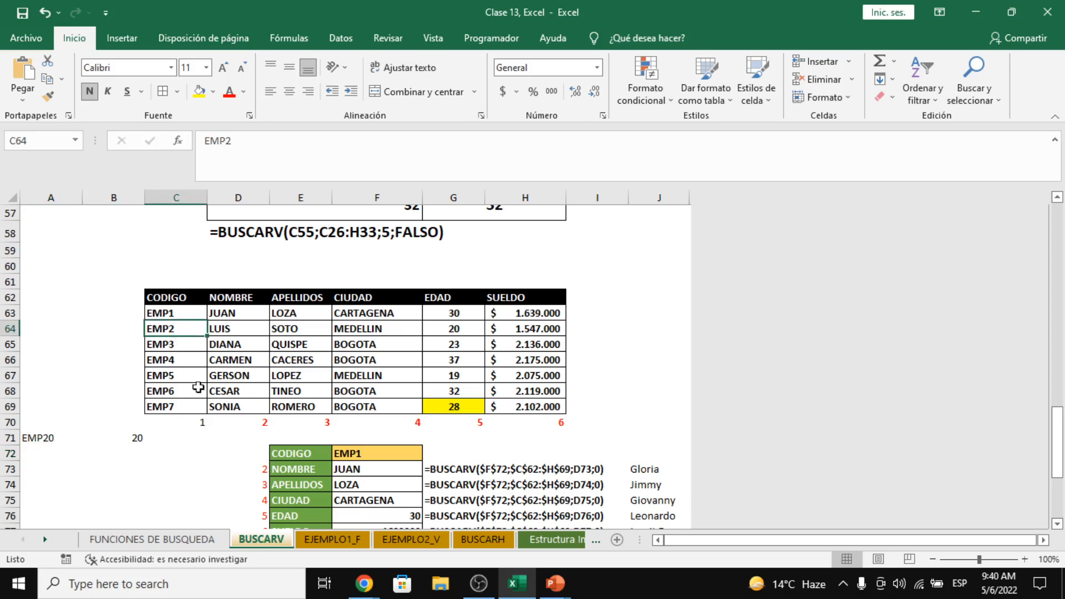
Step: Set the test code in A71 to EMP0 and check what the approximate lookup in B71 returns
double_click(78, 440)
key(BackSpace)
key(BackSpace)
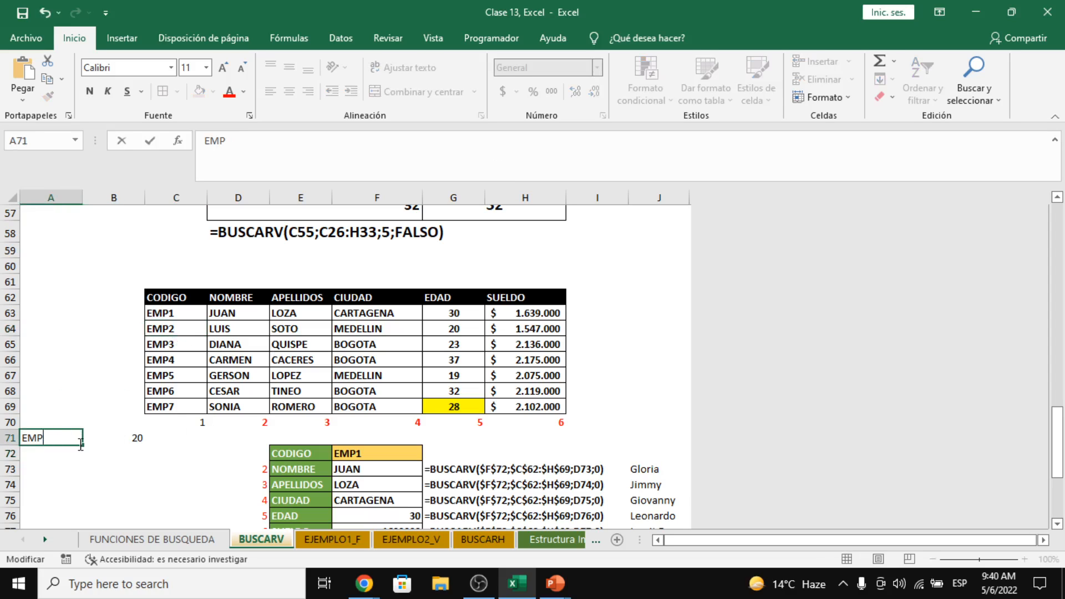
text(0)
key(Return)
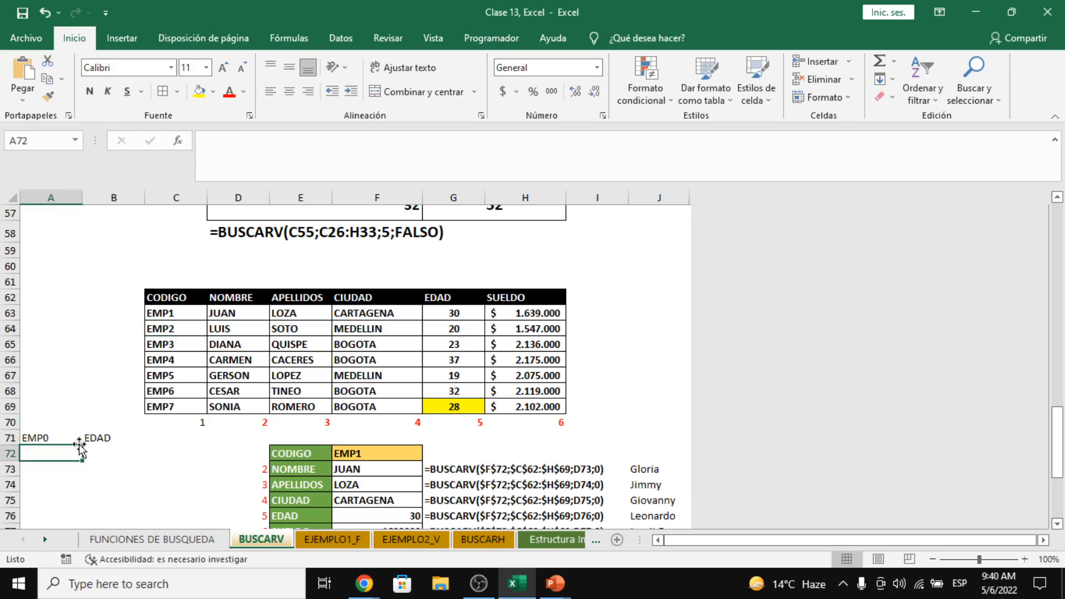
click(79, 445)
click(122, 446)
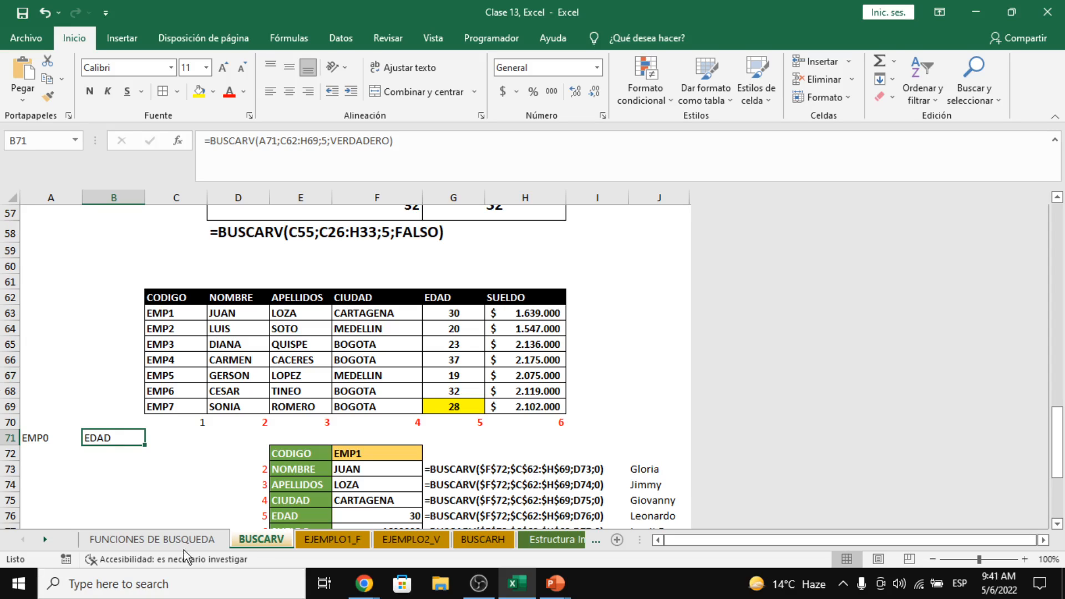
Step: Clear the test code and its lookup formula from A71:B71, leaving the employee codes in column C in place
drag(56, 442, 119, 444)
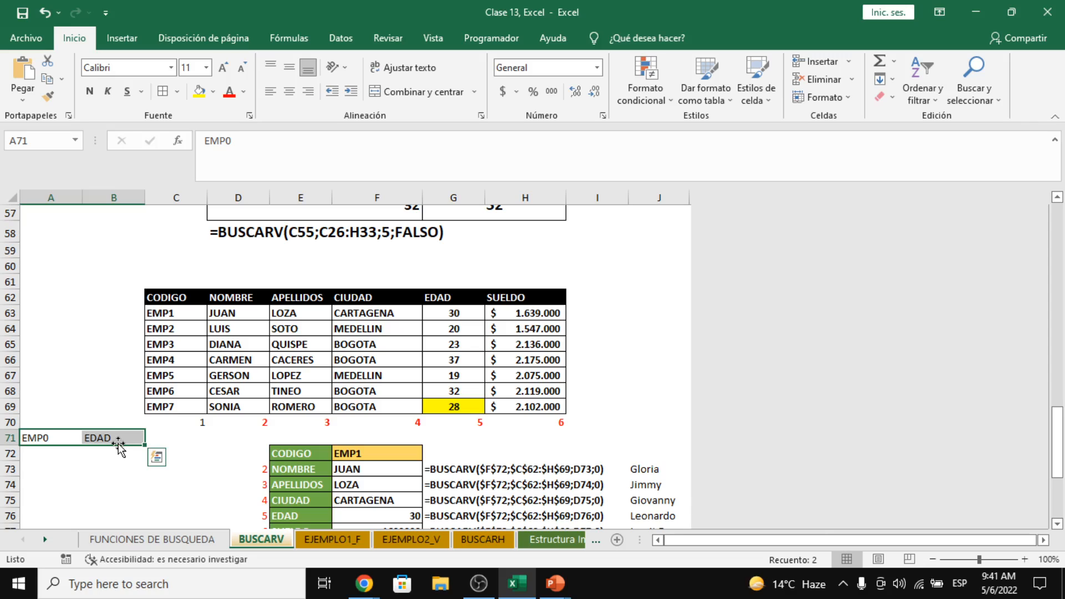
drag(168, 314, 176, 378)
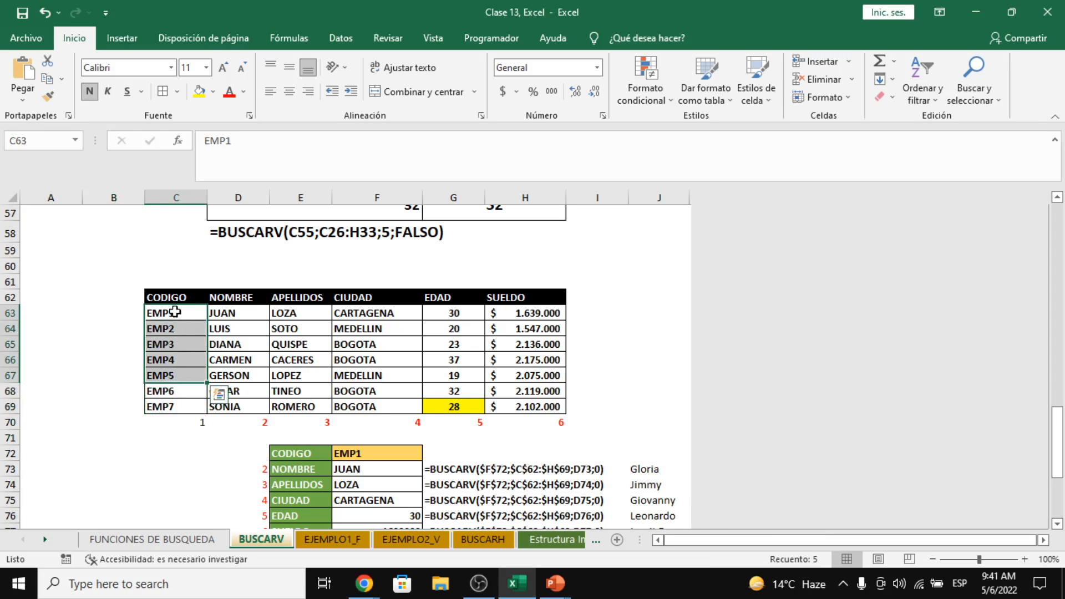
drag(175, 312, 178, 327)
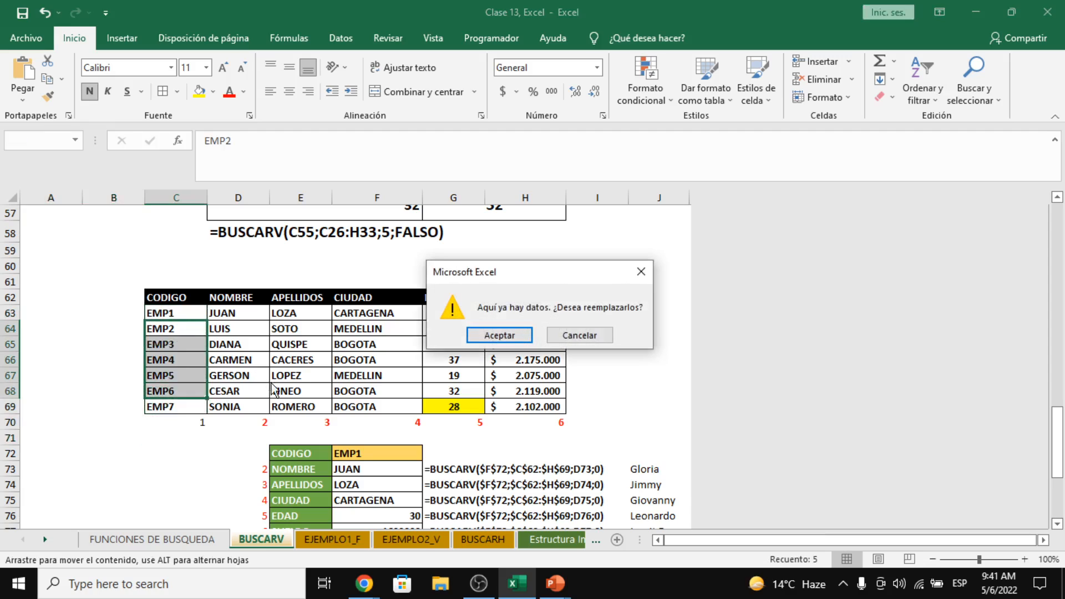
click(576, 336)
click(201, 312)
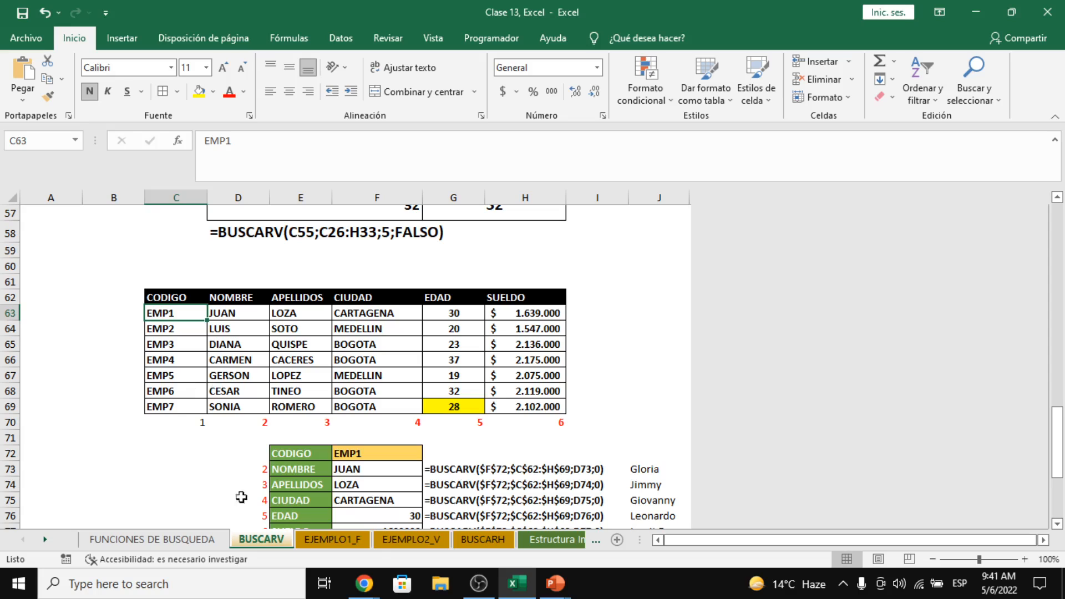
Step: Review the grade ranges and their conditions in F4:H7 and the approximate-search heading on the EJEMPLO2_V sheet
click(321, 541)
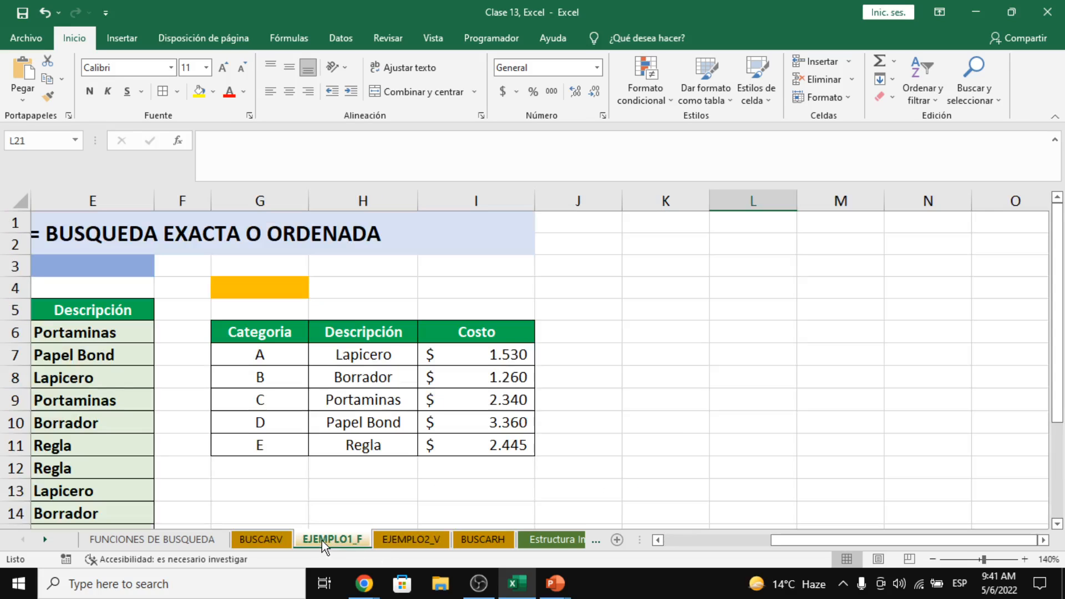
click(437, 540)
click(596, 321)
click(677, 324)
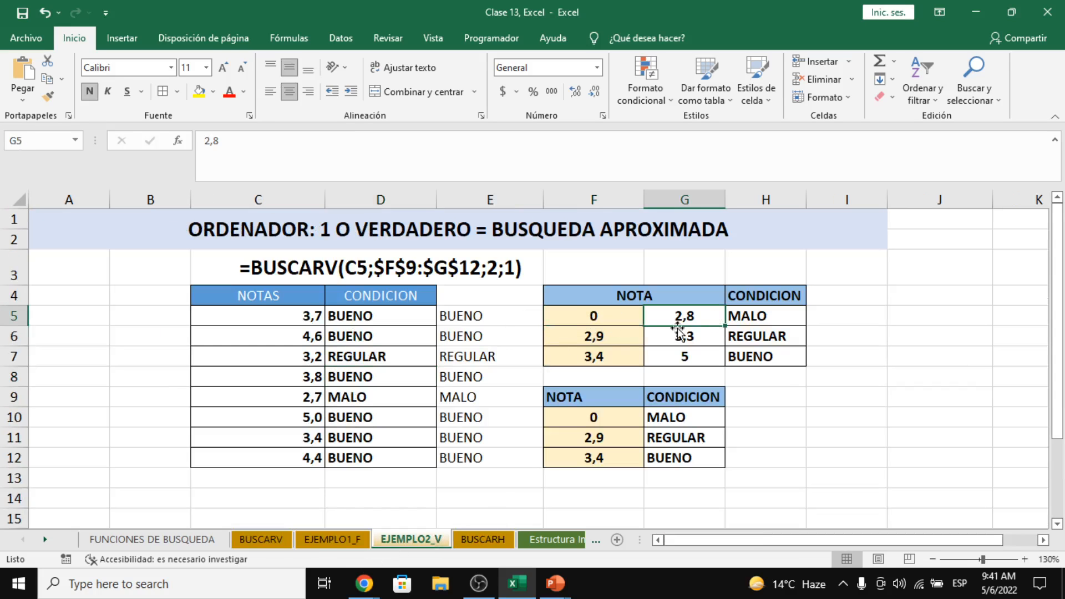
click(680, 336)
click(586, 362)
click(708, 359)
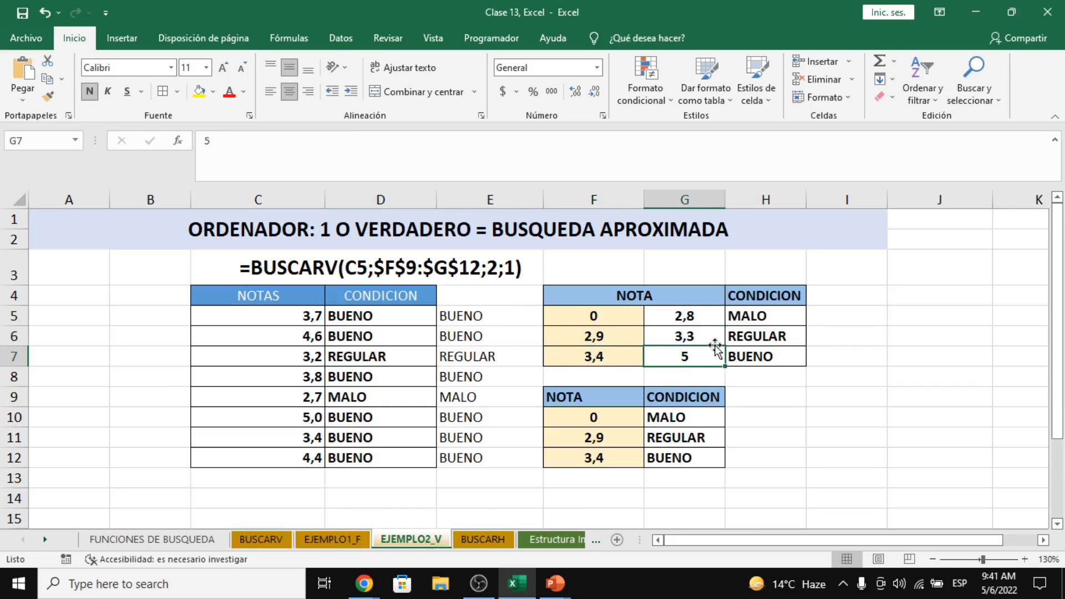
drag(755, 303, 773, 338)
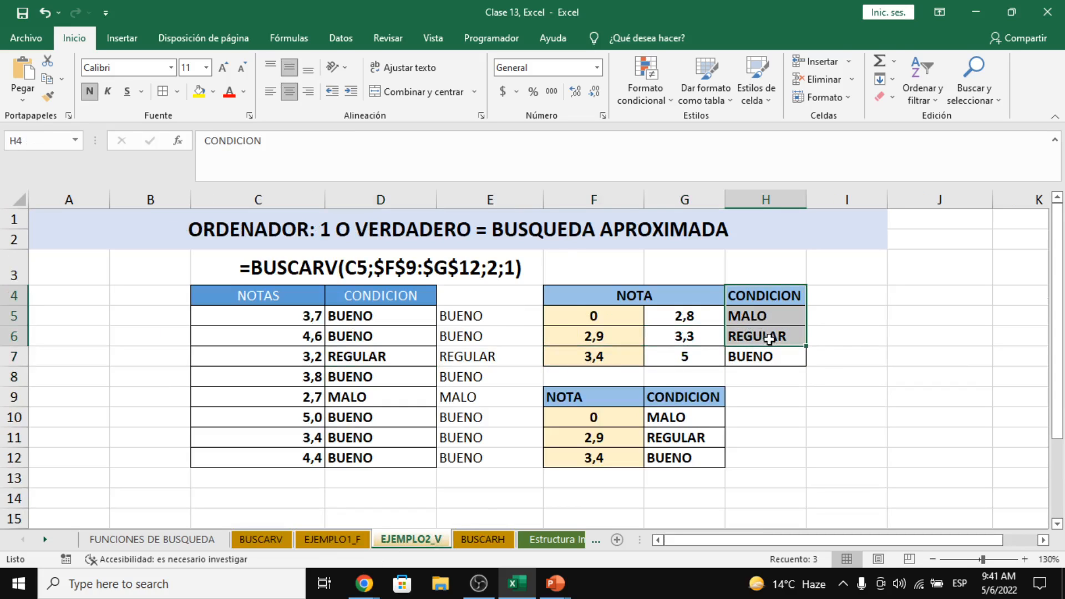
click(605, 230)
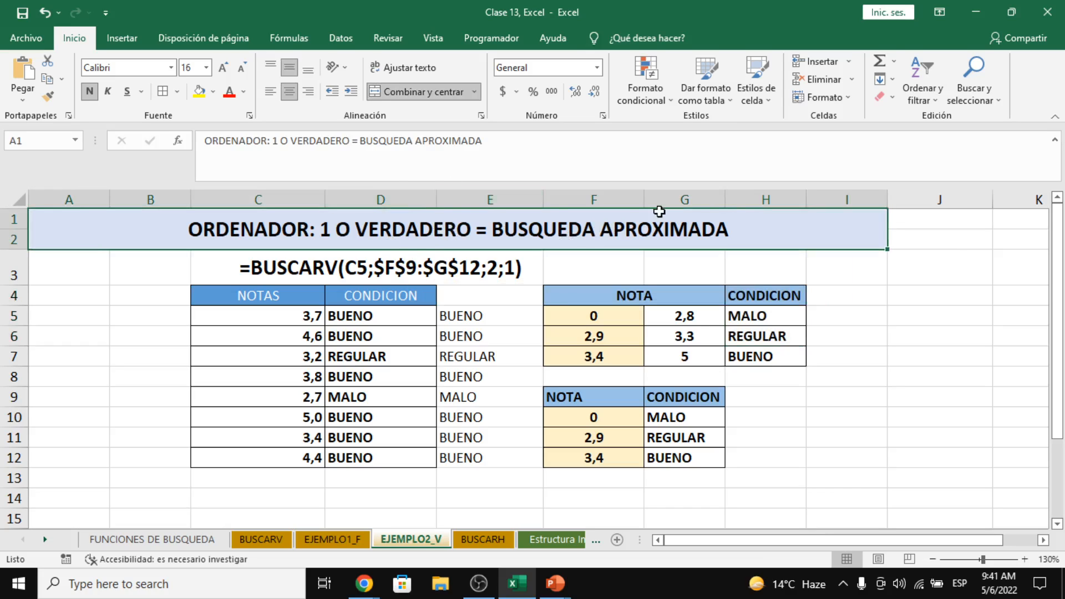
click(937, 311)
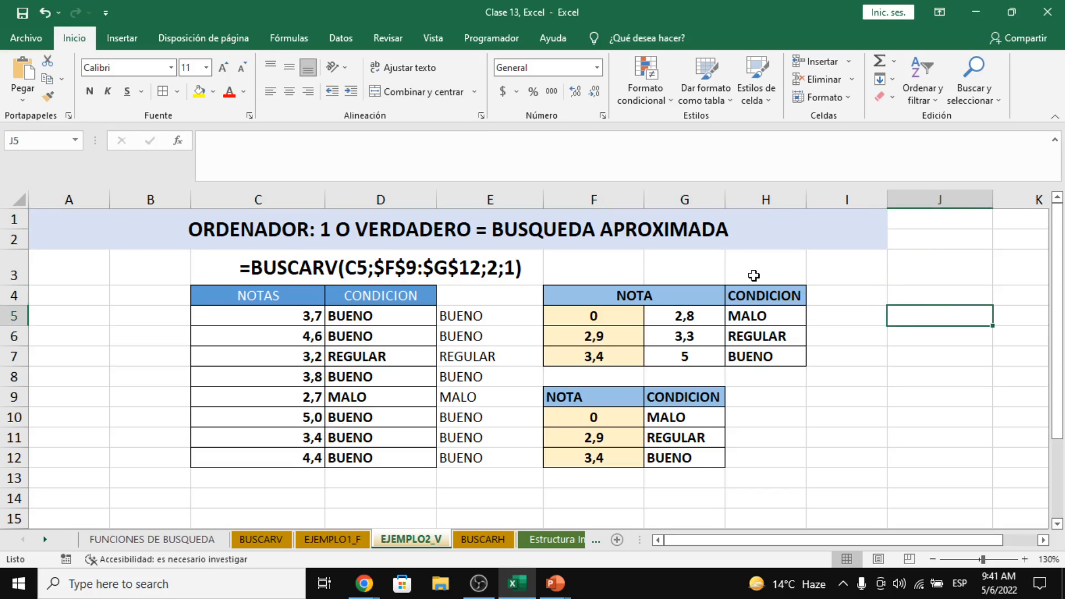
Step: Switch to the Google Meet call in Chrome
key(alt+Tab)
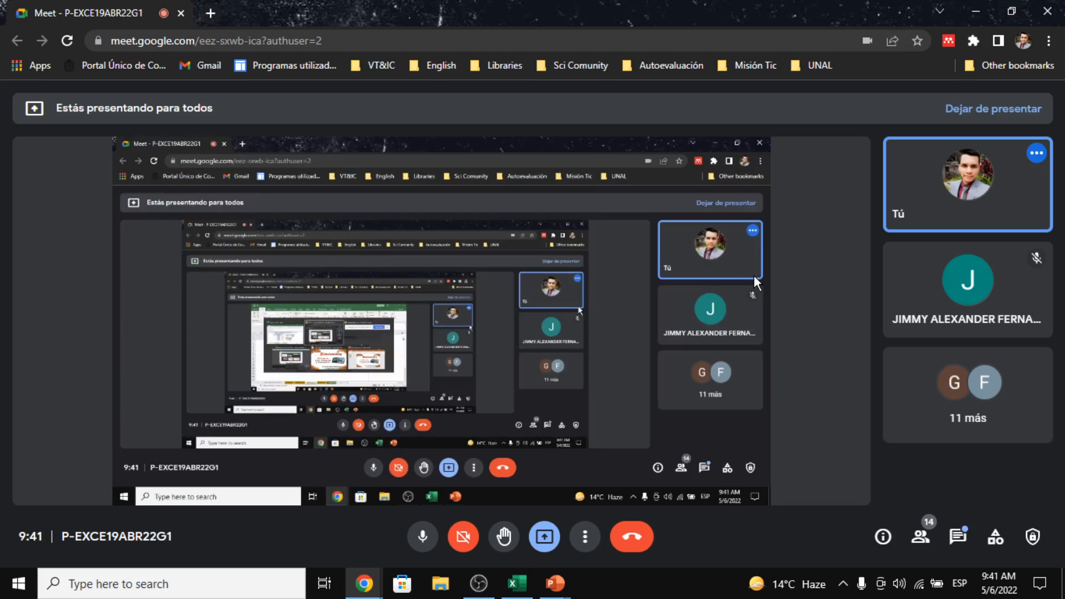
Step: Return to the Excel workbook and open the BUSCARH sheet at the function's syntax
key(alt+Tab)
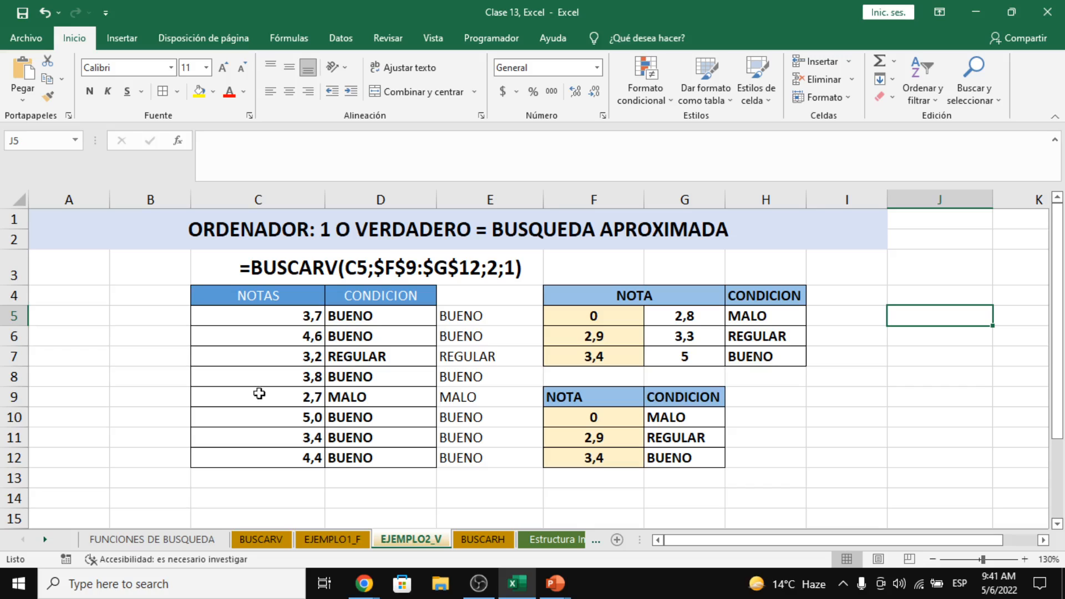
click(45, 540)
click(45, 540)
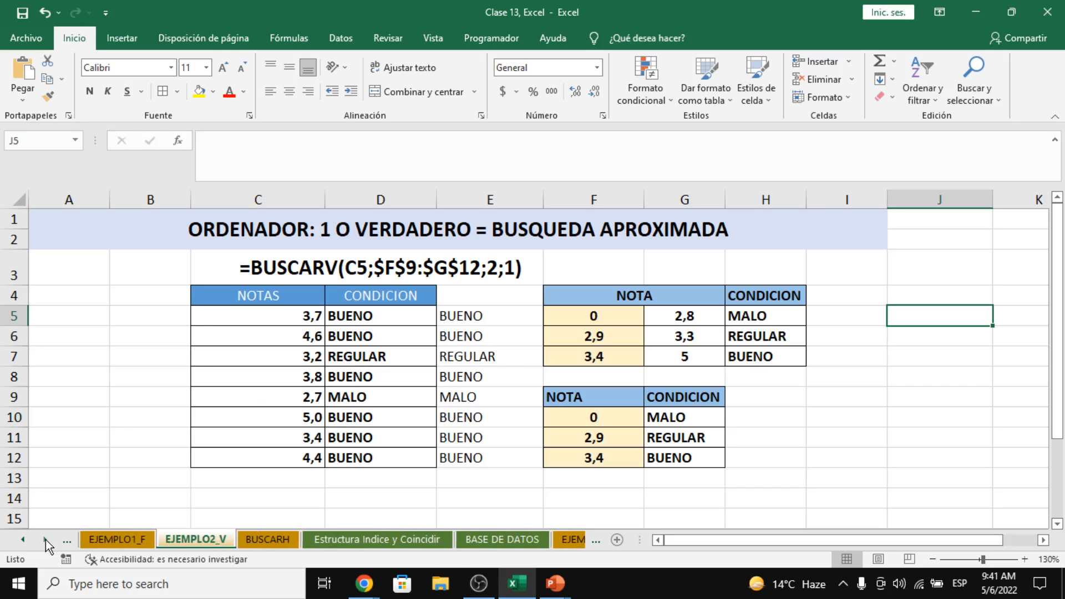
click(268, 539)
scroll(389, 383, down, 2)
scroll(388, 384, up, 2)
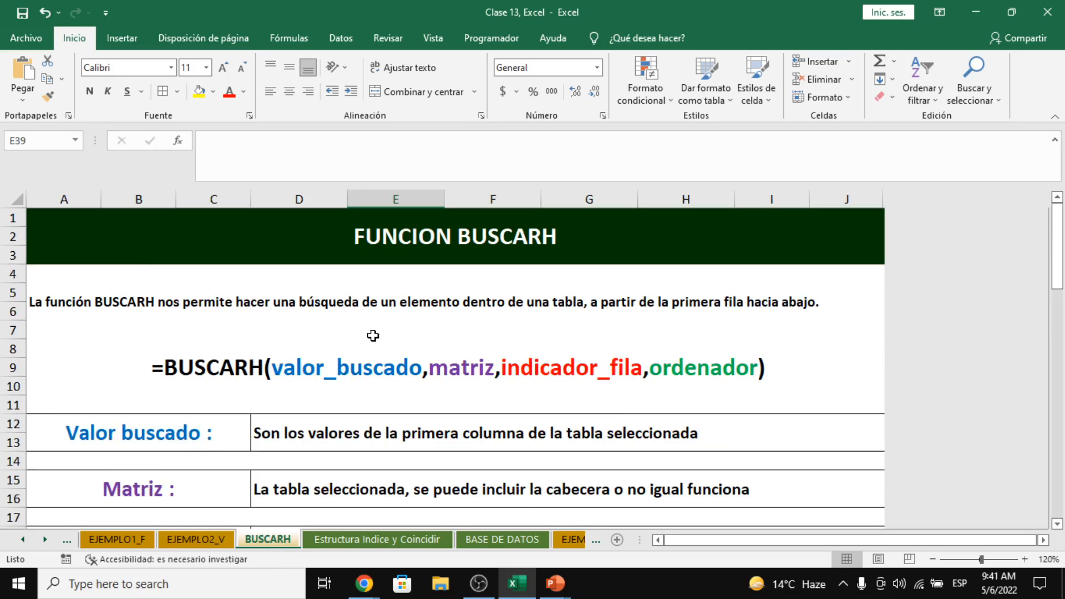
Step: Switch to the Google Meet call in Chrome and check its chat messages and participant list
click(364, 583)
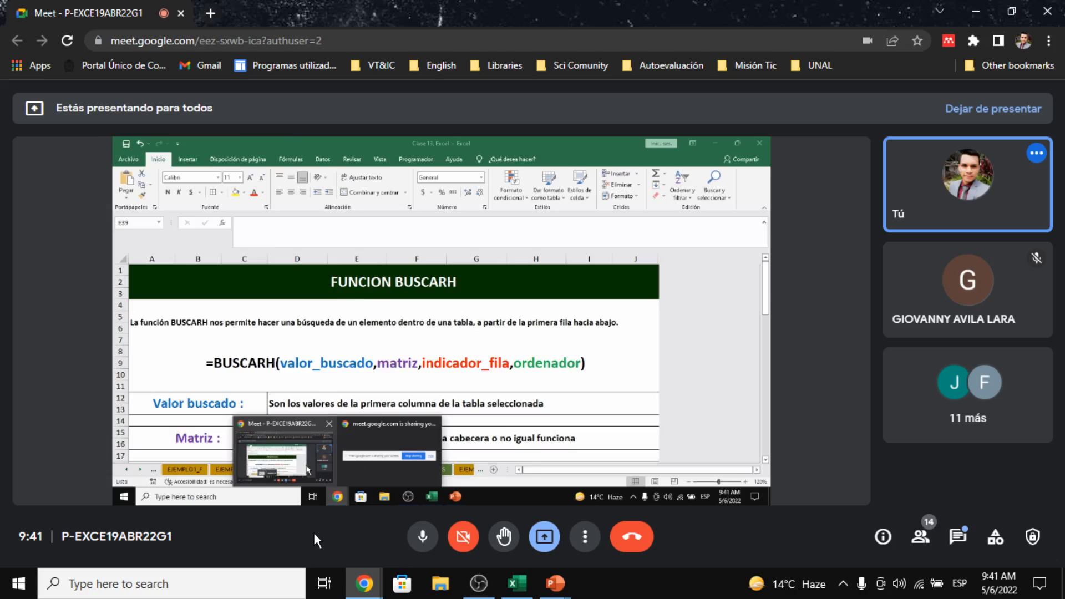
click(958, 536)
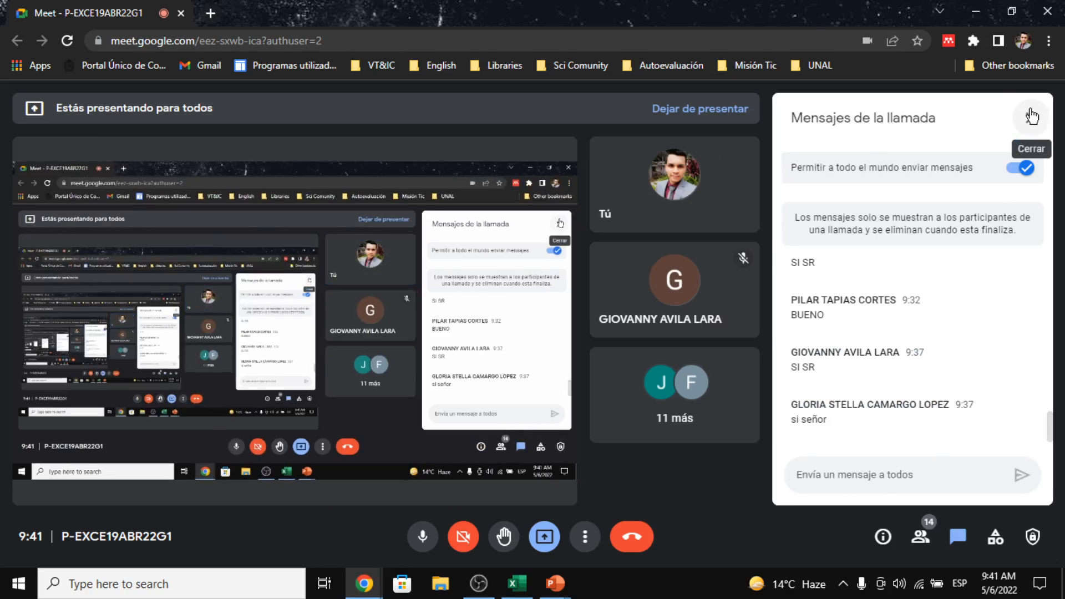
click(919, 537)
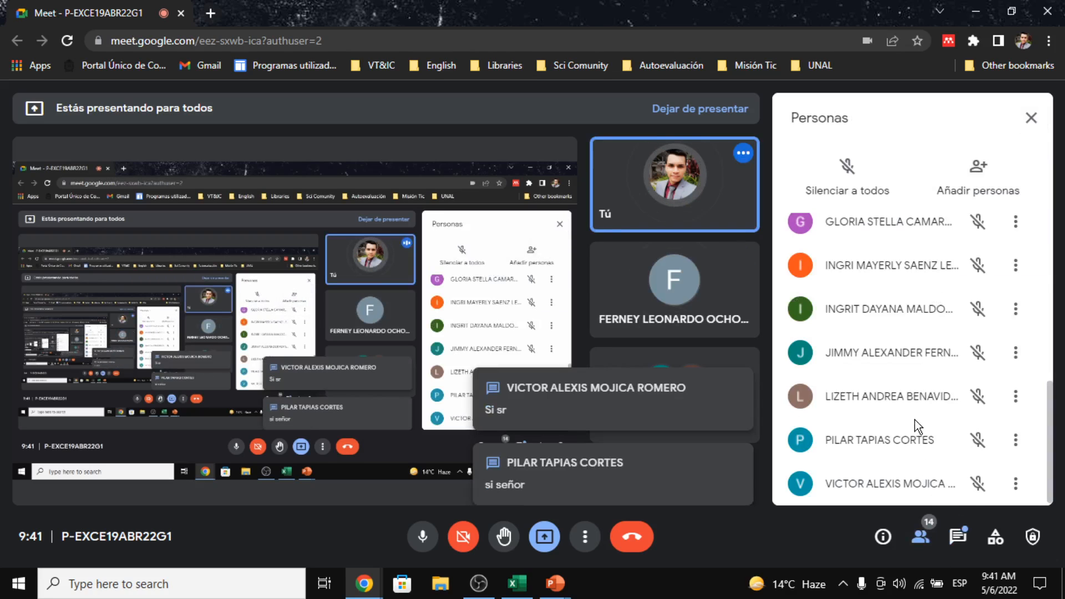
click(1031, 125)
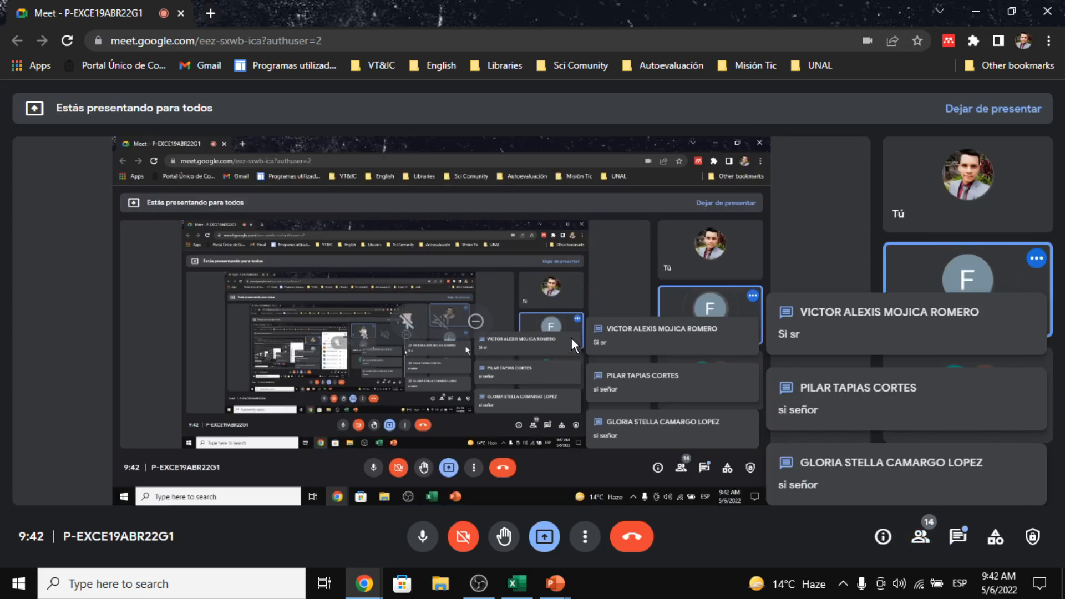
key(alt+Tab)
key(alt+Tab)
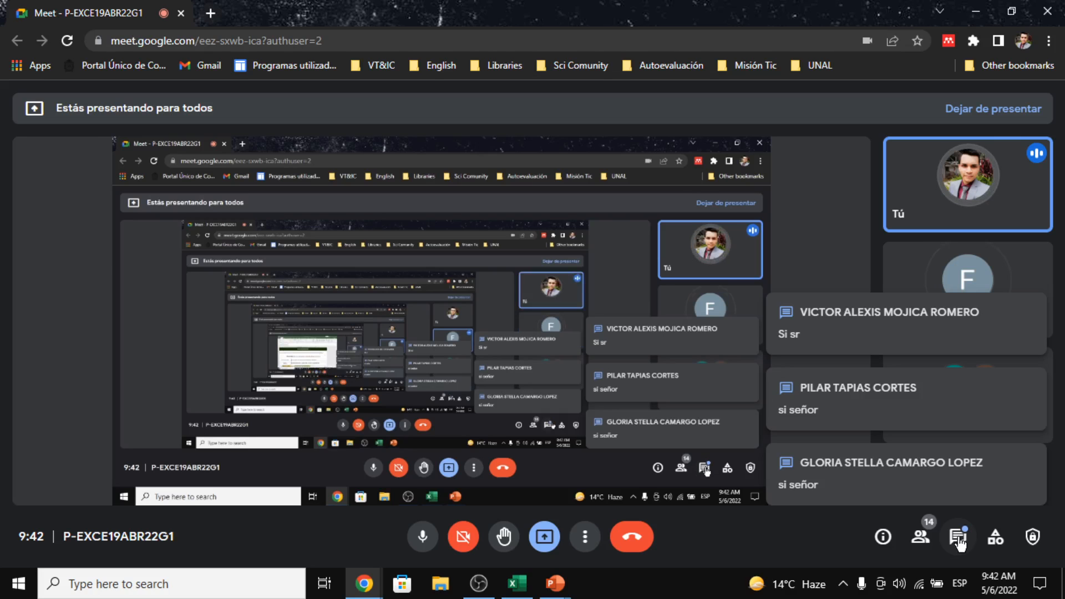
Step: Review the latest replies in the call chat and compare them with the participant list, leaving the side panel closed
click(958, 536)
scroll(910, 372, up, 3)
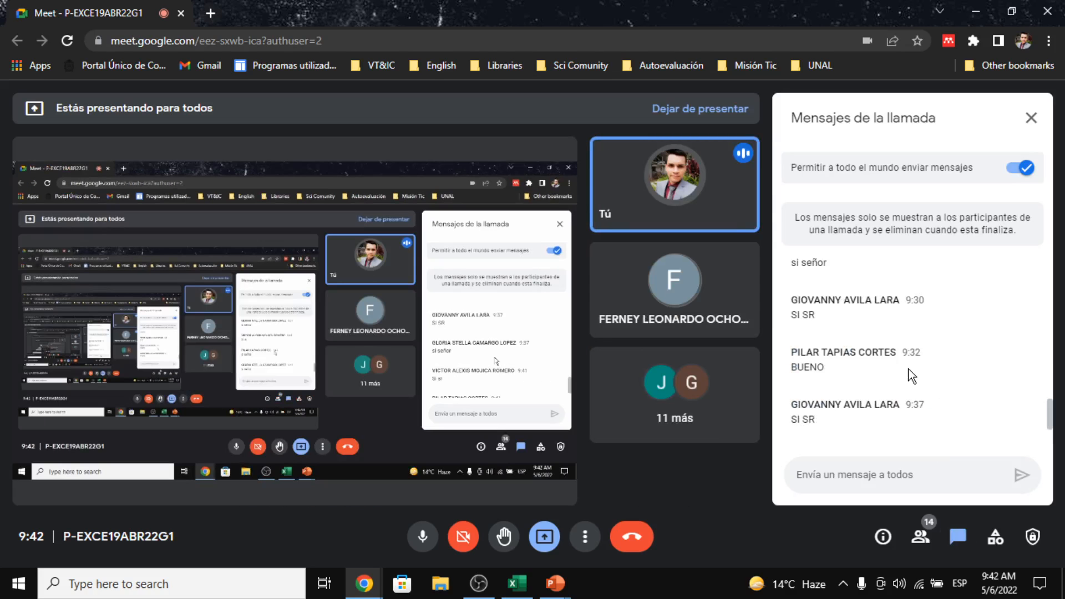
scroll(908, 369, up, 3)
scroll(910, 369, down, 5)
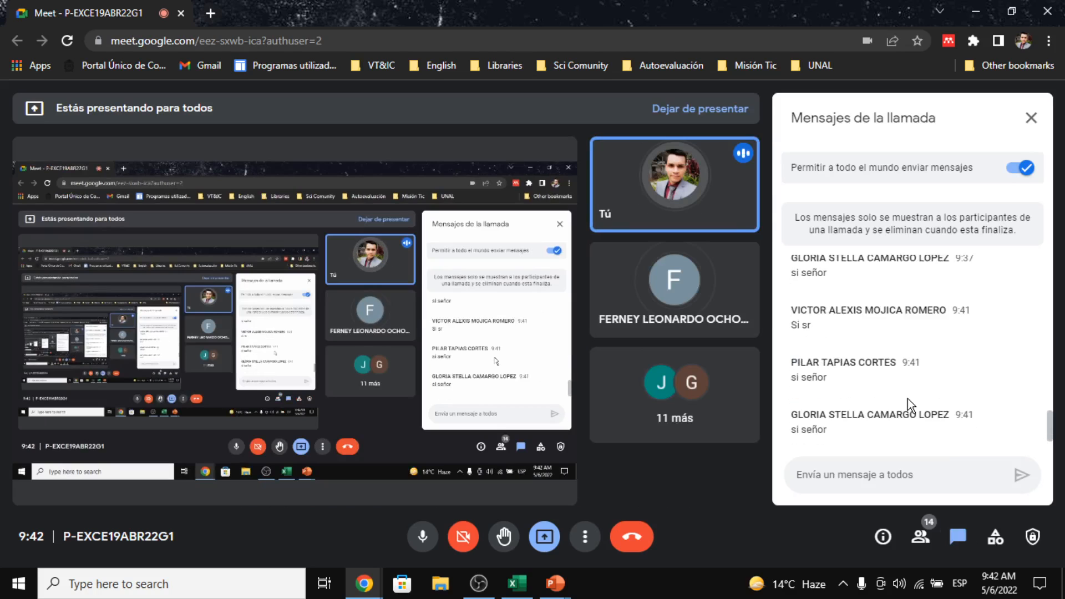
click(920, 536)
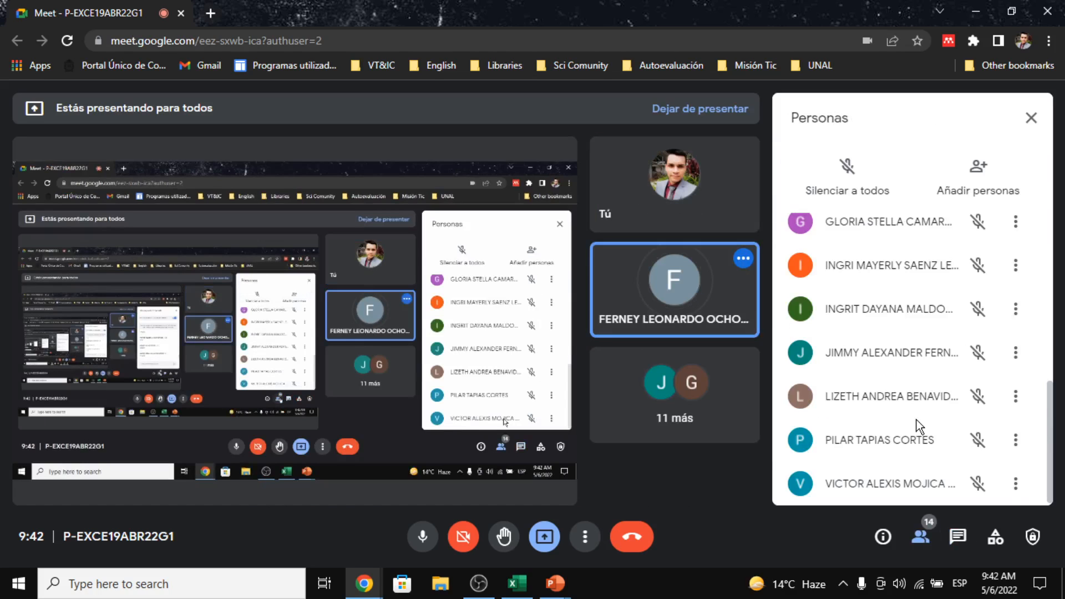
scroll(916, 418, down, 7)
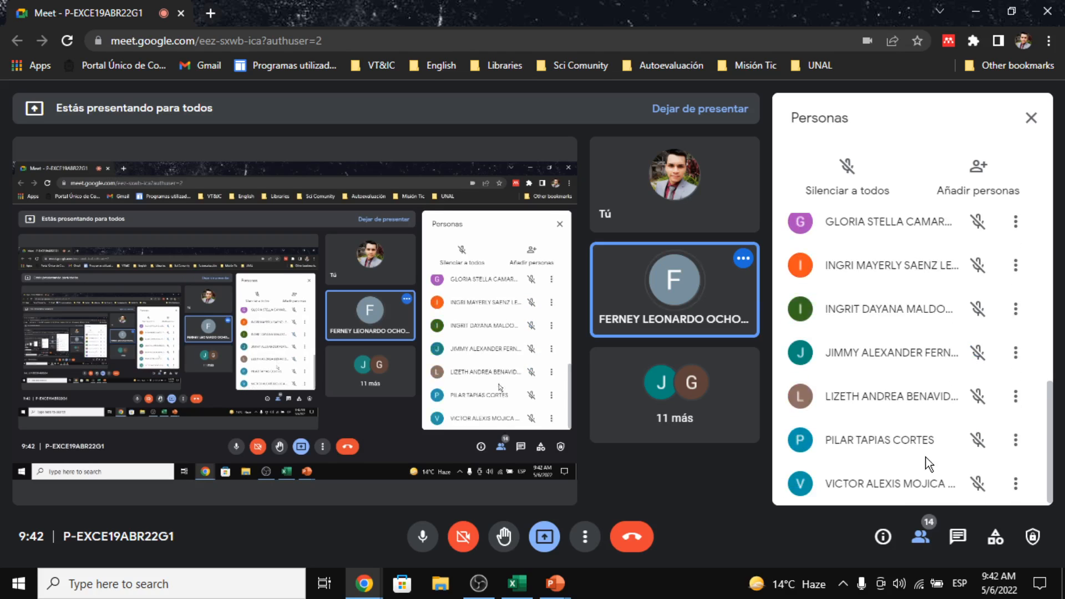
click(955, 535)
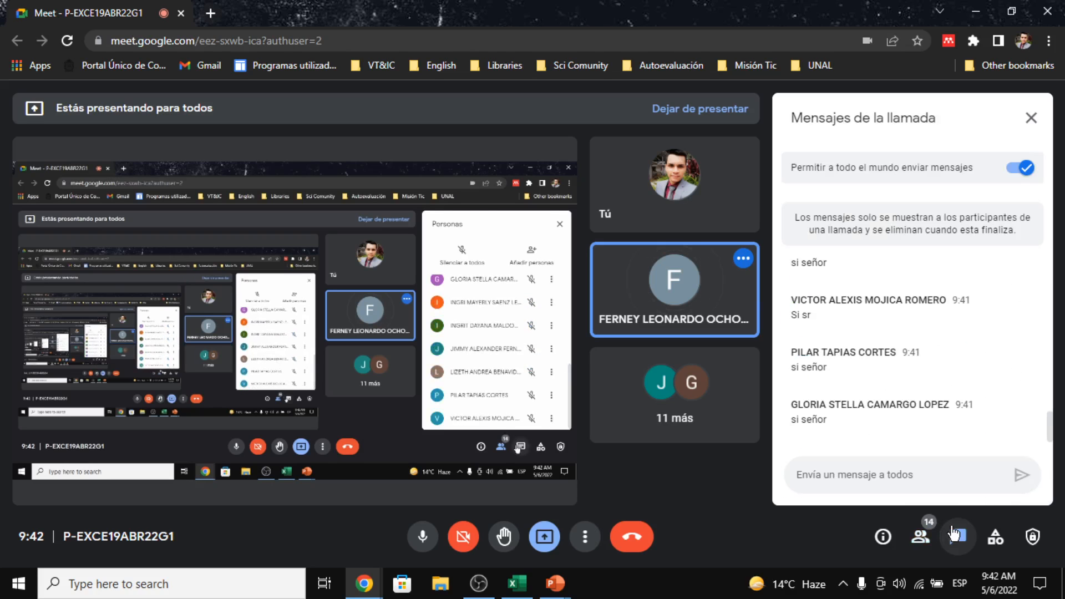
click(1029, 118)
Step: Return to the Excel workbook and highlight the FUNCION BUSCARH title and the function's description in A5
key(alt+Tab)
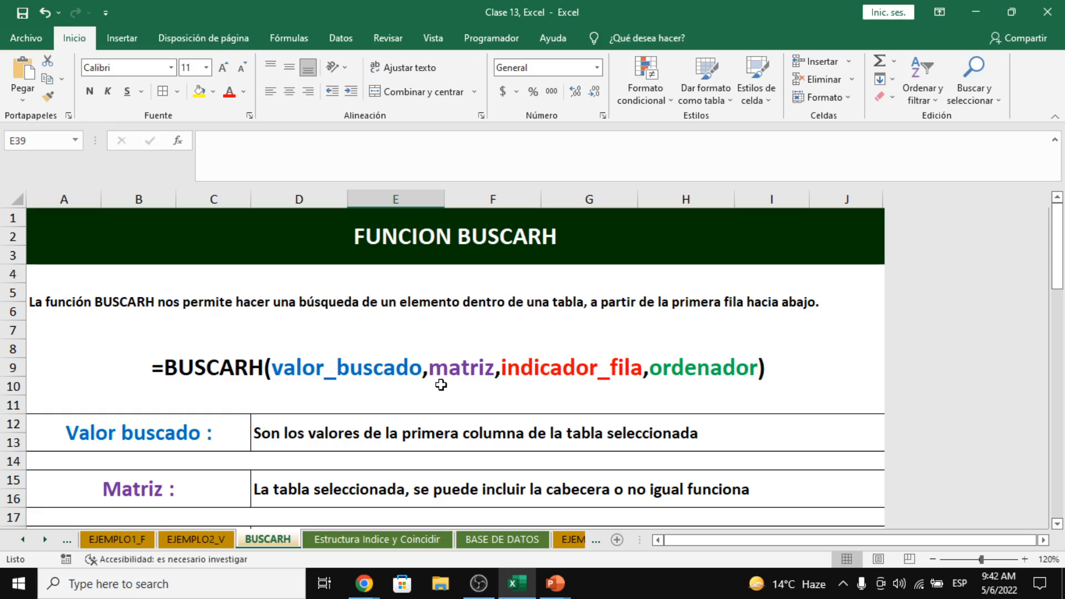
click(441, 385)
click(430, 255)
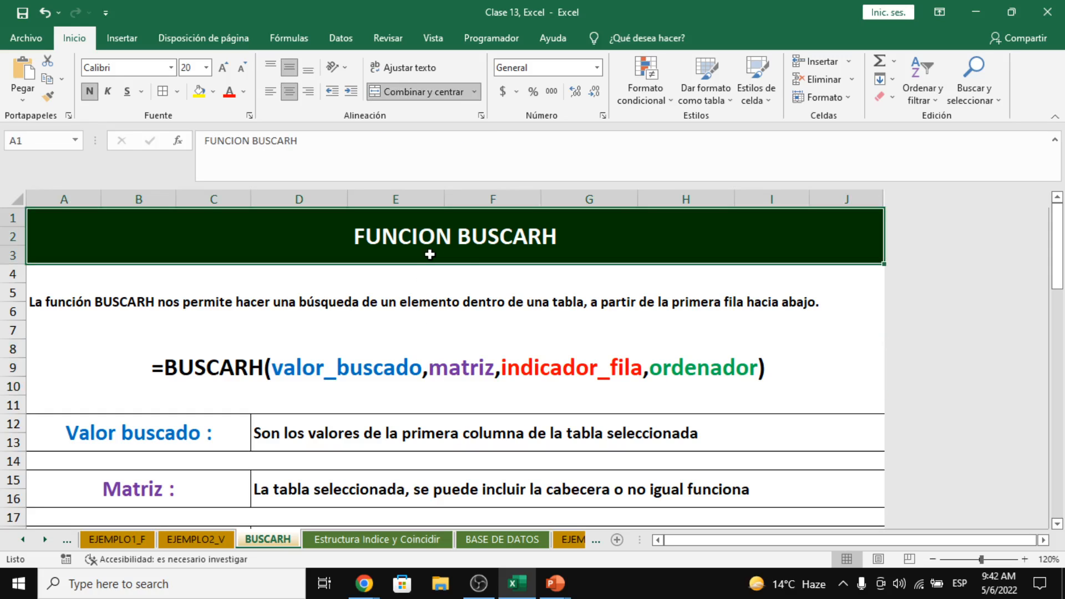
click(478, 280)
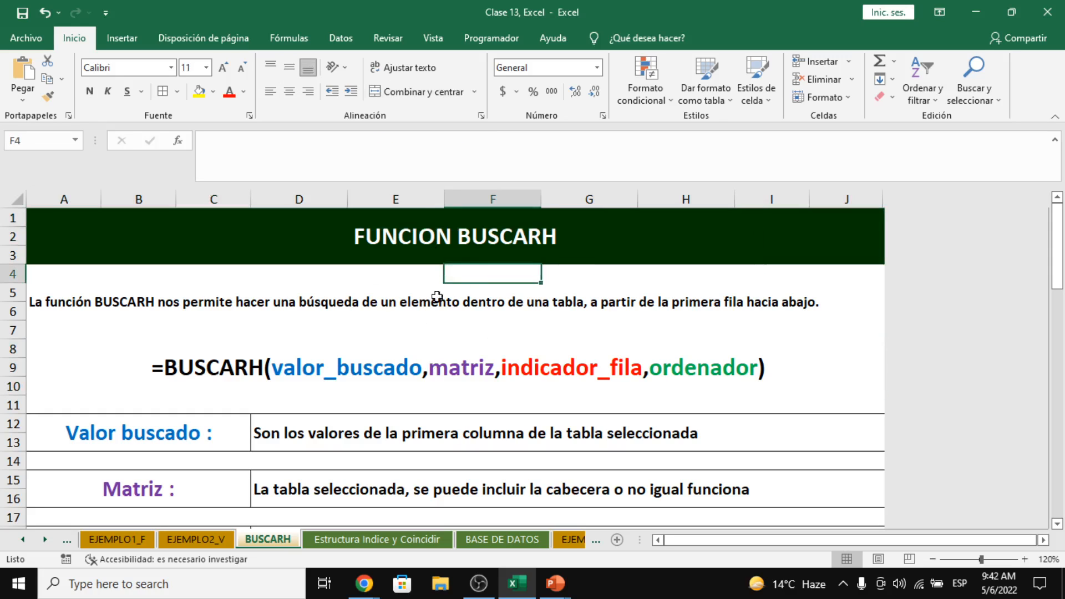
click(183, 313)
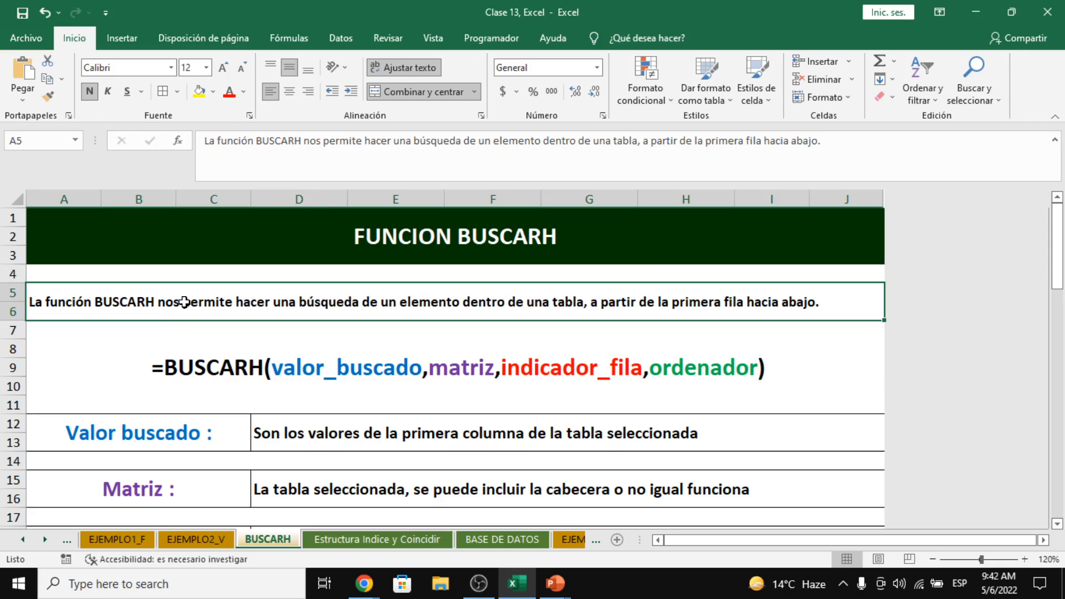
Step: Read the new chat message in the Google Meet call and return to the Excel workbook
key(alt+Tab)
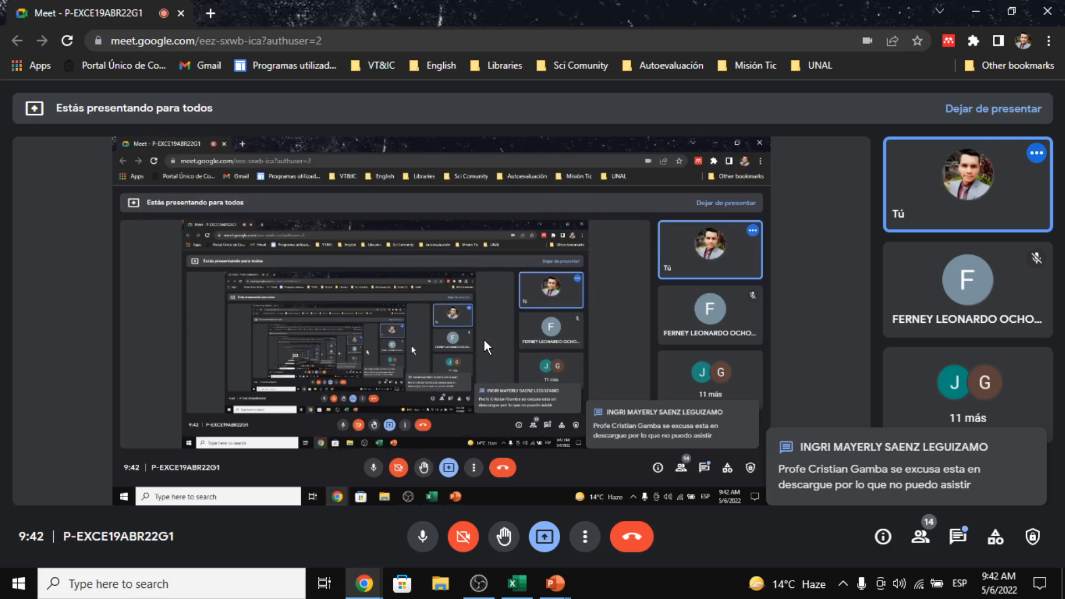
key(alt+Tab)
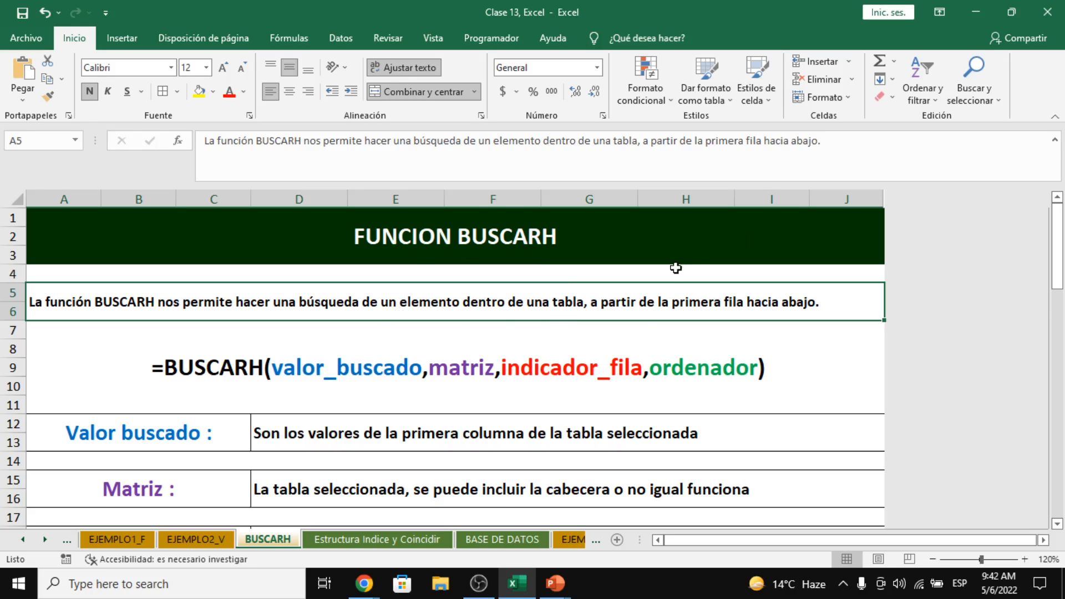
Step: Contrast the vertical EMP1 record in D27:D32 with the horizontal row of employee codes in D27:H27
scroll(605, 396, down, 8)
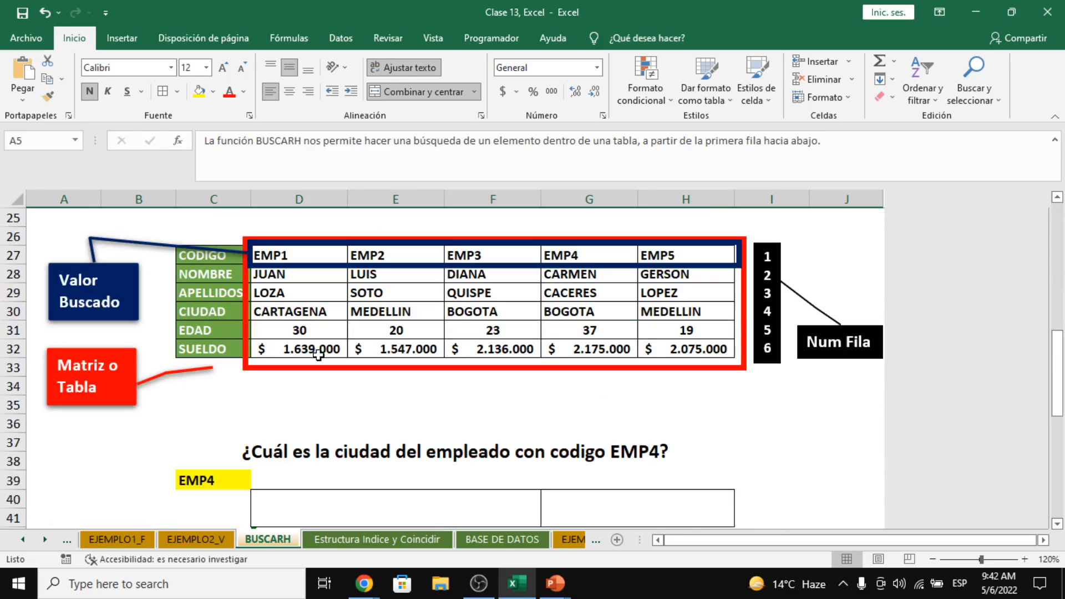
click(308, 293)
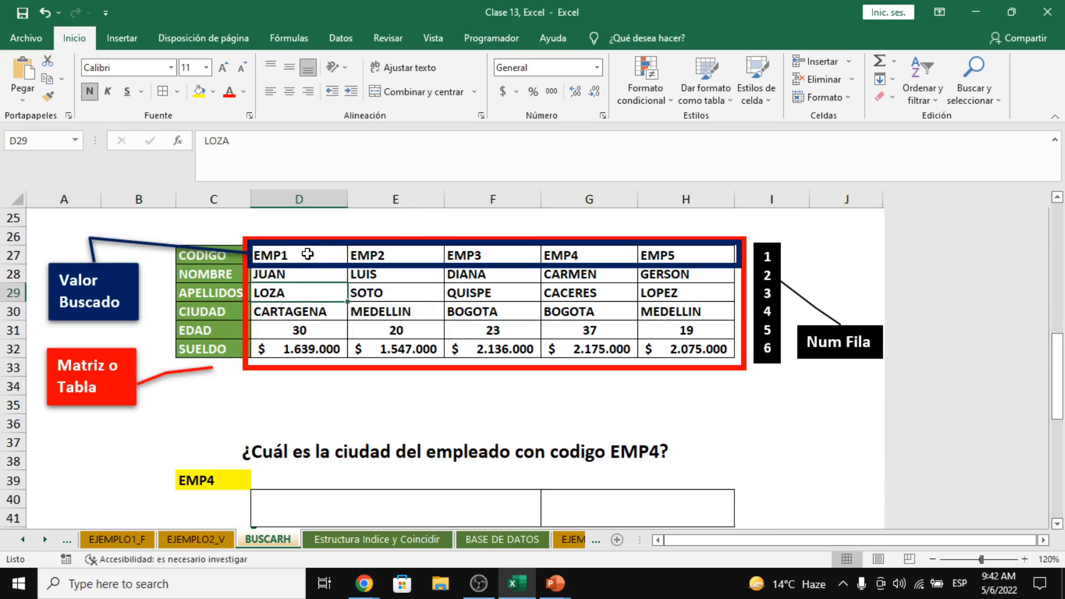
drag(307, 254, 313, 348)
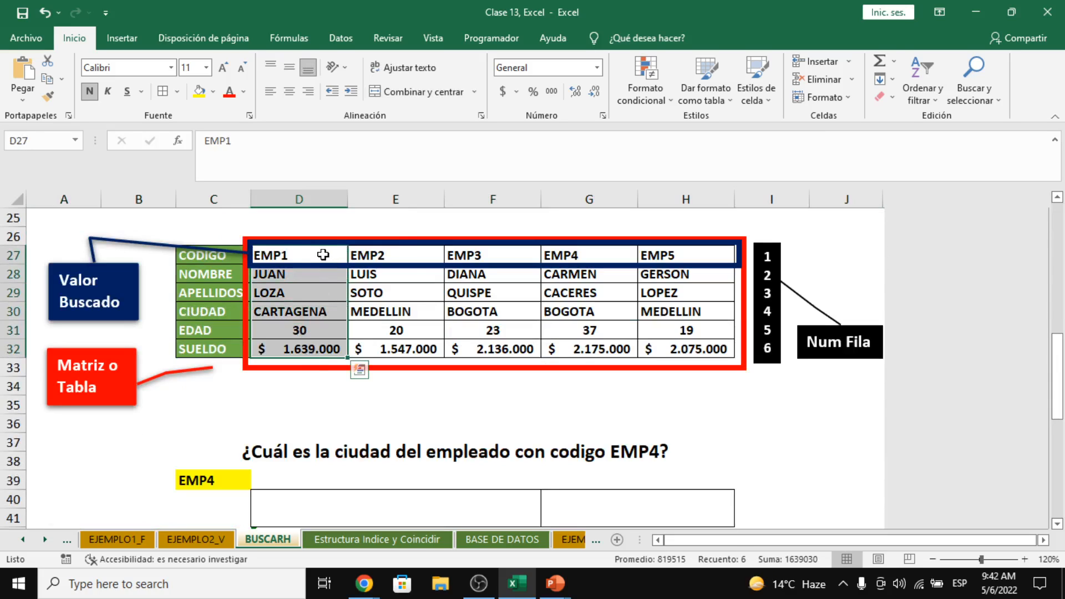
drag(322, 254, 693, 257)
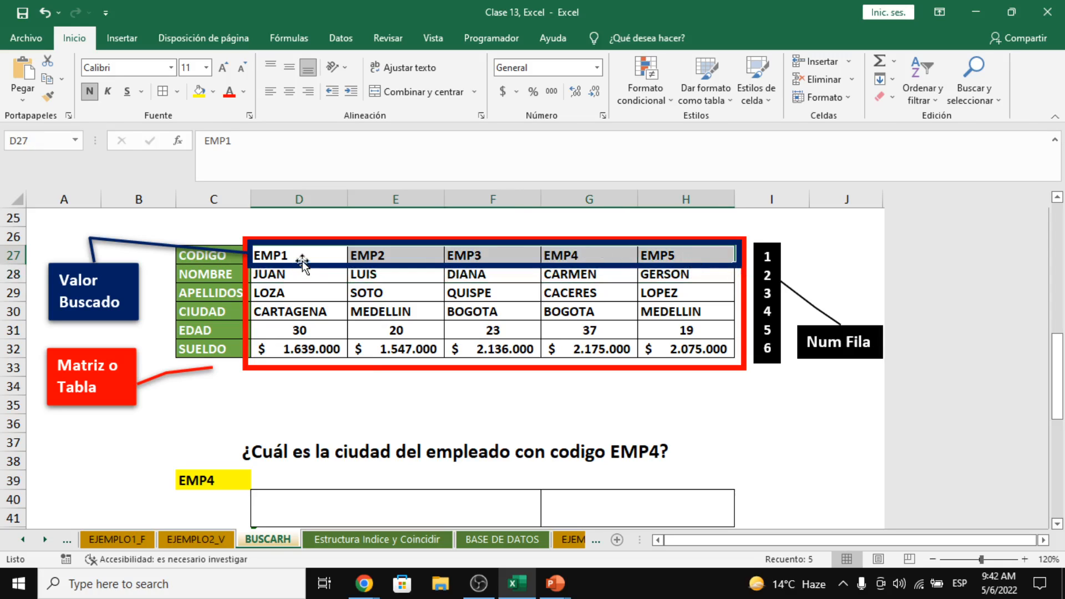
drag(302, 255, 314, 349)
drag(306, 252, 691, 256)
click(221, 282)
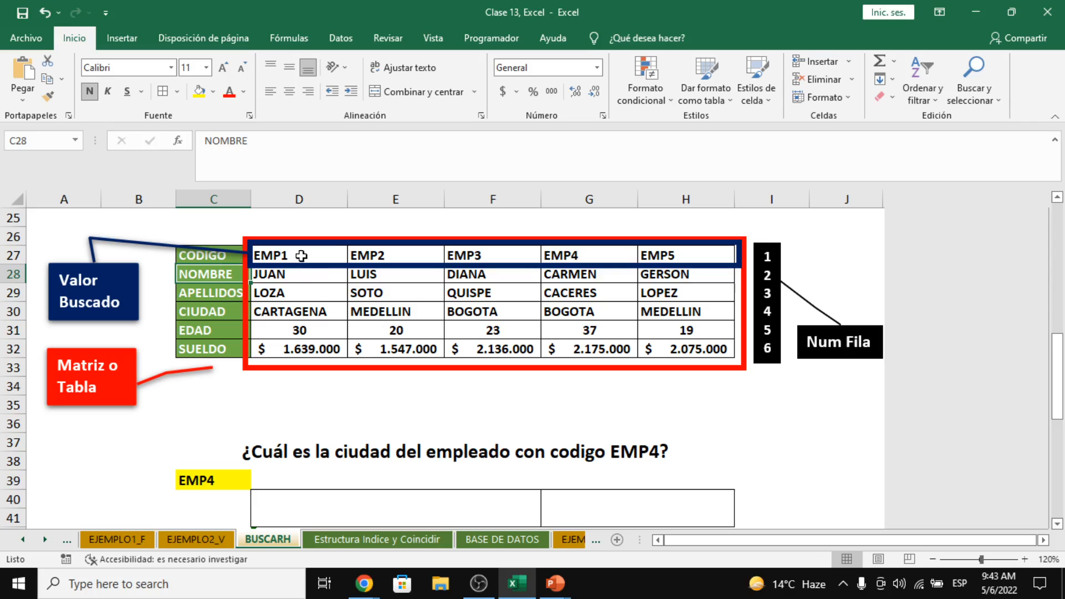
Step: Highlight the full lookup table D27:H32, its first column D27:D32 and the code row D27:H27
drag(299, 259, 688, 354)
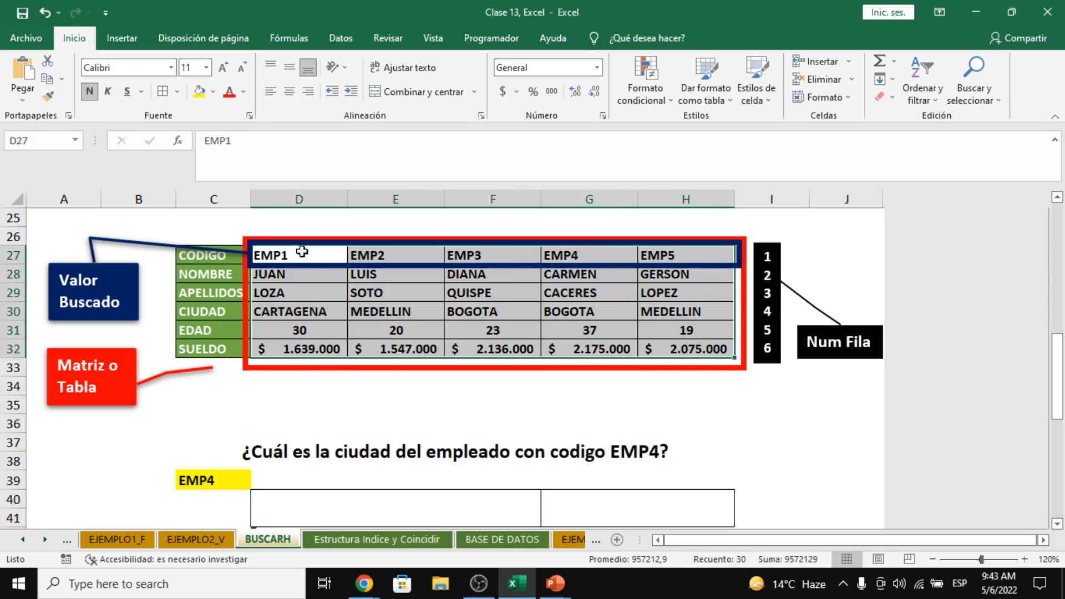
click(276, 257)
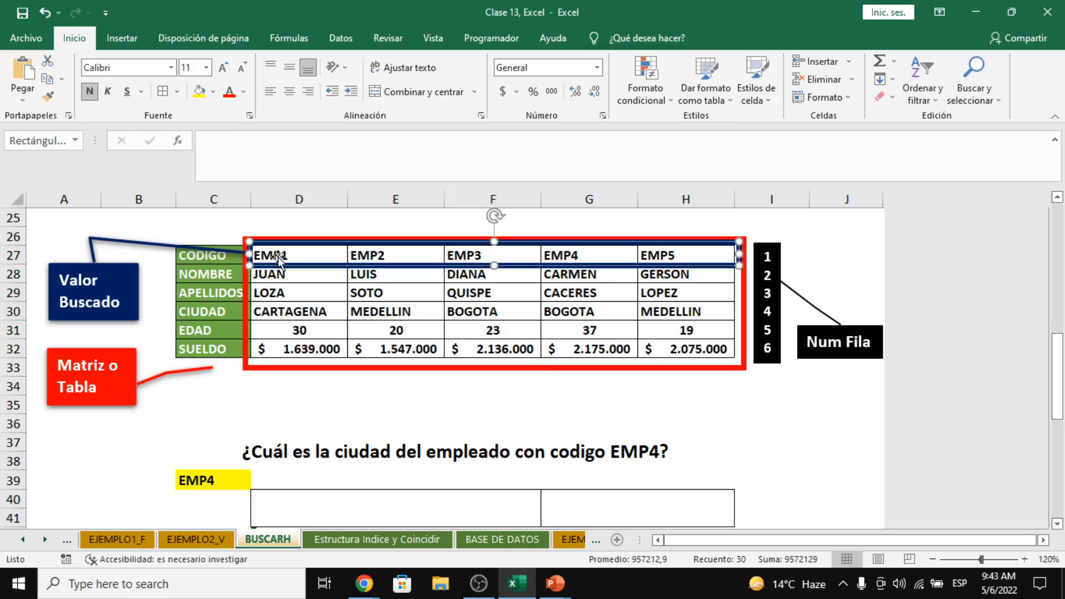
drag(278, 257, 294, 348)
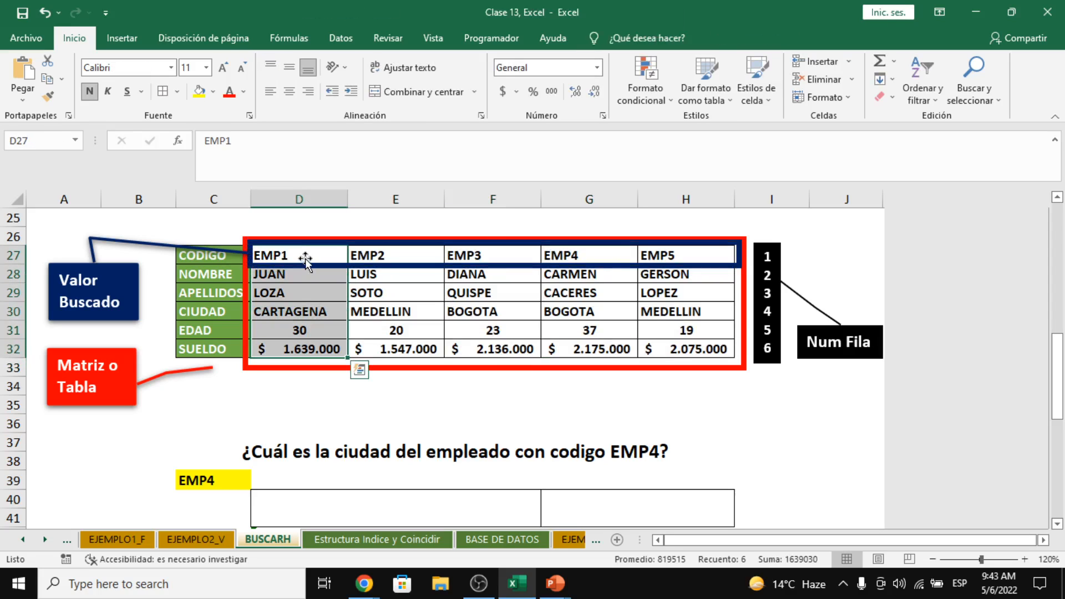
drag(305, 258, 653, 249)
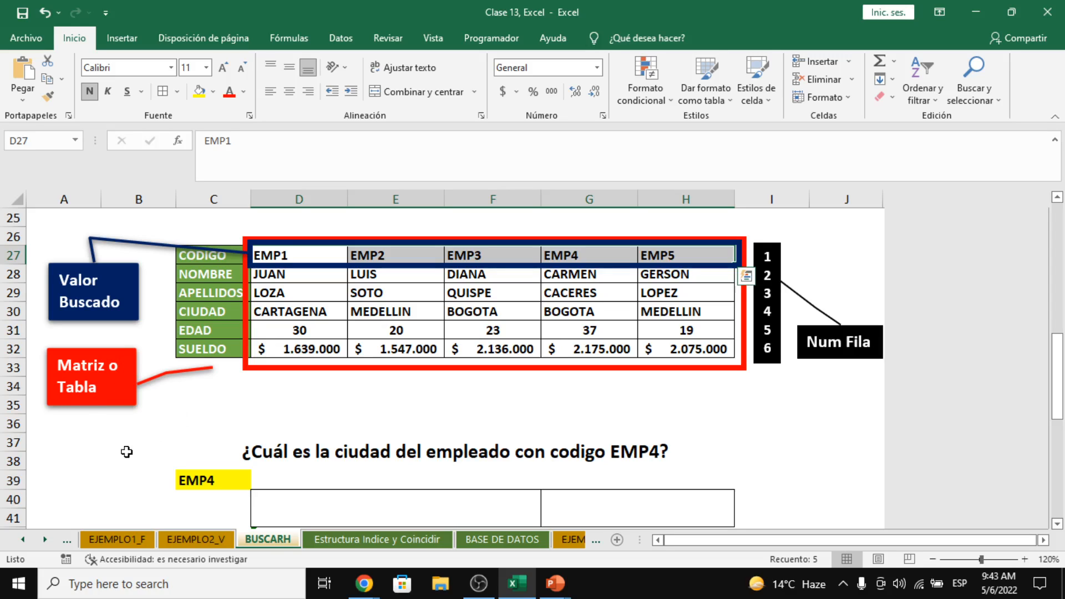
Step: Relate the row numbers beside the employee table to the Indicador Fila argument in A18
click(795, 252)
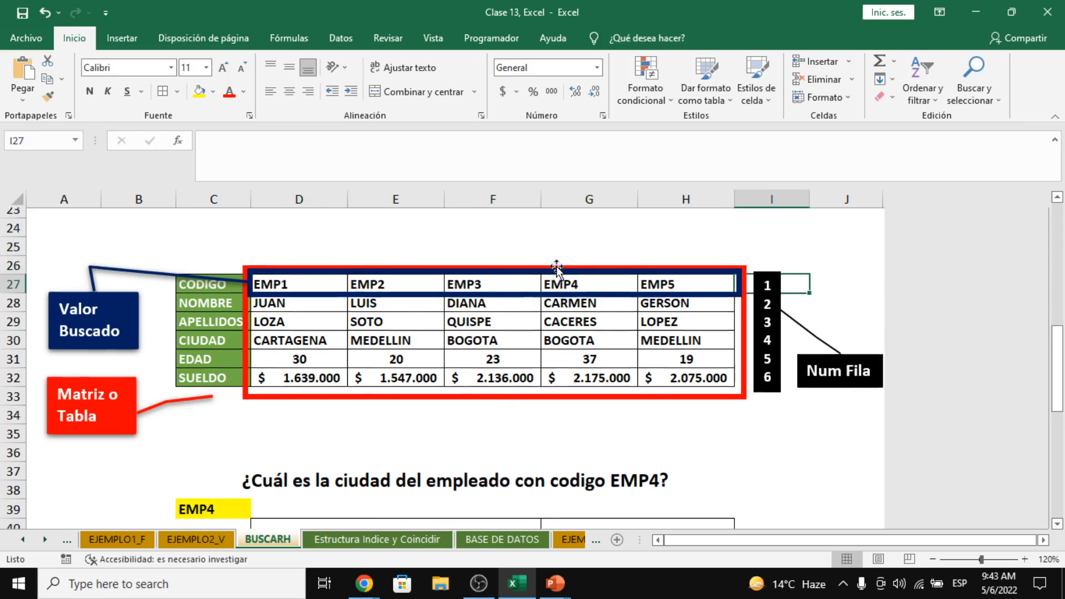
scroll(558, 269, up, 4)
double_click(218, 319)
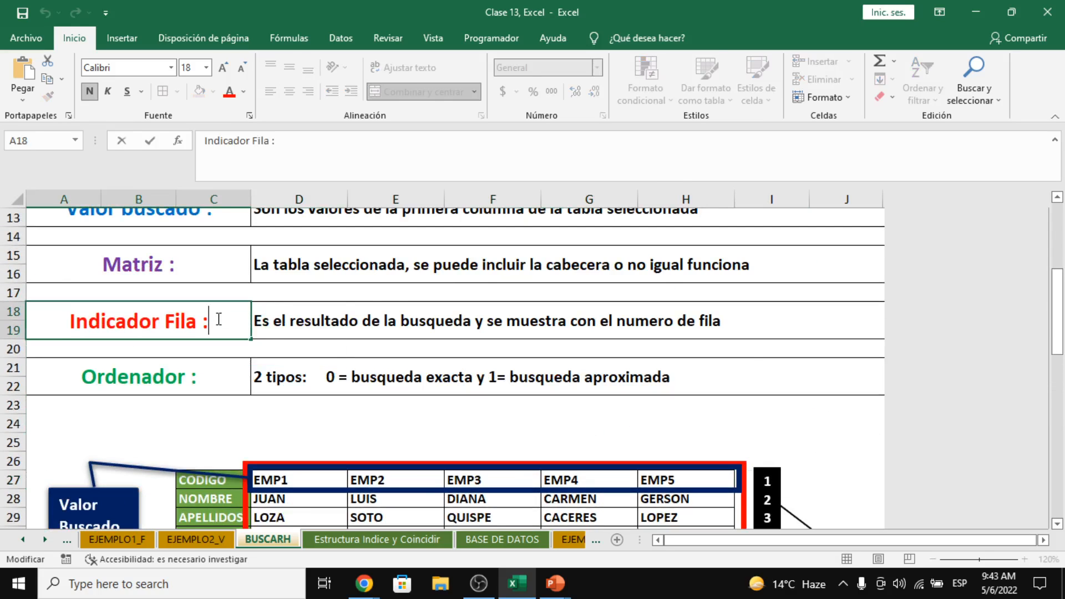
drag(217, 319, 31, 311)
click(740, 410)
scroll(743, 413, down, 3)
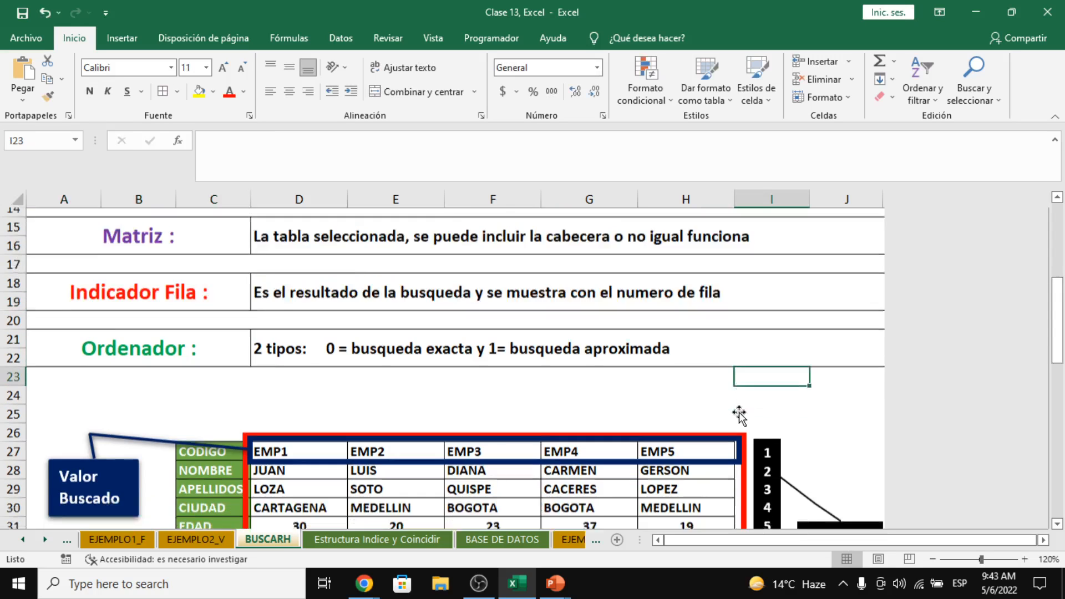
Step: Go through row indicators 1 to 6 cell by cell in I27:I32, from CODIGO to SUELDO
click(801, 318)
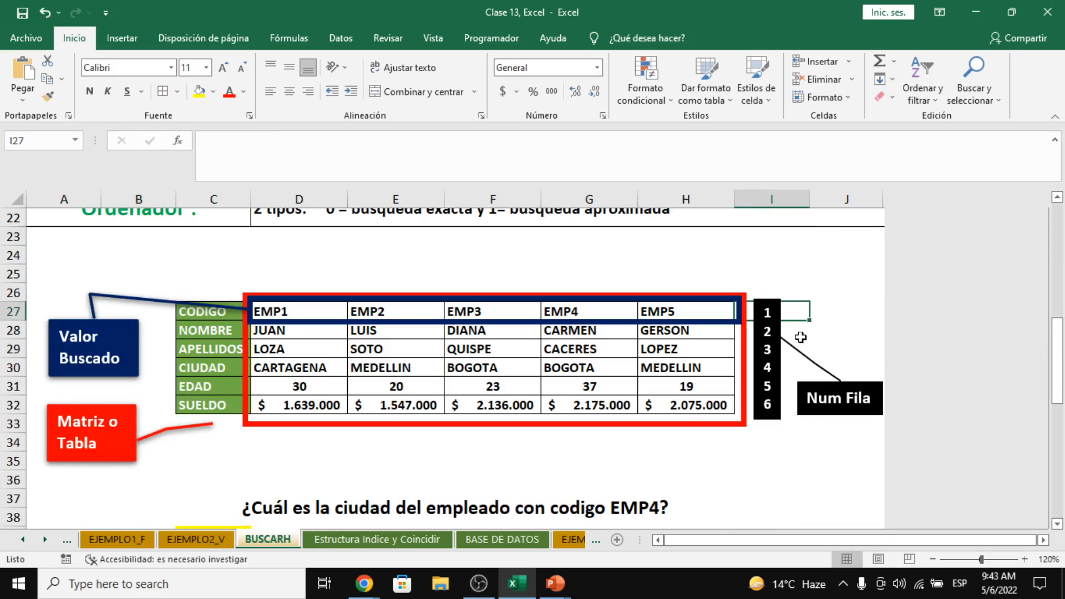
click(798, 336)
click(790, 351)
click(791, 368)
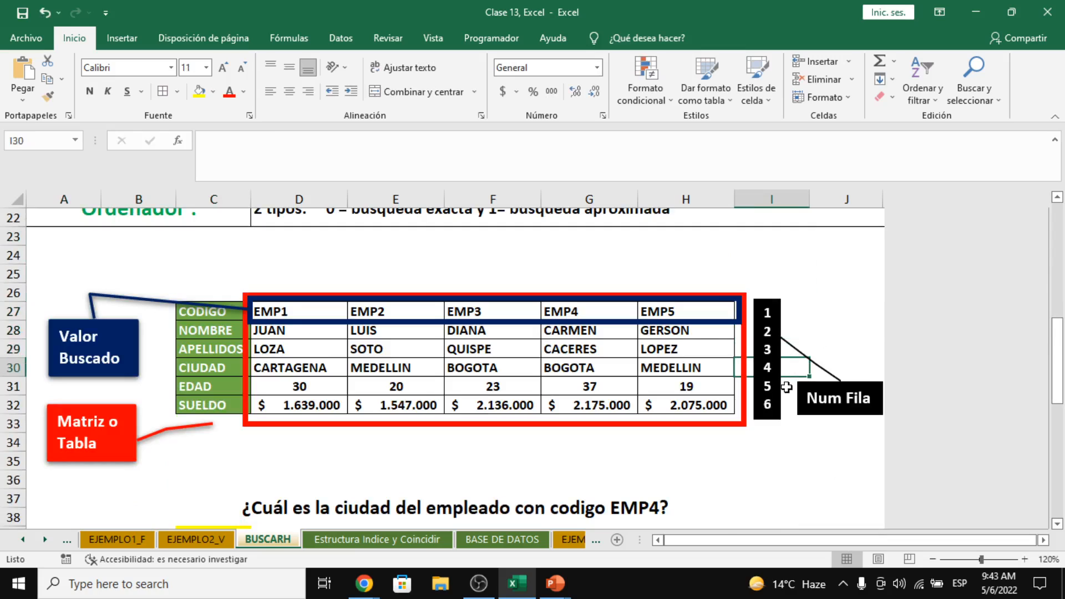
click(787, 388)
click(785, 408)
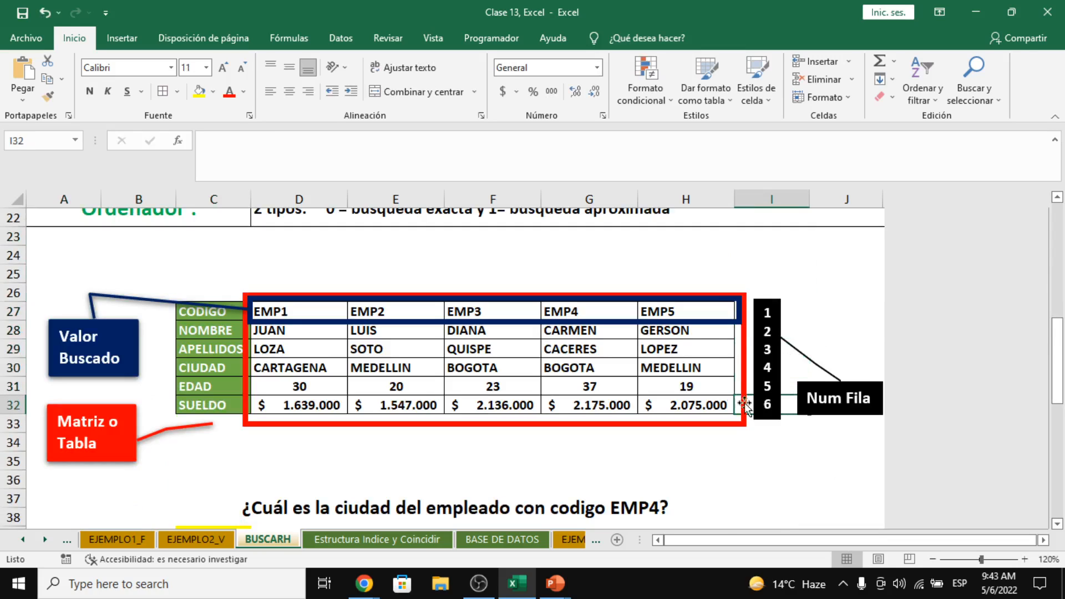
scroll(372, 394, down, 1)
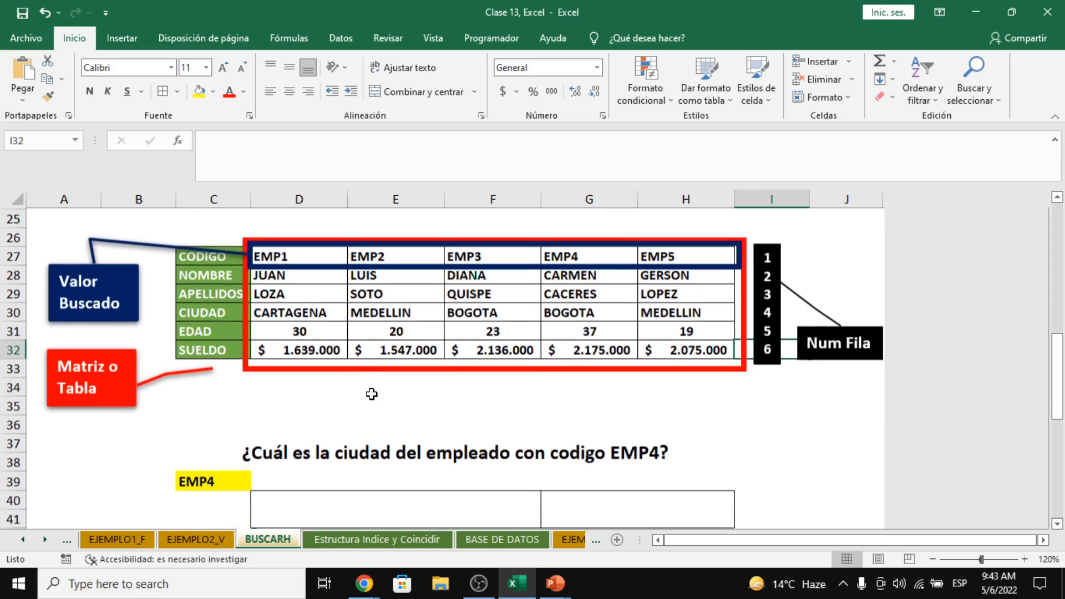
Step: Enter BOGOTA in G40 as the expected answer for the city of employee EMP4
scroll(372, 394, down, 1)
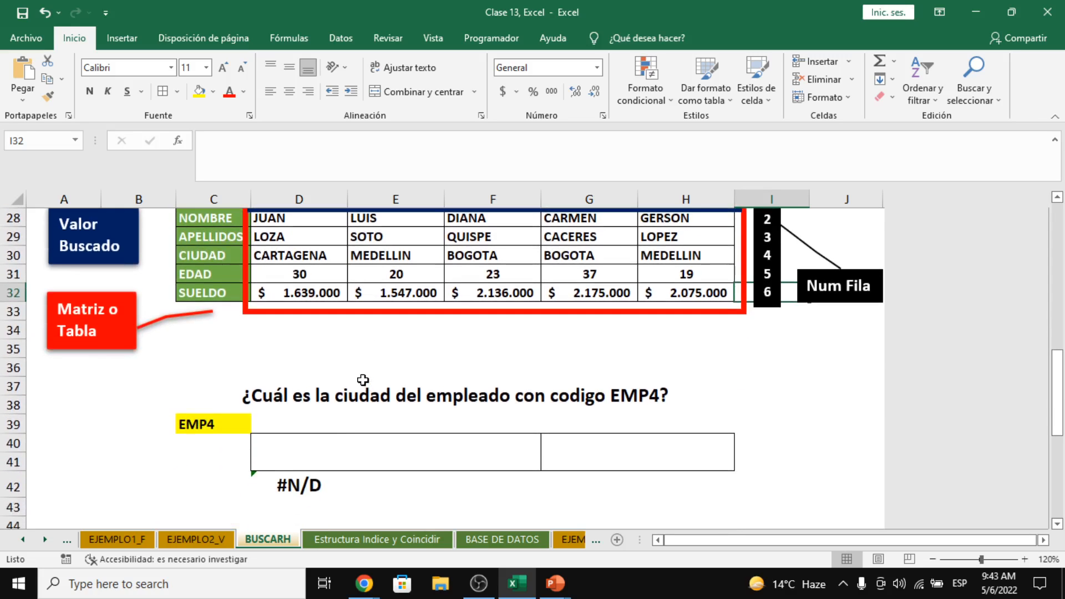
scroll(378, 399, up, 1)
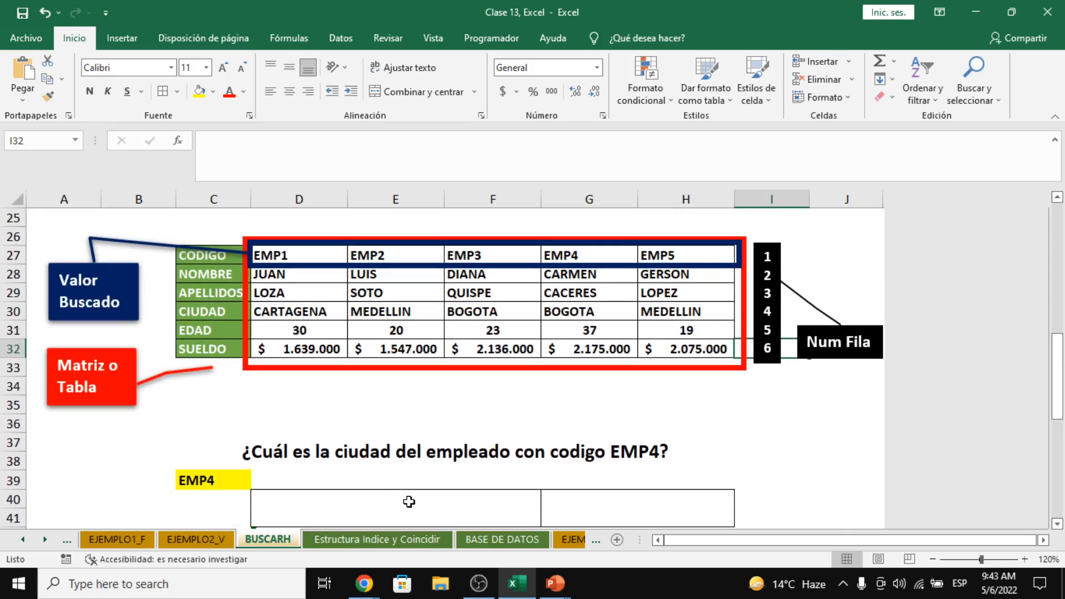
click(931, 559)
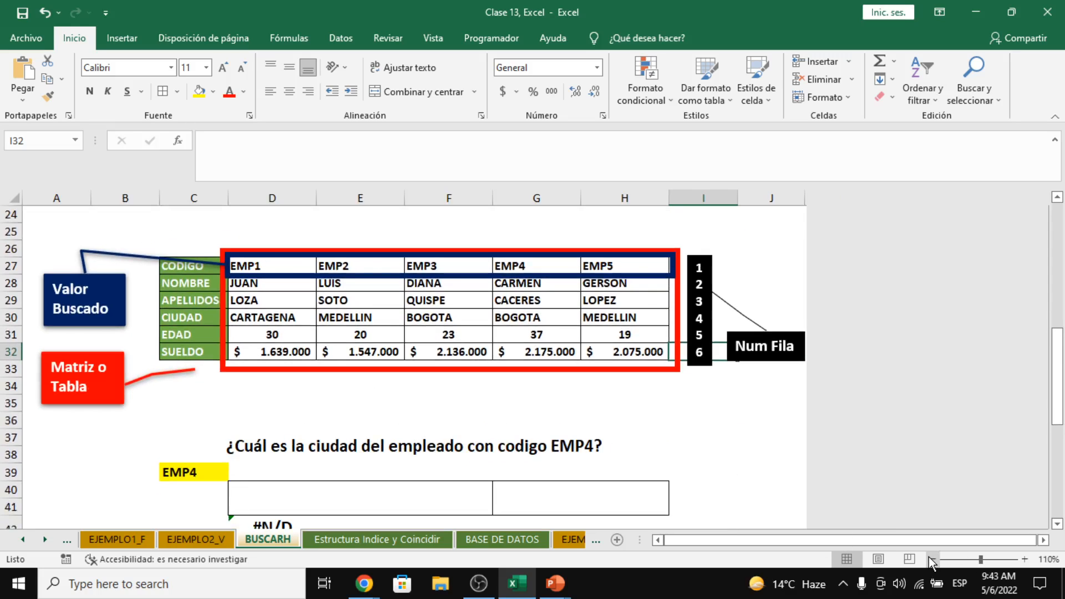
click(324, 483)
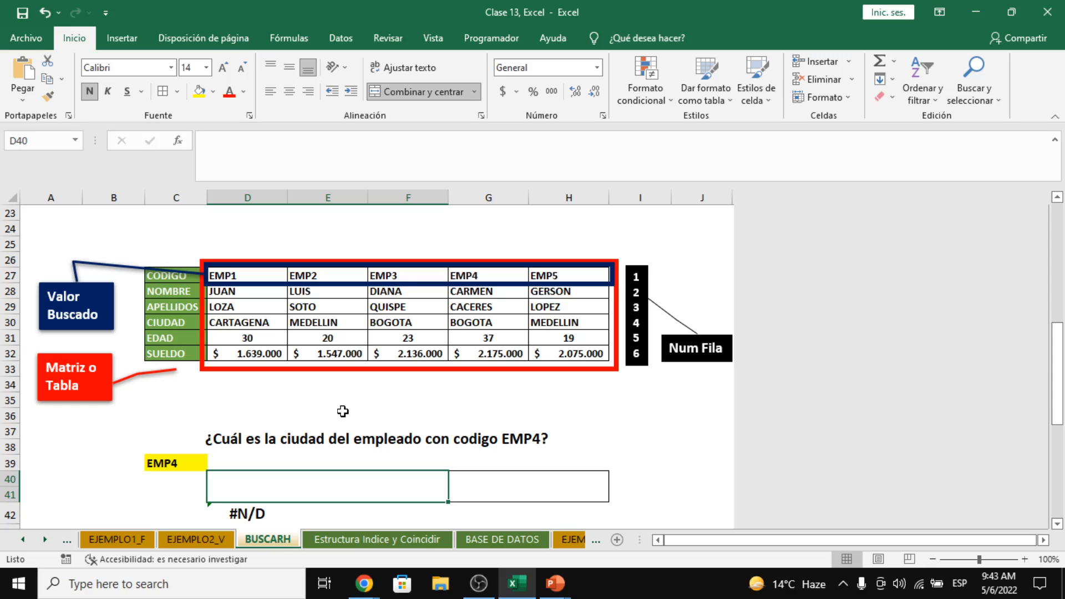
click(497, 492)
text(BOGOTA)
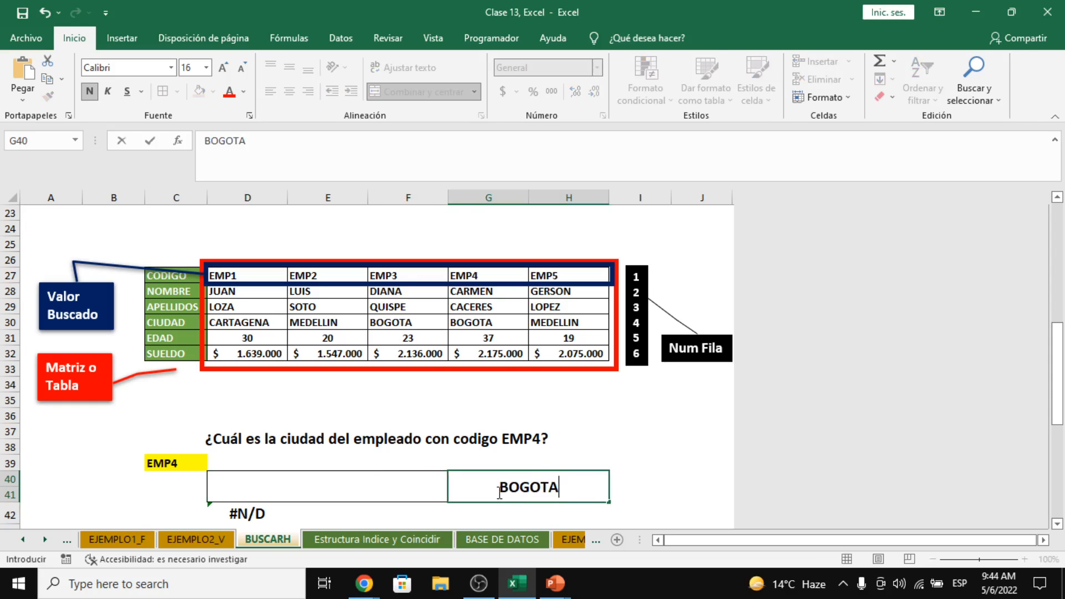
key(Return)
Step: Start a BUSCARH formula in D40 with the EMP4 code in C39 as the lookup value
key(Up)
key(Left)
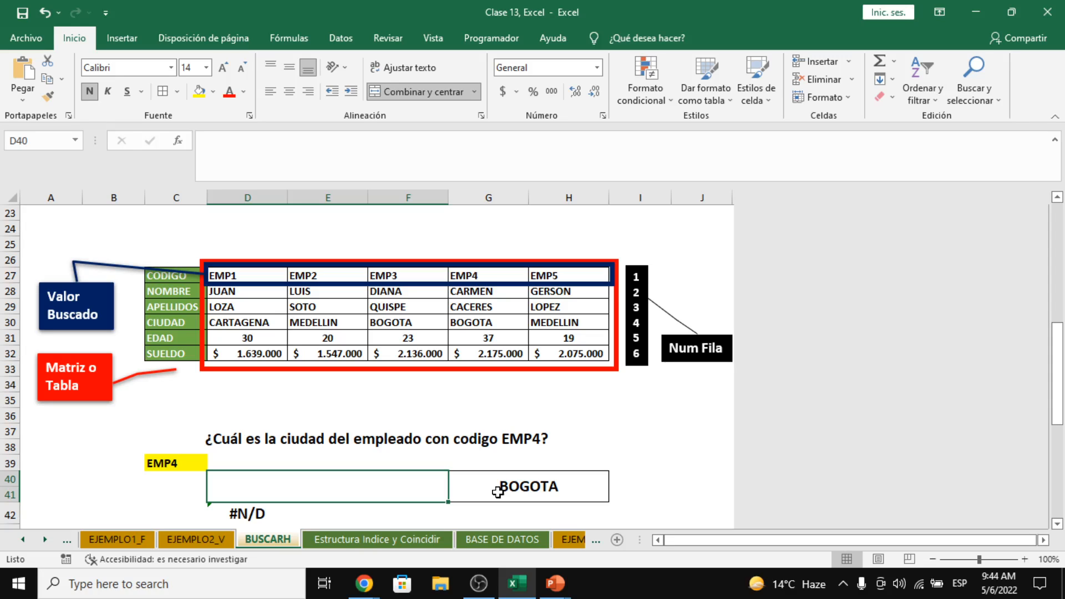
text(=B)
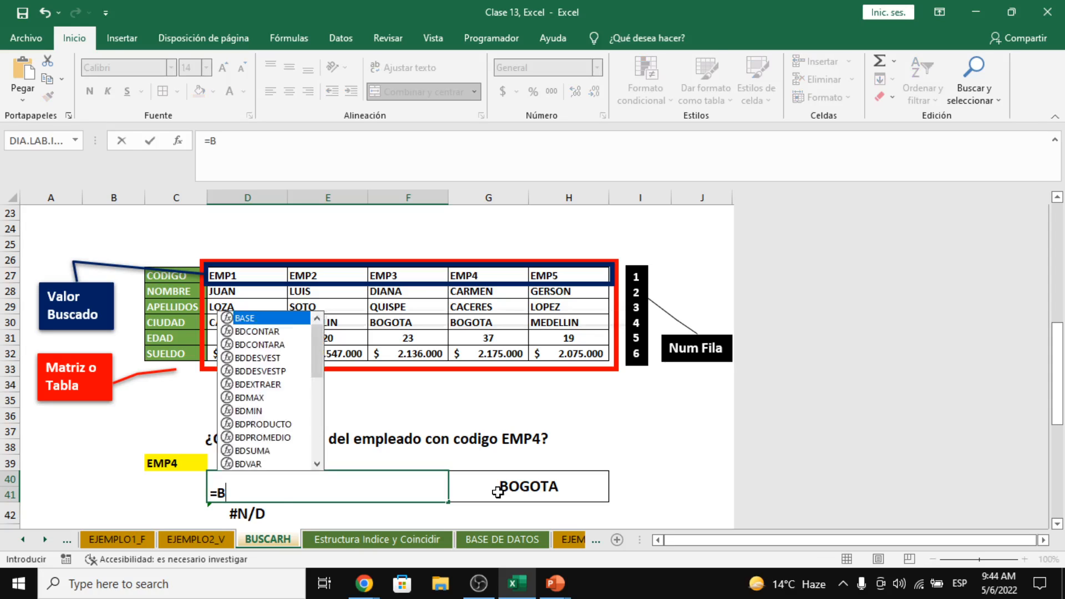
text(USCARH)
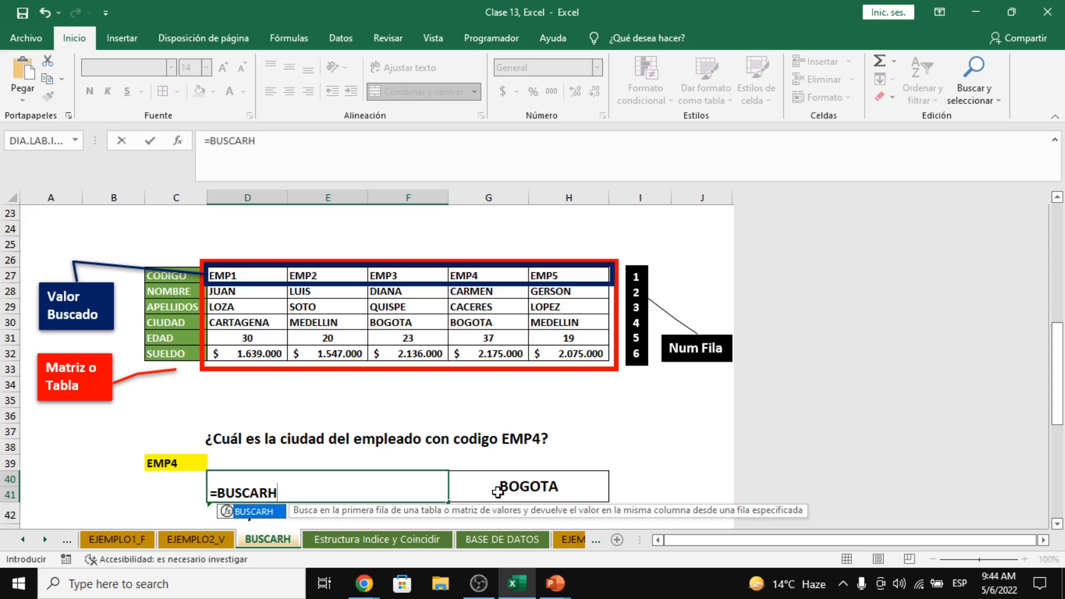
text(()
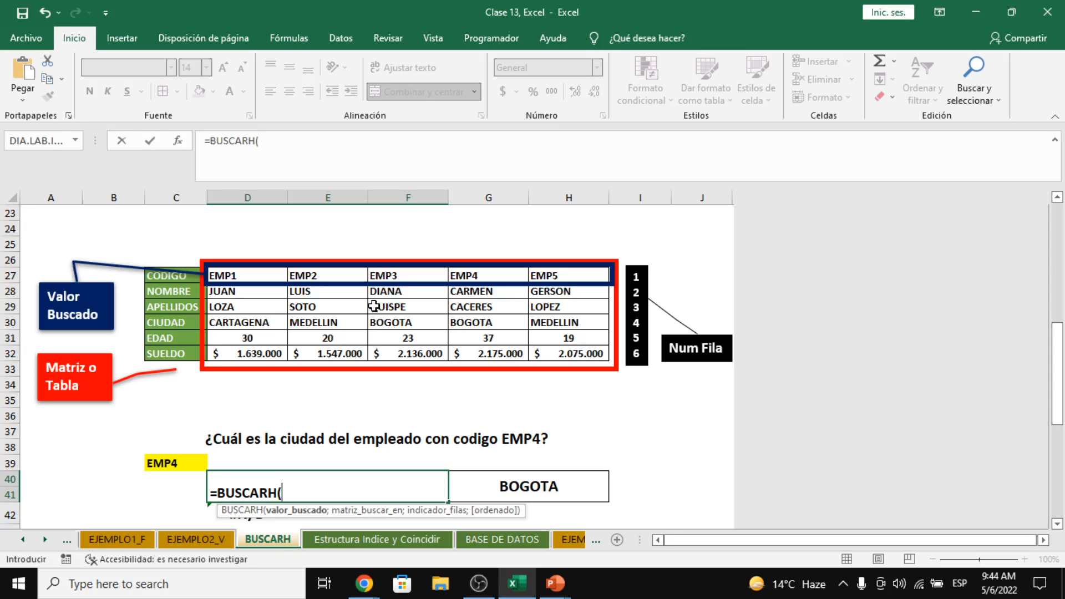
click(161, 463)
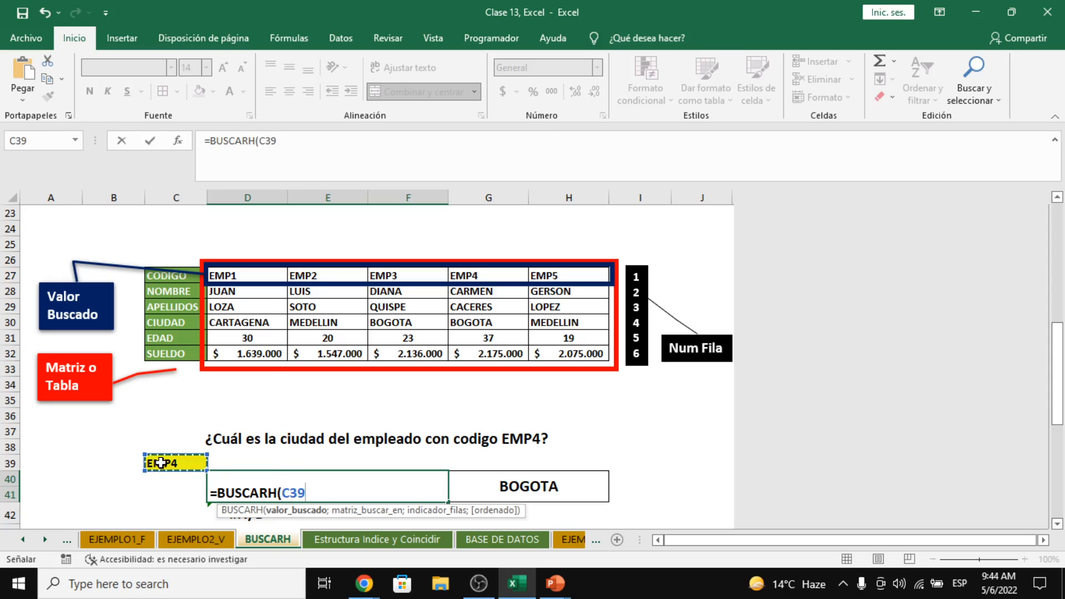
text(;)
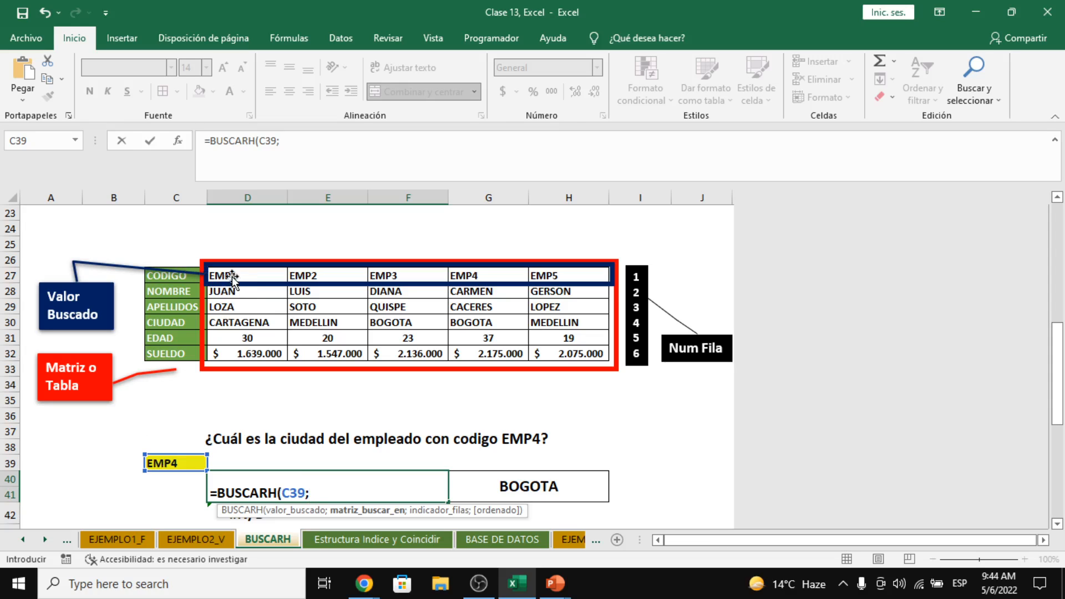
key(Return)
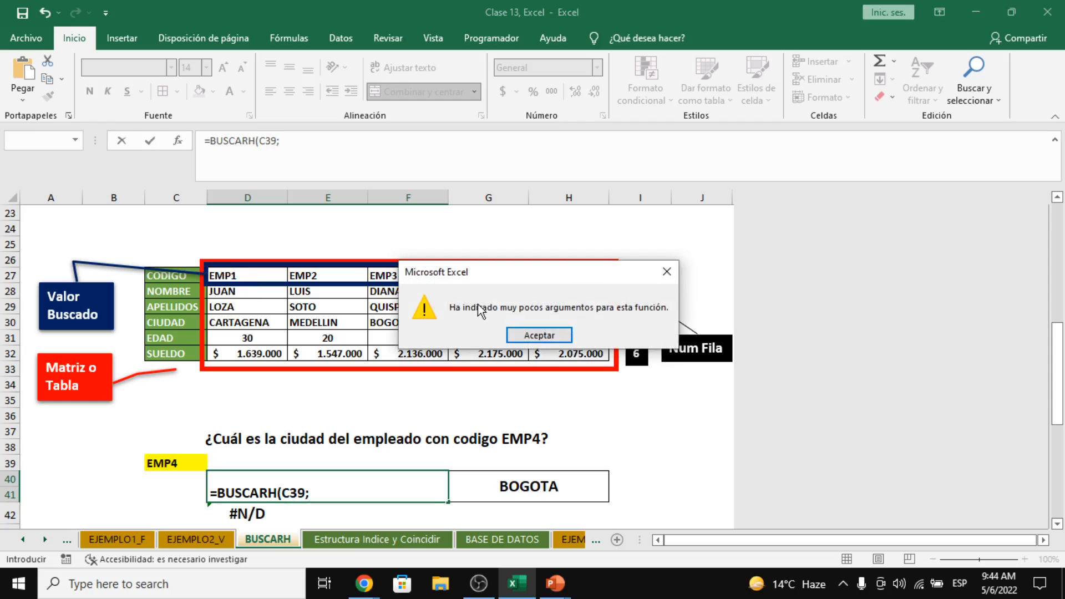
click(539, 335)
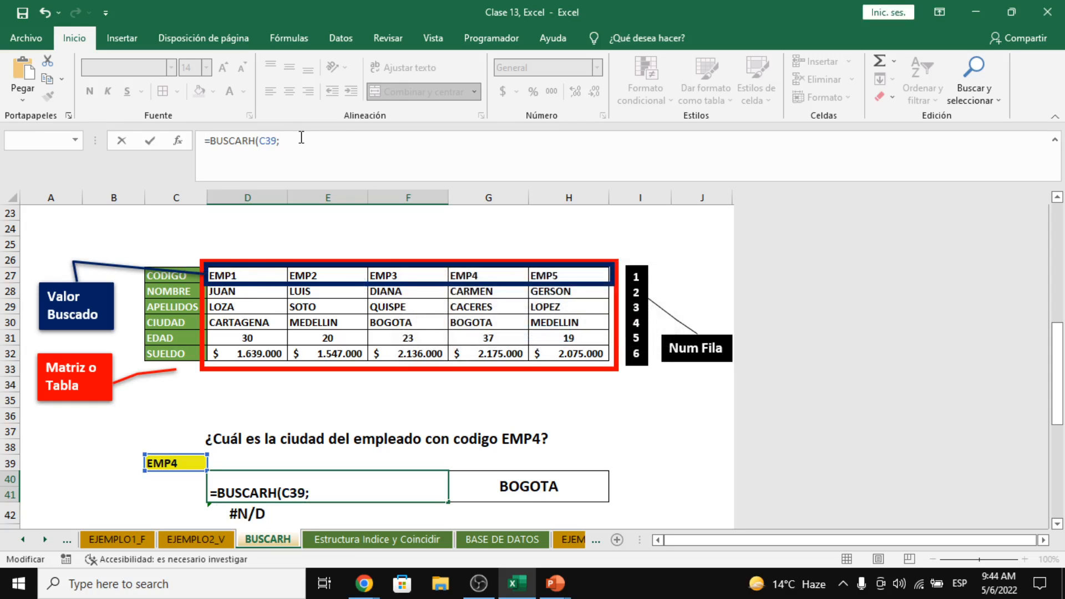
Step: Trace the lookup inside the formula's table argument: full table D27:H32, code row D27:H27, EMP4 in G27 and its data G28:G32
drag(257, 276, 574, 348)
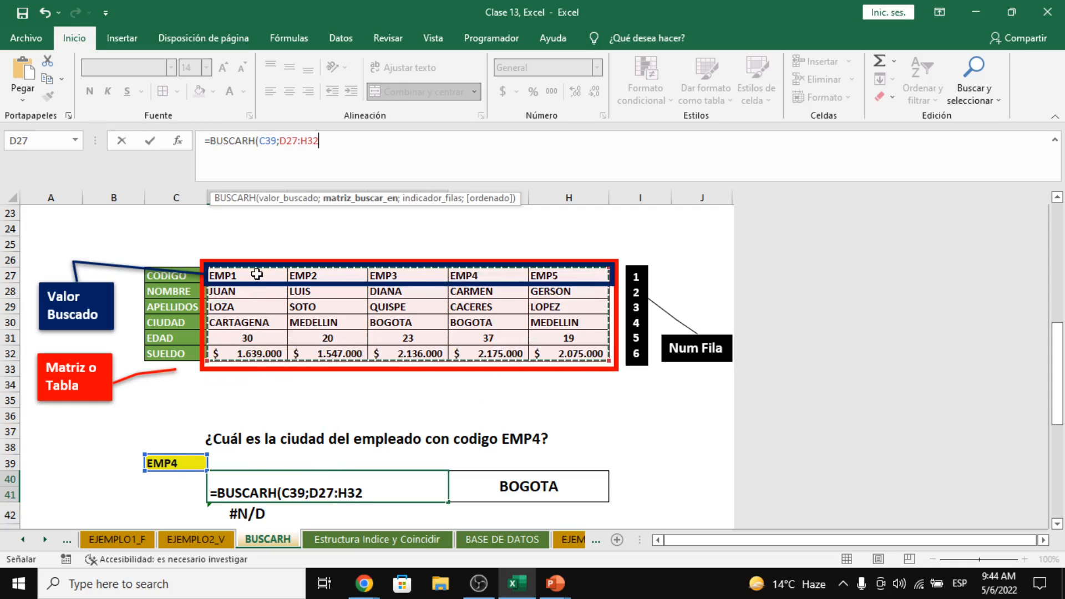
drag(280, 276, 562, 279)
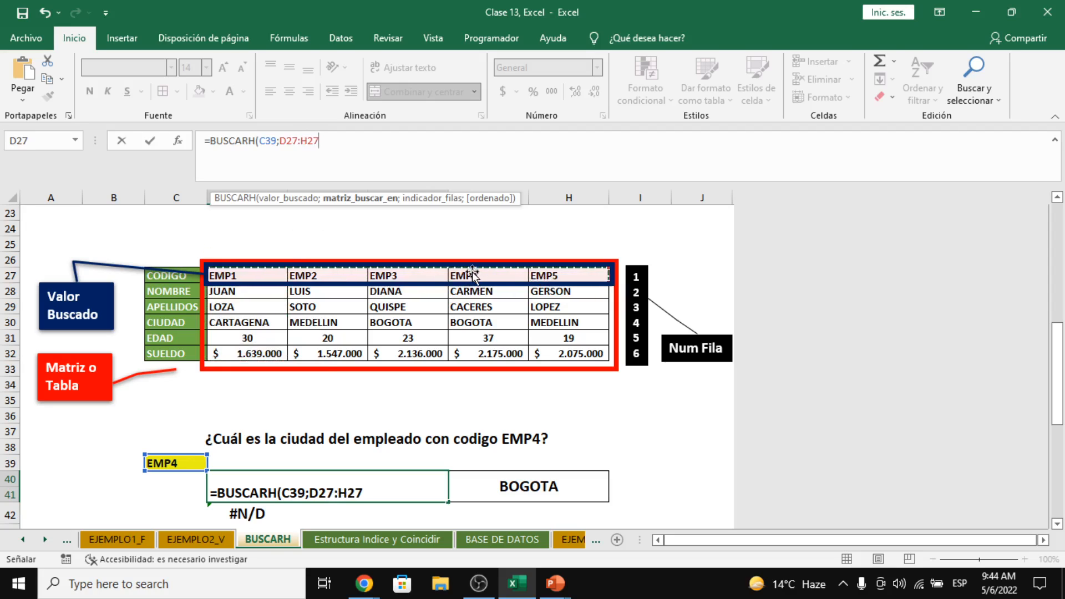
click(475, 274)
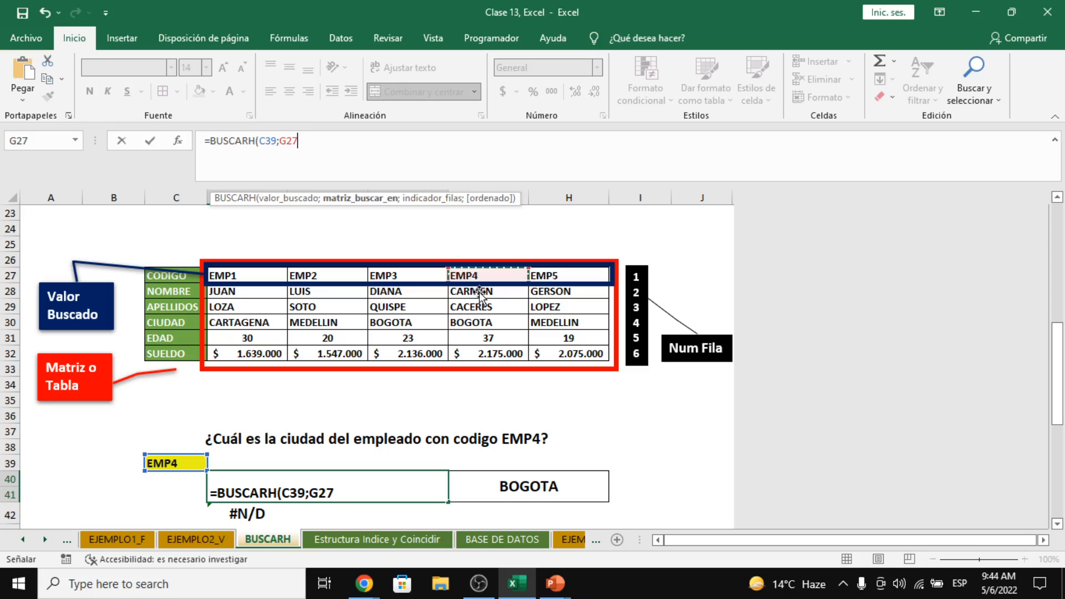
click(470, 293)
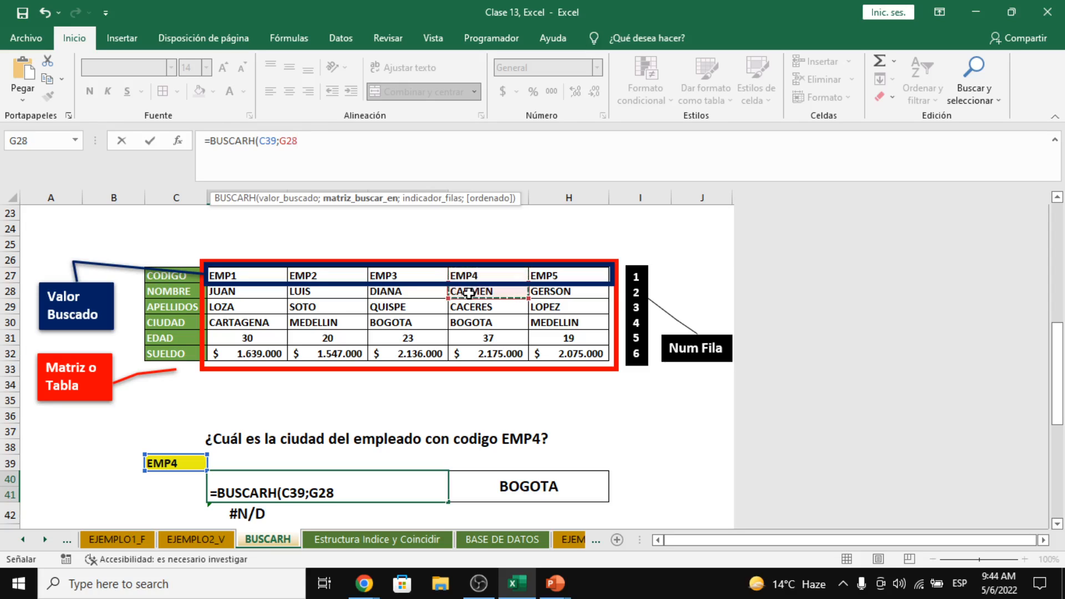
drag(469, 292, 475, 352)
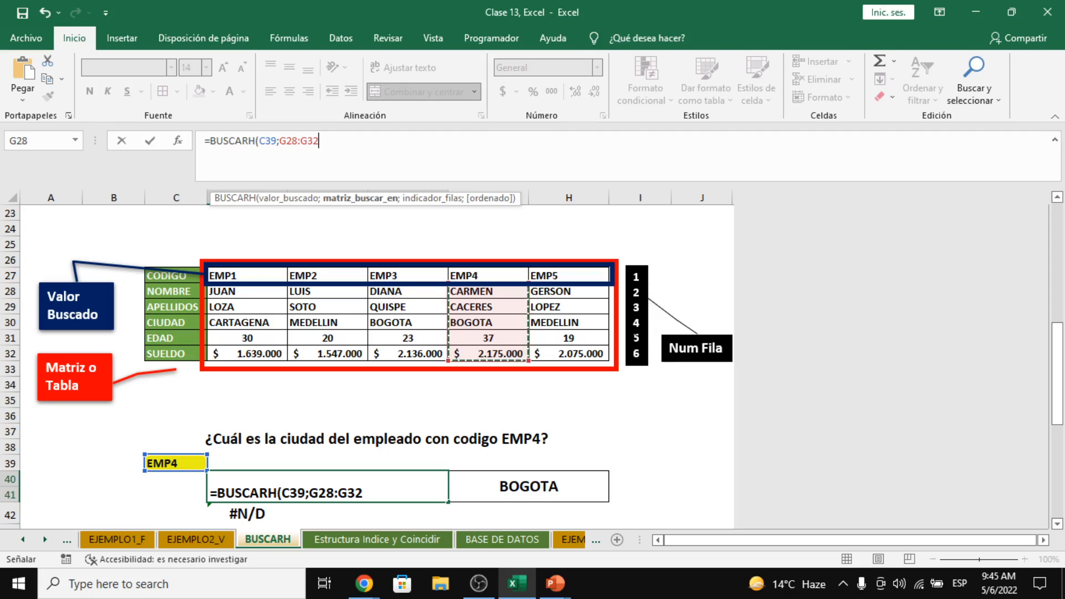
Step: Complete the BUSCARH formula in D40 with table D27:H32, row indicator 4 and FALSO for an exact match
drag(257, 276, 573, 351)
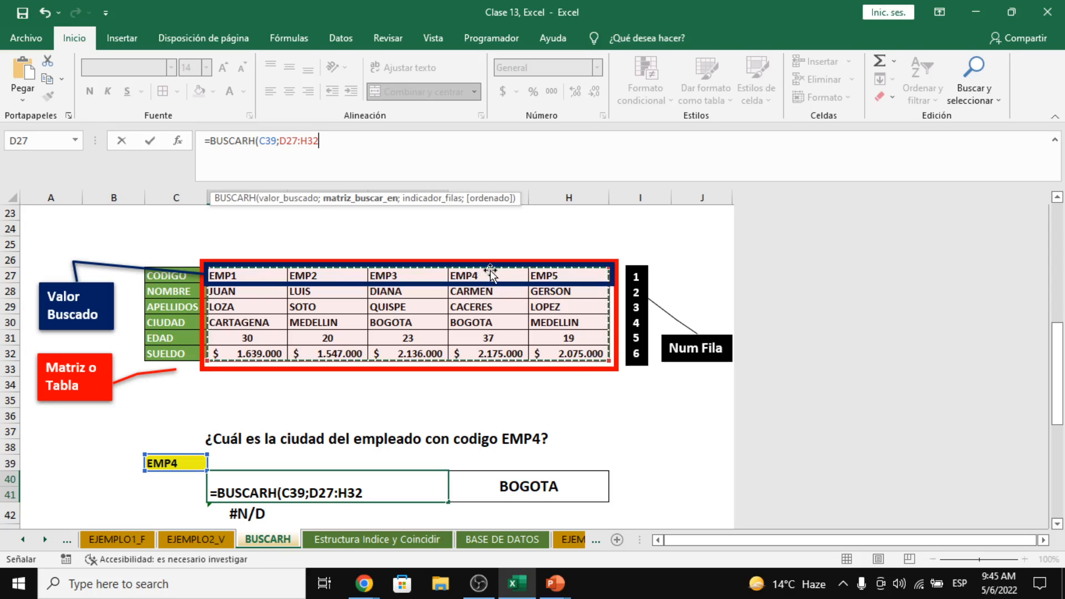
text(;)
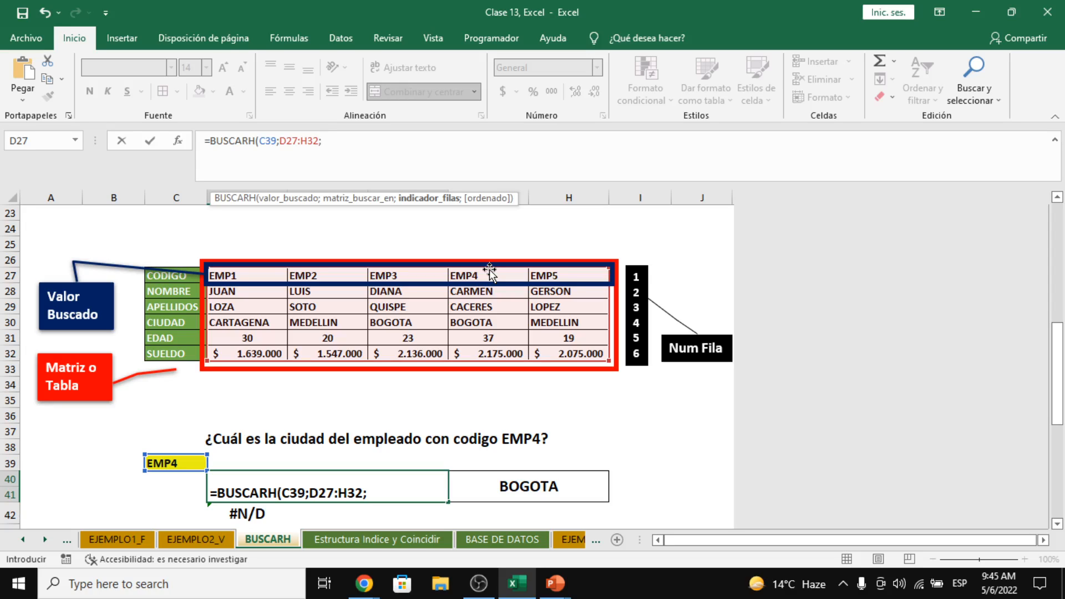
text(4;)
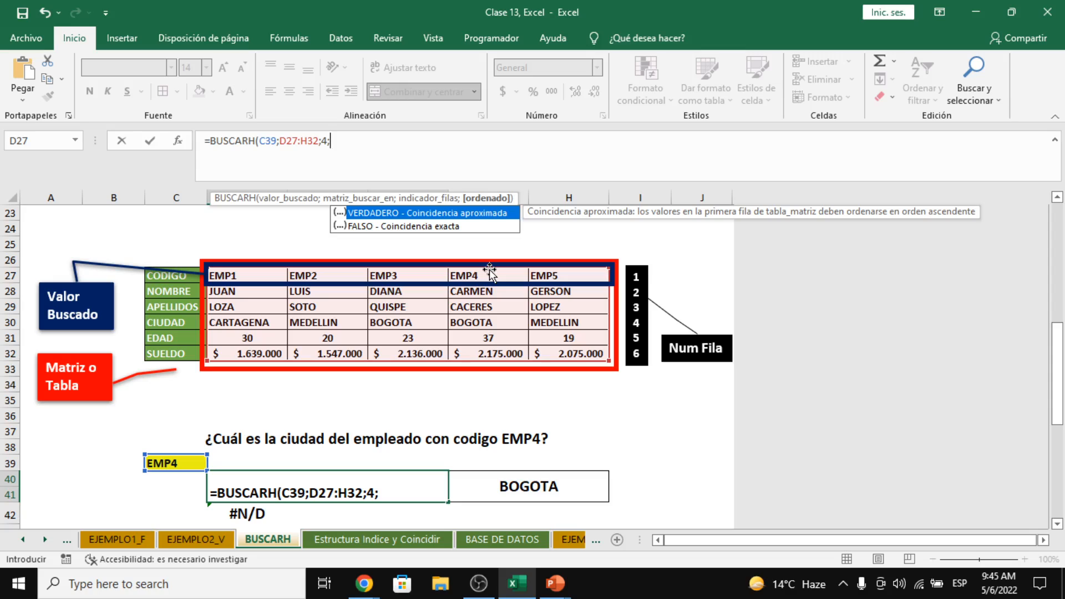
key(Down)
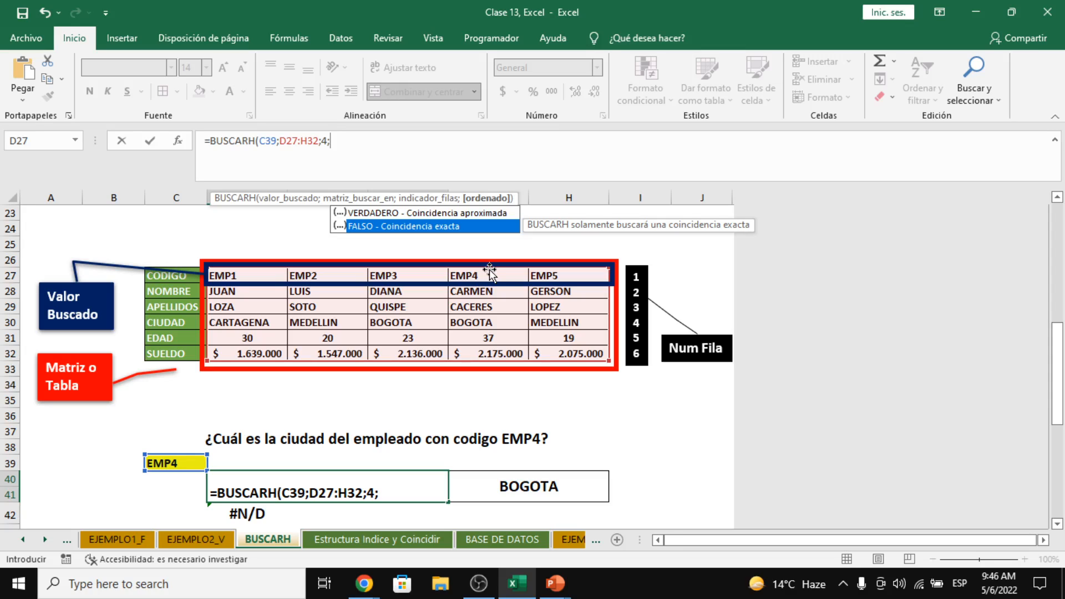
key(Tab)
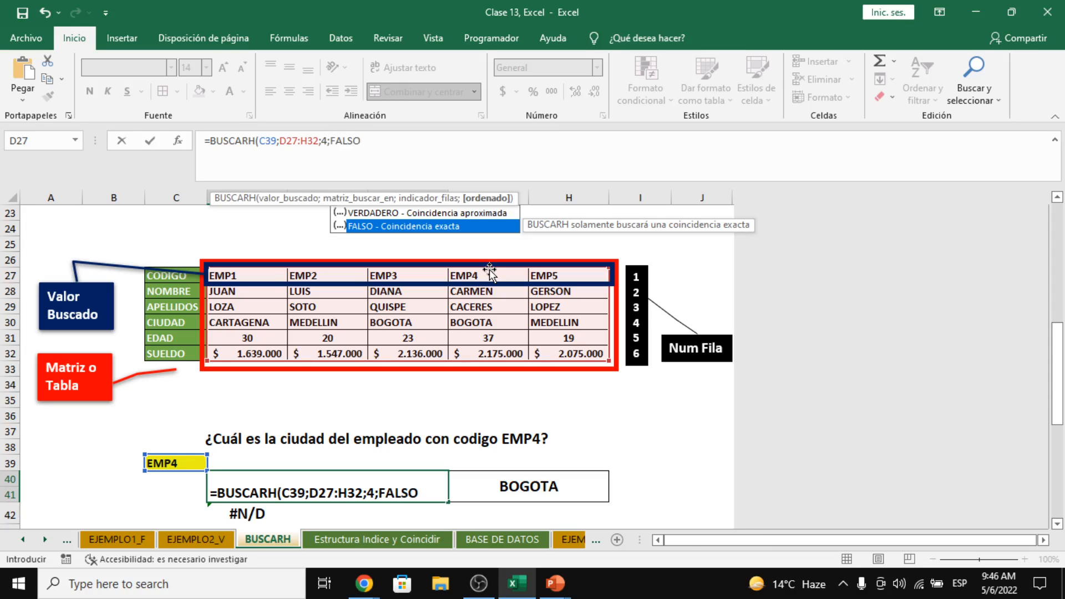
key(Return)
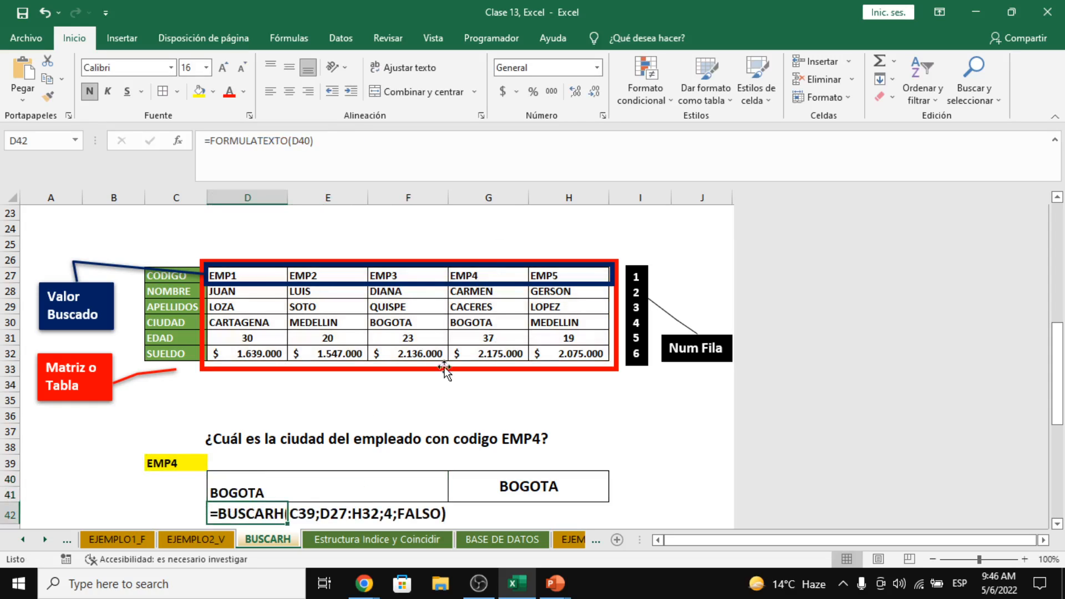
click(367, 478)
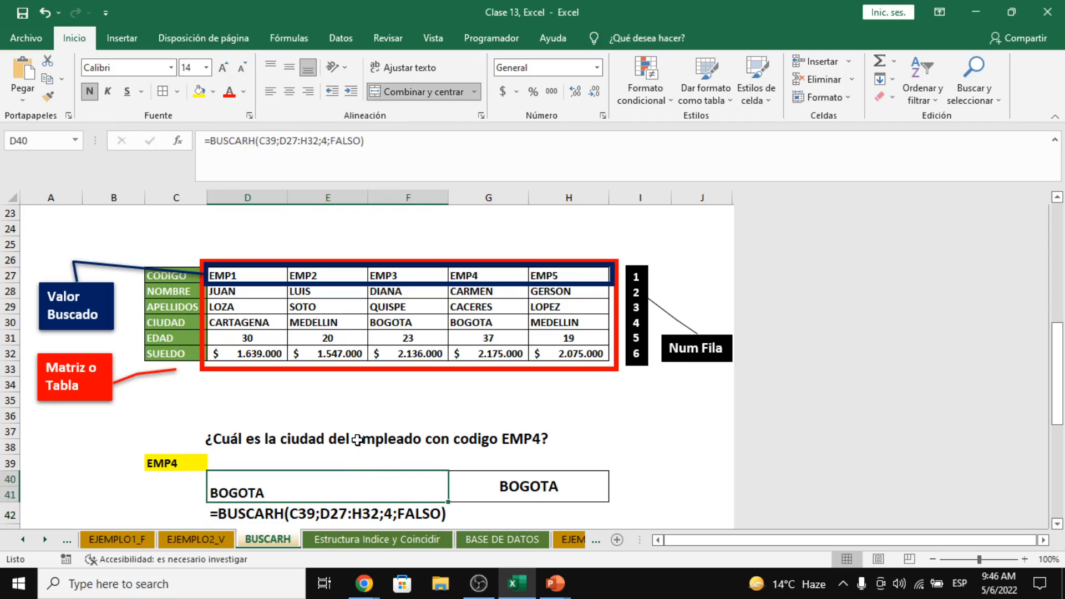
scroll(357, 441, down, 1)
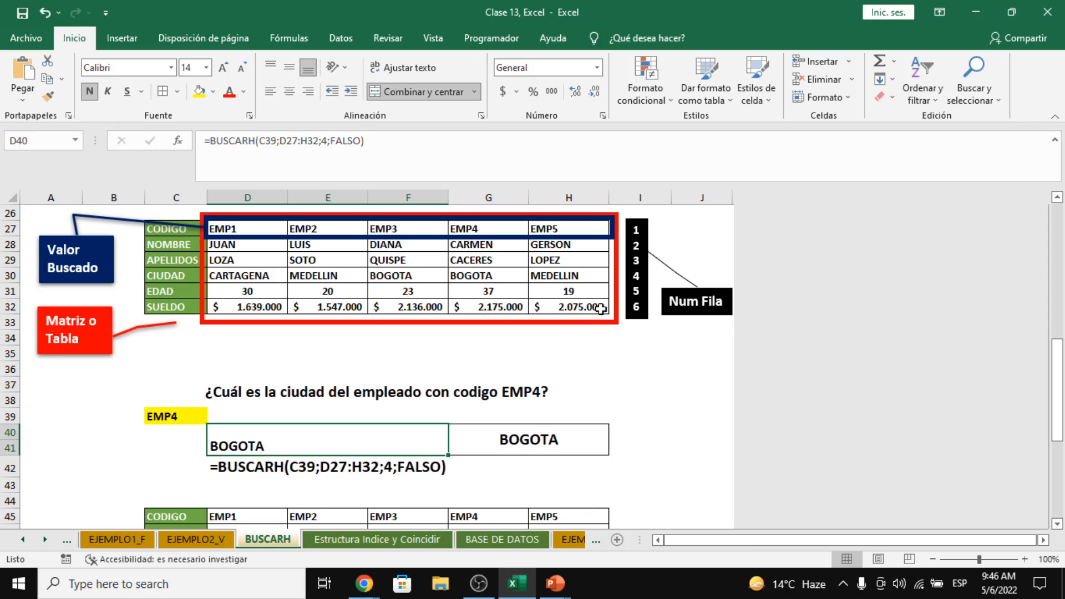
Step: Switch to the Google Meet call, read the students' chat messages, close the chat and return to the Excel workbook
click(365, 584)
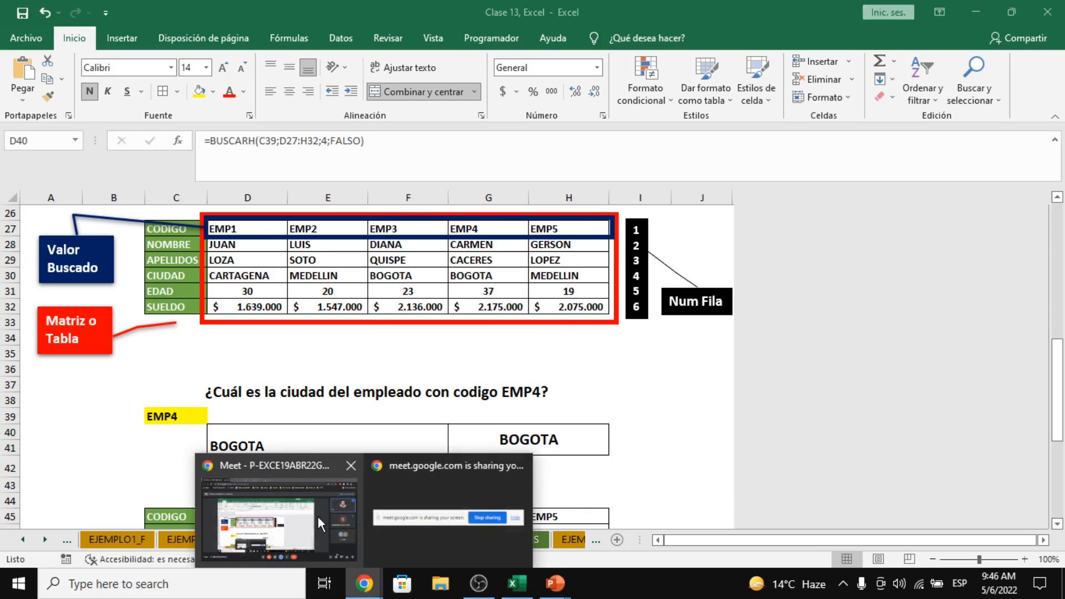
mouse_move(318, 517)
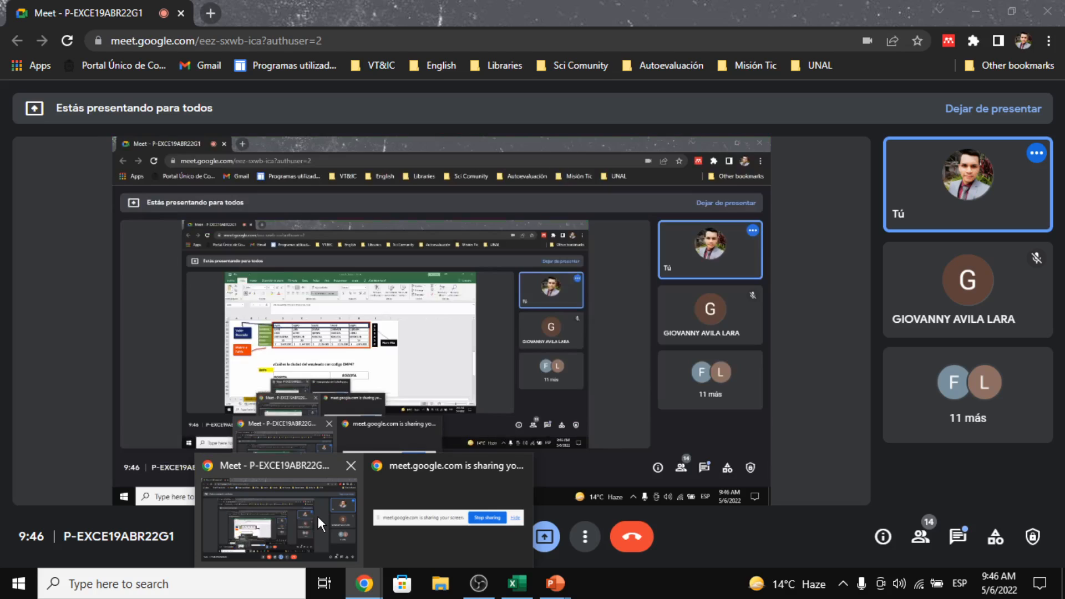
click(957, 536)
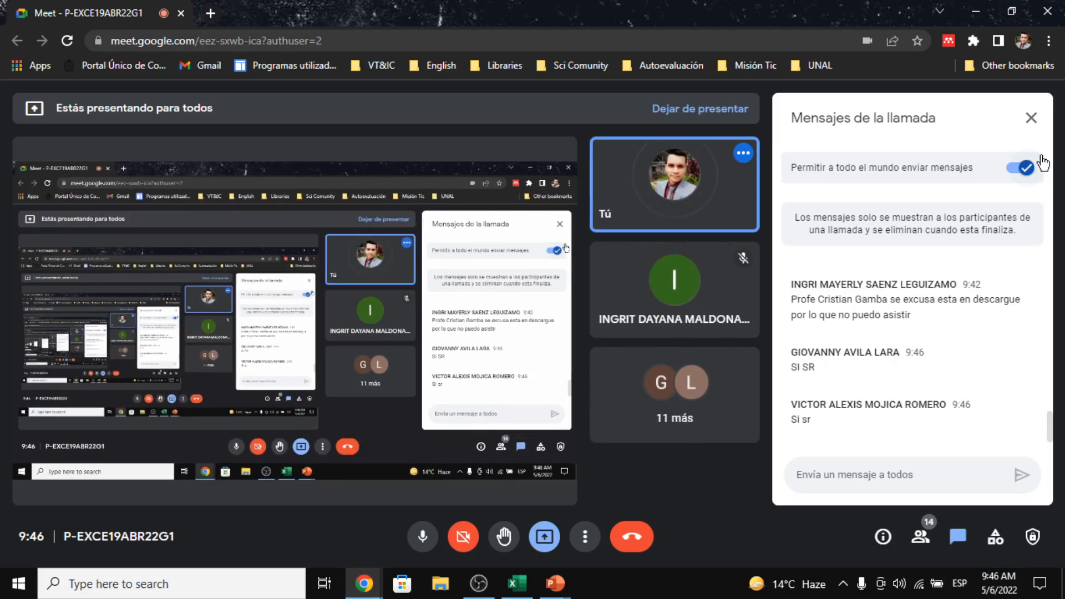
click(1030, 117)
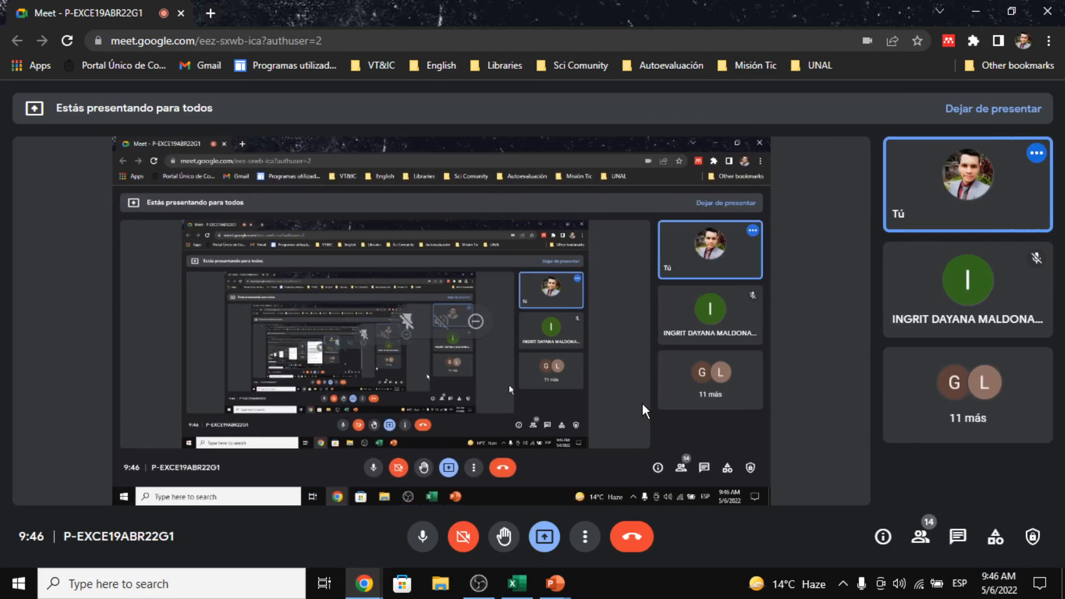
key(alt+Tab)
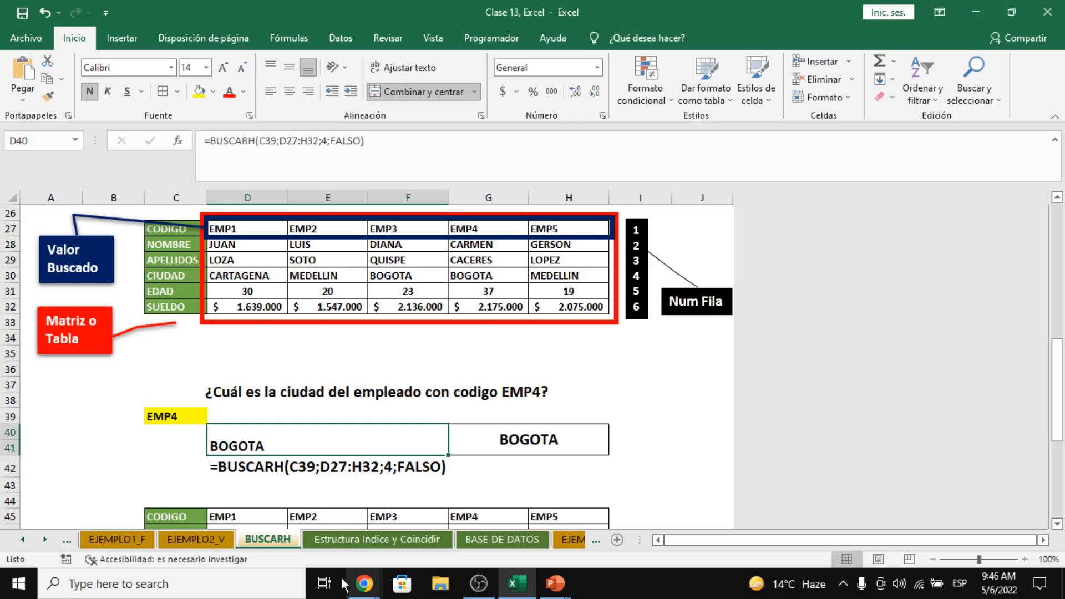
Step: Present the second exercise: the employee table C45:H50 and the code cell F53 of the lookup form
scroll(309, 522, down, 2)
scroll(308, 522, down, 1)
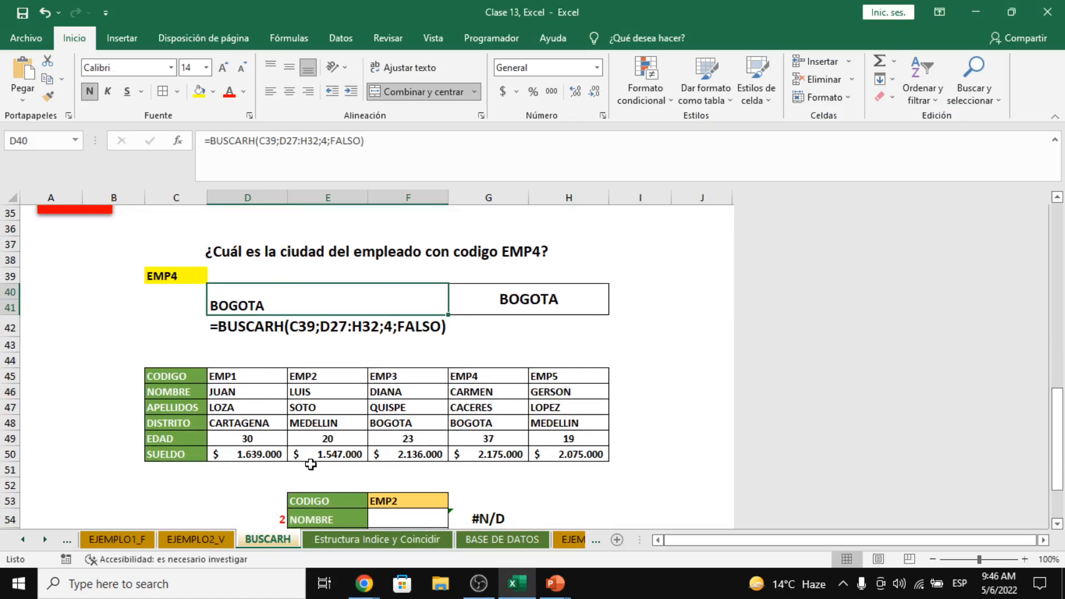
key(alt+Tab)
key(alt+Tab)
scroll(311, 464, down, 1)
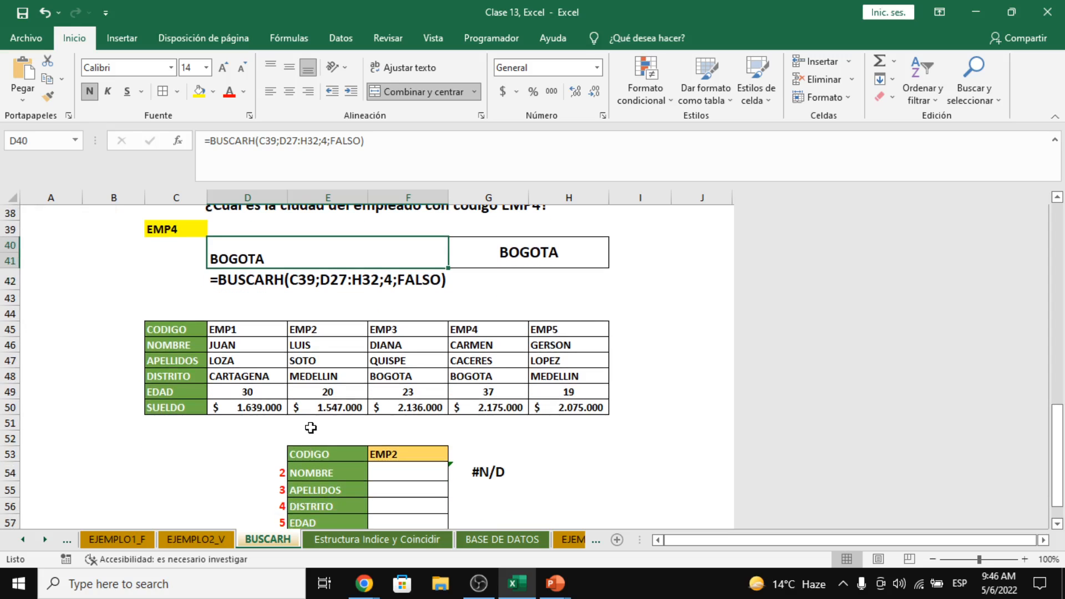
scroll(311, 427, down, 1)
click(335, 329)
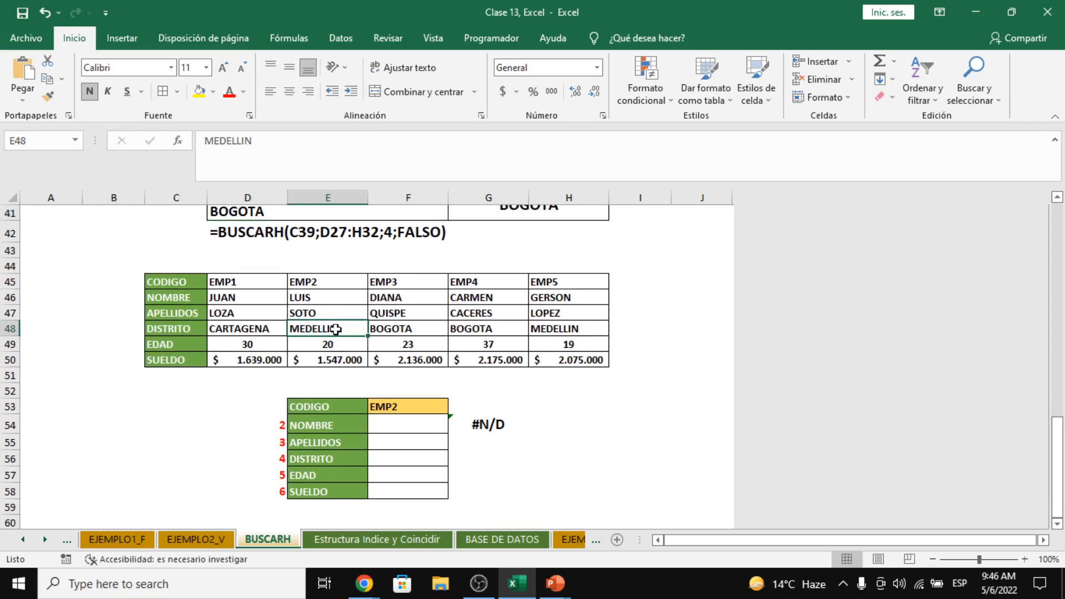
drag(197, 281, 549, 363)
click(432, 410)
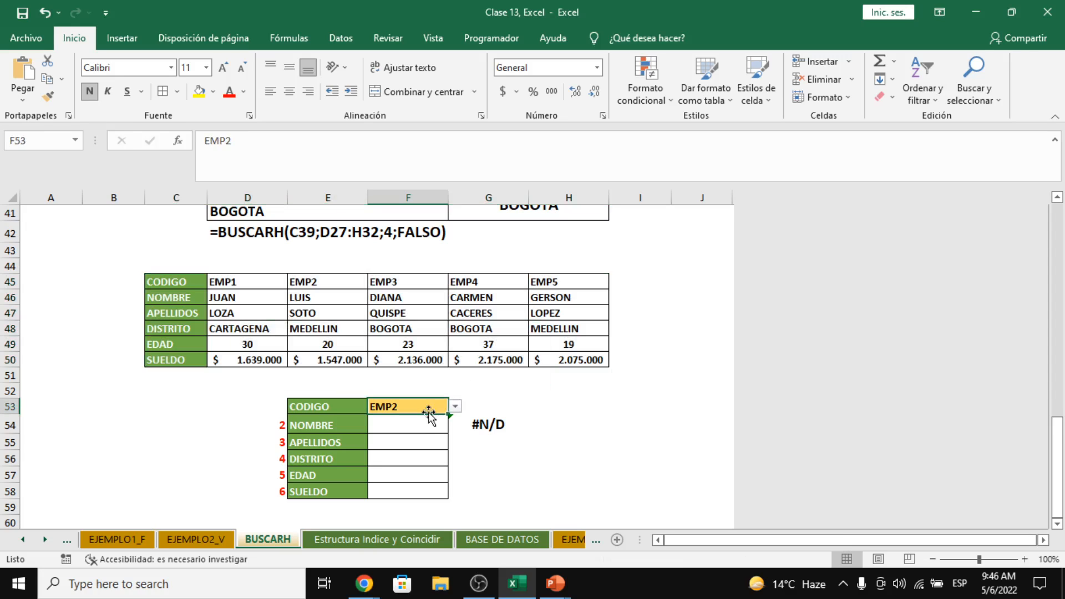
Step: Show the code list of cell F53, check the Google Meet call and return to the Excel workbook
click(459, 407)
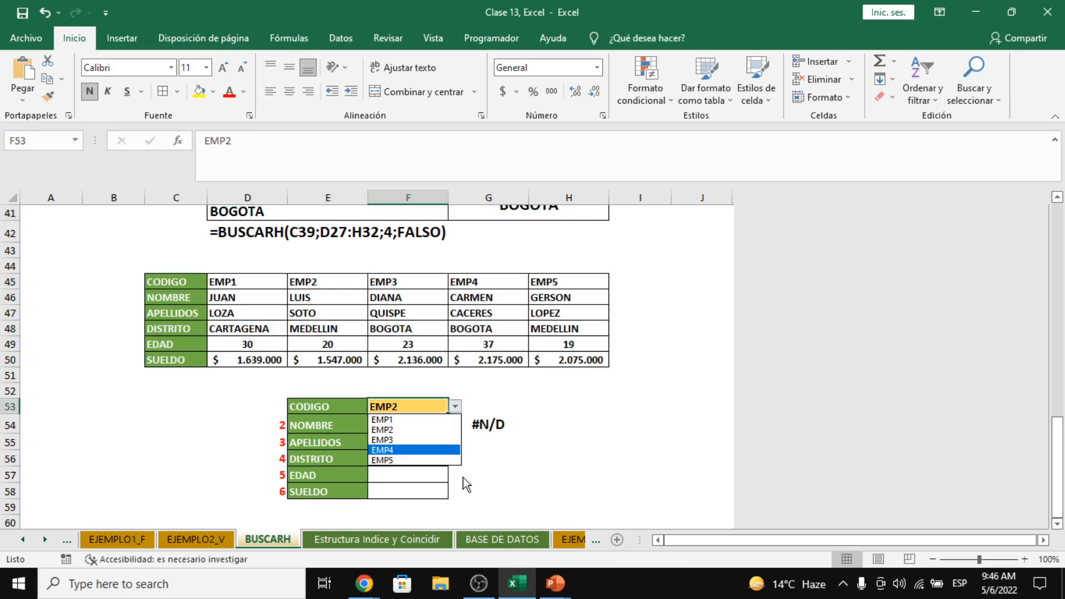
click(455, 408)
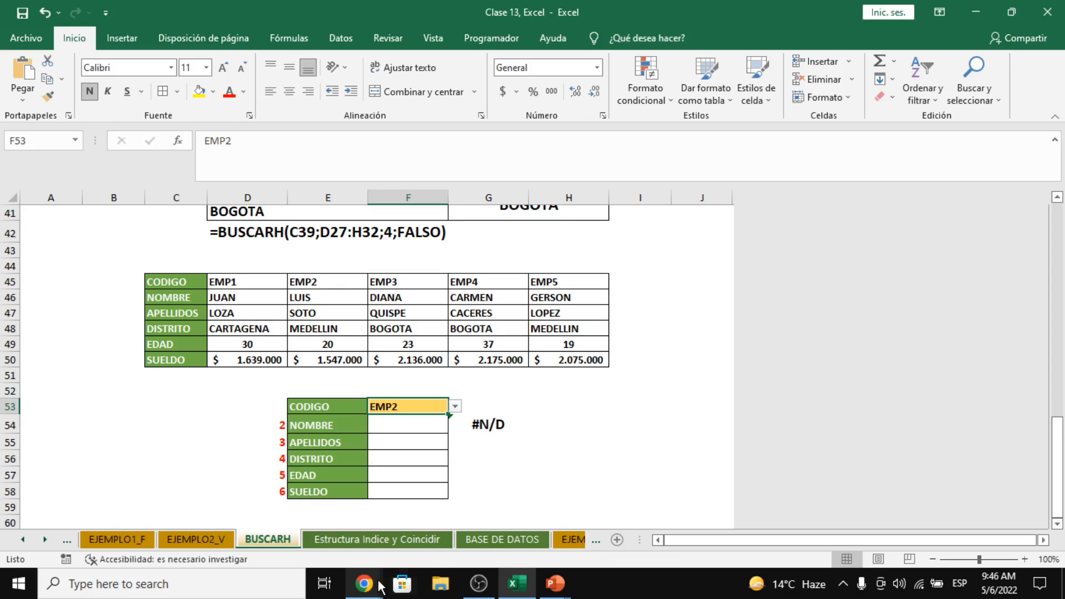
mouse_move(381, 586)
mouse_move(333, 544)
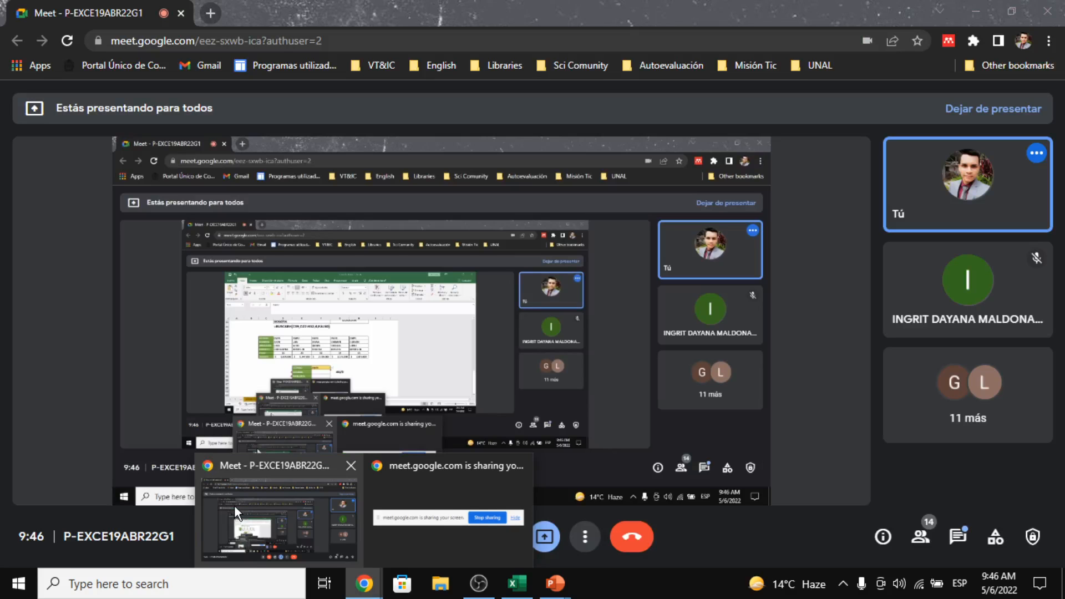
click(234, 505)
key(alt+Tab)
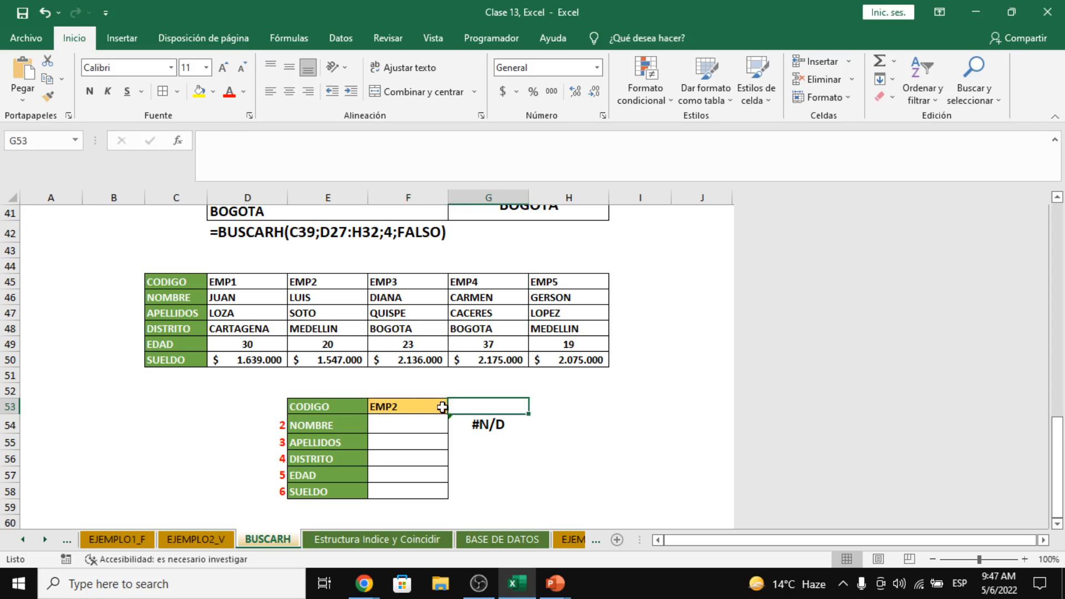
Step: Demonstrate the code list in F53 by choosing EMP1, pointing out the result cells F54:F58 and choosing EMP2
click(454, 407)
click(425, 419)
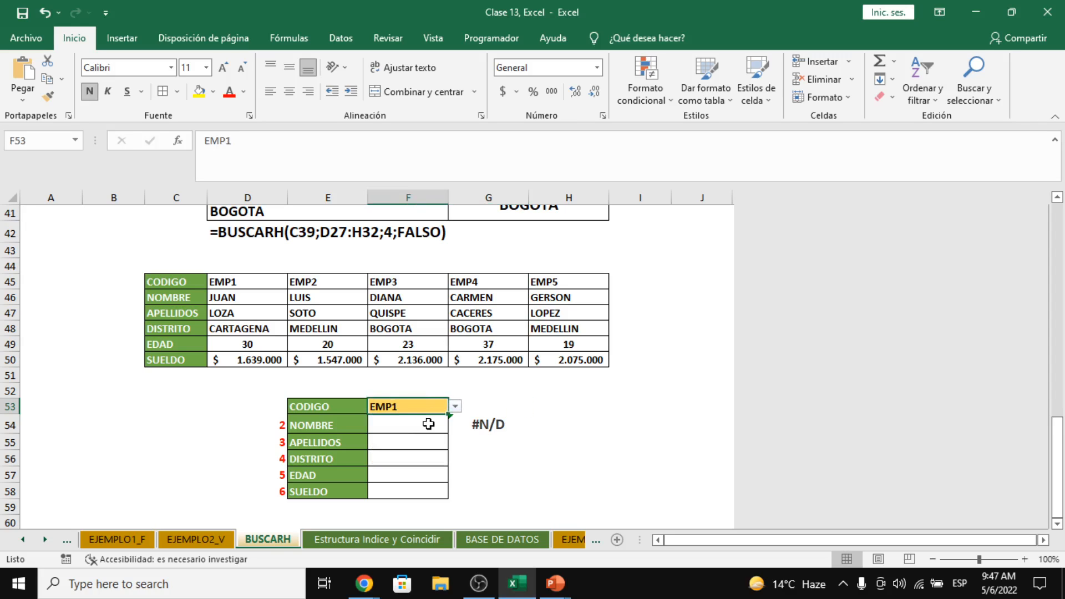
drag(423, 426, 418, 486)
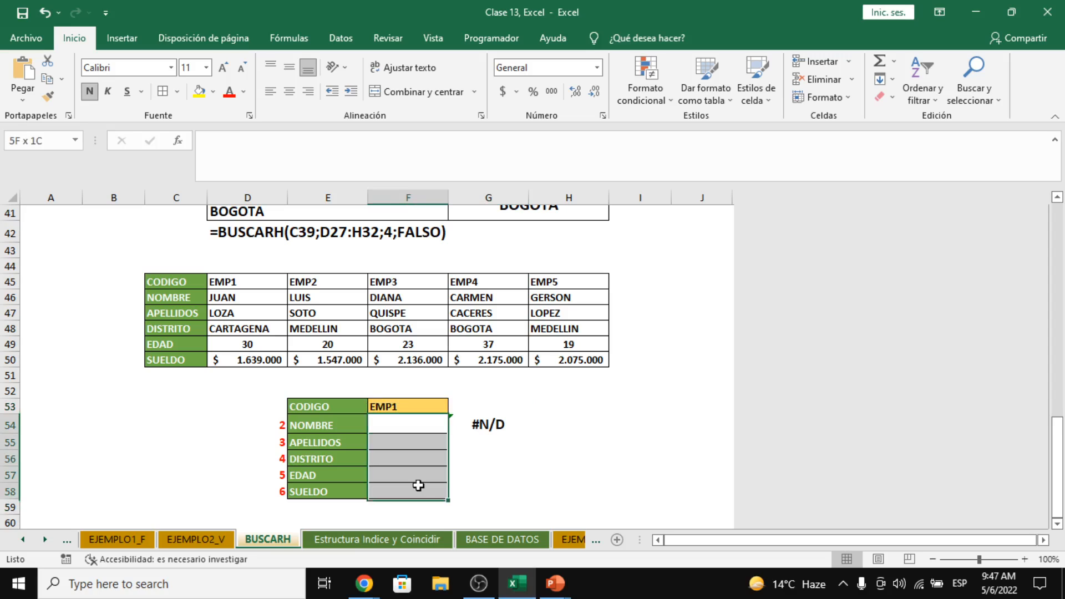
click(435, 409)
click(455, 406)
click(442, 430)
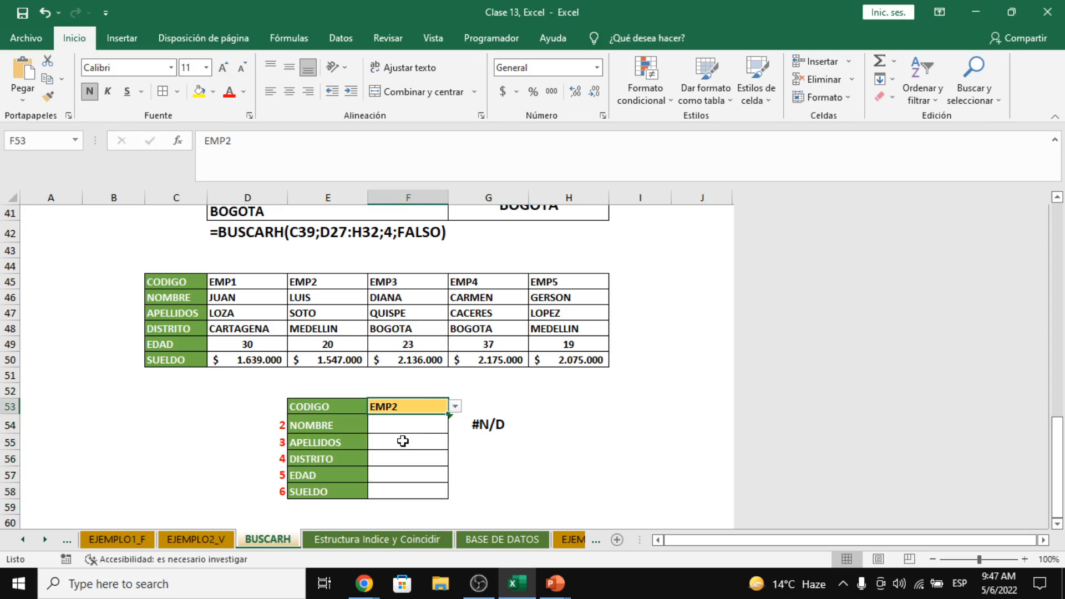
Step: Examine the form's row numbers in D54:D58 and compare them with the numbered rows of the first example table
drag(280, 427, 261, 485)
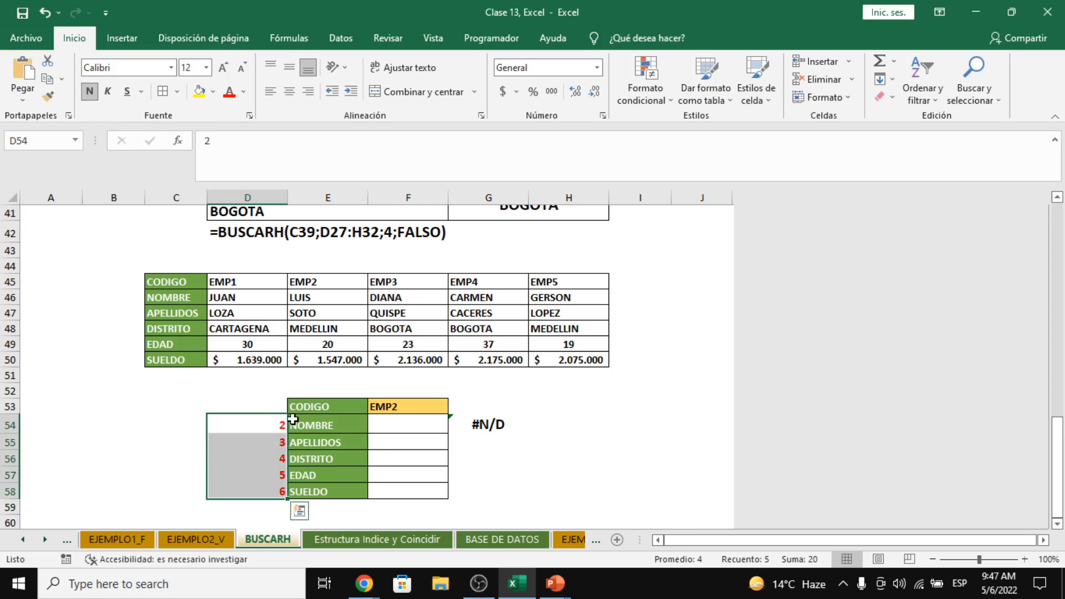
scroll(316, 414, up, 1)
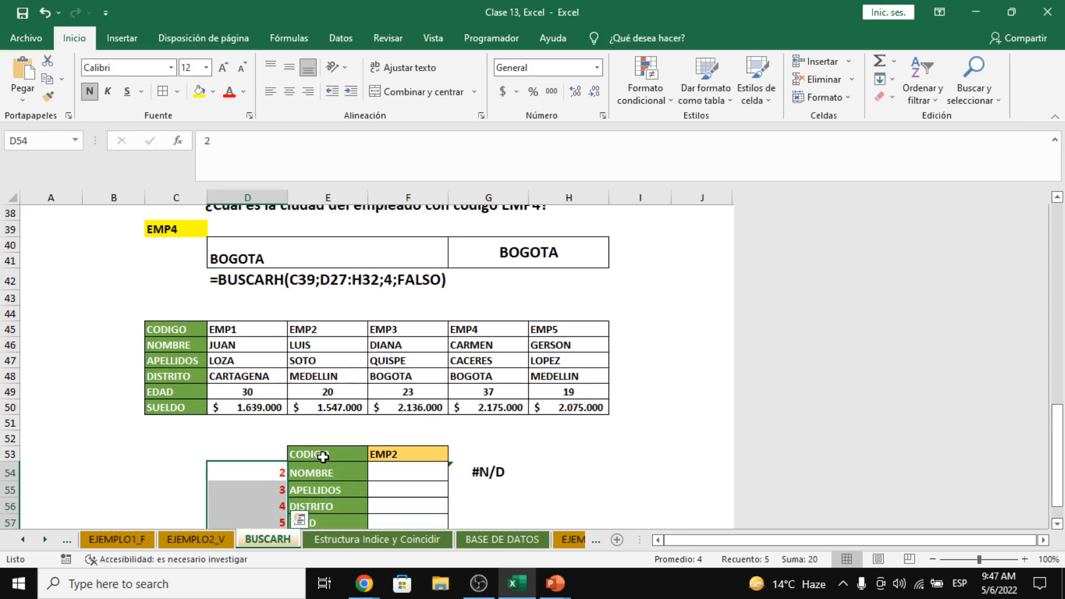
scroll(318, 451, up, 6)
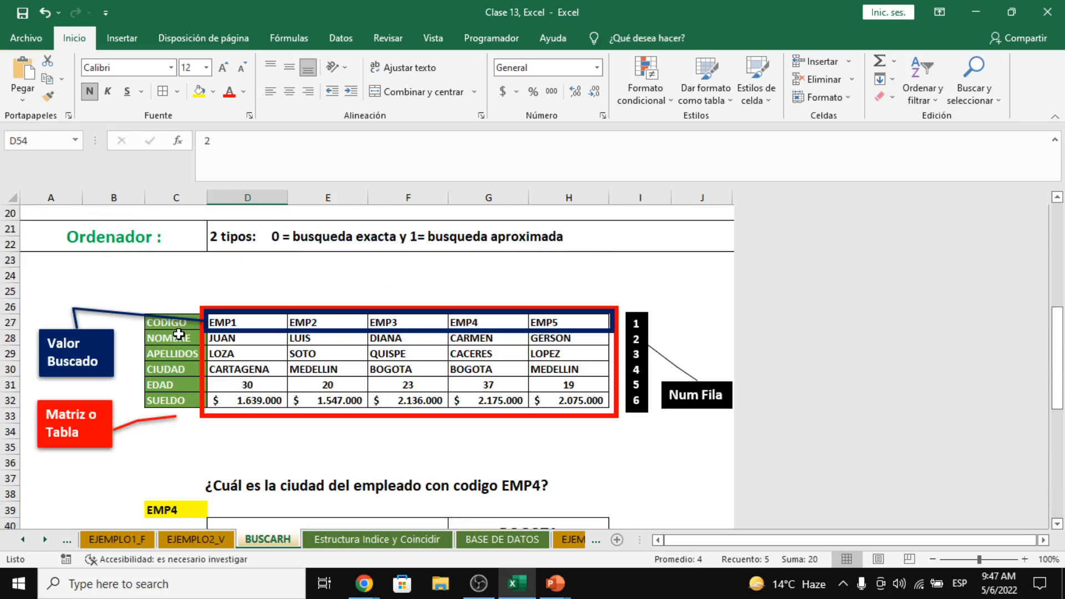
drag(182, 329, 605, 324)
click(681, 337)
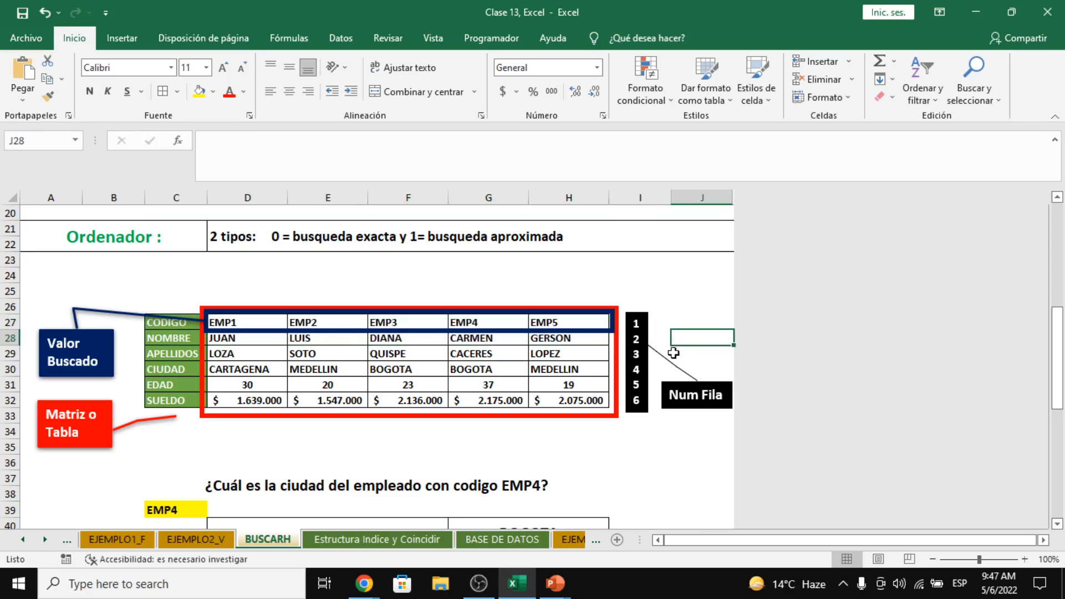
click(689, 356)
click(689, 368)
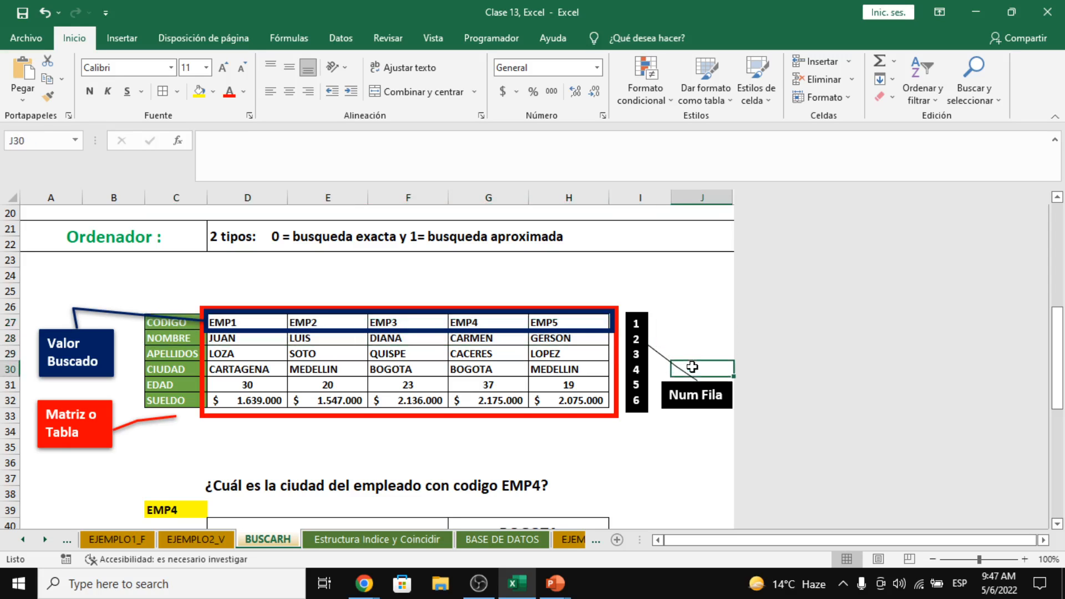
scroll(428, 404, down, 5)
scroll(268, 493, down, 2)
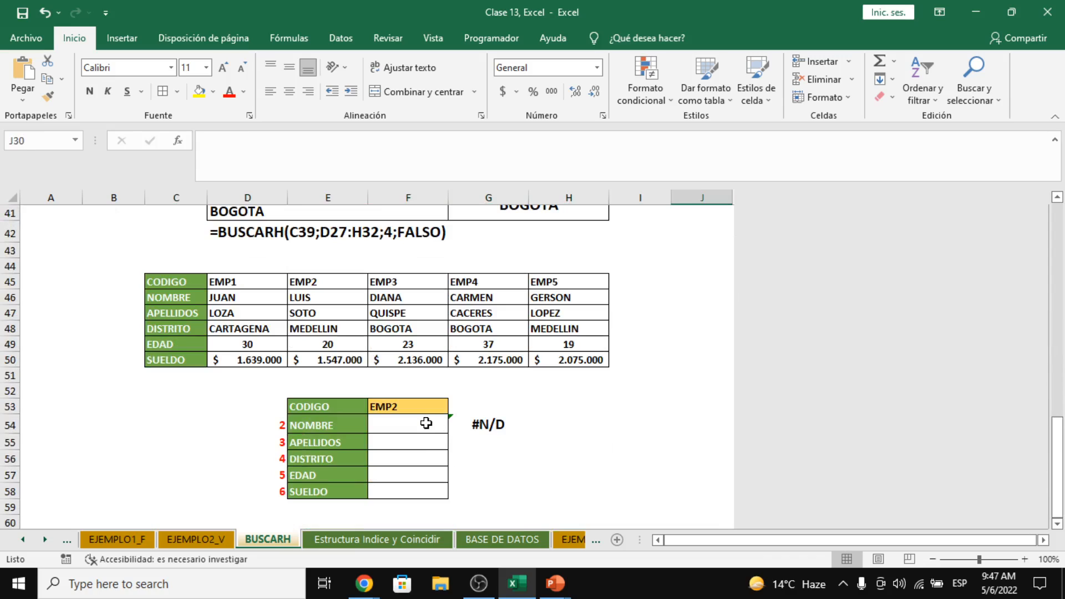
Step: Start a BUSCARH formula in the NOMBRE cell F54 with the code cell F53 as lookup value
click(425, 423)
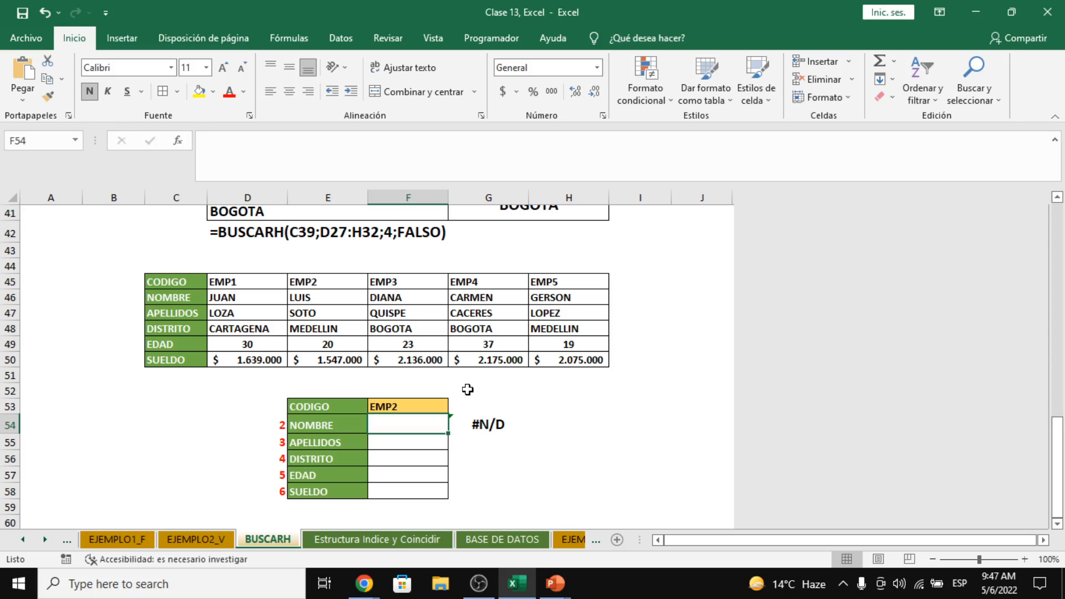
text(=BUSCAR)
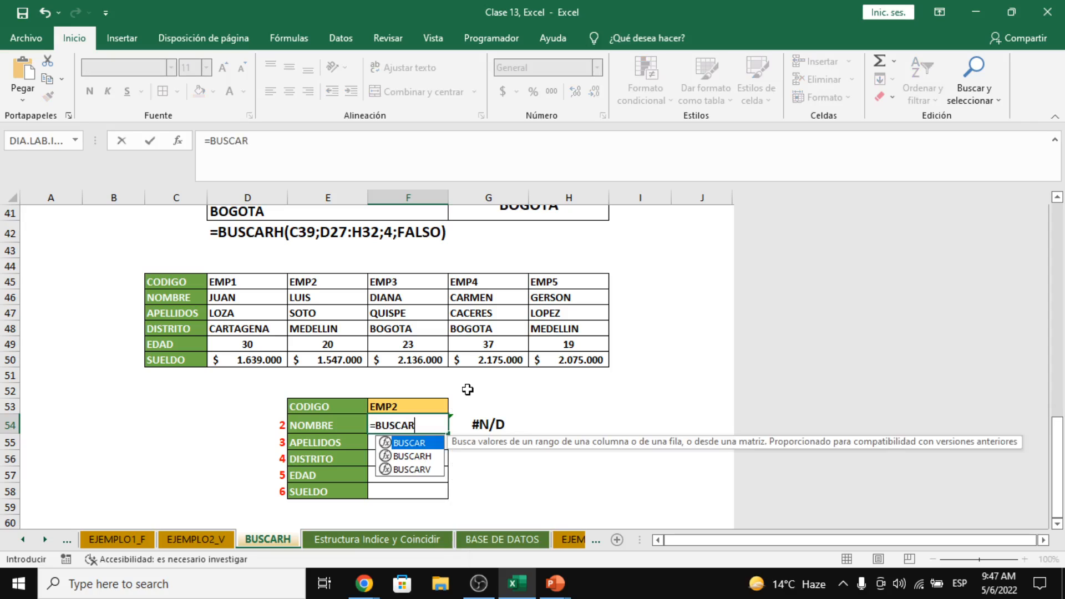
key(Down)
key(Tab)
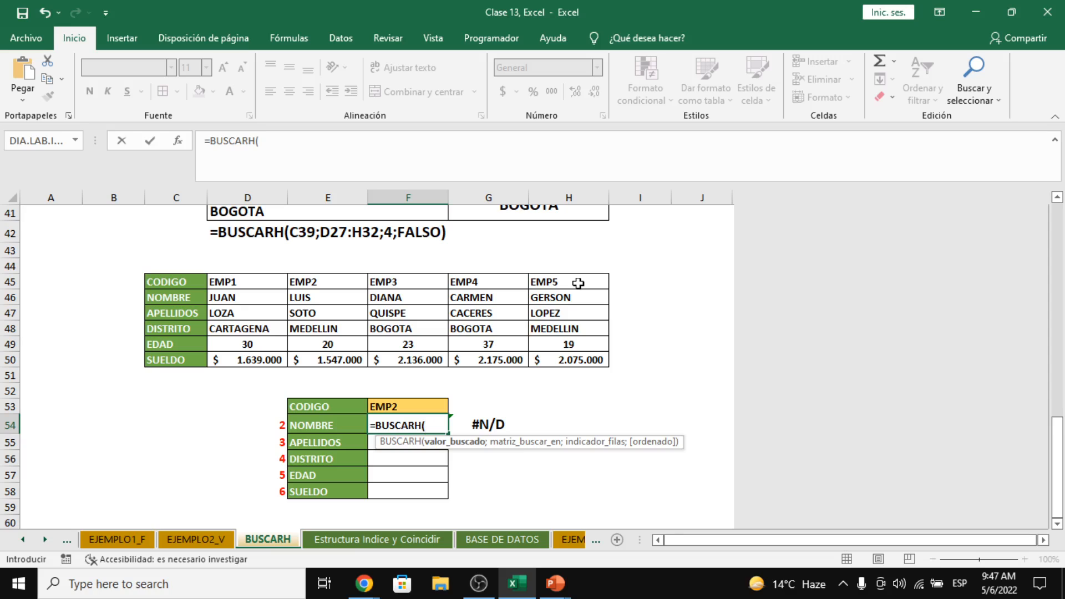
click(419, 406)
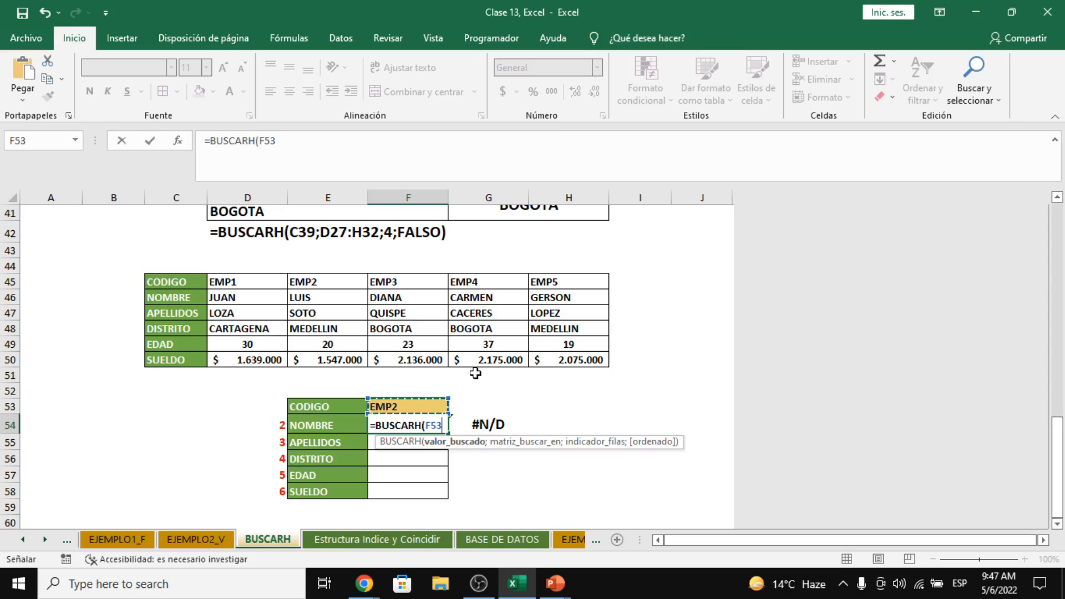
text(;)
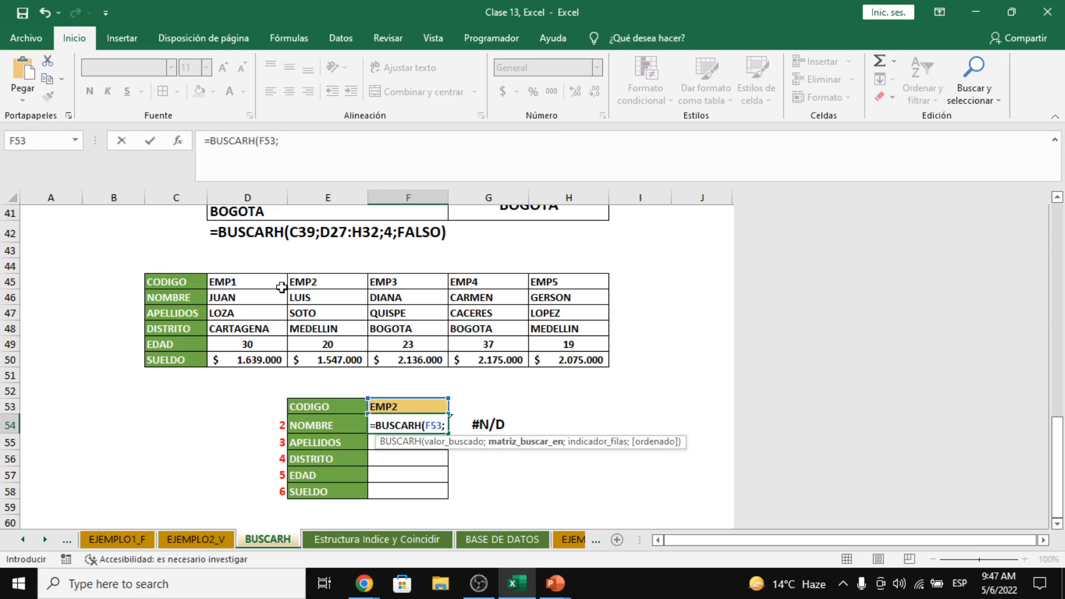
Step: Set the formula's table argument to D45:H50, leaving out the heading column, and review the Matriz explanation higher on the sheet
drag(186, 281, 595, 354)
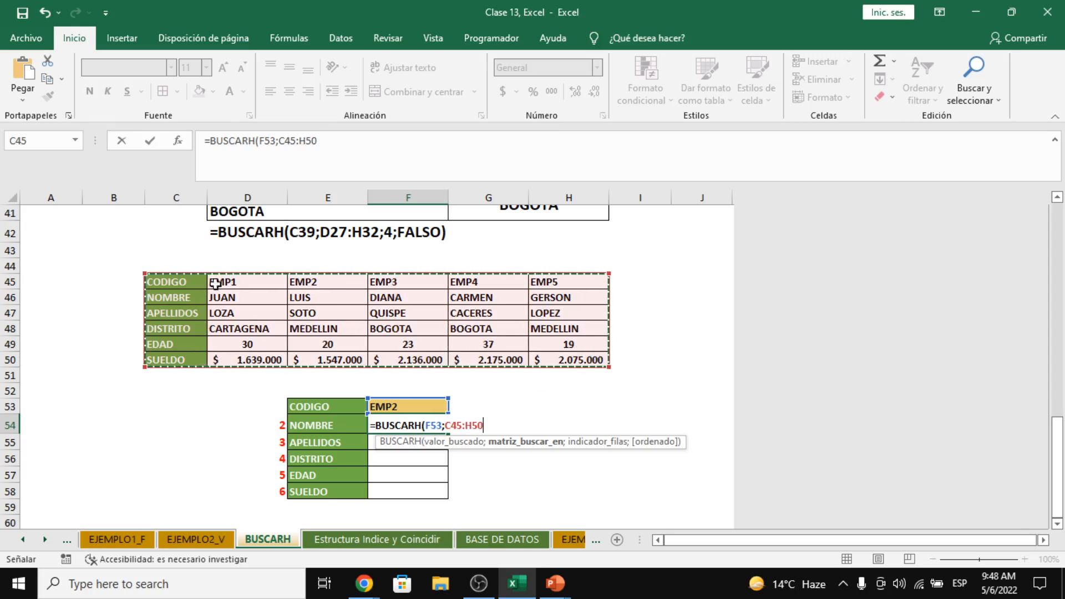
drag(221, 280, 597, 348)
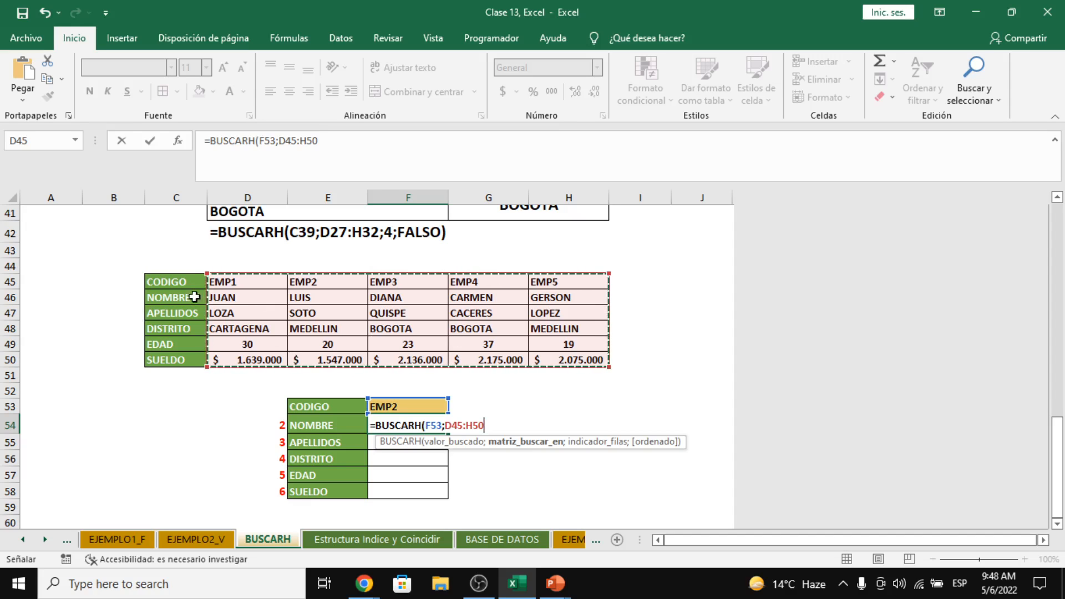
scroll(204, 277, up, 10)
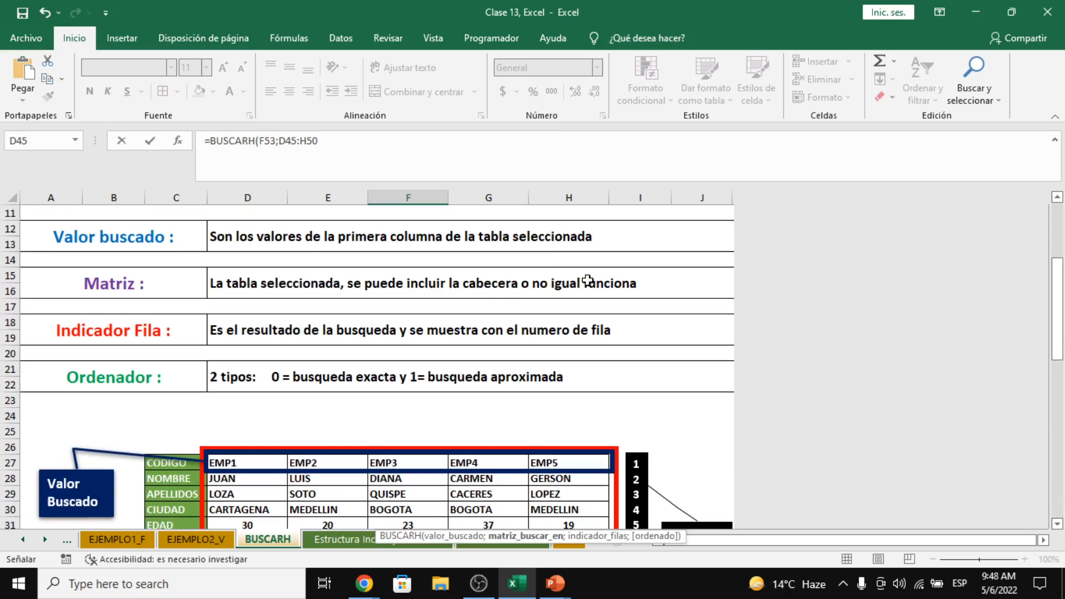
scroll(501, 398, down, 10)
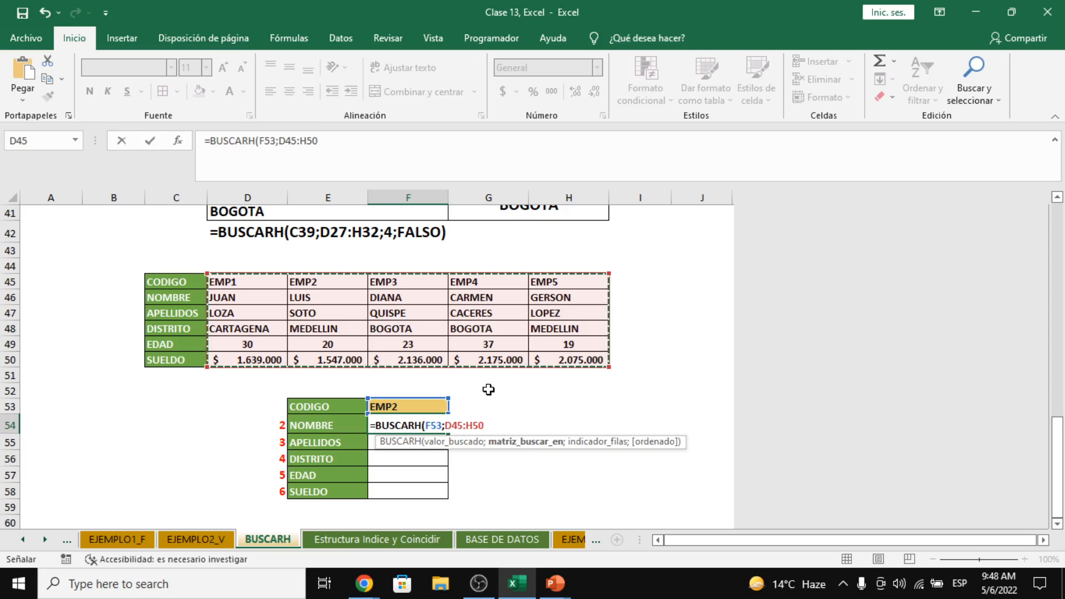
text(;)
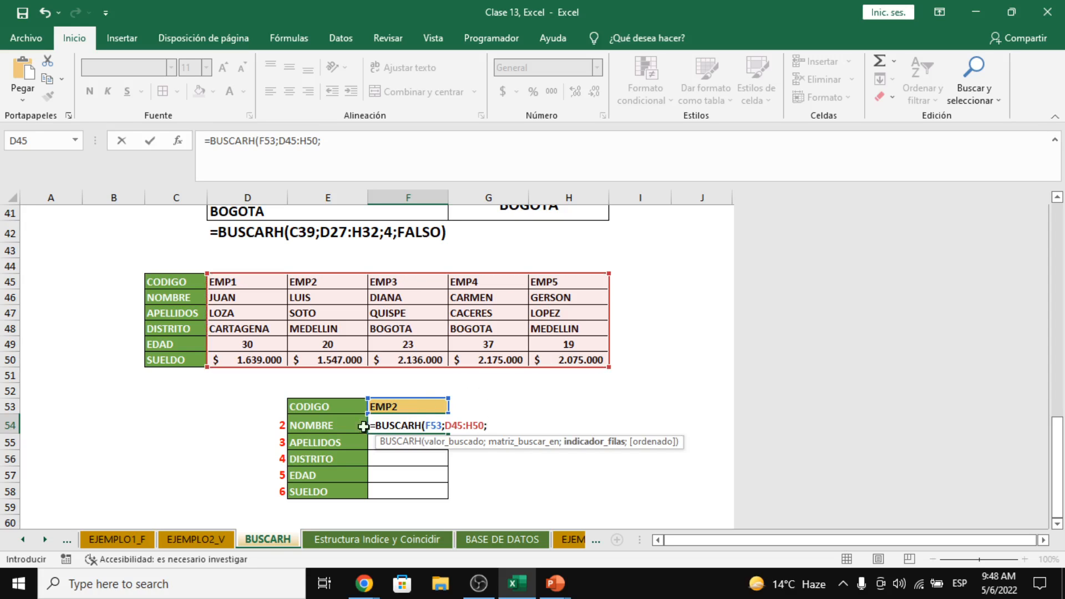
Step: Complete the formula's arguments with D54 as row indicator and FALSO for an exact match, and close the parenthesis
click(272, 425)
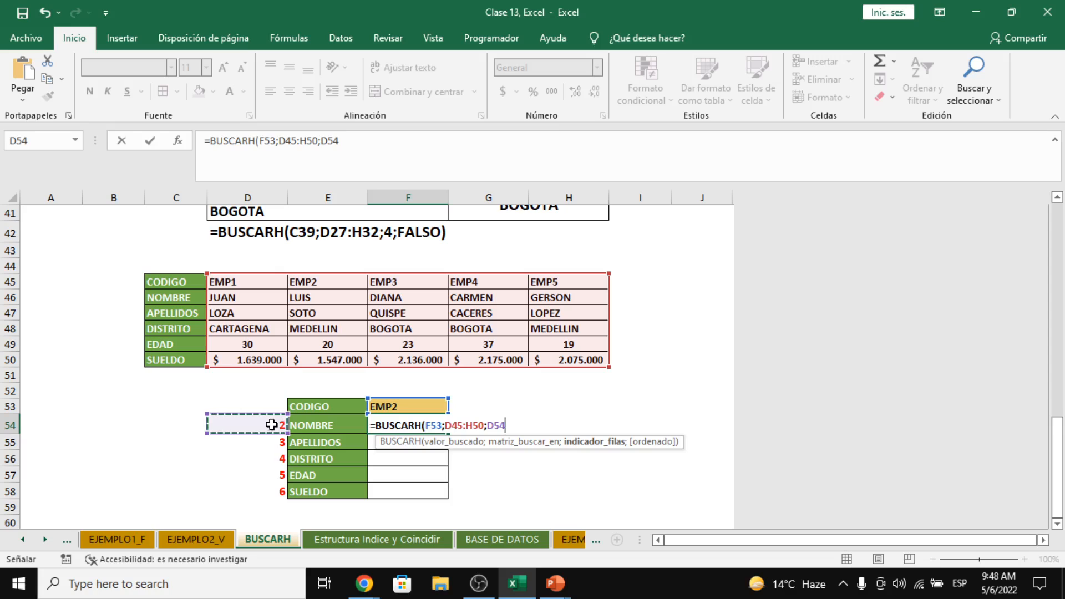
text(;)
key(Down)
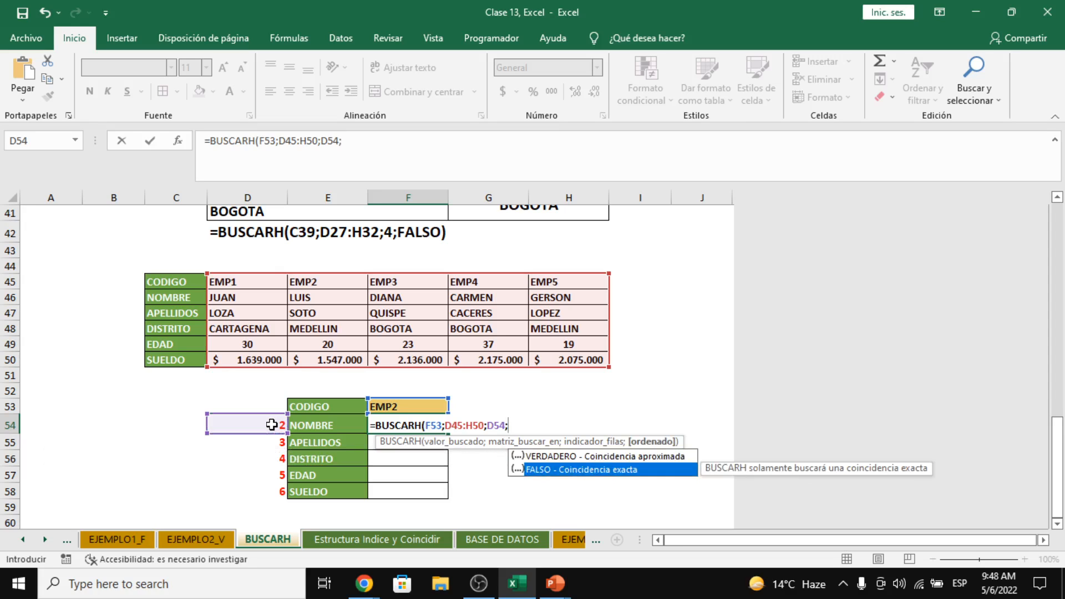
key(Tab)
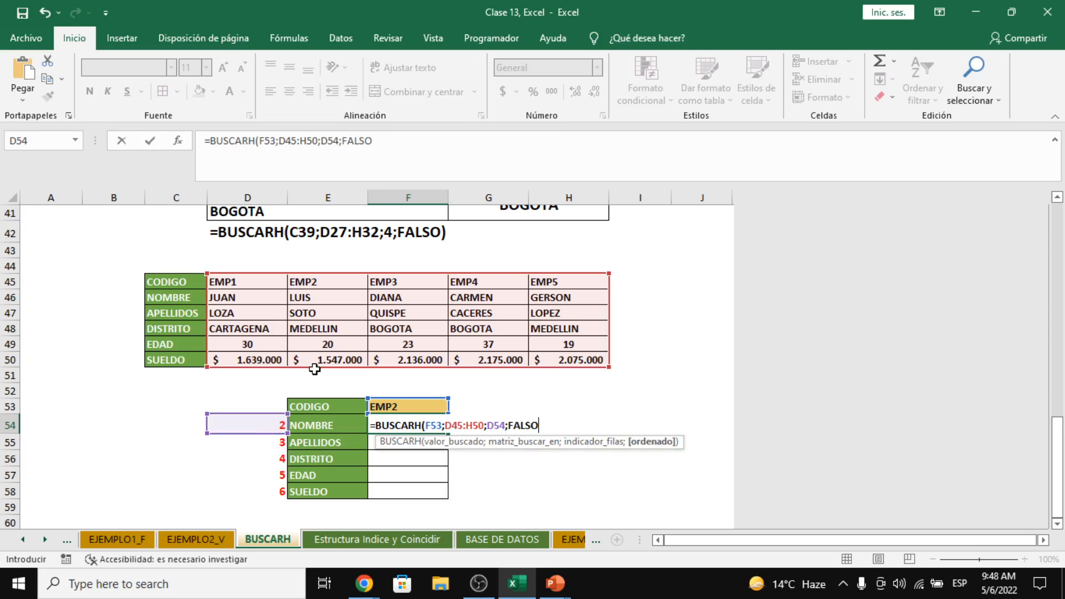
text())
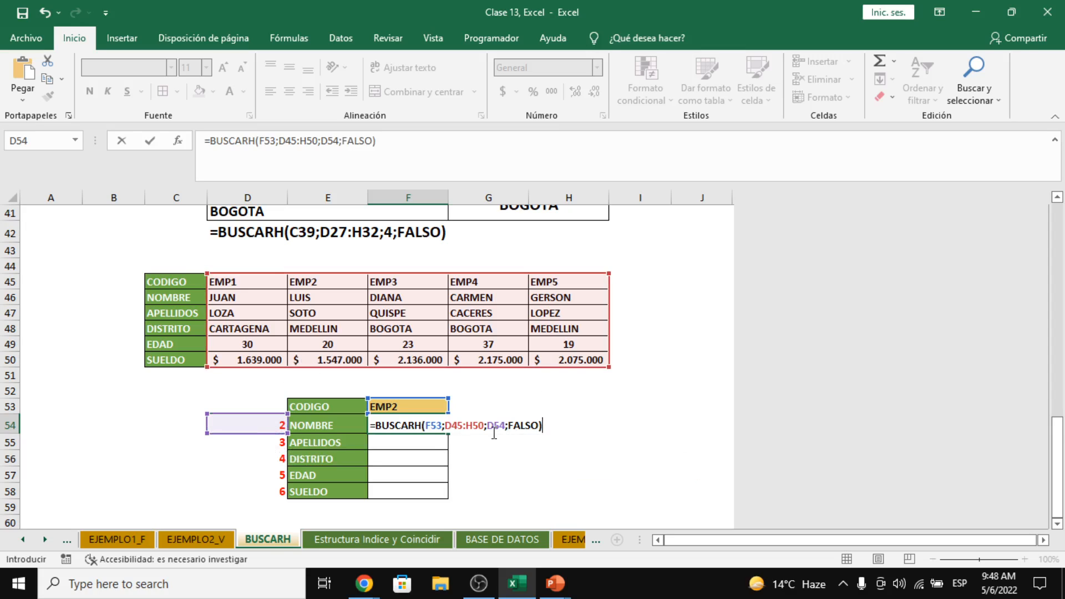
click(465, 425)
click(528, 425)
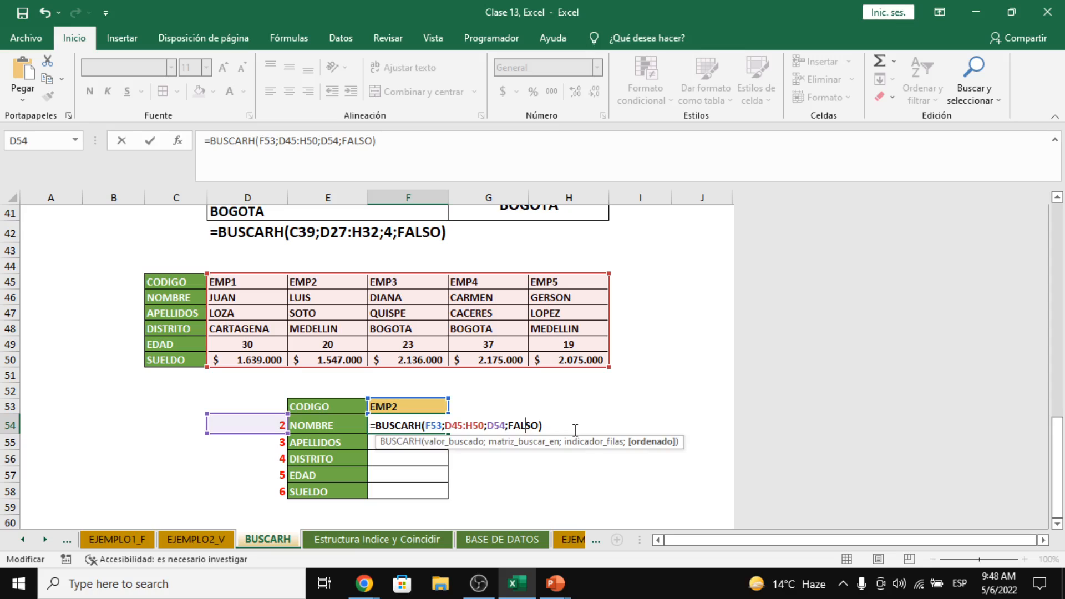
click(575, 430)
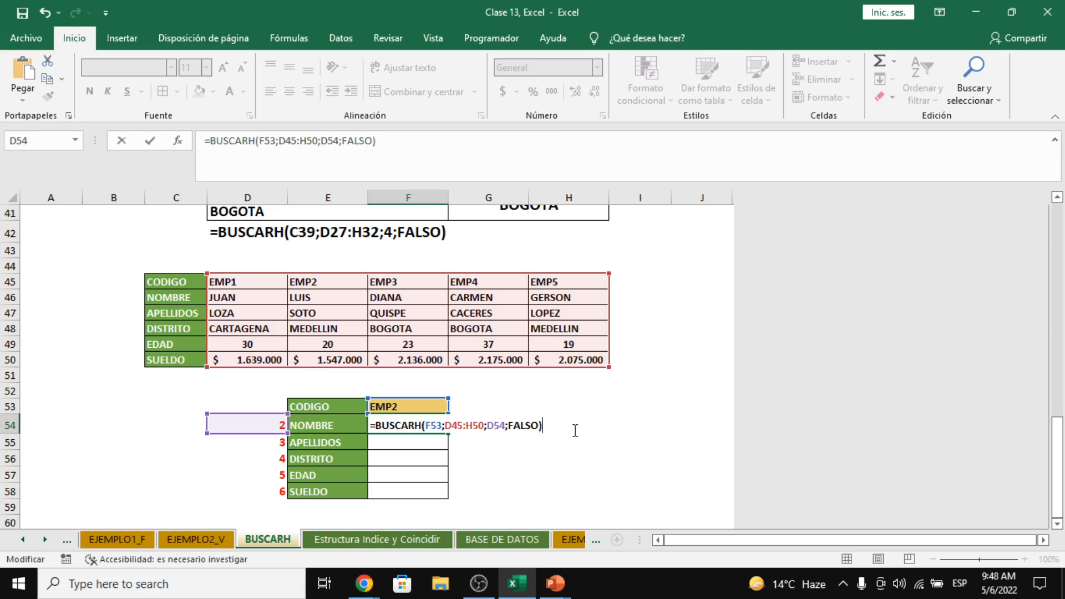
Step: Make the formula's table range absolute as $D$45:$H$50
click(458, 425)
key(F4)
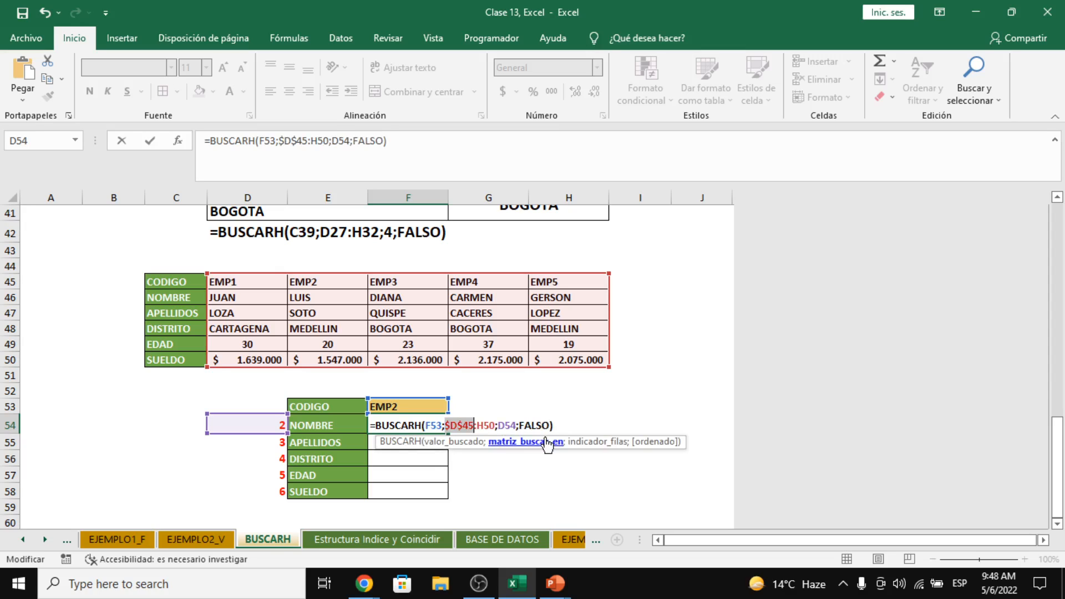
click(489, 425)
key(F4)
click(519, 174)
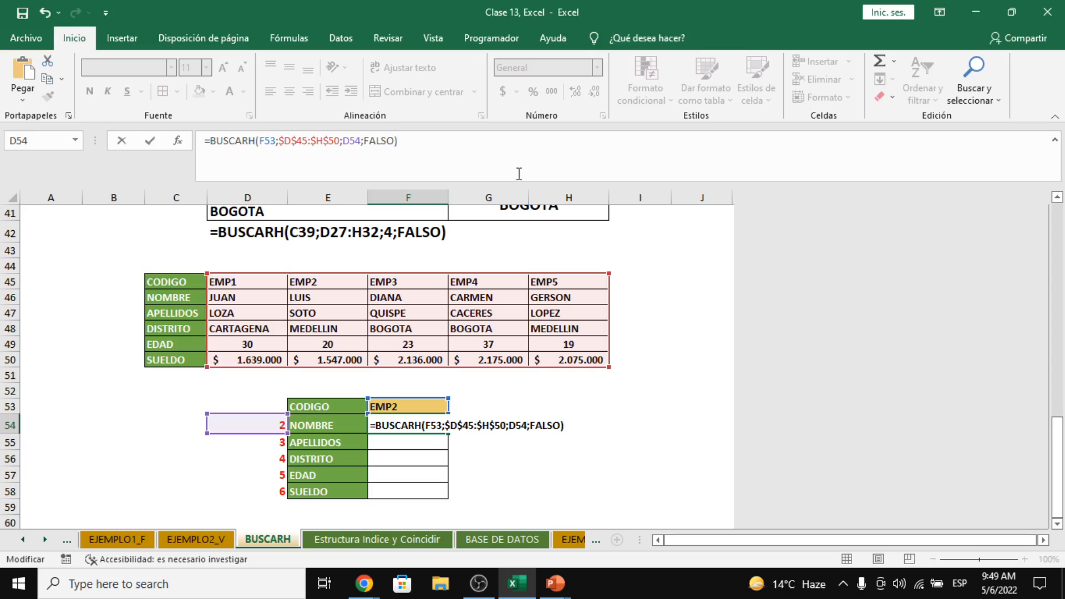
Step: Make the lookup value absolute as $F$53, keep D54 relative and enter the formula in F54
click(435, 424)
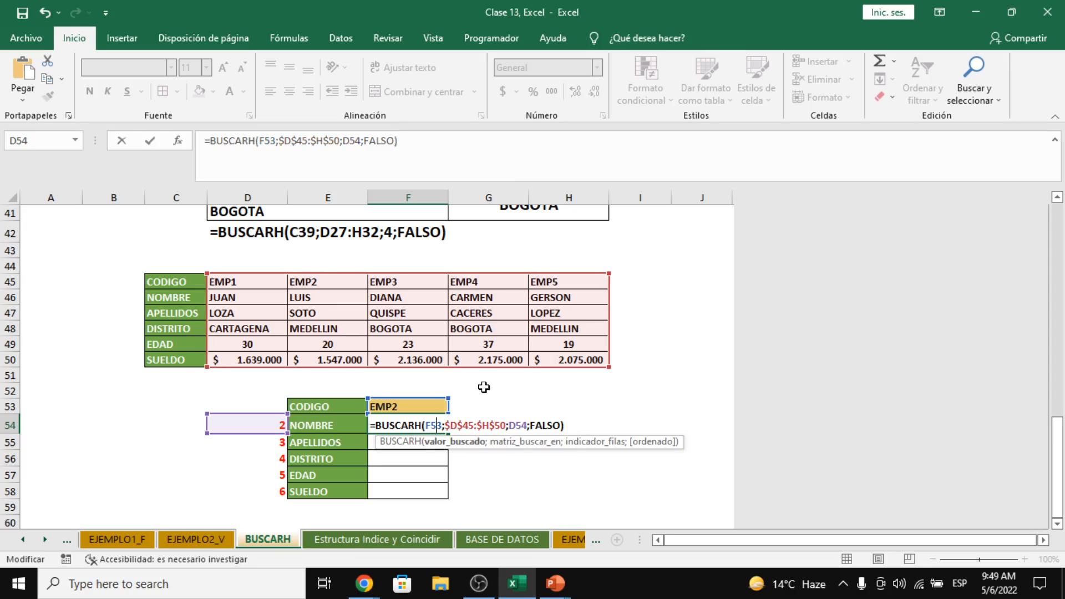
key(F4)
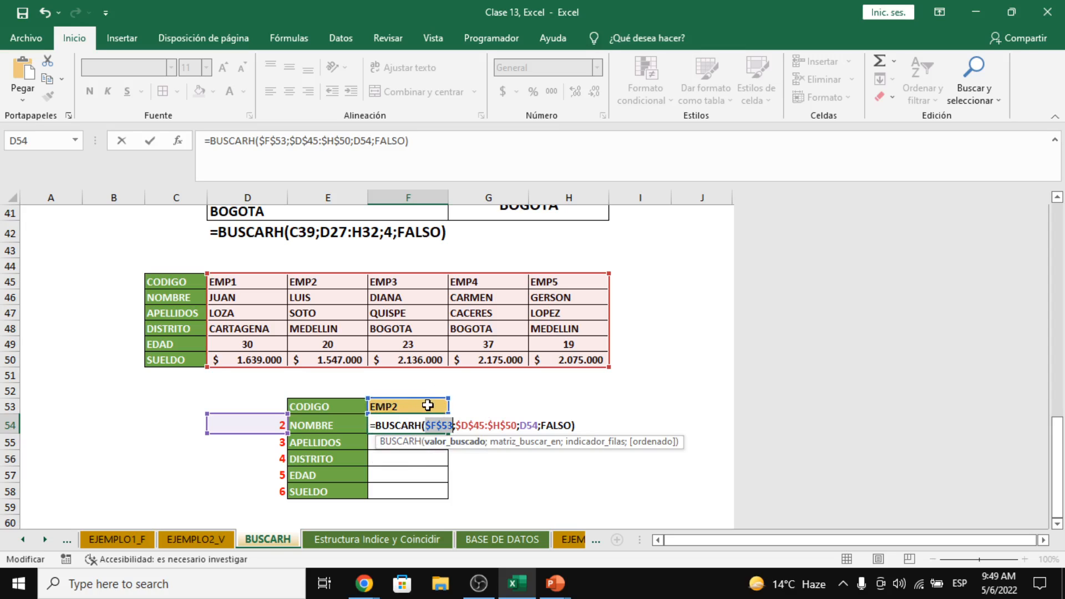
click(530, 425)
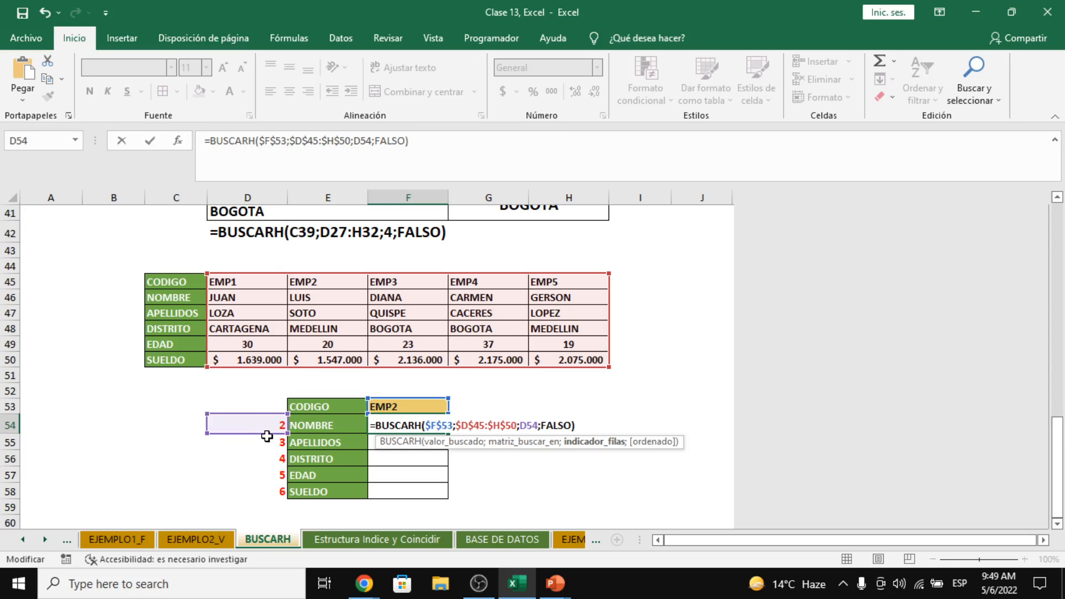
key(Return)
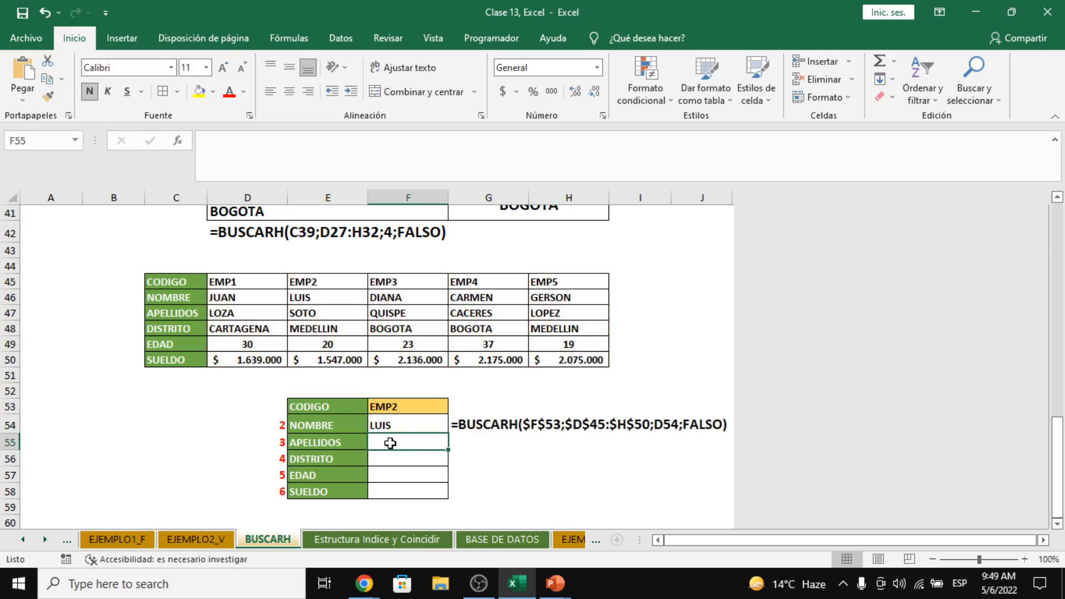
Step: Copy the BUSCARH formula from F54 down to F58 and check the copied formula in each form cell
click(401, 429)
drag(448, 435, 449, 492)
click(420, 444)
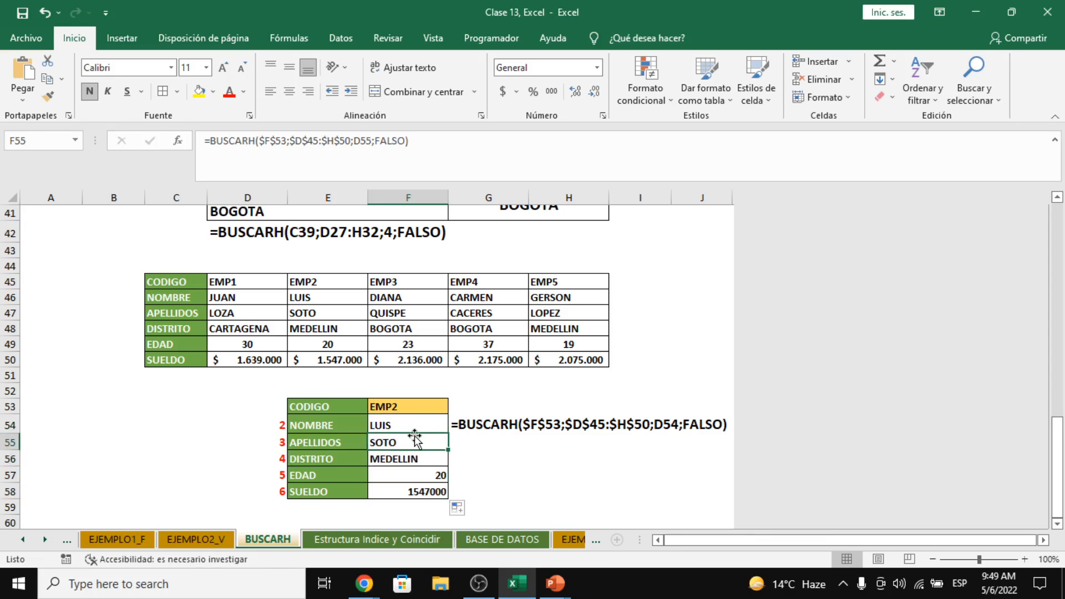
click(409, 426)
click(421, 443)
click(426, 458)
click(435, 474)
click(430, 491)
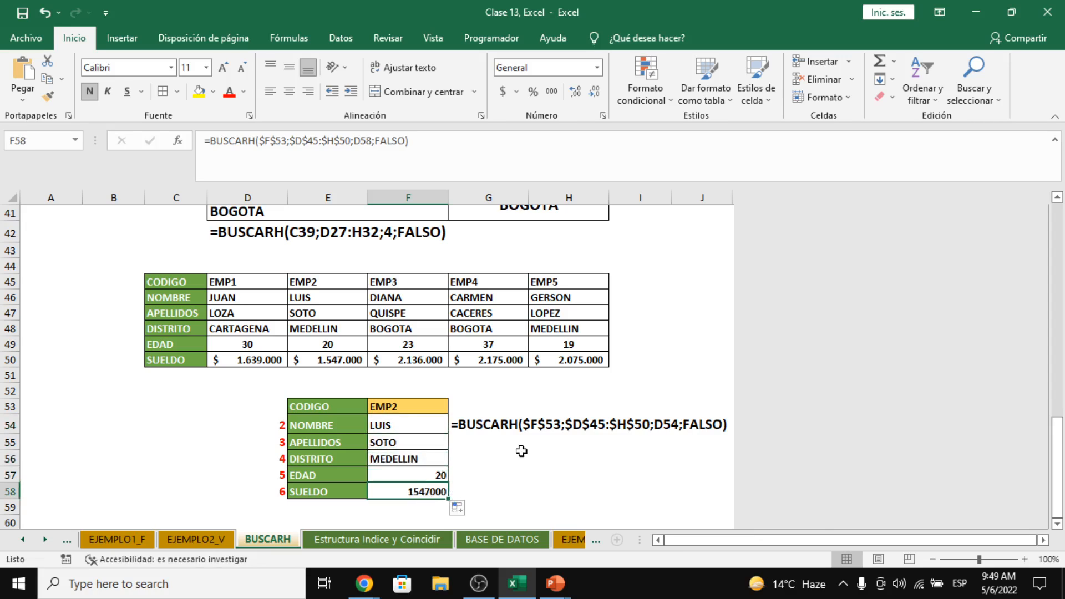
Step: Test the form by choosing the codes EMP4, EMP1, EMP3 and finally EMP4 in F53
drag(342, 301, 340, 345)
click(412, 400)
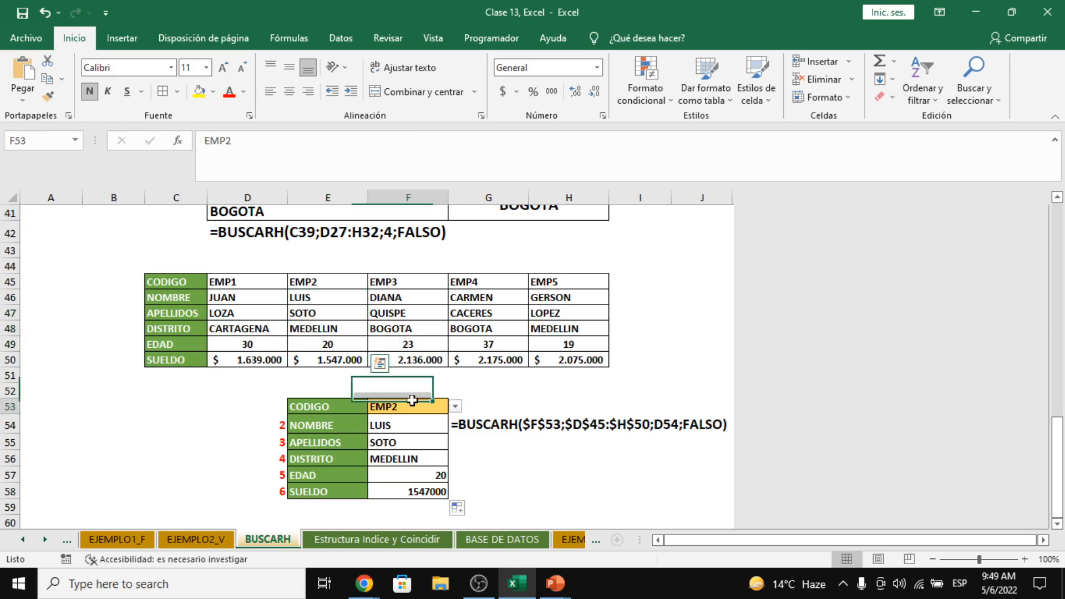
click(455, 406)
click(423, 447)
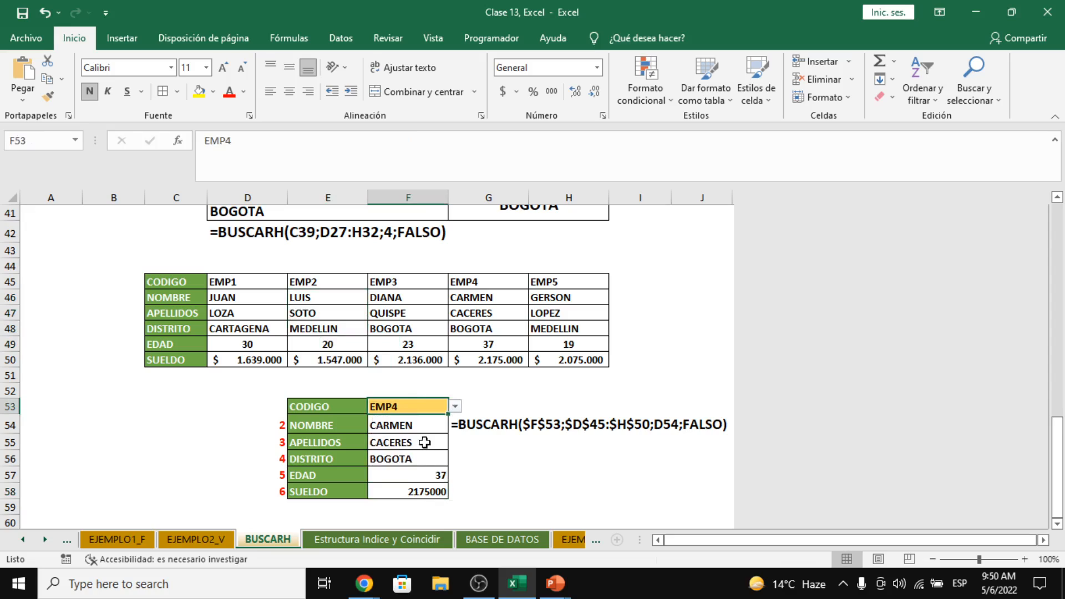
click(454, 406)
click(438, 424)
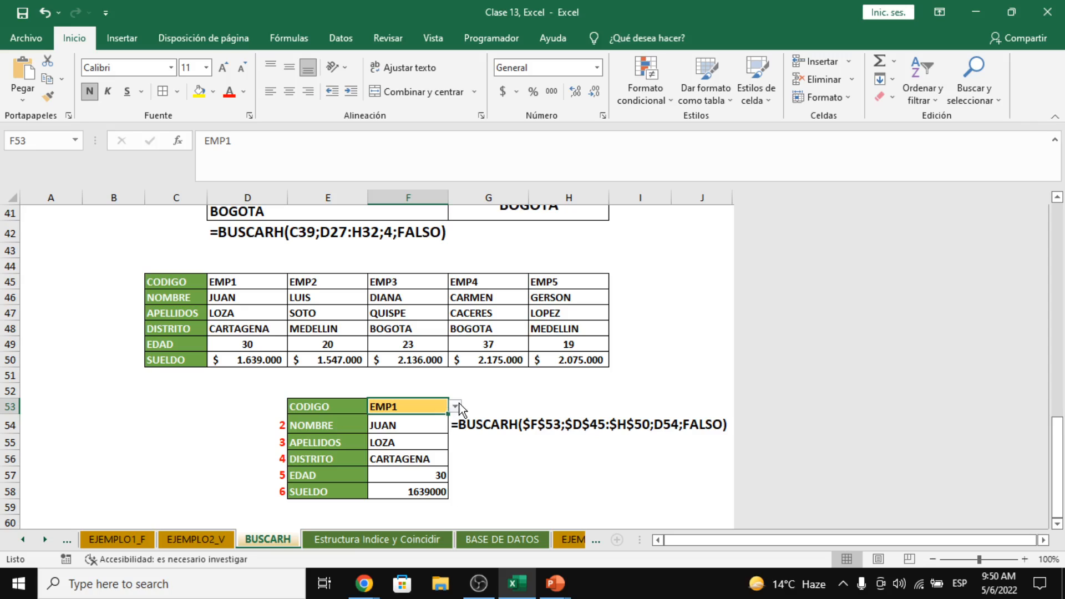
click(455, 406)
click(422, 440)
click(455, 406)
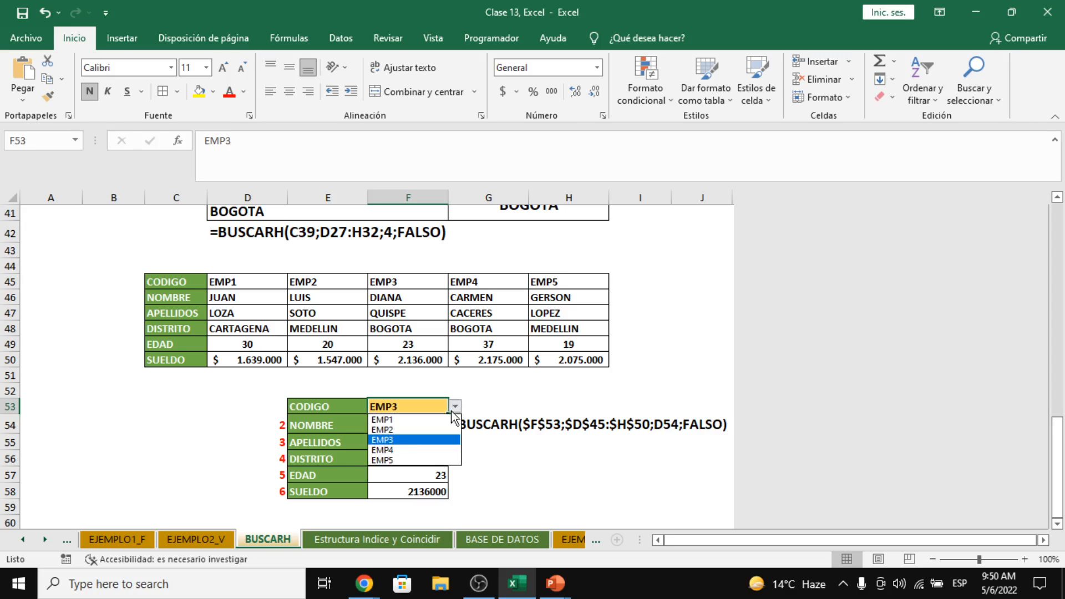
click(431, 449)
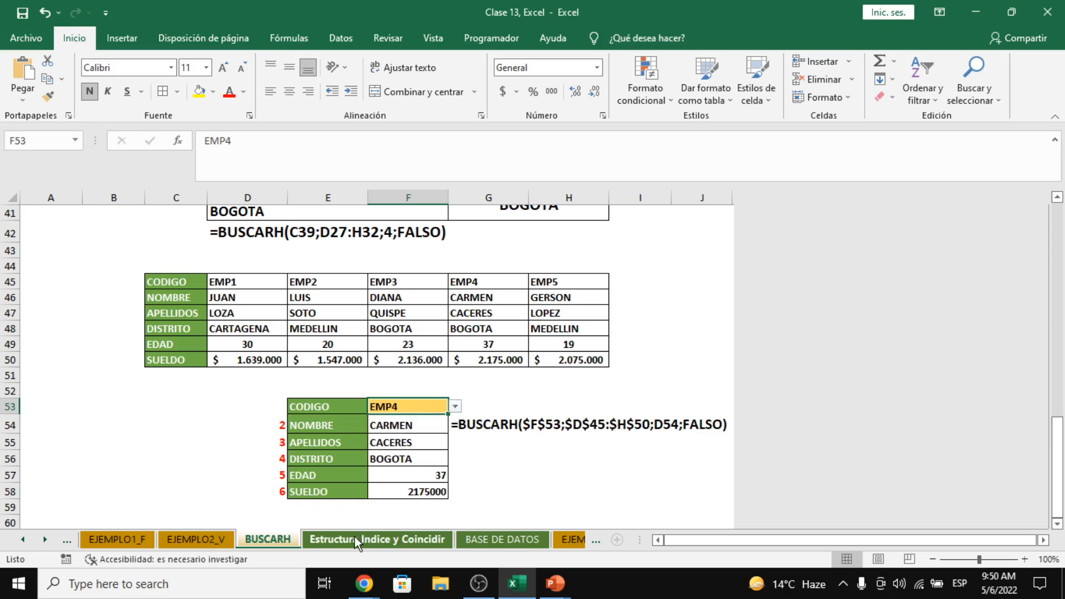
Step: Switch to the Google Meet call window in Chrome
mouse_move(364, 582)
mouse_move(313, 547)
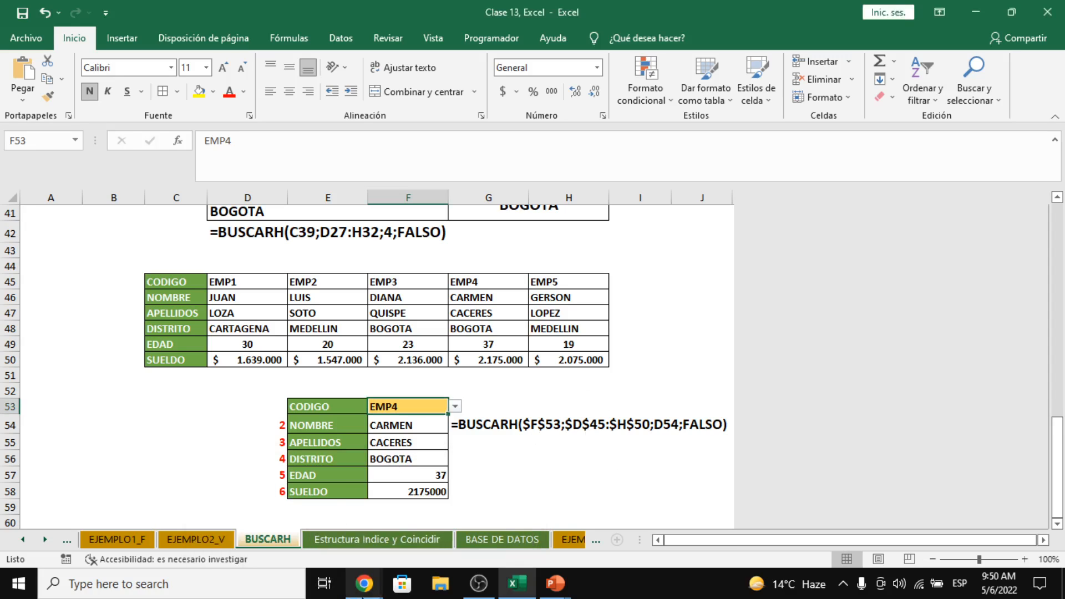
click(361, 584)
click(311, 478)
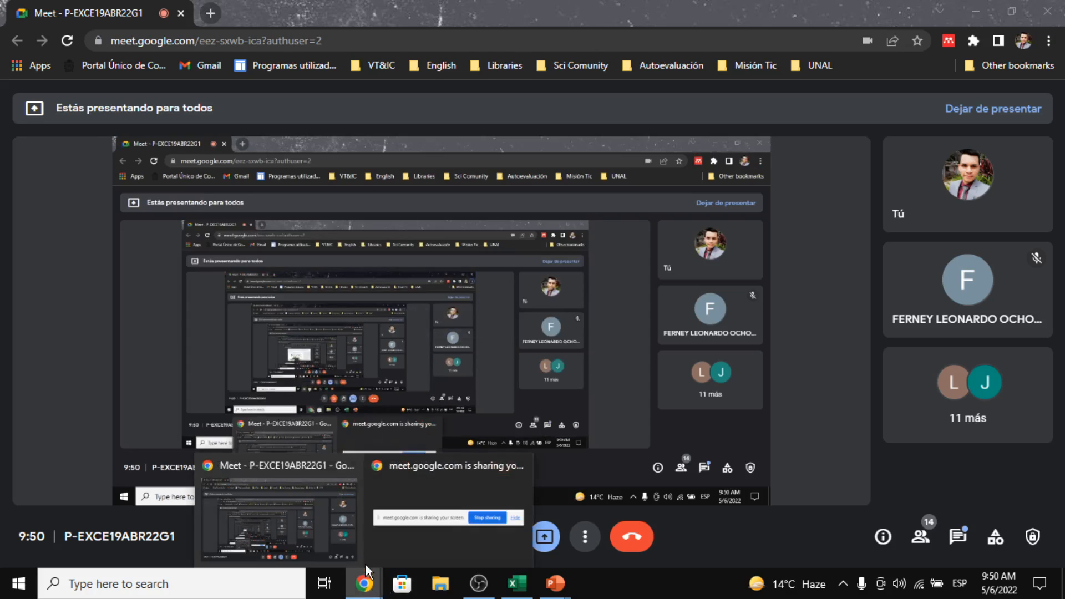
Step: Return to Excel and open the Estructura Indice y Coincidir sheet at its beginning
click(504, 587)
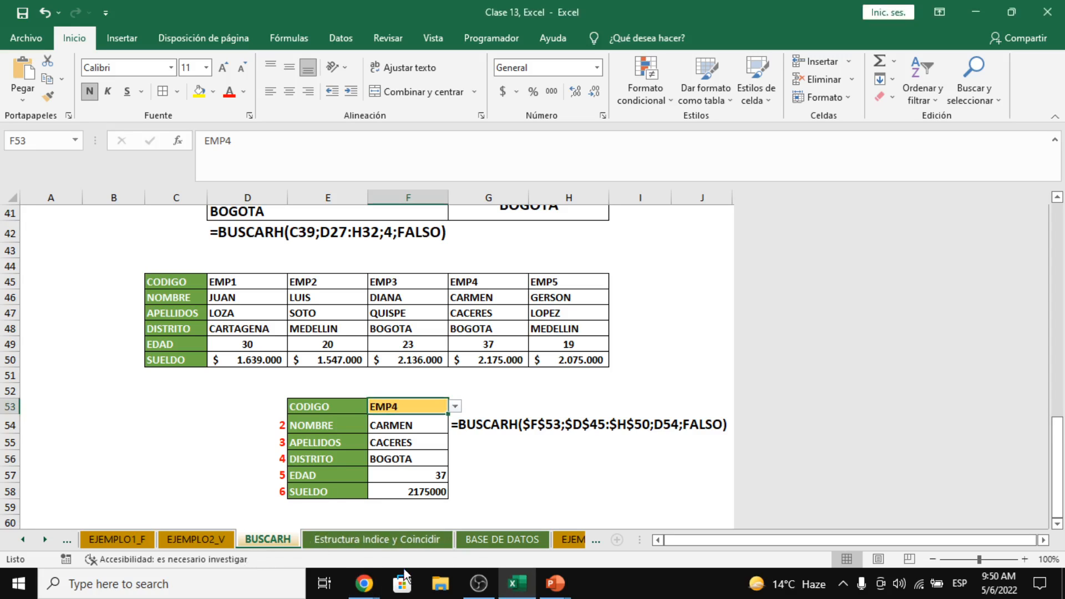
click(378, 541)
scroll(337, 455, up, 2)
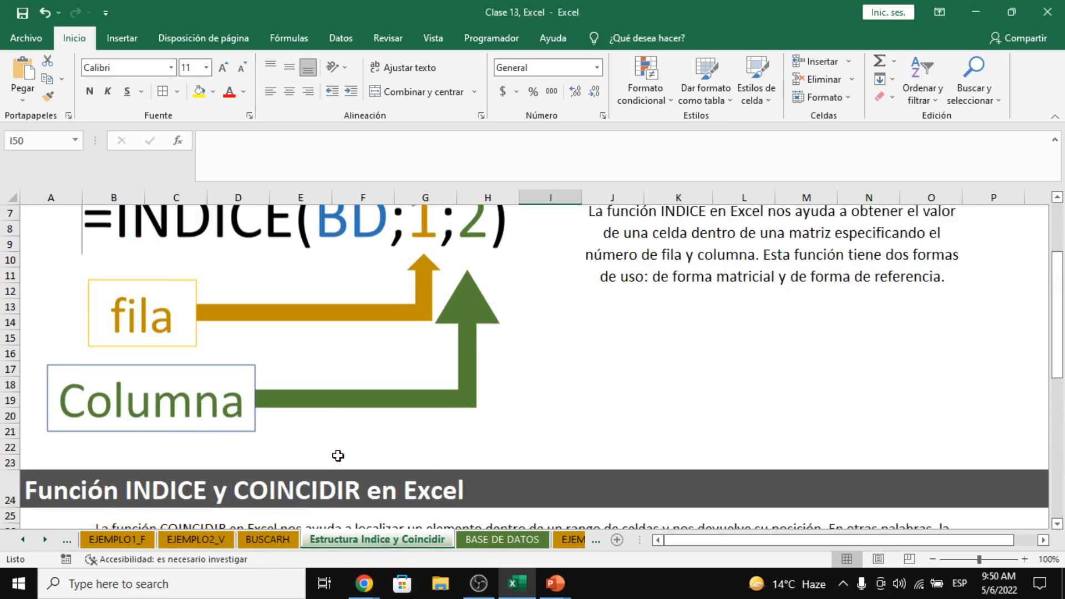
scroll(337, 455, up, 2)
Step: Switch to Google Meet and read the participants' messages in the call chat
mouse_move(363, 583)
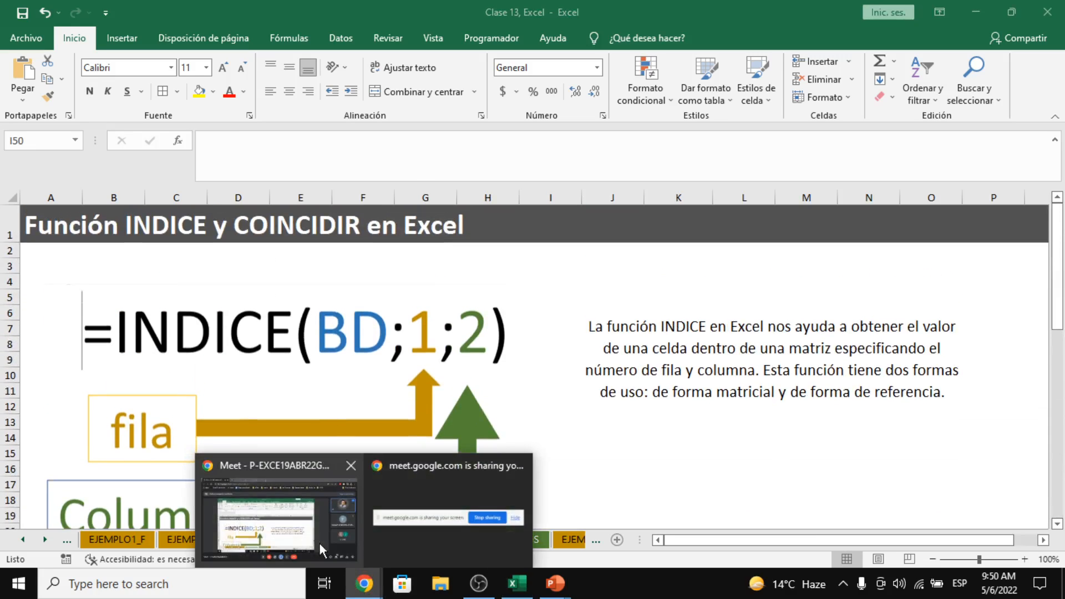
click(320, 551)
click(958, 536)
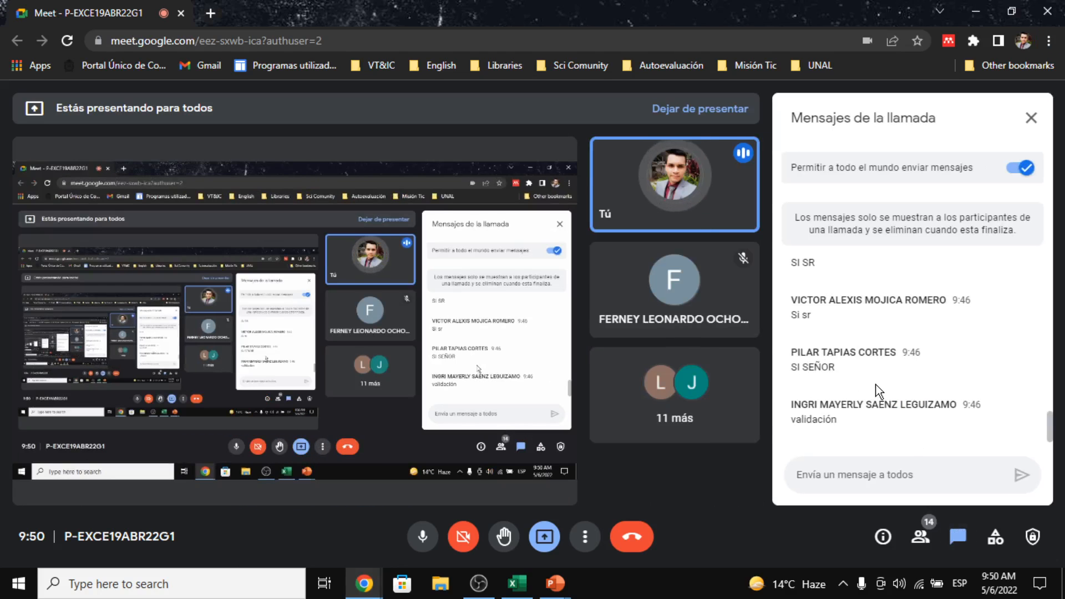
scroll(876, 389, up, 3)
scroll(876, 390, down, 3)
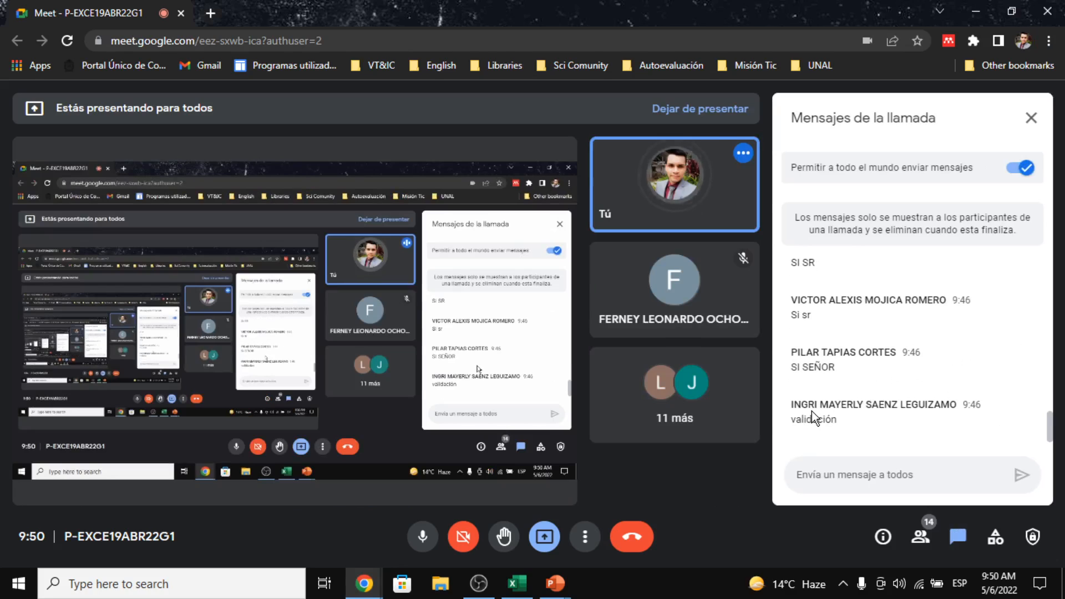
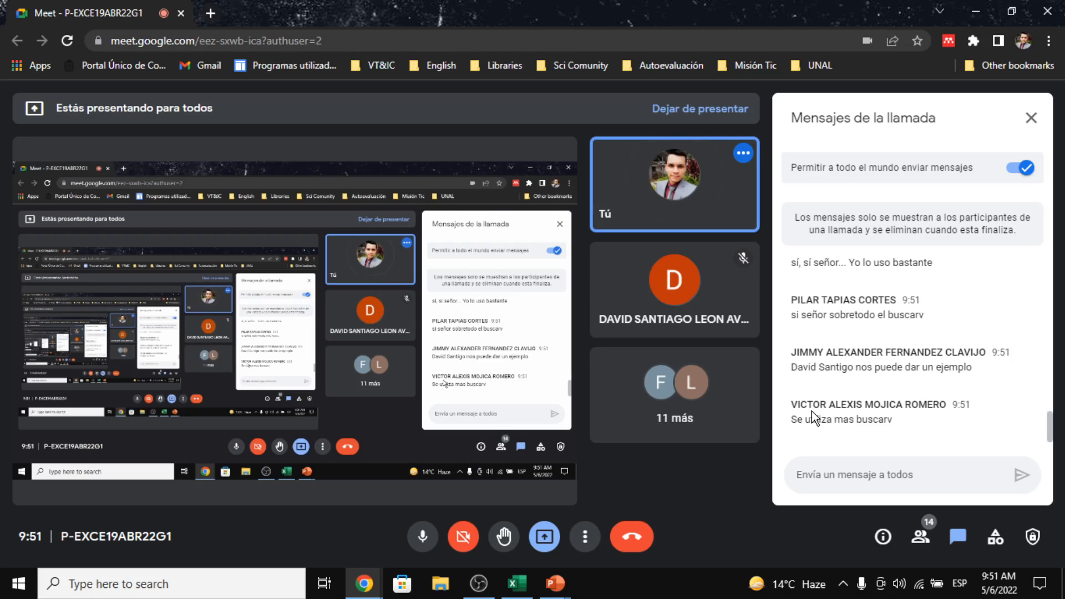
Step: Return to Excel's BUSCARH sheet and examine the name, surname and city rows of the D27:H32 table
key(alt+Tab)
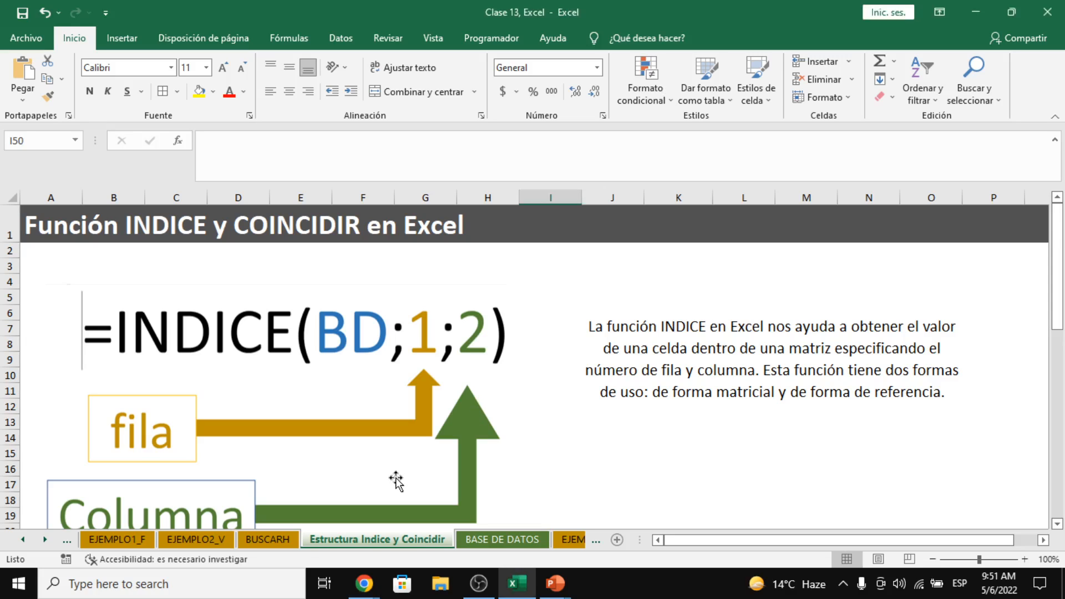
click(289, 542)
scroll(195, 505, up, 7)
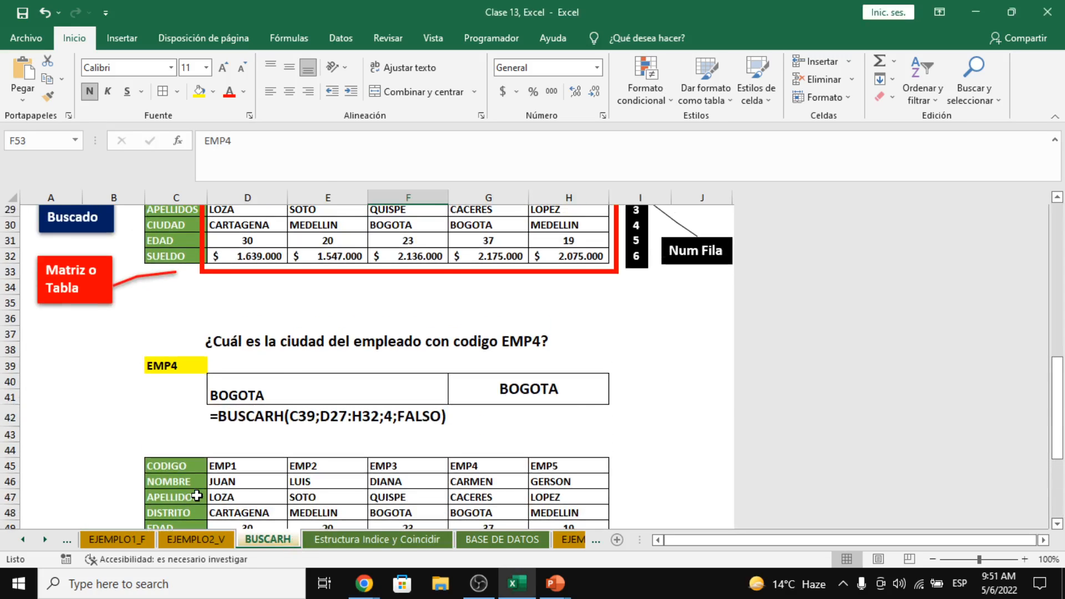
click(256, 340)
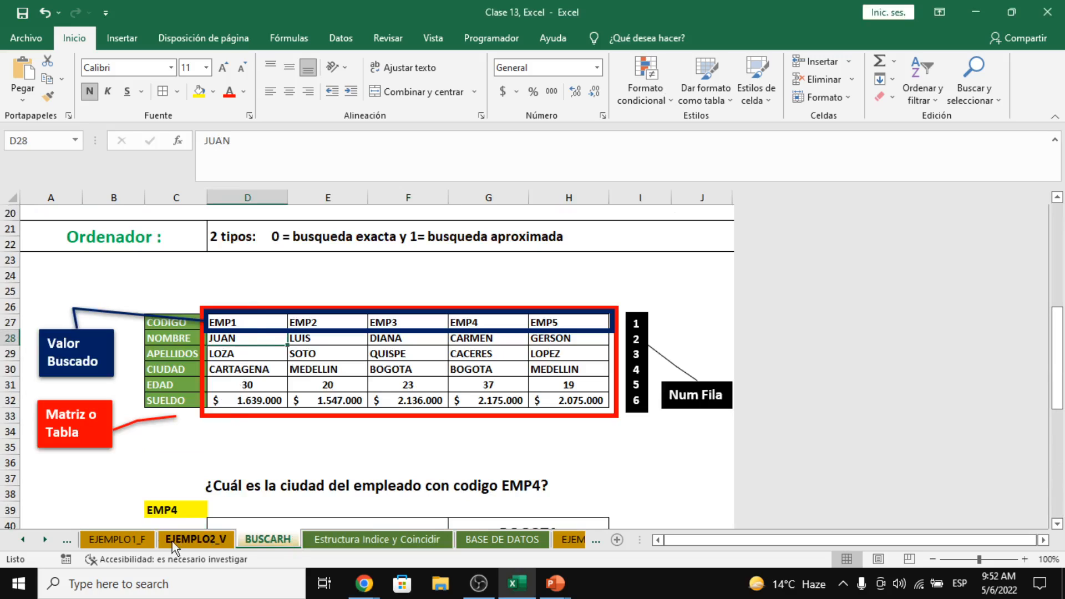
click(254, 351)
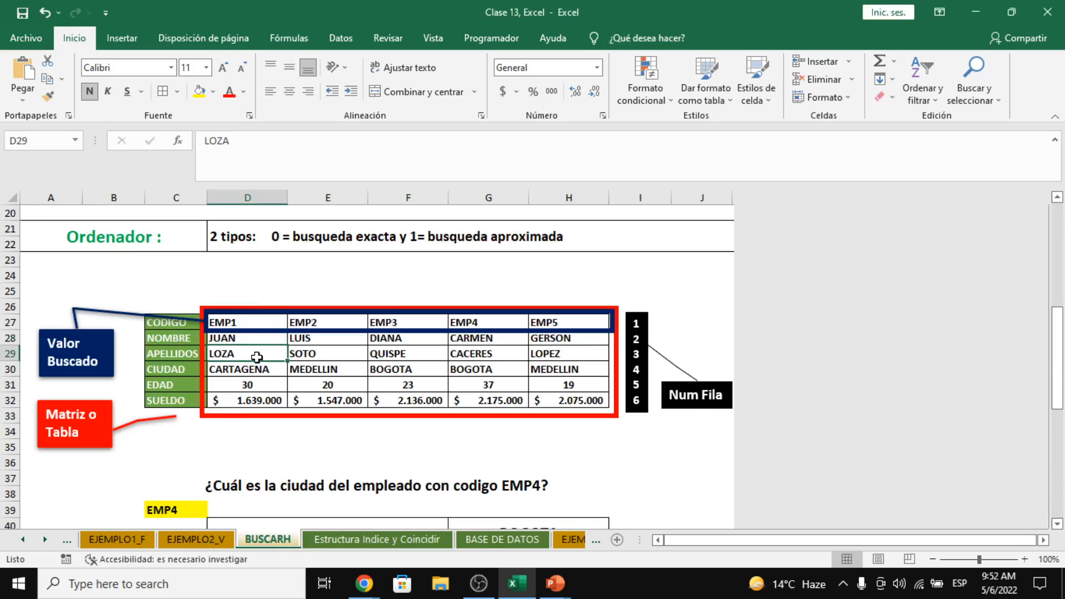
click(269, 368)
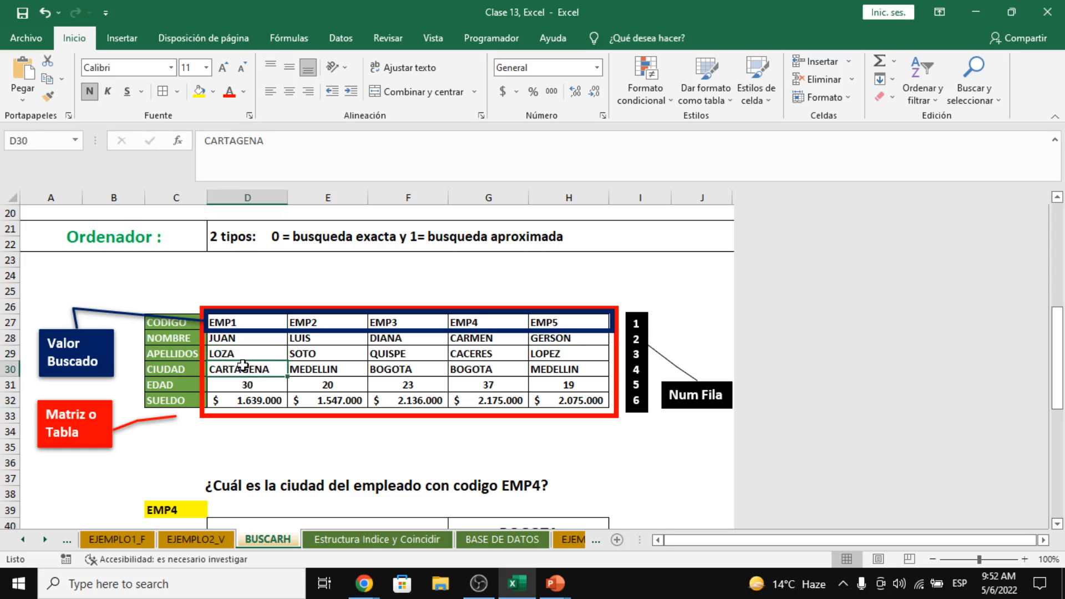
drag(240, 365, 417, 371)
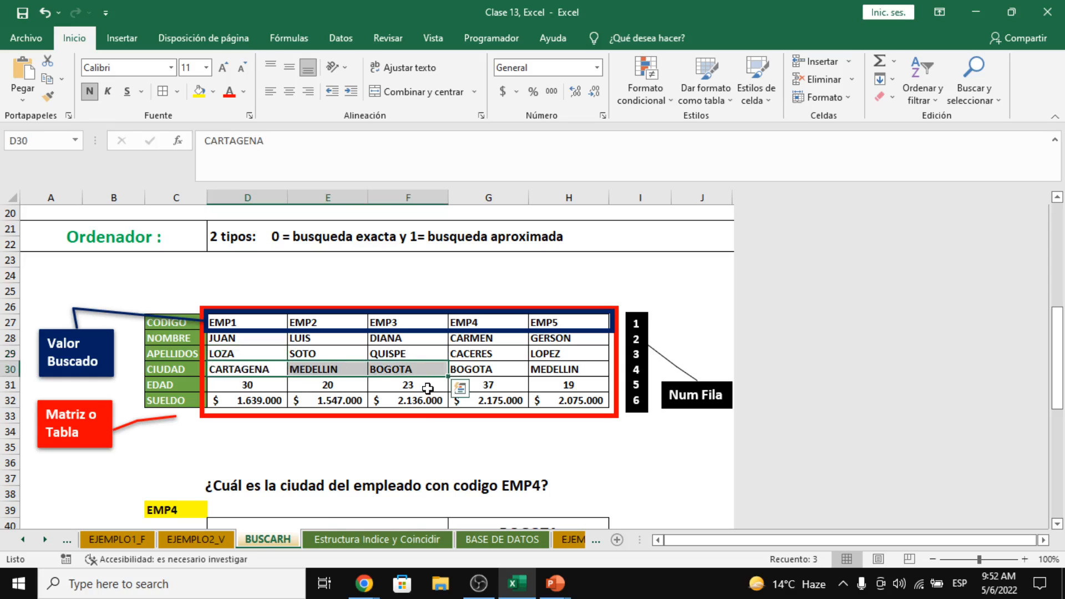
scroll(418, 389, down, 1)
click(423, 324)
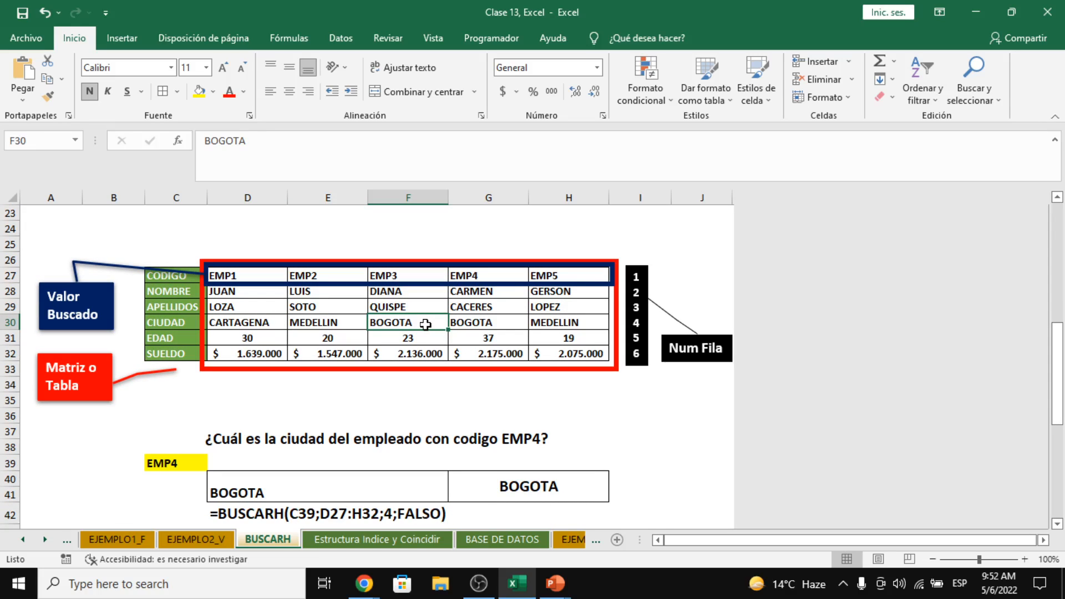
Step: Check the Google Meet chat once more and open the BUSCARV sheet in Excel at the employee table
key(alt+Tab)
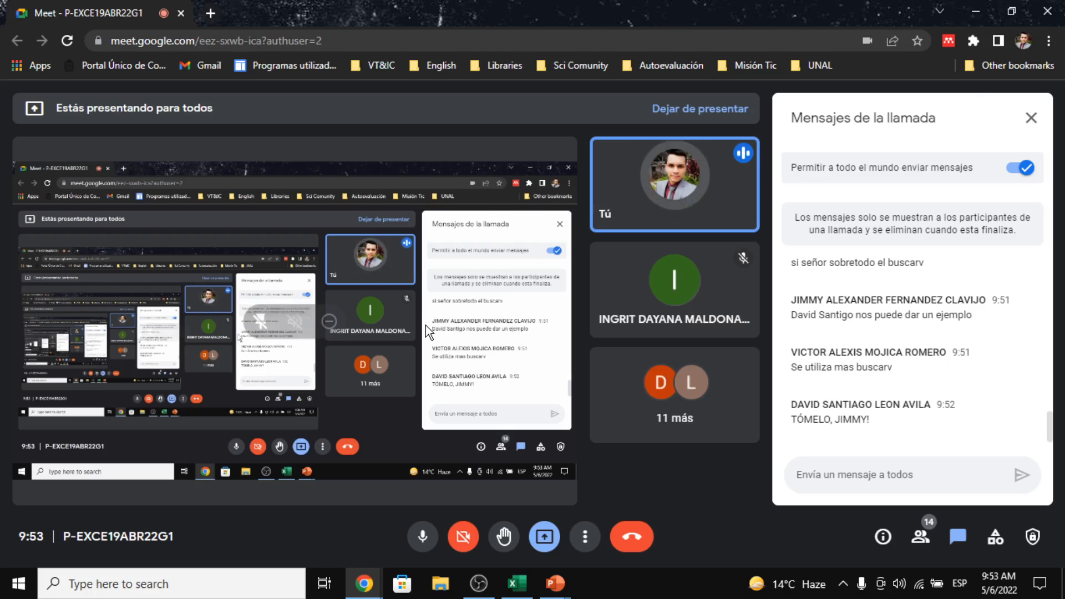
key(alt+Tab)
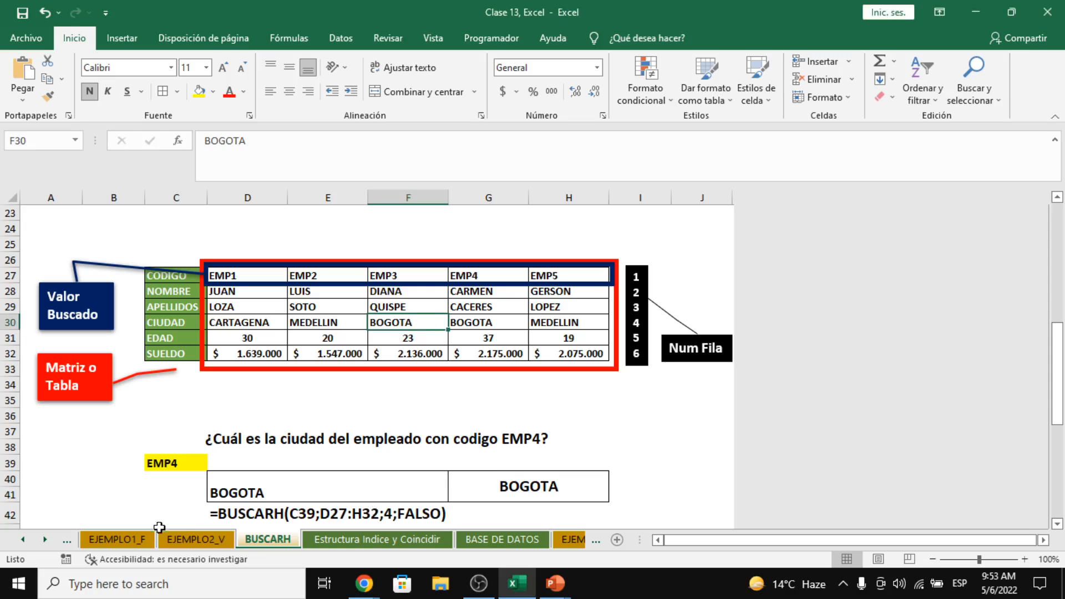
click(21, 542)
click(20, 542)
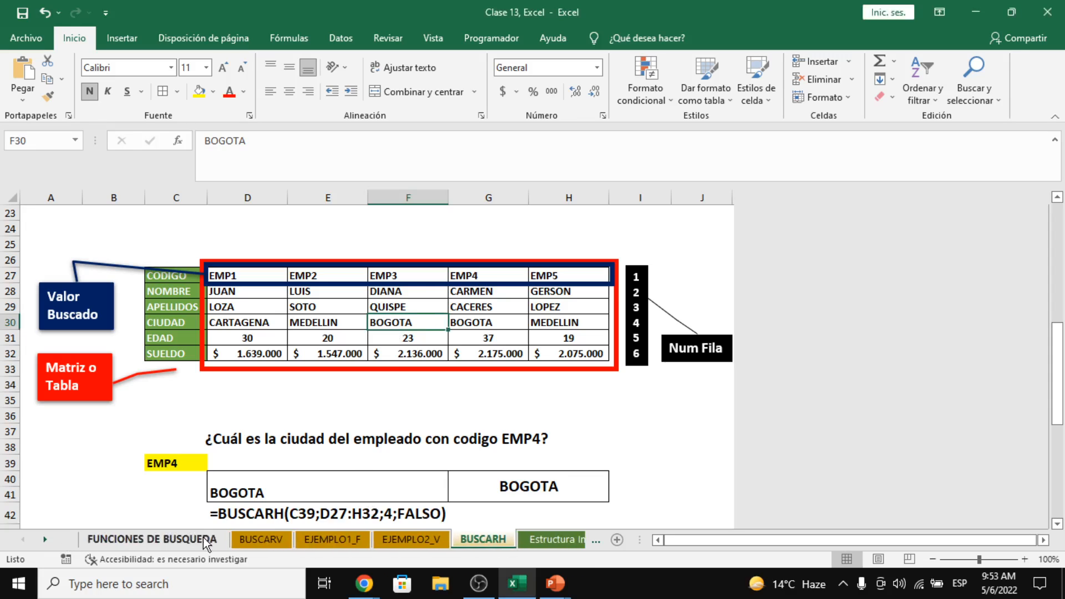
click(255, 539)
scroll(291, 391, up, 1)
Step: Examine the CIUDAD column of the BUSCARV employee table for repeated cities
click(231, 379)
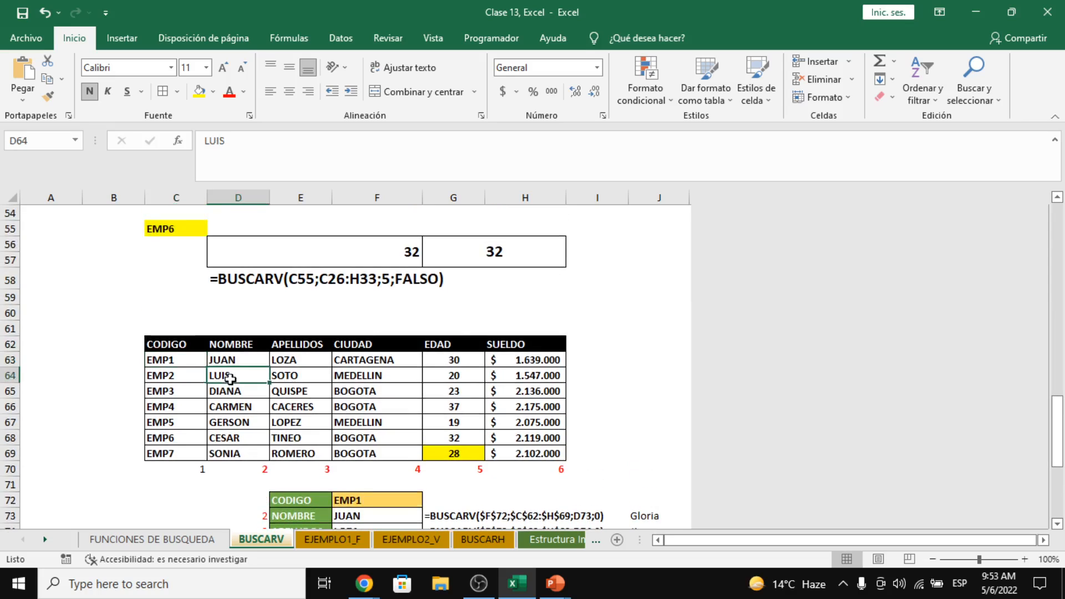
click(344, 358)
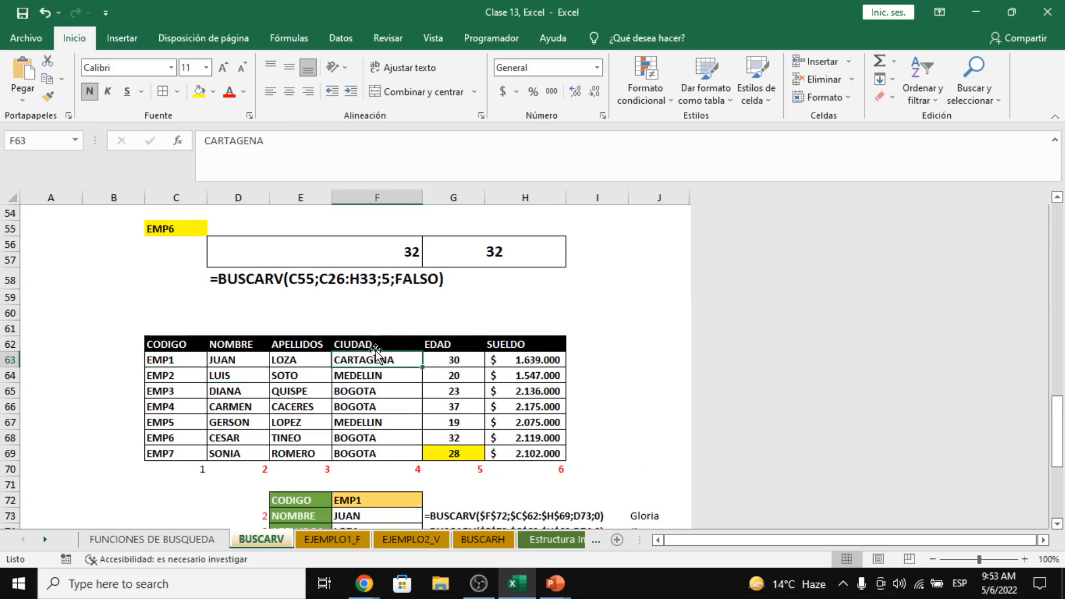
drag(377, 362, 352, 434)
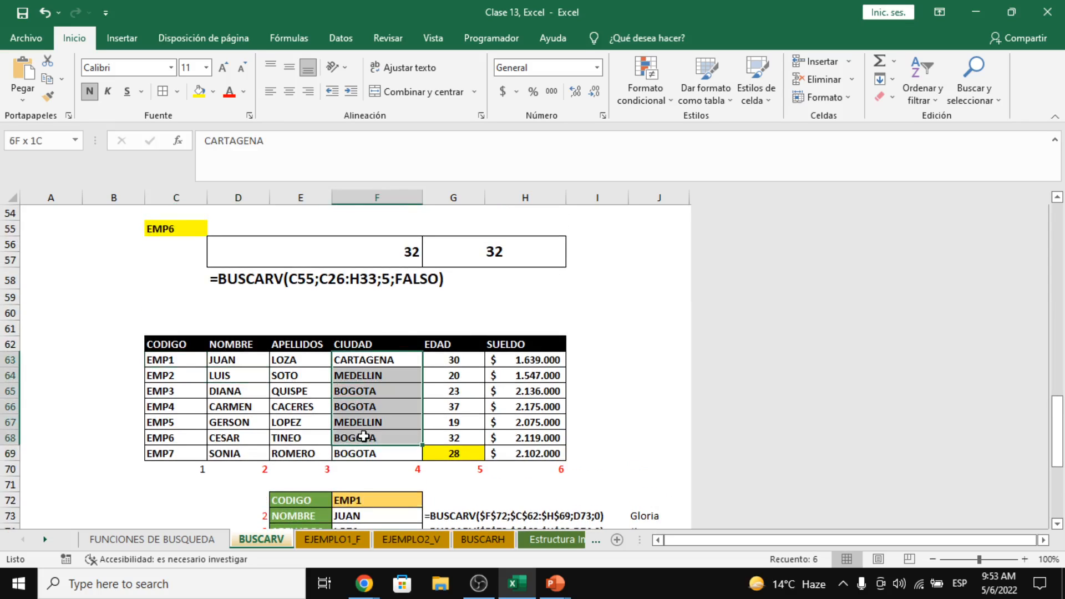
click(363, 375)
drag(369, 357, 363, 407)
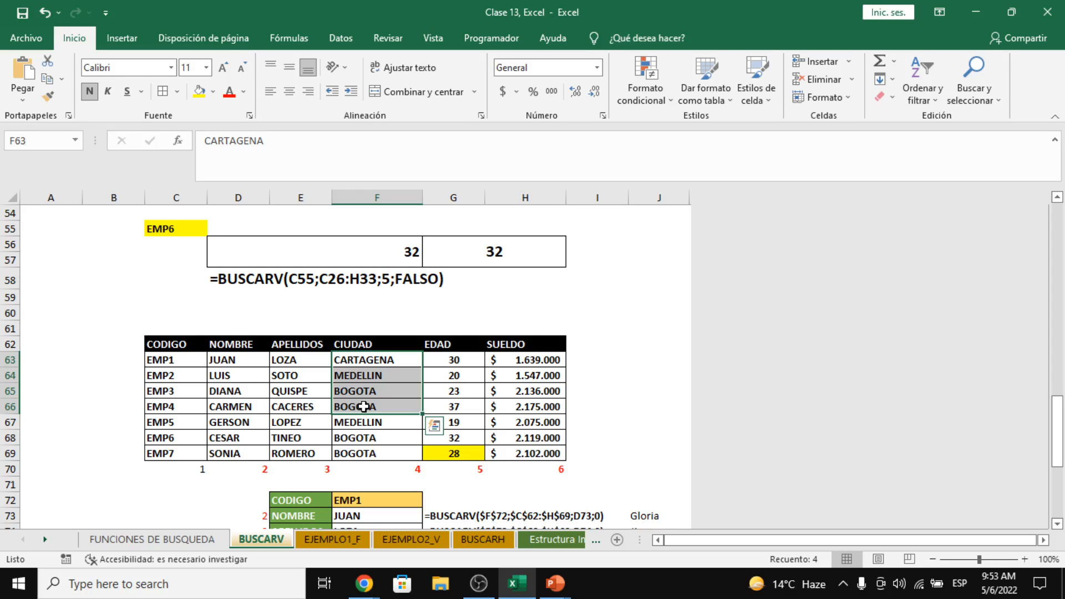
click(377, 382)
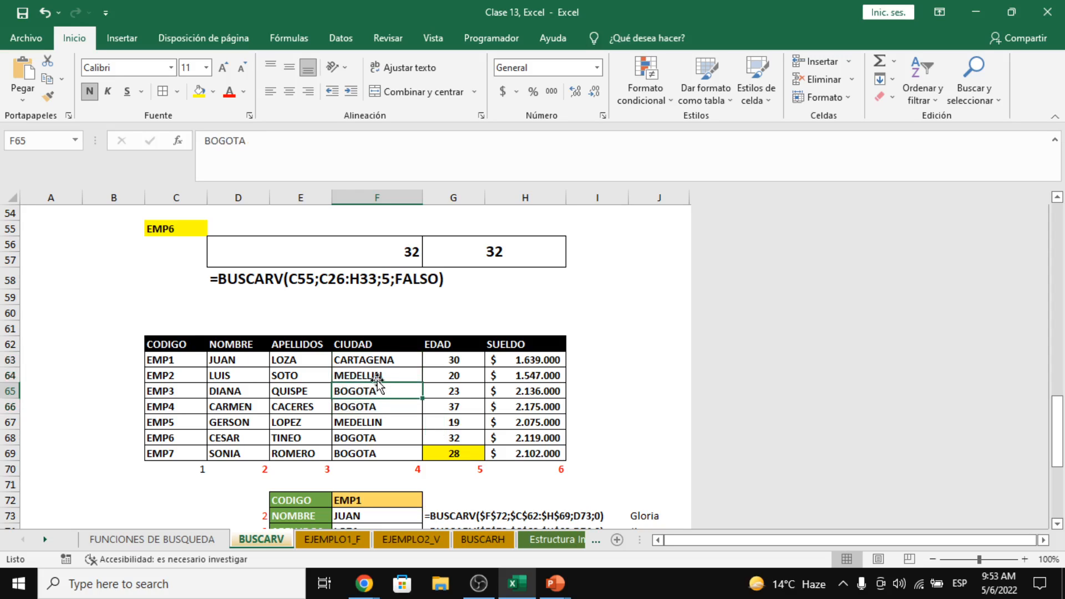
click(365, 377)
click(367, 426)
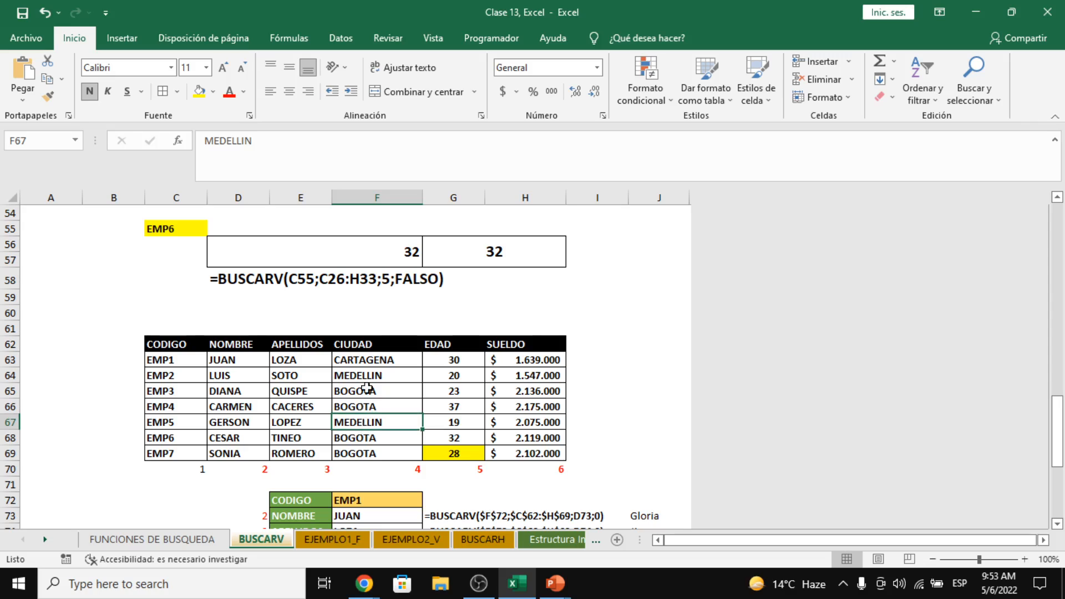
click(367, 389)
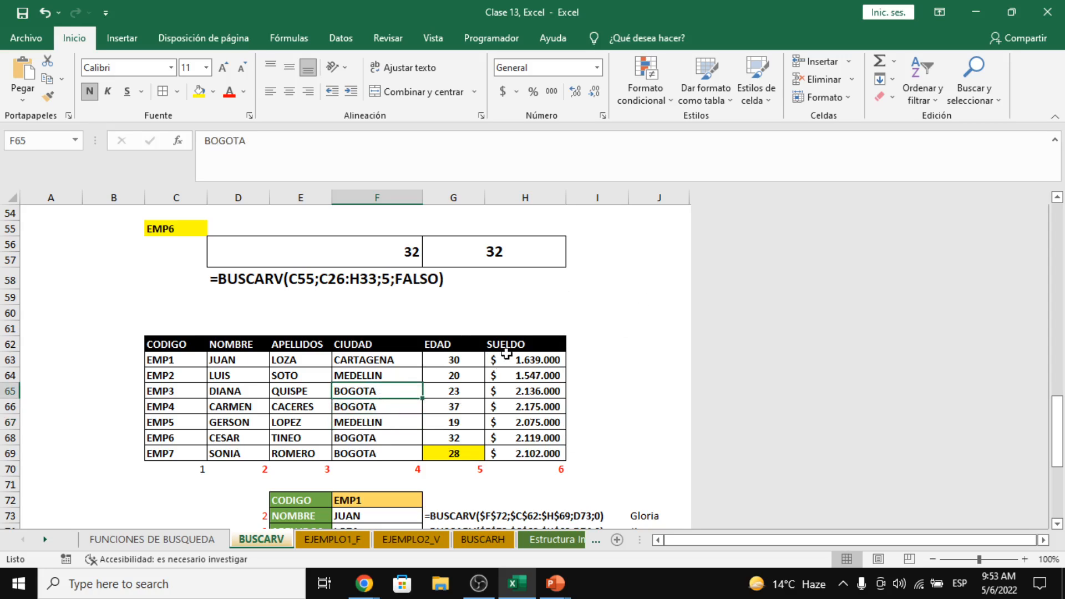
Step: Compare the first city entries and examine the EMP2 row's city, name, surname and code
click(377, 362)
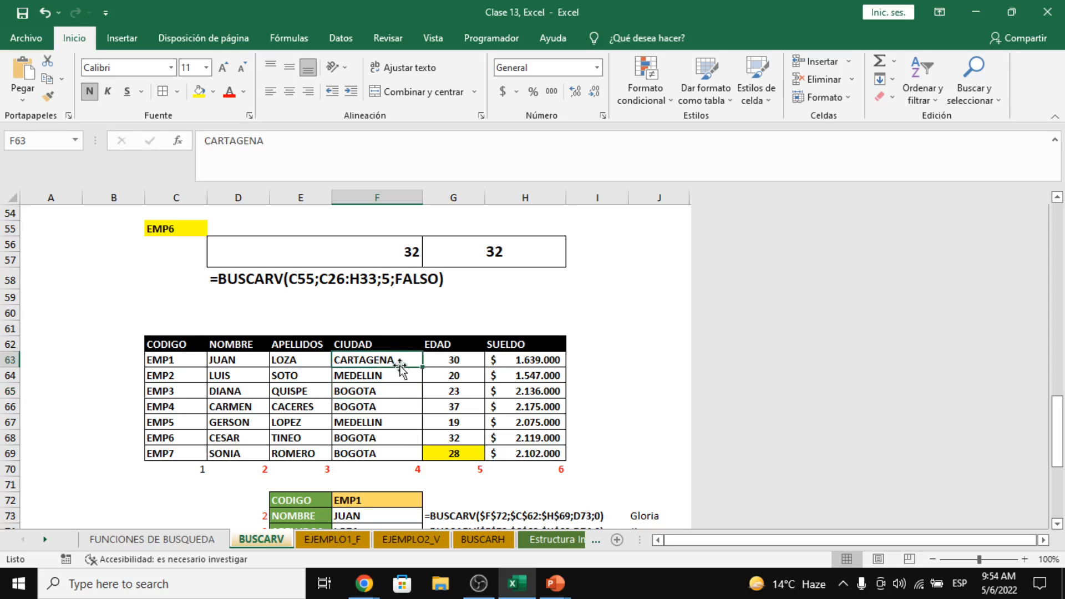
drag(388, 344, 391, 381)
click(389, 379)
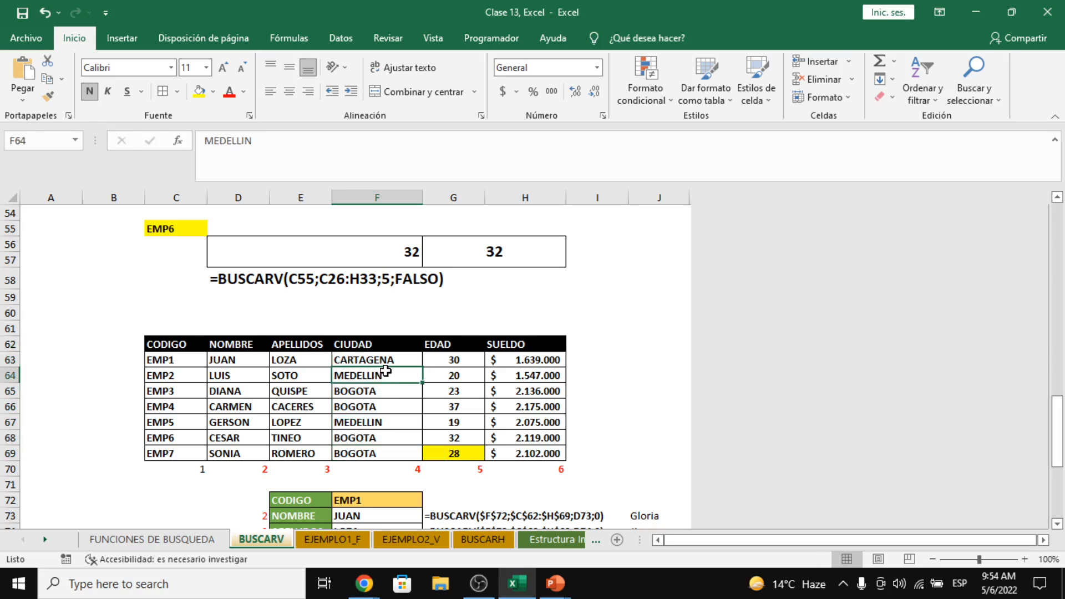
click(249, 379)
click(314, 378)
click(203, 377)
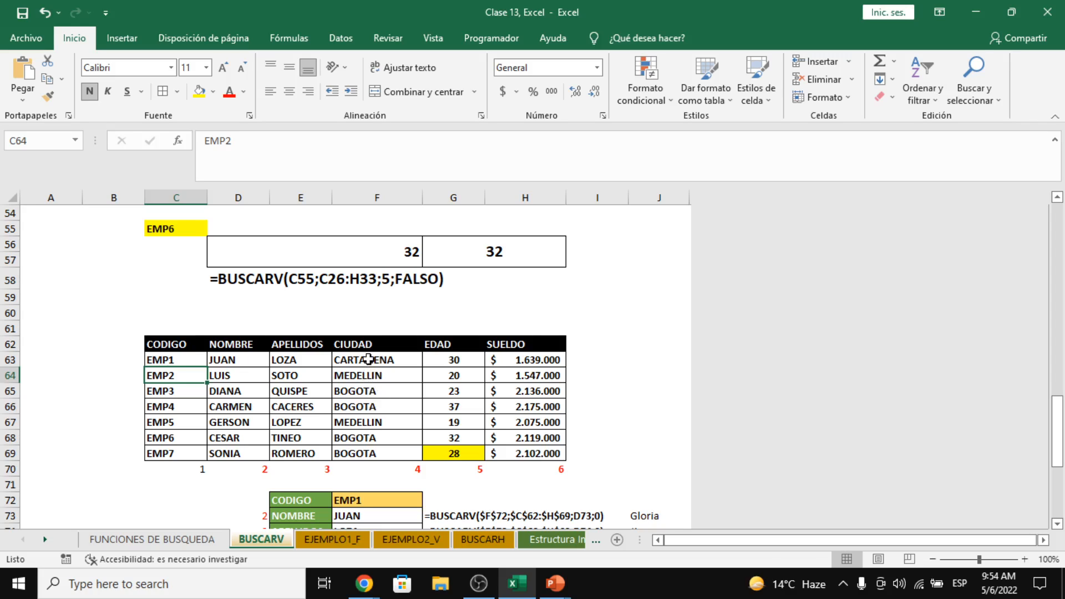
Step: Examine the CIUDAD, EDAD and SUELDO columns of the employee table on the BUSCARV sheet
drag(368, 360, 530, 444)
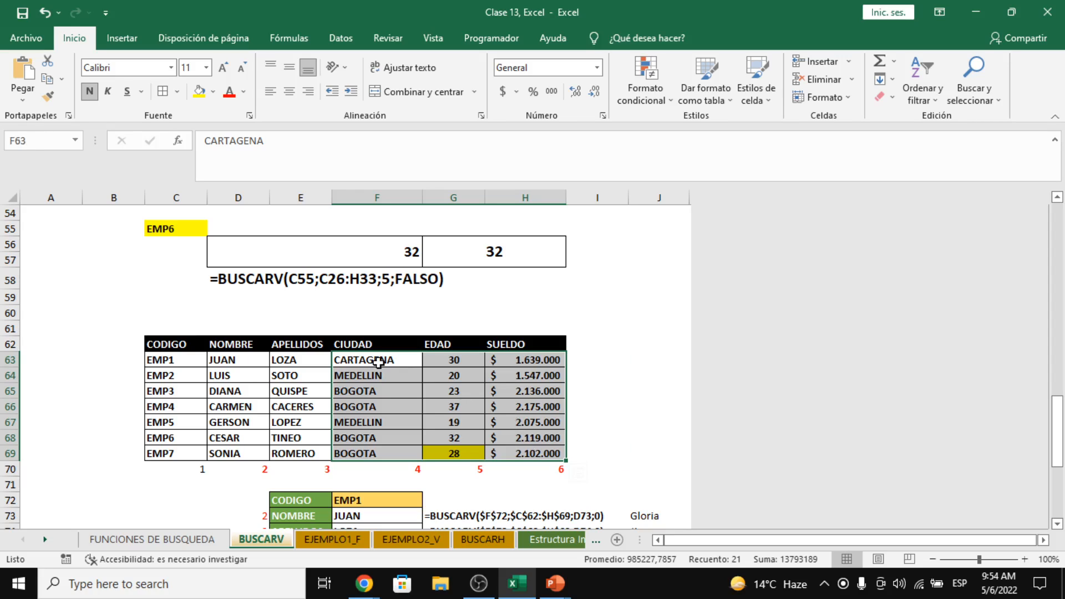
drag(378, 361, 530, 453)
drag(531, 453, 558, 450)
click(513, 362)
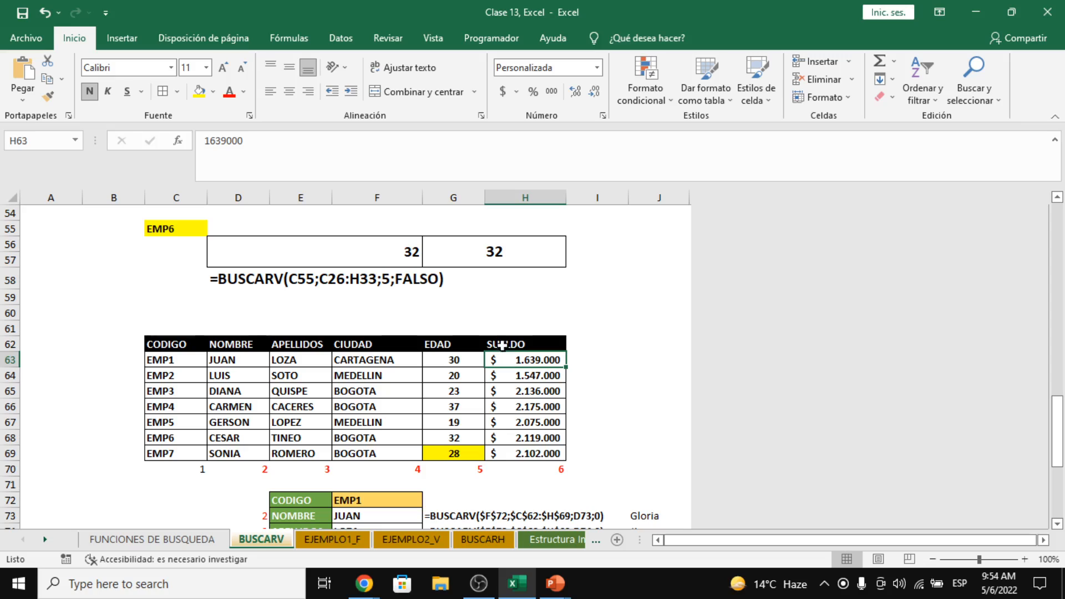
mouse_move(458, 342)
mouse_down()
mouse_move(455, 408)
mouse_move(444, 330)
mouse_up()
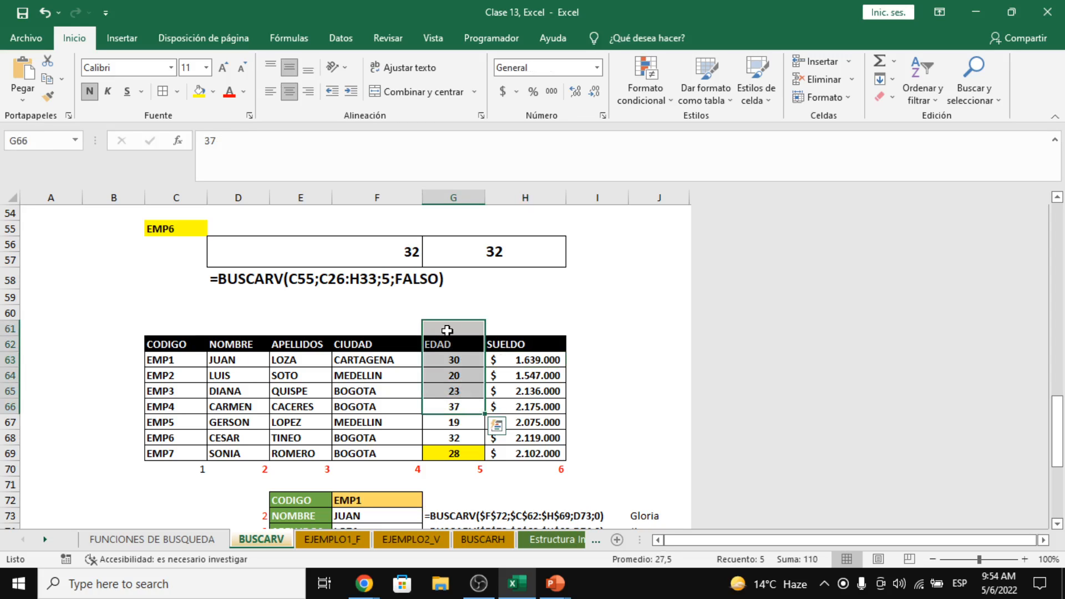
click(443, 384)
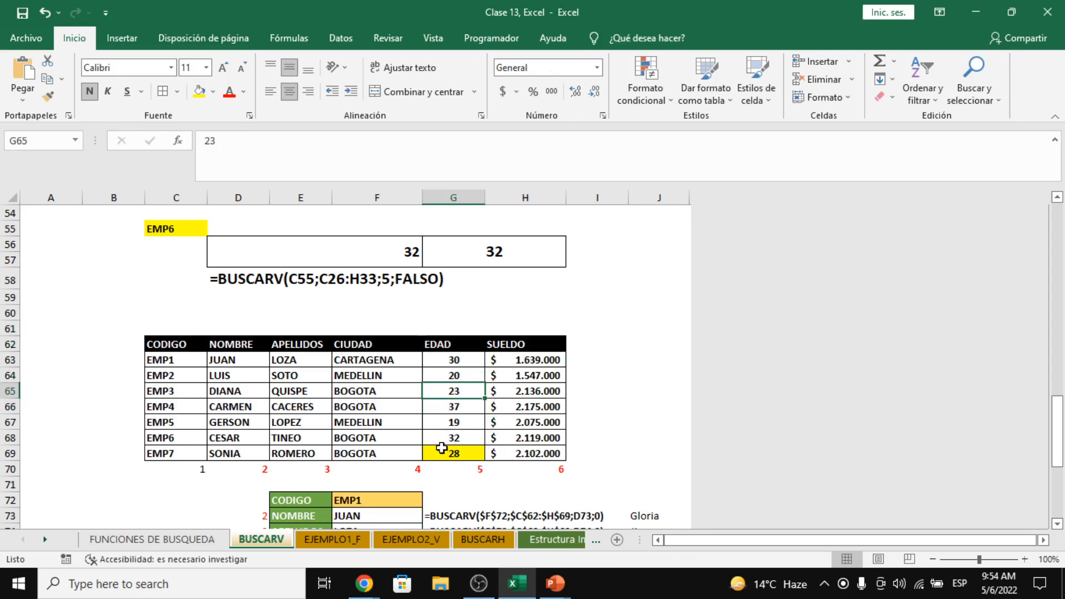
click(440, 404)
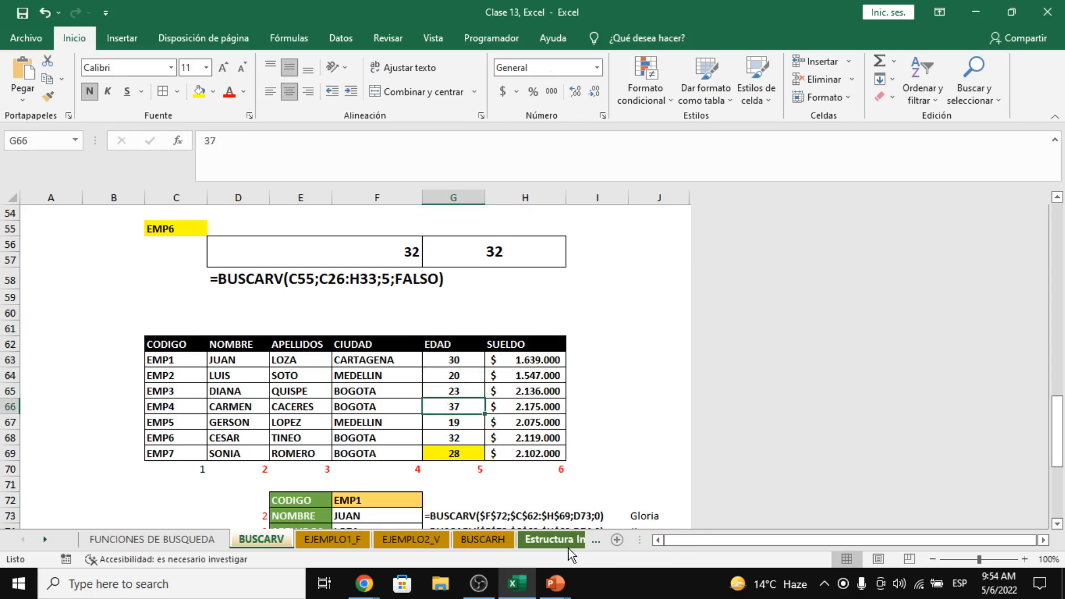
Step: Open the Estructura Indice y Coincidir sheet and examine the INDICE syntax diagram with its row and column arguments
click(538, 537)
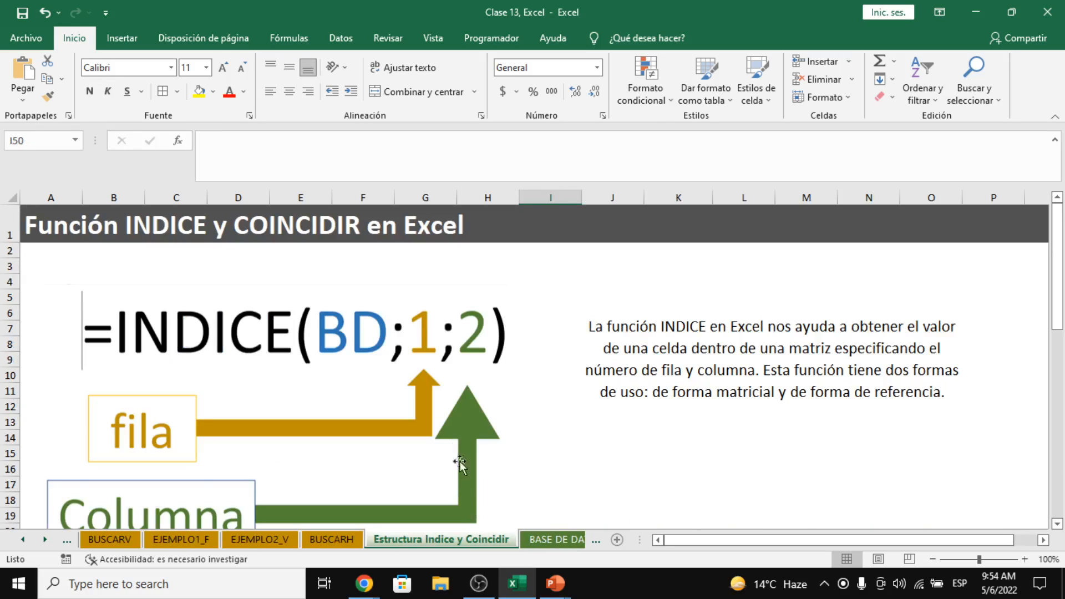
scroll(475, 505, down, 1)
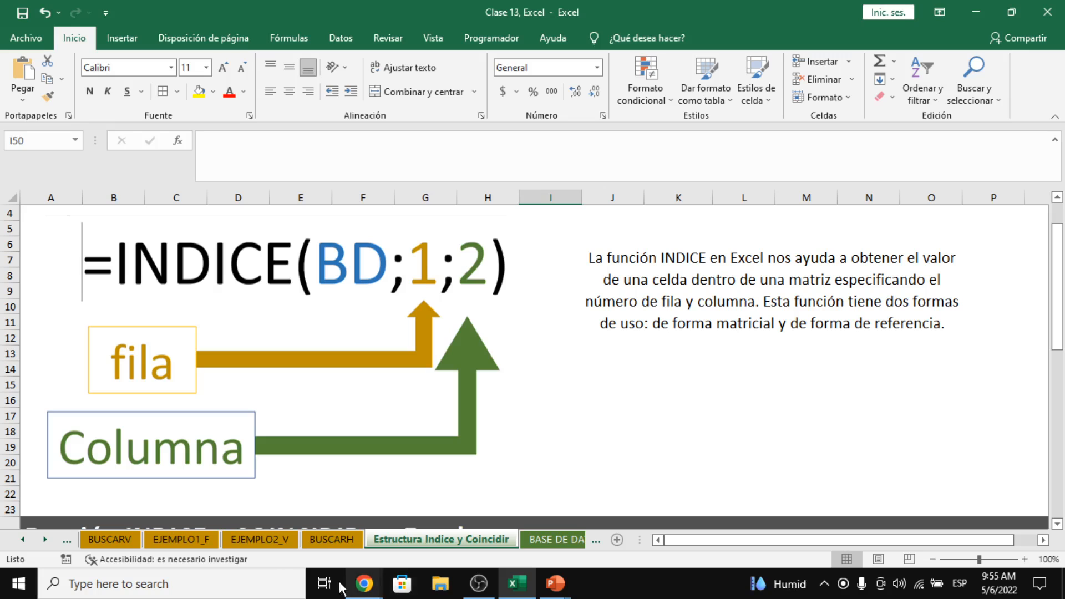
click(512, 403)
scroll(513, 433, up, 2)
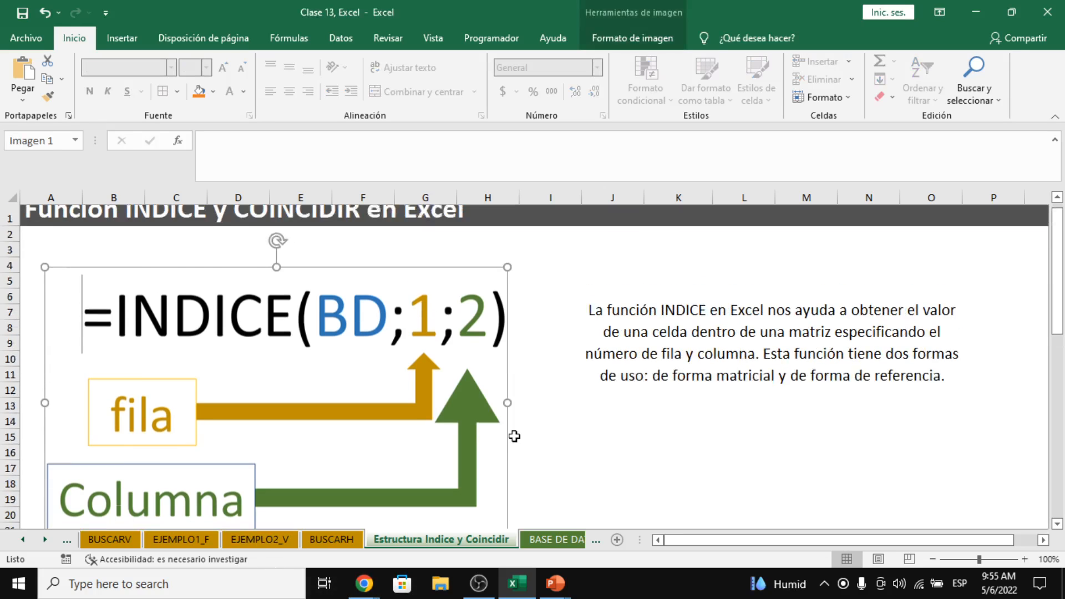
click(560, 430)
click(577, 352)
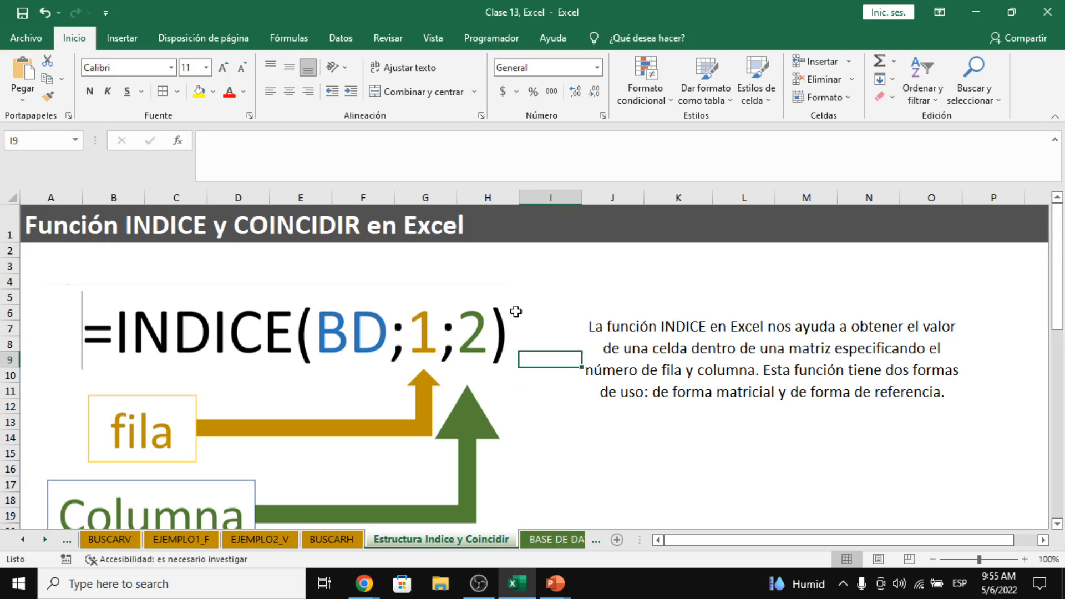
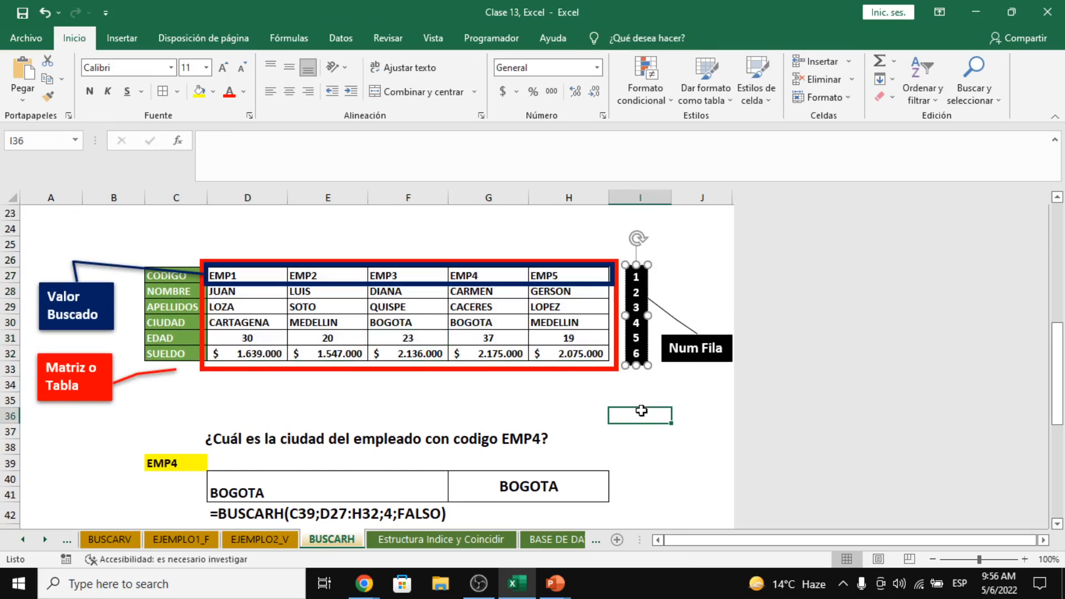
Step: Return to the Estructura Indice y Coincidir sheet and examine the COINCIDIR syntax and its sample student table
click(384, 536)
click(589, 400)
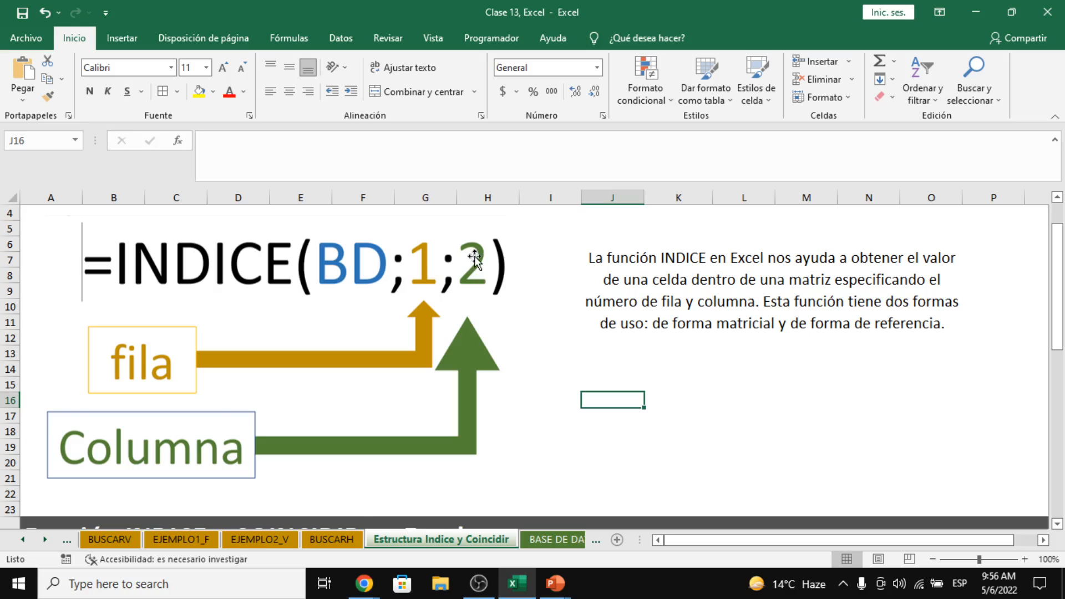
scroll(466, 265, down, 5)
scroll(466, 265, down, 2)
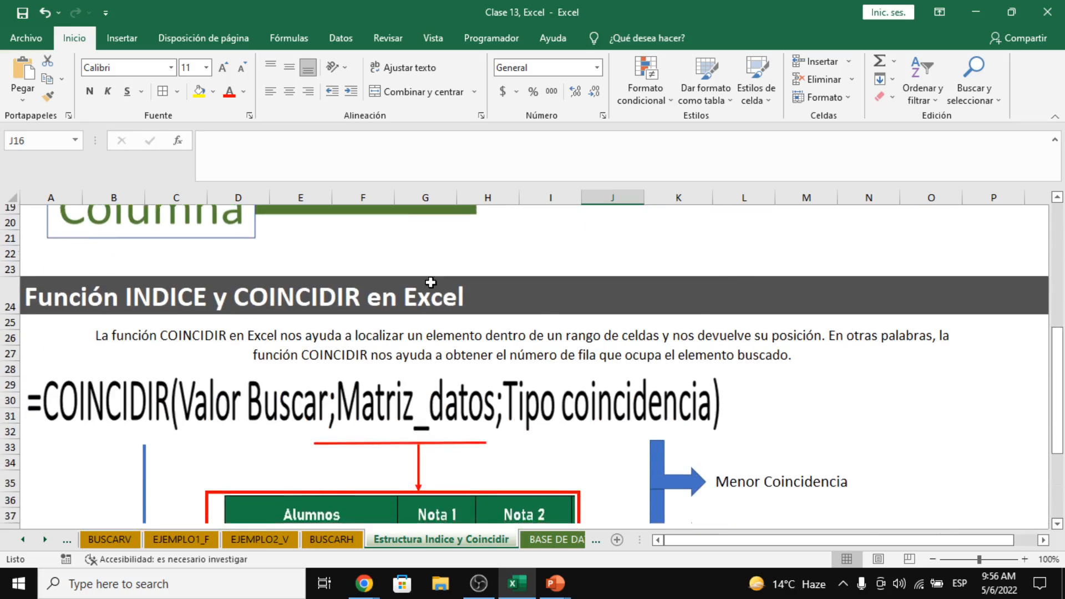
click(141, 295)
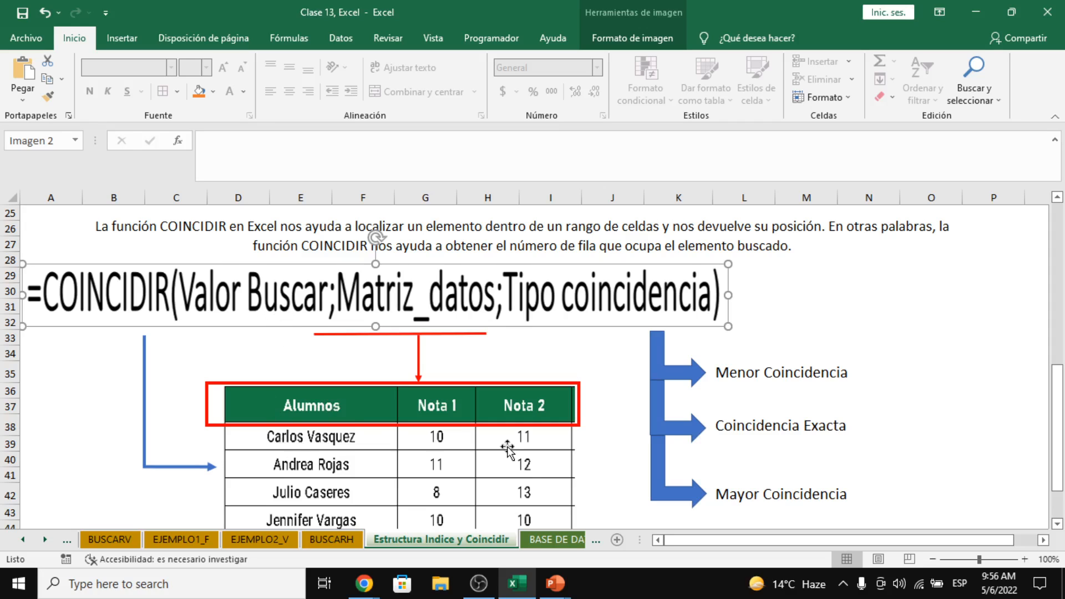
click(400, 482)
scroll(399, 477, down, 2)
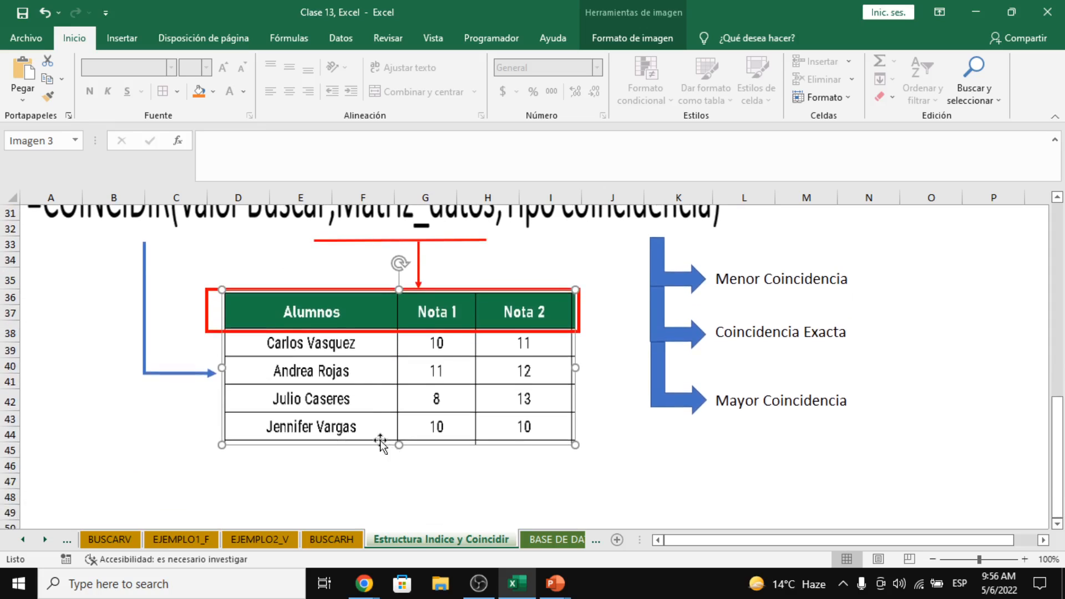
scroll(356, 376, up, 1)
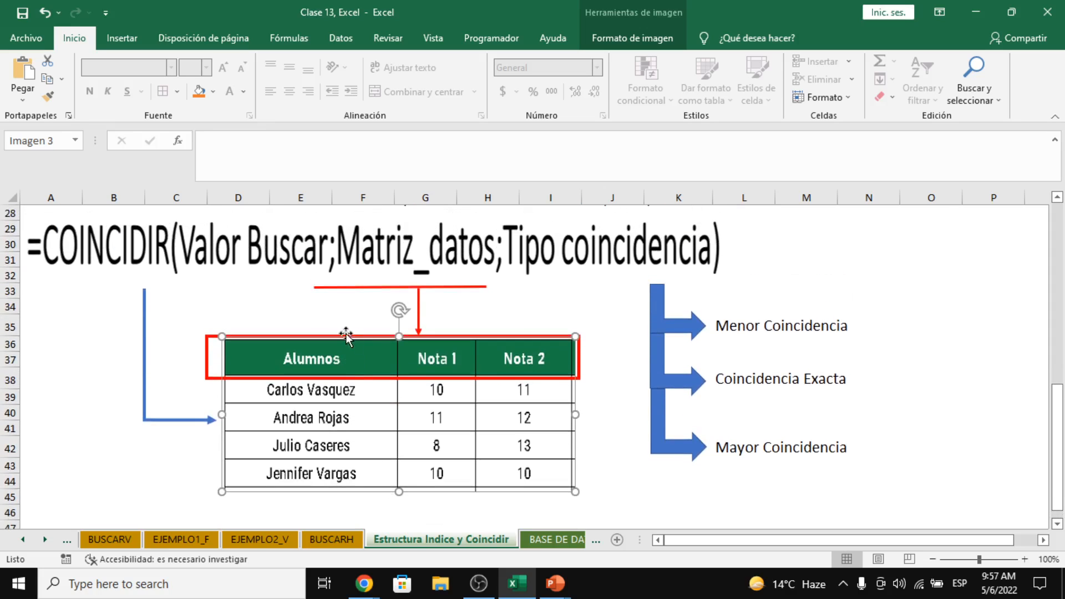
Step: Examine the red-framed header row of the sample table, from Alumnos to Nota 2, as COINCIDIR's Matriz_datos argument
click(341, 314)
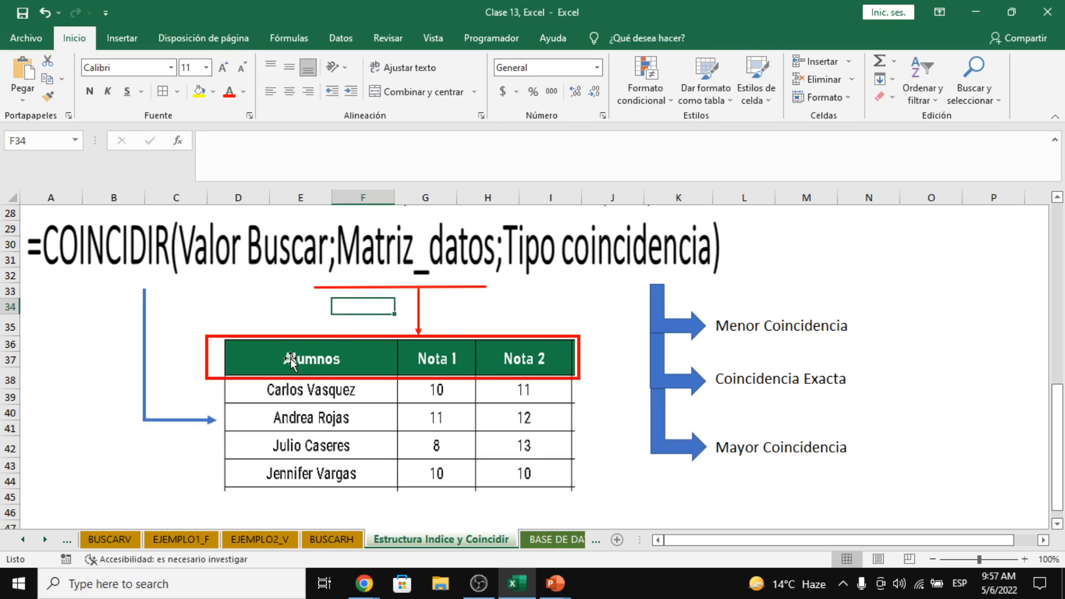
click(342, 332)
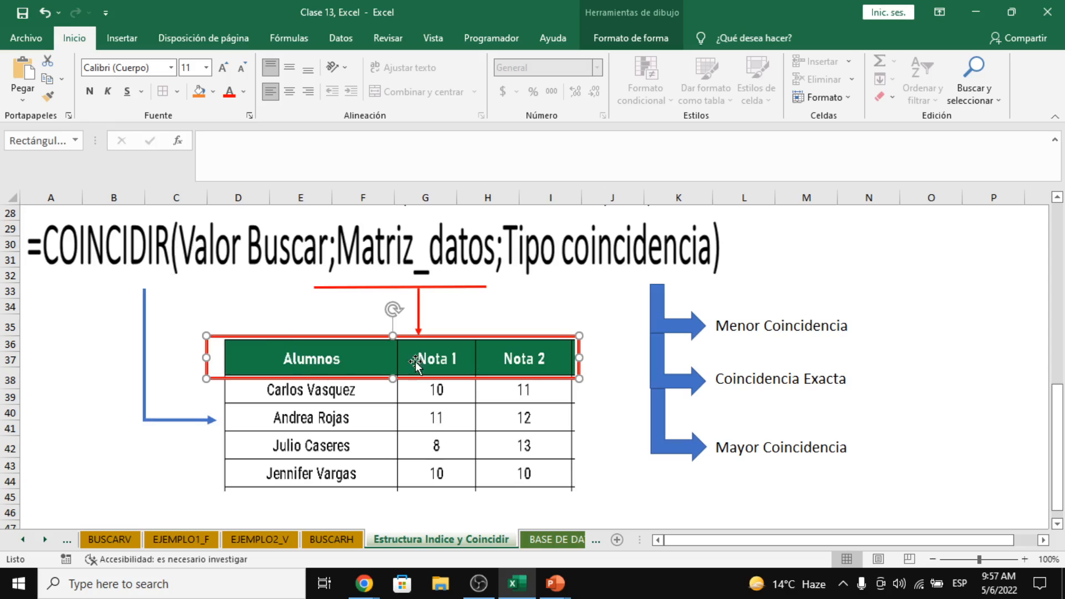
drag(532, 313, 533, 361)
click(534, 361)
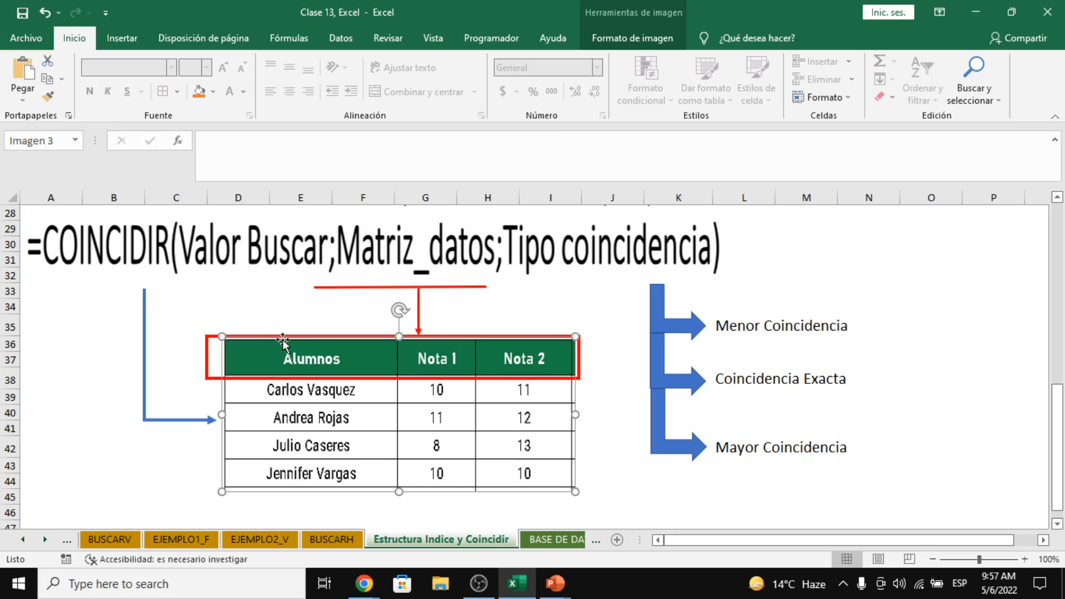
click(180, 357)
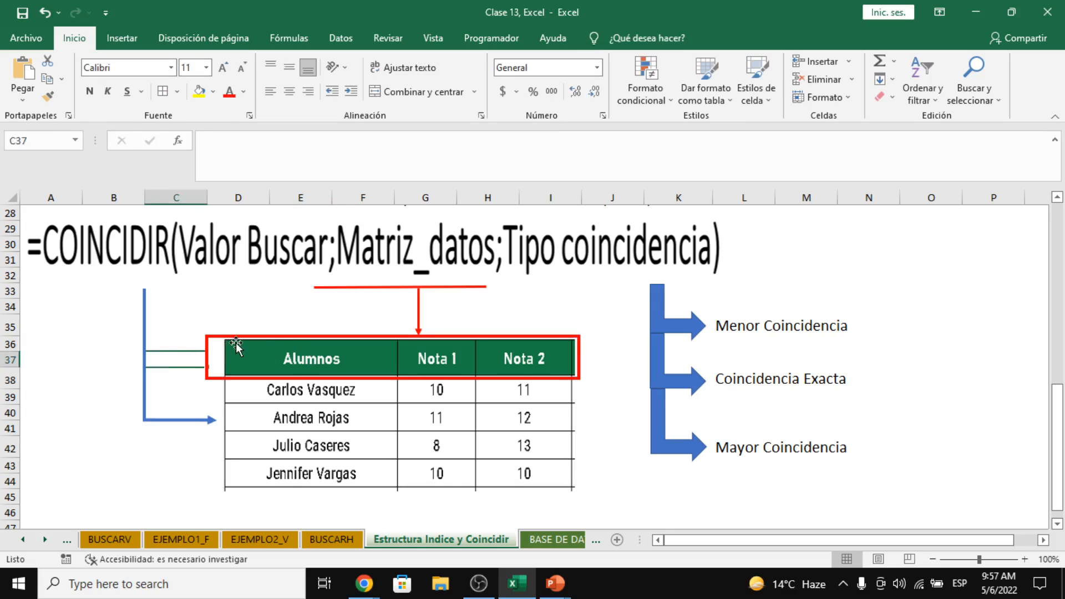
click(258, 357)
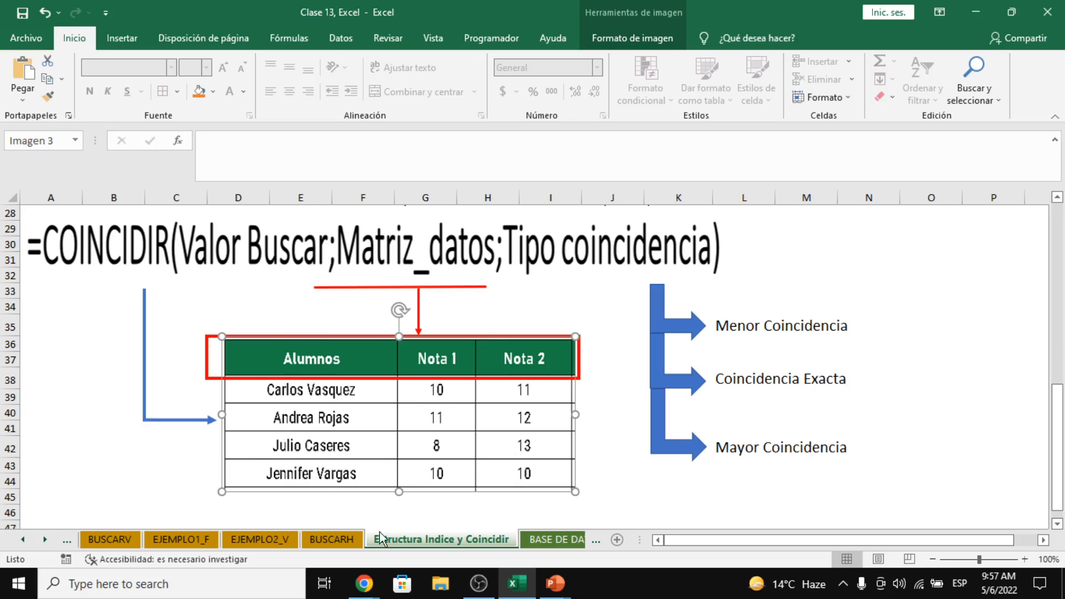
Step: Go back to the INDICE diagram and review its BD, fila and columna arguments
scroll(266, 425, up, 9)
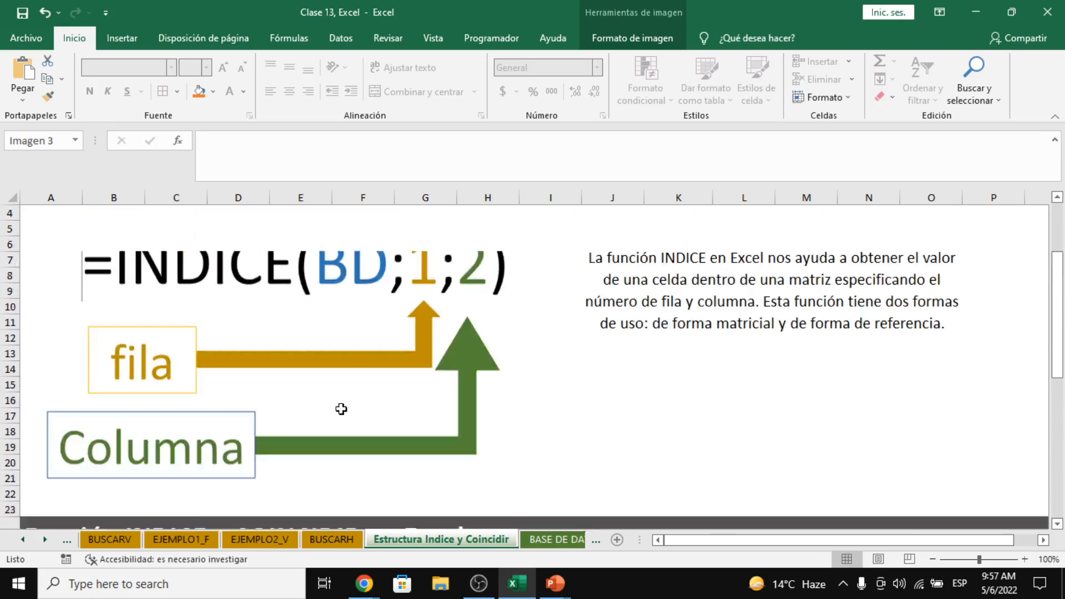
click(282, 337)
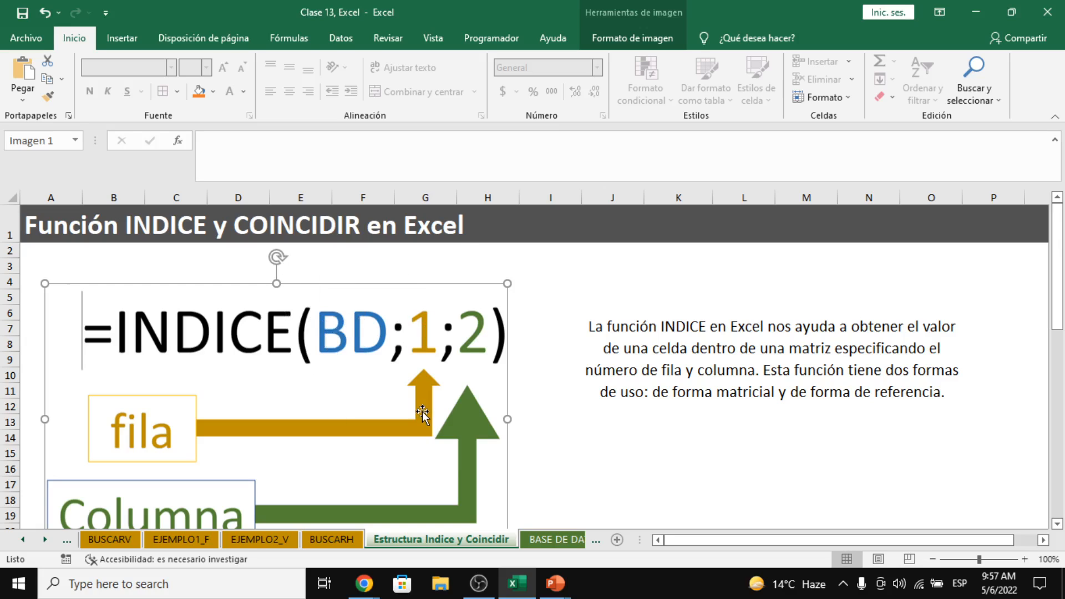
click(545, 373)
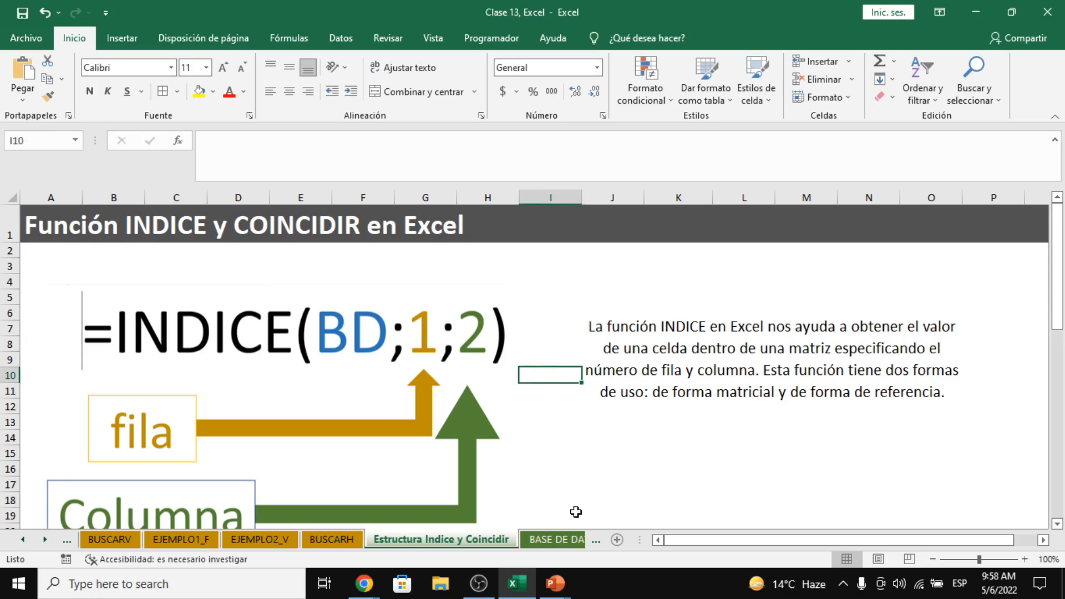
Step: Open the BASE DE DATOS sheet and highlight the full student grades table from Alumnos to Promedio
click(544, 547)
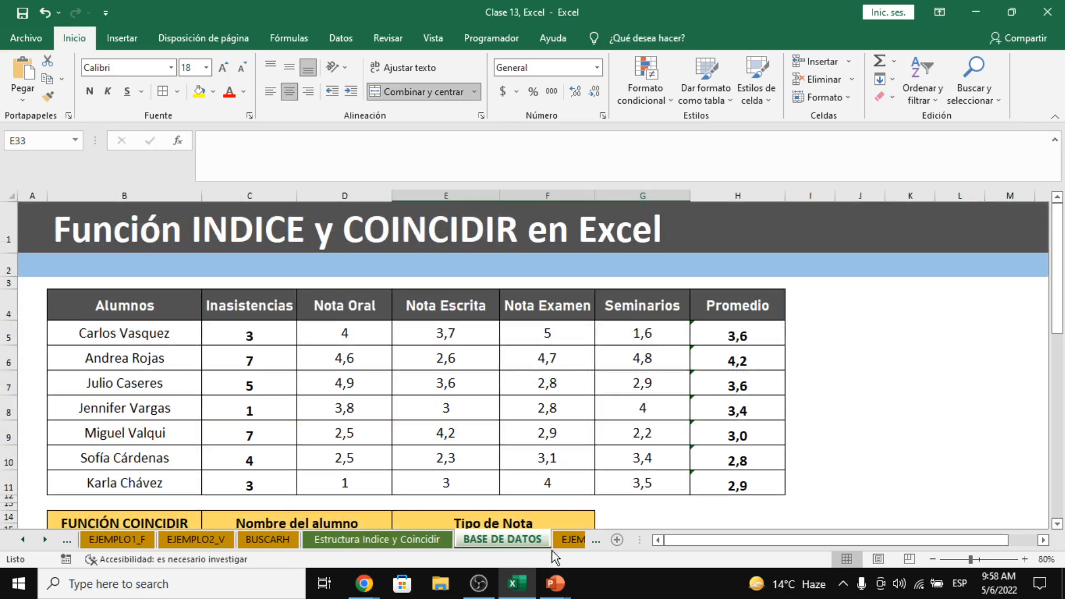
click(50, 542)
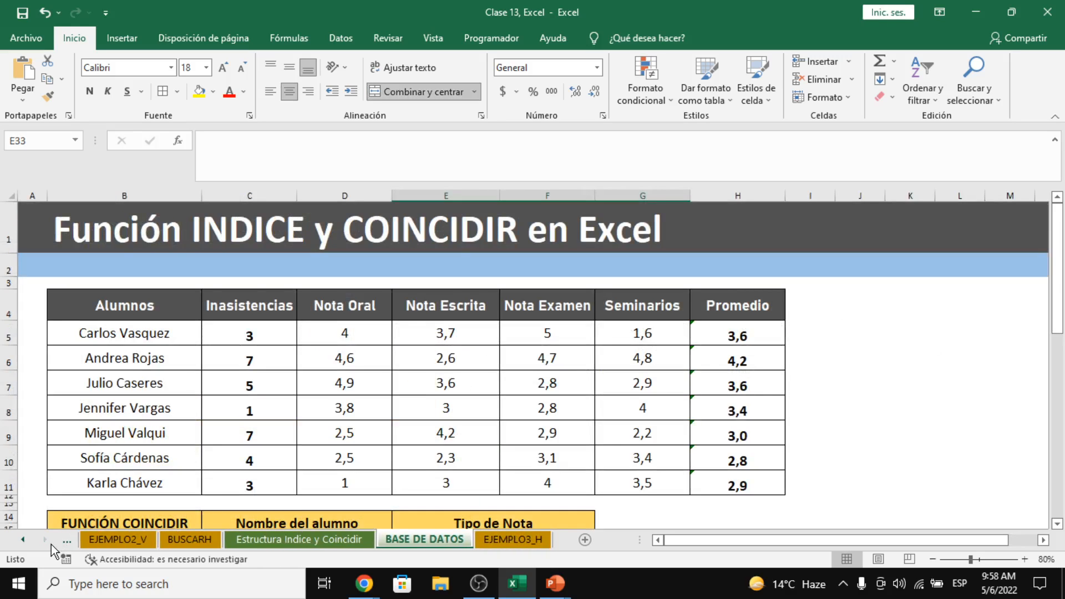
click(450, 363)
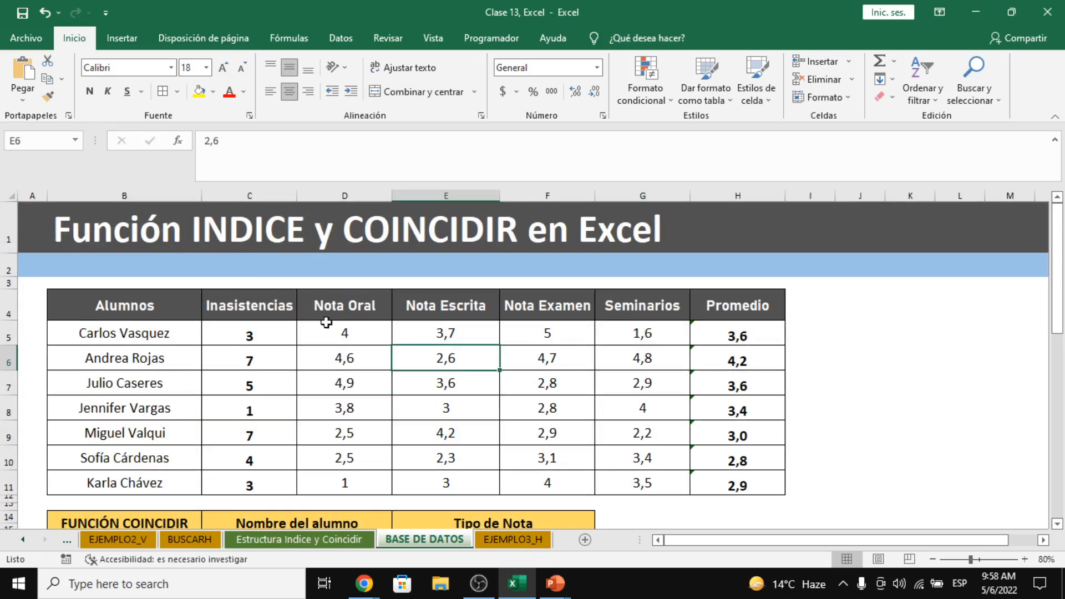
drag(157, 305, 793, 506)
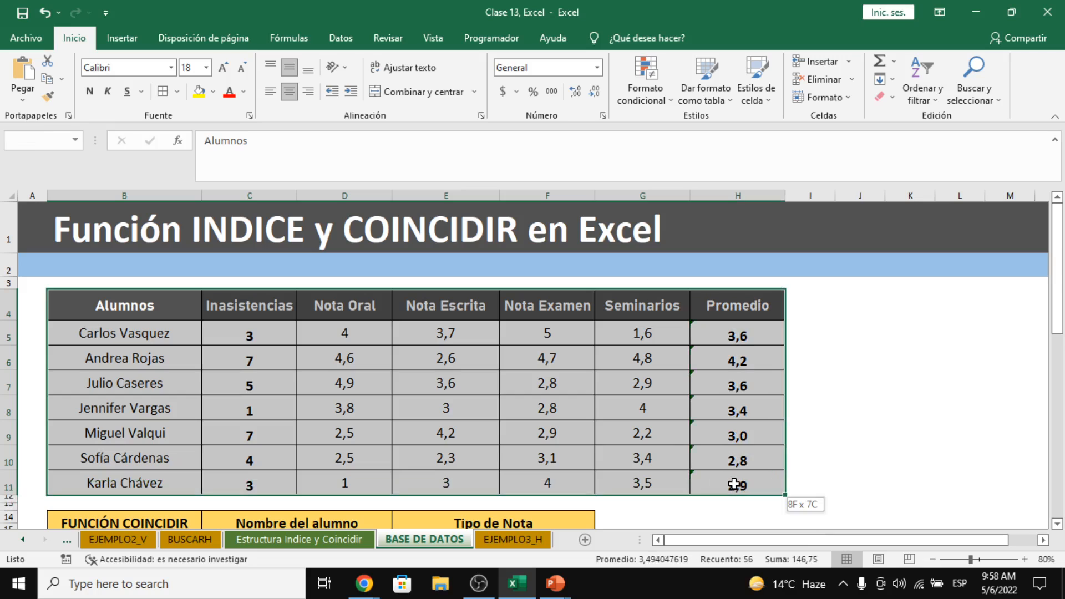
Step: Examine the student names and each column heading of the grades table, from Inasistencias to Promedio
drag(88, 338, 95, 483)
click(268, 316)
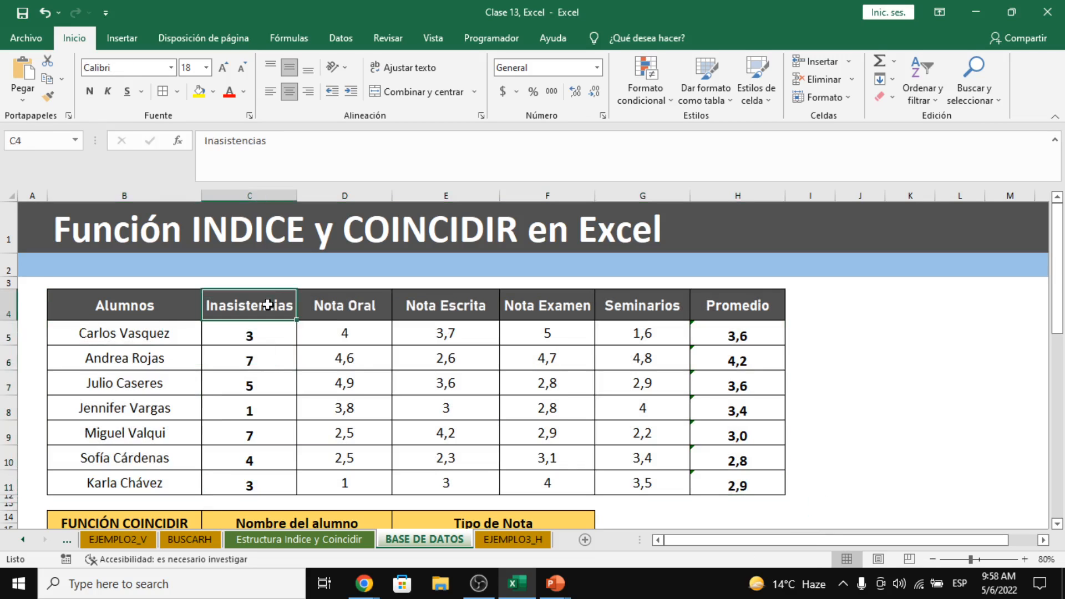
click(379, 308)
click(444, 310)
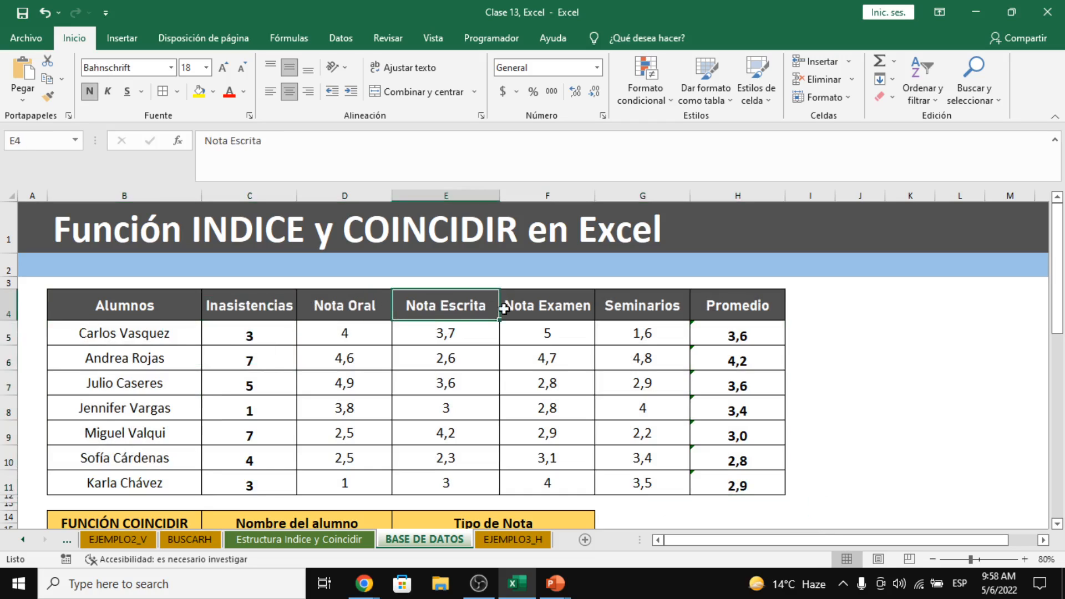
click(527, 305)
click(621, 304)
click(722, 302)
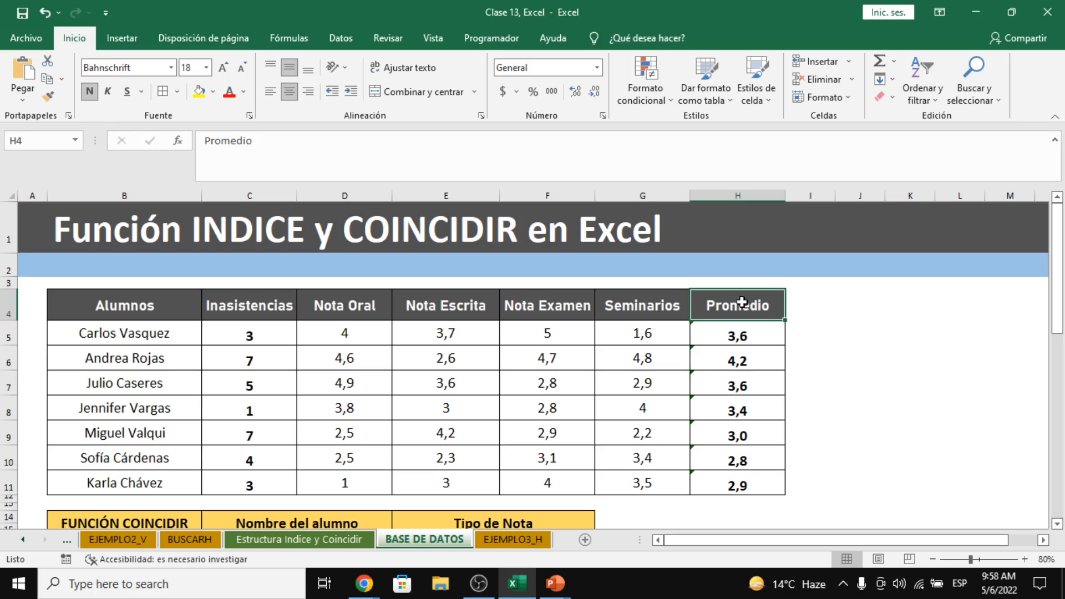
Step: Compare the FUNCIÓN COINCIDIR block's searched student with the Alumnos column and select the POSICIÓN cell under Nombre del alumno
scroll(382, 268, down, 2)
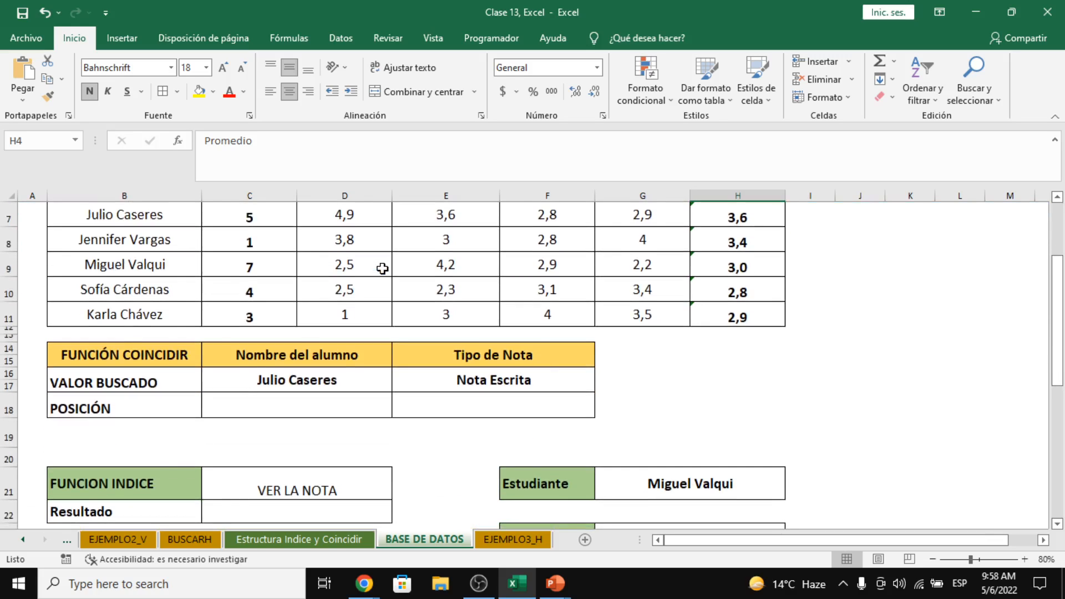
scroll(383, 268, up, 1)
click(268, 479)
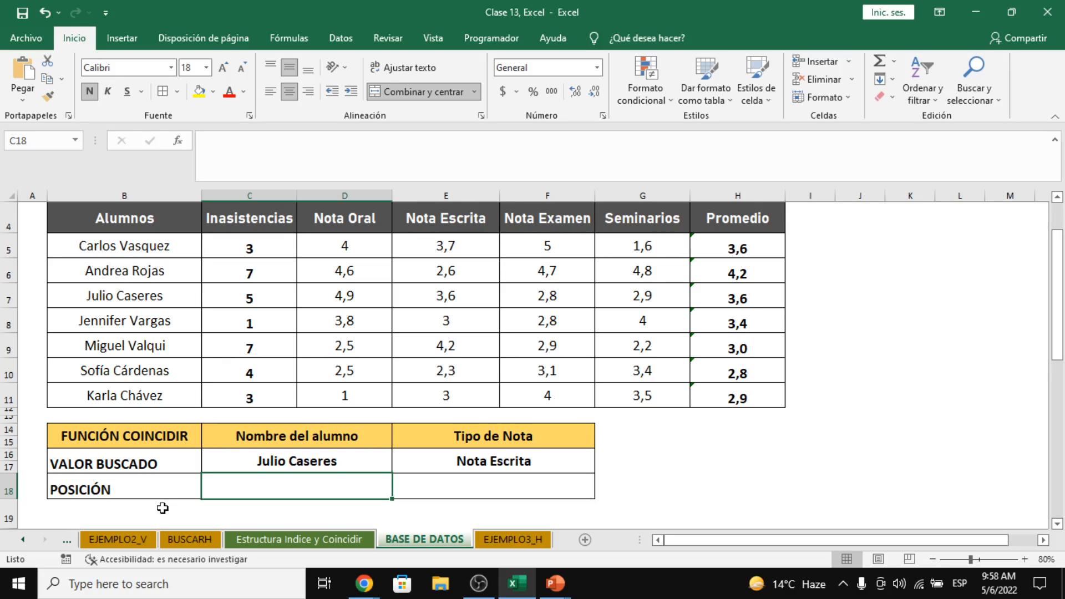
click(327, 459)
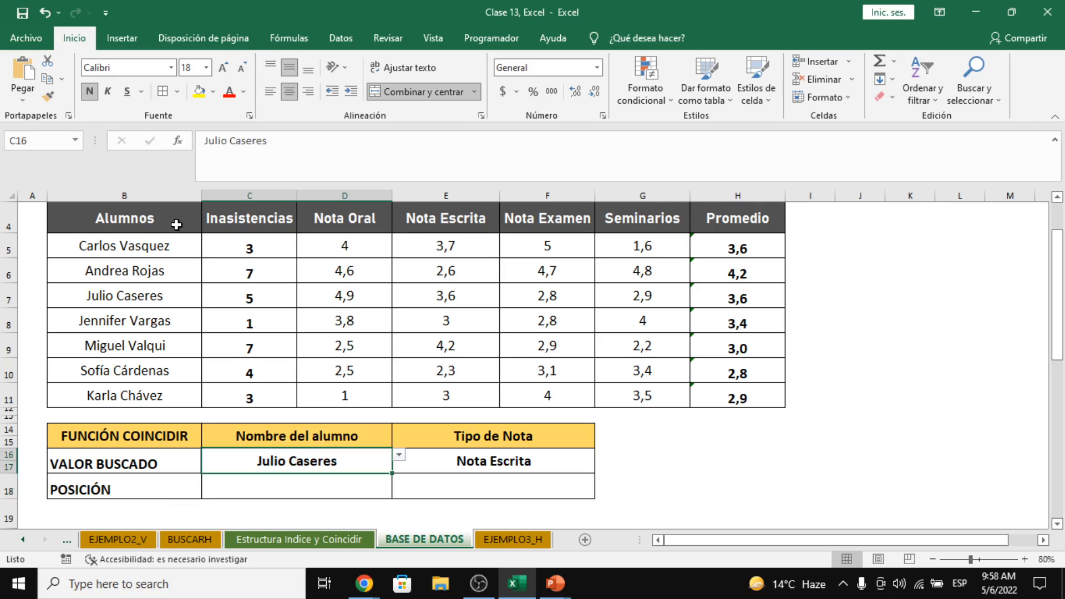
drag(166, 223, 179, 391)
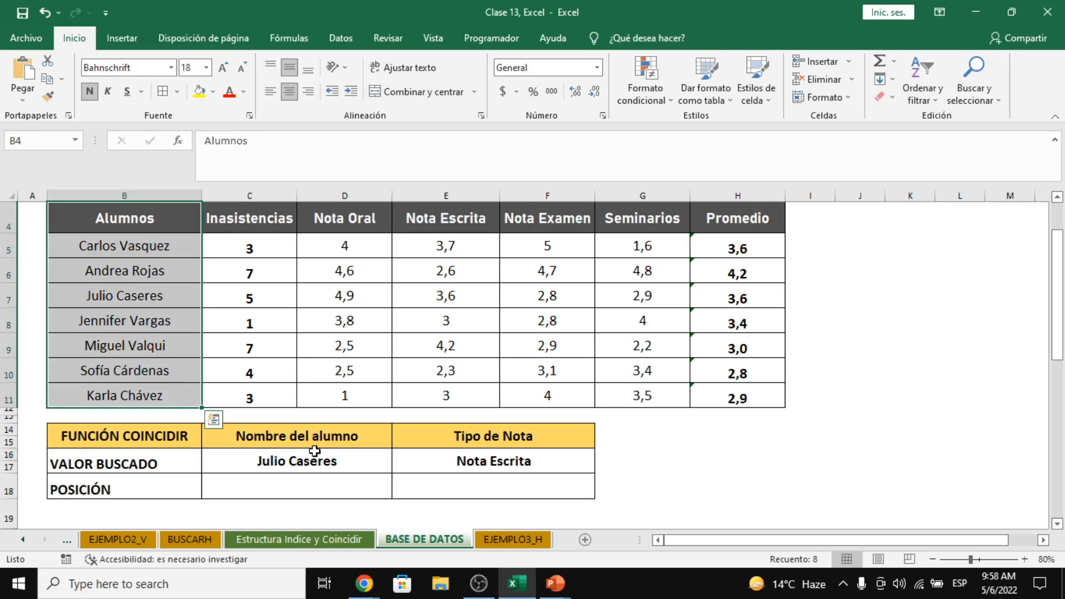
click(300, 490)
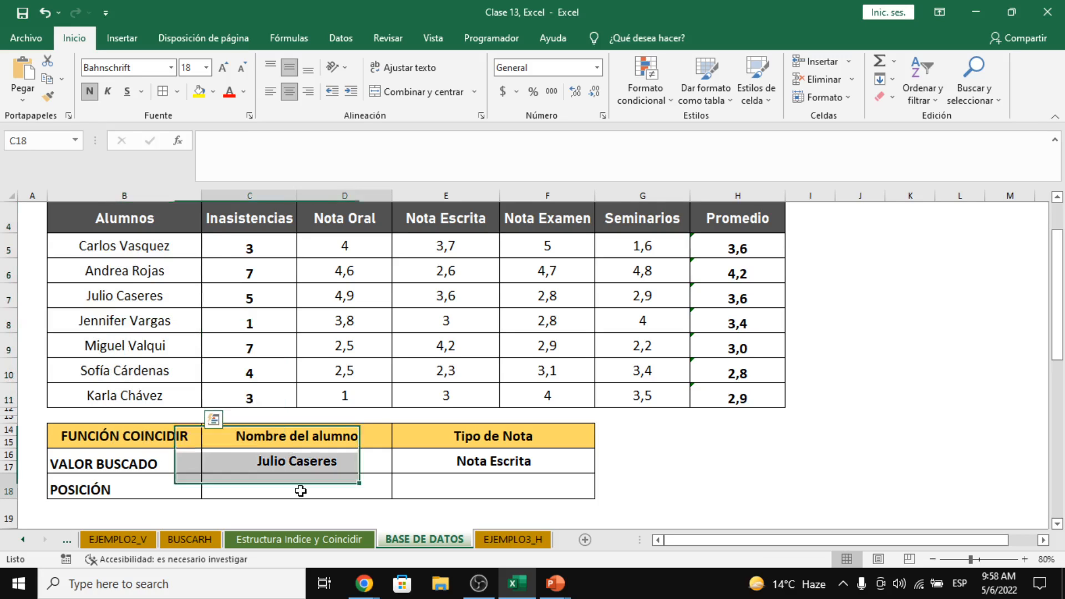
Step: Enter 4 as the POSICIÓN under Nombre del alumno and highlight the Alumnos column, including its heading
drag(124, 218, 156, 397)
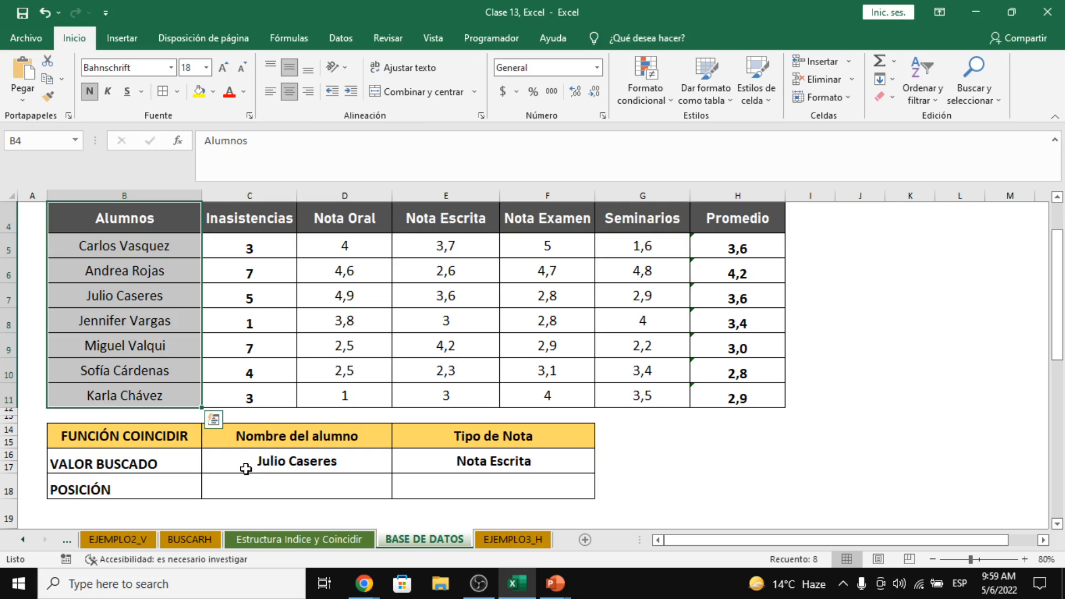
click(296, 482)
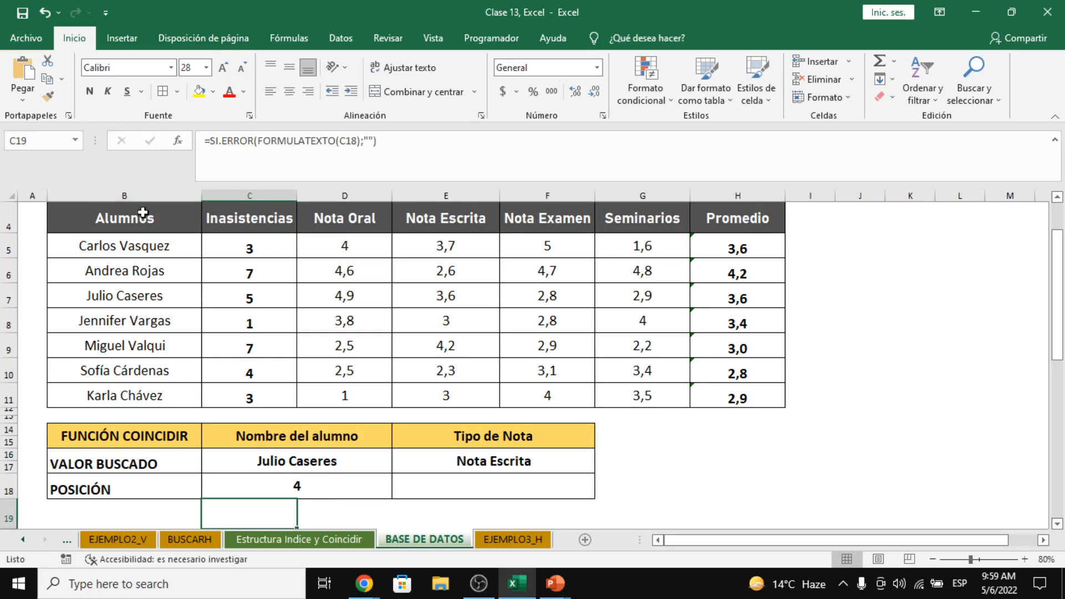
drag(146, 217, 169, 398)
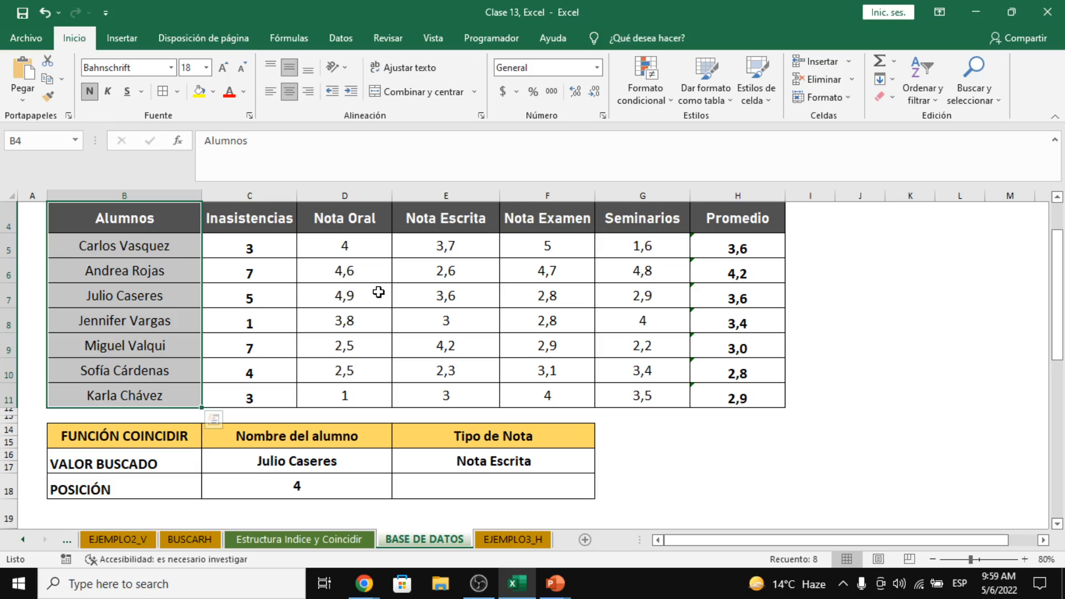
Step: Number cells A4 to A7 from 1 to 4, starting beside the Alumnos heading
click(24, 218)
text(1)
key(Return)
text(2)
key(Return)
text(3)
key(Return)
text(4)
key(Return)
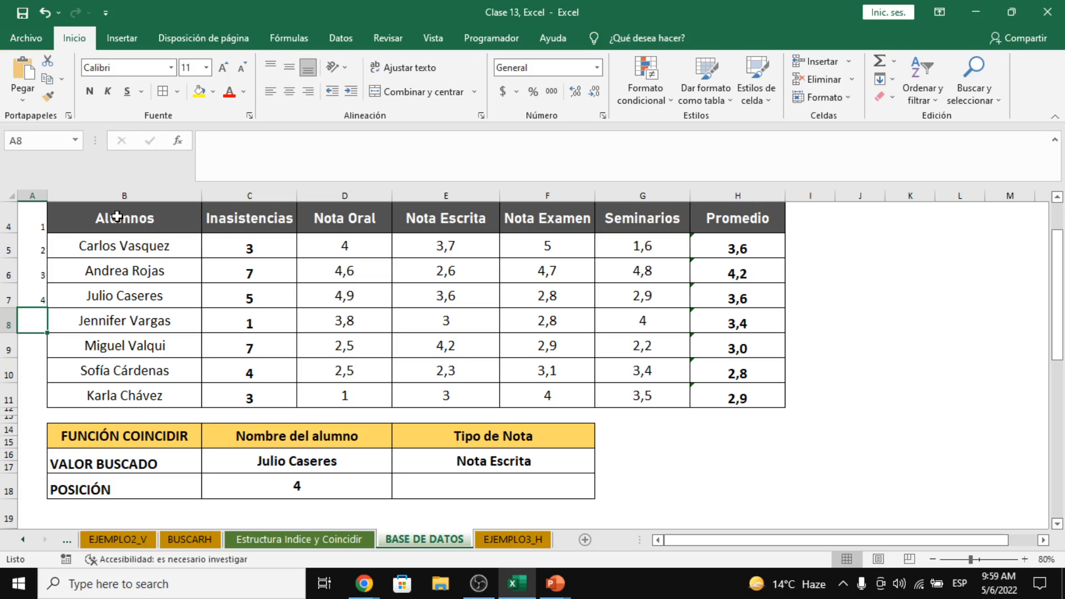
Step: Highlight the student names without the heading, renumber them 1 to 3 from cell A5, and check the Google Meet chat
drag(98, 247, 132, 390)
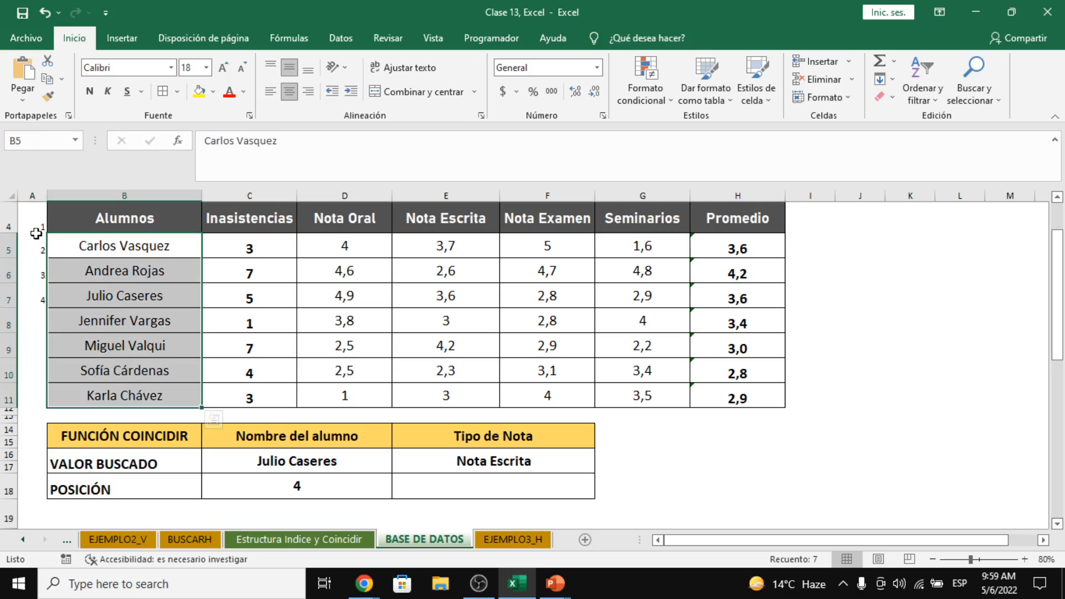
click(35, 230)
key(Down)
text(1)
key(Return)
text(2)
key(Return)
text(3)
key(Return)
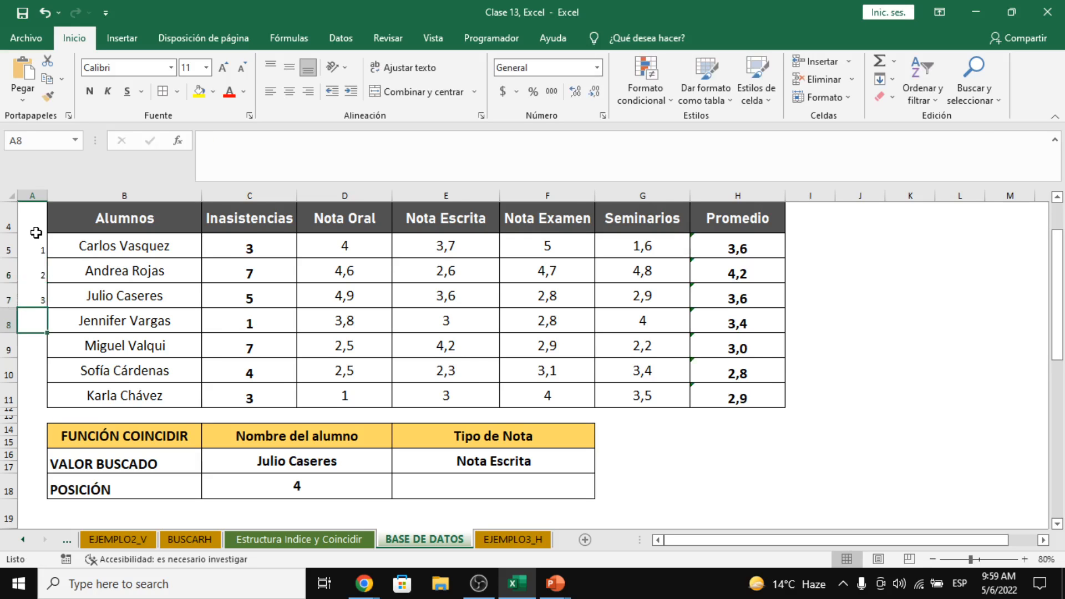
key(alt+Tab)
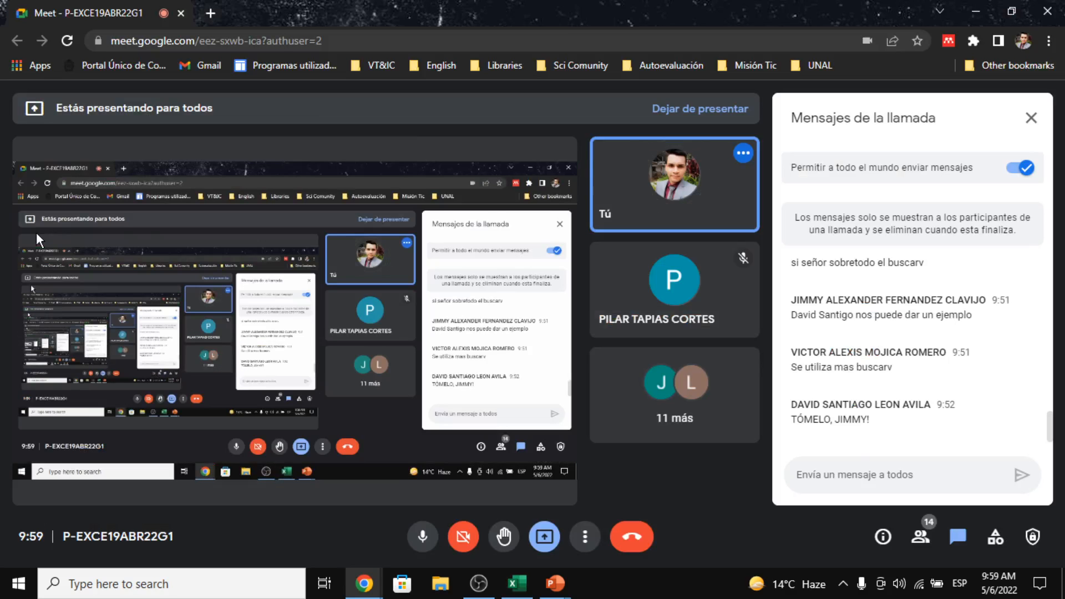
key(alt+Tab)
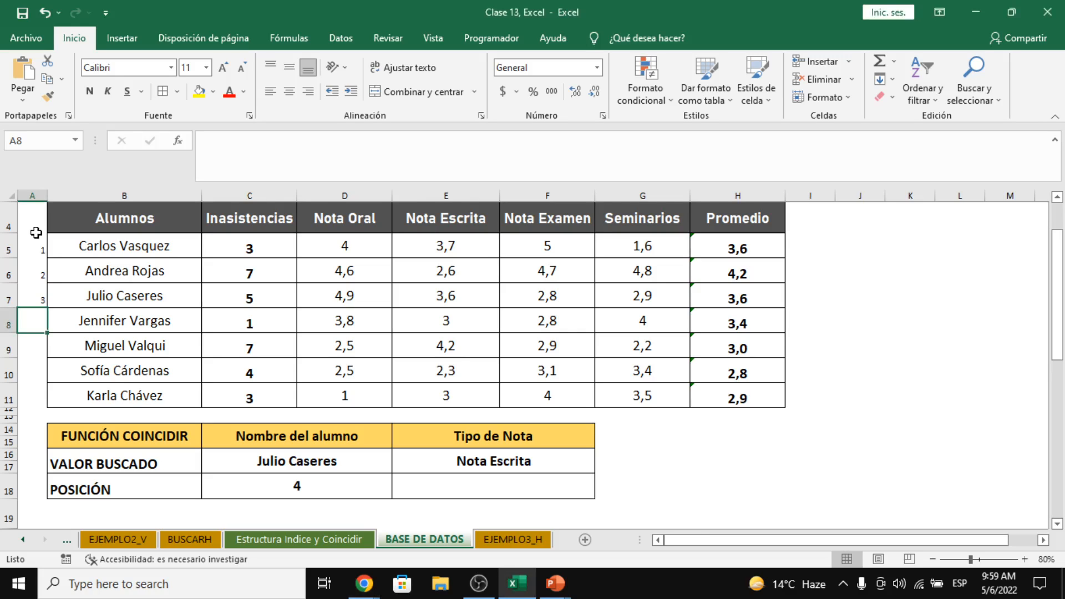
Step: Number cells A4 to A7 from 1 to 4 again, counting the Alumnos heading as 1, and highlight the adjacent cells B4 to B7
drag(94, 216, 139, 398)
click(24, 221)
text(1)
key(Return)
key(Return)
key(Return)
key(Return)
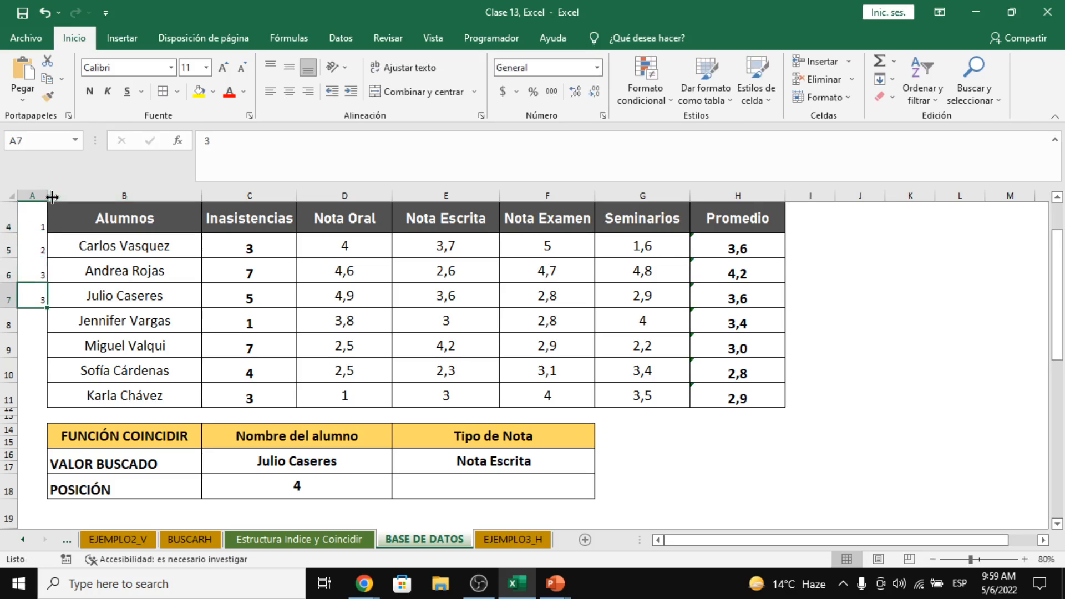
key(Up)
key(Right)
key(shift+Up)
key(shift+Up)
key(shift+Up)
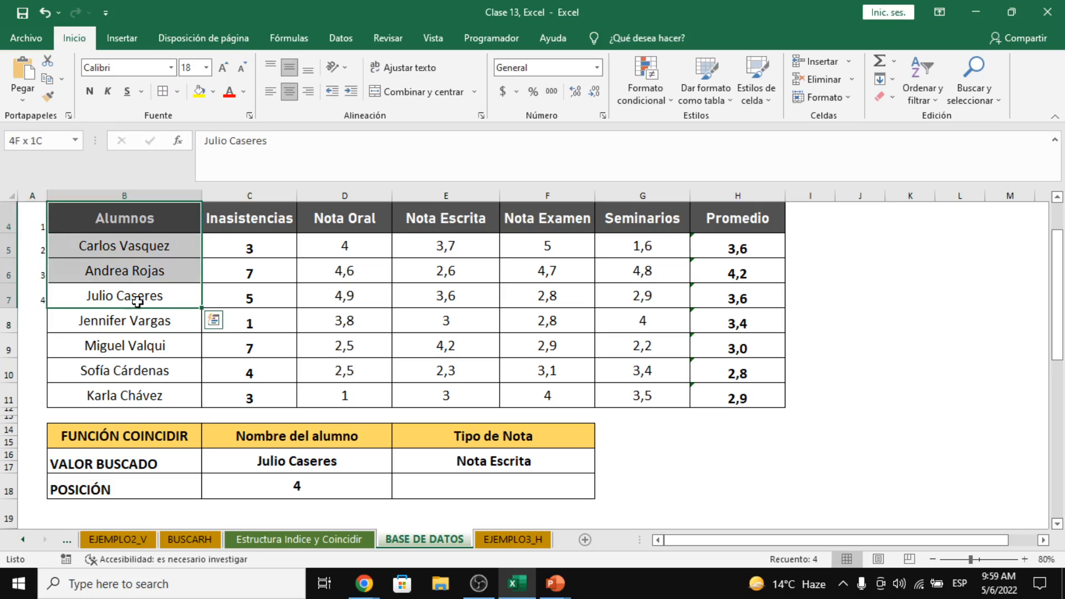
Step: Fill all the student data rows below the headings, B5 to H11, with yellow
click(139, 277)
click(122, 248)
drag(122, 248, 717, 396)
click(199, 92)
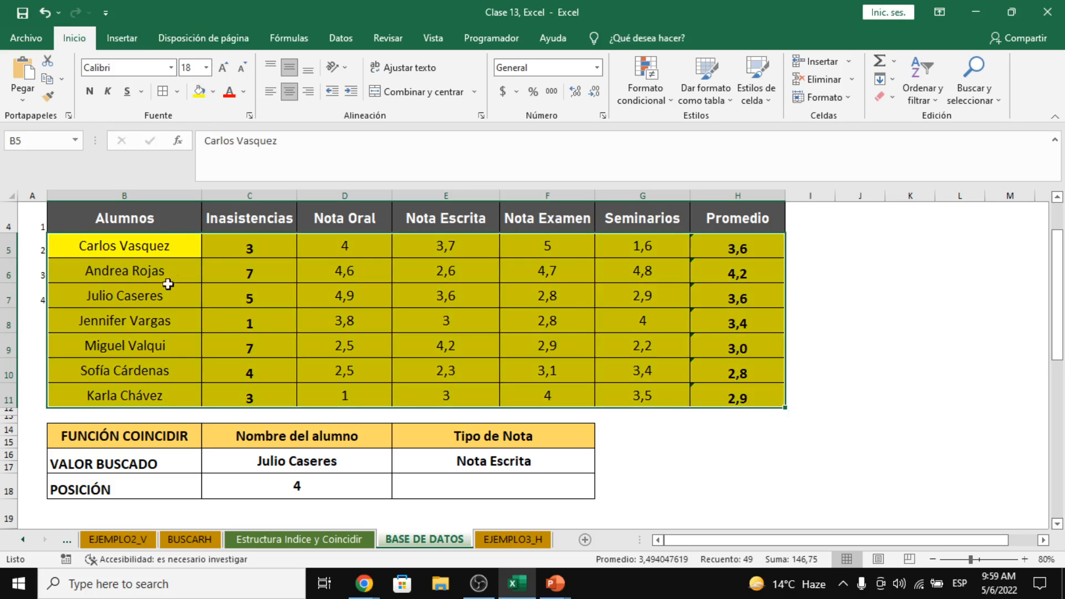
click(121, 272)
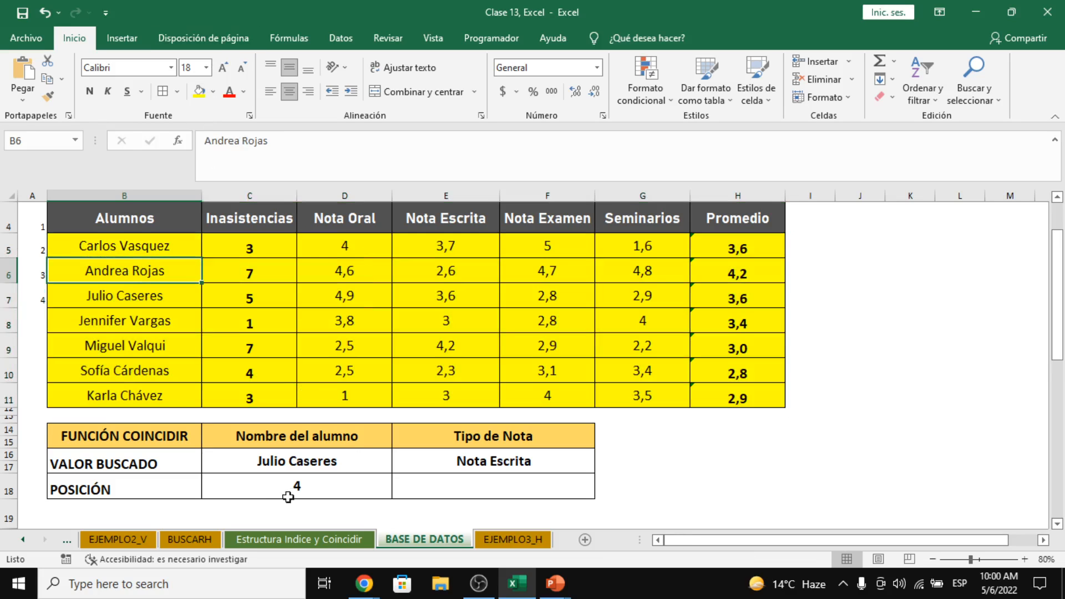
Step: Highlight the student names without the heading and clear the position numbers in A4 to A7
click(37, 322)
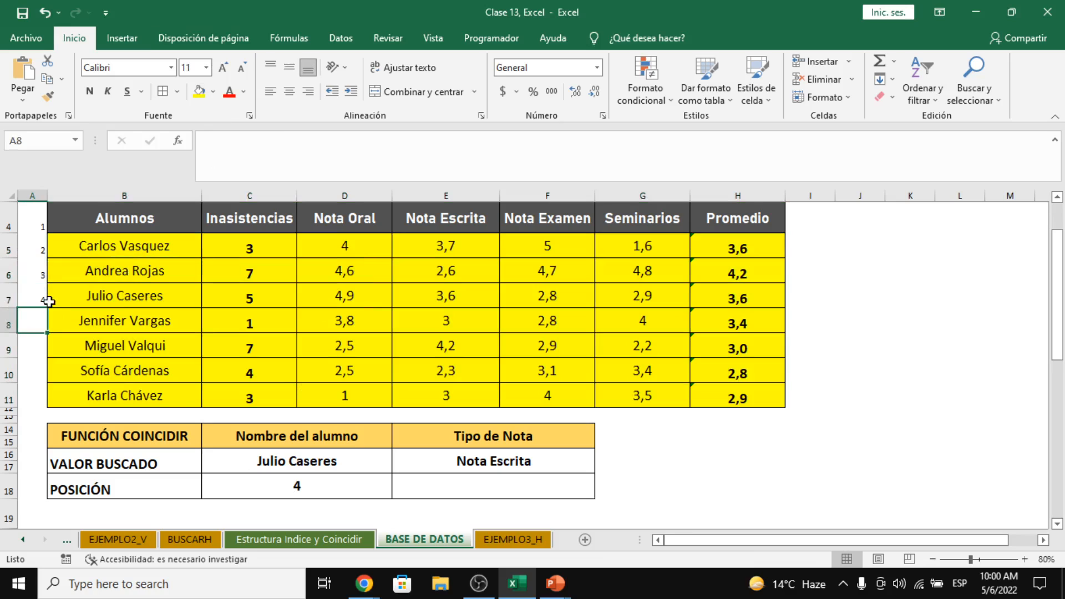
drag(53, 244, 92, 393)
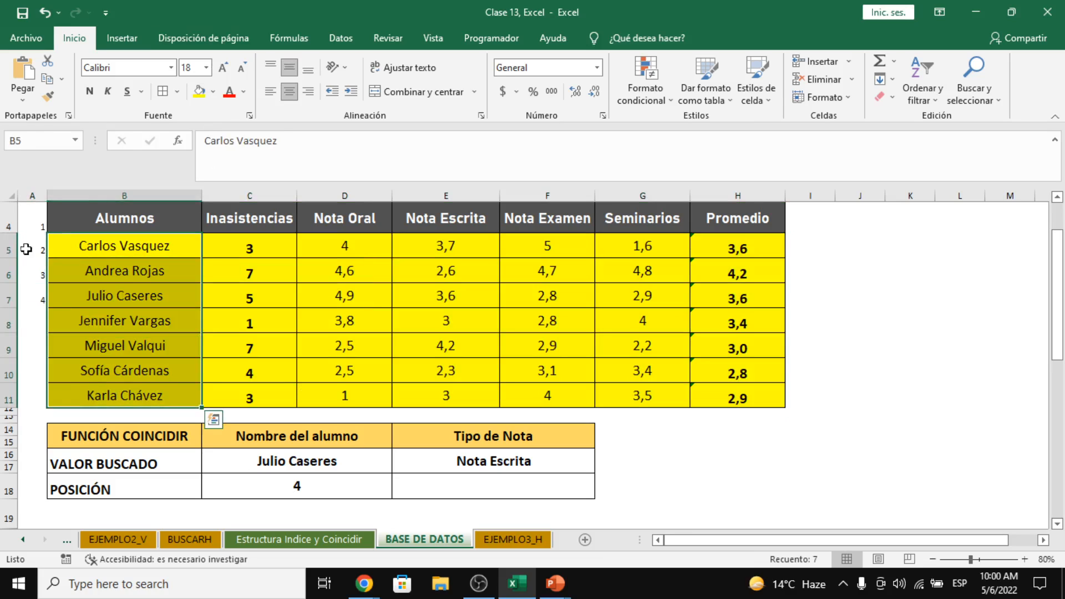
click(40, 317)
drag(37, 227, 33, 302)
key(Delete)
Step: Number cells A5 to A8 from 1 to 4, starting at the first student instead of the heading
key(Down)
key(Down)
key(Down)
key(Up)
key(Up)
text(1)
key(Return)
text(2)
key(Return)
text(3)
key(Return)
text(4)
key(Return)
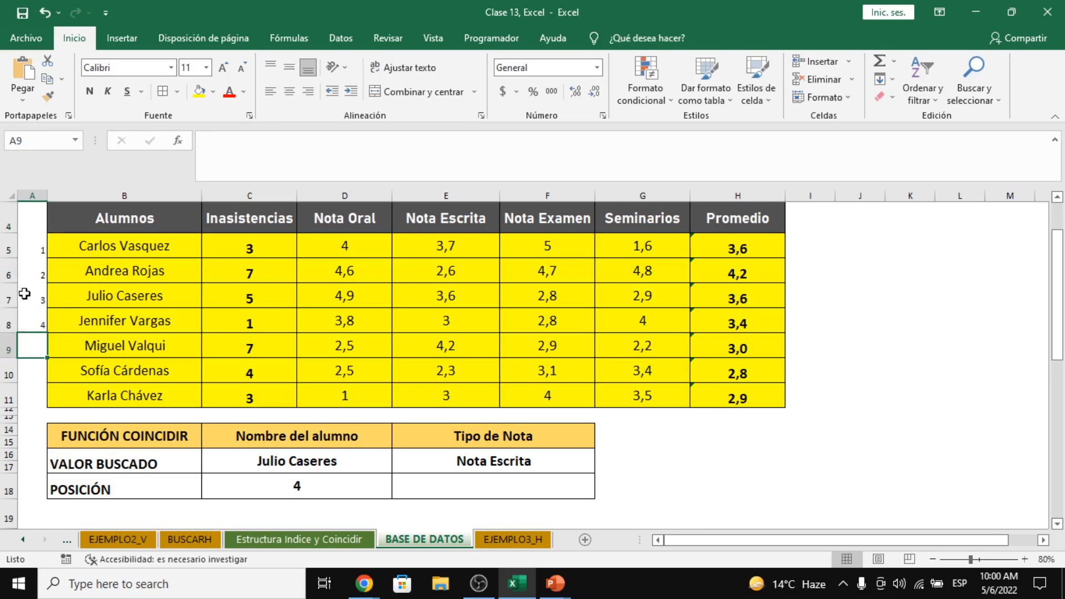
Step: Format the whole of row 8, the fourth student's record, in red bold text
click(8, 321)
click(225, 96)
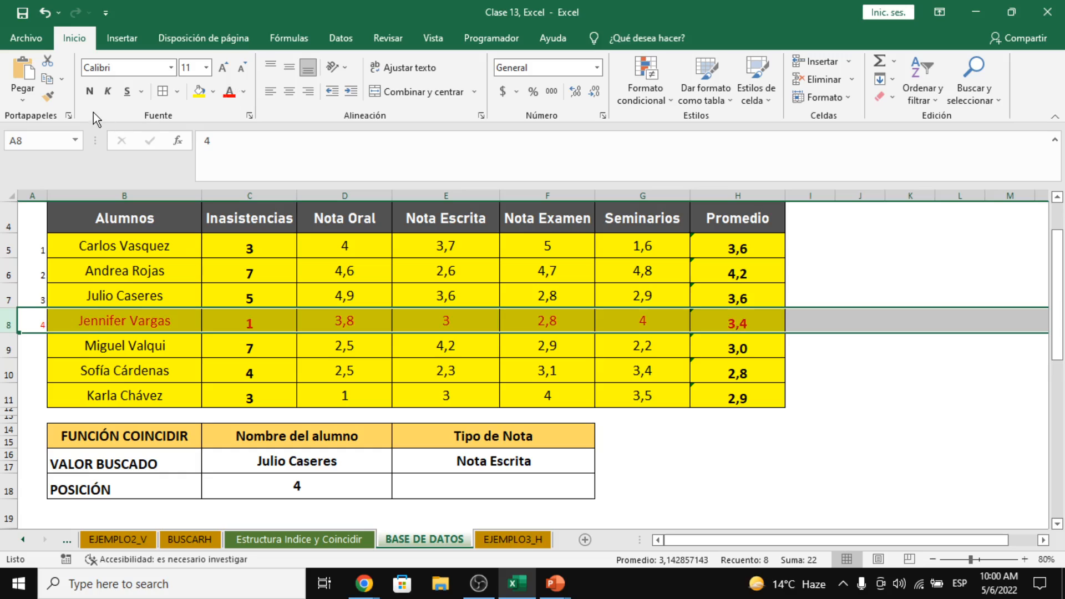
click(89, 91)
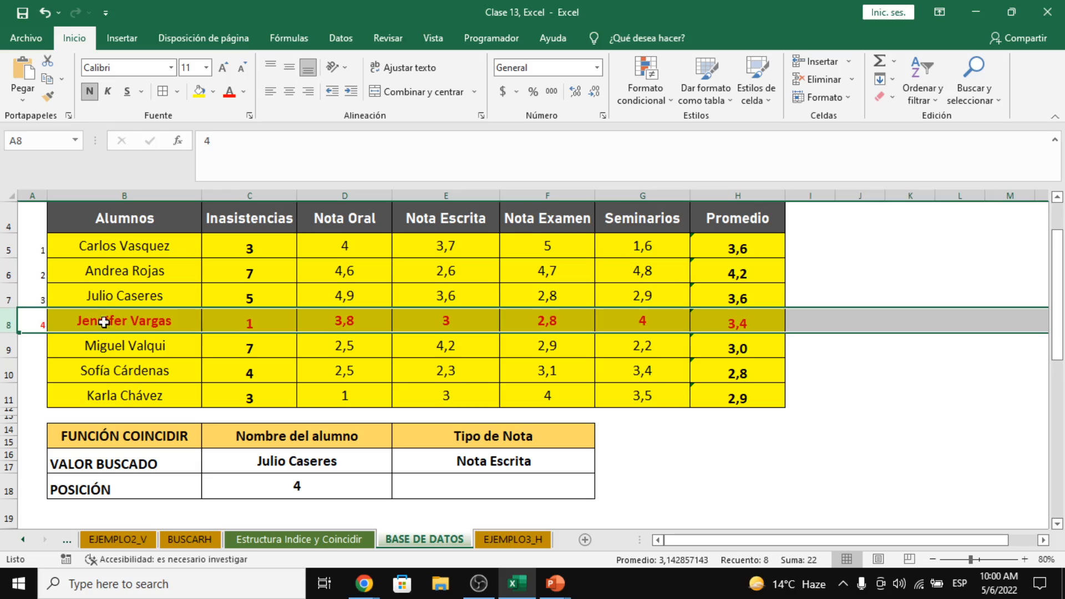
Step: Undo the red bold formatting, the renumbering from the first student, and the yellow fill
click(104, 294)
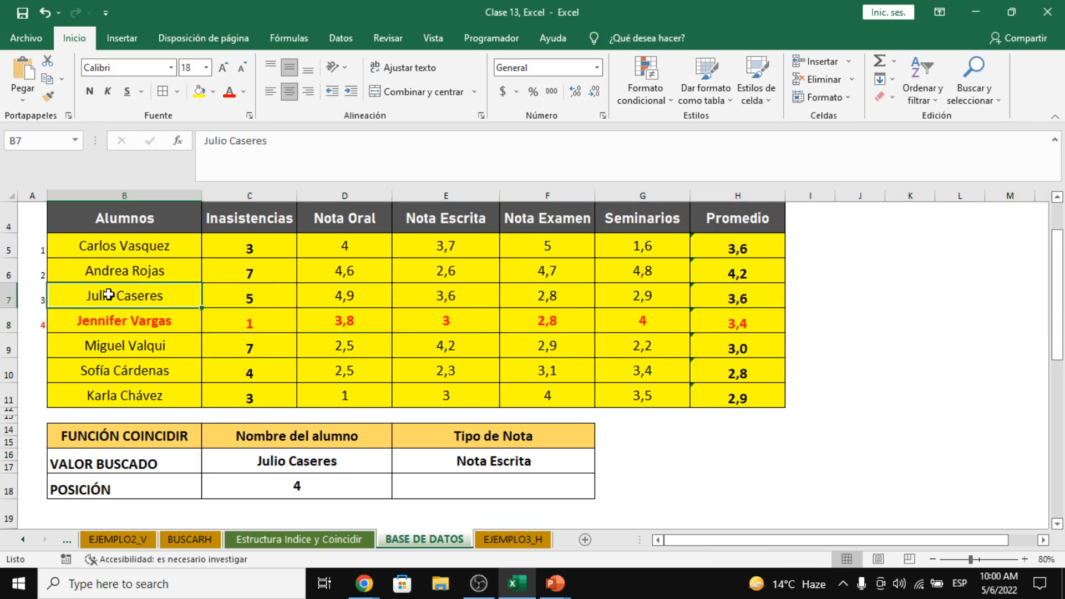
key(ctrl+z)
key(ctrl+z)
key(ctrl+z)
key(ctrl+z)
key(ctrl+z)
key(ctrl+z)
key(ctrl+z)
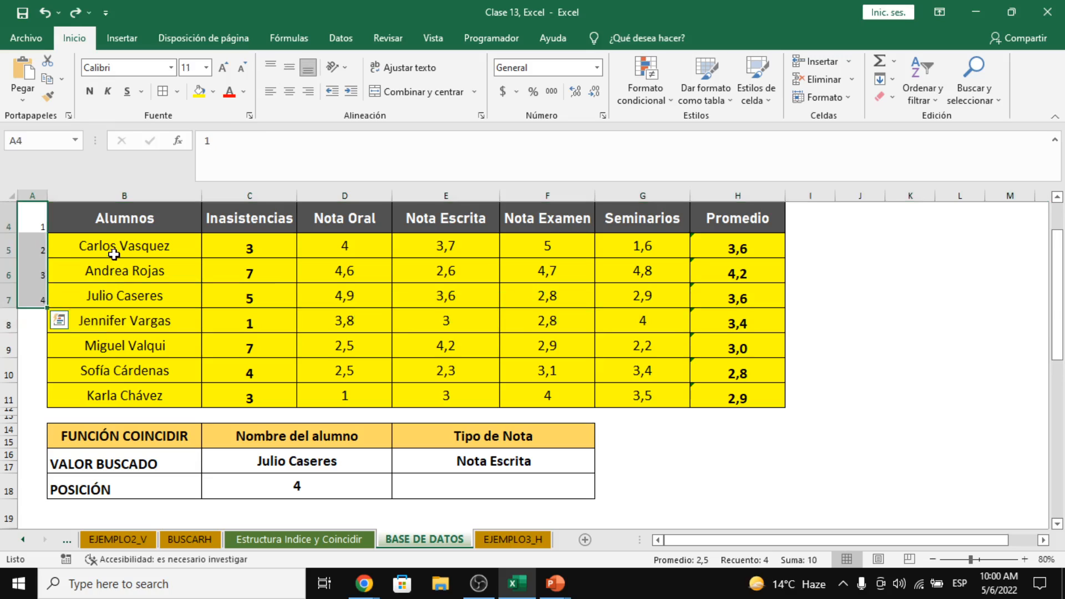
key(ctrl+z)
click(302, 271)
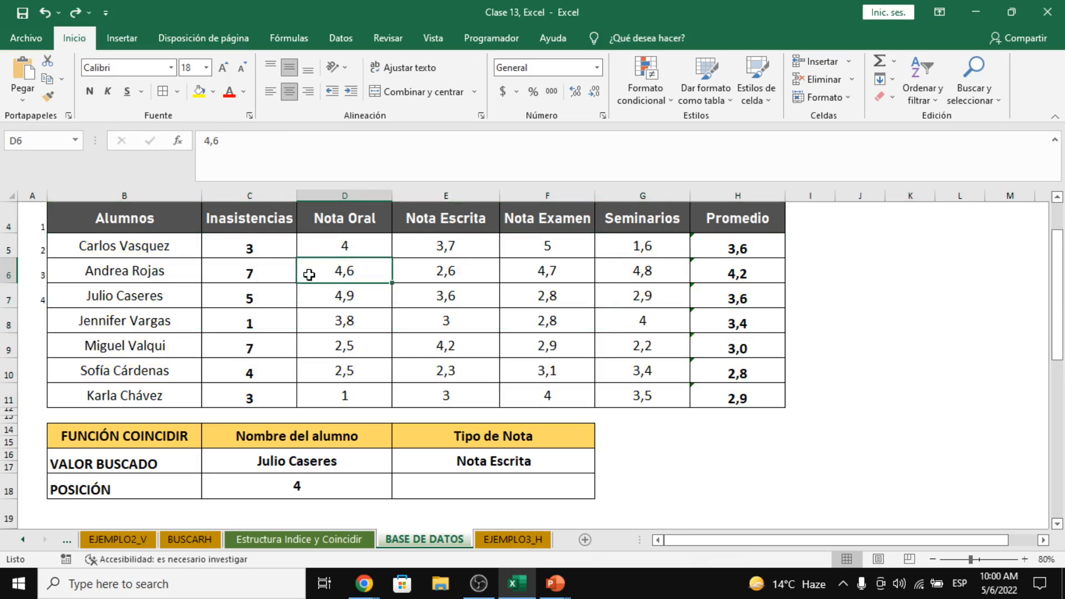
click(327, 484)
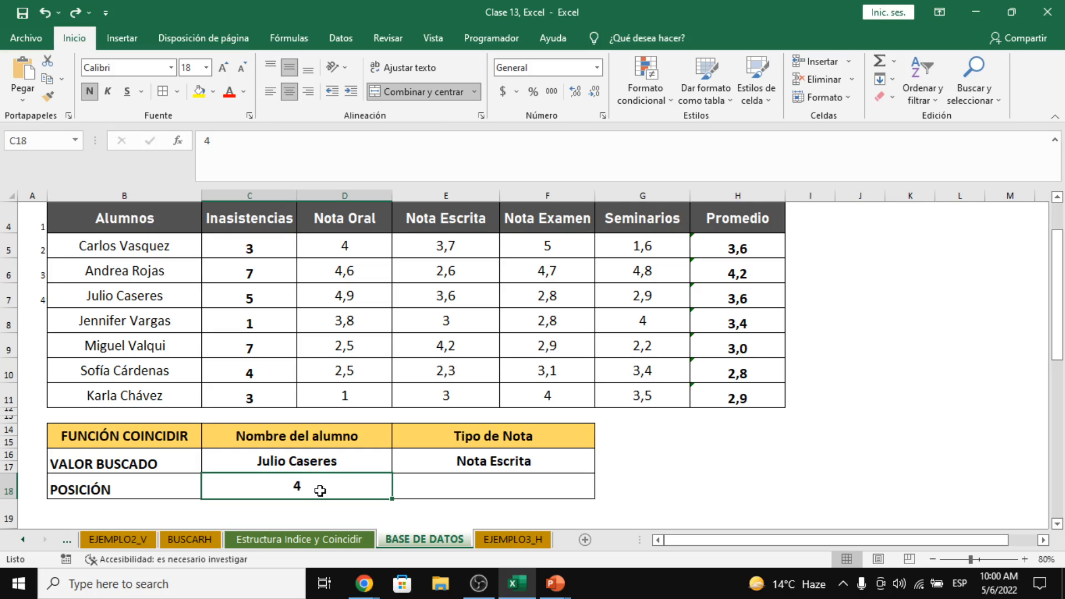
click(325, 514)
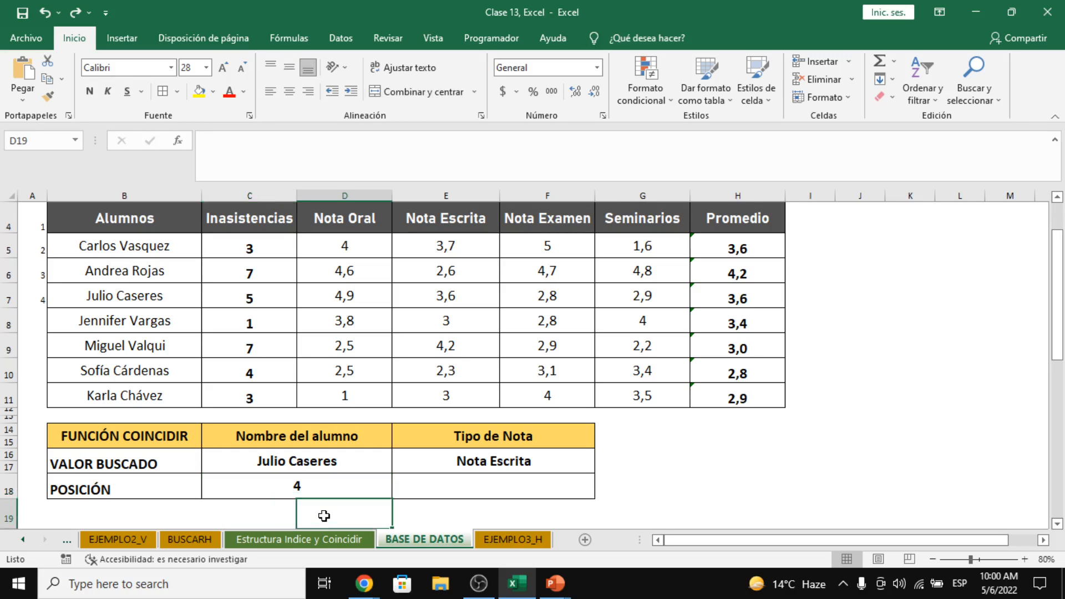
drag(228, 518, 350, 516)
scroll(349, 504, down, 2)
scroll(333, 443, up, 1)
scroll(324, 435, up, 3)
scroll(322, 439, down, 2)
scroll(302, 490, up, 1)
click(286, 510)
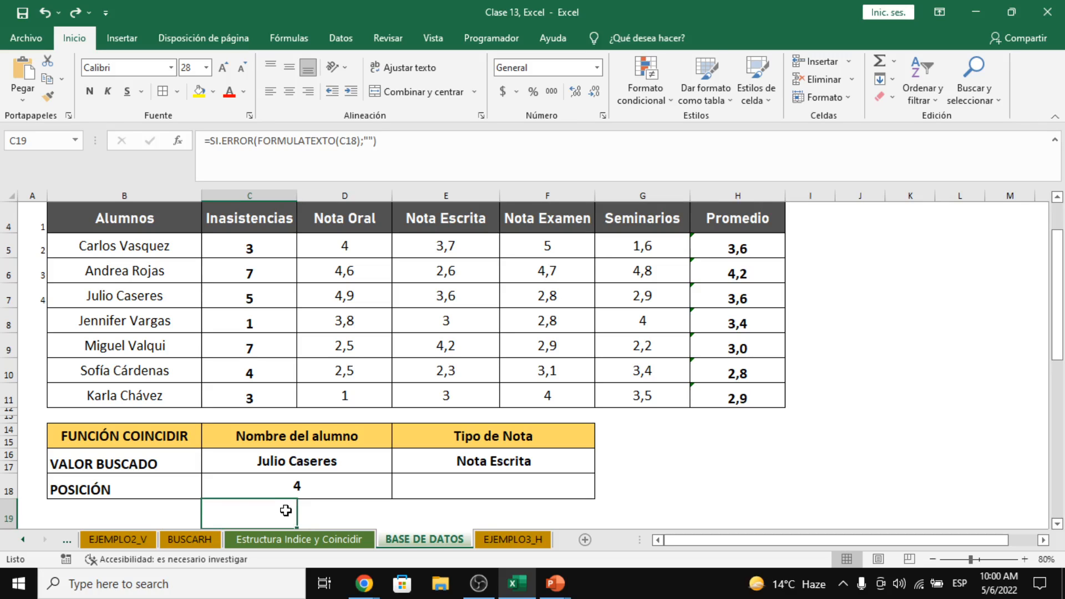
text(FILAR)
key(Escape)
key(Left)
Step: Extend the POSICIÓN value under Nombre del alumno to read "4 - FILA"
double_click(349, 478)
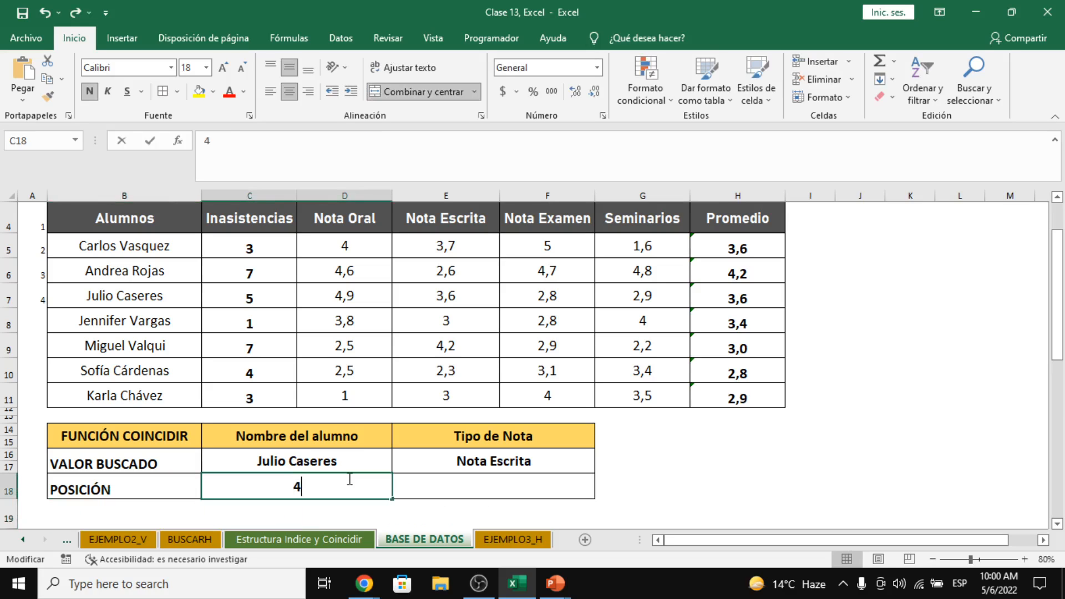
text(- FILA)
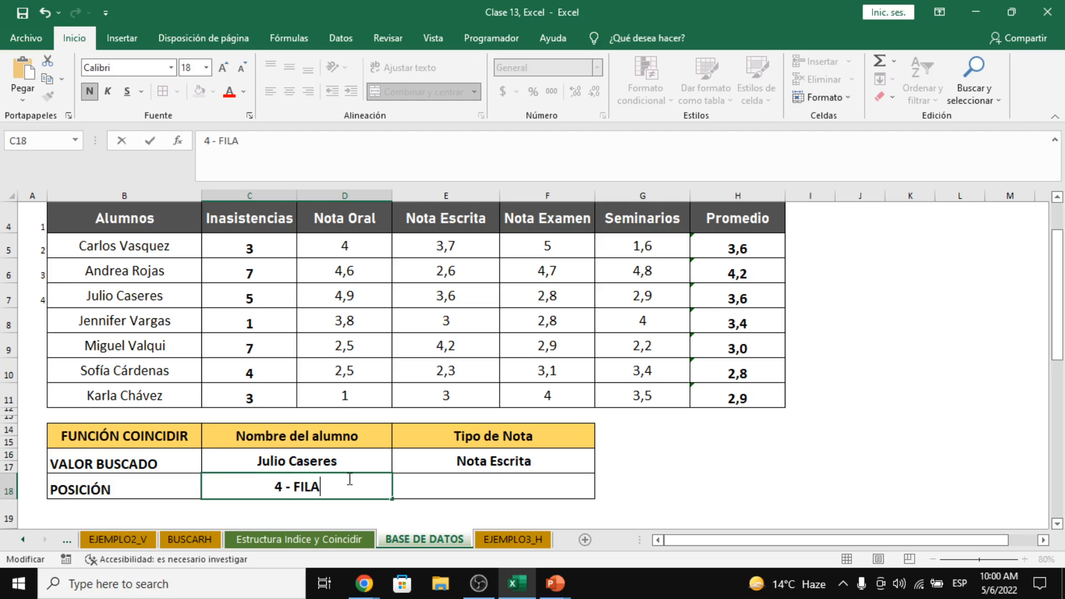
key(Return)
key(Up)
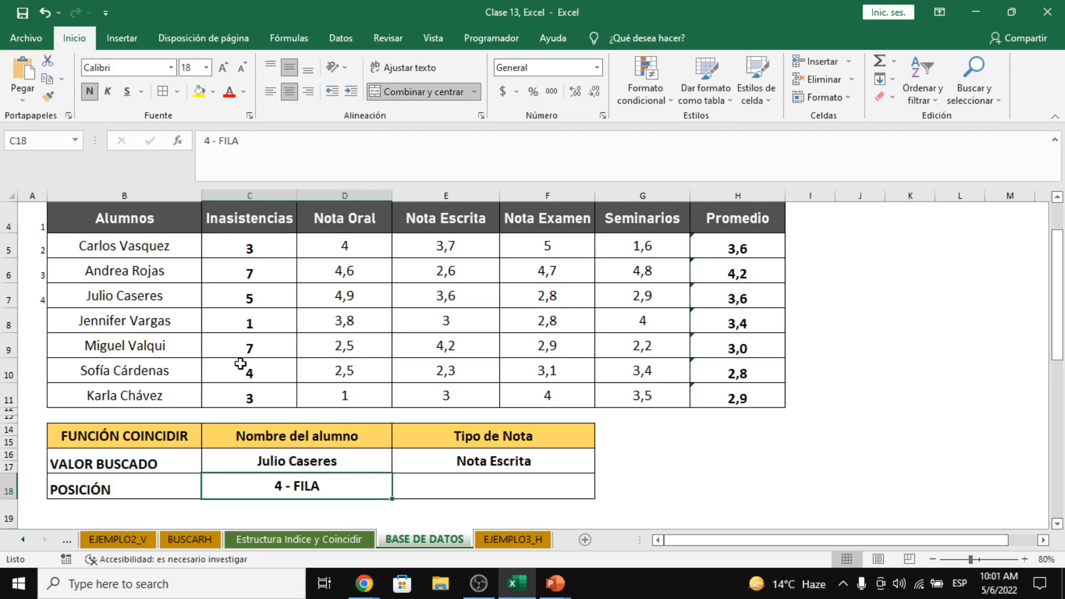
Step: Compare the third student's row with the full Alumnos column, heading included, and check the Google Meet chat for replies
drag(116, 299, 732, 297)
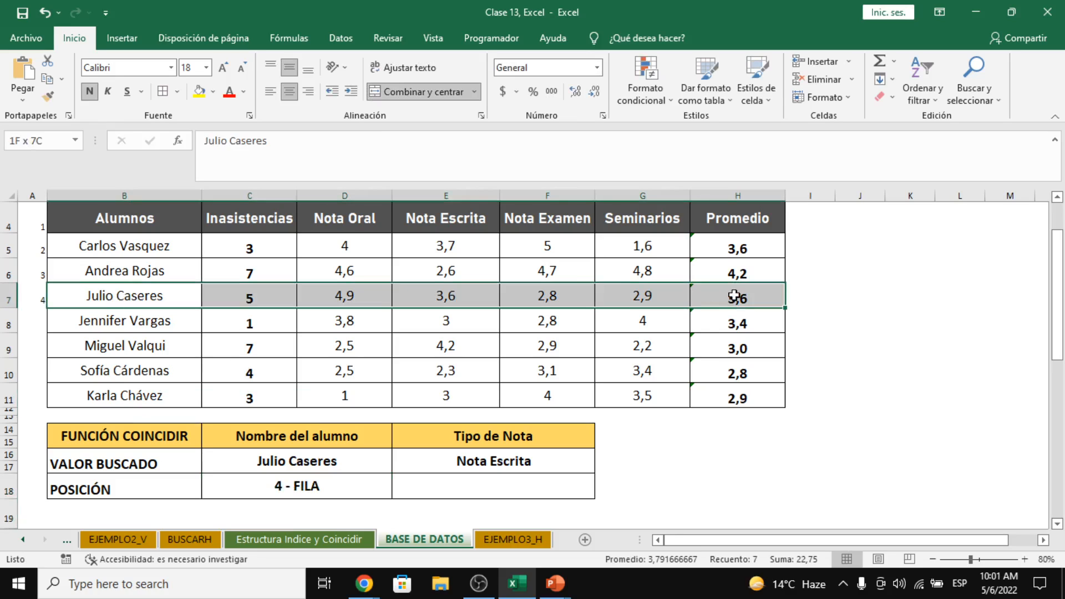
drag(136, 221, 143, 393)
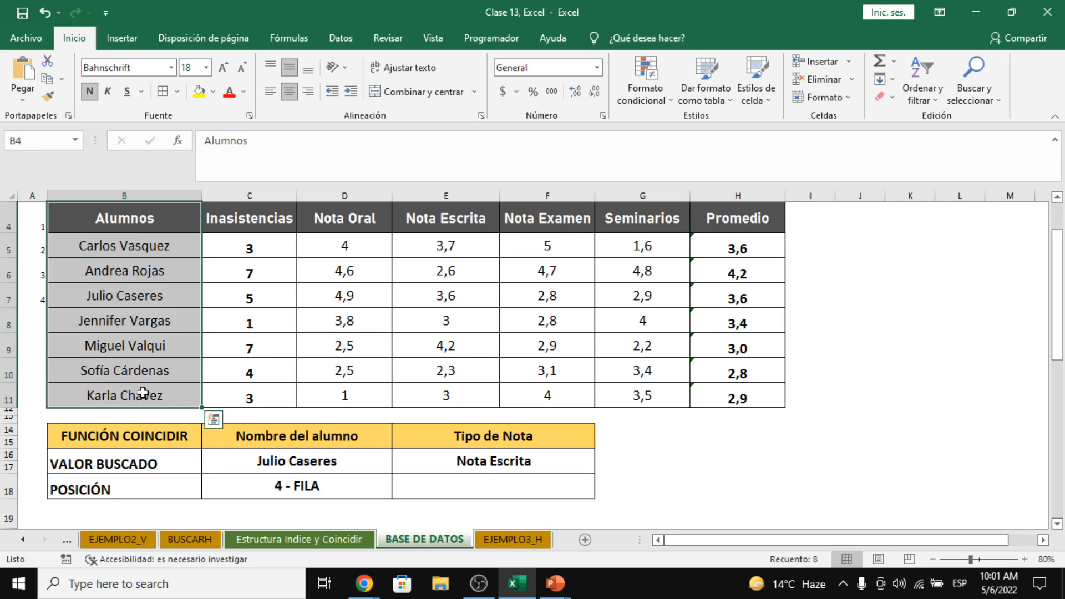
key(alt+Tab)
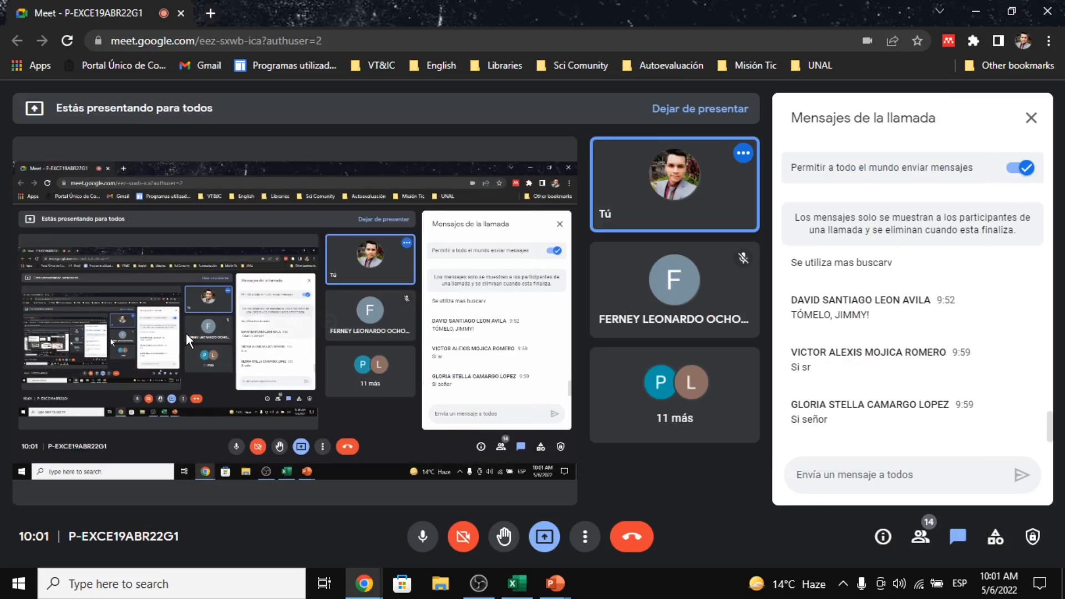
key(alt+Tab)
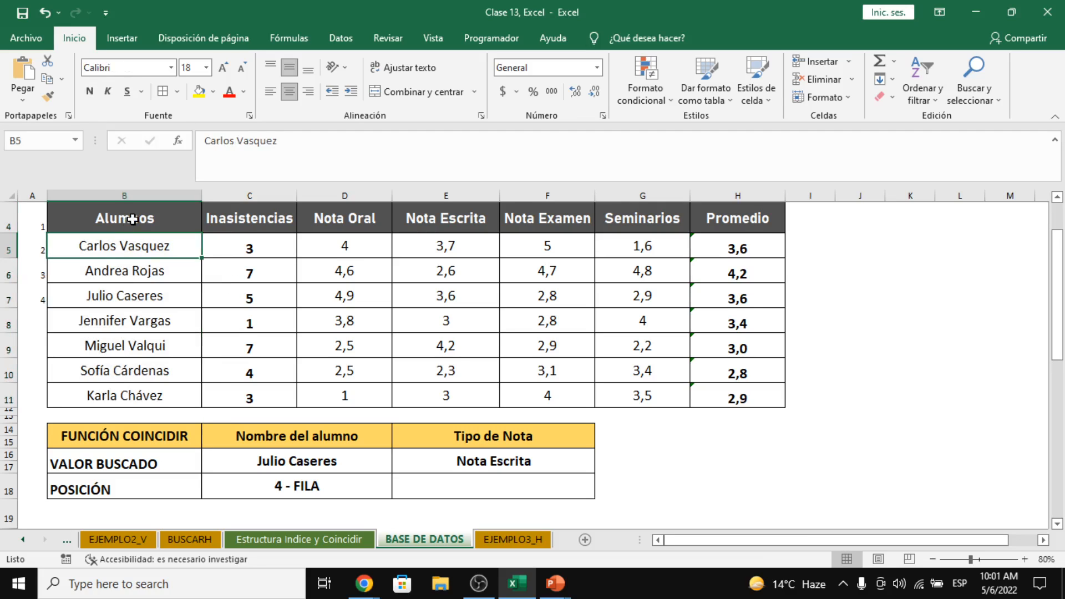
drag(132, 219, 128, 395)
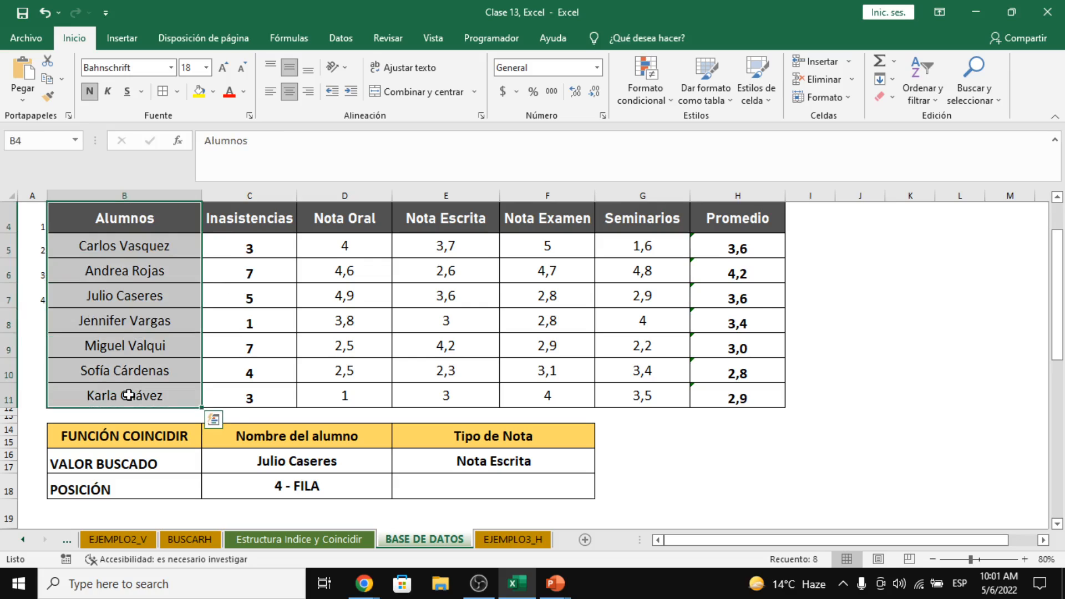
click(4, 296)
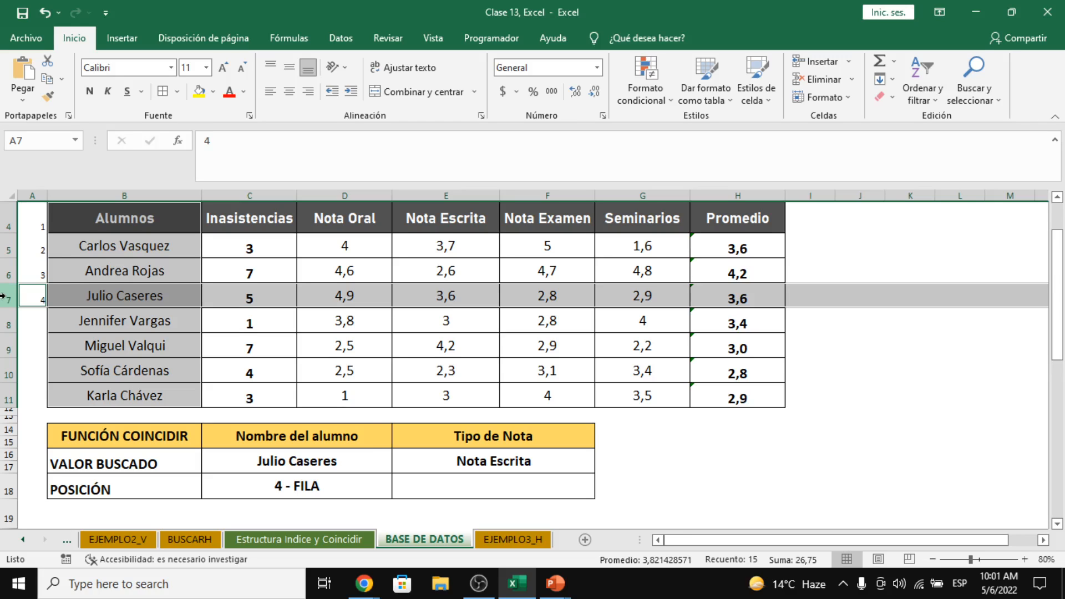
Step: Clear the POSICIÓN cell under Nombre del alumno and keep it selected
click(354, 482)
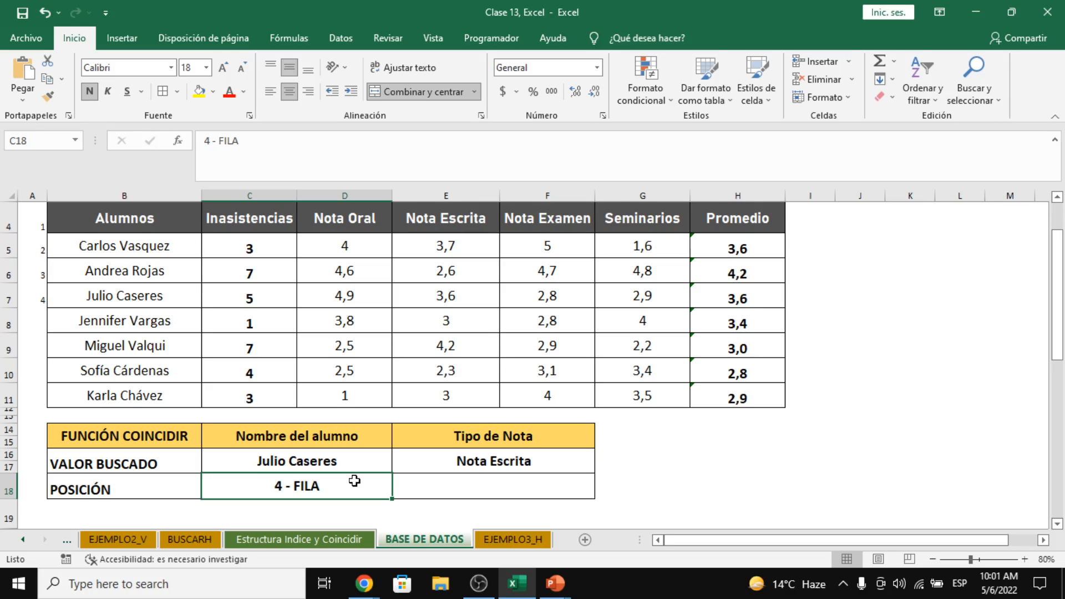
key(BackSpace)
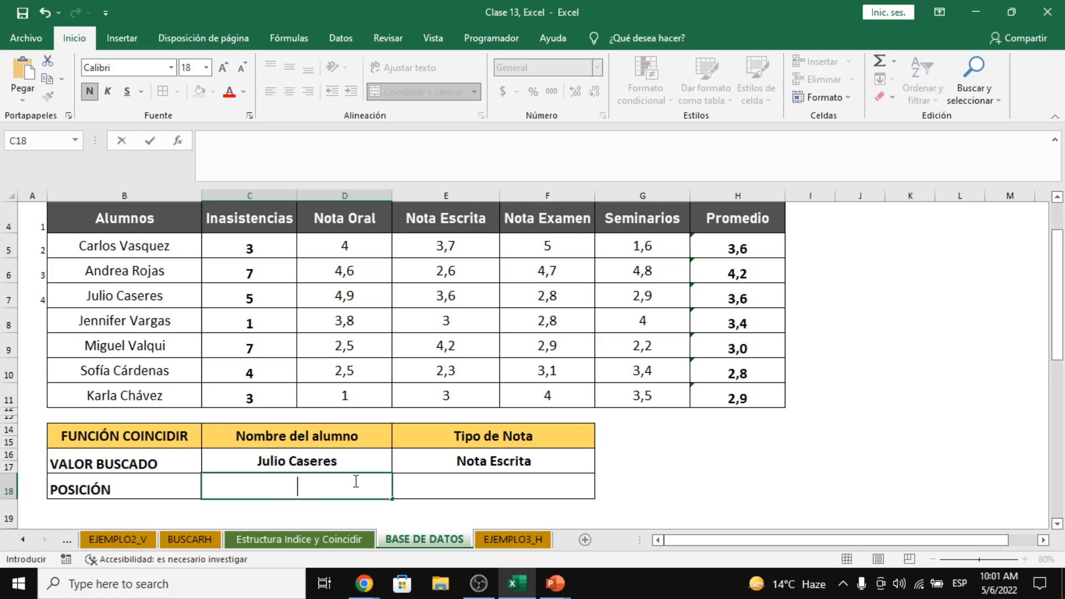
key(Return)
key(Up)
key(Right)
key(Left)
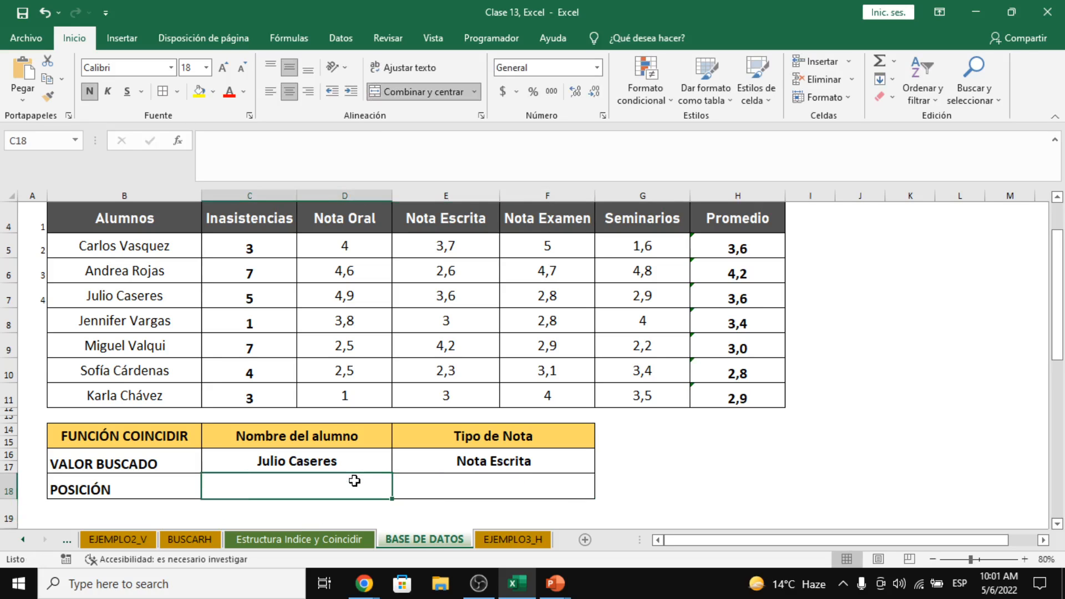
text(=)
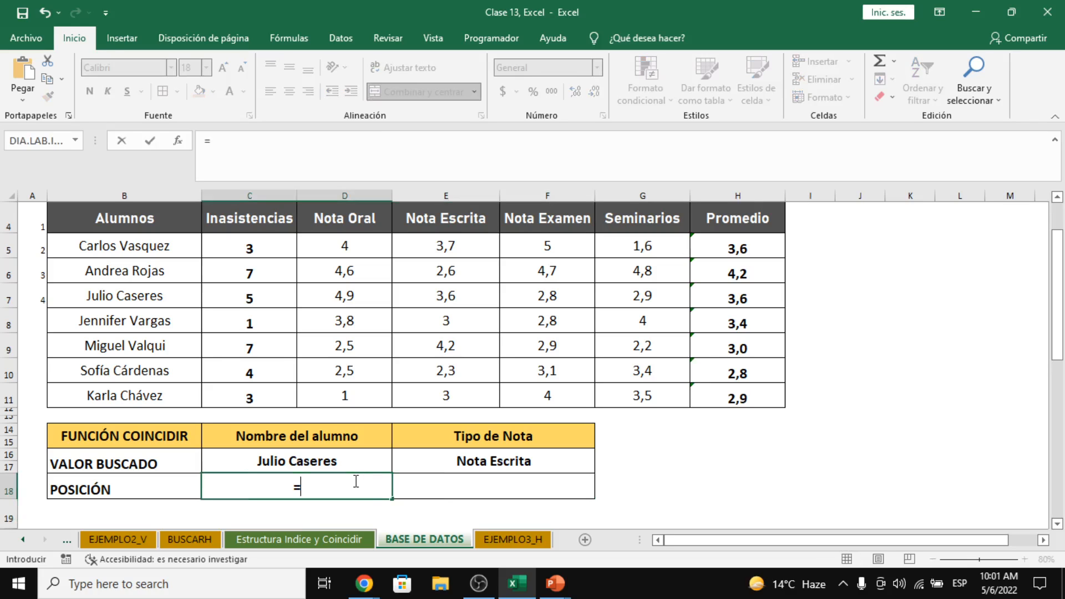
text(COINCIDIR()
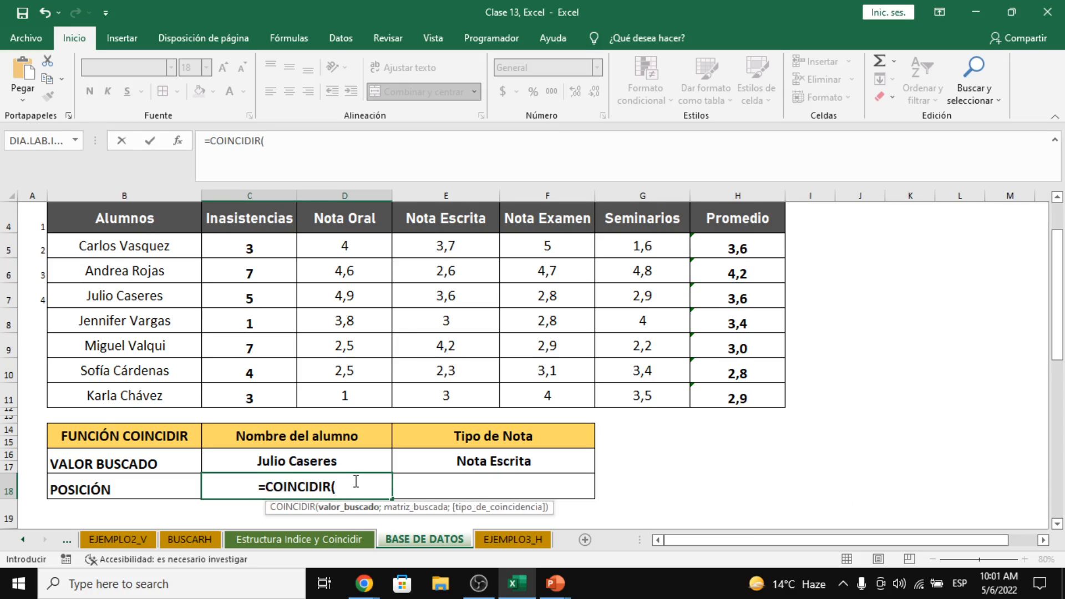
key(Escape)
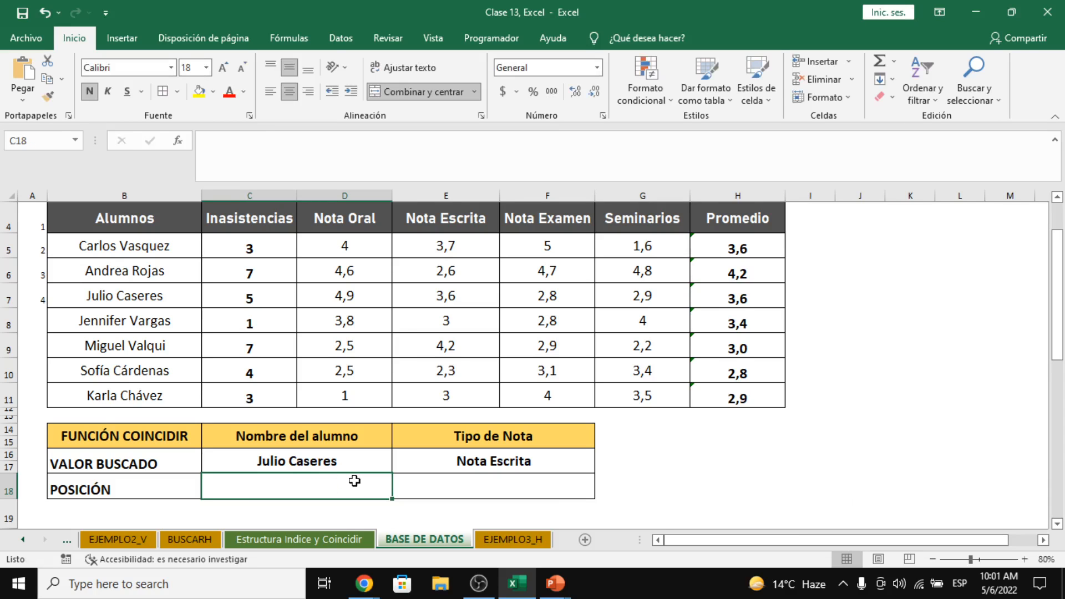
Step: Review the COINCIDIR syntax diagram and its three arguments on the Estructura Indice y Coincidir sheet
click(305, 541)
scroll(307, 408, down, 8)
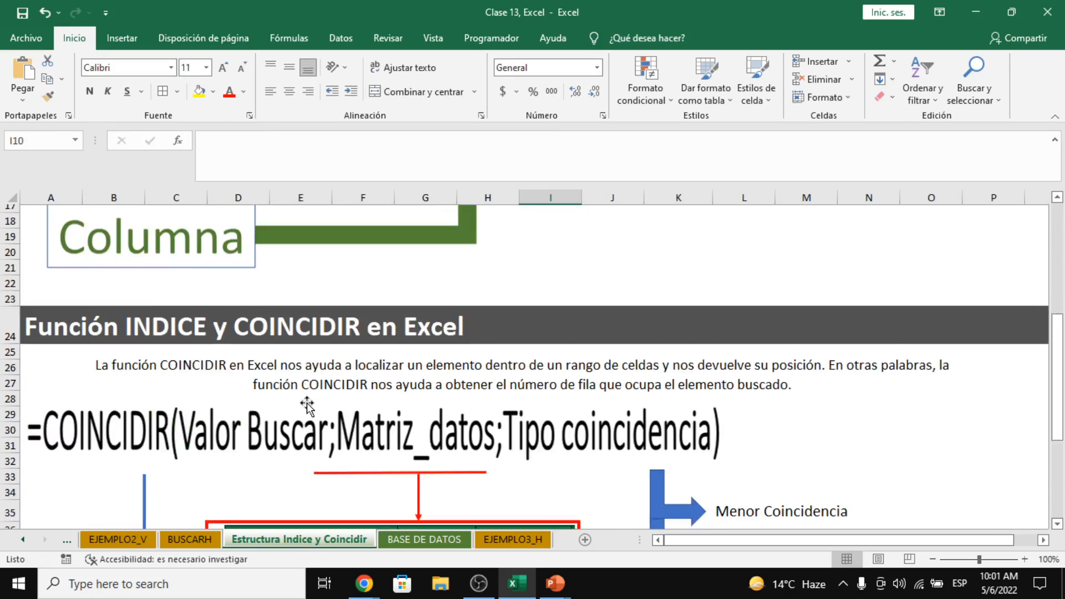
click(264, 272)
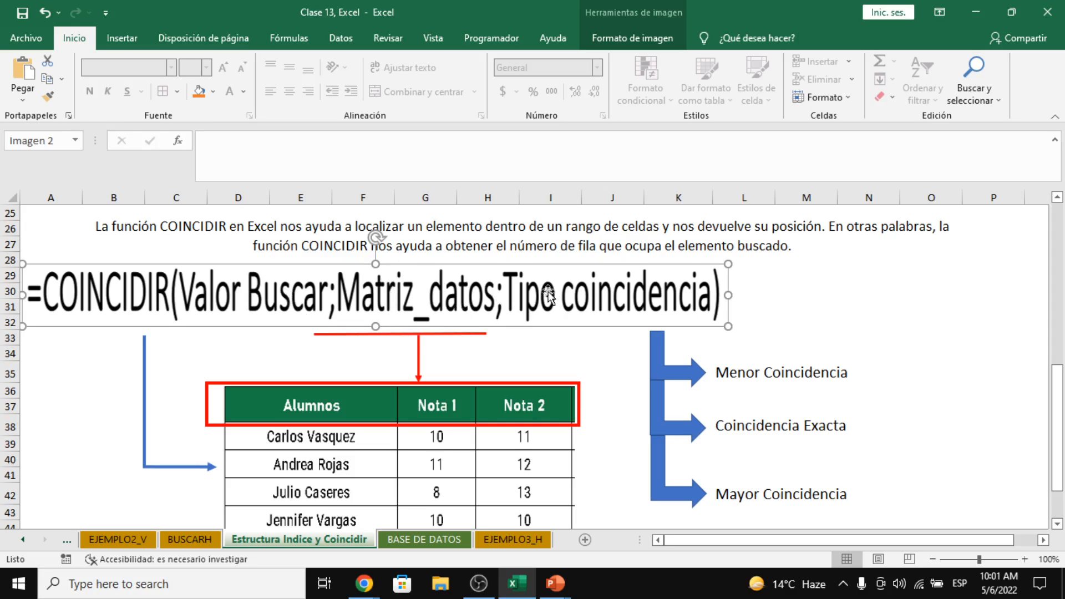
scroll(588, 280, down, 1)
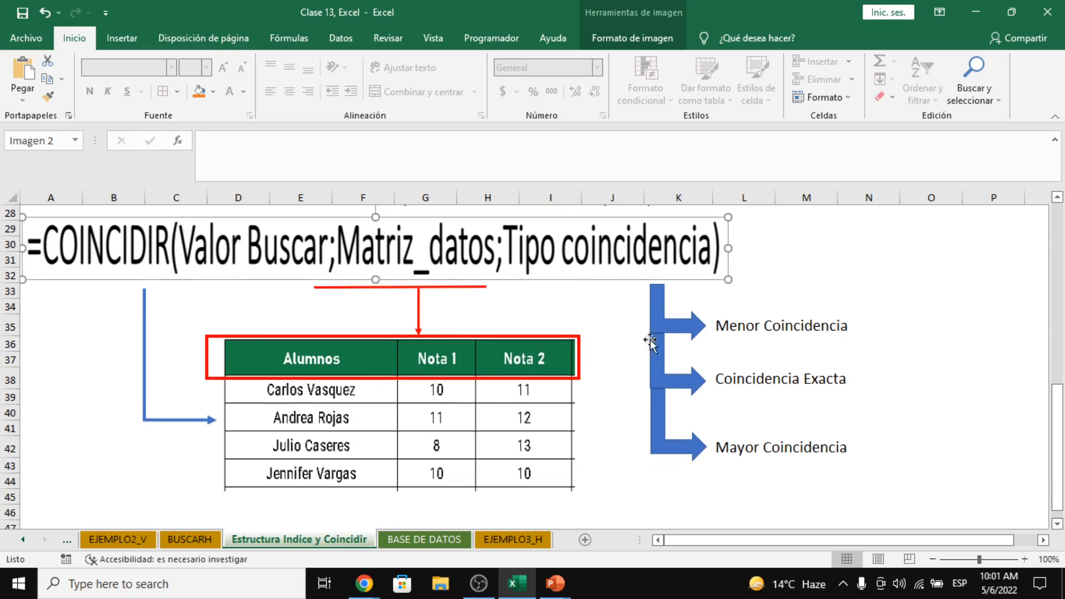
Step: Examine the Tipo coincidencia options, comparing Menor Coincidencia and Mayor Coincidencia with Coincidencia Exacta
click(789, 327)
click(750, 327)
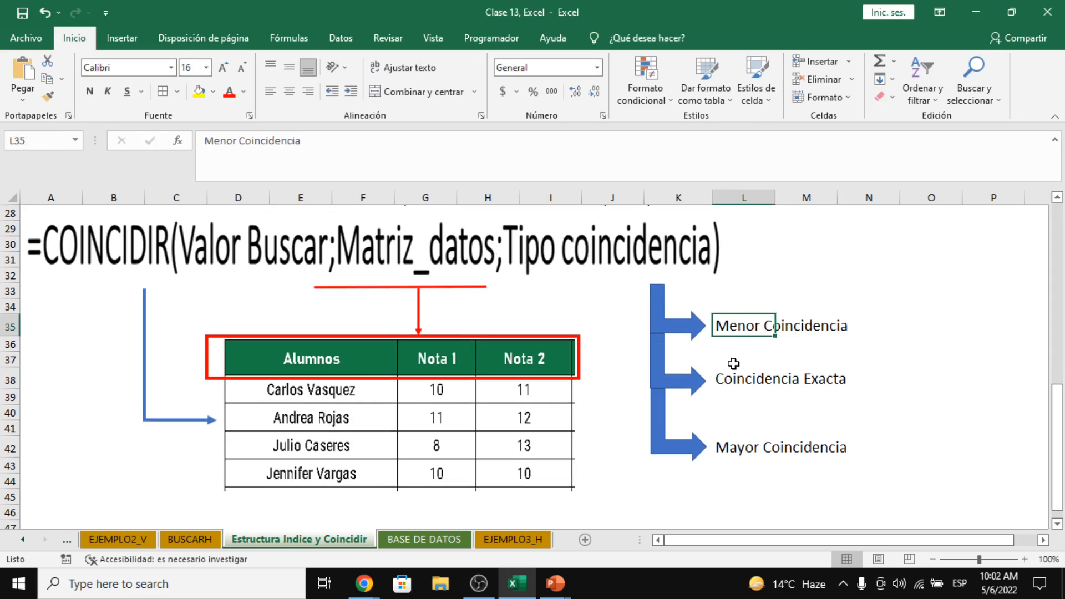
click(746, 379)
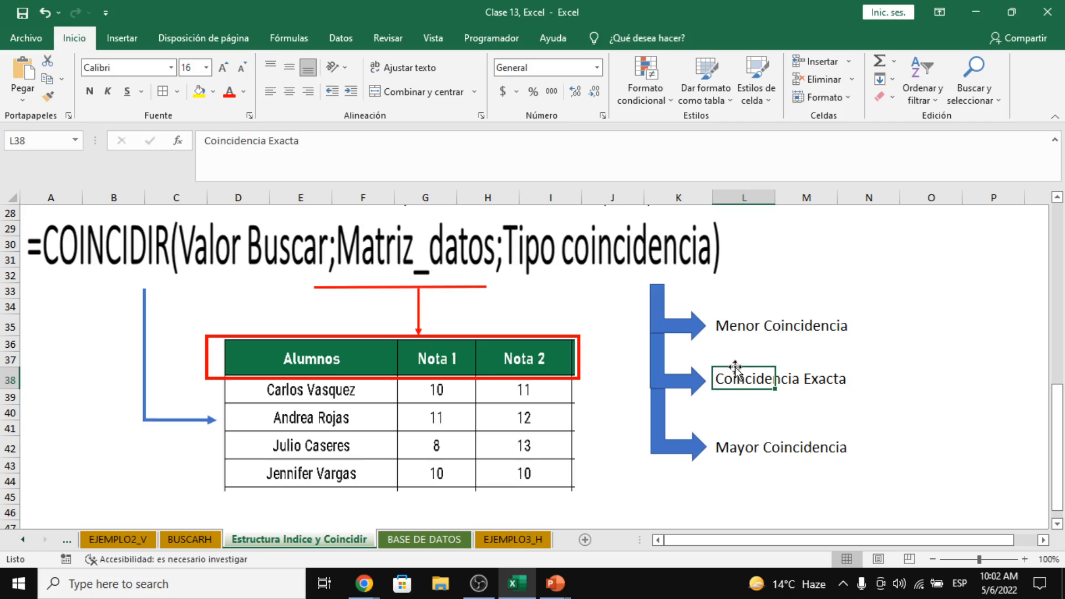
click(734, 331)
click(733, 448)
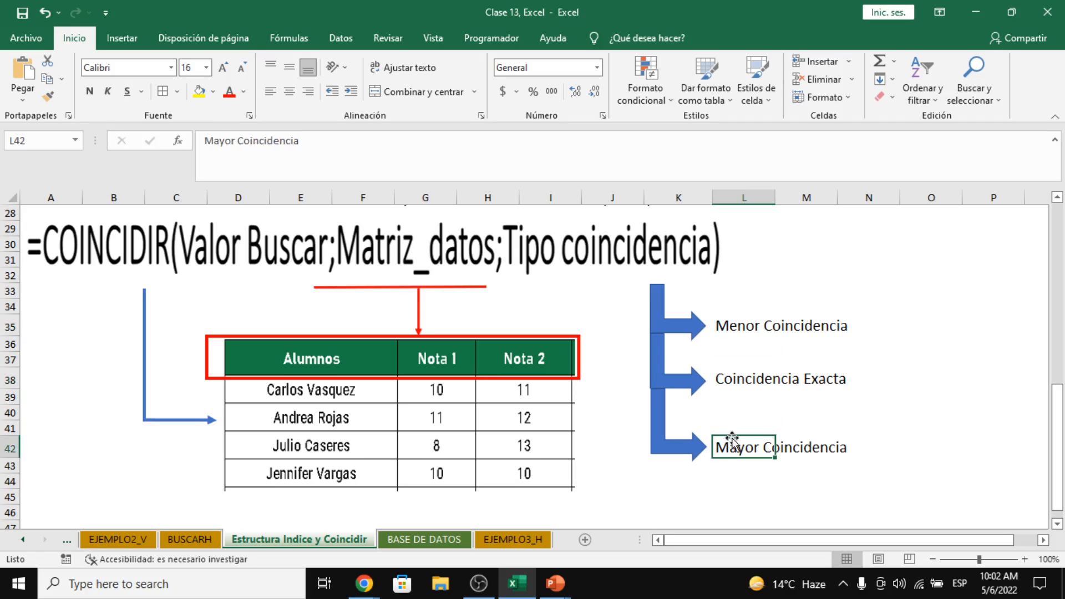
click(730, 377)
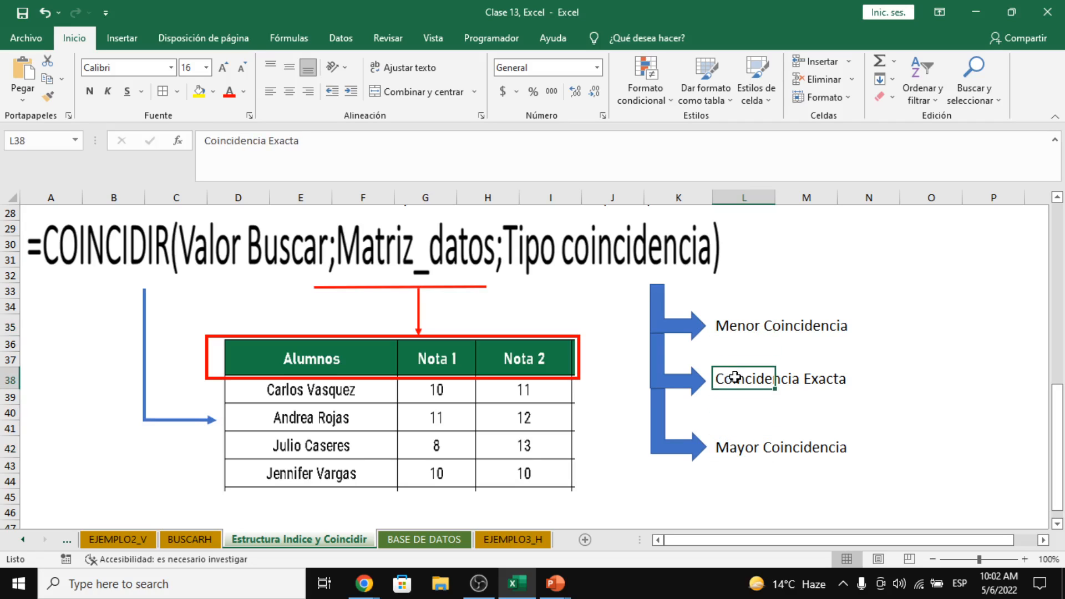
drag(747, 382, 805, 370)
click(753, 322)
click(743, 444)
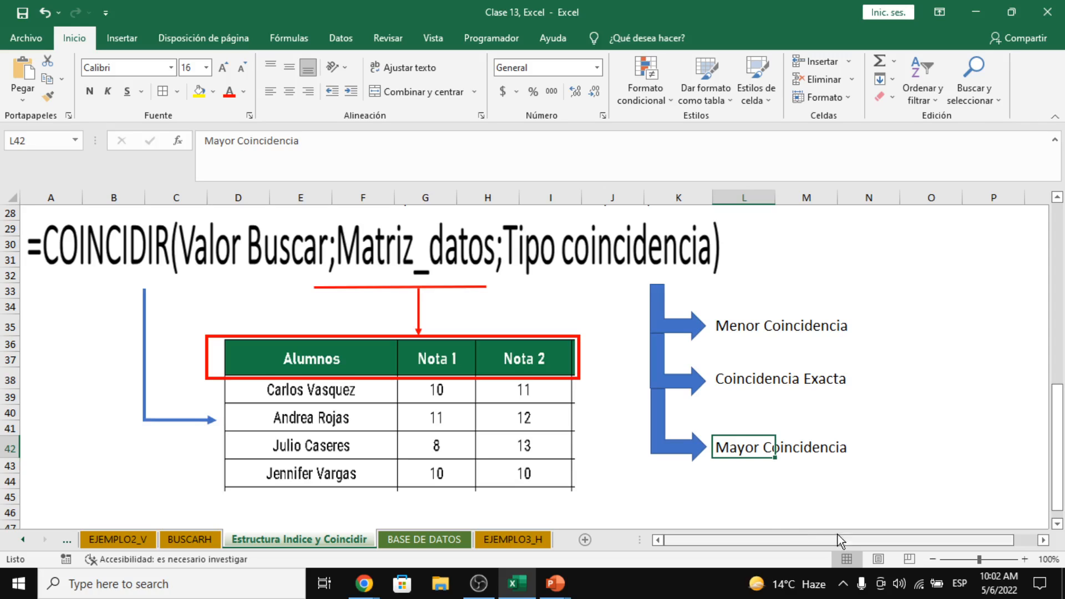
click(747, 331)
ctrl+click(745, 450)
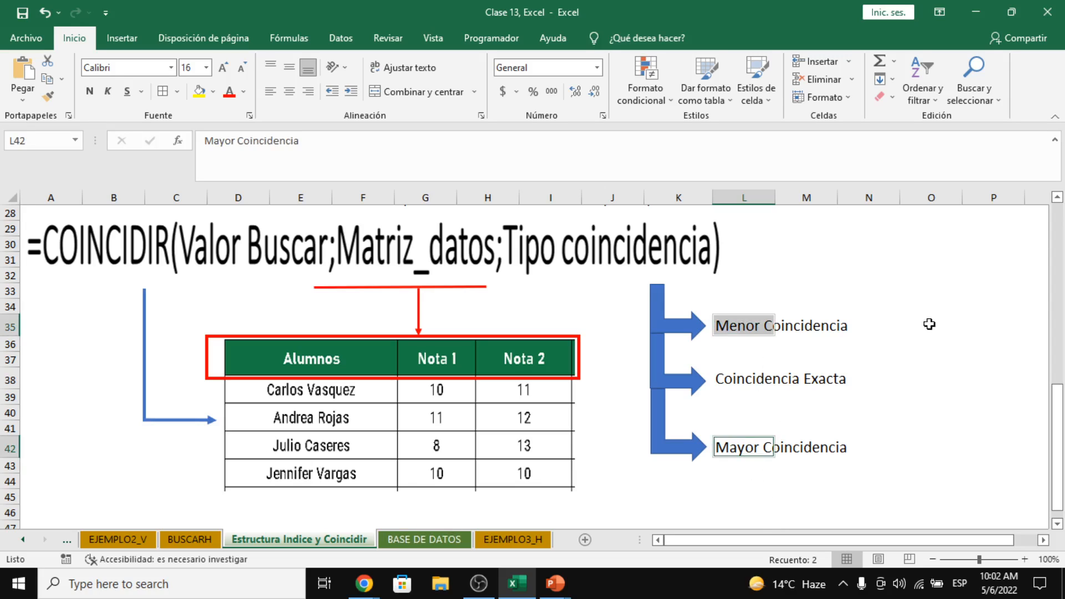
click(756, 382)
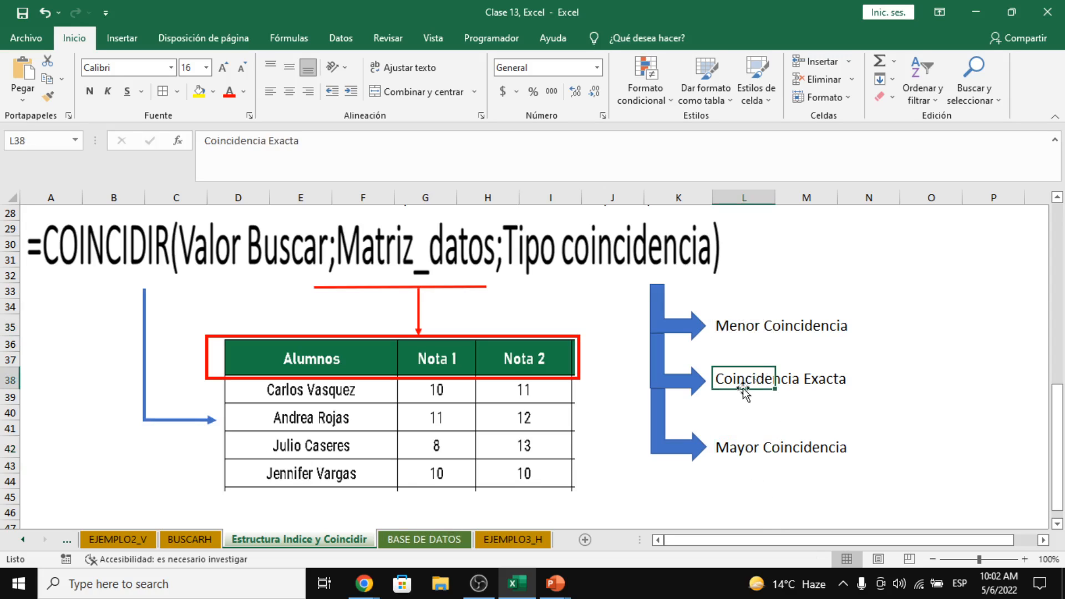
Step: Return to the BASE DE DATOS sheet and open the POSICIÓN cell under Nombre del alumno for editing
click(431, 539)
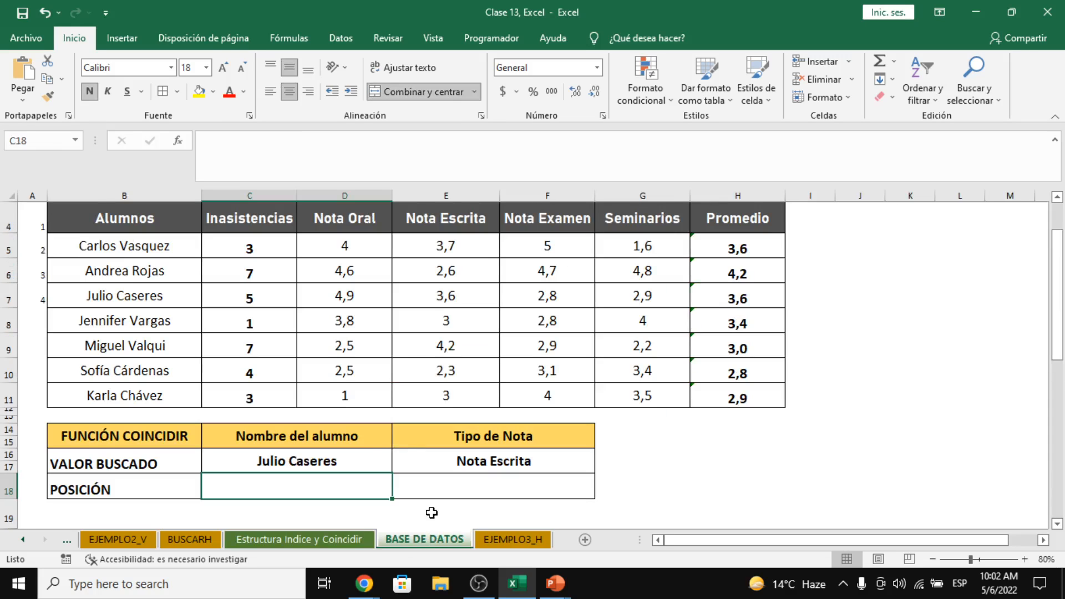
double_click(350, 491)
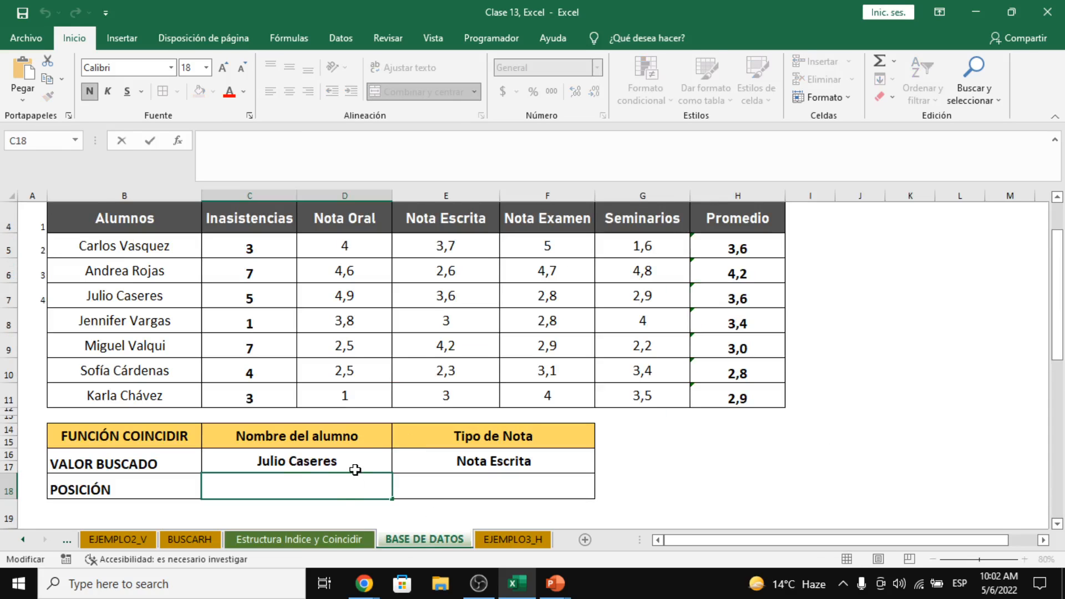
text(=COINC)
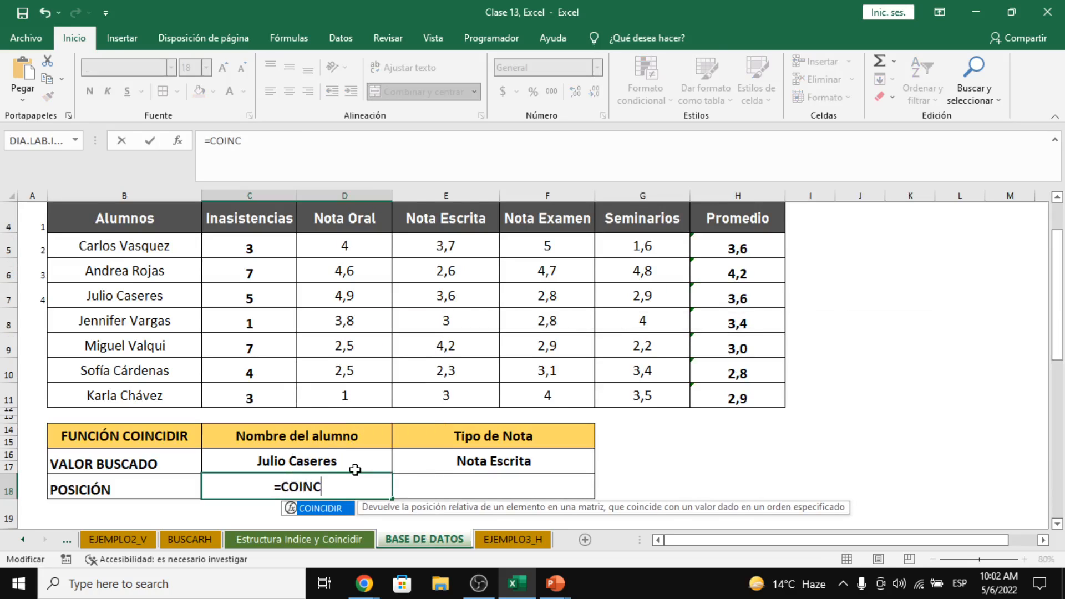
key(Tab)
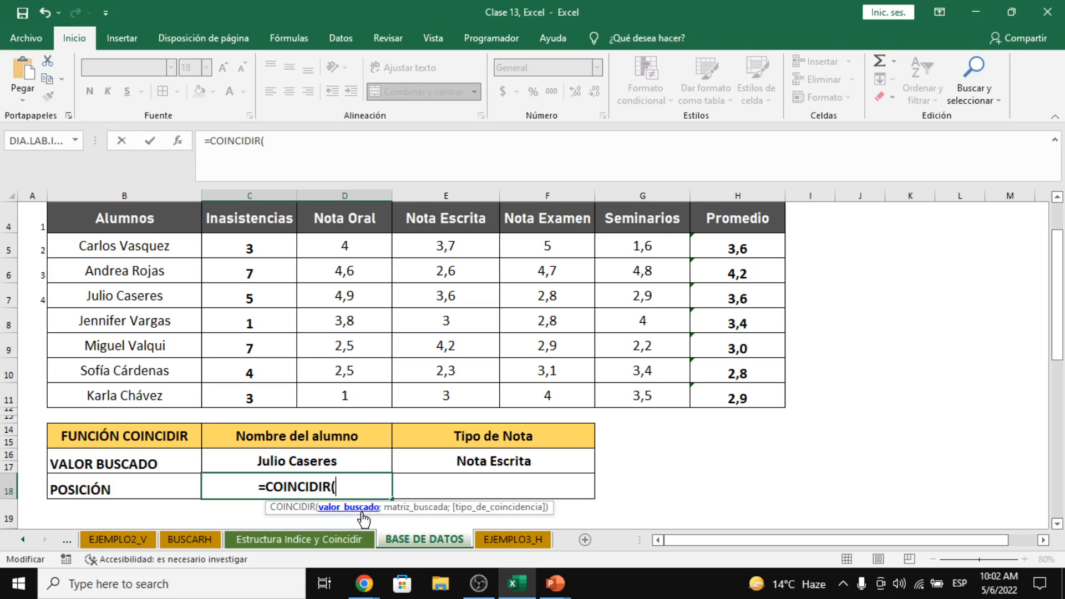
click(323, 463)
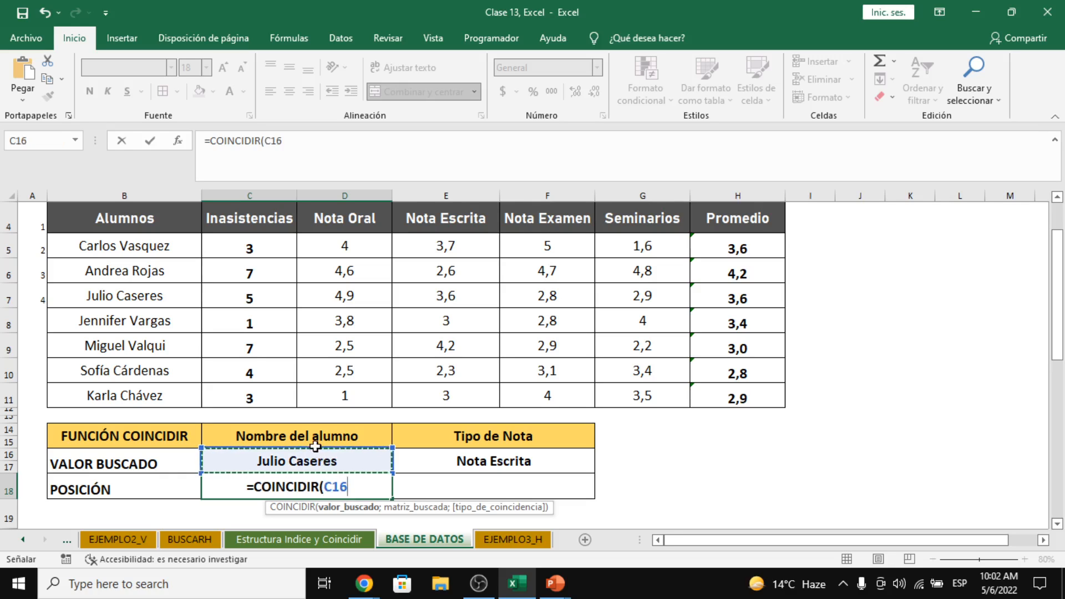
text(;)
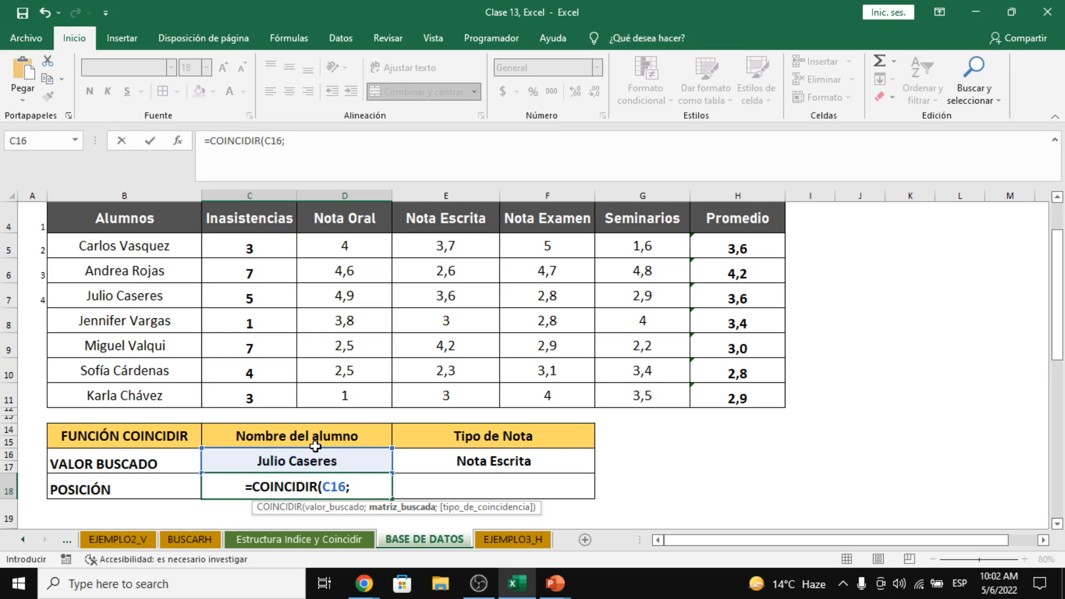
key(Escape)
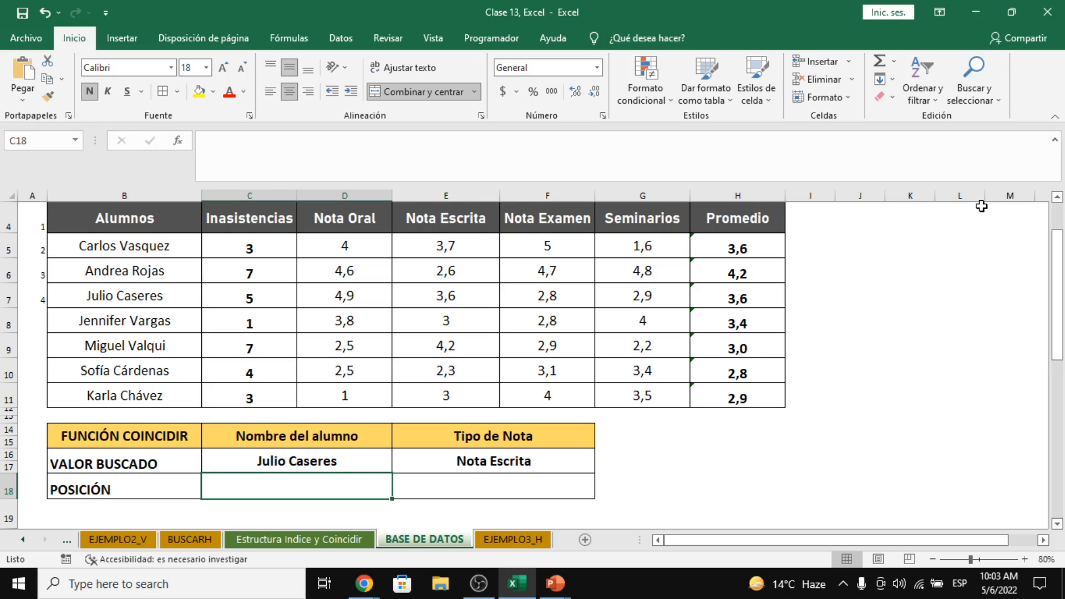
Step: Enter the labels Matriz, Vector and Escalar in cells J4, J5 and J6 beside the grades table
click(882, 218)
text(m)
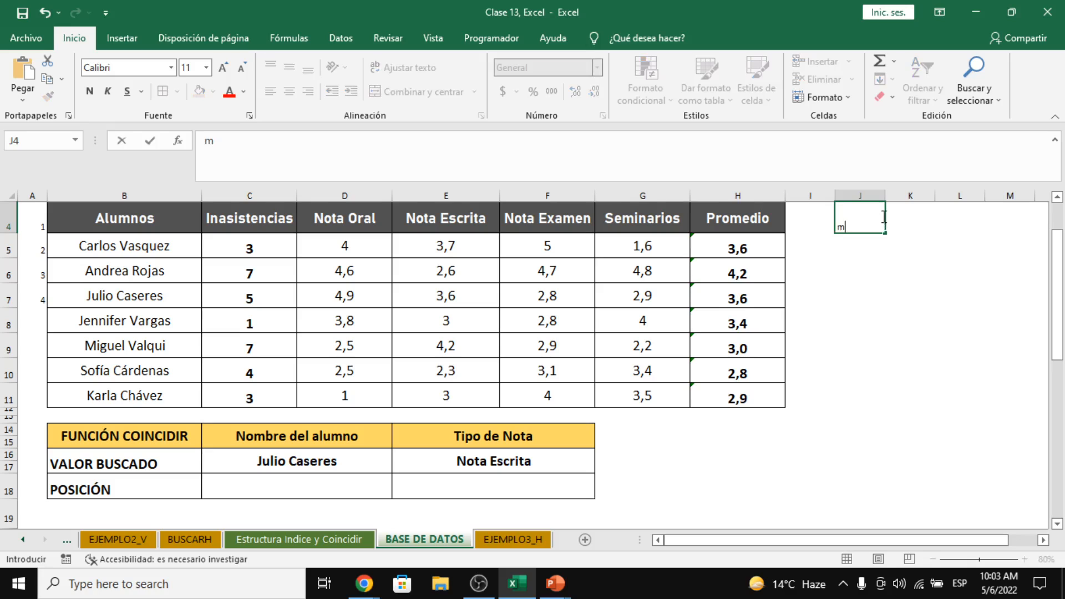
text(atriz)
key(Return)
text(Vector)
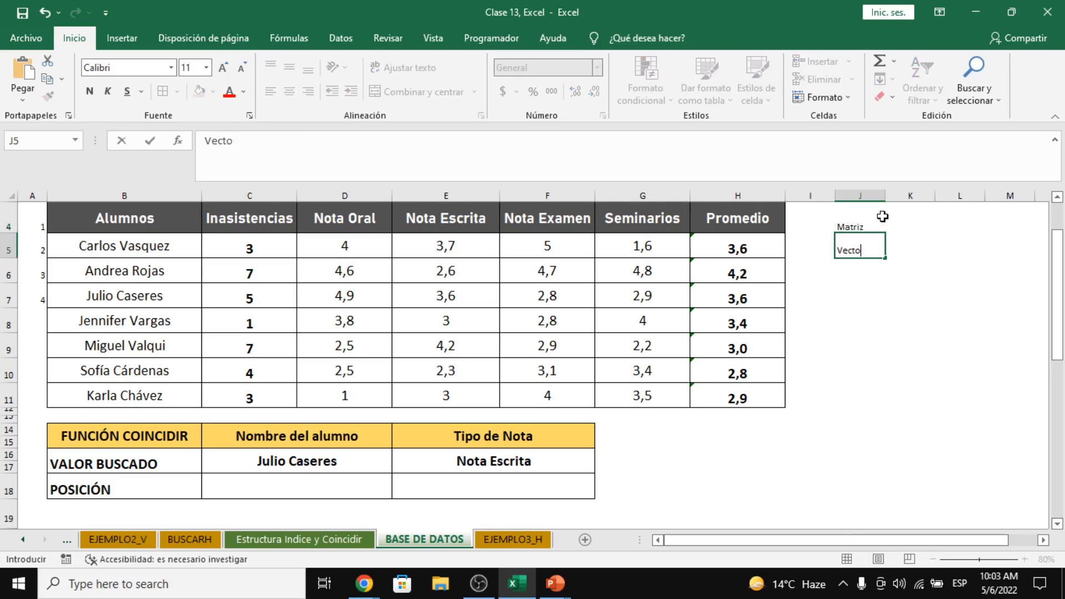
key(Return)
text(Escalar)
key(Return)
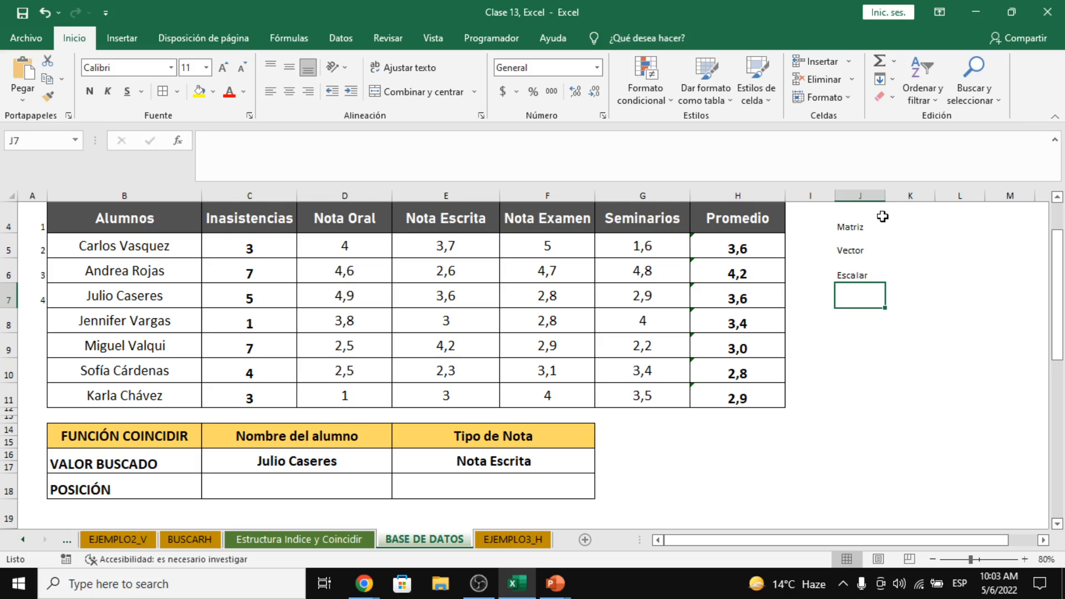
Step: Increase the font size of the labels in J4:J6 to 16
drag(882, 216, 868, 277)
click(224, 66)
click(224, 66)
click(224, 66)
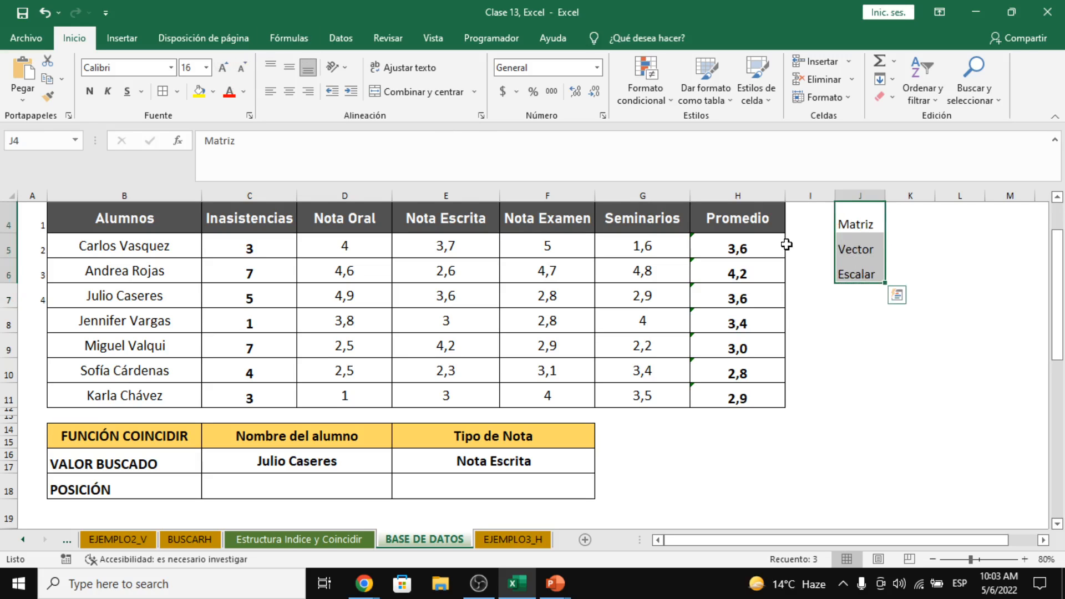
click(841, 304)
Step: Check the call in Google Meet and return to the Excel workbook, selecting the whole grades table B4:H11 in between
key(alt+Tab)
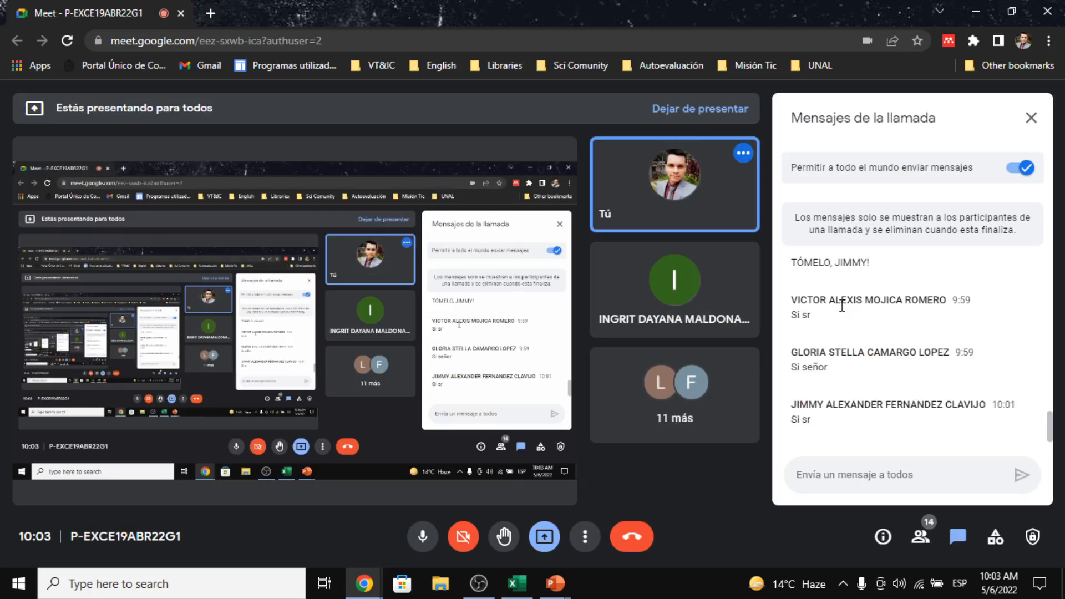
key(alt+Tab)
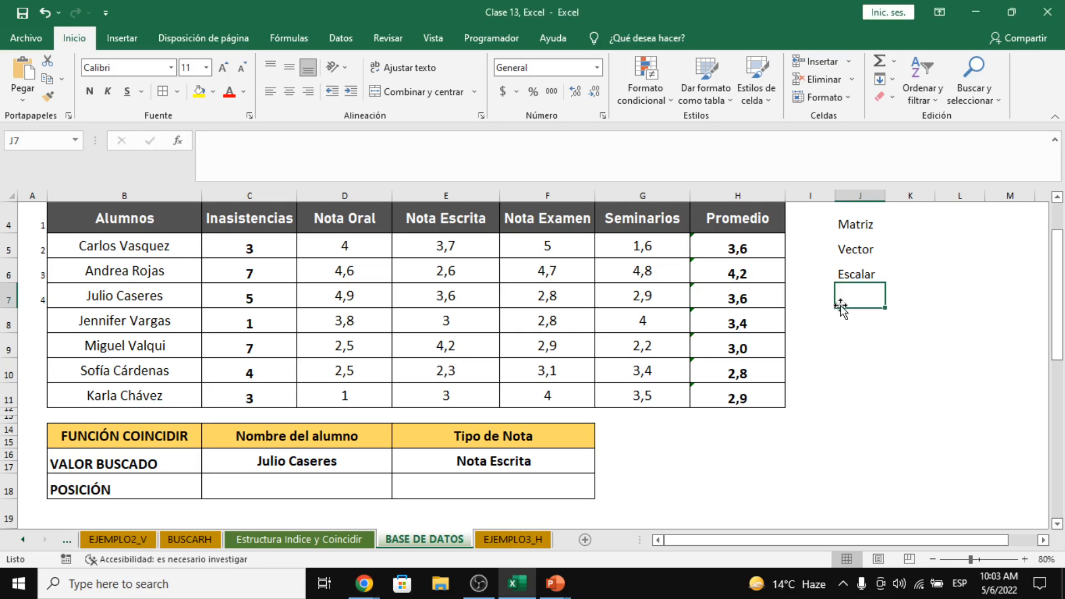
key(alt+Tab)
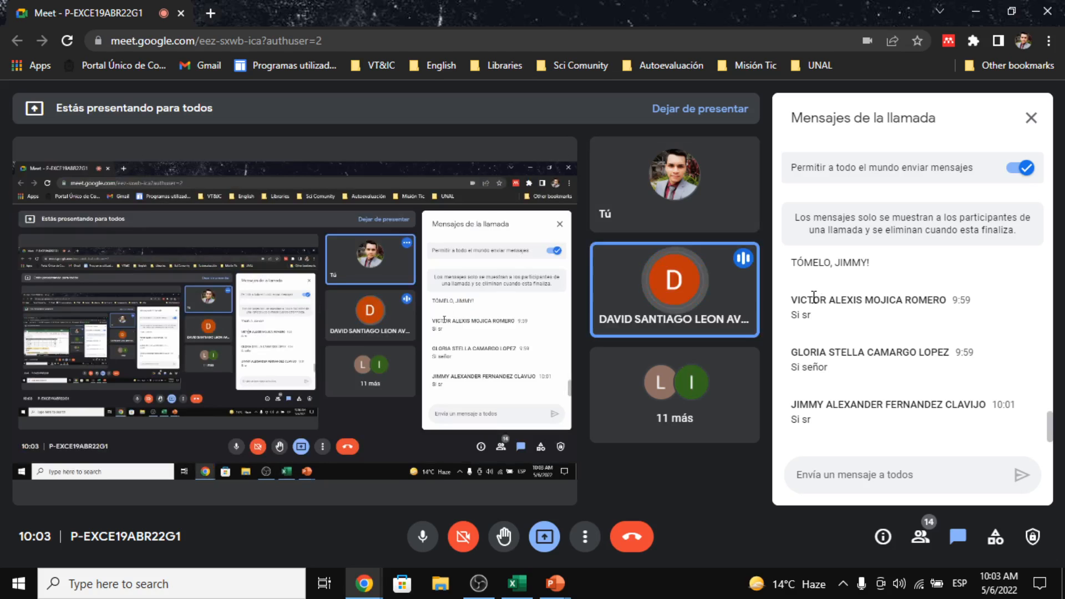
key(alt+Tab)
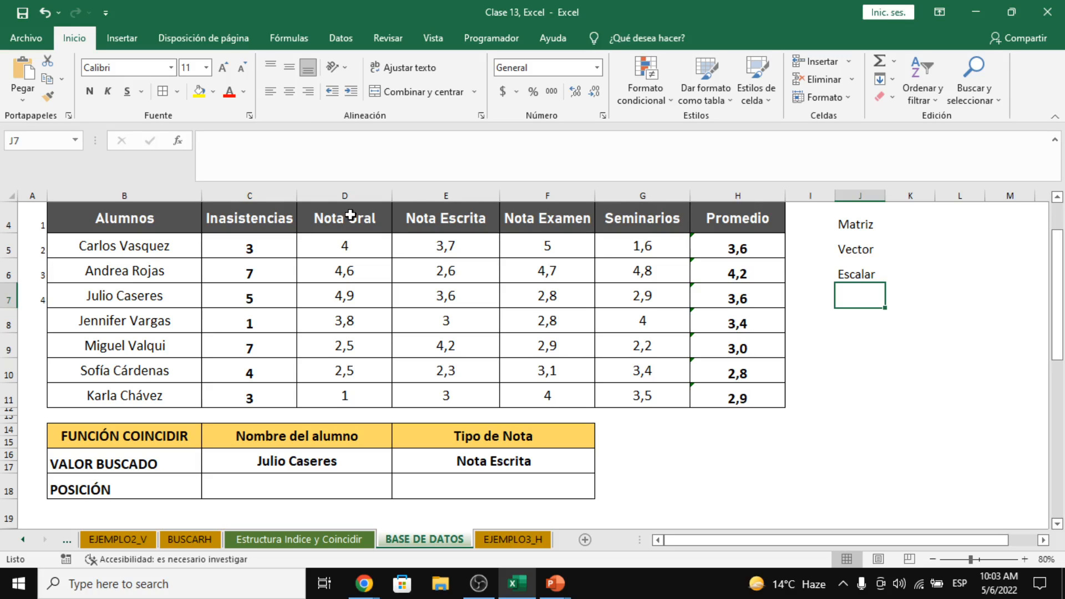
drag(173, 223, 696, 397)
key(alt+Tab)
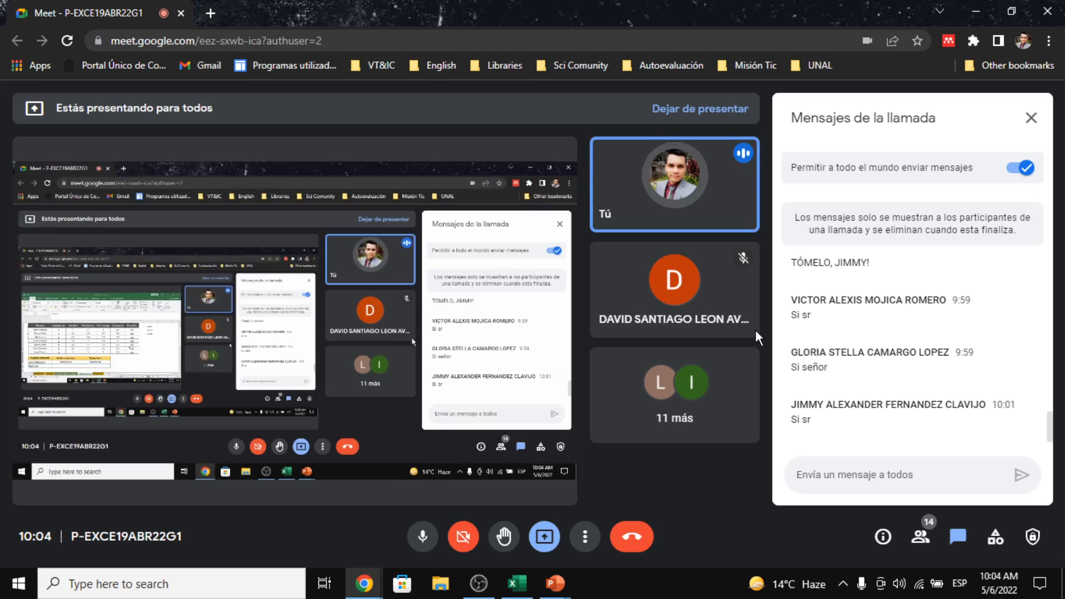
key(alt+Tab)
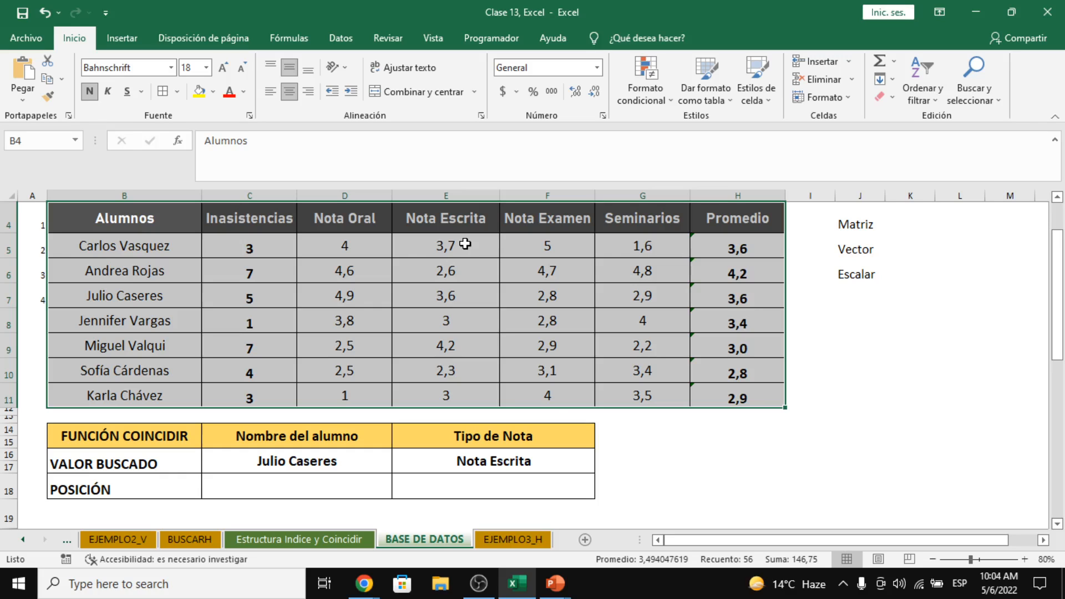
Step: Enter Fila/Columna in cell K5 beside the Vector label
click(912, 247)
text(Fila)
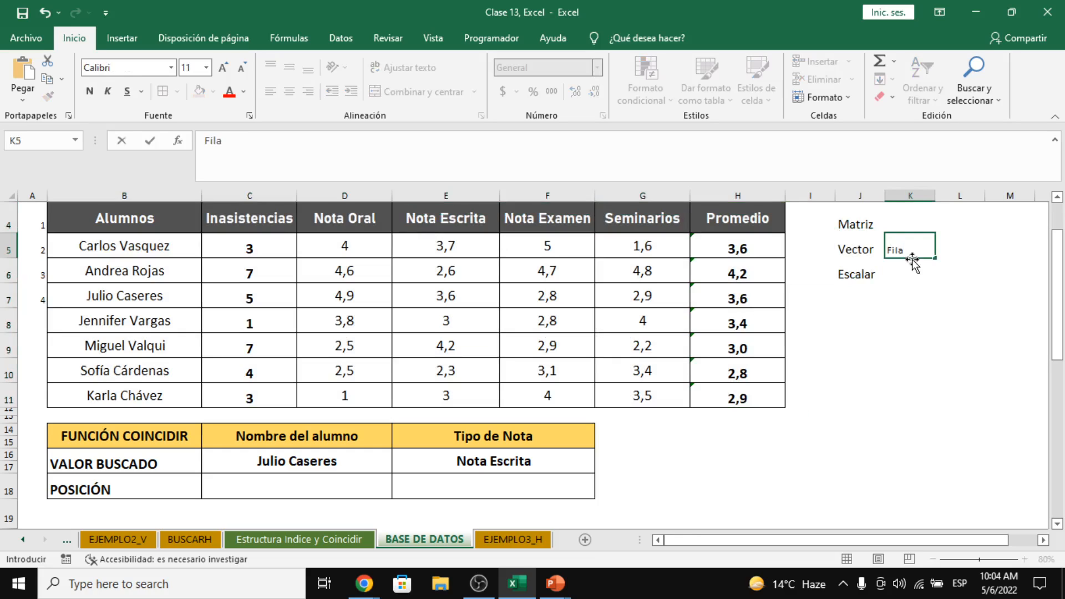
text(/Columna)
key(Return)
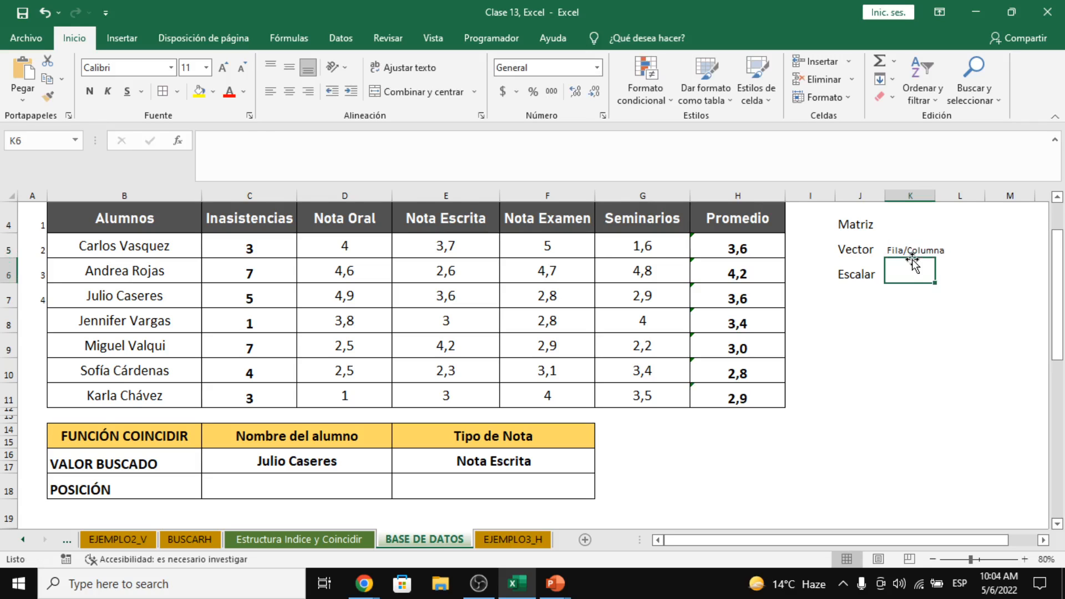
click(912, 250)
Step: Highlight the whole grades table B4:H11 as a matrix and its header row B4:H4 as a row vector
click(179, 219)
drag(166, 221, 761, 396)
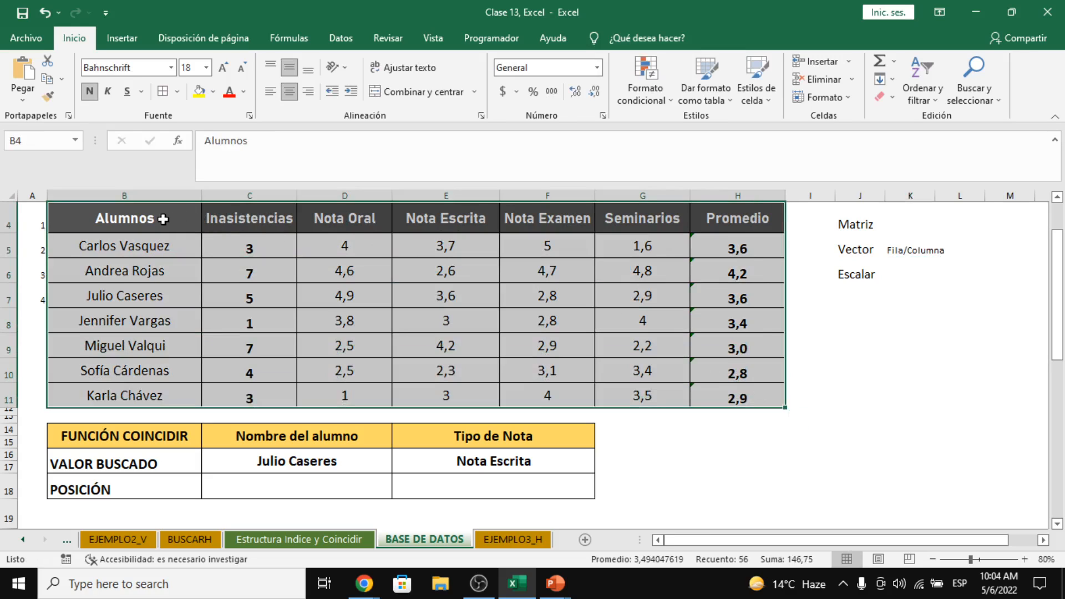
drag(163, 219, 740, 231)
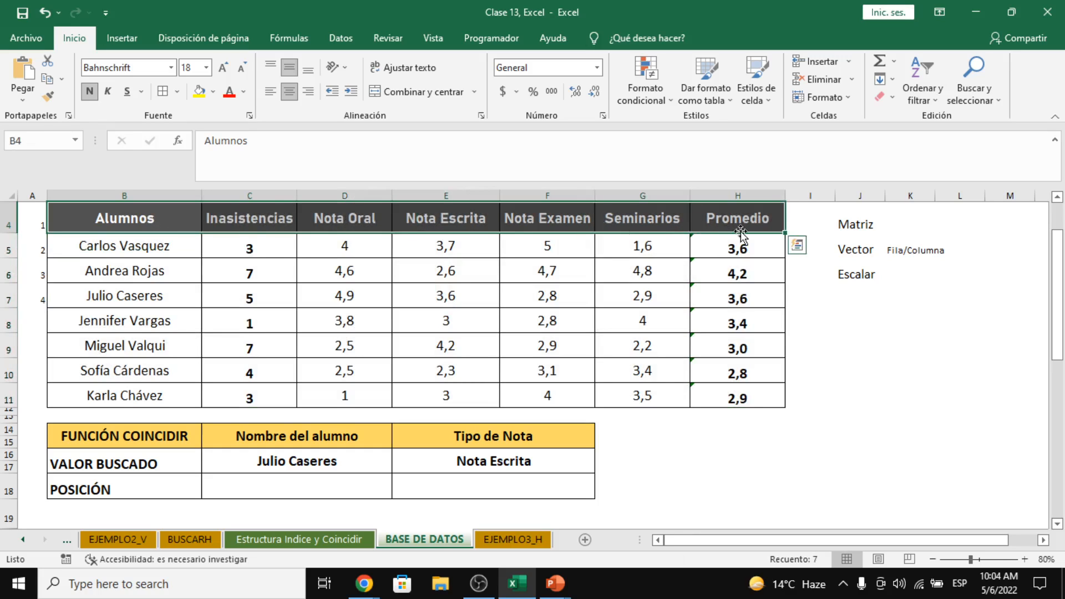
click(96, 225)
drag(91, 217, 718, 221)
drag(169, 219, 748, 388)
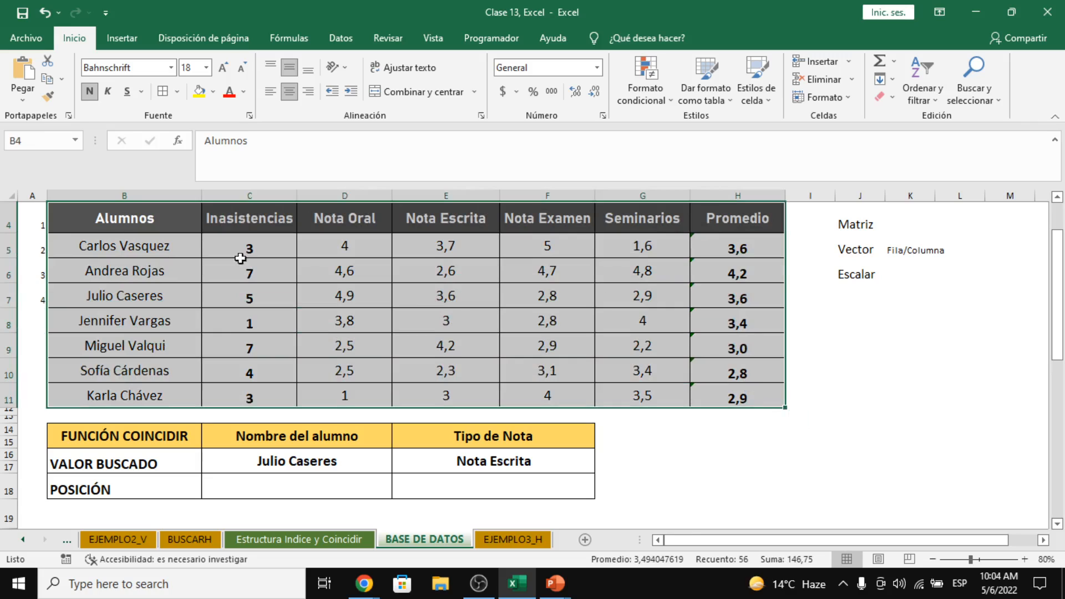
Step: Highlight the first student's row B5:H5 and the Alumnos and Seminarios columns as row and column vector examples
click(155, 218)
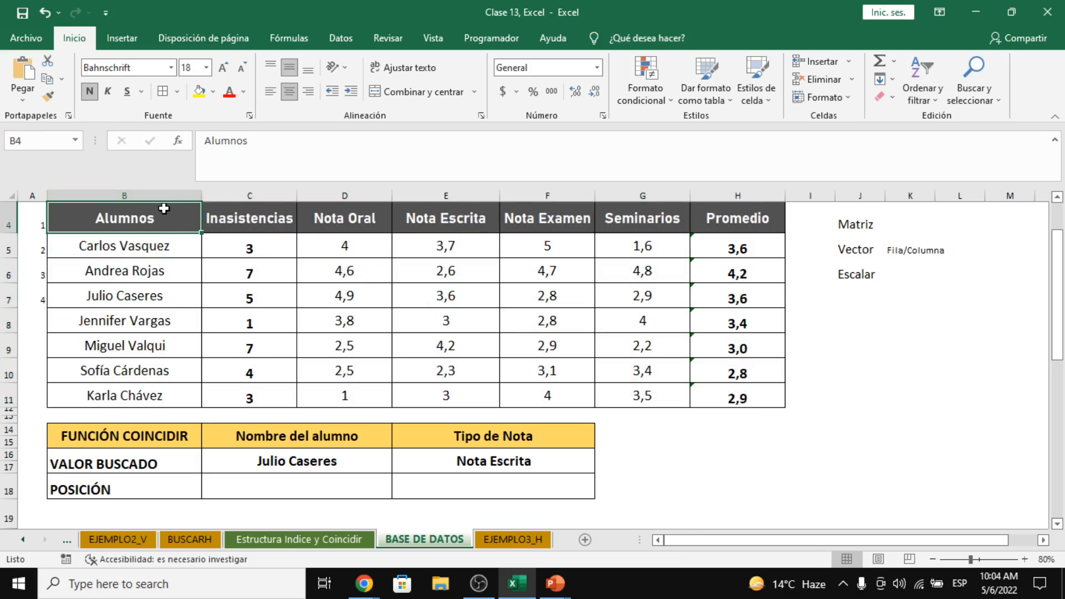
drag(136, 249, 727, 249)
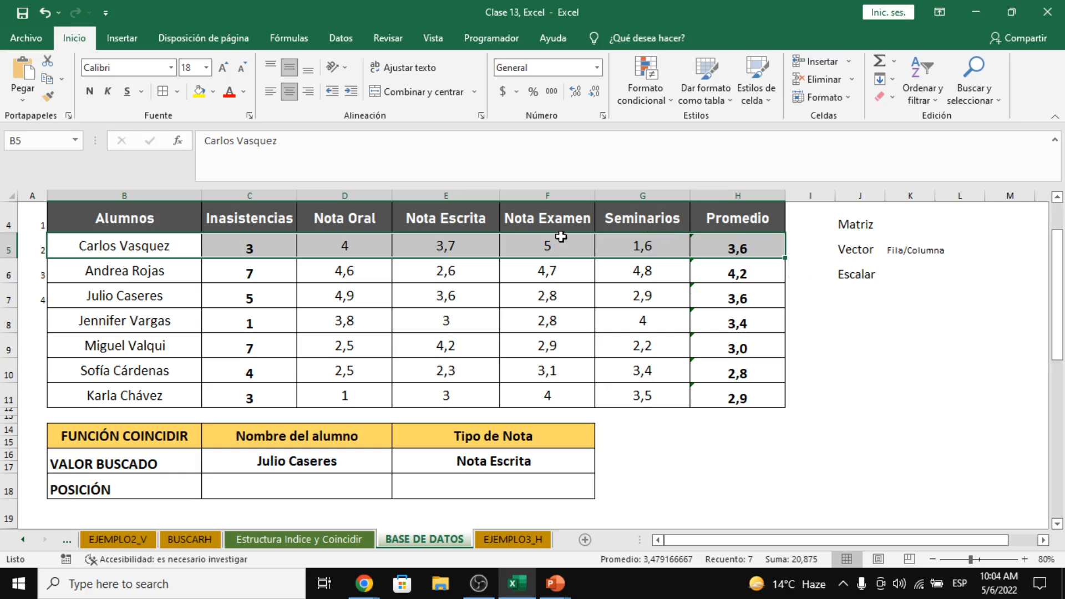
click(160, 246)
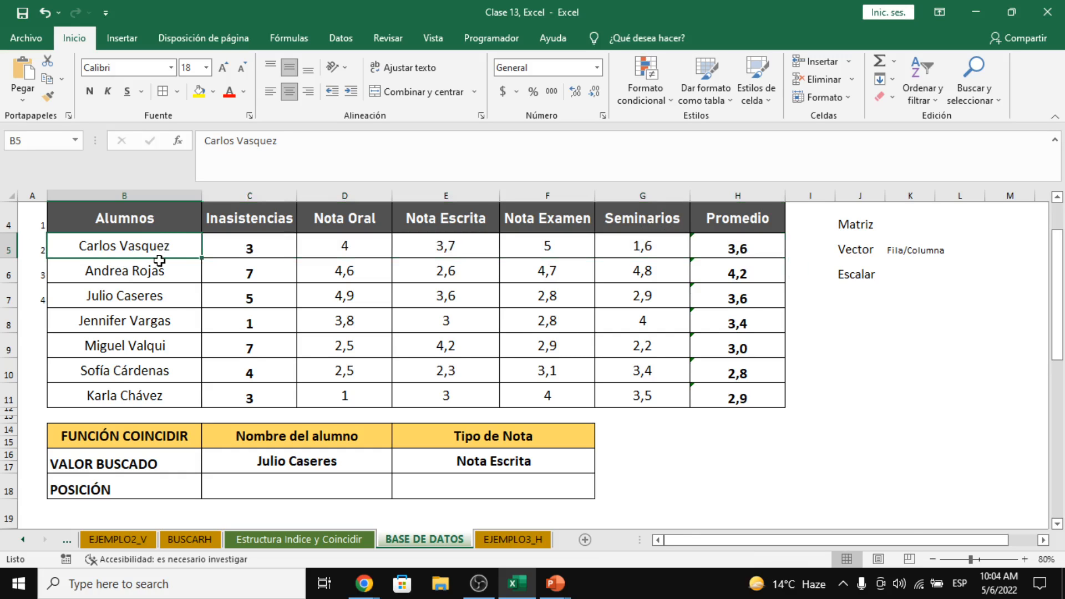
drag(160, 218, 151, 395)
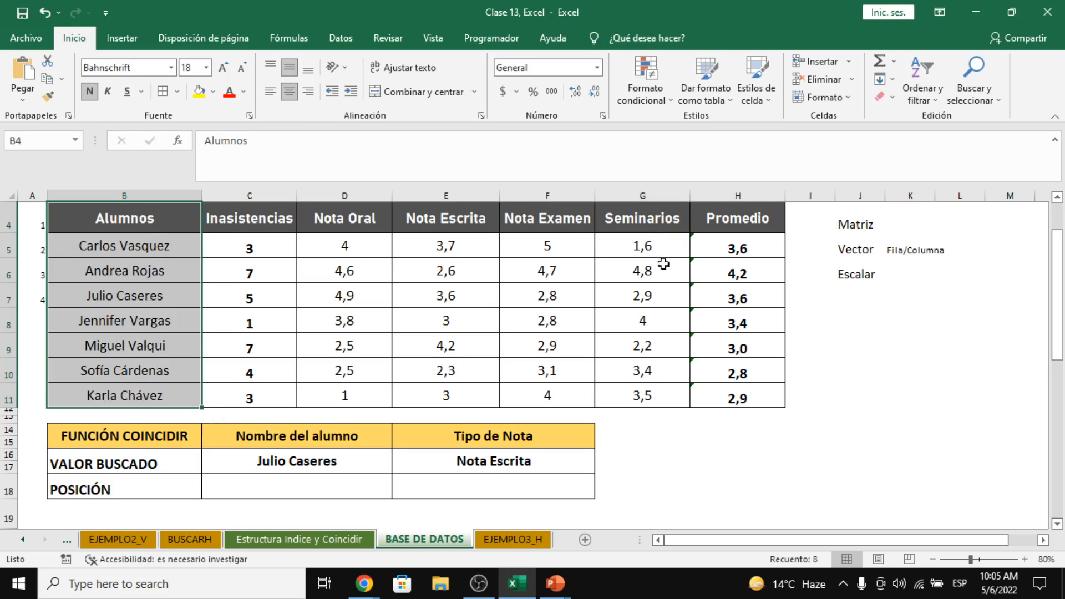
drag(644, 211, 643, 396)
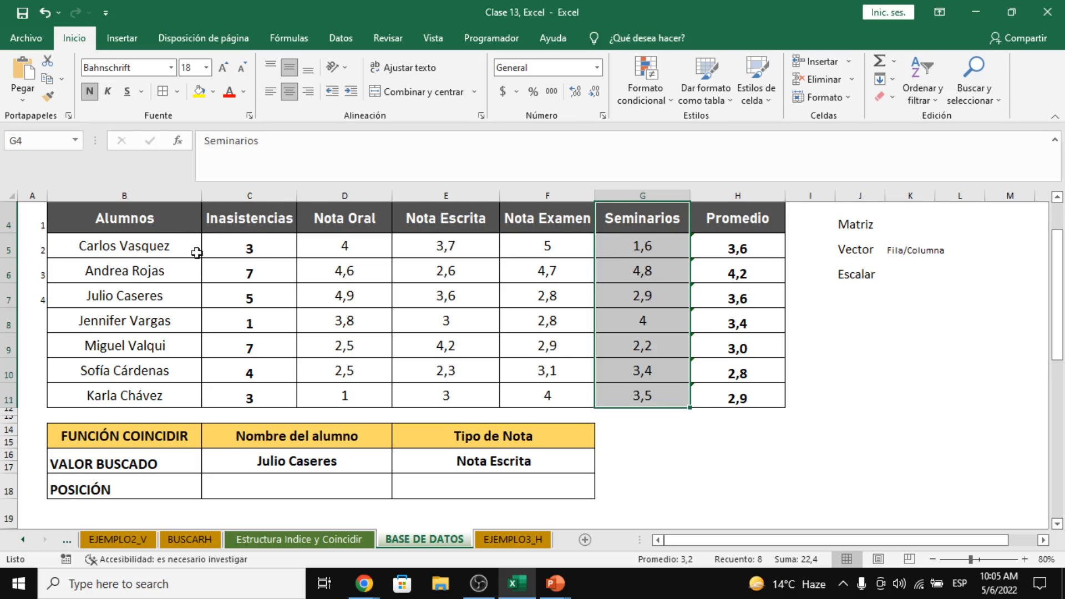
click(751, 269)
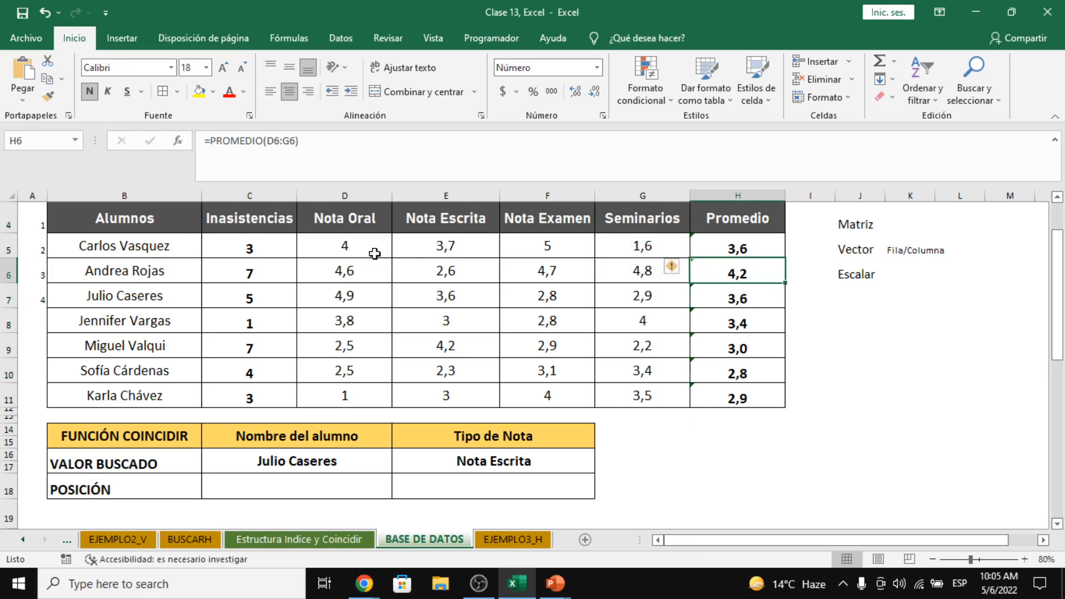
Step: Compare the full table selection with its header row, the Alumnos column and the first student's row
drag(166, 223, 731, 391)
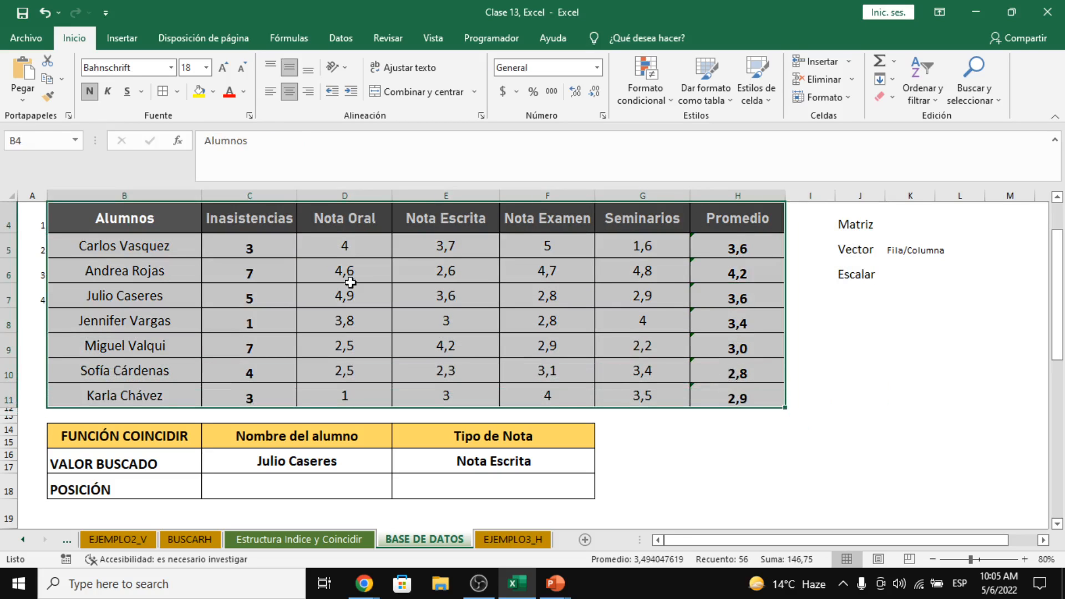
click(139, 218)
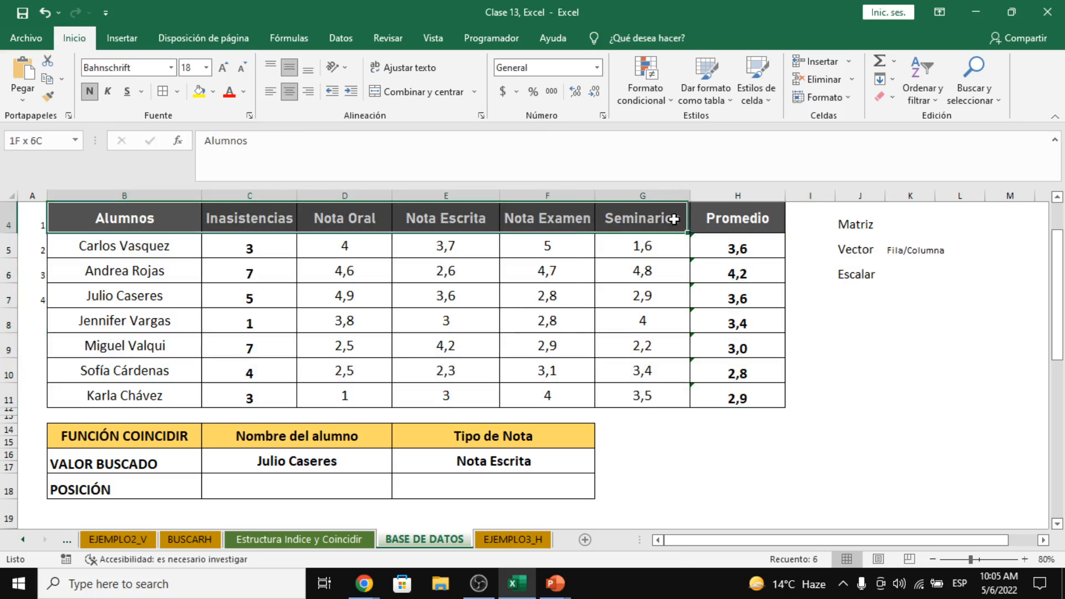
drag(133, 215, 142, 399)
drag(176, 221, 706, 219)
drag(166, 245, 166, 396)
drag(185, 245, 697, 247)
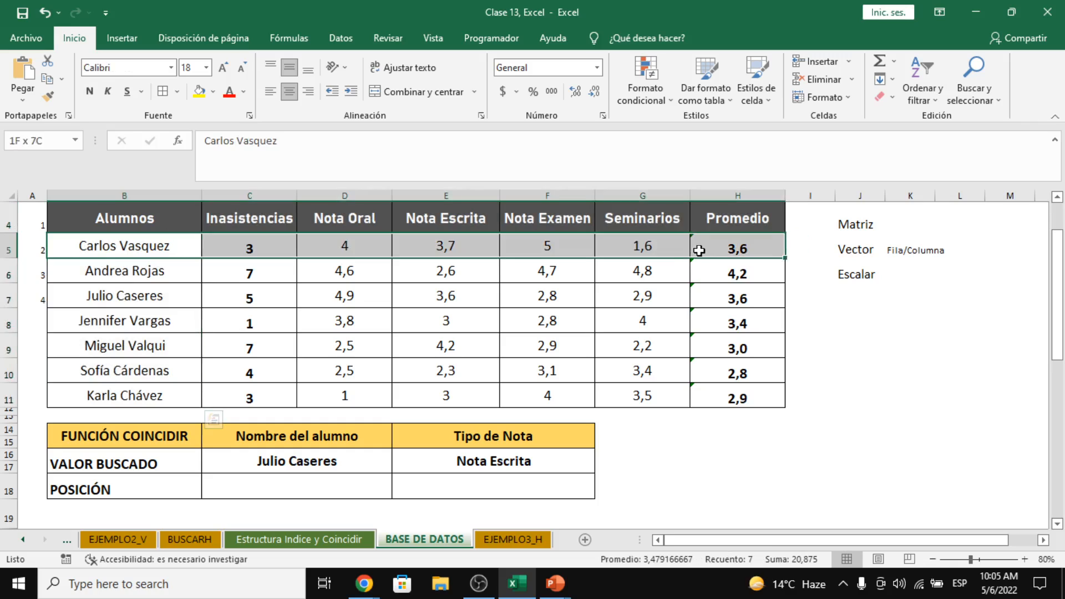
click(729, 274)
Step: Select the Escalar label and individual cells across the grades table to illustrate single scalar values
click(863, 272)
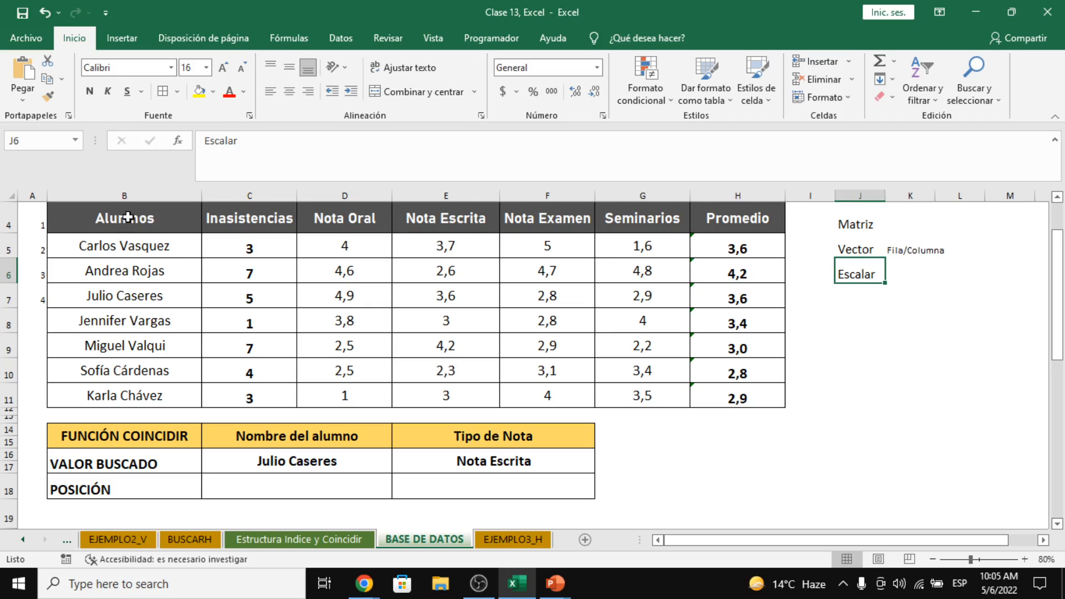
click(255, 269)
click(336, 270)
click(348, 242)
click(435, 268)
click(586, 269)
click(649, 300)
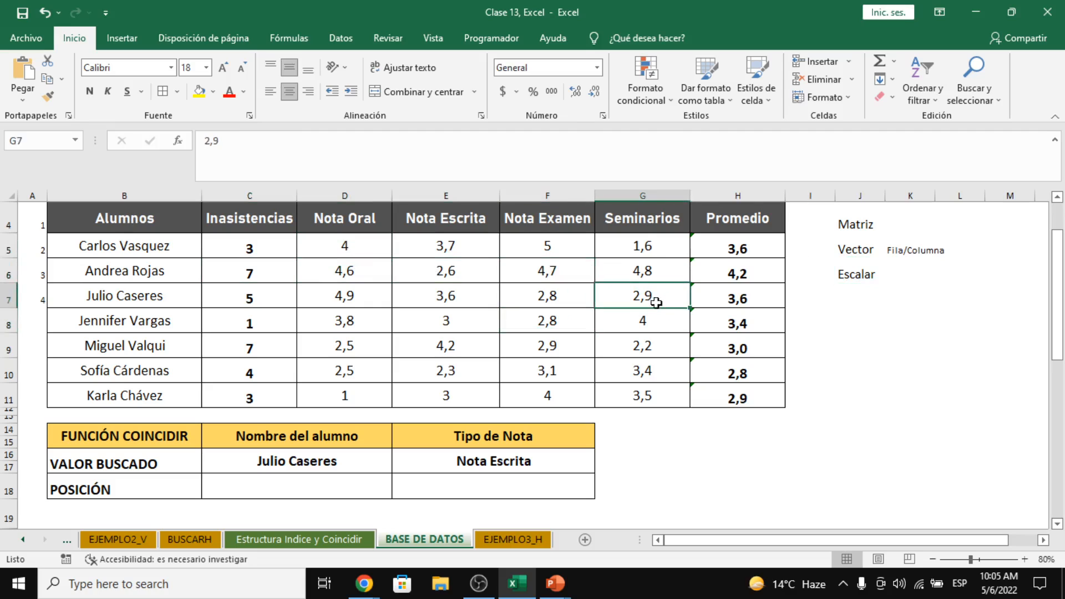
click(761, 297)
click(721, 321)
click(668, 324)
Step: Review the table as matrix, the header row and Alumnos column as vectors and one cell as scalar, ending in Google Meet
drag(88, 216, 711, 390)
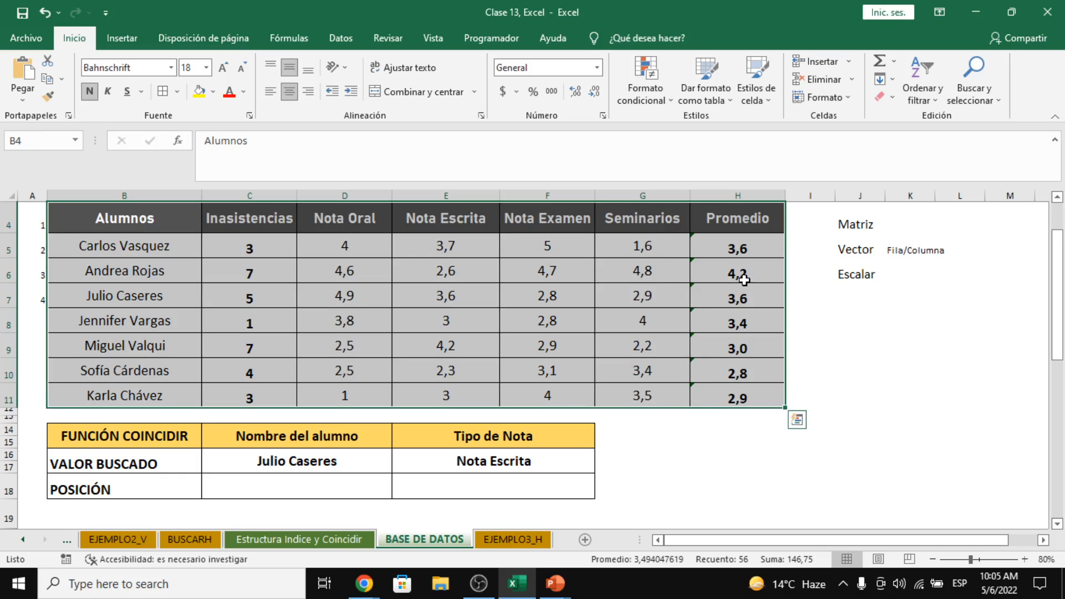
drag(167, 225, 718, 217)
drag(142, 216, 159, 391)
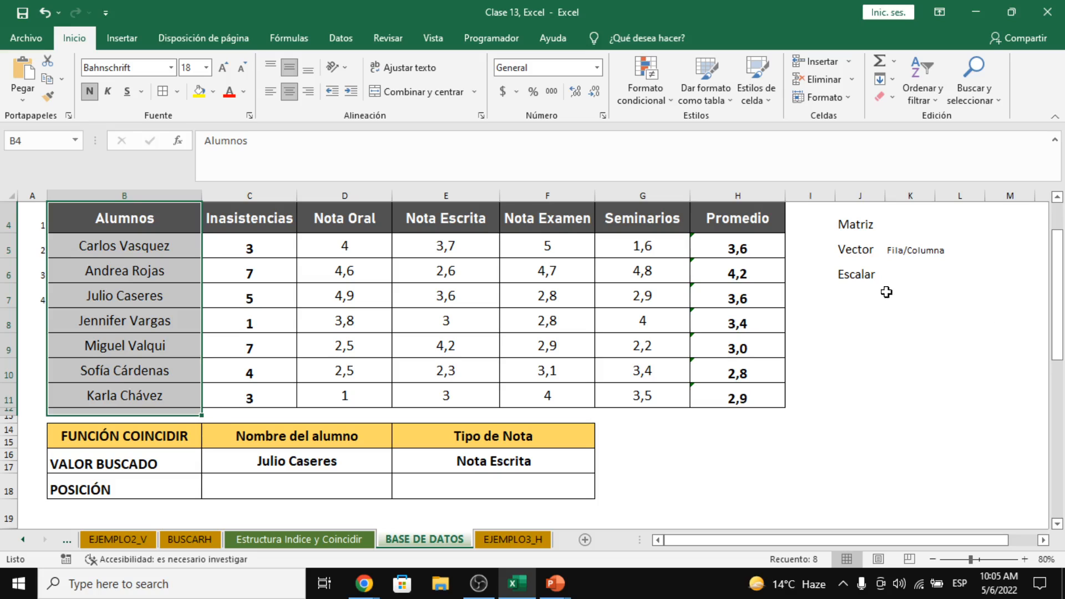
click(862, 275)
click(435, 276)
drag(150, 217, 773, 408)
click(888, 339)
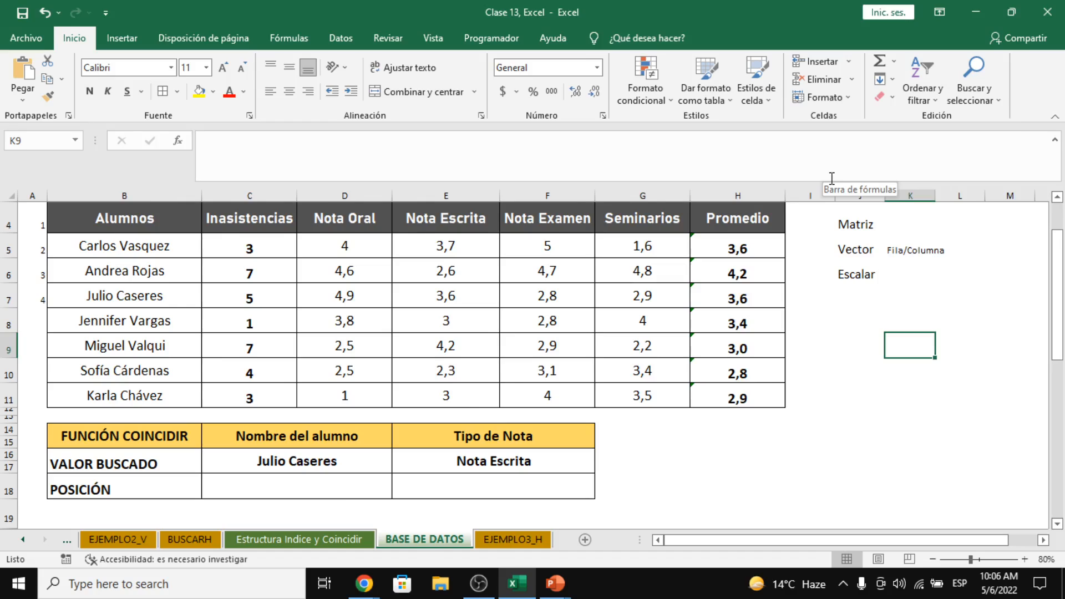
key(alt+Tab)
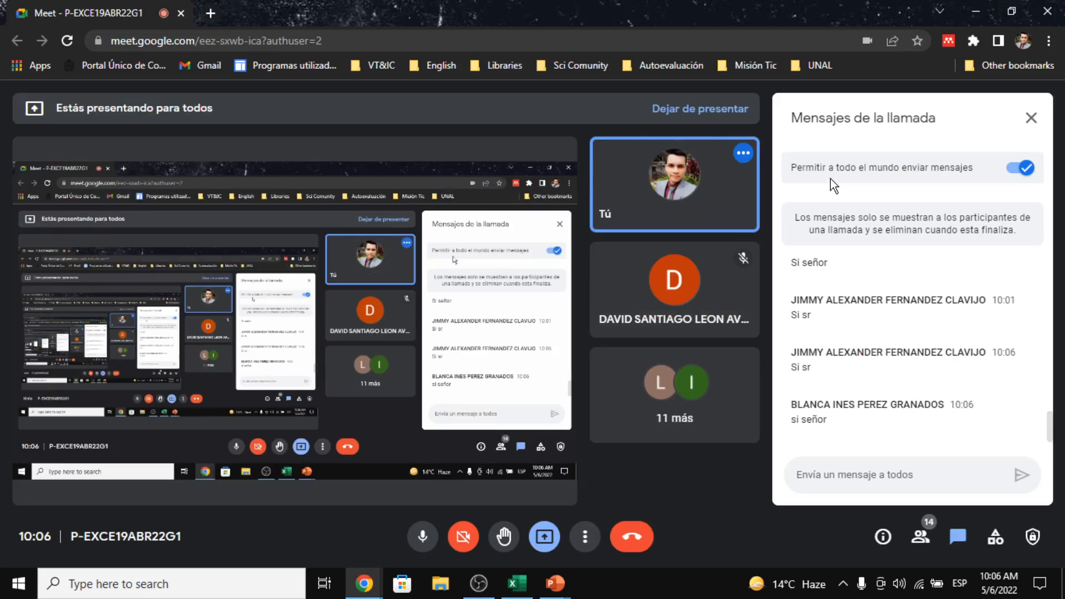
Step: Switch back to Excel and begin a COINCIDIR formula in the Nombre del alumno POSICIÓN cell with C16 as lookup value
key(alt+Tab)
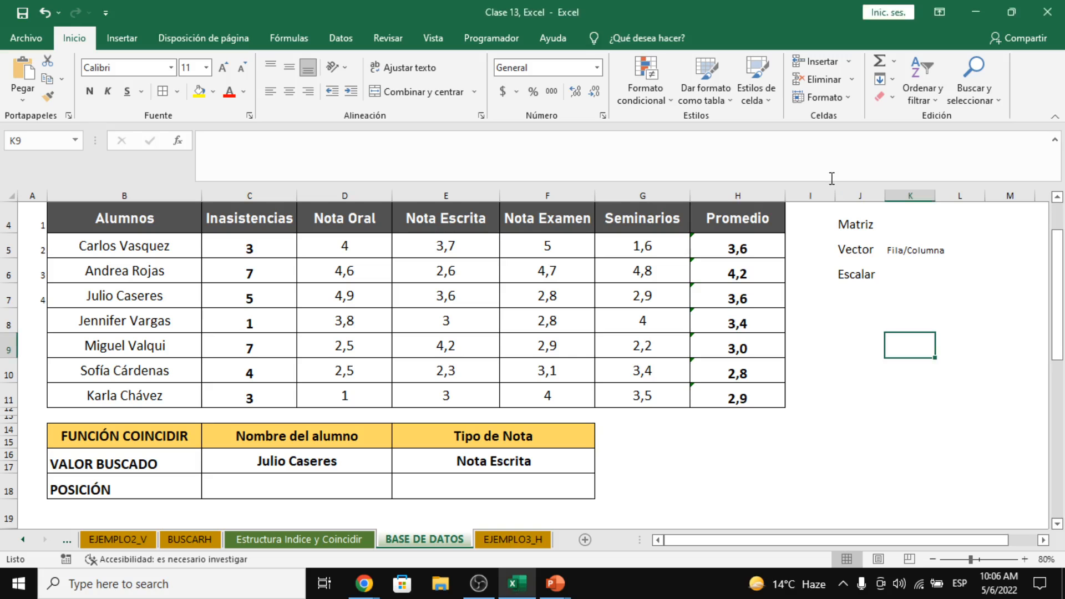
click(331, 492)
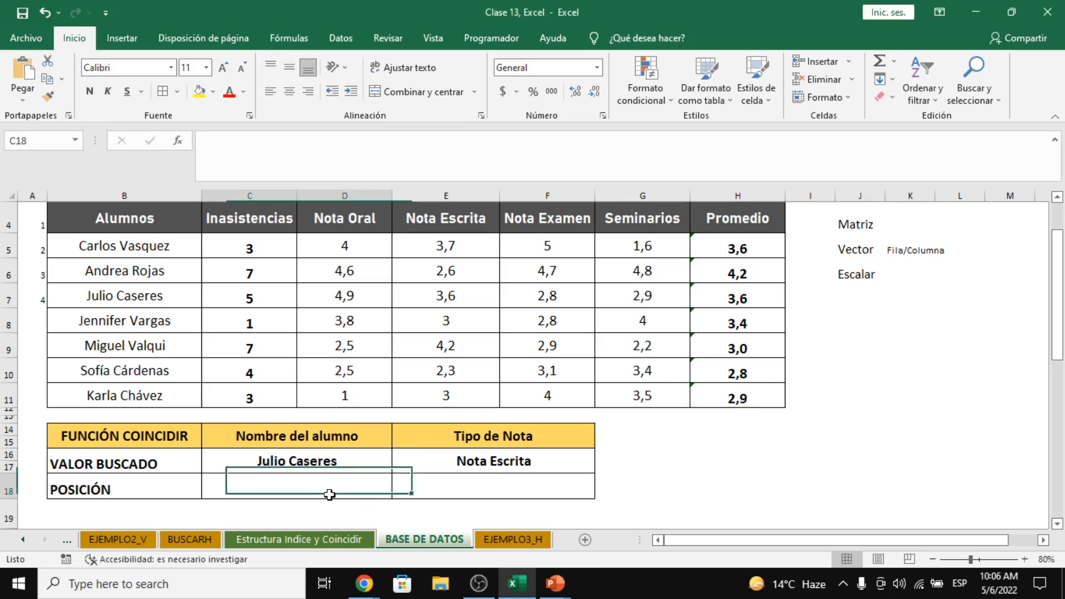
text(=coin)
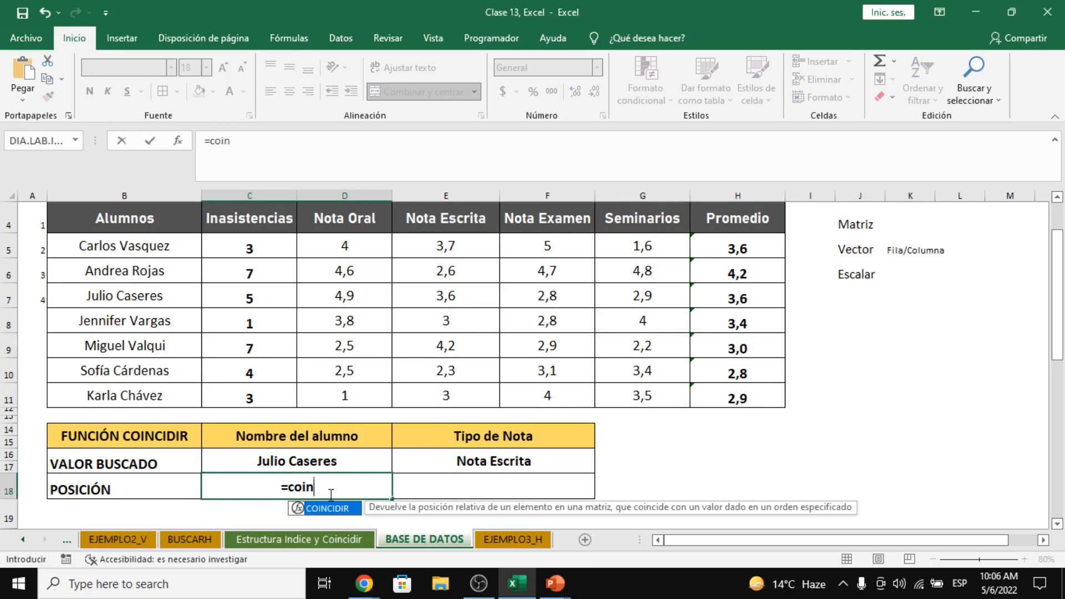
key(Tab)
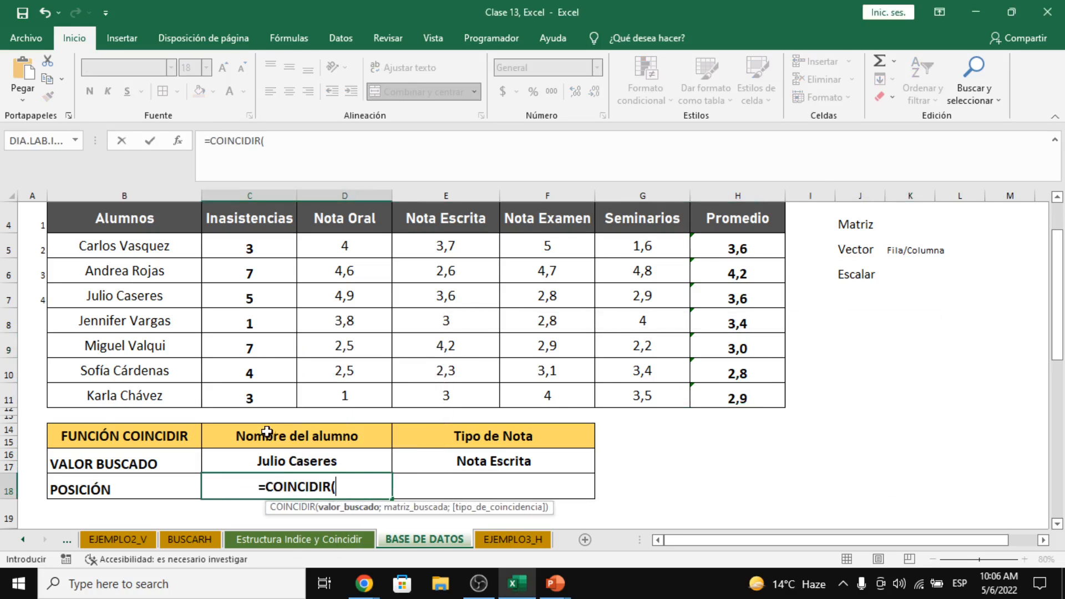
click(302, 463)
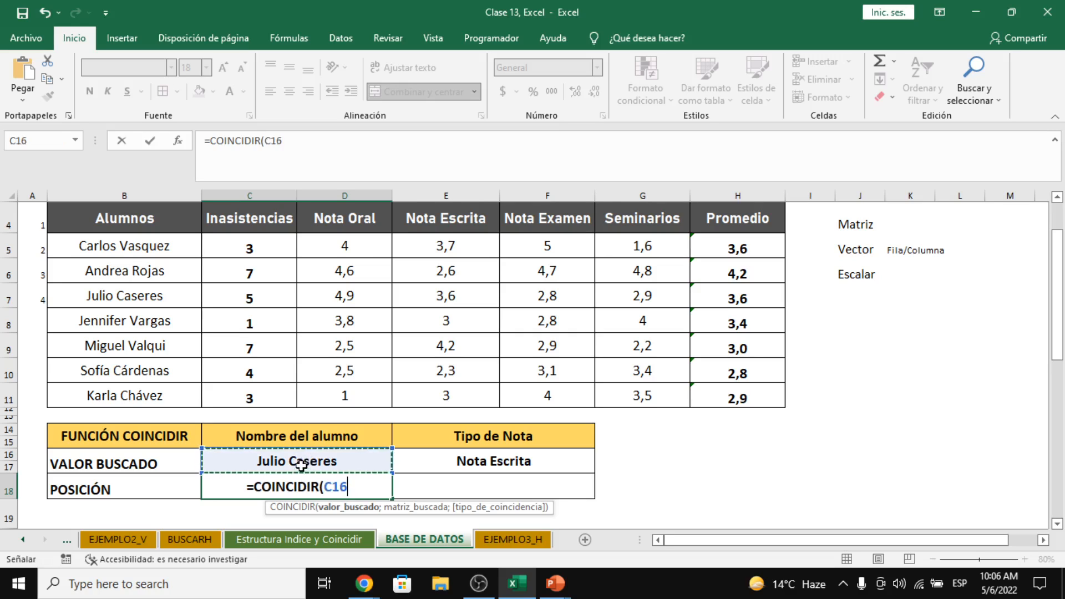
text(;)
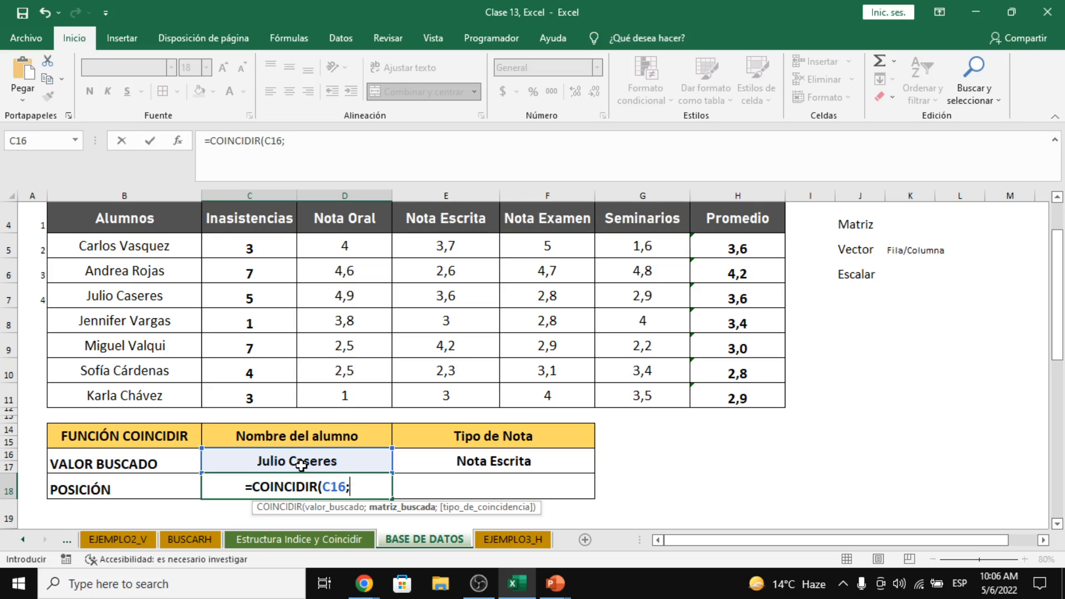
Step: Complete the COINCIDIR formula with Alumnos range B4:B11 as lookup array and exact match 0
drag(168, 225, 166, 399)
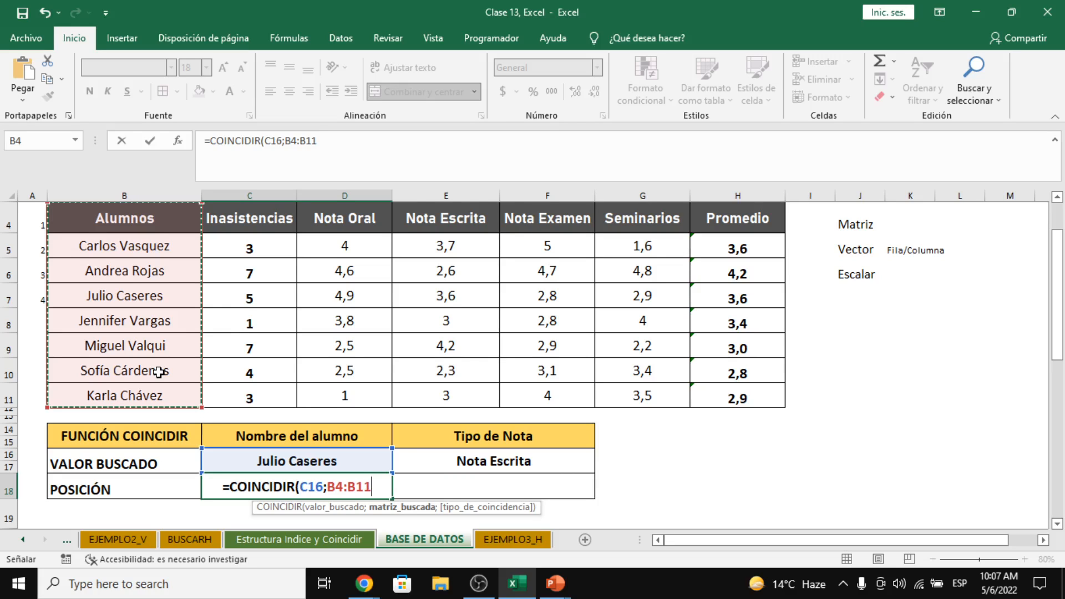
key(alt+Tab)
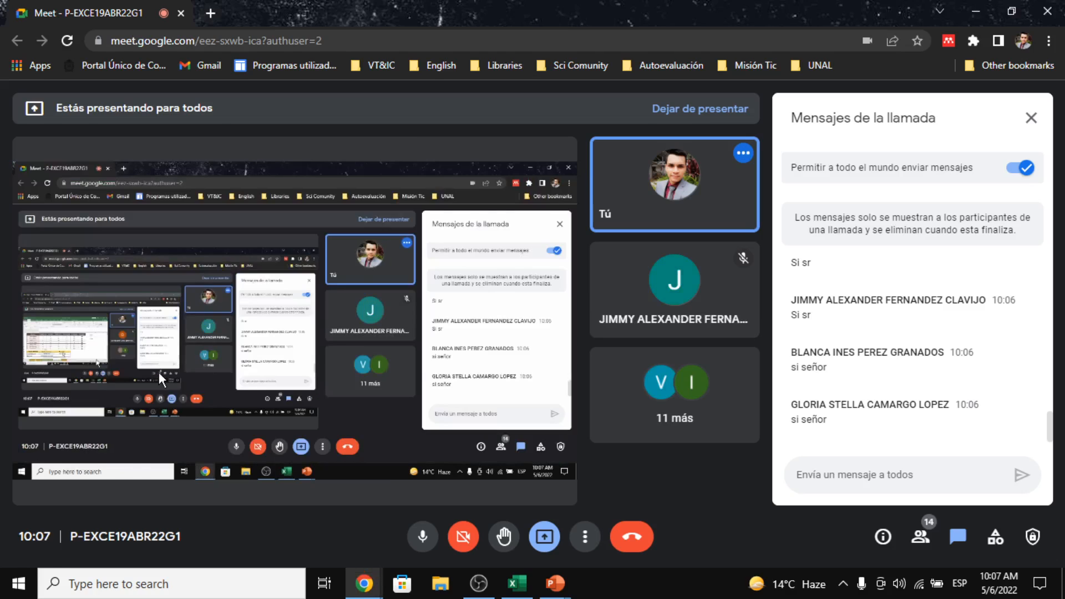
key(alt+Tab)
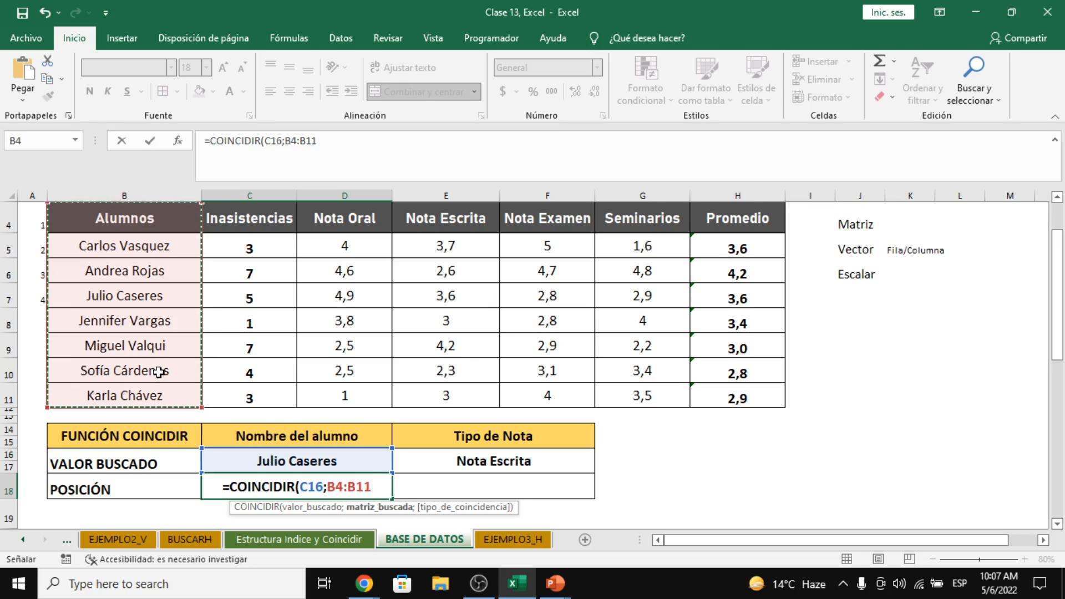
text(;)
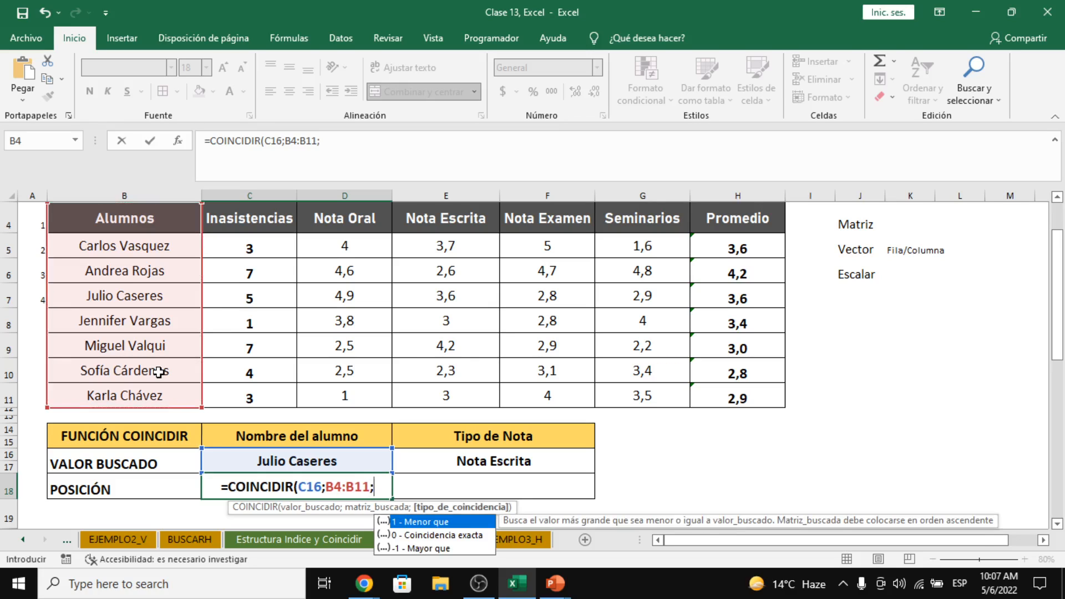
key(Down)
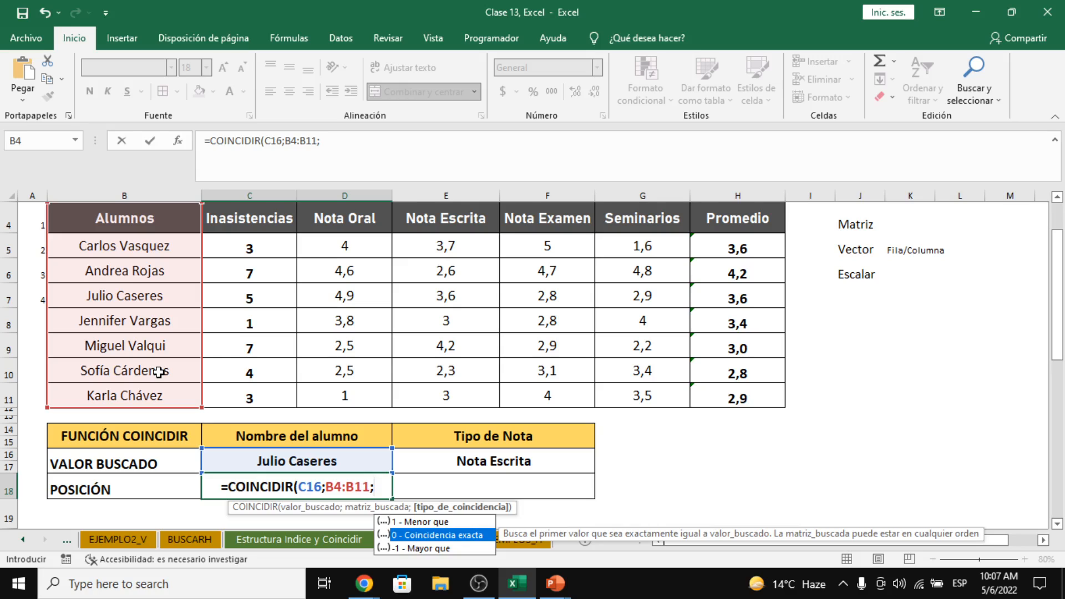
text(0)
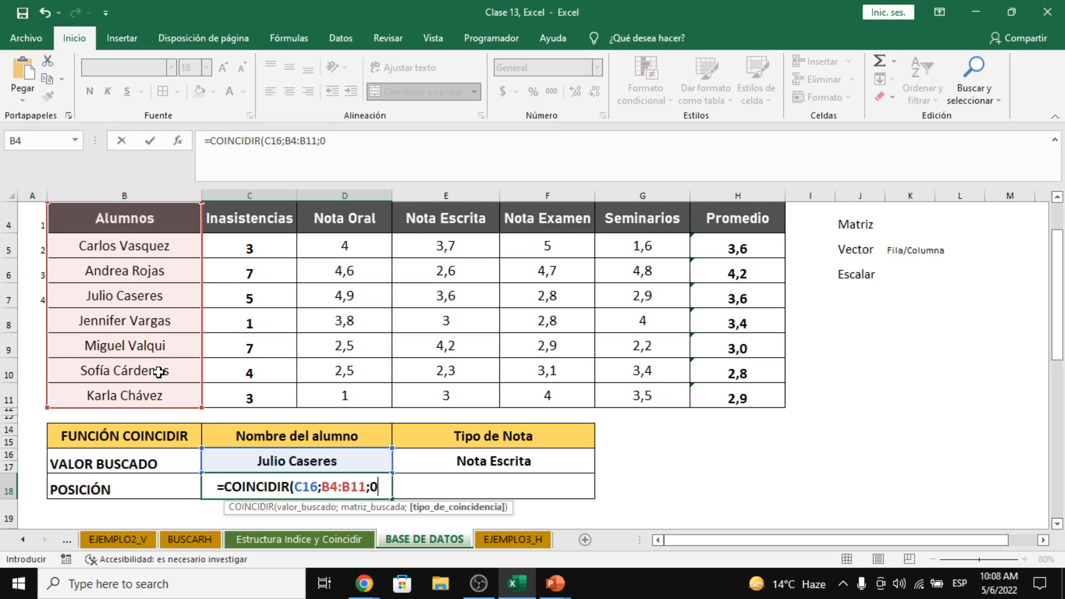
text())
key(Return)
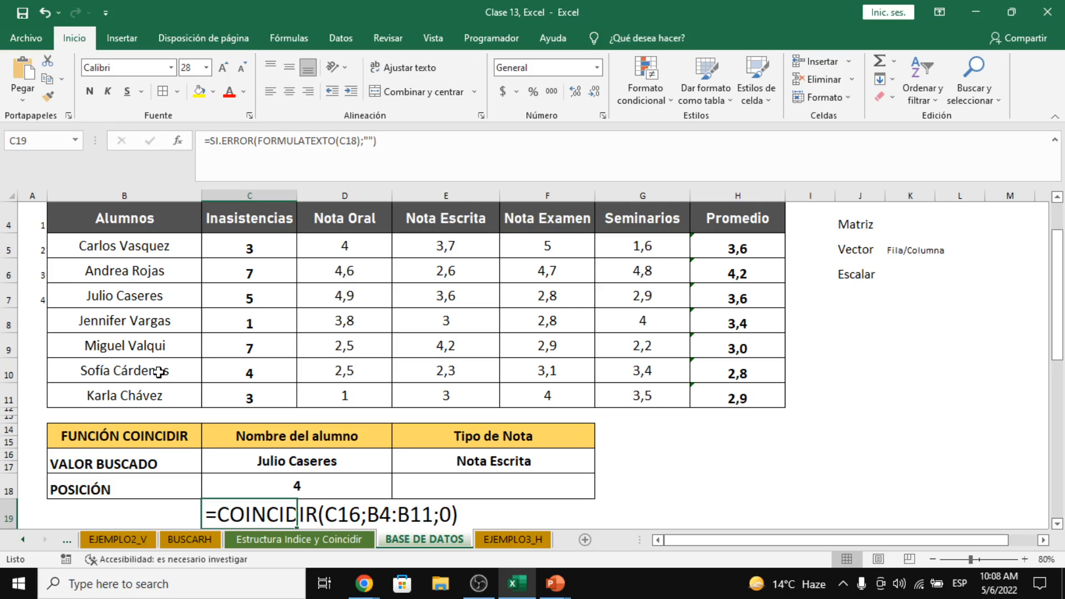
Step: Compare the formula in C18 with the Alumnos lookup range B4:B11
click(328, 483)
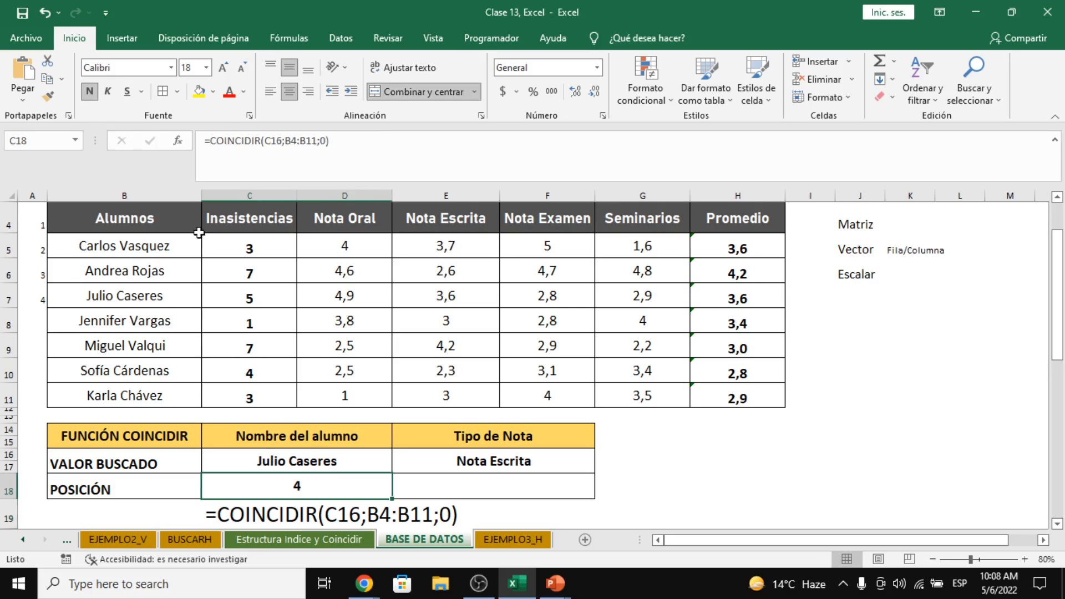
drag(176, 210, 175, 399)
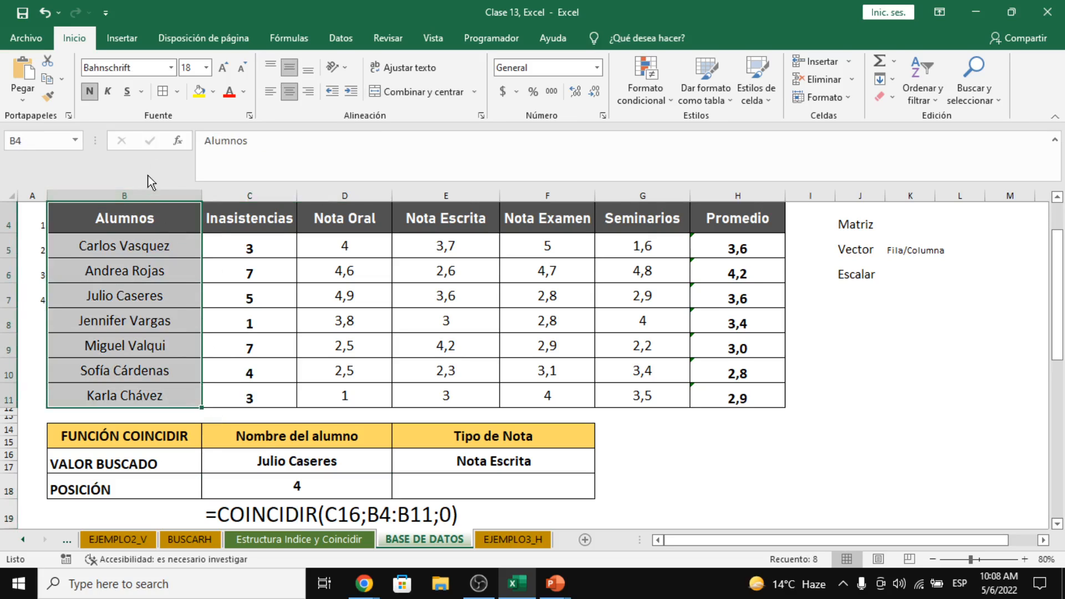
click(146, 199)
click(125, 314)
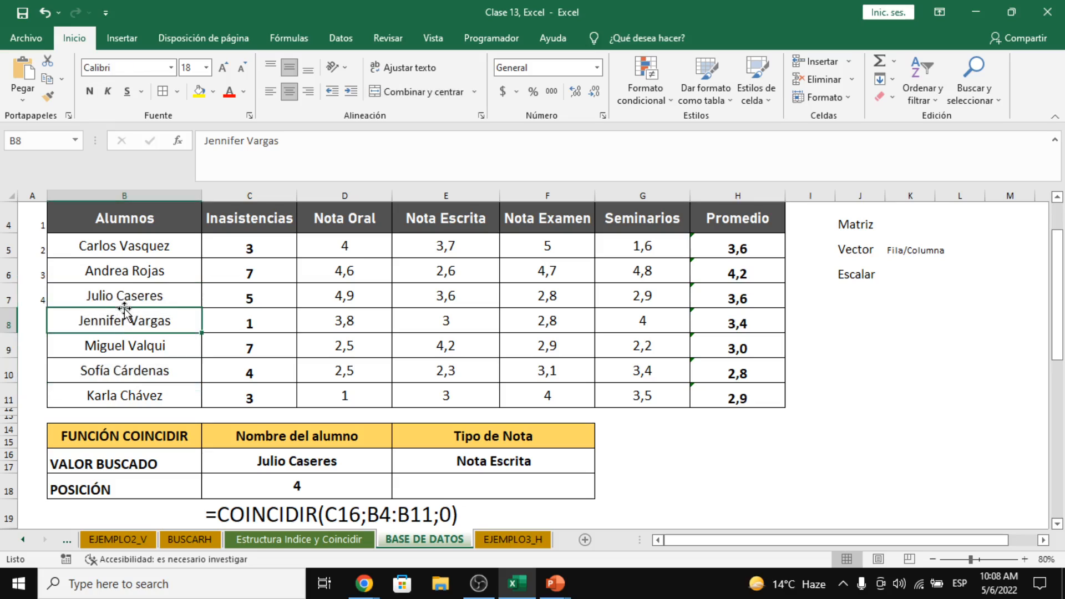
click(271, 483)
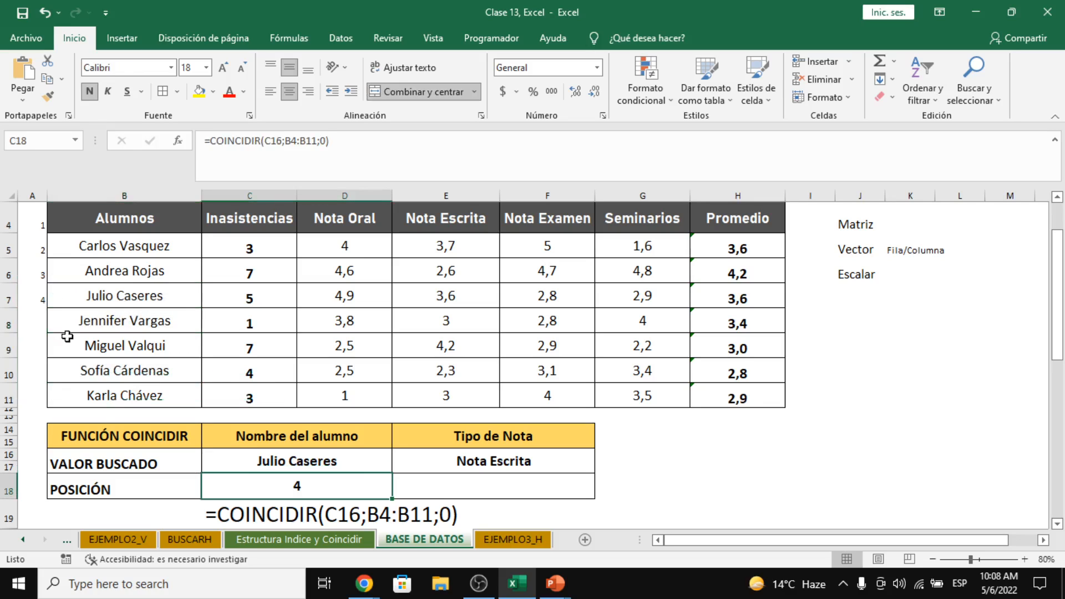
Step: Trace the position numbers in A4:A7 and fill the matching student's position cell A7 with yellow
click(9, 298)
click(29, 297)
click(33, 227)
click(36, 247)
click(41, 294)
drag(41, 217, 48, 320)
click(34, 294)
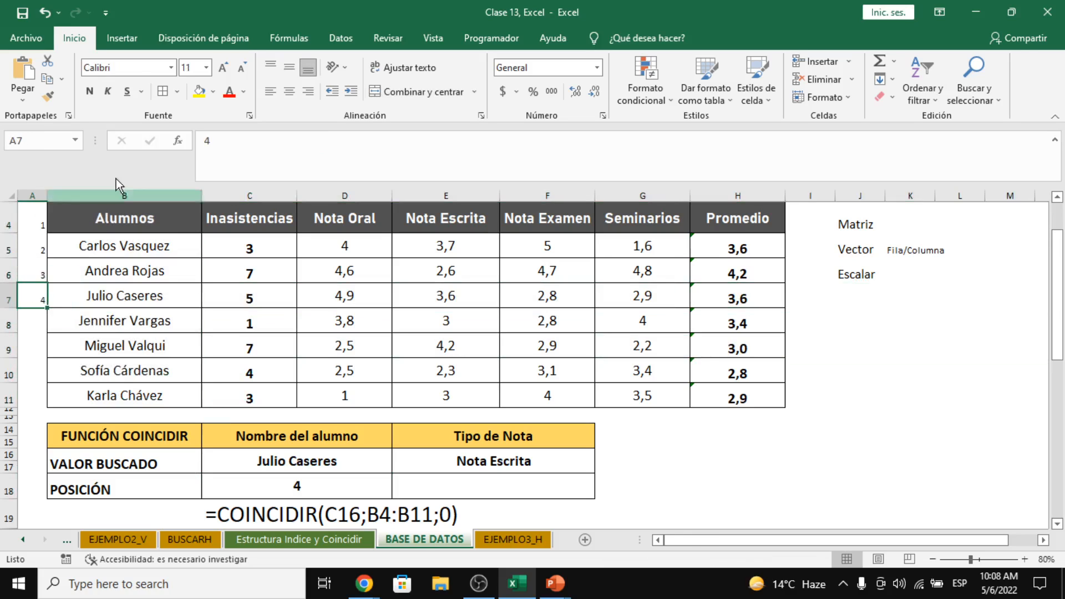
click(199, 92)
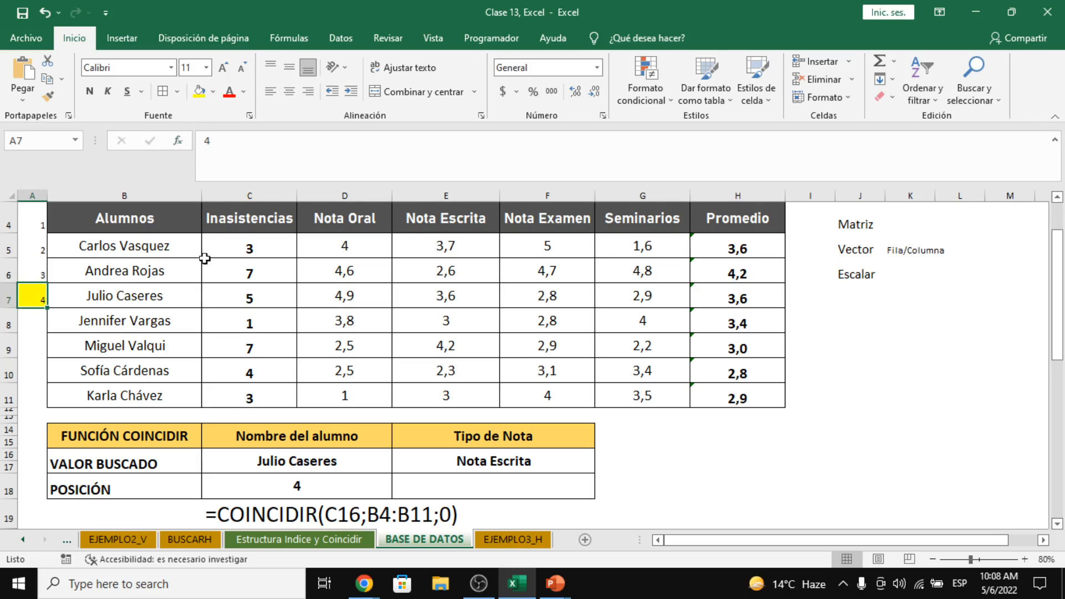
click(151, 298)
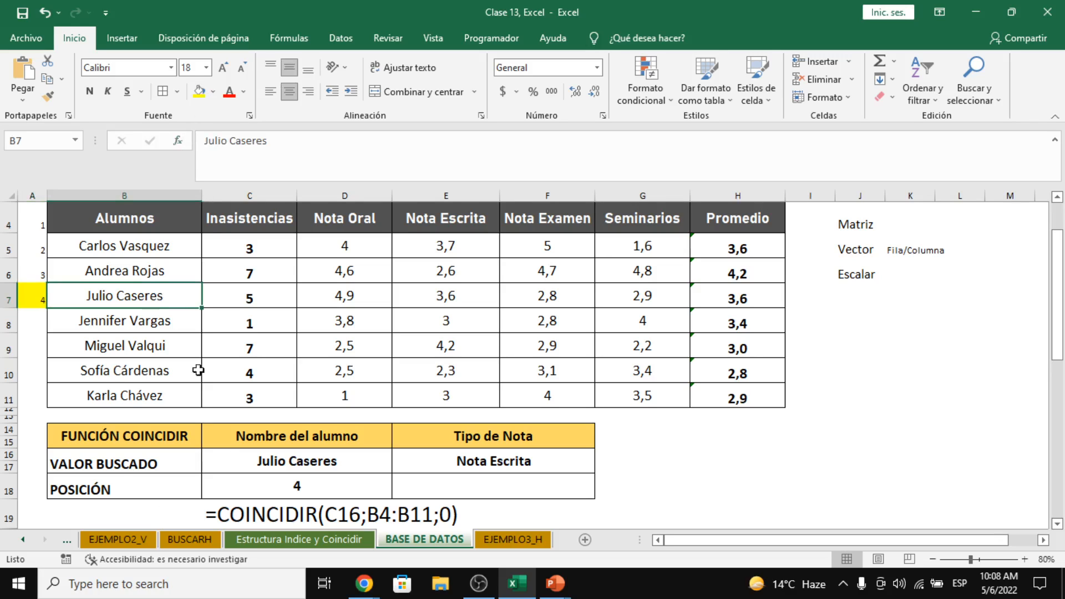
click(283, 488)
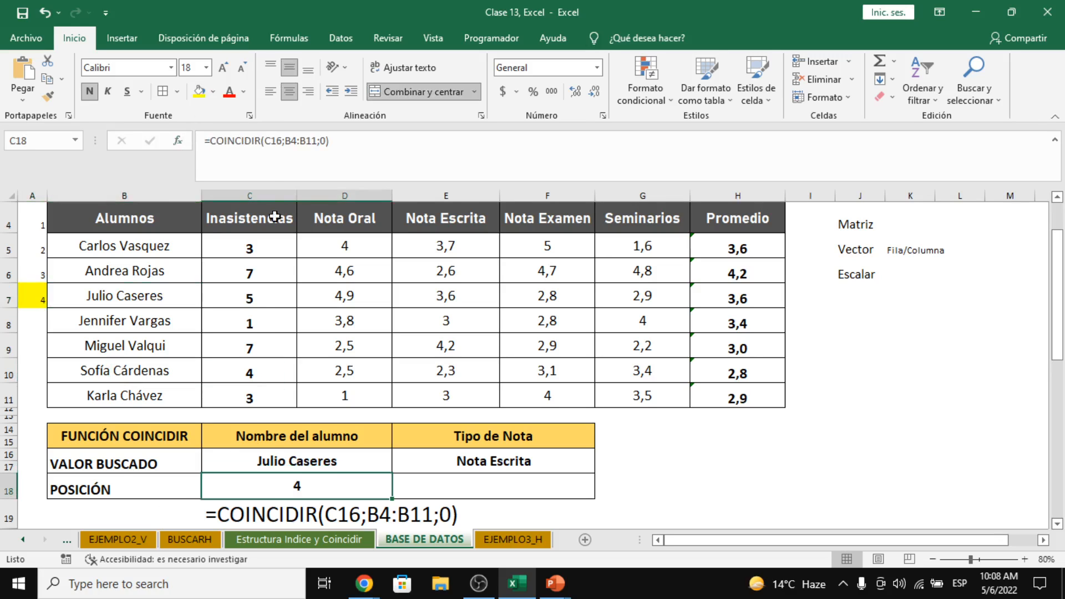
Step: Try the searched student's row B7:H7 as the lookup array of the COINCIDIR formula in C18
click(316, 141)
key(BackSpace)
key(BackSpace)
key(BackSpace)
key(BackSpace)
key(BackSpace)
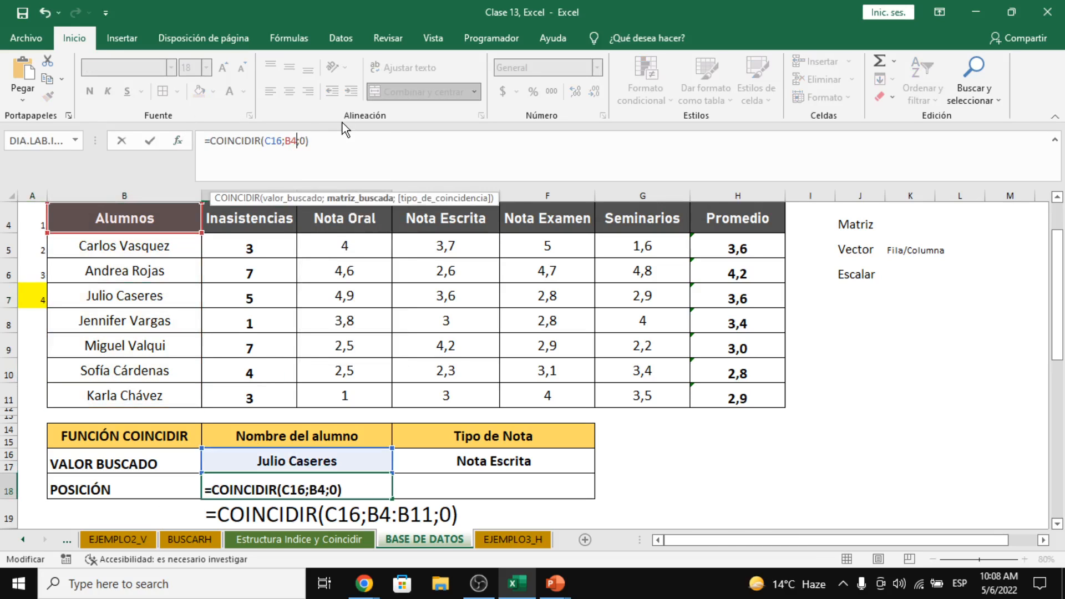
key(BackSpace)
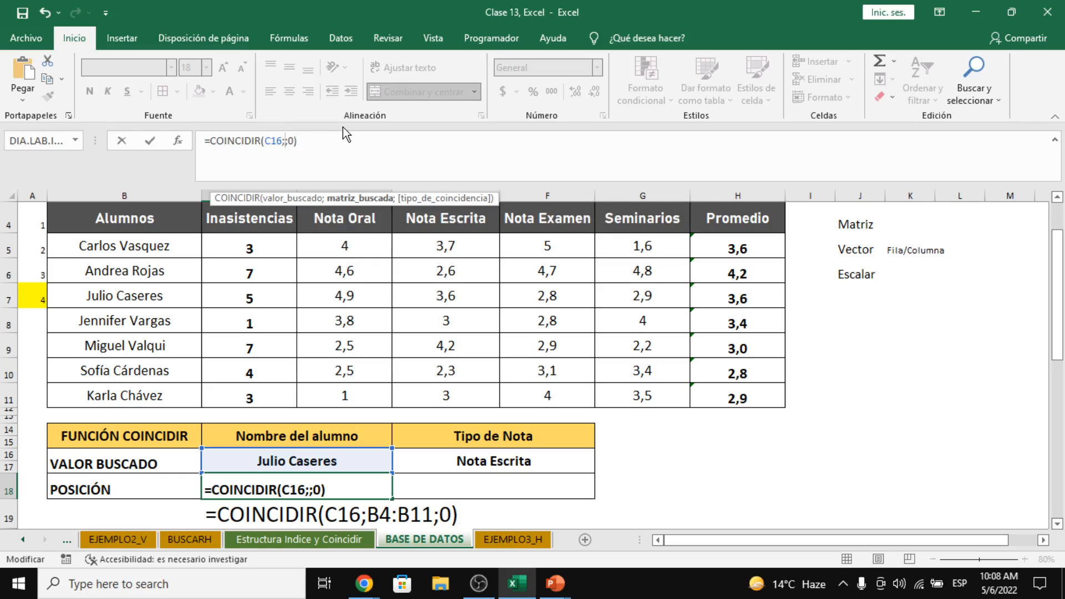
drag(160, 309, 741, 298)
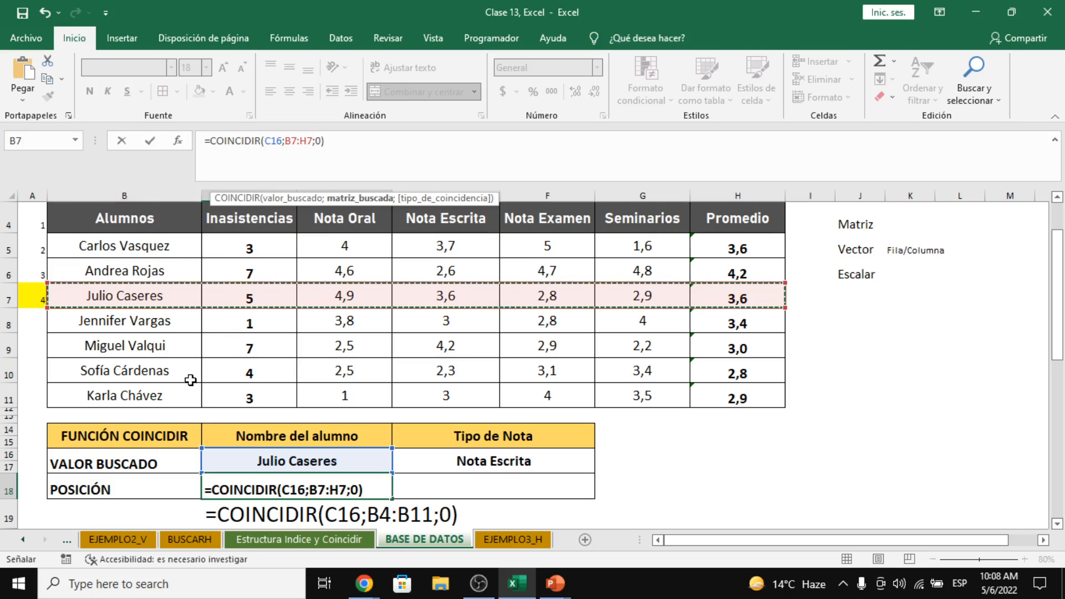
key(Return)
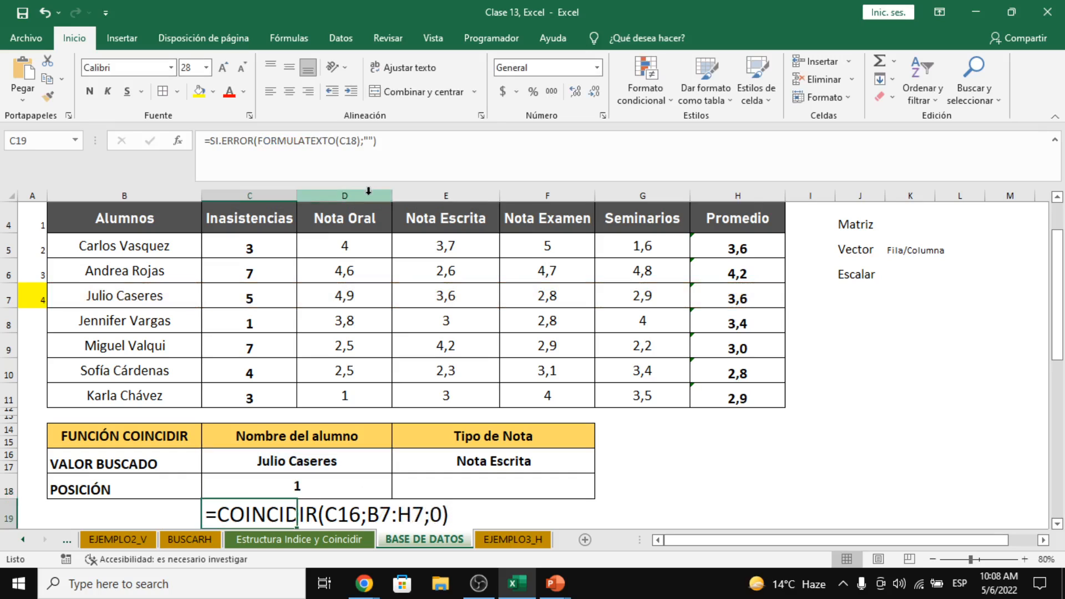
Step: Compare the searched student's row B7:H7 with column B as lookup directions
click(294, 496)
drag(143, 298, 730, 297)
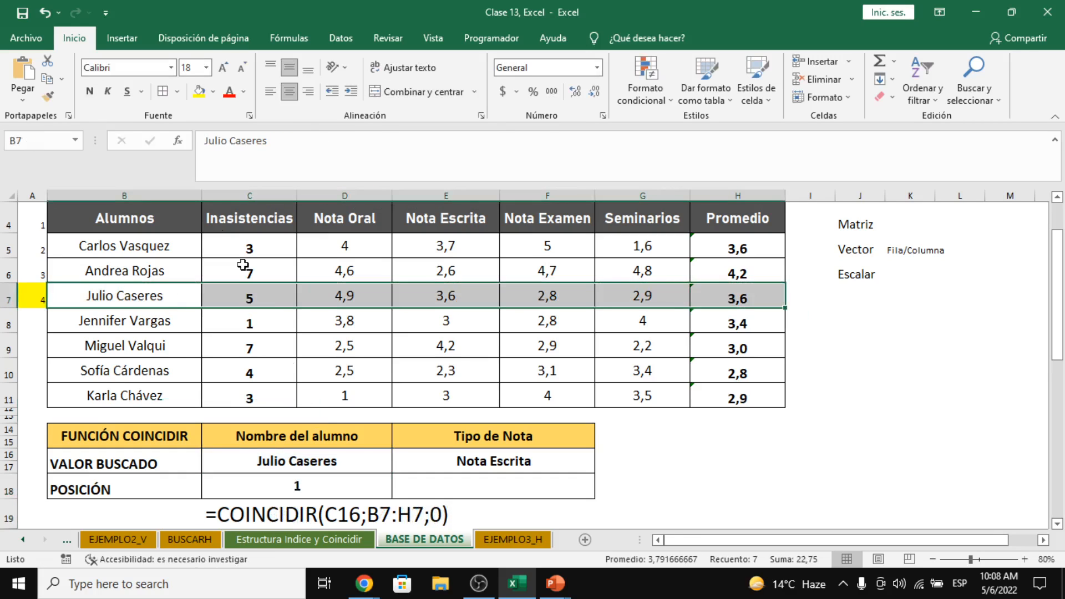
click(177, 191)
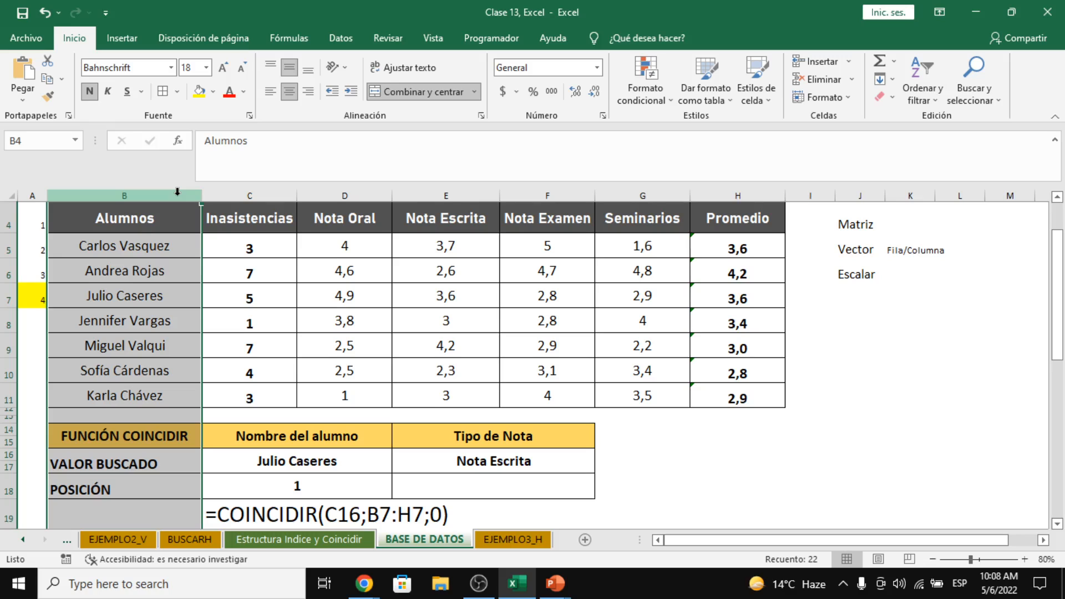
drag(154, 300, 730, 301)
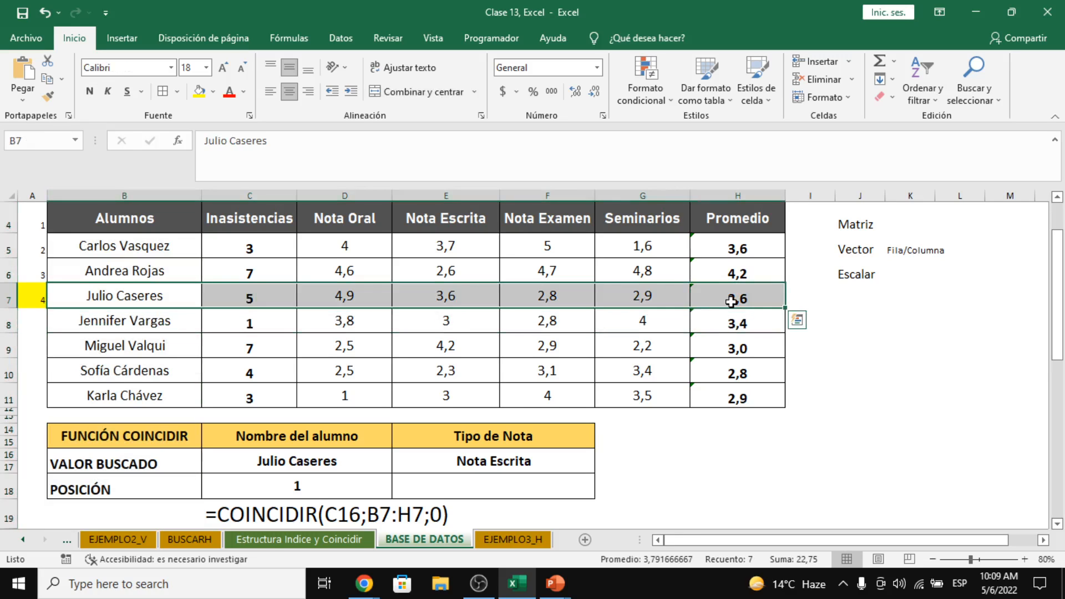
Step: Change the lookup array of the COINCIDIR formula in C18 back to the Alumnos range B4:B11
click(357, 491)
click(313, 145)
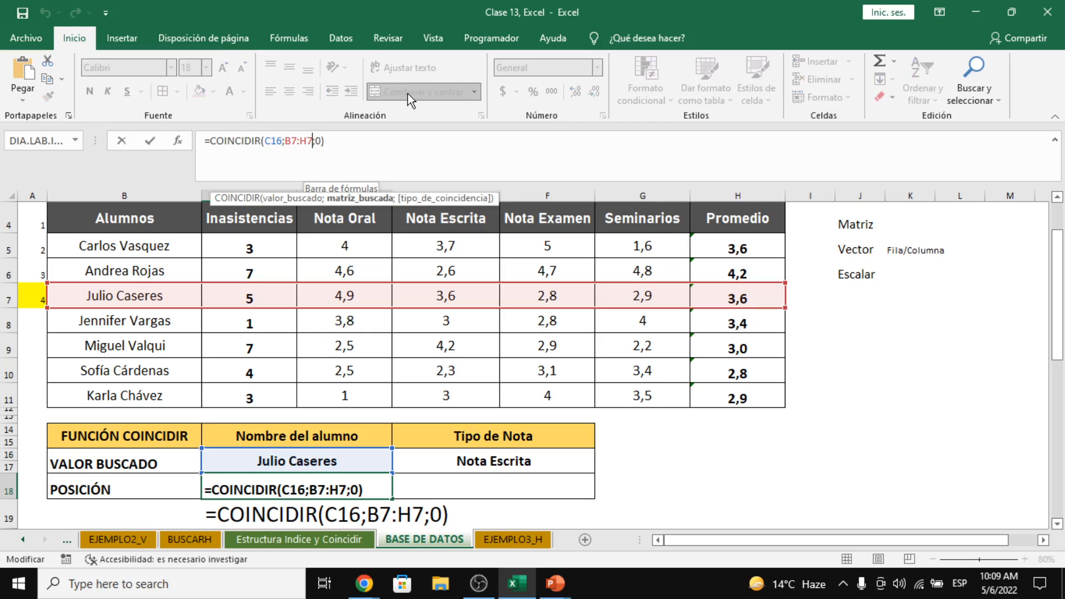
key(BackSpace)
key(BackSpace)
key(BackSpace)
key(BackSpace)
key(BackSpace)
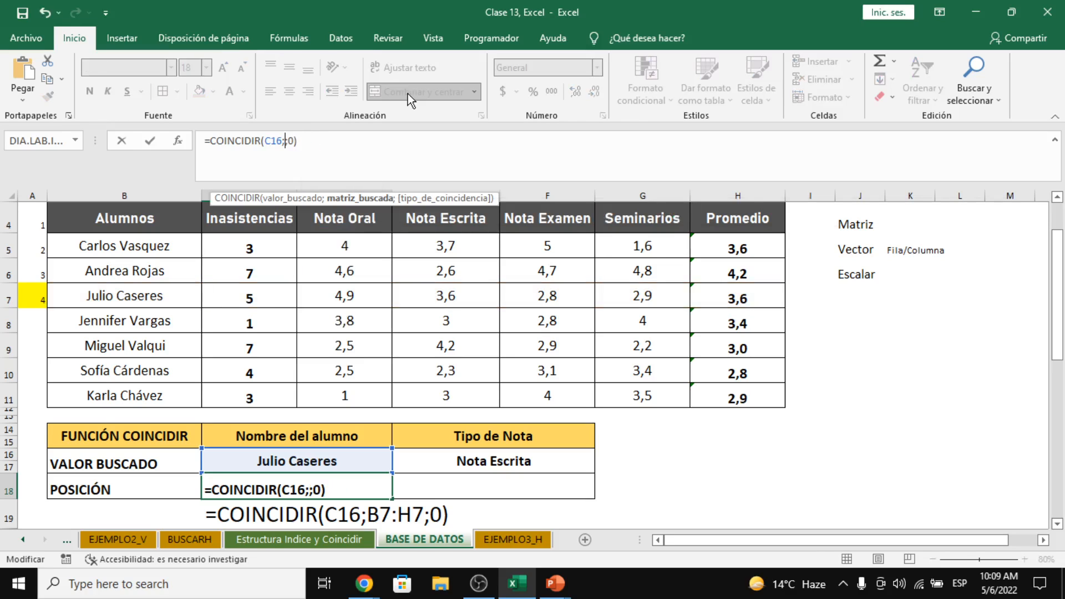
drag(167, 219, 174, 399)
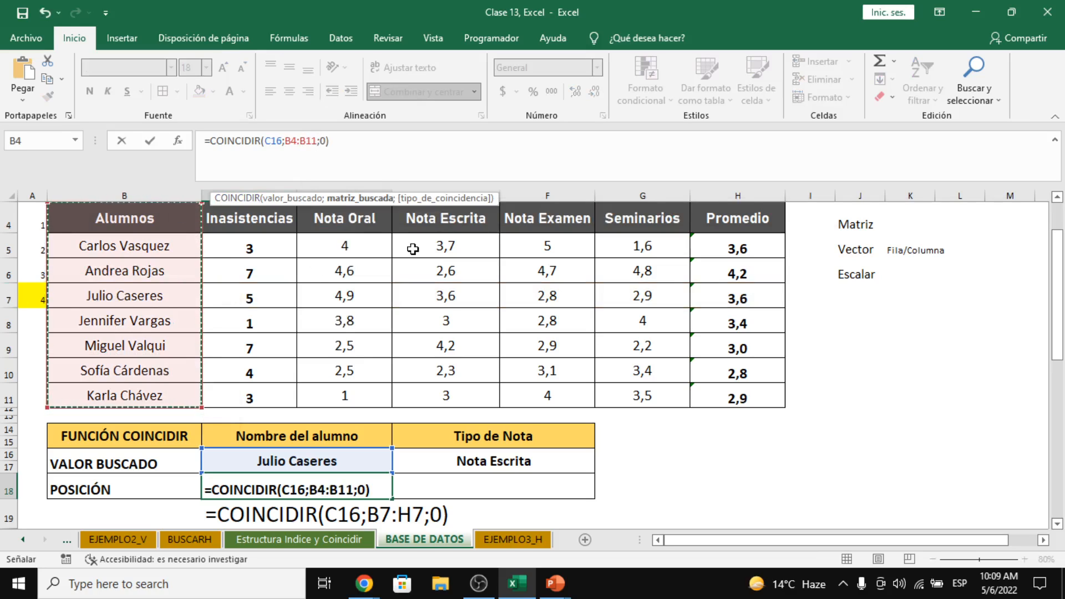
key(Return)
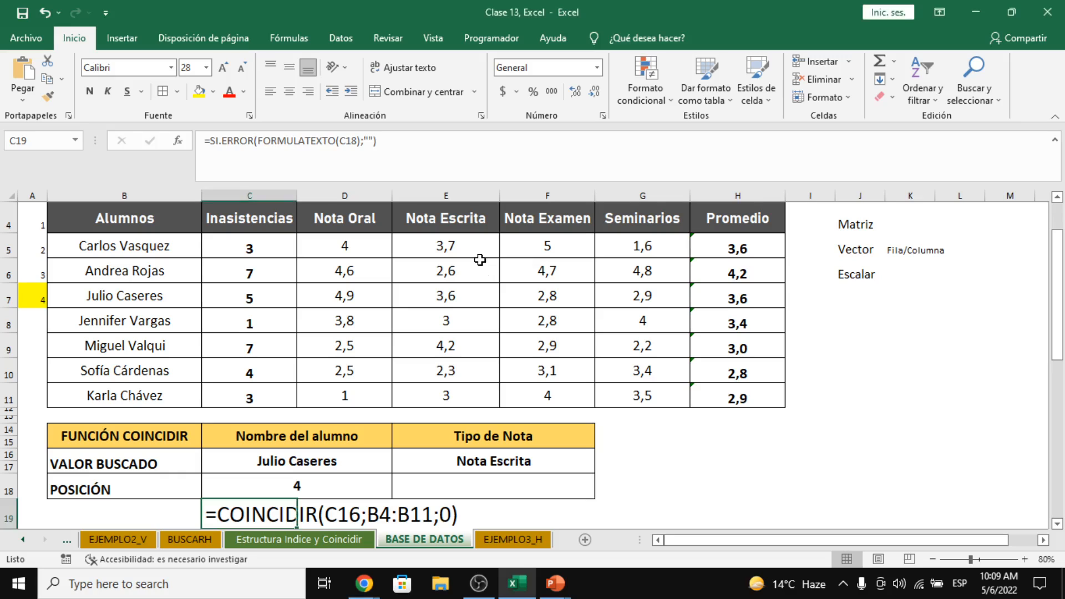
Step: Consult the Estructura Indice y Coincidir sheet, and return to the Tipo de Nota POSICIÓN cell on BASE DE DATOS
click(510, 485)
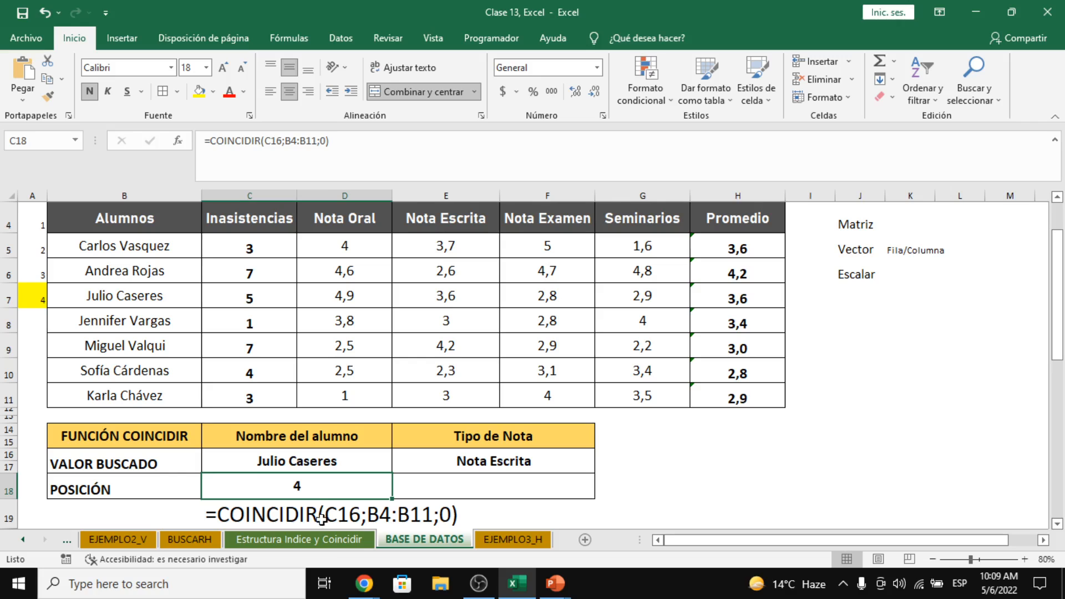
click(330, 536)
scroll(308, 319, up, 9)
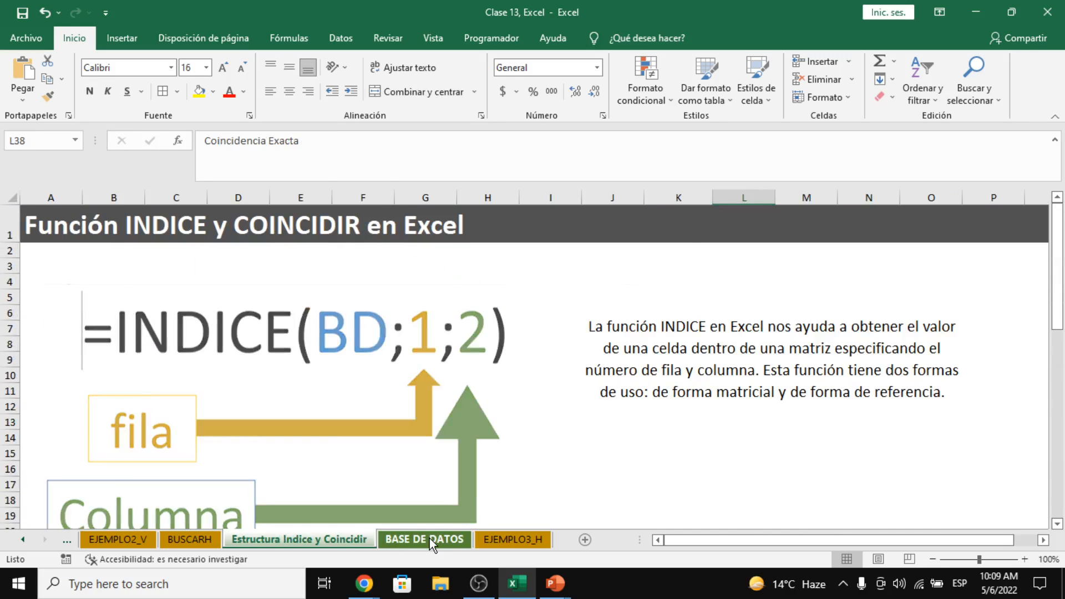
click(424, 537)
click(483, 483)
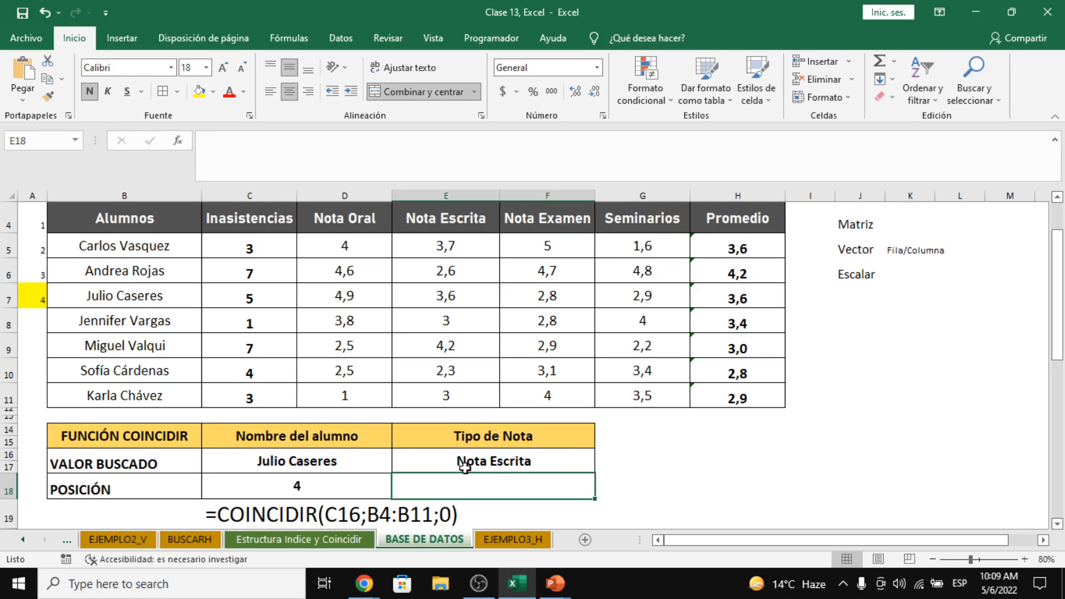
Step: Review the grades table B4:H11, and enter 4 as the Tipo de Nota position in E18
drag(167, 224, 779, 399)
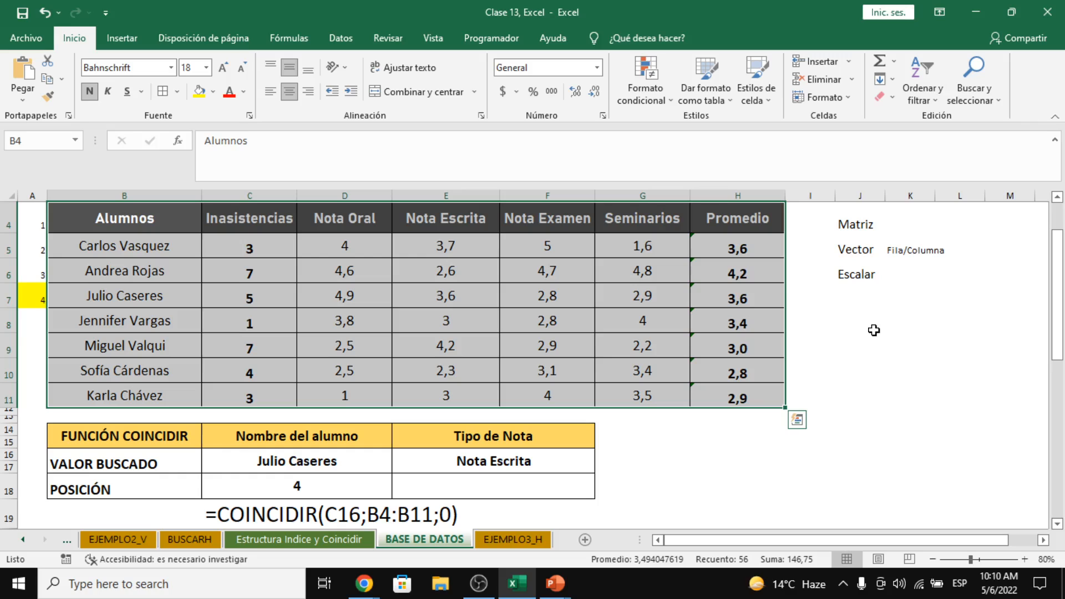
click(514, 487)
text(4)
key(Return)
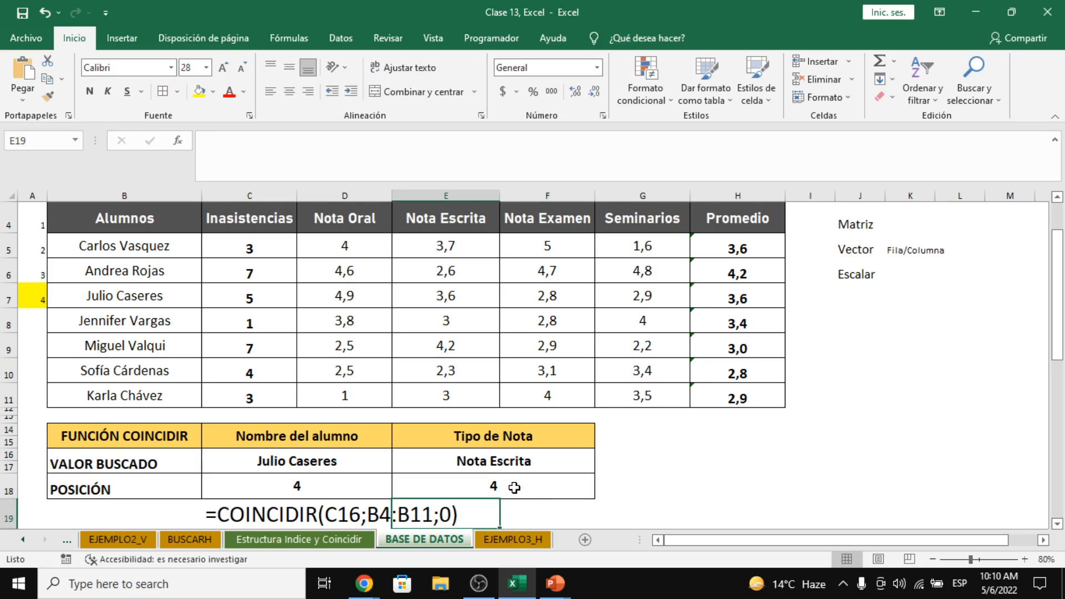
Step: Compare the searched values and positions of Nombre del alumno and Tipo de Nota
click(515, 488)
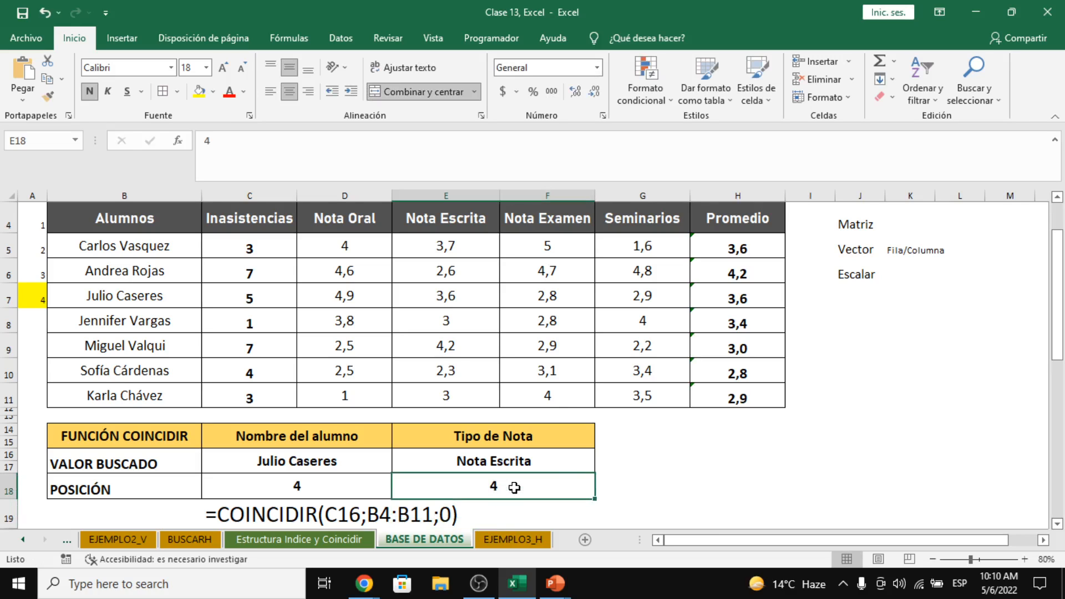
click(532, 465)
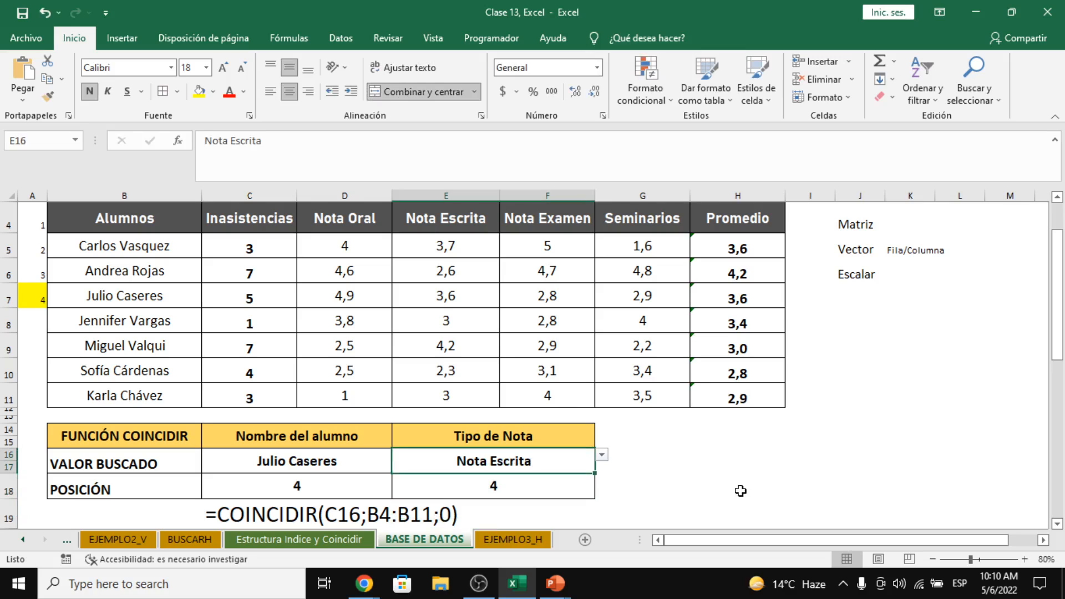
click(363, 489)
click(513, 484)
click(351, 492)
click(548, 479)
click(529, 462)
click(355, 468)
click(506, 459)
click(361, 462)
click(499, 463)
click(290, 466)
click(526, 464)
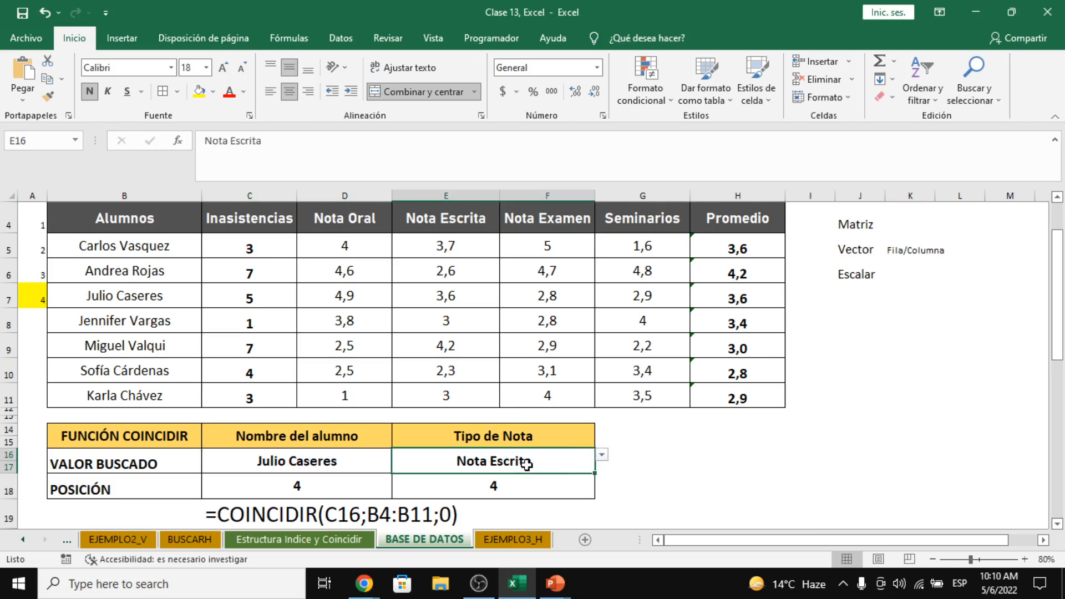
Step: Change the searched Tipo de Nota in E16 to Nota Examen
click(606, 454)
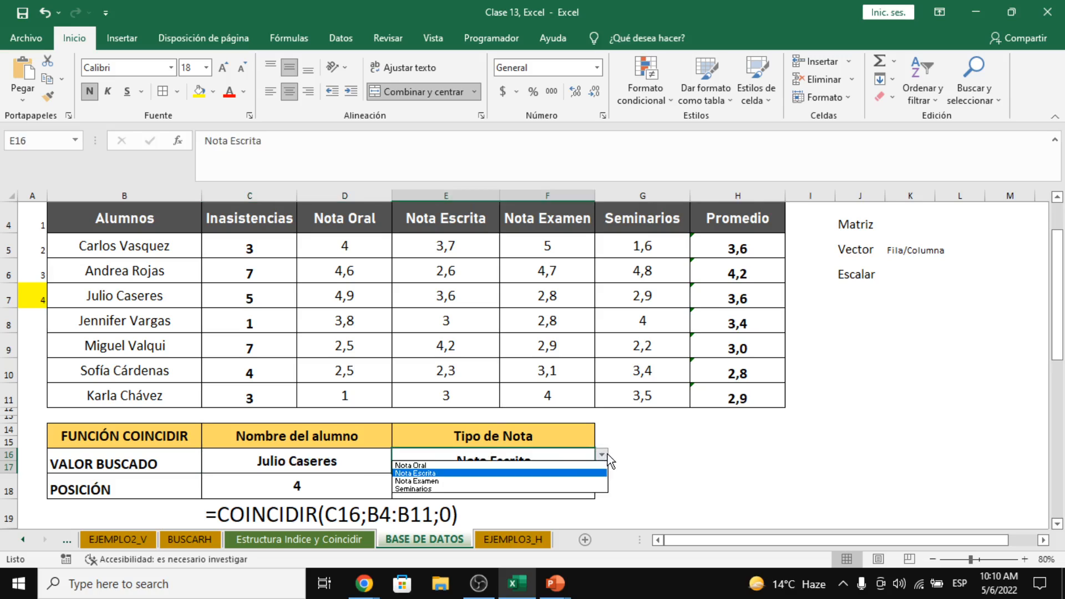
click(532, 481)
click(534, 488)
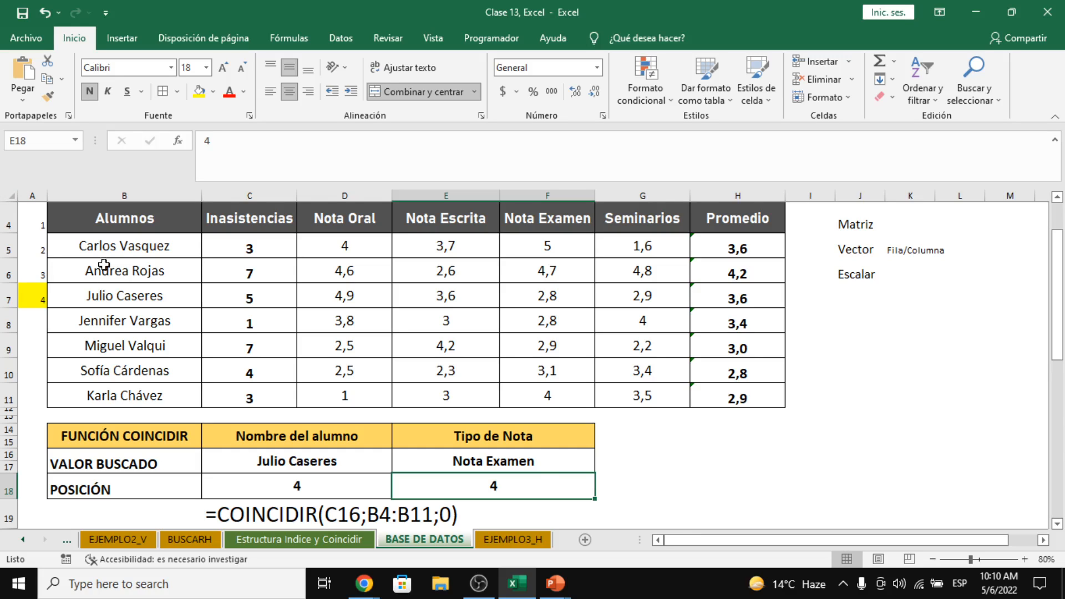
Step: Review the grades table again, and replace the Tipo de Nota position in E18 with 5
drag(114, 220, 708, 366)
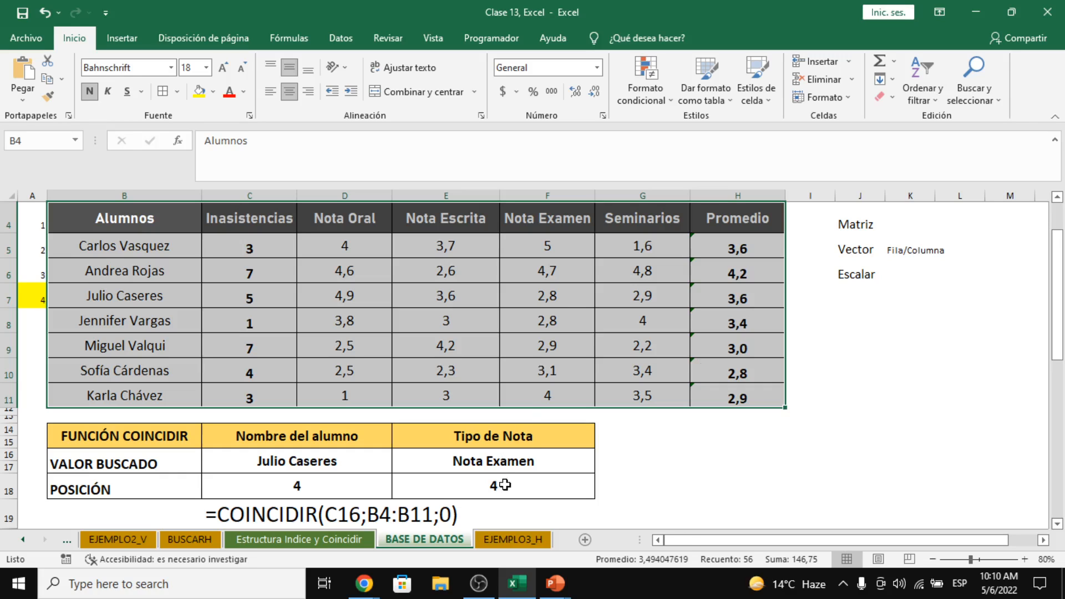
double_click(506, 485)
key(BackSpace)
text(5)
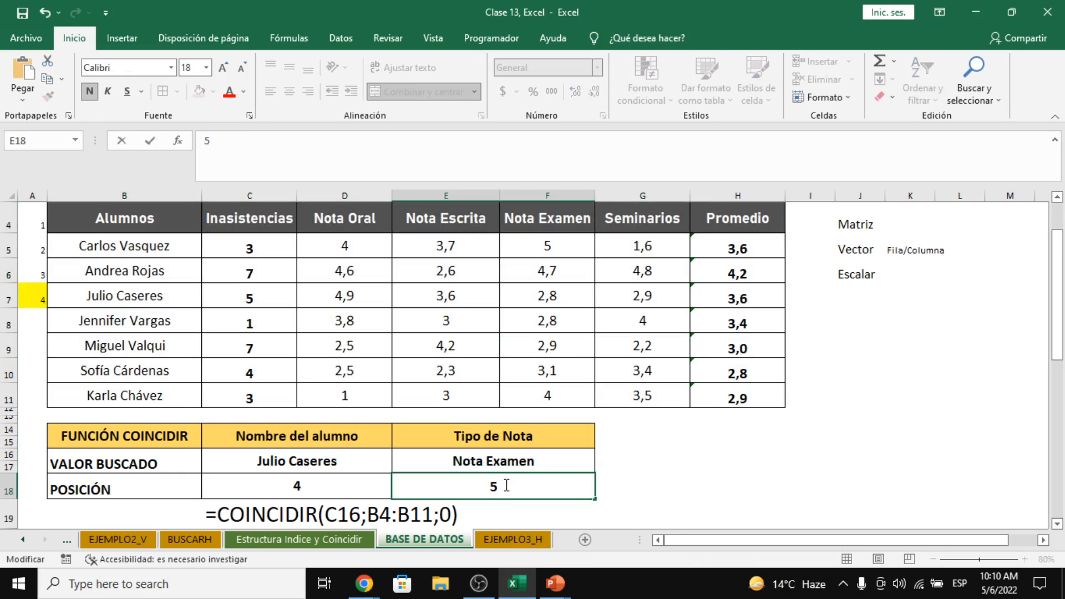
key(Return)
click(505, 485)
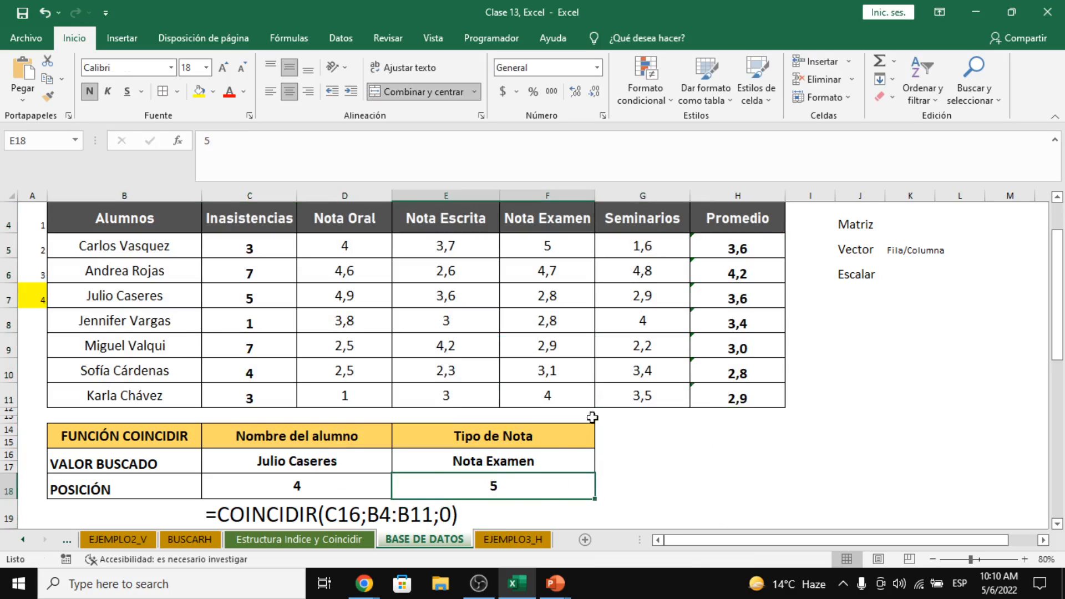
Step: Start a COINCIDIR formula in E18 with the Tipo de Nota value E16 as the lookup value
text(=)
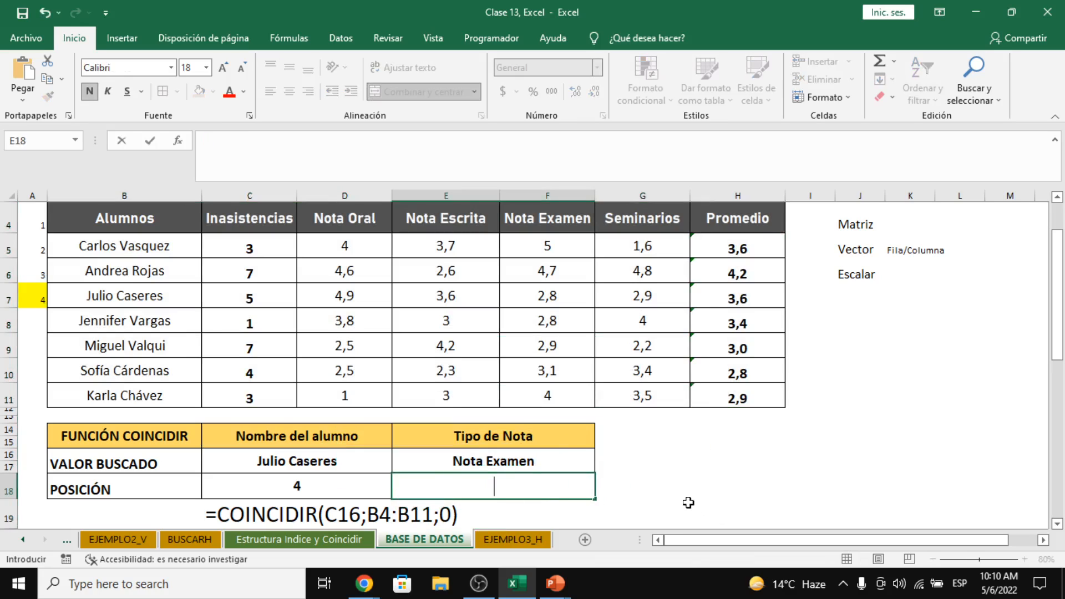
text(coi)
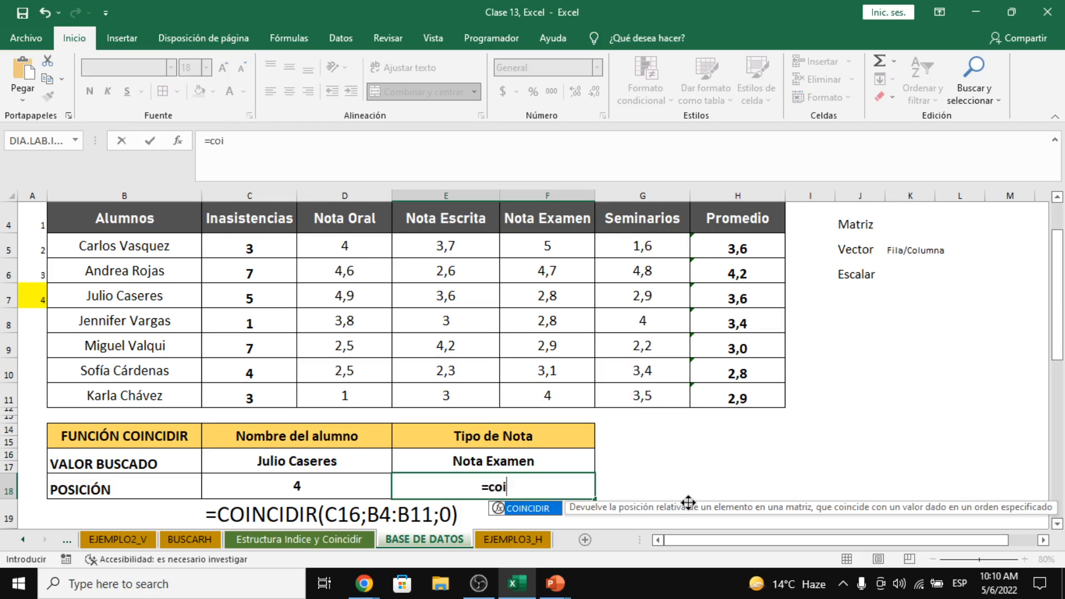
key(Tab)
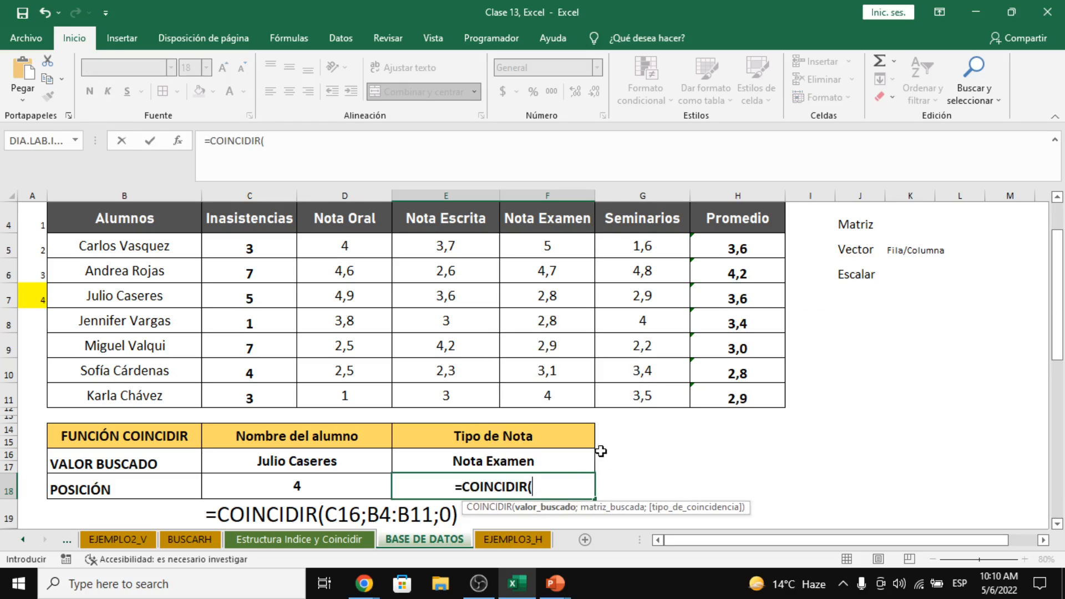
click(546, 461)
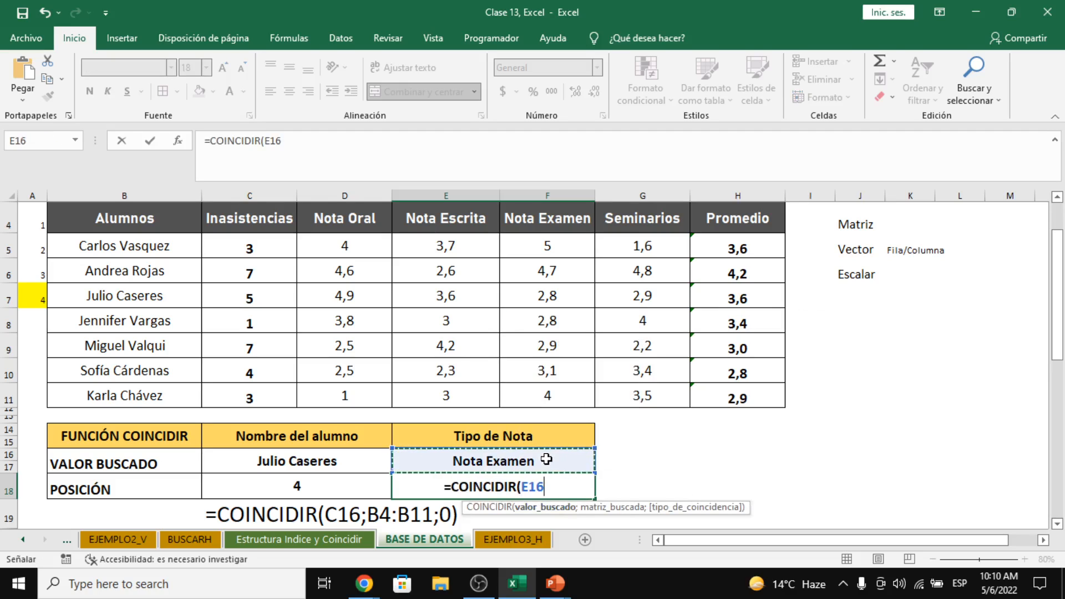
text(;)
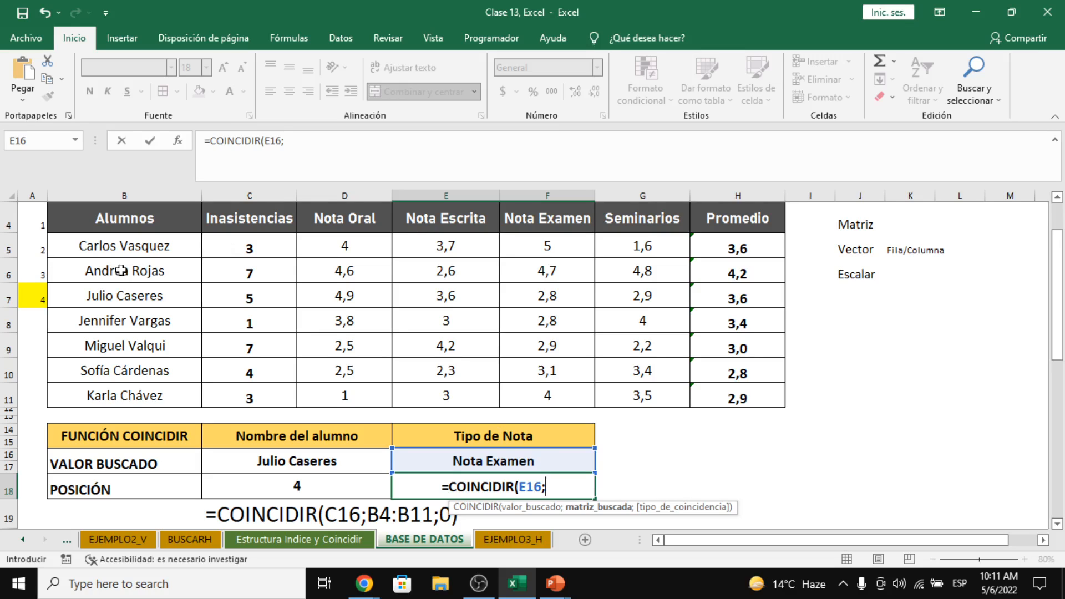
Step: Try the searched student's row B7:H7 as the lookup array in E18, and remove it from the formula
drag(106, 297, 721, 300)
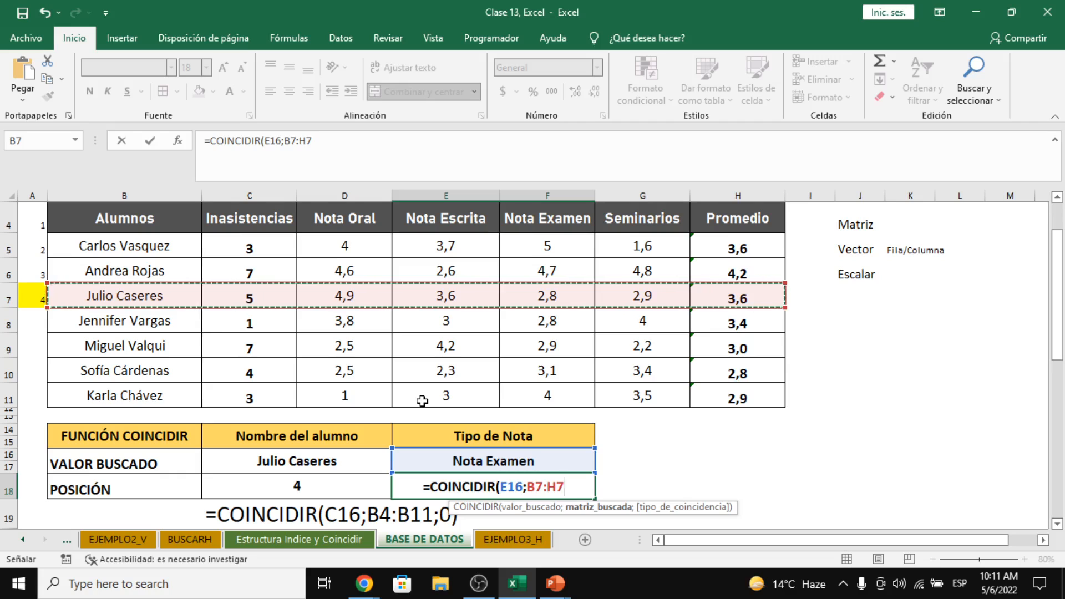
key(BackSpace)
key(BackSpace)
key(BackSpace)
key(BackSpace)
key(BackSpace)
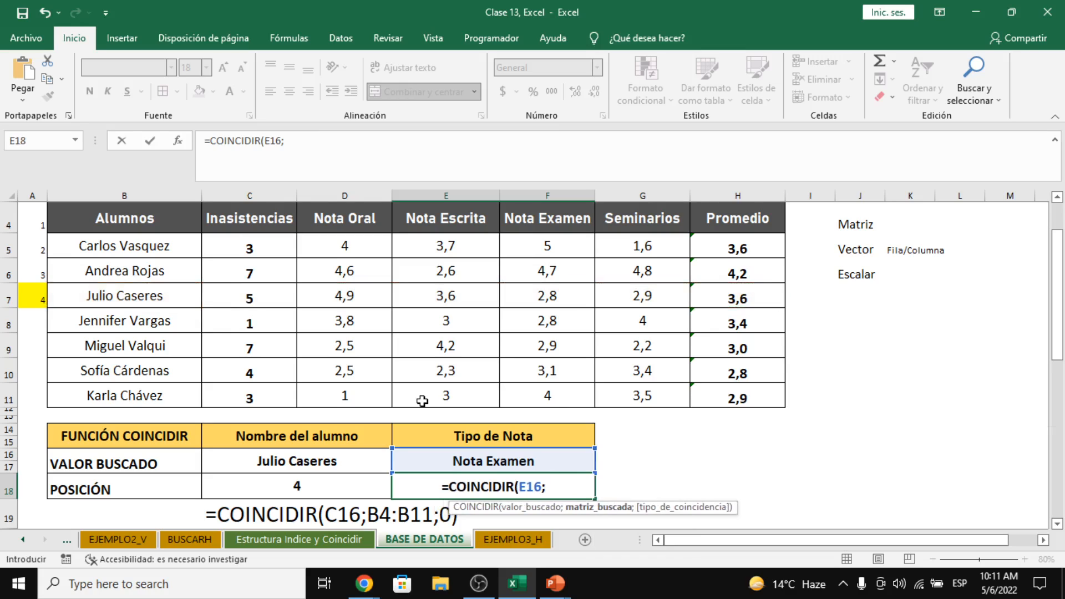
Step: Try the Nota Examen column F4:F11, the header row B4:H4 and the header cell F4 as the lookup array
drag(543, 216, 548, 395)
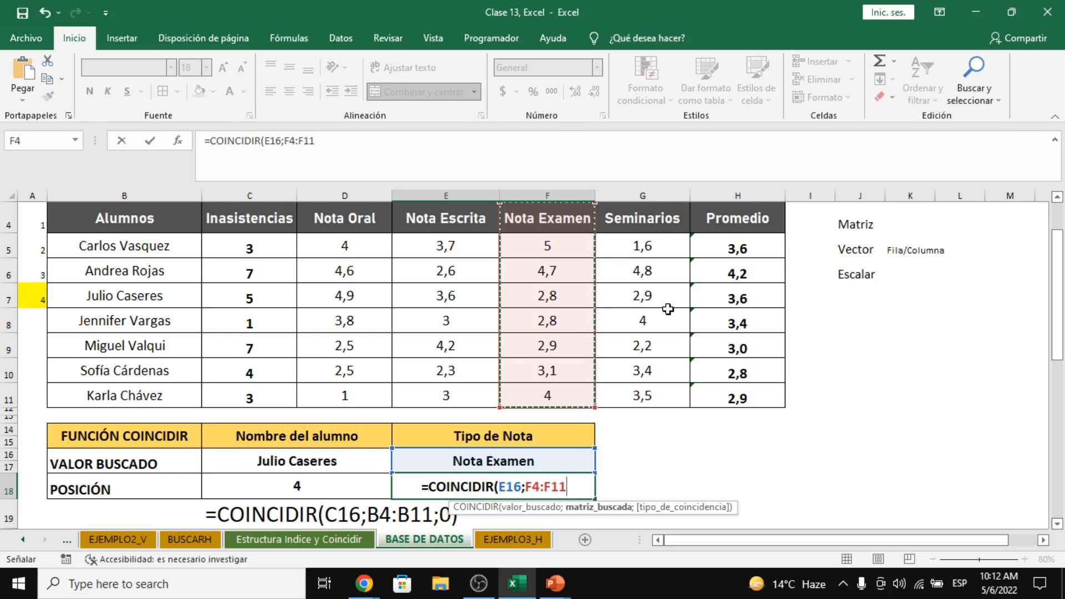
drag(127, 216, 720, 214)
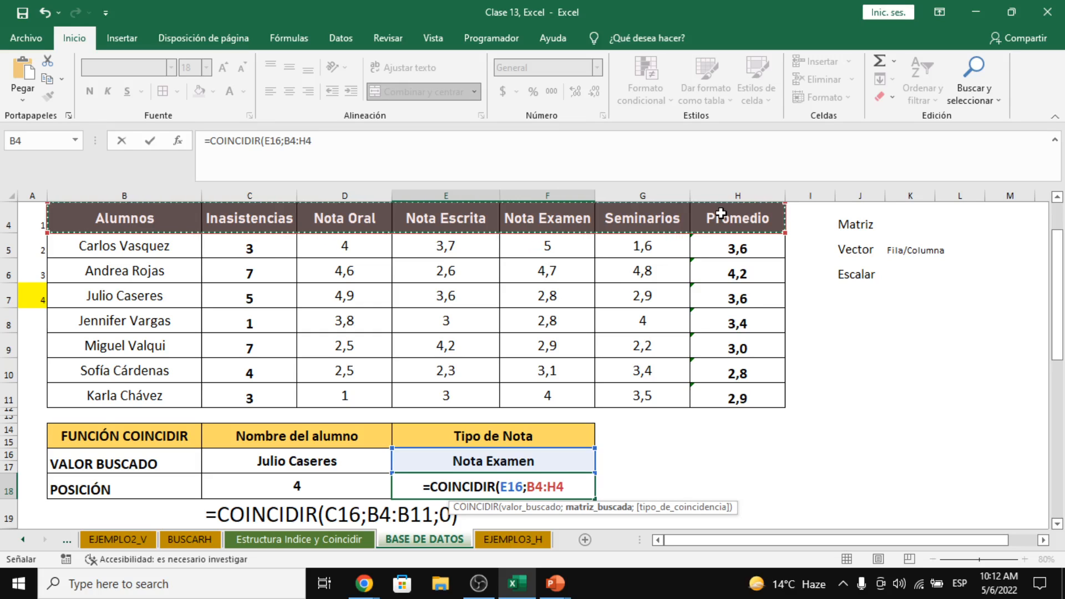
click(546, 209)
mouse_move(546, 209)
mouse_down()
mouse_move(549, 349)
mouse_move(547, 211)
mouse_up()
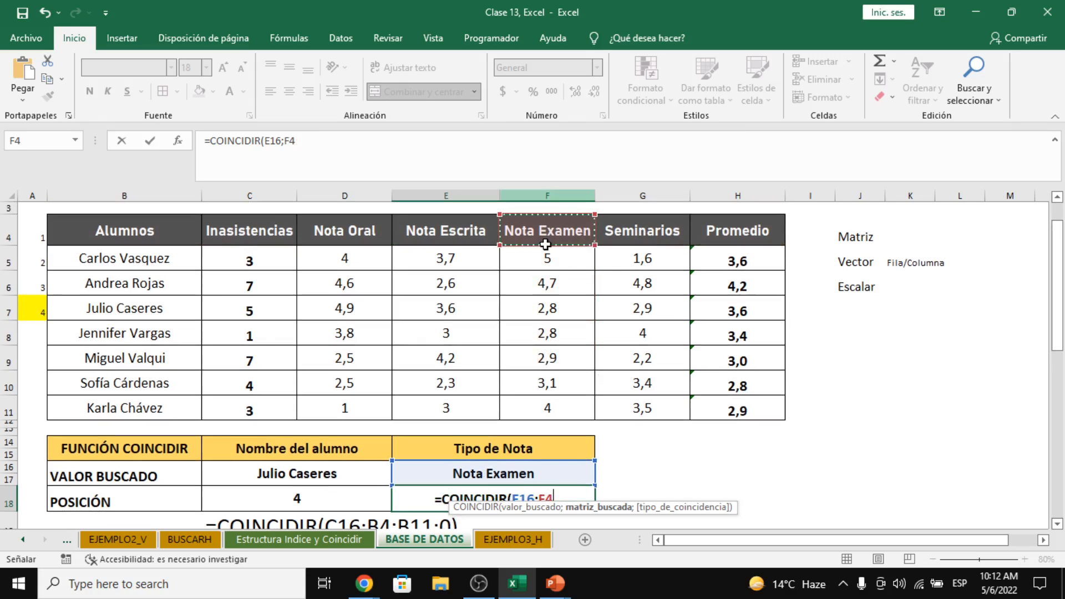
Step: Go through the header cells from Alumnos to Nota Examen, and try F4:F11 again as the lookup array
click(155, 232)
click(240, 231)
click(409, 230)
click(357, 231)
click(416, 231)
click(549, 230)
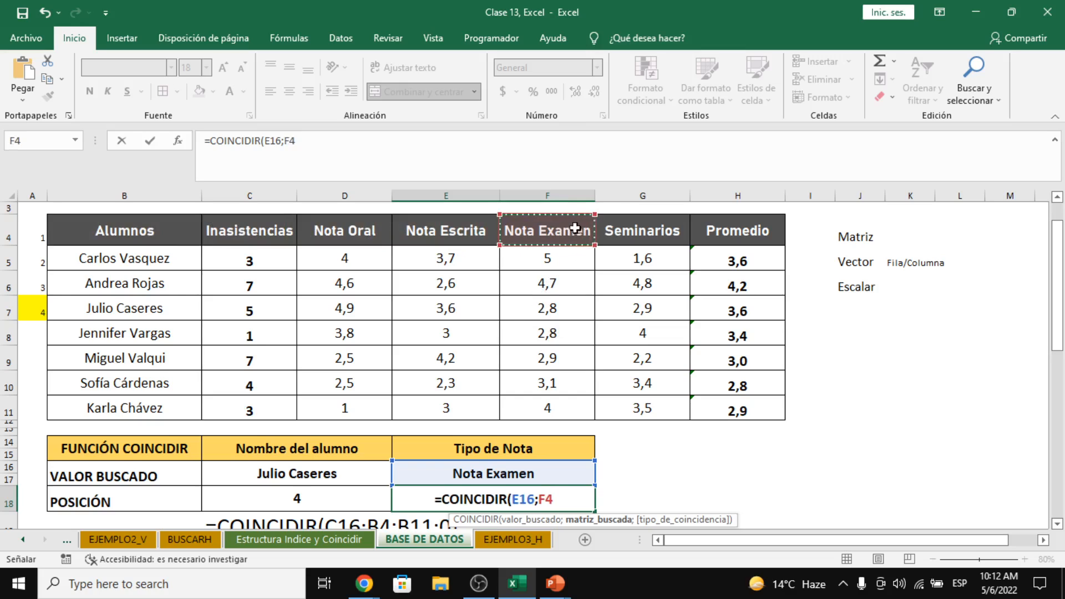
drag(549, 231, 551, 407)
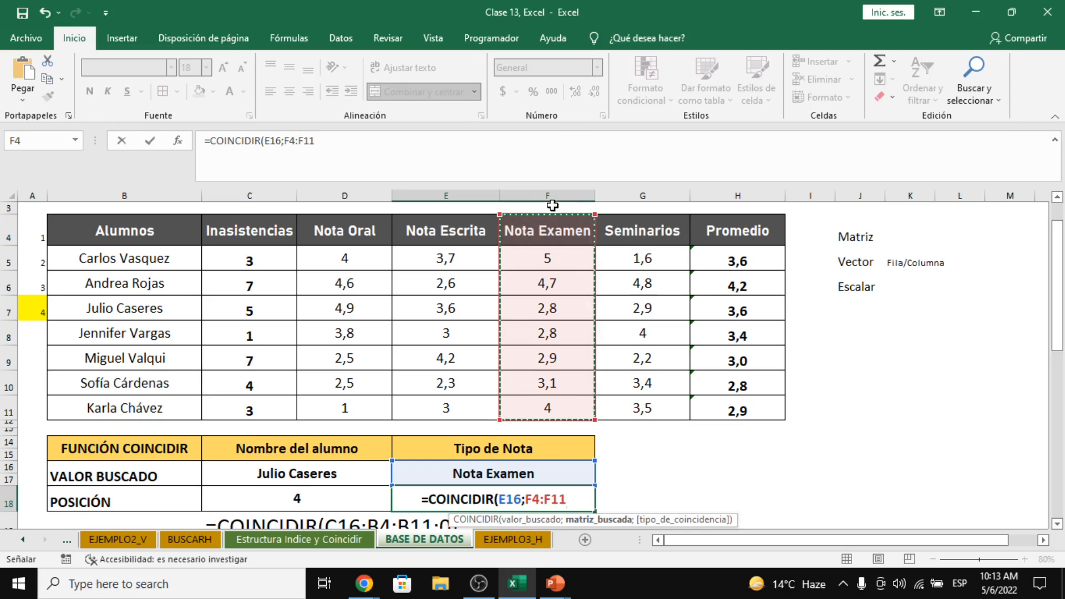
Step: Set the header row B4:H4 as the lookup array in E18, and check the Google Meet chat before returning to Excel
drag(122, 230, 711, 233)
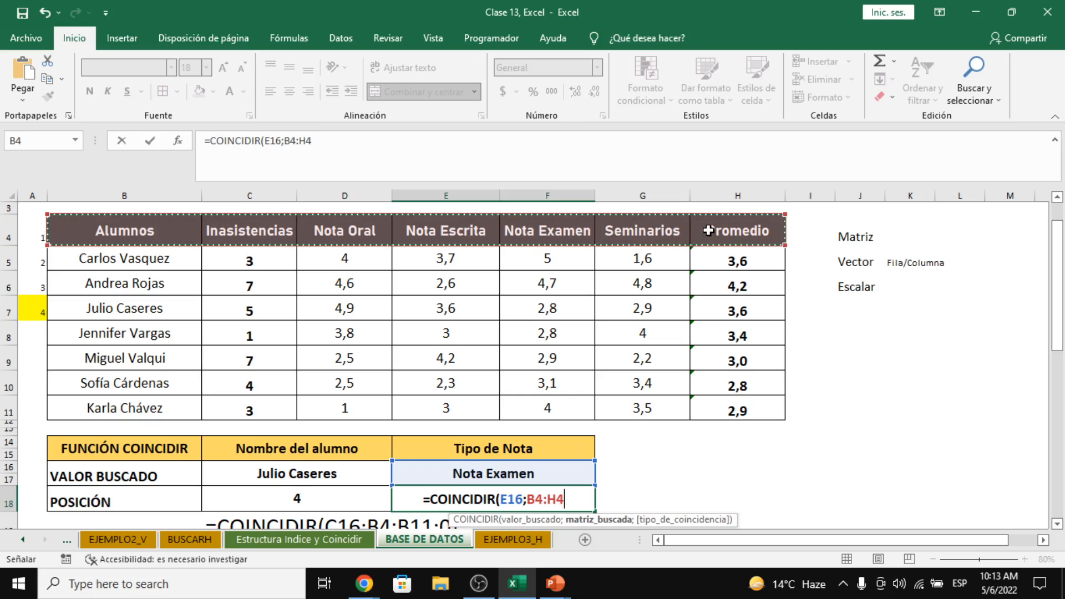
key(alt+Tab)
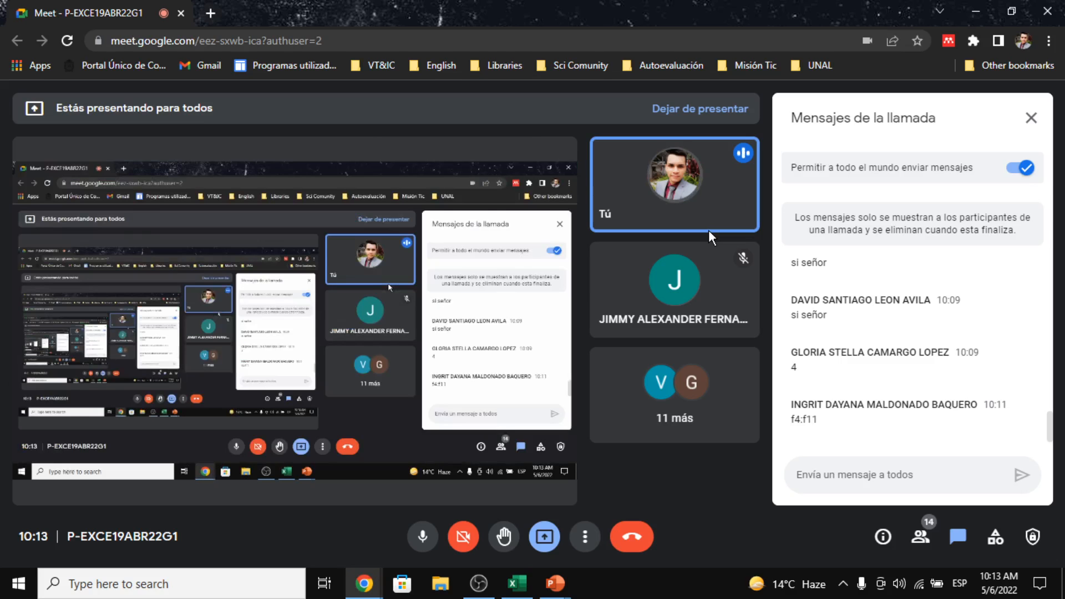
mouse_move(708, 230)
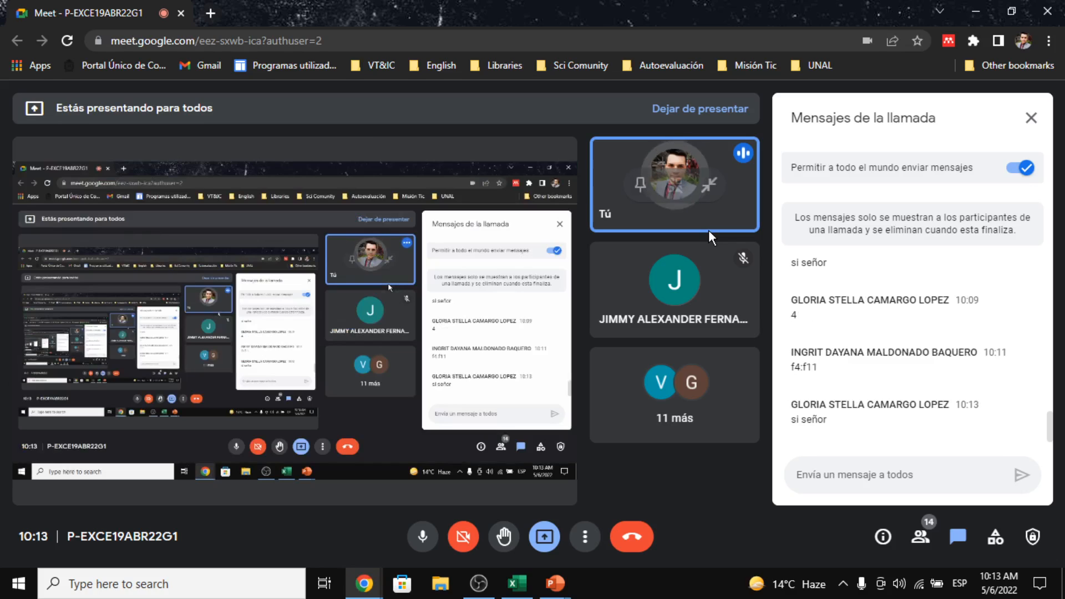
key(alt+Tab)
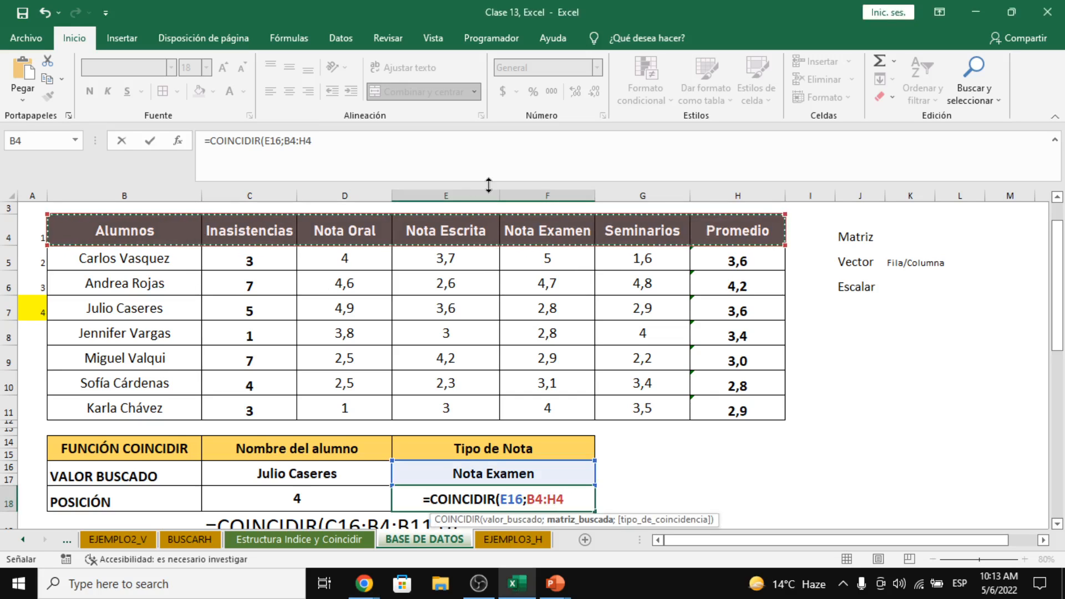
Step: Complete the COINCIDIR formula in E18 with match type 0 for an exact match
text(;)
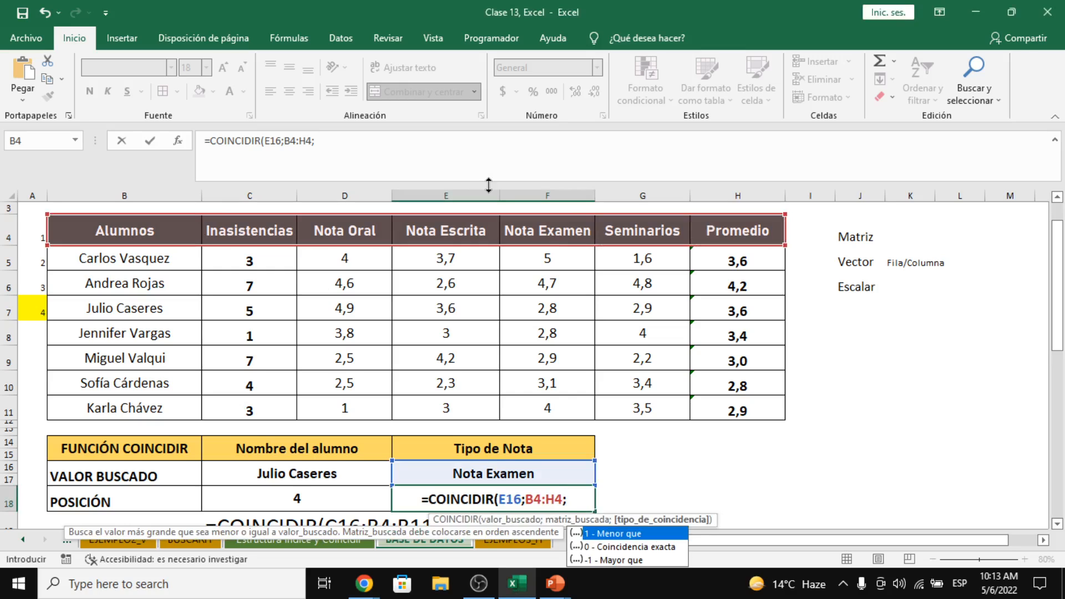
key(Down)
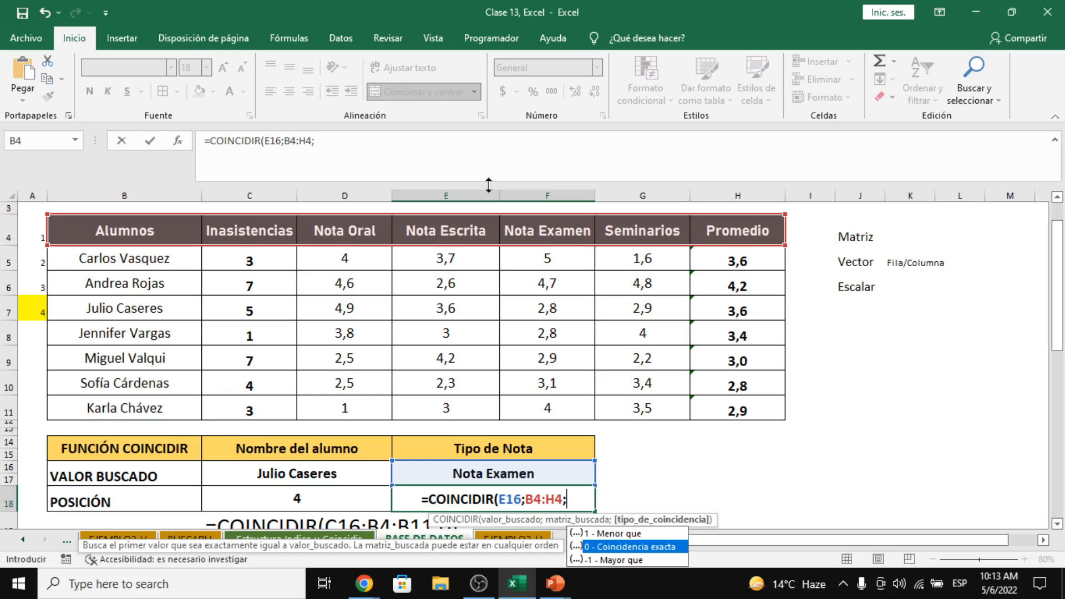
text(0)
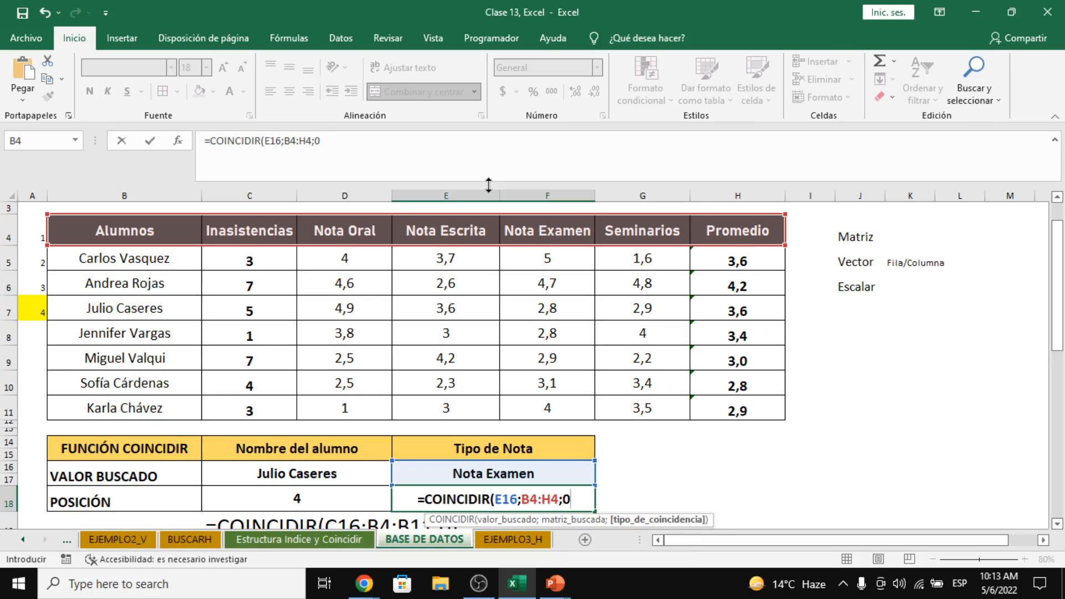
key(Return)
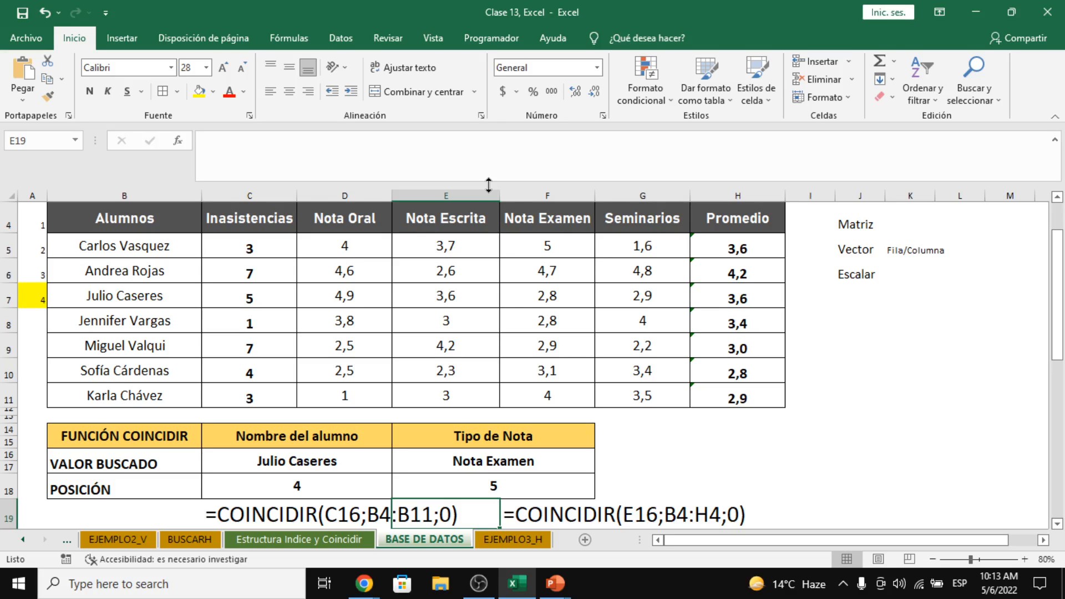
Step: Compare the searched student's row 7, the Alumnos and Nota Examen columns, and header row 4 as lookup directions
click(180, 298)
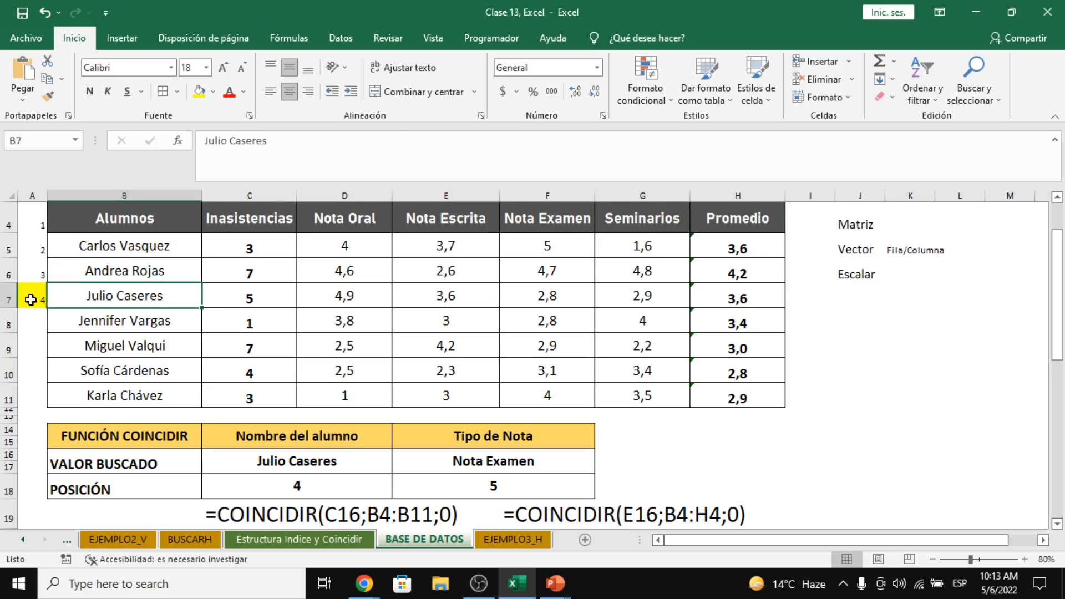
click(15, 296)
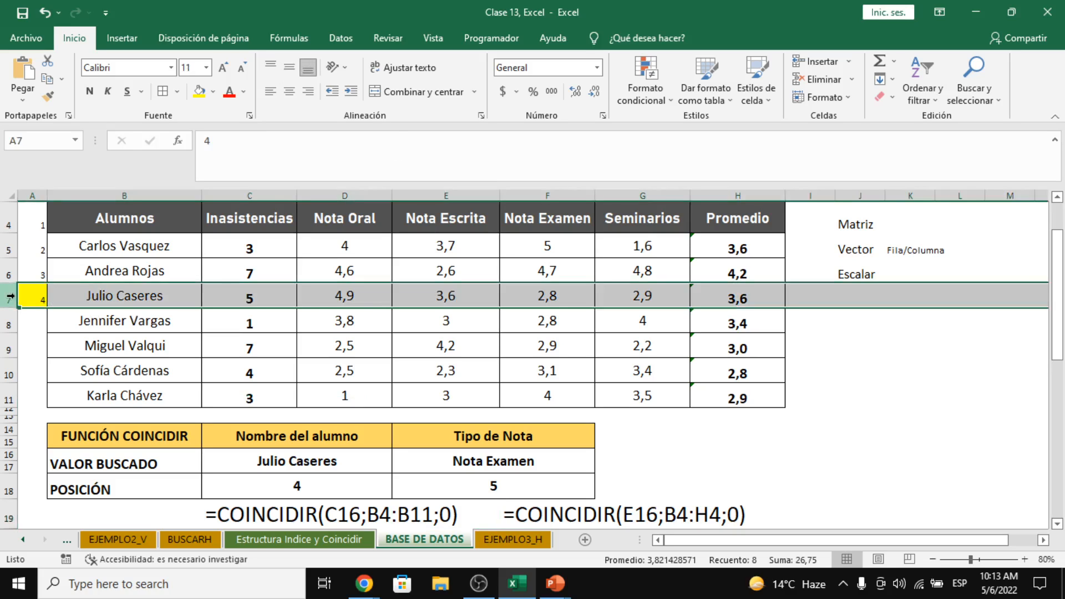
drag(103, 218, 99, 393)
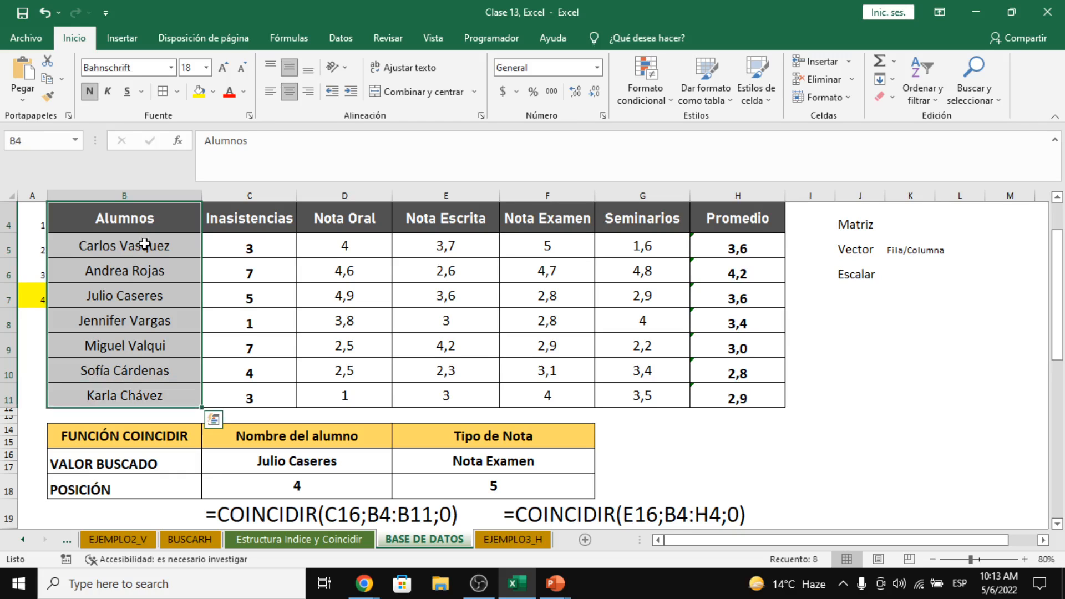
drag(555, 218, 545, 401)
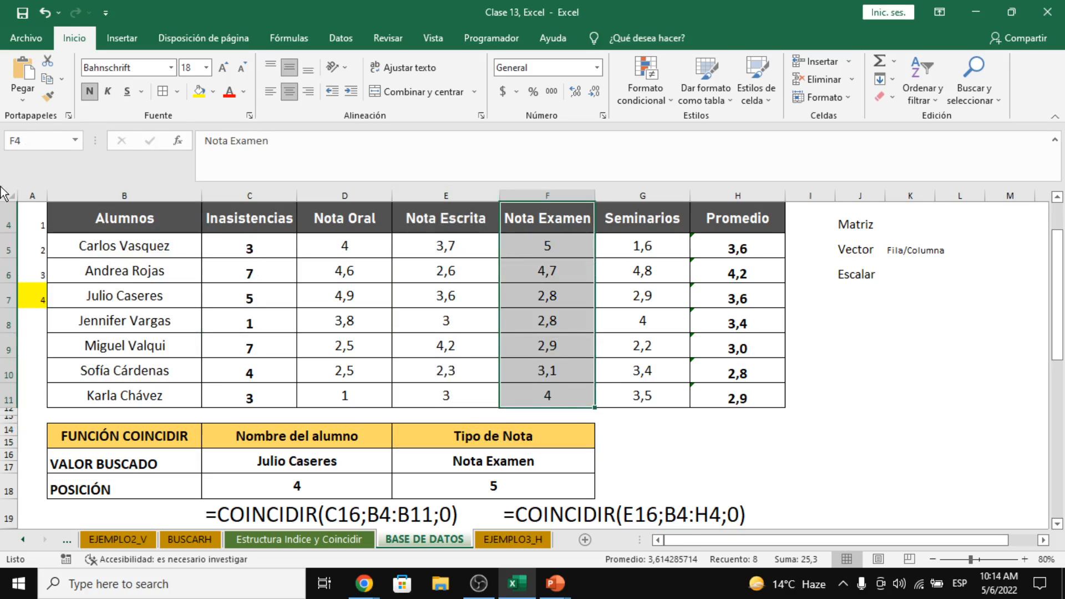
click(3, 222)
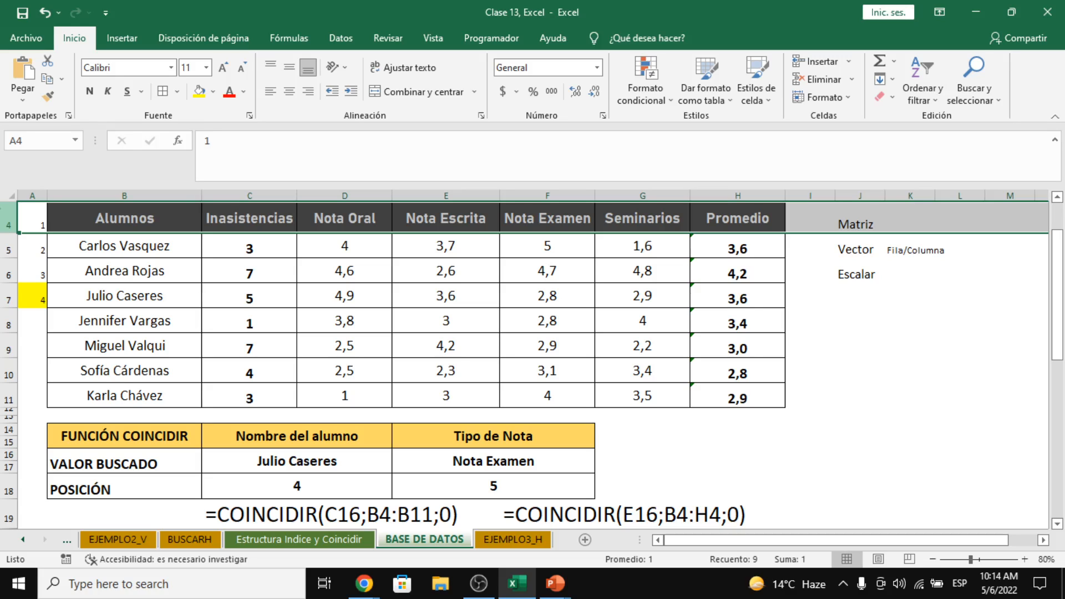
Step: Compare the student's position formula in C18 with the grade type's position formula in E18
click(652, 444)
click(336, 484)
click(493, 482)
click(340, 483)
click(545, 482)
click(331, 492)
click(409, 483)
click(330, 485)
click(466, 484)
click(340, 485)
click(510, 487)
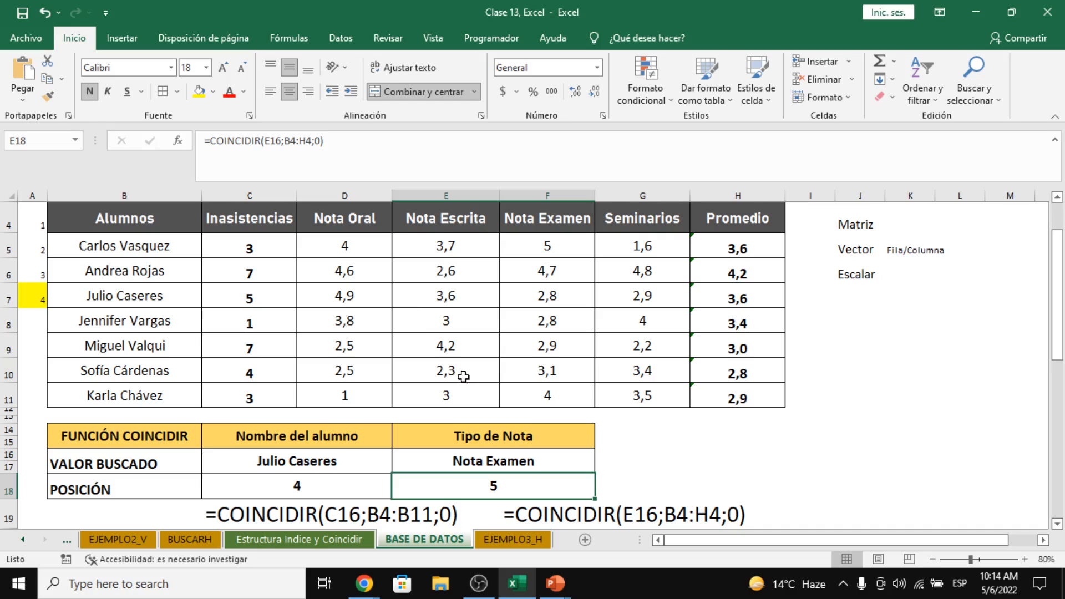
click(357, 487)
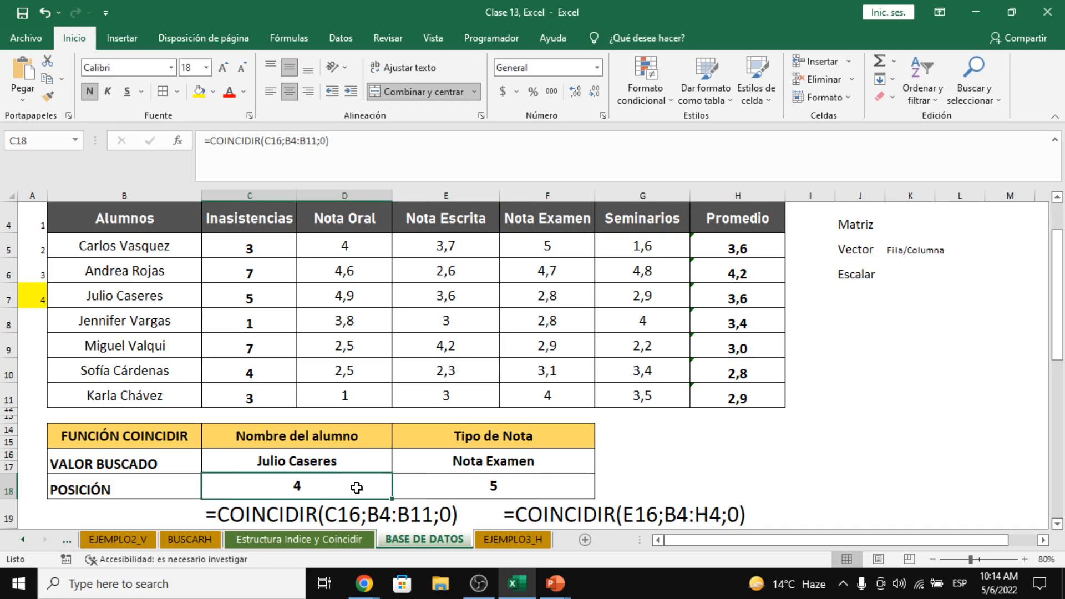
Step: Fill the searched student's row B7:H7 and the Nota Examen column F4:F11 with yellow
drag(159, 213, 759, 395)
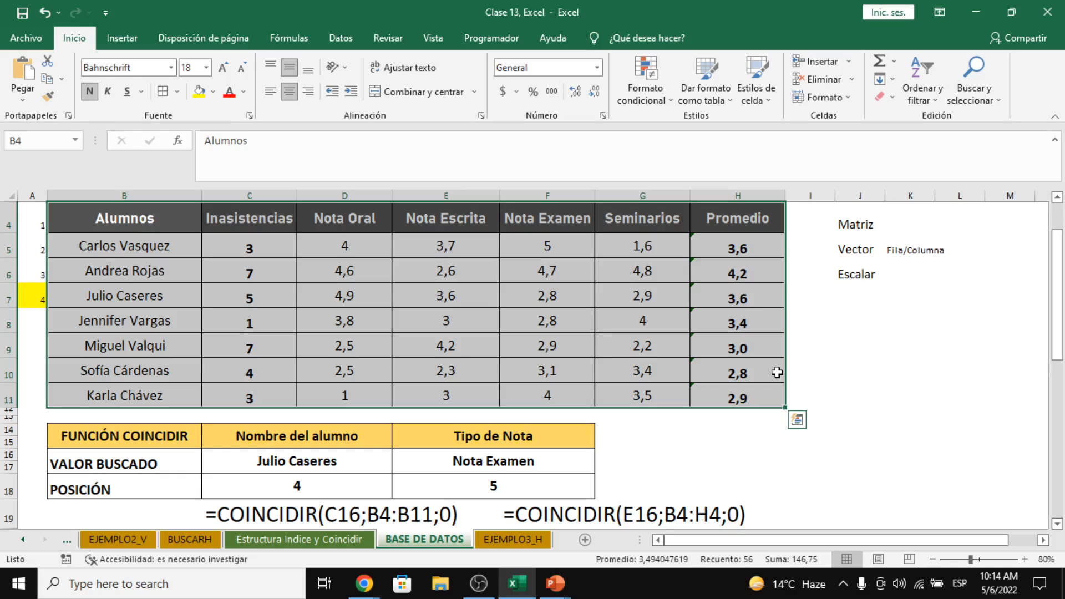
drag(64, 294, 773, 297)
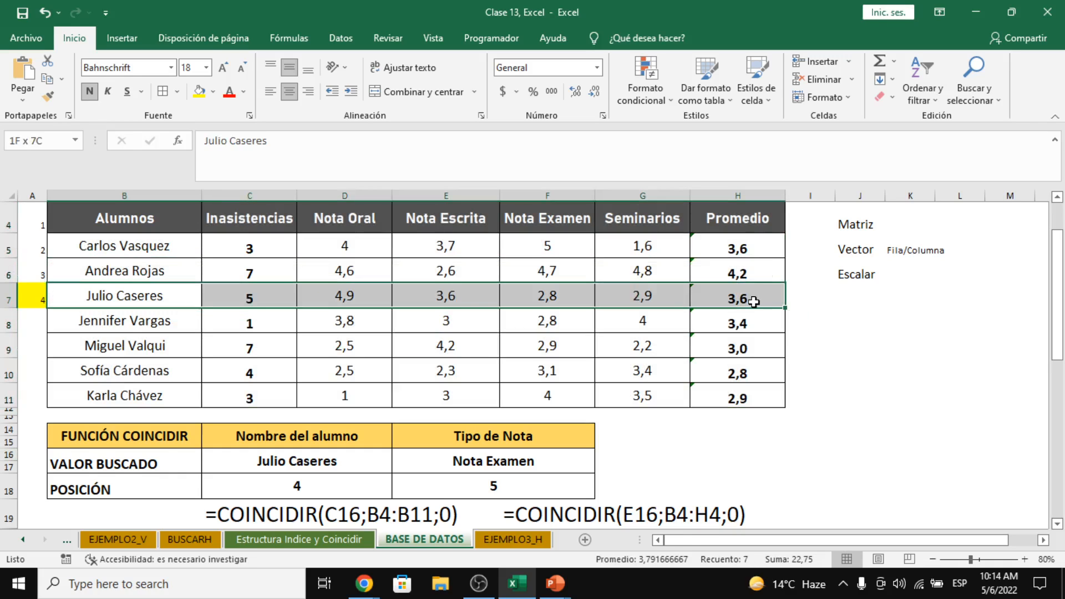
click(199, 92)
drag(546, 214, 582, 395)
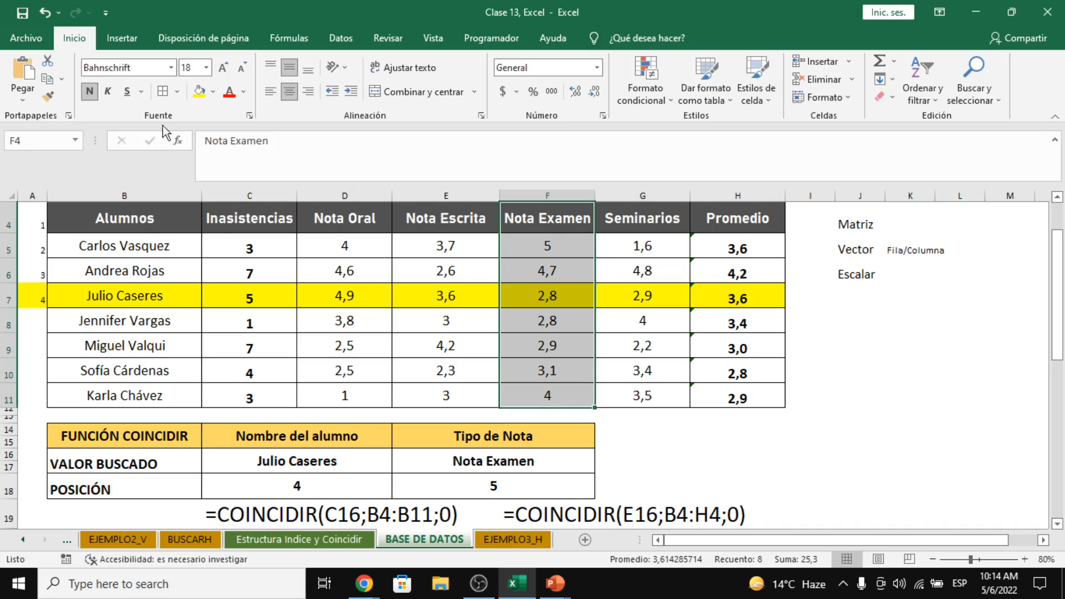
click(205, 94)
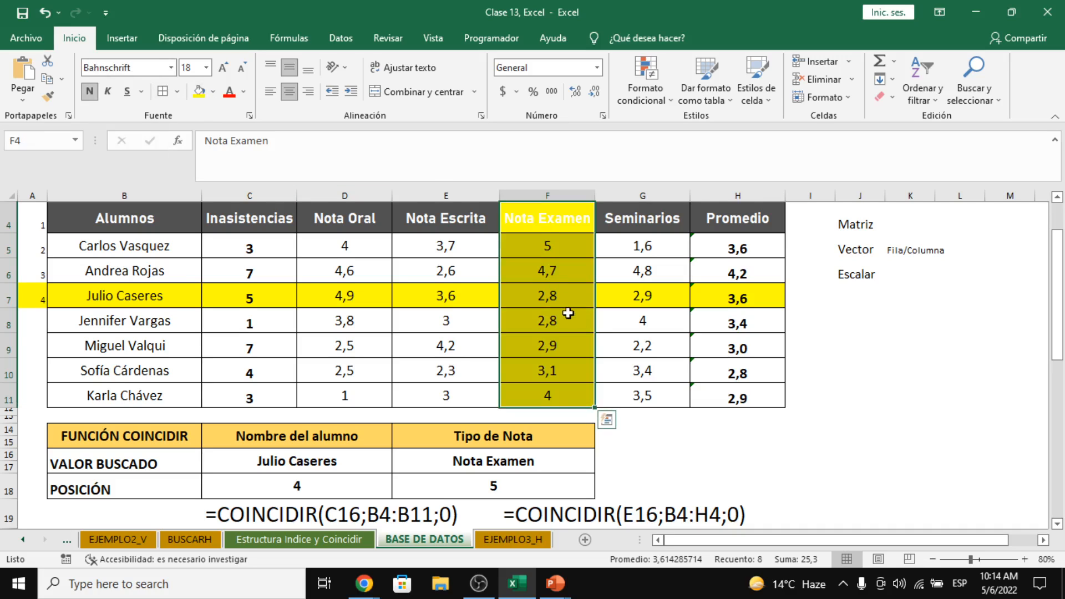
Step: Format the grade in F7, where the highlighted row and column cross, as bold red text
click(569, 300)
click(229, 92)
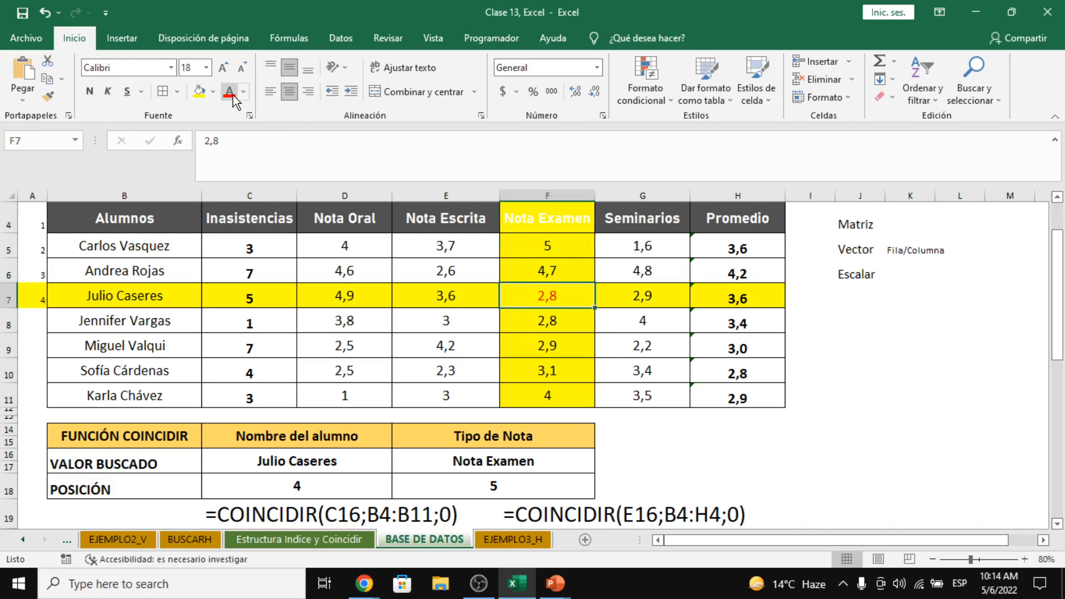
click(94, 96)
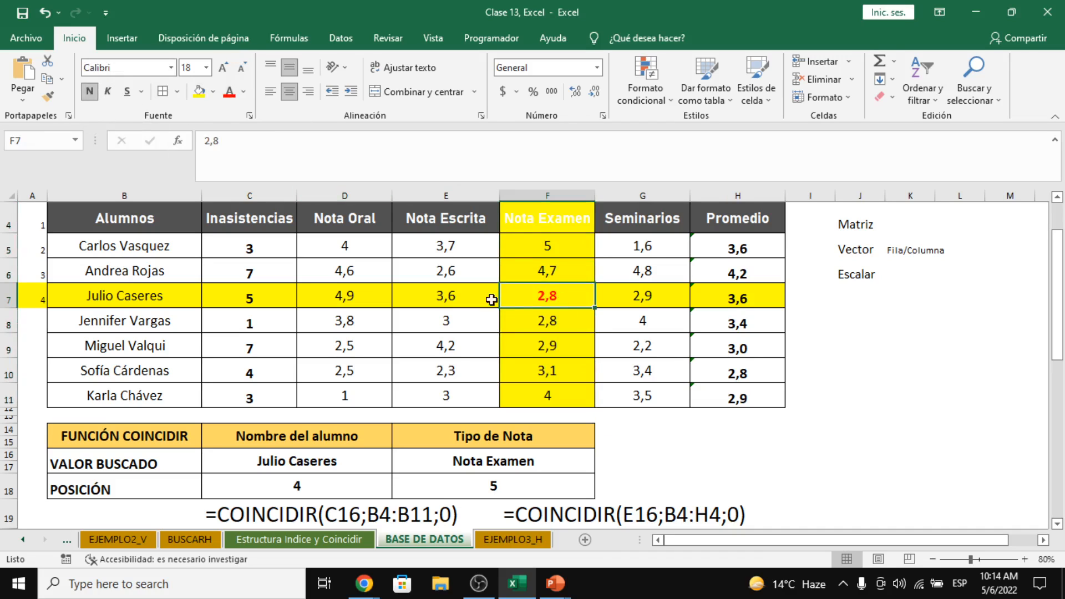
click(720, 368)
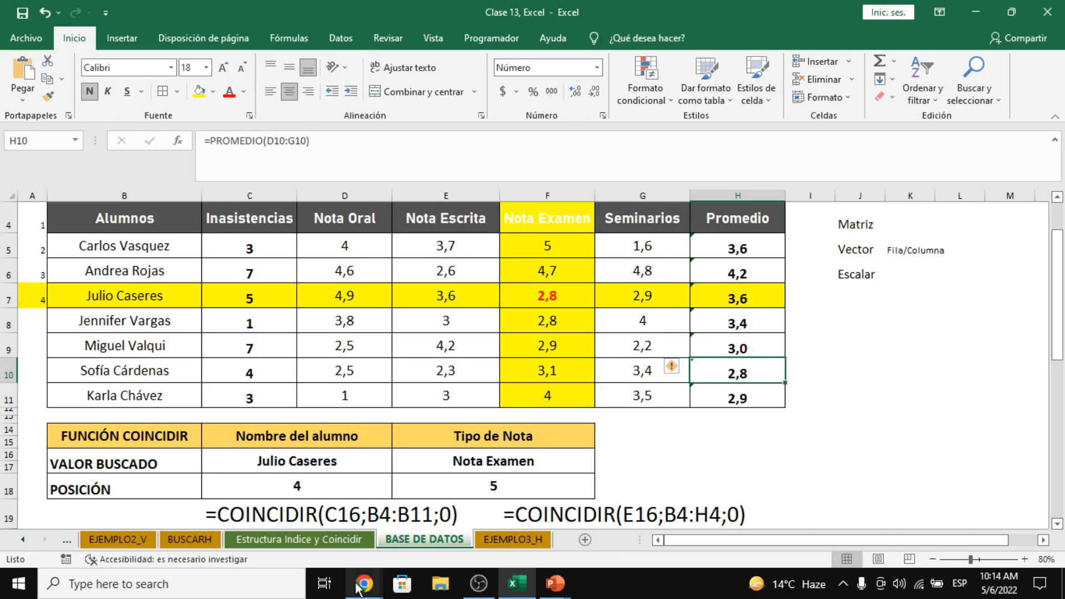
Step: Check the Google Meet window, and examine the FUNCION INDICE block with its VER LA NOTA heading and Resultado cell C22
mouse_move(362, 580)
click(338, 551)
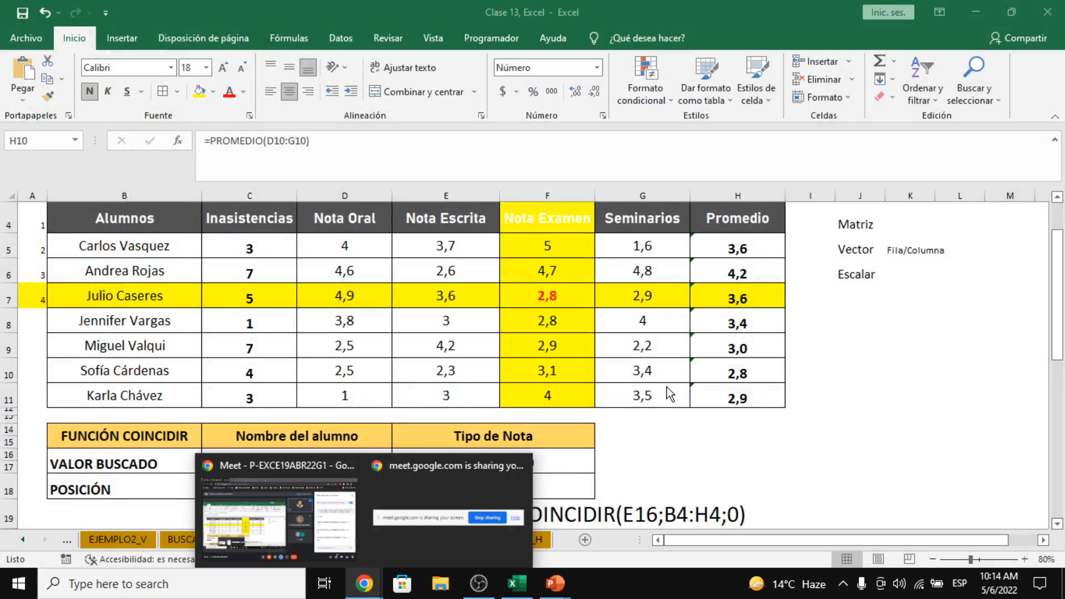
scroll(665, 385, down, 1)
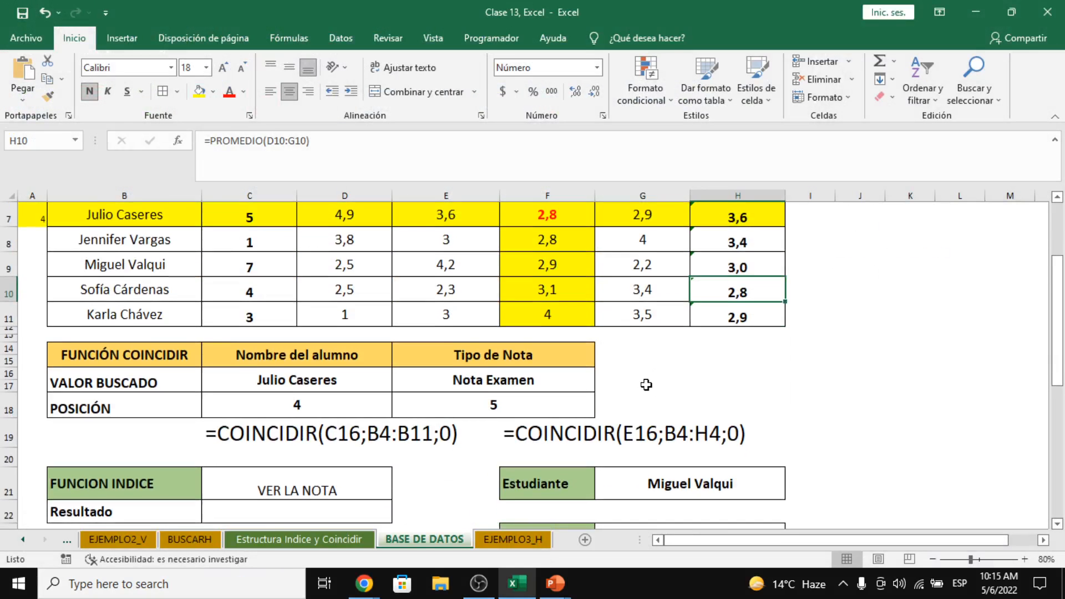
scroll(645, 382, up, 2)
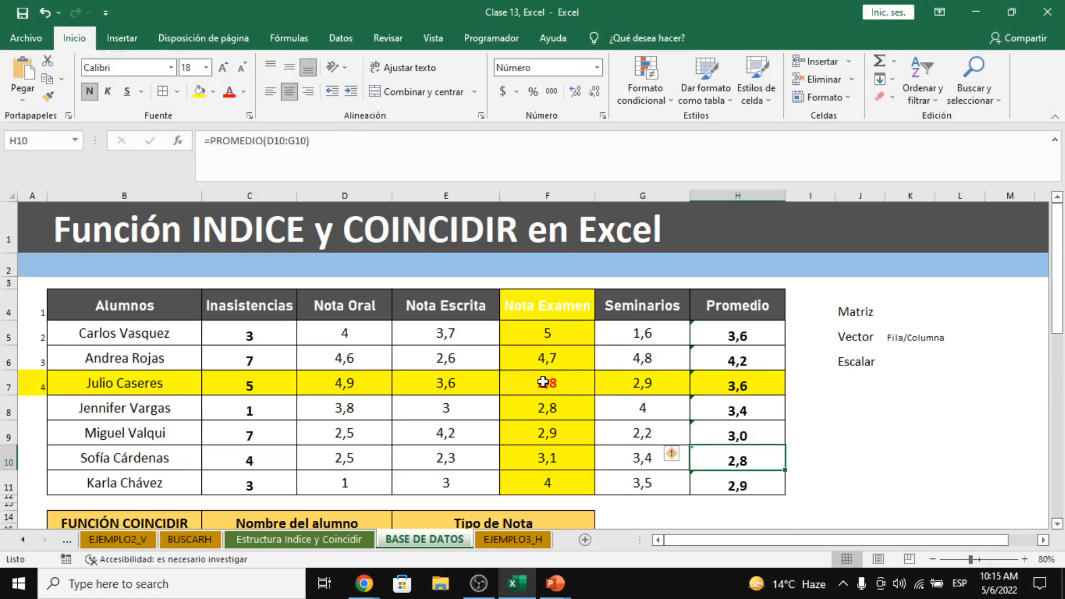
scroll(533, 385, down, 3)
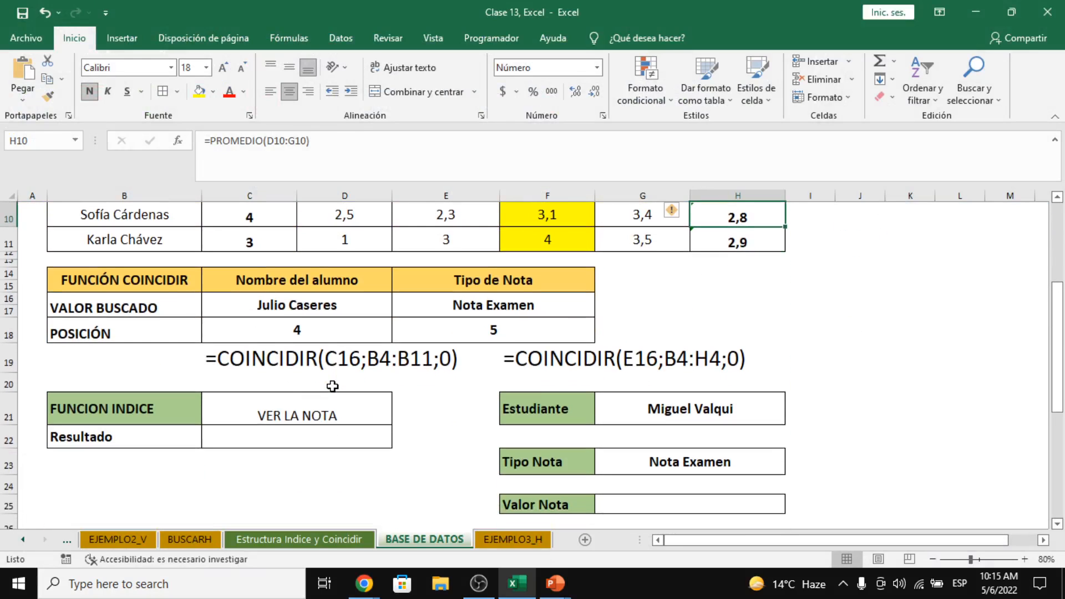
click(245, 413)
click(147, 408)
click(147, 442)
click(249, 435)
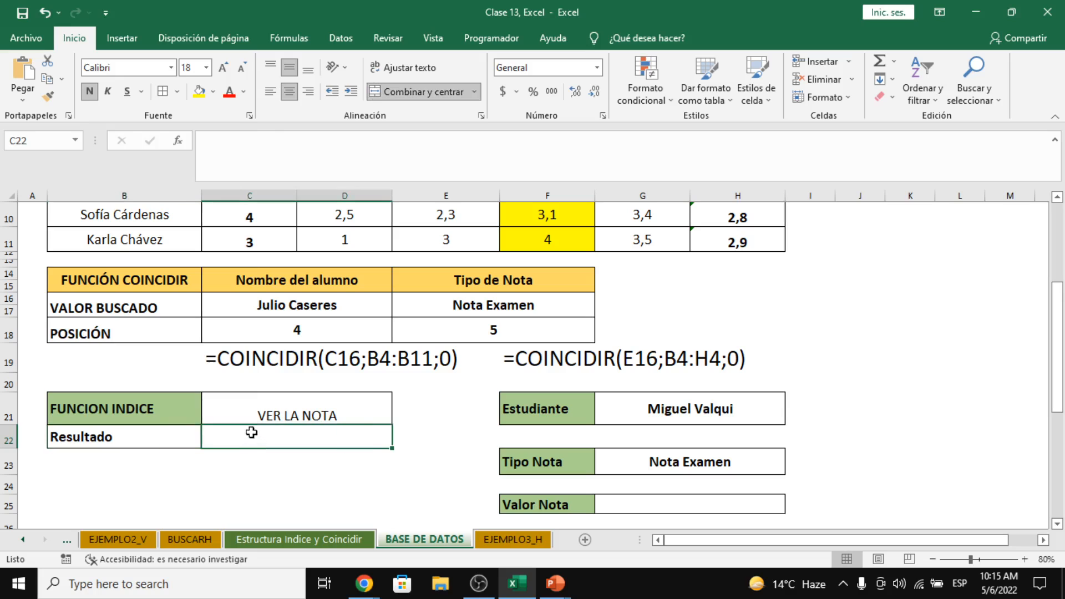
key(Up)
key(Left)
click(219, 440)
Step: Relate the searched student in C16 and the grade type in E16 to their intersecting grade in F7
scroll(219, 439, up, 1)
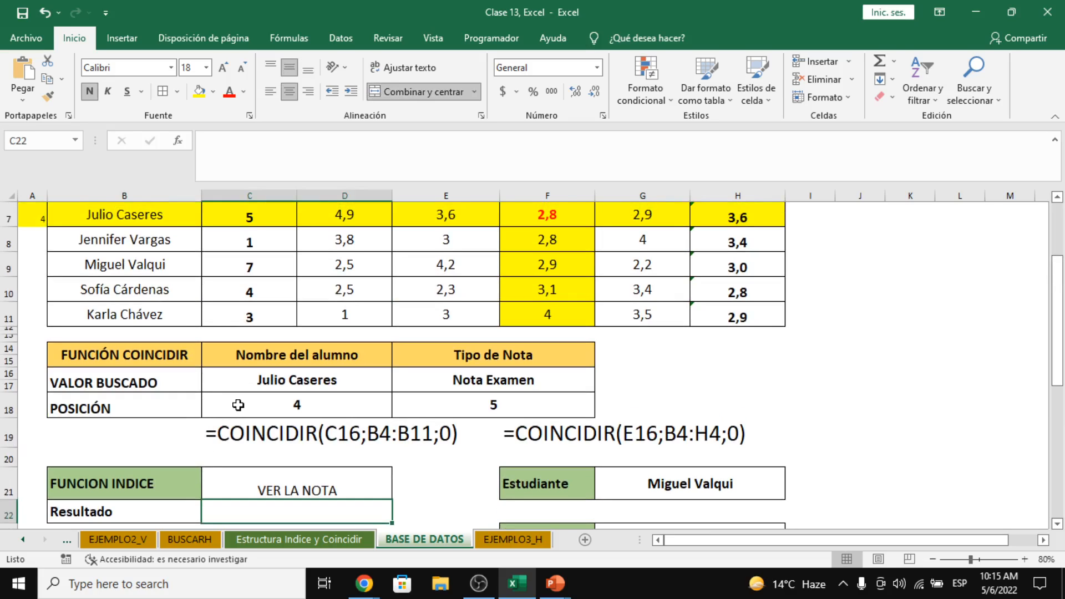
click(464, 372)
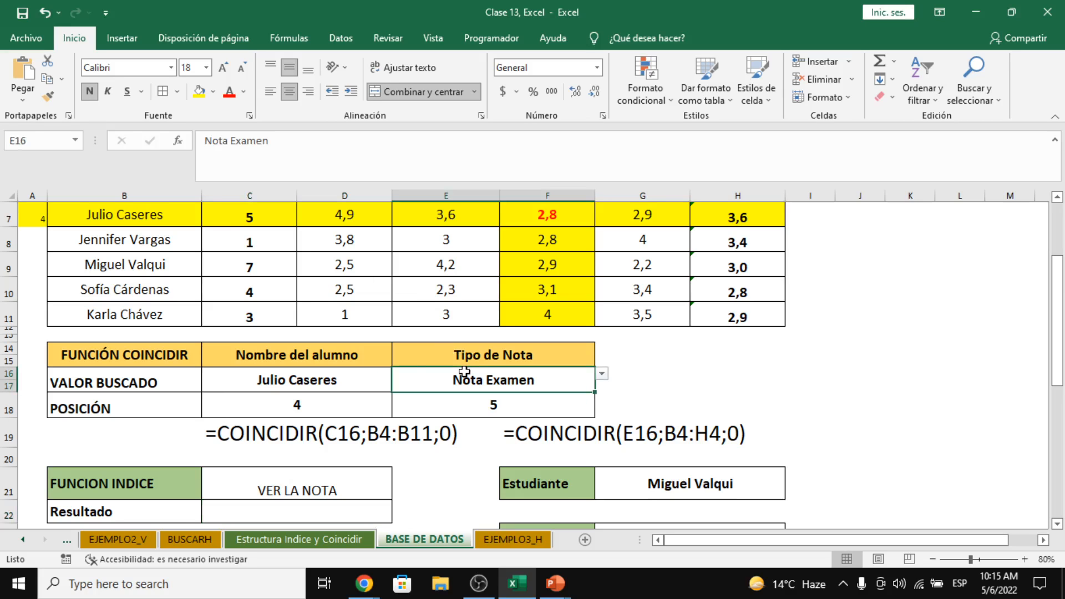
click(292, 385)
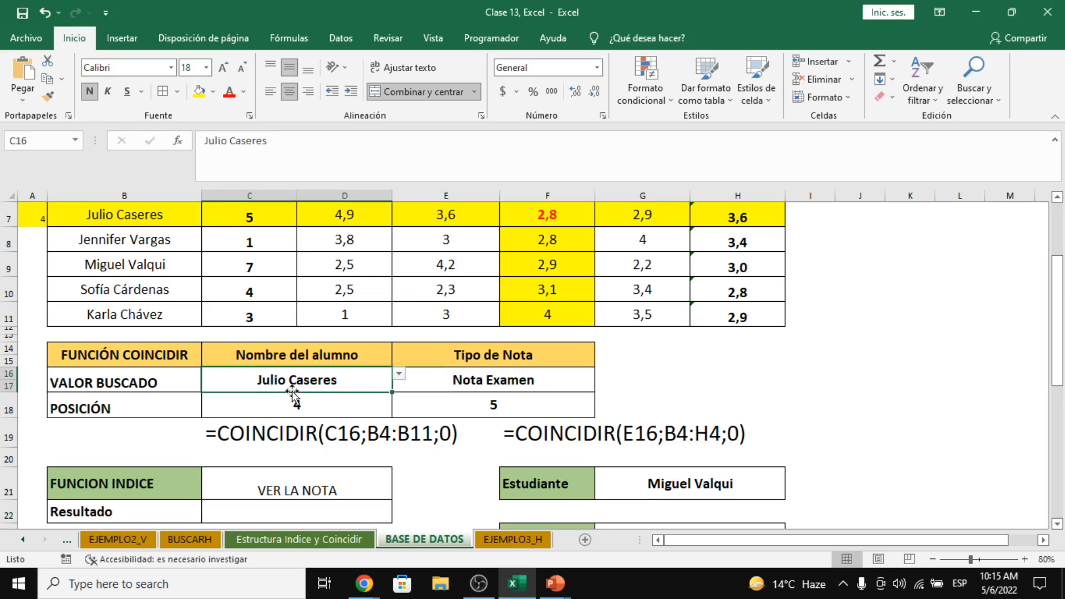
scroll(292, 388, down, 1)
scroll(292, 388, up, 3)
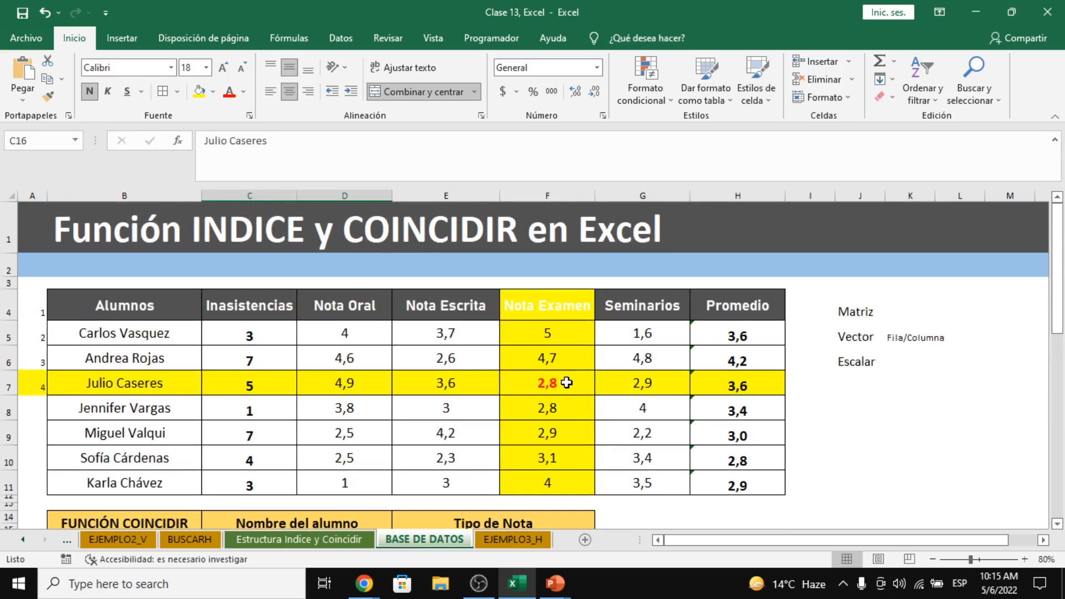
click(563, 385)
scroll(552, 397, down, 1)
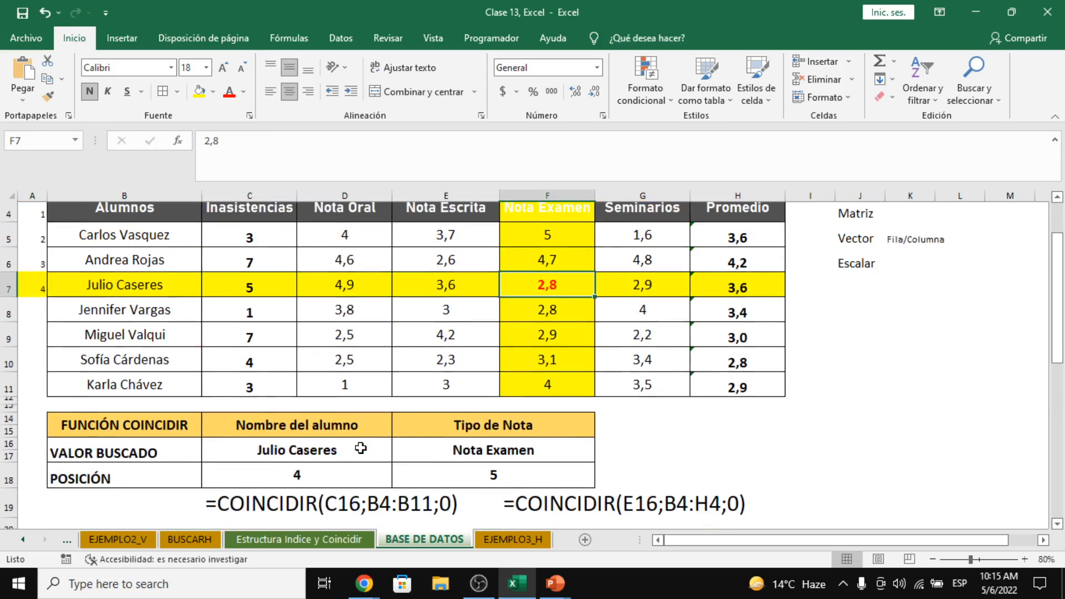
scroll(354, 438, down, 3)
Step: Start an INDICE formula in the Resultado cell C22 with the full grades table B4:H11 as the array
click(331, 376)
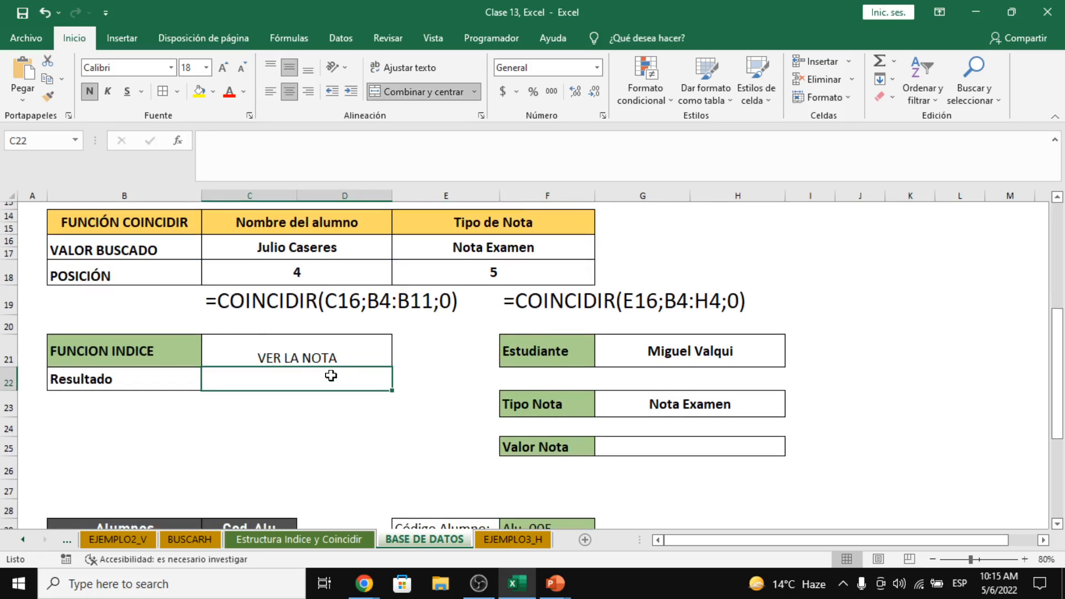
text(=indi)
key(Tab)
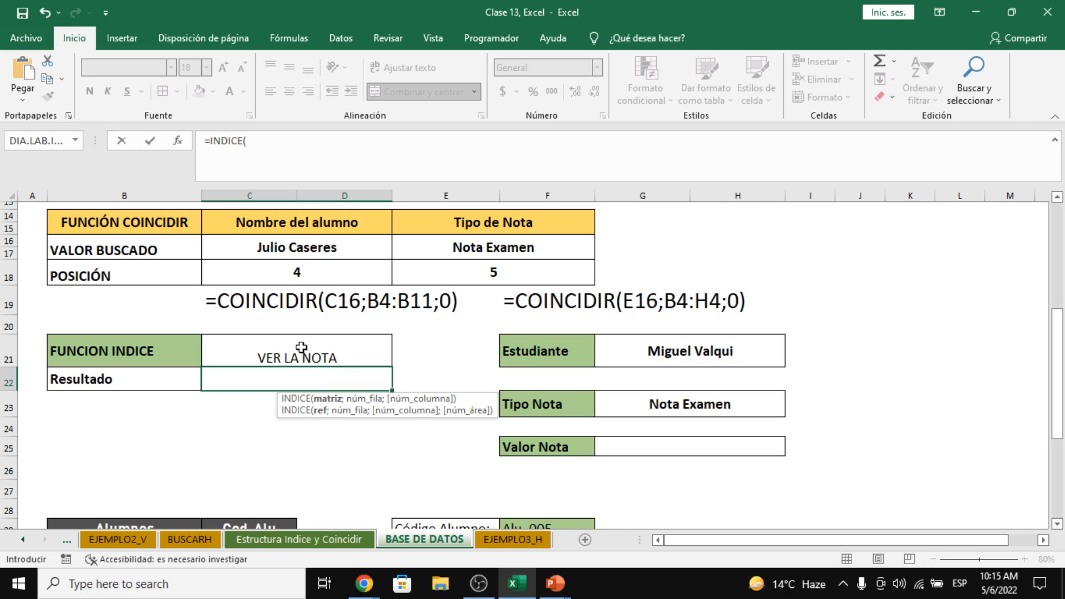
scroll(302, 348, up, 5)
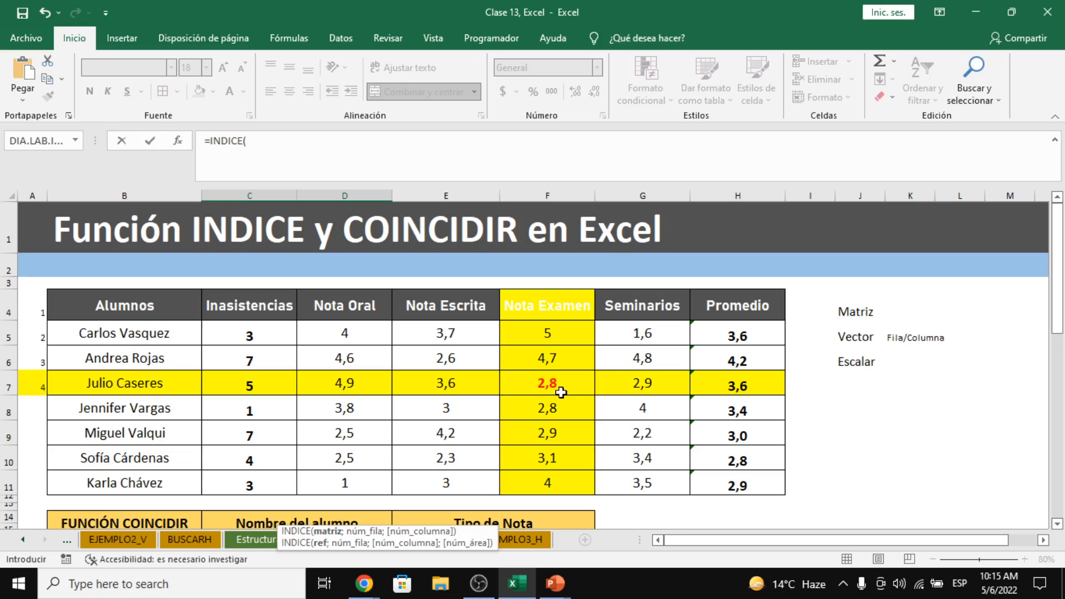
scroll(561, 382, down, 2)
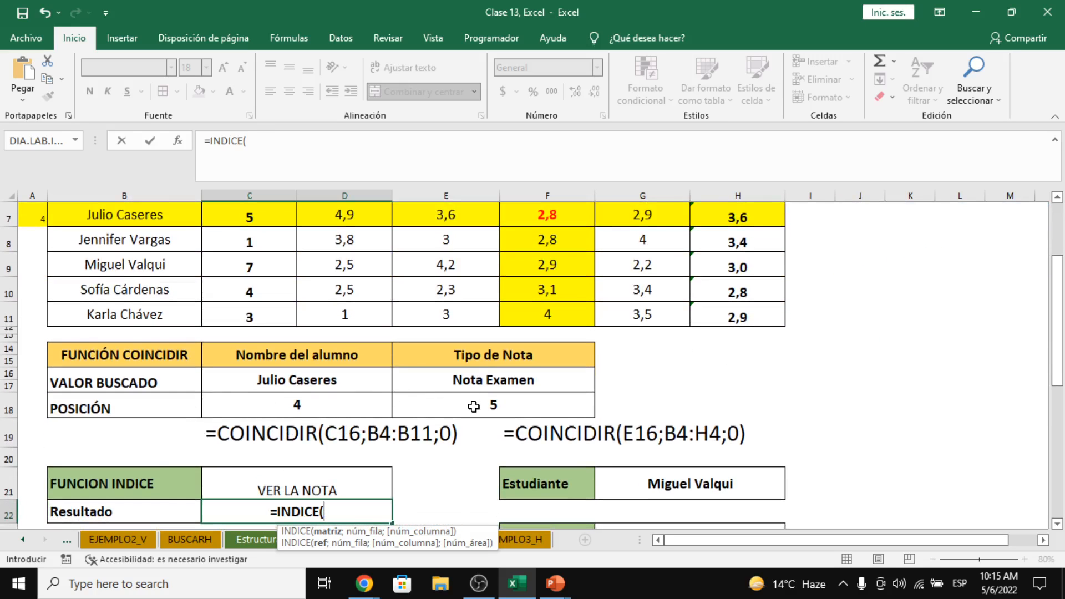
scroll(474, 406, down, 1)
click(377, 438)
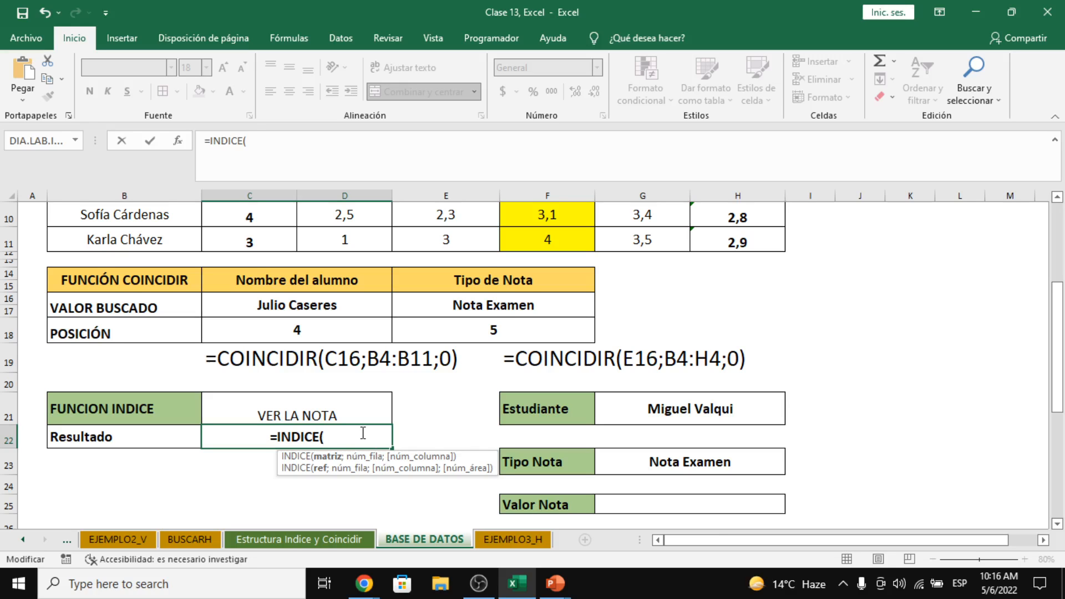
scroll(286, 335, up, 1)
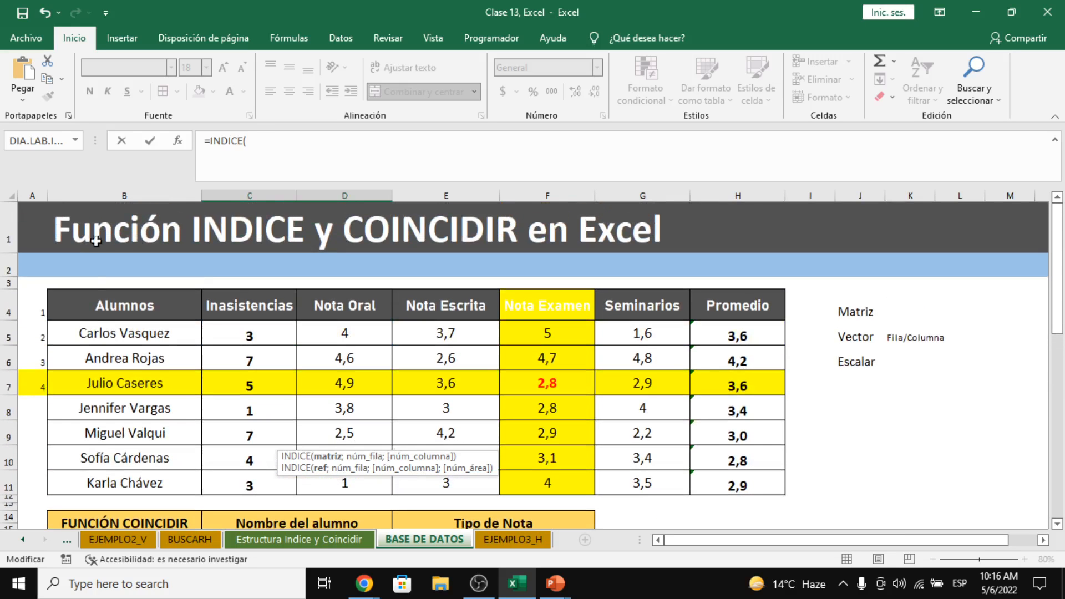
drag(117, 309, 739, 485)
scroll(626, 440, down, 3)
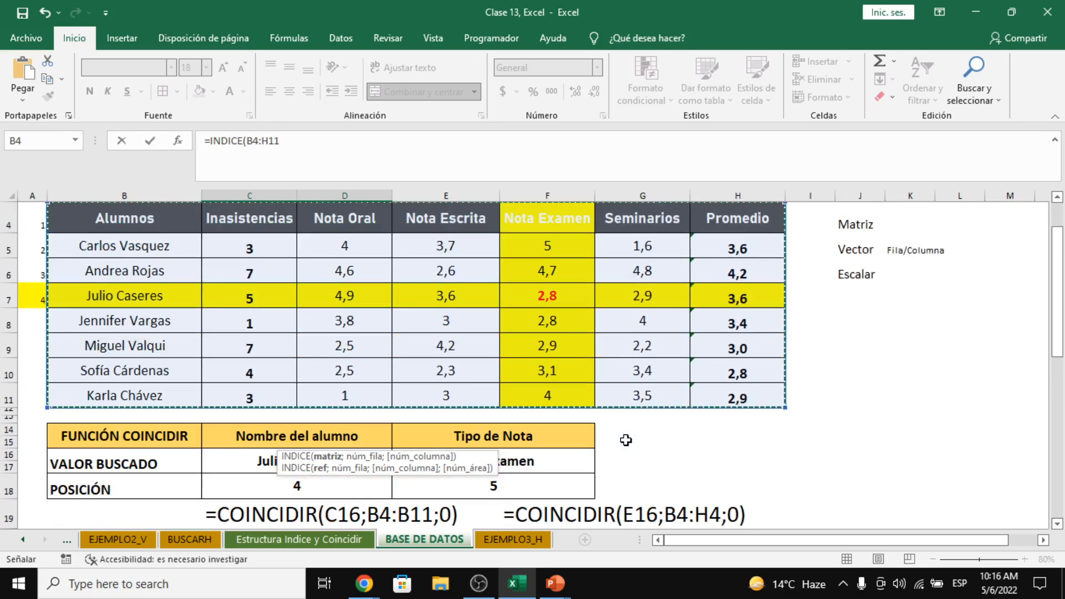
scroll(626, 439, down, 1)
text(;)
Step: Complete the INDICE formula in C22 with C18 as the row number and E18 as the column number
scroll(626, 440, up, 2)
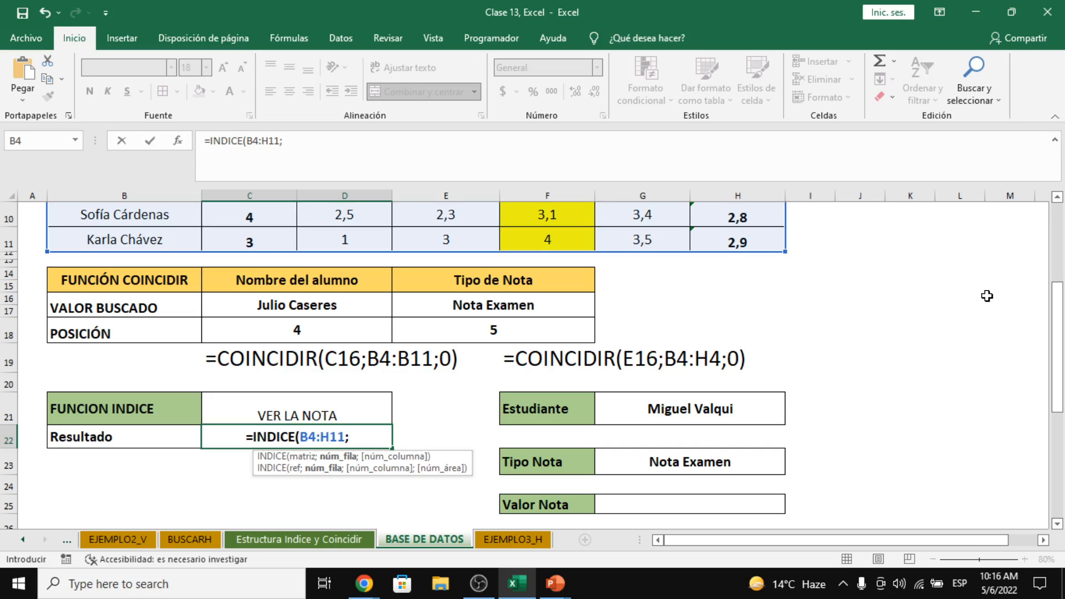
click(350, 338)
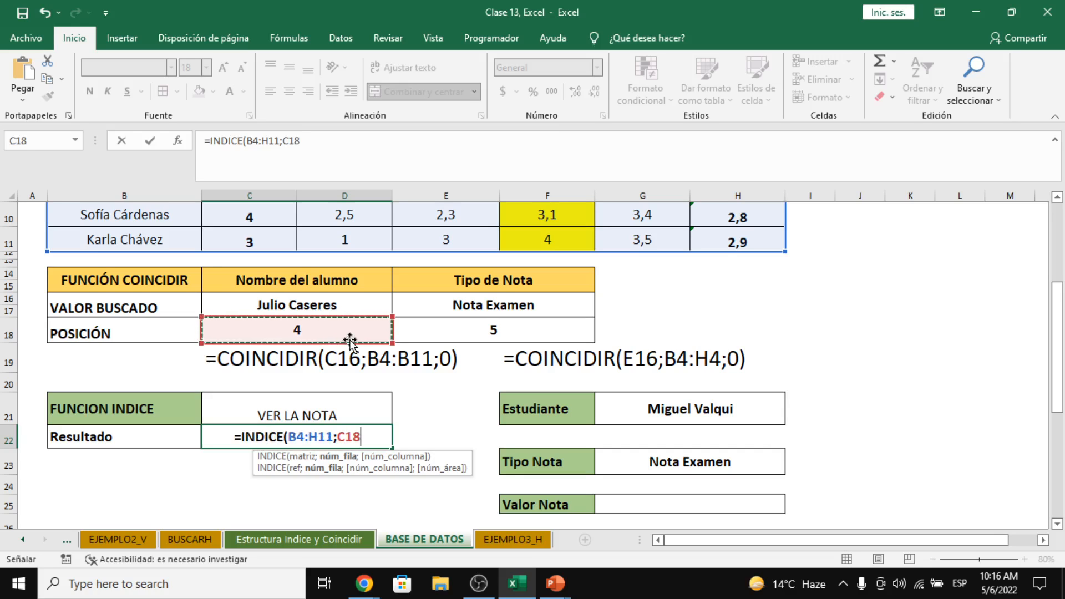
text(;)
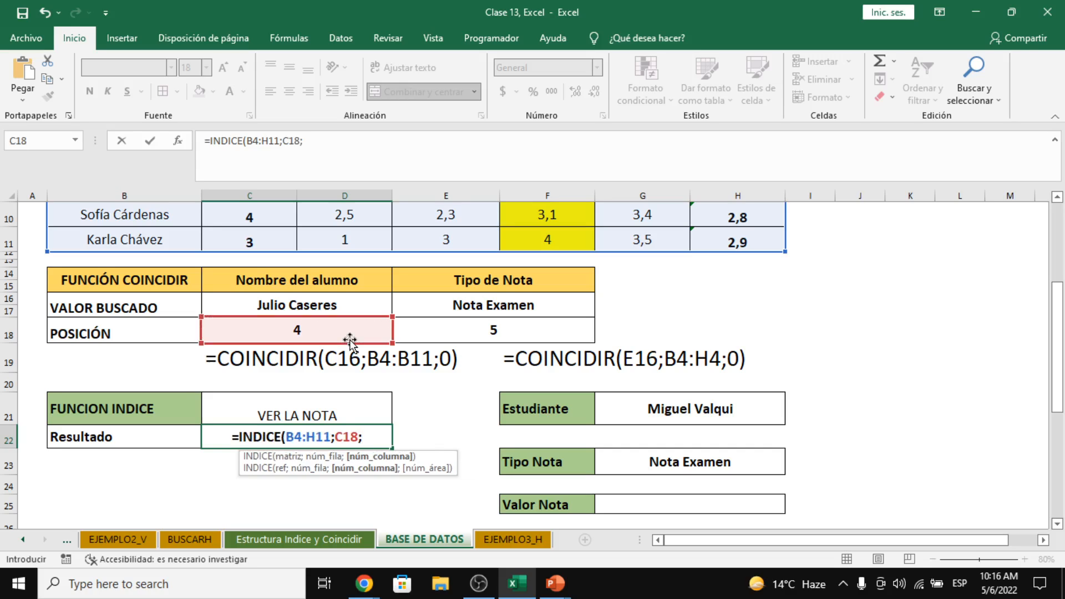
click(525, 331)
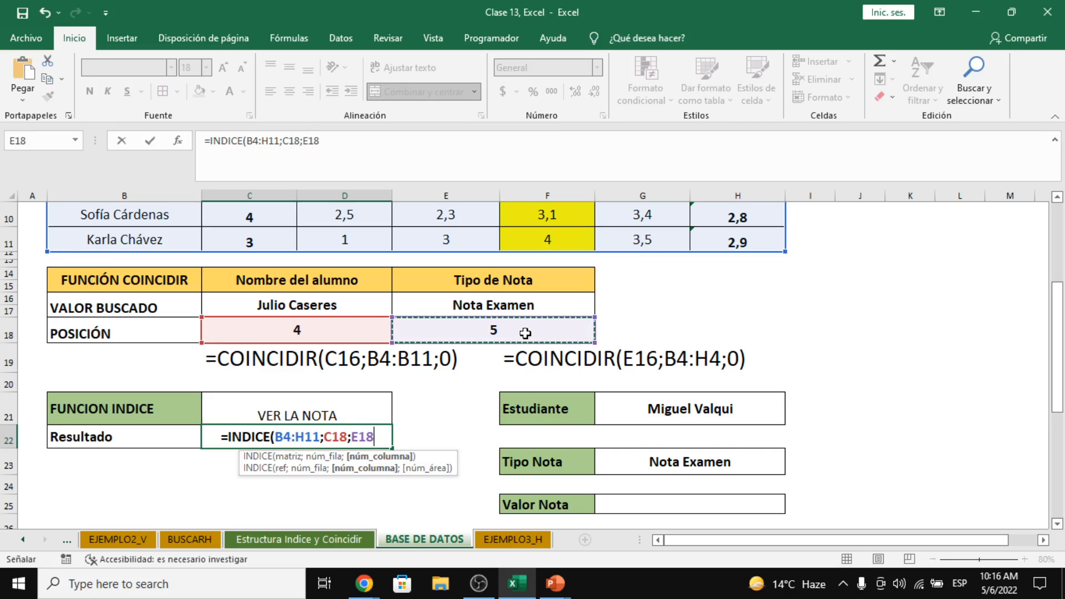
key(Return)
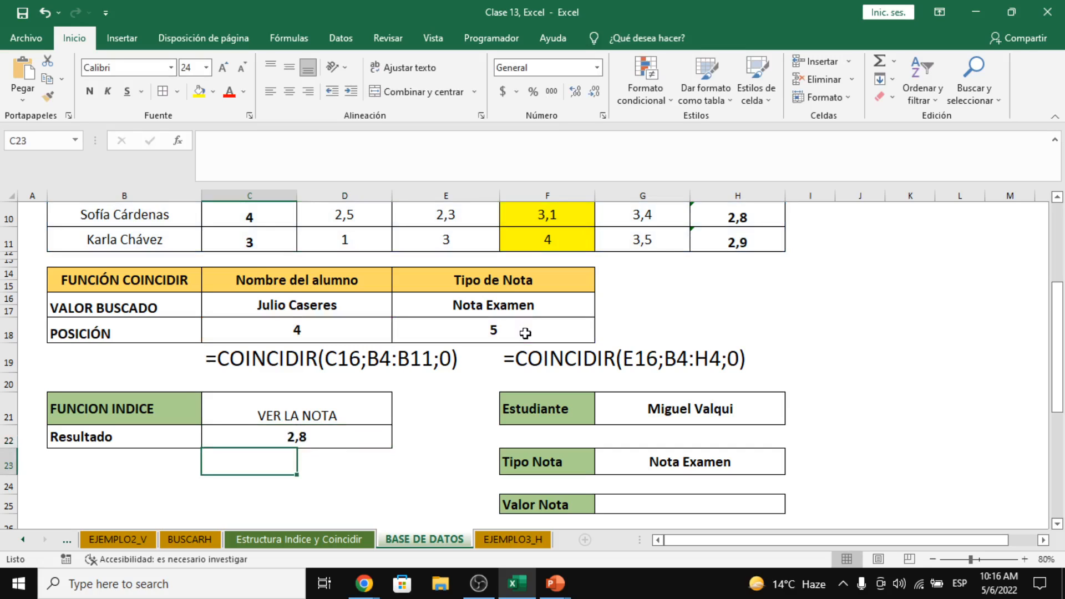
Step: Compare the INDICE result in C22 with the lookup values in row 16 and the highlighted grade in F7
click(157, 424)
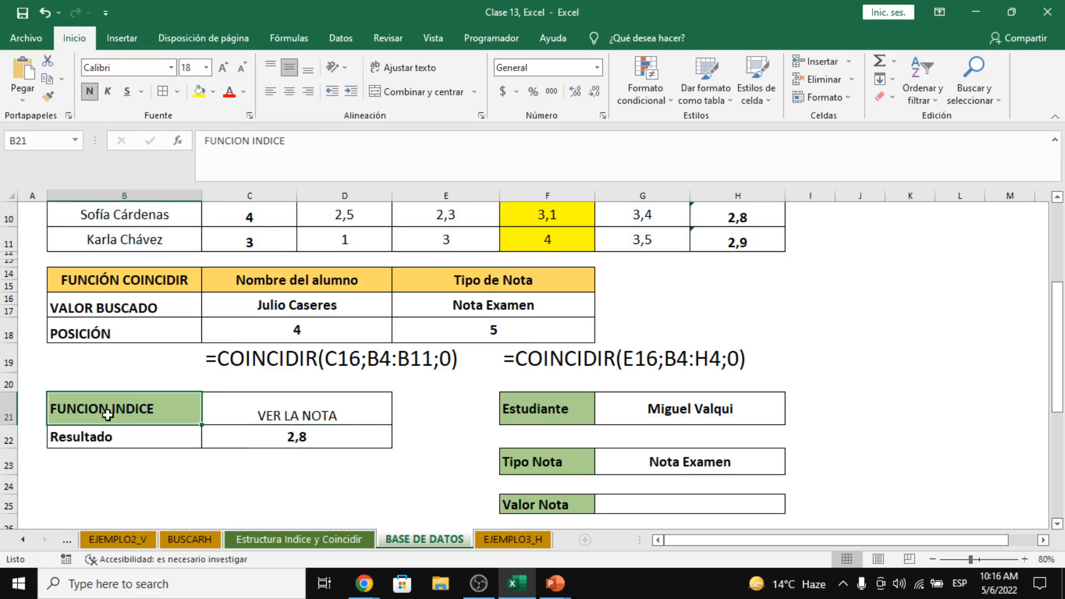
click(455, 309)
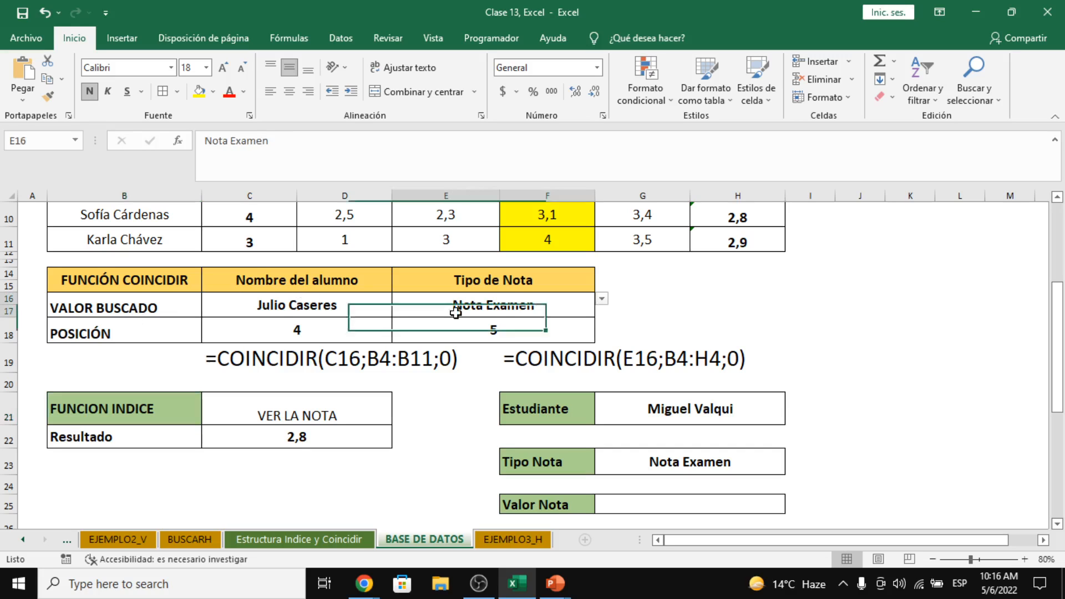
click(266, 308)
click(322, 437)
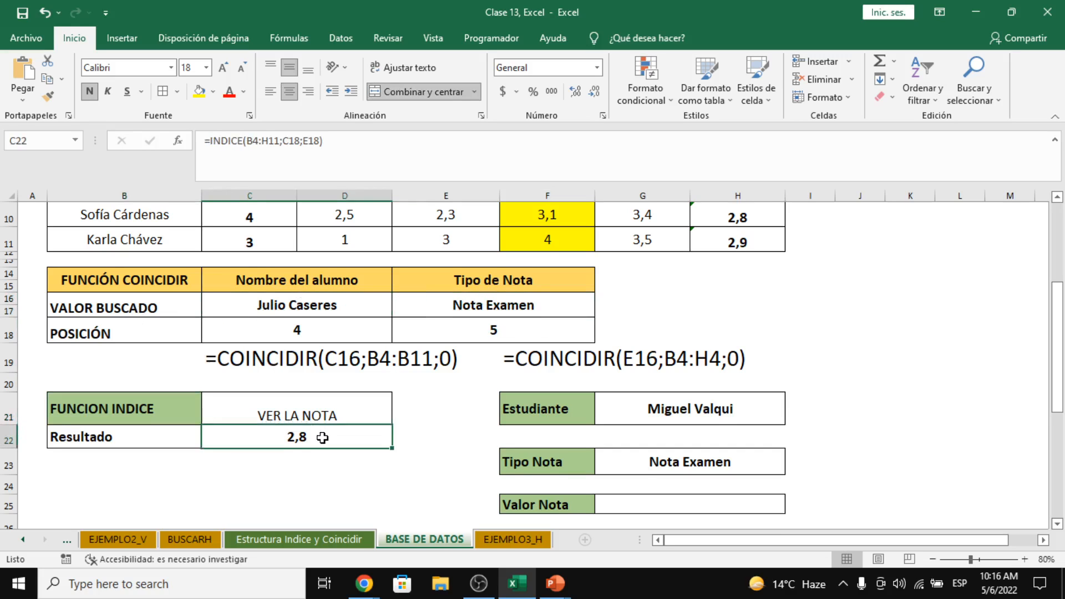
scroll(421, 310, up, 3)
click(547, 221)
scroll(547, 221, up, 1)
scroll(547, 219, up, 2)
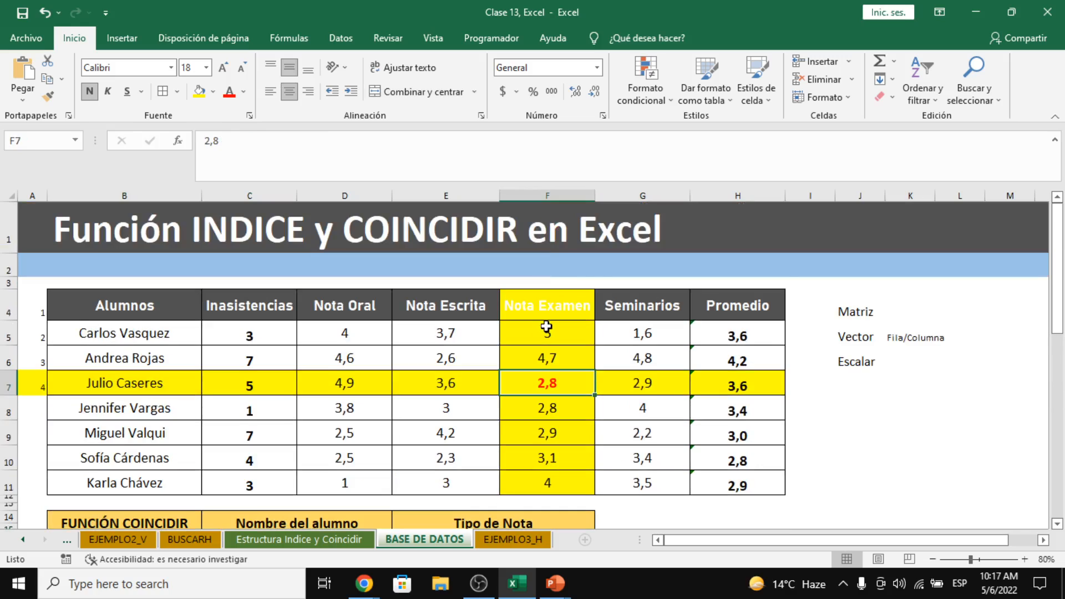
Step: Examine where the Nota Examen column F4:F11 meets the highlighted student row at F7
scroll(551, 298, down, 1)
drag(561, 231, 560, 395)
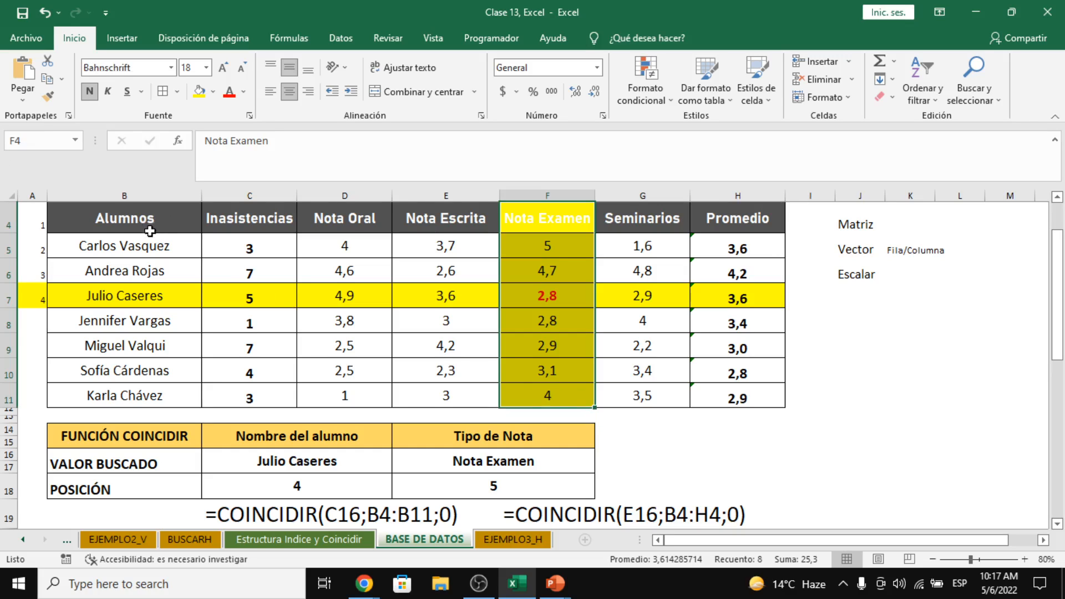
click(157, 297)
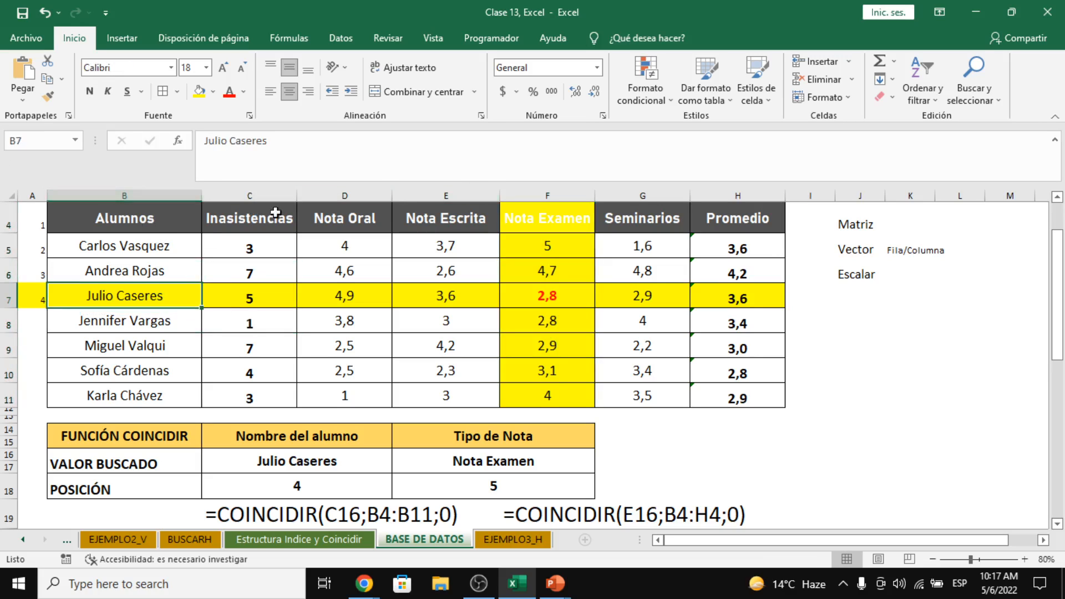
click(506, 219)
click(553, 295)
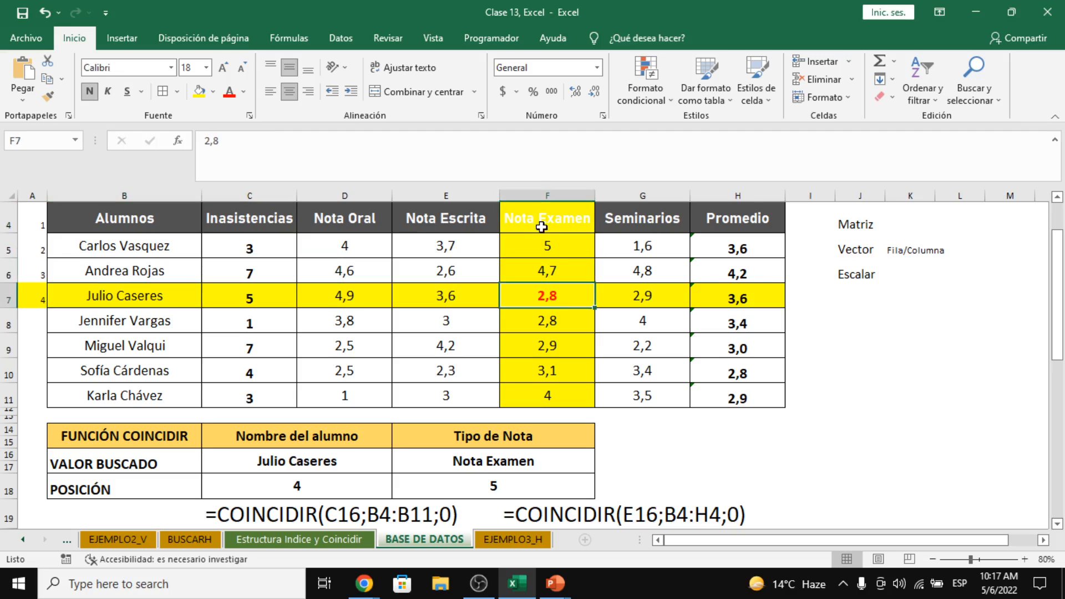
drag(559, 217, 714, 390)
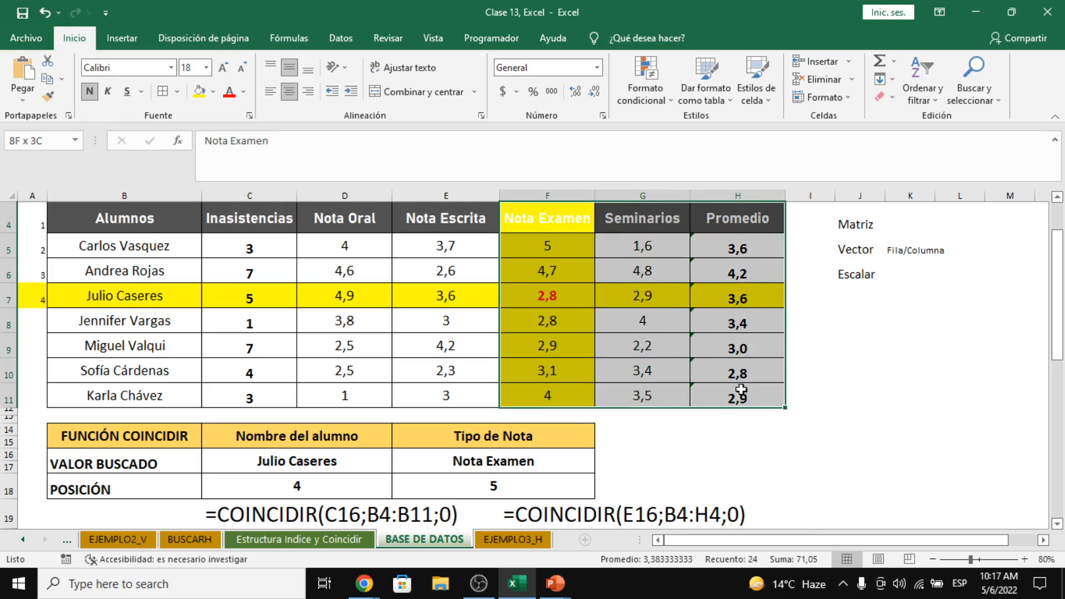
click(715, 391)
click(553, 298)
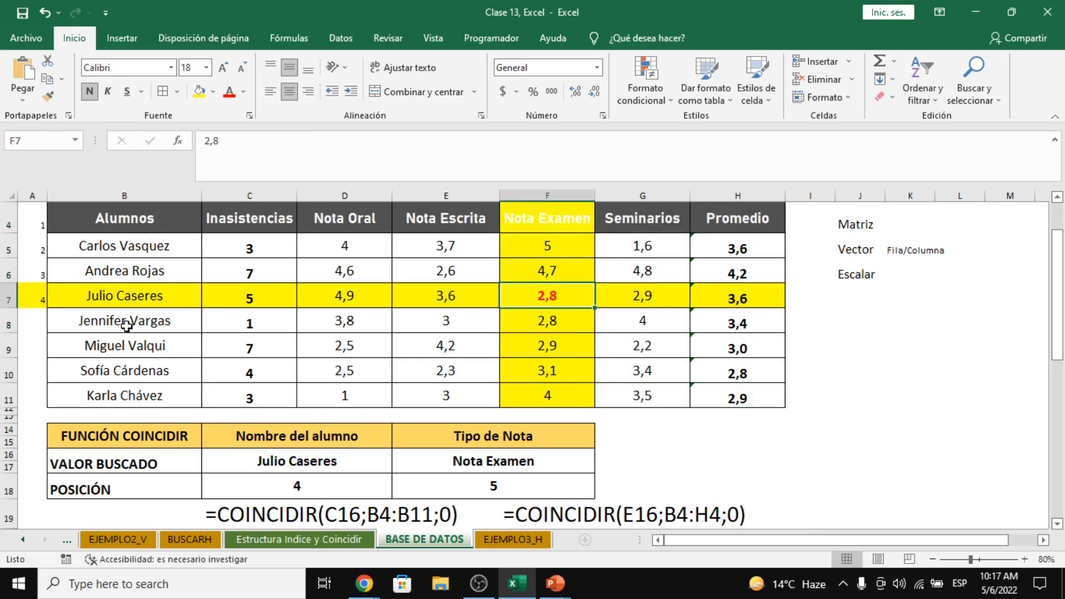
Step: Examine the table areas on both sides of the Nota Examen column, F4:H11 and B4:F11, against the lookup positions in row 18
scroll(159, 304, down, 1)
scroll(242, 439, down, 3)
scroll(250, 404, up, 1)
scroll(250, 352, down, 1)
scroll(266, 342, up, 5)
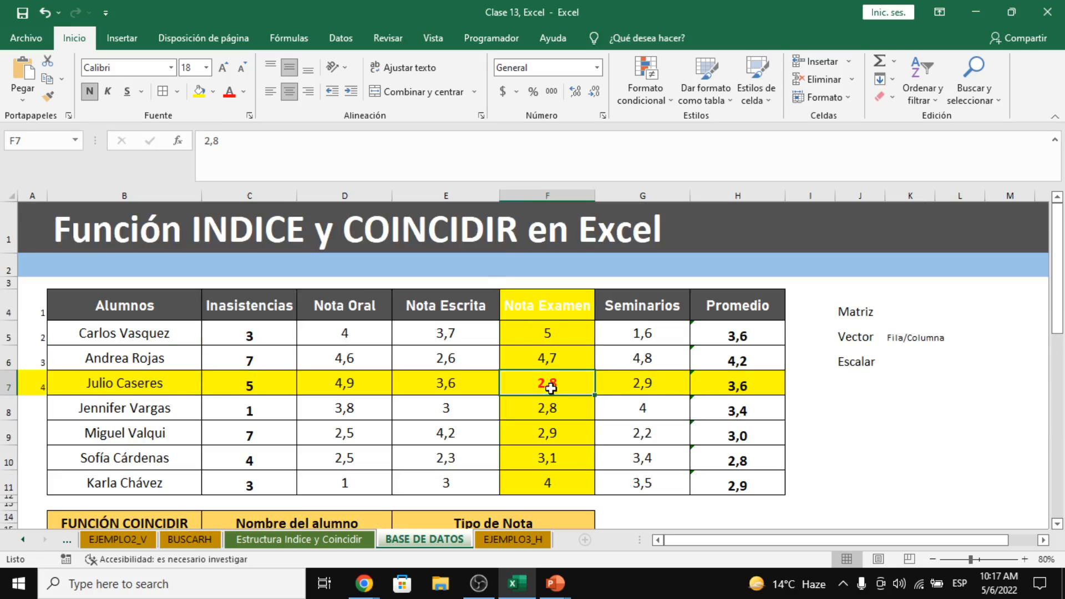
drag(561, 314, 755, 481)
scroll(658, 385, down, 1)
click(649, 352)
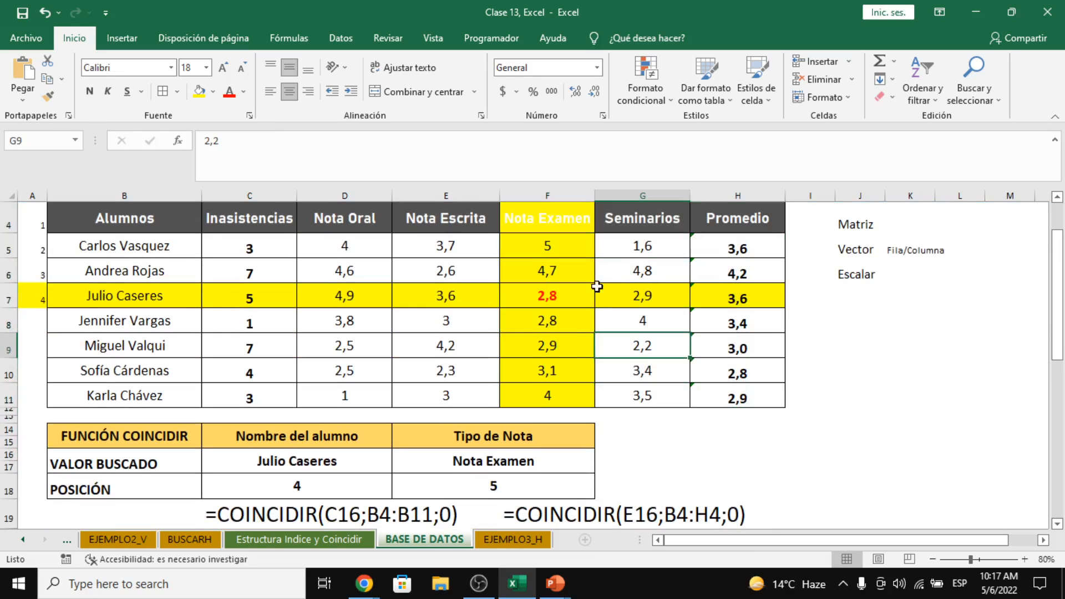
drag(564, 213, 158, 397)
click(328, 296)
scroll(293, 309, down, 2)
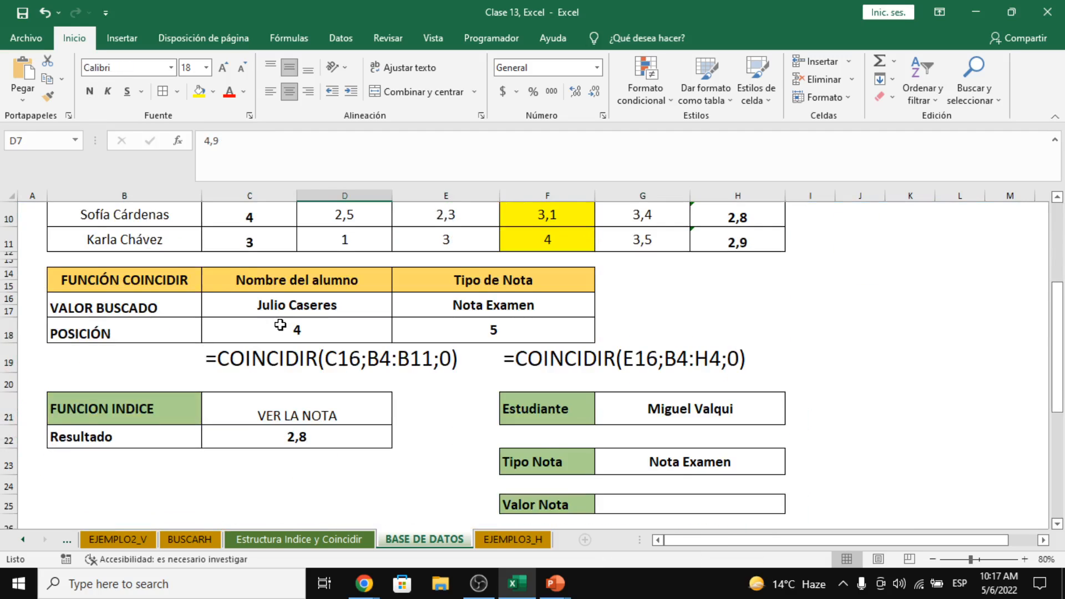
scroll(293, 309, up, 1)
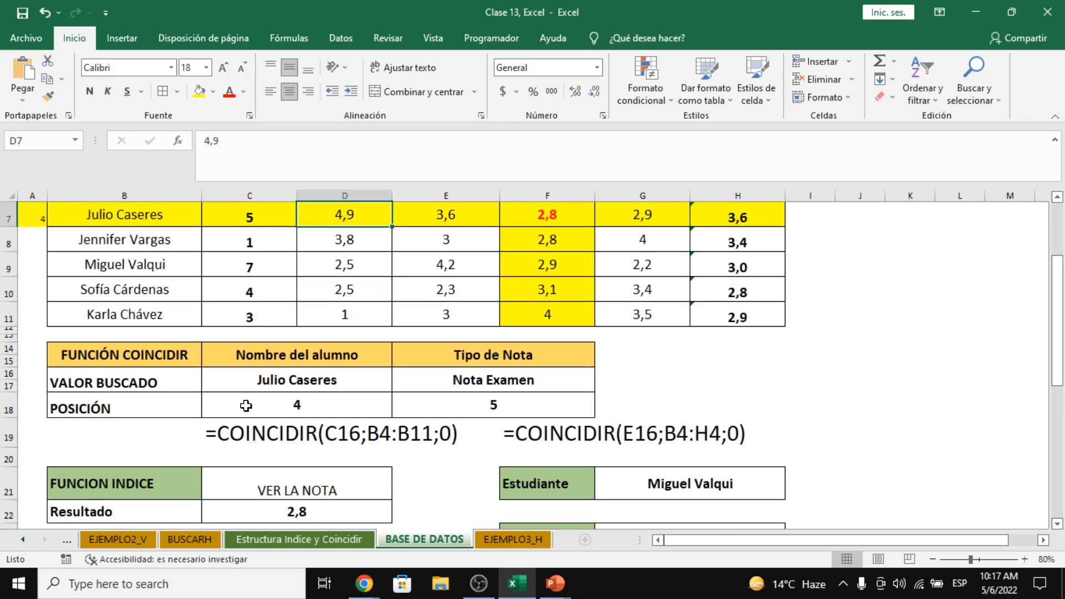
Step: Review the lookup value C16 and the lookup array B4:B11 in the COINCIDIR formula in C18
click(355, 404)
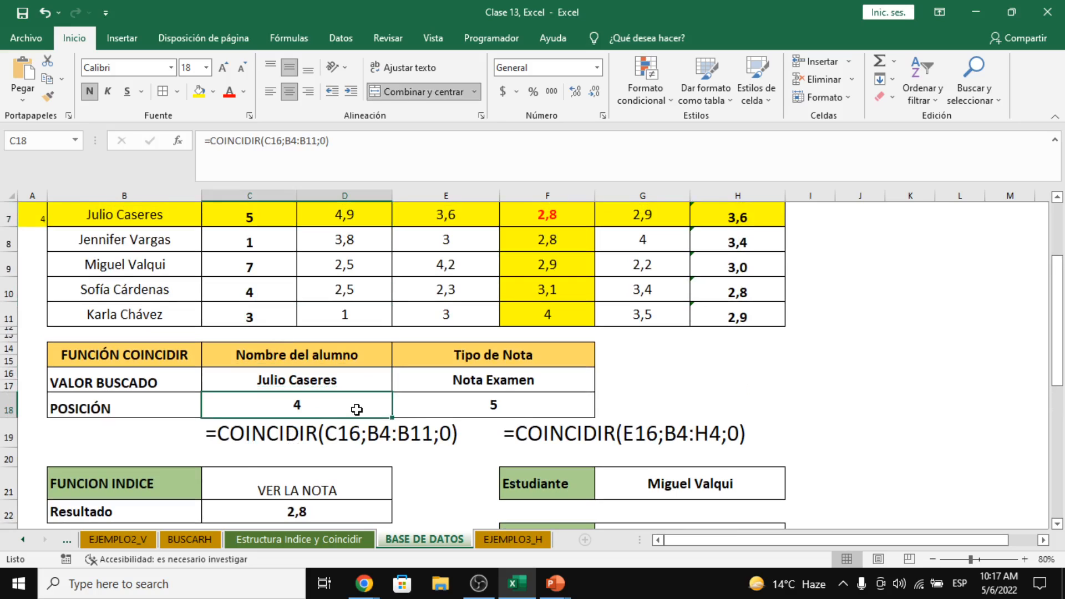
scroll(341, 402, up, 1)
scroll(341, 402, down, 1)
double_click(318, 406)
key(Right)
key(Right)
key(Right)
key(Right)
key(Right)
key(Right)
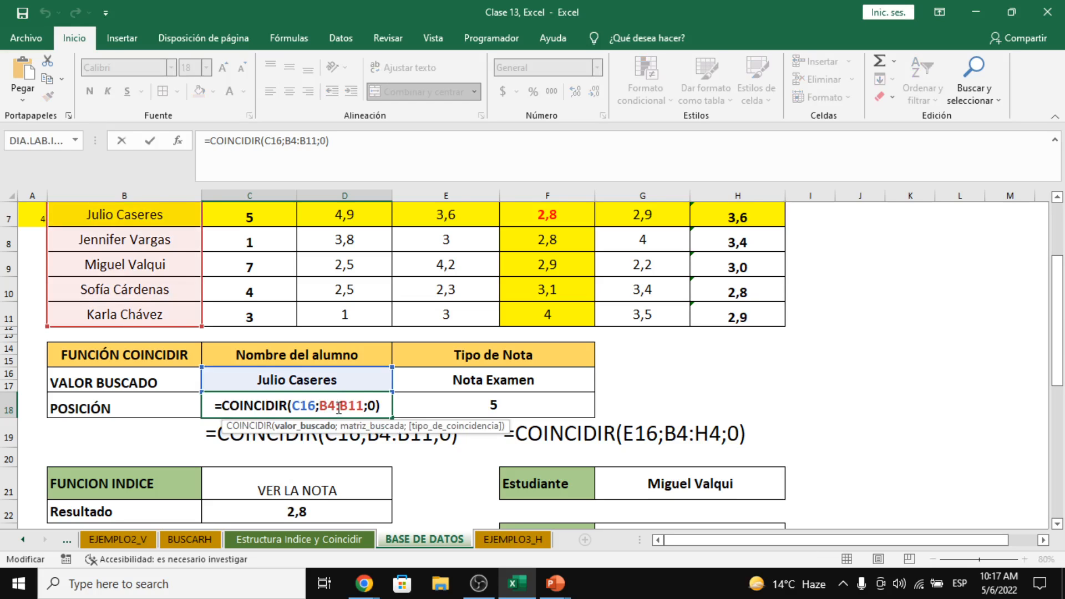
scroll(377, 433, up, 2)
scroll(377, 434, down, 2)
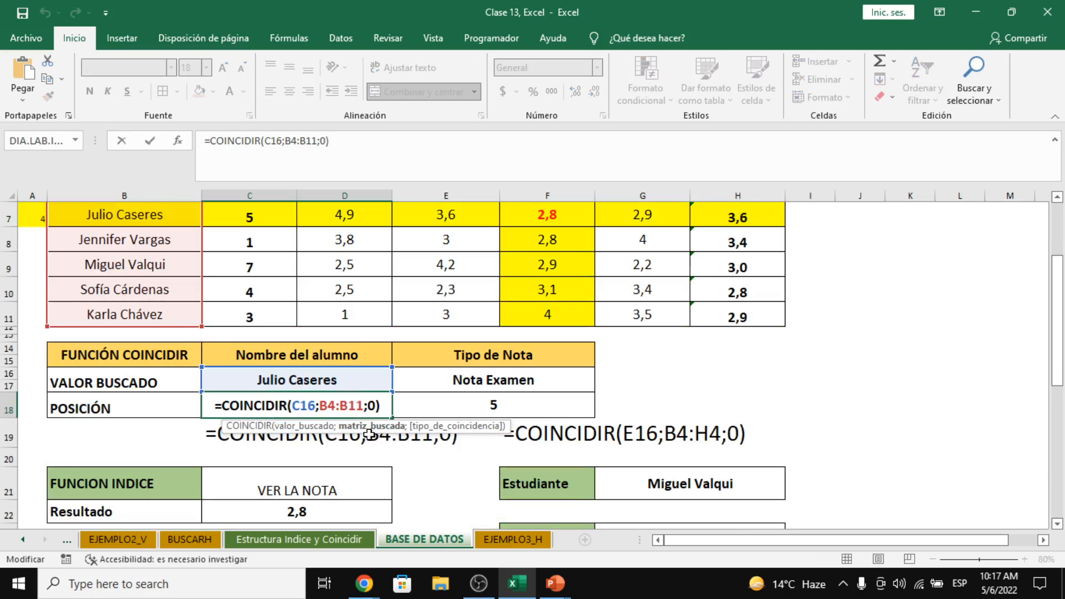
scroll(166, 277, up, 1)
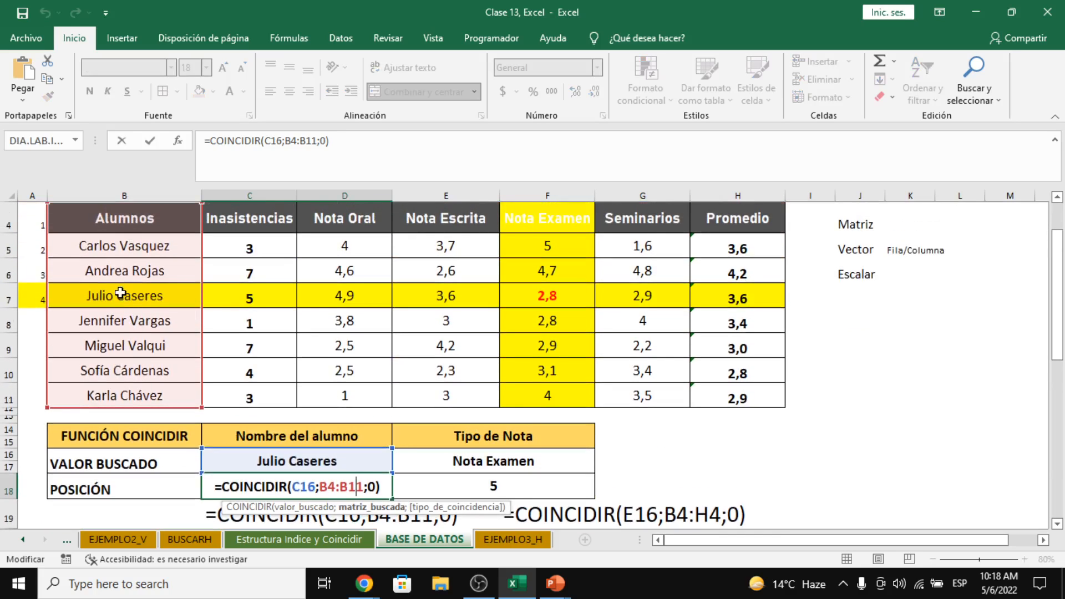
Step: Try the Nota Examen column F4:F11 as the lookup array of the COINCIDIR formula in E18
click(521, 458)
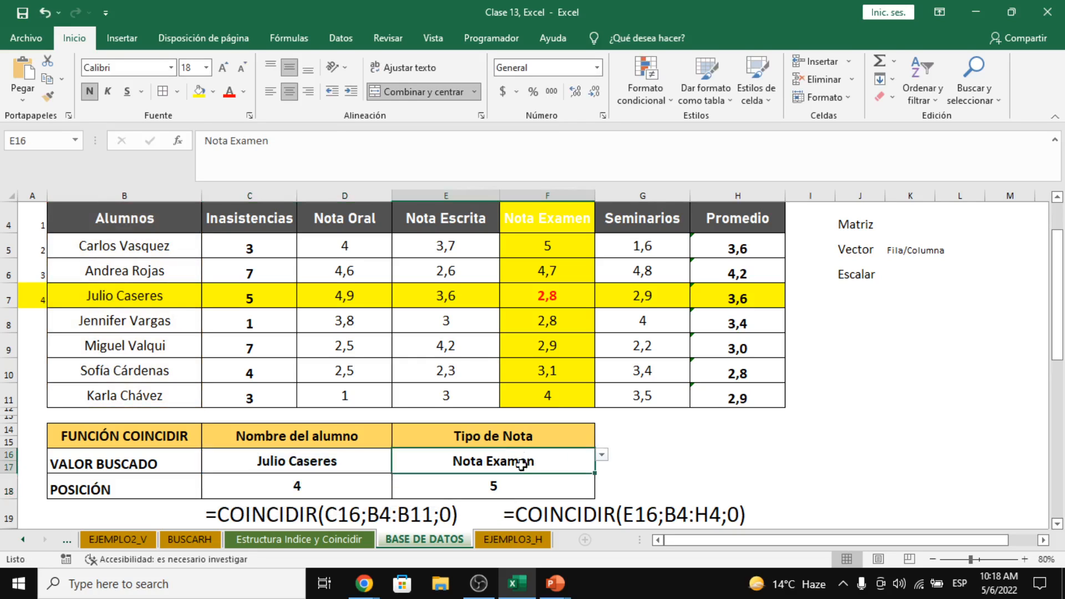
click(531, 489)
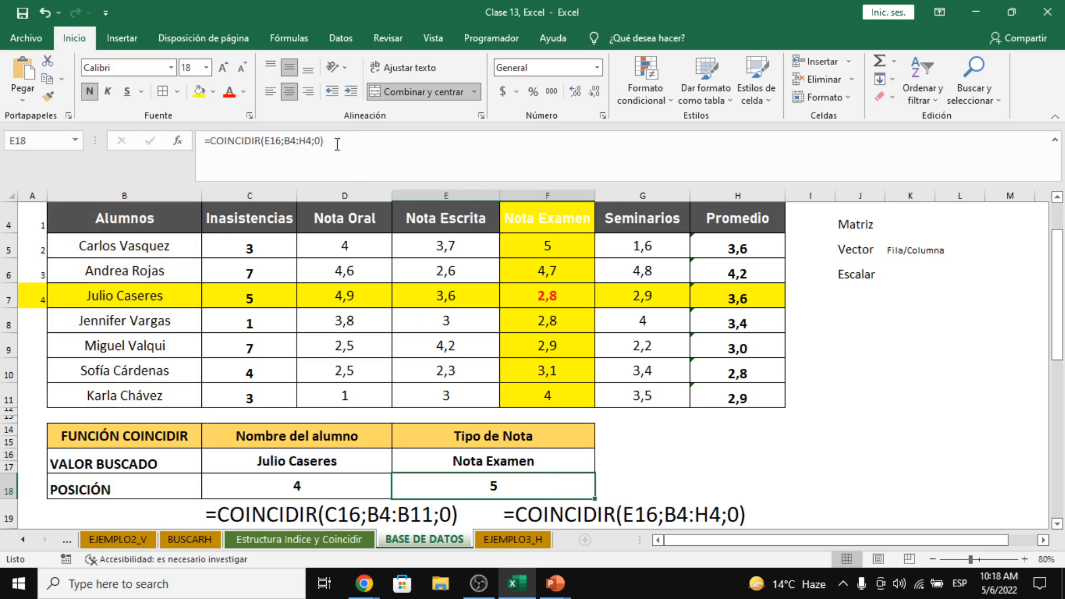
click(314, 141)
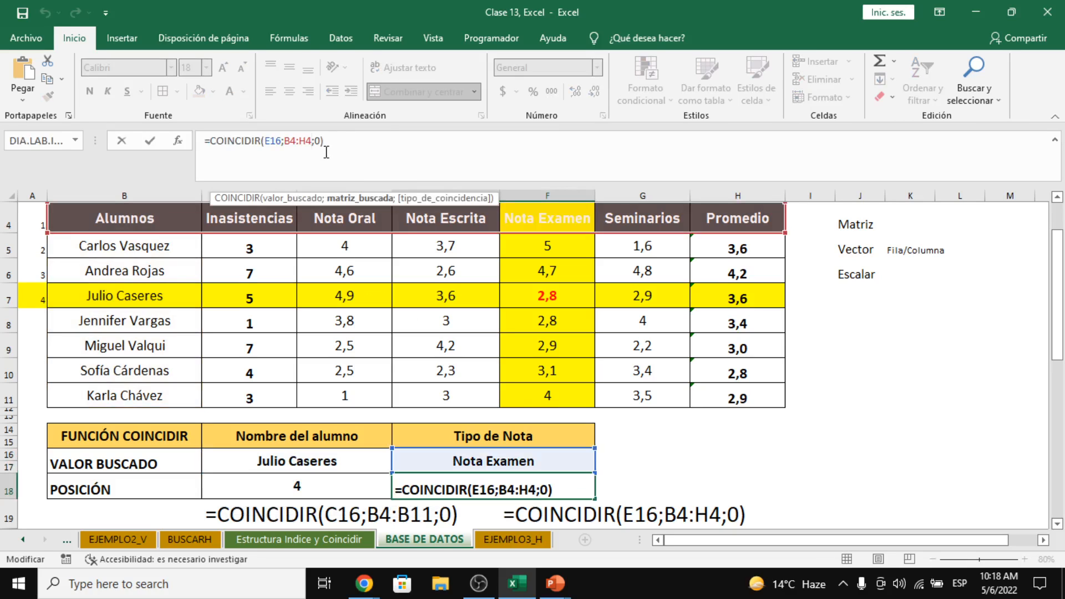
key(BackSpace)
key(BackSpace)
key(BackSpace)
key(BackSpace)
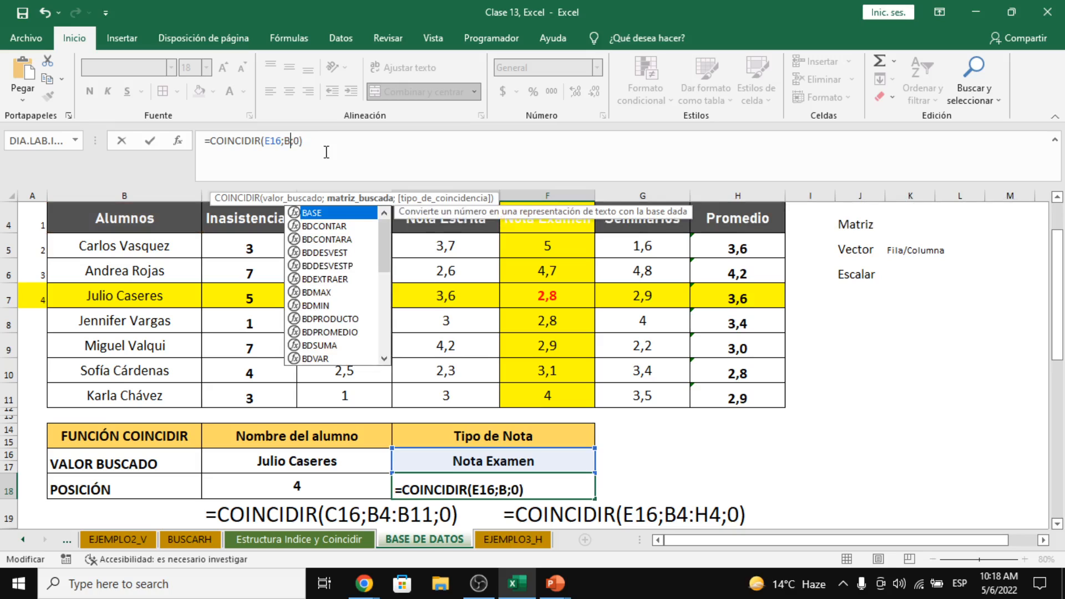
key(BackSpace)
drag(156, 218, 749, 220)
drag(551, 218, 553, 392)
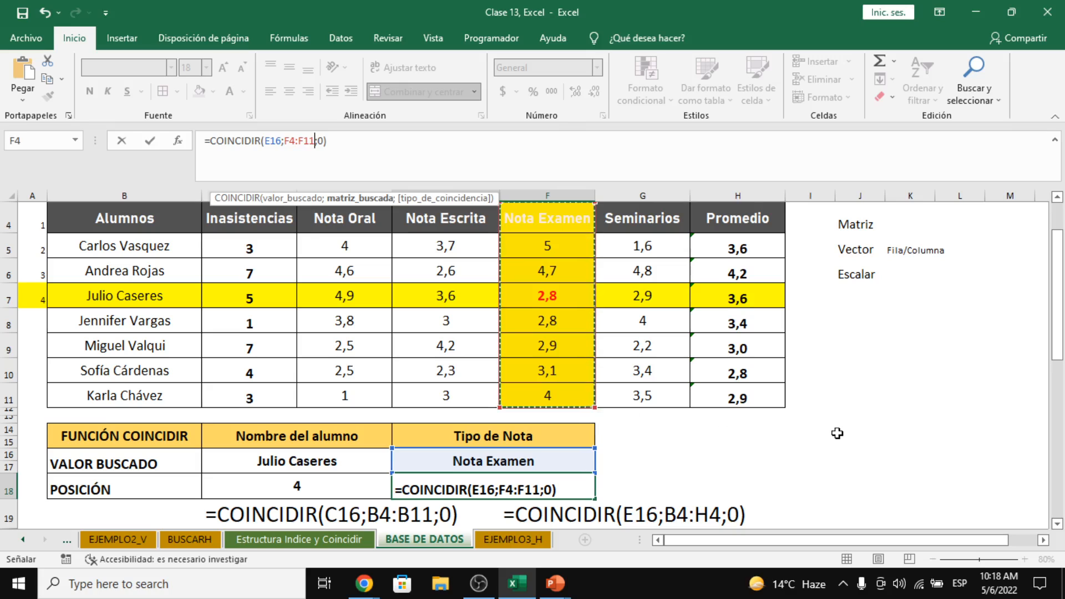
key(Return)
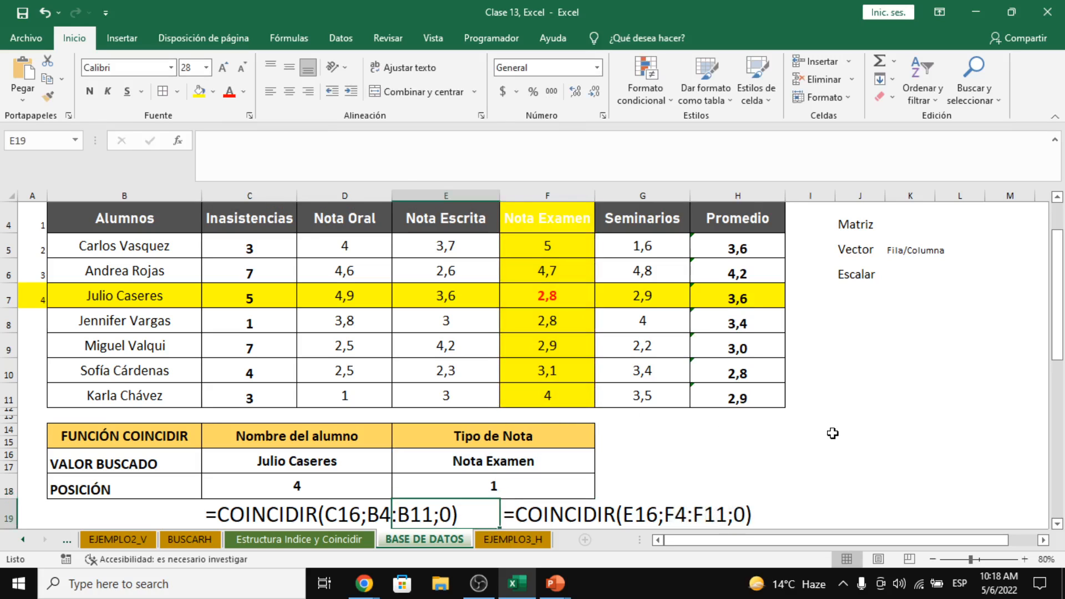
Step: Compare the positions in C18 and E18 with the lookup values in row 16 and the grade in F7
click(354, 481)
click(524, 480)
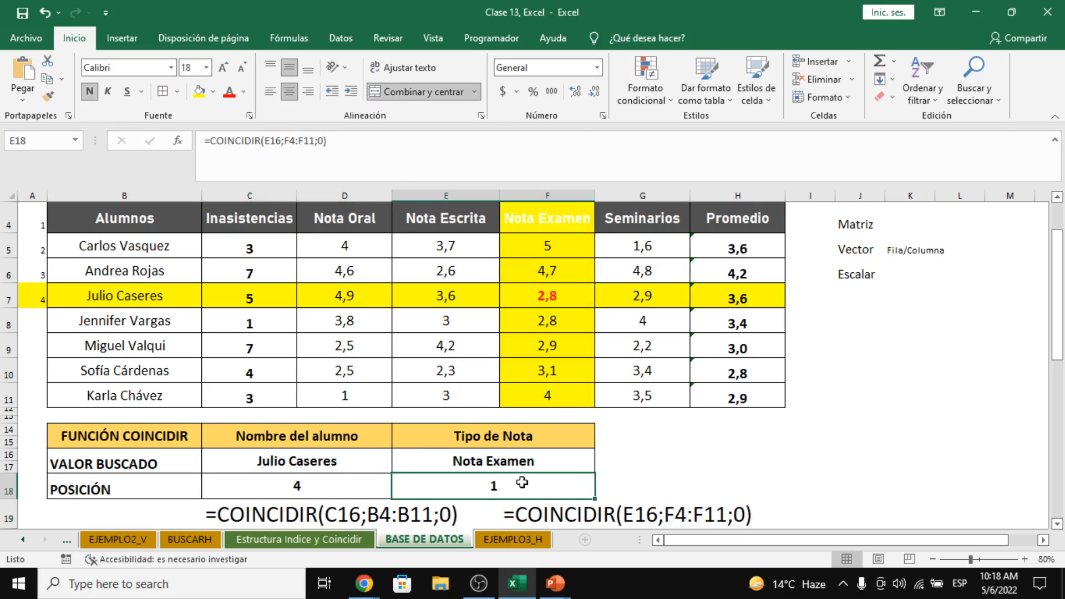
click(362, 481)
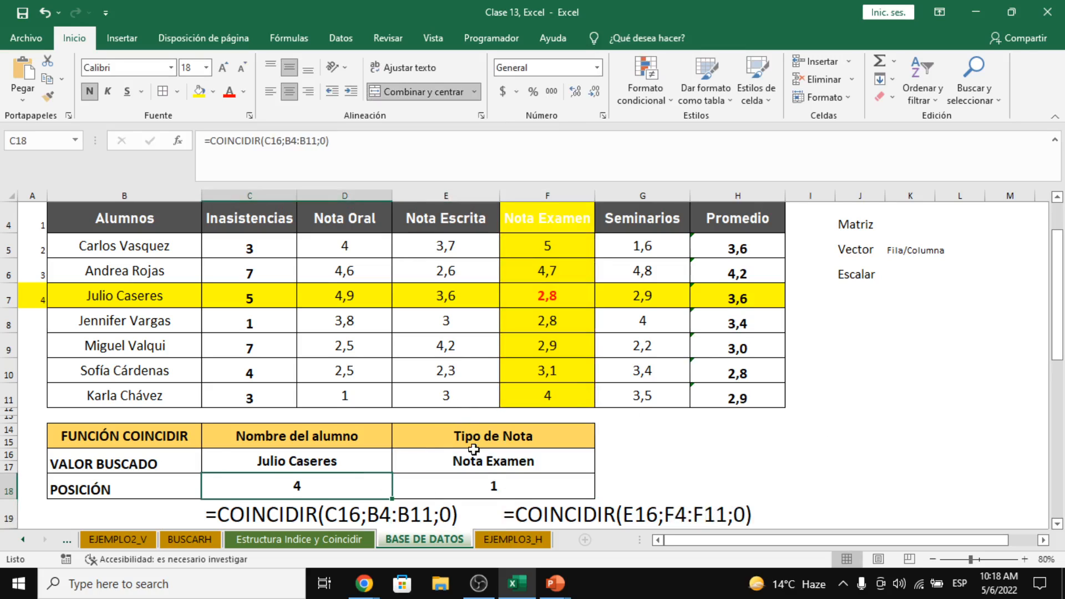
click(492, 461)
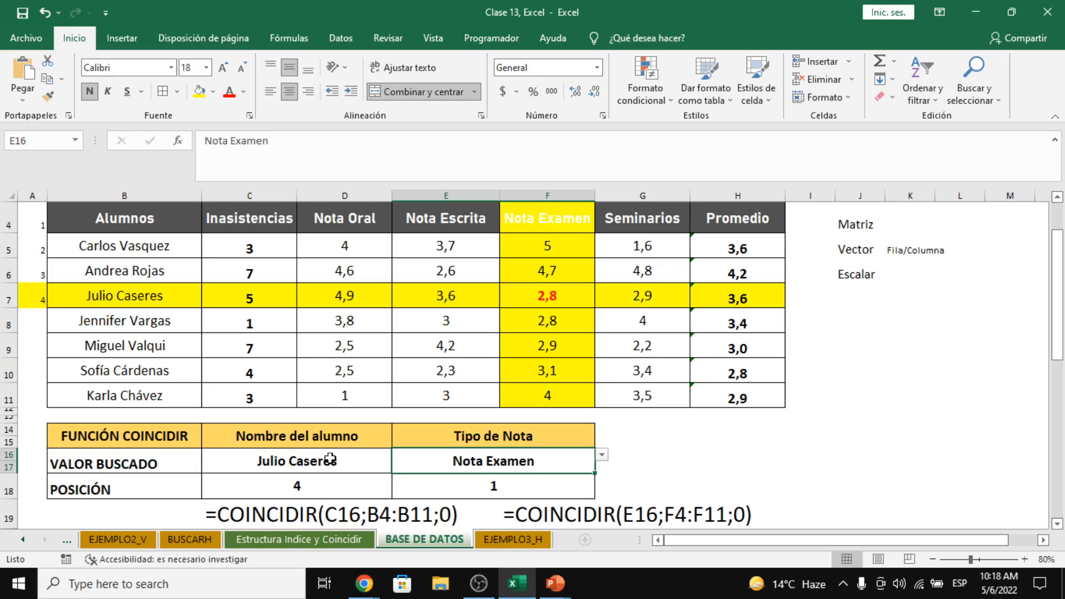
click(281, 459)
click(546, 292)
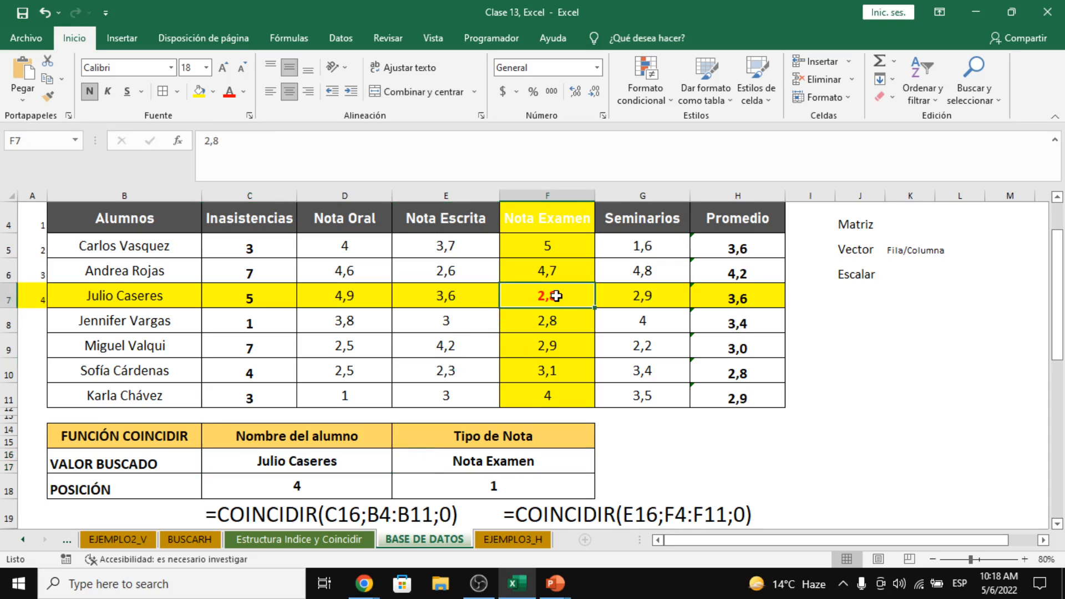
Step: Inspect the Resultado cell C22 and the B4:H11, C18 and E18 references in its INDICE formula
scroll(550, 303, down, 3)
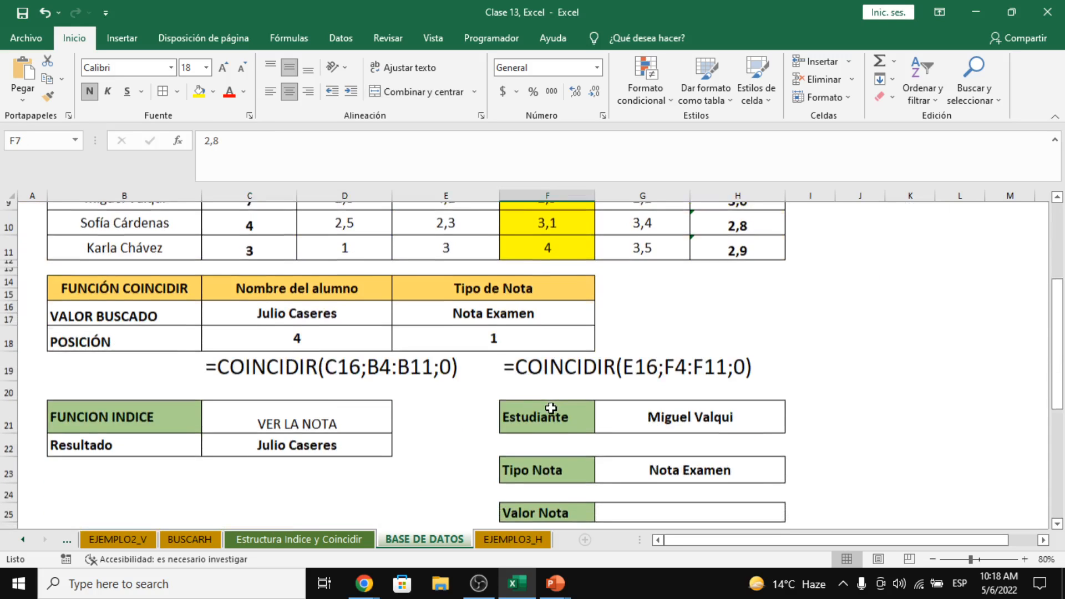
click(347, 345)
scroll(348, 347, up, 1)
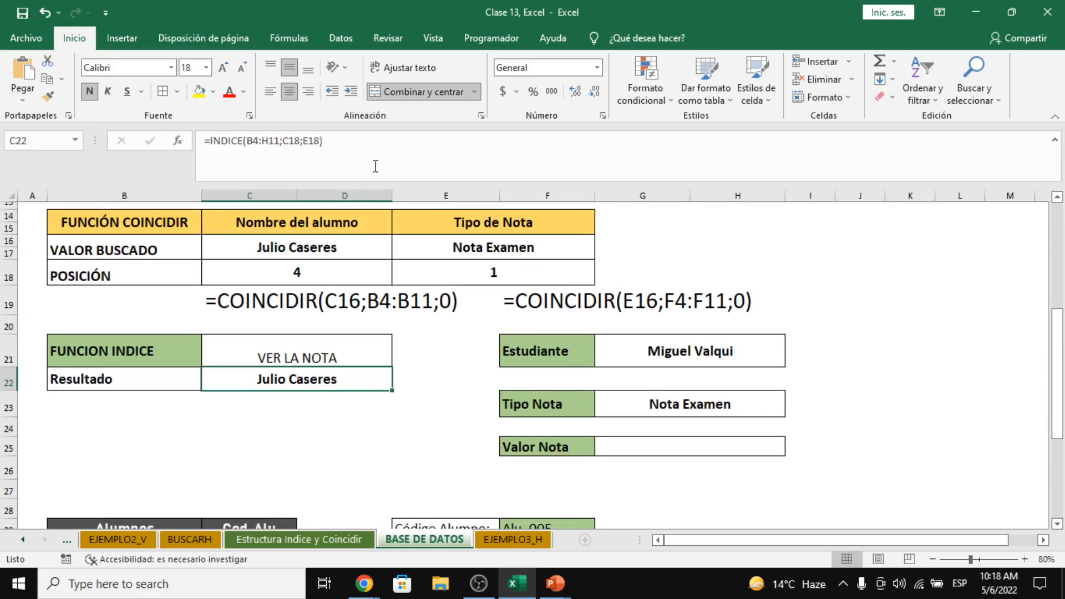
click(368, 143)
scroll(400, 286, up, 3)
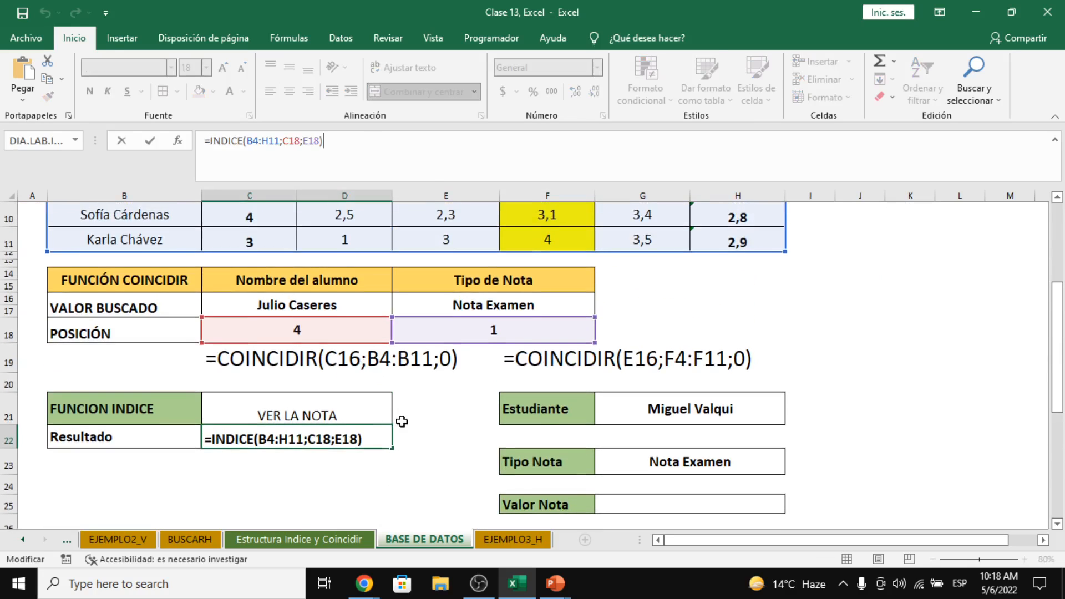
scroll(418, 448, up, 1)
click(533, 322)
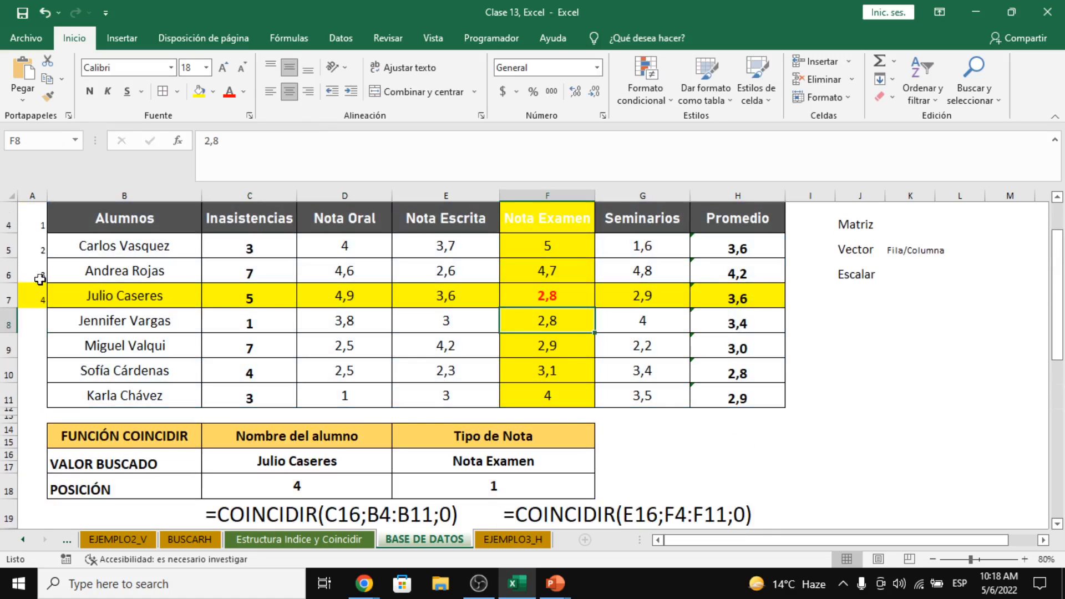
Step: Trace sheet row 7 and column B to their intersection at B7 and compare it with the INDICE result in C22
click(10, 298)
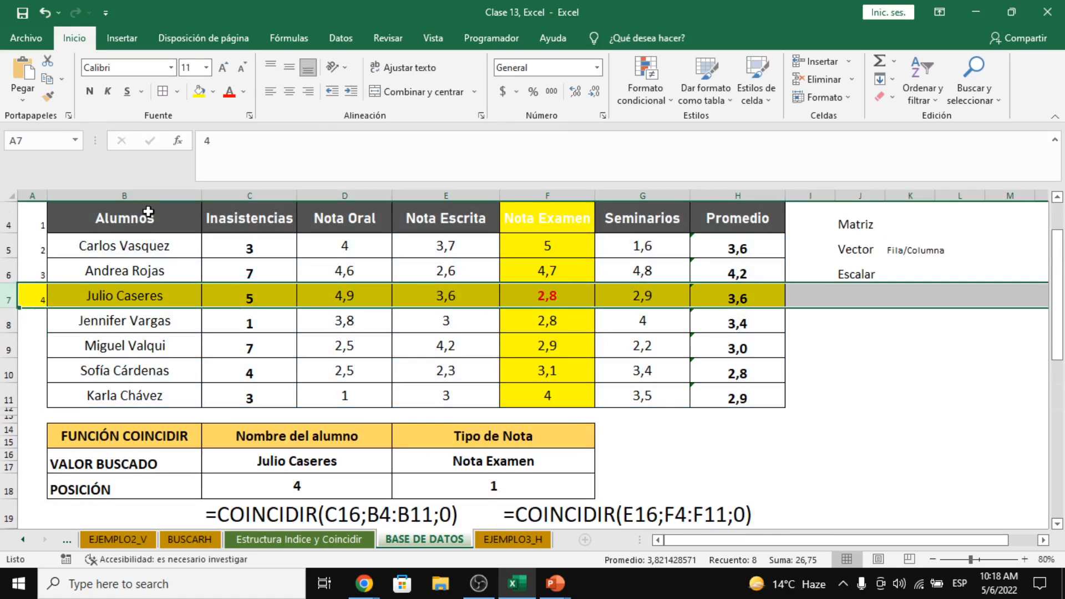
click(140, 194)
click(134, 294)
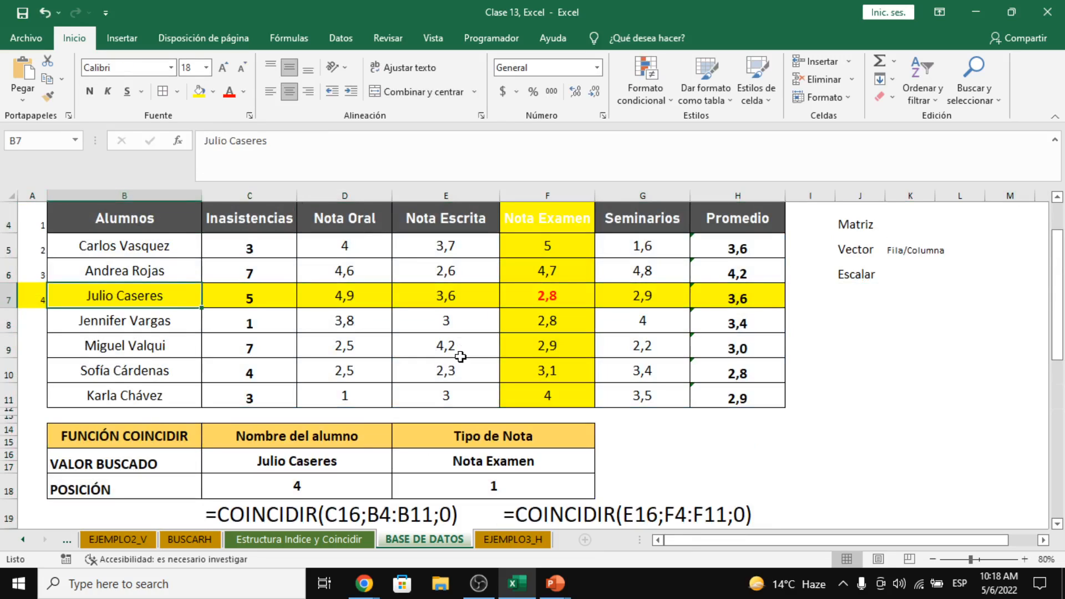
scroll(460, 363, down, 1)
scroll(461, 363, down, 2)
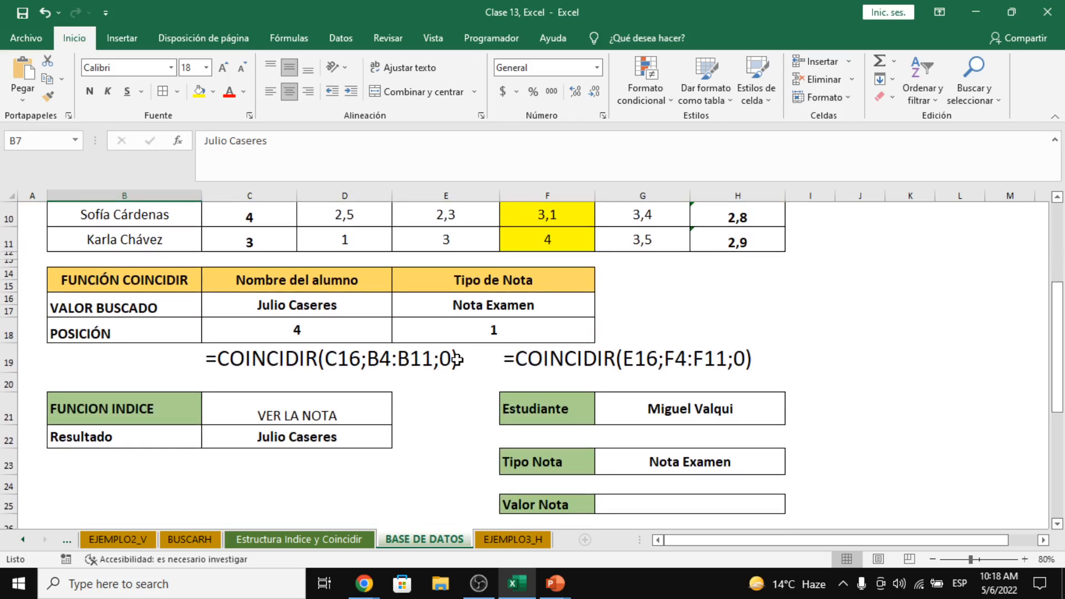
scroll(457, 359, up, 3)
scroll(458, 360, down, 2)
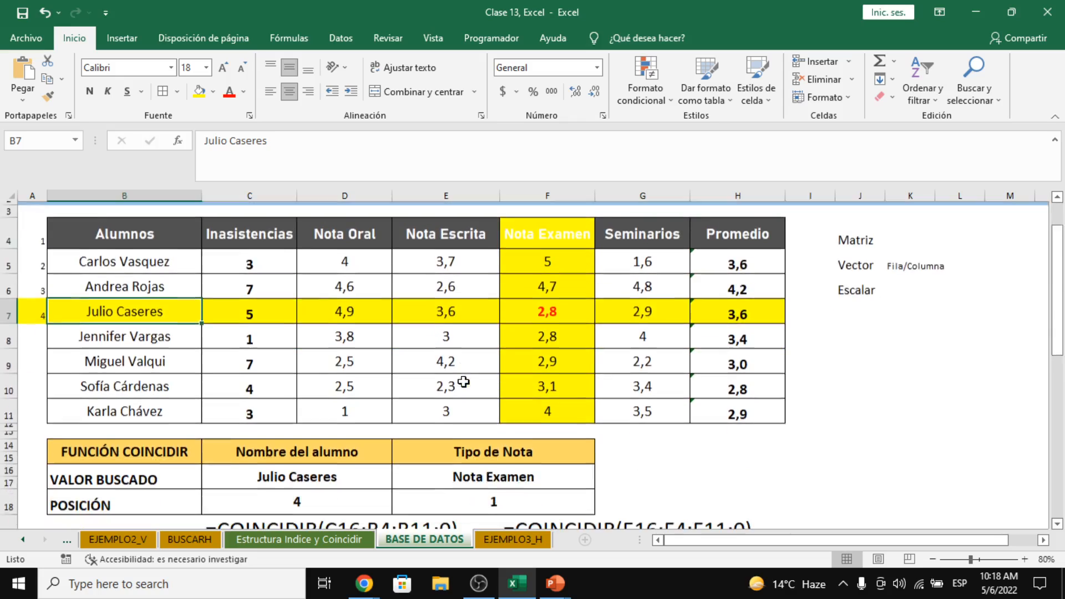
Step: Replace the lookup array of the COINCIDIR formula in E18 with the header row B4:H4
click(518, 483)
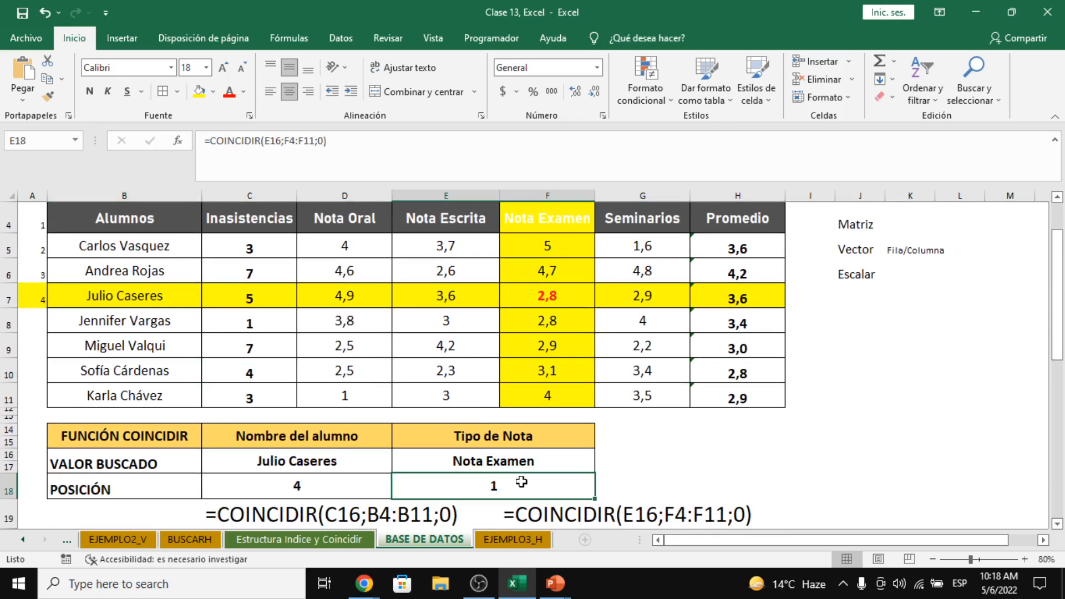
click(317, 140)
key(BackSpace)
key(BackSpace)
key(BackSpace)
key(BackSpace)
key(BackSpace)
key(BackSpace)
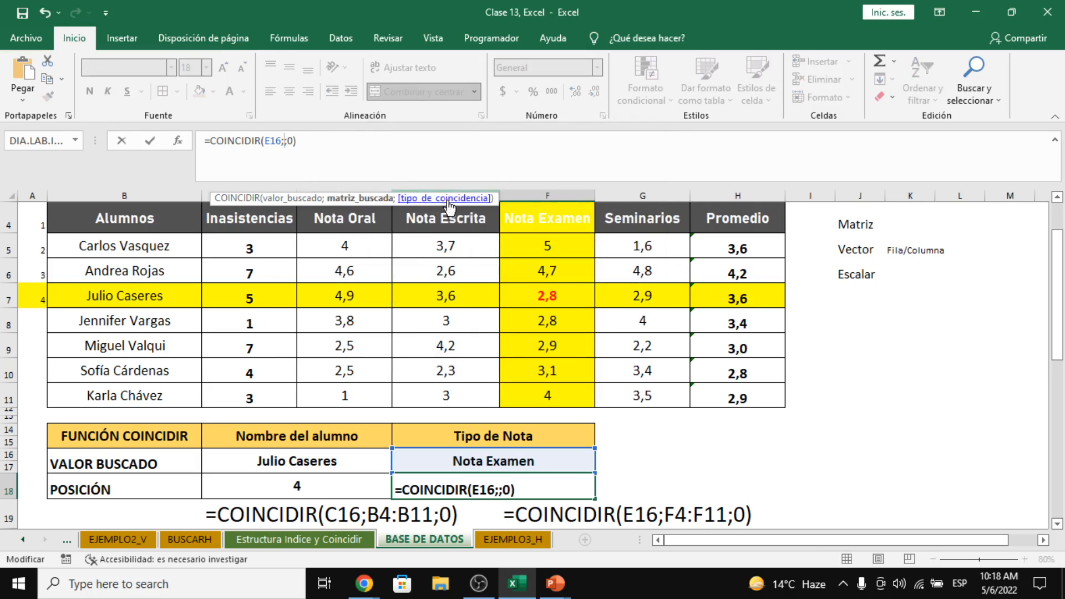
scroll(437, 262, up, 1)
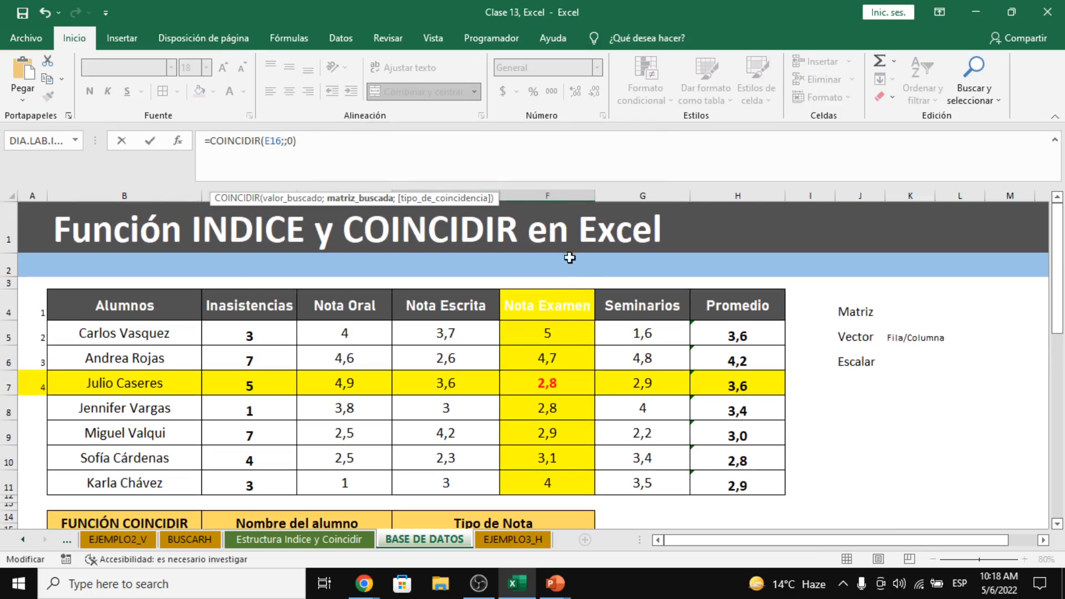
drag(167, 298, 727, 304)
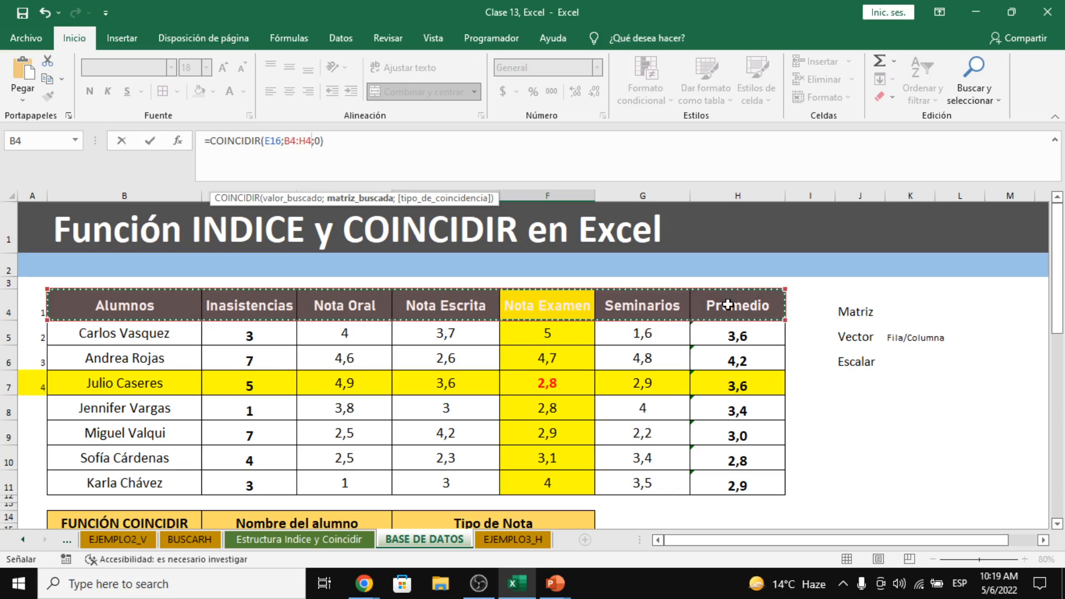
key(Return)
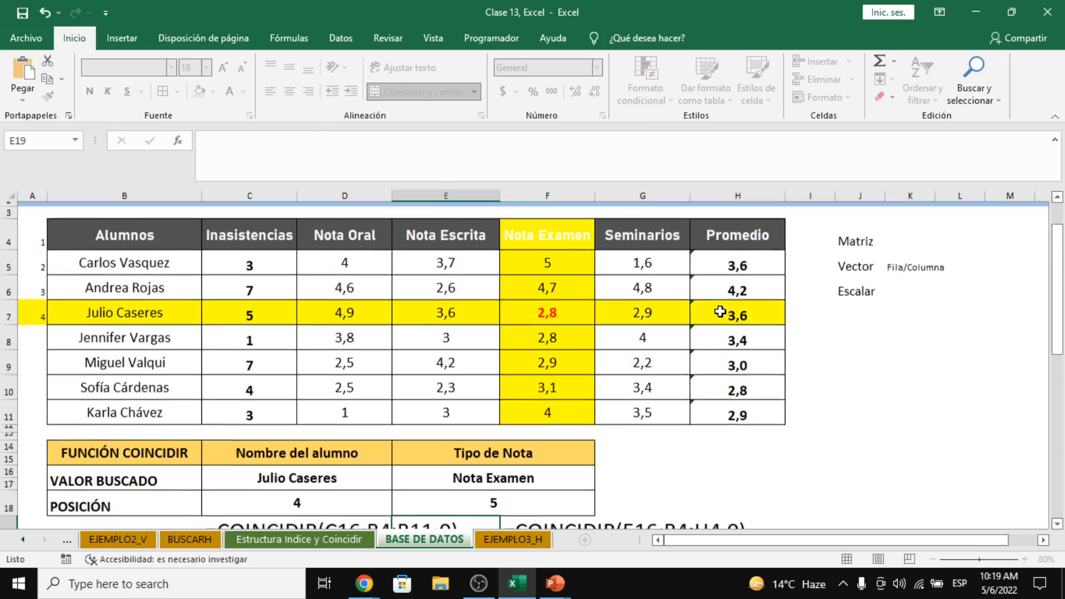
click(531, 478)
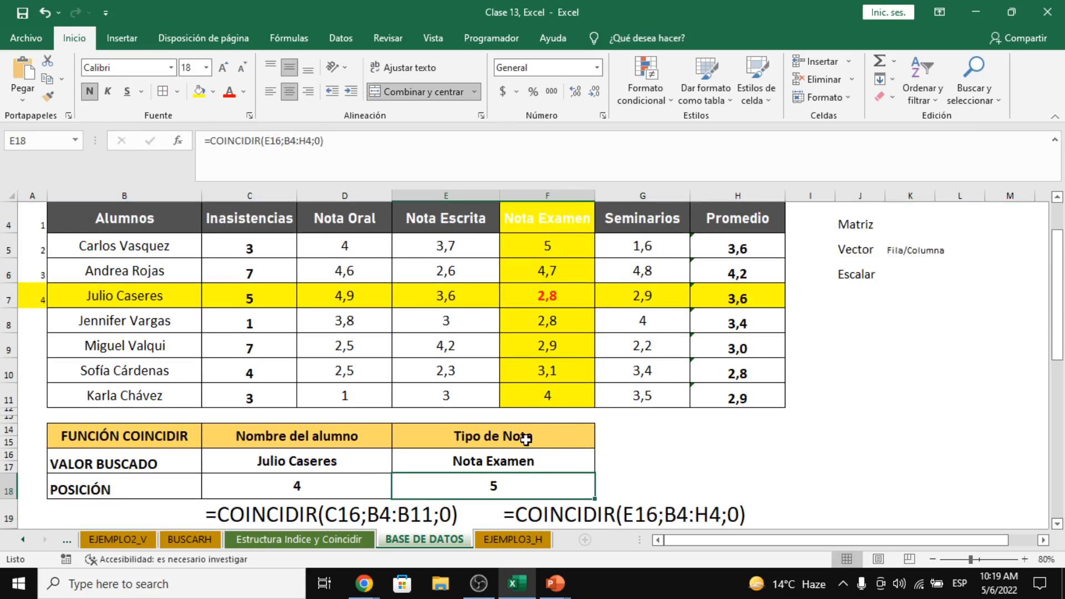
Step: Switch to the Google Meet call, close its chat panel, and return to the Excel workbook
click(364, 584)
click(332, 516)
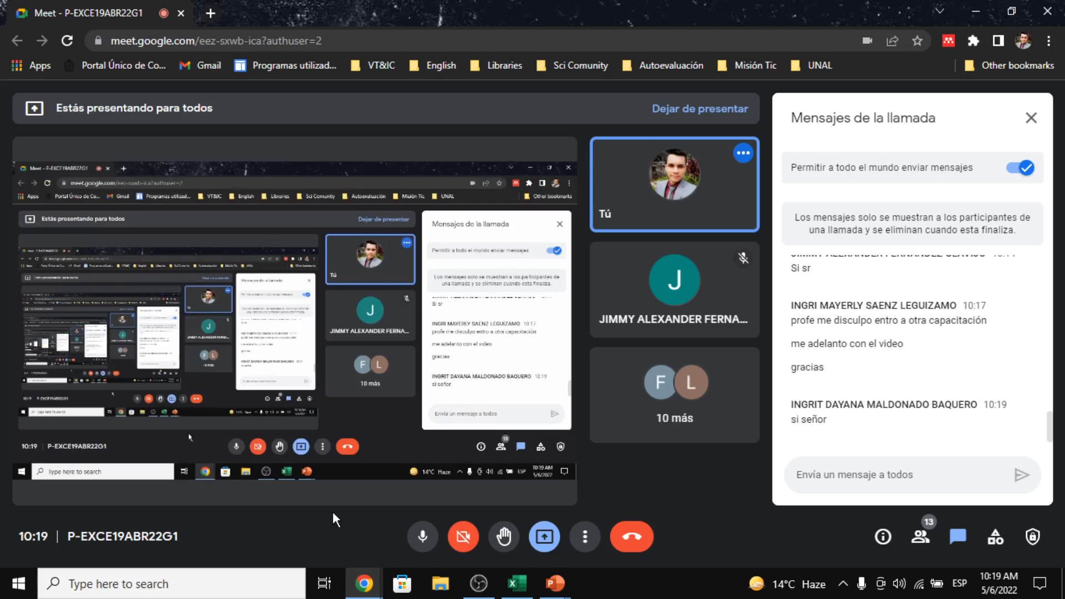
click(1037, 123)
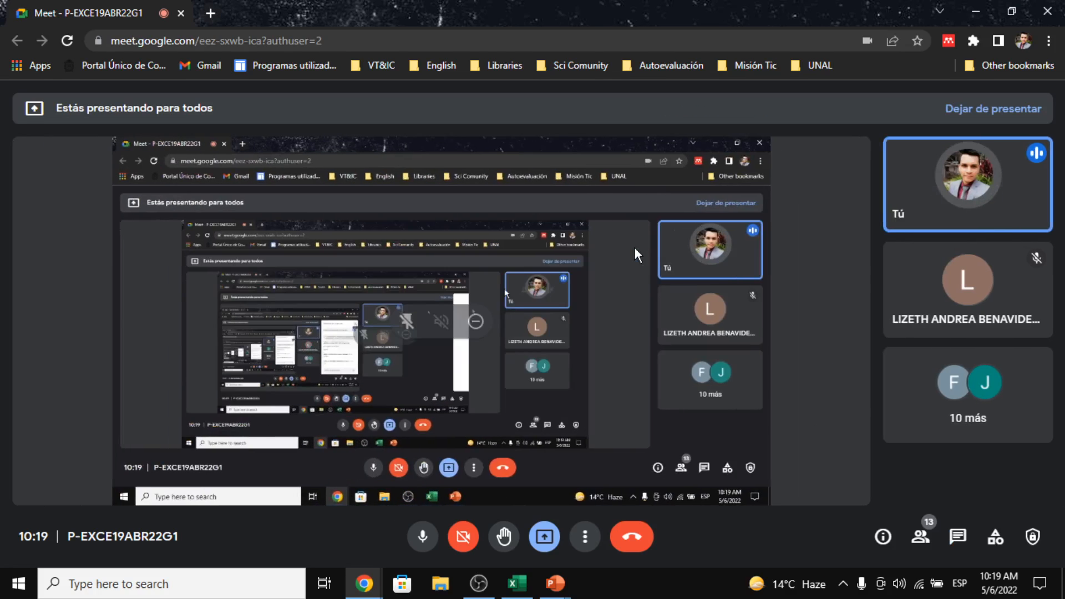
key(alt+Tab)
click(847, 491)
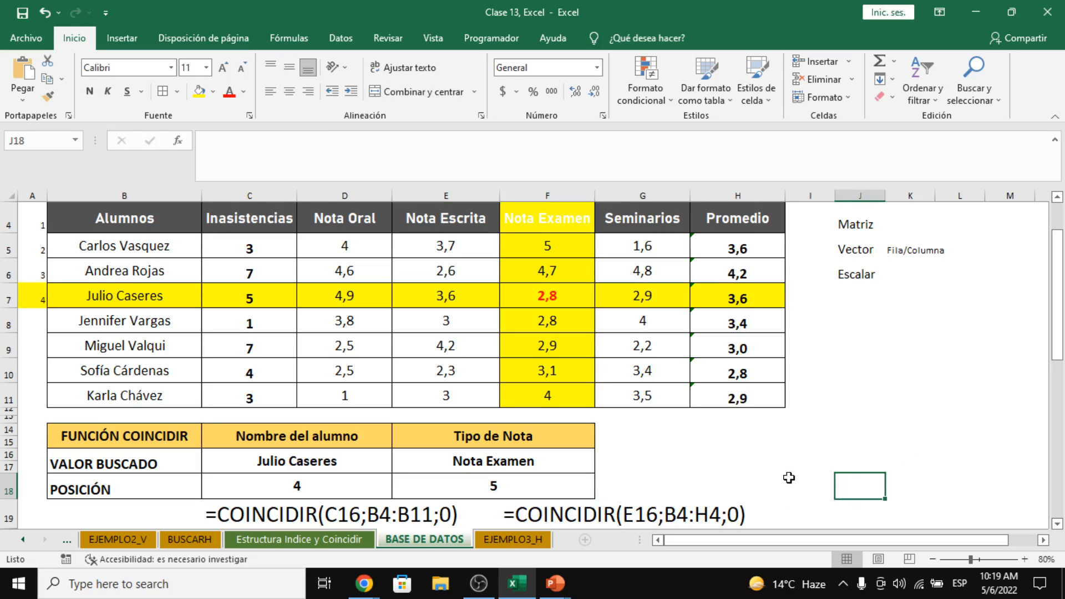
scroll(767, 470, down, 6)
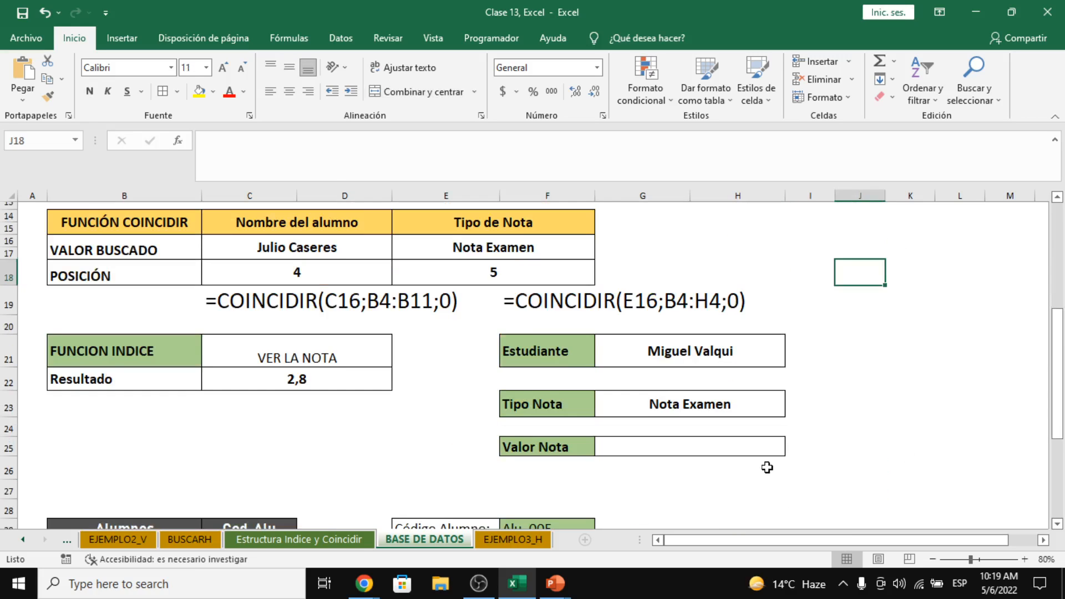
scroll(703, 428, up, 2)
scroll(422, 501, up, 5)
scroll(424, 490, down, 2)
scroll(426, 480, up, 2)
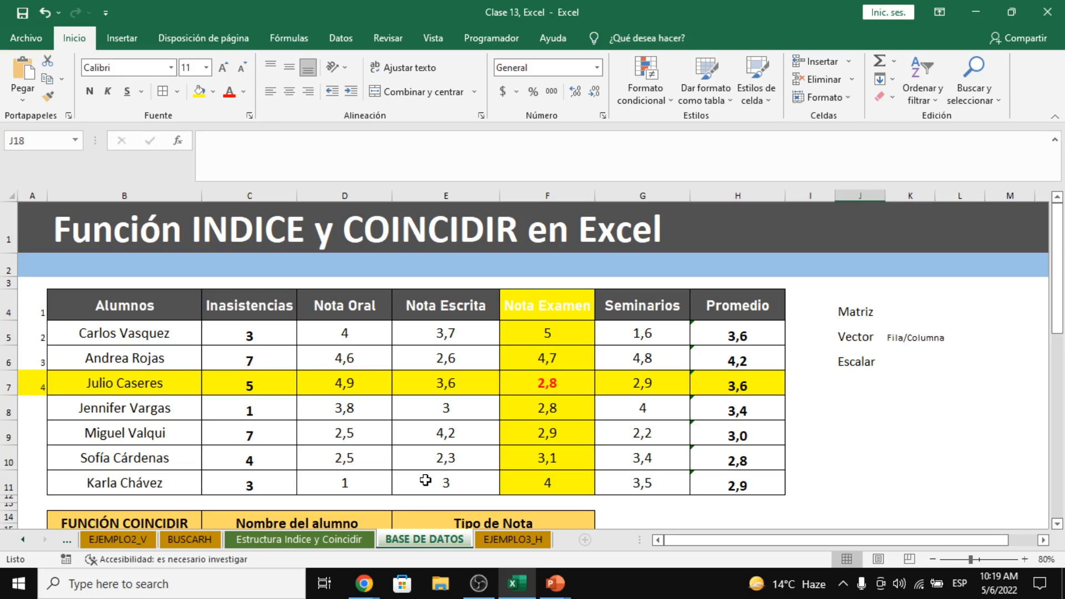
key(alt+Tab)
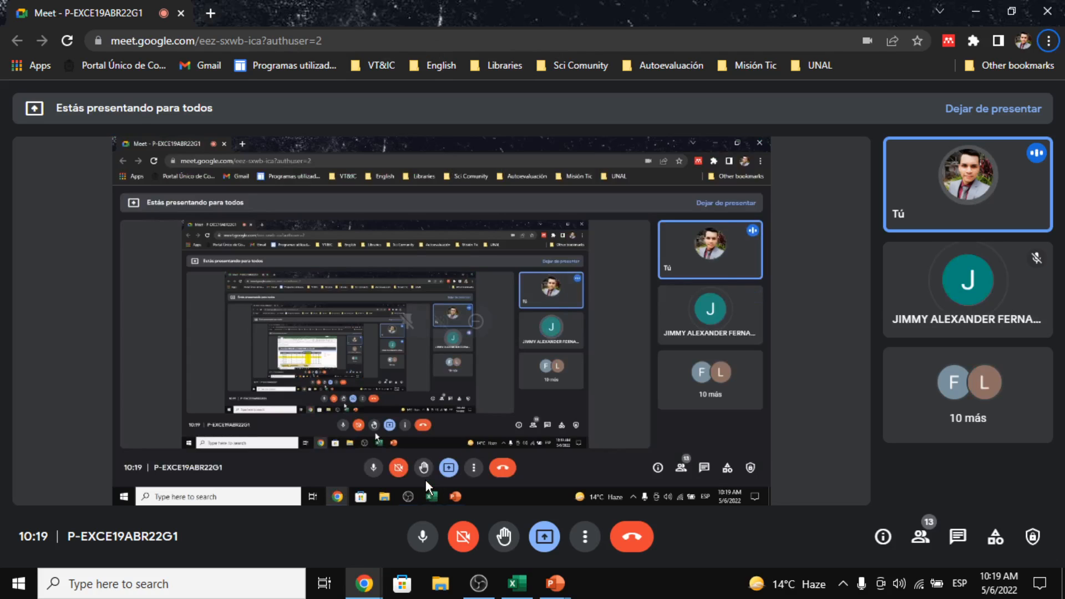
key(alt+Tab)
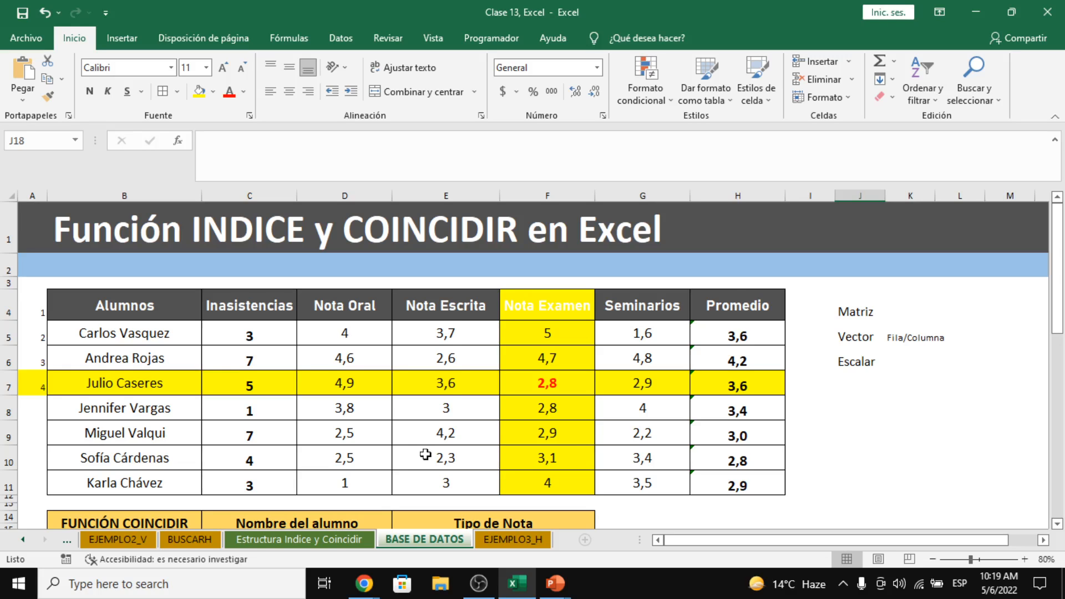
Step: Display the INDICE formula of C22 as text in C23 with FORMULATEXTO
scroll(426, 452, down, 3)
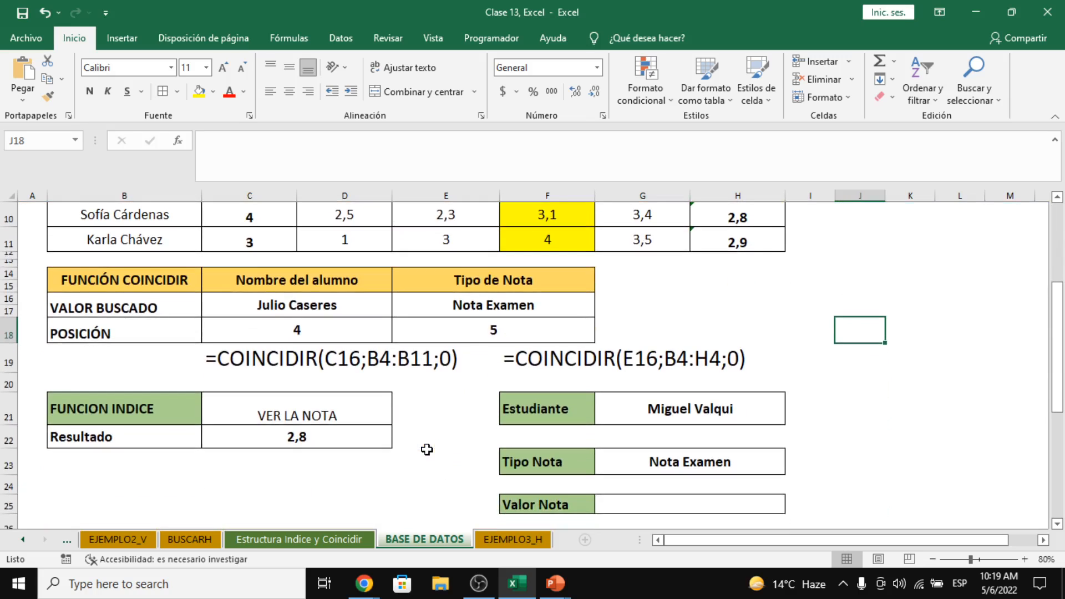
click(334, 459)
key(Left)
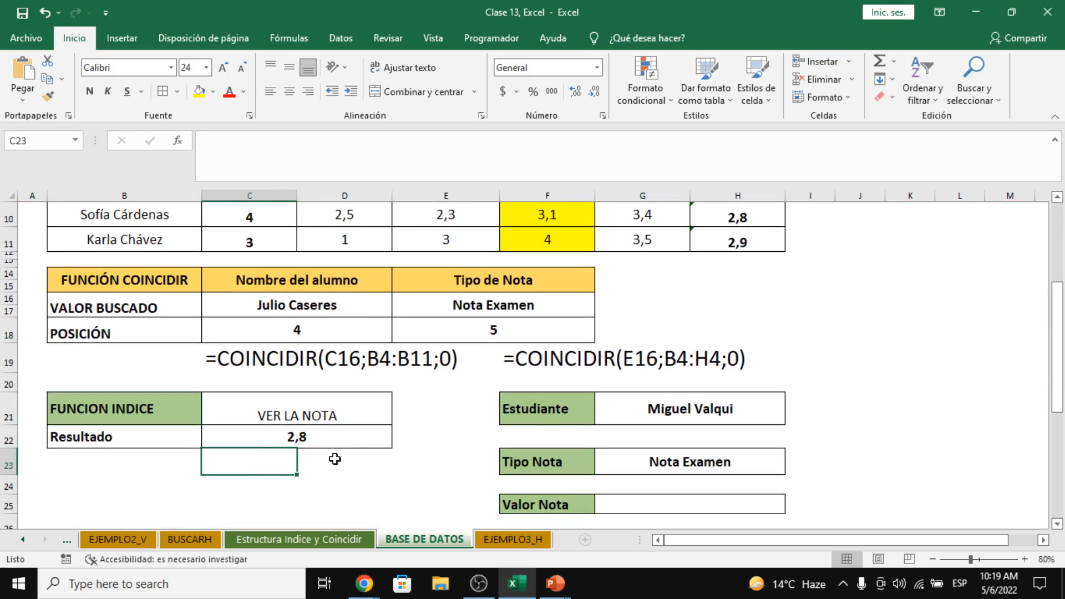
text(=formu)
key(Tab)
key(Up)
key(Return)
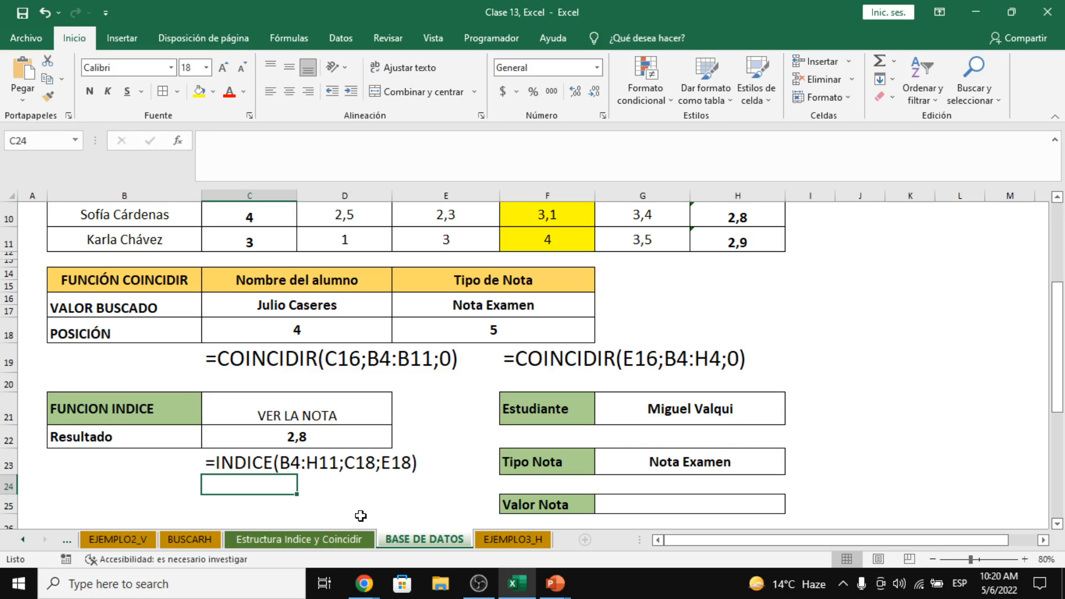
Step: Format the Nota Examen grade in F9 in red as the match for the Estudiante and Tipo Nota cells G21 and G23
click(724, 409)
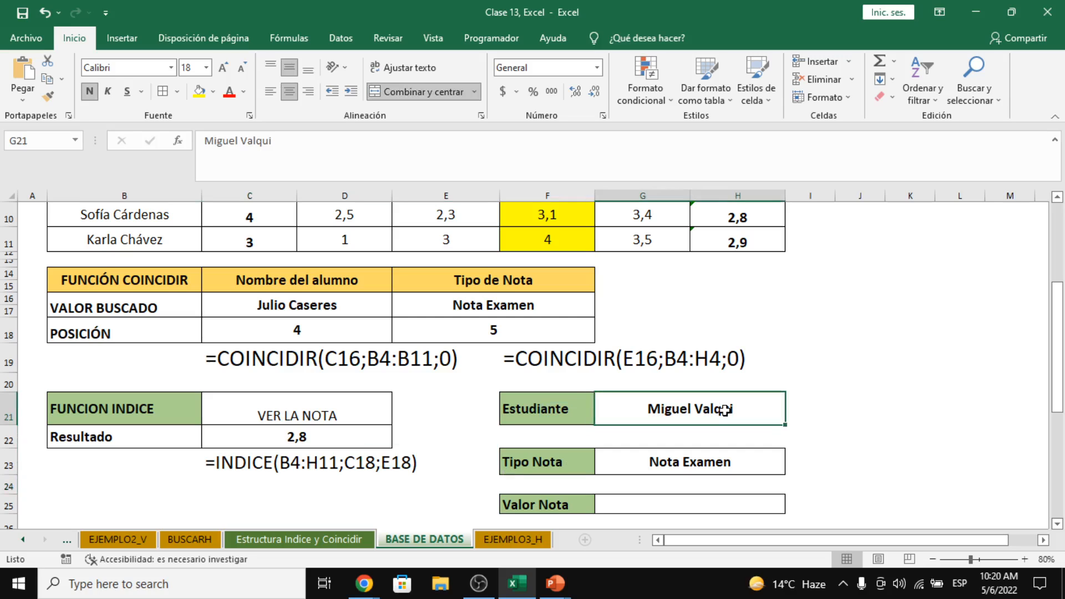
click(690, 464)
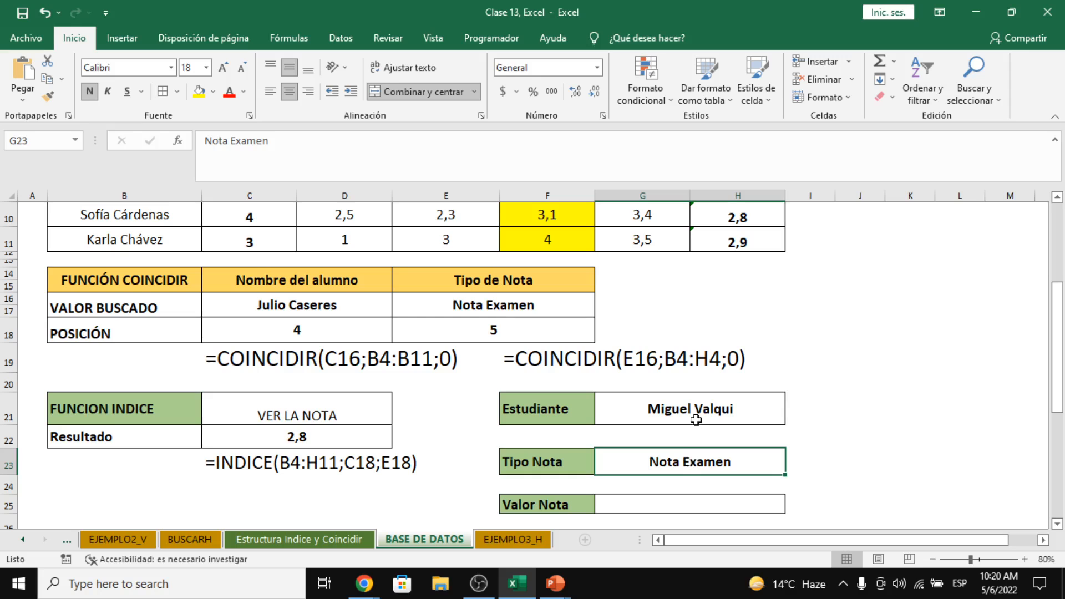
scroll(696, 419, up, 3)
scroll(571, 355, down, 1)
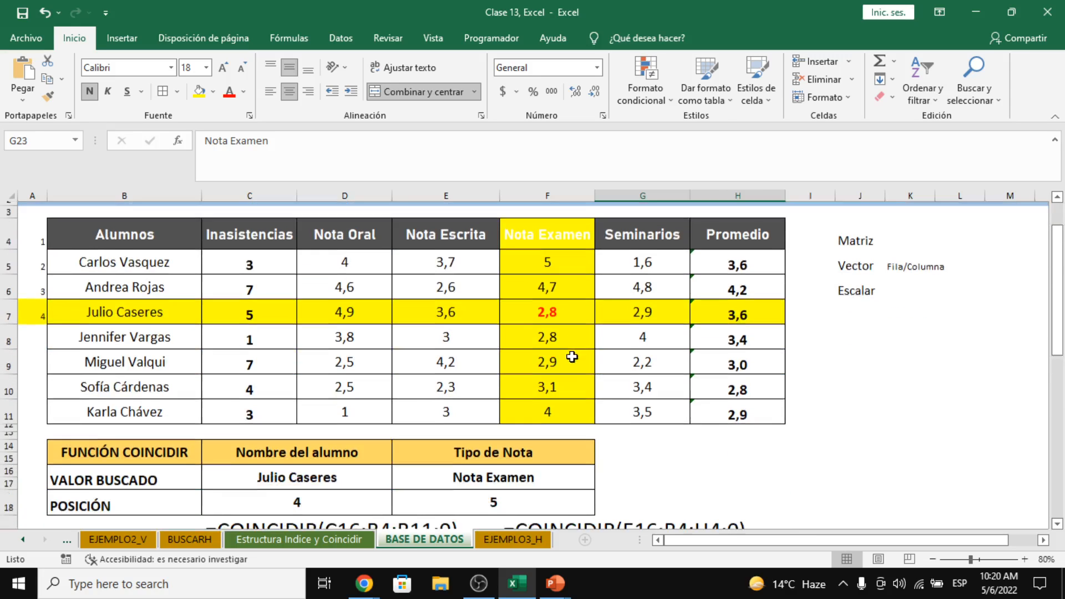
scroll(752, 379, up, 1)
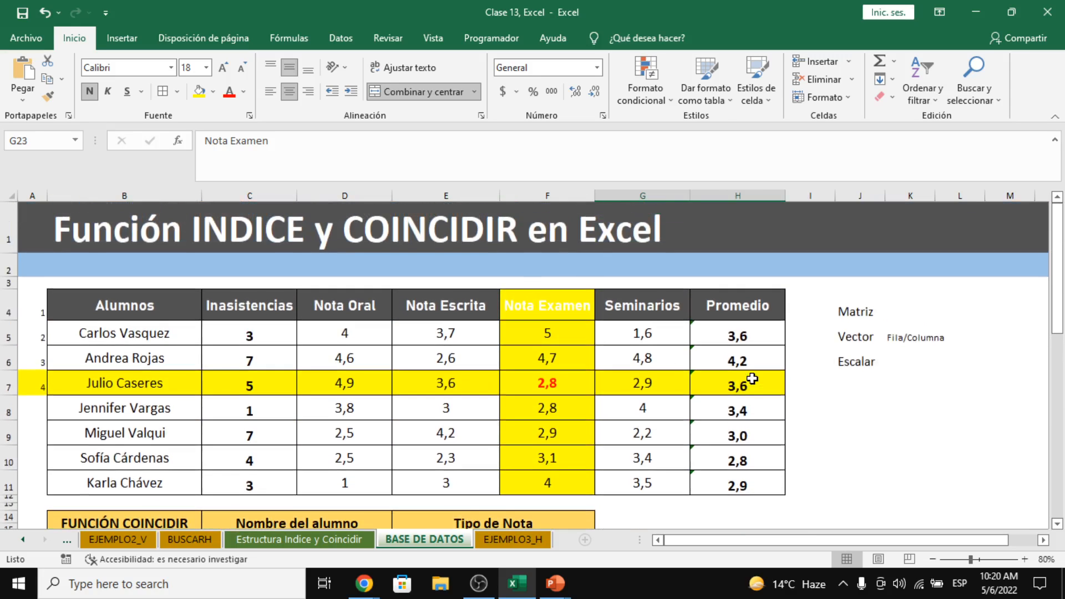
click(980, 443)
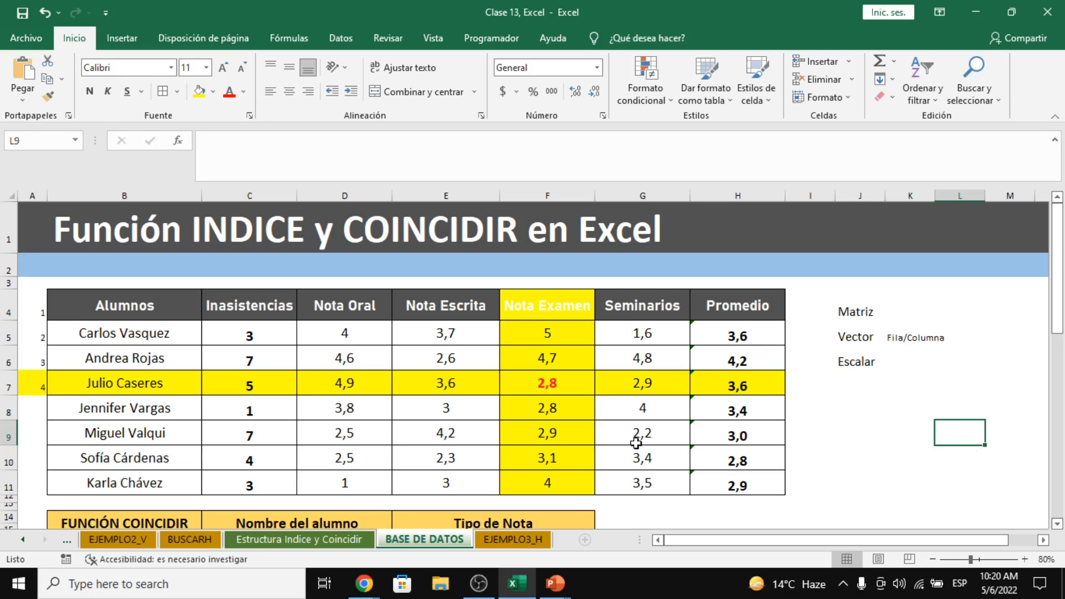
click(547, 438)
click(228, 93)
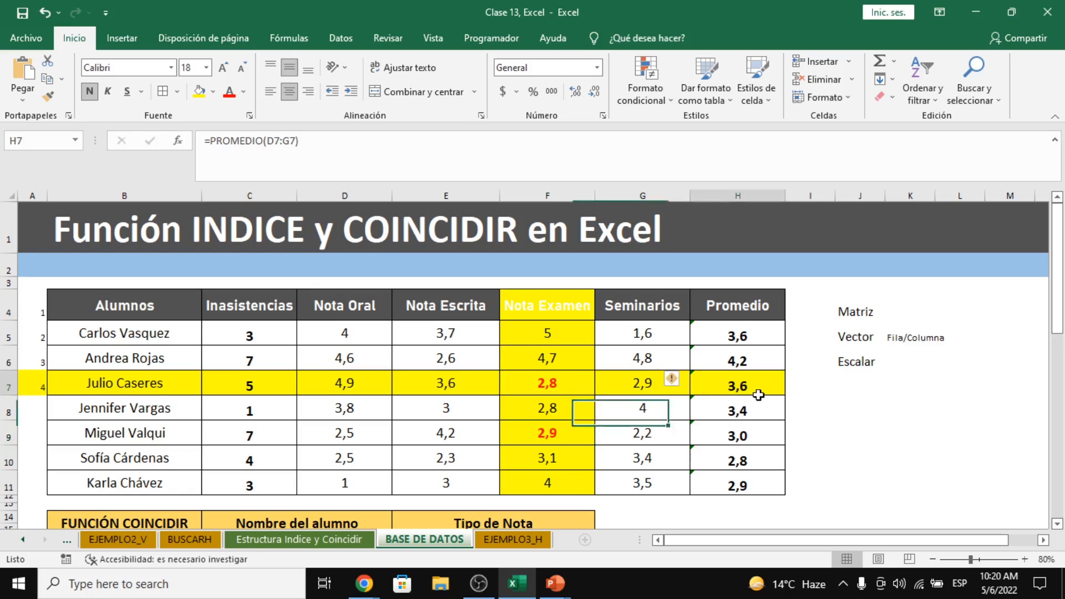
Step: Inspect the Promedio formula in H7 and the Estudiante, Tipo Nota and Valor Nota lookup block
click(743, 384)
scroll(777, 443, down, 5)
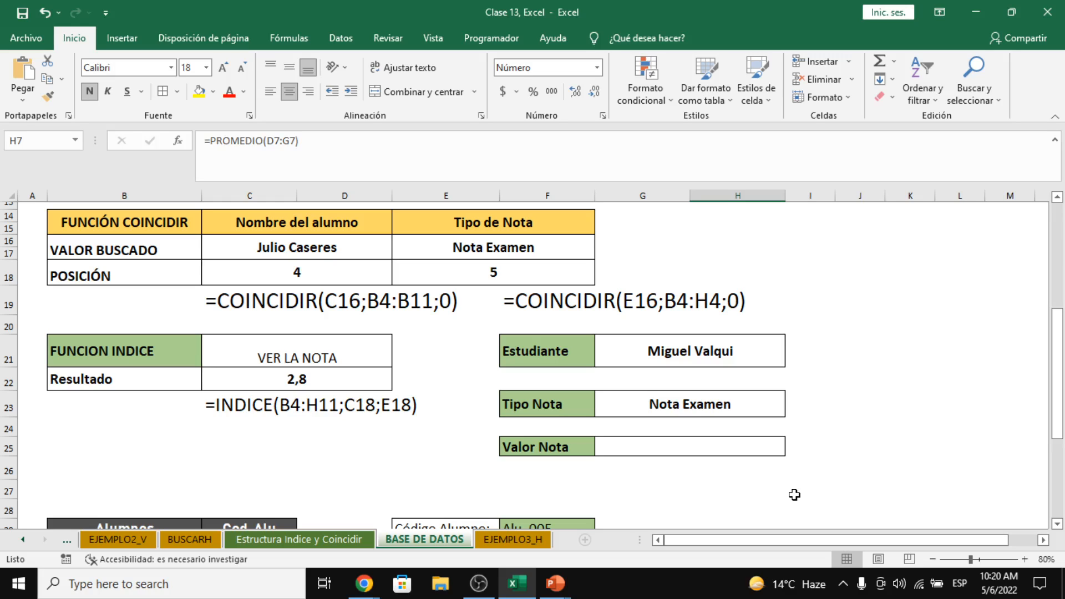
click(860, 349)
click(713, 349)
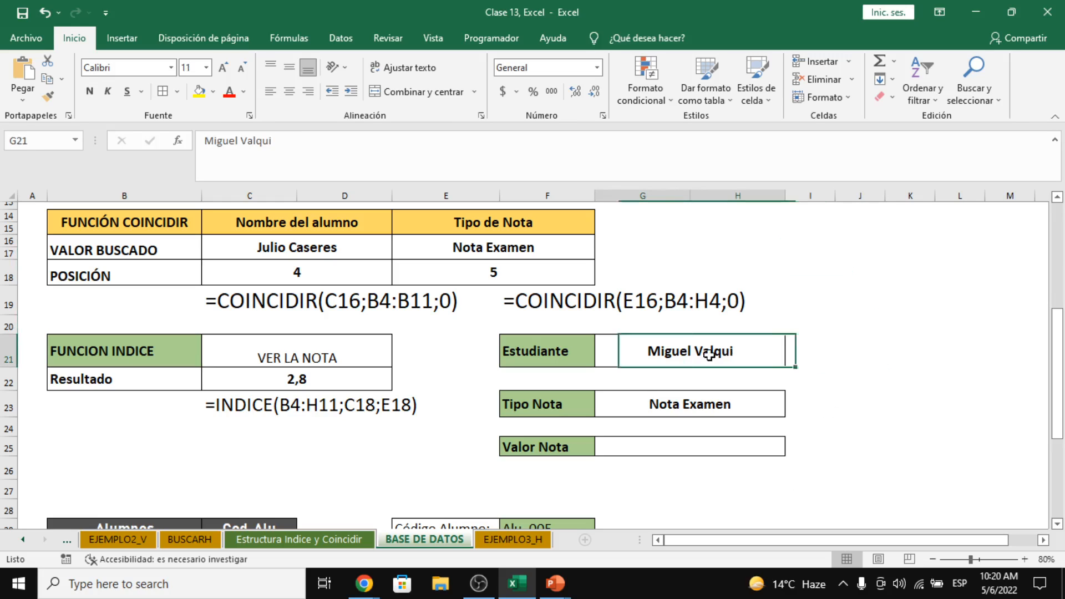
click(860, 388)
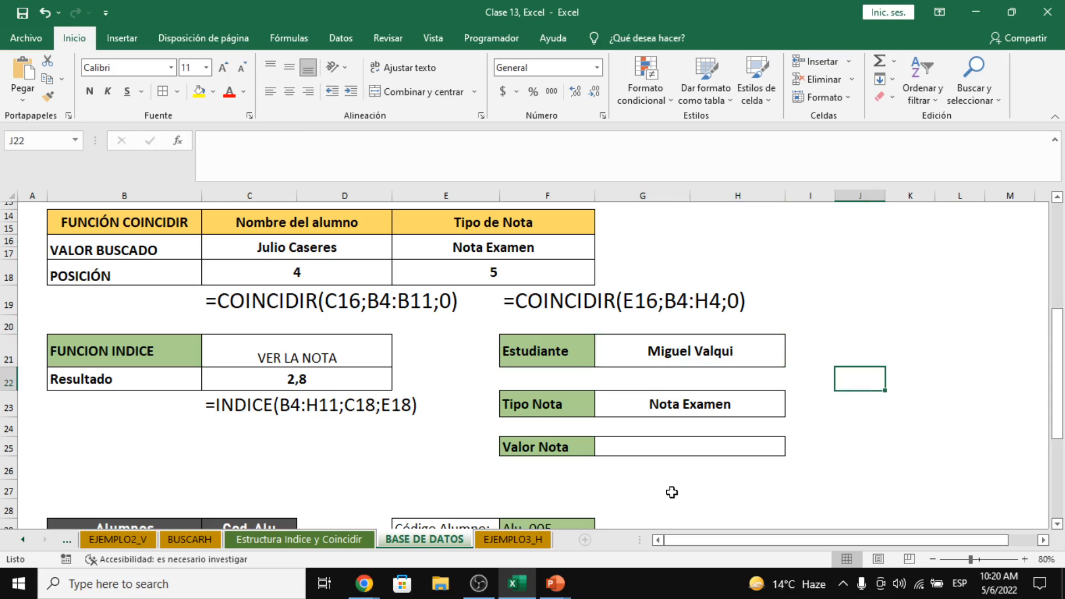
scroll(862, 391, up, 5)
scroll(863, 395, down, 2)
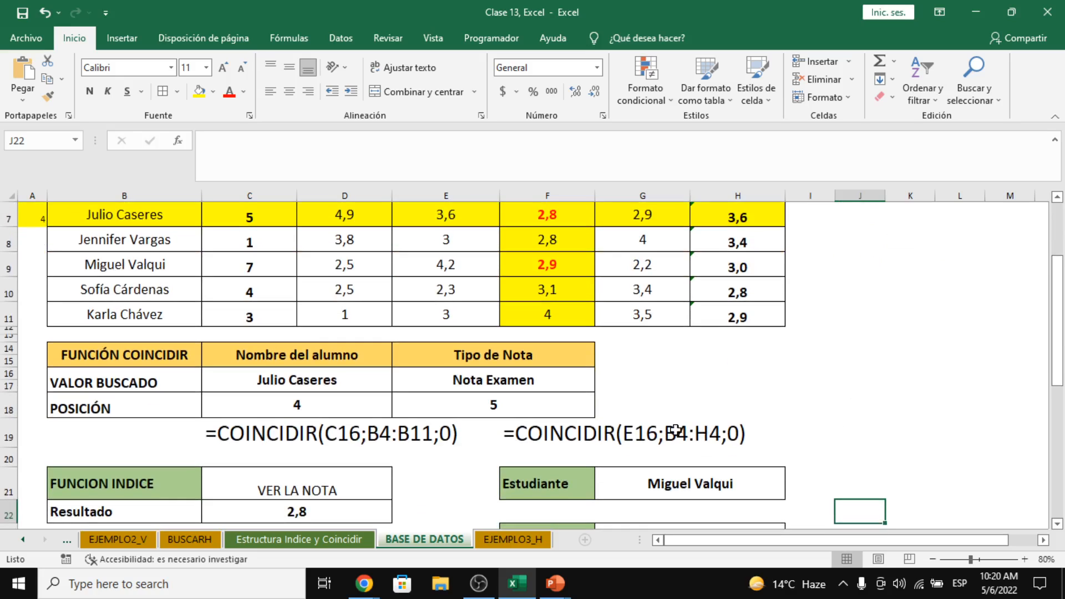
click(612, 406)
drag(342, 363, 488, 398)
key(ctrl+c)
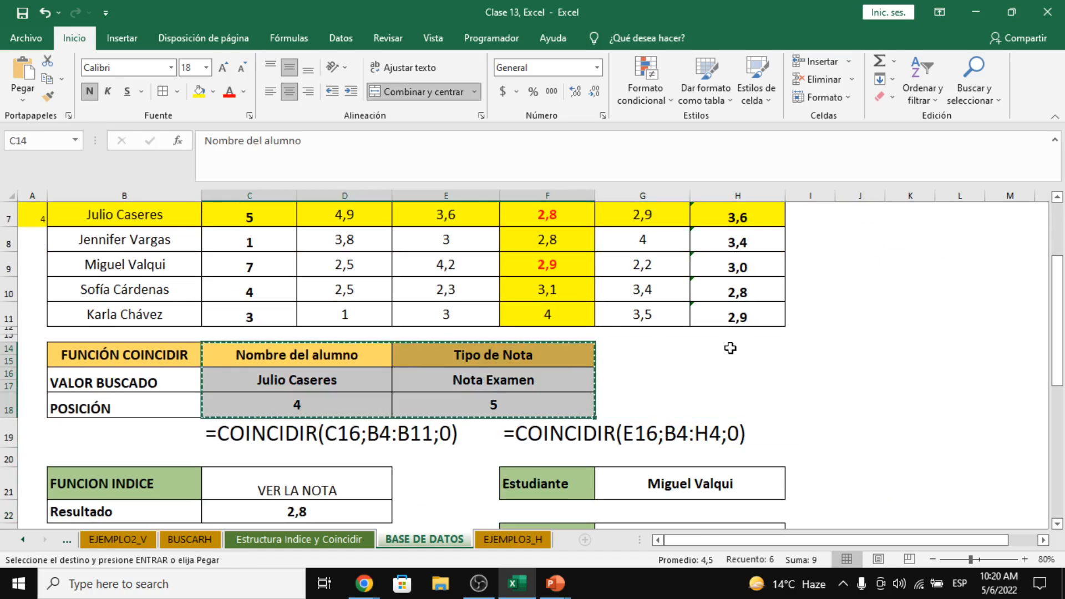
click(684, 355)
right_click(719, 360)
key(Escape)
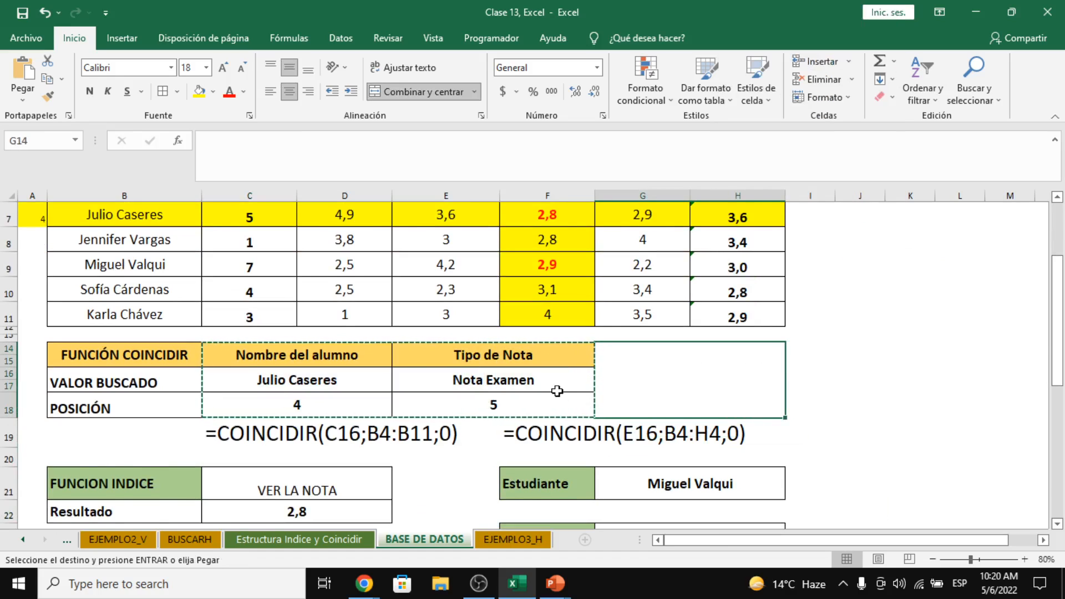
scroll(566, 386, down, 7)
scroll(565, 387, up, 5)
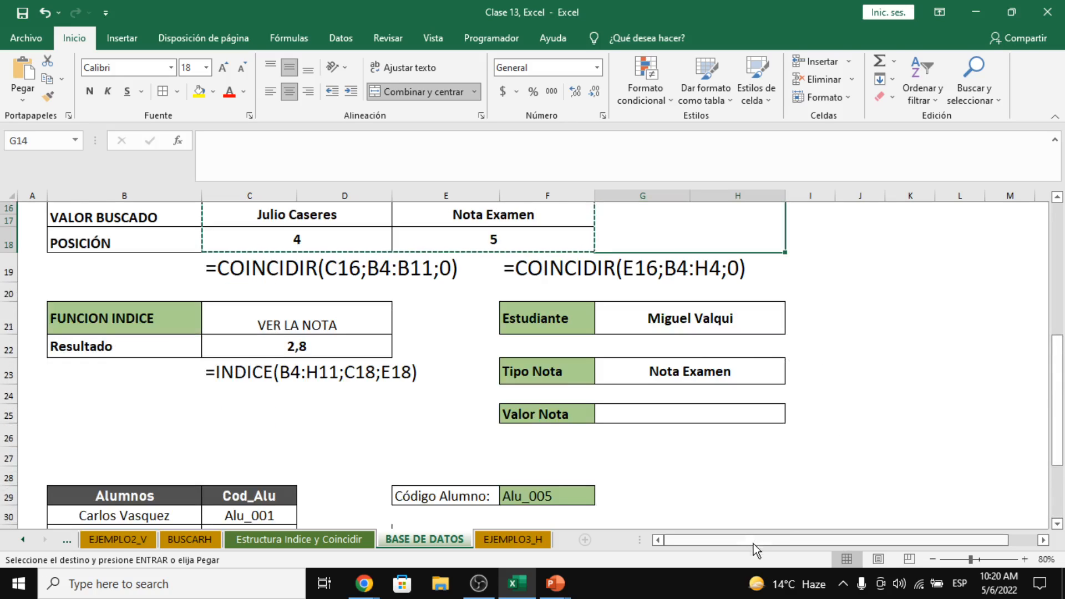
scroll(619, 434, up, 4)
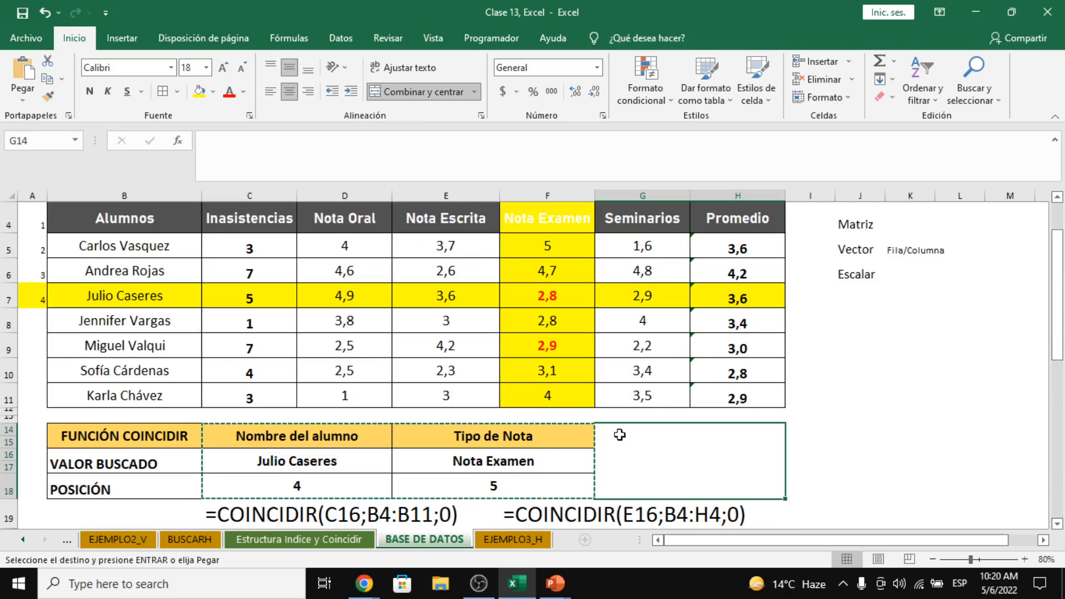
click(463, 456)
drag(333, 482, 453, 480)
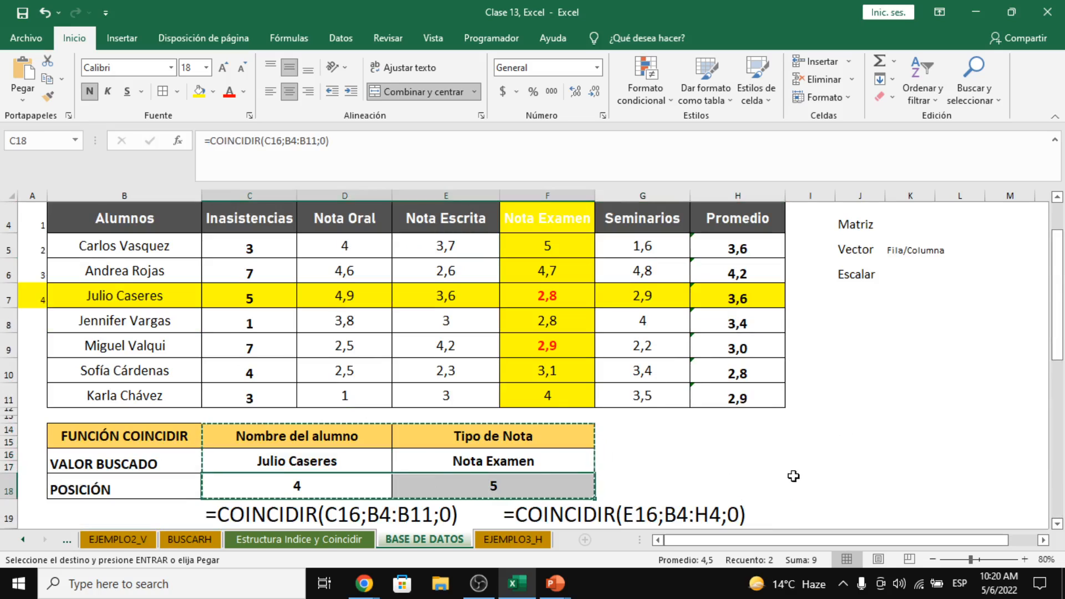
click(657, 472)
scroll(817, 423, down, 2)
scroll(818, 422, down, 1)
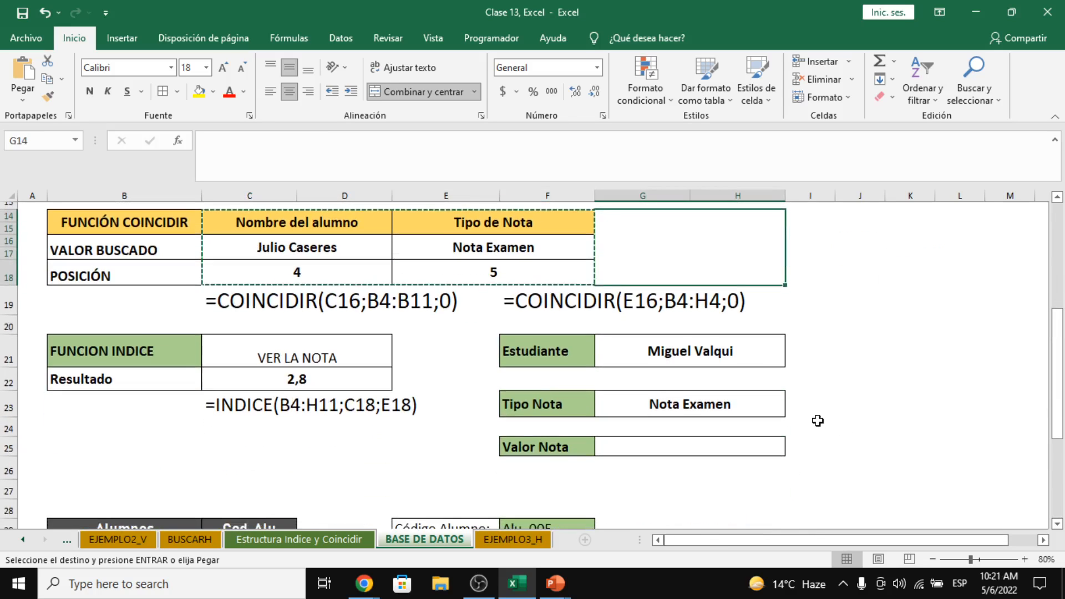
Step: Clear the pending copy selection and fill cells I21 and I23, beside the Estudiante and Tipo Nota values, in yellow
click(824, 348)
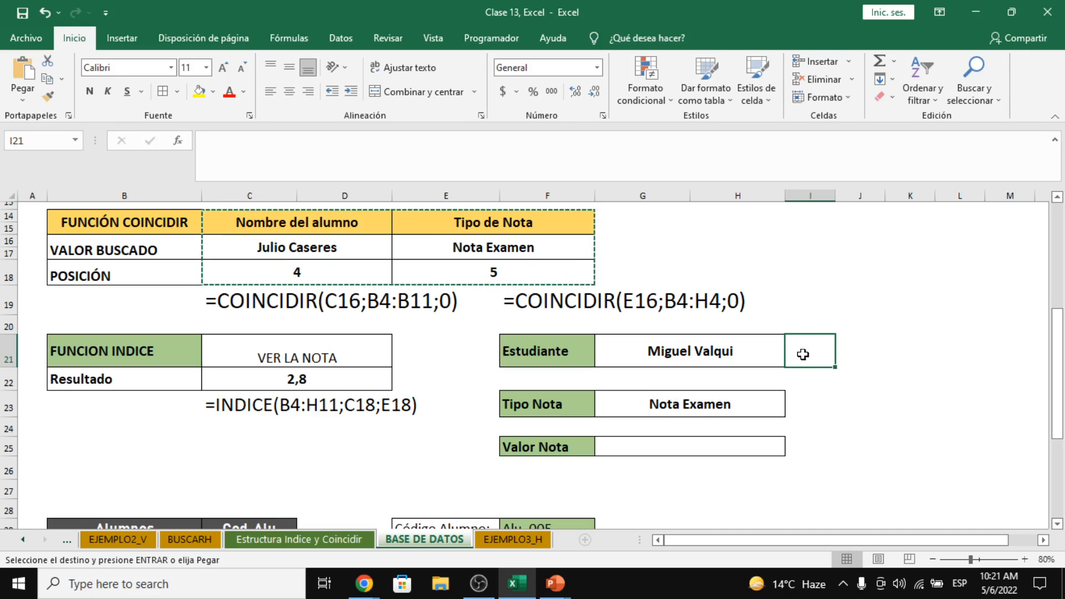
key(Escape)
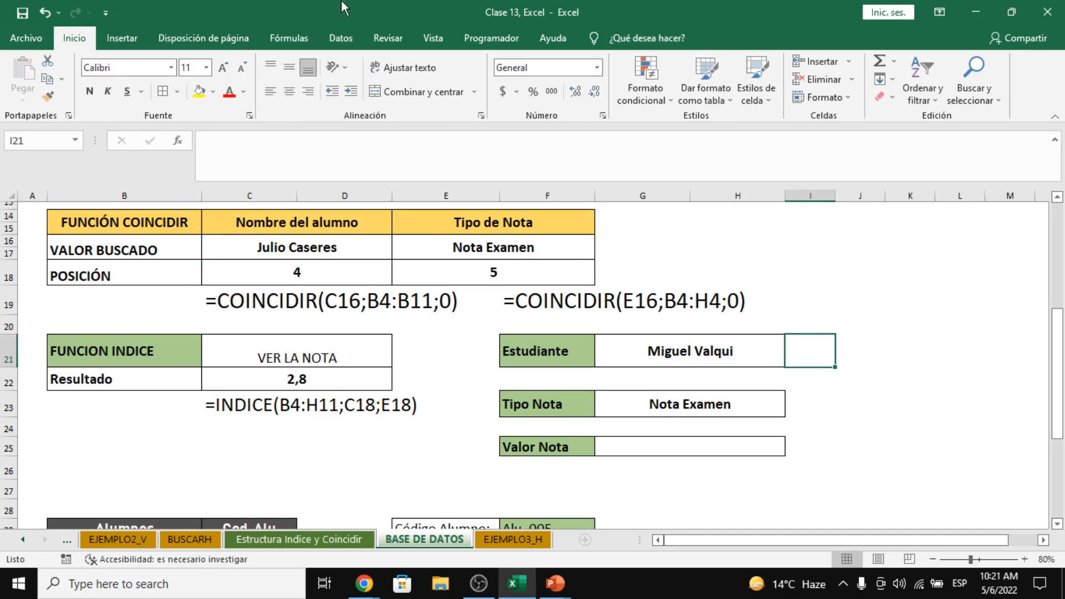
click(198, 90)
click(808, 405)
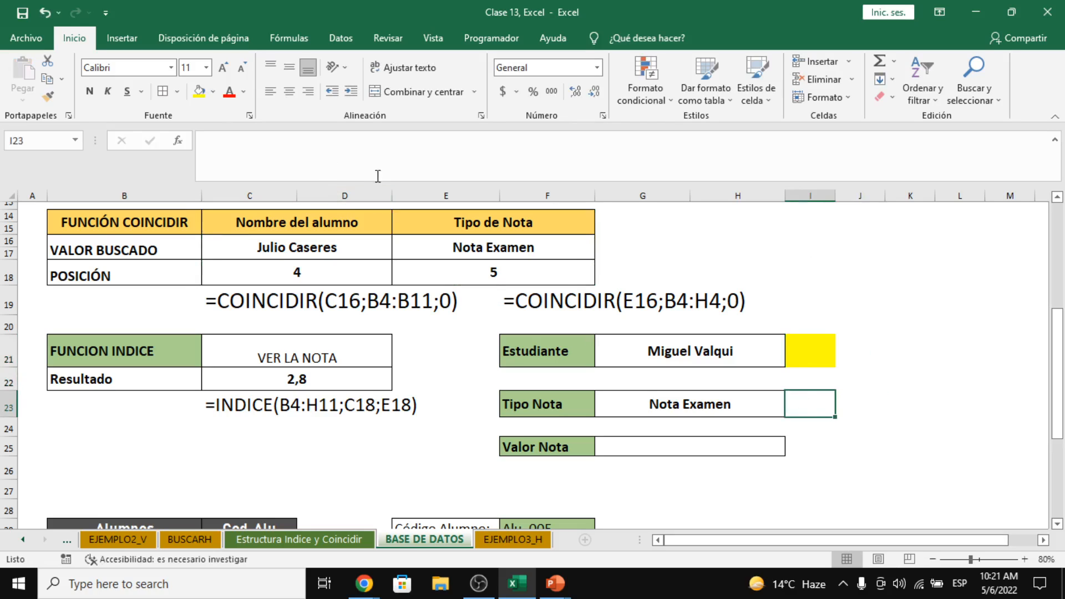
click(200, 91)
Step: Copy the formatting of the Alumnos header in B4 onto the remaining table headers C4:H4
scroll(506, 373, up, 4)
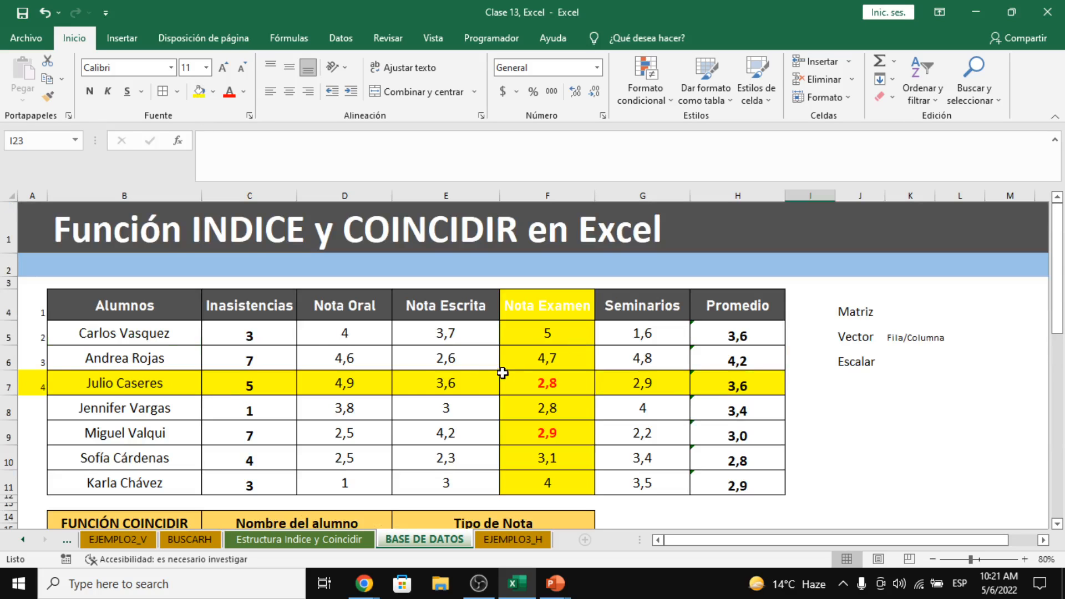
click(27, 296)
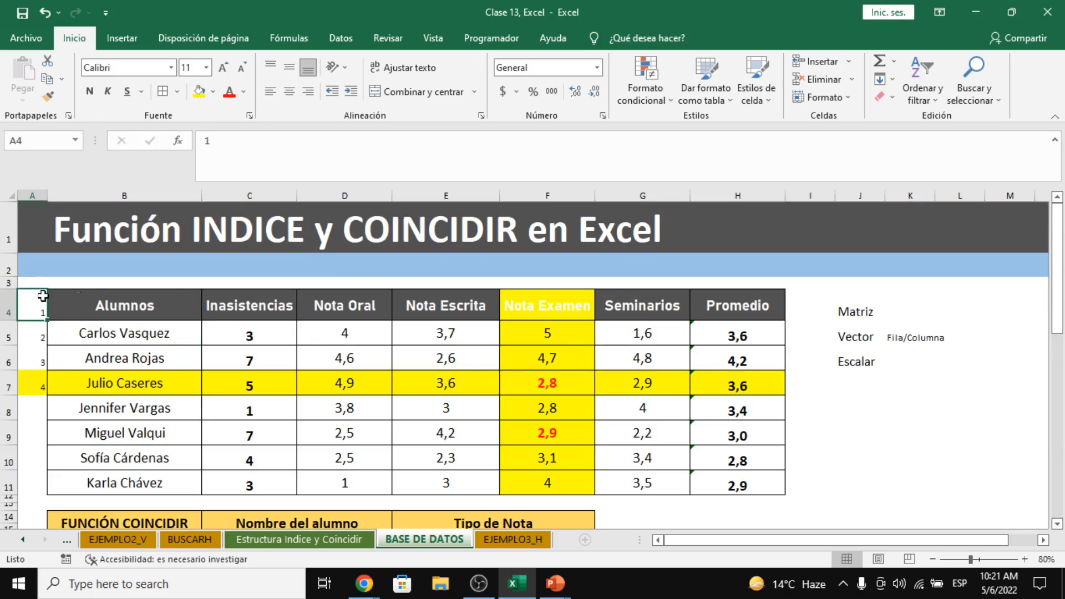
click(134, 305)
click(48, 96)
drag(211, 305, 737, 305)
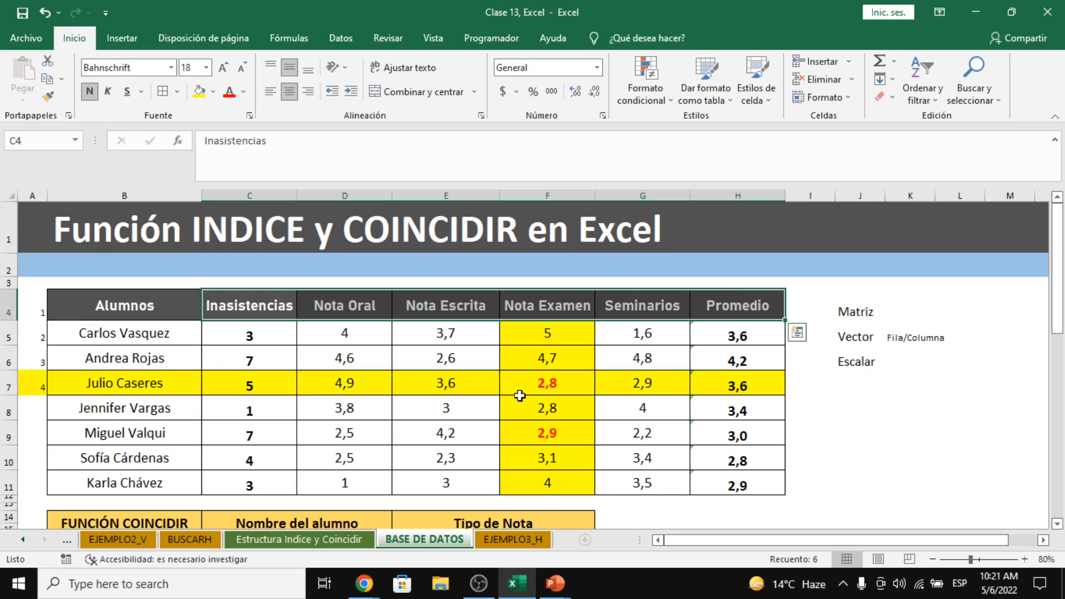
Step: Copy the formatting of the first student cell B5 over the whole grades range B5:H11
click(149, 330)
click(48, 96)
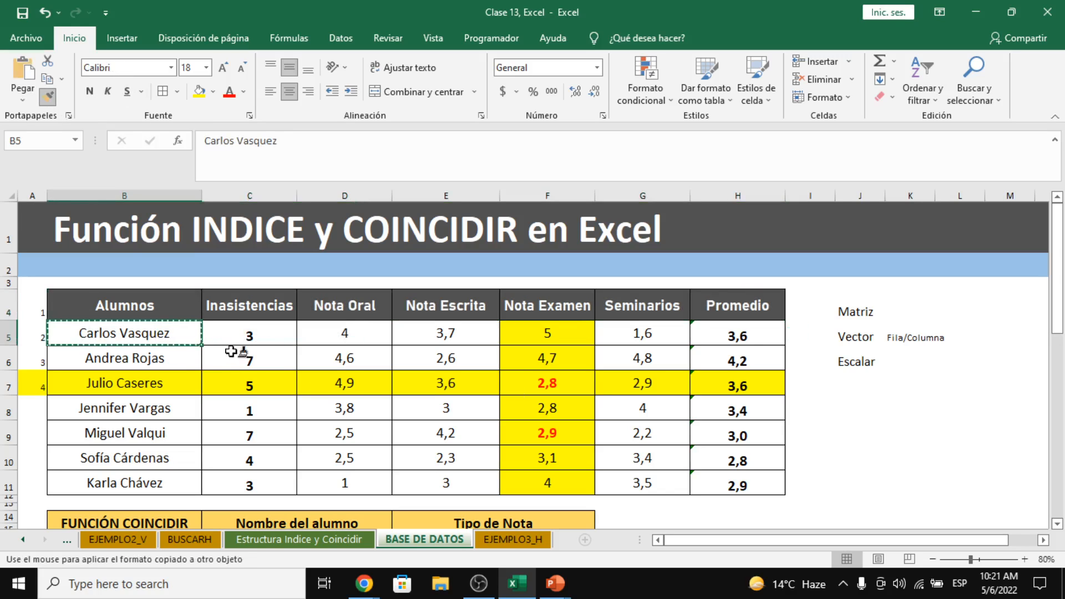
mouse_move(166, 333)
mouse_down()
mouse_move(743, 407)
mouse_move(739, 477)
mouse_up()
click(162, 335)
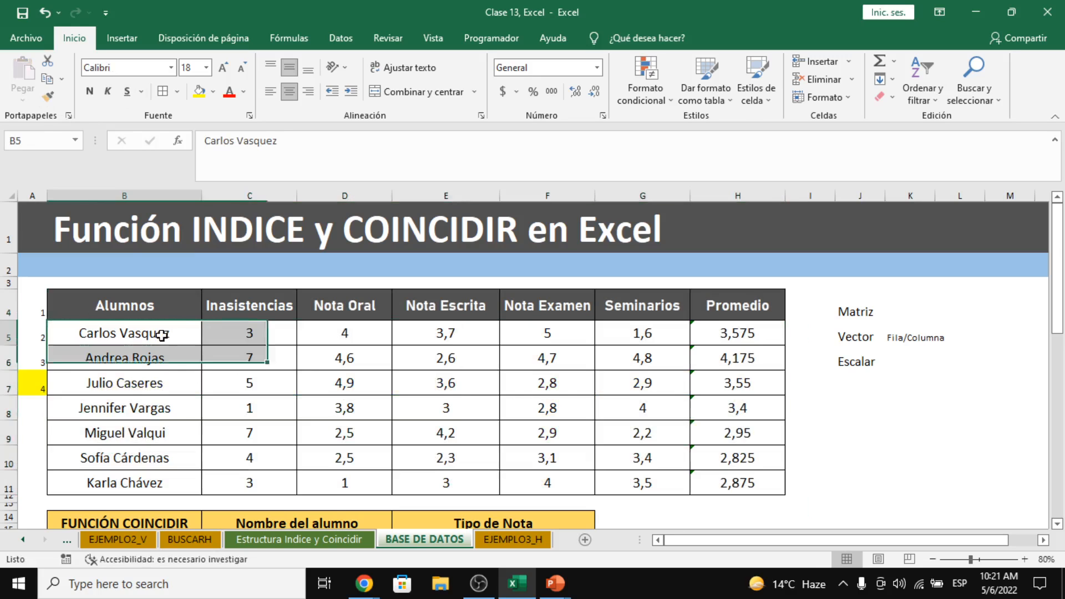
Step: Remove the fill color from the row number cell A7
scroll(318, 366, down, 1)
click(34, 295)
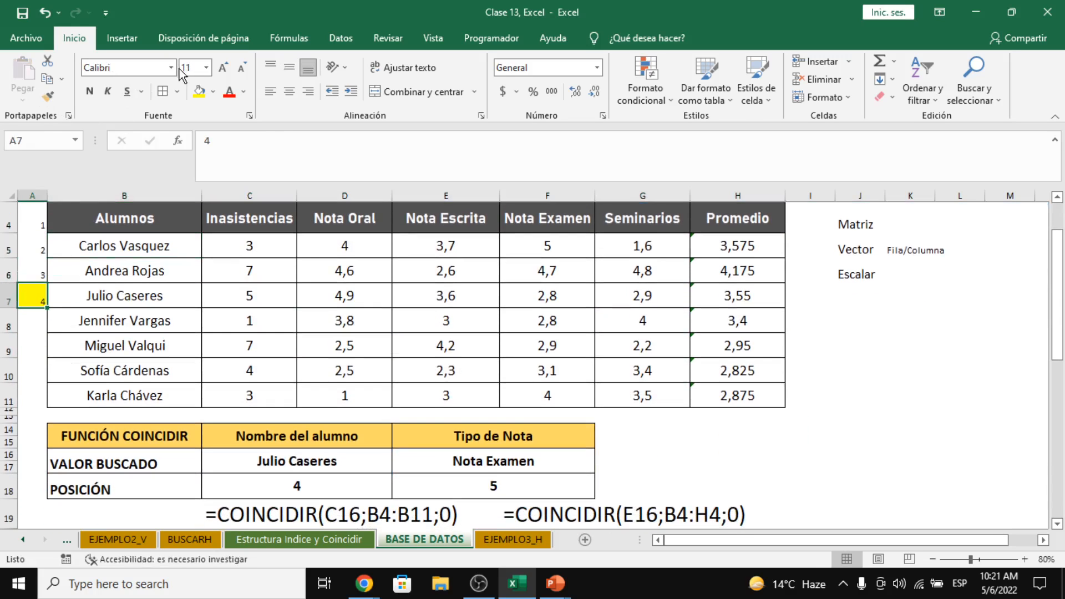
click(213, 91)
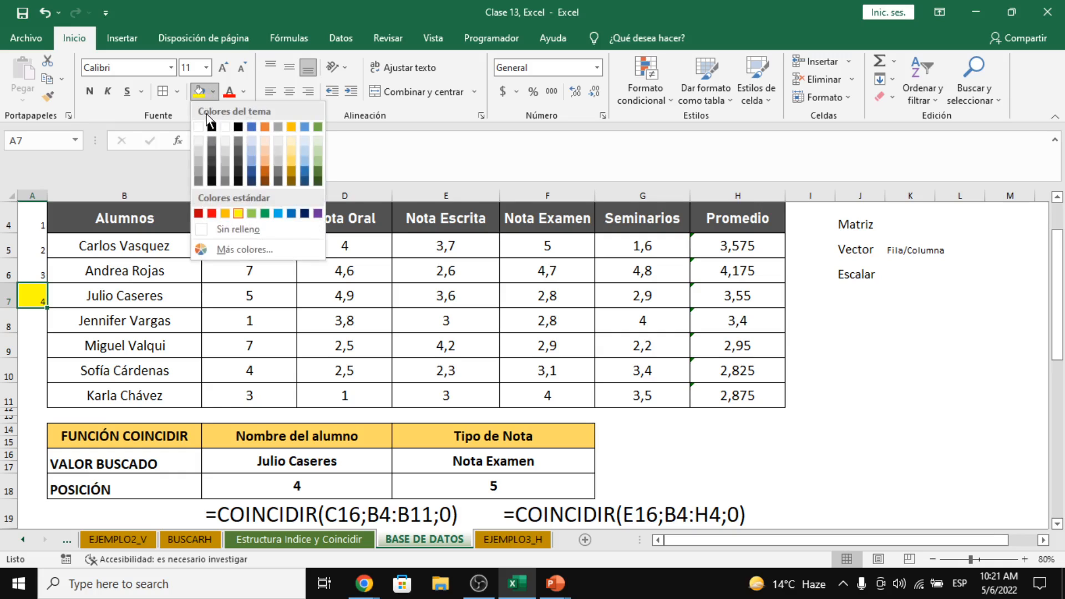
click(238, 229)
click(280, 352)
Step: Examine where the student chosen in G21 sits in the grades table, comparing row 9 with the lookup block
scroll(354, 396, down, 2)
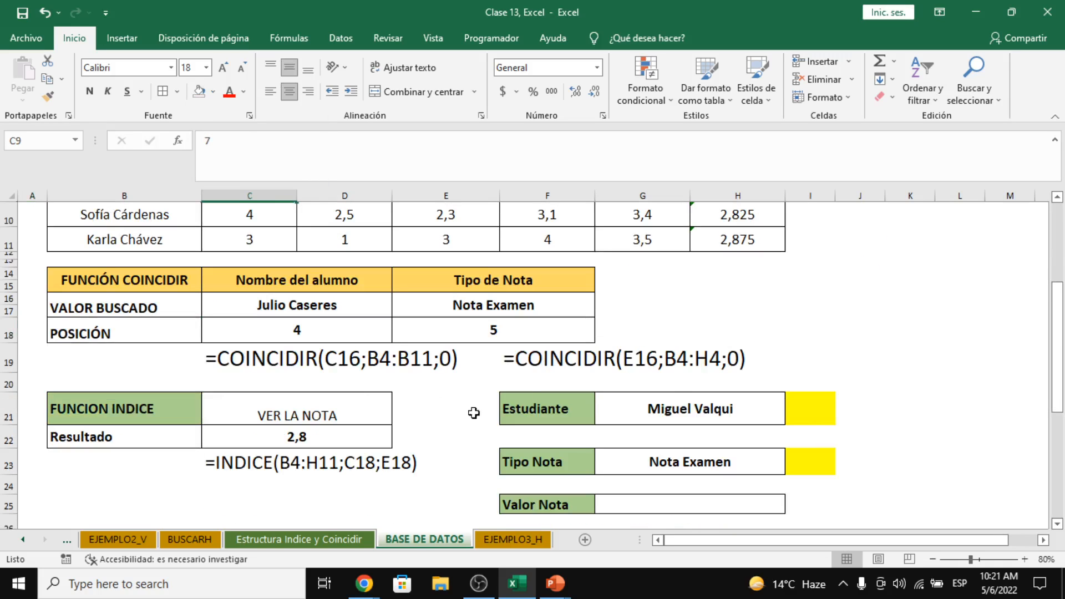
click(810, 429)
click(806, 413)
scroll(758, 402, up, 2)
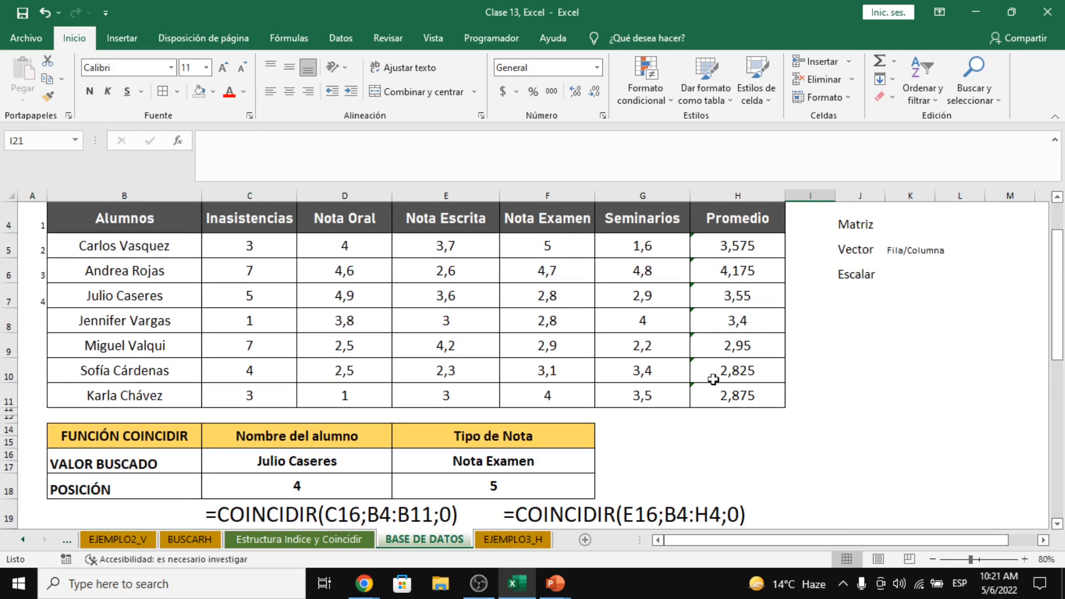
scroll(700, 360, up, 1)
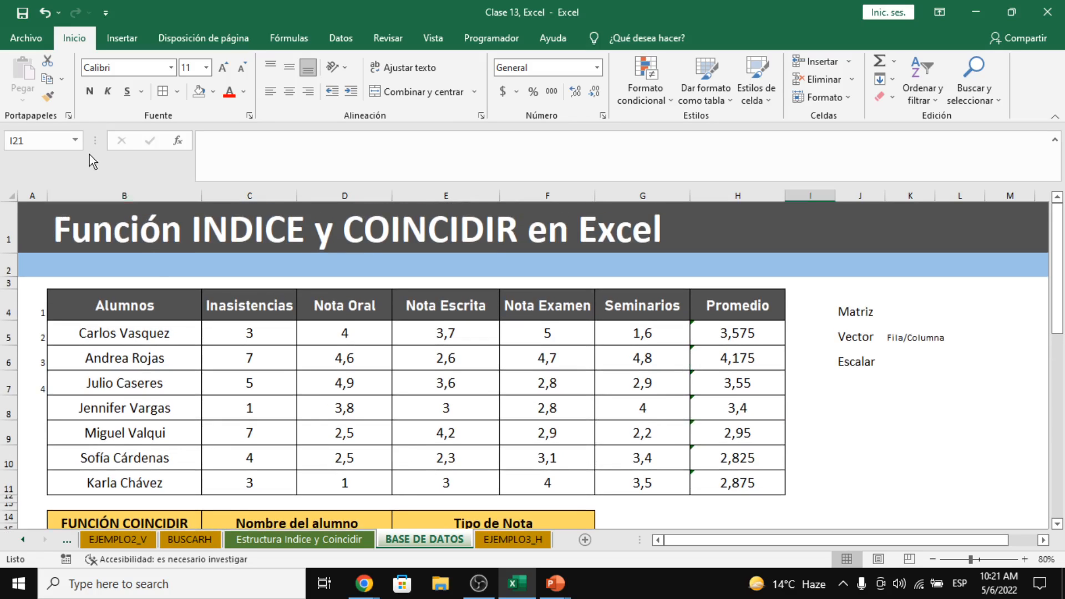
click(101, 434)
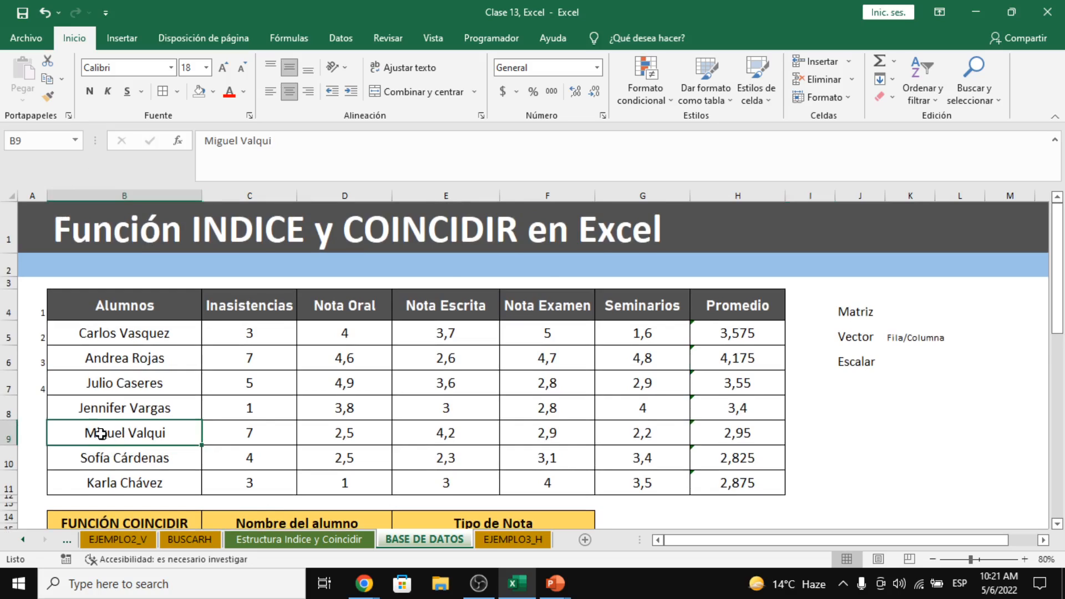
scroll(100, 434, down, 1)
drag(103, 343, 693, 347)
drag(120, 351, 52, 340)
click(9, 345)
scroll(363, 380, down, 1)
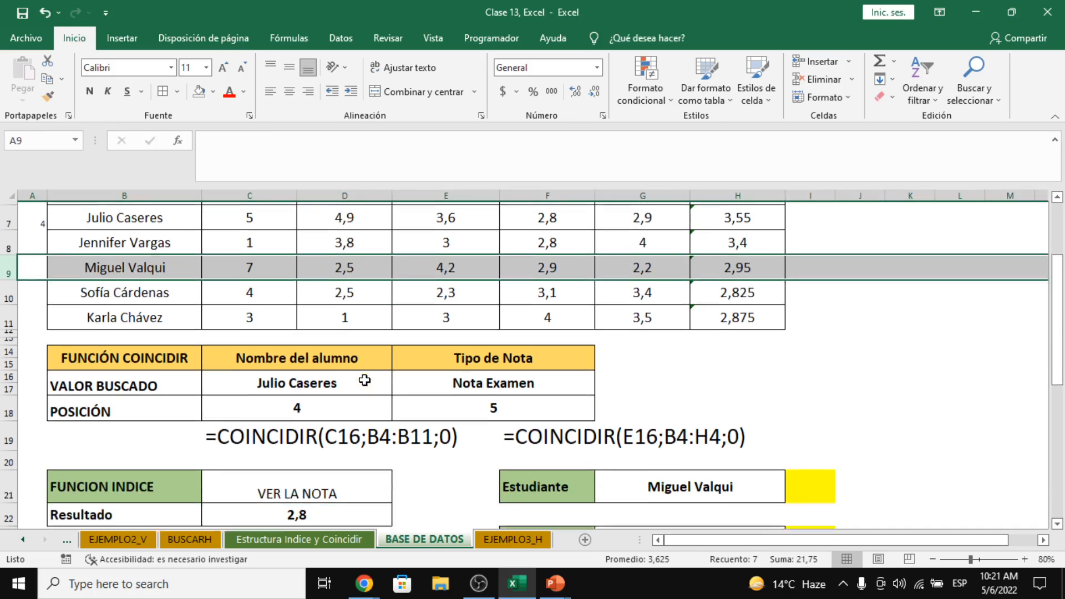
click(829, 474)
scroll(830, 474, up, 1)
scroll(830, 474, down, 1)
scroll(829, 474, up, 1)
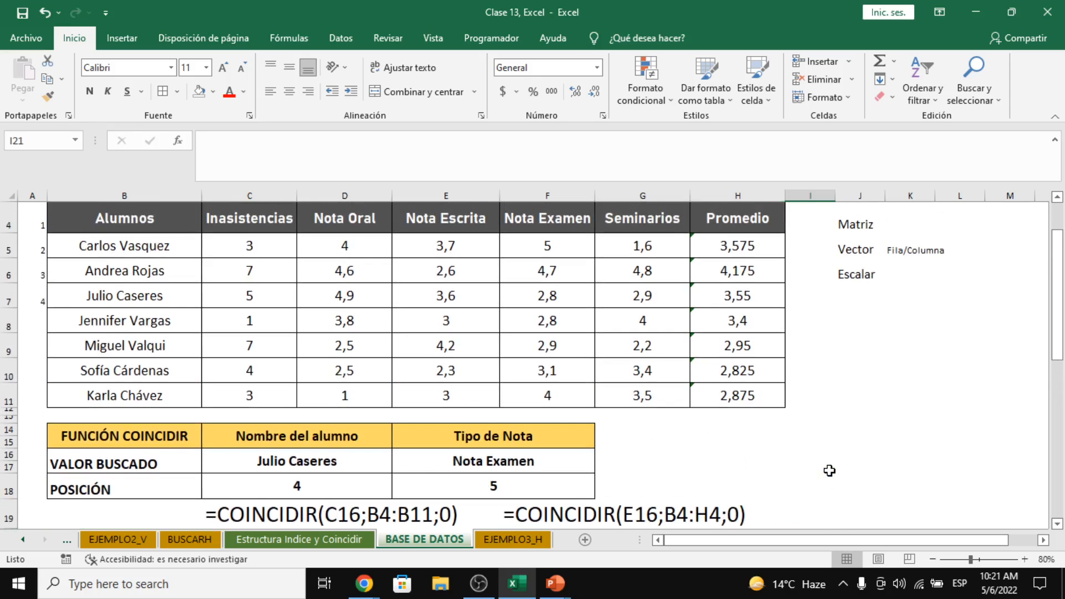
scroll(829, 471, down, 1)
Step: Start a COINCIDIR formula in I21 with the Estudiante cell G21 as the lookup value
click(931, 559)
click(932, 559)
scroll(887, 465, up, 1)
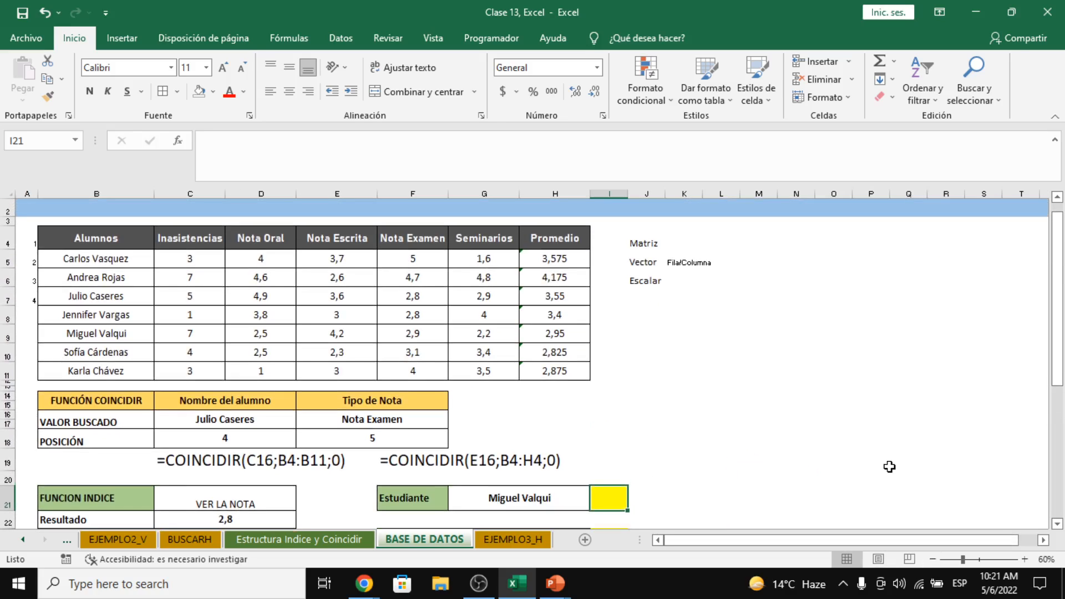
text(=coinc)
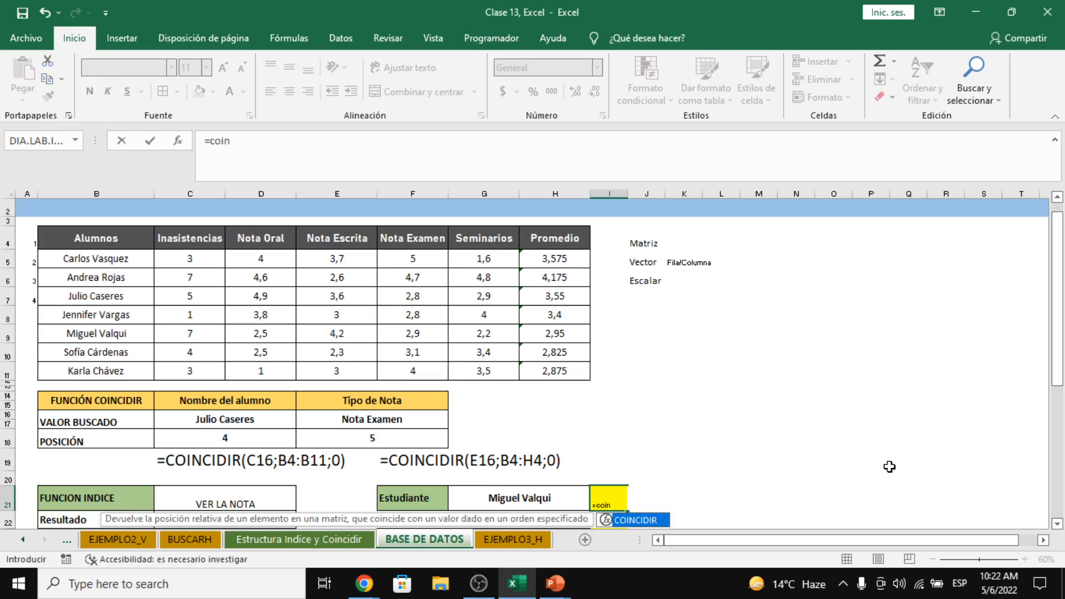
key(Tab)
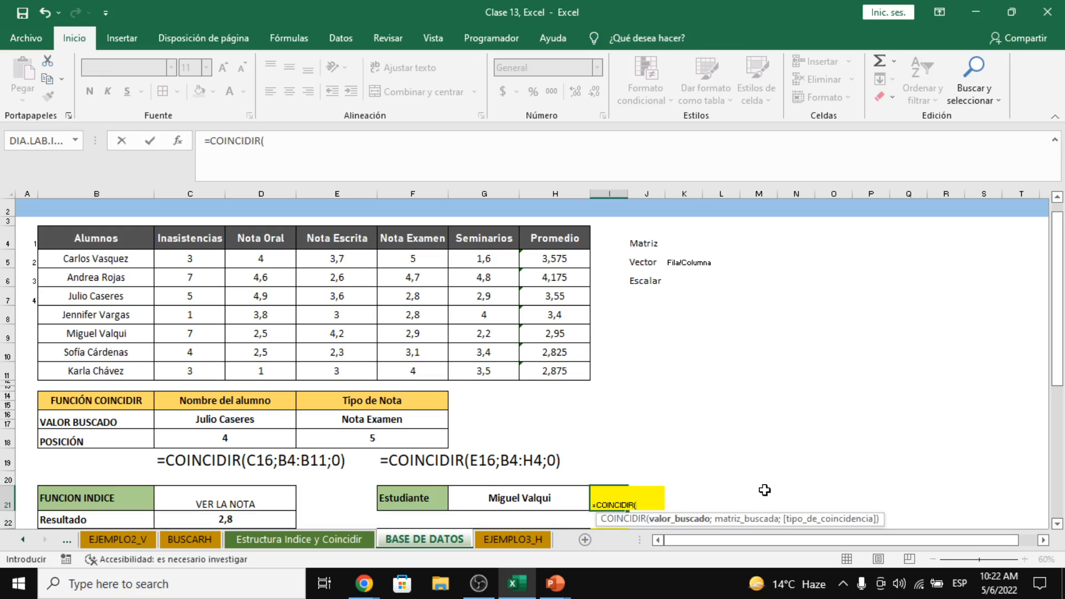
click(522, 501)
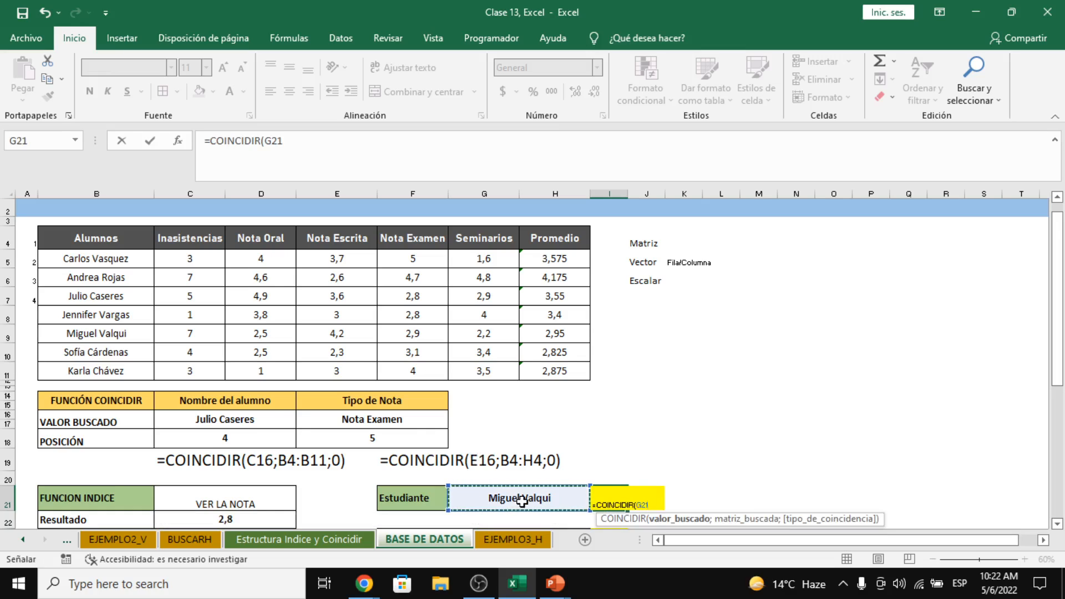
text(;)
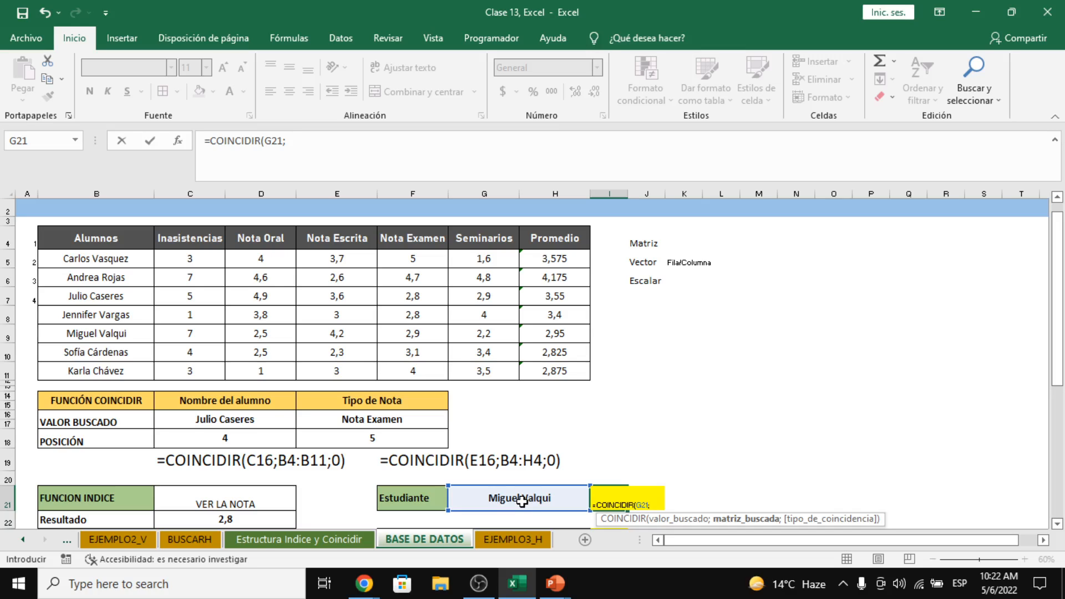
click(84, 236)
drag(83, 235, 554, 234)
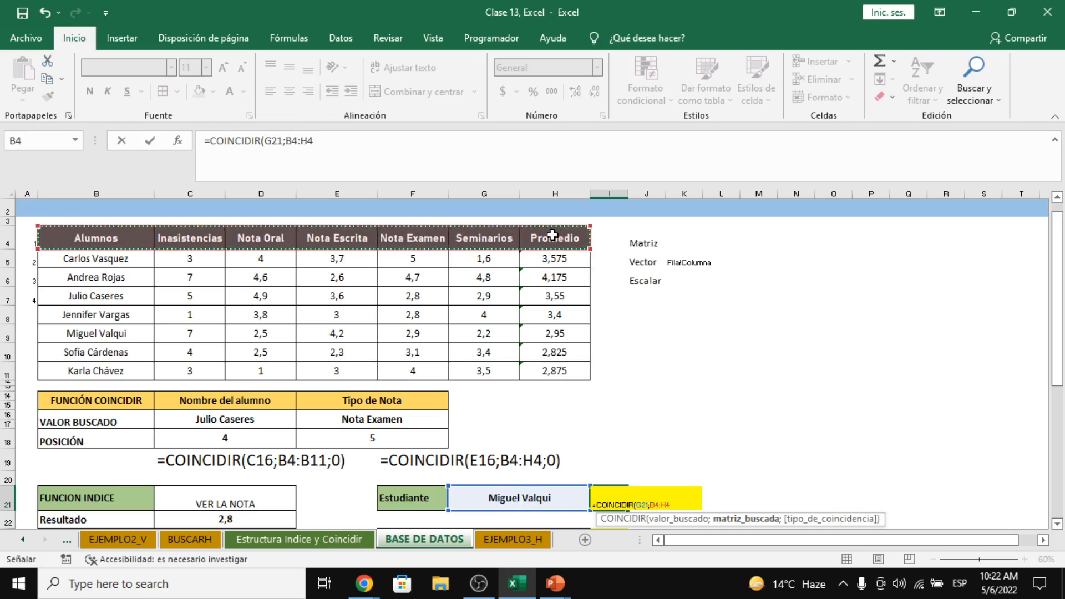
drag(100, 239, 577, 368)
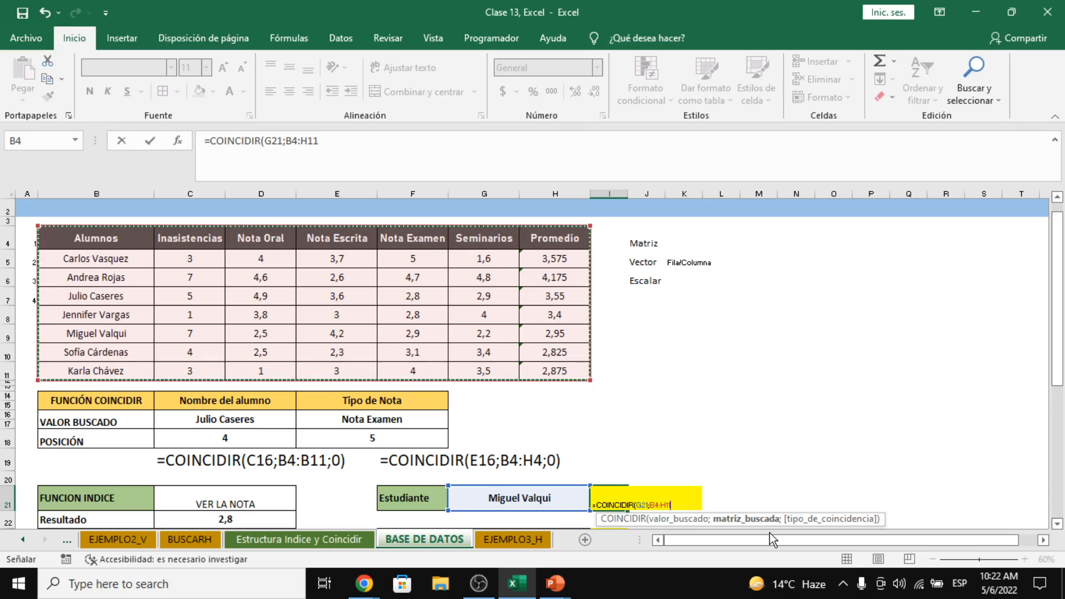
key(BackSpace)
key(BackSpace)
key(BackSpace)
key(BackSpace)
key(BackSpace)
key(BackSpace)
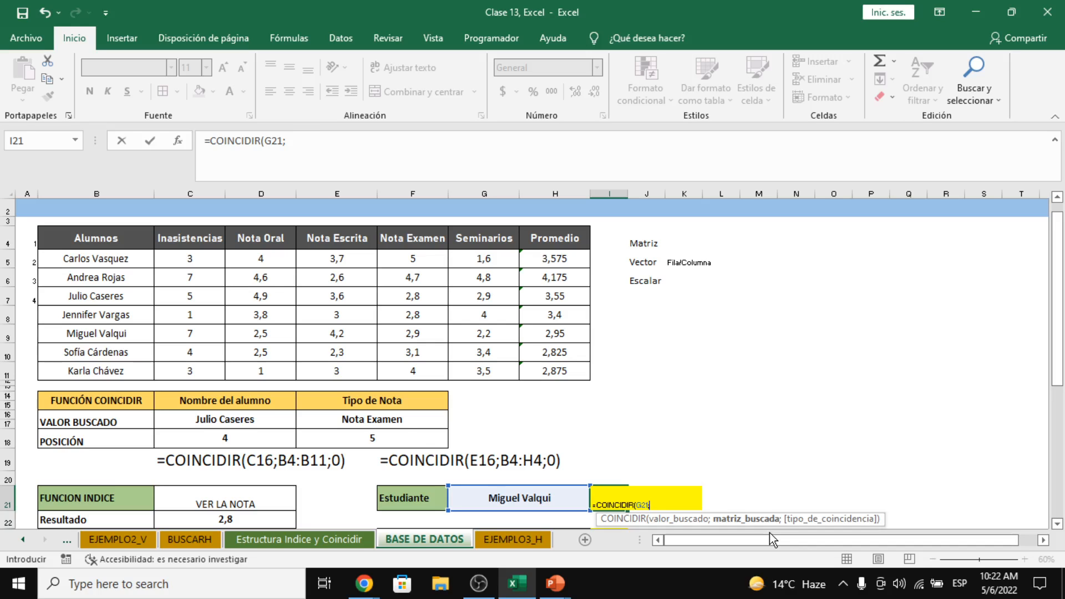
Step: Switch to the Google Meet call, read the latest chat messages, and return to the Excel workbook
key(alt+Tab)
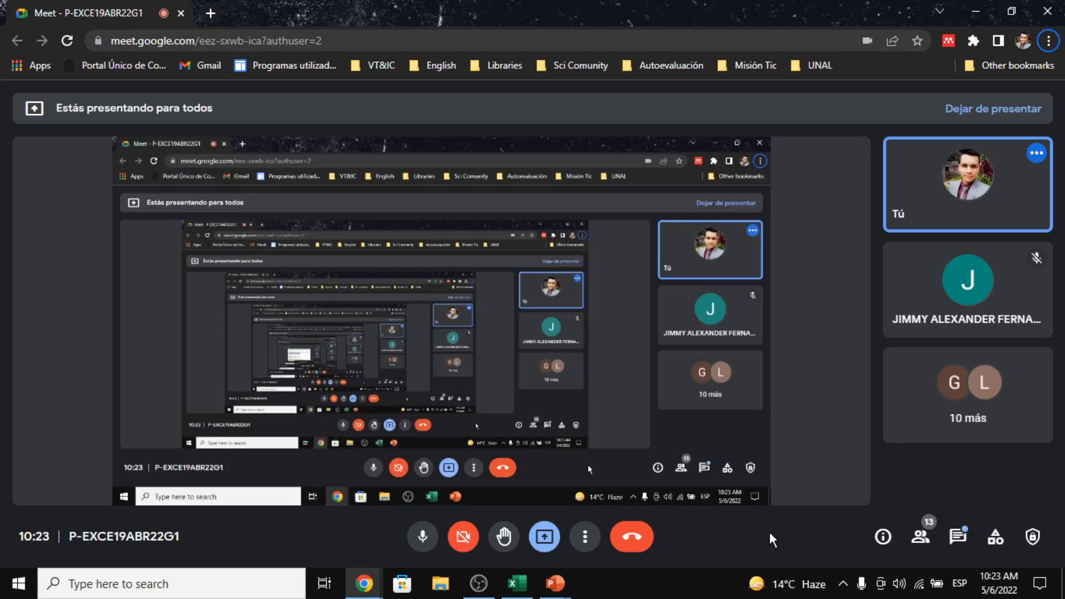
click(959, 535)
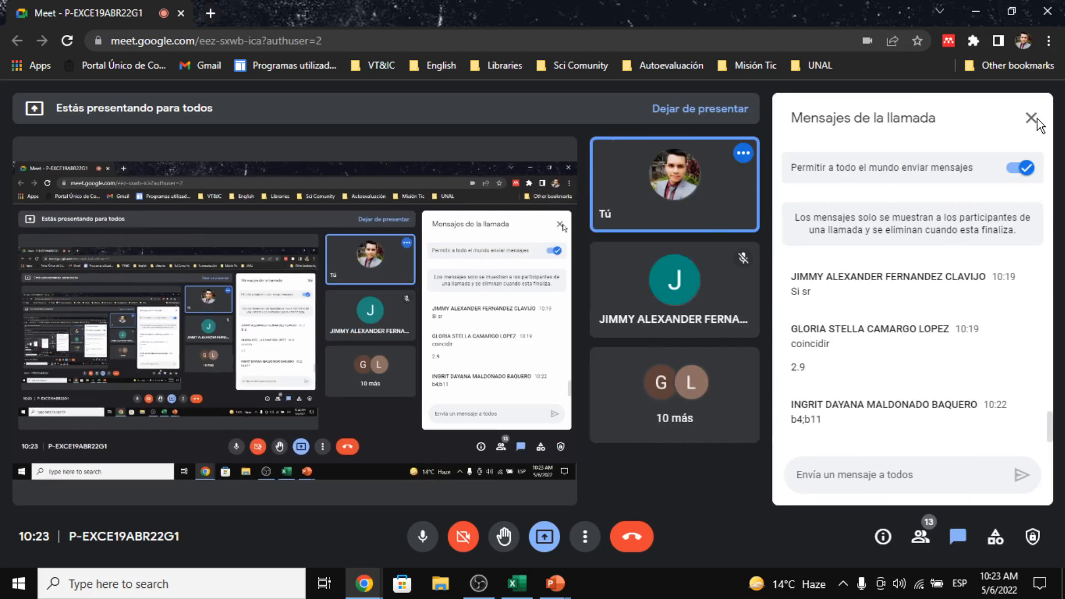
click(1033, 120)
key(alt+Tab)
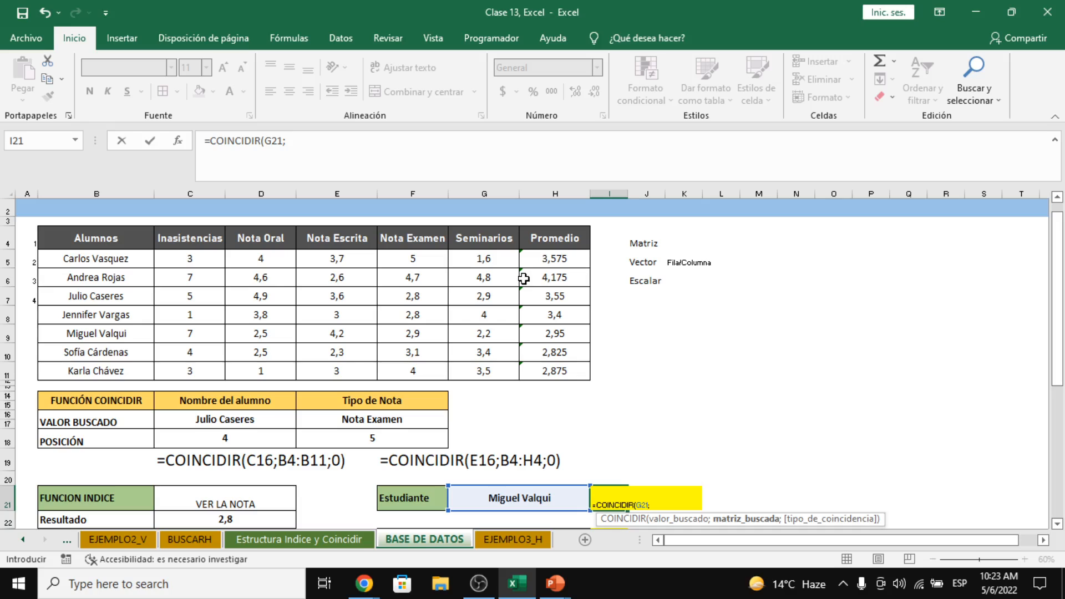
Step: Complete the COINCIDIR formula in I21 with B4:B11 as the lookup array and 0 for an exact match
drag(126, 247, 138, 366)
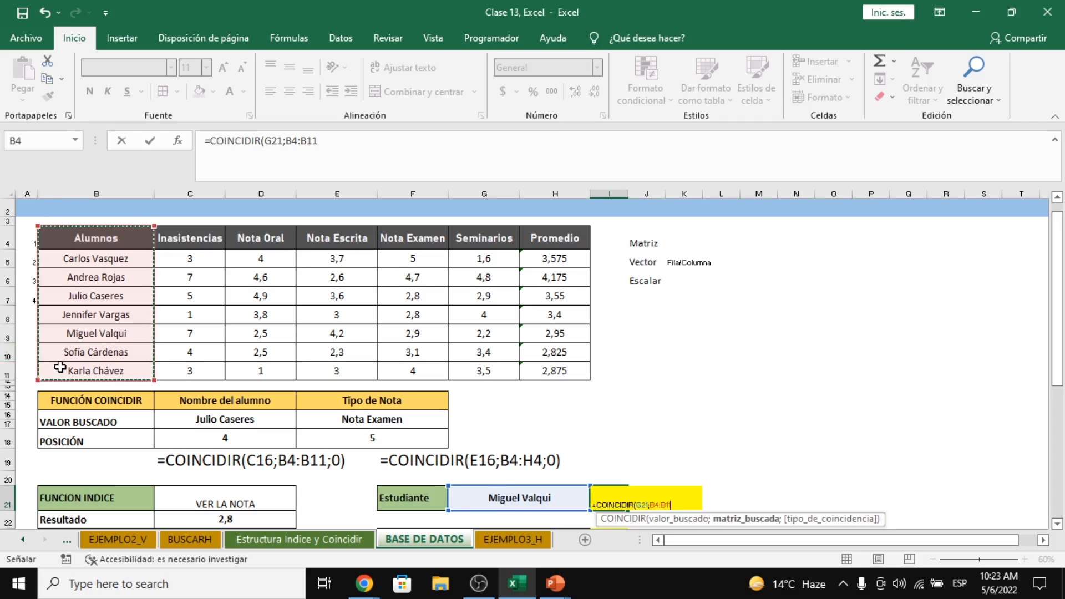
text(;)
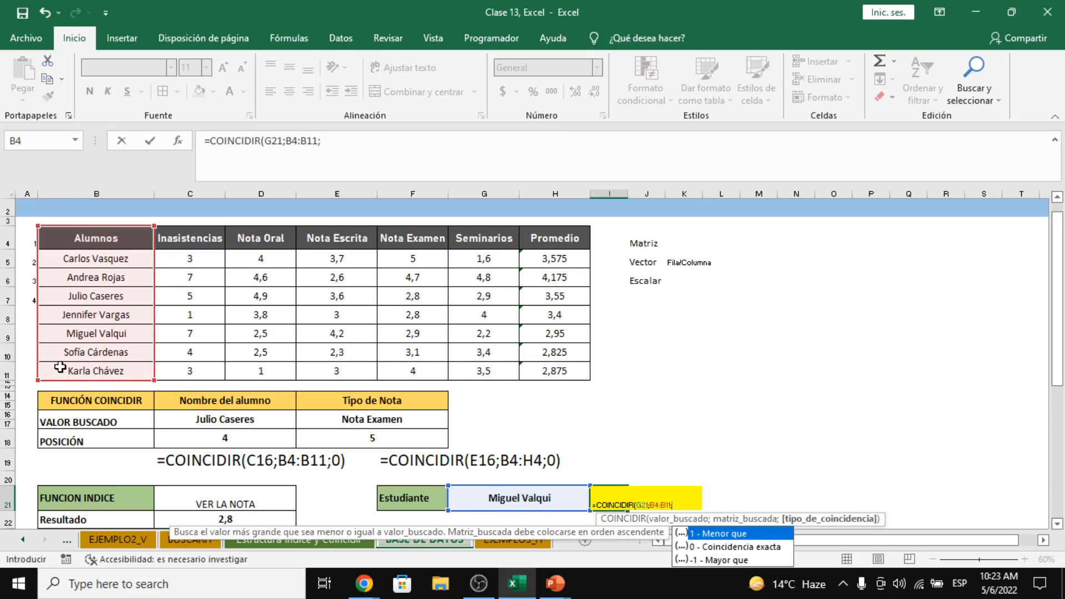
key(Down)
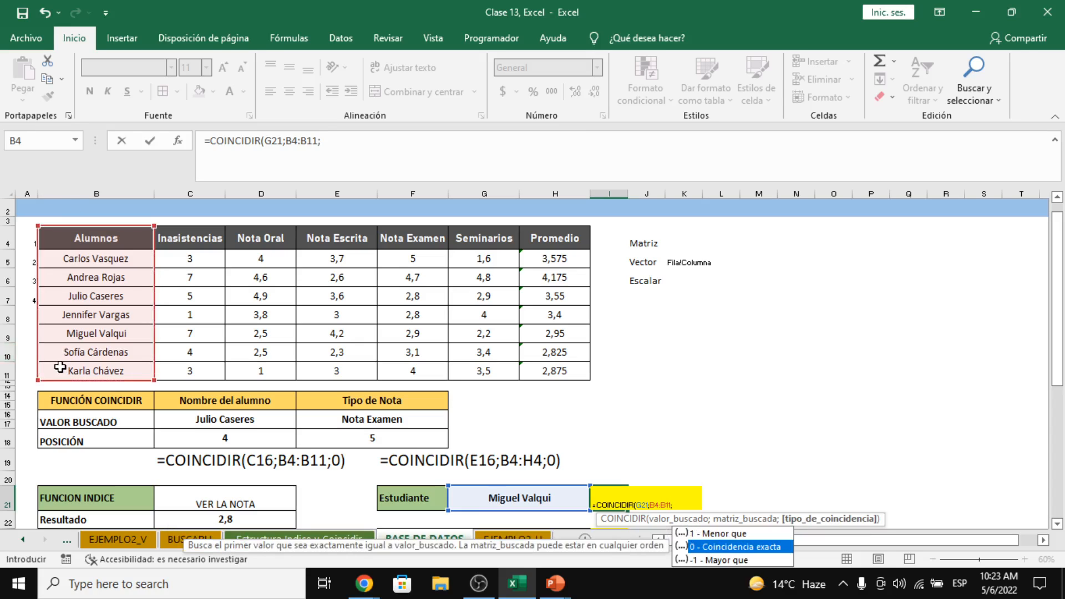
key(Tab)
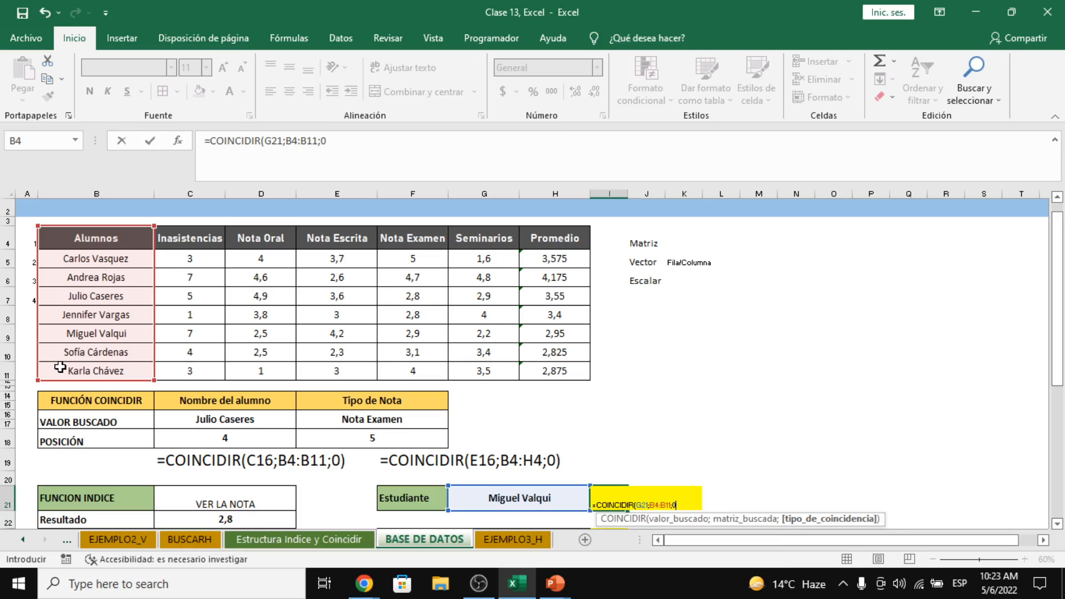
key(Return)
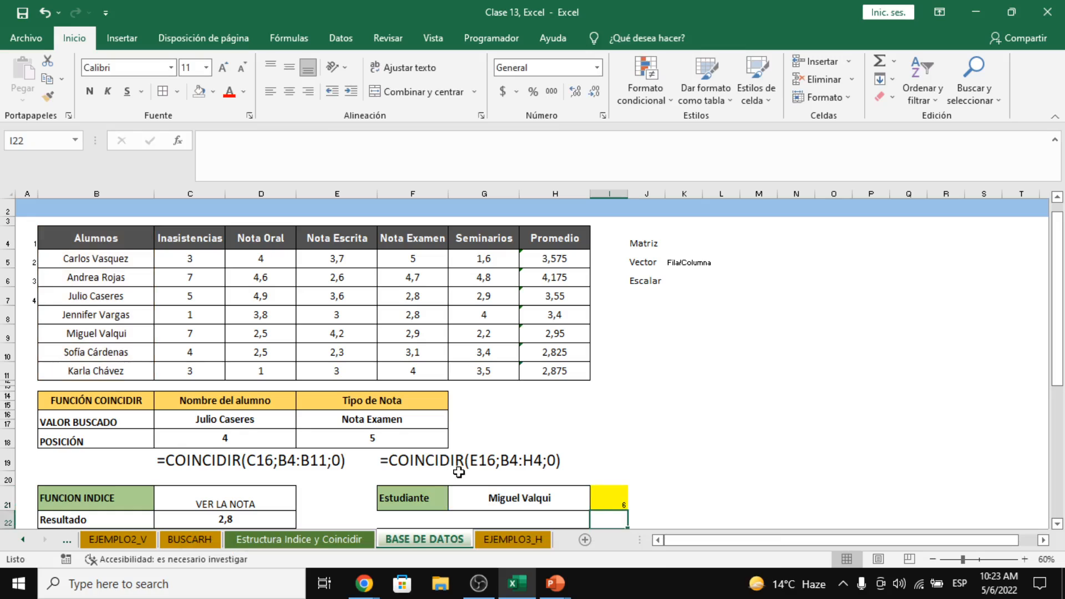
Step: Increase the font size of the entire BASE DE DATOS sheet to 24
click(620, 502)
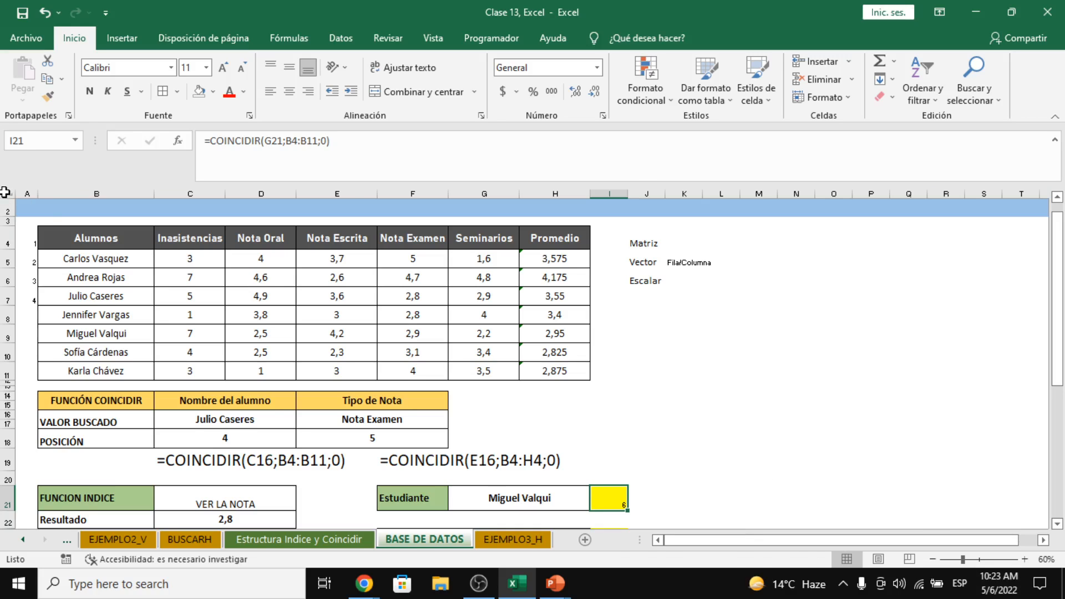
click(5, 192)
click(224, 69)
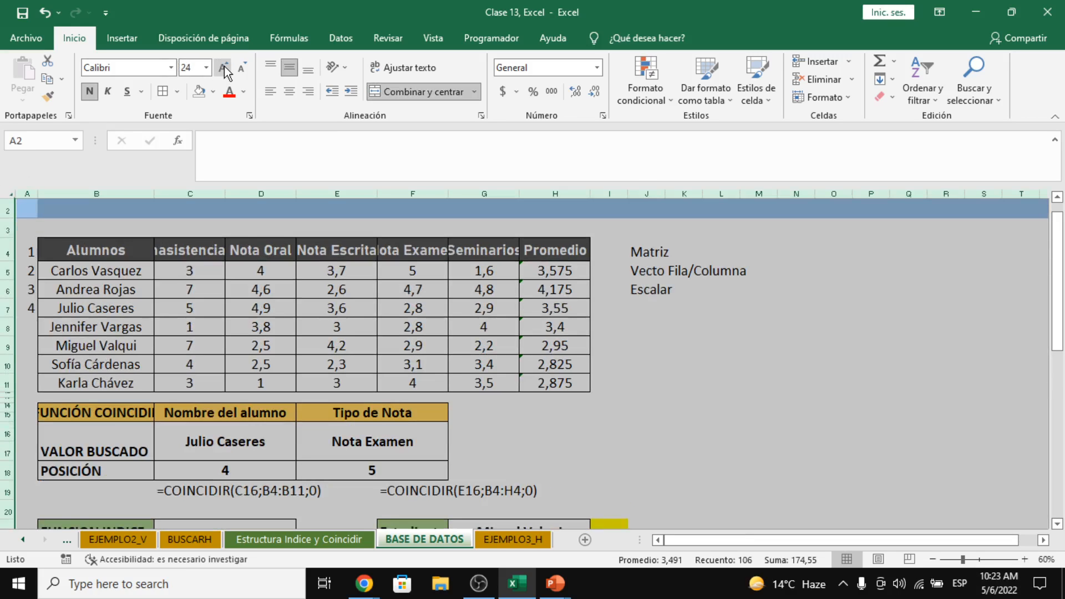
click(786, 427)
scroll(785, 425, down, 1)
drag(1061, 320, 1060, 313)
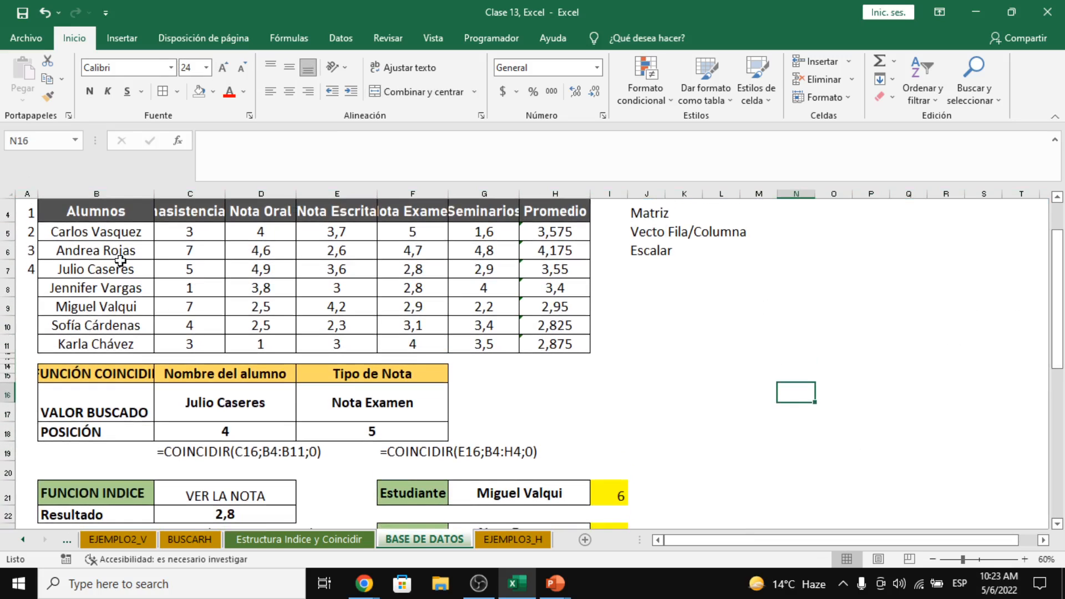
Step: Continue the row position numbering in column A with 5 in A8 and 6 in A9
click(23, 217)
click(24, 232)
click(28, 251)
click(33, 270)
click(35, 286)
text(5)
key(Return)
text(6)
key(Return)
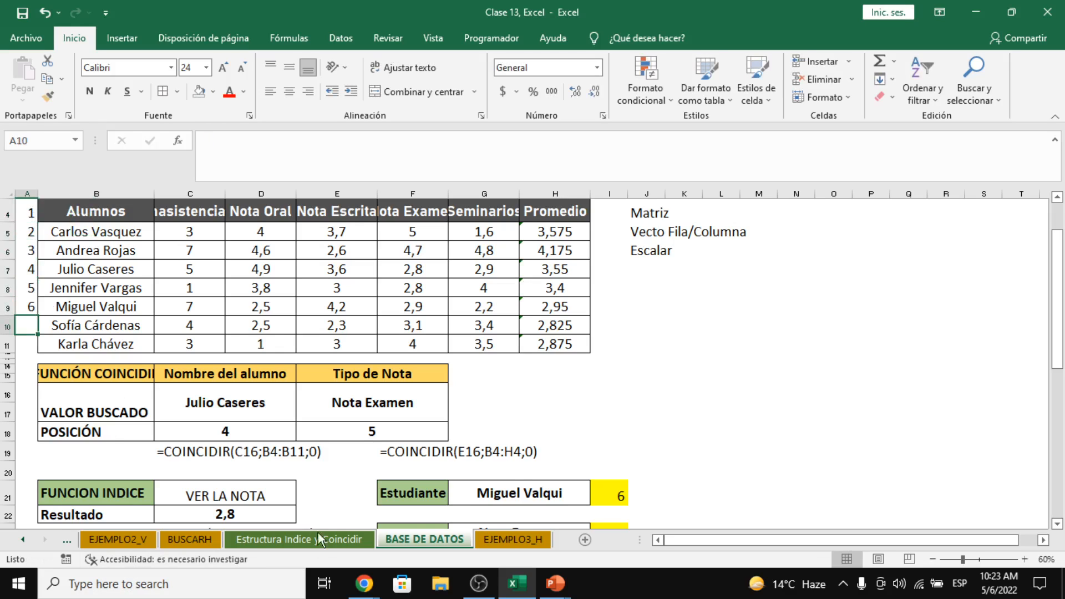
Step: Switch to the Google Meet call, mute all participants, and return to the Excel workbook
mouse_move(352, 582)
click(285, 534)
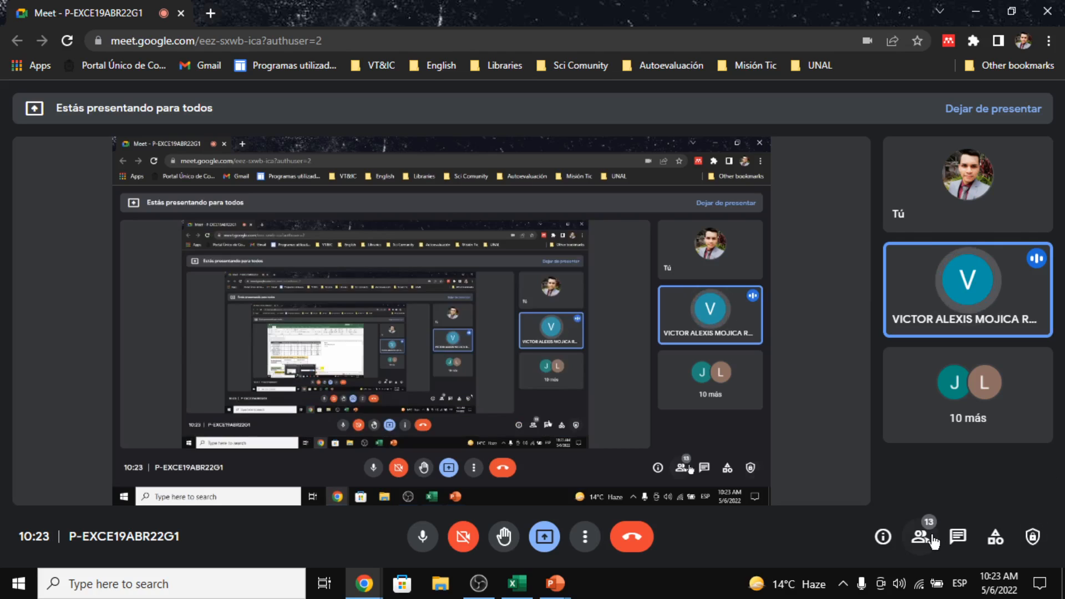
click(920, 536)
click(846, 177)
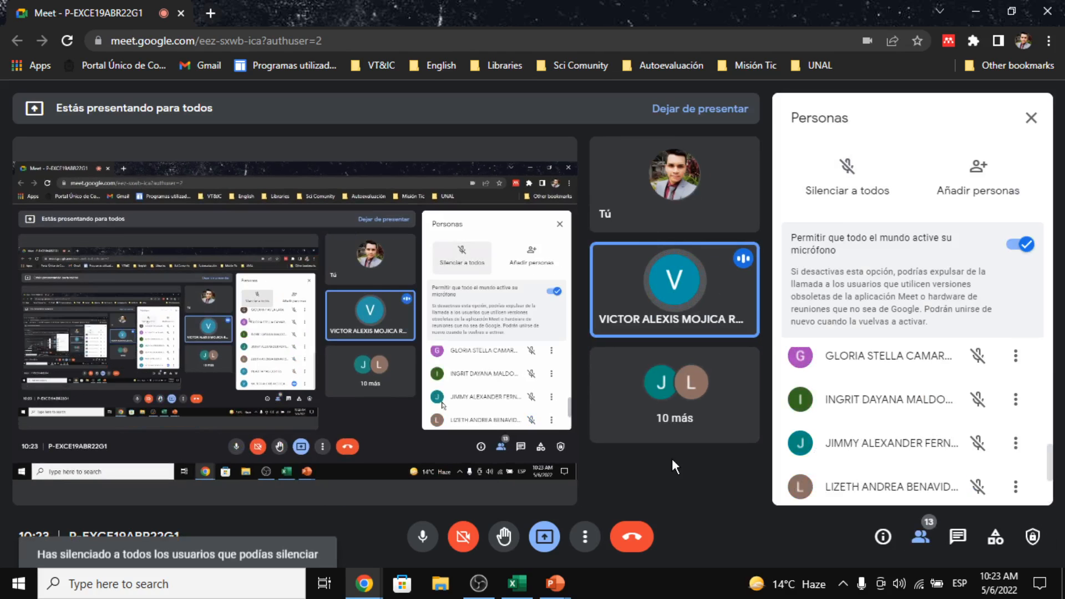
key(alt+Tab)
click(610, 394)
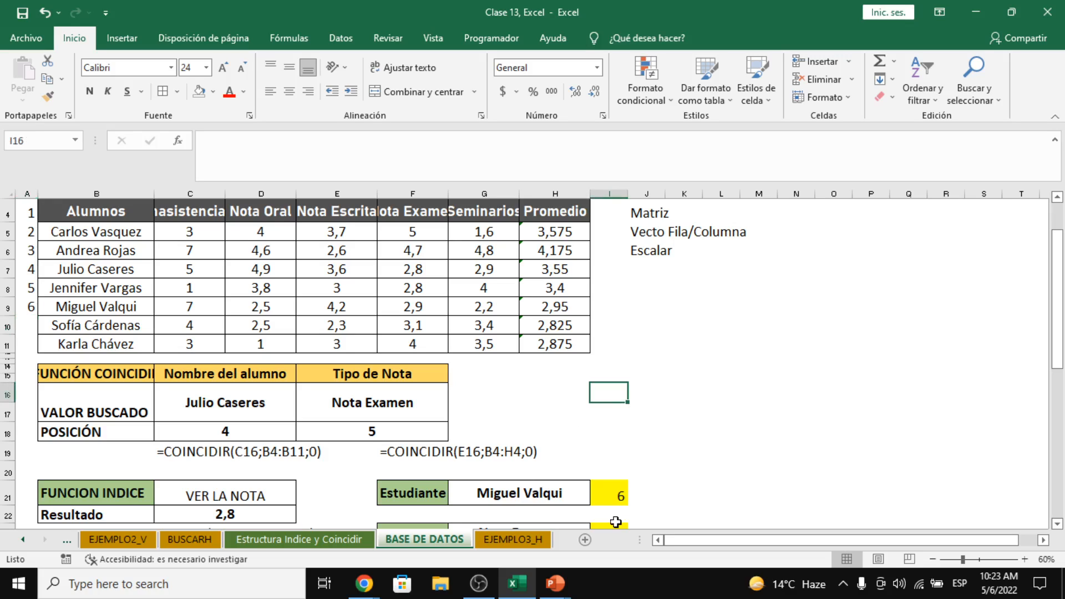
Step: Review the Estudiante position formula in I21 and the Nota Examen column of the grades table
click(609, 498)
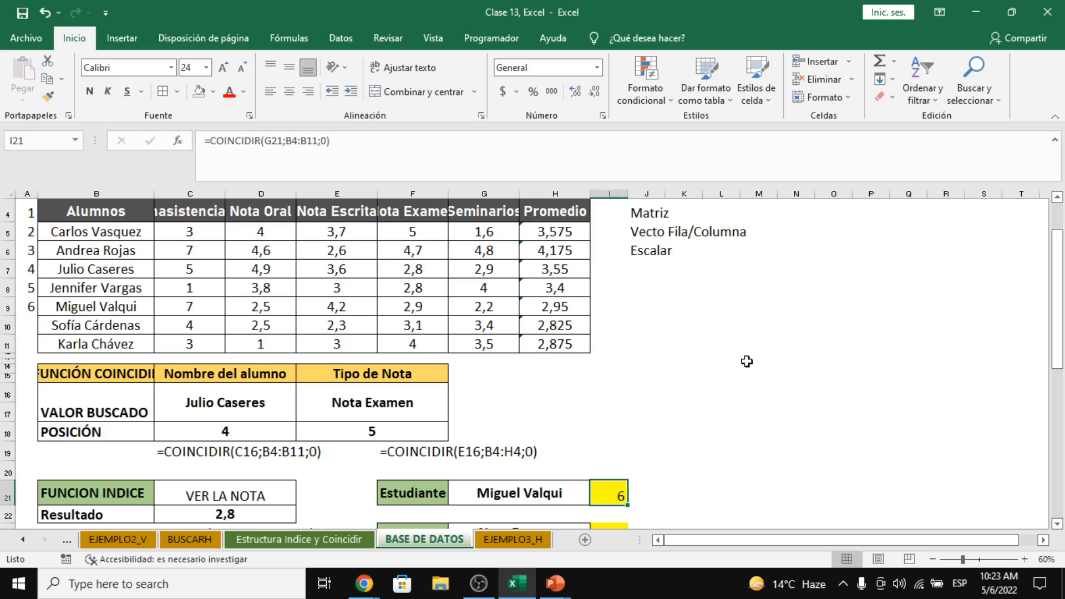
scroll(650, 356, down, 1)
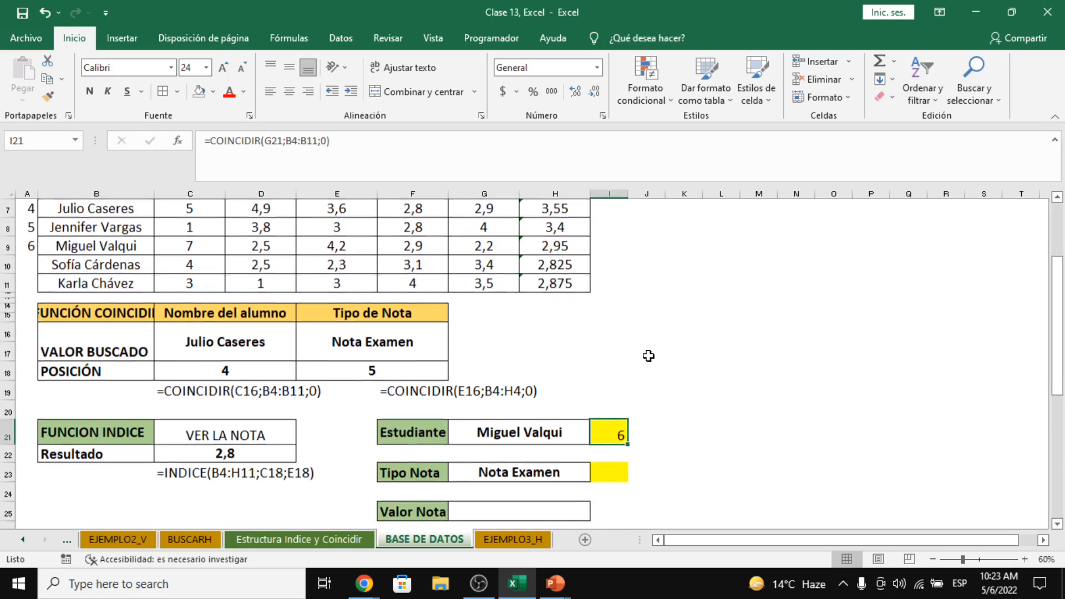
click(610, 472)
drag(1056, 352, 1056, 330)
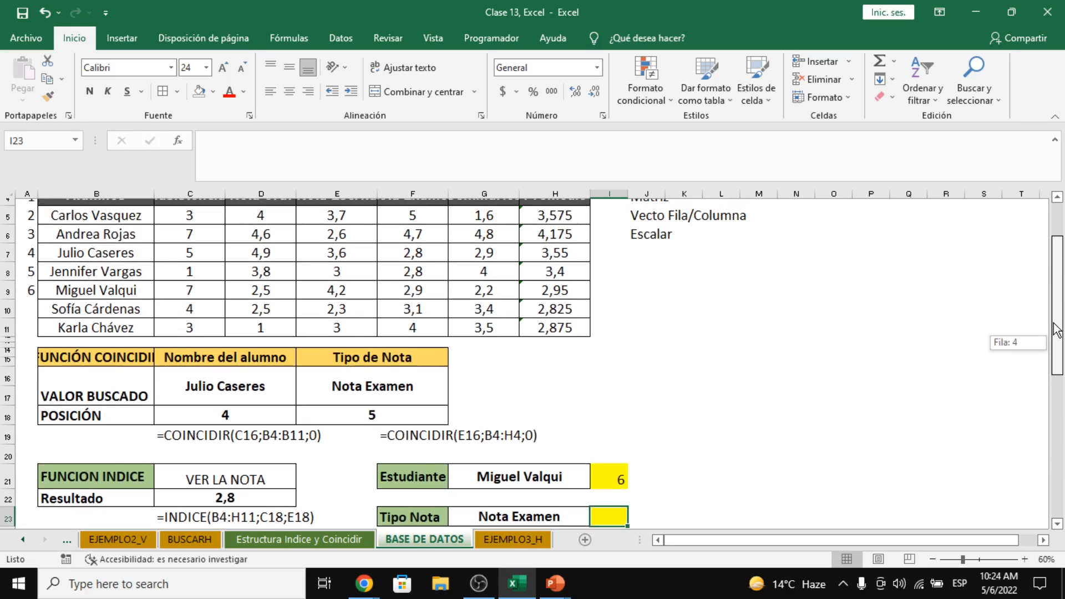
drag(1056, 330, 1056, 324)
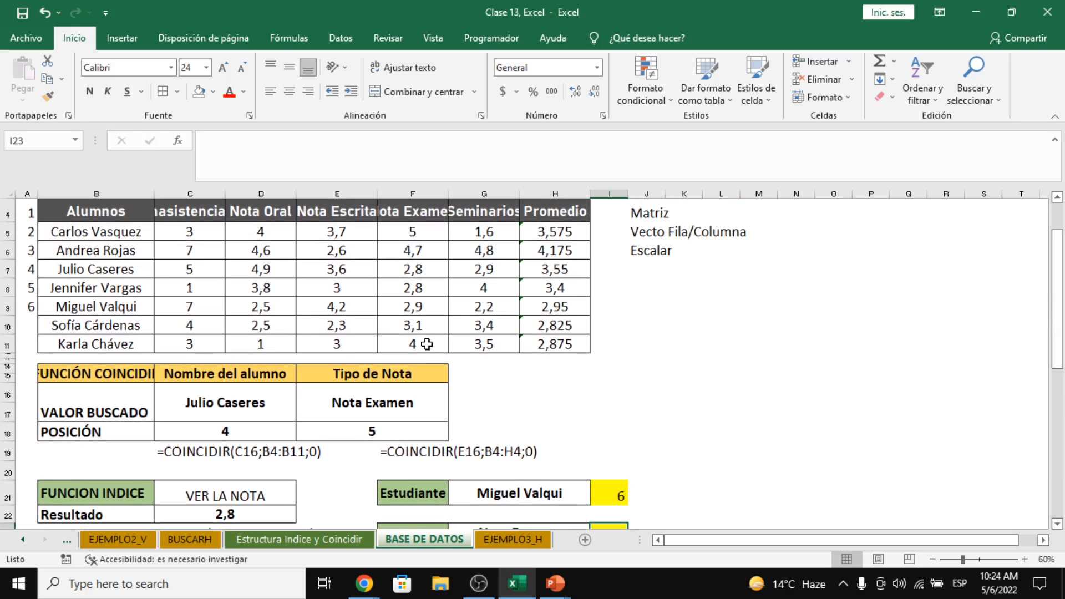
click(353, 343)
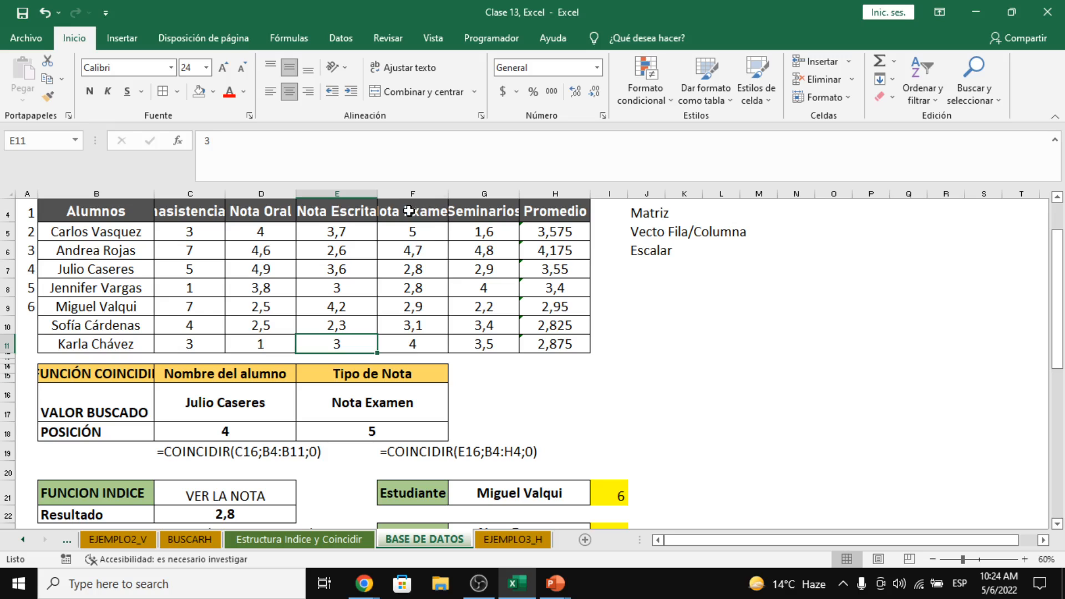
click(409, 211)
scroll(388, 249, down, 1)
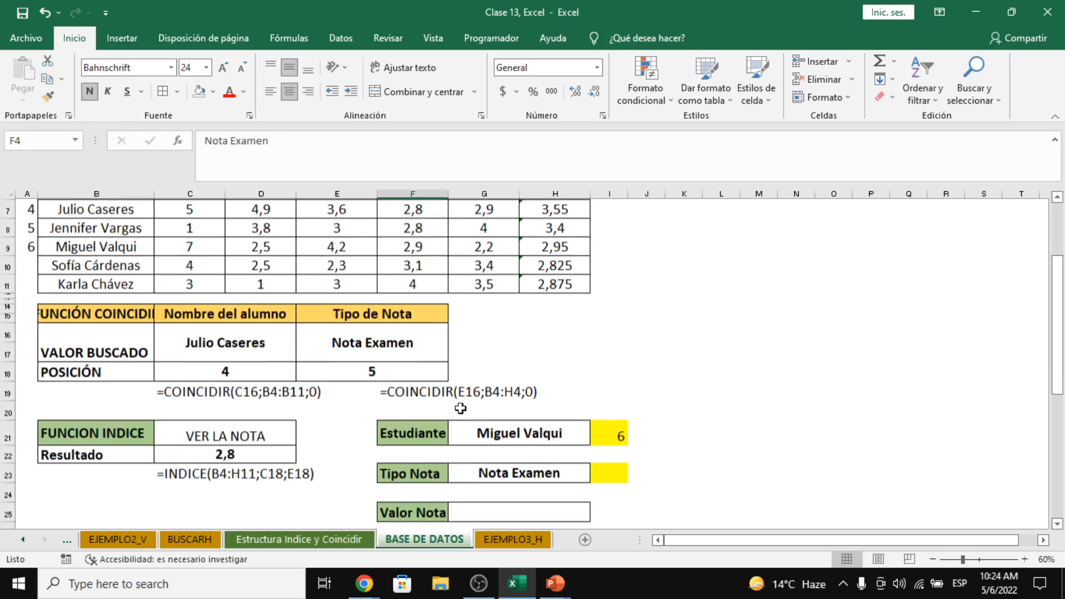
click(610, 432)
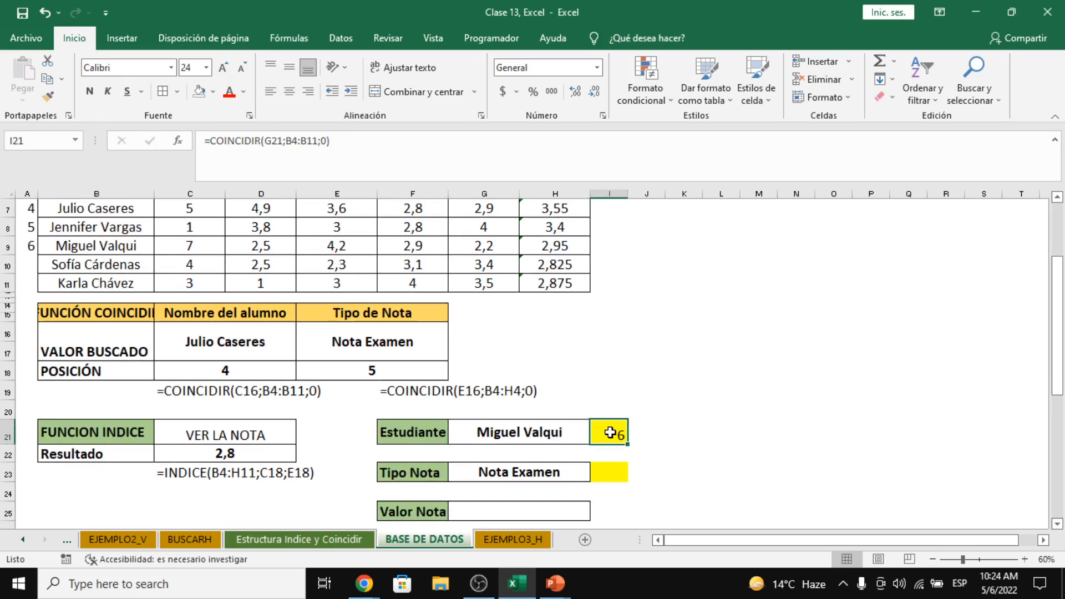
scroll(440, 272, up, 2)
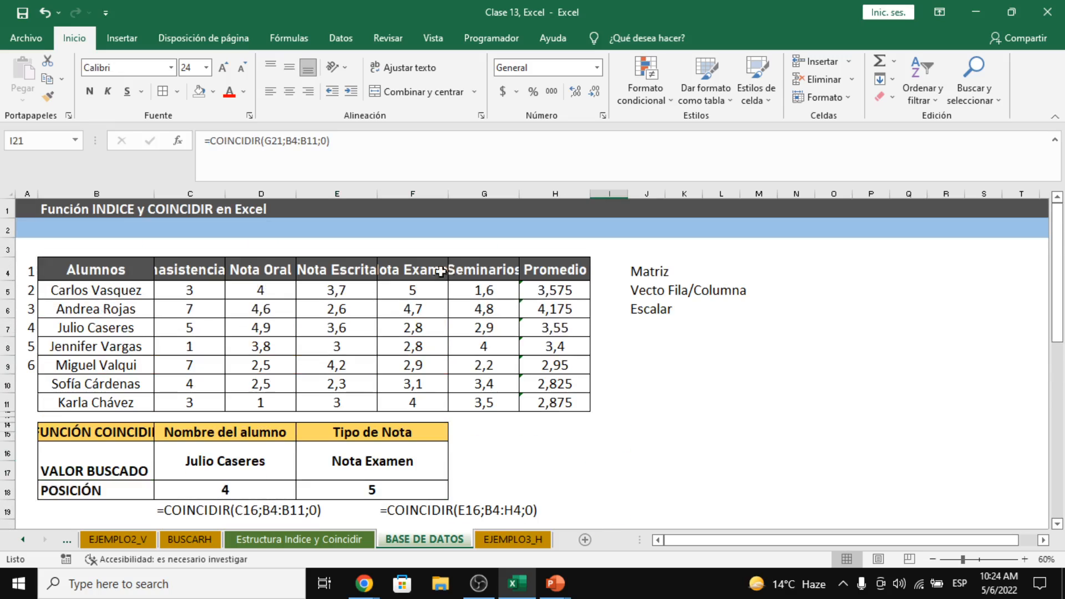
click(422, 193)
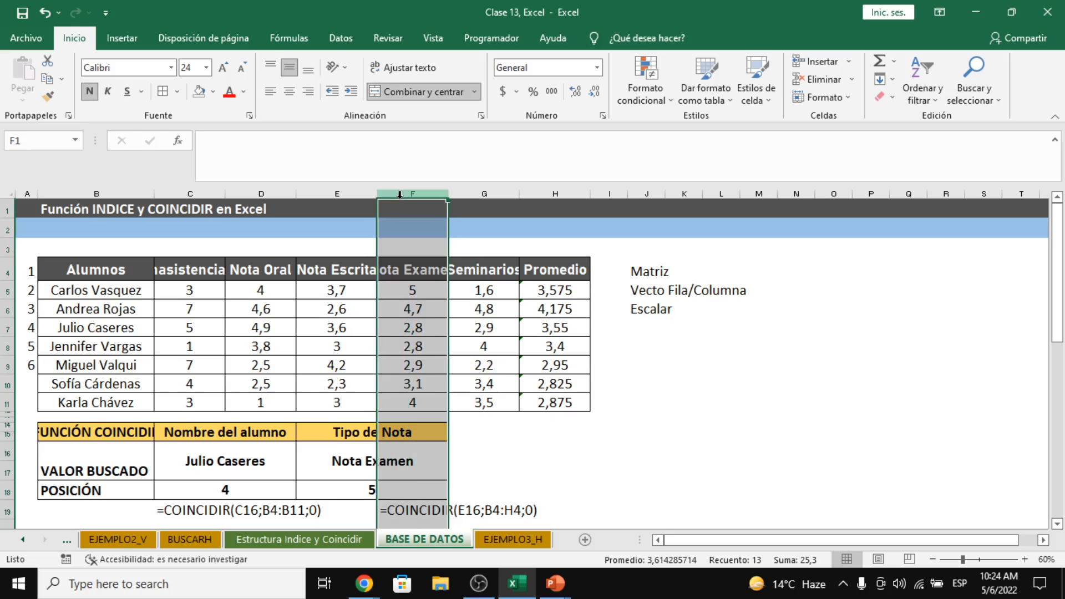
scroll(427, 311, down, 2)
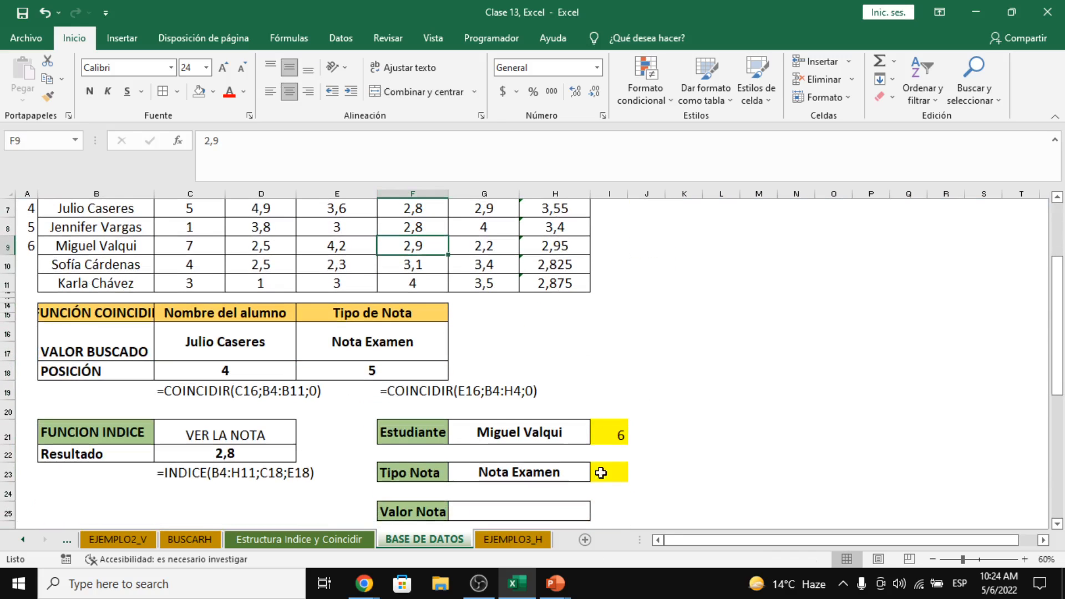
click(604, 476)
text(=coi)
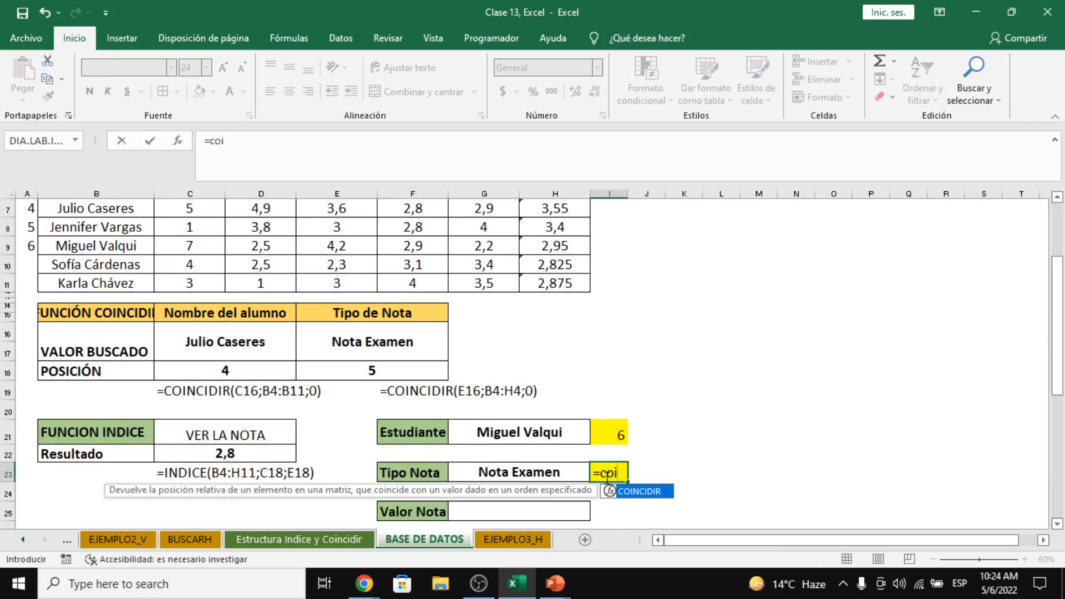
key(Tab)
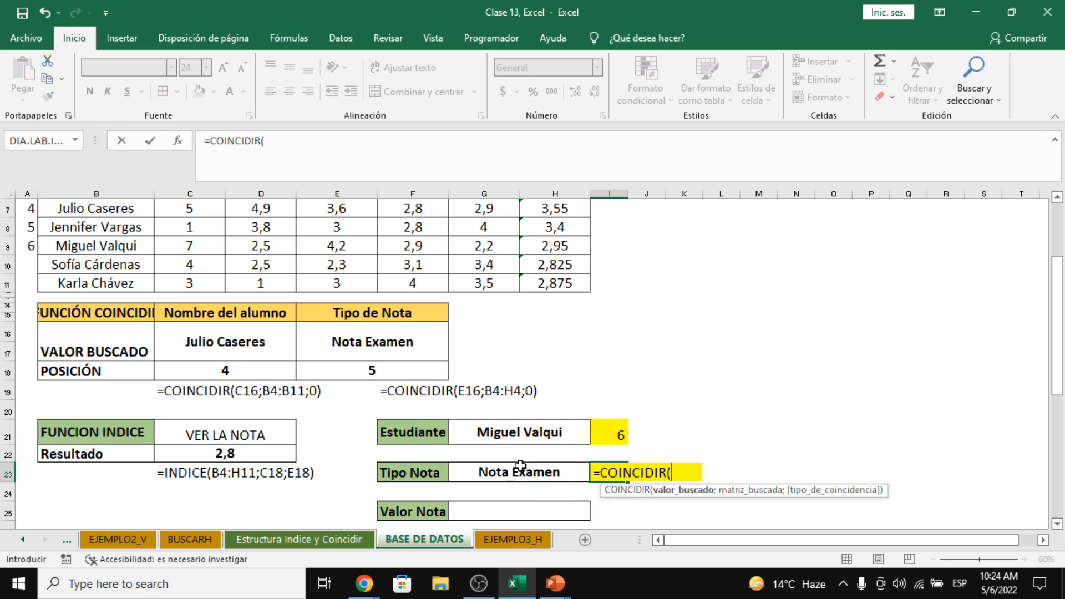
click(513, 480)
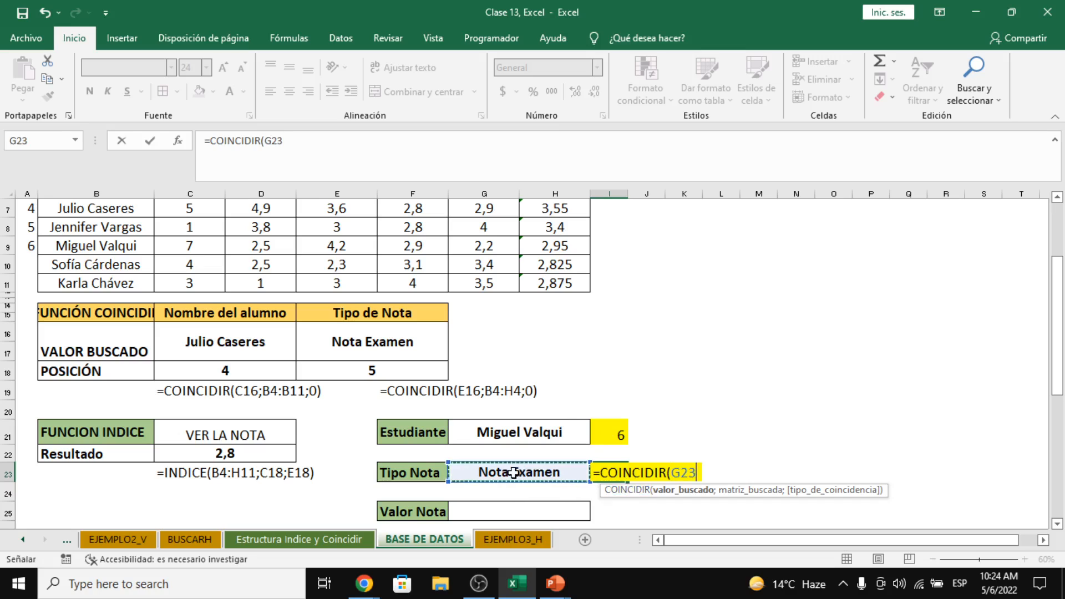
text(;)
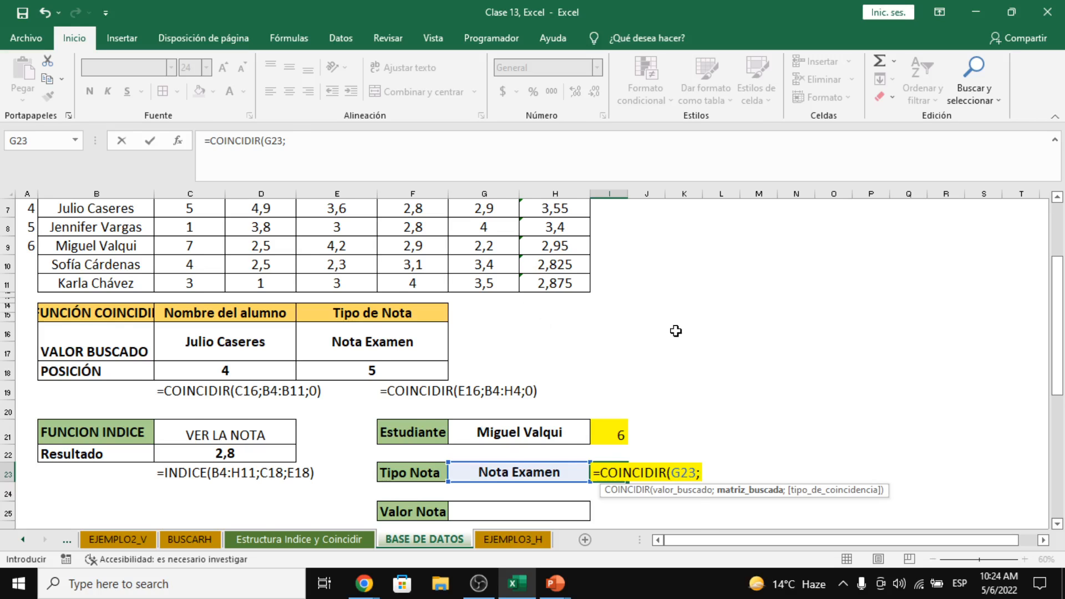
scroll(675, 330, up, 1)
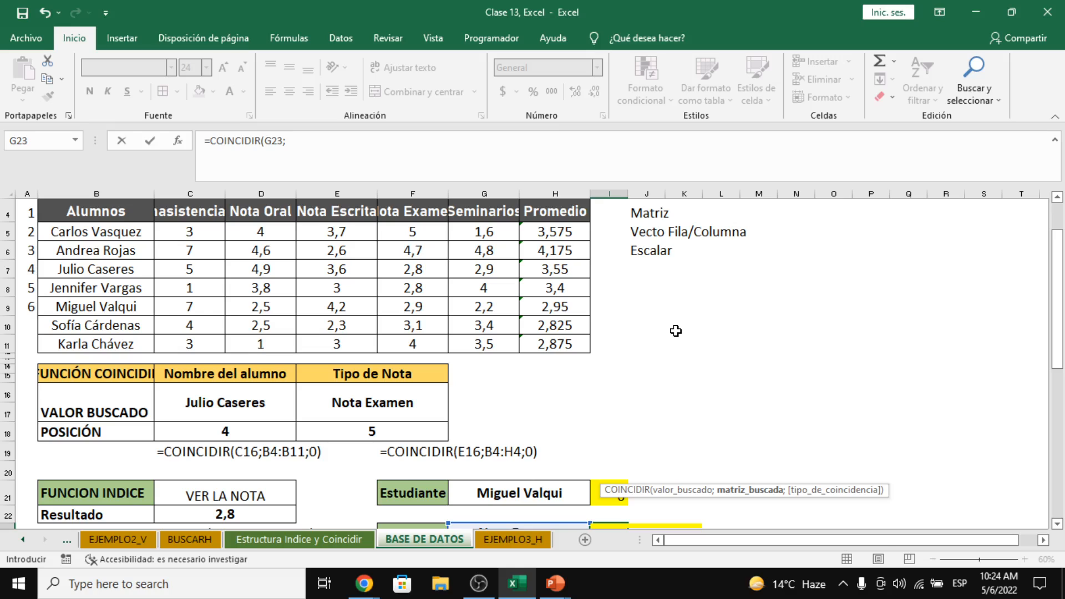
drag(114, 215, 536, 213)
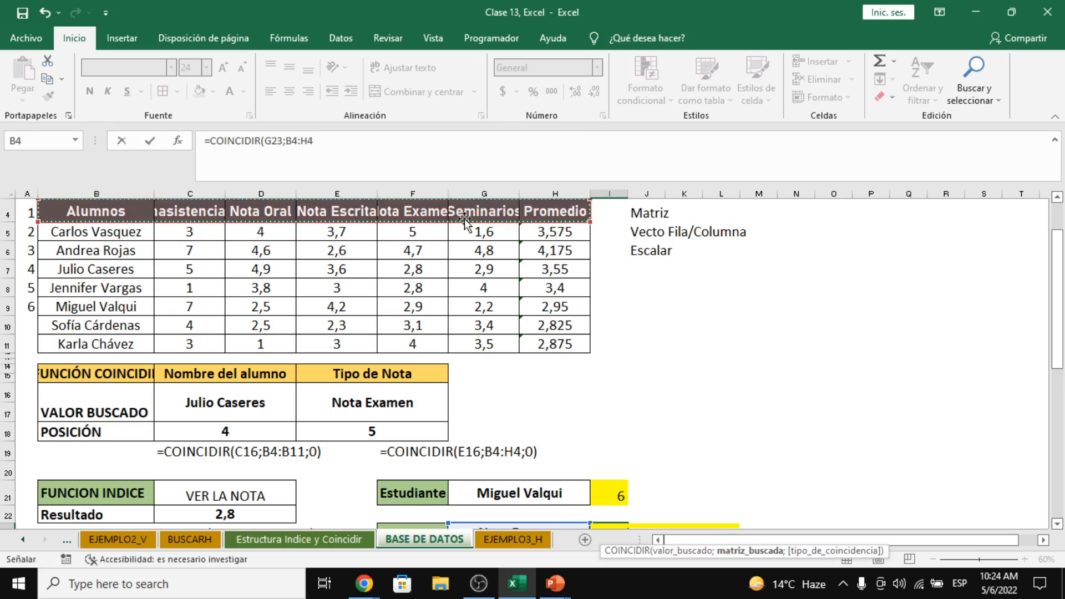
drag(113, 214, 164, 221)
click(203, 212)
click(329, 214)
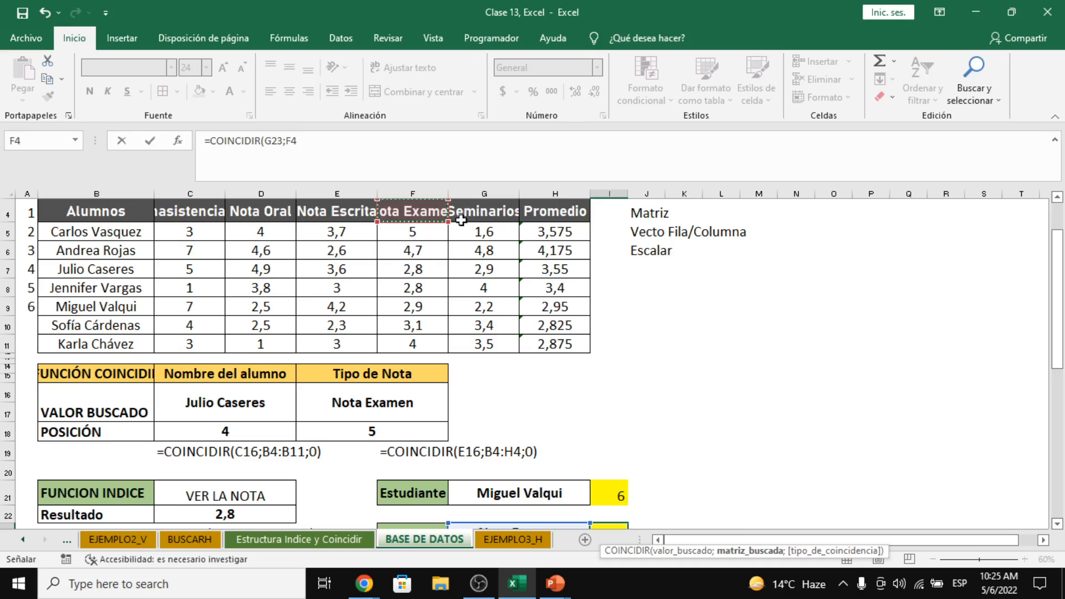
scroll(438, 221, up, 1)
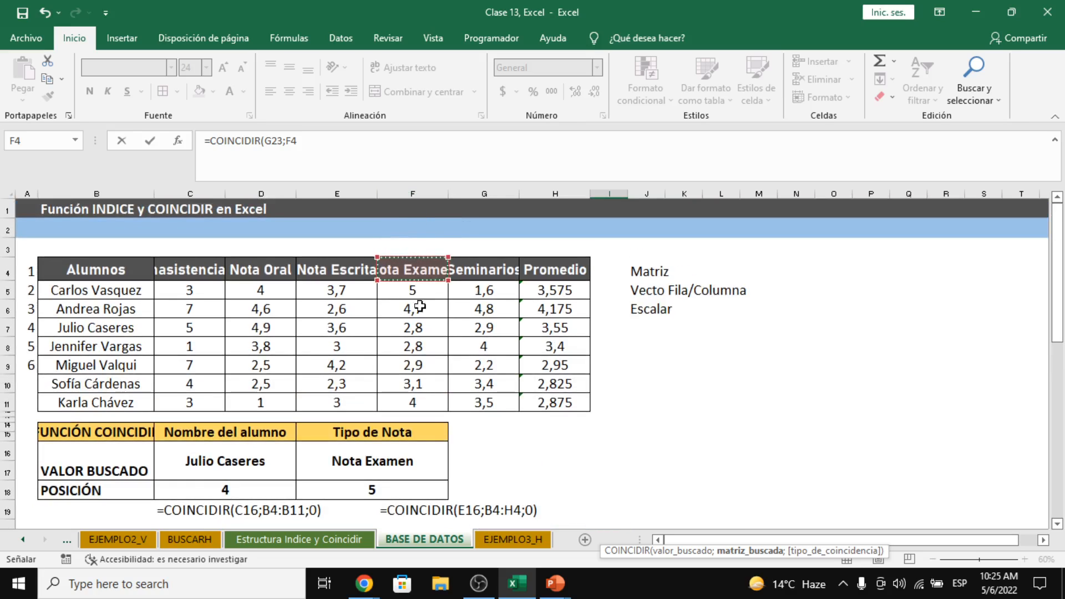
drag(109, 275, 559, 266)
key(Escape)
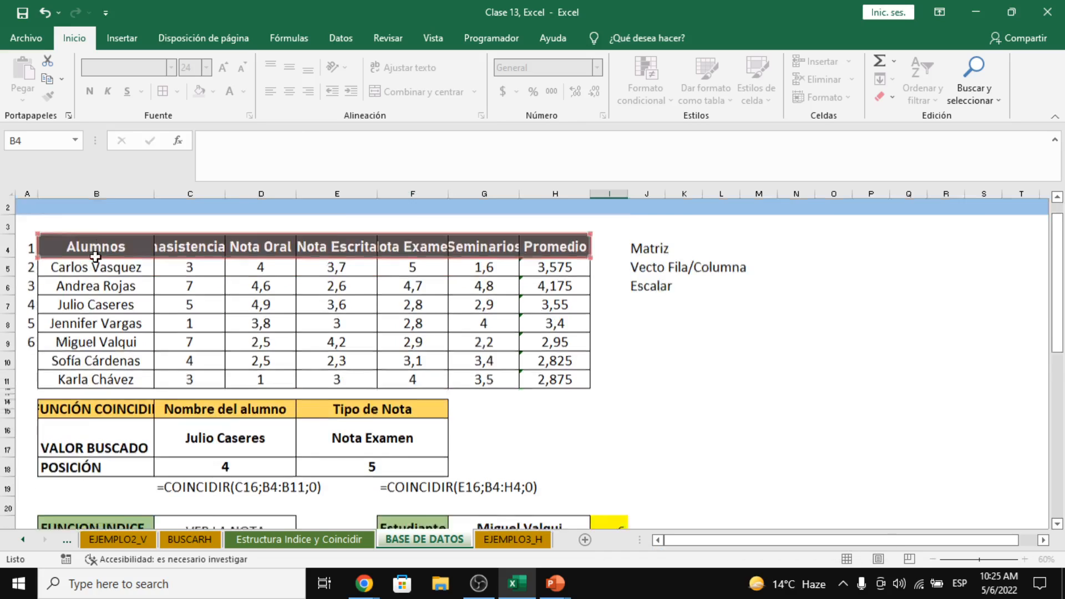
Step: Number the grades table's columns from 1 to 7 in cells B3 to H3, above the headers
scroll(97, 255, up, 2)
click(102, 252)
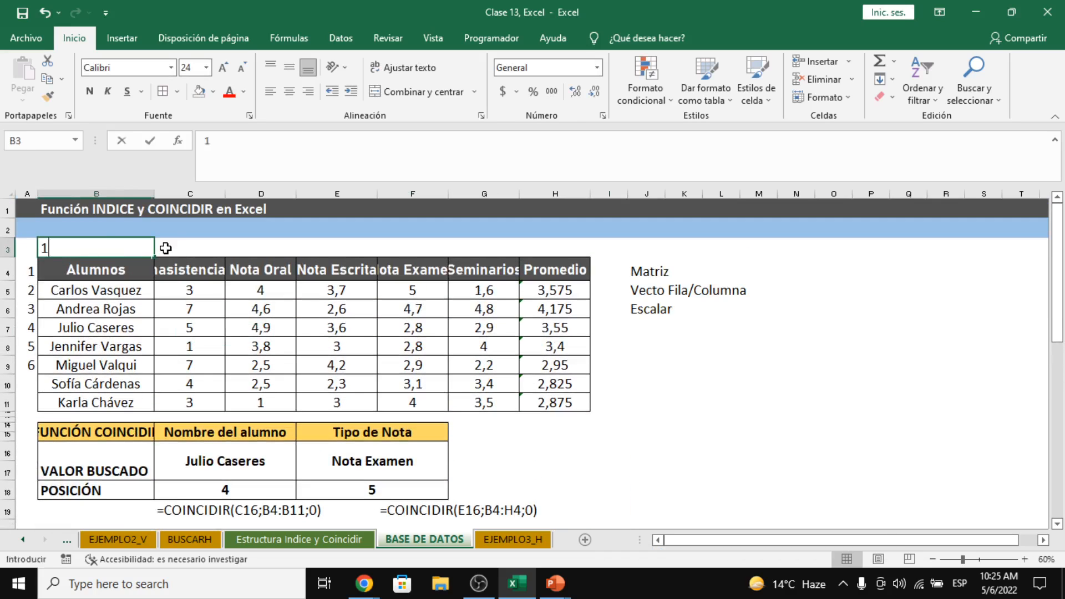
text(1)
click(165, 248)
key(Tab)
text(3)
key(Tab)
text(4)
key(Tab)
text(5)
key(Tab)
text(6)
key(Tab)
text(7)
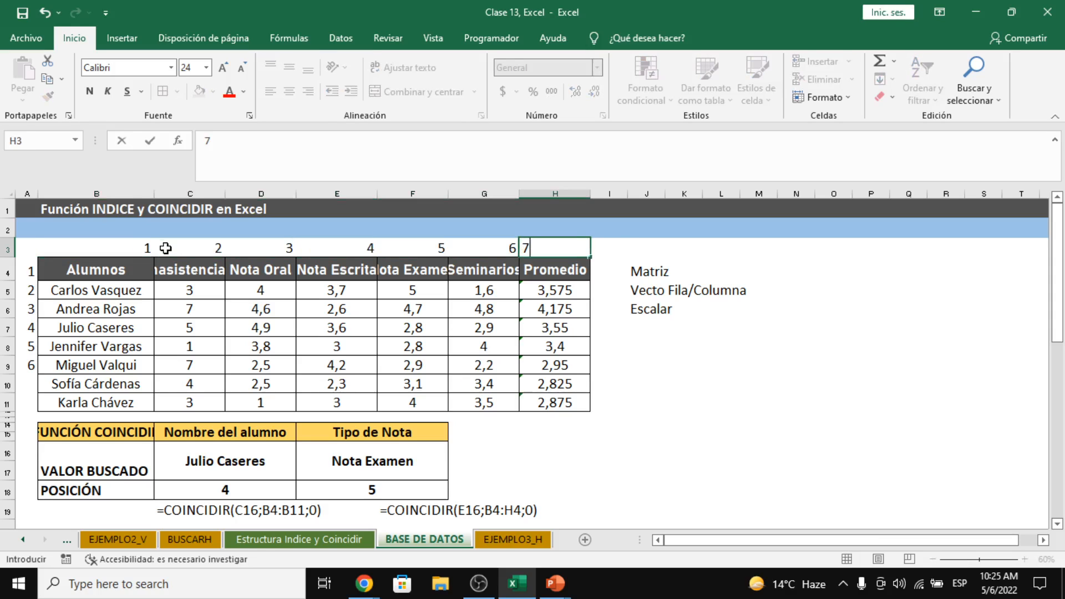
key(Tab)
Step: Start a COINCIDIR formula in I23 with the Tipo Nota cell G23 as the lookup value
scroll(384, 437, down, 2)
click(607, 473)
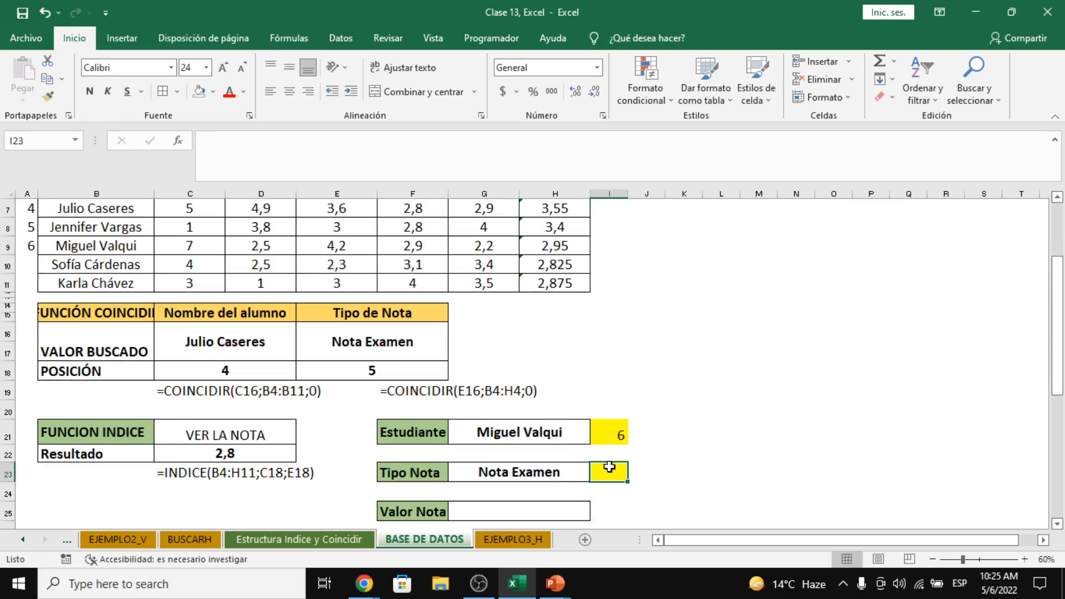
text(=coi)
key(Tab)
scroll(588, 460, up, 1)
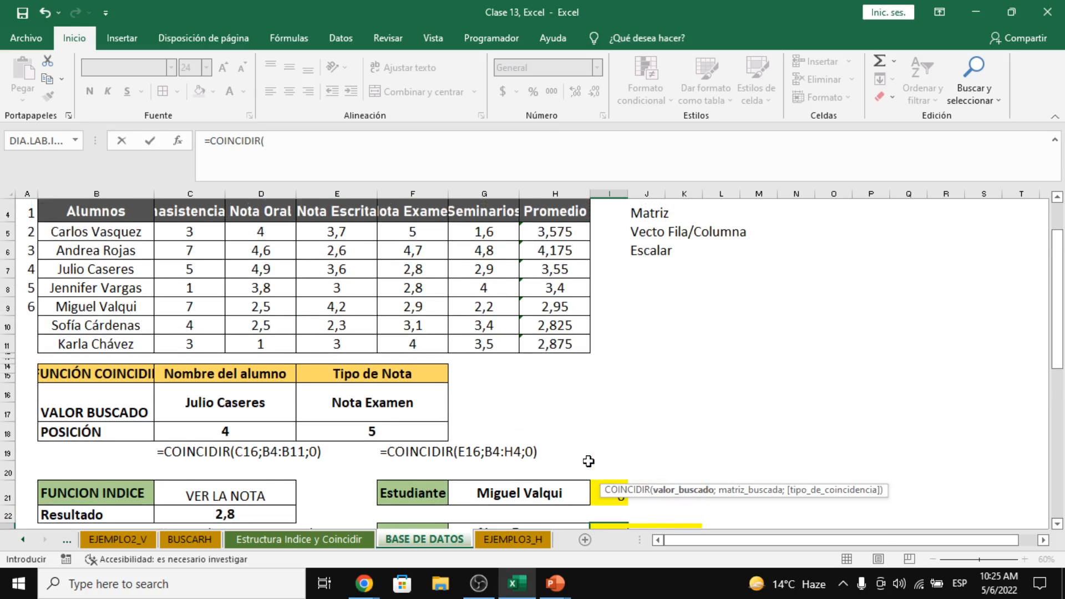
scroll(588, 461, down, 1)
click(552, 469)
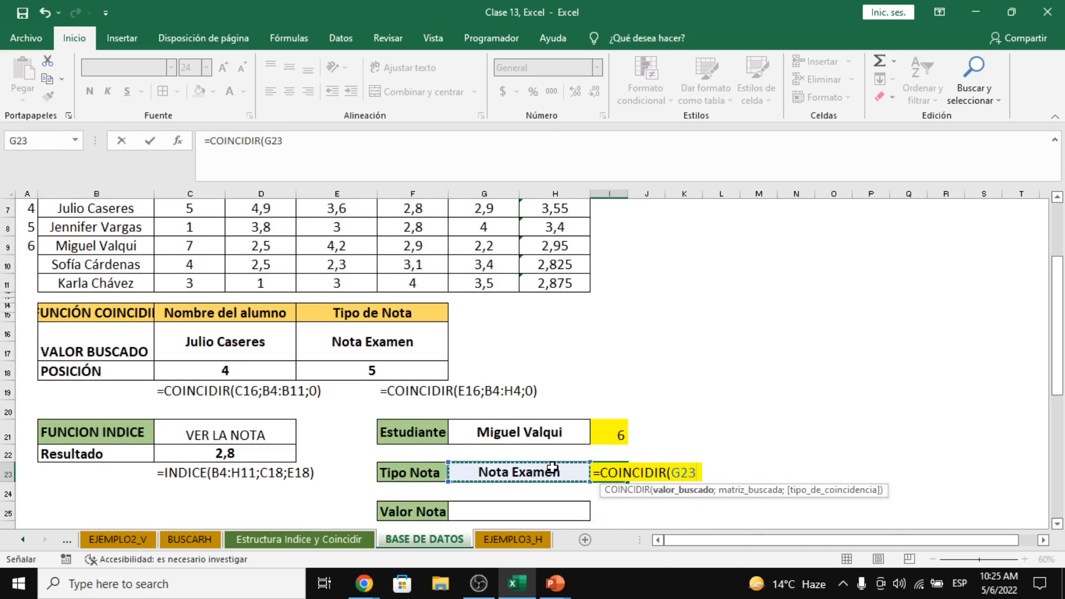
text(;)
scroll(552, 468, up, 2)
scroll(553, 468, down, 2)
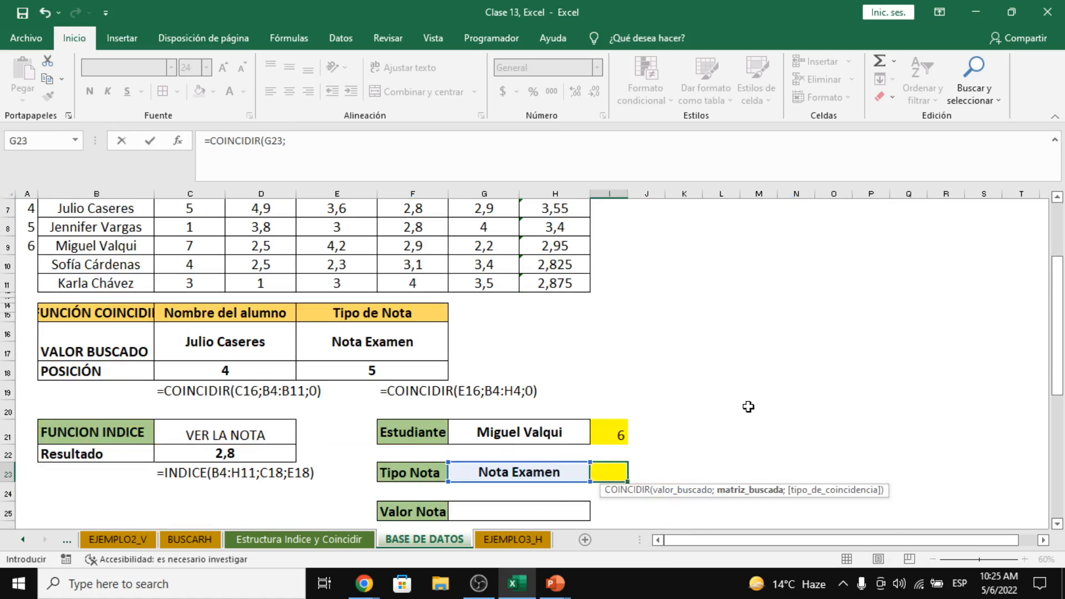
scroll(748, 406, up, 1)
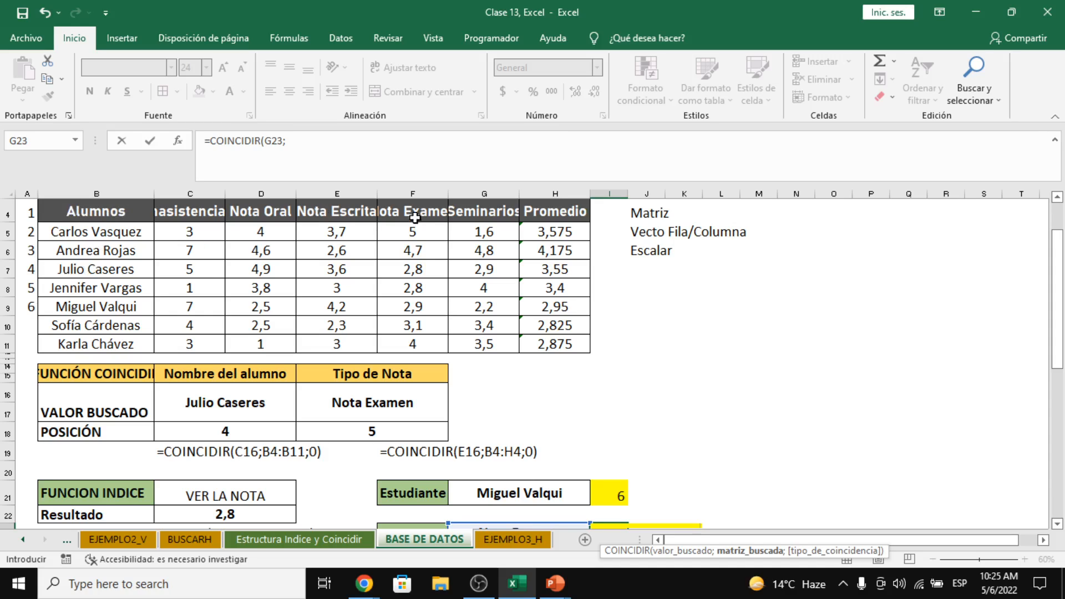
Step: Complete the COINCIDIR formula in I23 with the header row B4:H4 as the lookup array and 0 for exact match
drag(413, 210, 406, 344)
scroll(418, 210, up, 1)
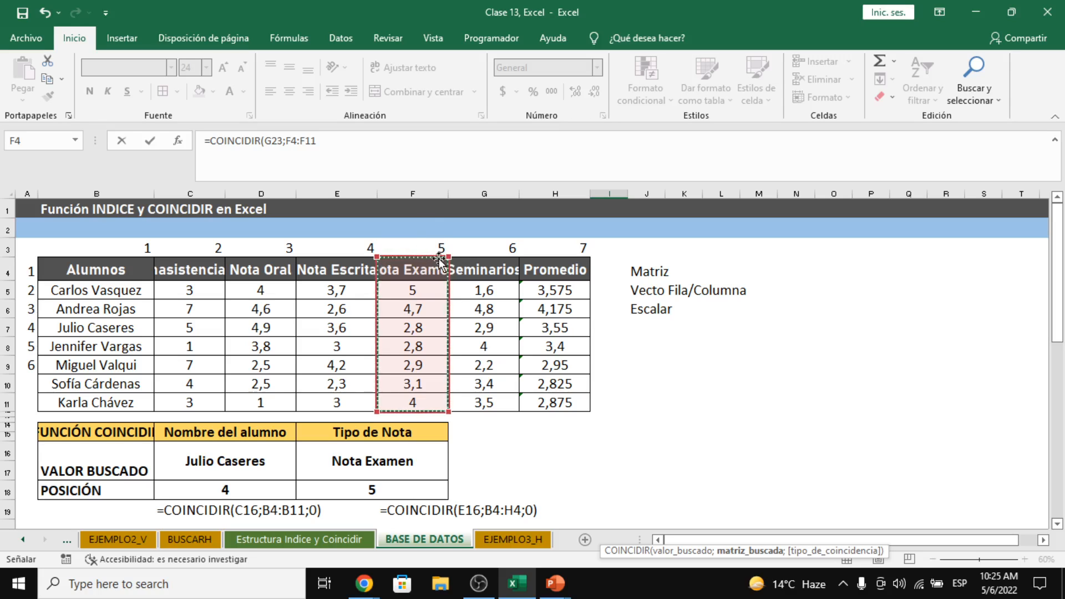
drag(99, 272, 533, 272)
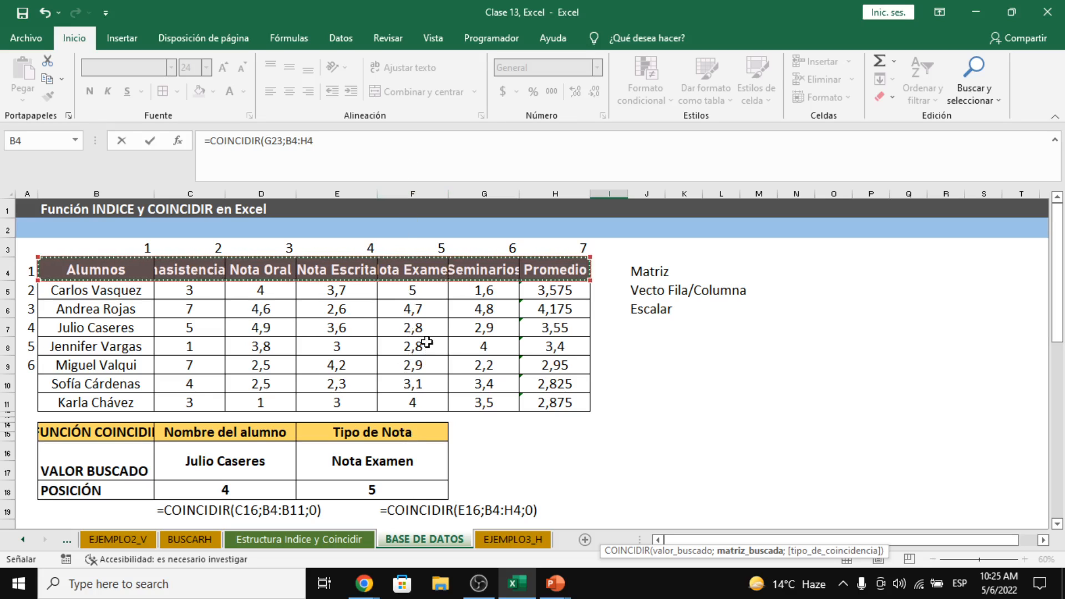
click(401, 166)
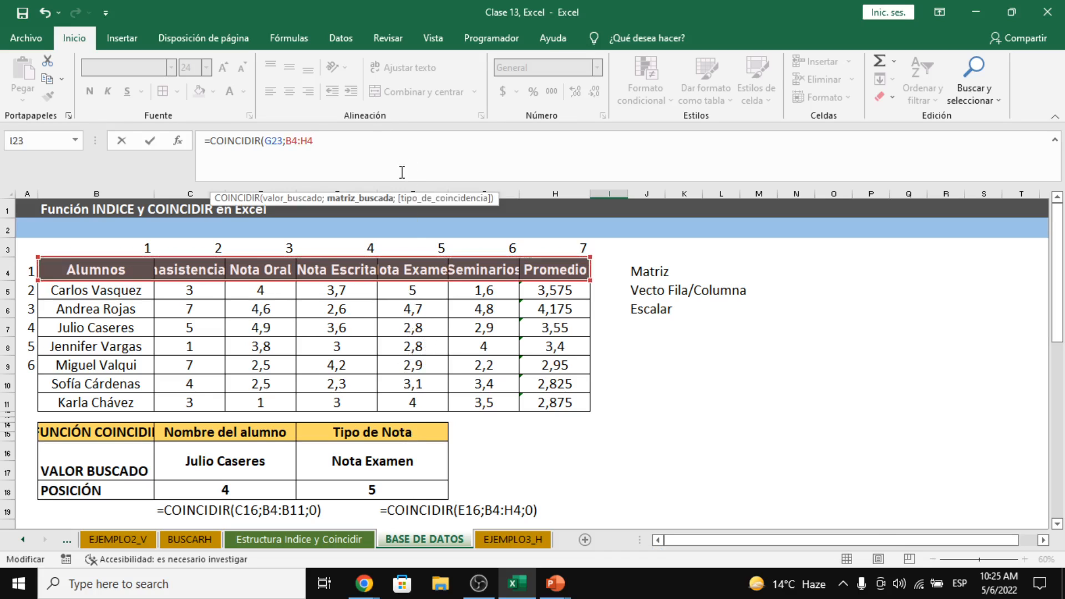
text(;)
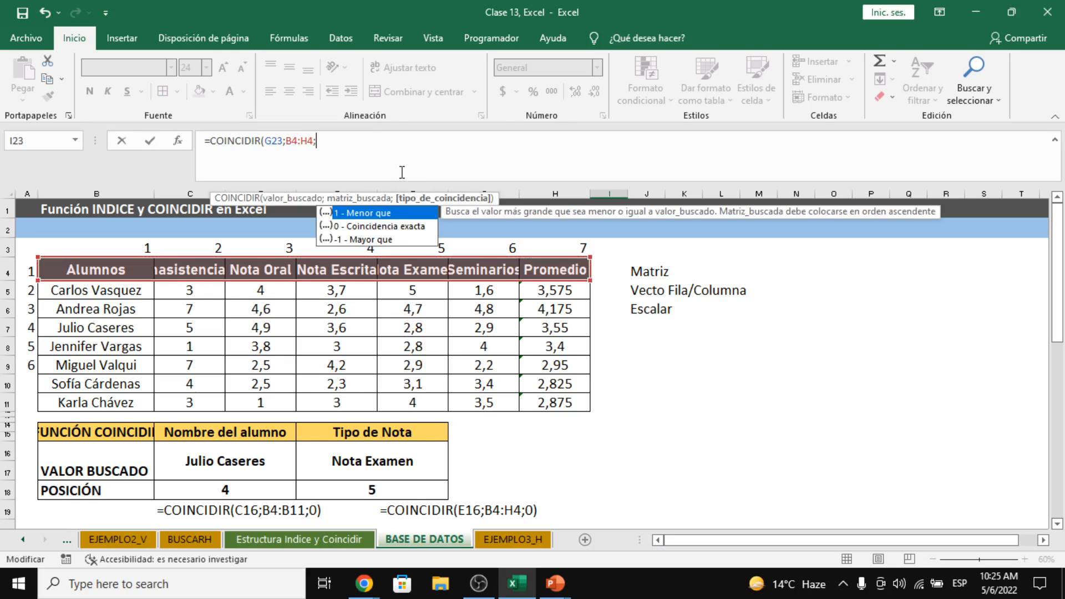
key(Down)
key(Tab)
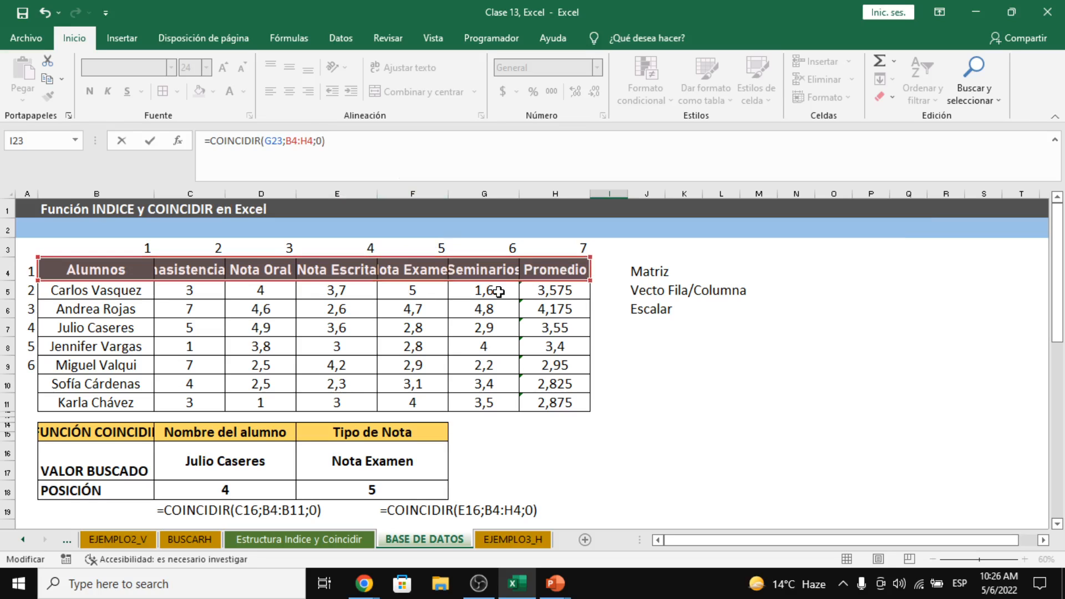
scroll(536, 265, down, 2)
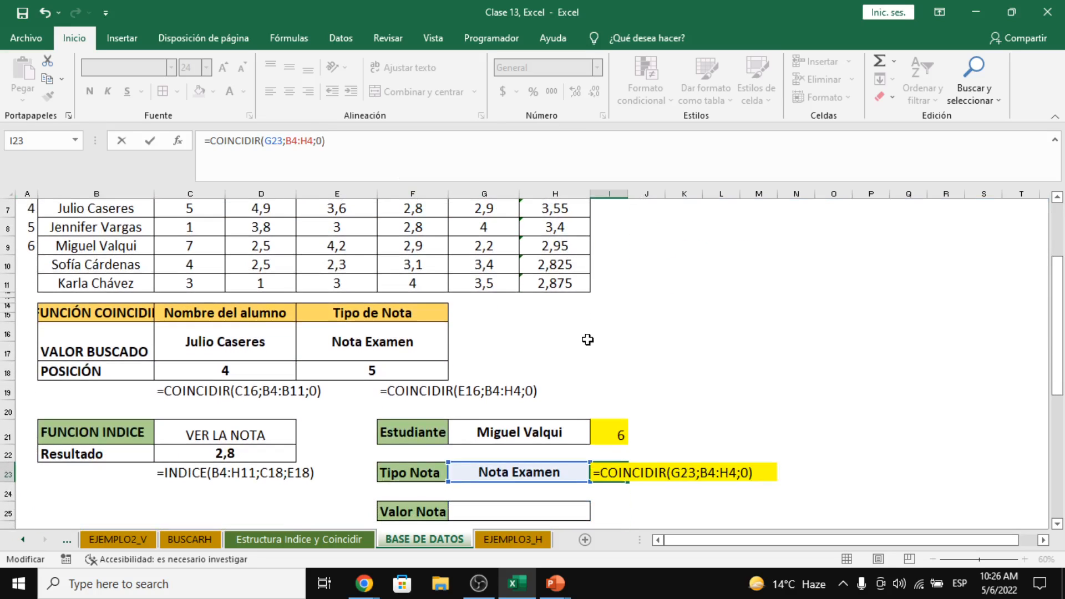
key(Return)
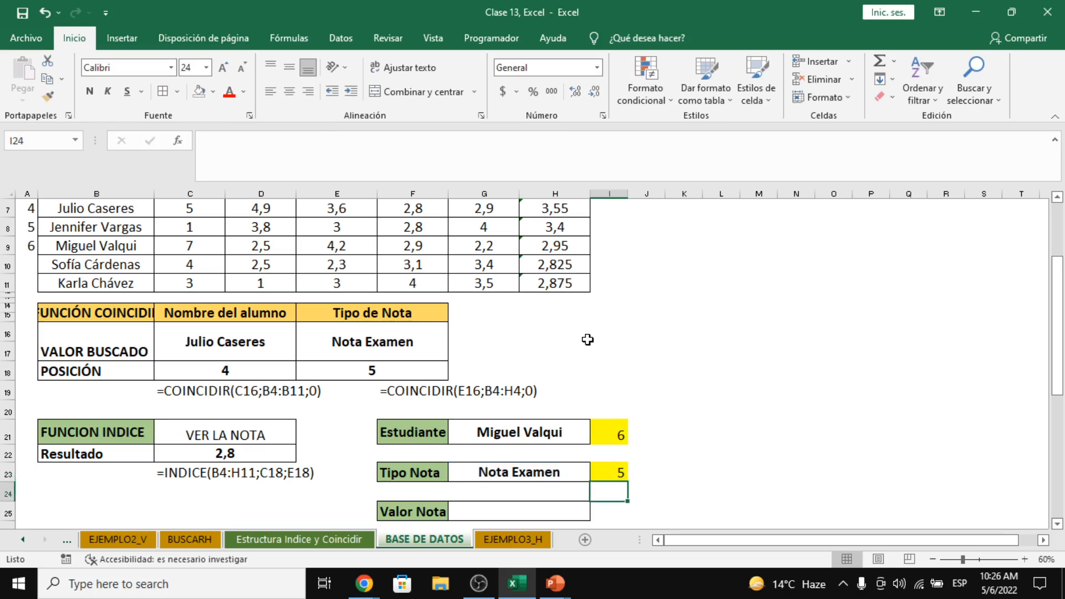
Step: Examine the position formulas in I21 and I23 and where row 9 crosses the Nota Examen column F
click(608, 432)
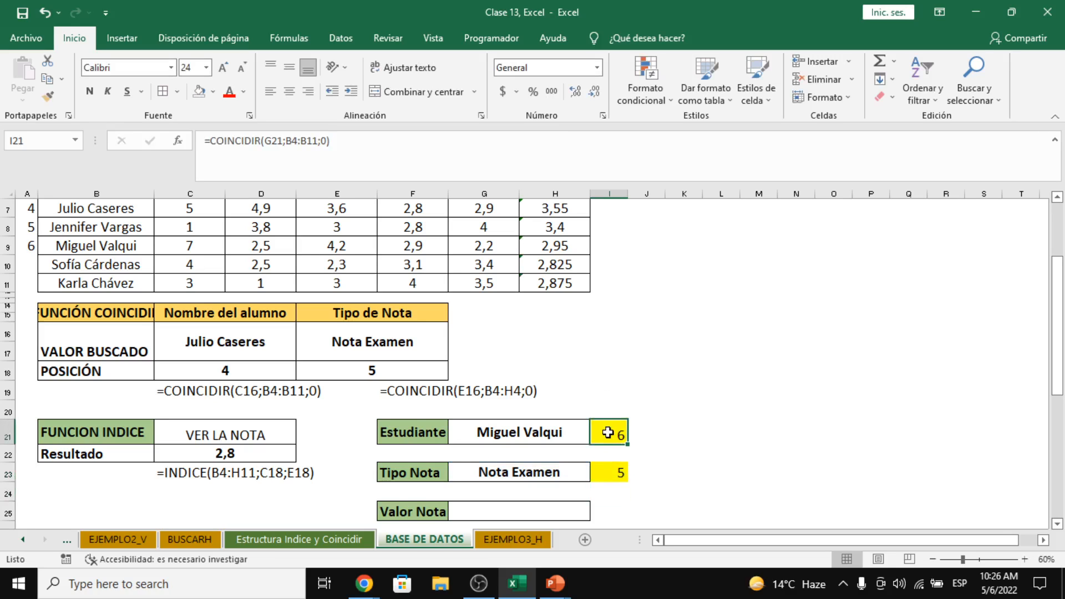
click(647, 433)
click(612, 431)
click(621, 470)
scroll(619, 438, up, 1)
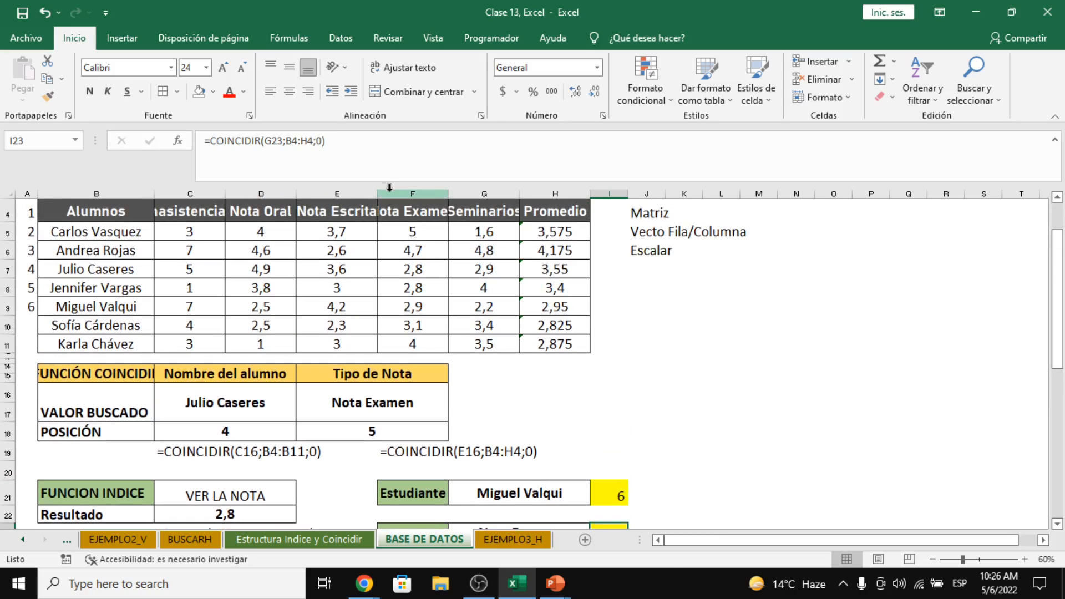
click(426, 194)
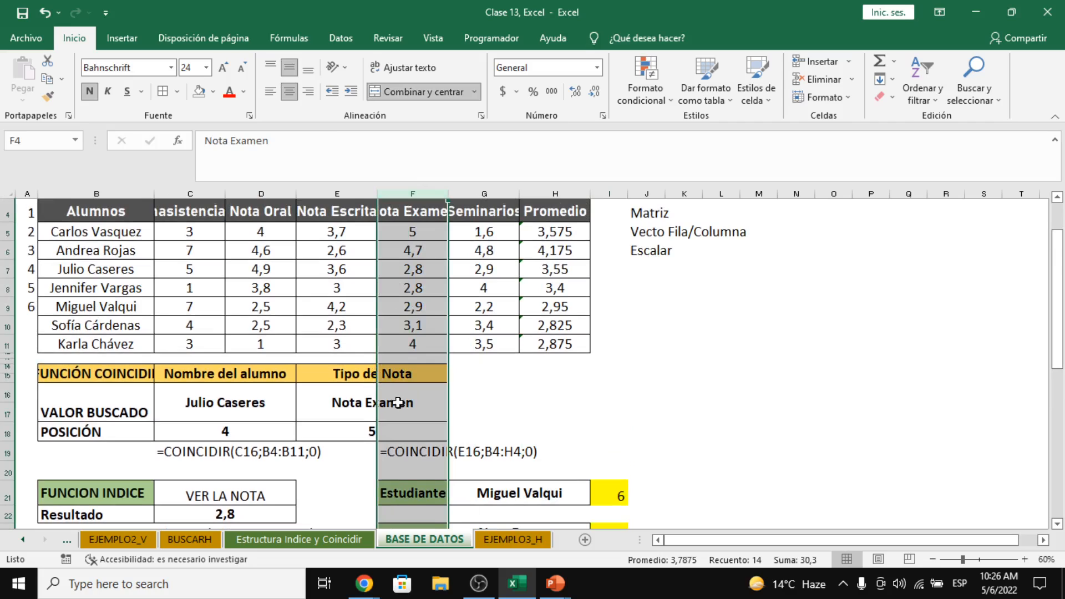
click(9, 308)
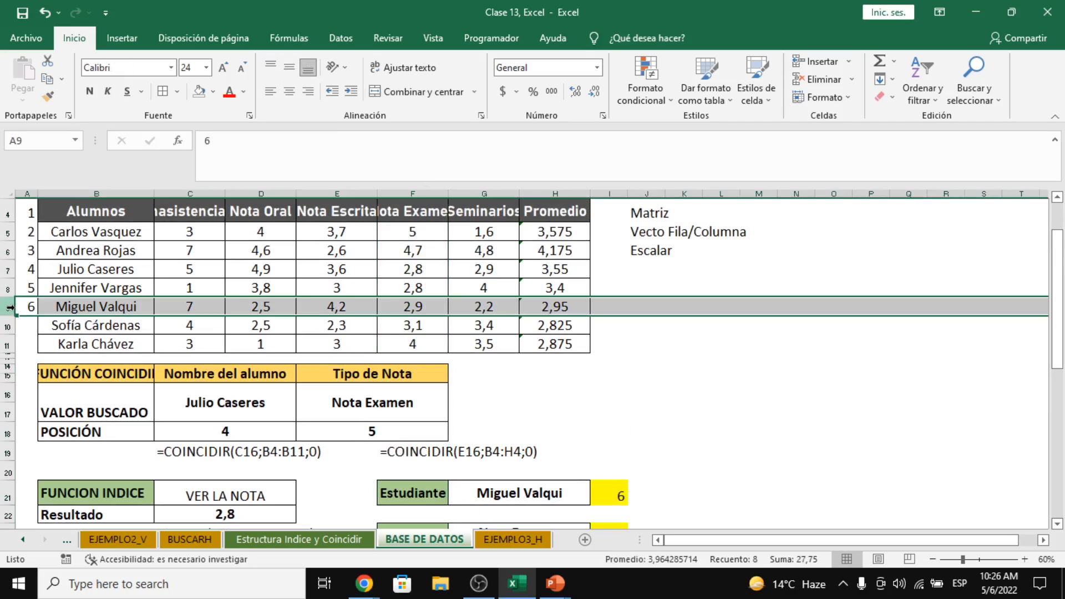
ctrl+click(433, 192)
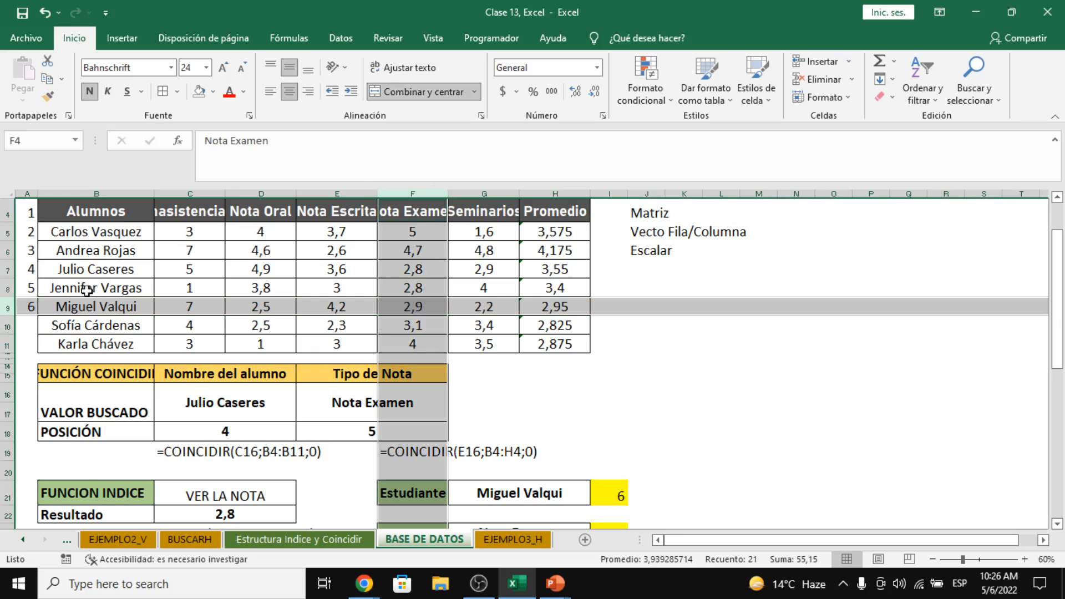
Step: Fill cell F9, the chosen student's Nota Examen grade, with yellow
click(434, 304)
click(213, 93)
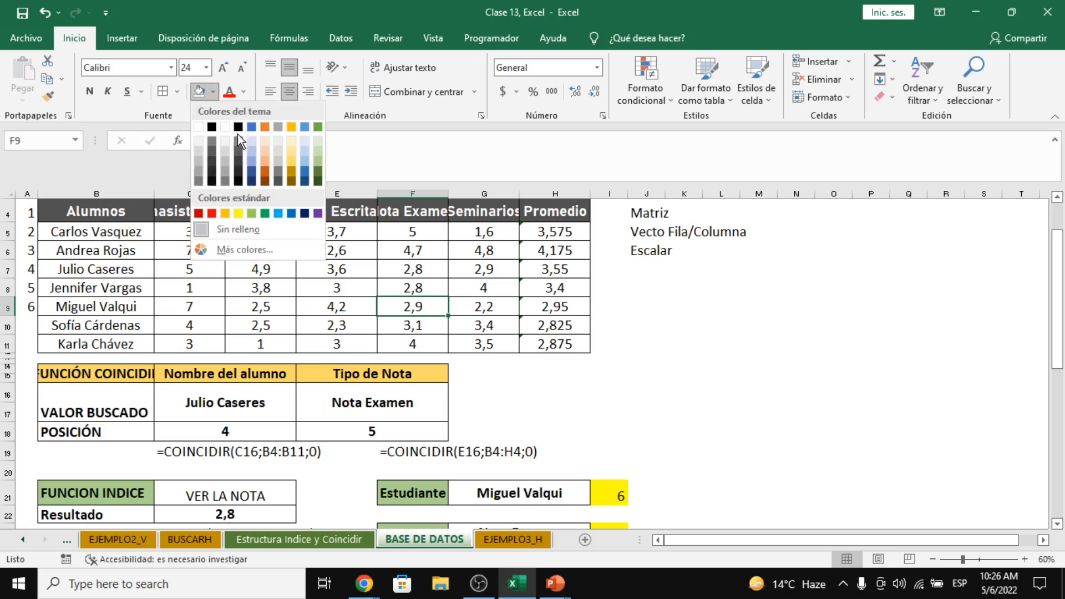
click(240, 214)
click(728, 325)
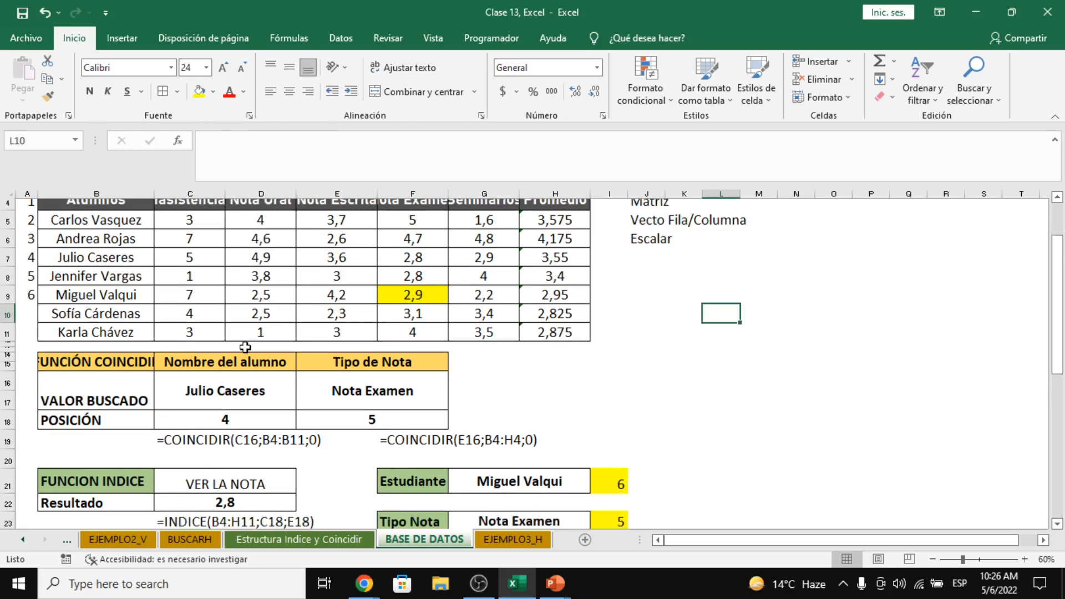
Step: Start an INDICE formula in the Valor Nota cell G25 with the grades table B4:H11 as the array
scroll(250, 337, down, 1)
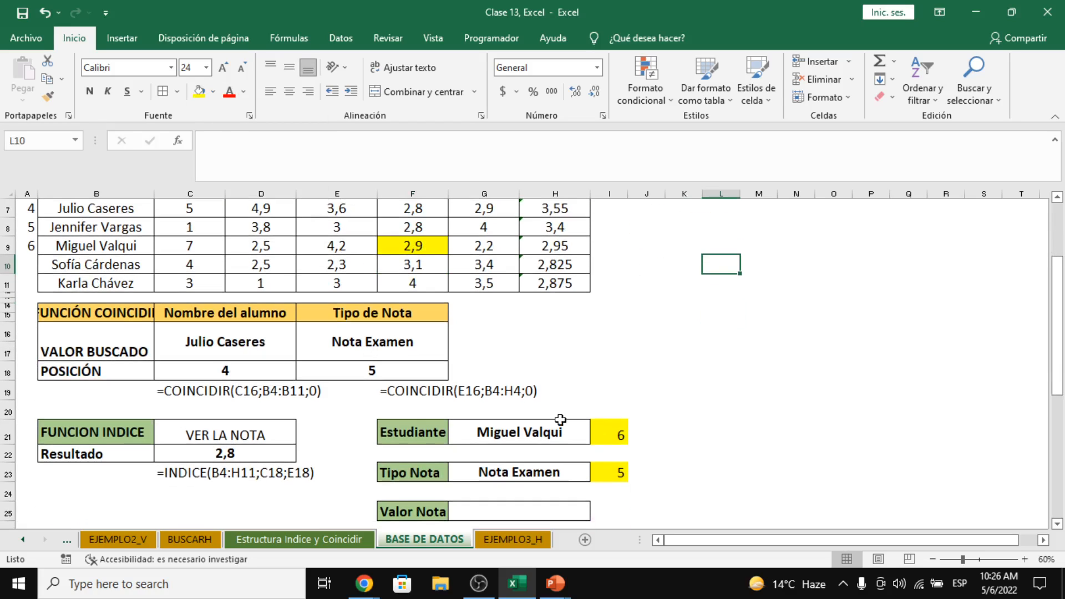
click(495, 509)
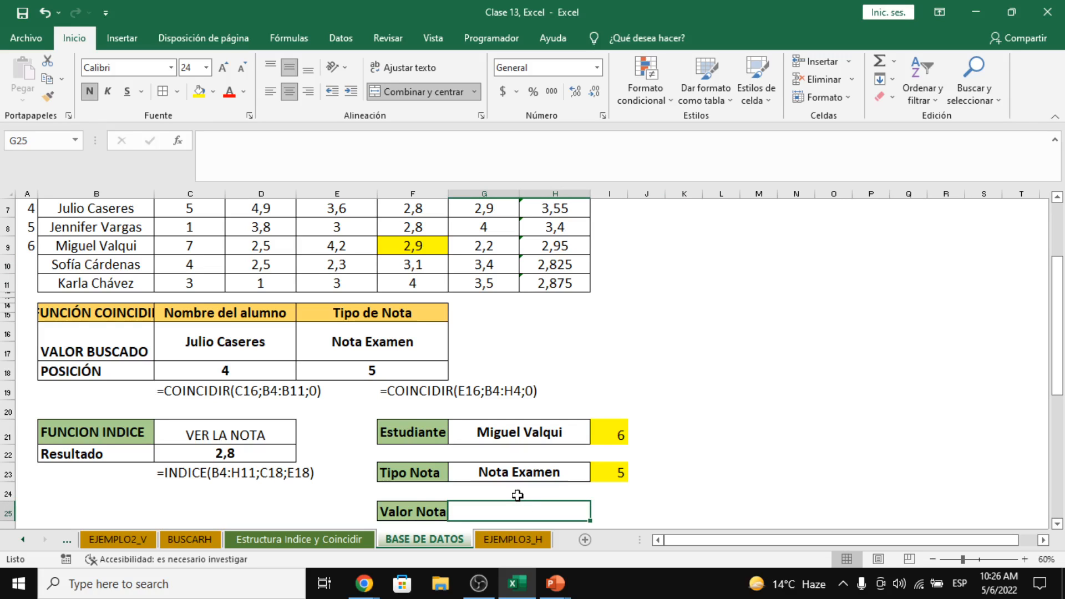
key(alt+Tab)
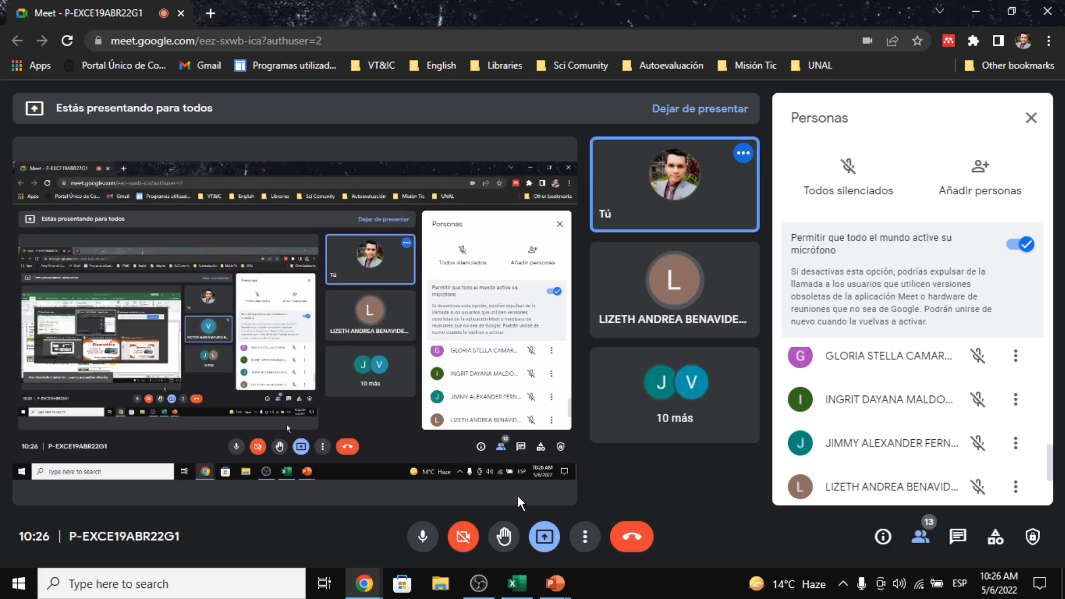
key(alt+Tab)
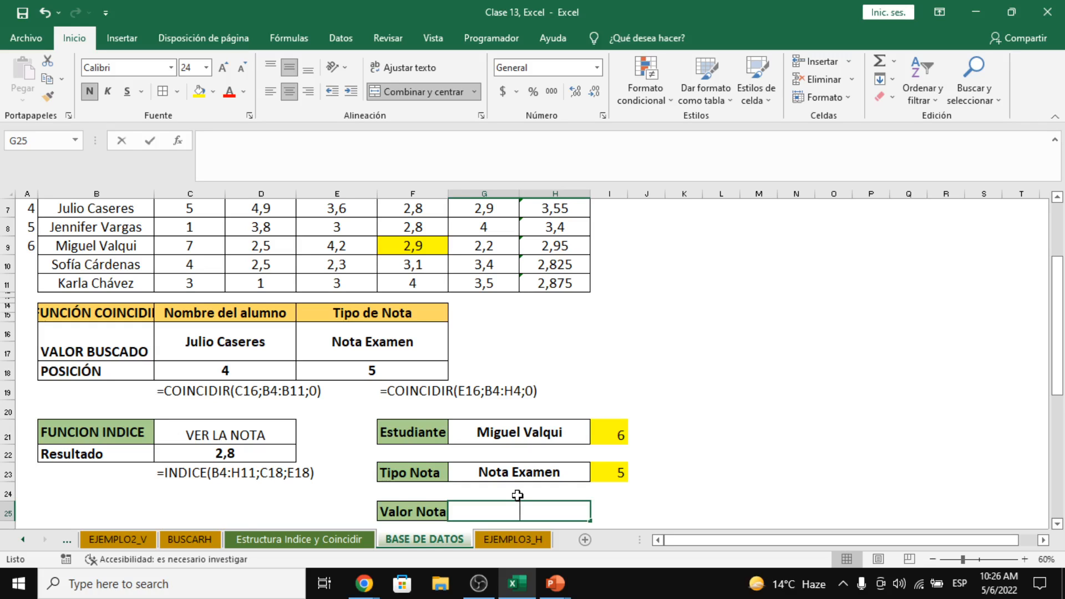
text(=indi)
key(Tab)
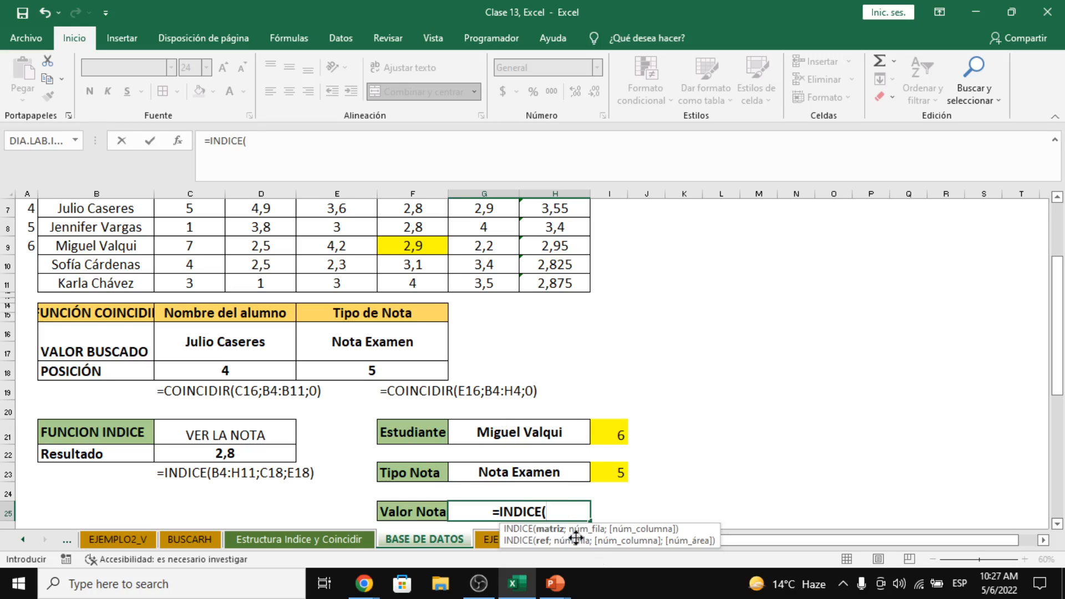
scroll(497, 388, up, 2)
click(100, 270)
drag(101, 270, 576, 404)
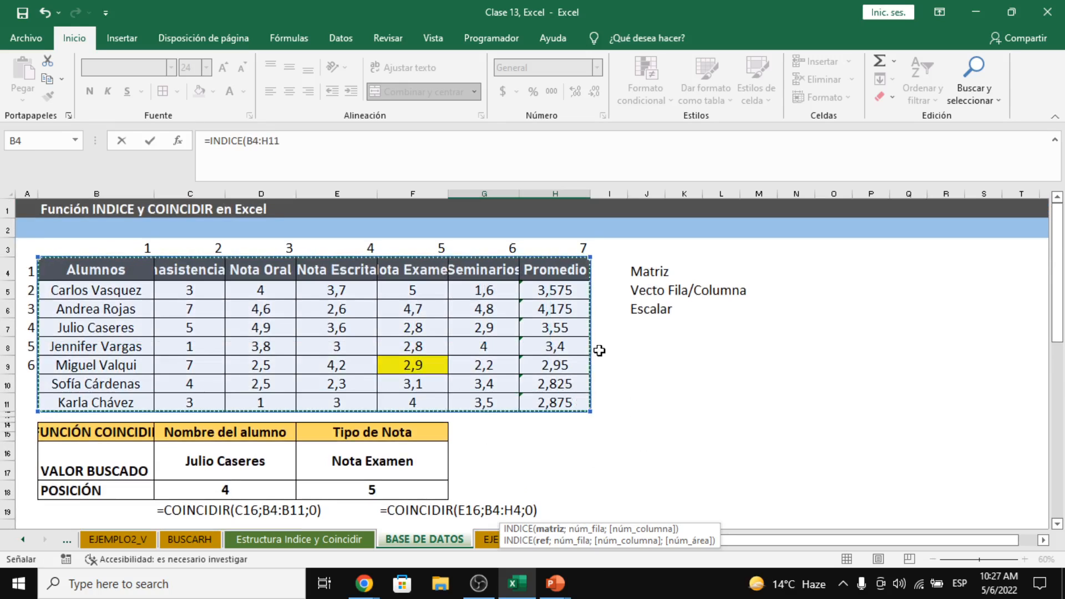
text(;)
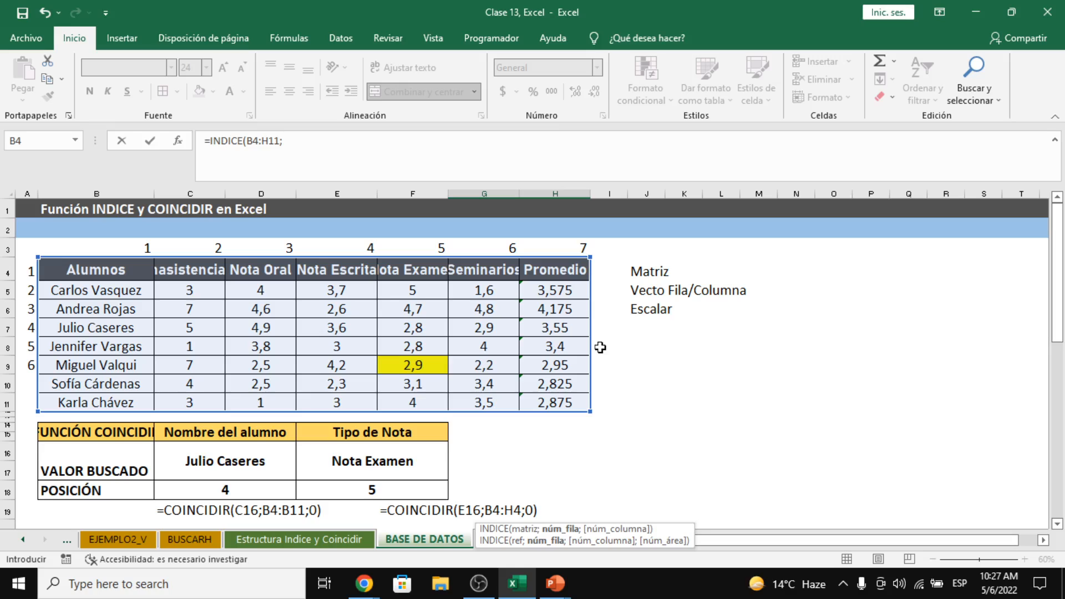
Step: Complete the INDICE formula in G25 with I21 as the row number and I23 as the column number
scroll(671, 383, down, 2)
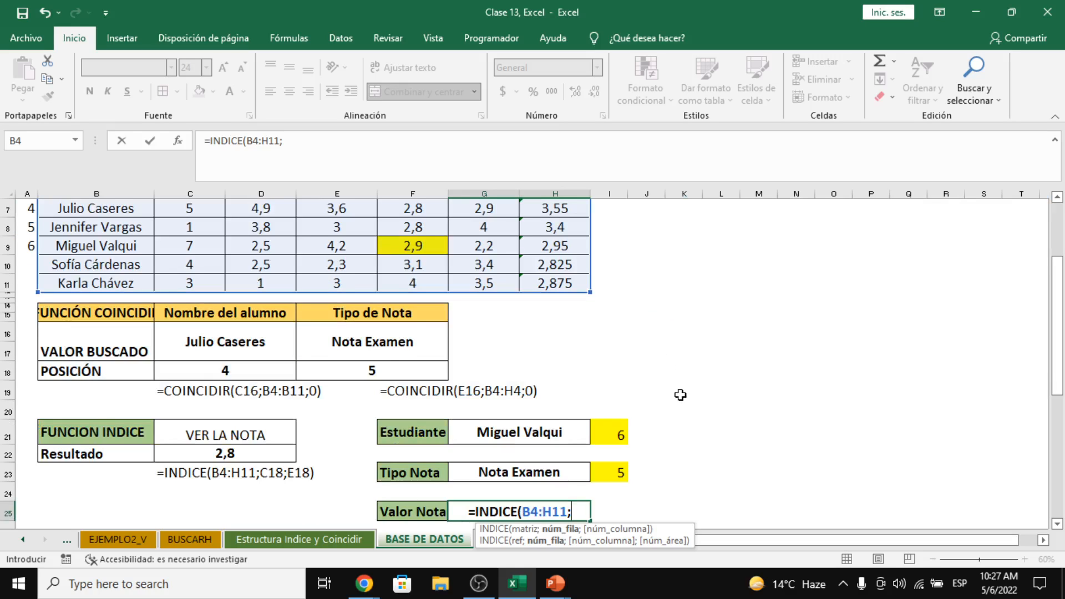
click(623, 438)
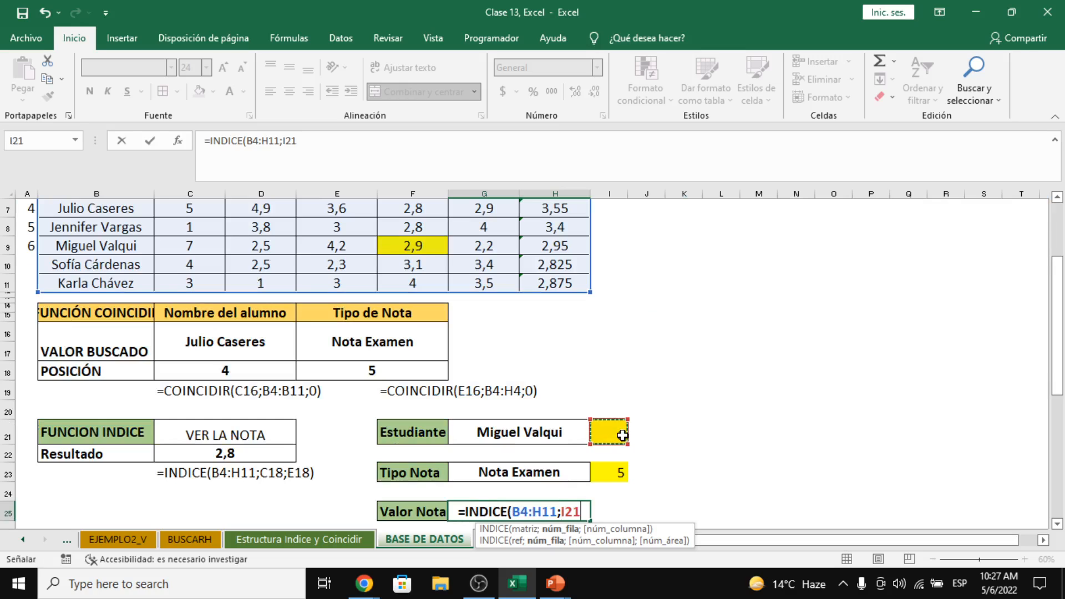
text(;)
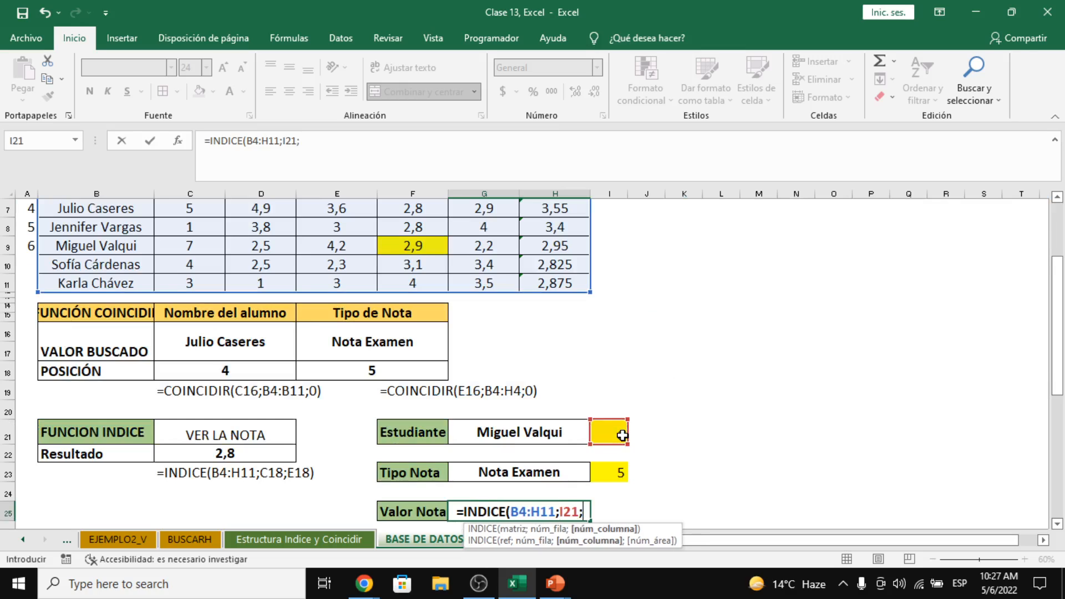
click(607, 472)
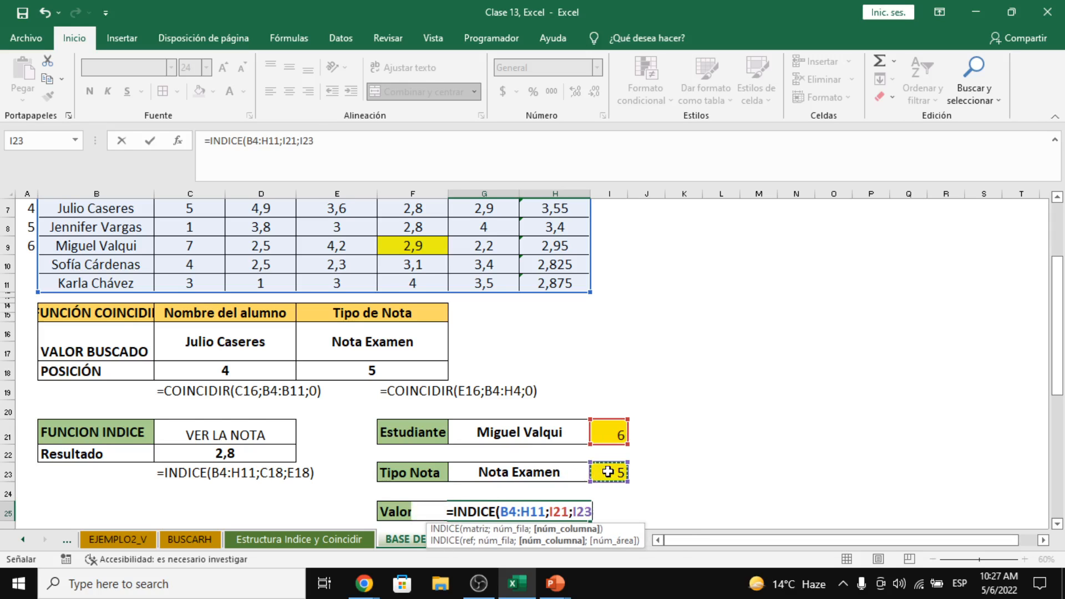
key(Return)
click(566, 493)
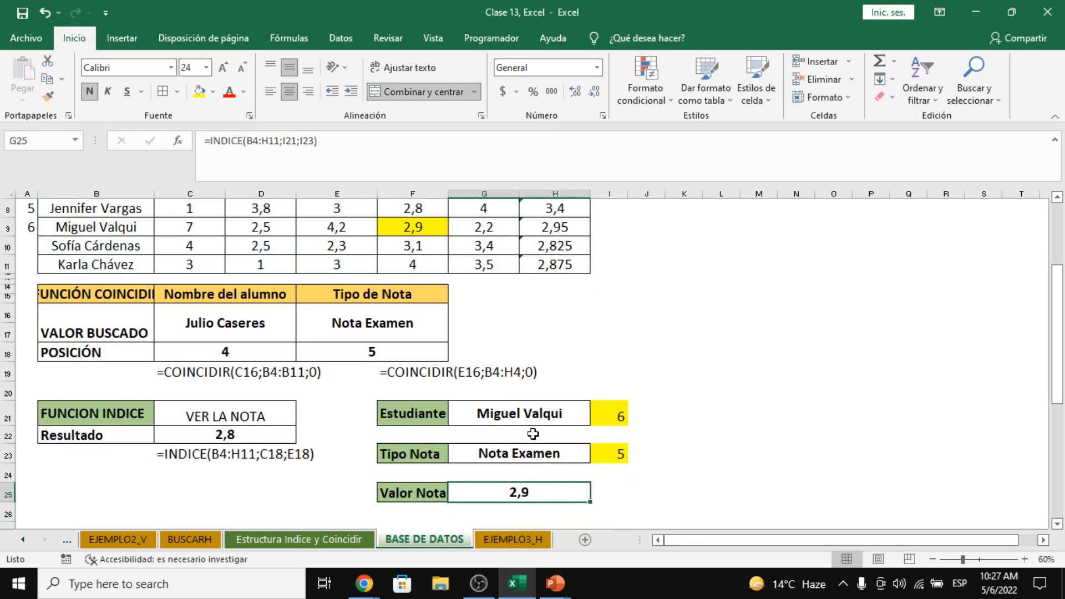
Step: Compare the Estudiante and Tipo Nota cells with the student's row and the Nota Examen column, and check the Google Meet call
click(502, 424)
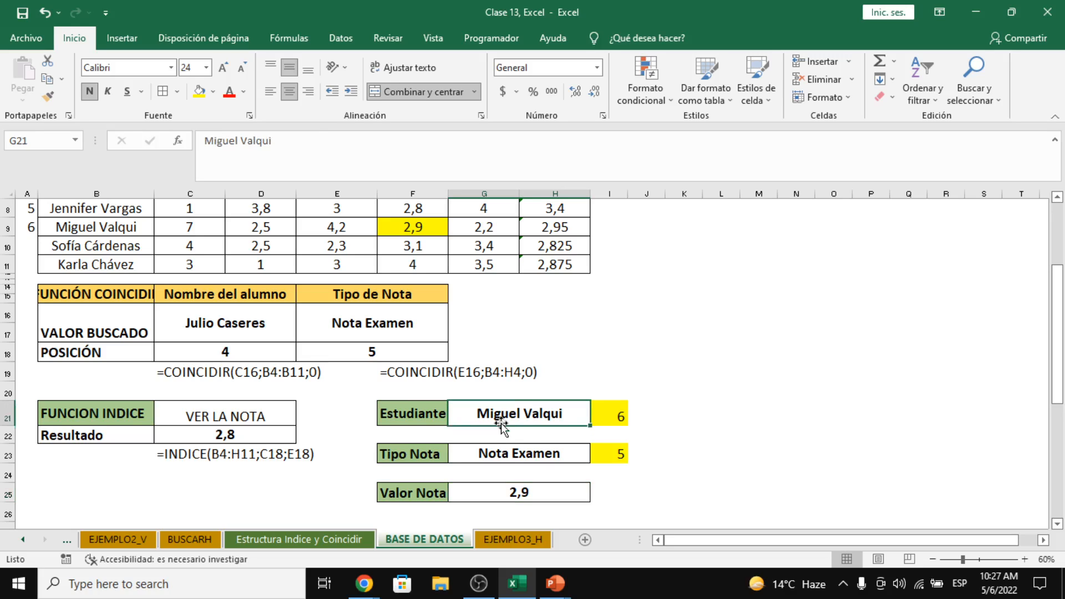
click(520, 458)
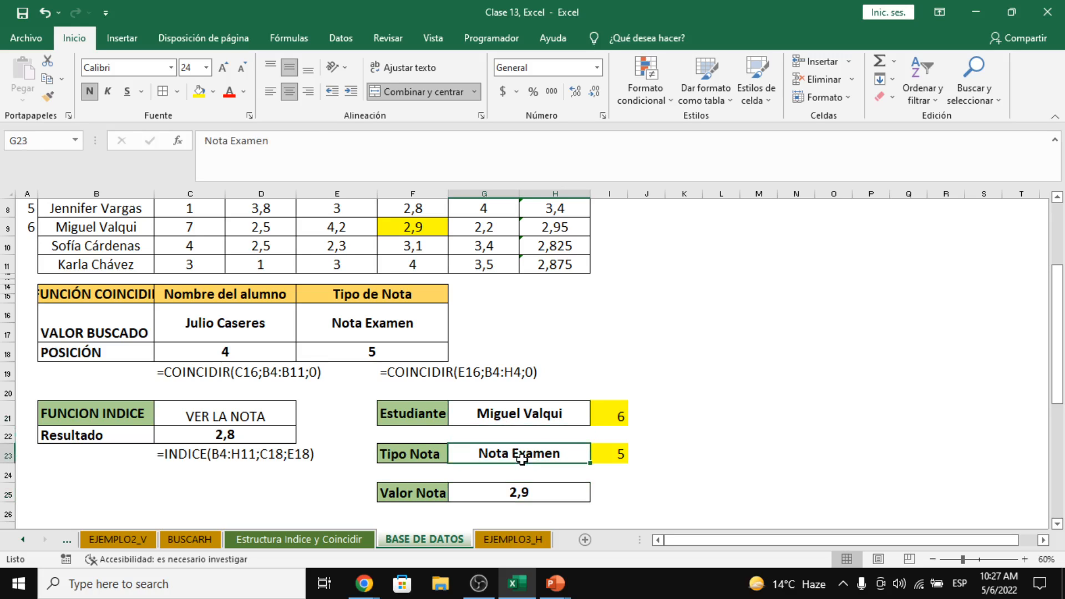
click(520, 420)
scroll(520, 419, up, 2)
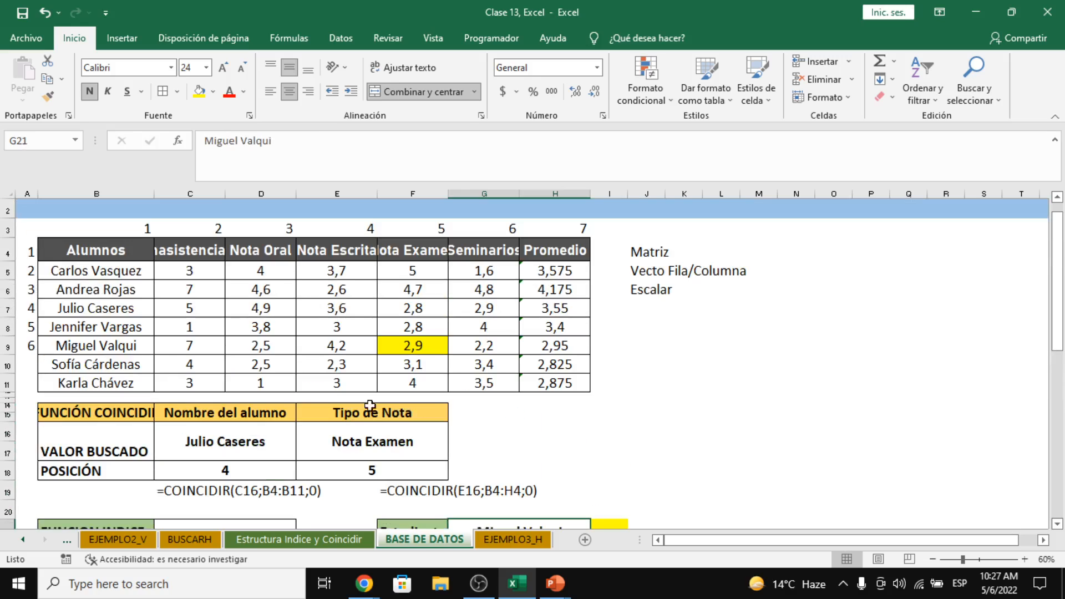
drag(83, 342, 360, 340)
drag(429, 257, 433, 391)
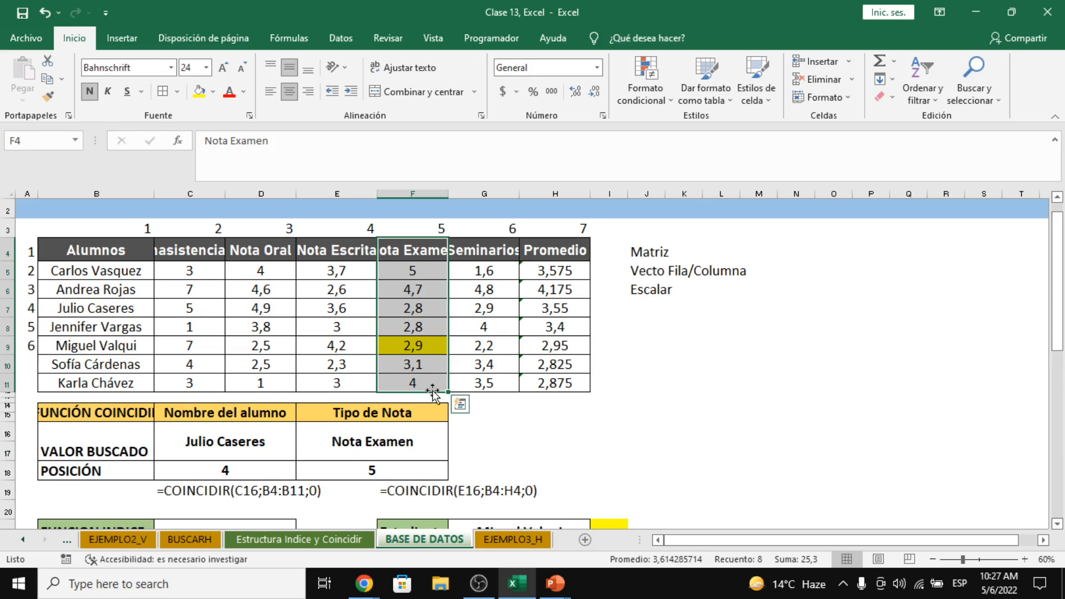
click(707, 375)
key(alt+Tab)
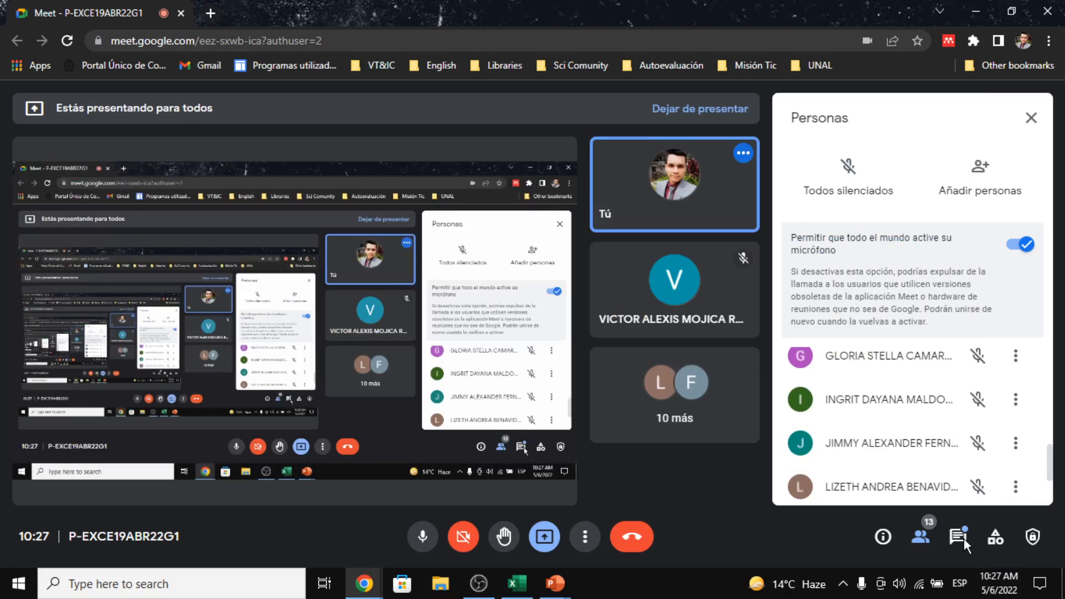
key(alt+Tab)
Step: Display the formula text of the Estudiante position cell I21 in J21
scroll(533, 360, down, 2)
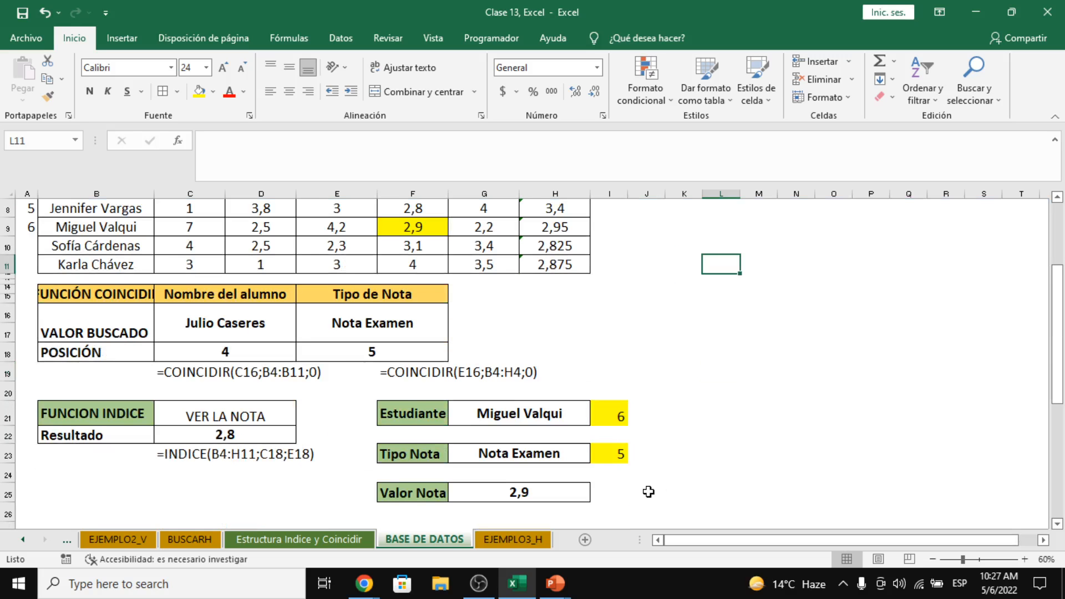
click(609, 512)
click(647, 414)
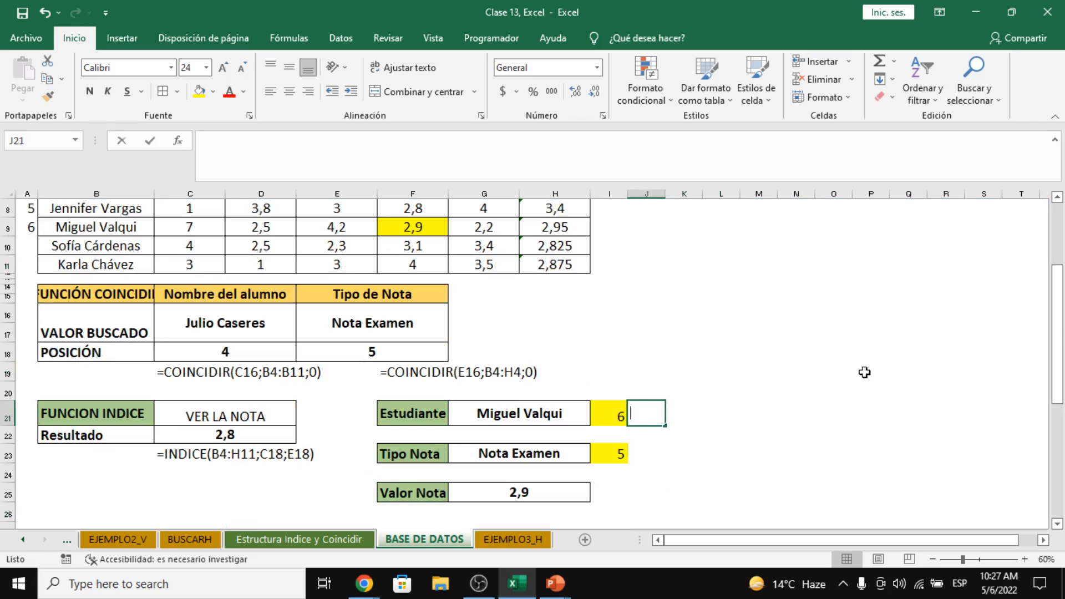
text(=form)
key(Tab)
key(Left)
key(Return)
Step: Display the formula text of the Tipo Nota position cell I23 in J23 with FORMULATEXTO
key(Return)
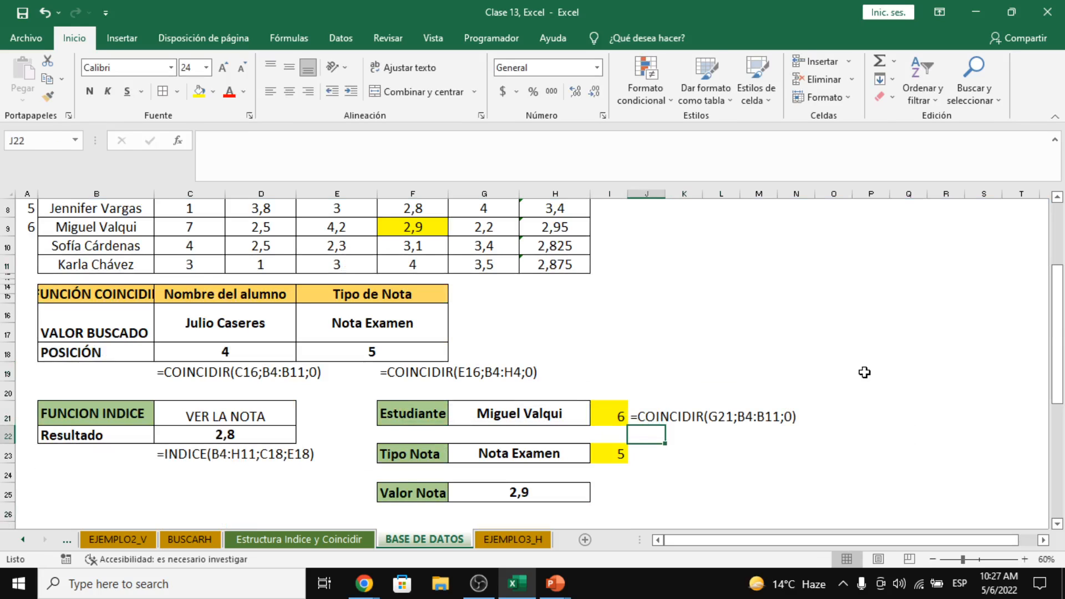
text(=formul)
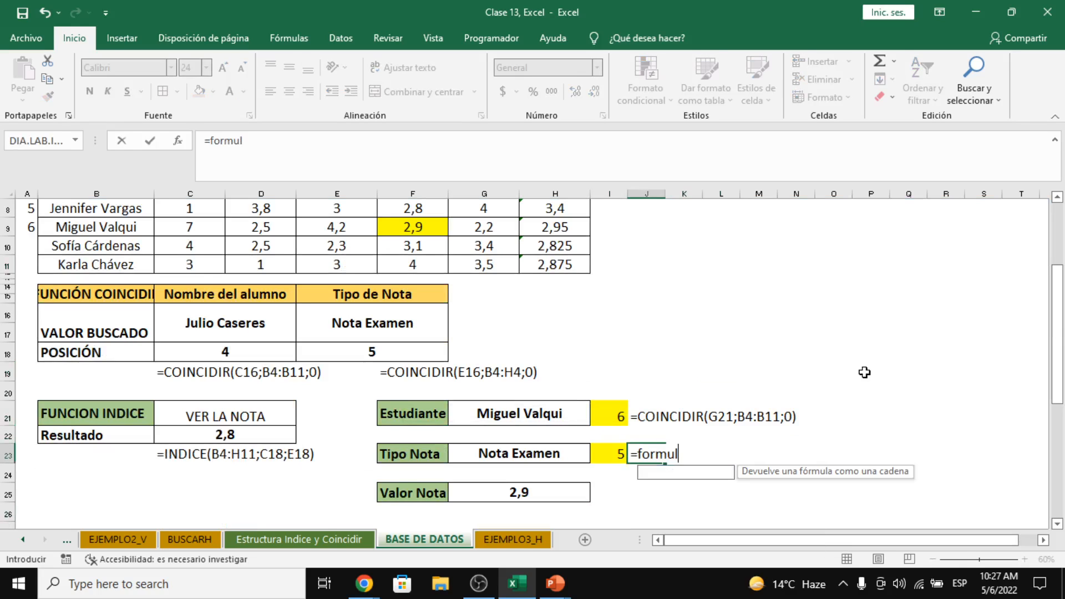
key(Tab)
key(Left)
key(Return)
key(Return)
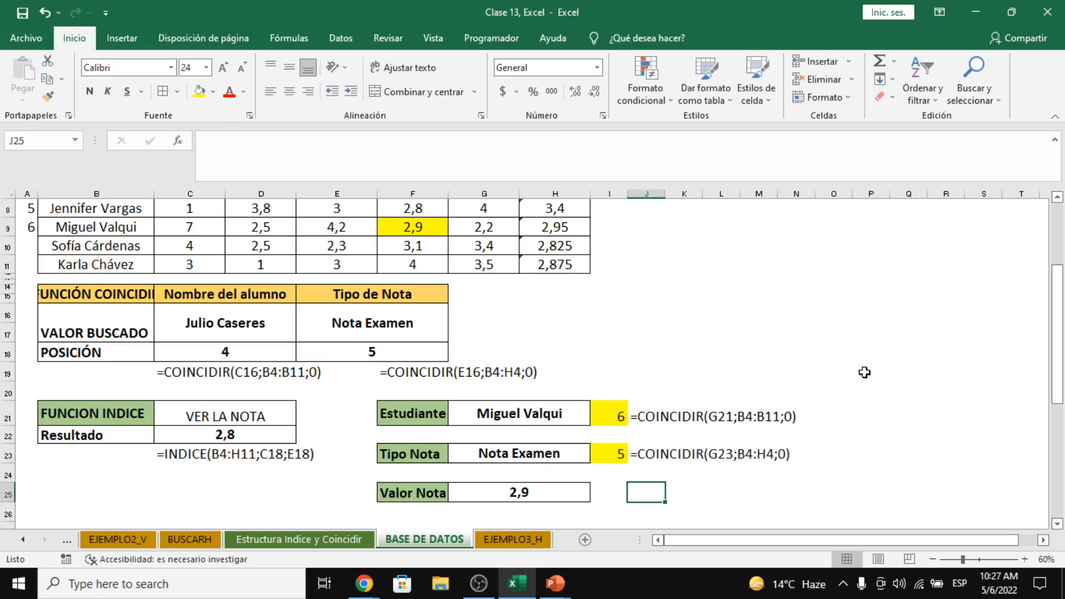
Step: Display the formula text of the Valor Nota cell G25 in I25 with FORMULATEXTO
key(Left)
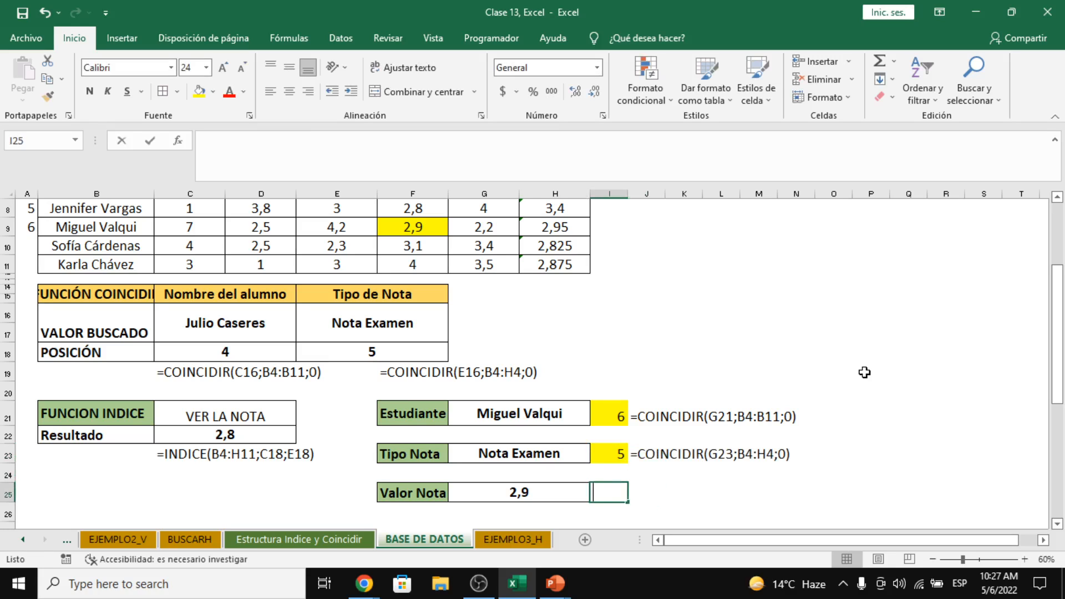
text(=foru)
key(BackSpace)
text(mu)
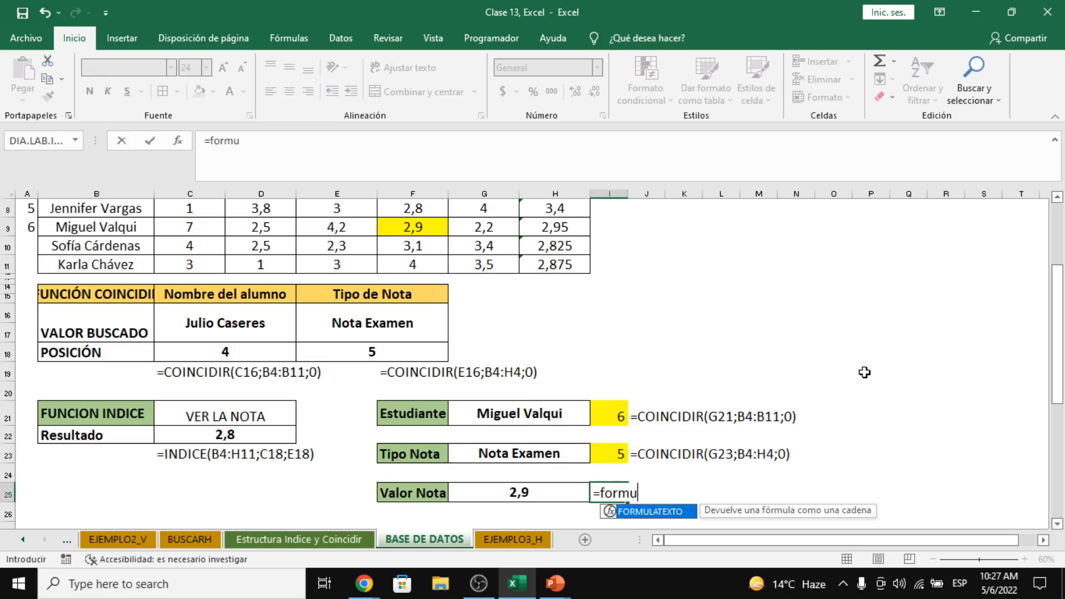
key(Tab)
key(Left)
key(Return)
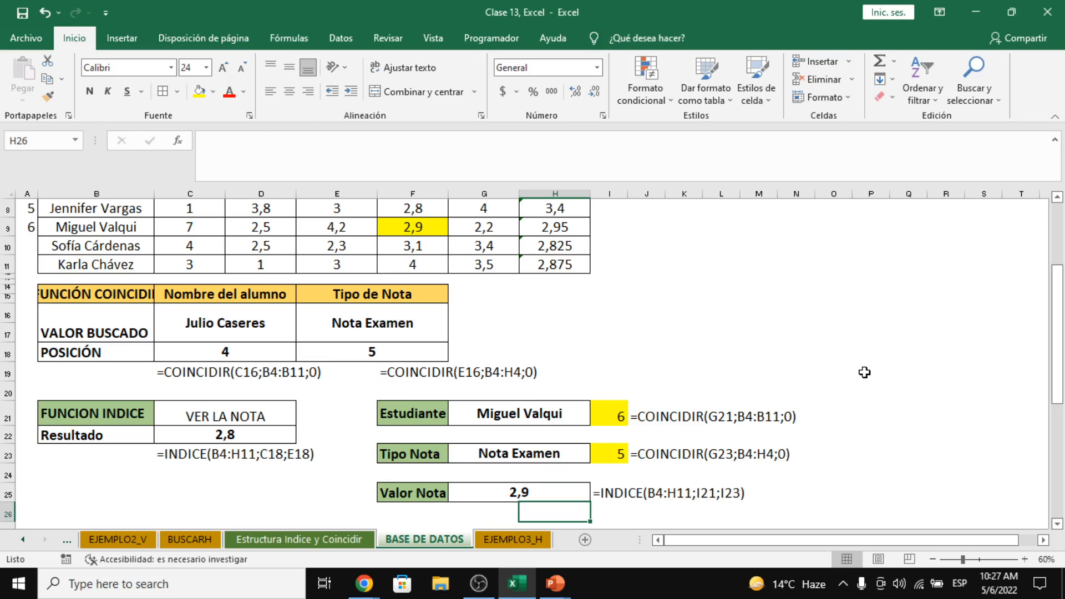
Step: Check the Google Meet call and read its chat messages, then return to the Excel workbook
key(alt+Tab)
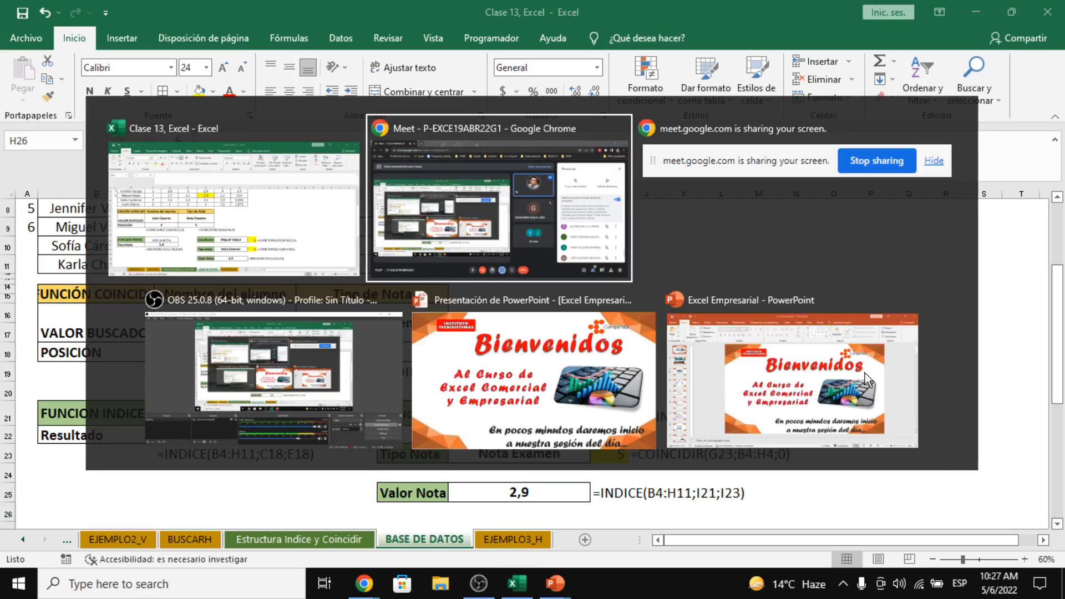
key(alt+Tab)
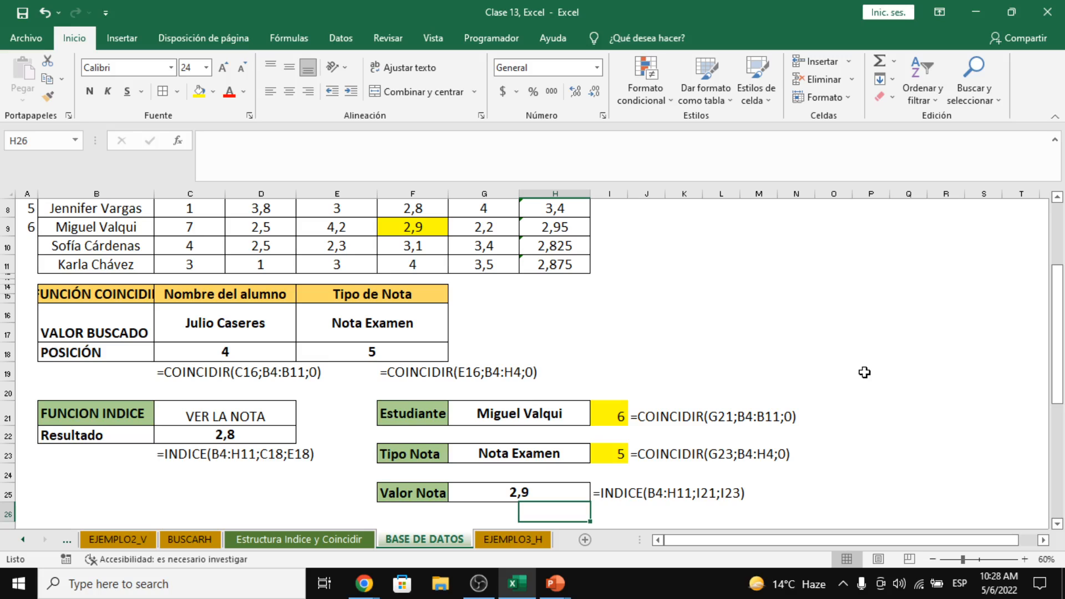
key(alt+Tab)
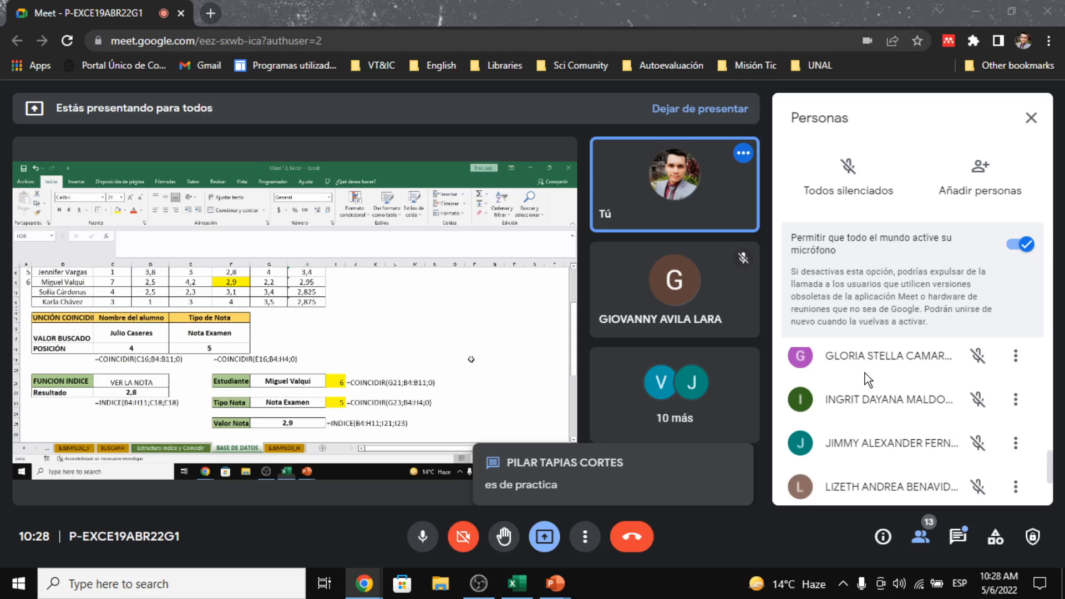
key(alt+Tab)
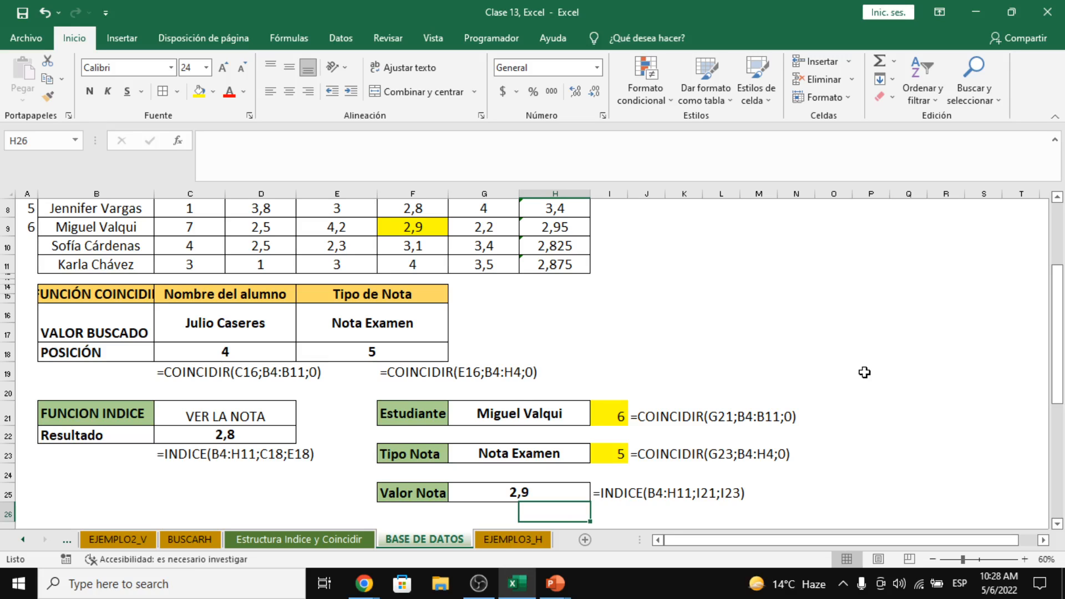
key(alt+Tab)
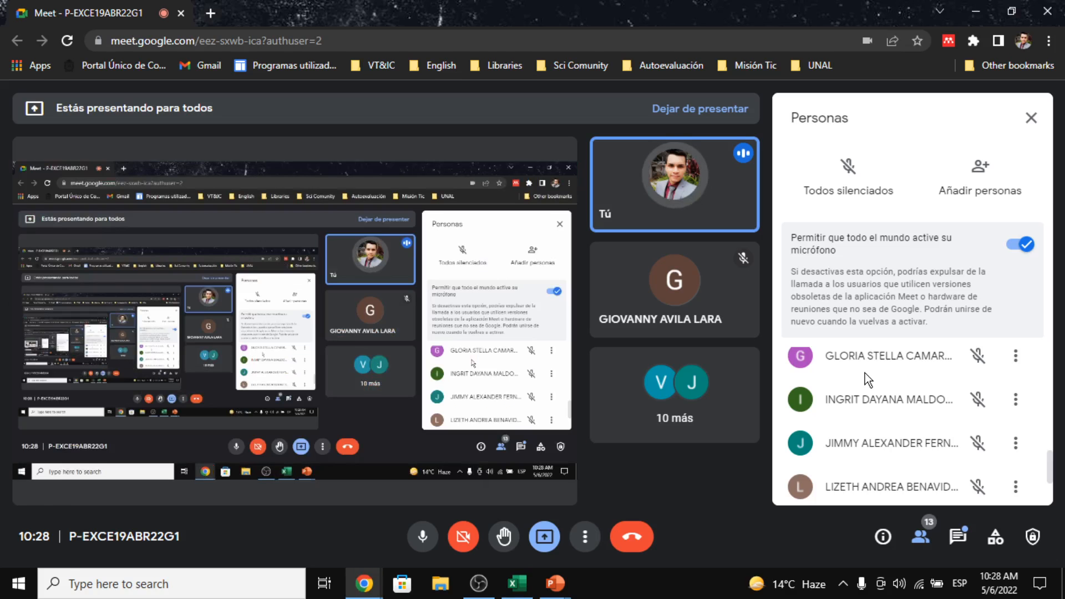
key(alt+Tab)
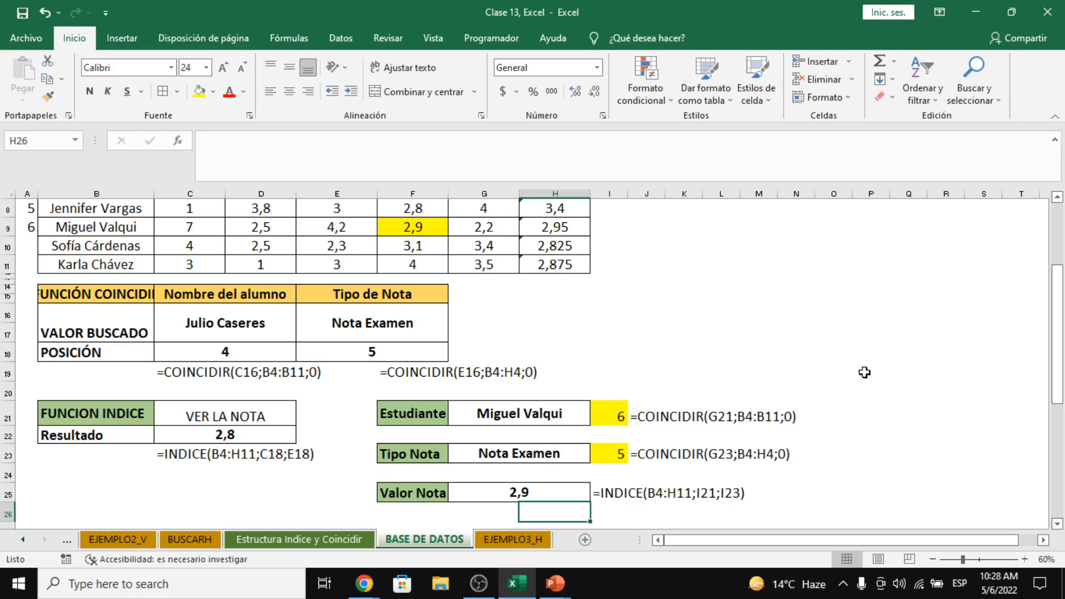
key(alt+Tab)
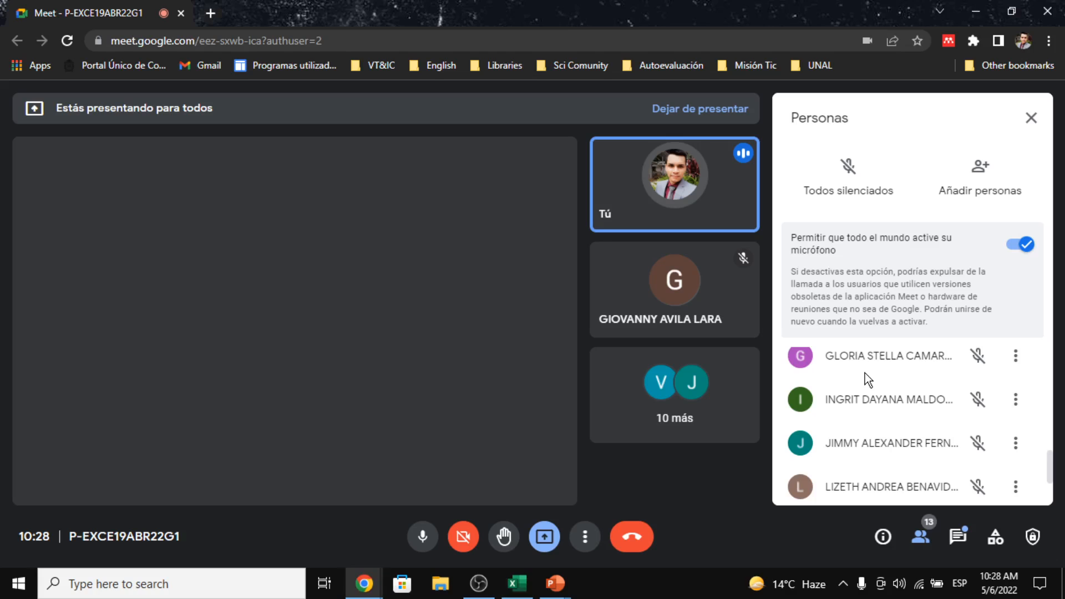
key(alt+Tab)
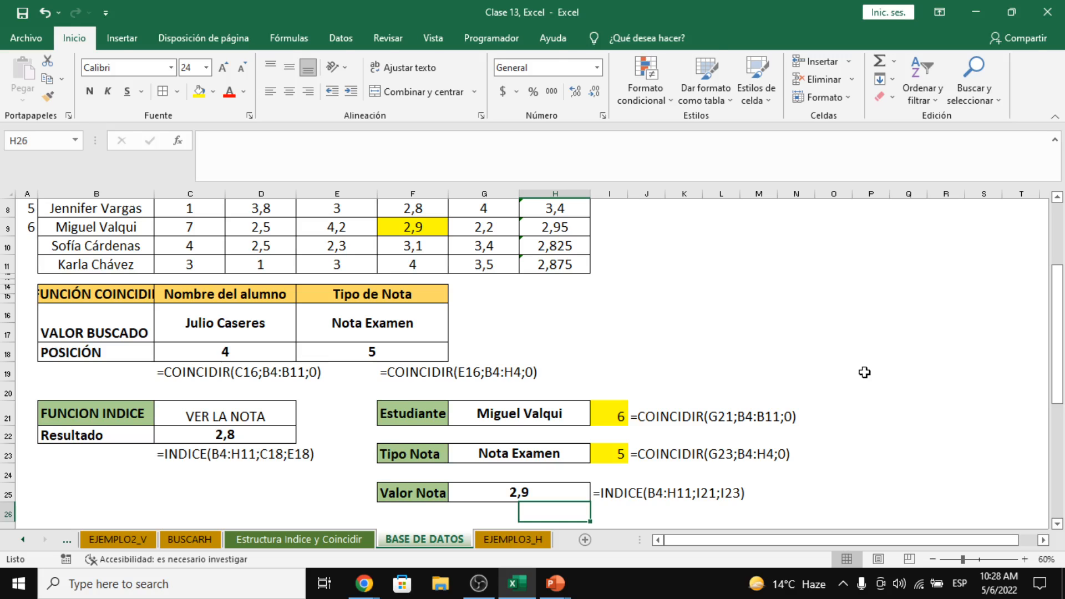
key(alt+Tab)
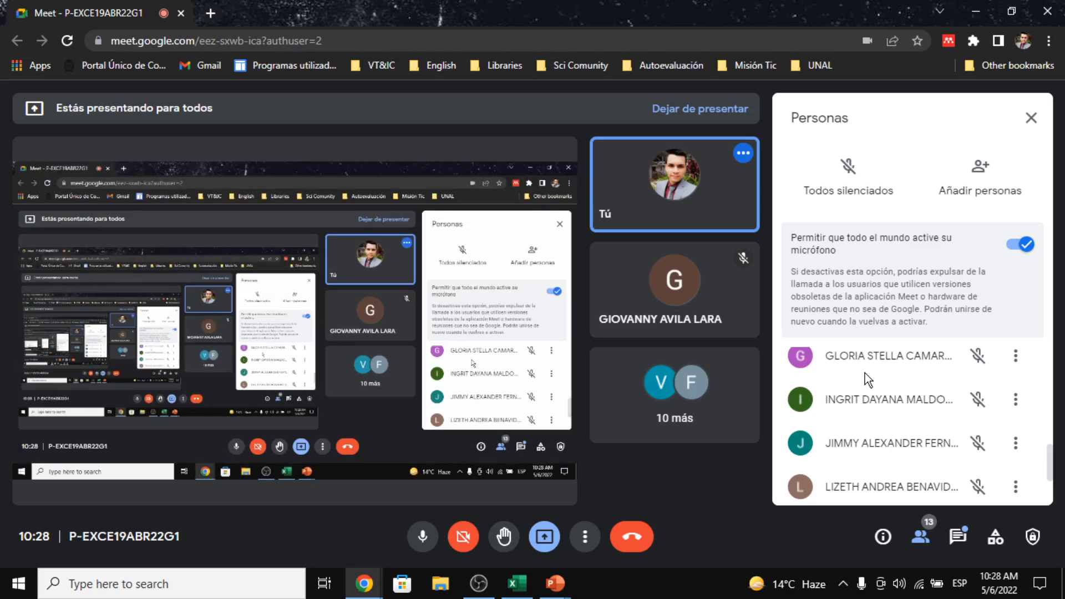
click(958, 536)
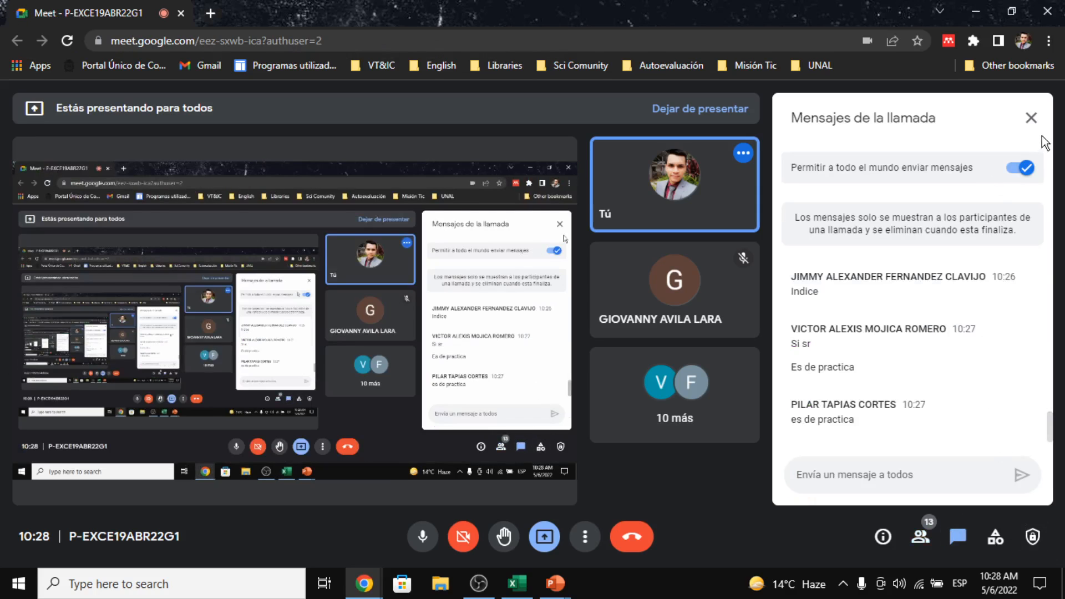
click(1031, 117)
key(alt+Tab)
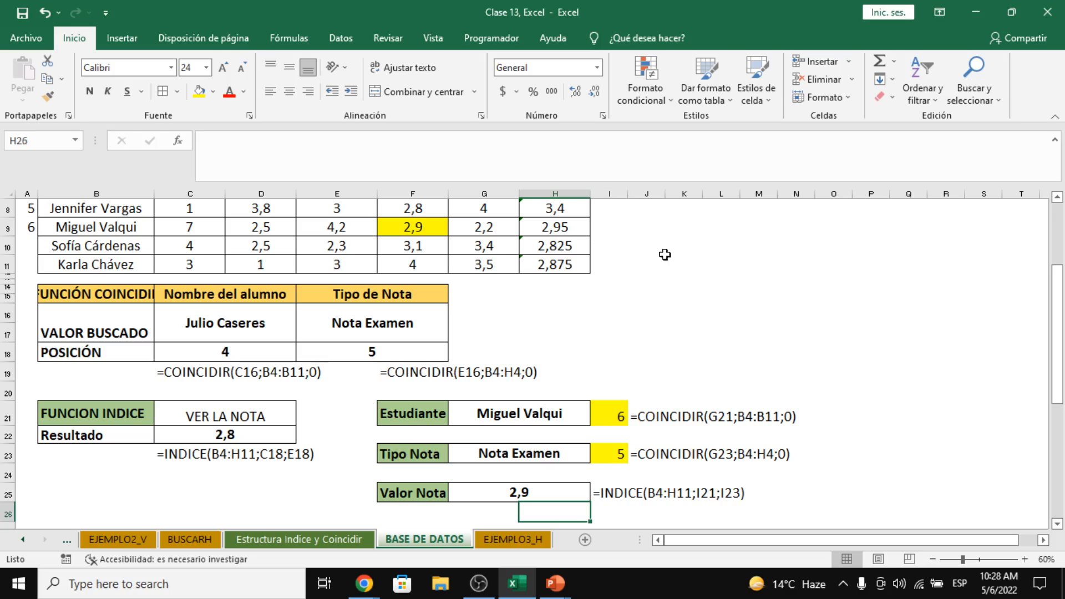
Step: Examine the Valor Nota formula in G25 and the position cell I21 that it uses as the row number
click(516, 494)
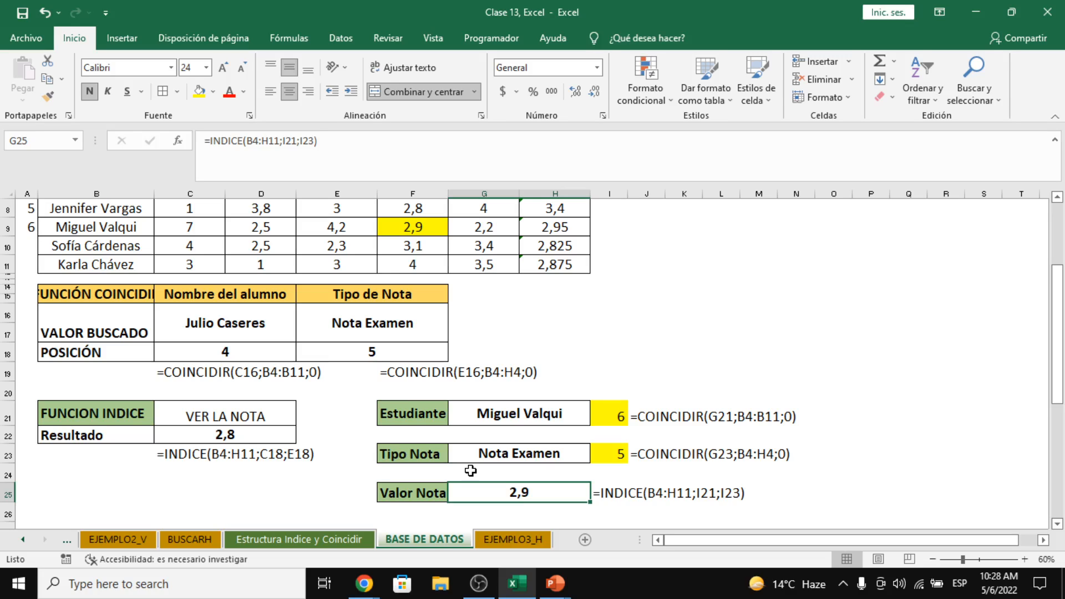
click(657, 417)
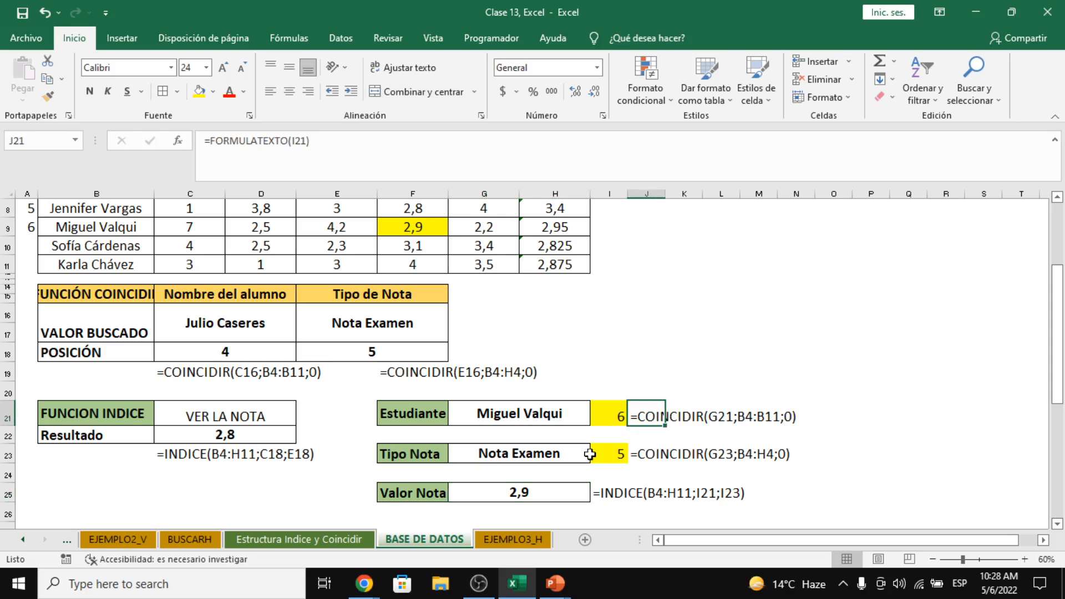
click(614, 420)
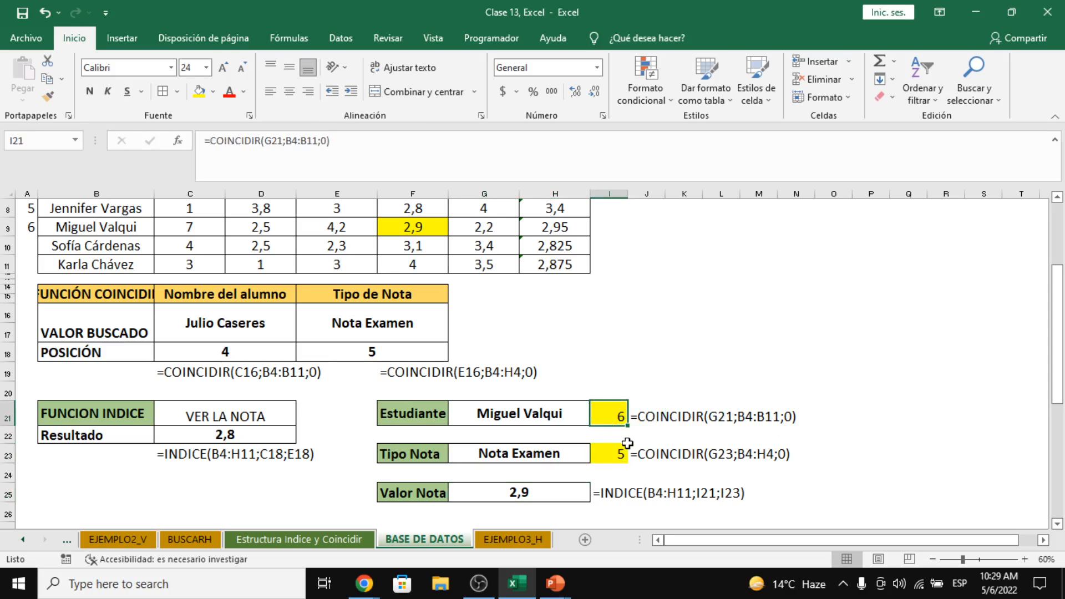
click(541, 493)
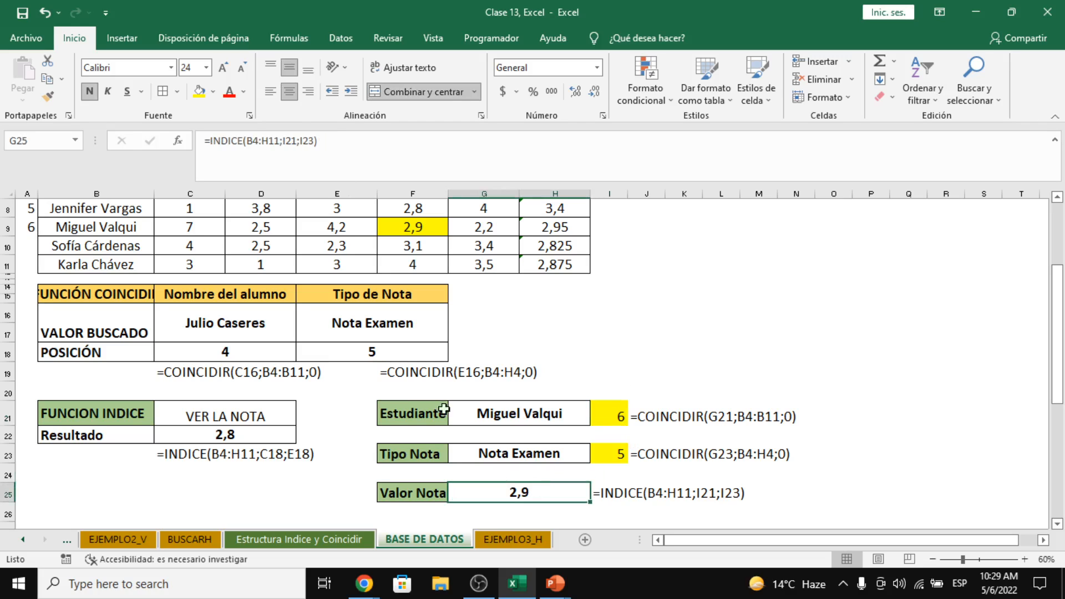
click(297, 142)
drag(297, 142, 280, 141)
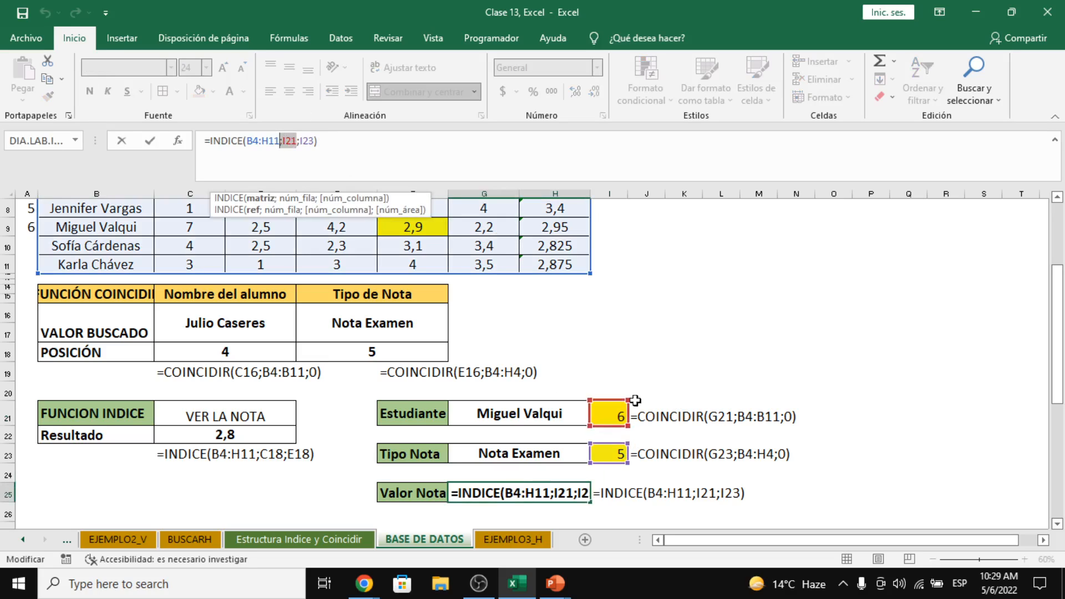
key(Return)
Step: Replace the I21 reference in the INDICE formula of G25 with COINCIDIR(G21;B4:B11;0), copied from I21 without altering that cell
click(646, 416)
click(613, 416)
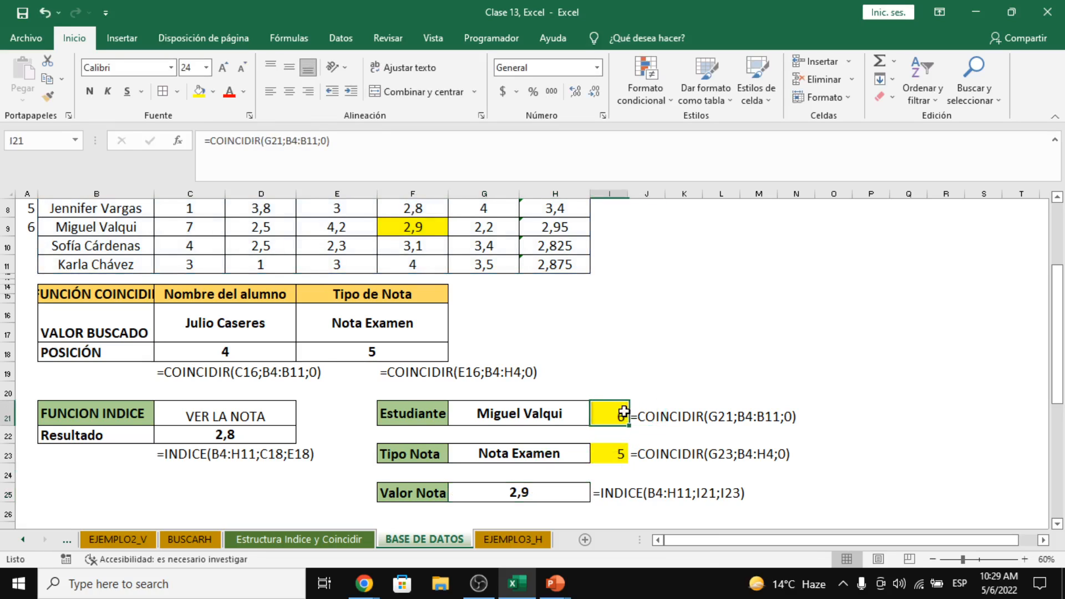
triple_click(235, 156)
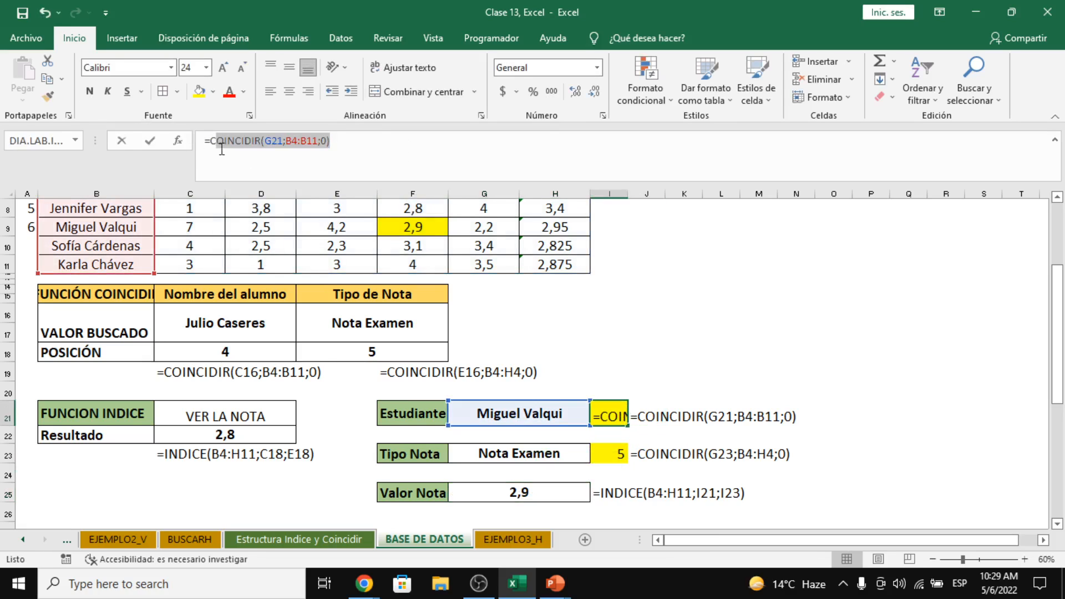
drag(210, 142, 333, 144)
key(ctrl+c)
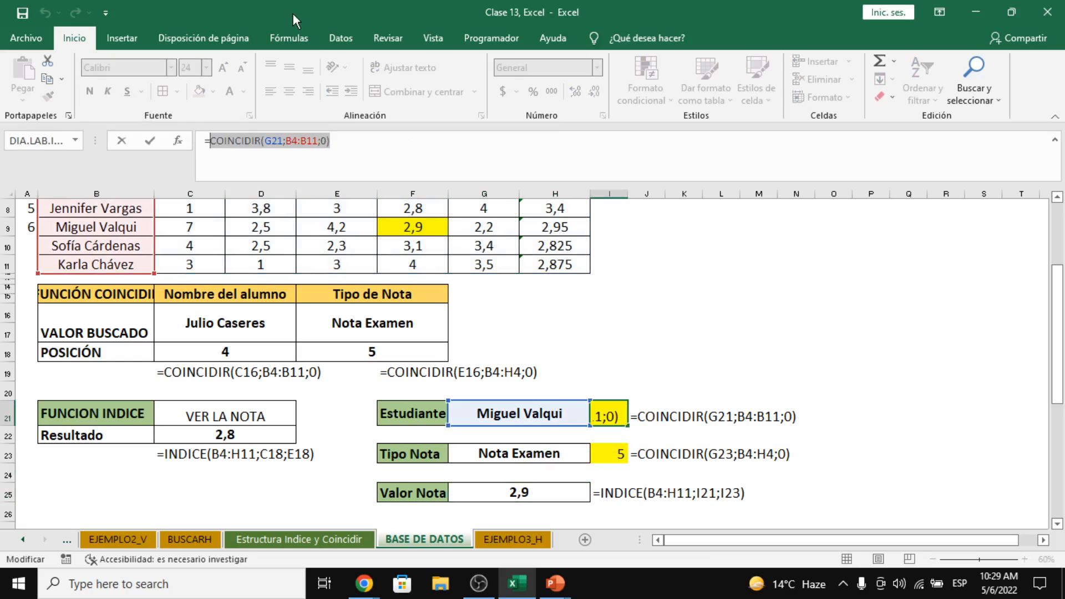
key(BackSpace)
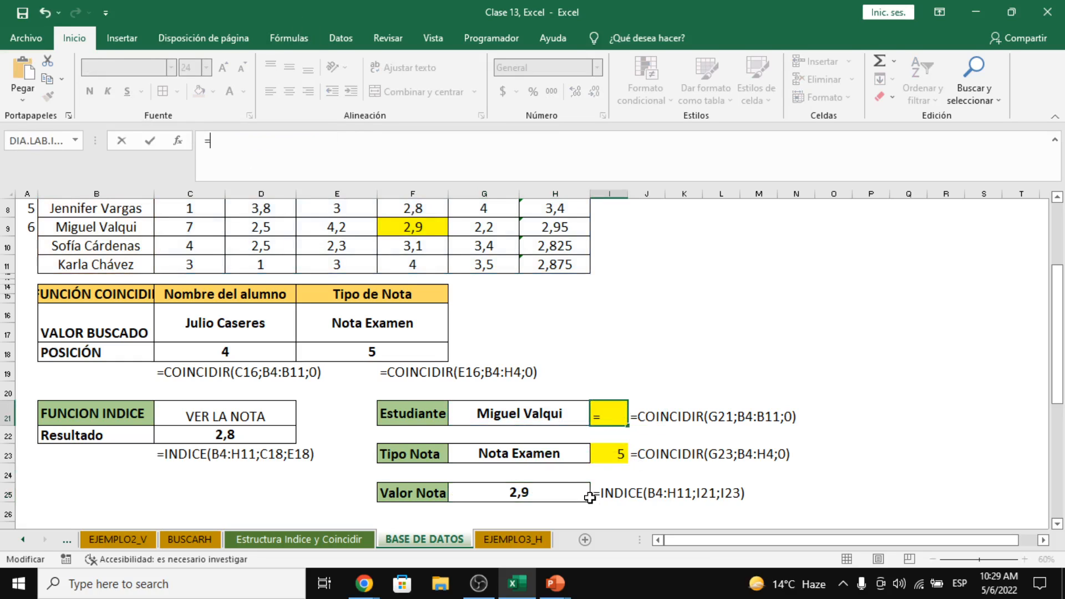
key(Escape)
double_click(558, 493)
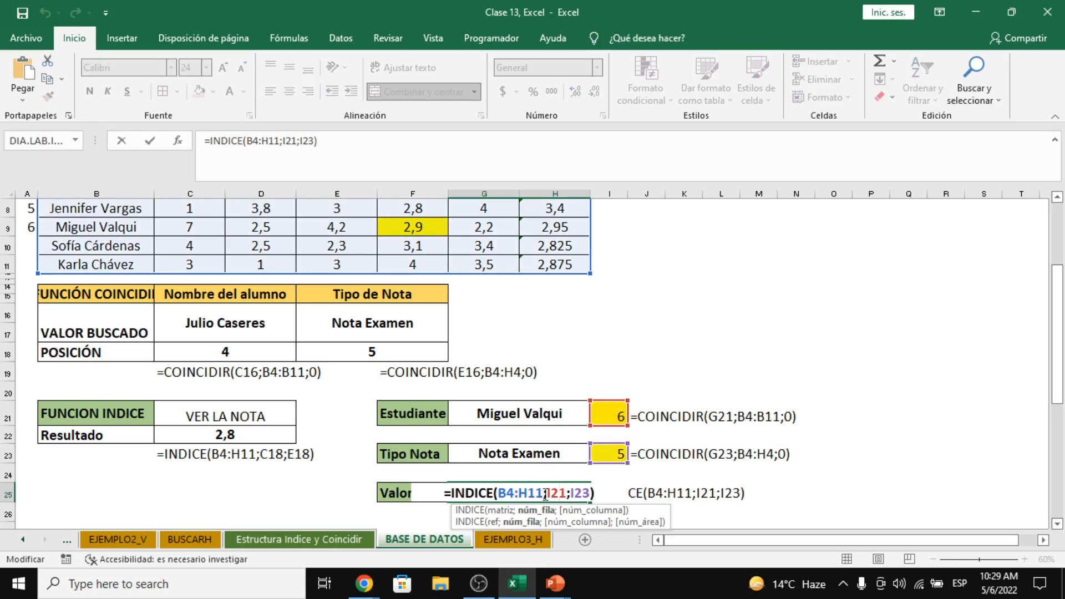
double_click(558, 493)
key(ctrl+v)
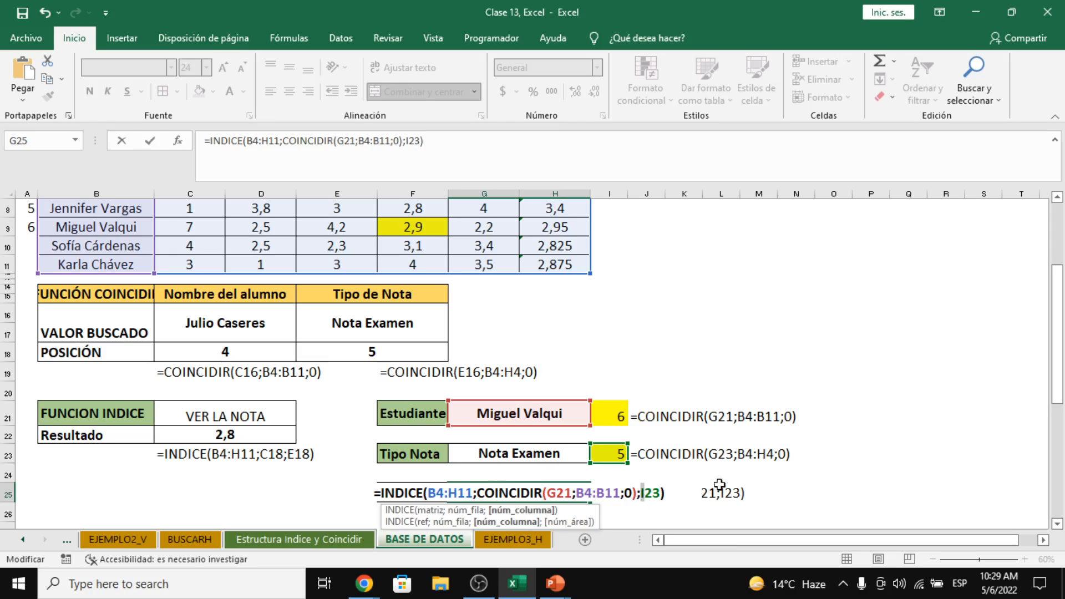
key(ctrl+Return)
Step: Replace the I23 reference in the INDICE formula of G25 with COINCIDIR(G23;B4:H4;0), taken from I23 without altering that cell
click(618, 454)
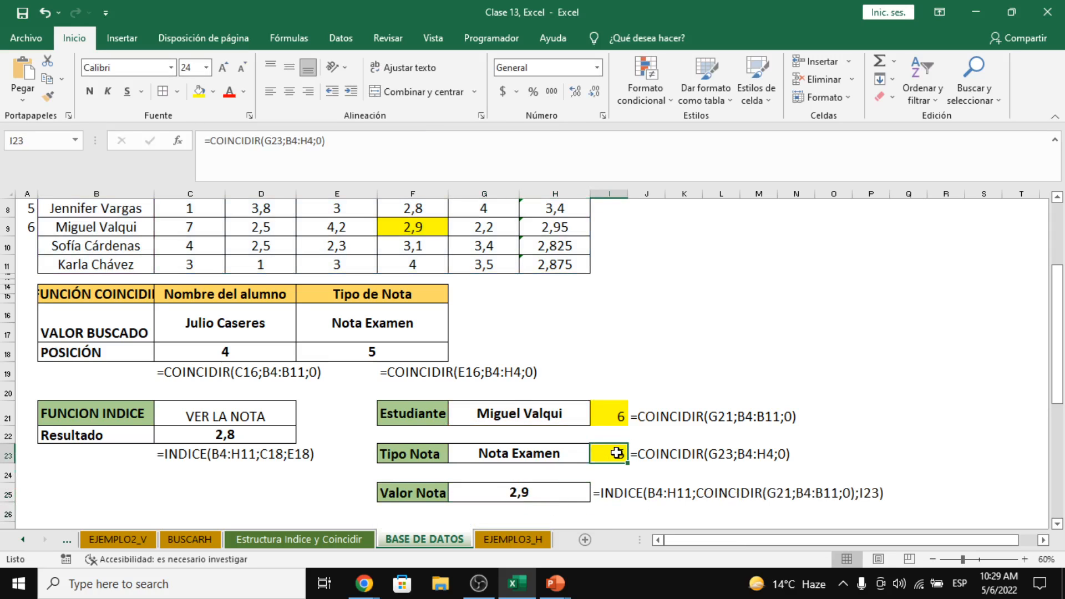
drag(326, 141, 232, 156)
key(ctrl+x)
key(Escape)
click(582, 488)
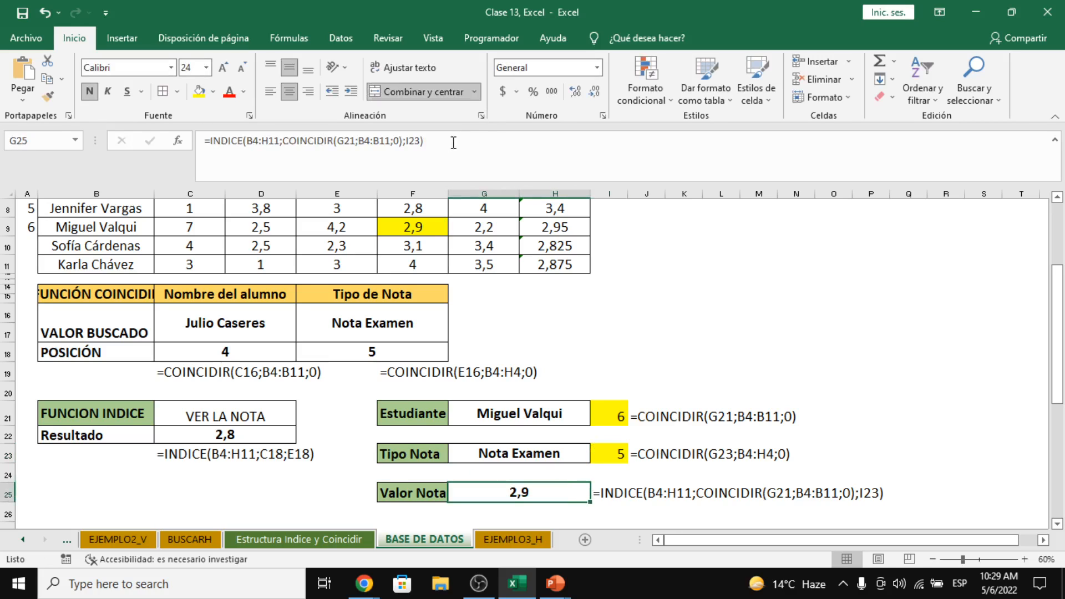
drag(422, 141, 407, 140)
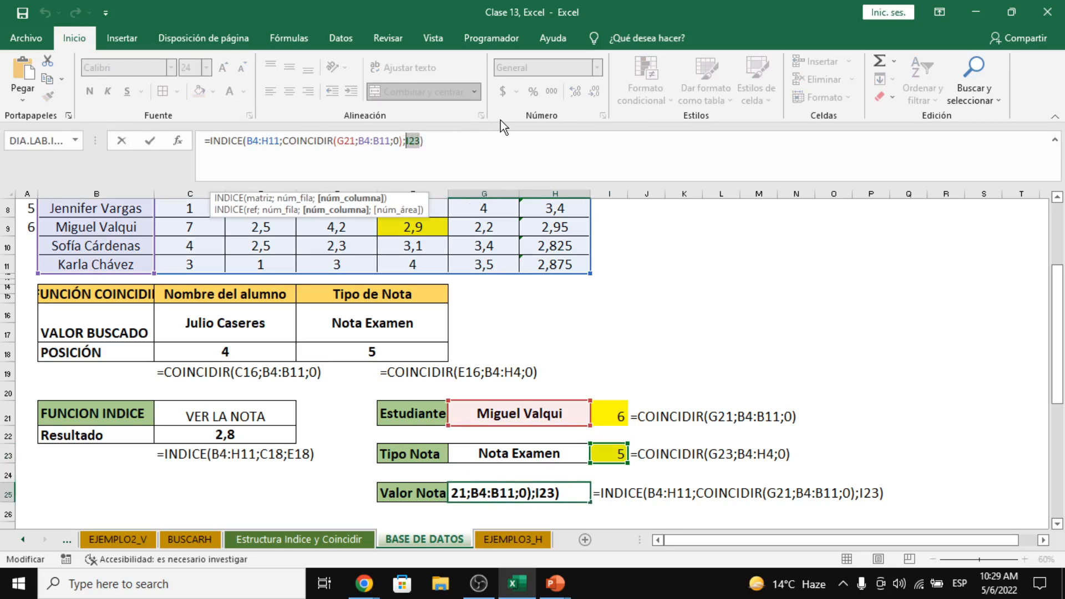
key(ctrl+v)
key(Return)
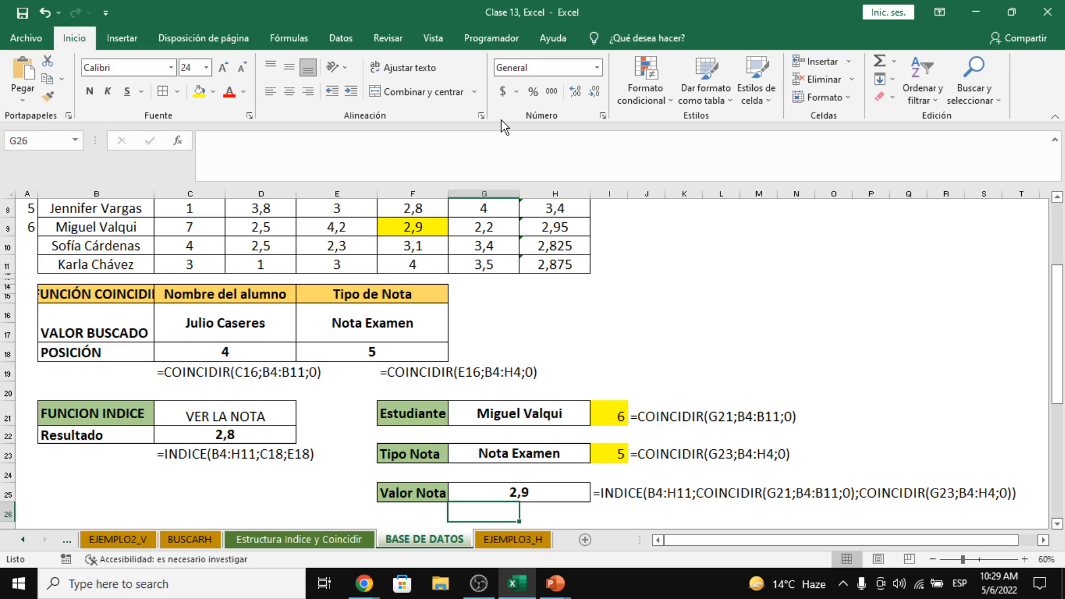
Step: Review the helper position cells I21 to I23 and the formula text beside the Estudiante position
key(Up)
key(Up)
key(Up)
key(Up)
key(Up)
key(Right)
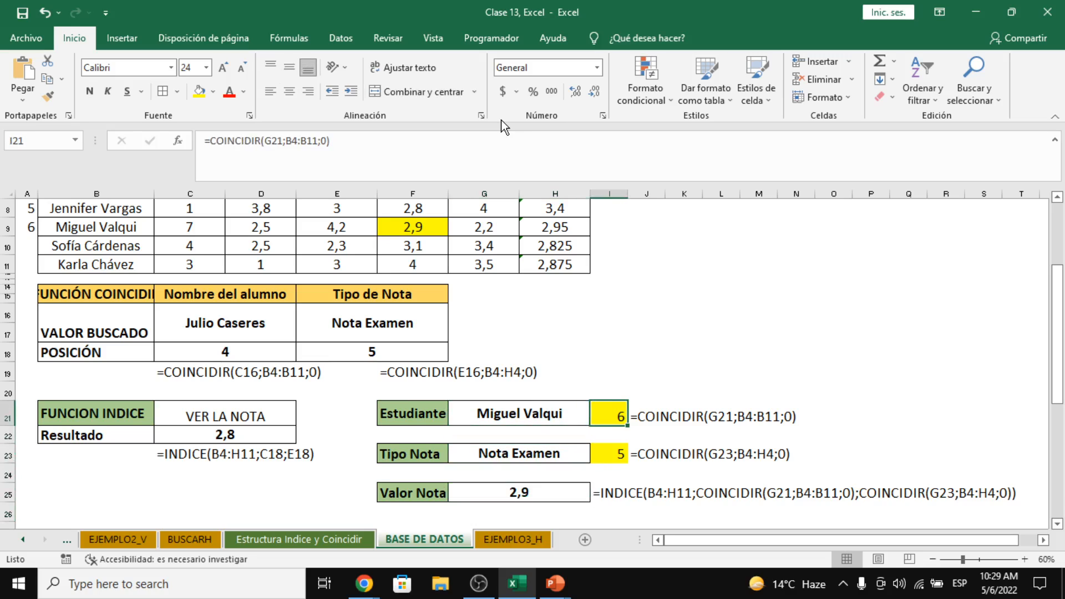
key(shift+Down)
key(shift+Down)
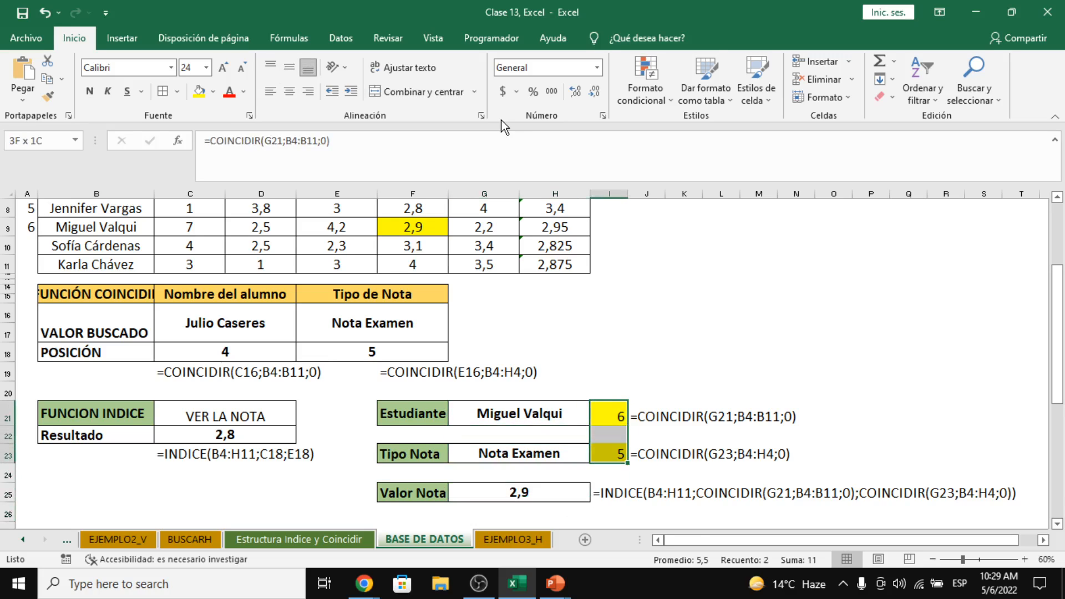
key(Up)
key(Down)
key(Right)
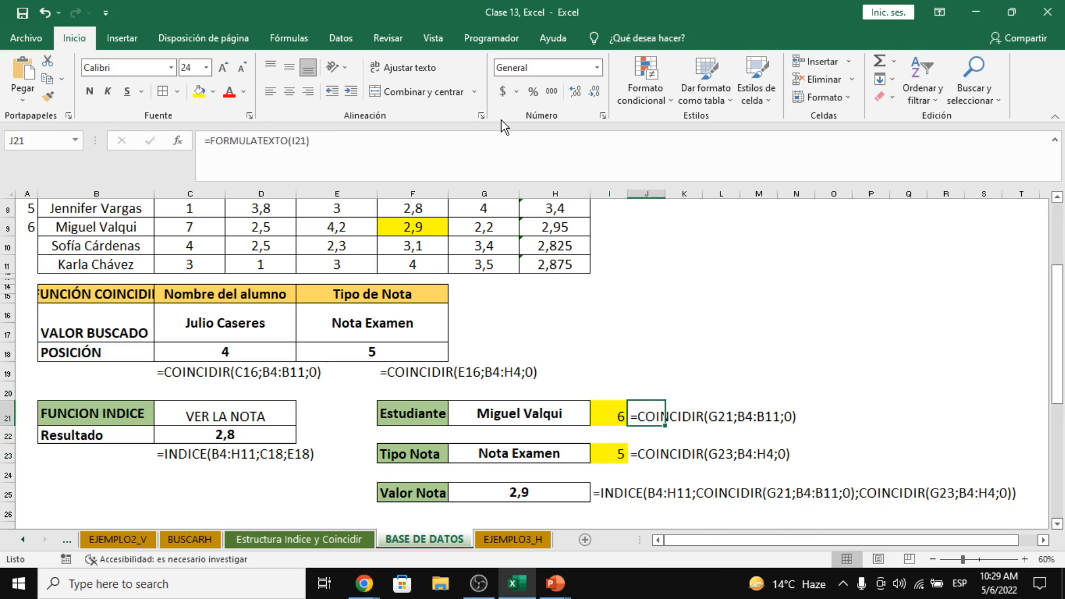
Step: Compare the formula text beside the Estudiante position with the nested INDICE and COINCIDIR formula in Valor Nota cell G25
key(Down)
key(Down)
key(Up)
key(Up)
key(Down)
key(Down)
key(Down)
key(Down)
key(Left)
key(Left)
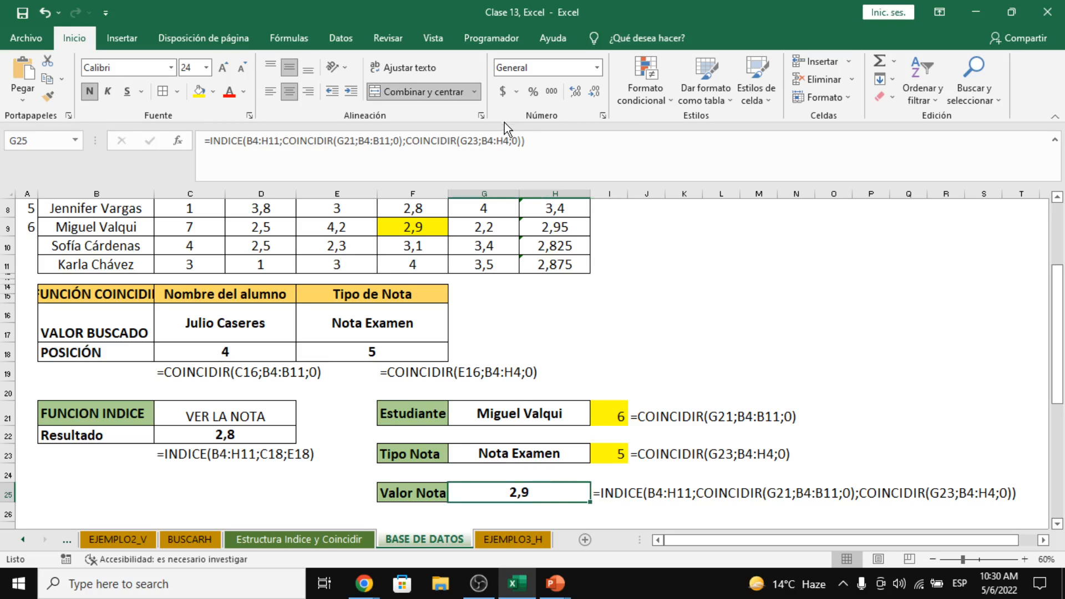
Step: Check the Google Meet call window and return to the Excel workbook
drag(605, 169, 118, 89)
key(Escape)
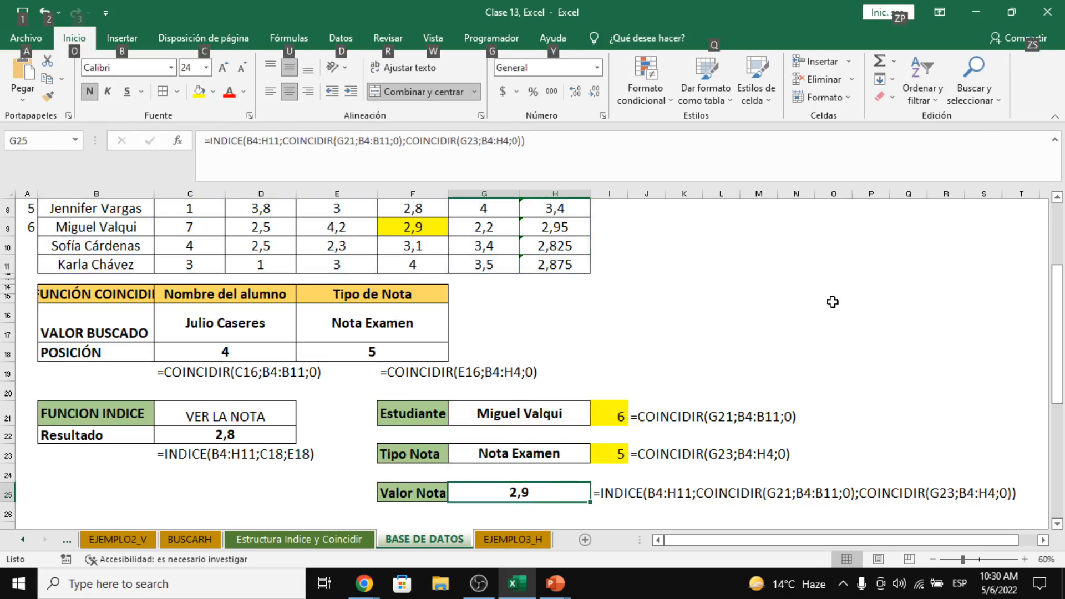
key(alt+Tab)
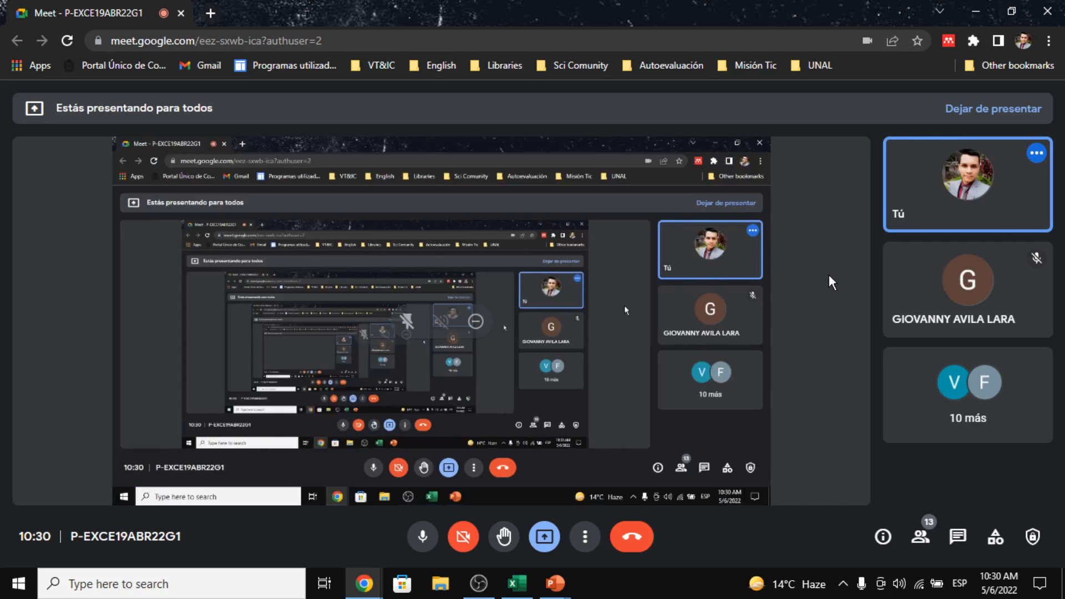
key(alt+Tab)
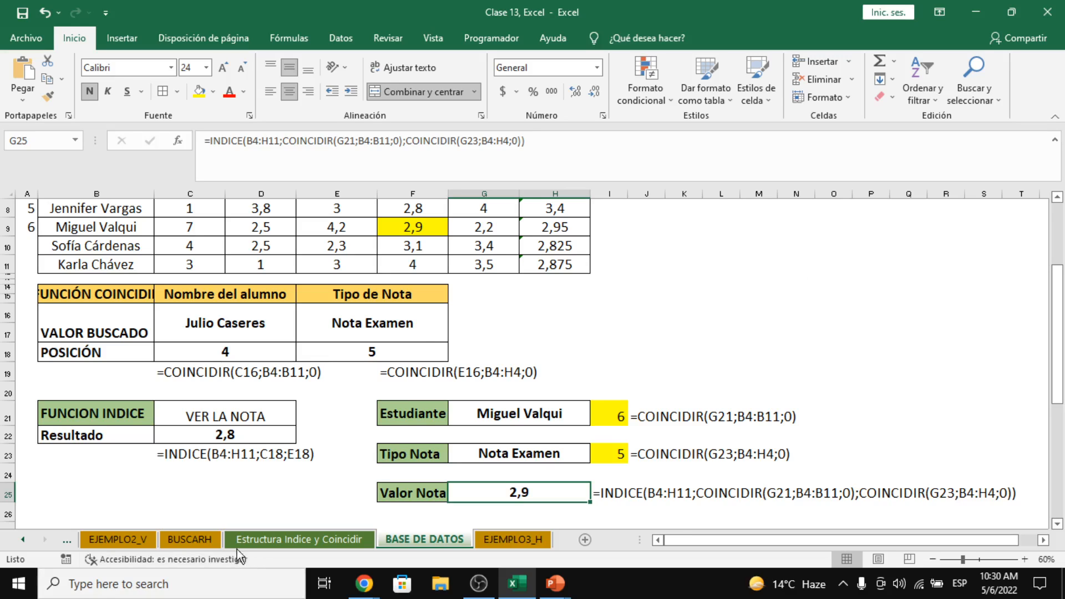
Step: Look through the BUSCARH and EJEMPLO3_H sheets and return to the lookup blocks on BASE DE DATOS
click(25, 538)
click(24, 538)
click(24, 537)
click(259, 536)
click(502, 541)
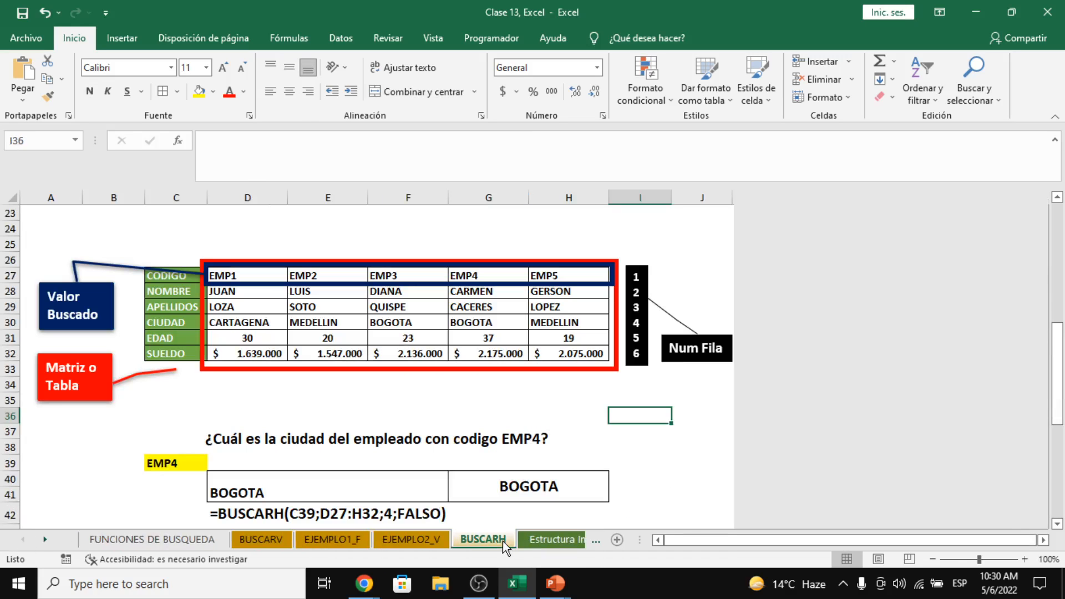
click(564, 539)
click(567, 539)
click(571, 541)
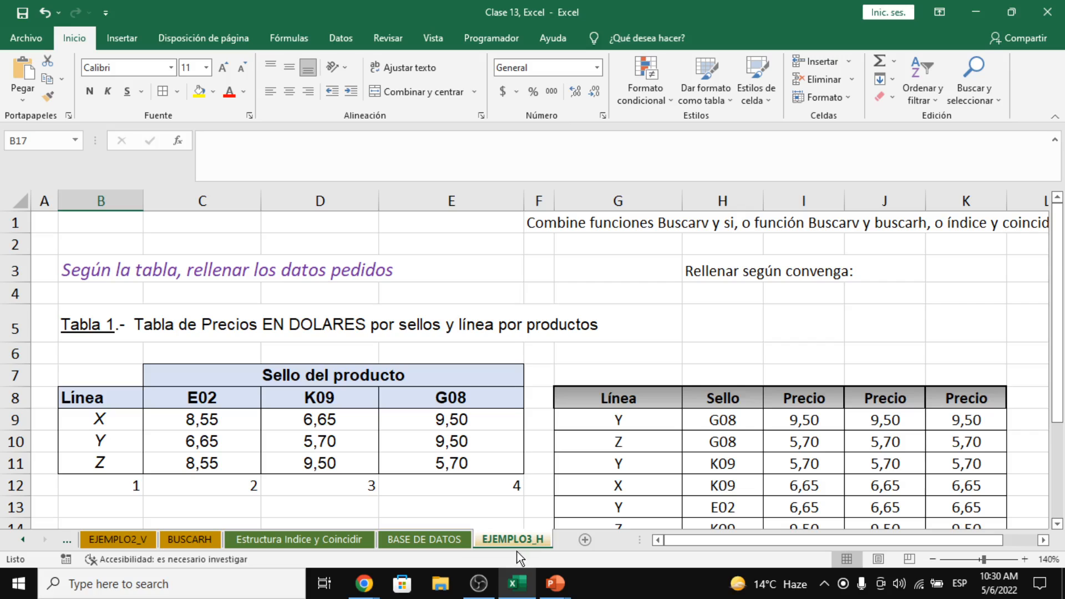
click(447, 542)
scroll(460, 379, up, 2)
scroll(459, 379, down, 3)
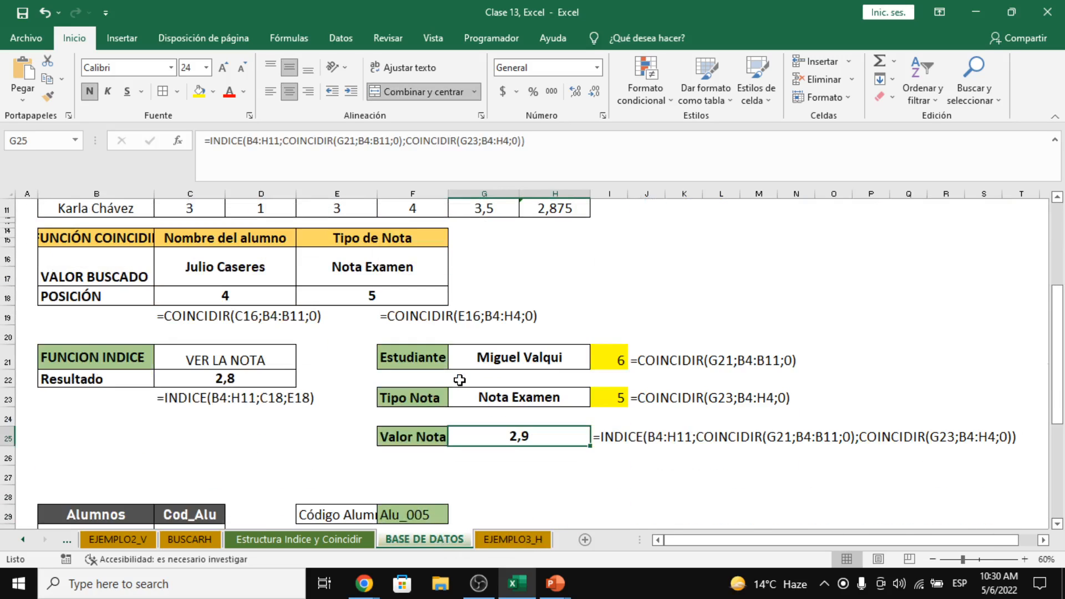
scroll(459, 379, up, 1)
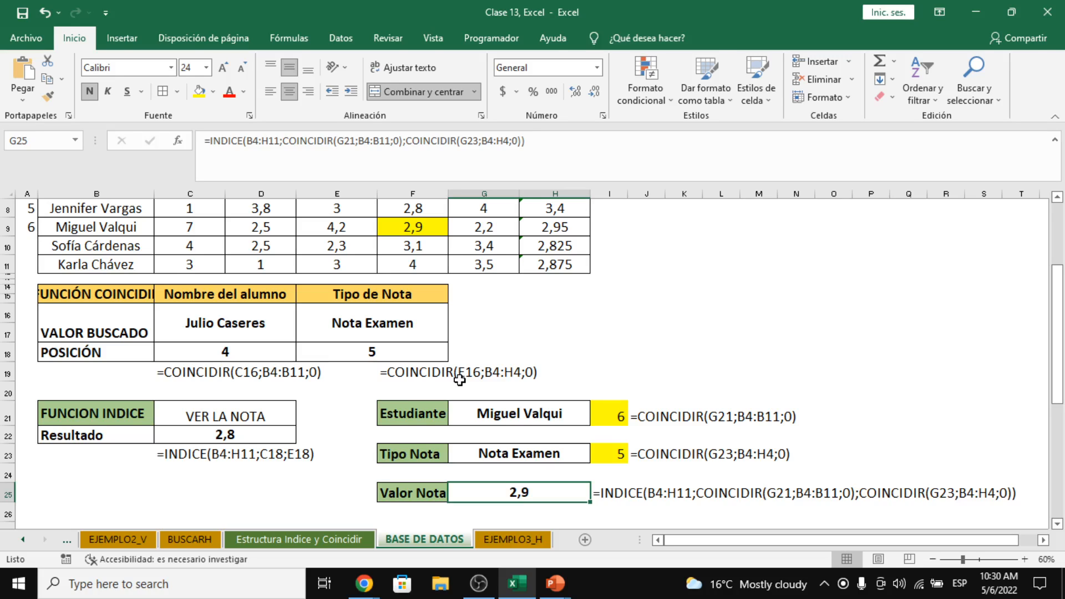
Step: Read the chat messages in the Google Meet call, close the chat and return to the Excel workbook
key(alt)
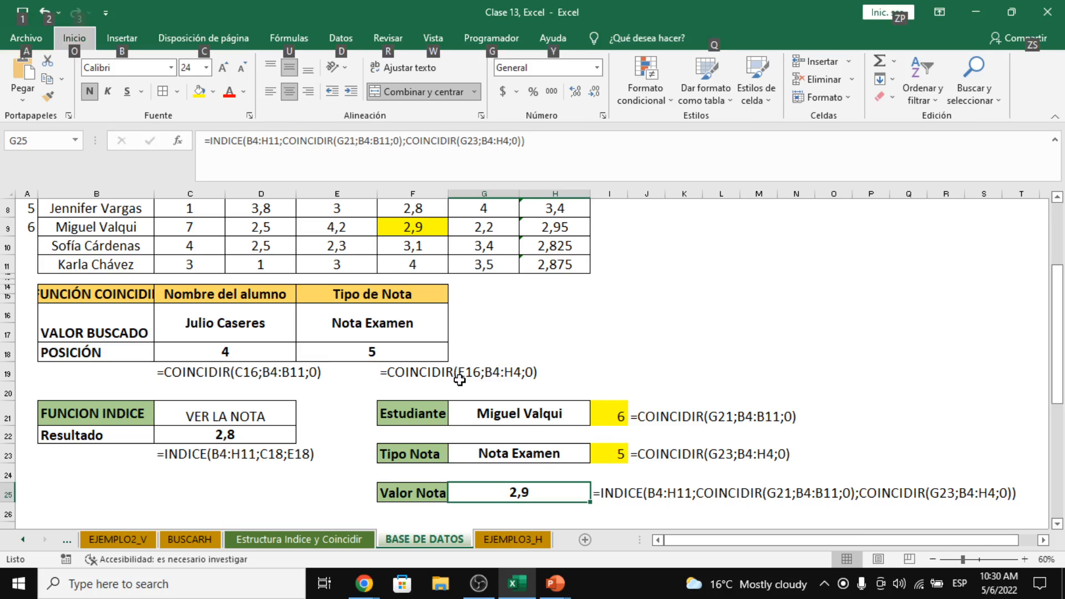
key(Escape)
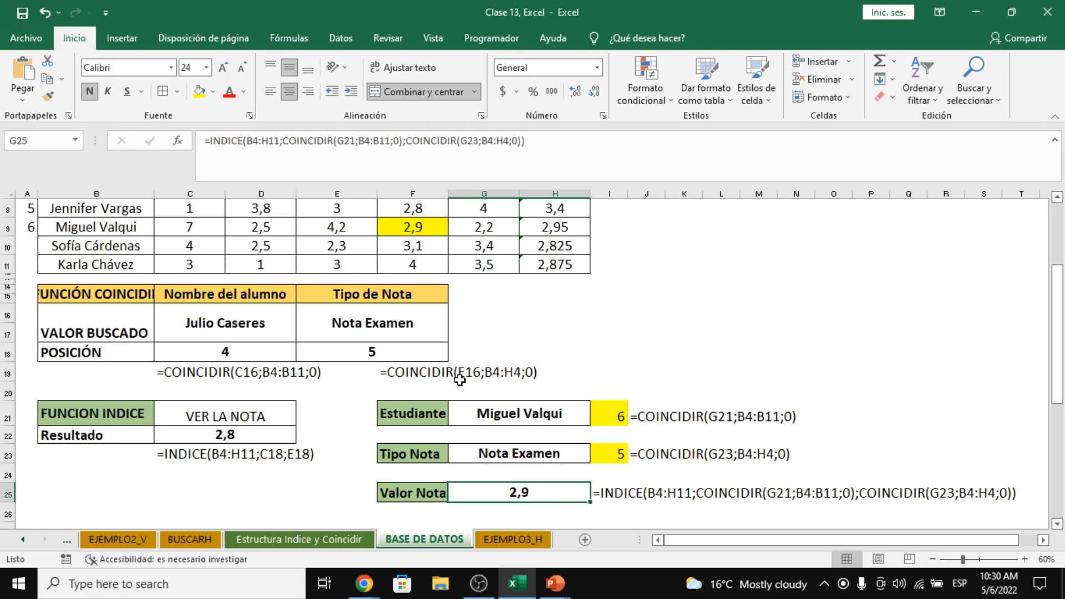
key(alt+Tab)
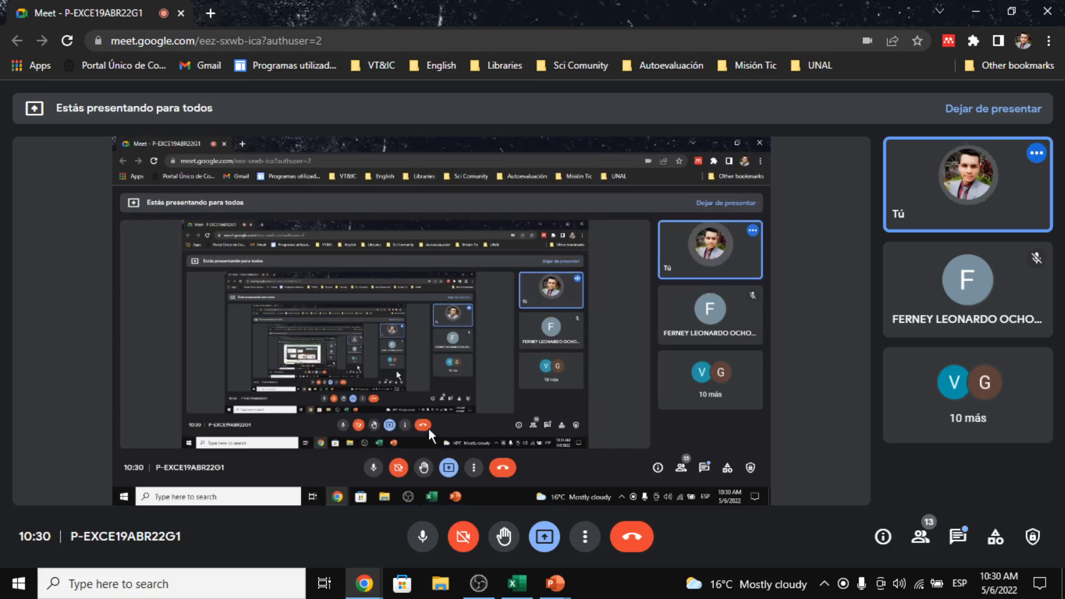
click(958, 536)
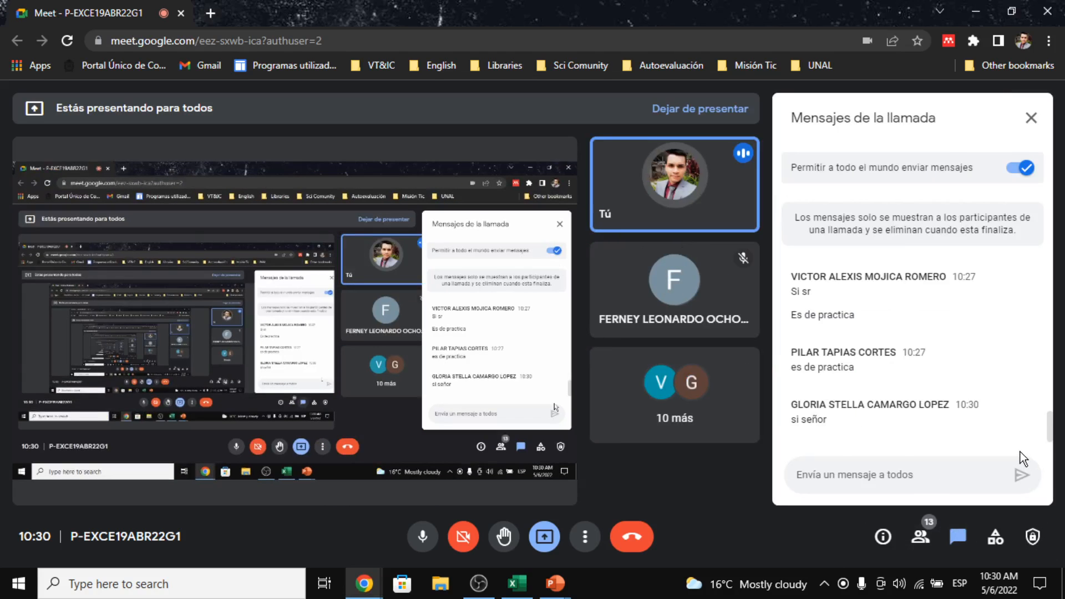
click(1035, 133)
key(alt+Tab)
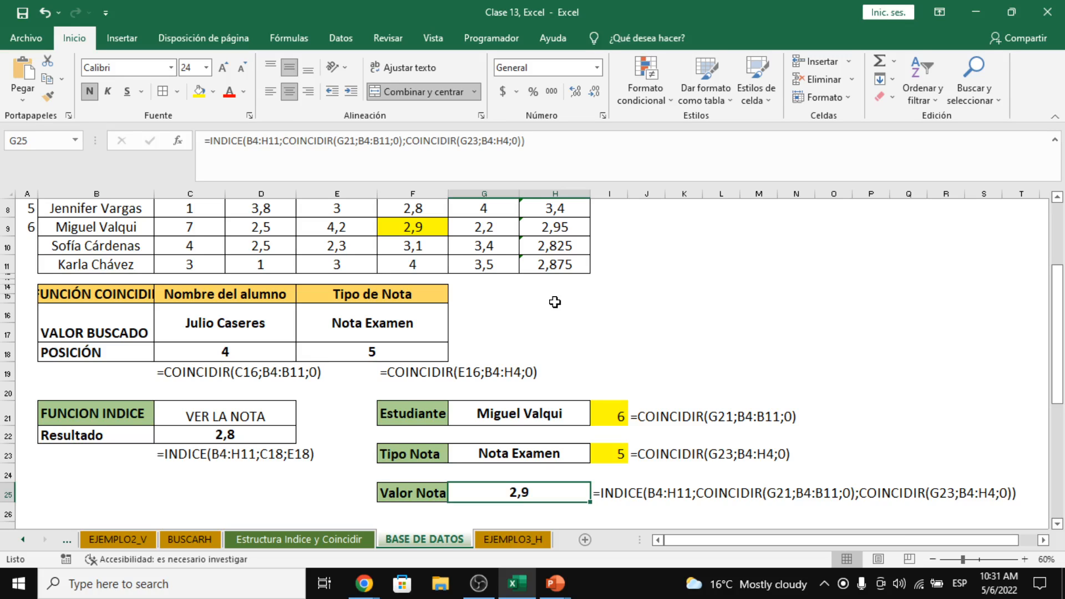
Step: Review the product price exercise on the EJEMPLO3_H sheet and return to the BASE DE DATOS sheet
click(548, 539)
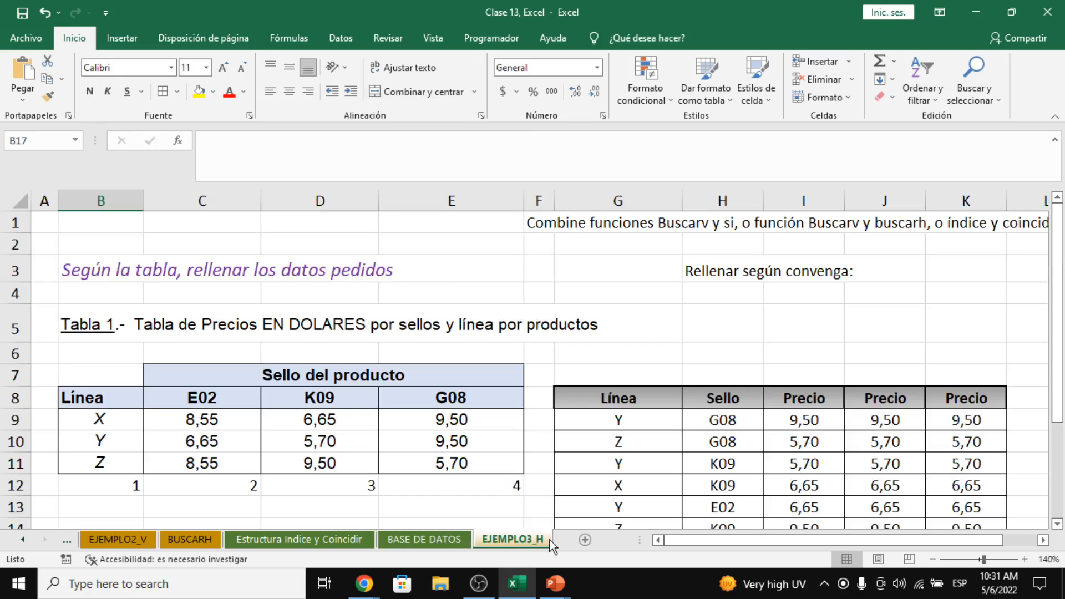
scroll(555, 434, down, 1)
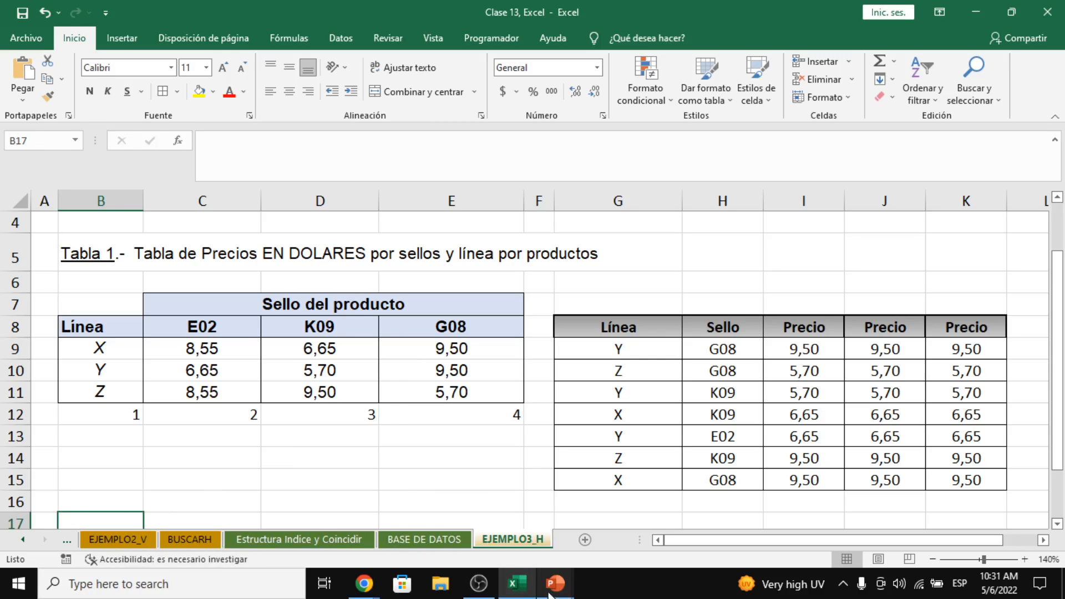
click(433, 541)
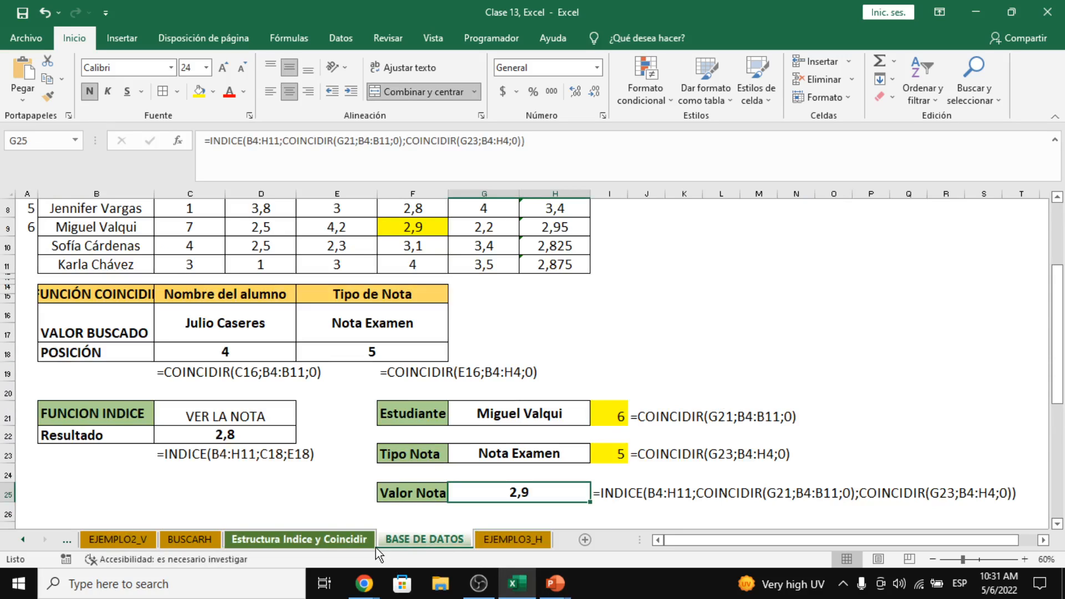
Step: Switch to the Google Meet call window
mouse_move(364, 584)
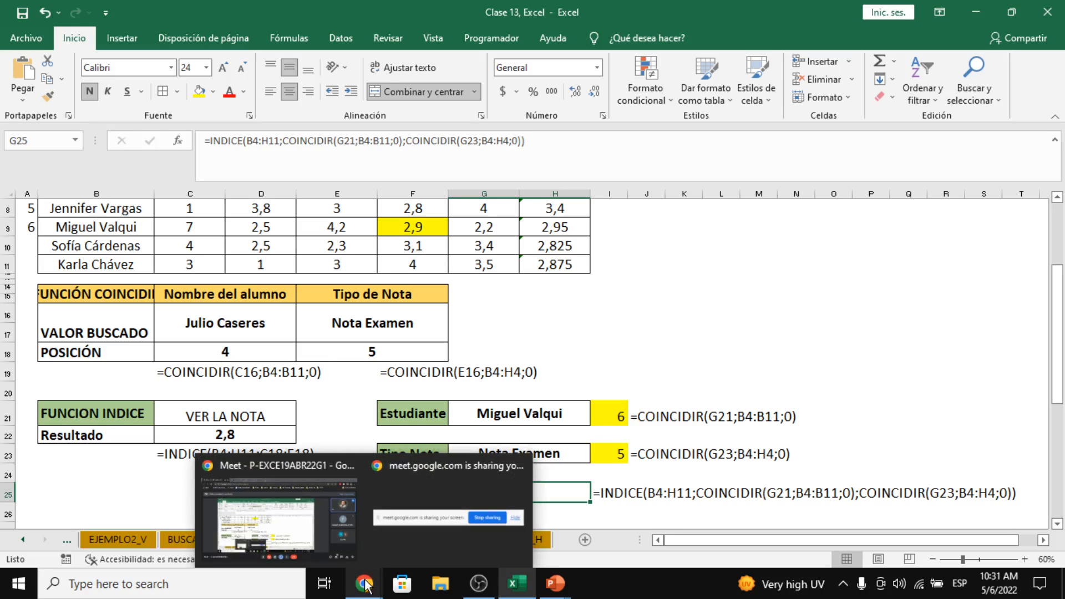
click(348, 556)
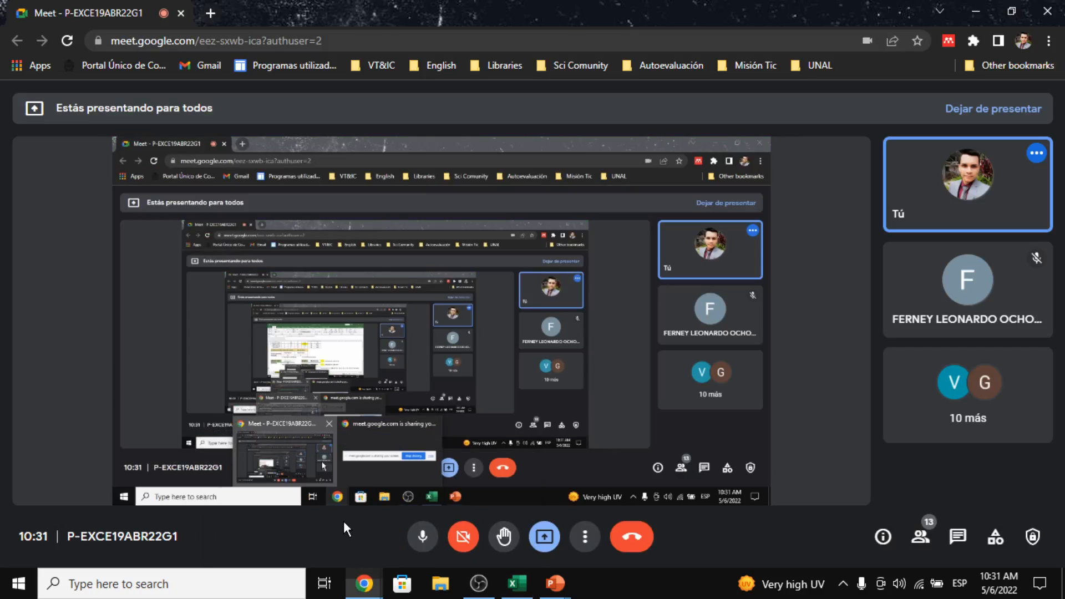